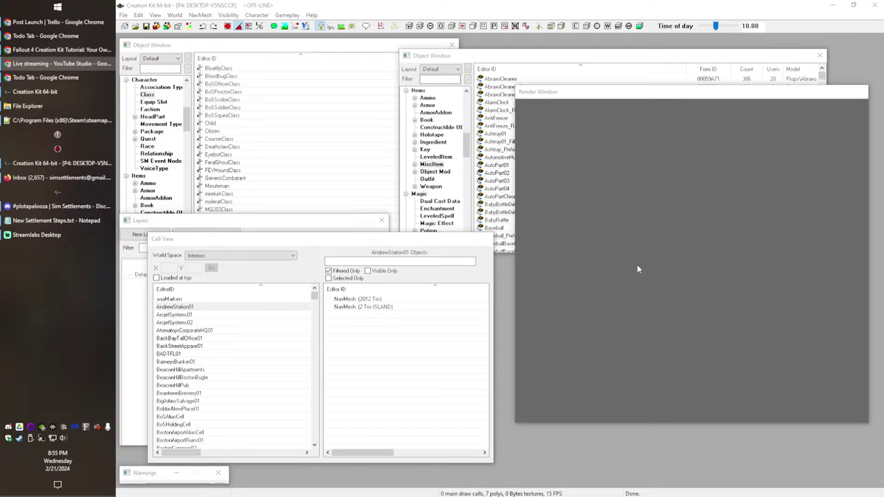
Step: Find the interior cells starting with "ss2" and load SS2BuildingMaterialsStage into the render view
left_click(250, 339)
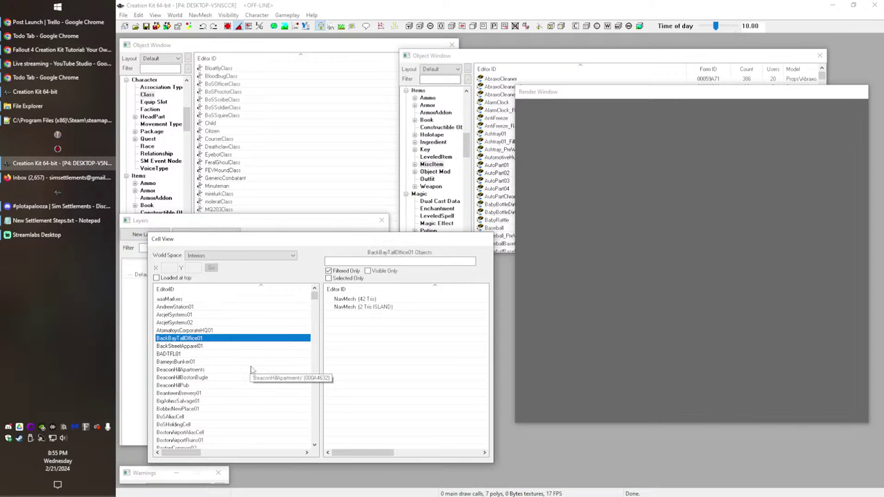
type("ss2")
scroll(251, 354, "down", 3)
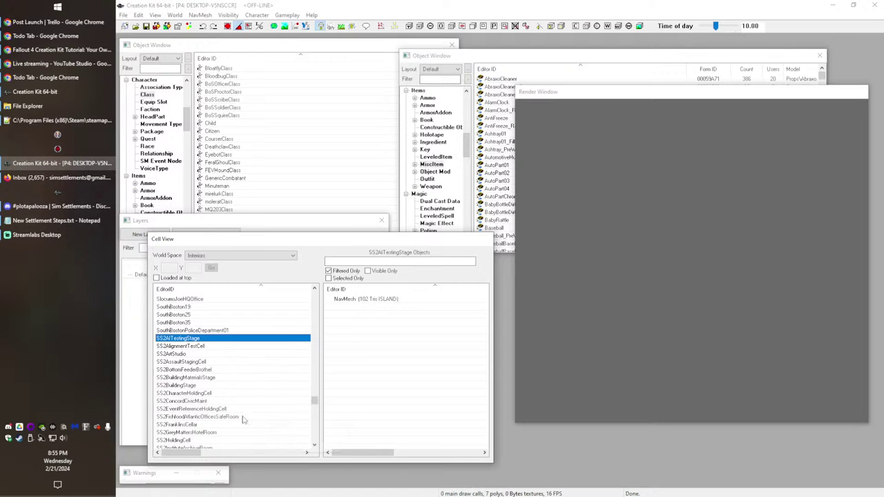
left_click(184, 386)
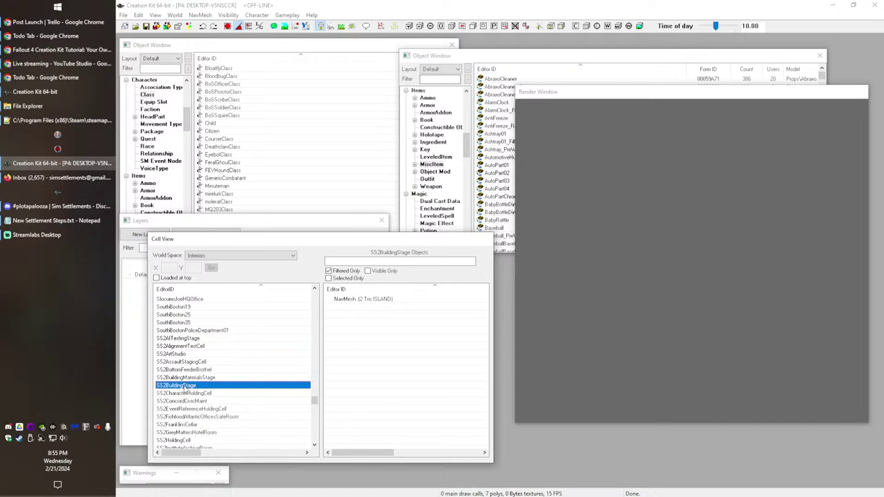
left_click(191, 380)
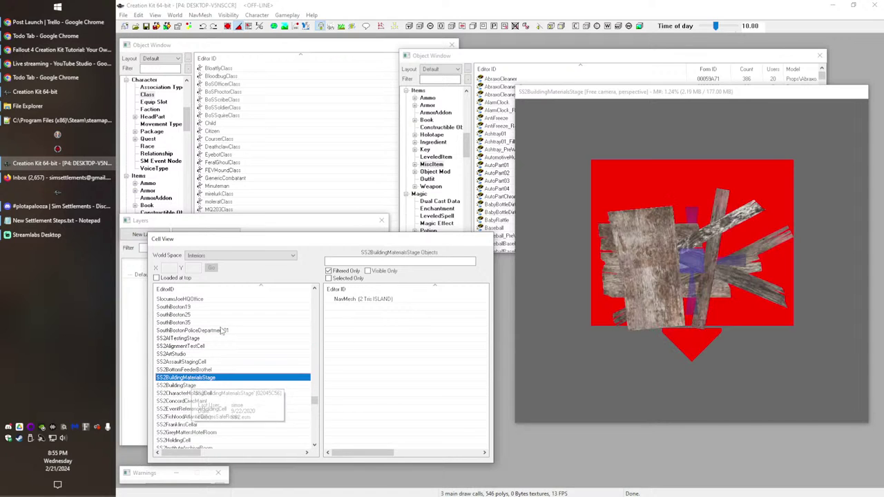
Step: Load the SS2RobLambairRevereBunker interior cell and view its layout from a distance
scroll(222, 413, "down", 2)
scroll(221, 413, "down", 3)
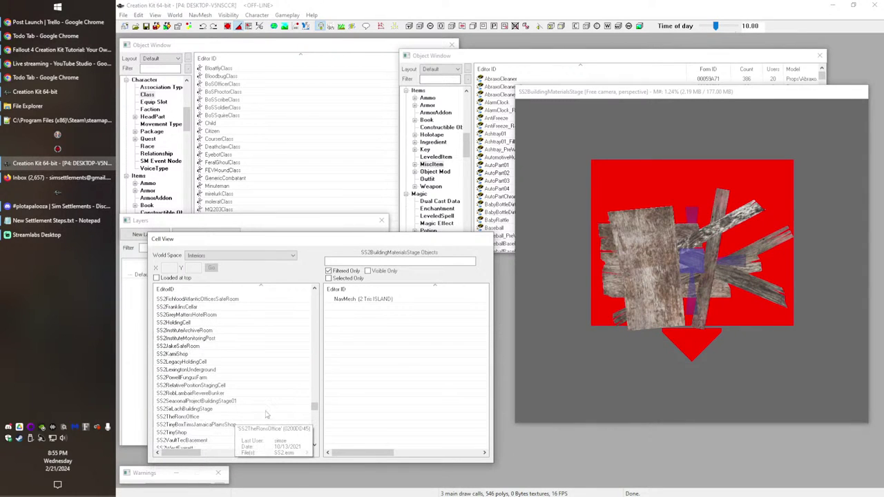
left_click(208, 394)
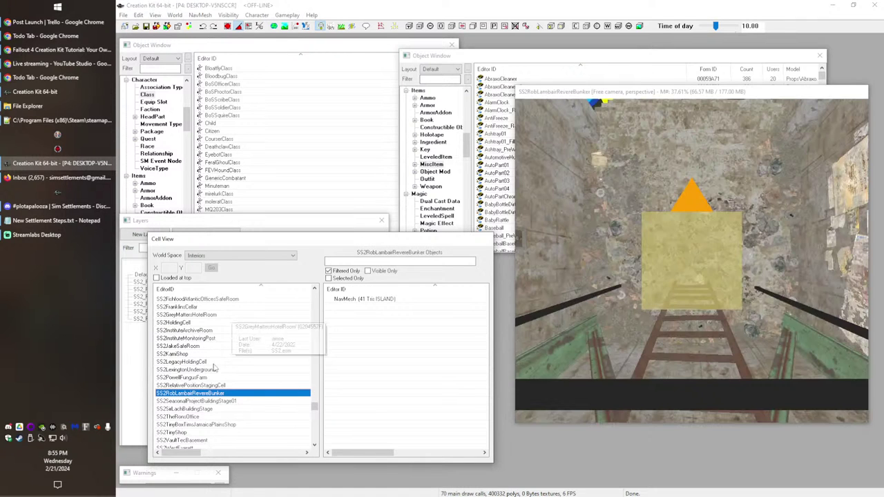
scroll(647, 311, "down", 6)
middle_click_drag(646, 312, 645, 264)
scroll(240, 393, "down", 2)
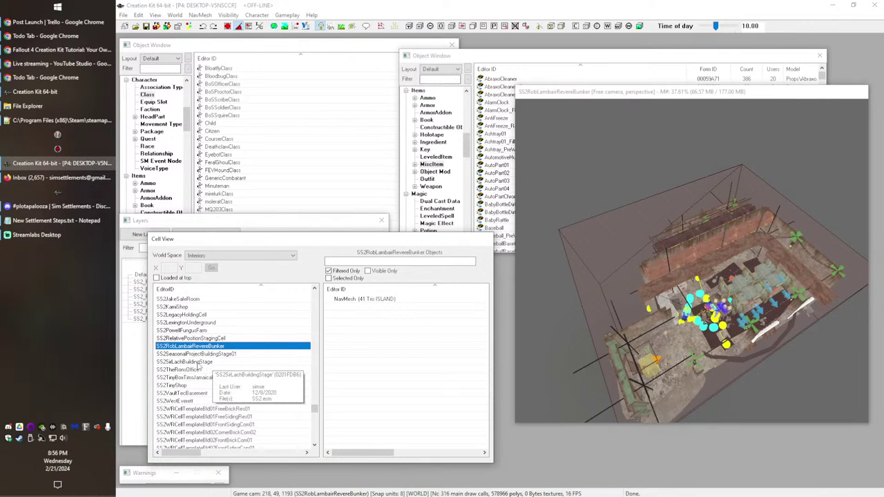
Step: Load the SS2SirLachBuildingStage interior cell and inspect its floor from an angle
double_click(198, 363)
mouse_move(705, 337)
middle_mouse_down()
mouse_move(629, 322)
mouse_move(640, 264)
mouse_move(621, 276)
middle_mouse_up()
key("m")
scroll(269, 350, "down", 2)
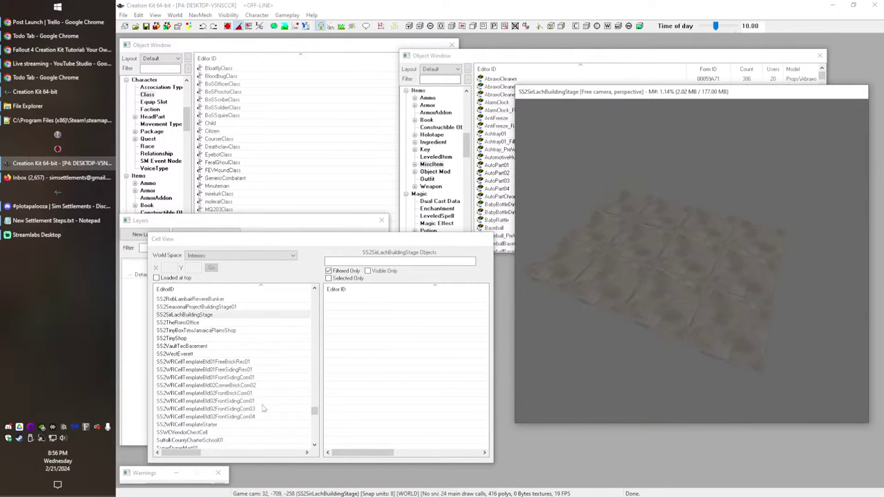
Step: Look through the SS2 interior cells and load SS2BuildingStage
scroll(265, 408, "down", 1)
scroll(251, 427, "up", 1)
scroll(245, 428, "up", 2)
scroll(243, 428, "up", 4)
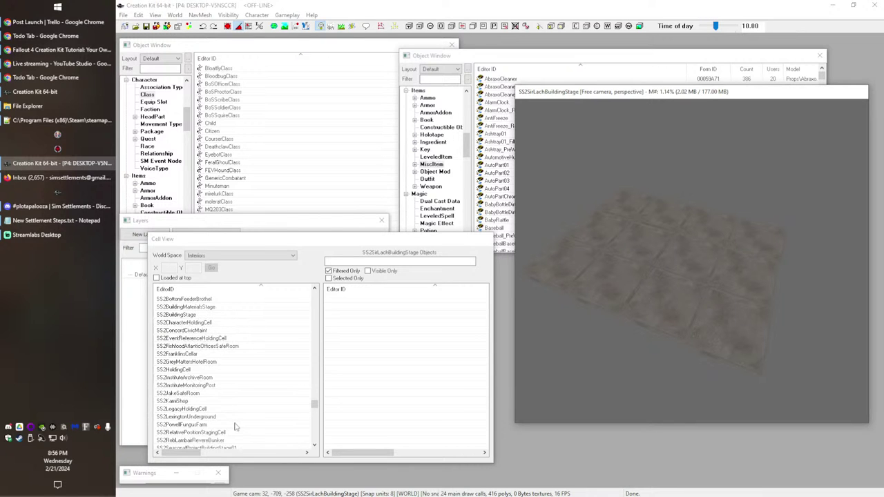
scroll(234, 426, "up", 1)
double_click(181, 338)
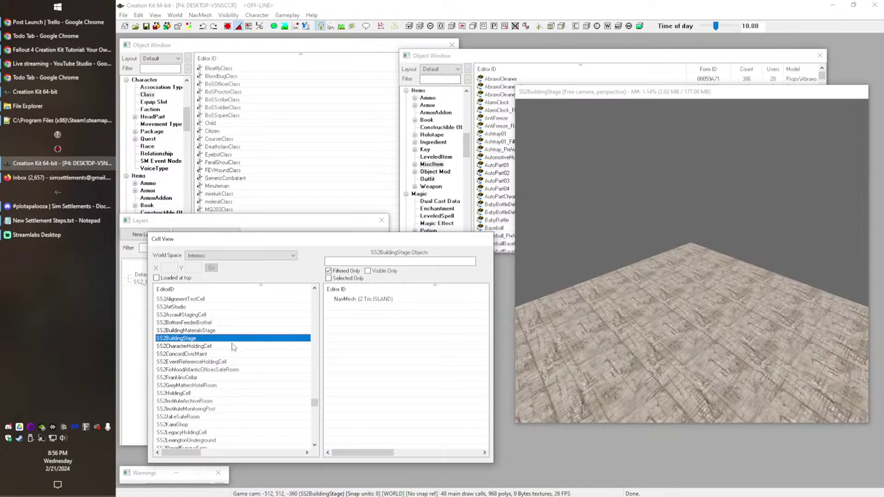
Step: Switch the render view back to the SS2BuildingMaterialsStage cell
scroll(196, 335, "up", 1)
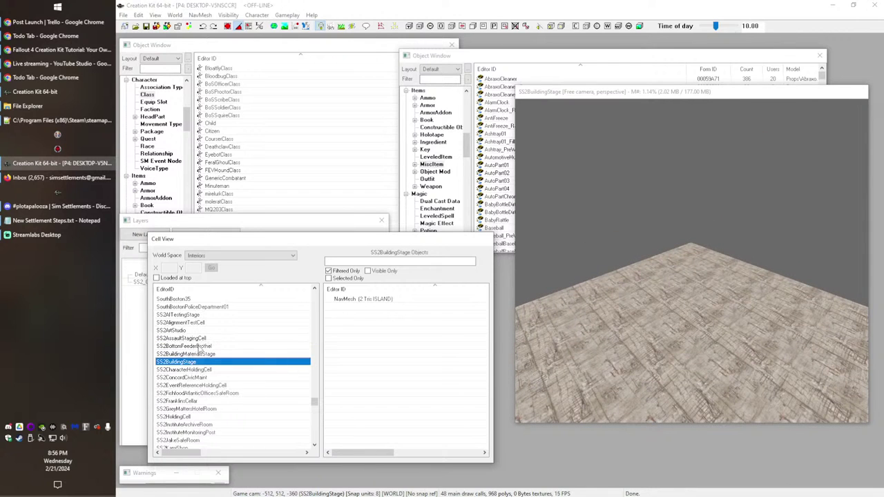
double_click(184, 354)
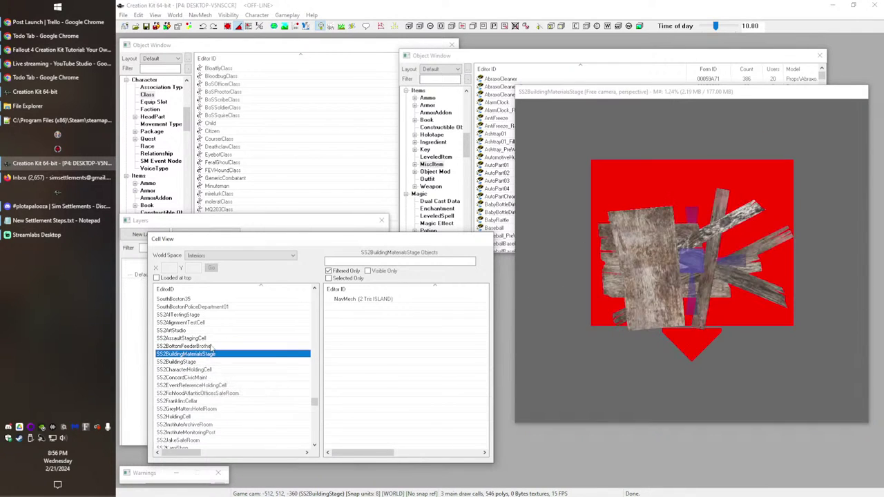
scroll(211, 386, "down", 2)
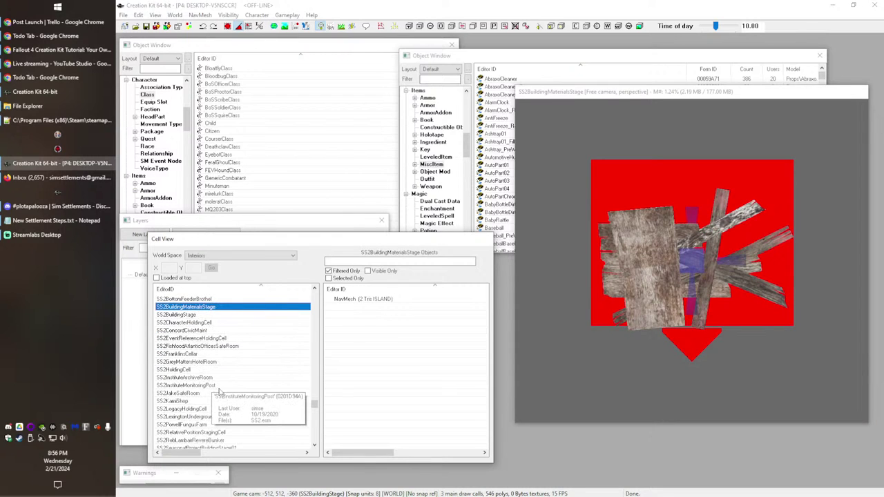
scroll(232, 404, "down", 1)
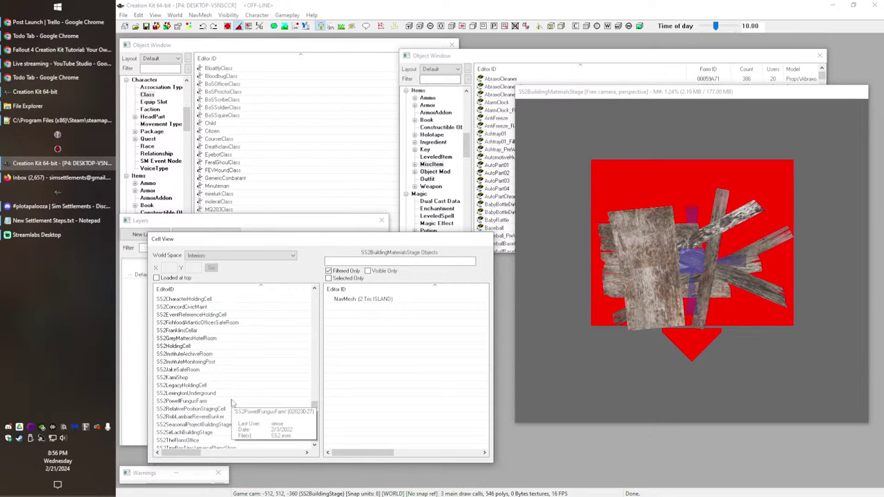
scroll(696, 357, "down", 4)
Step: Examine the red alignment helper and the wooden boards in the stage cell from several angles
middle_click_drag(670, 361, 655, 234, "shift")
left_click(608, 223)
middle_click_drag(750, 253, 726, 285, "shift")
middle_click_drag(643, 305, 611, 277, "shift")
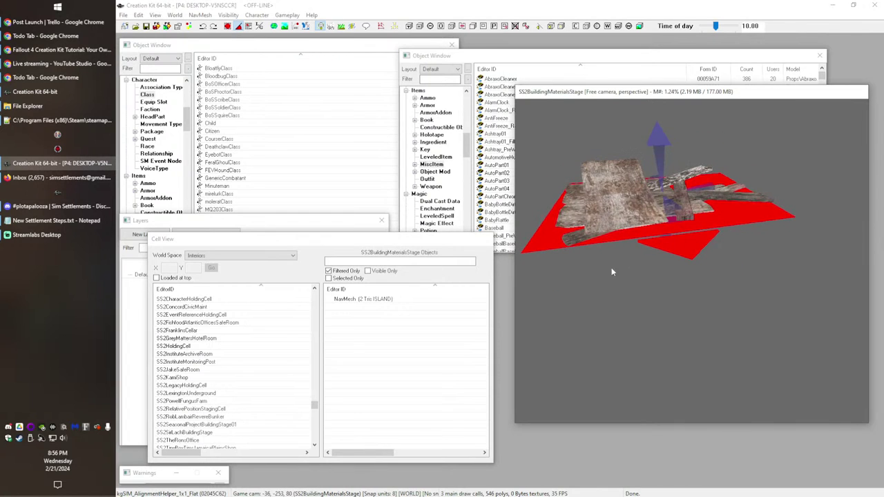
left_click(631, 317)
middle_click_drag(676, 256, 656, 296, "shift")
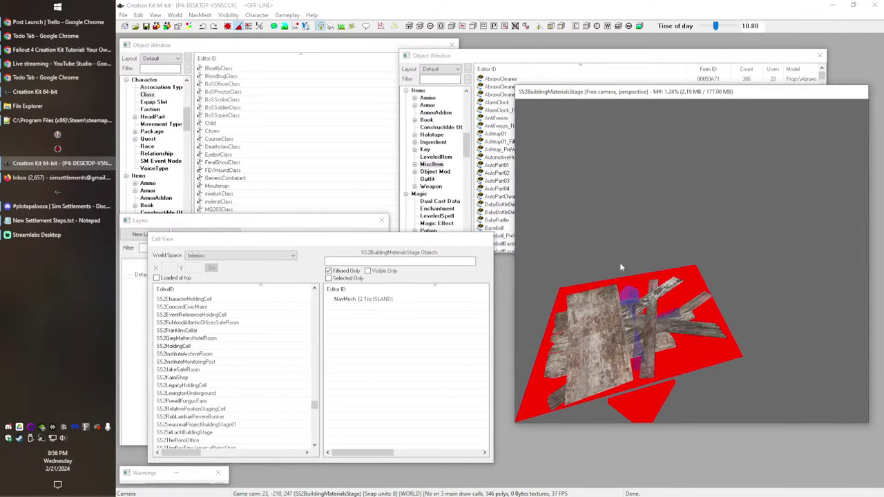
middle_click_drag(695, 297, 675, 258, "shift")
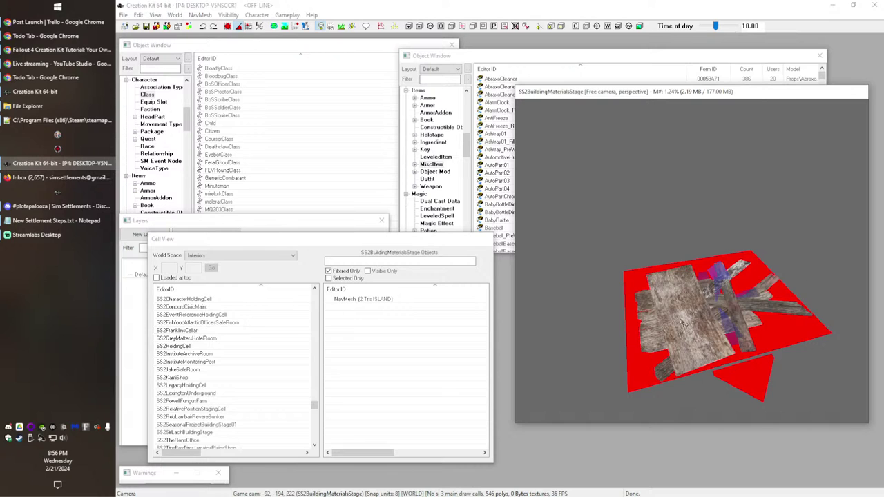
mouse_move(826, 294)
middle_mouse_down("shift")
mouse_move(804, 285)
mouse_move(826, 290)
middle_mouse_up("shift")
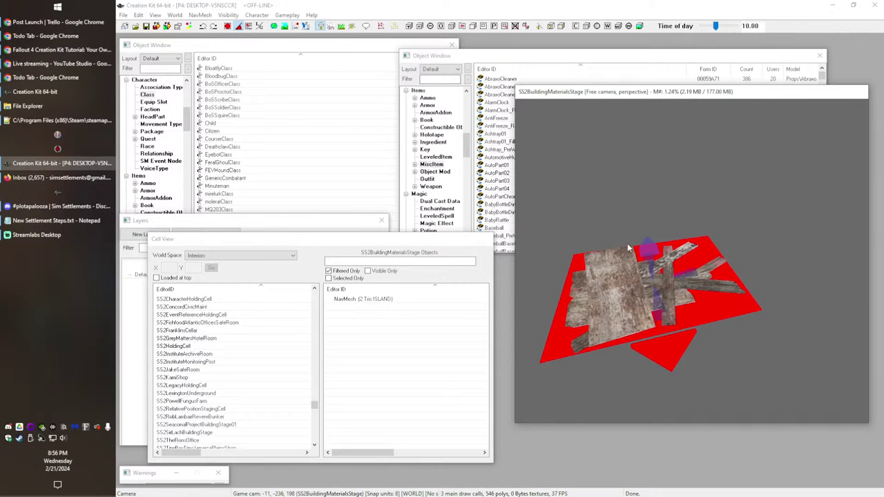
middle_click_drag(610, 212, 664, 251)
left_click(486, 97)
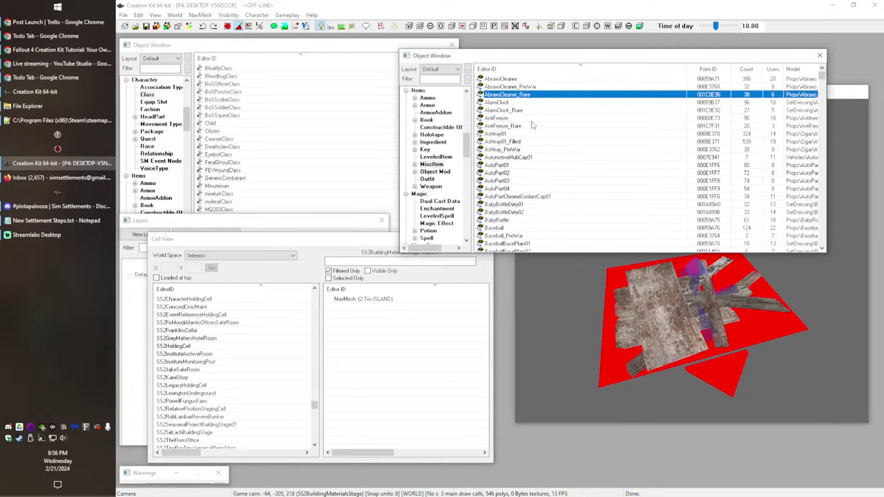
middle_click_drag(707, 308, 703, 304)
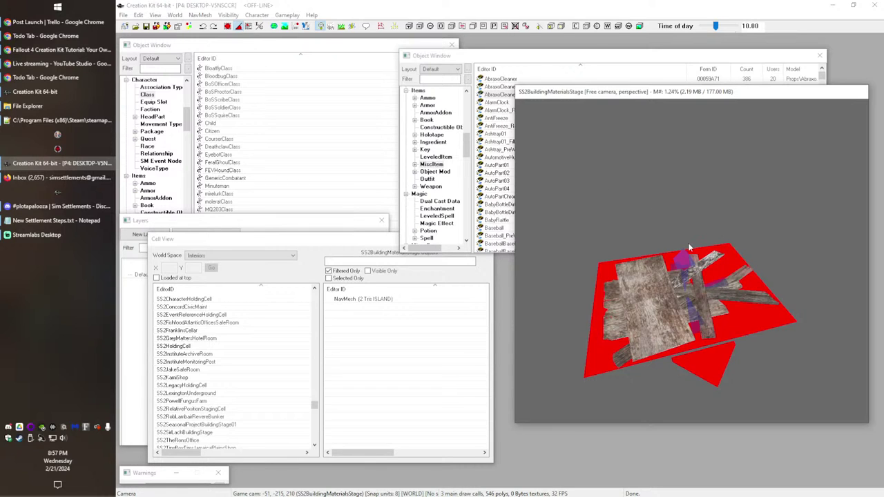
mouse_move(616, 276)
middle_mouse_down()
mouse_move(616, 263)
mouse_move(552, 266)
mouse_move(616, 265)
middle_mouse_up()
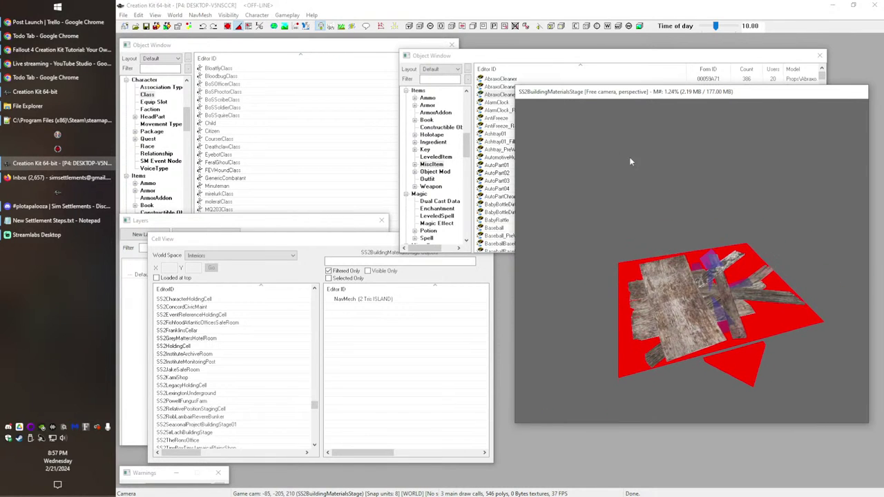
Step: Widen the render window and frame the alignment helper smaller, with more empty space around it
left_click_drag(515, 114, 456, 114)
scroll(716, 318, "down", 1)
middle_click_drag(716, 318, 671, 296)
scroll(616, 289, "down", 2)
middle_click_drag(616, 289, 620, 303)
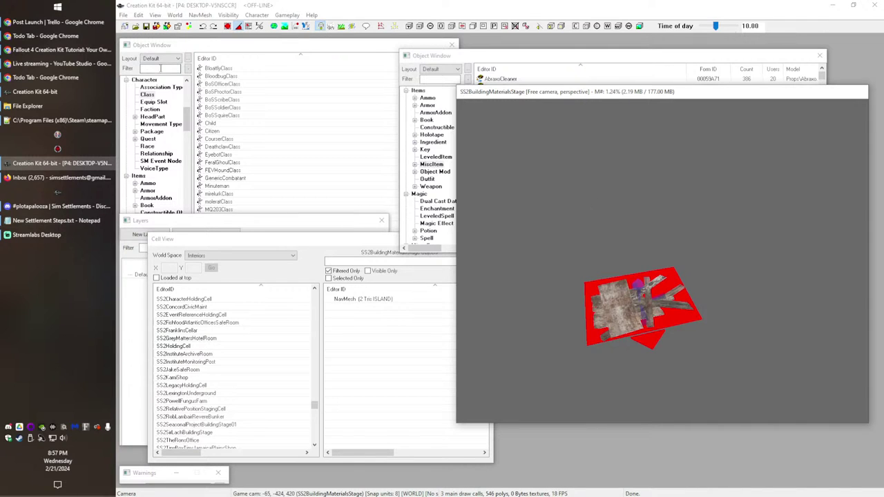
Step: Search the Static world objects for "wastelandlounger"
left_click(167, 69)
type("wastelandlounger")
left_click_drag(185, 118, 185, 211)
left_click(148, 206)
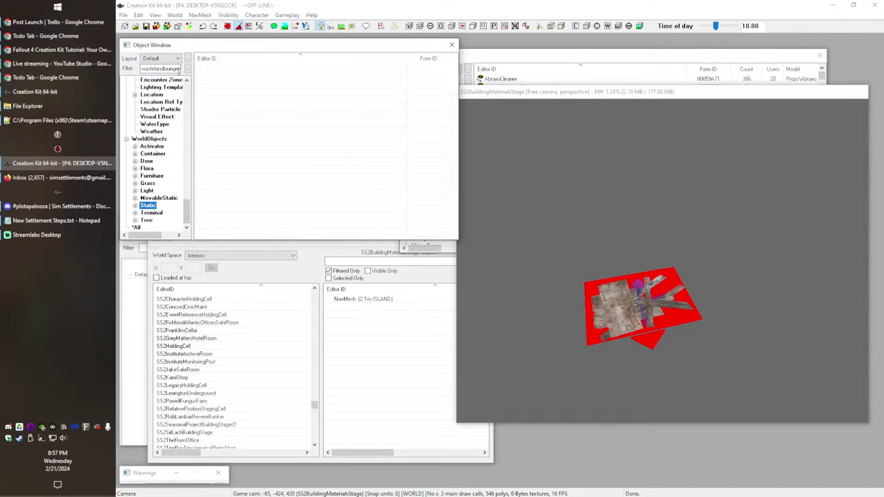
Step: Shorten the Static object filter to "wasteland" for a broader search
left_click_drag(170, 69, 227, 89)
left_click(136, 27)
left_click(378, 244)
left_click(619, 369)
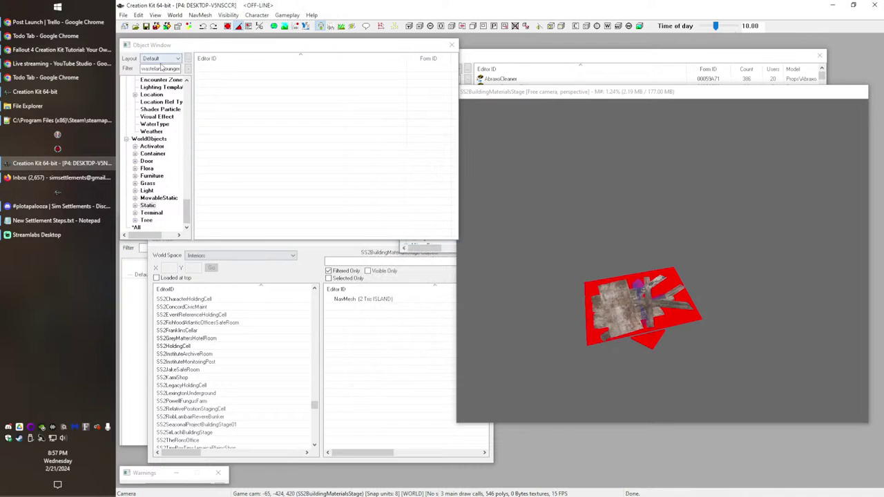
left_click_drag(163, 70, 183, 78)
key("BackSpace")
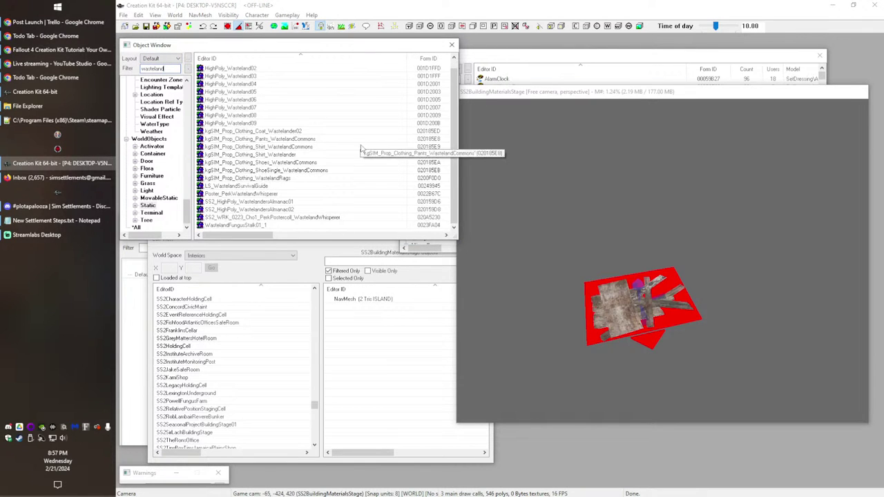
Step: Filter the Static objects by "kgsim*weapon"
key("ctrl+a")
type("kg")
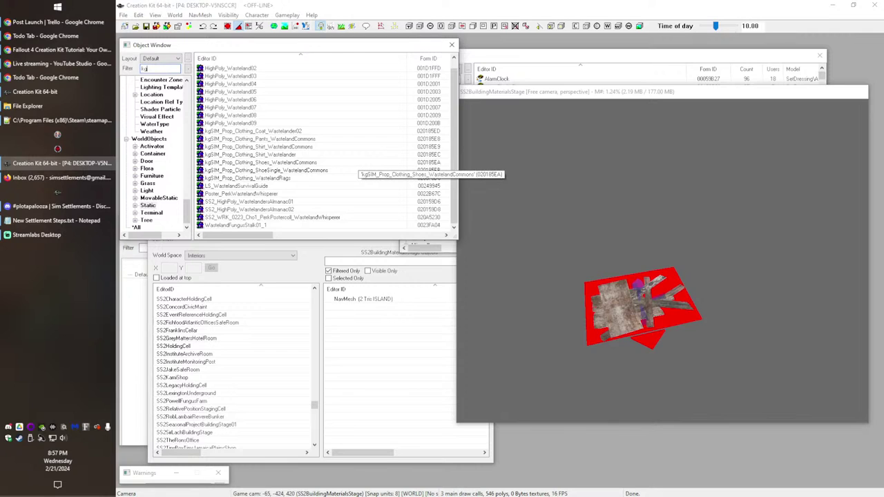
type("sim")
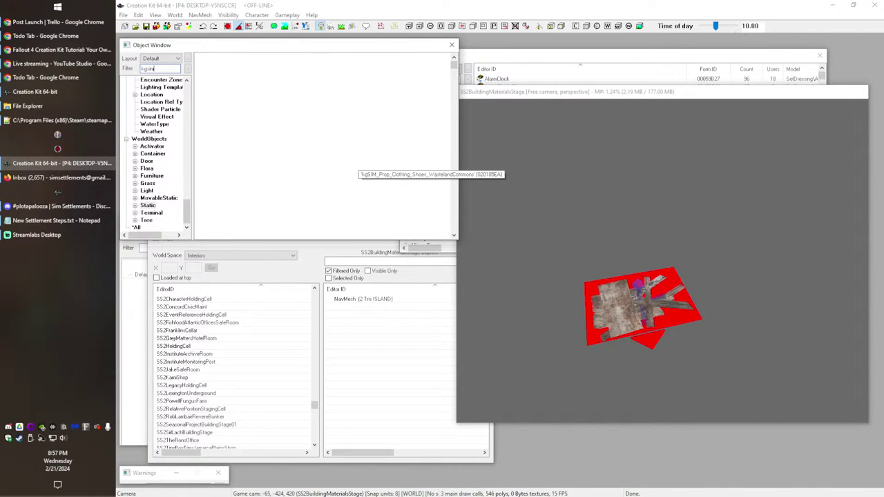
type("*weapon")
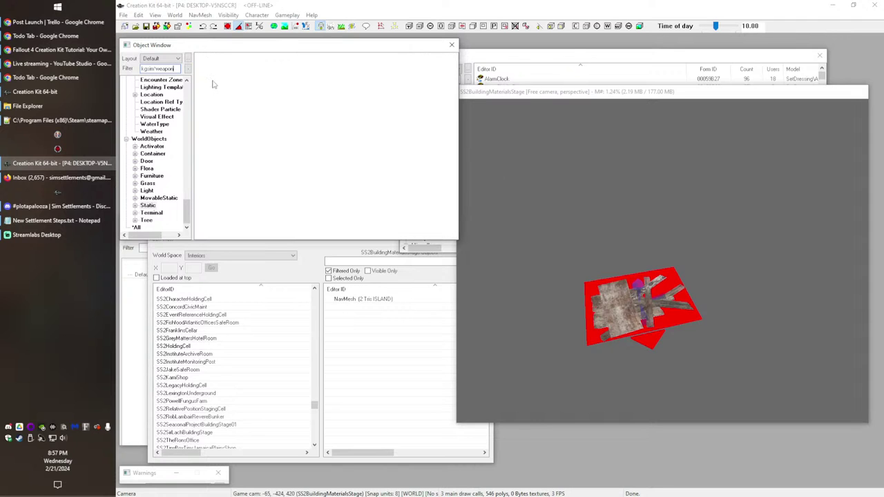
Step: Open the kgSIM_PBP_WeaponStoreL1 static to preview its model, and close it without changes
scroll(344, 145, "down", 10)
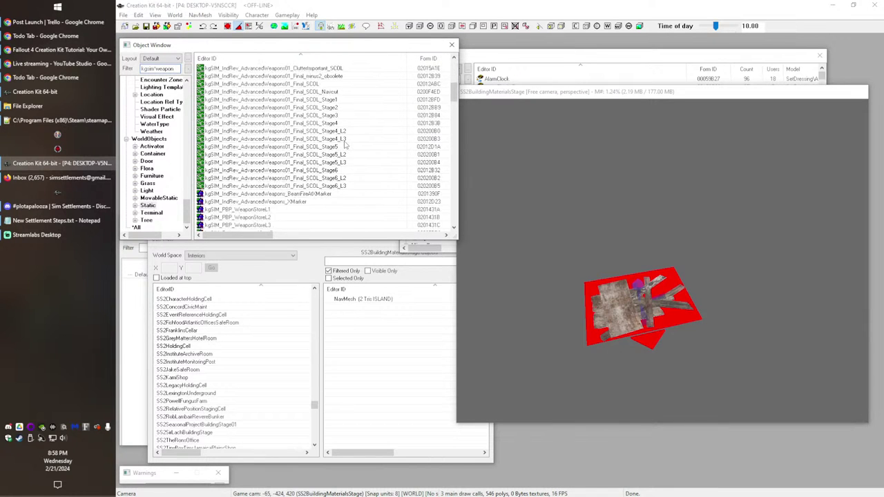
scroll(372, 152, "down", 4)
scroll(371, 153, "up", 3)
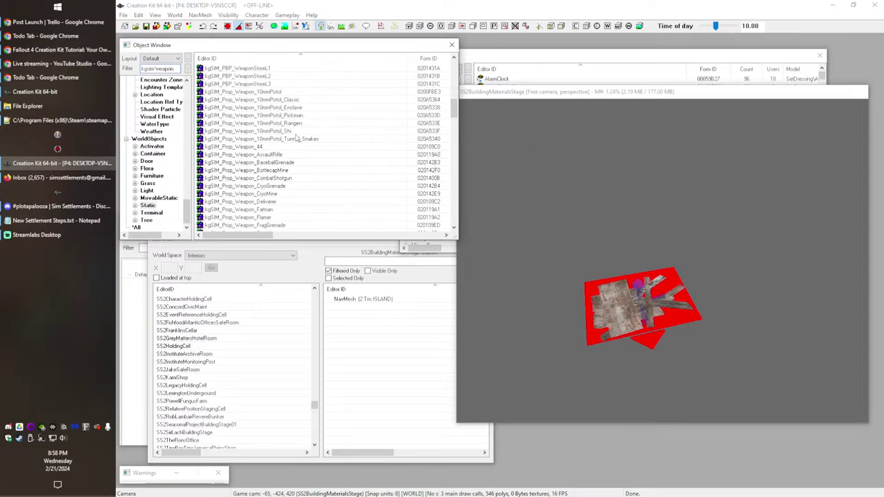
left_click(279, 92)
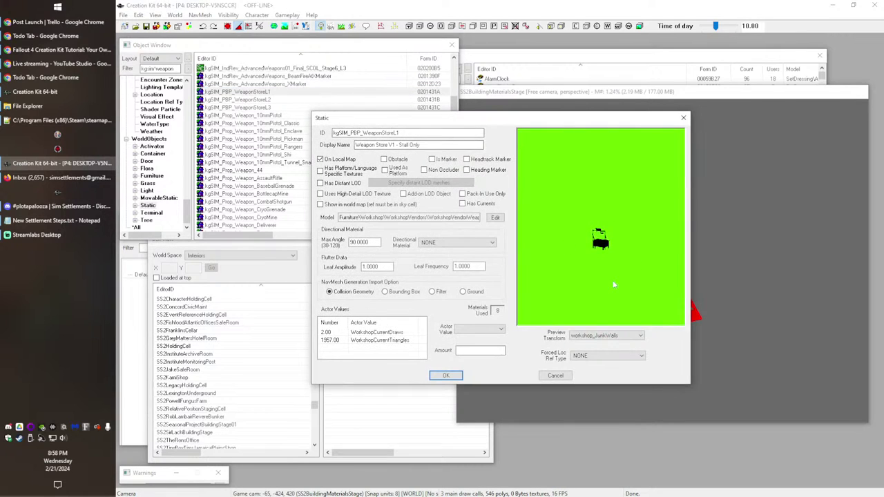
left_click(683, 116)
Step: Open the kgSIM_WeaponsStore01L1Final static collection and rotate its preview to inspect the building
scroll(317, 170, "down", 8)
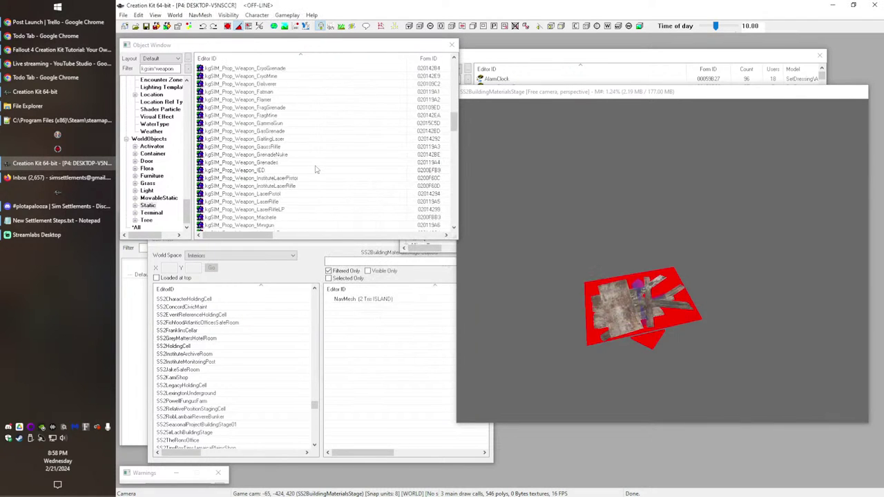
scroll(322, 180, "down", 6)
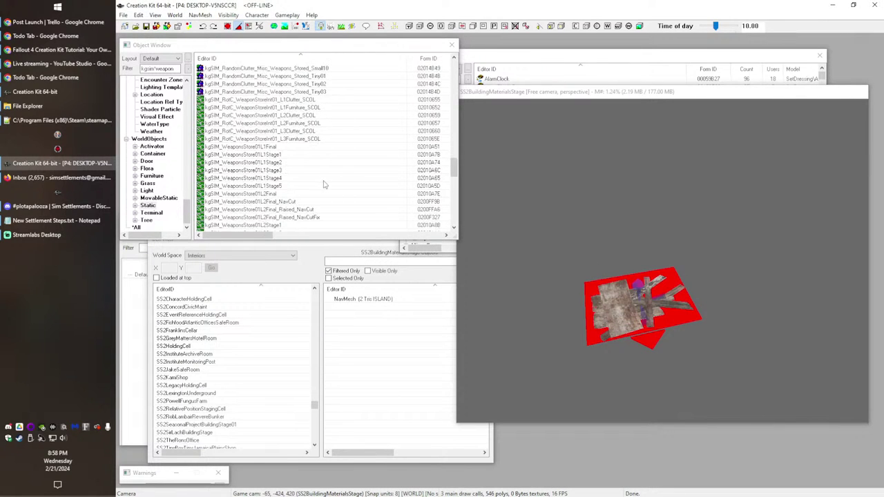
scroll(323, 184, "down", 1)
left_click(256, 125)
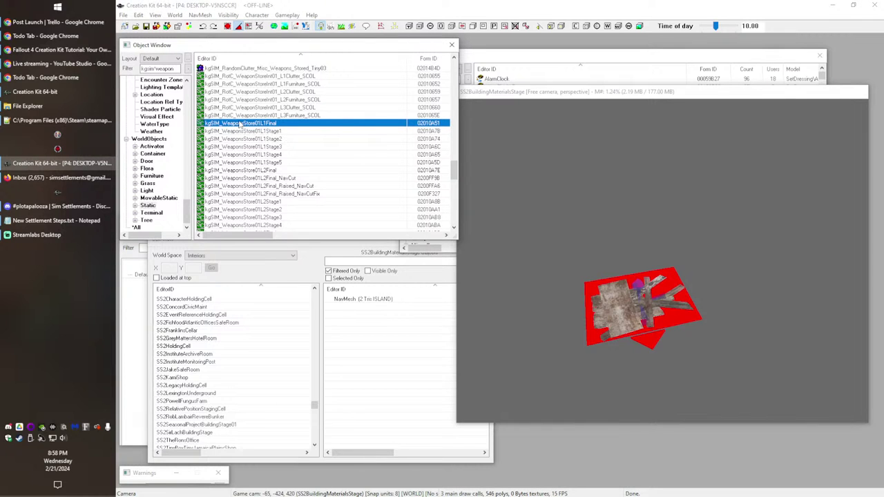
double_click(240, 125)
left_click_drag(551, 210, 580, 257)
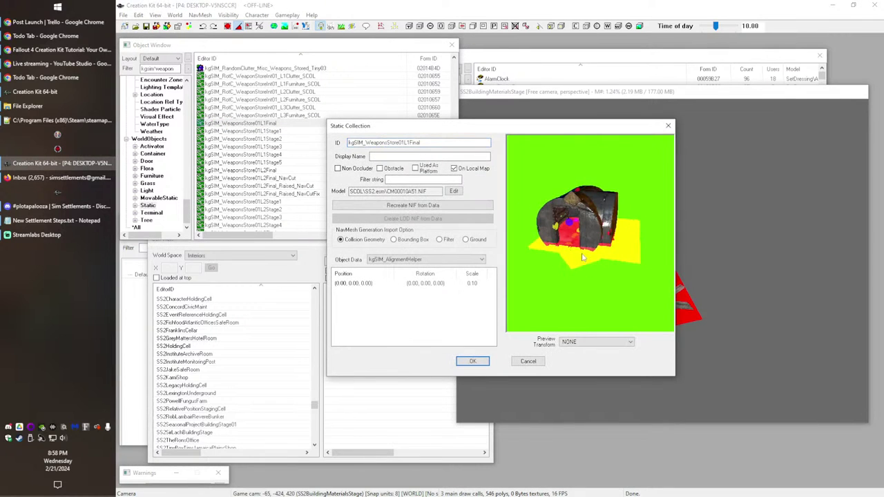
Step: Examine the weapon store collection's interior and object data list, and close the collection without changes
scroll(571, 272, "up", 4)
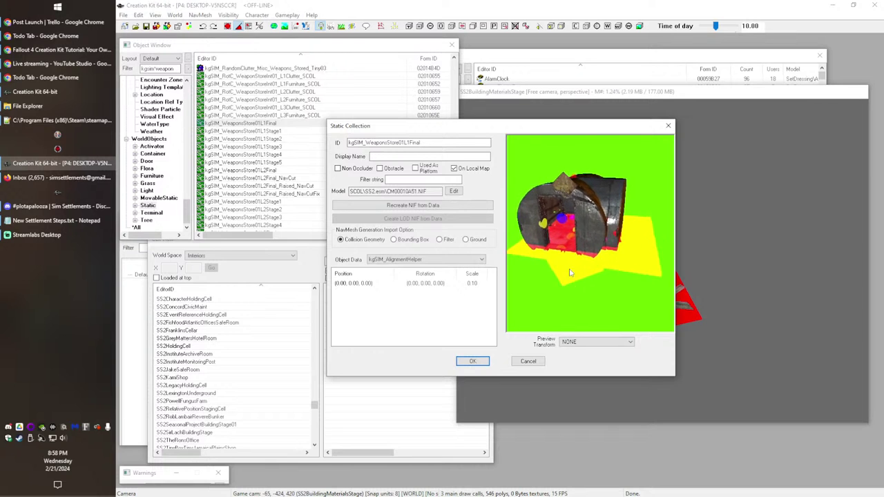
scroll(571, 275, "up", 3)
left_click_drag(567, 270, 604, 203)
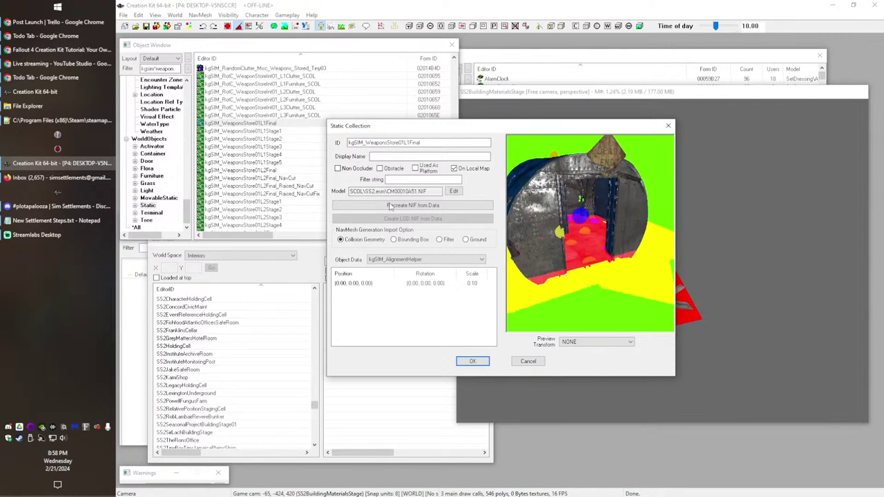
left_click(399, 261)
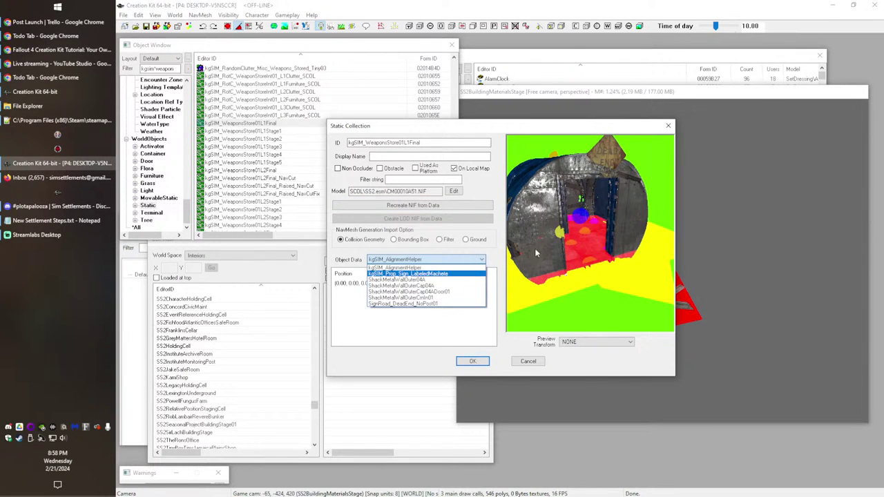
left_click(504, 170)
left_click_drag(611, 180, 562, 169)
left_click_drag(575, 215, 593, 225)
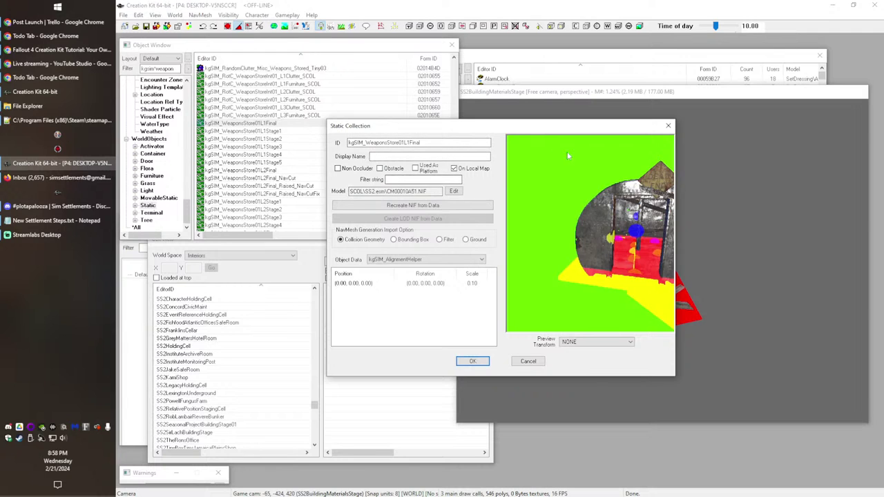
left_click_drag(596, 245, 603, 259)
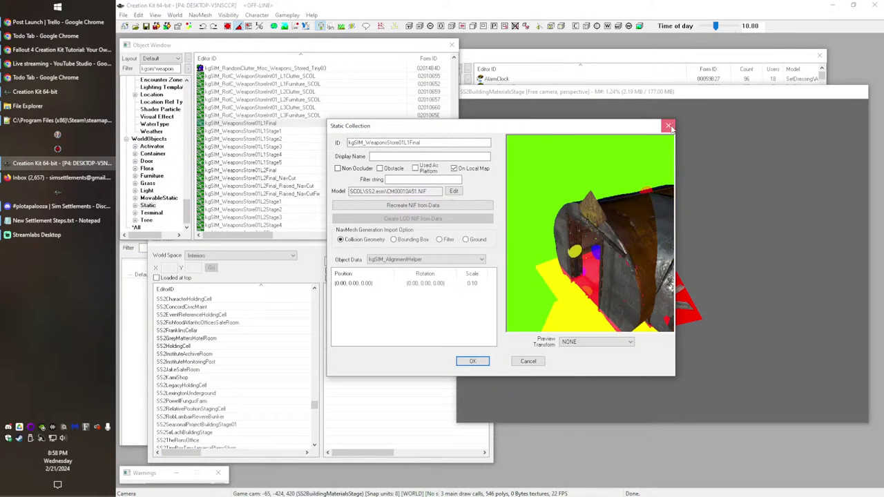
left_click(669, 127)
Step: Open the kgSIM_WeaponStore01_SA_L1_Final static and examine its model file path
scroll(387, 187, "down", 9)
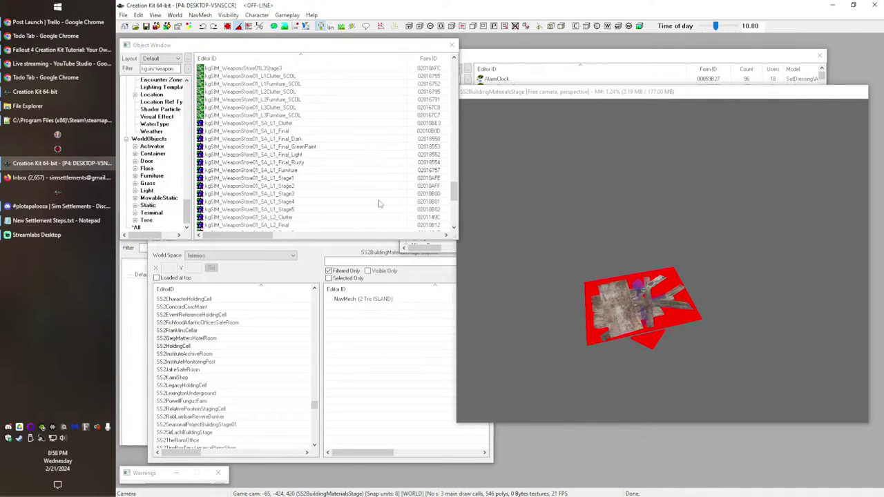
left_click(283, 125)
double_click(283, 131)
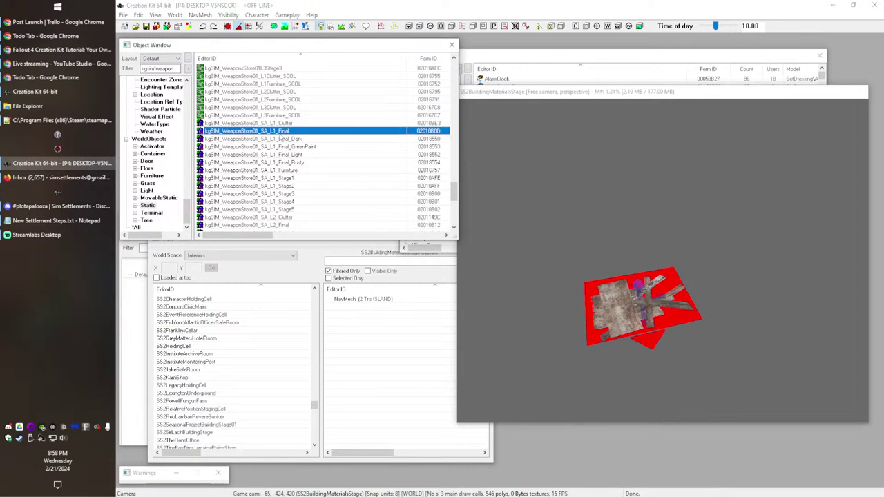
left_click(400, 218)
left_click_drag(375, 217, 450, 225)
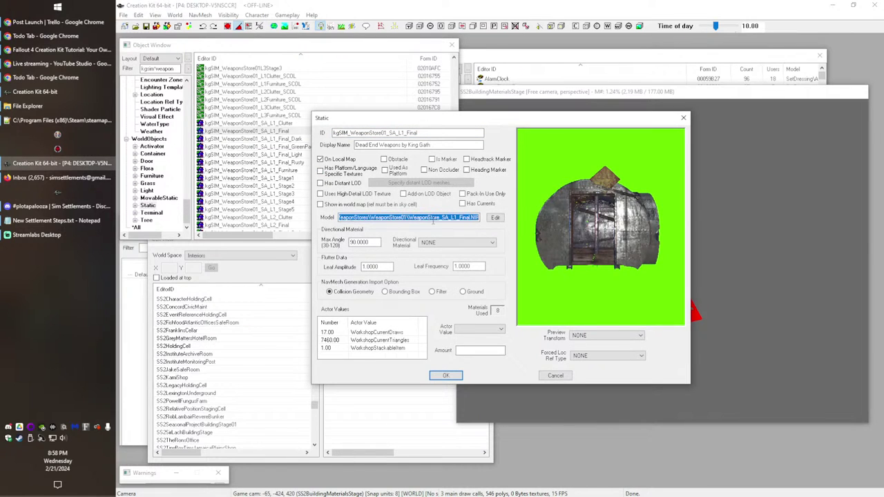
left_click(413, 220)
left_click_drag(436, 218, 450, 220)
left_click(452, 220)
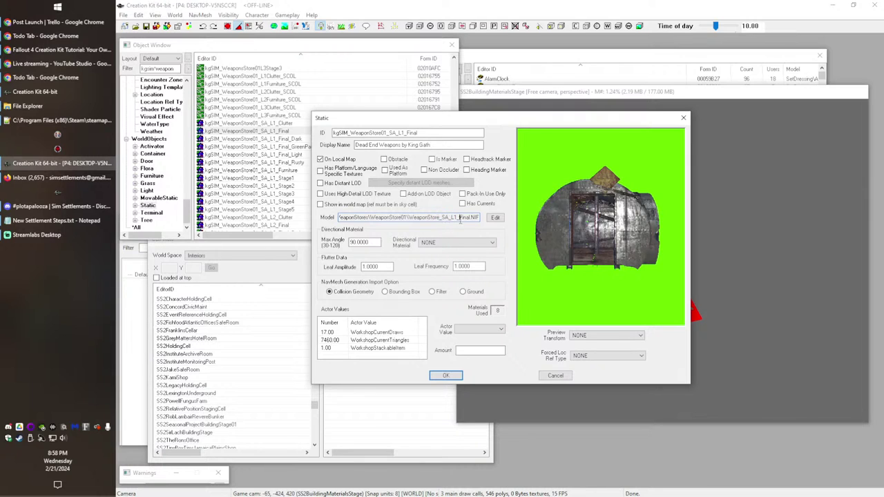
left_click_drag(473, 218, 413, 218)
Step: Rotate the static's preview to inspect the weapon store from several angles, and close it without changes
left_click_drag(537, 215, 546, 244)
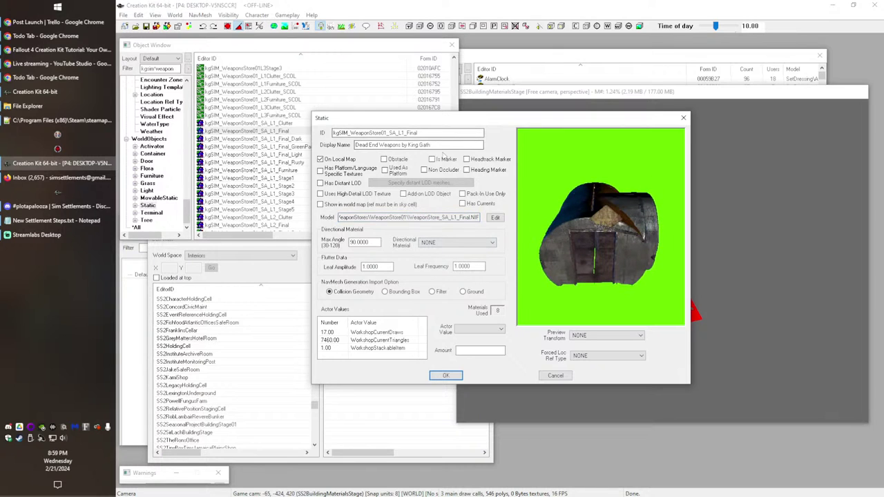
left_click_drag(673, 235, 601, 230)
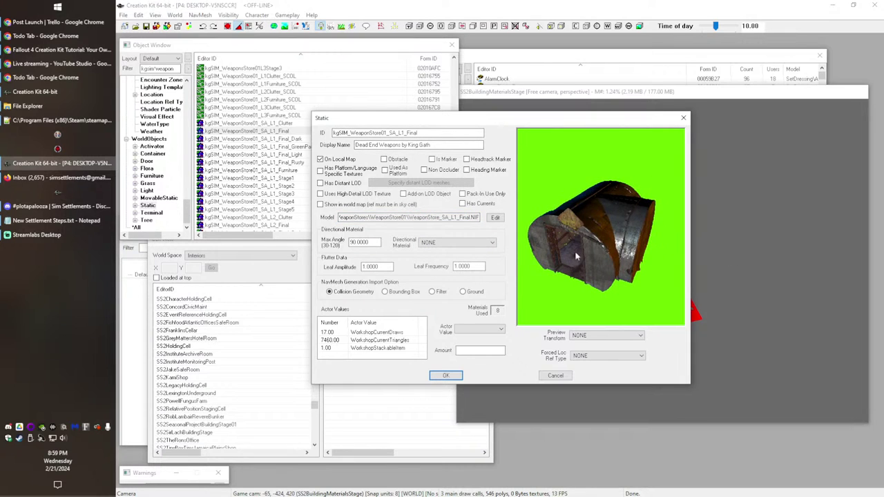
mouse_move(613, 249)
left_mouse_down()
mouse_move(603, 233)
mouse_move(572, 240)
mouse_move(607, 258)
left_mouse_up()
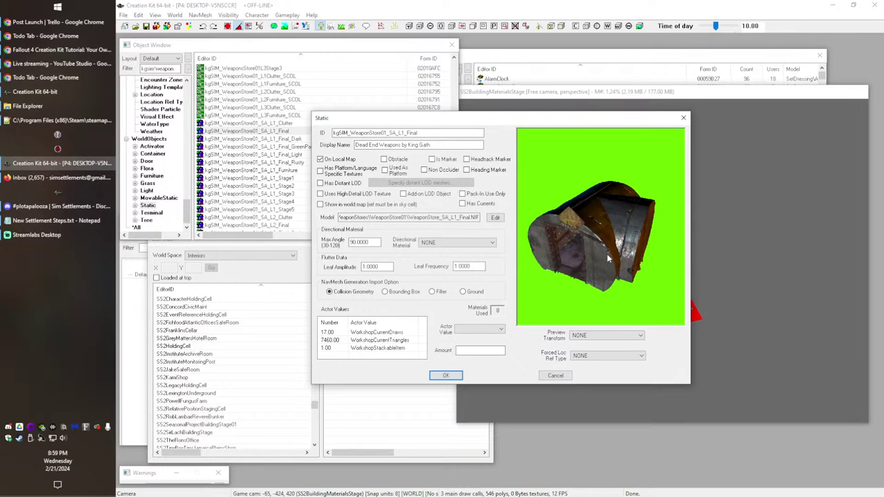
mouse_move(599, 222)
left_mouse_down()
mouse_move(608, 215)
mouse_move(612, 224)
left_mouse_up()
left_click_drag(610, 268, 554, 236)
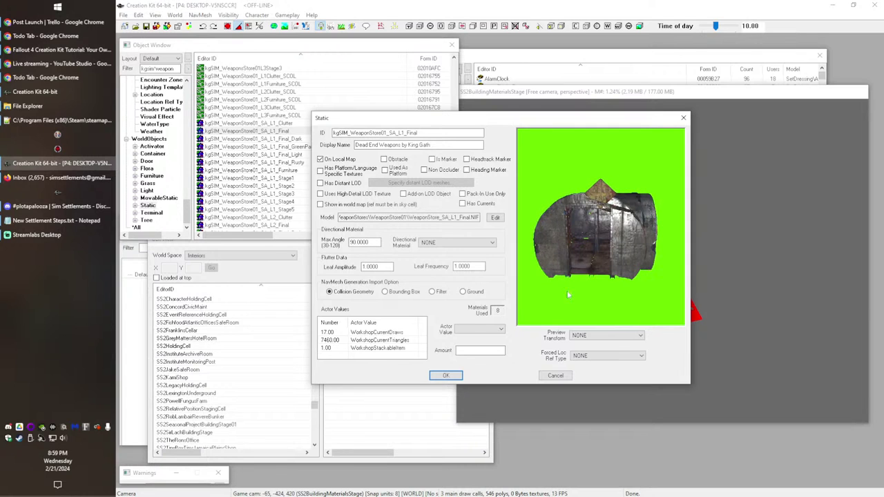
left_click_drag(583, 199, 582, 317)
left_click(551, 377)
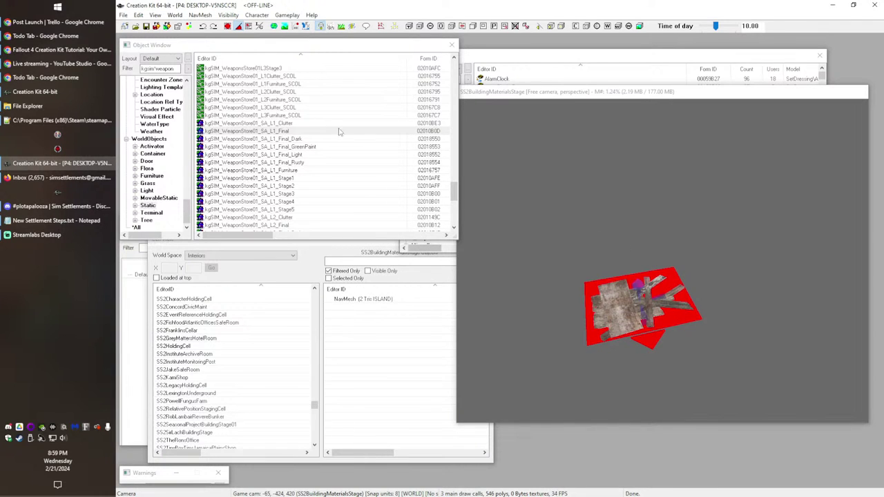
Step: Browse the filtered Activator and Container objects and return to the Static objects
middle_click_drag(577, 240, 639, 266)
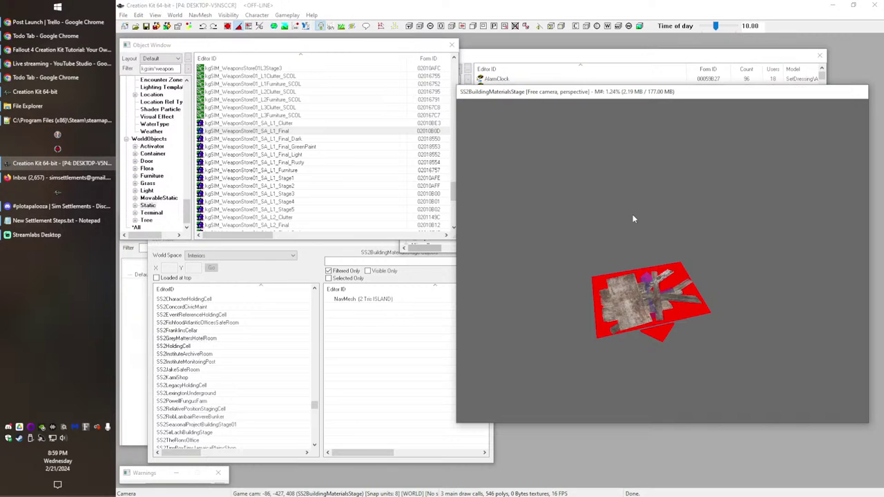
scroll(339, 171, "up", 10)
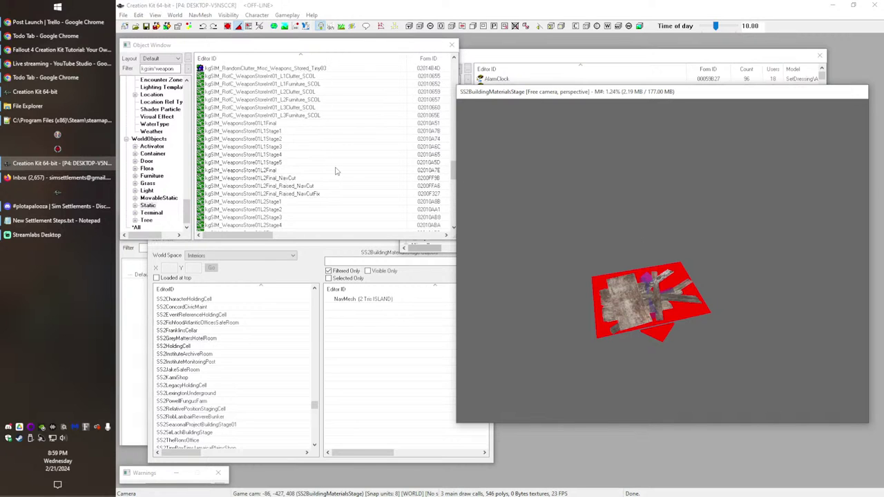
scroll(266, 161, "up", 4)
scroll(314, 181, "up", 4)
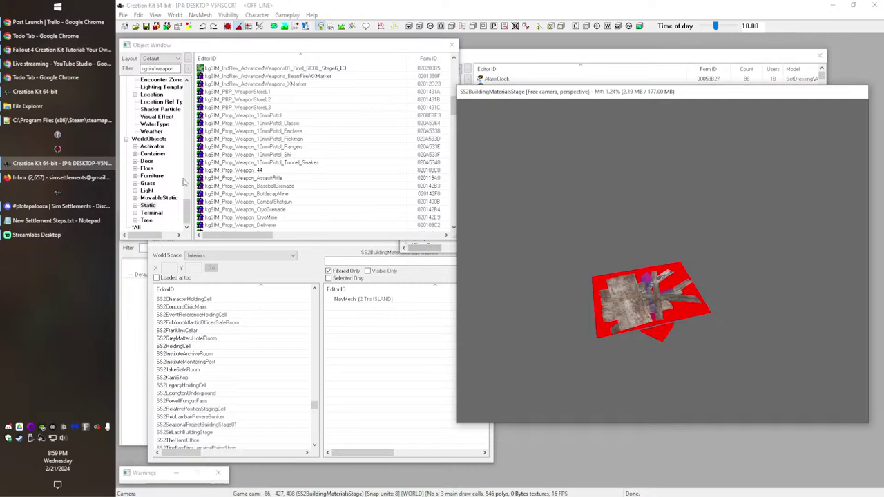
left_click(151, 148)
left_click(153, 153)
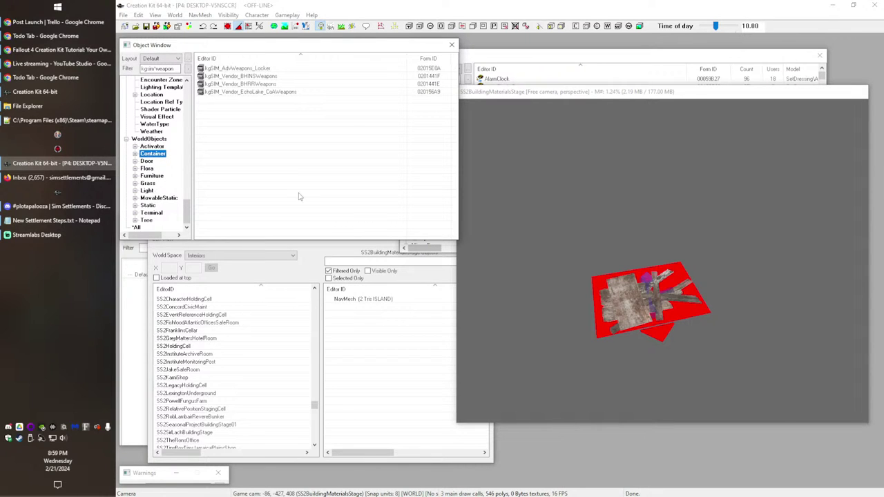
left_click(155, 206)
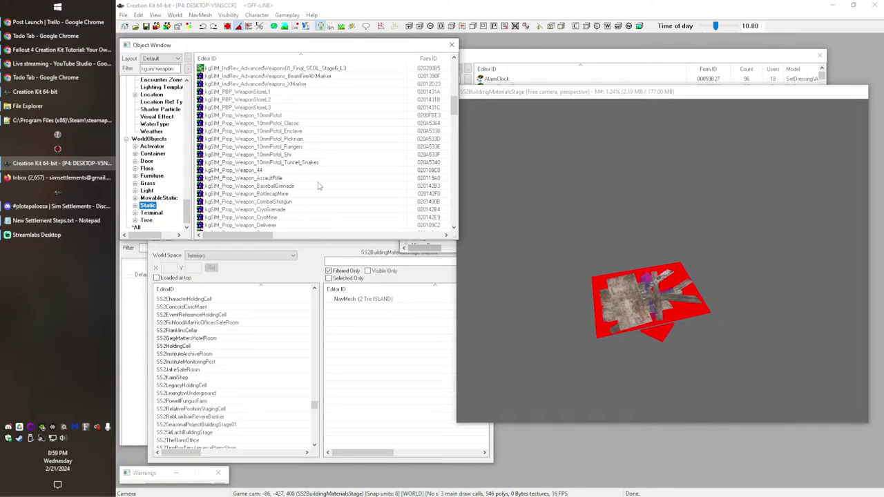
left_click(741, 211)
scroll(677, 234, "down", 2)
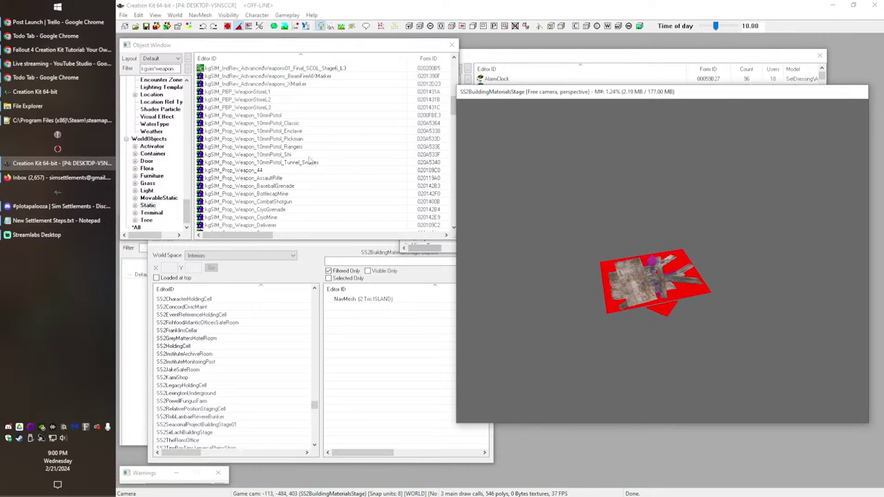
scroll(616, 284, "down", 2)
middle_click_drag(617, 284, 594, 241)
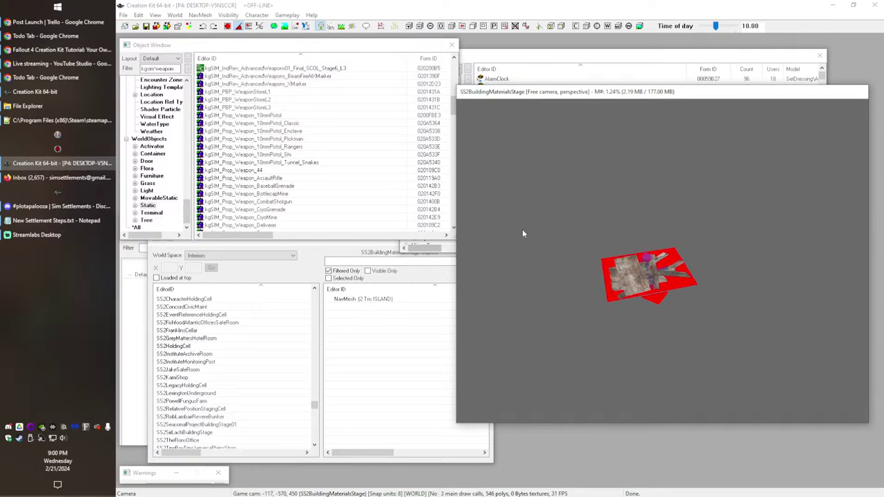
middle_click_drag(715, 199, 666, 178)
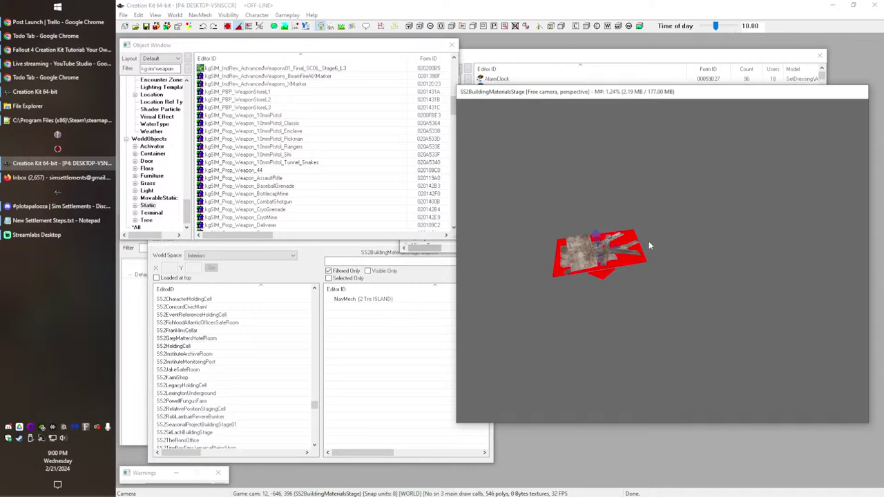
Step: Create a new worldspace with the editor ID SS2BTDummyWorld
left_click(286, 251)
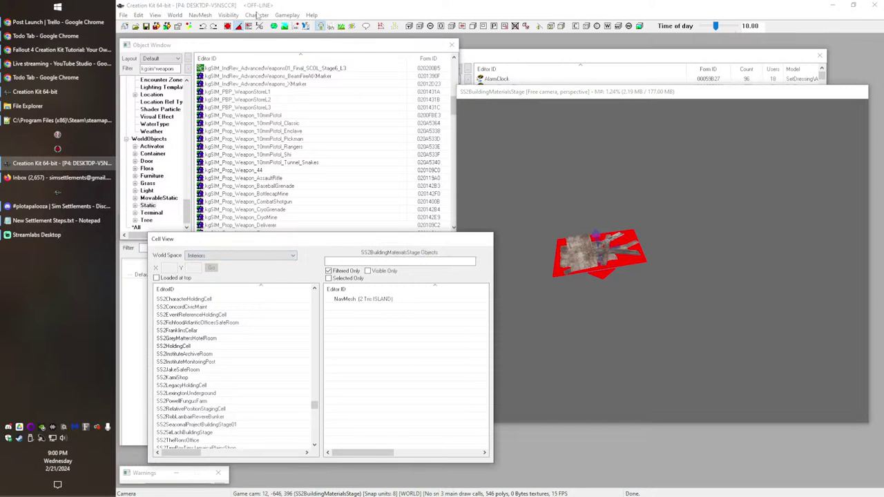
left_click(296, 14)
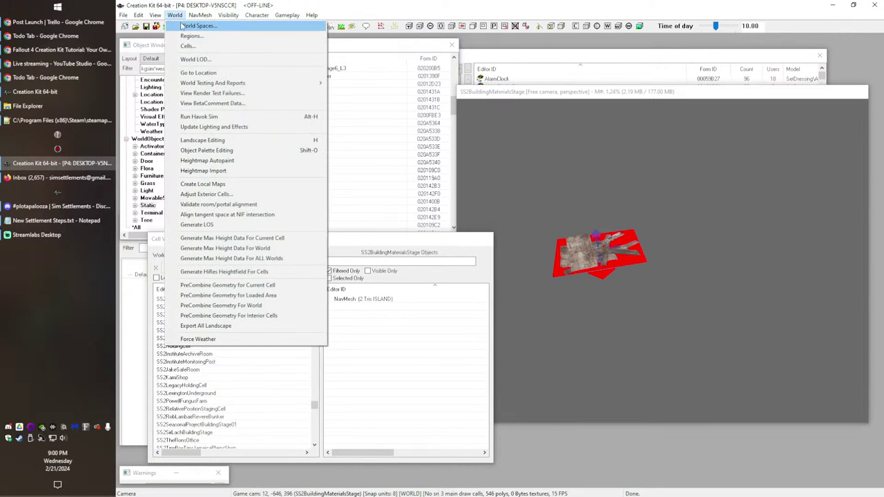
left_click(183, 27)
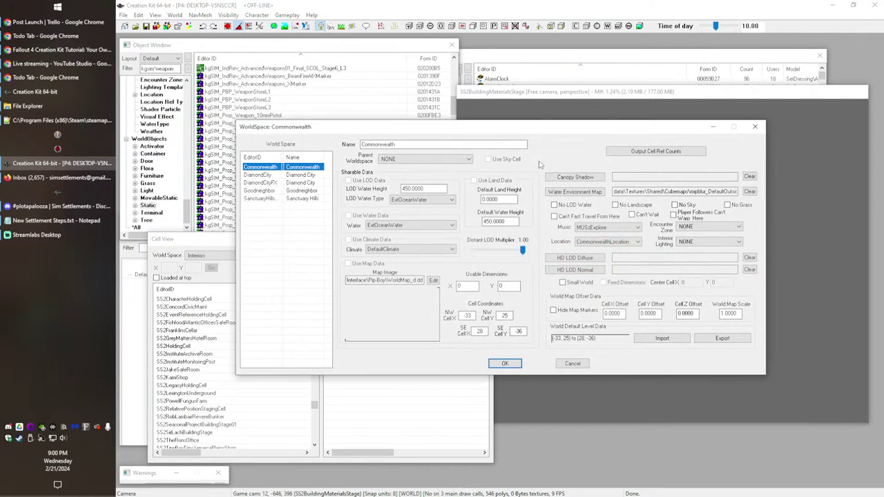
right_click(260, 213)
left_click(277, 218)
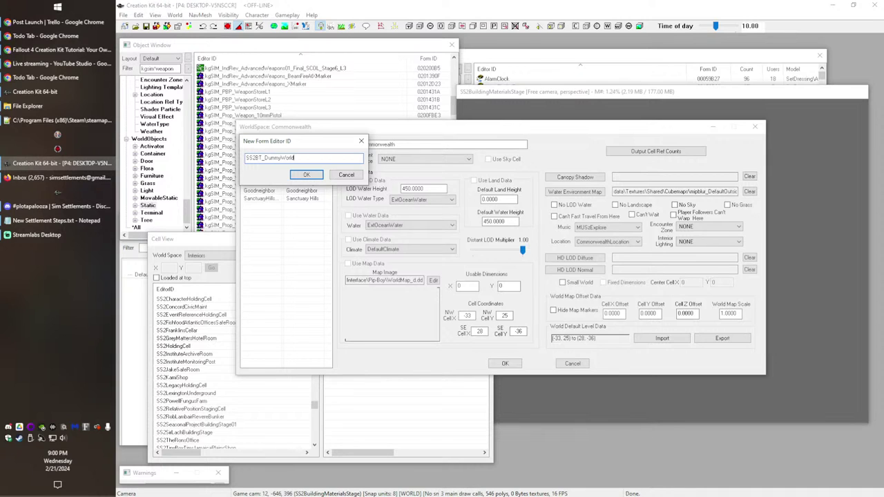
double_click(307, 158)
left_click(306, 176)
Step: Name the new worldspace "Dummy World" and set its parent worldspace to Commonwealth
left_click(386, 144)
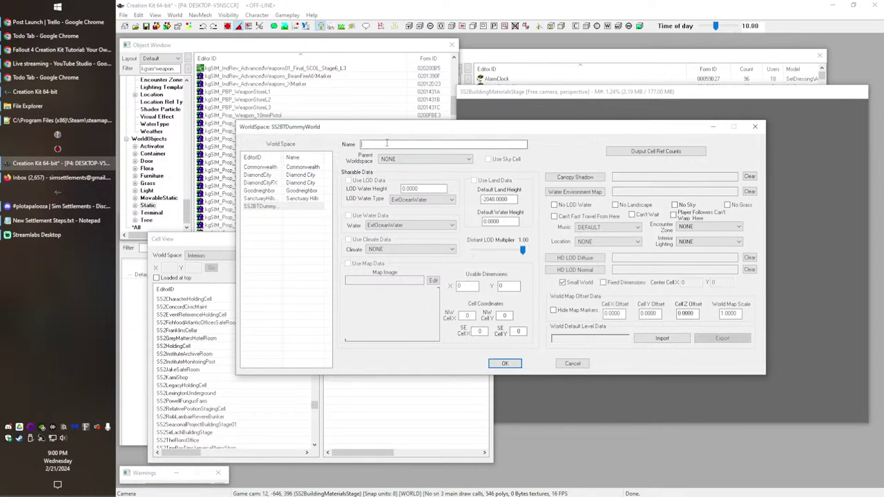
type("Dummy World")
left_click(312, 209)
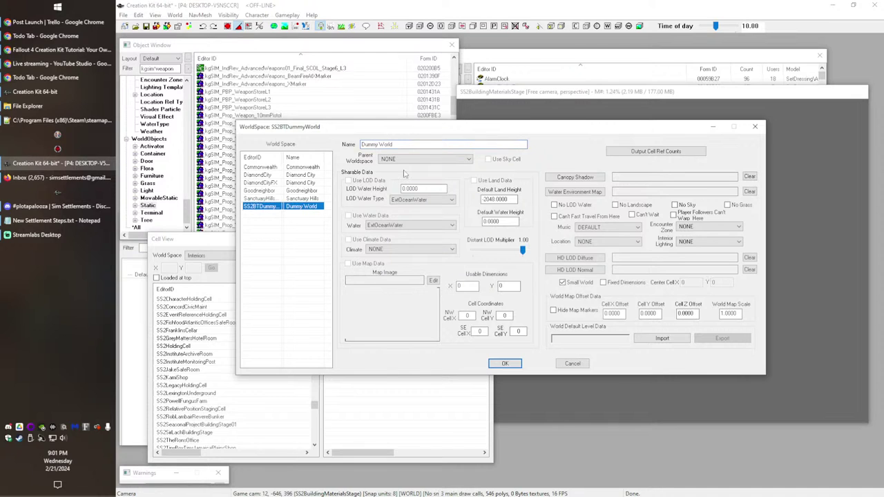
left_click(434, 160)
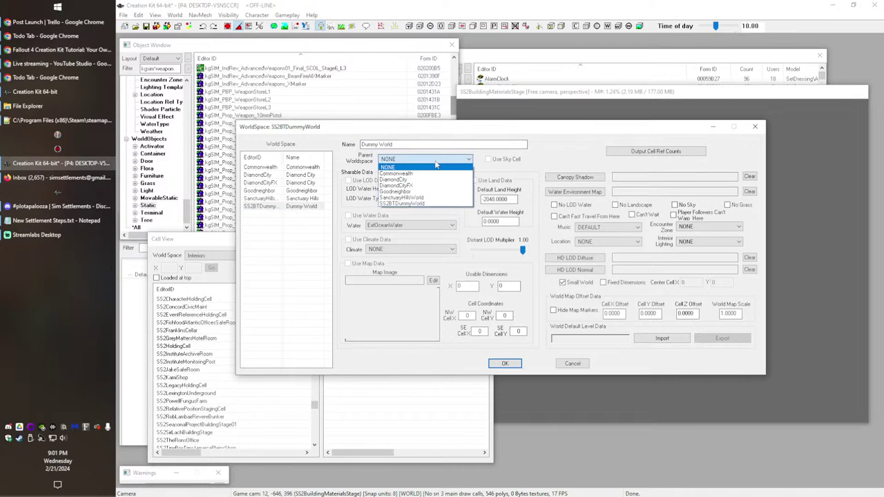
left_click(436, 174)
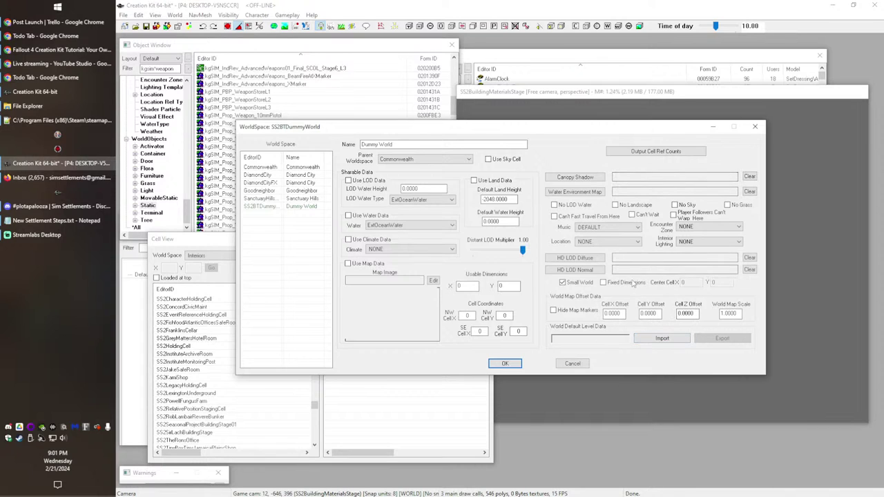
Step: Enable Fixed Dimensions for the dummy worldspace and set its center cell to X 5, Y 5
left_click(638, 284)
double_click(688, 282)
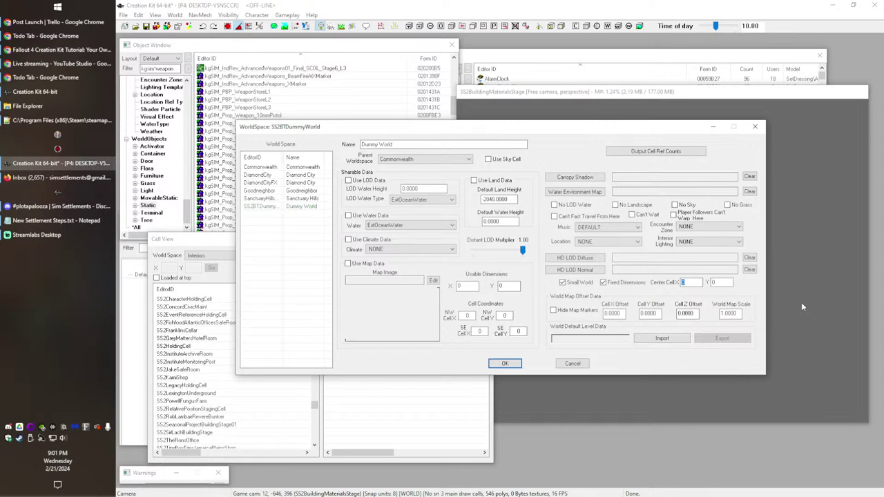
key("Tab")
key("Tab")
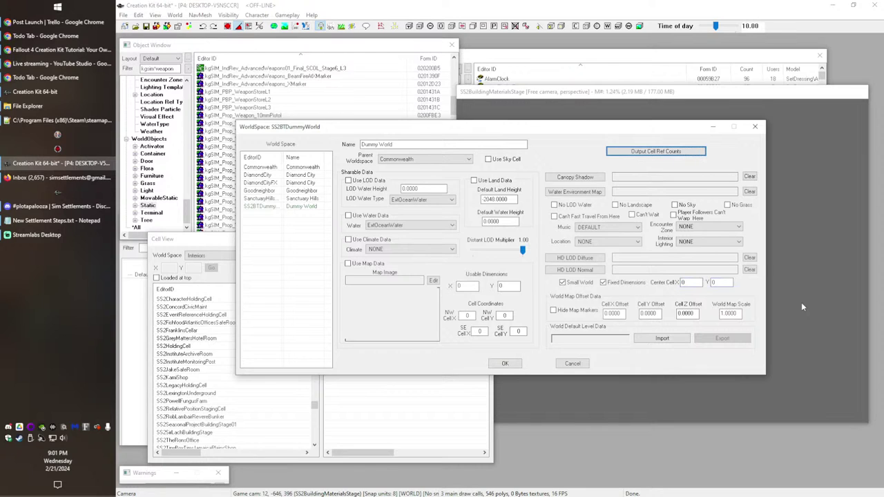
double_click(616, 312)
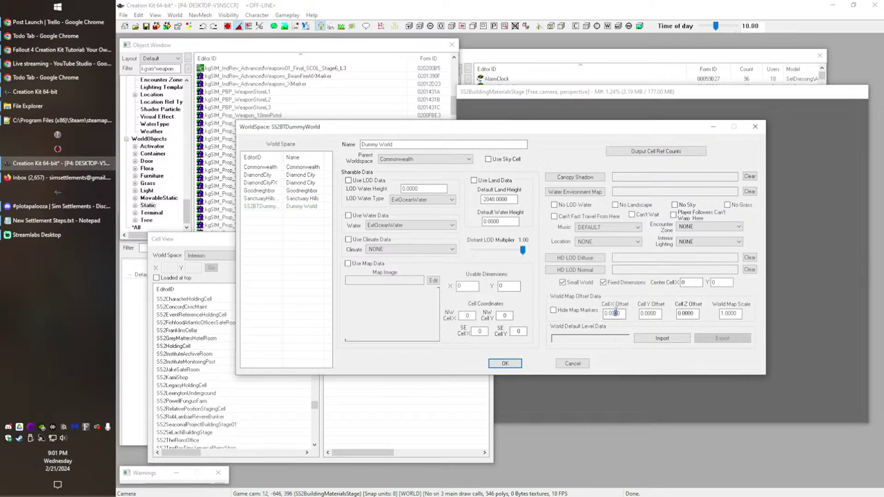
double_click(737, 313)
double_click(700, 285)
double_click(727, 284)
left_click(689, 282)
double_click(689, 282)
type("5")
key("Tab")
type("5")
double_click(505, 315)
Step: Check the DiamondCity worldspace's water environment map and flags, and enable No LOD Water for the dummy worldspace
left_click(301, 176)
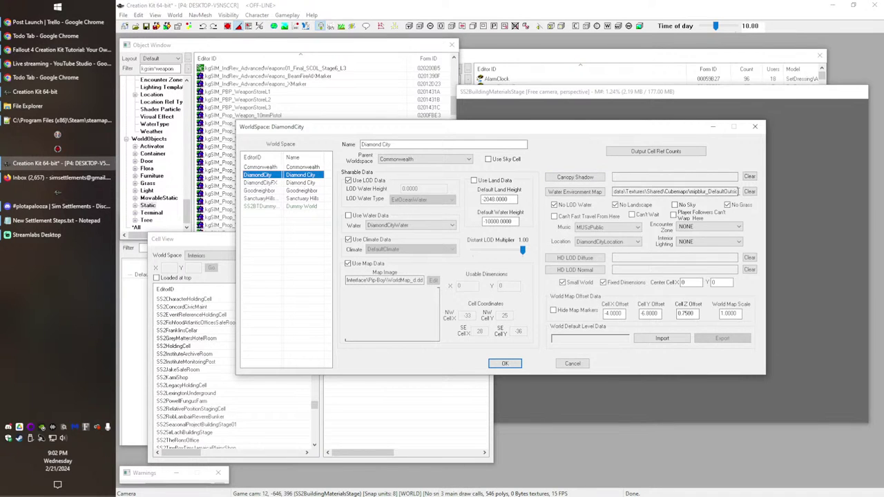
left_click_drag(708, 192, 750, 192)
left_click(693, 191)
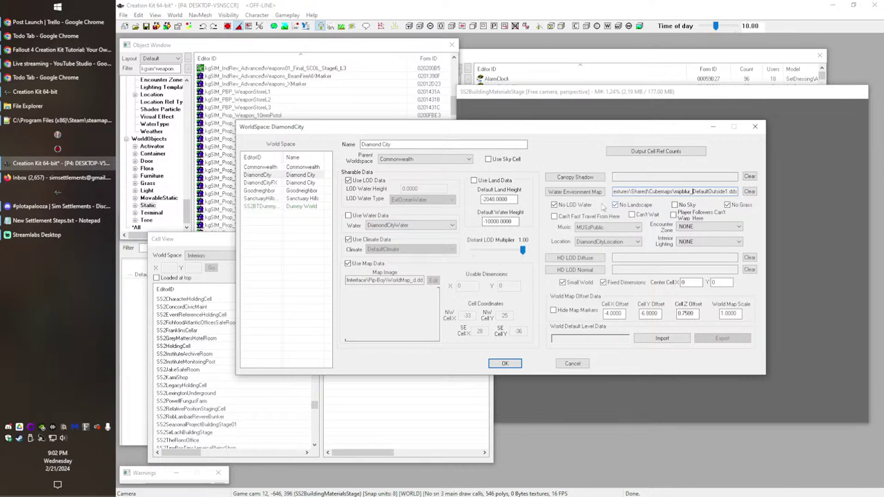
left_click(290, 206)
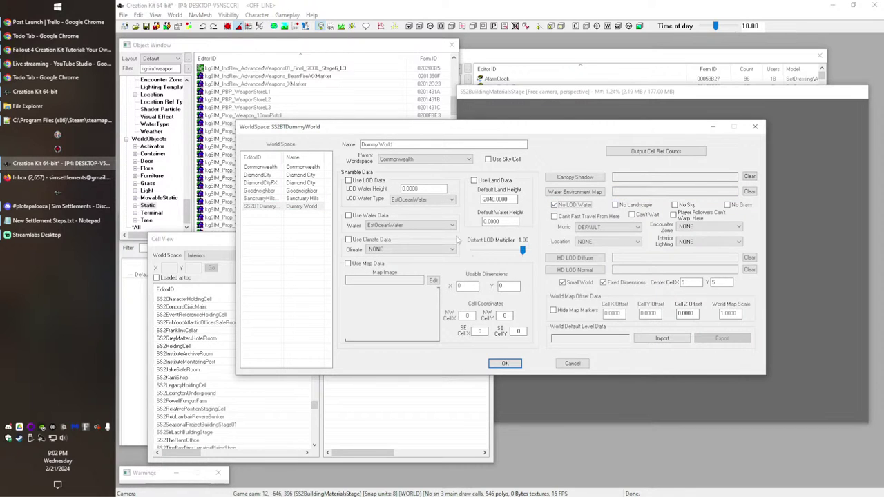
Step: Compare the settings of the DiamondCityFX and DiamondCity worldspaces with those of the dummy worldspace
left_click(309, 183)
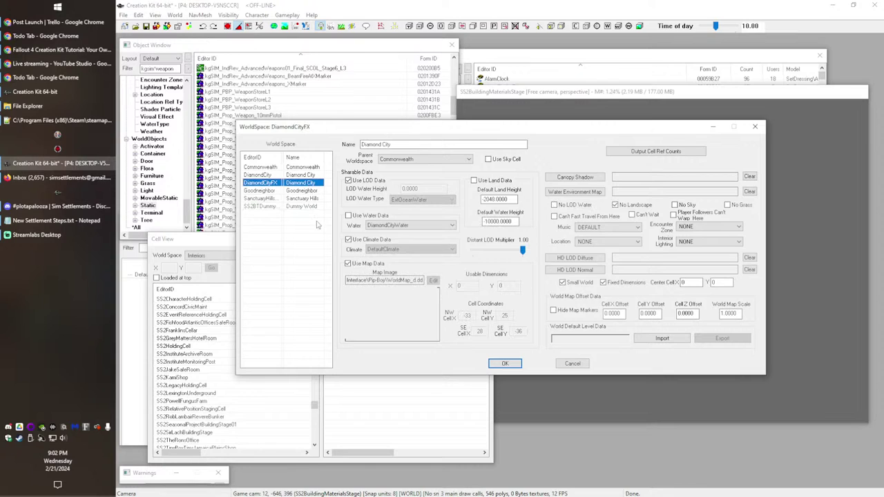
left_click(307, 177)
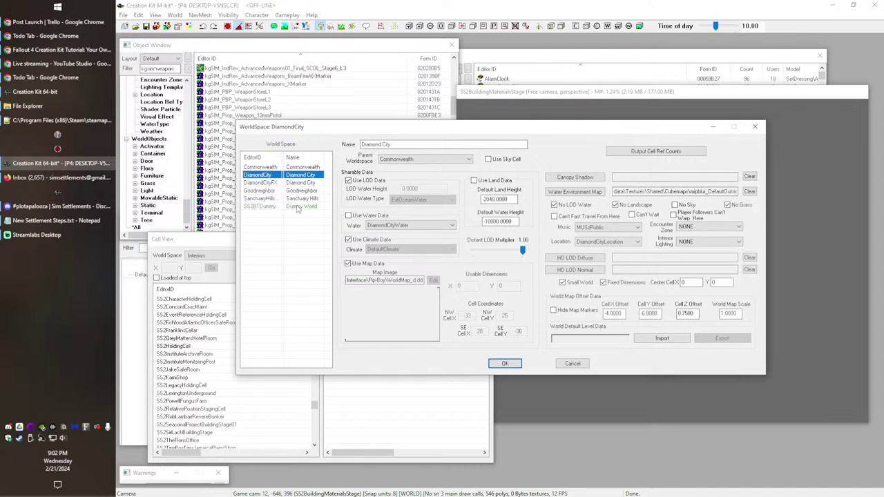
left_click(298, 207)
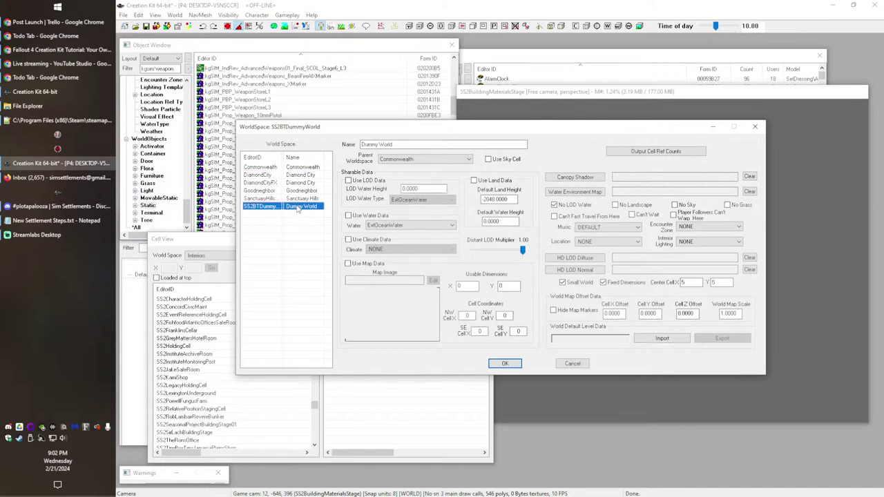
left_click(301, 177)
left_click(302, 209)
Step: Filter the Object Window by "ss2bt_" and find the Location category under WorldData
double_click(168, 71)
type("ss2b")
key("BackSpace")
key("BackSpace")
type("2bt")
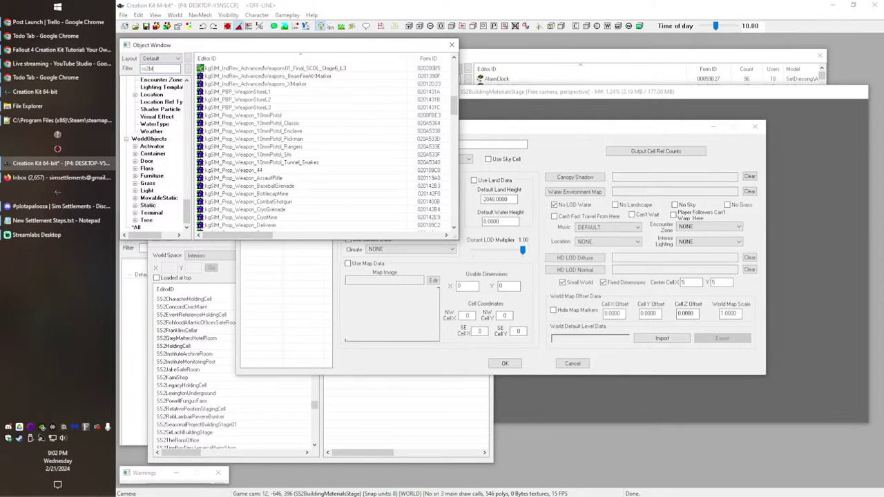
type("_")
scroll(173, 196, "up", 5)
scroll(163, 193, "down", 4)
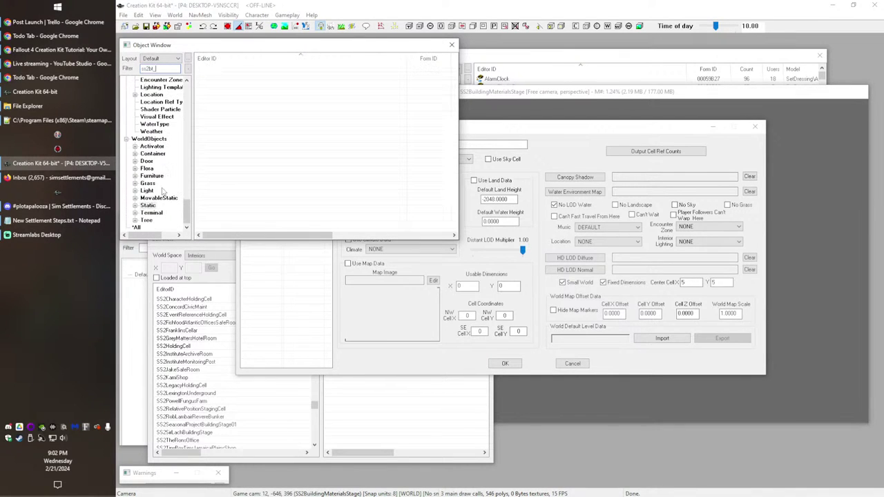
Step: Create a new location with the ID SS2BT_DummySettlementLocation and the name "Dummy Settlement"
right_click(230, 110)
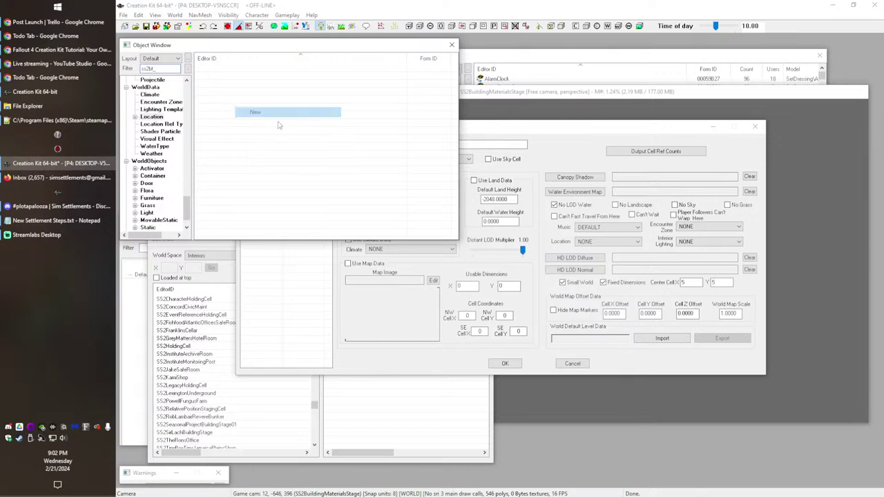
left_click(270, 116)
type("SS2BT_Dun")
type("mySettlementLocation")
key("Tab")
type("S")
type("ummy Settlement")
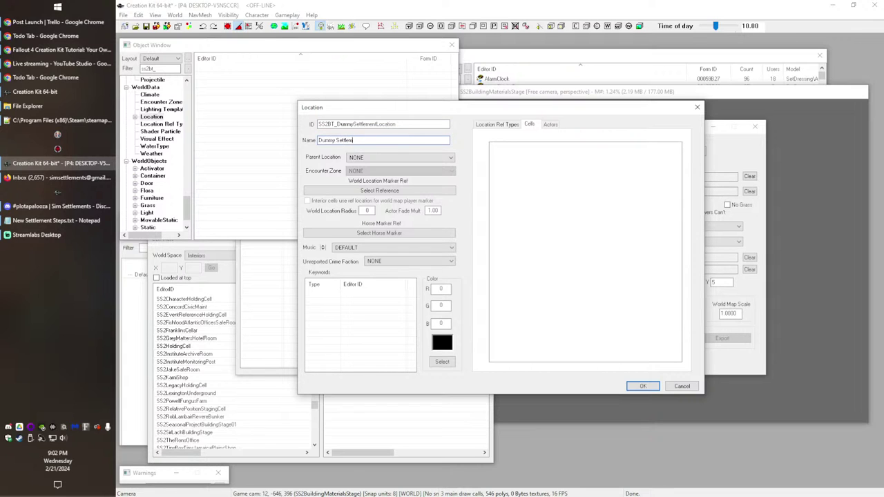
Step: Set the Dummy Settlement location's parent location to CommonwealthLocation
left_click(415, 158)
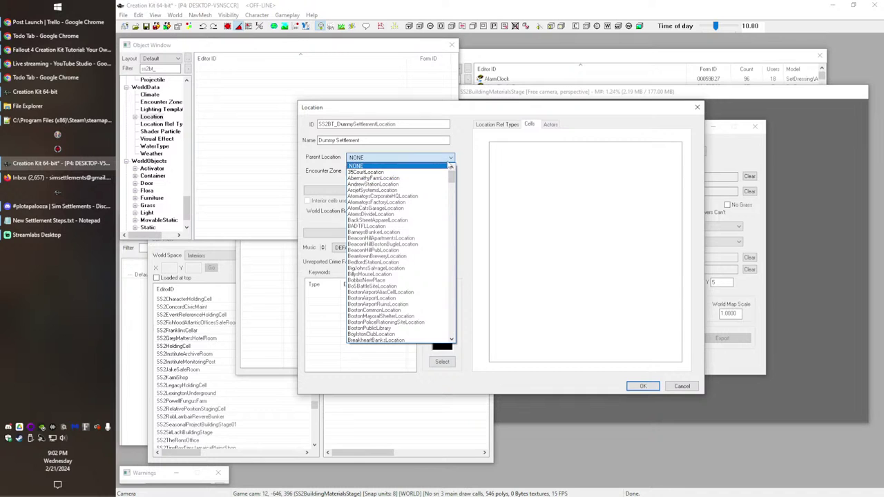
scroll(393, 273, "down", 6)
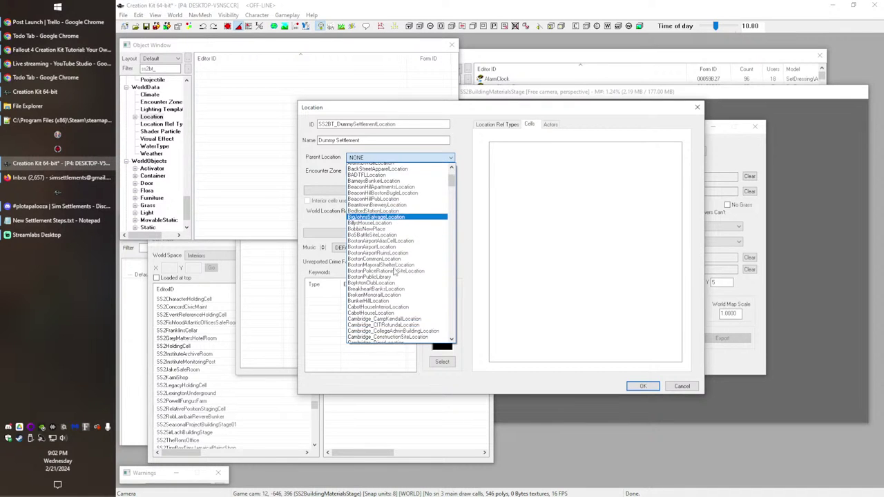
scroll(394, 273, "down", 10)
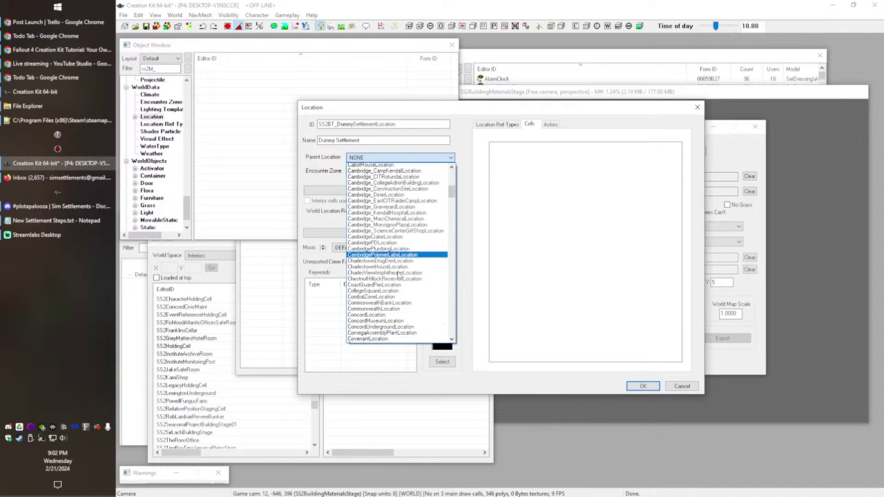
left_click(393, 293)
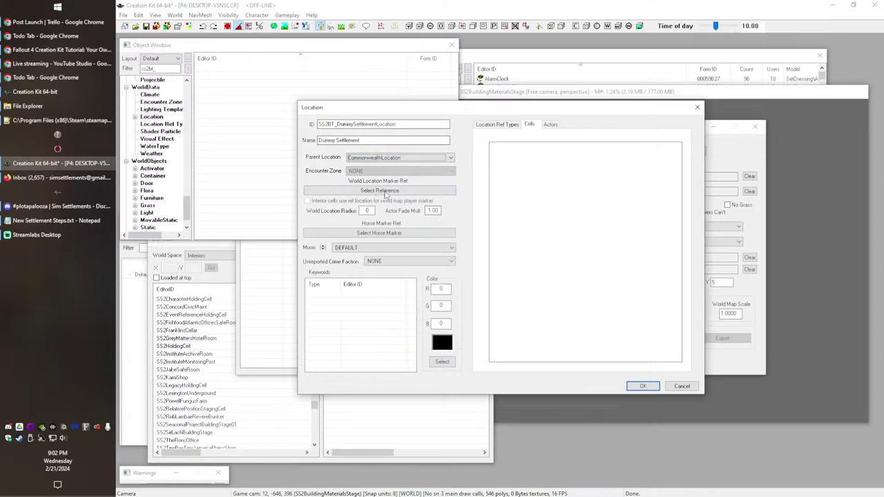
Step: Add the keywords LocTypeWorkshop and LocTypeWorkshopSettlement to the Dummy Settlement location
left_click(356, 341)
right_click(341, 300)
left_click(364, 319)
type("w")
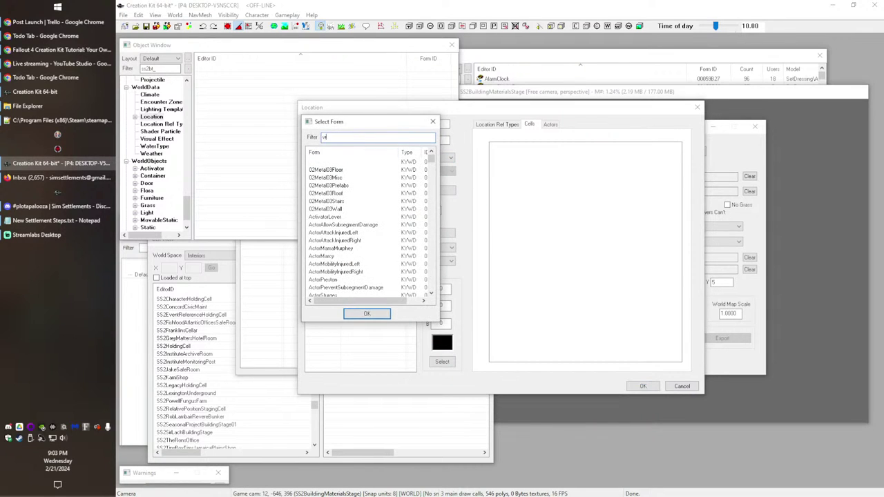
type("orkshop")
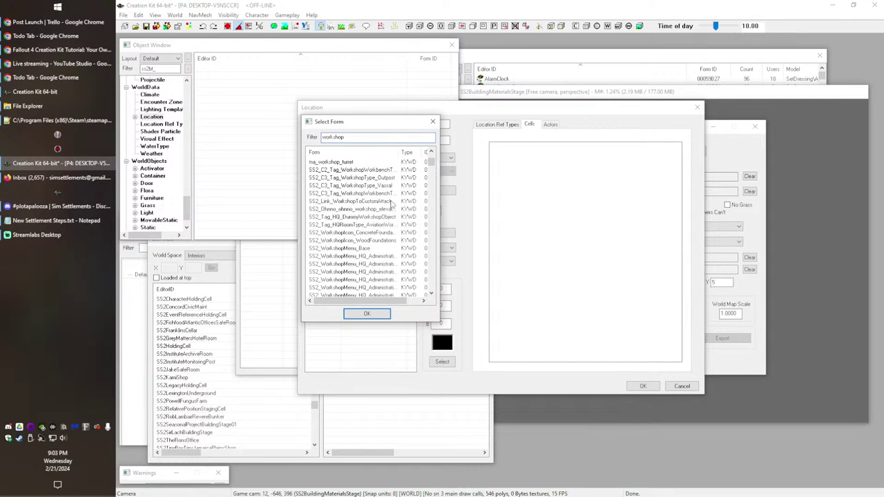
left_click(343, 177)
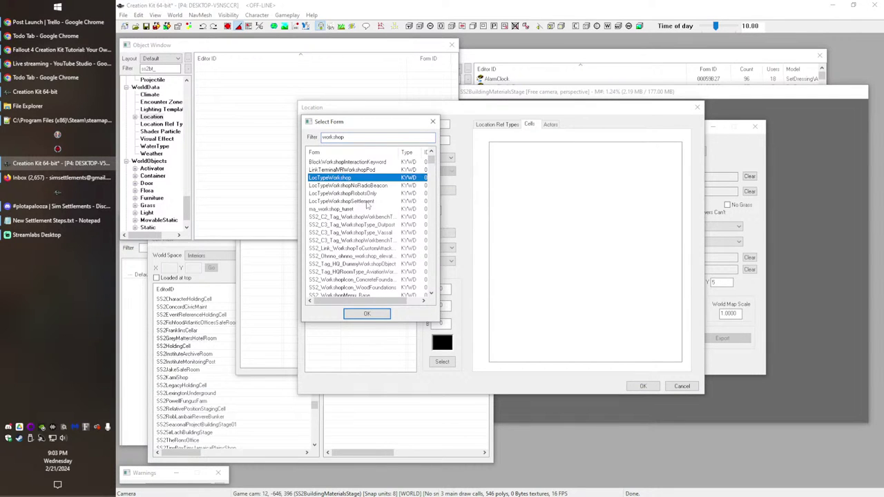
left_click(366, 201, "ctrl")
left_click(366, 313)
right_click(348, 310)
left_click(367, 323)
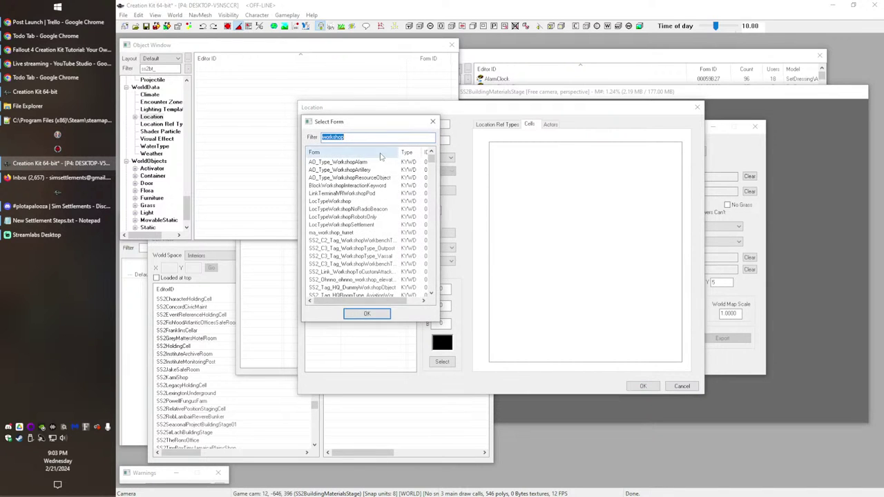
scroll(373, 225, "down", 3)
scroll(373, 225, "up", 3)
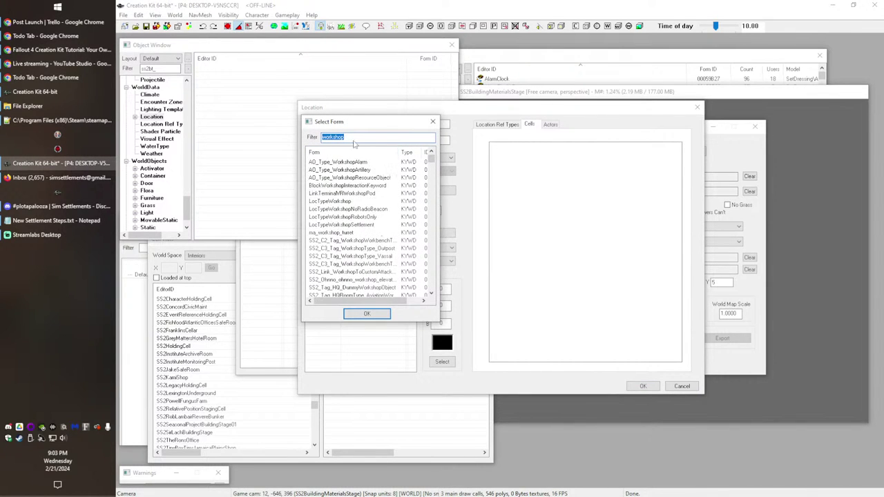
double_click(361, 225)
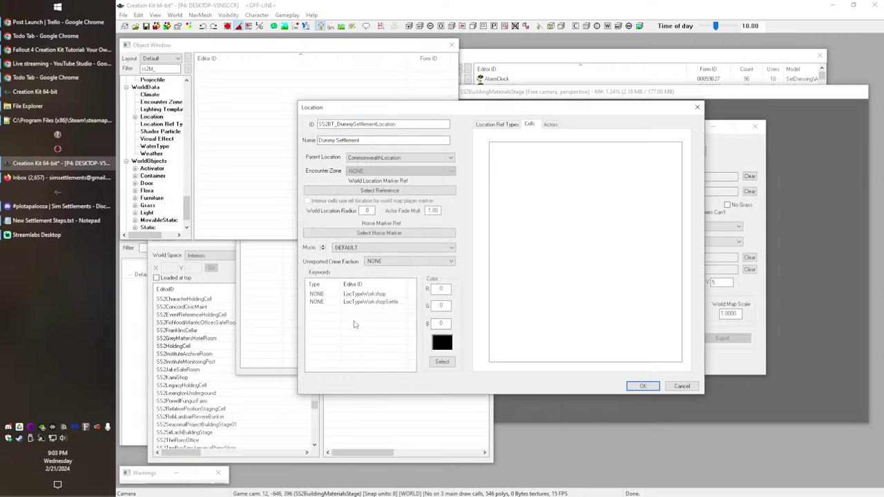
Step: Review the available keywords matching "loctype" without adding another, and save the Dummy Settlement location
left_click(66, 221)
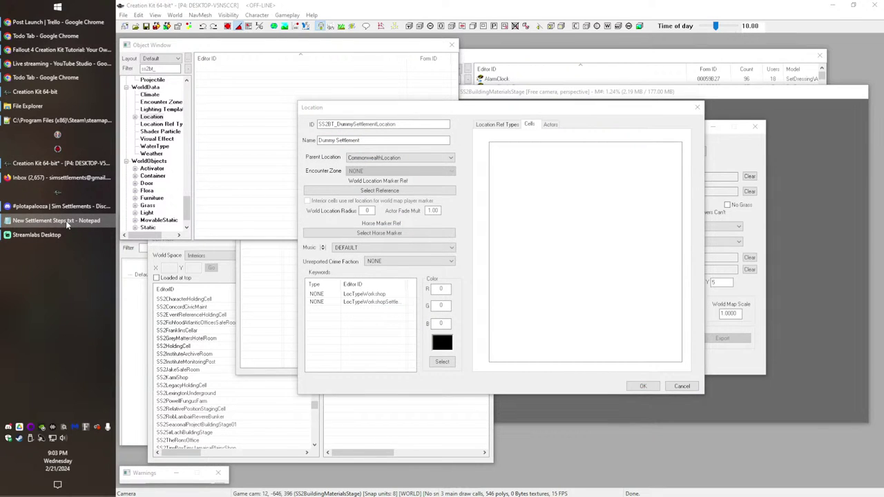
left_click(66, 221)
right_click(346, 323)
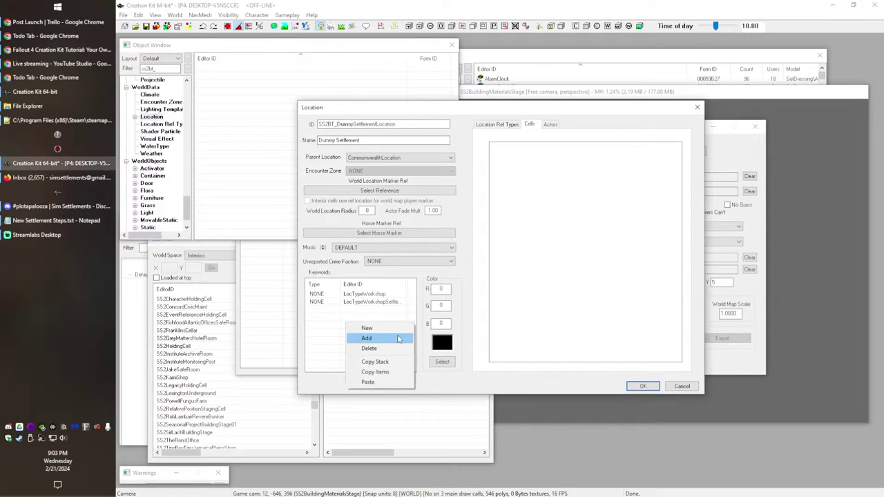
left_click(398, 338)
type("loctype")
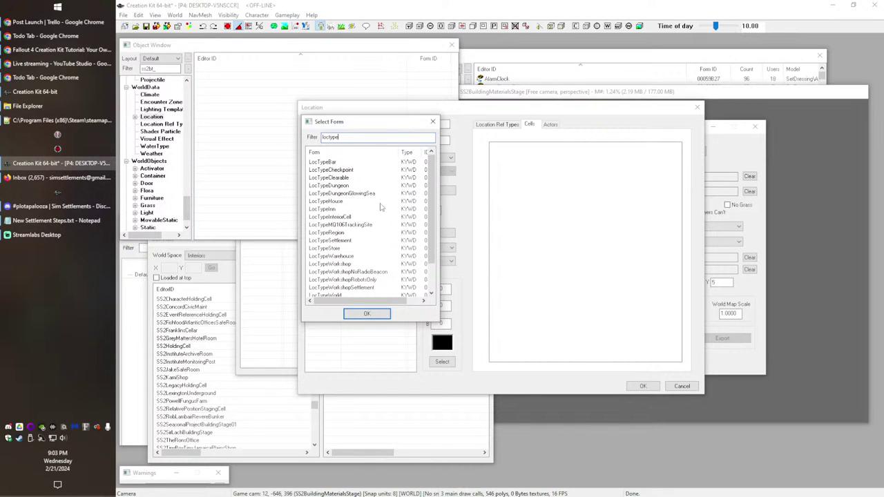
scroll(380, 207, "down", 1)
left_click_drag(370, 126, 475, 92)
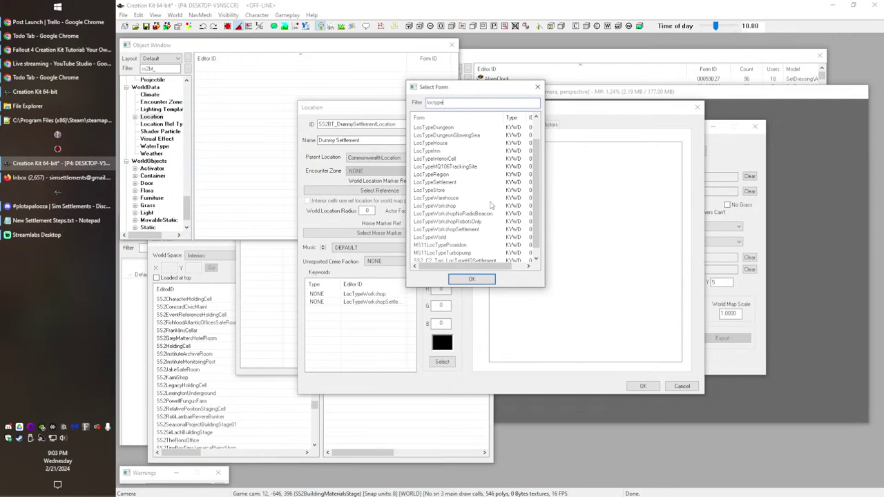
scroll(490, 205, "down", 1)
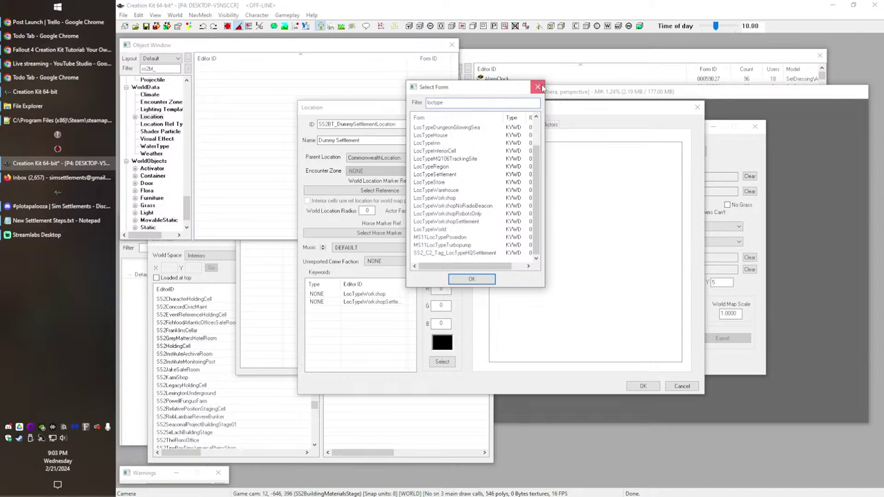
left_click(537, 87)
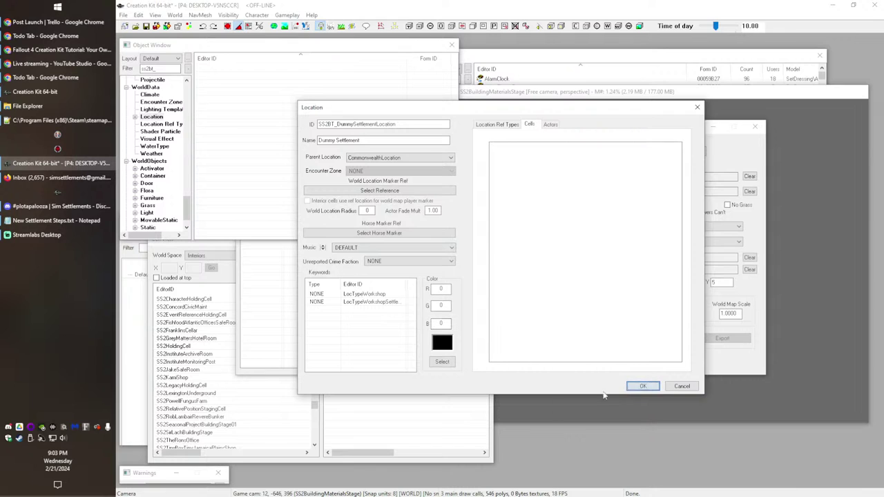
left_click(643, 387)
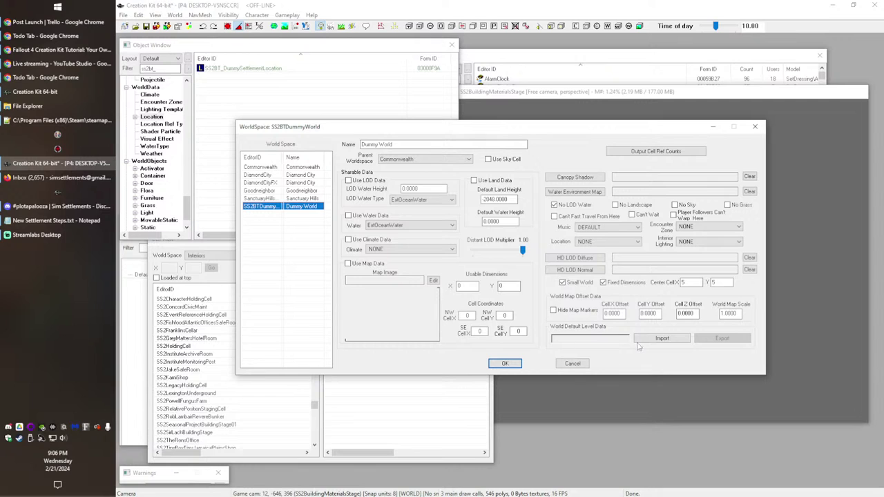
Step: Set the dummy worldspace's center cell to X 0, Y 0
double_click(684, 283)
type("0")
key("Tab")
type("0")
key("Tab")
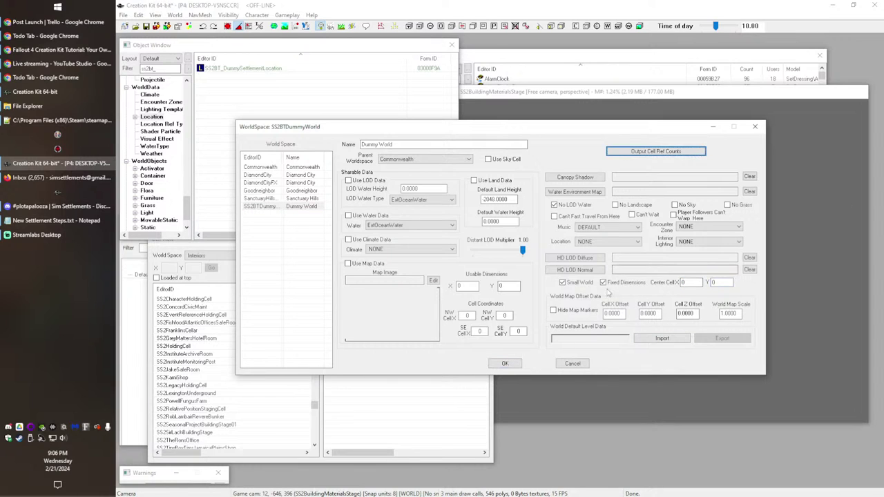
left_click(616, 313)
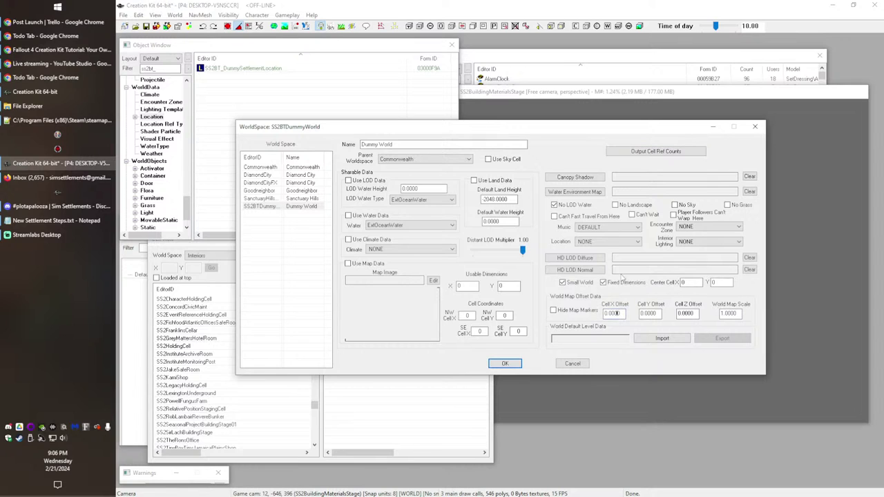
Step: Examine the dummy worldspace's usable dimensions and the Commonwealth worldspace's cell coordinates for reference
double_click(462, 284)
double_click(462, 284)
double_click(468, 286)
double_click(509, 288)
left_click(470, 287)
double_click(509, 287)
double_click(459, 286)
double_click(511, 287)
double_click(466, 285)
left_click(263, 167)
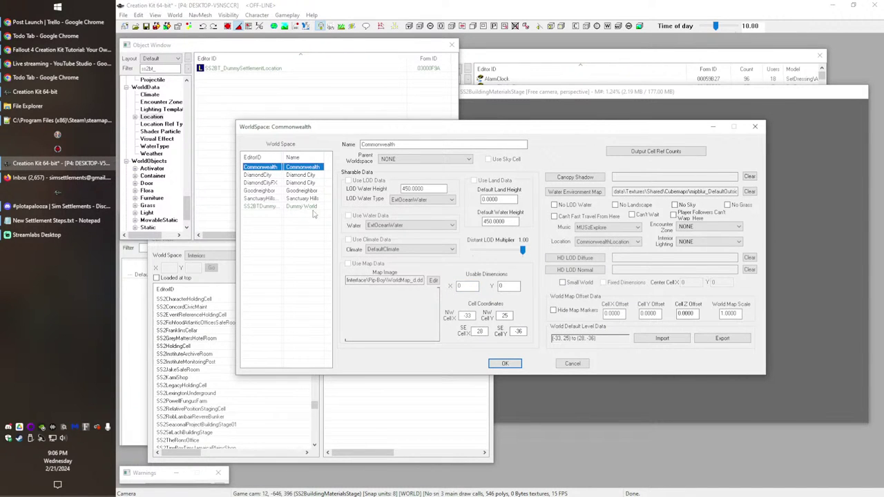
left_click(464, 316)
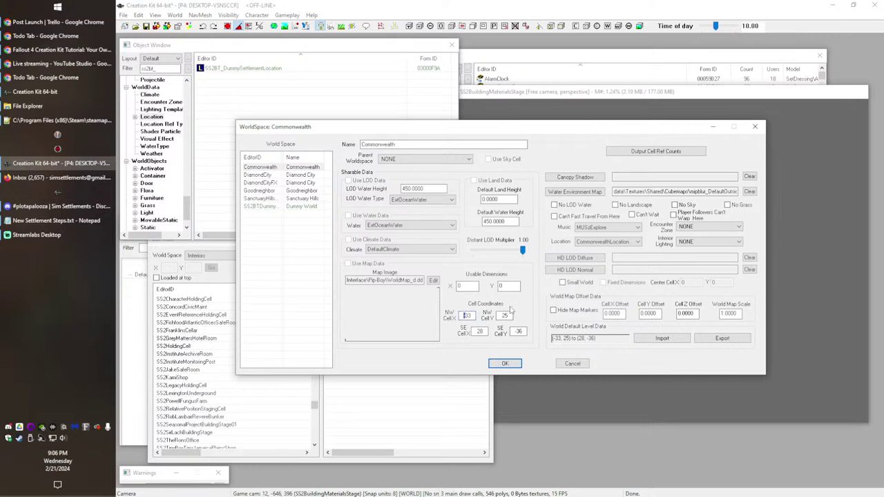
left_click(292, 207)
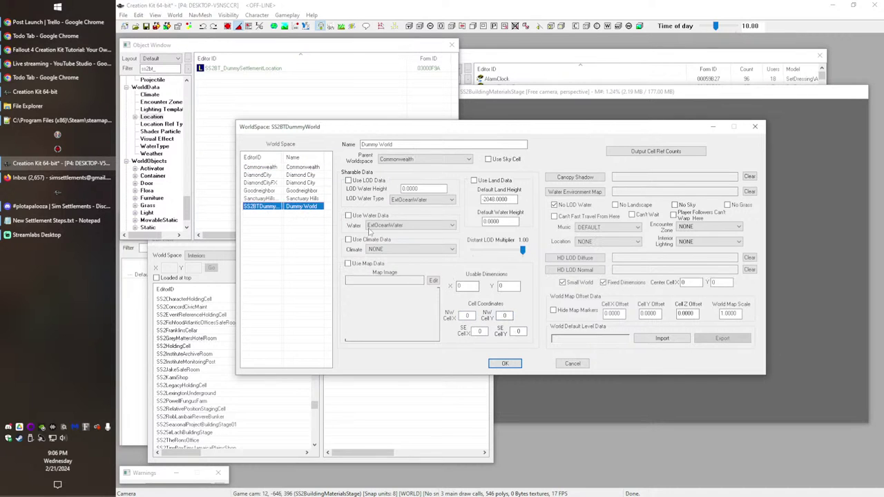
Step: Try cell coordinates of NW X -3, Y 3 and SE X -3, Y 3 for the dummy worldspace
double_click(467, 315)
type("-")
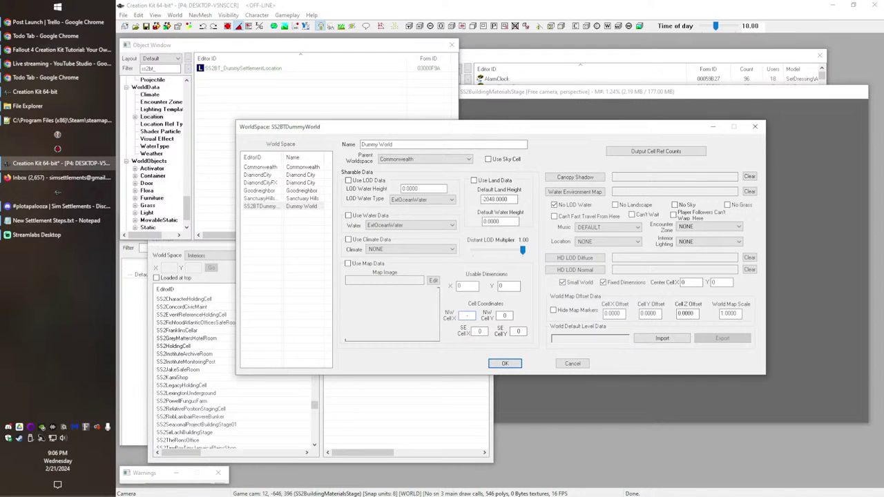
type("3")
key("Tab")
type("3-3")
key("Tab")
type("3")
Step: Set the dummy worldspace's cell coordinates to NW X -2, Y 2 and SE X -2, Y 2
double_click(467, 317)
double_click(505, 316)
double_click(467, 316)
type("-2")
key("Tab")
type("2")
key("Tab")
type("-2")
key("Tab")
type("2")
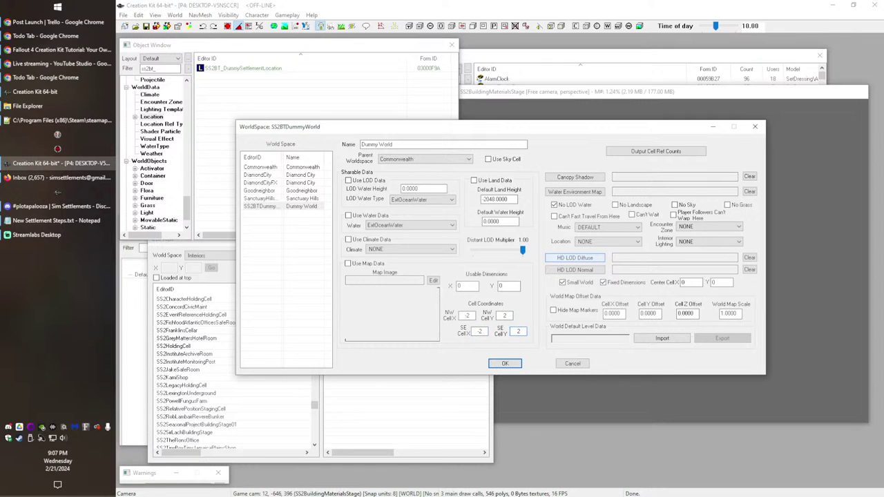
left_click(465, 316)
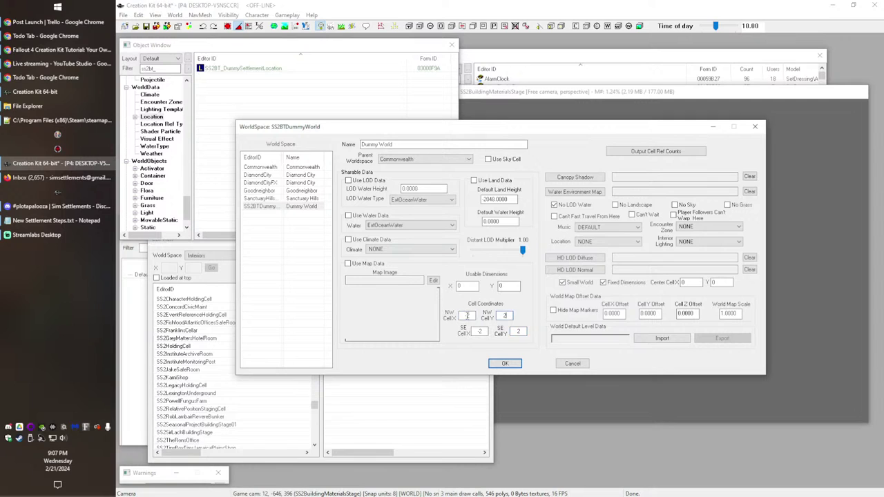
Step: Watch the Kingmakers Official Announcement Trailer full screen in the browser and close the video
left_click(512, 332)
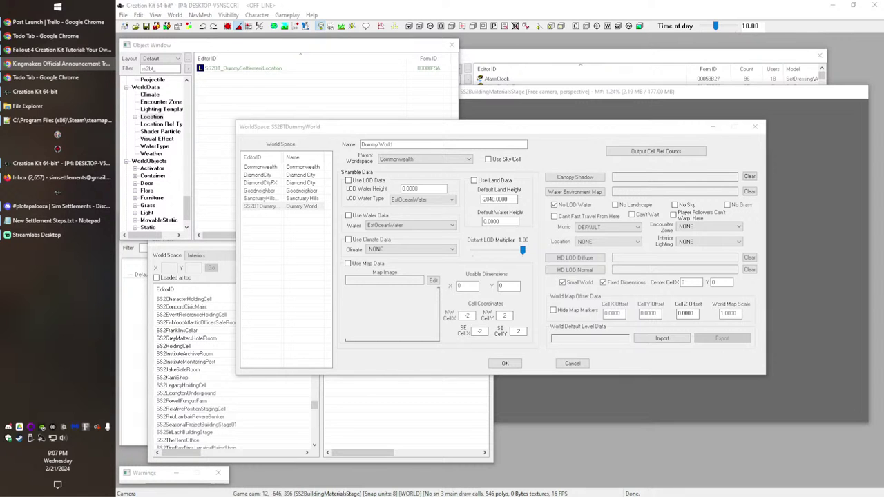
left_click_drag(883, 138, 314, 1)
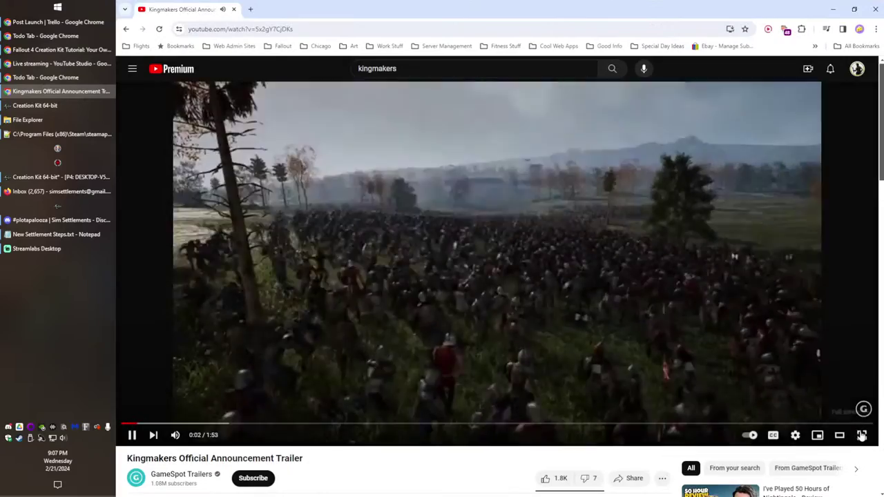
left_click(862, 438)
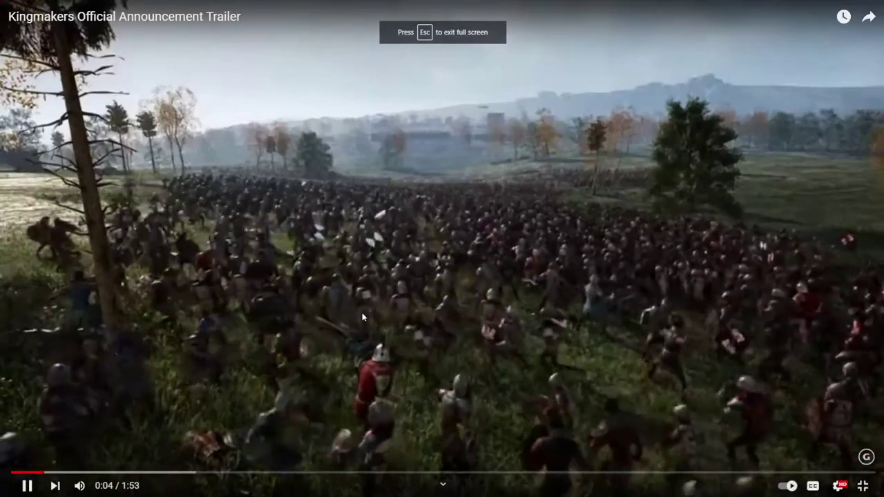
key("super")
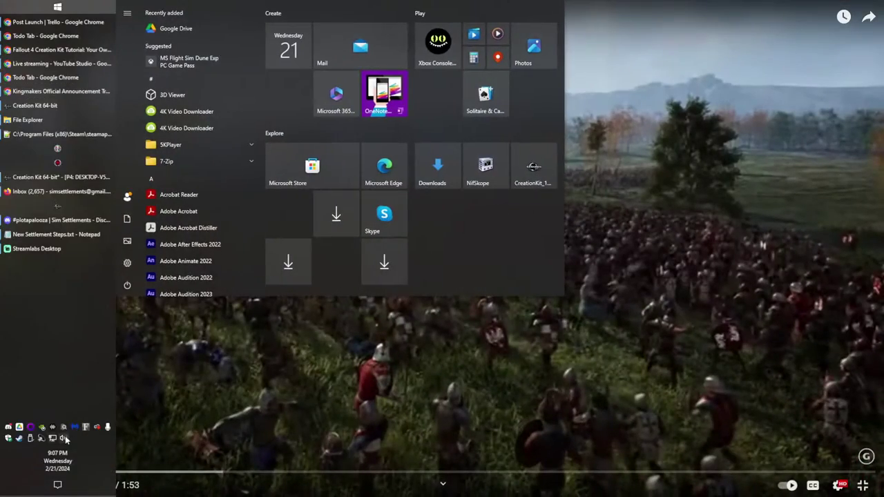
left_click(63, 438)
left_click(191, 429)
left_click(189, 413)
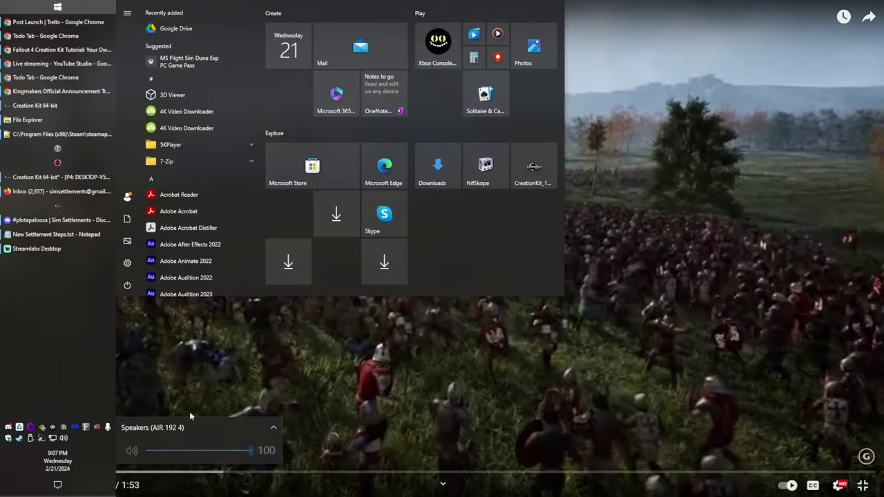
left_click(33, 352)
left_click(594, 366)
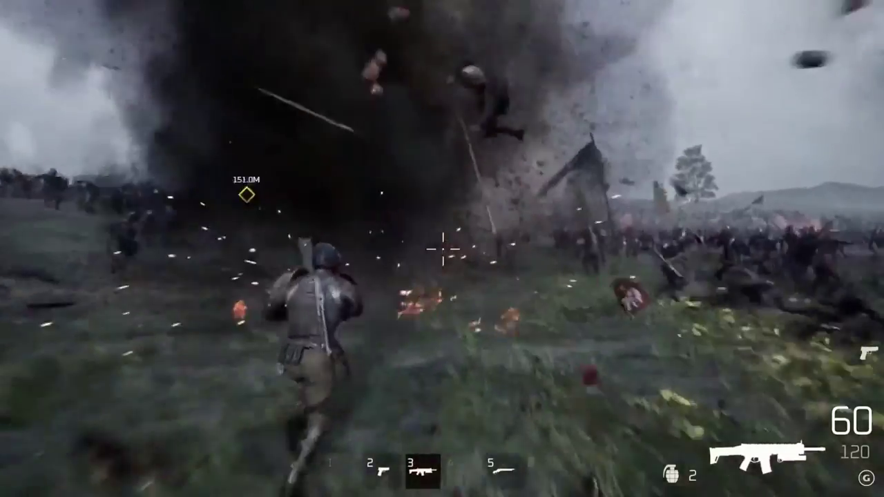
left_click(442, 249)
left_click(442, 248)
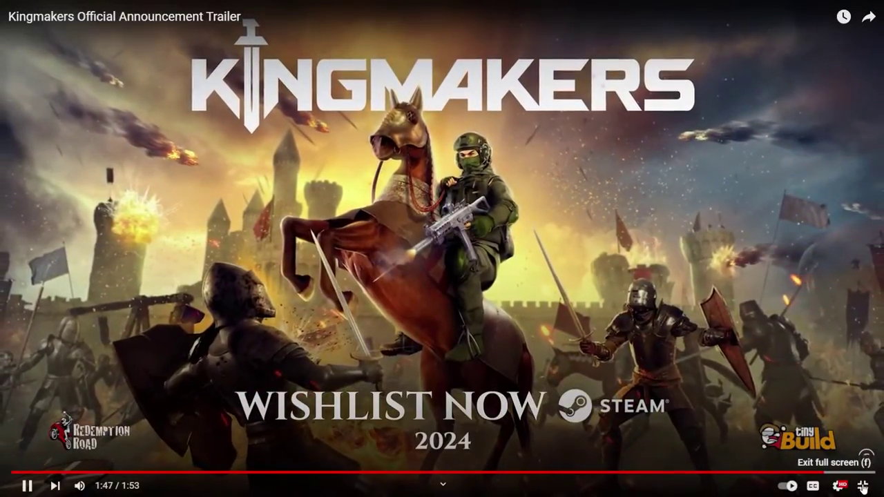
left_click(854, 486)
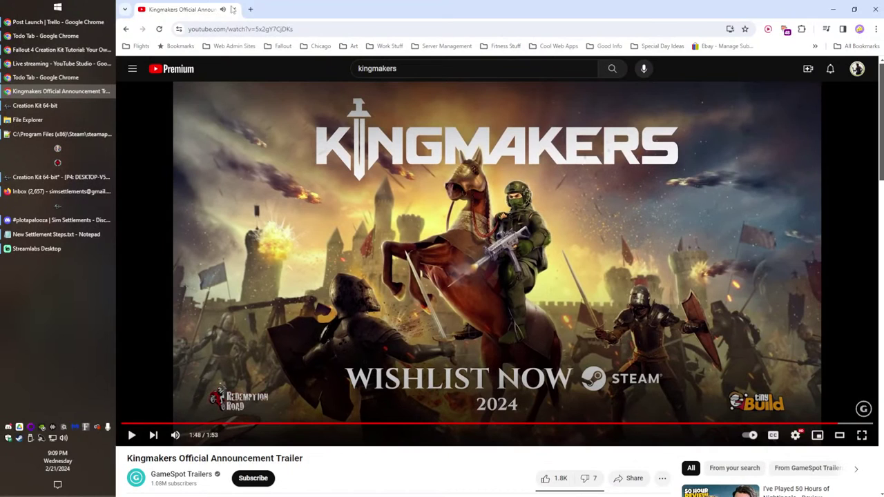
left_click(234, 9)
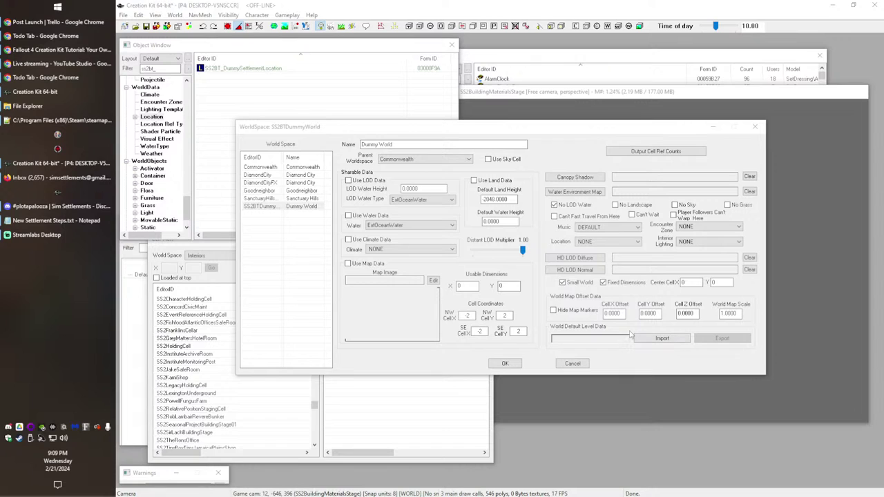
Step: Accept the dummy worldspace's settings and close its properties
left_click(377, 314)
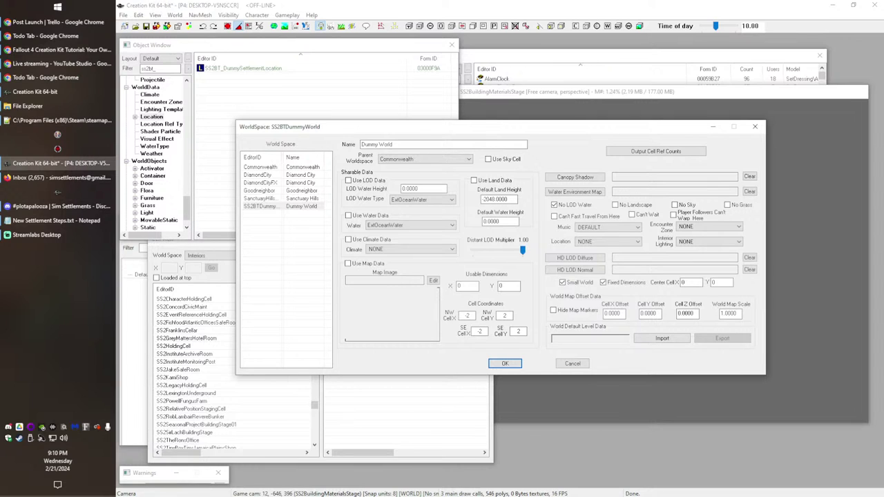
left_click(509, 315)
left_click_drag(467, 316, 464, 315)
left_click(509, 367)
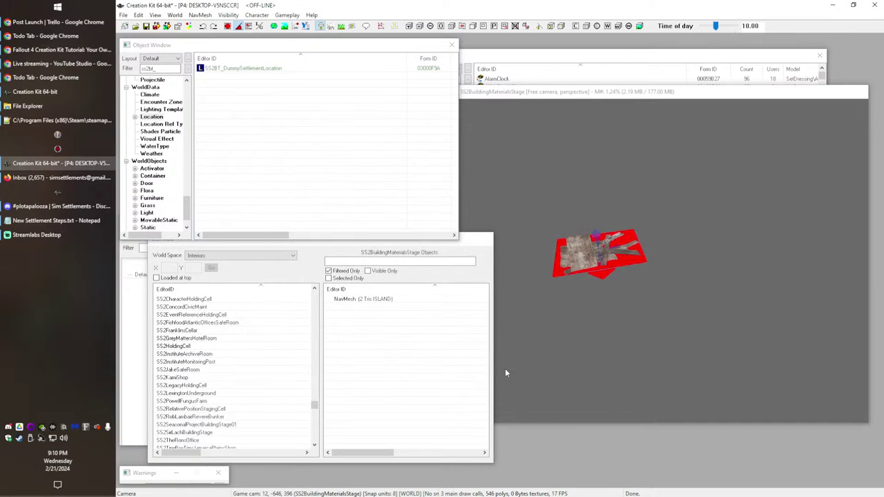
Step: Load the first Wilderness cell of the SS2BTDummyWorld worldspace in the render window
left_click(239, 256)
left_click(232, 300)
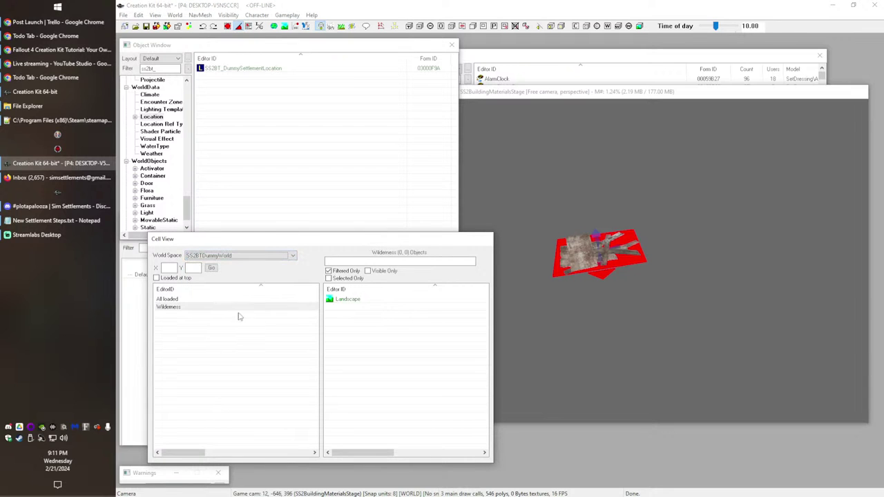
double_click(176, 307)
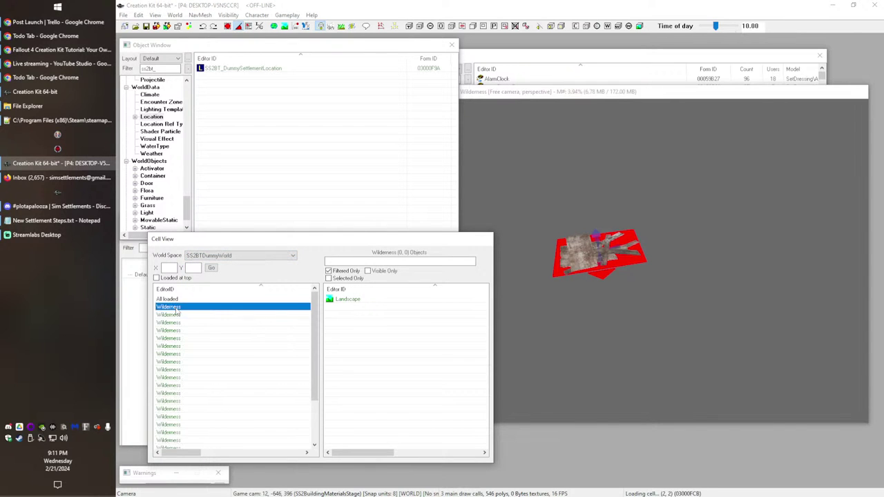
left_click(572, 93)
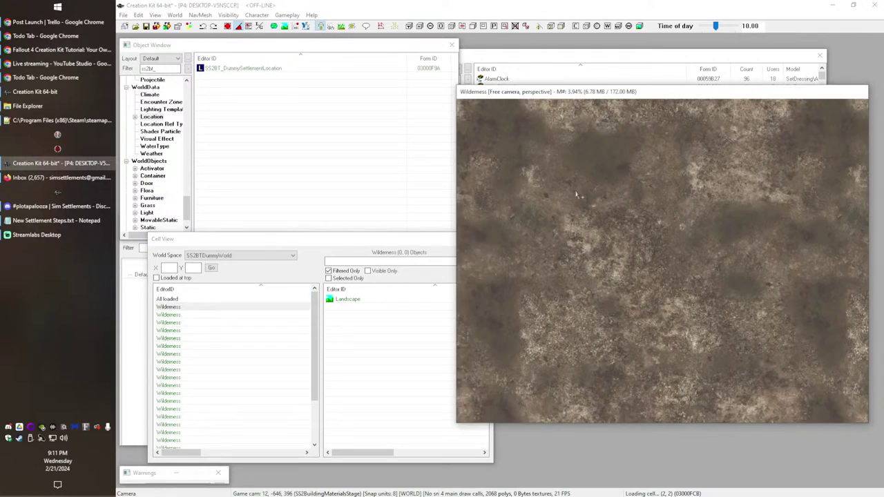
scroll(572, 200, "down", 4)
middle_click_drag(572, 210, 672, 138, "shift")
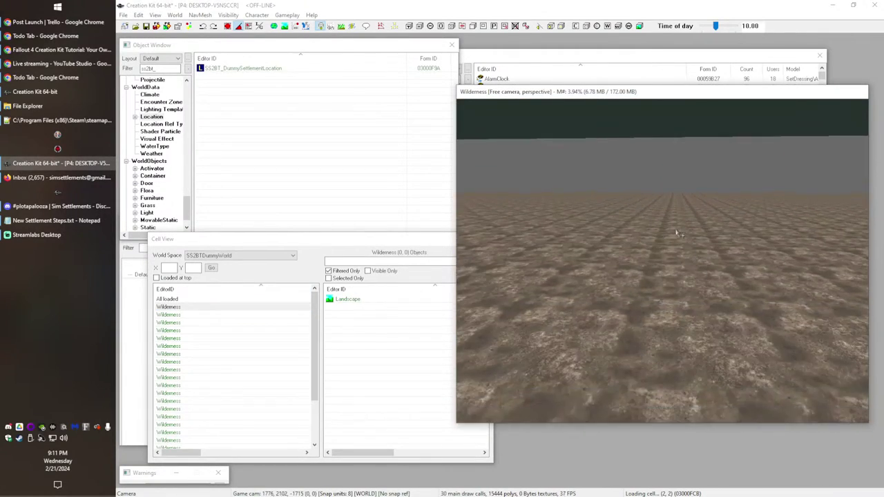
scroll(676, 232, "down", 3)
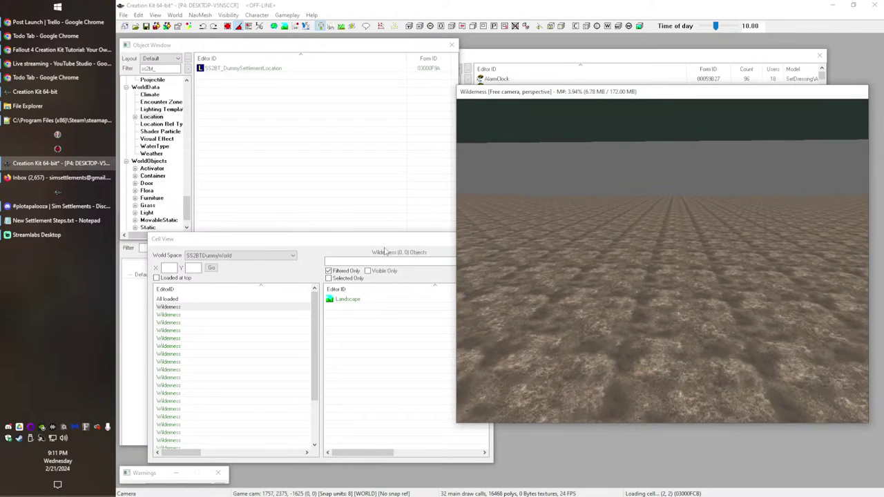
Step: Filter the static objects for "coc" and place a COCMarkerHeading on the dummy world's terrain
left_click(477, 62)
left_click(455, 81)
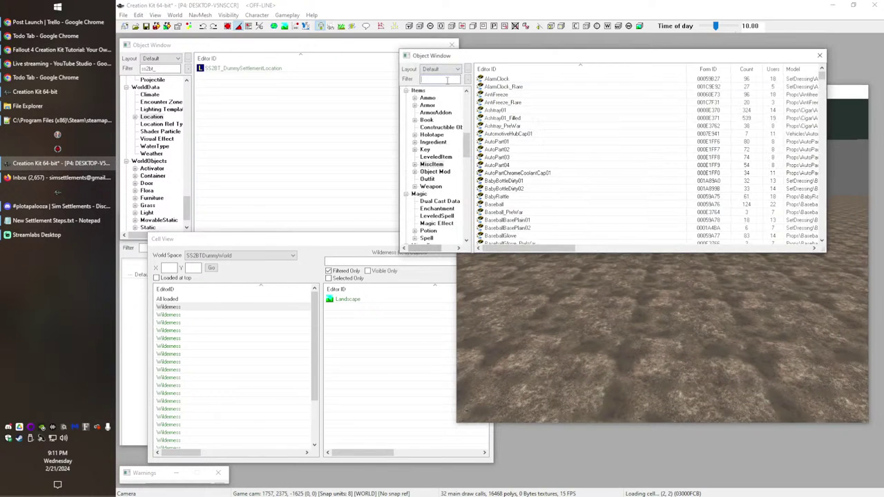
type("cochead")
scroll(436, 129, "down", 10)
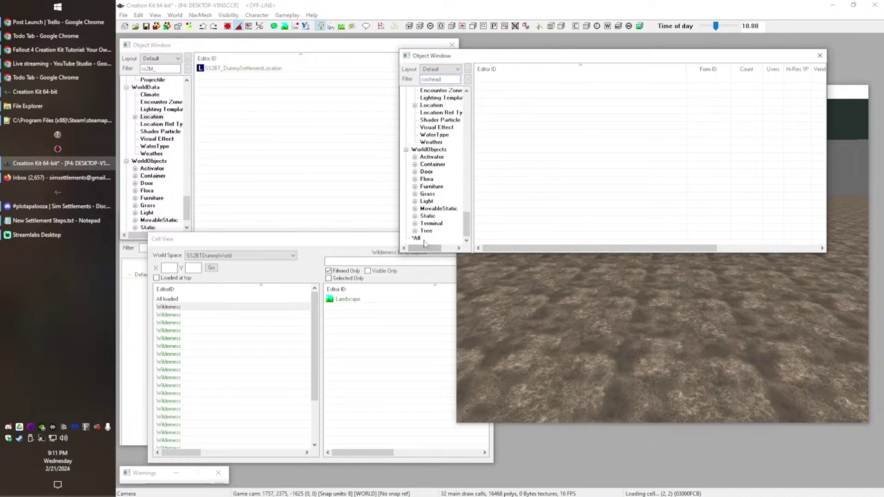
left_click(427, 216)
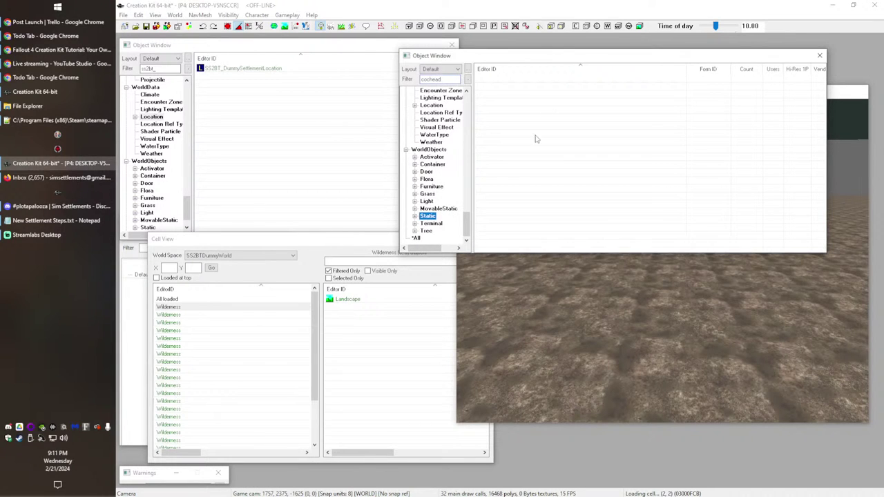
left_click(446, 80)
key("BackSpace")
key("BackSpace")
key("BackSpace")
key("BackSpace")
left_click_drag(508, 80, 573, 323)
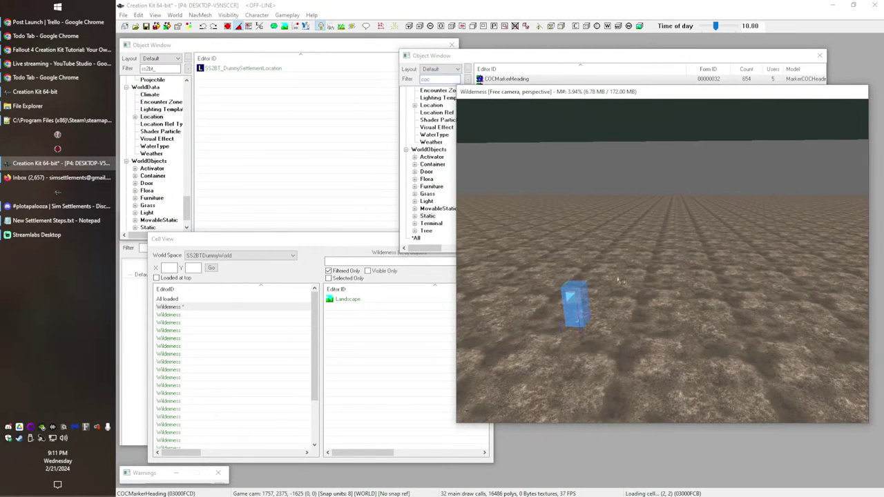
Step: Set the placed COC marker's X and Y position to 0
double_click(582, 294)
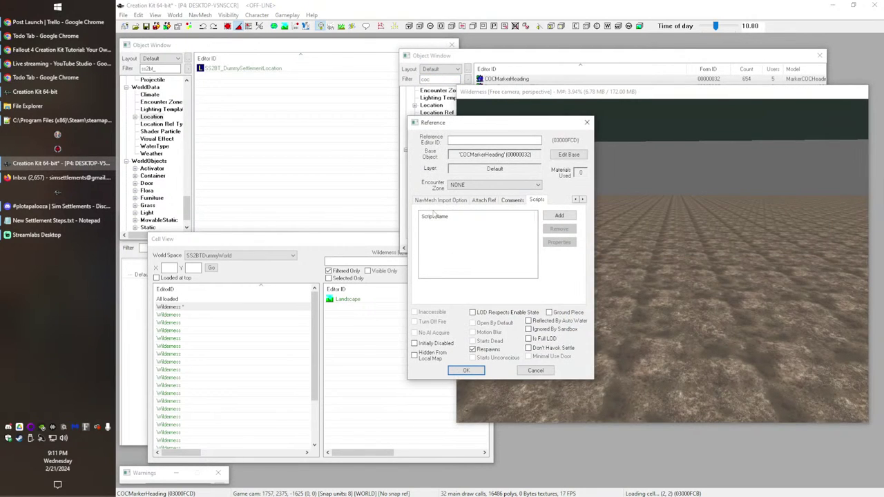
left_click(576, 200)
left_click(576, 199)
left_click(575, 200)
left_click(576, 200)
left_click(576, 200)
left_click(576, 200)
left_click(576, 199)
left_click(576, 200)
double_click(449, 222)
type("0")
key("Tab")
key("Tab")
type("0")
key("Tab")
key("Tab")
key("Return")
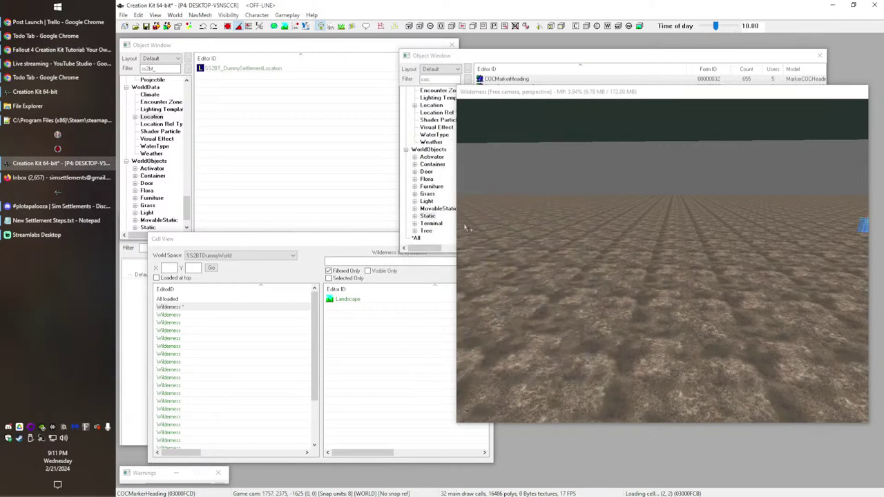
Step: Set the COC marker's Z position to 0 and check where it sits relative to the terrain and water
left_click_drag(525, 95, 515, 94)
key("c")
double_click(644, 193)
double_click(458, 255)
type("0")
left_click(476, 369)
mouse_move(562, 312)
middle_mouse_down("shift")
mouse_move(591, 273)
mouse_move(473, 275)
middle_mouse_up("shift")
scroll(552, 284, "down", 10)
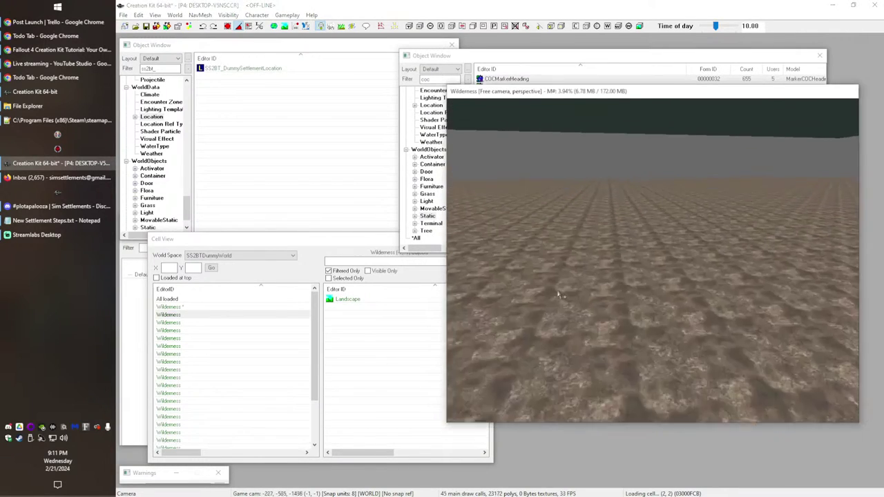
key("c")
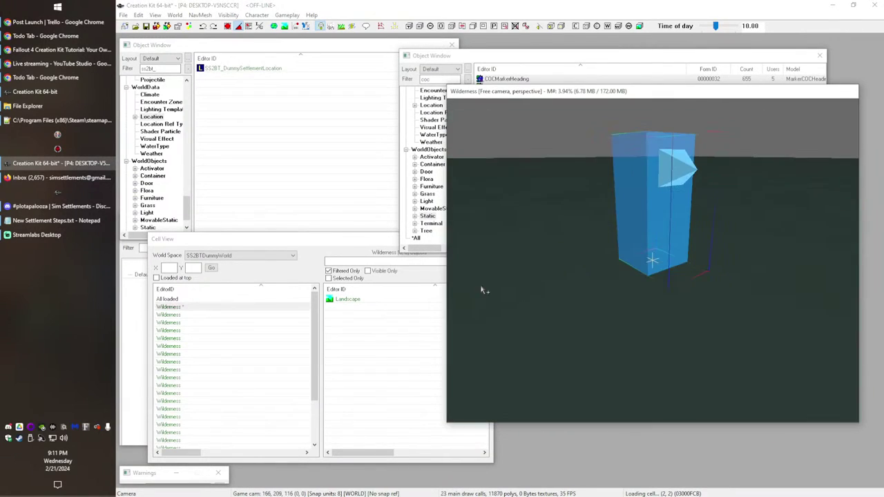
mouse_move(563, 262)
middle_mouse_down("shift")
mouse_move(573, 235)
mouse_move(600, 283)
mouse_move(604, 162)
mouse_move(622, 310)
mouse_move(583, 169)
mouse_move(616, 247)
middle_mouse_up("shift")
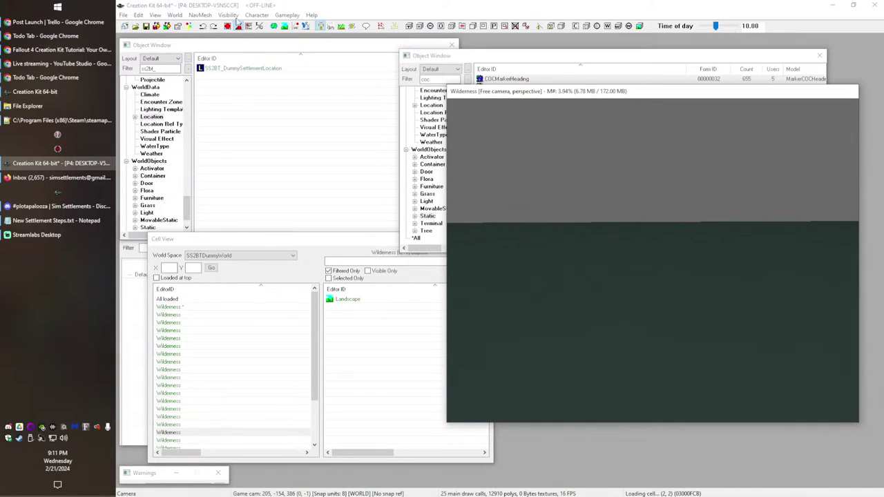
Step: Review the LOD water type and water type options in the dummy worldspace's settings
left_click(175, 15)
left_click(181, 27)
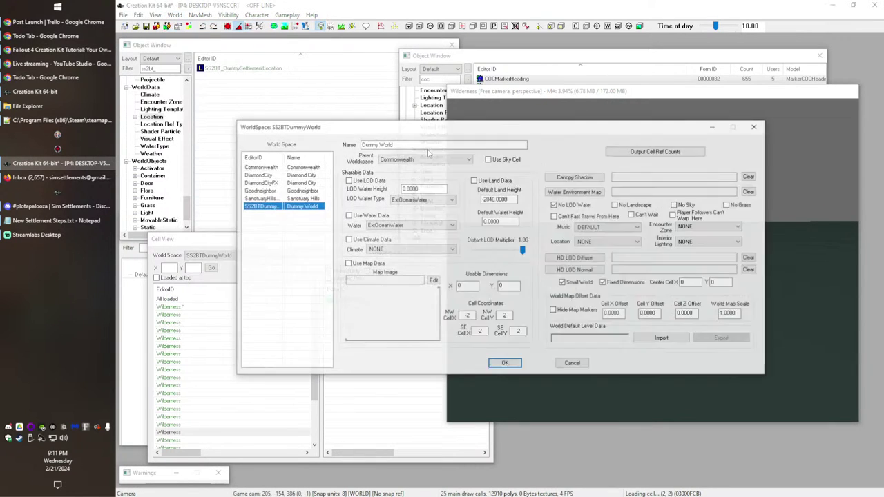
left_click(453, 199)
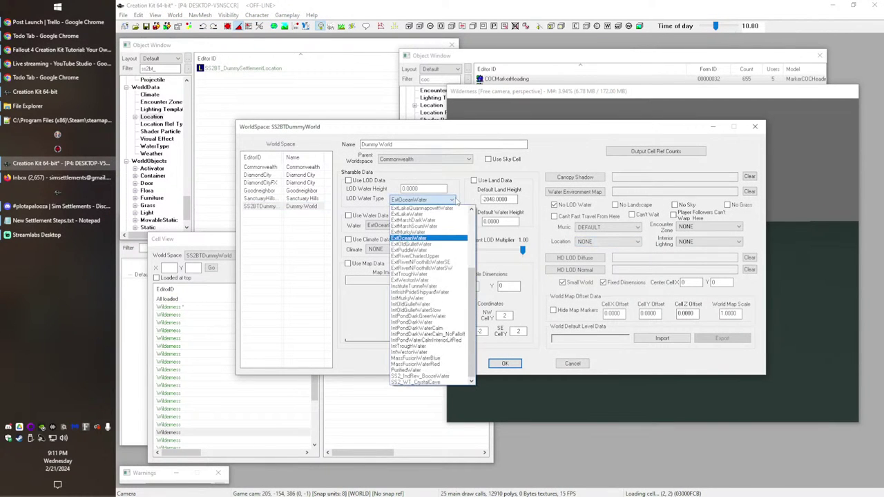
left_click(454, 181)
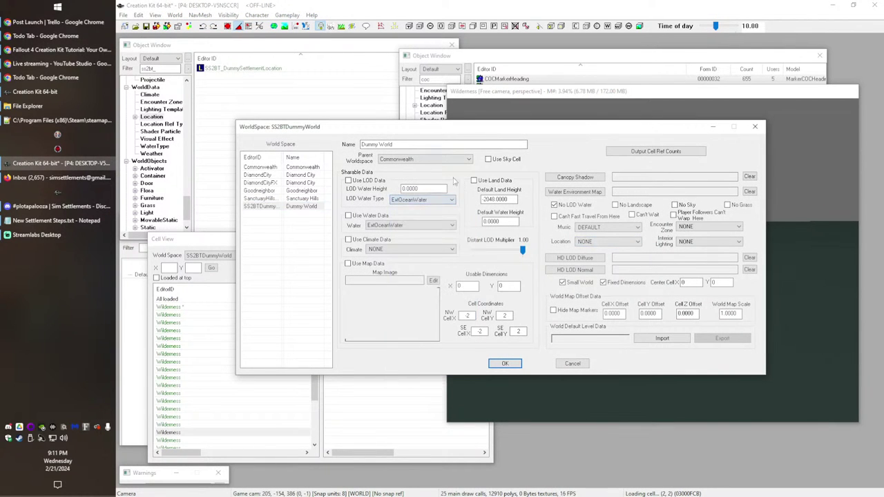
left_click(408, 225)
left_click_drag(453, 336, 451, 254)
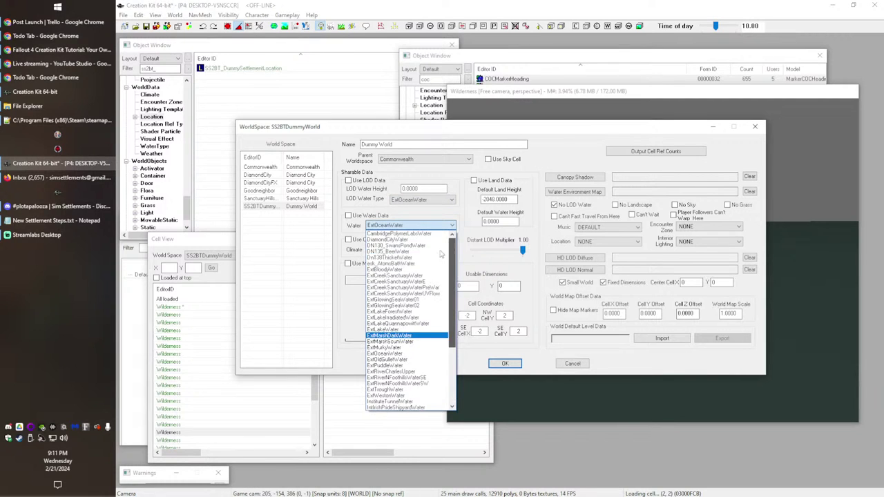
left_click(448, 211)
Step: Move the -2048 value from the dummy worldspace's default land height to its default water height and accept the settings
left_click_drag(517, 200, 433, 199)
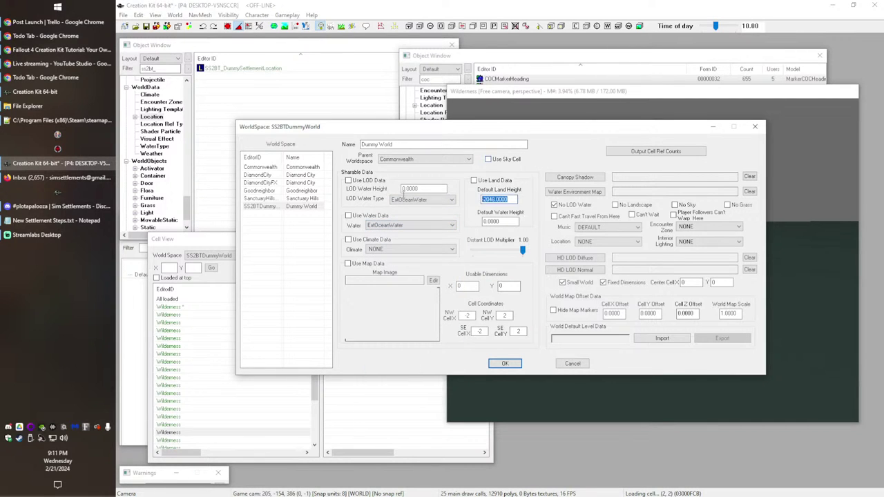
key("ctrl+x")
left_click_drag(513, 222, 436, 232)
key("ctrl+v")
left_click(495, 200)
left_click(505, 363)
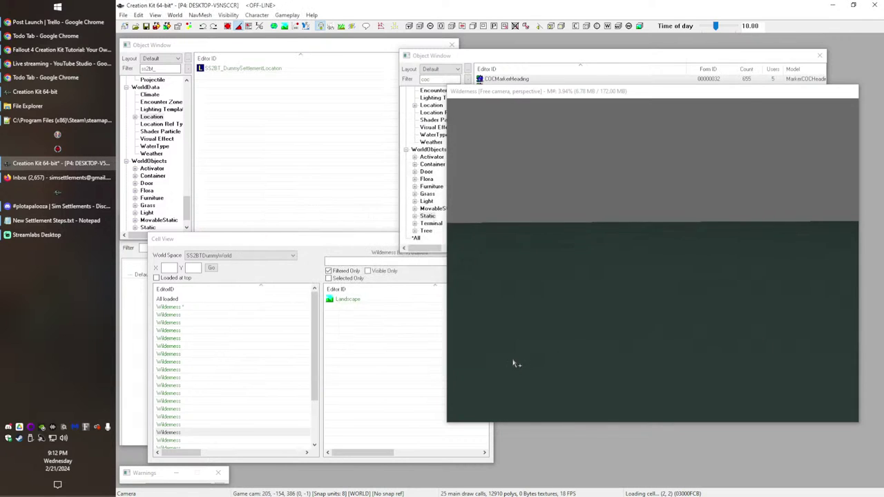
Step: Inspect the water level and terrain around the COC marker in the render window
scroll(516, 222, "down", 3)
mouse_move(527, 209)
middle_mouse_down()
mouse_move(541, 216)
mouse_move(515, 246)
middle_mouse_up()
key("c")
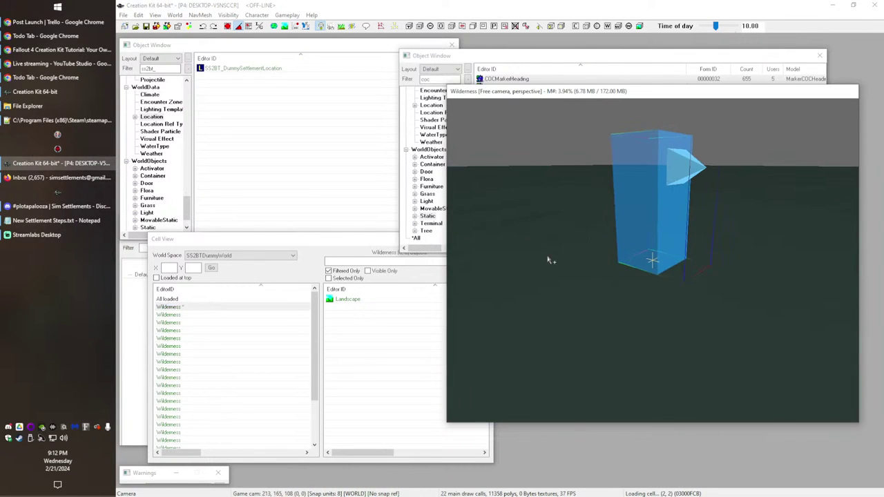
scroll(556, 302, "down", 1)
middle_click_drag(556, 302, 582, 276)
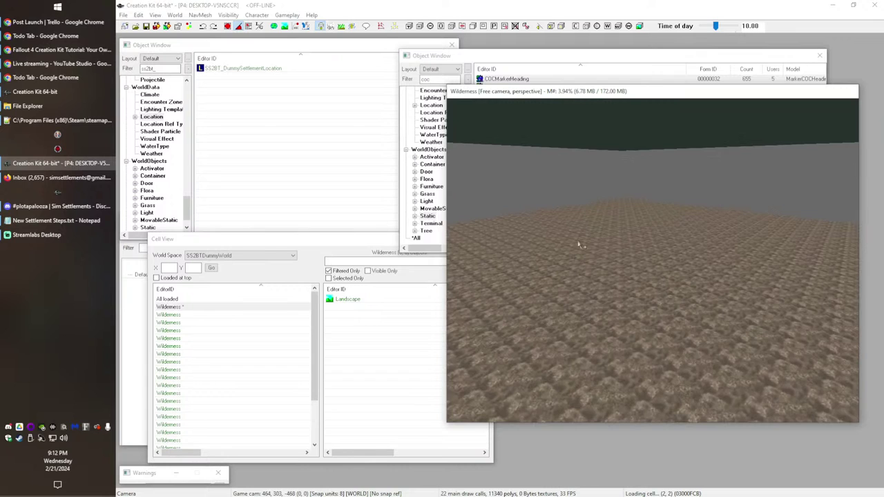
scroll(572, 271, "down", 8)
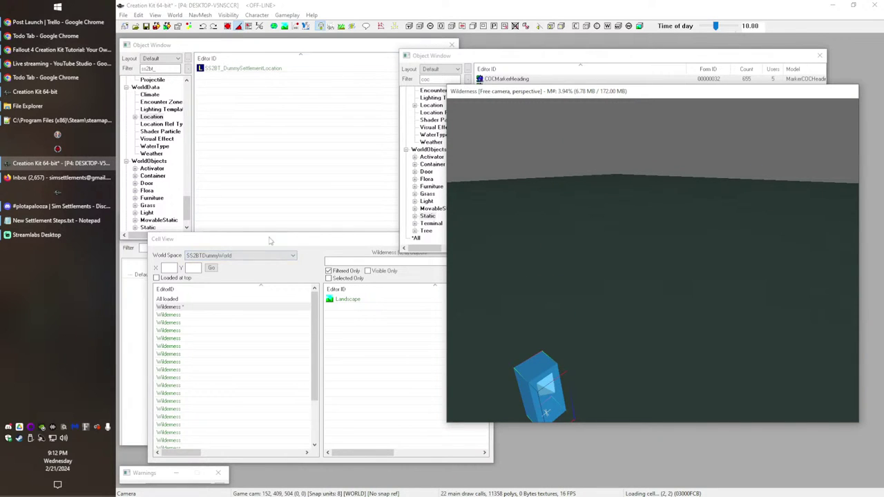
Step: Rename the SS2BTDummyWorld worldspace to SS2BTDummyWorldDELETE, keeping it as the same form
left_click(174, 15)
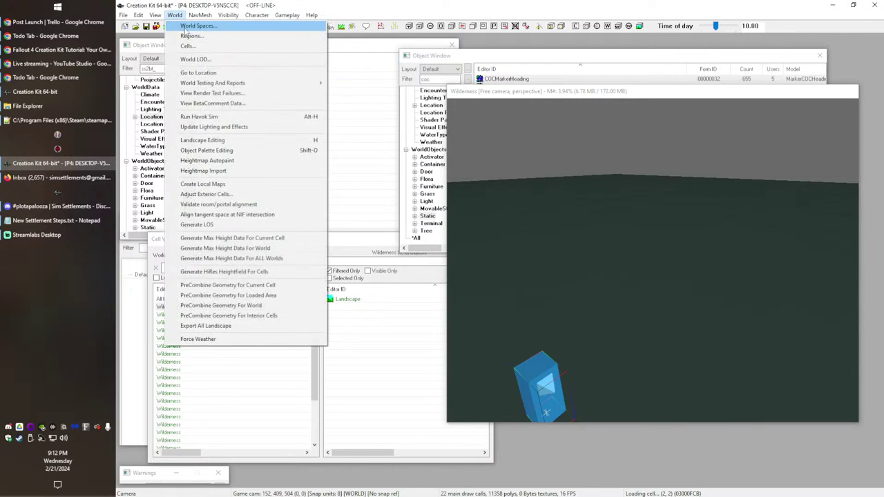
left_click(185, 27)
left_click(283, 233)
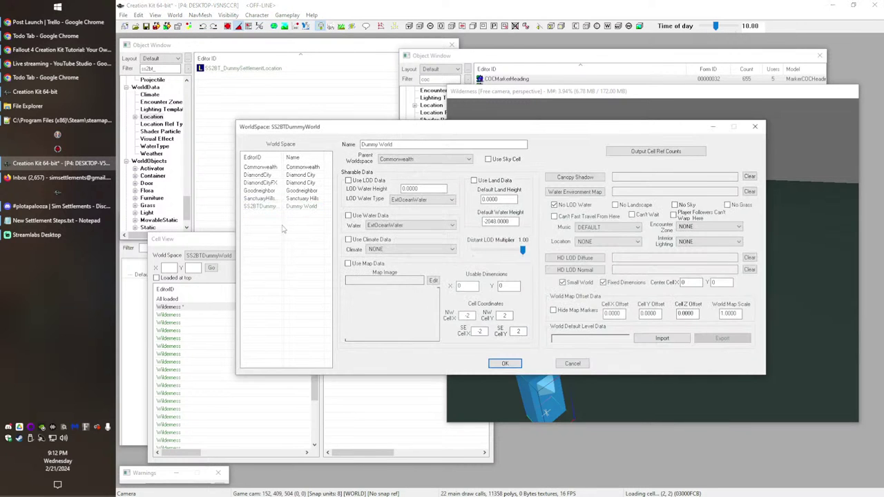
left_click(288, 208)
left_click(276, 208)
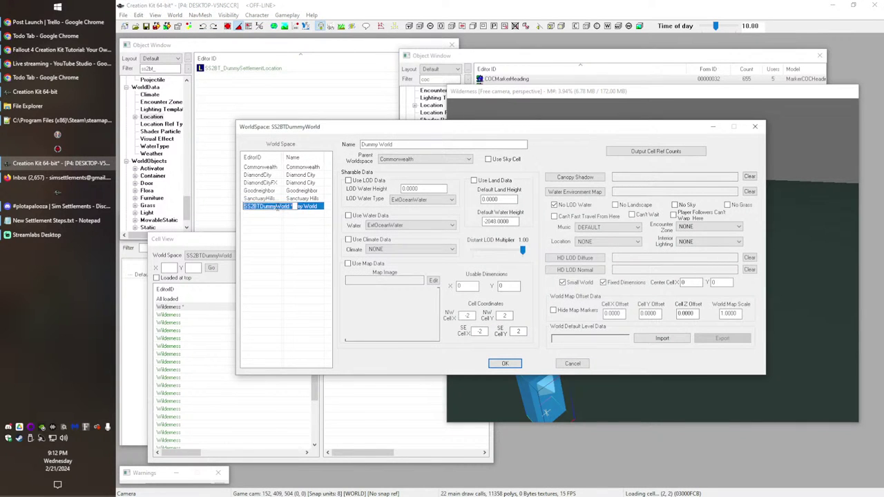
left_click(290, 205)
type("DELETE")
key("Return")
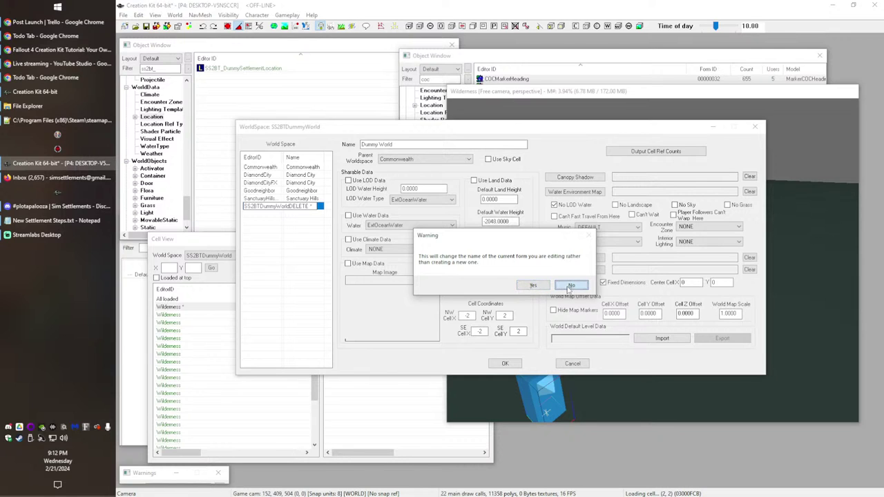
left_click(536, 284)
Step: Create a new worldspace with the editor ID SS2BTDummyWorld
left_click(279, 247)
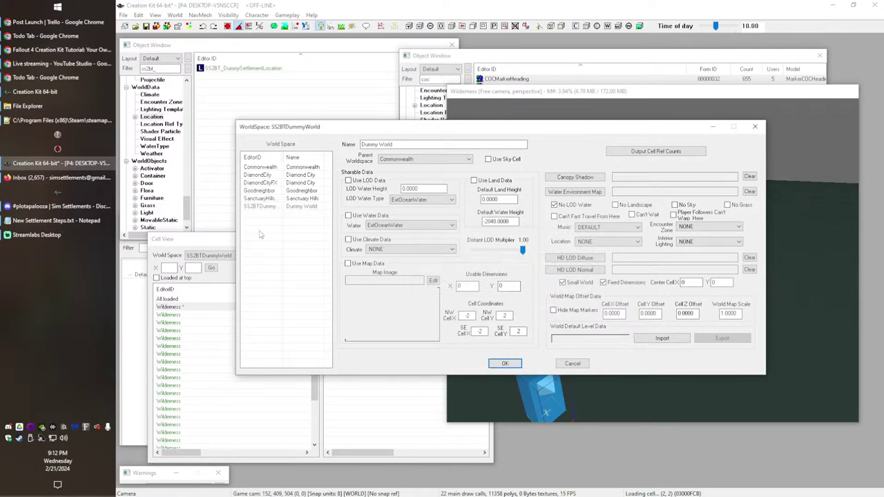
right_click(257, 240)
left_click(257, 208)
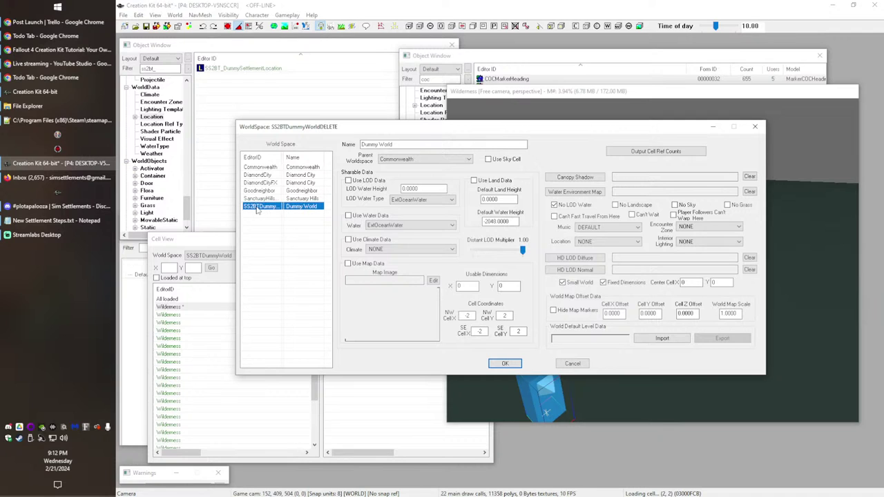
left_click(258, 207)
left_click_drag(288, 206, 243, 206)
key("ctrl+c")
right_click(267, 230)
left_click(284, 235)
key("ctrl+v")
left_click(306, 175)
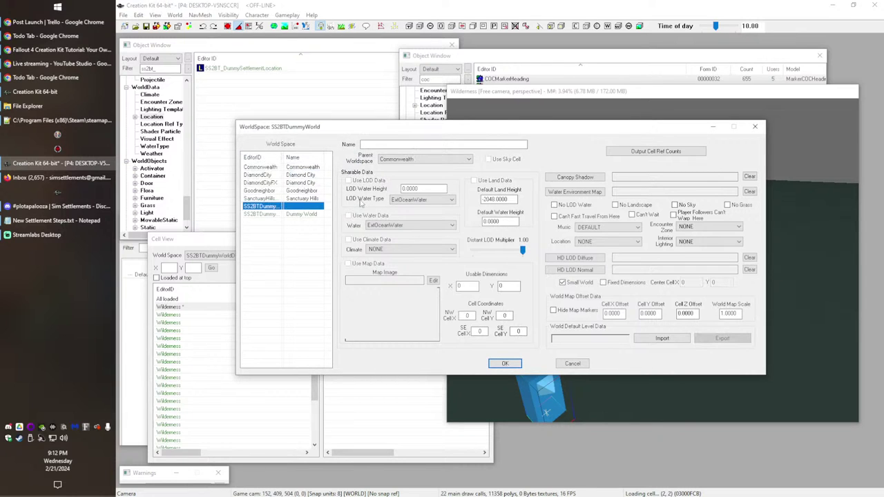
Step: Give the new SS2BTDummyWorld worldspace the name Dummy World and compare it with the old worldspace's entry
left_click(321, 213)
left_click(323, 206)
left_click(398, 145)
key("ctrl+v")
left_click(304, 215)
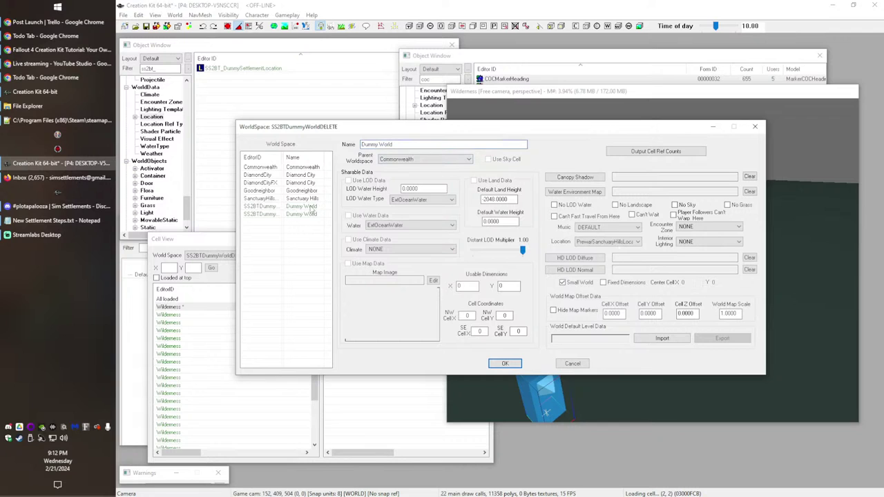
left_click(318, 206)
Step: Set the new worldspace's default water height to -2048 and its default land height to 0
left_click(397, 159)
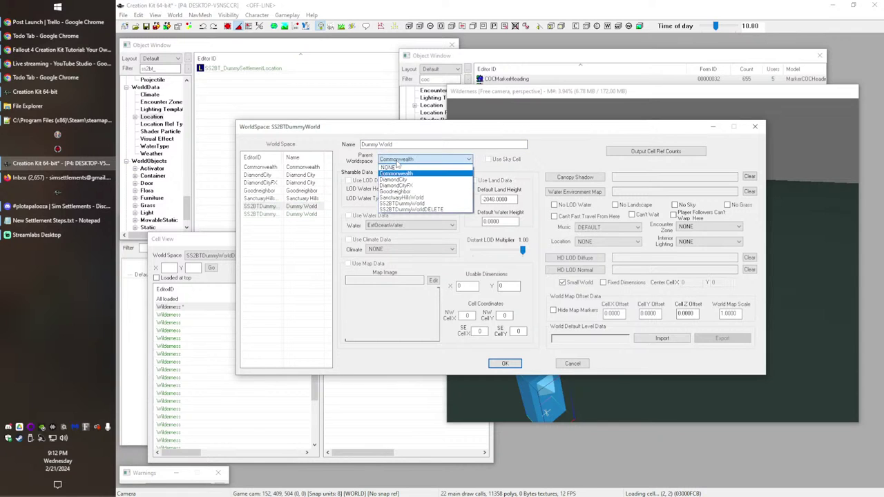
left_click(515, 198)
double_click(508, 199)
double_click(506, 223)
key("ctrl+v")
left_click_drag(510, 199, 366, 198)
key("BackSpace")
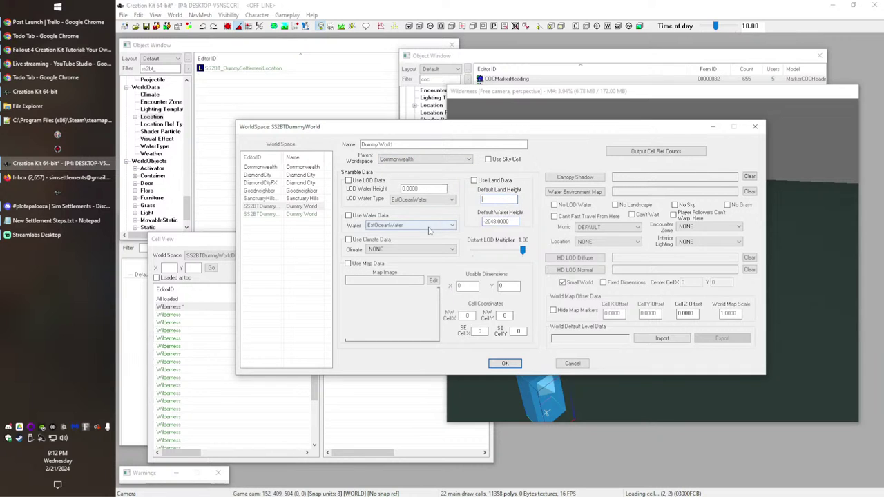
type("0")
Step: Set the new worldspace's NW and SE cell coordinates to X -2 and Y 2, and enable Fixed Dimensions
double_click(468, 316)
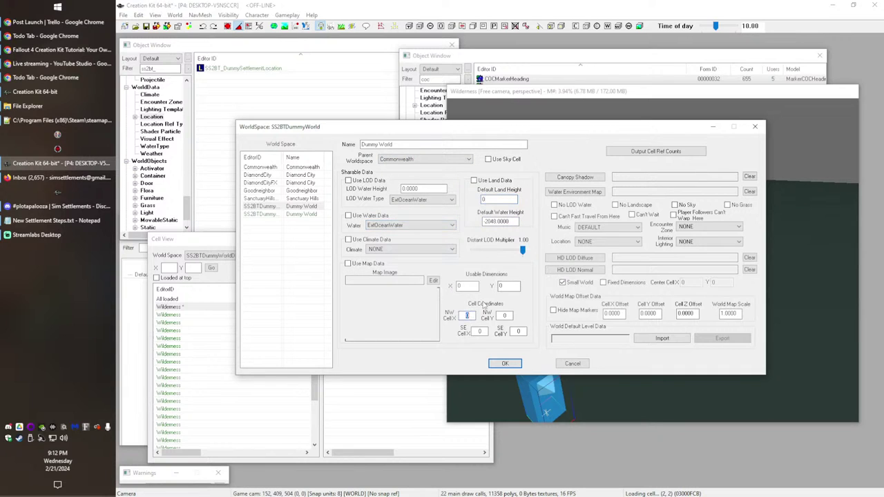
type("-2")
key("Tab")
key("Tab")
left_click(612, 283)
Step: Enable No LOD Water on SS2BTDummyWorld, compare its settings with SS2BTDummyWorldDELETE, and accept the worldspace changes
left_click(303, 219)
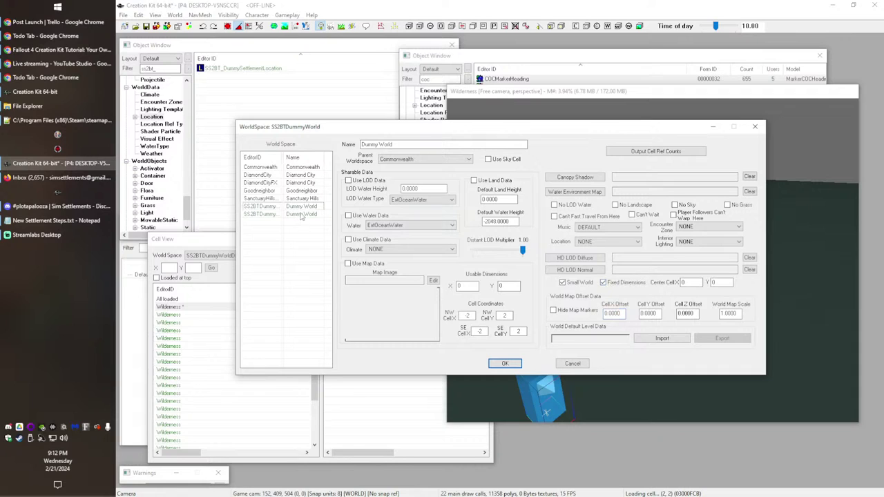
left_click(297, 214)
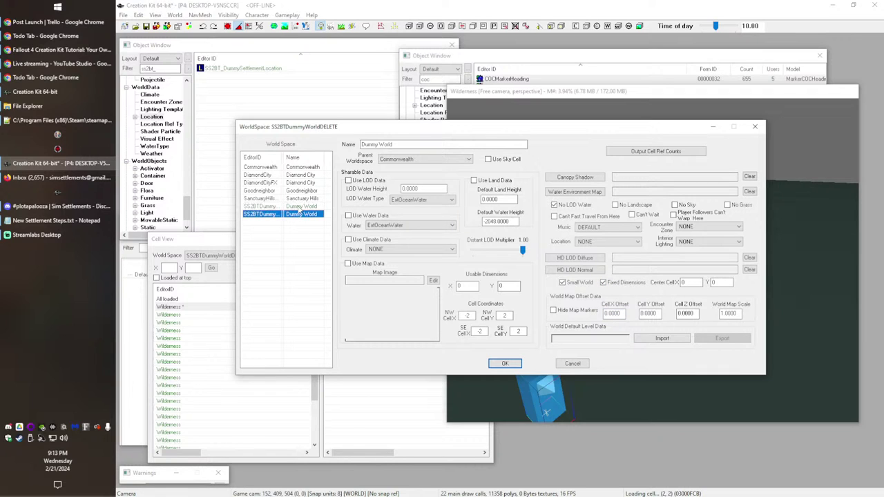
left_click(299, 208)
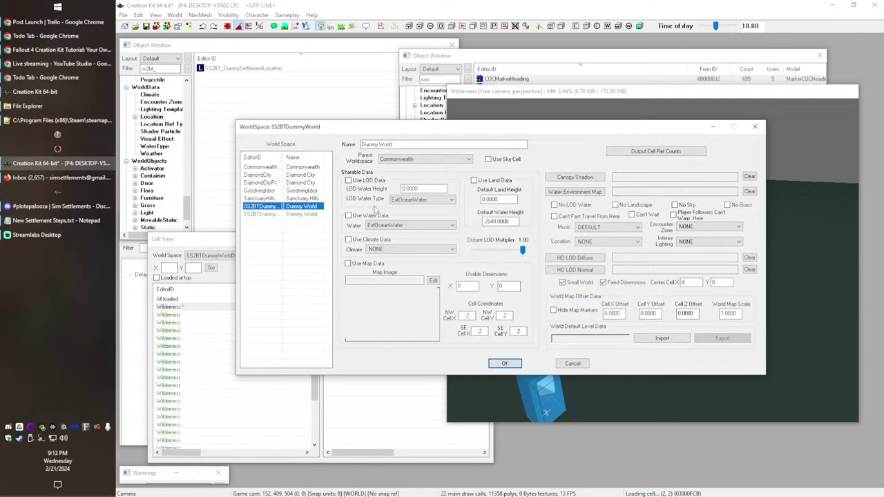
left_click(563, 205)
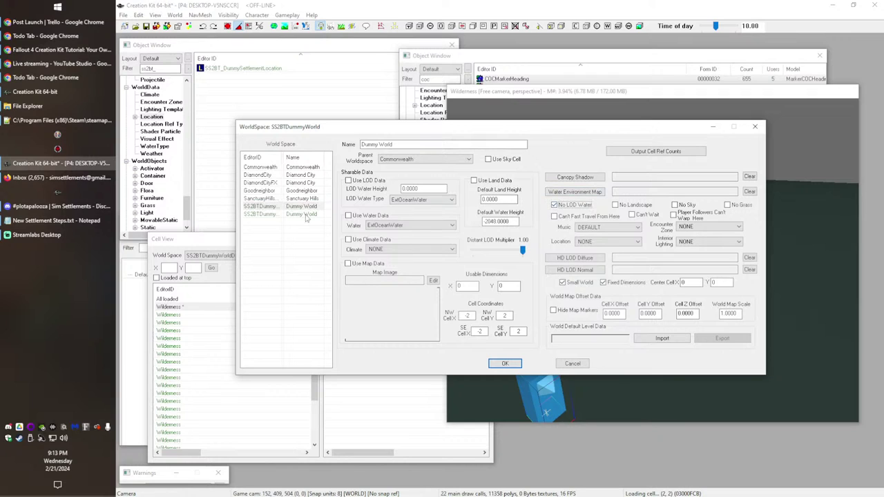
left_click(303, 214)
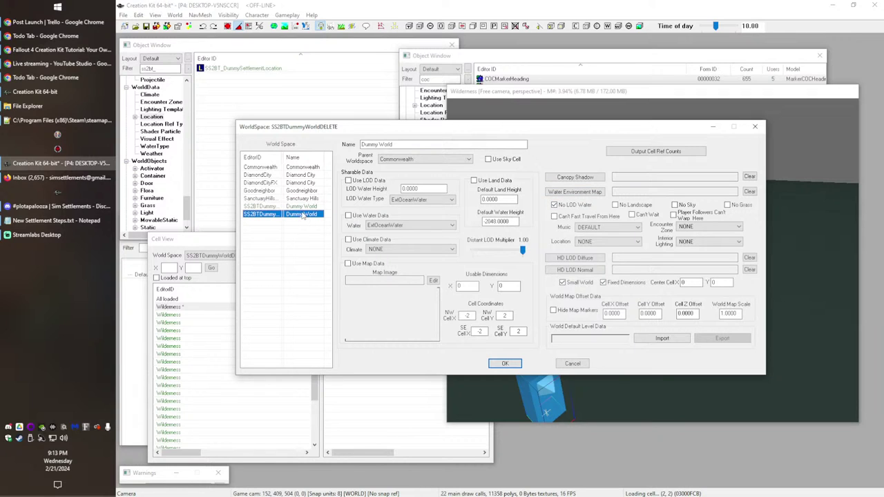
left_click(300, 207)
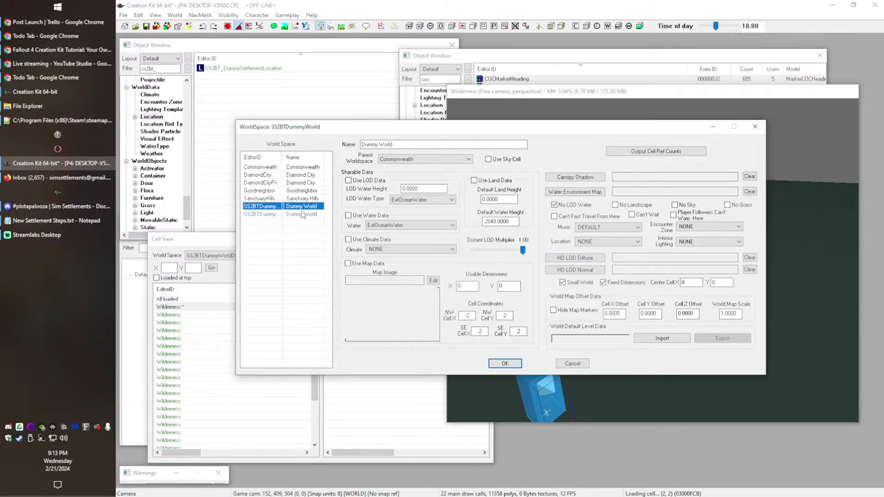
left_click(302, 214)
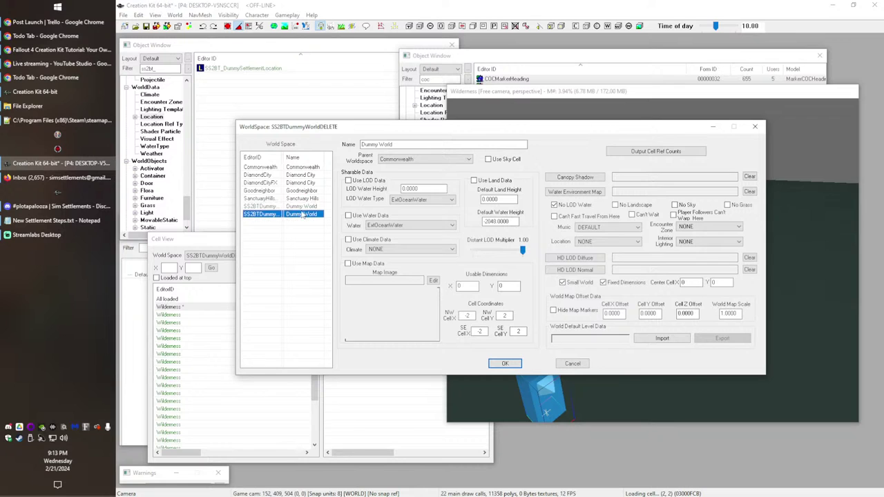
left_click(495, 362)
Step: Remove the COC marker from the old worldspace and load the Wilderness cell of SS2BTDummyWorld
left_click(549, 371)
key("Delete")
left_click(177, 240)
left_click(243, 257)
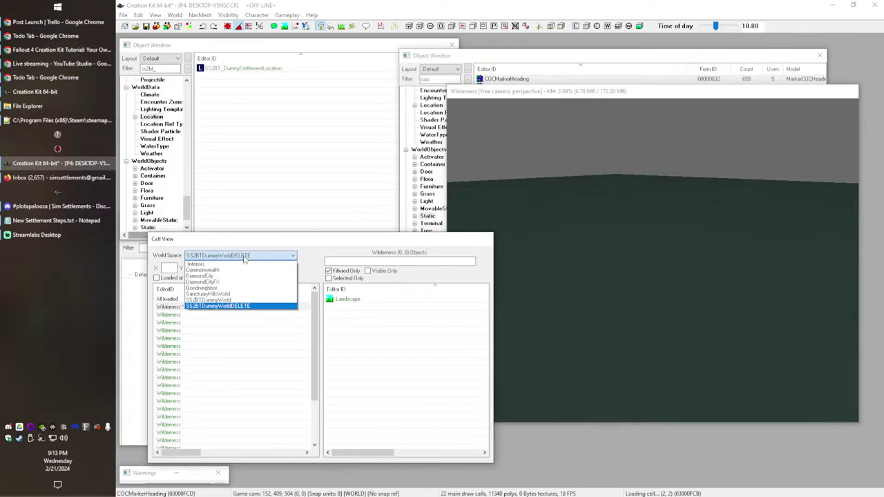
left_click(241, 301)
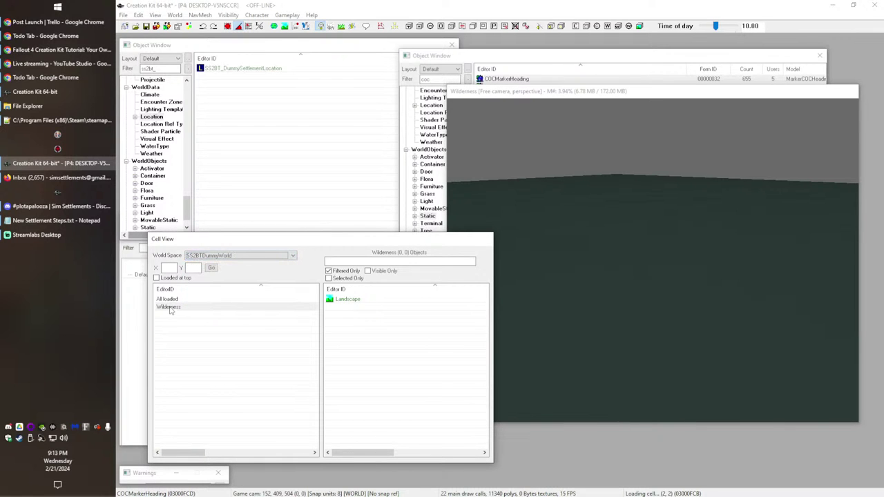
double_click(171, 309)
Step: Paste the COC marker onto the terrain of the new dummy worldspace
scroll(667, 264, "down", 5)
left_click(667, 263)
middle_click_drag(667, 263, 655, 225, "shift")
scroll(654, 171, "up", 4)
scroll(655, 179, "up", 4)
middle_click_drag(655, 158, 643, 243, "shift")
scroll(651, 272, "up", 3)
scroll(651, 272, "down", 5)
middle_click_drag(652, 272, 626, 225, "shift")
key("ctrl+v")
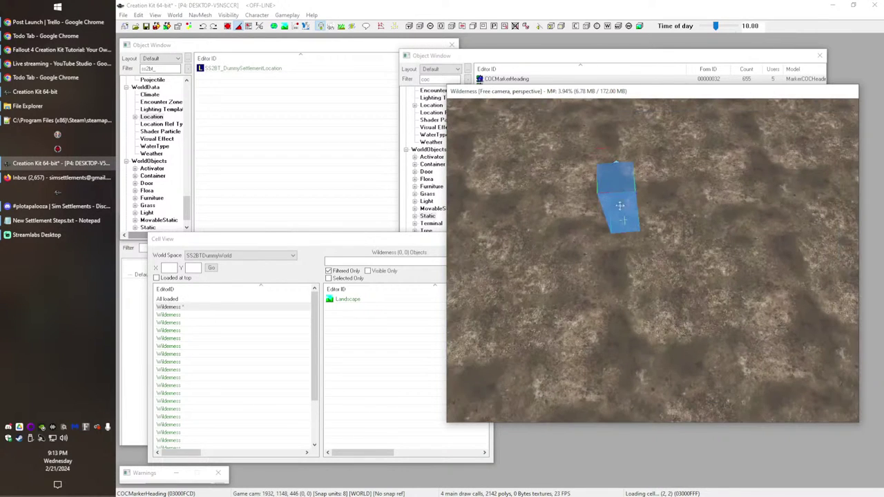
Step: Set the pasted COC marker's X and Y positions to 0 and centre the view on it
double_click(616, 177)
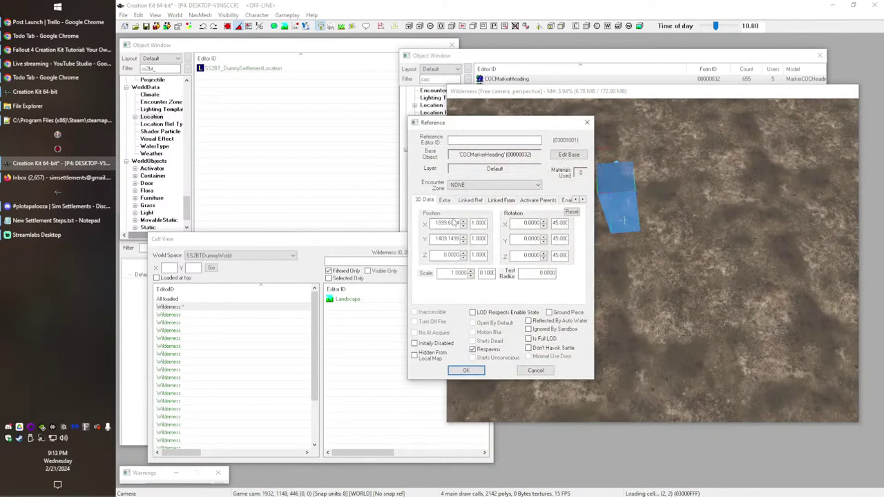
double_click(454, 223)
type("0")
key("Tab")
key("Tab")
type("0")
key("Tab")
key("Return")
mouse_move(567, 205)
middle_mouse_down("shift")
mouse_move(547, 117)
mouse_move(535, 177)
mouse_move(476, 166)
mouse_move(392, 195)
middle_mouse_up("shift")
left_click(525, 98)
key("c")
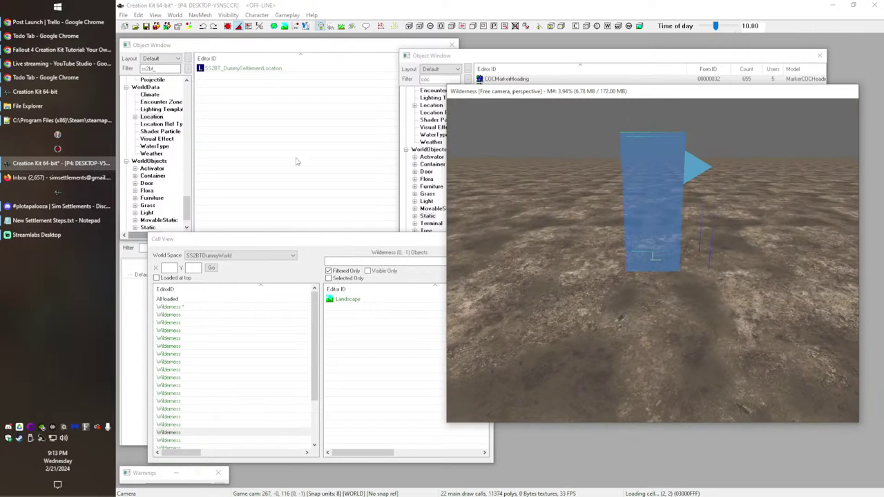
Step: Save the plugin in the Data folder as SS2_BuildingTool
left_click(146, 26)
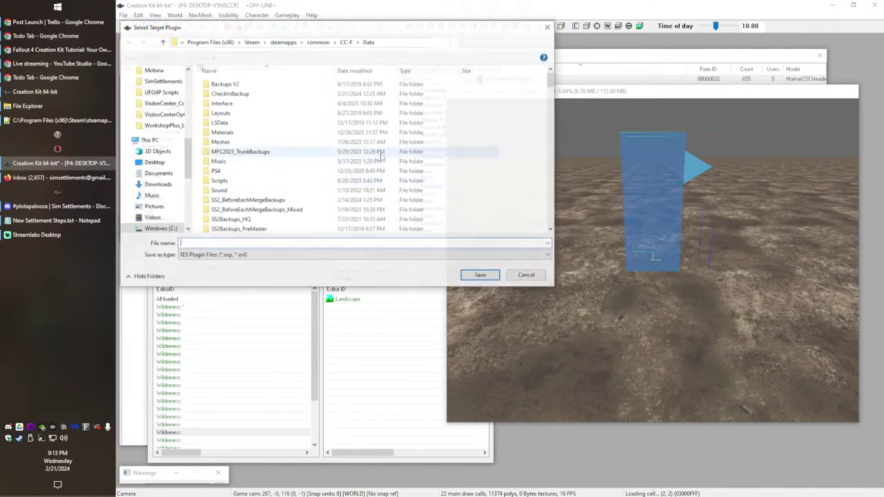
type("SS2")
type("_Blu")
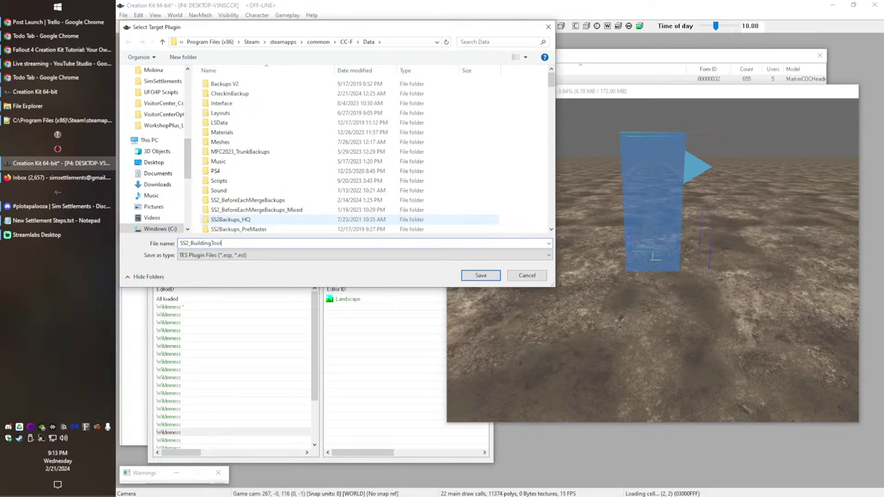
key("Return")
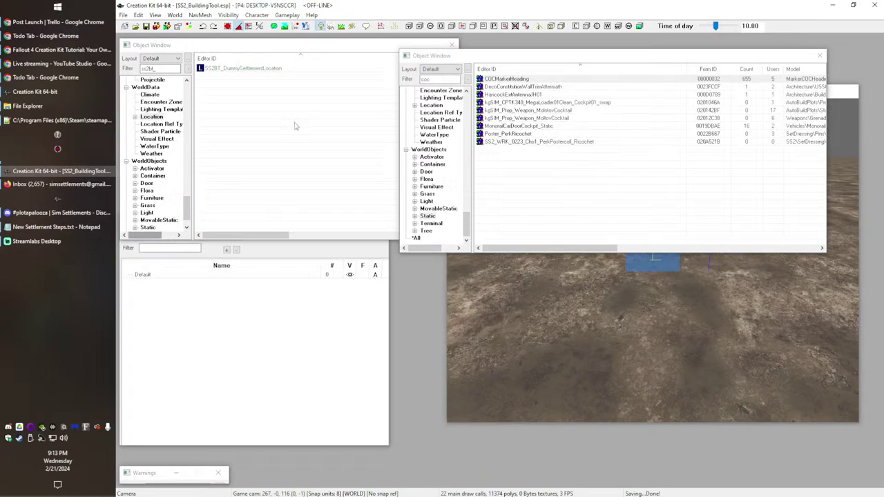
Step: Delete the SS2BTDummyWorldDELETE worldspace and accept the worldspace changes
left_click(606, 180)
left_click(283, 160)
left_click(531, 179)
left_click(298, 178)
left_click(262, 17)
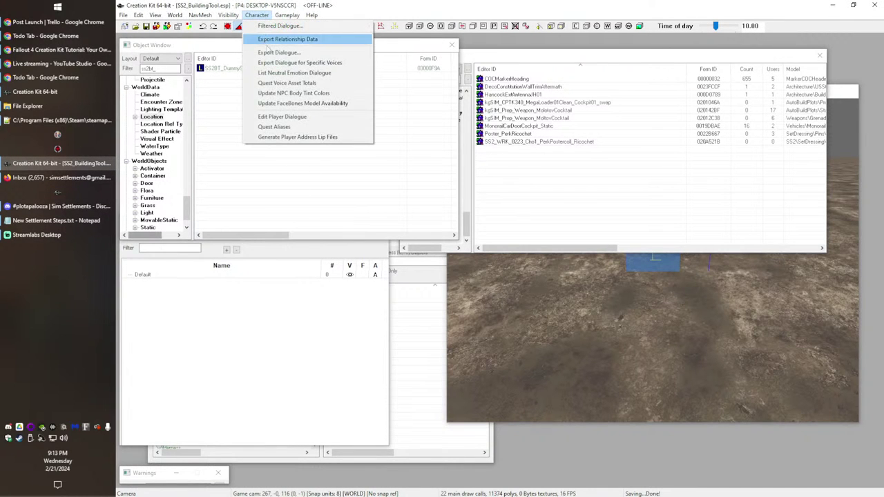
left_click(187, 25)
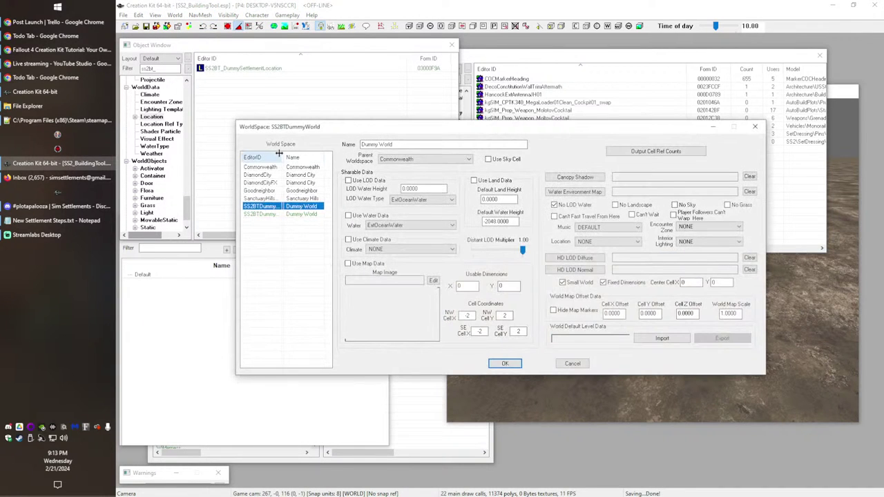
double_click(284, 158)
left_click(289, 214)
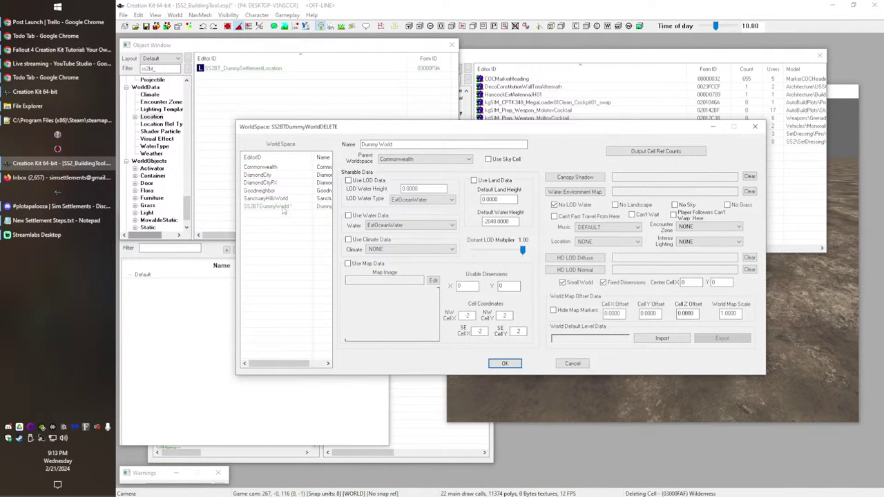
left_click(505, 363)
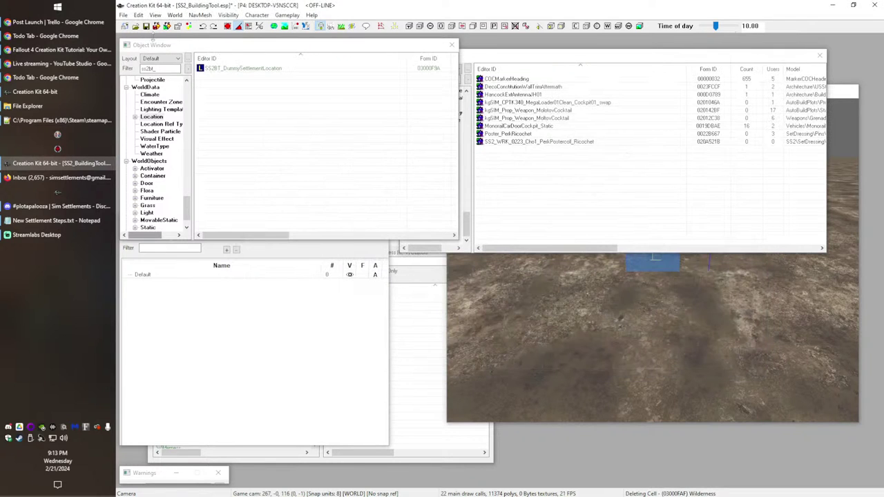
Step: Switch to Plugins.txt in Notepad++ and remove the asterisks before SS2_Alpha330Enabler.esp and SS2EmpireFlags.esp
left_click(55, 120)
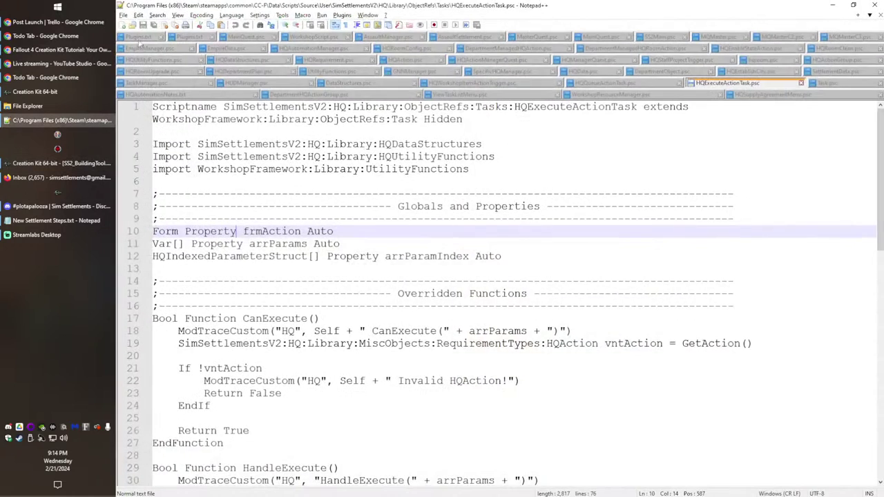
left_click(141, 37)
left_click(374, 410)
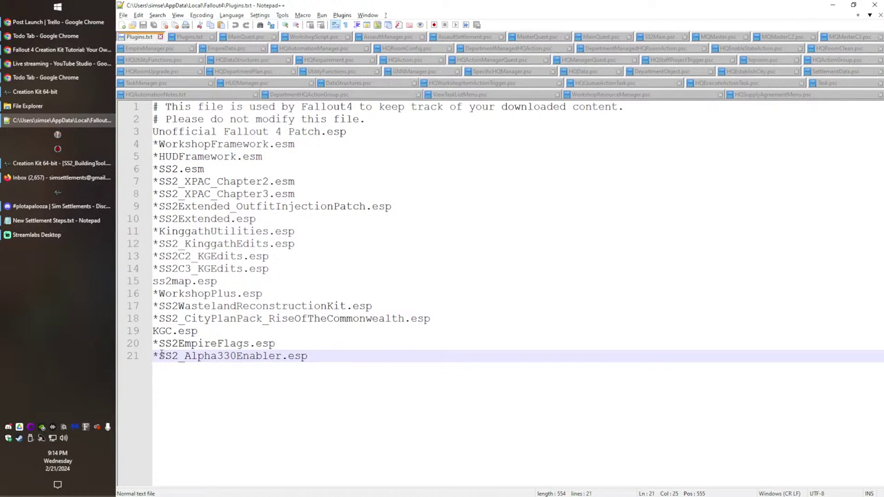
left_click(156, 356)
key("BackSpace")
left_click(161, 345)
key("BackSpace")
Step: Remove the asterisks before SS2_CityPlanPack_RiseOfTheCommonwealth.esp and WorkshopPlus.esp in Plugins.txt
left_click(334, 357)
left_click(158, 319)
key("BackSpace")
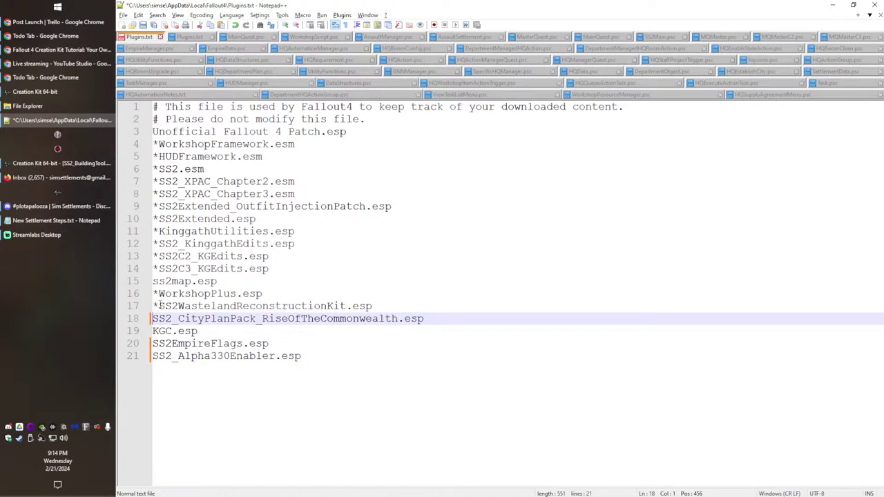
left_click(158, 306)
left_click(158, 294)
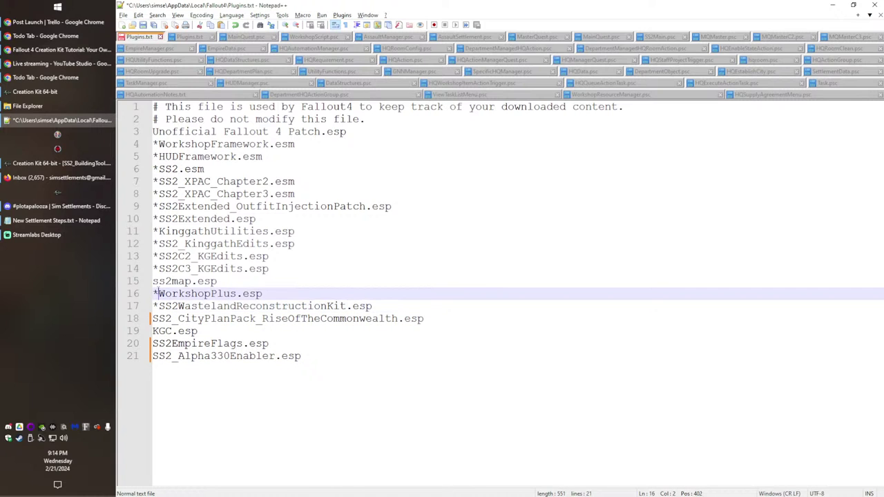
key("BackSpace")
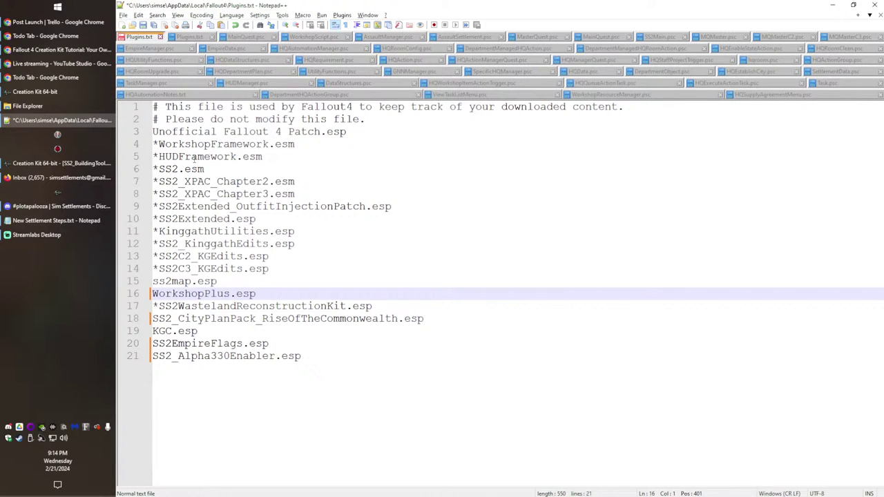
Step: Add the line *SS2_BuildingTool.esp at the end of Plugins.txt and save the file
left_click(364, 357)
key("Return")
type("*SS")
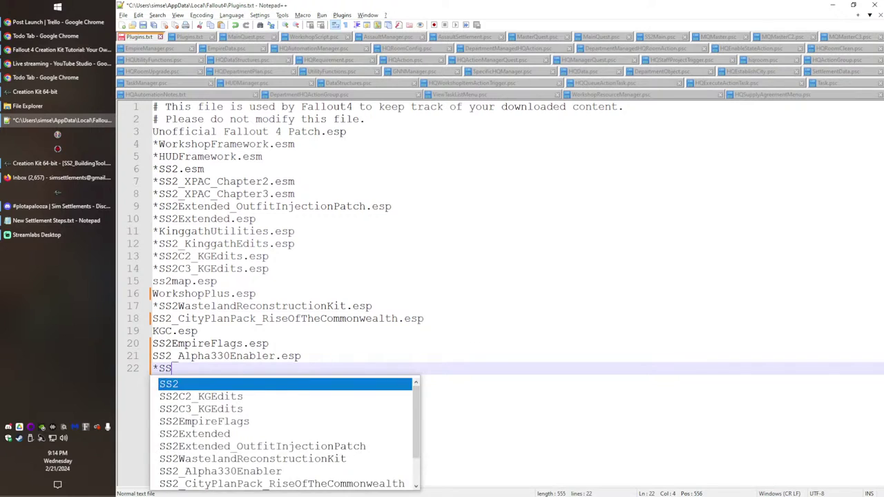
type("2_Building")
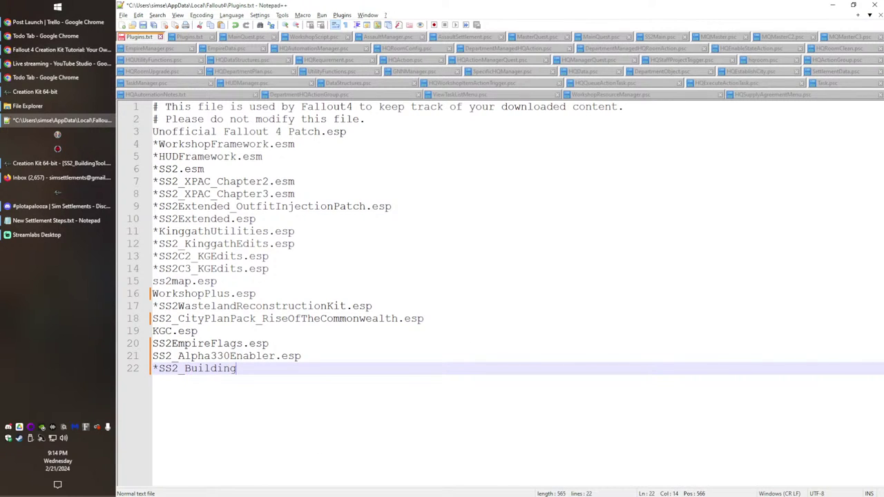
type("Tool.esp")
key("BackSpace")
key("BackSpace")
key("BackSpace")
type(".esp")
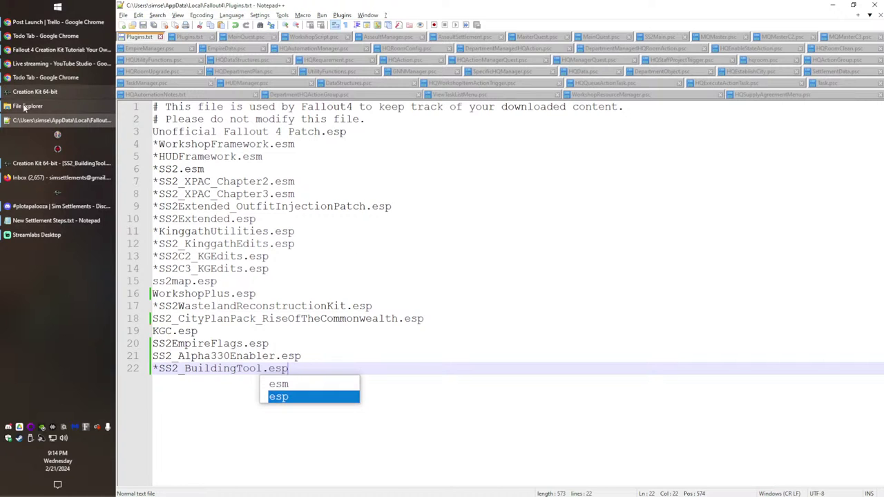
Step: Switch to File Explorer, open the Fallout 4 folder in a new window and launch the game
left_click(23, 121)
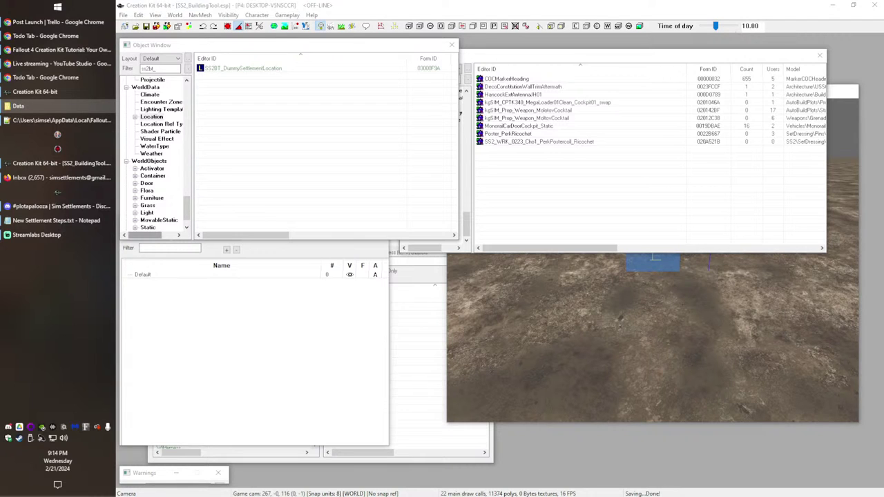
left_click(212, 106)
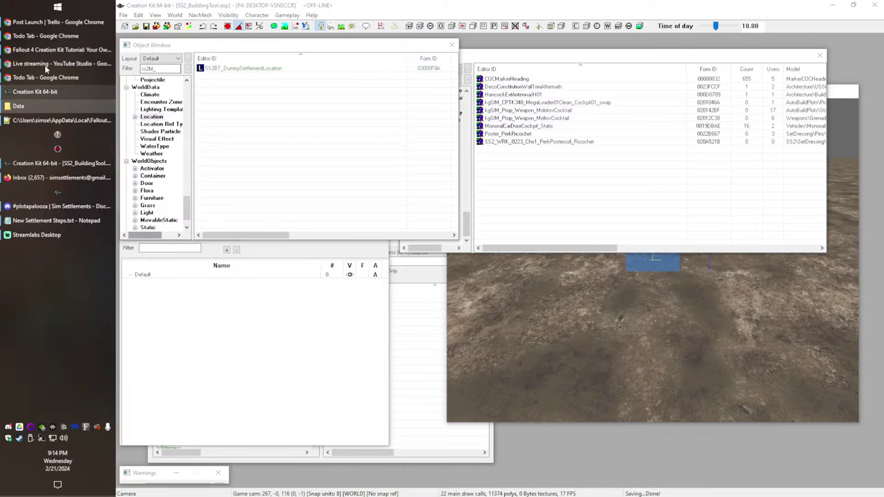
right_click(90, 109)
left_click(141, 123)
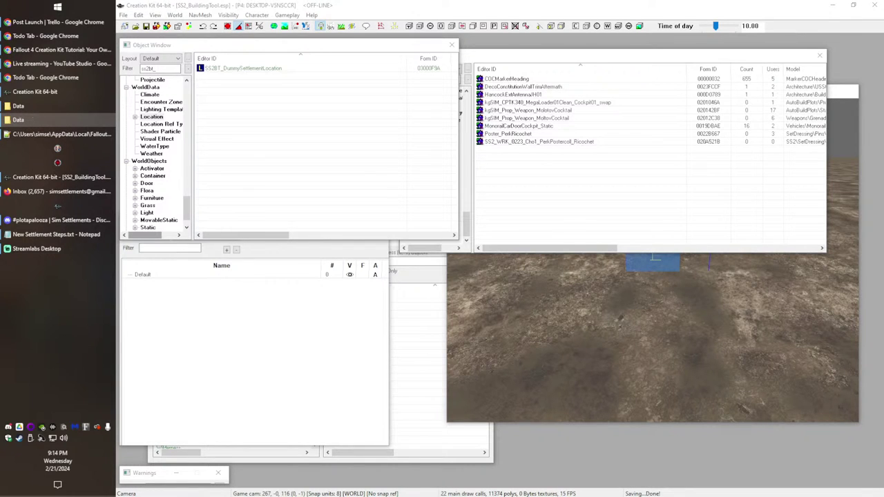
right_click(28, 105)
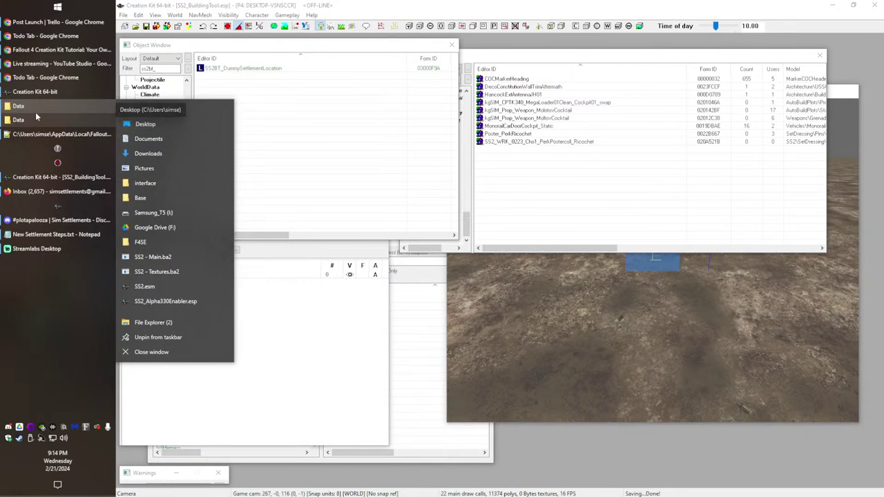
left_click(145, 125)
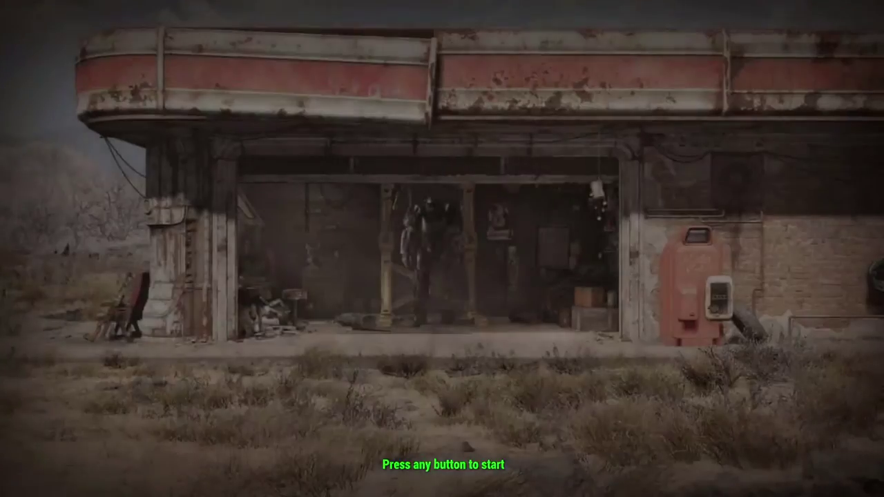
key("Return")
key("Down")
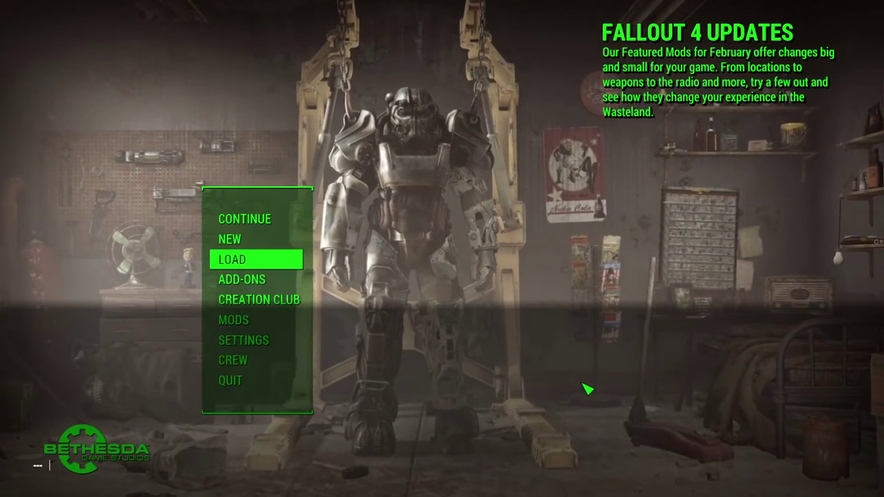
type("coc")
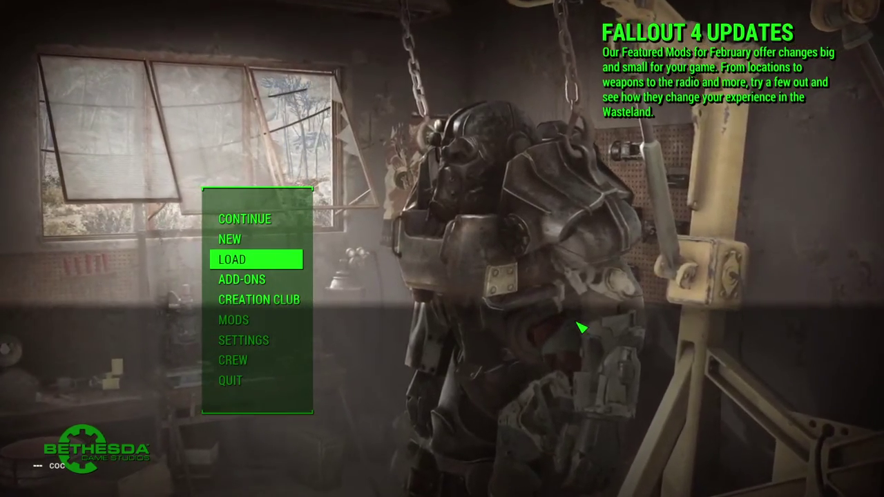
key("super")
left_click(455, 442)
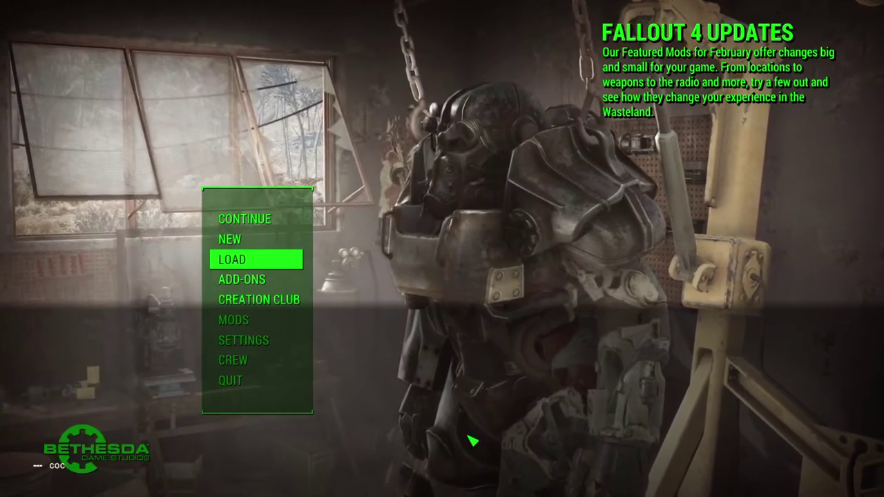
key("grave")
key("grave")
type("qqq")
key("Return")
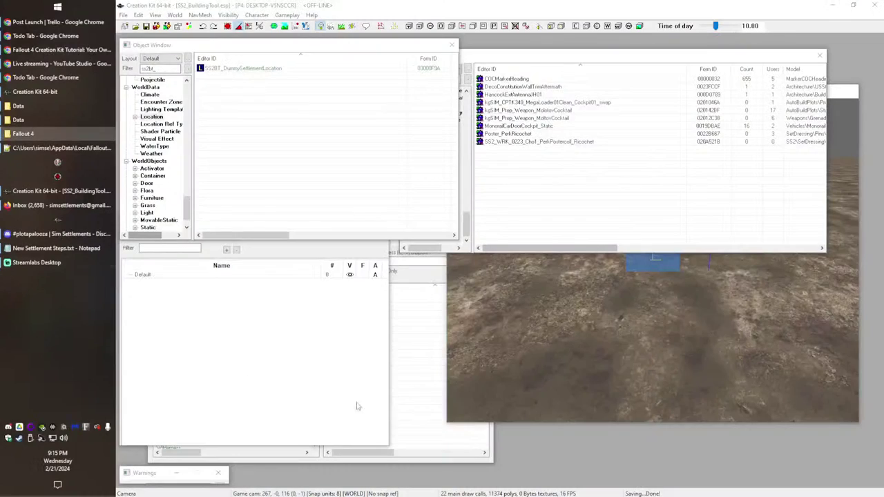
Step: Show the 0, 0 cell of SS2BTDummyWorld in the Creation Kit and look closely at the COC marker
left_click(394, 313)
left_click(174, 301)
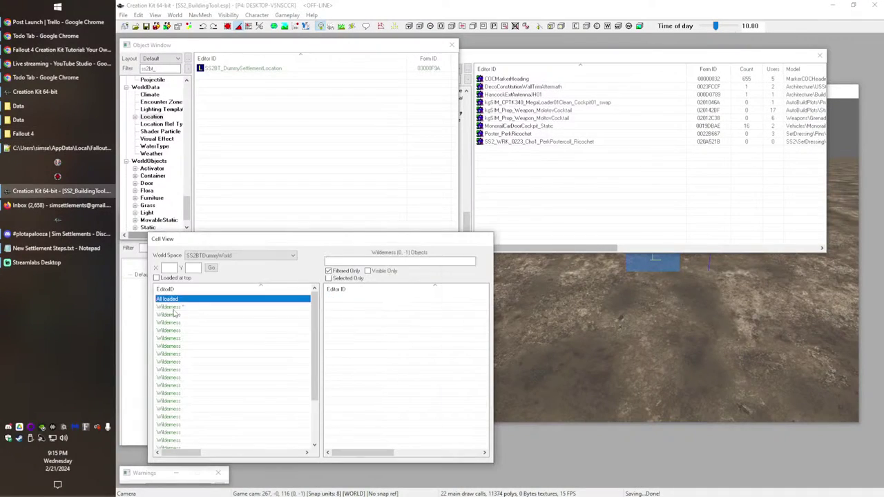
left_click(172, 308)
double_click(171, 308)
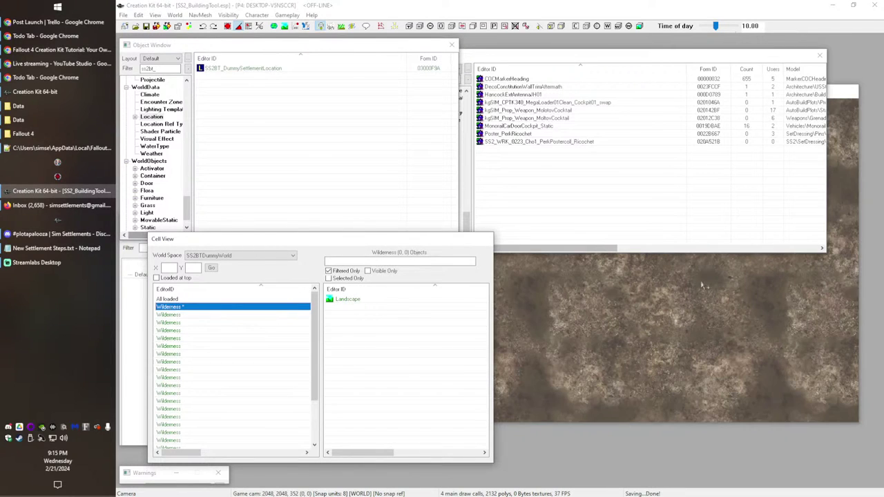
left_click(850, 95)
scroll(691, 253, "down", 5)
mouse_move(691, 254)
middle_mouse_down("shift")
mouse_move(602, 168)
mouse_move(546, 205)
mouse_move(559, 197)
middle_mouse_up("shift")
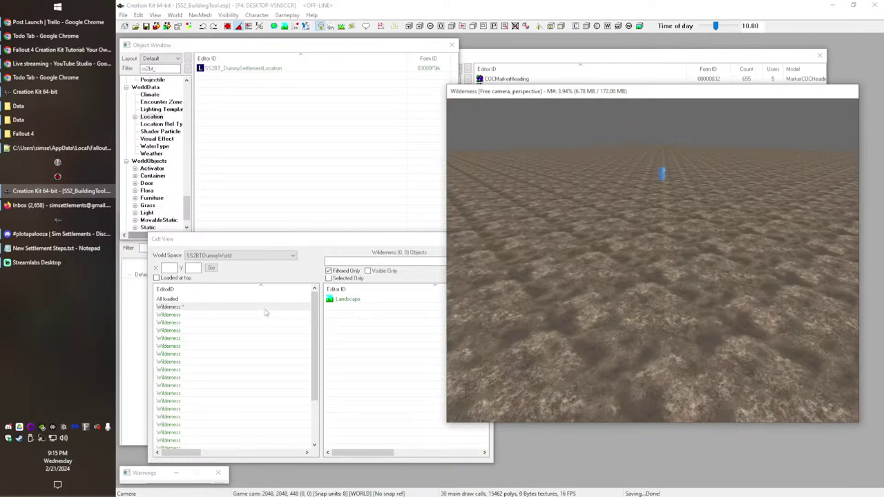
left_click(661, 178)
scroll(661, 178, "up", 8)
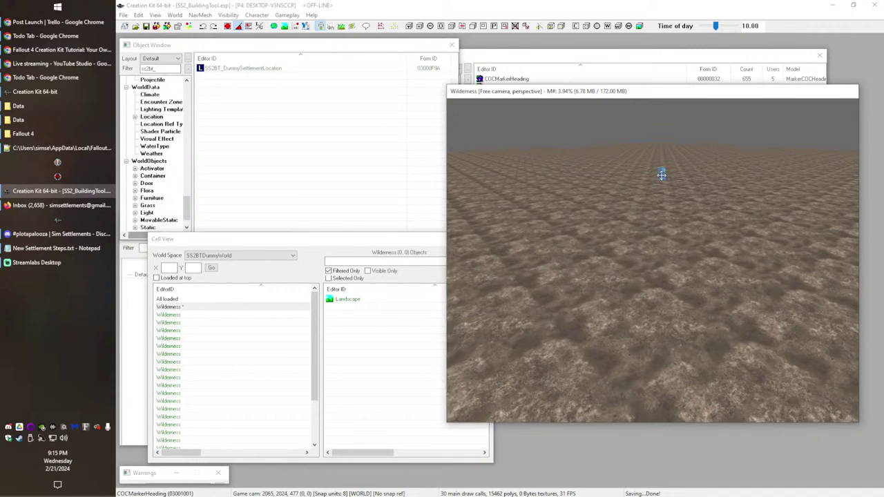
mouse_move(662, 177)
middle_mouse_down("shift")
mouse_move(601, 290)
mouse_move(600, 316)
middle_mouse_up("shift")
Step: Rename the Wilderness cell at coordinates -1, -1 as SS2BTDummyCell0
left_click(168, 315)
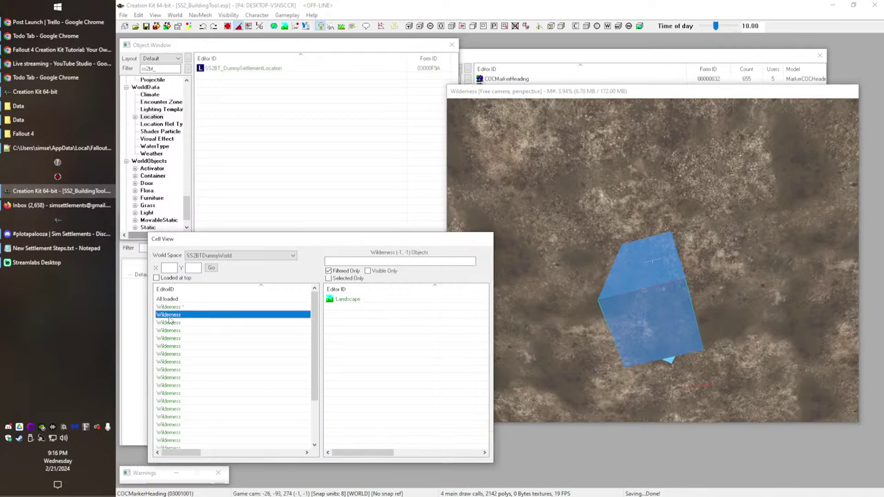
key("F2")
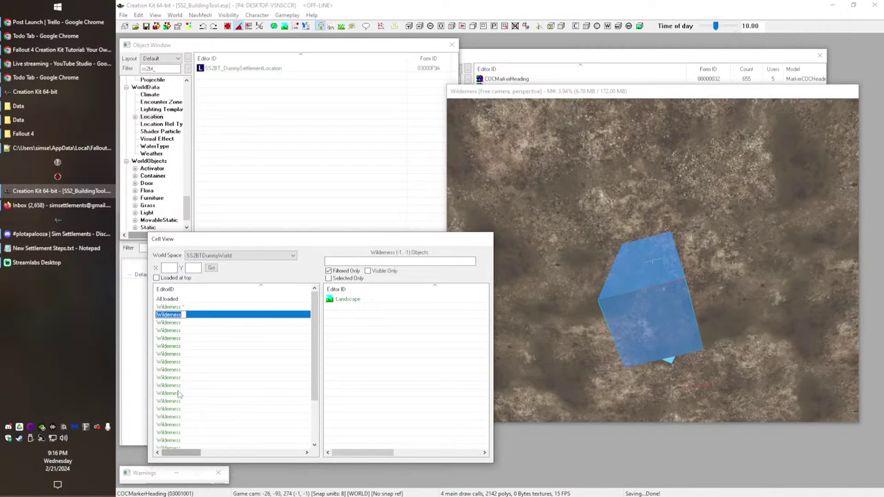
type("SS2BT_")
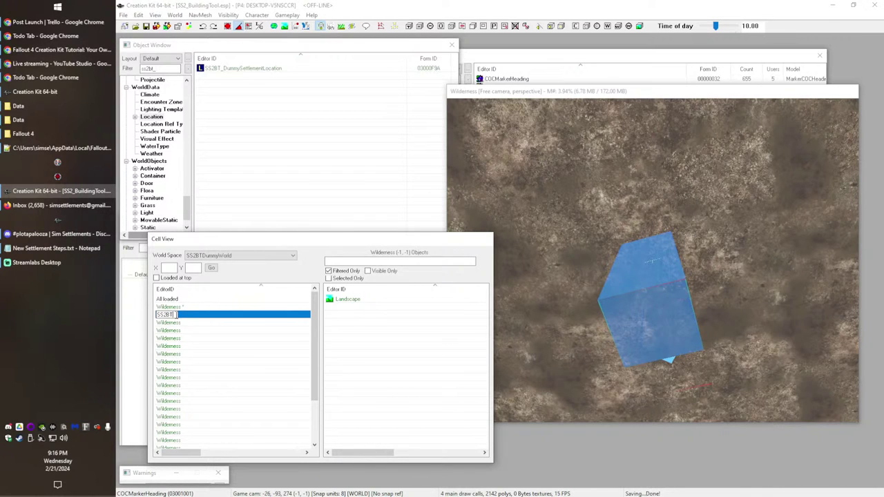
type("DummyCell0")
key("Return")
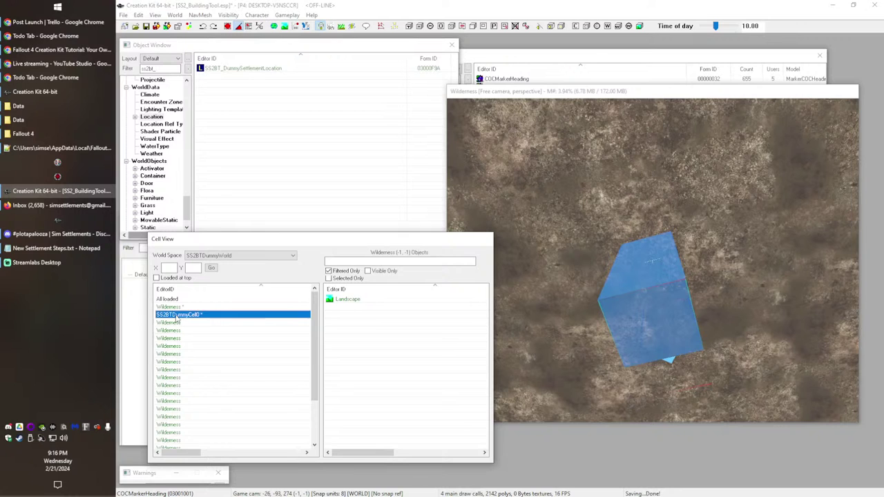
Step: Check the renamed cell's coordinates and the center cell values in the SS2BTDummyWorld worldspace settings
left_click_drag(188, 453, 259, 456)
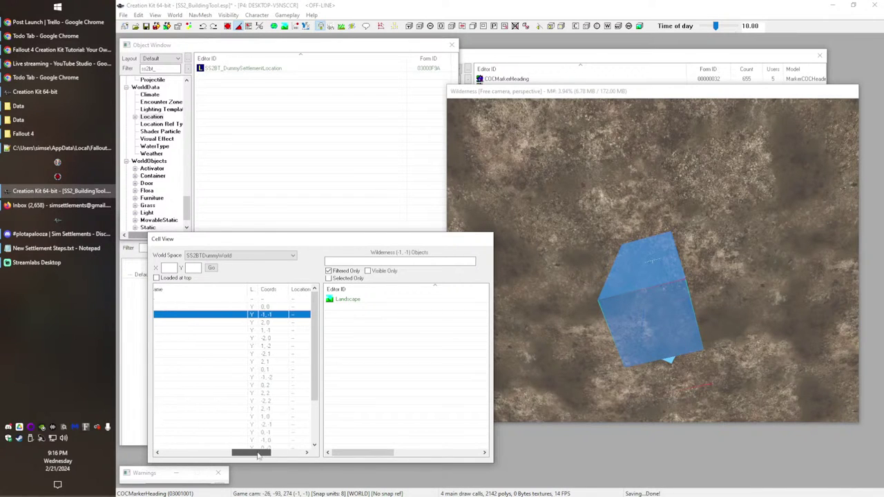
left_click(244, 376)
left_click(265, 315)
left_click(296, 3)
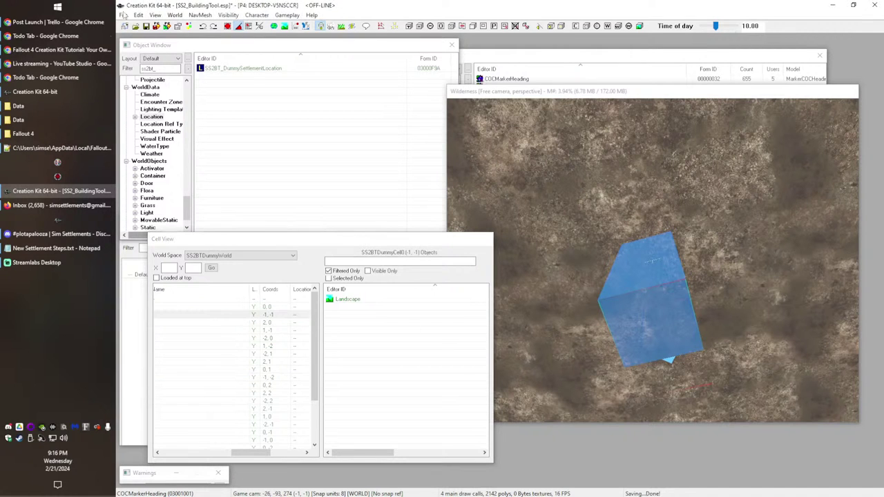
left_click(174, 15)
left_click(186, 31)
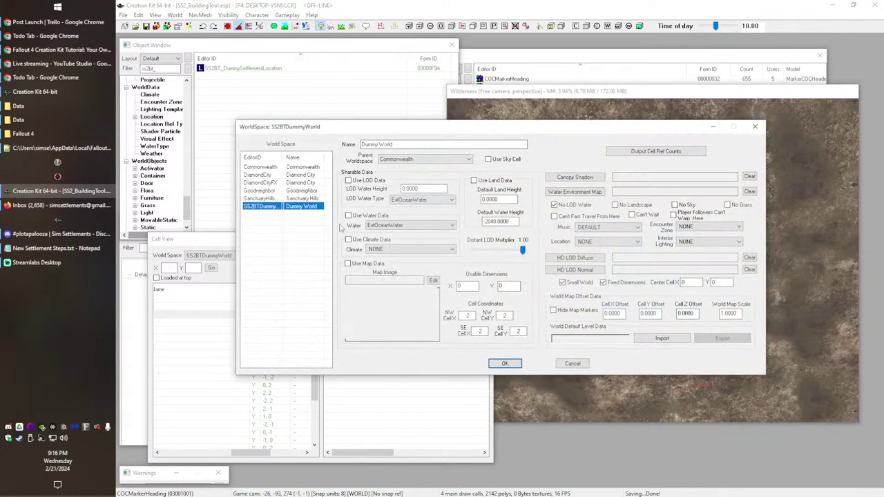
left_click(701, 283)
double_click(728, 283)
left_click(505, 363)
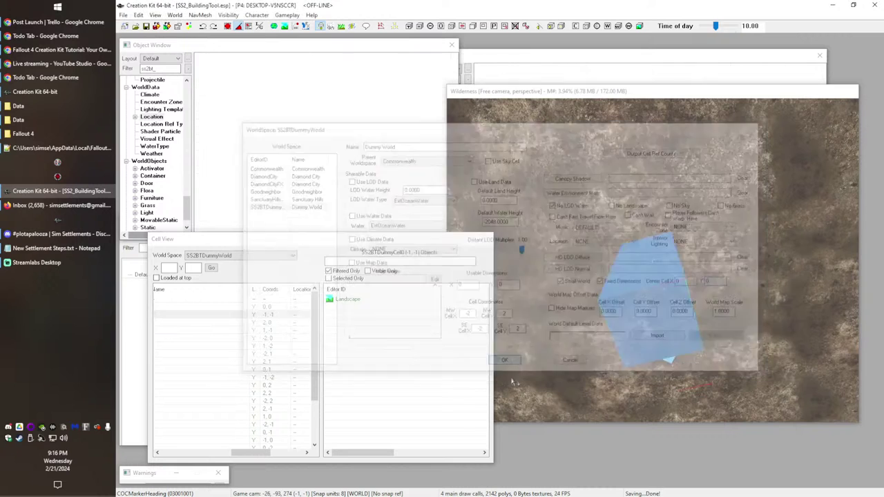
Step: Recheck the cell's coordinates and location, and inspect the COC marker's reference position
left_click(266, 322)
left_click(268, 315)
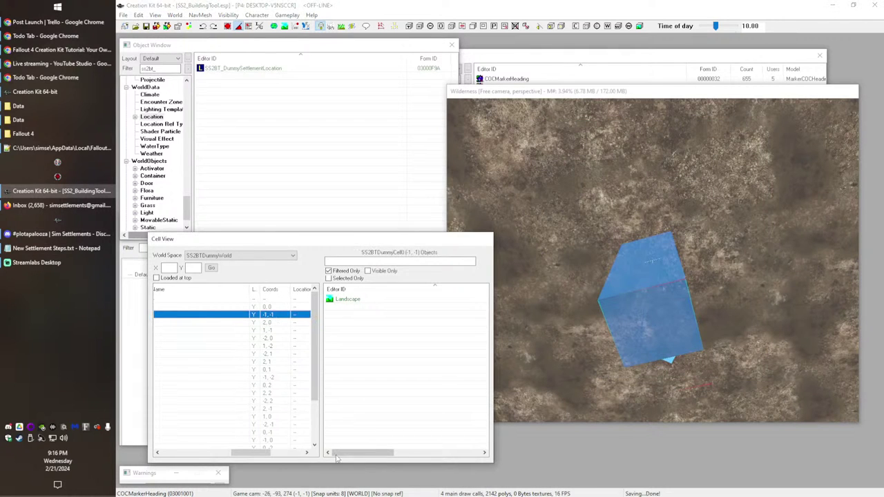
mouse_move(244, 454)
left_mouse_down()
mouse_move(196, 461)
mouse_move(249, 459)
left_mouse_up()
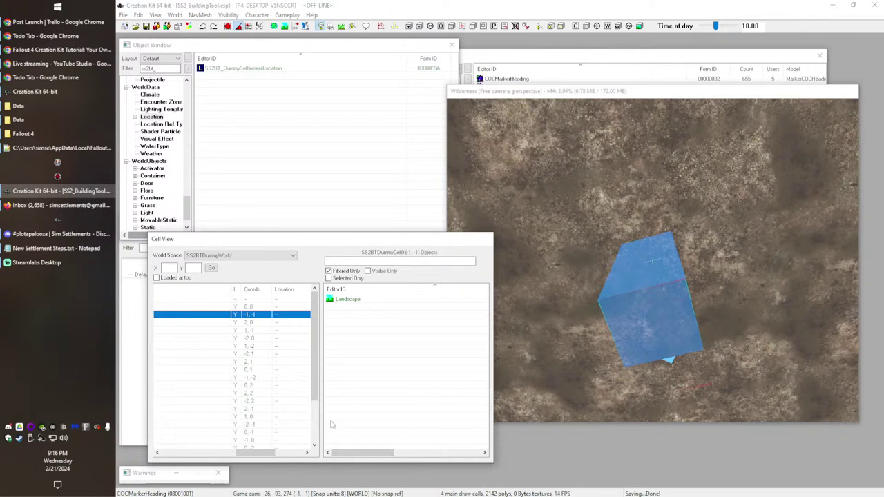
left_click(613, 284)
double_click(614, 285)
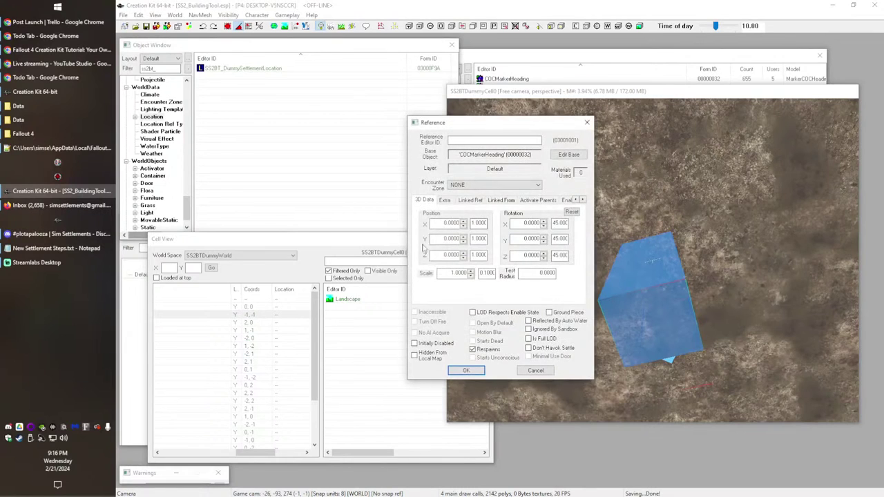
left_click(467, 371)
Step: Rename the cell at -1, -1 as SS2BTDummyCell00 and save the plugin
left_click_drag(254, 452, 180, 452)
left_click(196, 317)
left_click(200, 315)
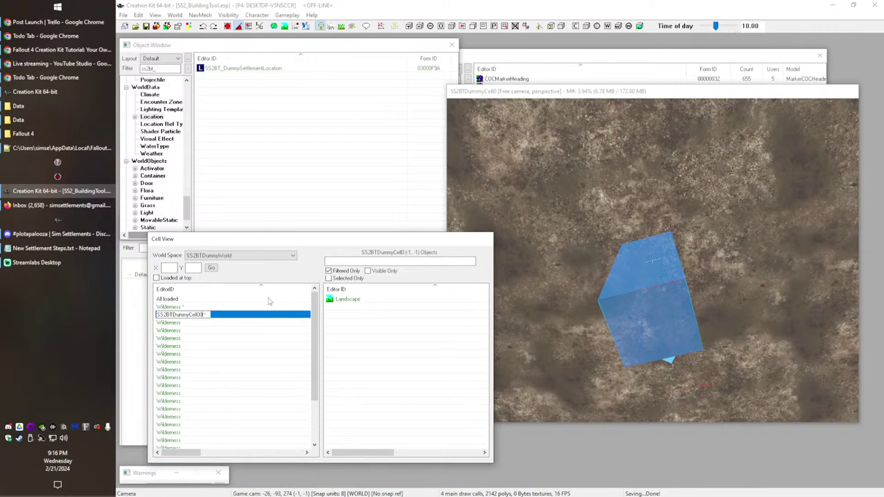
key("Return")
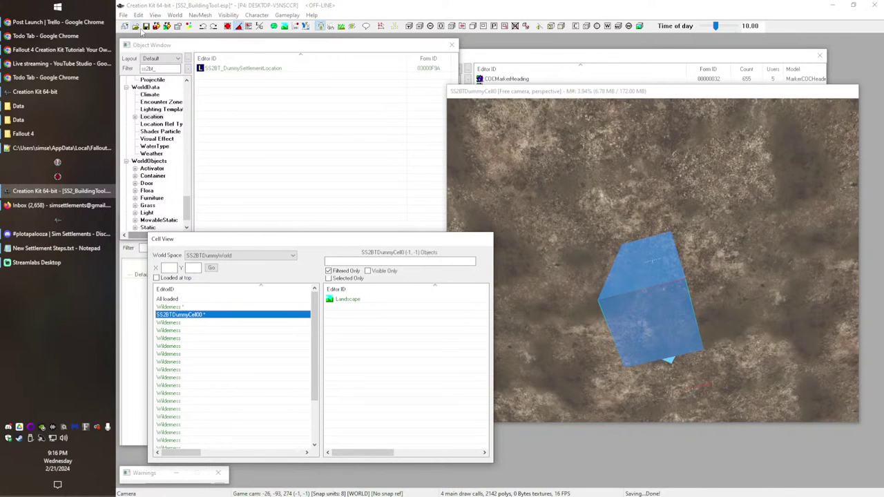
left_click(203, 314)
key("Escape")
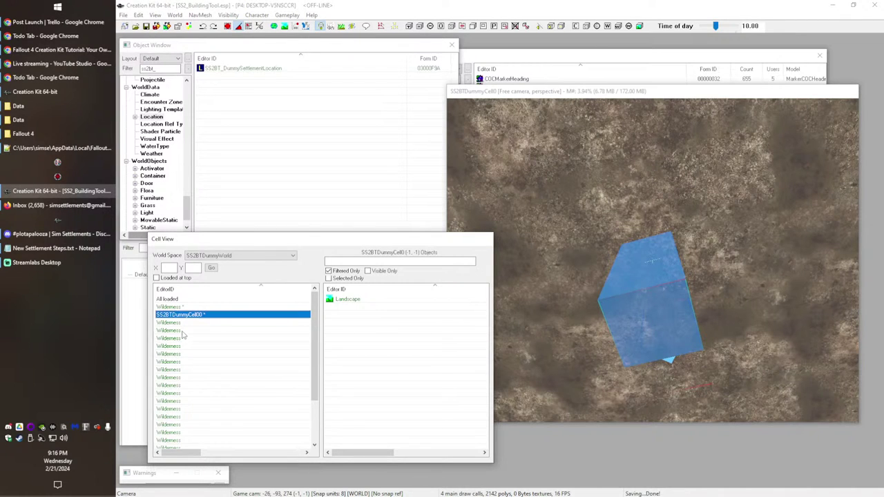
Step: Relaunch Fallout 4, run coc SS2BTDummyCell00 in the console, and switch back to the Creation Kit
left_click(20, 138)
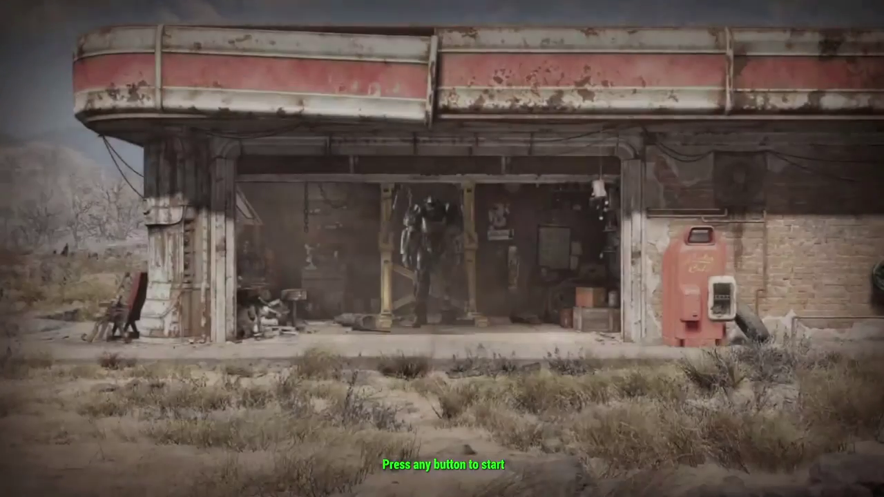
key("grave")
type("coc SS2BTDummyCell00")
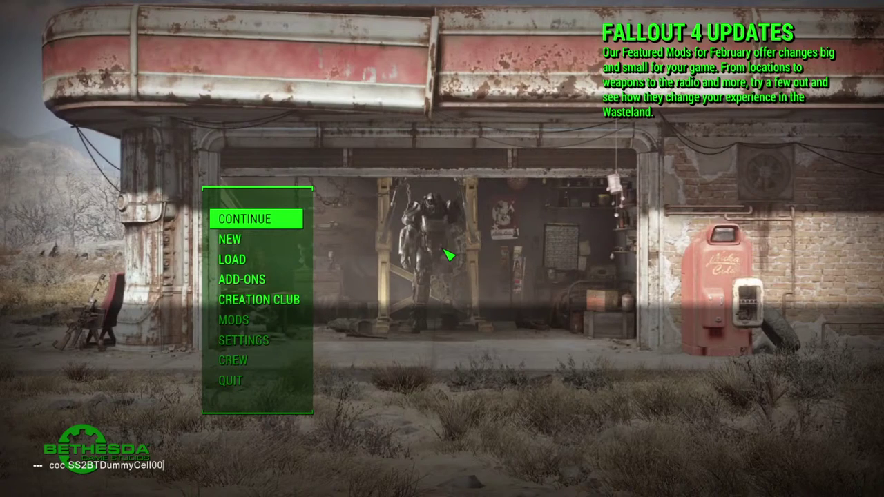
key("Return")
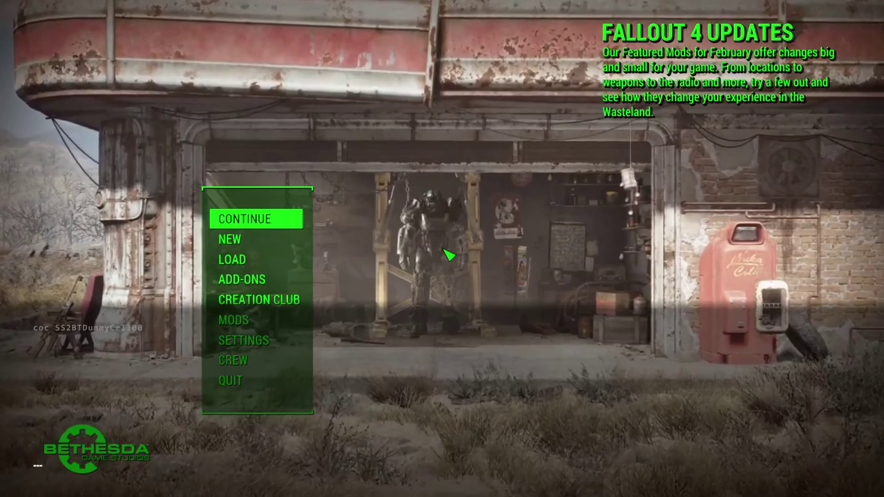
key("grave")
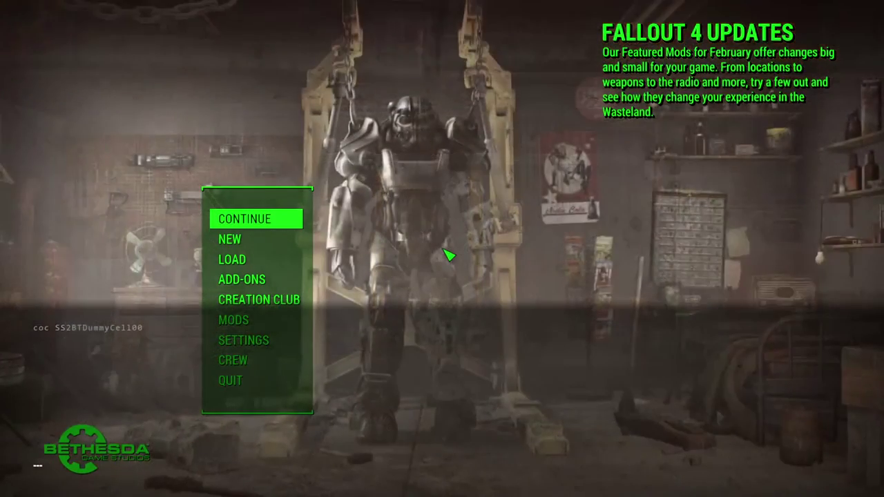
key("alt+Tab")
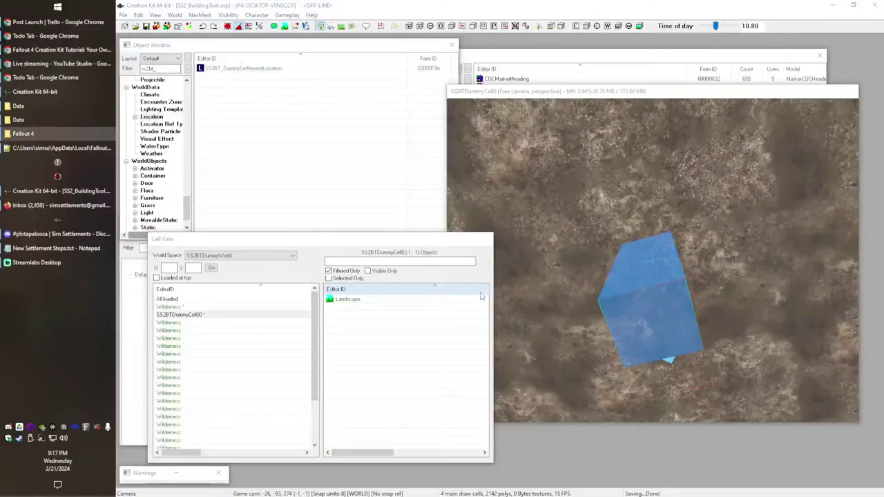
Step: Relaunch Fallout 4 and check the editor ID of the SS2BTDummyCell00 cell in the Creation Kit
left_click(177, 313)
left_click(201, 315)
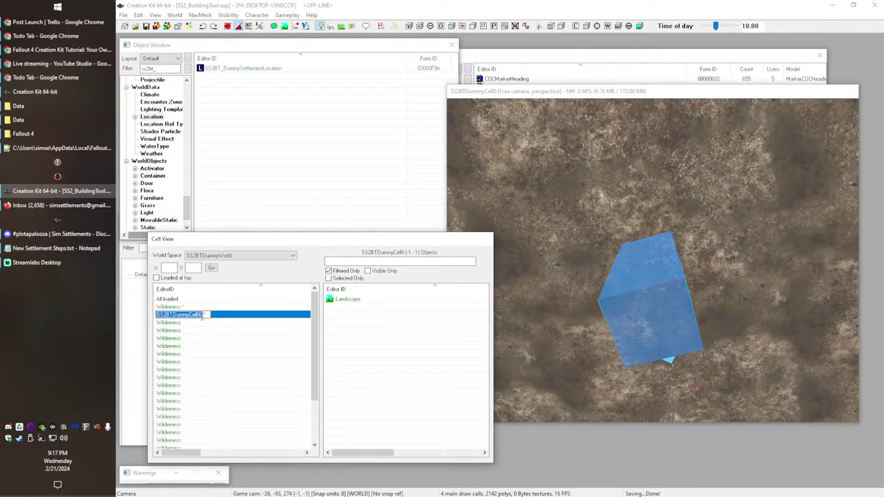
left_click(231, 409)
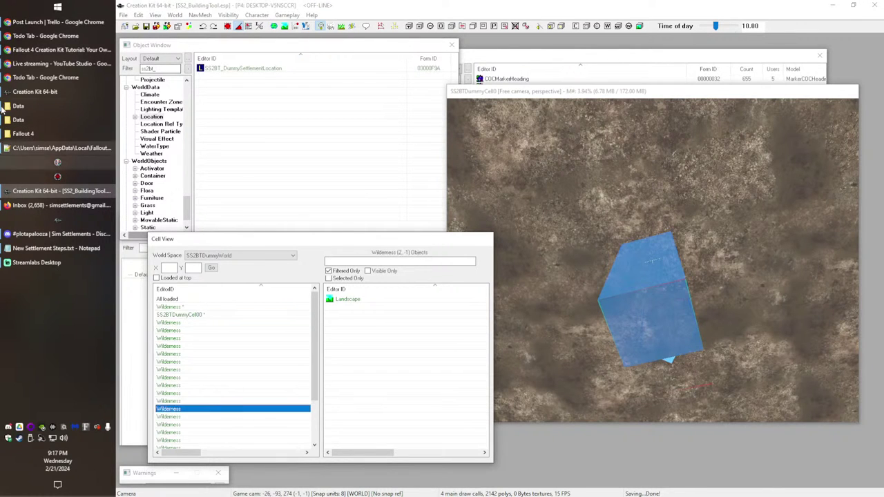
left_click(18, 123)
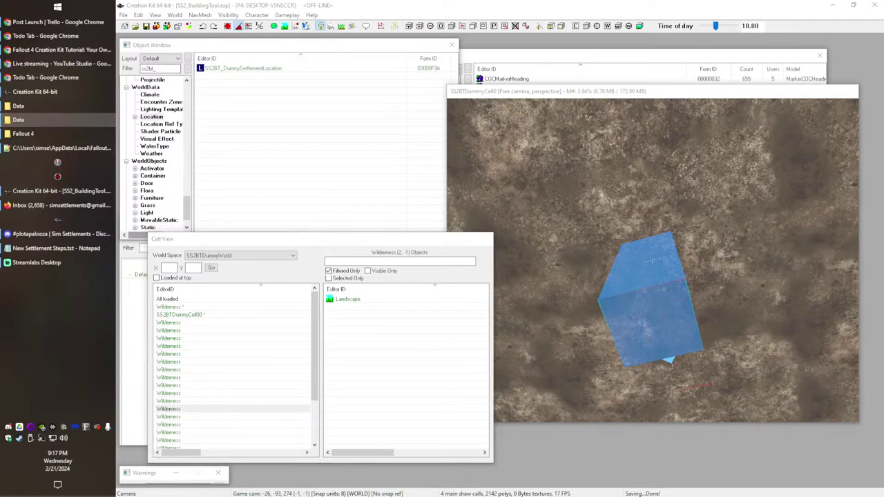
left_click(30, 108)
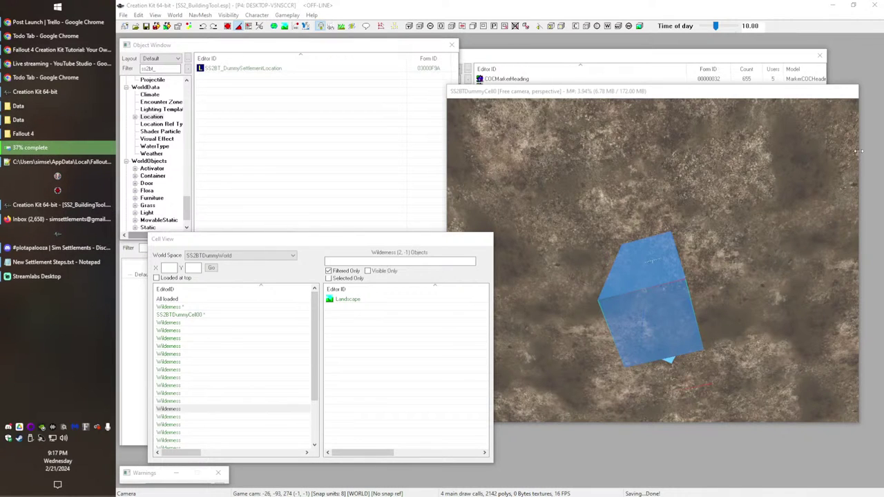
left_click(180, 315)
left_click(202, 314)
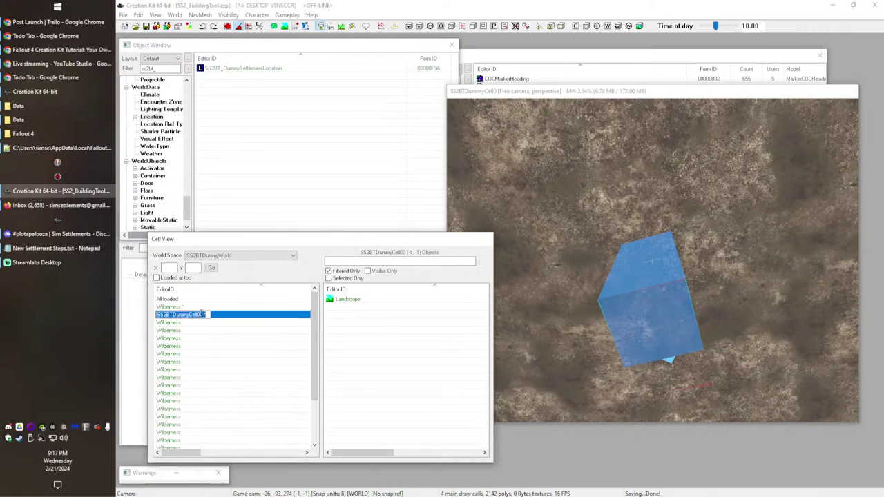
left_click(185, 339)
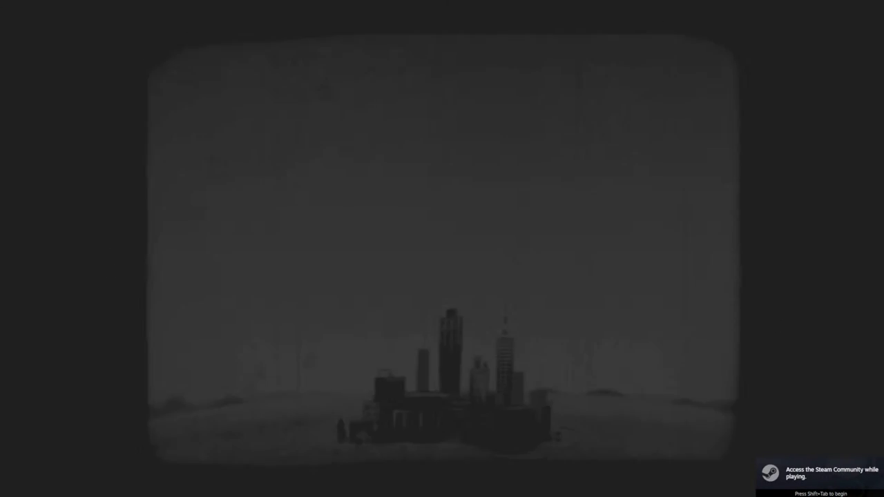
Step: Run coc SS2BTDummyCell00 in the Fallout 4 console and run across the dummy world's landscape
key("Return")
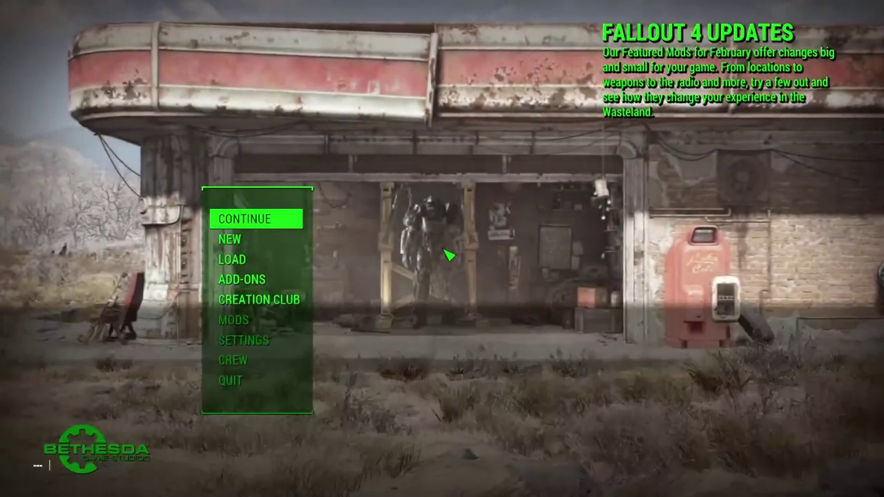
type("coc SS2BTDummyCell00")
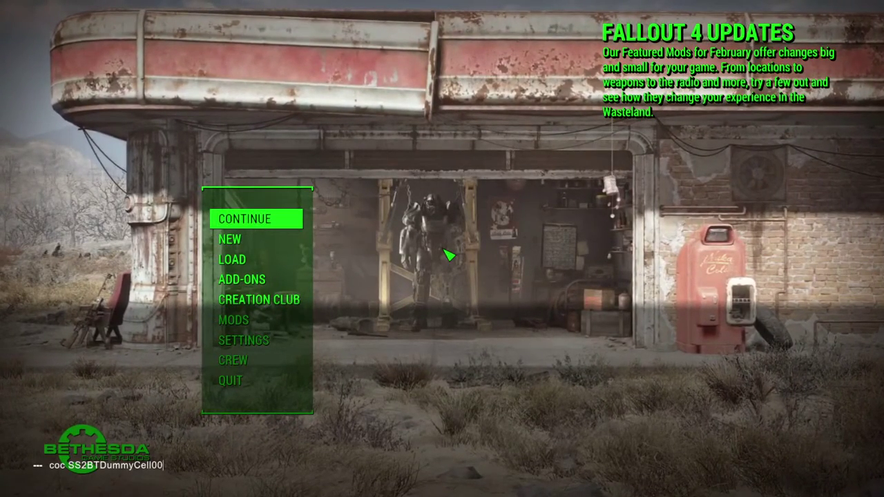
key("Return")
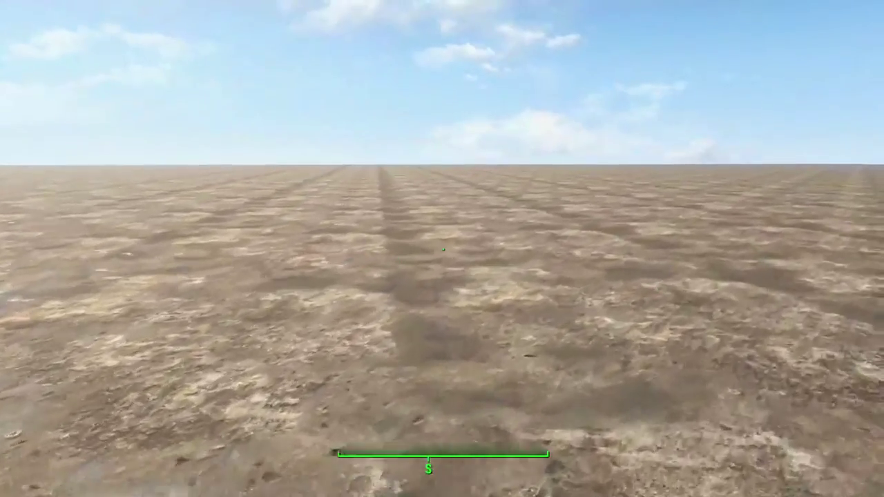
key("shift+w")
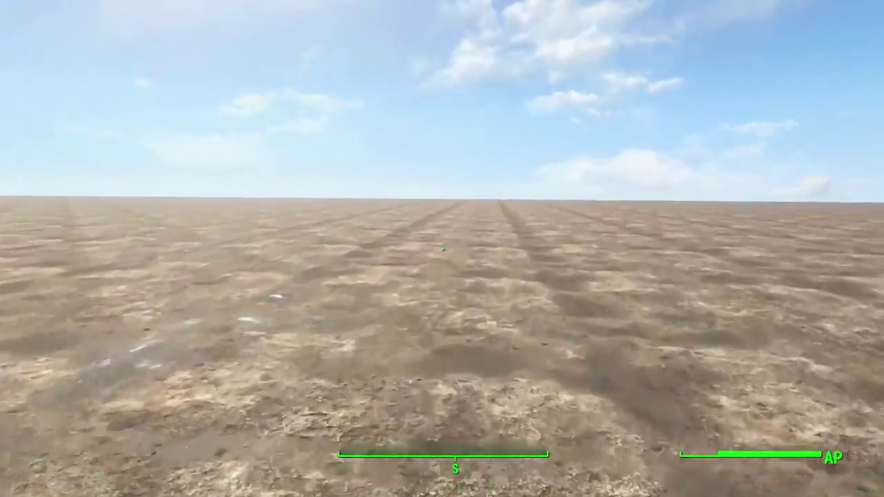
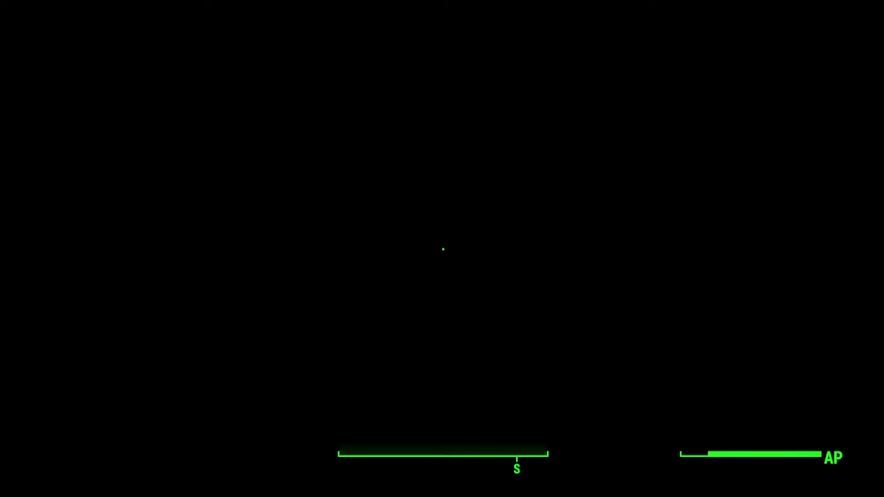
Step: Quit Fallout 4 with the qqq console command to return to the Creation Kit
key("grave")
type("qqq")
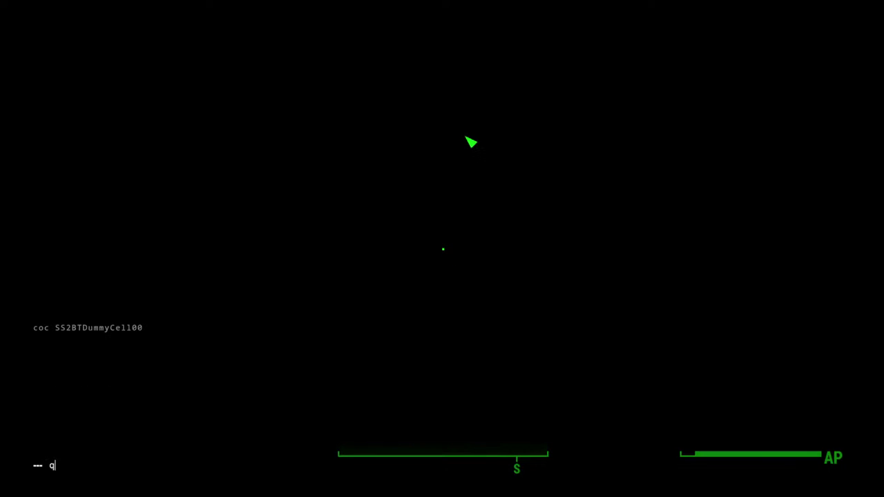
key("Return")
Step: Examine the dummy worldspace's landscape toward its outer edge in the render view
scroll(564, 180, "down", 2)
middle_click_drag(564, 180, 557, 157, "shift")
left_click(556, 166)
scroll(559, 276, "down", 8)
middle_click_drag(562, 346, 625, 330, "shift")
scroll(618, 311, "up", 5)
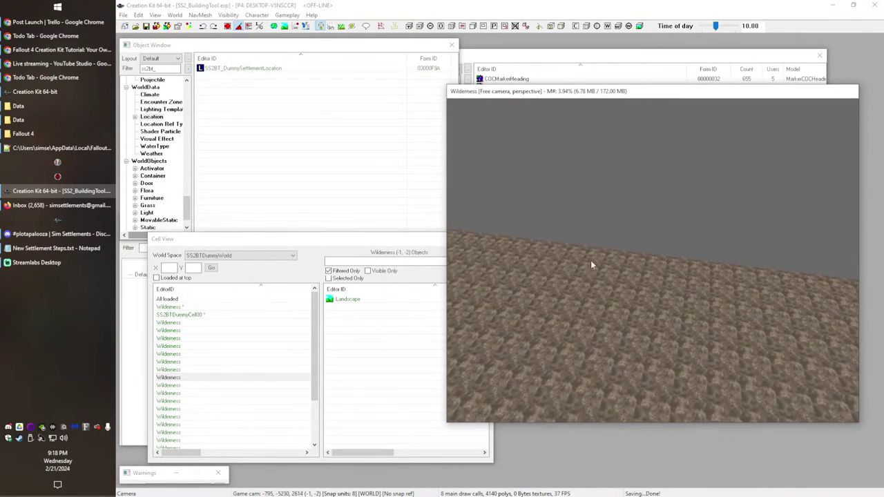
middle_click_drag(526, 242, 543, 337)
scroll(550, 317, "up", 2)
middle_click_drag(552, 305, 561, 241)
scroll(632, 309, "up", 2)
left_click_drag(464, 4, 431, 32)
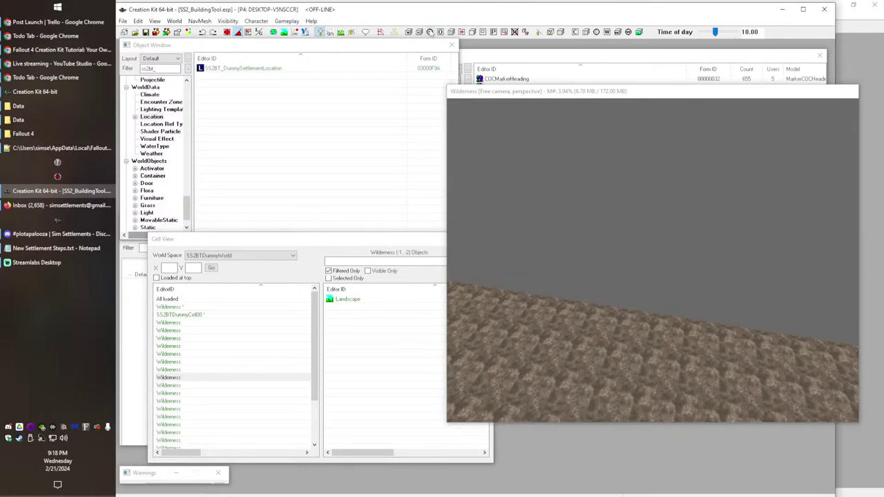
double_click(456, 5)
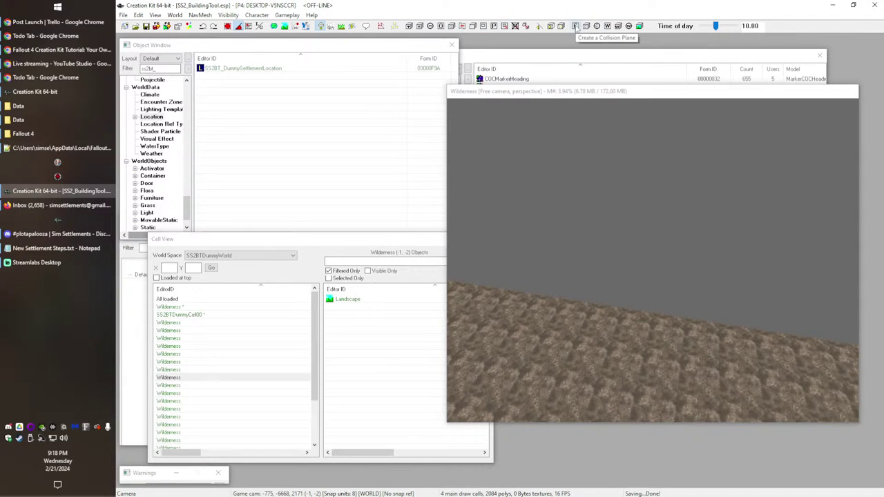
Step: Create a collision plane in the Wilderness cell at 0, 0 and bring it into view with its move gizmo
left_click(575, 26)
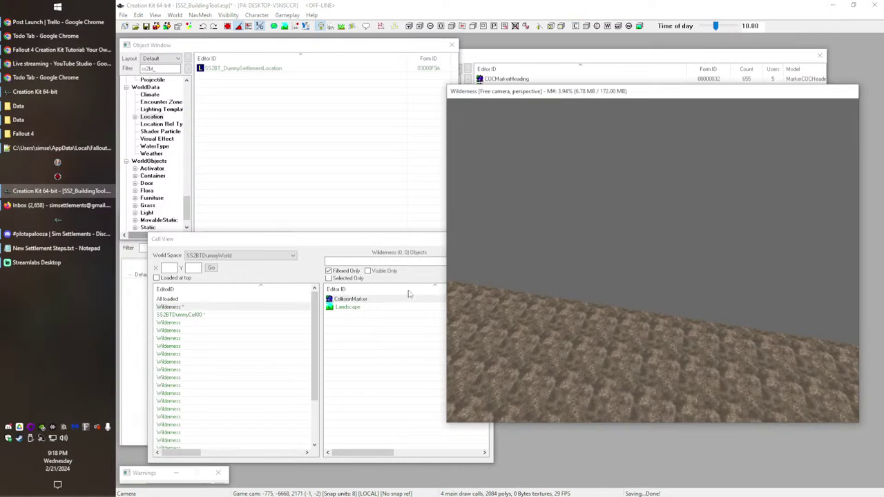
double_click(362, 299)
scroll(664, 262, "down", 5)
key("e")
mouse_move(670, 242)
middle_mouse_down("shift")
mouse_move(646, 243)
mouse_move(654, 250)
middle_mouse_up("shift")
left_click(663, 249)
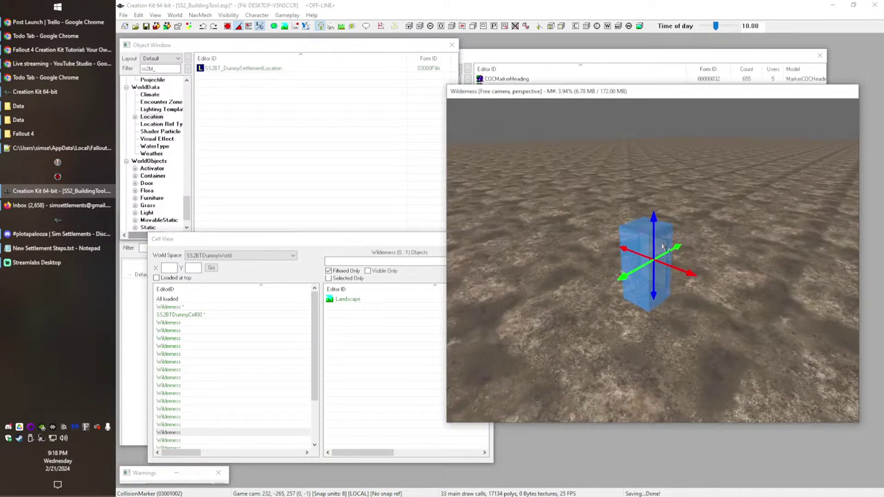
Step: Hide the blue COC marker box and move the collision plane away from the start point
key("1")
key("1")
left_click(661, 254)
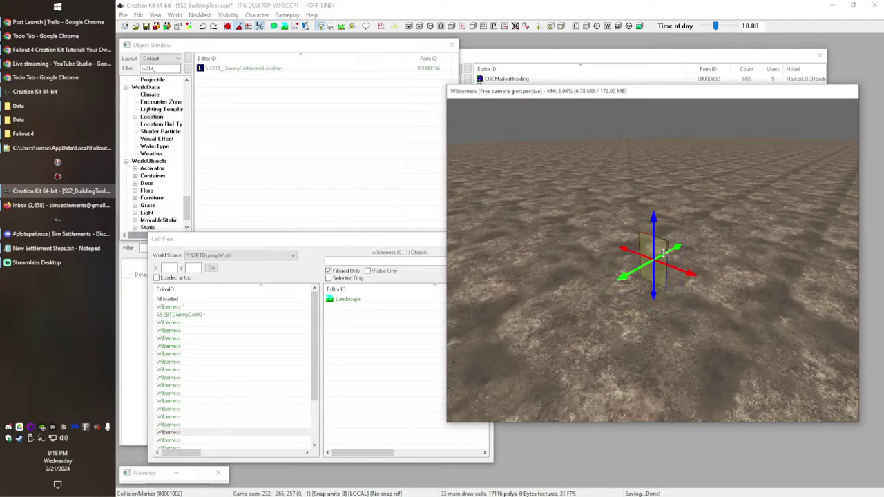
mouse_move(661, 254)
left_mouse_down()
mouse_move(588, 197)
mouse_move(768, 180)
left_mouse_up()
mouse_move(767, 188)
middle_mouse_down()
mouse_move(712, 259)
mouse_move(624, 313)
mouse_move(635, 285)
middle_mouse_up()
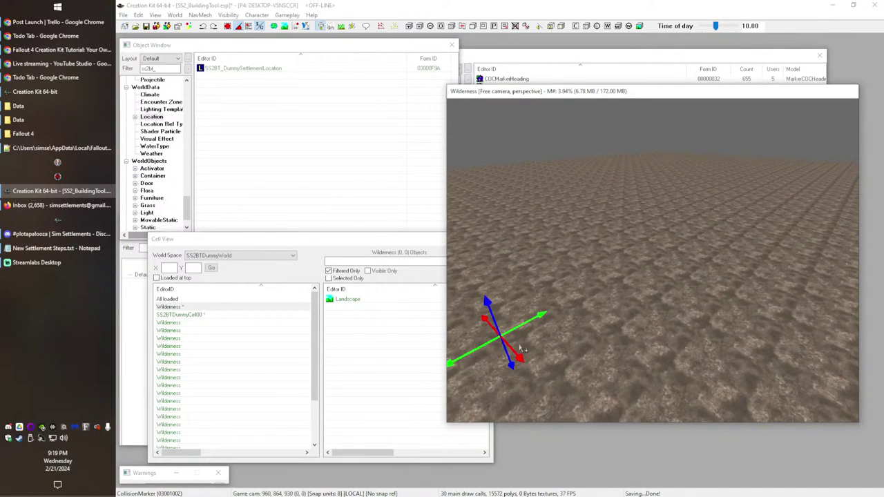
middle_click_drag(520, 349, 656, 332, "shift")
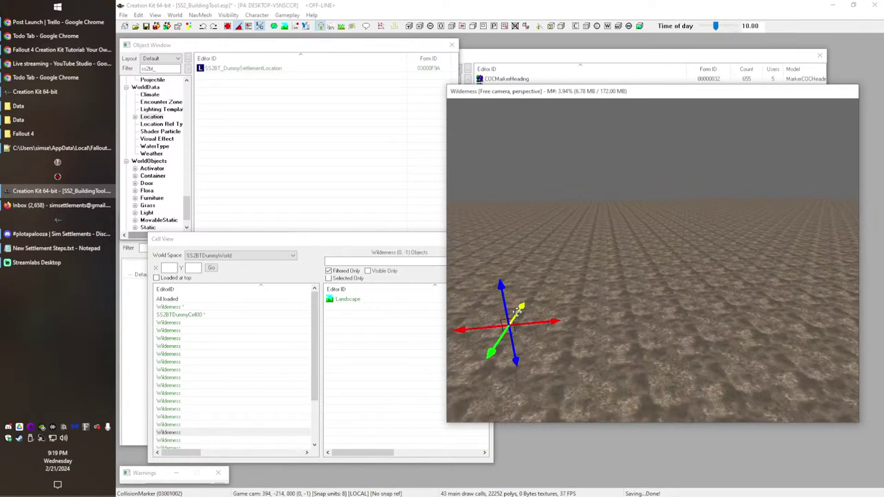
Step: Enlarge the collision plane upward and sideways into a tall, wide wall
left_click_drag(504, 302, 477, 148)
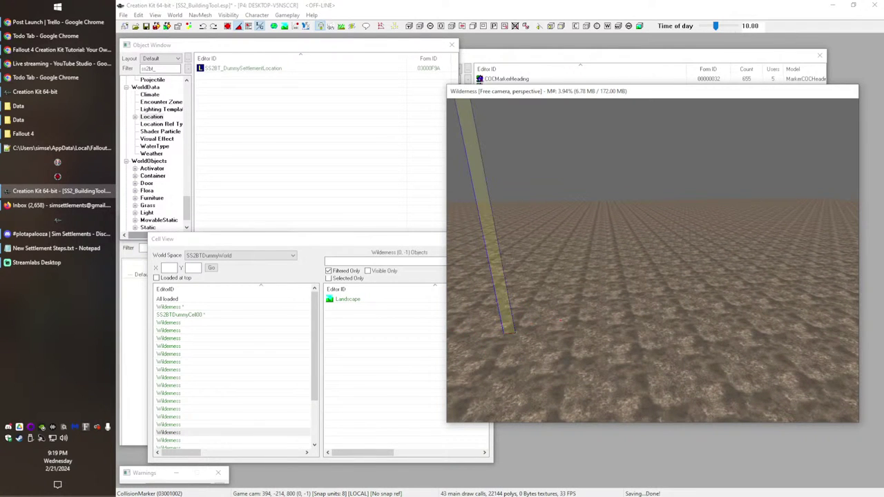
left_click(511, 175)
left_click(480, 181)
left_click_drag(510, 174, 647, 186)
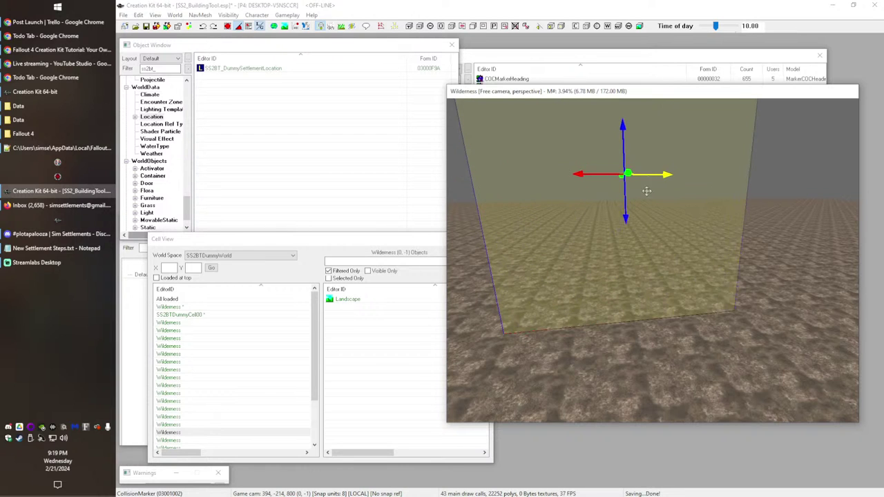
middle_click_drag(647, 186, 654, 227)
scroll(590, 261, "down", 5)
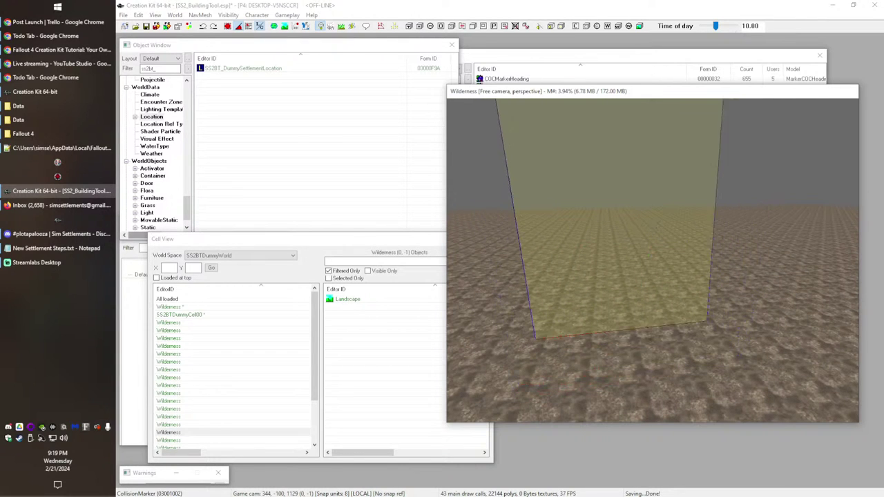
left_click(629, 57)
left_click(634, 364)
Step: Move the enlarged collision plane across the landscape toward the worldspace's far boundary
middle_click_drag(654, 219, 625, 286, "shift")
middle_click_drag(665, 121, 581, 362)
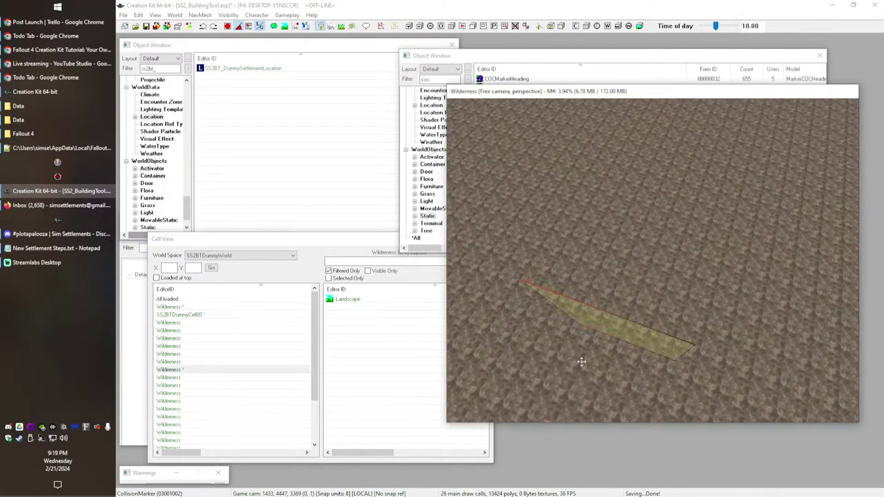
left_click_drag(596, 311, 704, 164)
middle_click_drag(704, 164, 655, 316)
mouse_move(600, 362)
middle_mouse_down("shift")
mouse_move(608, 324)
mouse_move(604, 350)
middle_mouse_up("shift")
left_click_drag(601, 366, 636, 51)
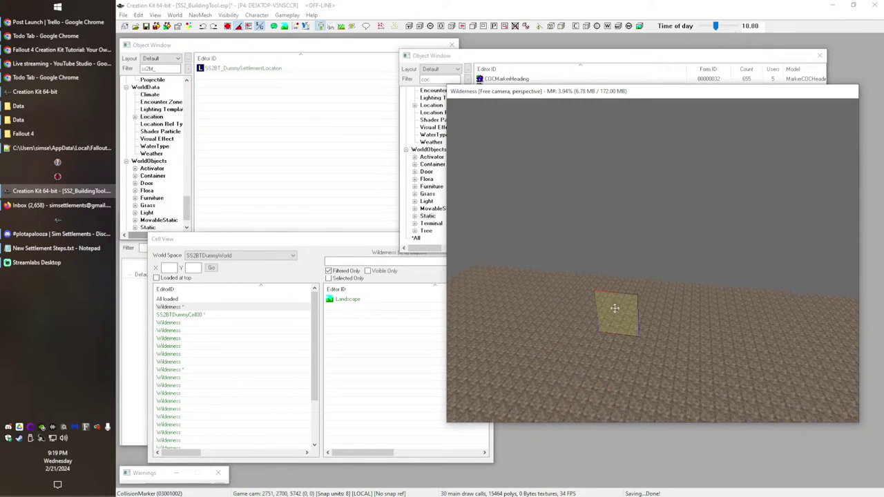
left_click_drag(613, 319, 638, 229)
left_click_drag(615, 288, 636, 201)
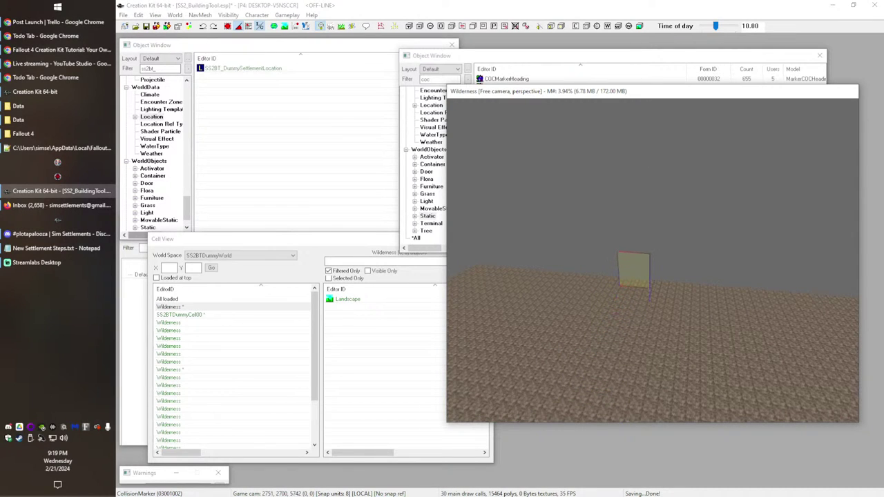
Step: Place the collision plane along the landscape's outer edge and inspect the boundary around it
scroll(620, 298, "up", 5)
middle_click_drag(611, 308, 642, 301, "shift")
left_click_drag(640, 279, 668, 239)
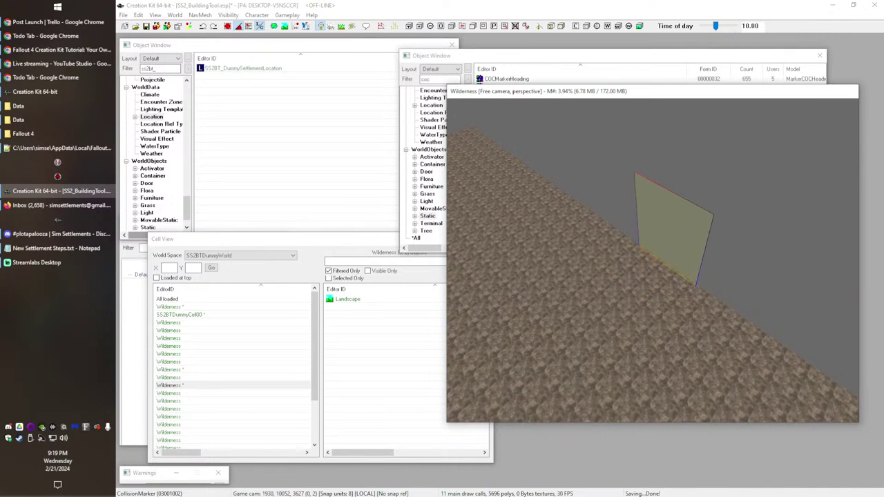
middle_click_drag(648, 267, 677, 308, "shift")
left_click_drag(640, 295, 633, 298)
key("Delete")
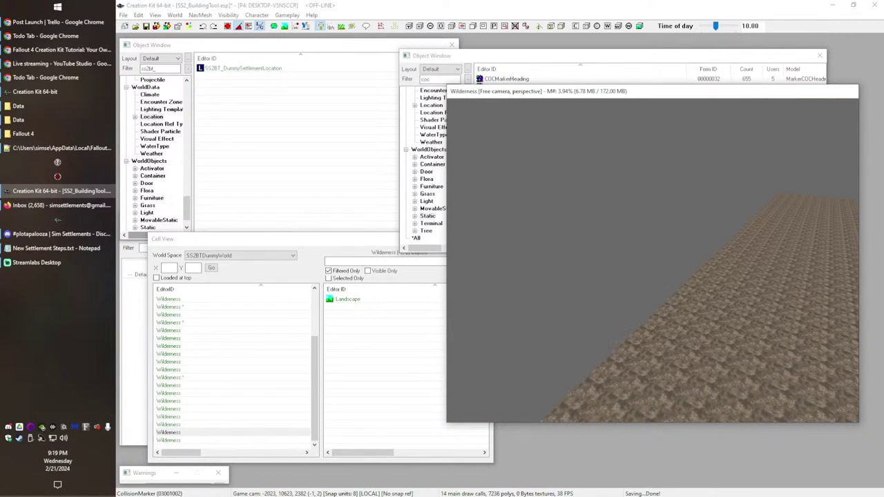
Step: Reposition the collision plane on the landscape and check its position in the reference settings without changing anything
scroll(684, 314, "down", 2)
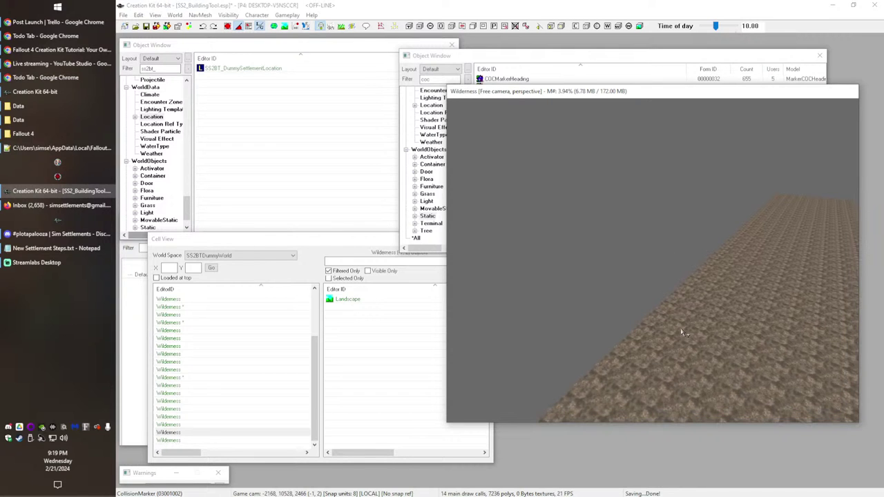
key("shift+f")
middle_click_drag(637, 263, 530, 330, "shift")
middle_click_drag(600, 322, 566, 382)
left_click_drag(575, 347, 698, 230)
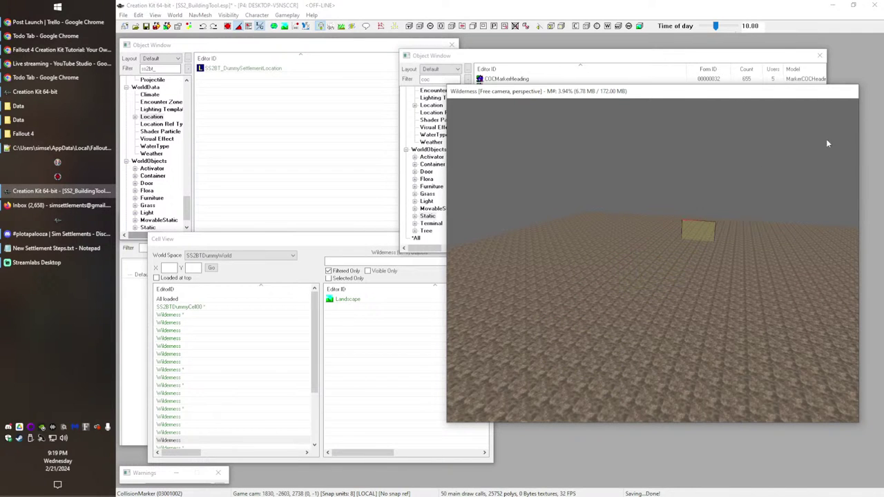
middle_click_drag(827, 134, 725, 424)
double_click(670, 313)
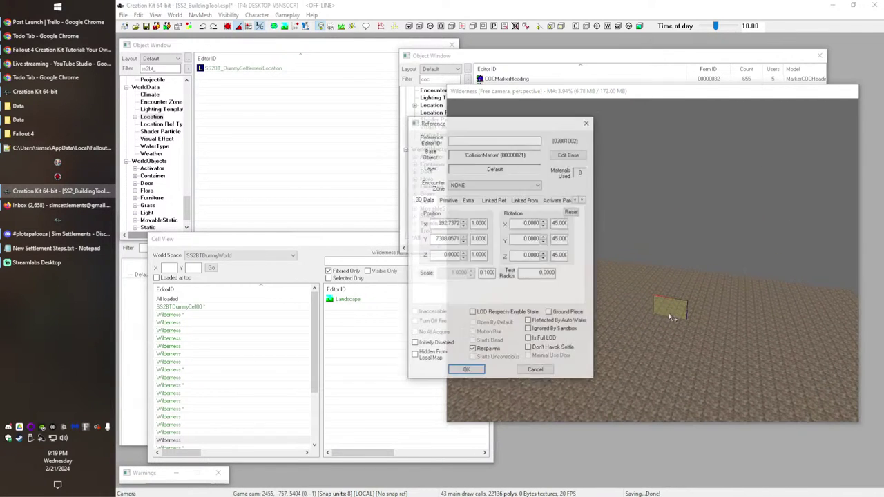
left_click(539, 374)
Step: Slide the collision plane back up against the outer edge of the landscape
scroll(635, 371, "up", 6)
middle_click_drag(636, 371, 594, 433)
left_click_drag(603, 330, 644, 242)
key("shift+f")
middle_click_drag(639, 279, 659, 253, "shift")
Step: Stretch the collision plane at the world edge much higher above the ground
key("e")
left_click_drag(648, 245, 648, 189)
middle_click_drag(606, 182, 686, 232)
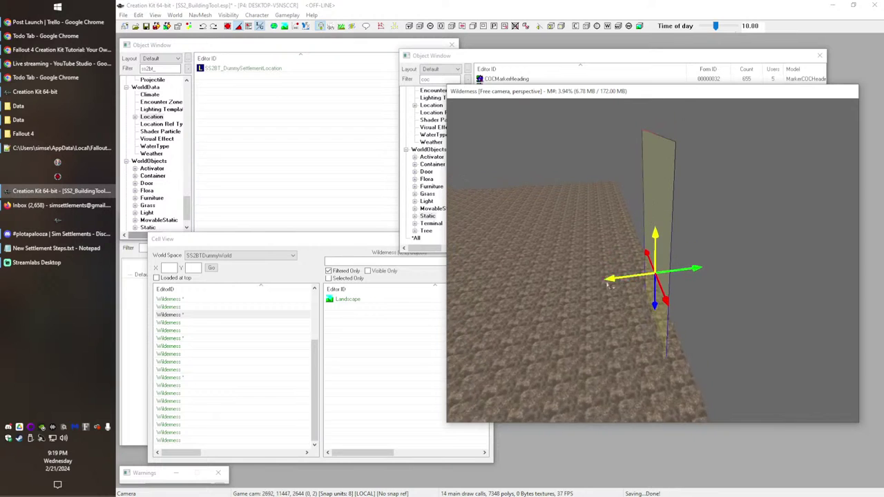
left_click_drag(673, 226, 673, 27)
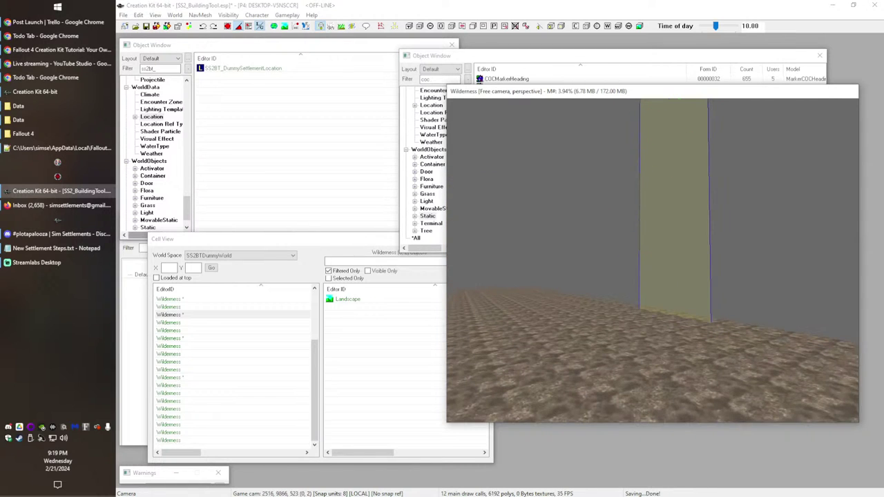
Step: Widen the collision plane along the landscape's edge so it forms a long boundary wall
middle_click_drag(673, 220, 683, 397)
middle_click_drag(714, 153, 653, 386)
left_click_drag(672, 254, 823, 319)
middle_click_drag(513, 211, 597, 222, "shift")
left_click_drag(737, 197, 757, 190)
key("2")
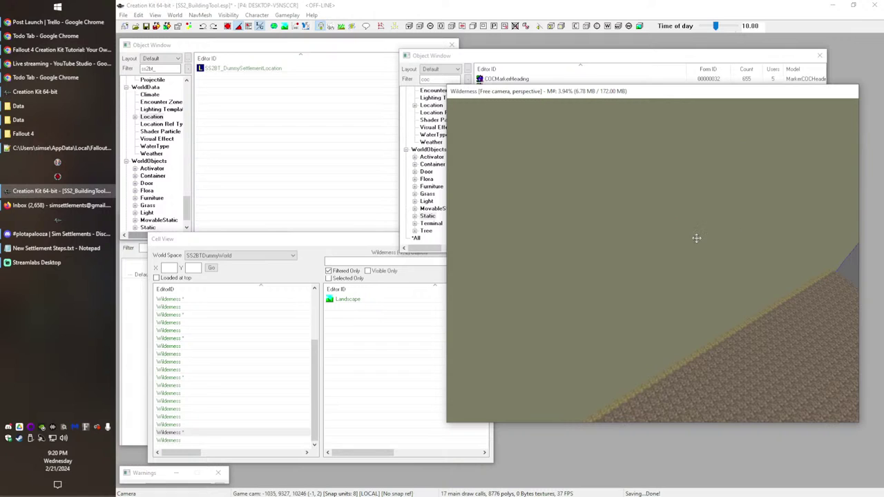
left_click(696, 239)
scroll(706, 264, "down", 1)
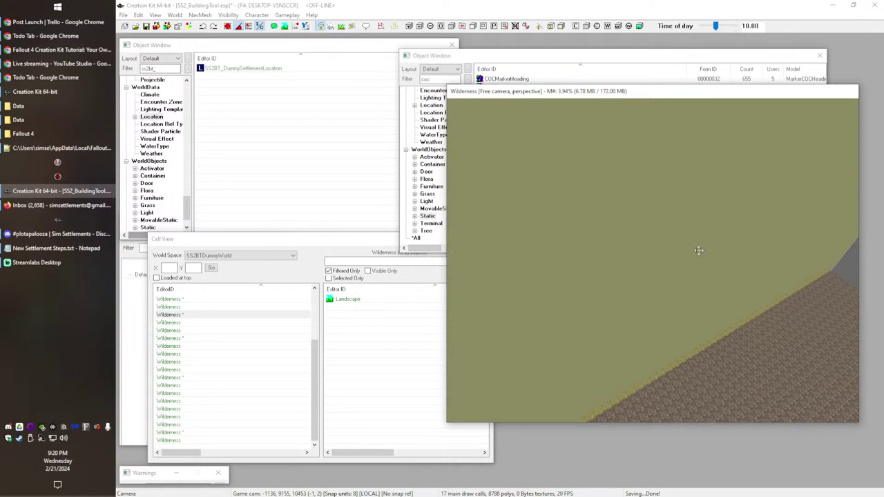
Step: Move a second collision wall out to the landscape's adjacent edge so it meets the first wall at the corner
scroll(694, 239, "up", 1)
mouse_move(710, 286)
middle_mouse_down("shift")
mouse_move(747, 288)
mouse_move(609, 269)
middle_mouse_up("shift")
middle_click_drag(732, 327, 486, 248)
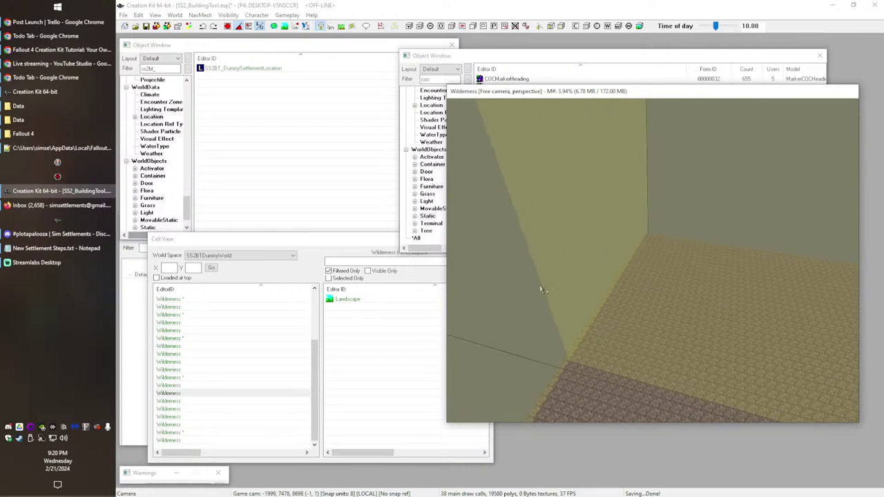
left_click_drag(487, 247, 641, 192)
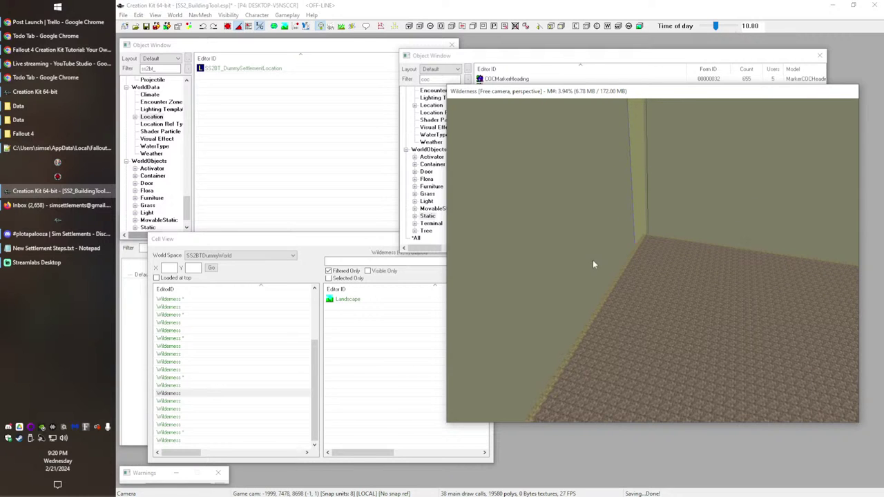
Step: Fine-tune the second collision wall's position so it lines up with the full length of its landscape edge
middle_click_drag(614, 328, 535, 318)
middle_click_drag(657, 324, 426, 255)
mouse_move(635, 181)
left_mouse_down()
mouse_move(651, 183)
mouse_move(639, 182)
left_mouse_up()
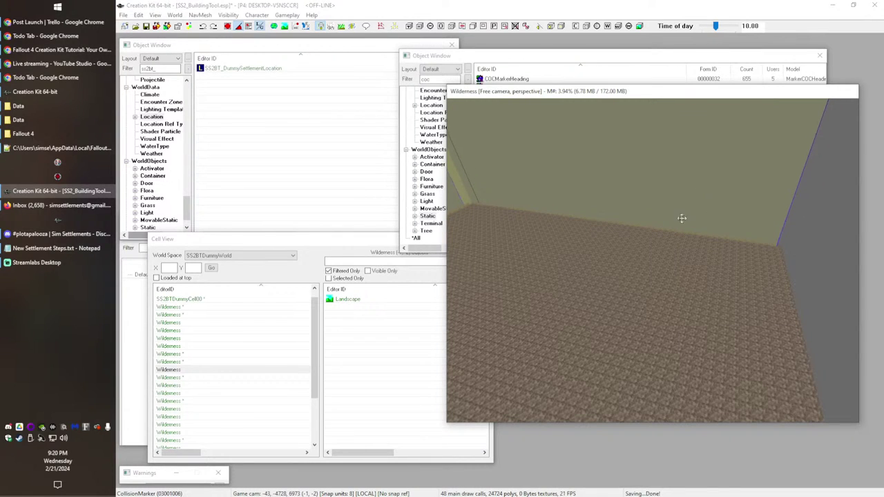
middle_click_drag(802, 294, 722, 249, "shift")
left_click_drag(674, 200, 696, 205)
Step: Select both collision walls, duplicate them, and move the copies toward the uncovered sides of the landscape
middle_click_drag(580, 247, 810, 381)
left_click(625, 269)
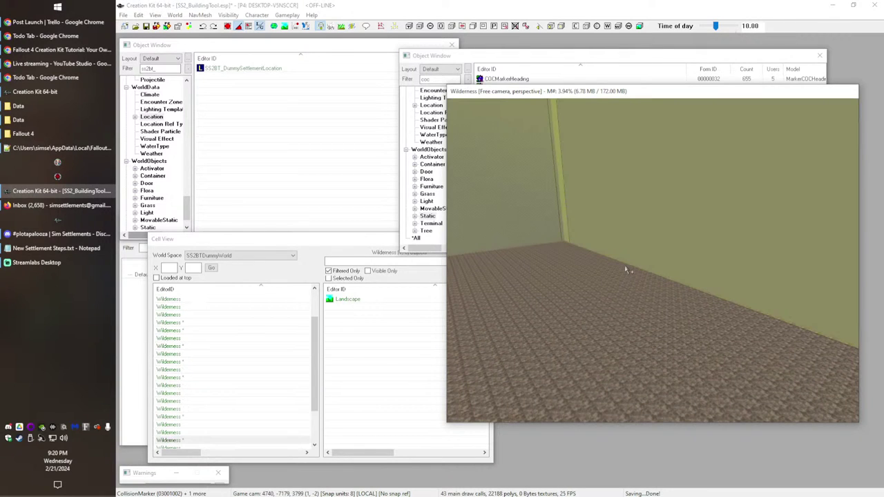
scroll(636, 285, "down", 10)
middle_click_drag(615, 296, 649, 289, "shift")
right_click_drag(635, 256, 663, 255)
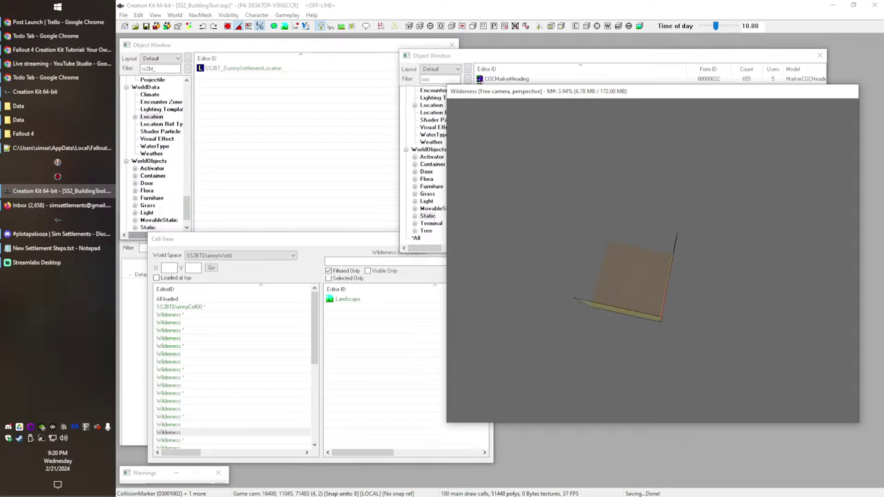
key("x")
key("c")
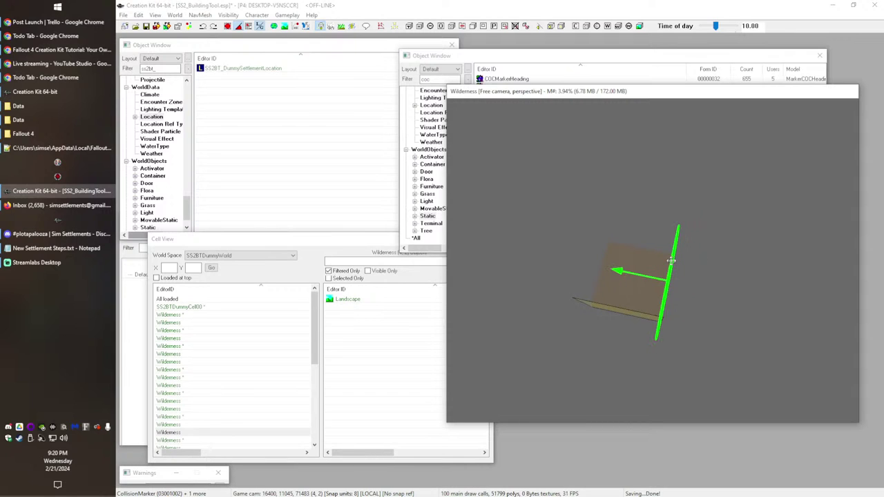
left_click_drag(671, 269, 653, 266)
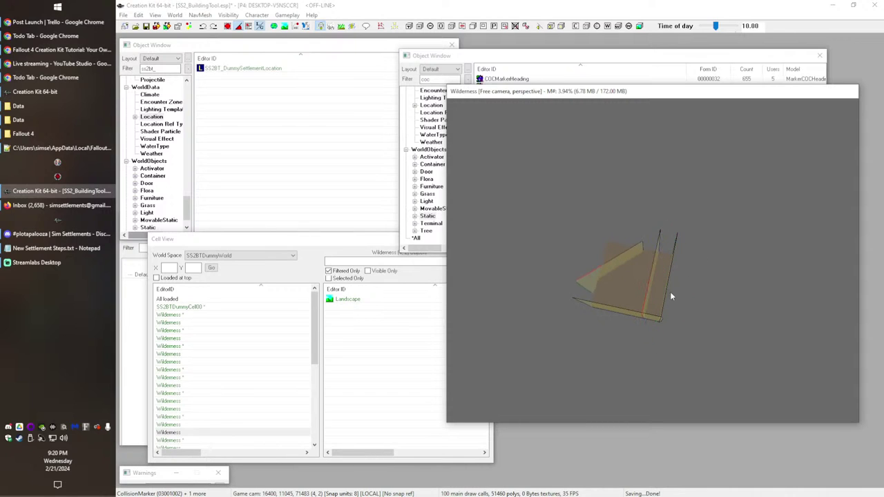
Step: Rotate and move the two copied collision walls onto the landscape's two remaining open edges to close the square
scroll(669, 319, "up", 1)
middle_click_drag(665, 311, 687, 296)
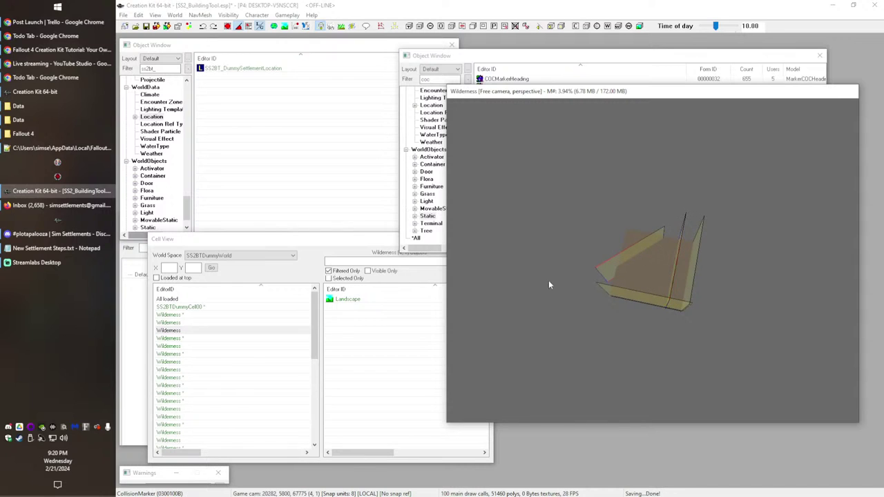
right_click_drag(630, 255, 659, 255)
left_click_drag(631, 251, 620, 257)
scroll(620, 249, "up", 3)
mouse_move(619, 249)
middle_mouse_down("shift")
mouse_move(585, 253)
mouse_move(607, 294)
mouse_move(615, 251)
middle_mouse_up("shift")
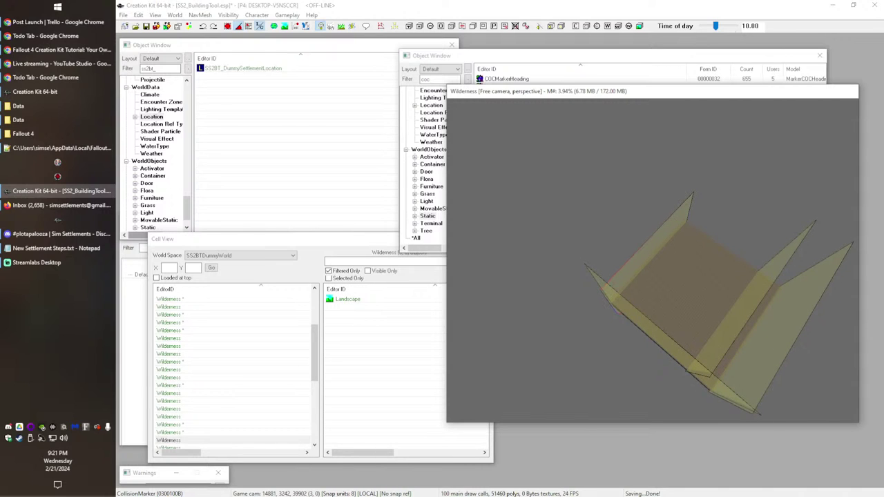
right_click_drag(758, 285, 763, 283)
left_click_drag(752, 294, 774, 214)
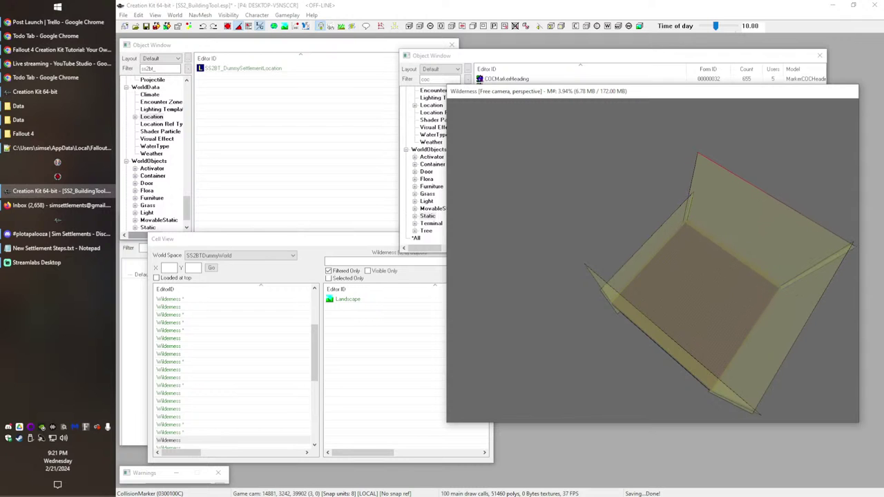
Step: Adjust the copied collision wall vertically so its top lines up with the neighbouring walls, and inspect the finished enclosure
middle_click_drag(752, 186, 601, 239, "shift")
left_click(598, 237)
key("z")
left_click_drag(599, 237, 594, 210)
middle_click_drag(603, 329, 664, 321, "shift")
key("z")
left_click_drag(599, 224, 599, 227)
middle_click_drag(647, 273, 670, 345, "shift")
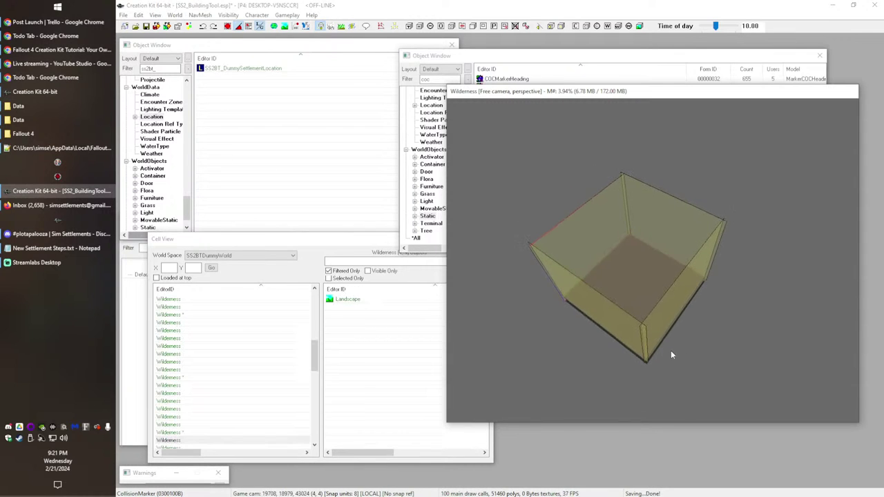
middle_click_drag(649, 218, 658, 241, "shift")
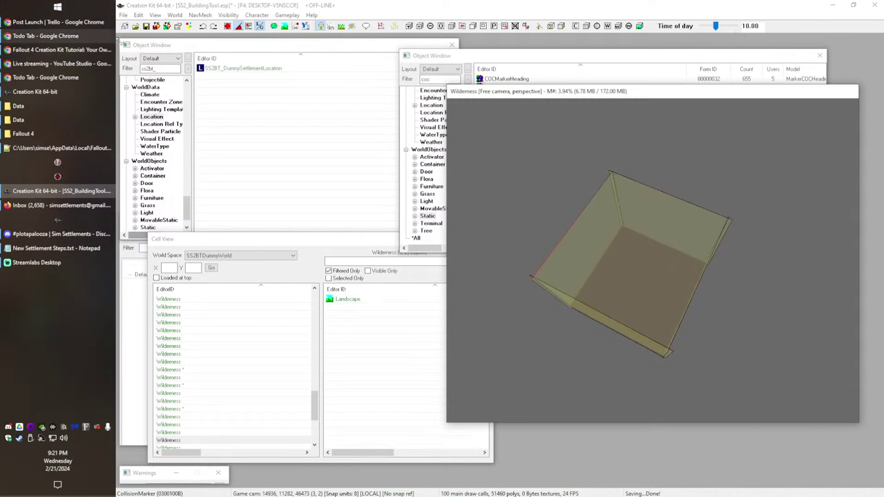
left_click_drag(515, 92, 468, 128)
middle_click_drag(576, 321, 687, 193)
middle_click_drag(613, 305, 609, 178)
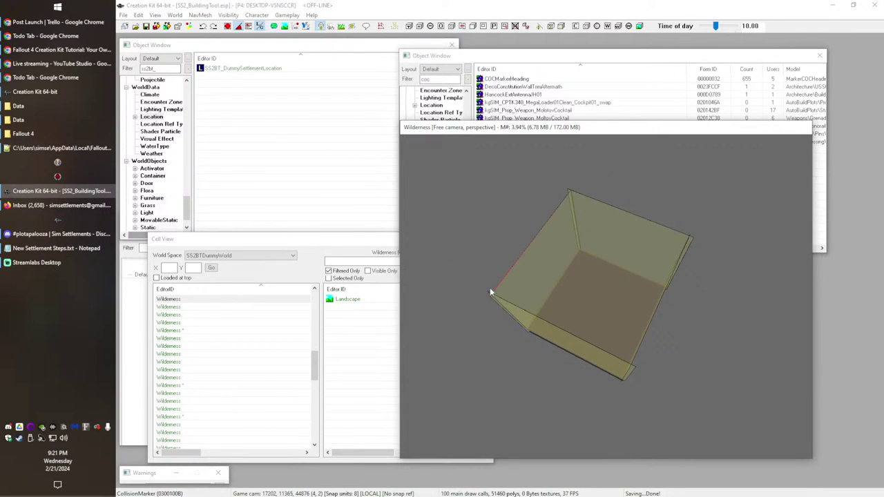
Step: Create a new encounter zone with the ID ss2bt_DummyEZ
left_click(236, 161)
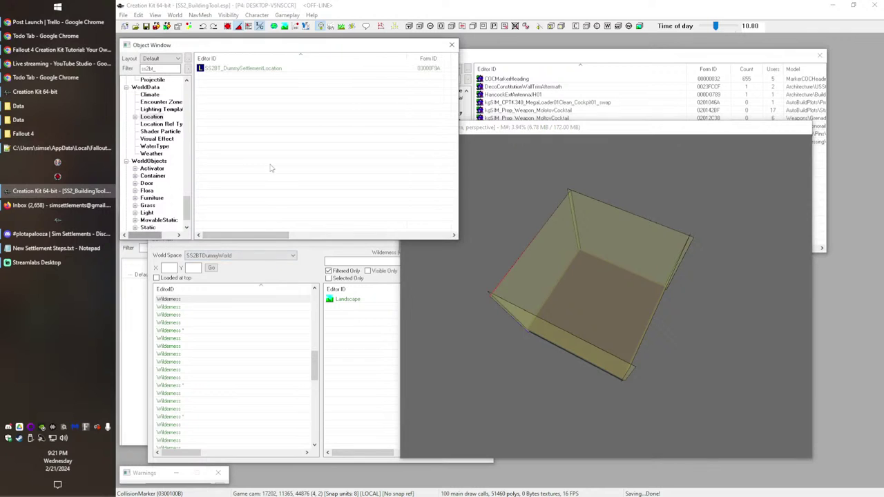
left_click(228, 68)
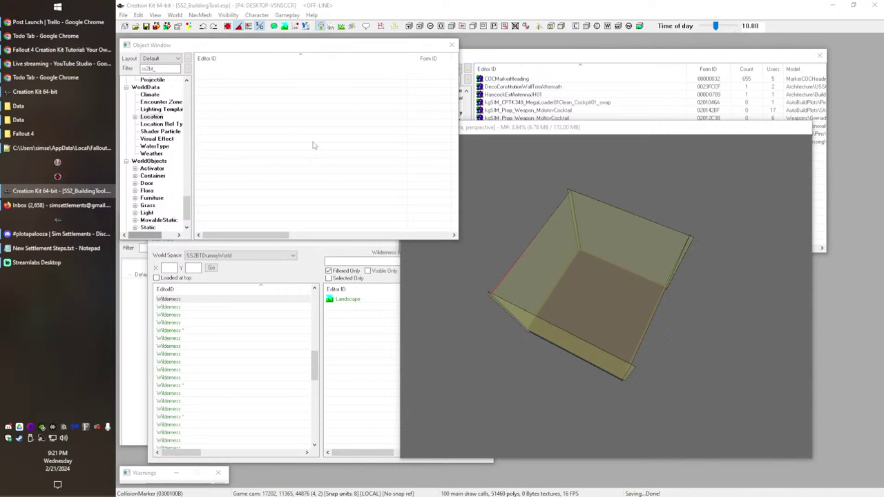
left_click(699, 108)
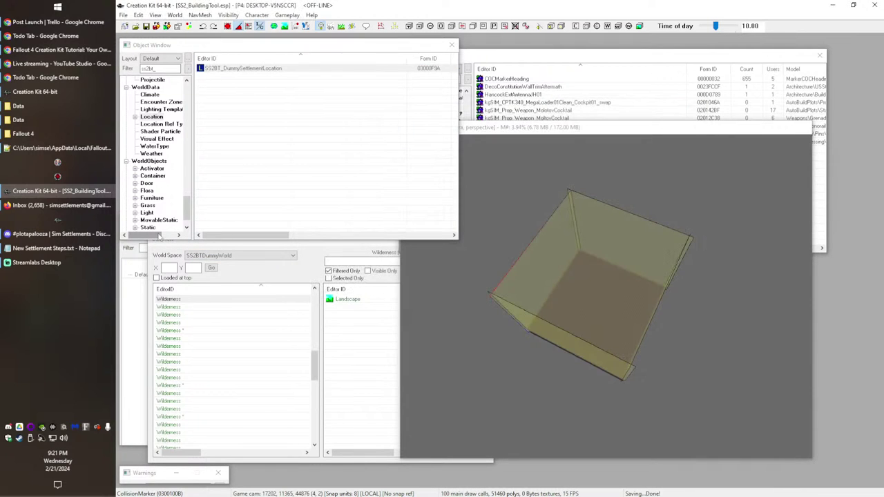
scroll(158, 148, "up", 1)
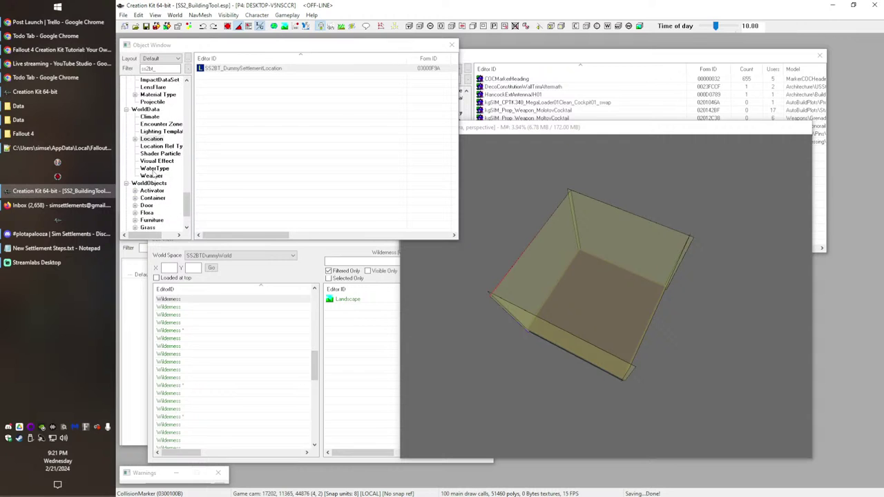
scroll(166, 177, "up", 4)
scroll(165, 181, "down", 4)
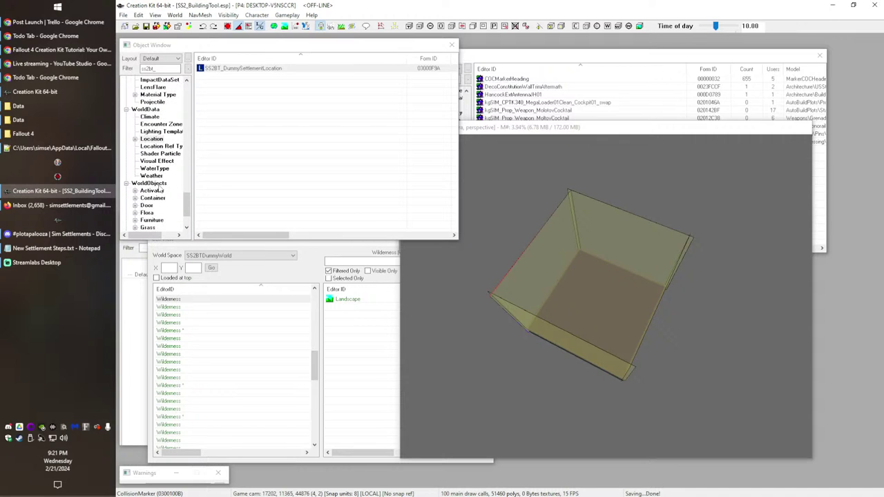
left_click(155, 125)
right_click(214, 104)
left_click(223, 111)
left_click(160, 68)
double_click(160, 67)
key("ctrl+c")
left_click(486, 176)
key("ctrl+v")
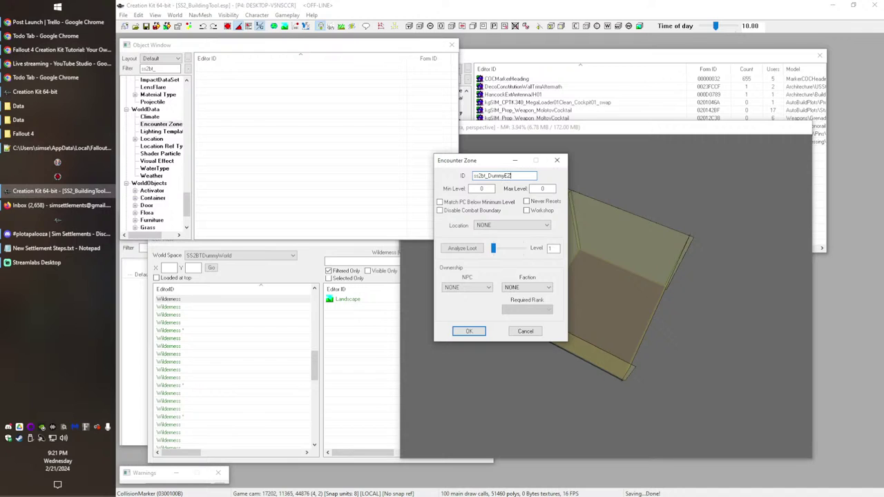
Step: Enable Workshop and Never Resets for the encounter zone and assign it the SS2BT_DummySettlementLocation location
left_click(534, 209)
left_click(543, 201)
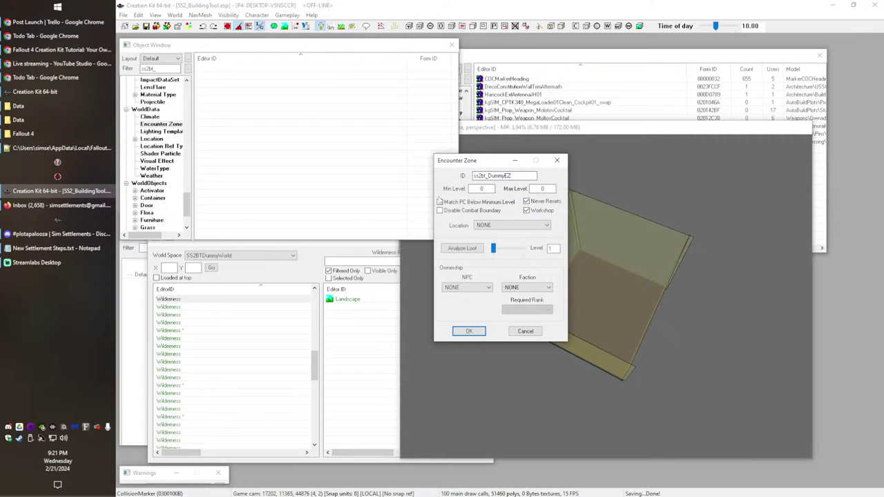
left_click(500, 226)
type("ss2")
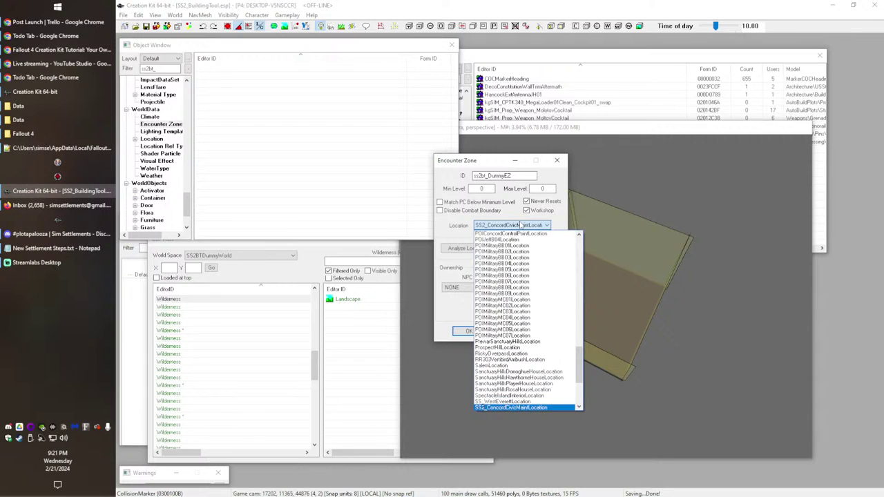
type("b")
left_click(521, 225)
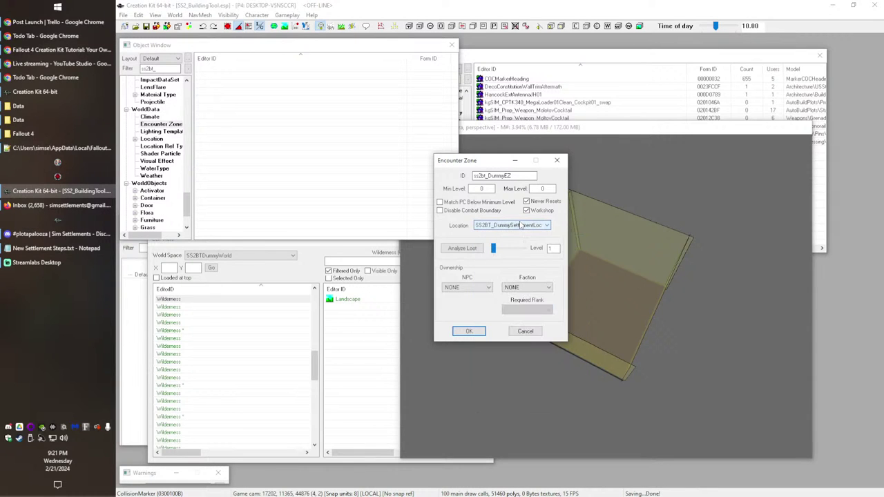
left_click(481, 331)
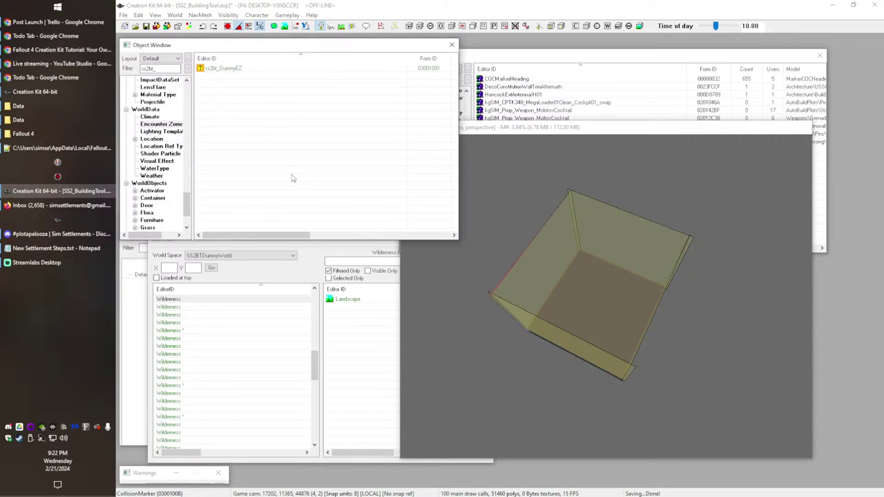
Step: Consult the settlement steps notes and check the coordinates and location of SS2BTDummyCell00 in the cell list
middle_click_drag(616, 300, 618, 226)
scroll(617, 226, "up", 1)
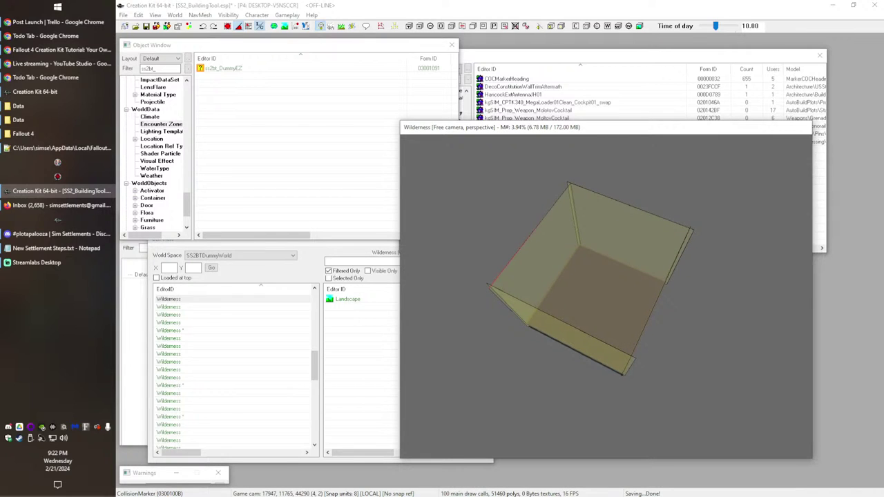
key("alt+Tab")
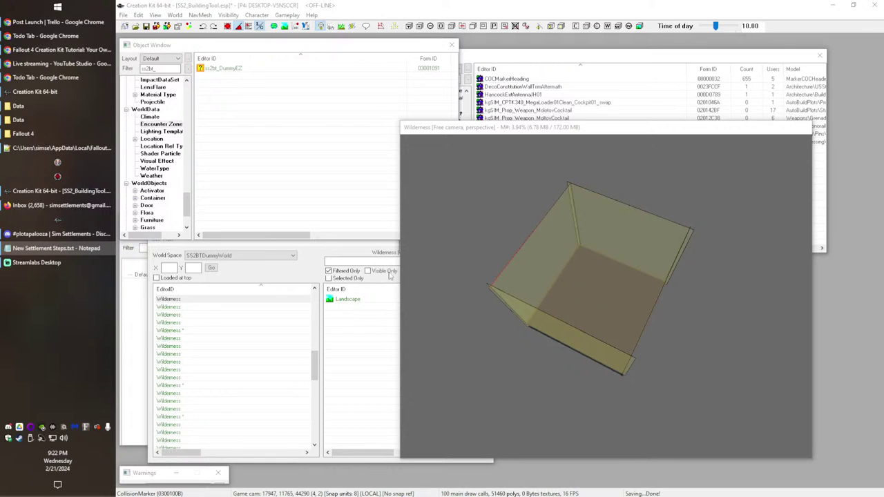
scroll(297, 369, "up", 5)
left_click_drag(196, 454, 122, 442)
left_click(258, 313)
left_click(256, 308)
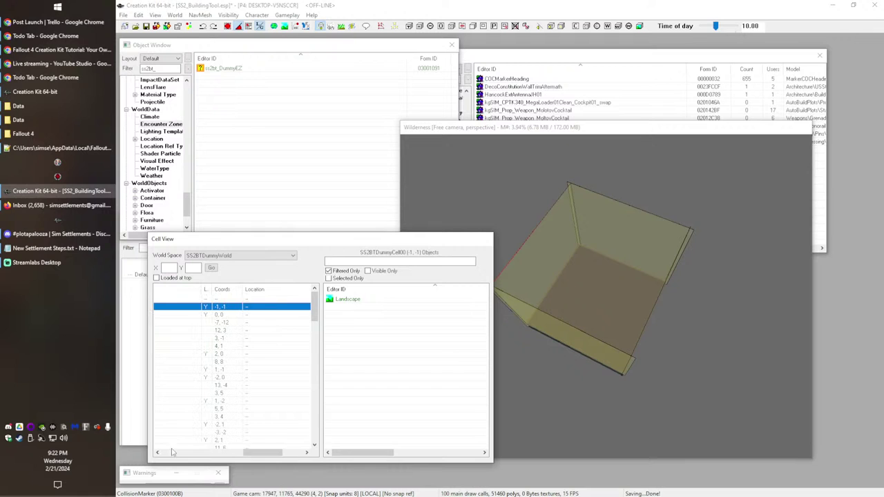
left_click(179, 456)
left_click(180, 456)
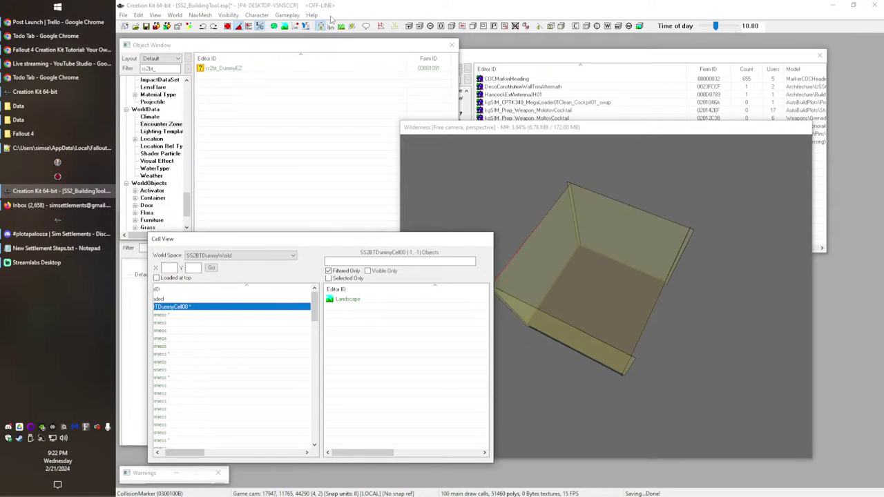
Step: Set the SS2BTDummyWorld worldspace's location to SS2BT_DummySettlementLocation
left_click(201, 16)
left_click(194, 26)
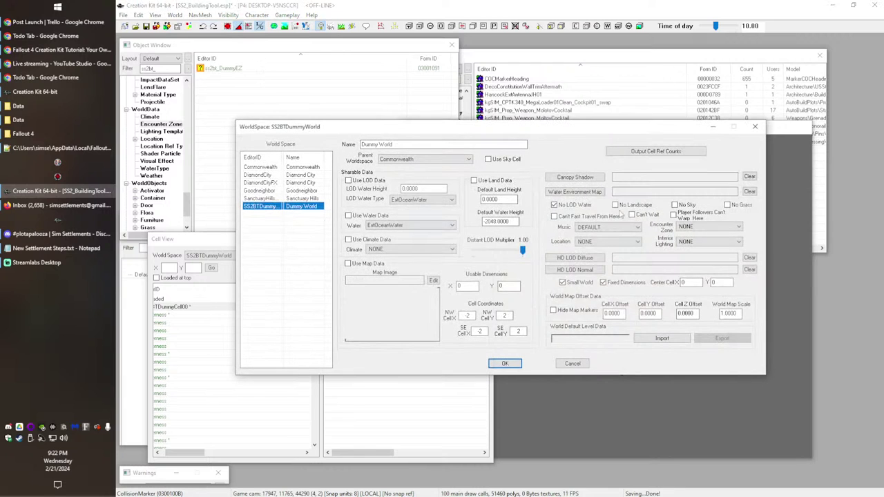
left_click(587, 242)
type("ss2bt")
left_click(608, 244)
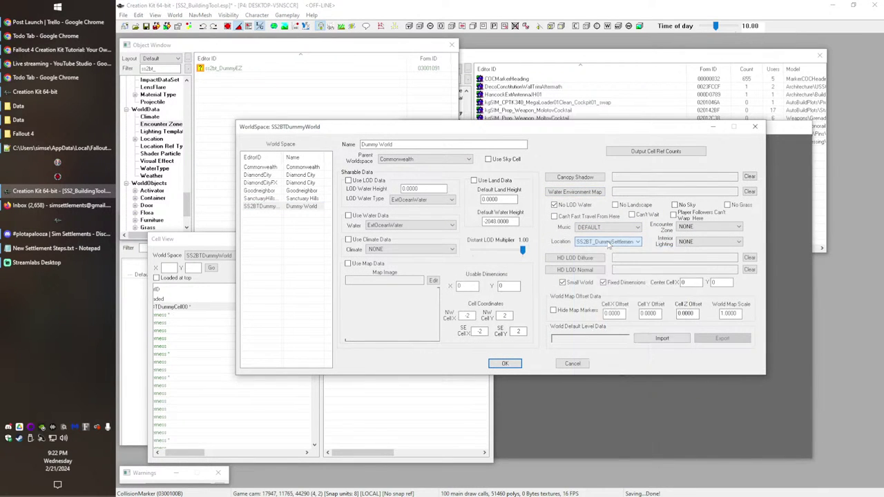
left_click(501, 365)
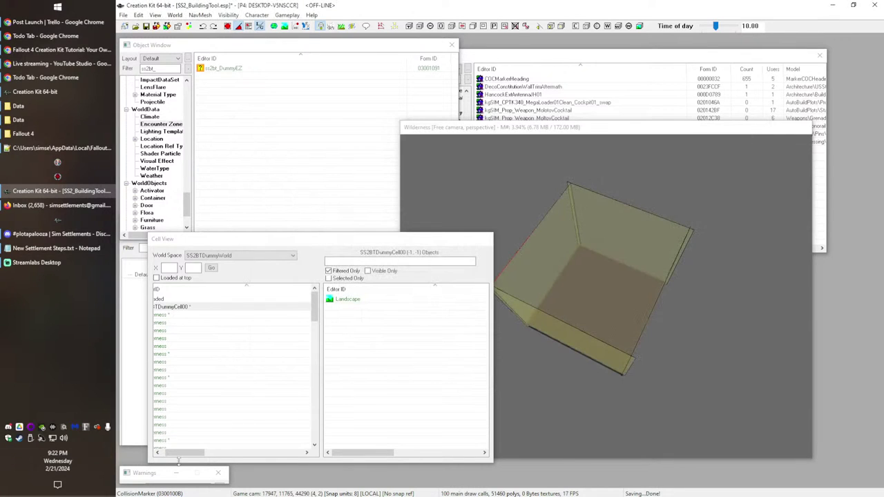
Step: Save the plugin and consult the settlement steps notes again
left_click_drag(183, 455, 152, 450)
left_click(146, 27)
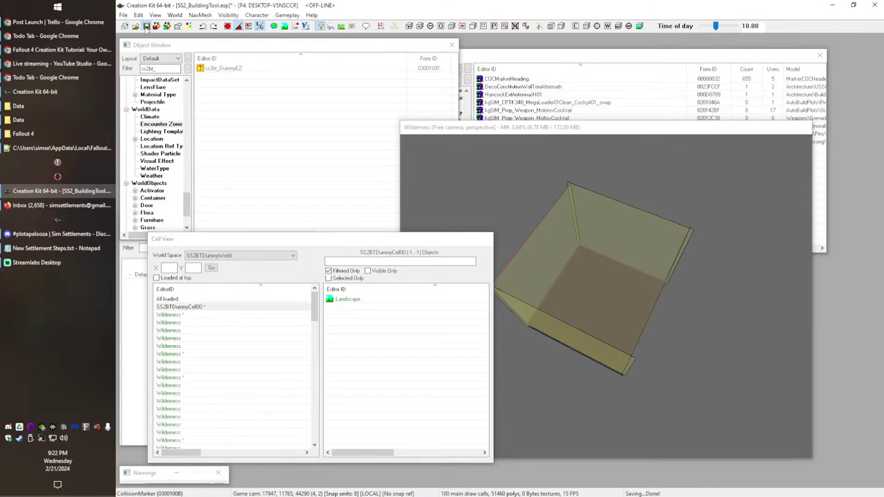
middle_click_drag(580, 296, 623, 352)
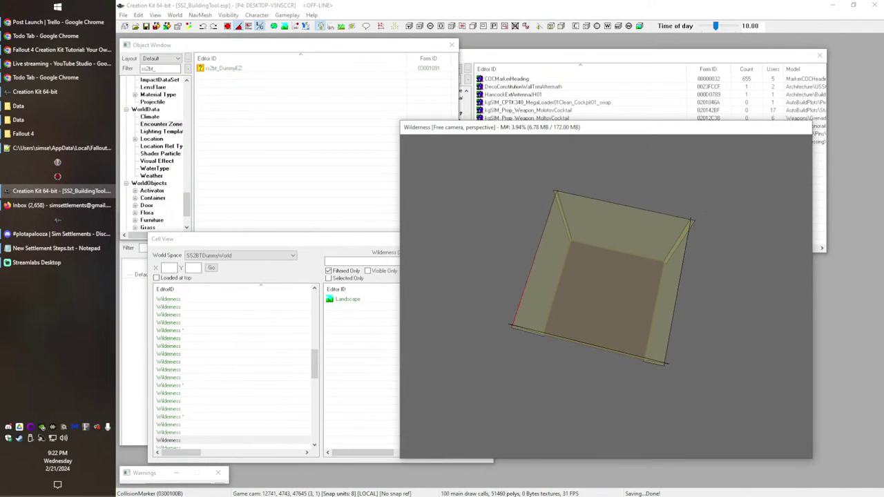
key("alt+Tab")
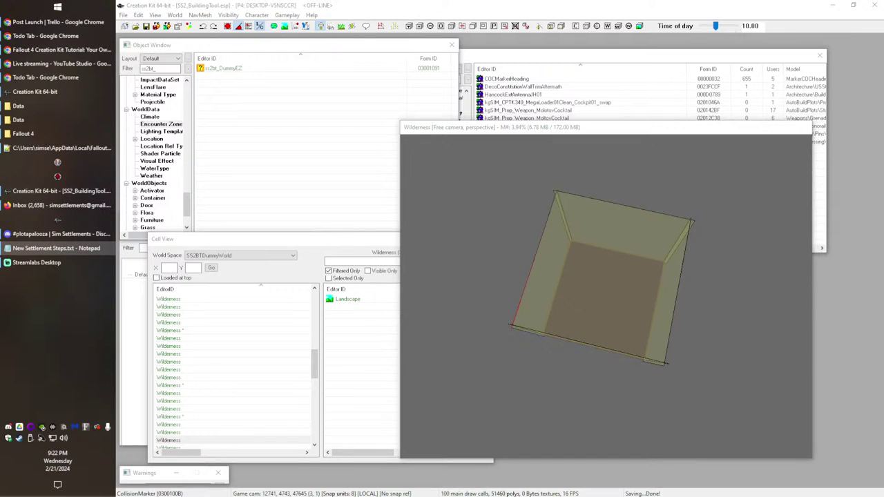
middle_click_drag(580, 277, 562, 215)
Step: Create a new quest with the ID SS2BT_WorkshopRegistration and a priority of 42
left_click(158, 170)
scroll(152, 186, "up", 15)
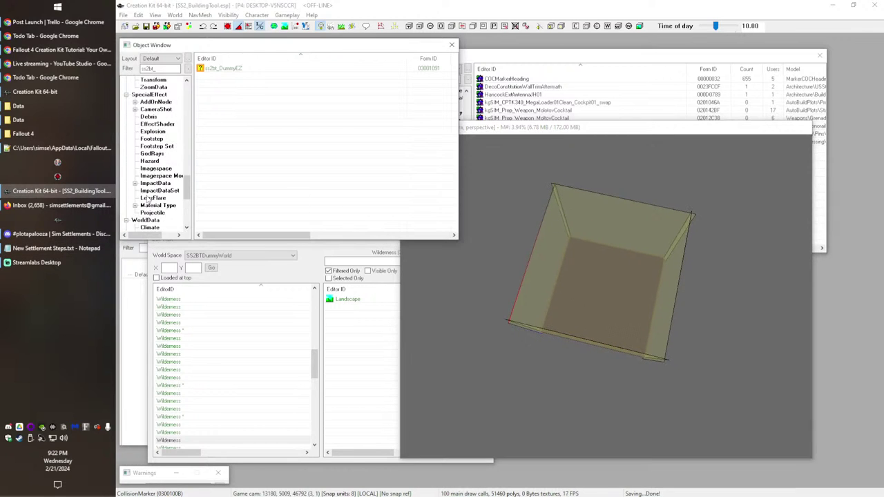
left_click(147, 163)
right_click(240, 92)
left_click(257, 100)
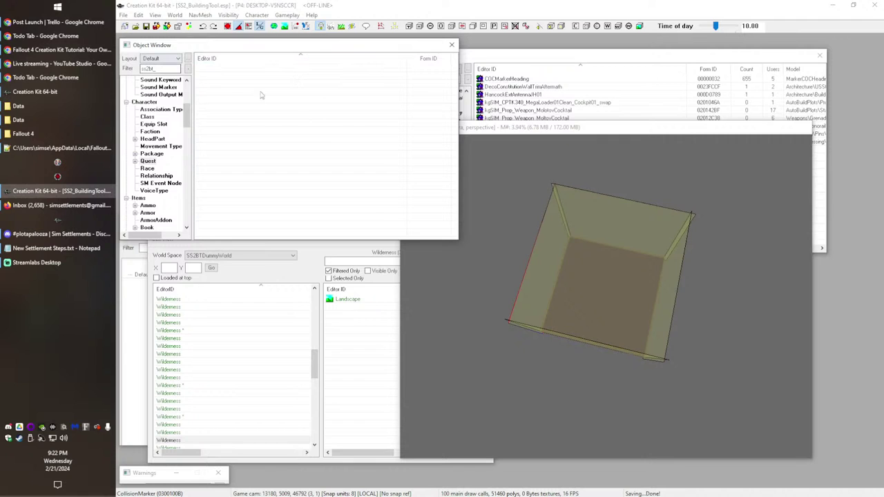
right_click(221, 77)
left_click(253, 84)
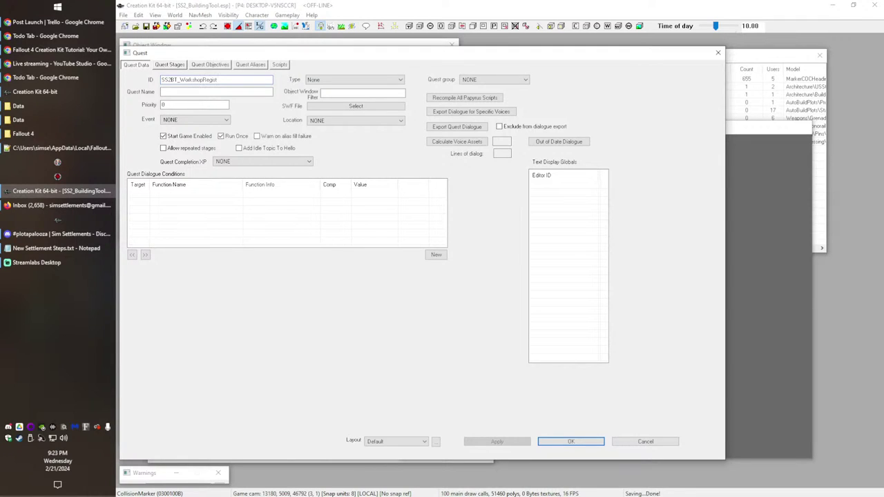
left_click(186, 105)
left_click(571, 441)
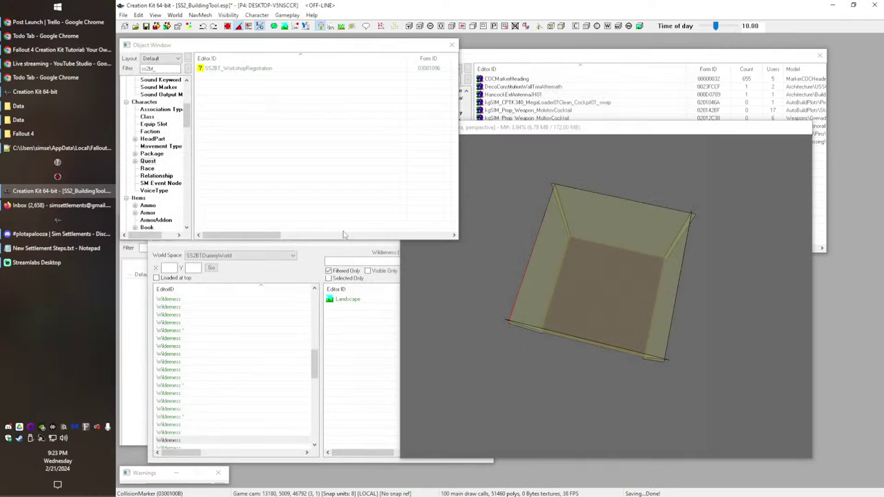
Step: Add stages 10 and 20 to the SS2BT_WorkshopRegistration quest
double_click(225, 69)
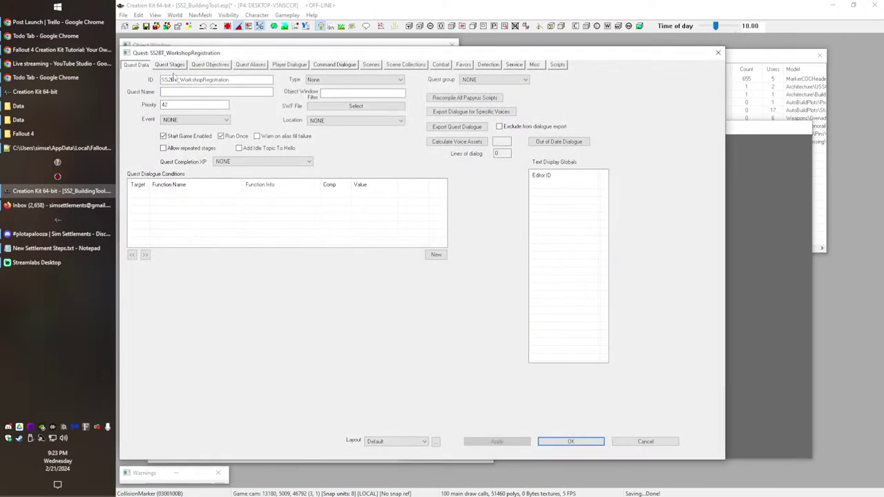
left_click(172, 66)
right_click(151, 93)
left_click(168, 102)
type("10")
key("Return")
right_click(156, 92)
right_click(146, 109)
left_click(154, 116)
type("20")
key("Return")
left_click(181, 93)
Step: Add a reference collection alias named workshops to the quest, filled by Find Matching Reference
left_click(251, 65)
right_click(205, 124)
left_click(253, 145)
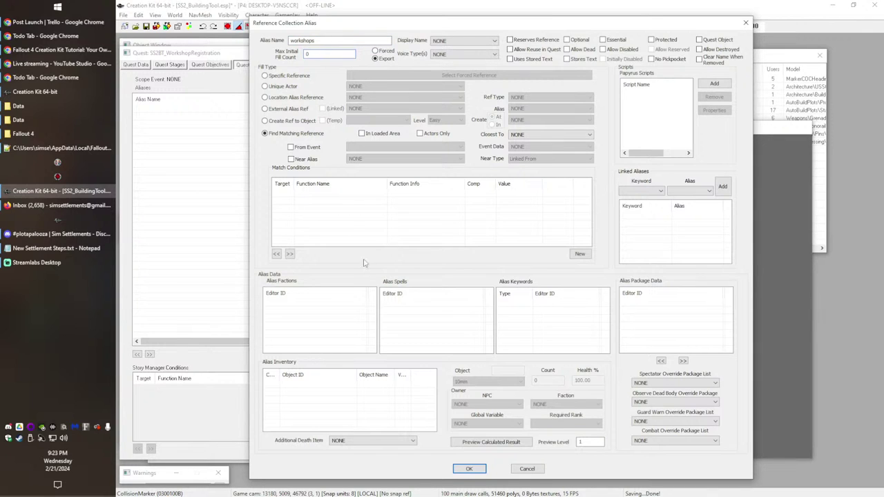
Step: Start a new match condition for the workshops alias with the function LocationHasKeyword
right_click(352, 215)
left_click(374, 221)
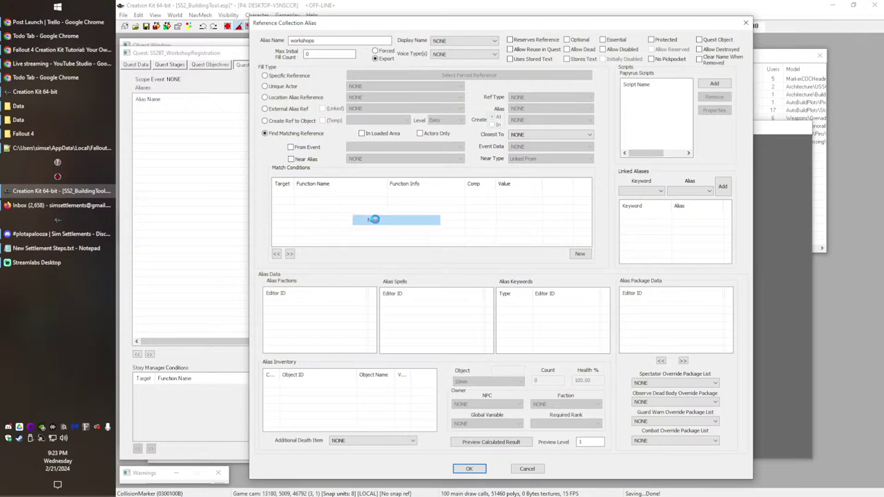
left_click(340, 257)
key("l")
scroll(341, 258, "down", 10)
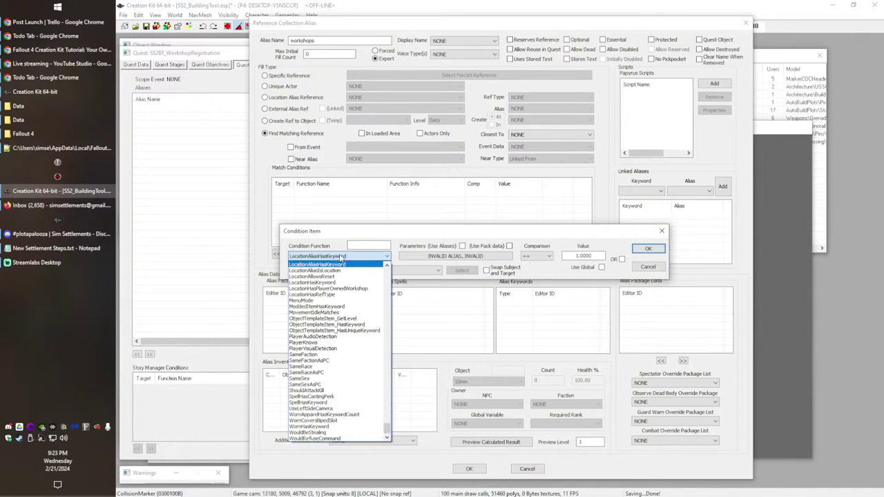
key("Down")
key("Down")
key("Down")
left_click(340, 257)
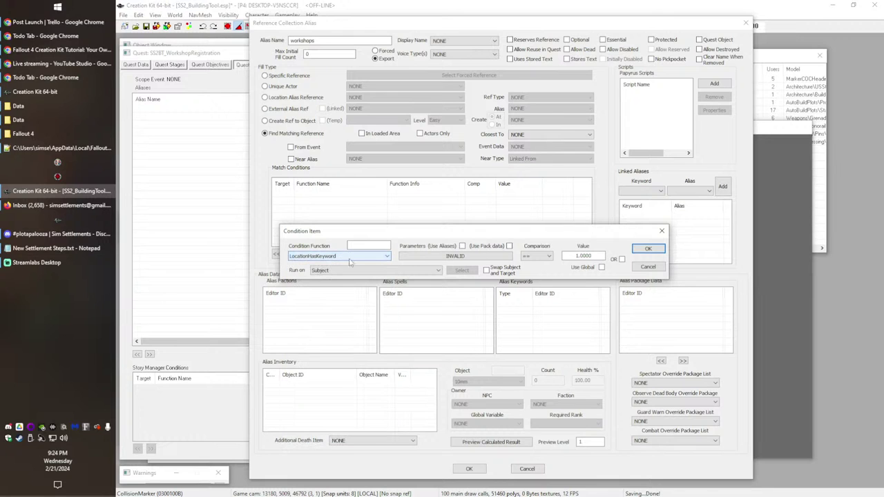
Step: Set the LocationHasKeyword condition's keyword to LocTypeWorkshopSettlement and accept the condition
left_click(435, 256)
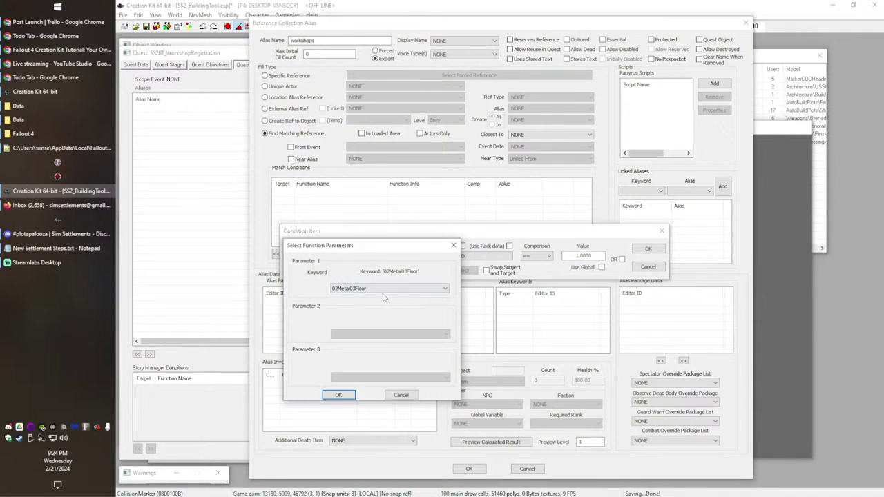
left_click(384, 289)
type("loctype")
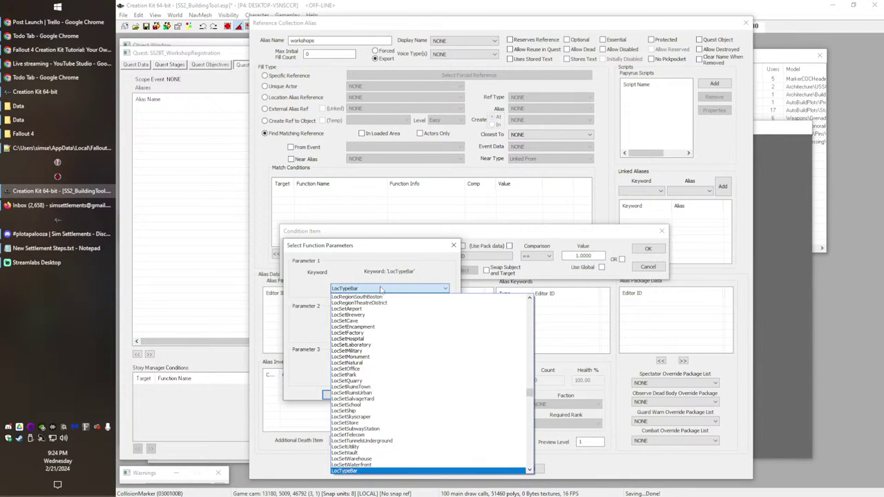
type("woshopSettlement")
left_click(381, 290)
left_click(351, 394)
left_click(649, 252)
Step: Add a second match condition to the workshops alias using the function HasKeyword
right_click(444, 229)
left_click(486, 237)
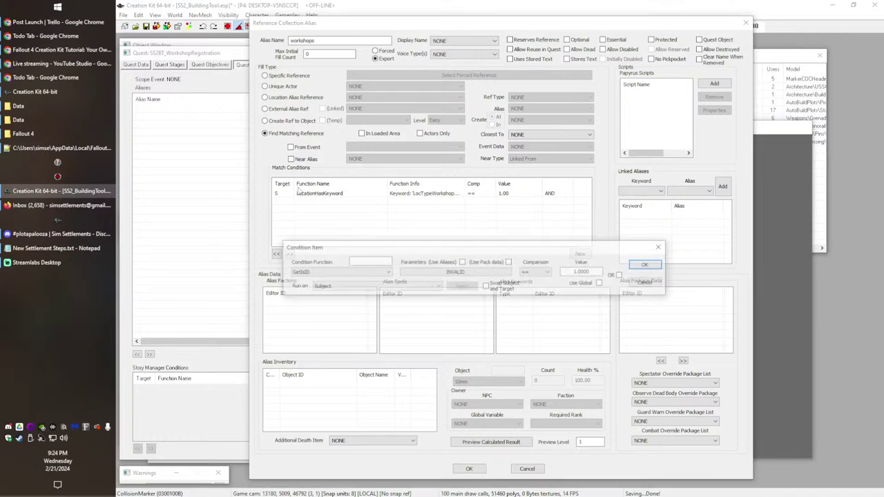
left_click(316, 271)
type("hask")
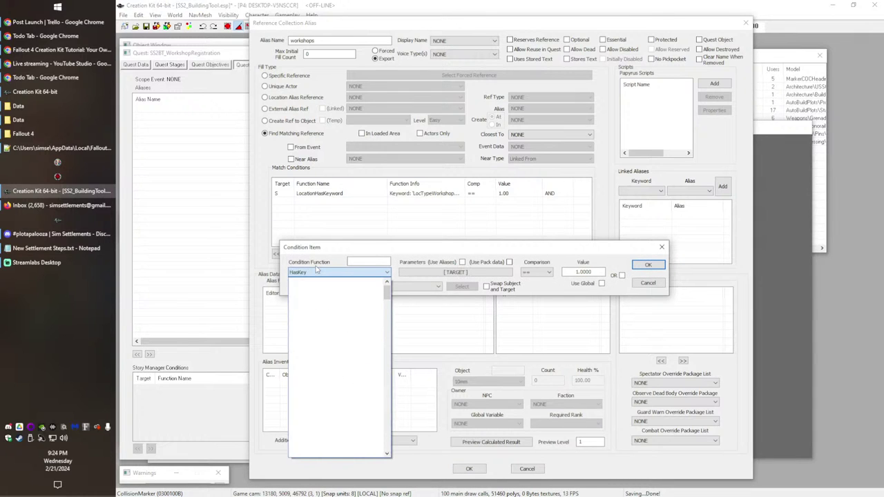
key("Return")
key("Return")
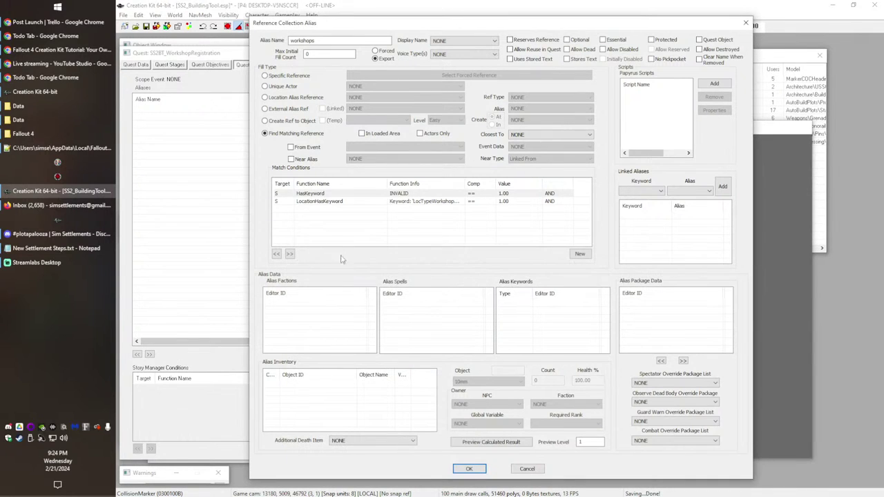
Step: Open the HasKeyword condition's keyword parameter and look through the keywords beginning with Workshop
double_click(422, 193)
left_click(440, 227)
left_click(360, 259)
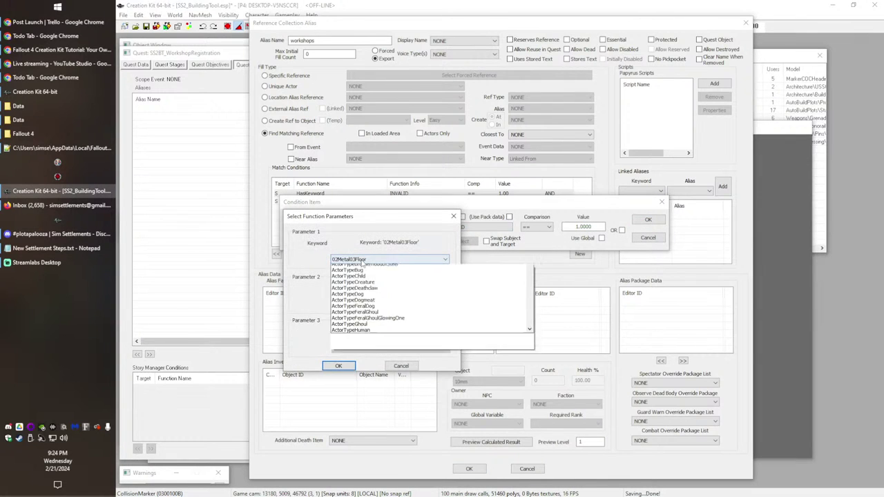
type("works")
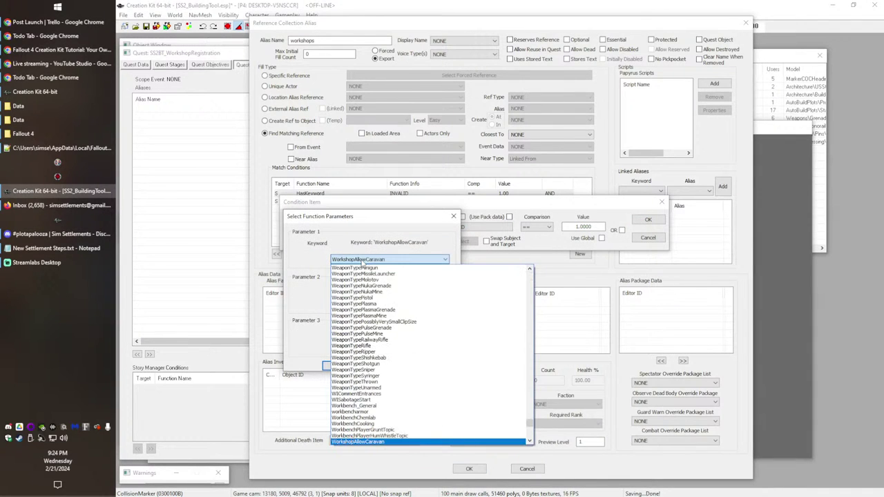
type("hopw")
key("Down")
key("Down")
key("Down")
key("Down")
key("Down")
key("Down")
key("Down")
key("Down")
key("Down")
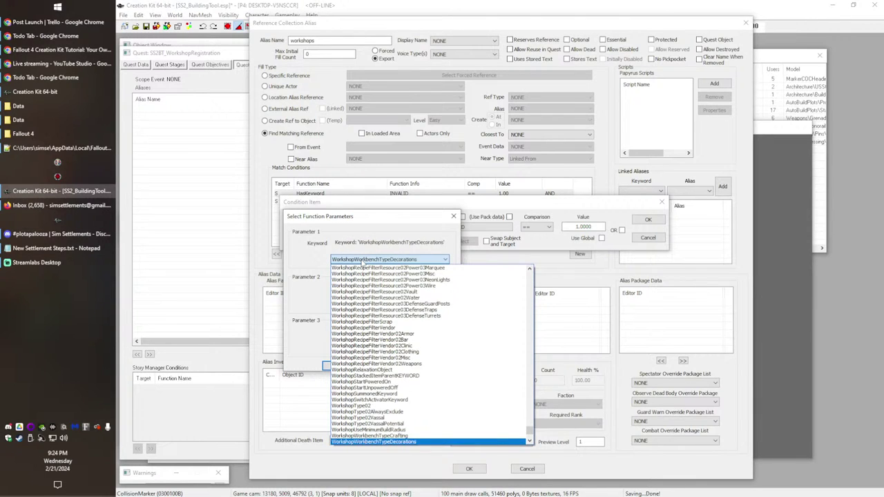
key("Up")
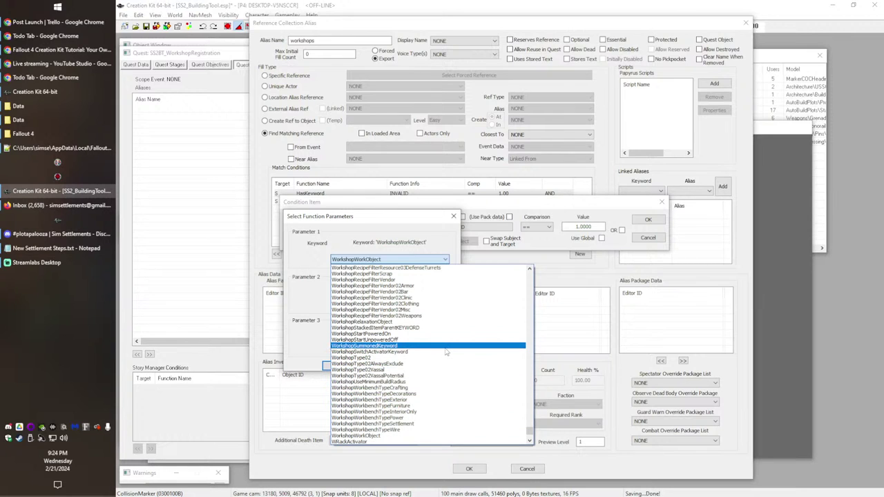
left_click(333, 215)
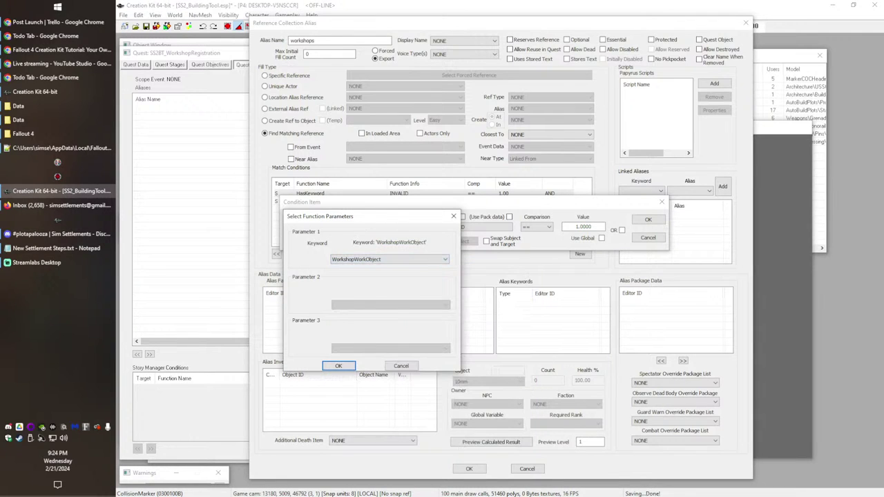
Step: Filter the container objects by workshop and examine the keywords of the WorkshopWorkbench container
left_click(762, 53)
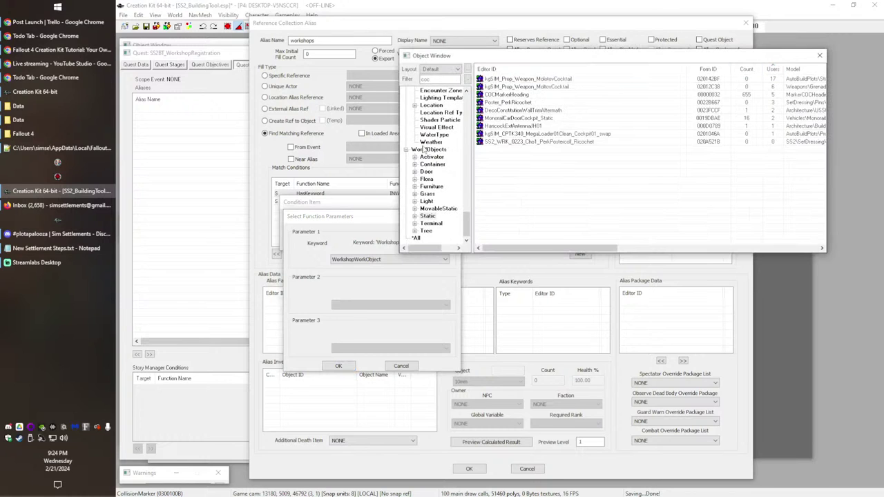
left_click(432, 164)
left_click(443, 80)
key("ctrl+a")
type("wo")
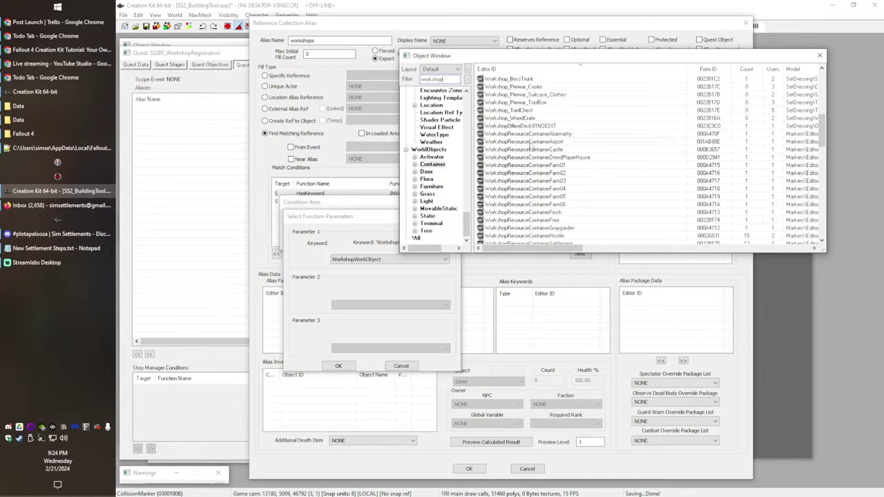
scroll(580, 166, "down", 2)
scroll(583, 180, "down", 10)
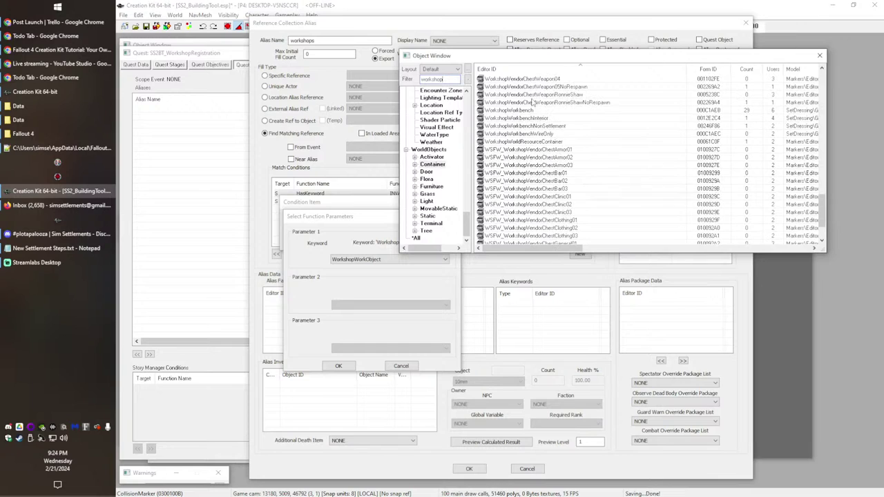
left_click(530, 110)
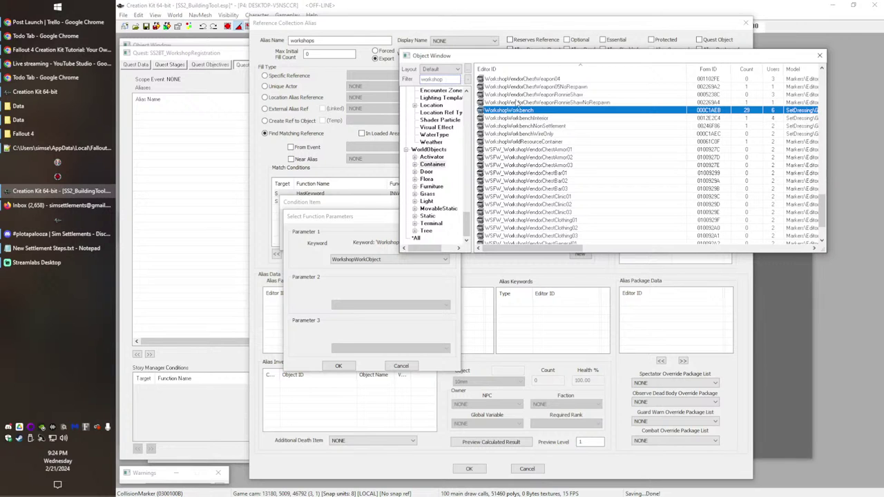
double_click(510, 113)
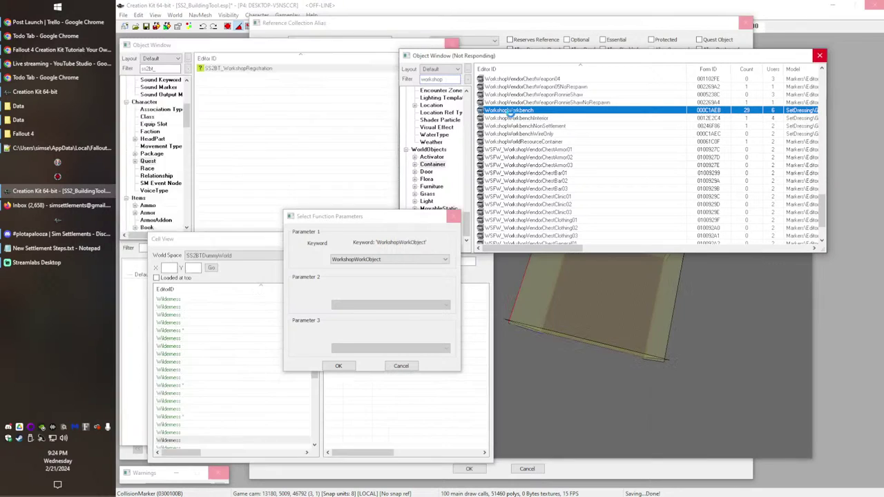
left_click(774, 52)
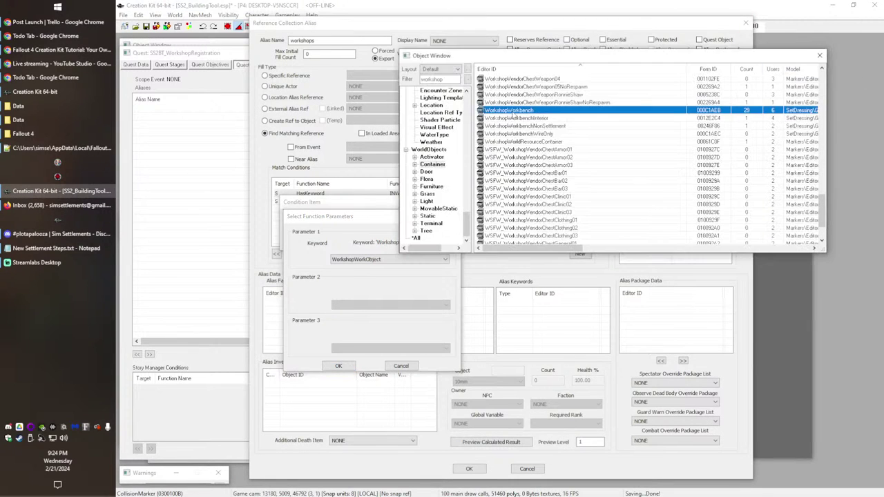
double_click(513, 113)
left_click_drag(477, 107, 641, 51)
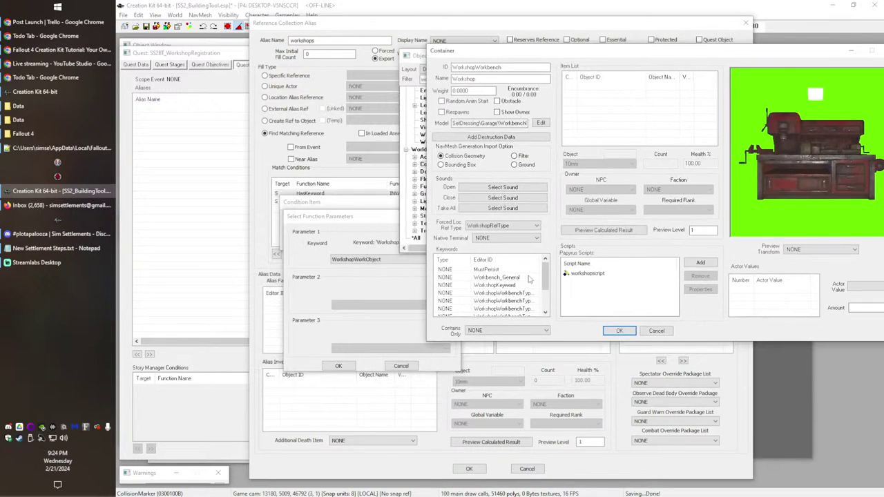
left_click(494, 286)
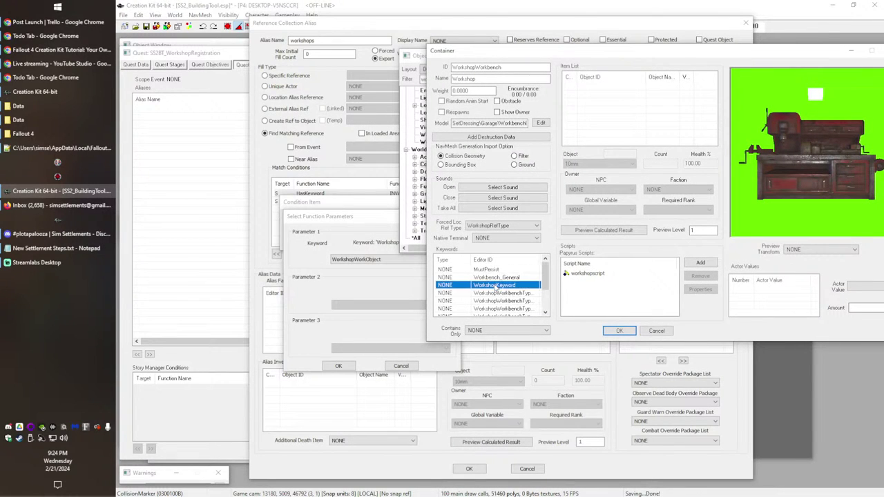
Step: Set the HasKeyword condition's keyword to WorkshopKeyword and accept the condition
left_click(349, 260)
type("wo")
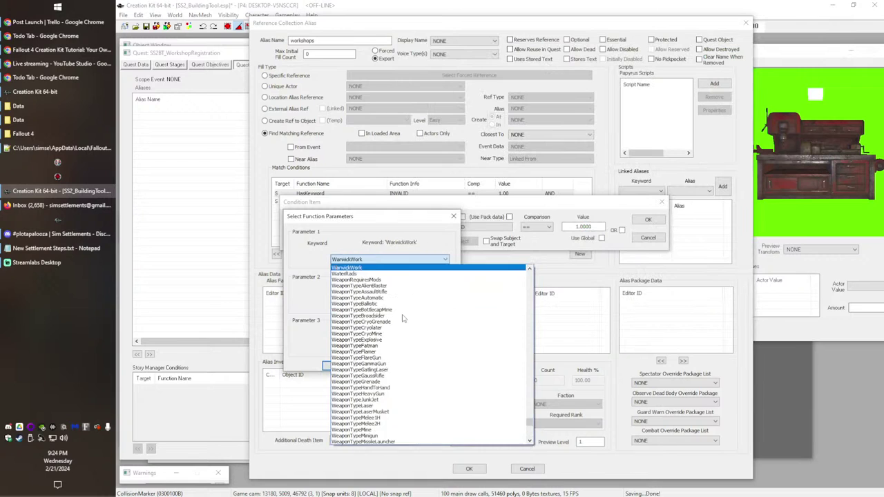
type("rks")
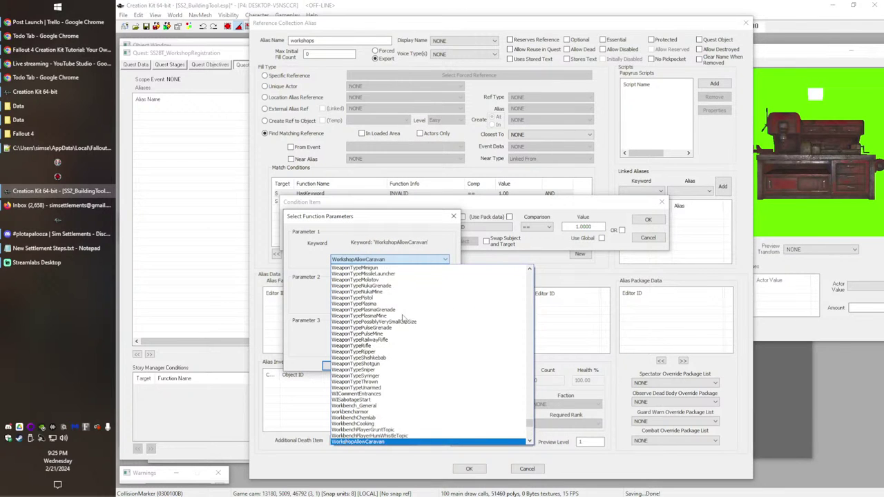
type("hopk")
key("Return")
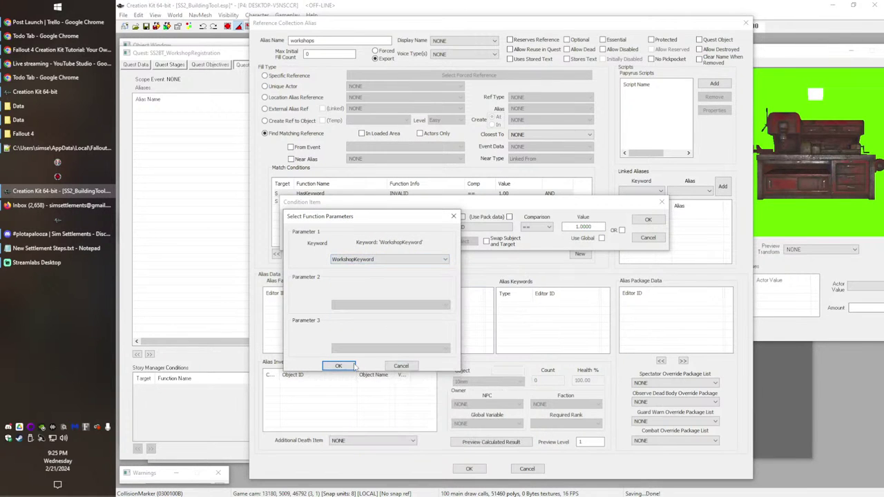
left_click(339, 366)
left_click(649, 221)
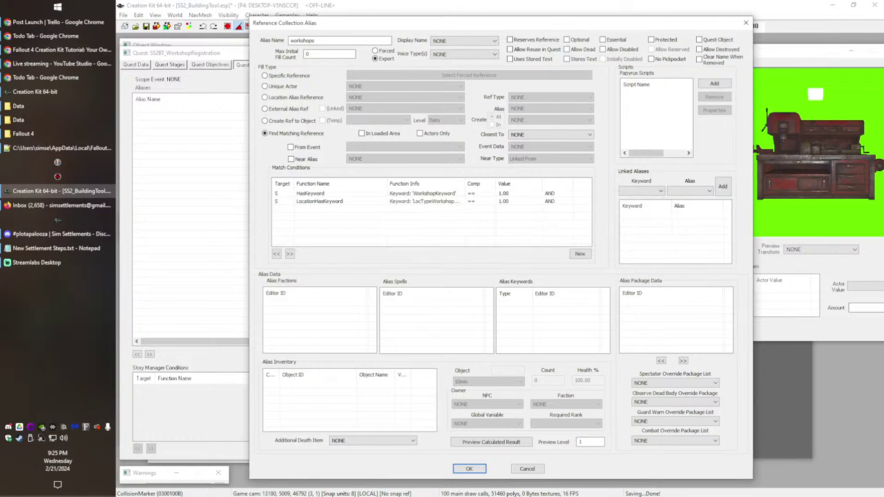
Step: Add a third match condition to the workshops alias using the function GetInCurrentLocation
key("alt+Tab")
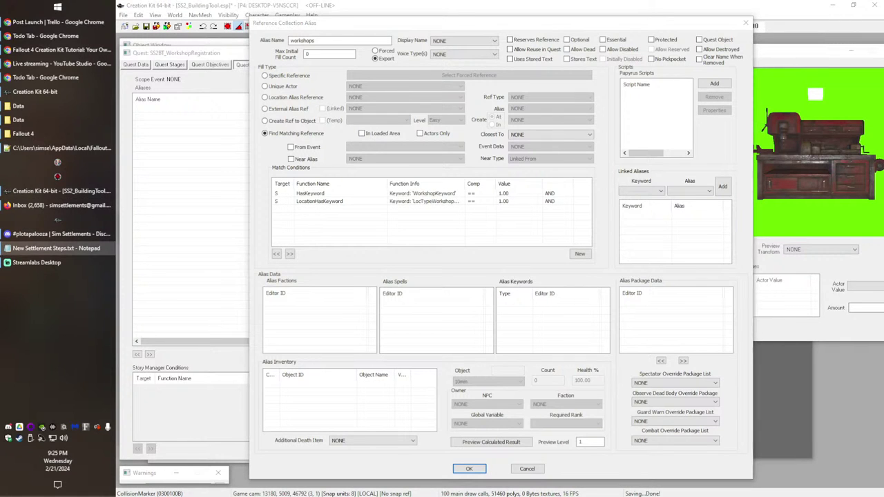
right_click(328, 214)
left_click(351, 221)
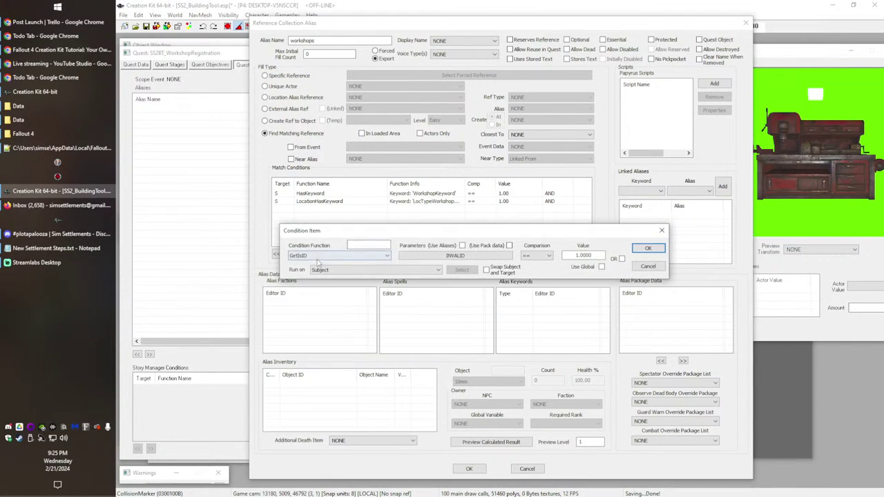
left_click(325, 256)
type("geti")
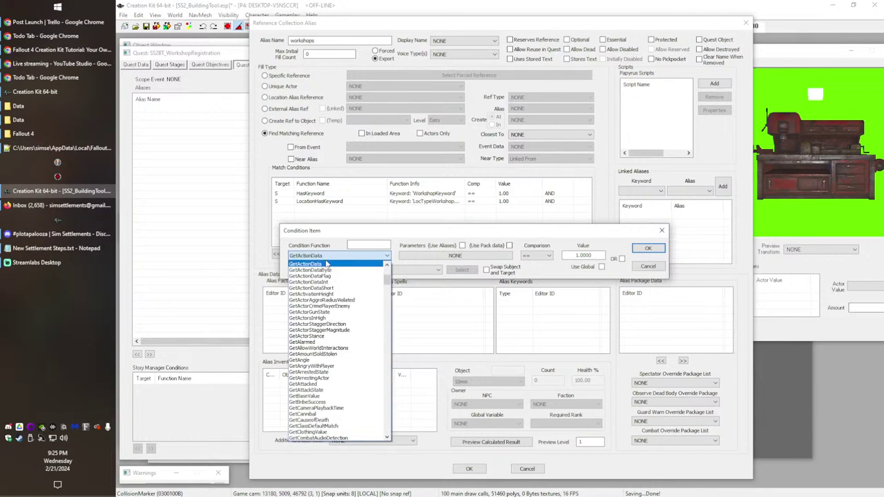
type("ncu")
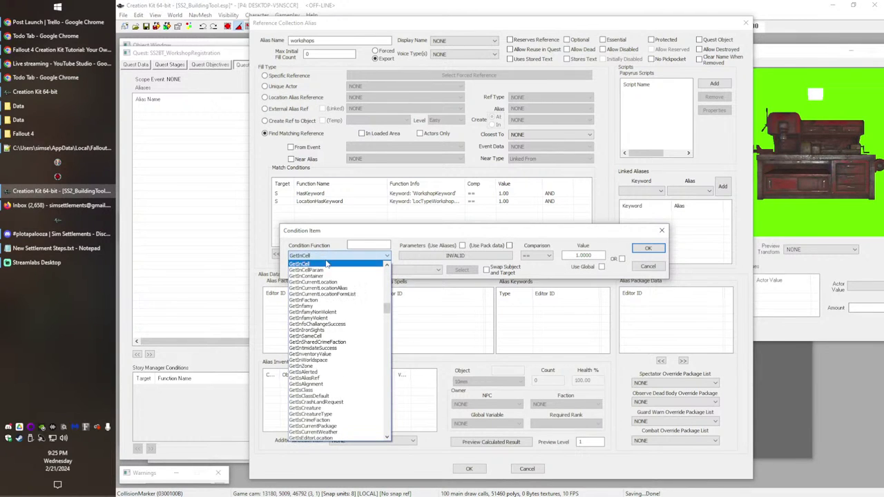
key("Return")
Step: Set the GetInCurrentLocation condition's location to SS2BT_DummySettlementLocation and accept the condition and the alias
left_click(434, 258)
left_click(383, 288)
type("ss2b")
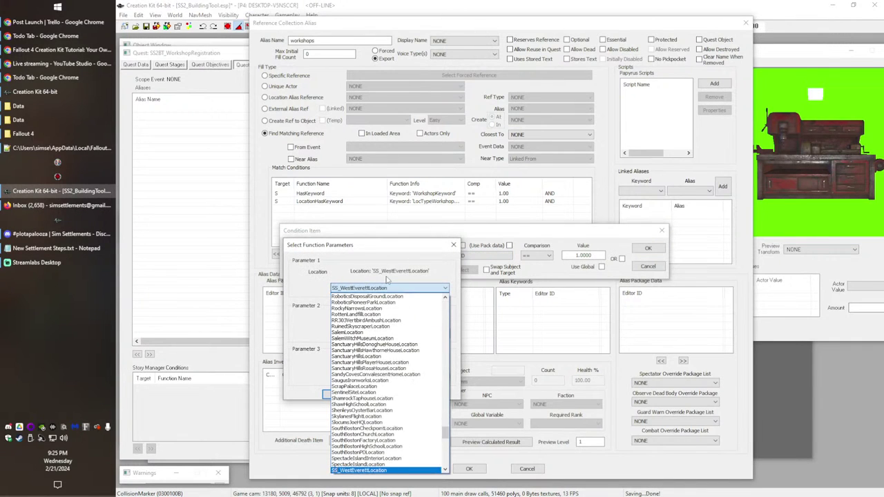
key("Return")
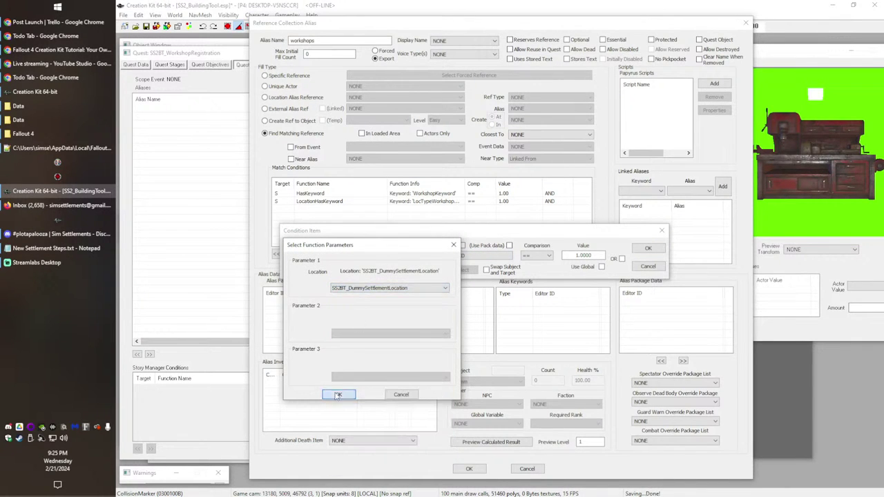
left_click(338, 394)
left_click(646, 248)
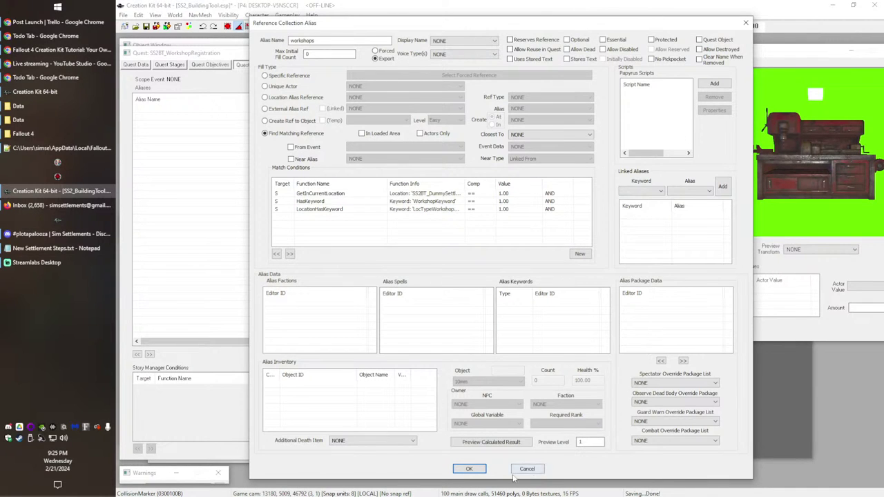
left_click(523, 472)
Step: Attach WorkshopAddLocationsScript to the SS2BT_WorkshopRegistration quest and open the script's properties
left_click(558, 65)
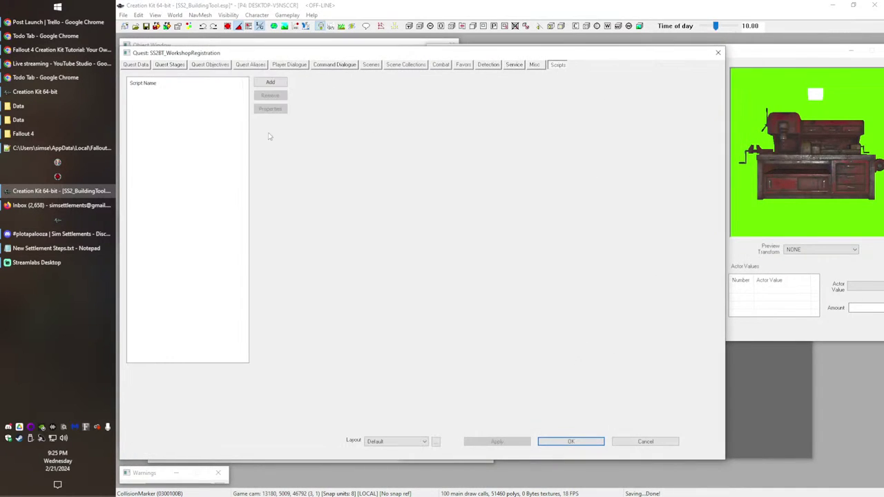
left_click(273, 85)
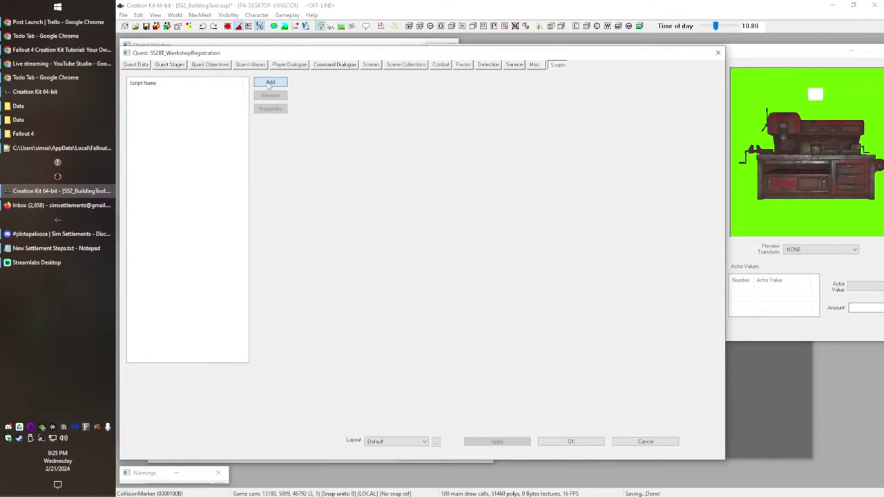
type("workshopad")
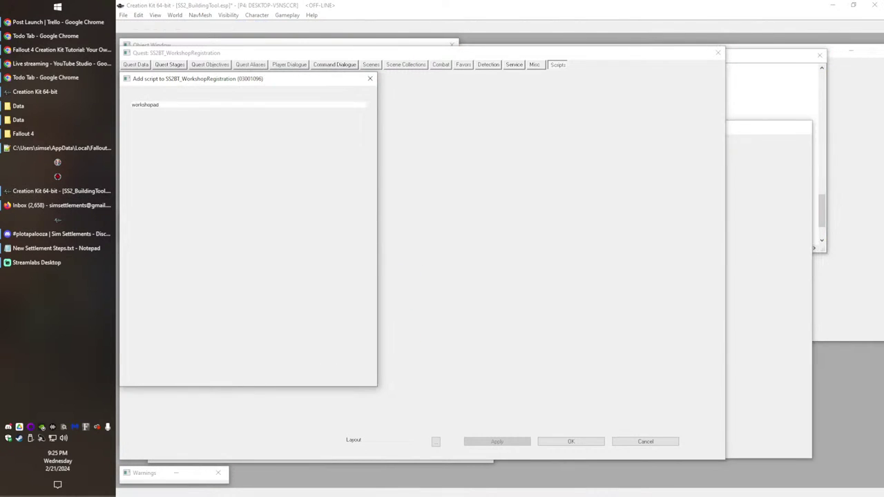
double_click(162, 150)
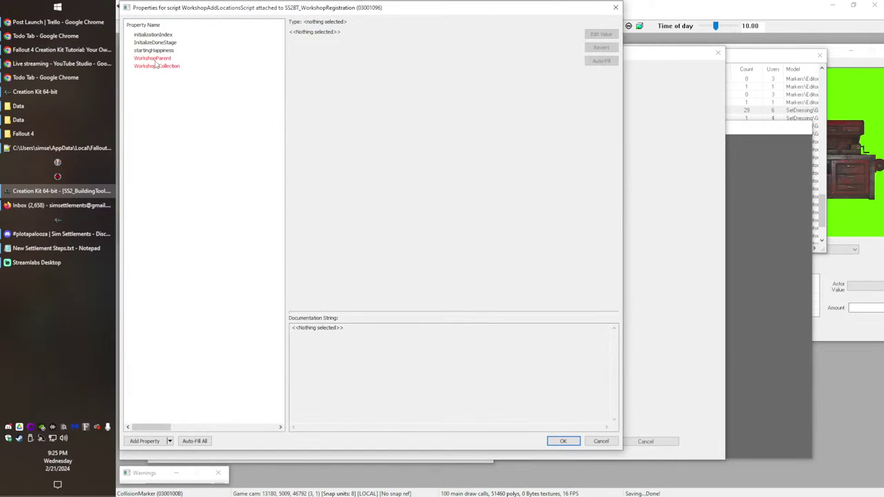
Step: Set the script's WorkshopParent property to the WorkshopParent object
left_click(156, 60)
left_click(587, 39)
left_click(362, 46)
left_click(355, 60)
Step: Set the WorkshopsCollection property to the Workshops alias of the SS2BT_WorkshopRegistration quest
left_click(161, 69)
left_click(591, 35)
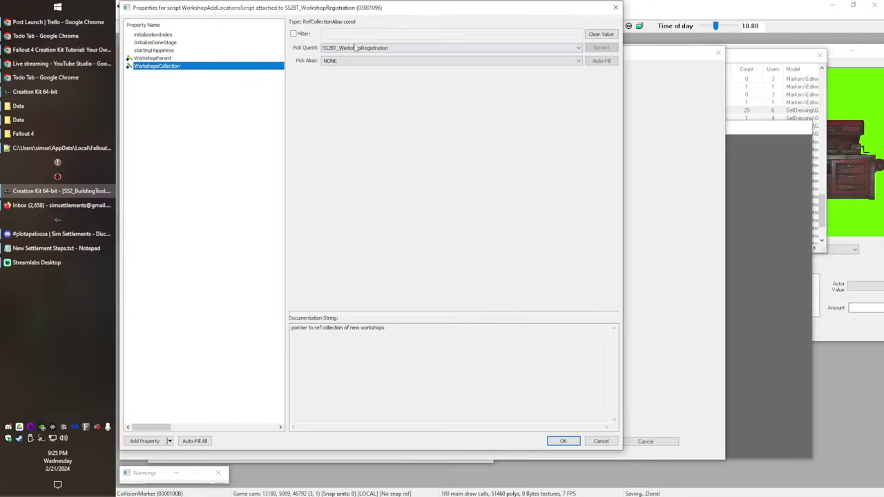
left_click(351, 61)
left_click(347, 74)
Step: Review the WorkshopParent, WorkshopsCollection, InitializeDoneStage and initializationIndex properties and accept the script's properties
left_click(187, 116)
left_click(158, 60)
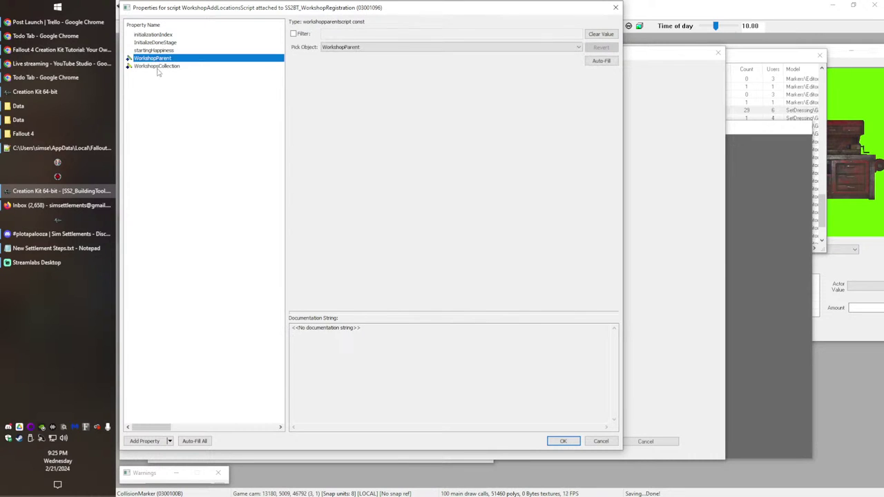
left_click(158, 69)
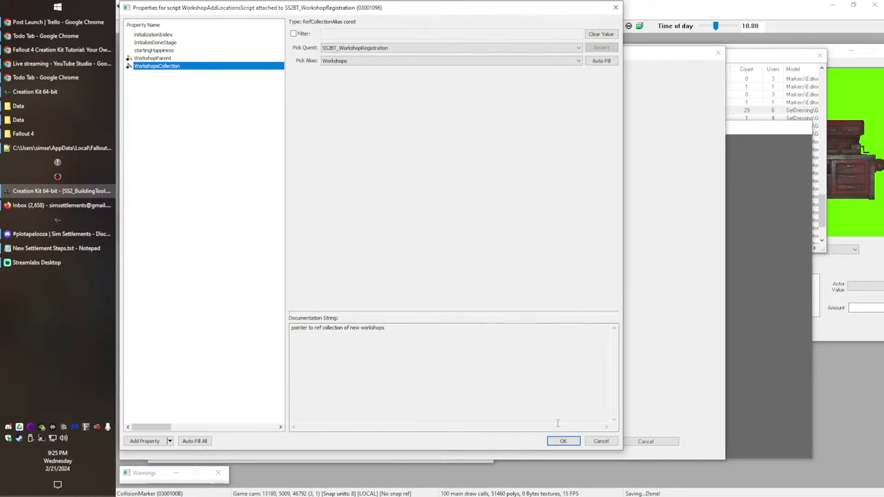
left_click(167, 43)
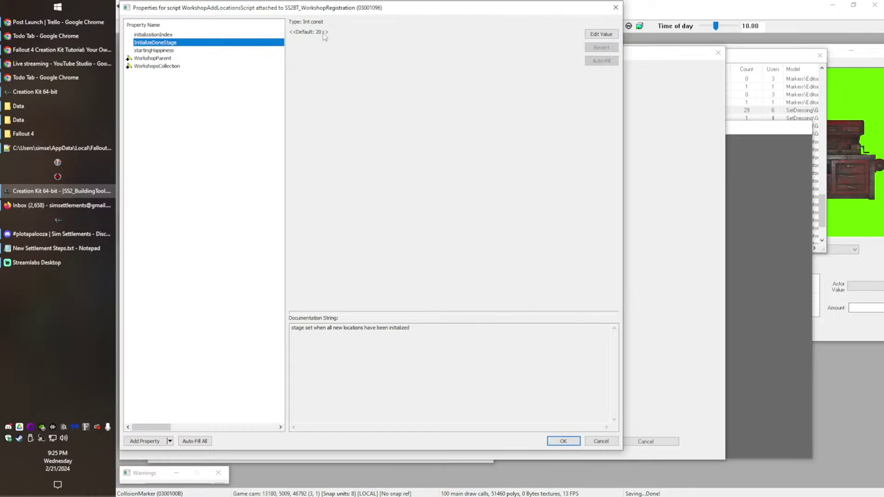
left_click(148, 35)
left_click(556, 441)
Step: Open the source of WorkshopAddLocationsScript in the external editor and examine where InitializeDoneStage is declared and first used
right_click(158, 93)
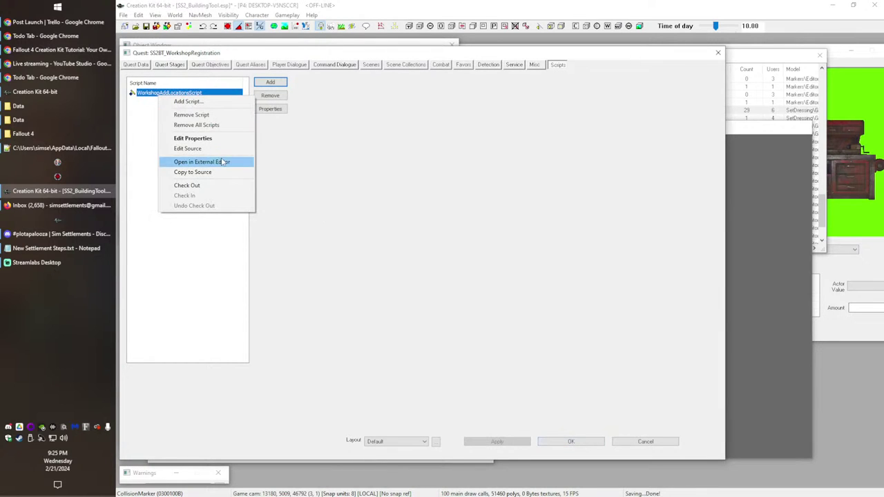
left_click(200, 160)
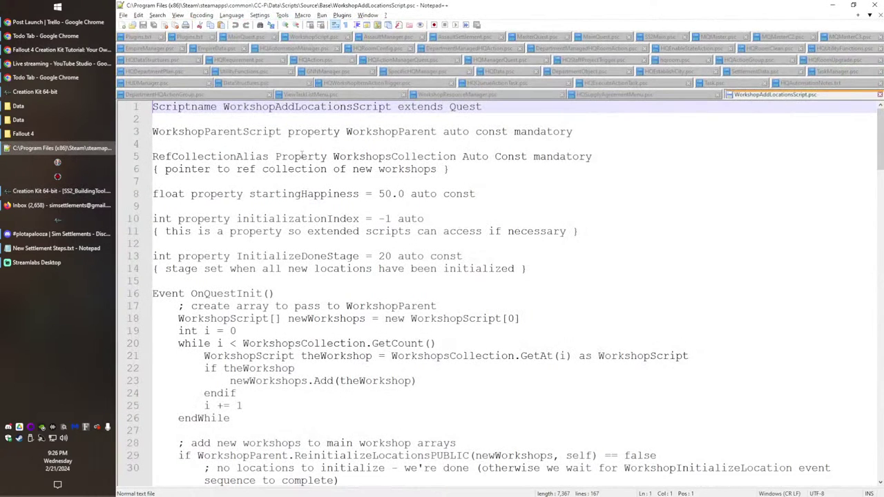
scroll(338, 185, "down", 1)
scroll(287, 183, "down", 1)
double_click(287, 182)
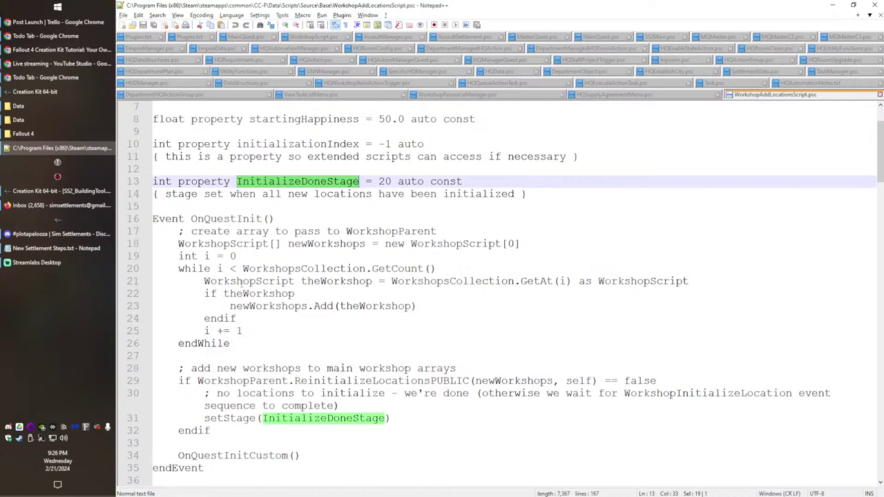
scroll(296, 184, "down", 1)
scroll(270, 280, "down", 1)
double_click(328, 343)
Step: Read through the script's location initialization code and search for further uses of InitializeDoneStage
scroll(252, 261, "down", 2)
scroll(484, 265, "down", 7)
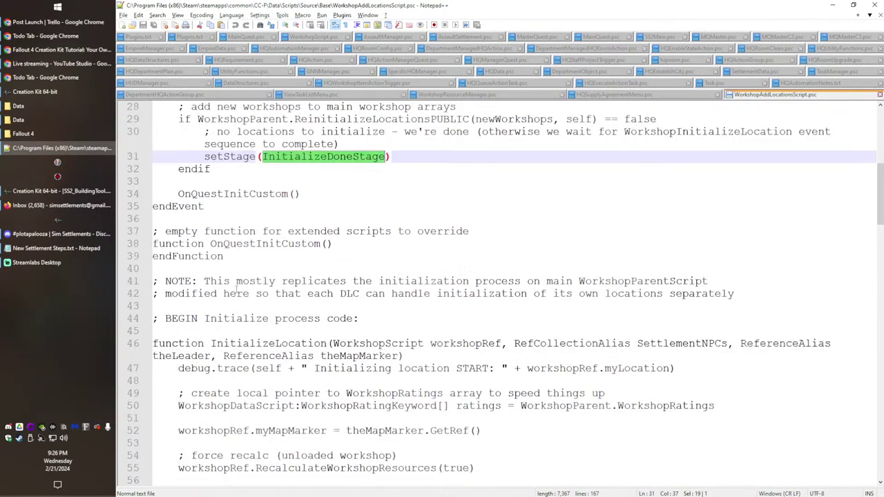
scroll(249, 298, "down", 1)
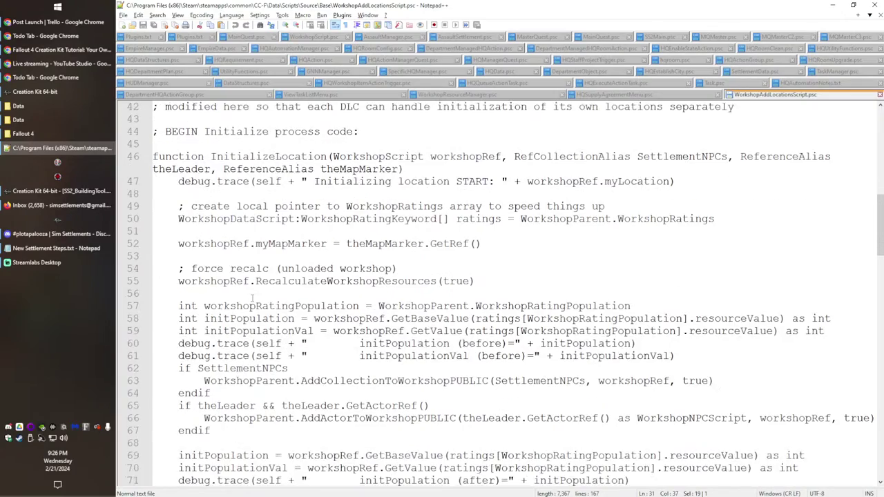
scroll(250, 320, "down", 10)
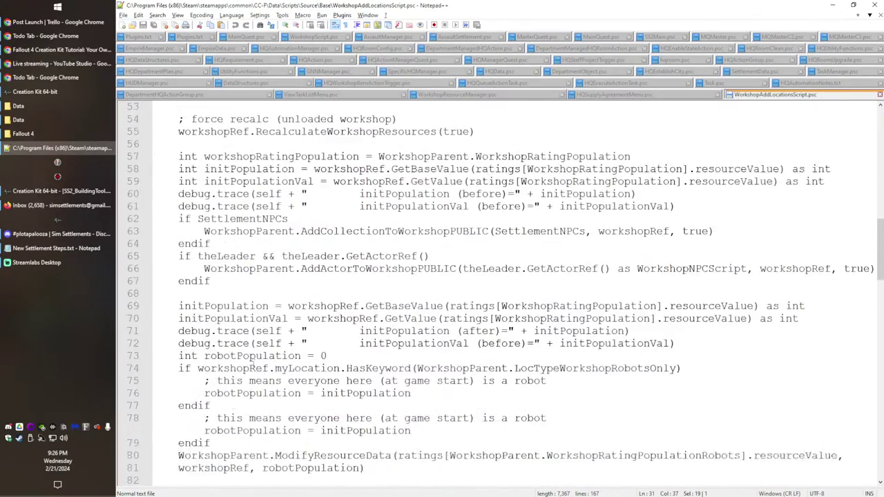
scroll(252, 357, "down", 8)
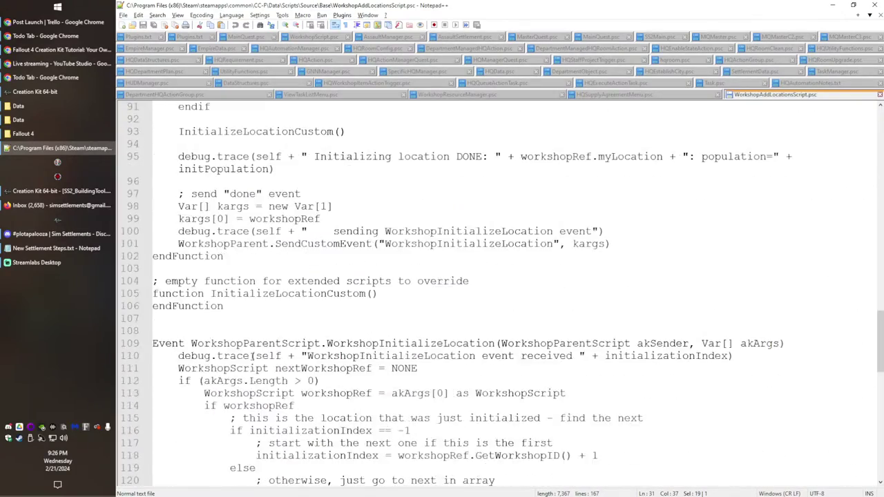
key("ctrl+f")
key("ctrl+v")
key("Return")
key("Escape")
scroll(445, 256, "down", 6)
scroll(319, 346, "down", 9)
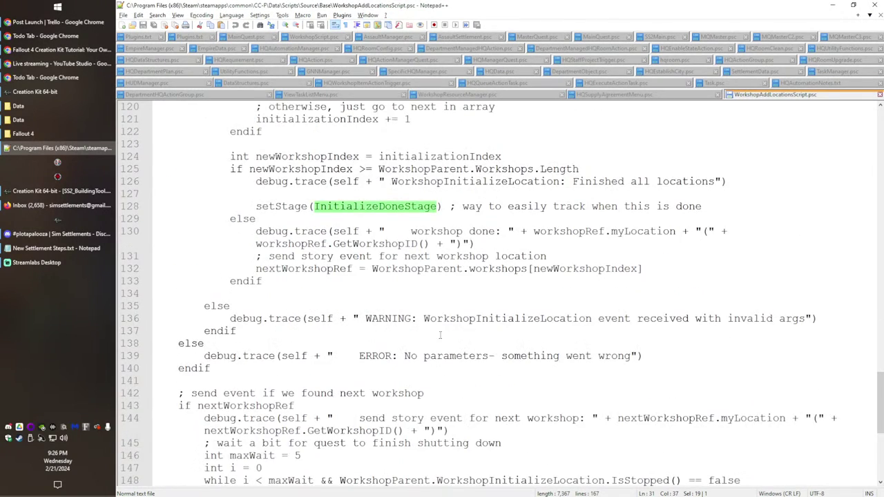
Step: Switch back to the Creation Kit and accept the changes to the SS2BT_WorkshopRegistration quest
left_click(101, 153)
left_click(173, 146)
left_click(176, 93)
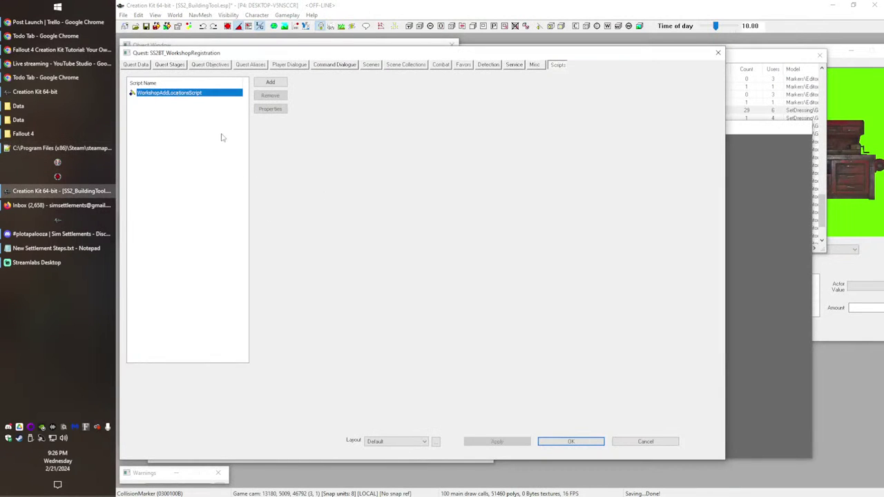
left_click(547, 442)
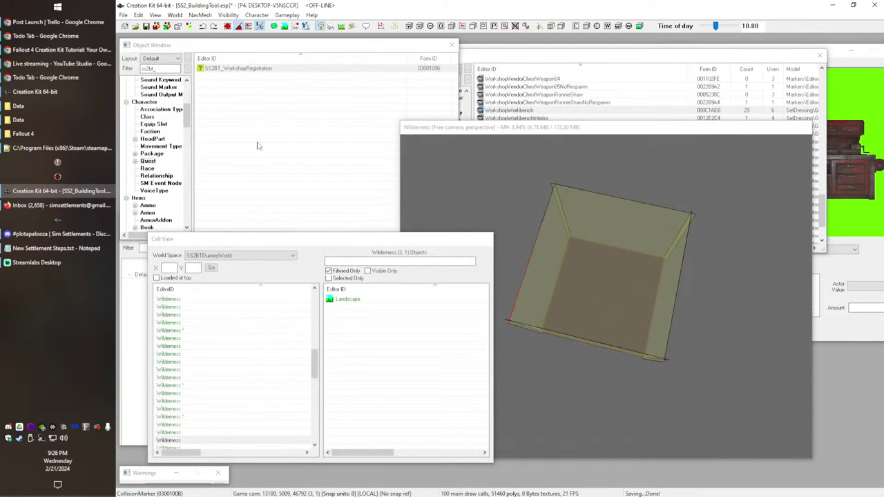
Step: Save the plugin and dismiss the WorkshopWorkbench container's edit window without changes
left_click(278, 139)
left_click(146, 28)
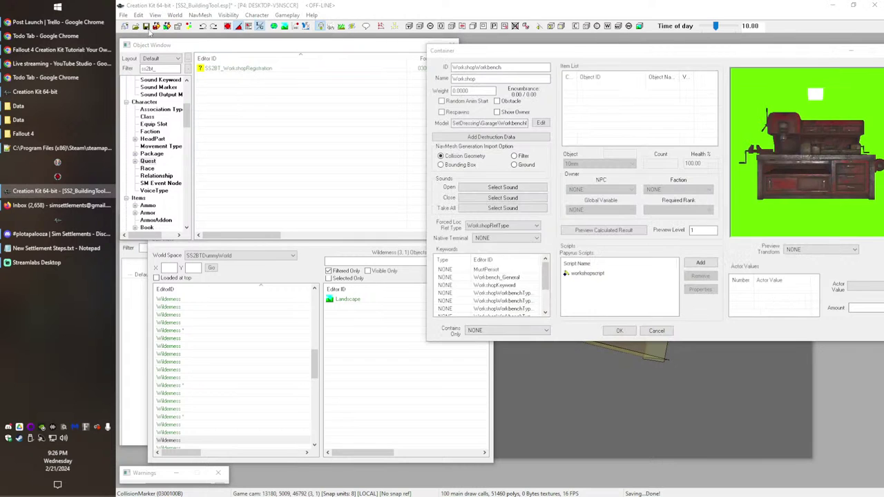
left_click(563, 286)
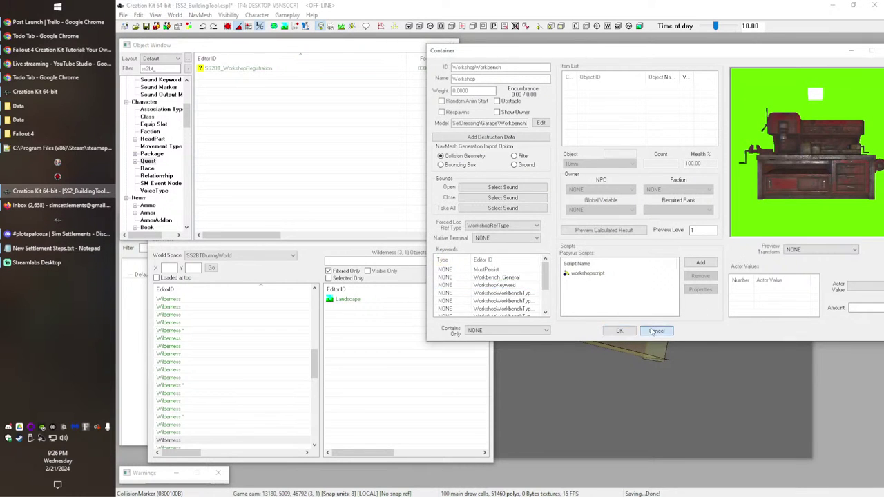
left_click(656, 330)
left_click(145, 28)
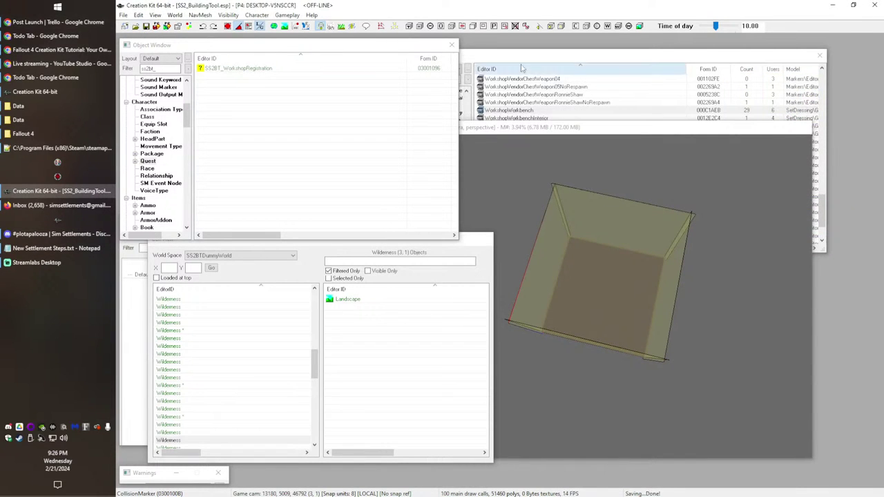
Step: Place a WorkshopWorkbench container on the ground of the dummy worldspace and inspect it up close
left_click(511, 58)
left_click_drag(532, 111, 612, 299)
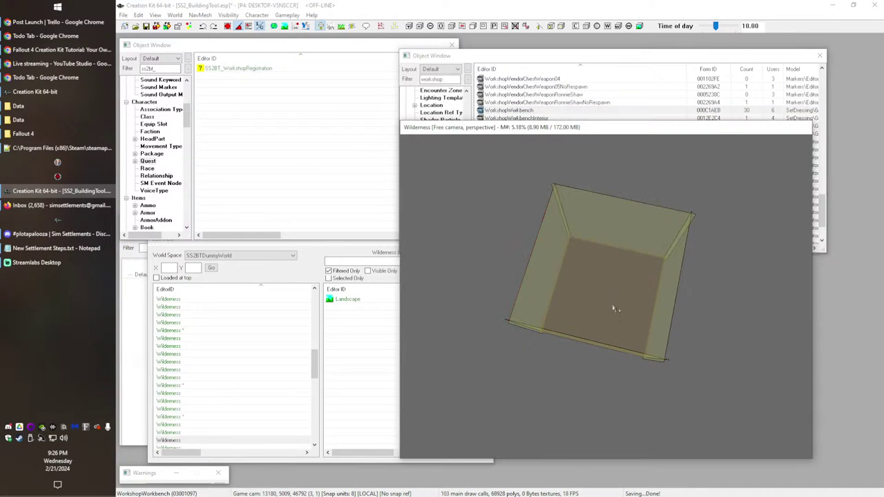
key("t")
middle_click_drag(616, 307, 644, 274, "shift")
scroll(621, 297, "down", 3)
middle_click_drag(620, 301, 660, 326, "shift")
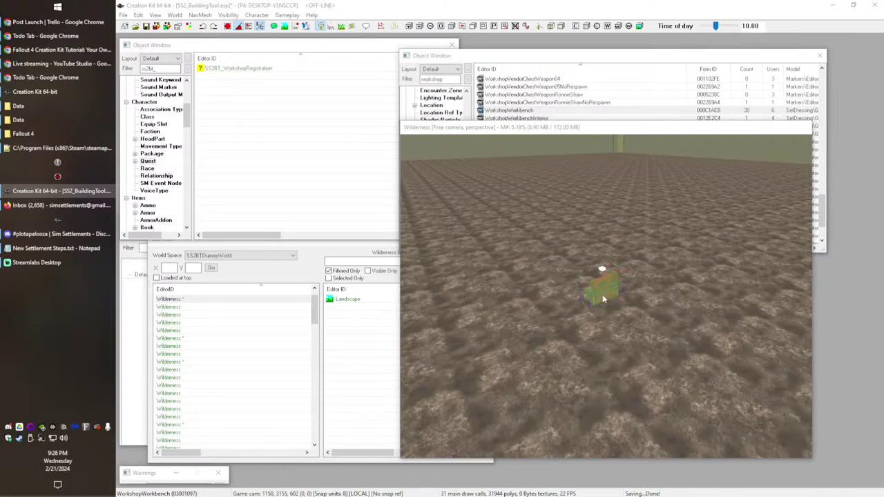
Step: Set the placed workbench's X and Y position to 0 and accept the reference changes
double_click(602, 294)
double_click(444, 223)
type("0")
key("Tab")
key("Tab")
type("0")
key("Tab")
key("Tab")
key("Return")
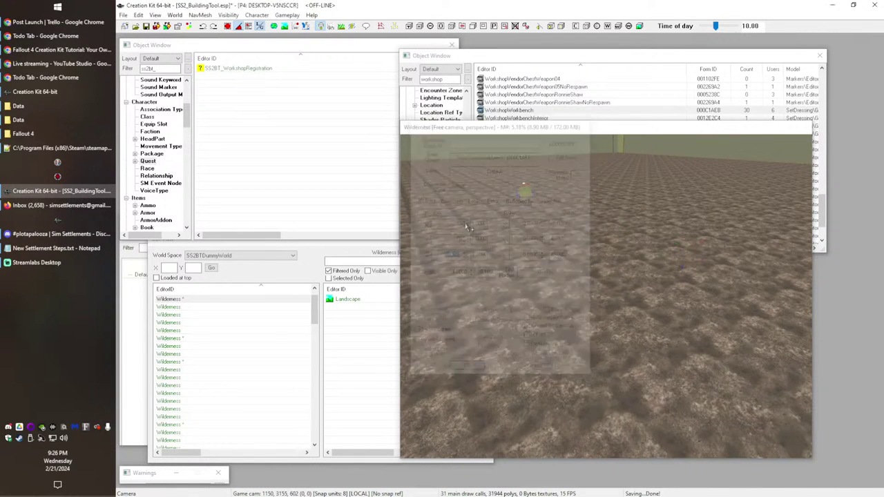
Step: Separate the workbench from the COC heading marker near the centre of the dummy world and select the marker
middle_click_drag(712, 145, 491, 322, "shift")
scroll(491, 322, "up", 10)
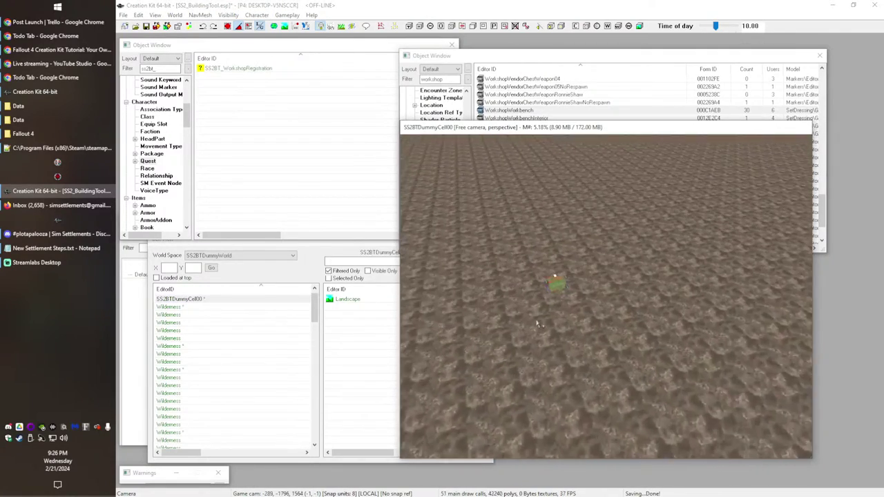
middle_click_drag(515, 277, 584, 320)
scroll(582, 317, "up", 3)
left_click_drag(588, 299, 529, 281)
left_click(604, 294)
mouse_move(602, 295)
middle_mouse_down("shift")
mouse_move(586, 315)
mouse_move(581, 399)
middle_mouse_up("shift")
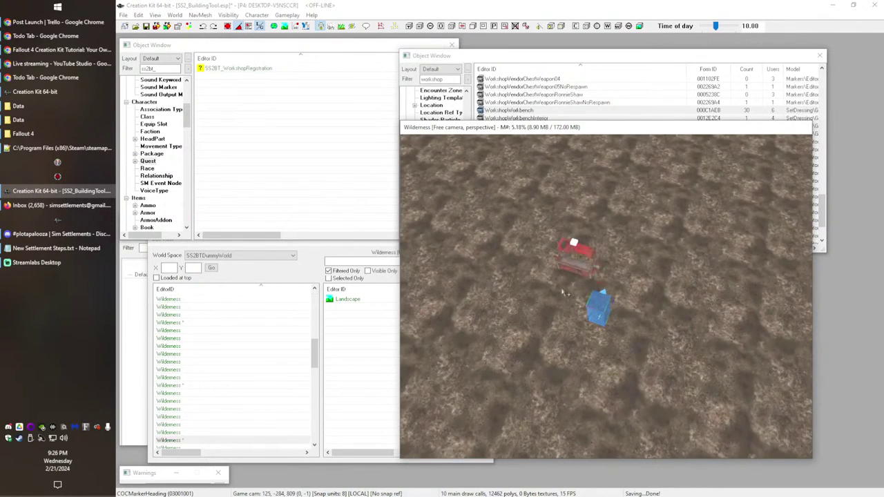
mouse_move(579, 276)
middle_mouse_down("shift")
mouse_move(604, 297)
mouse_move(609, 286)
middle_mouse_up("shift")
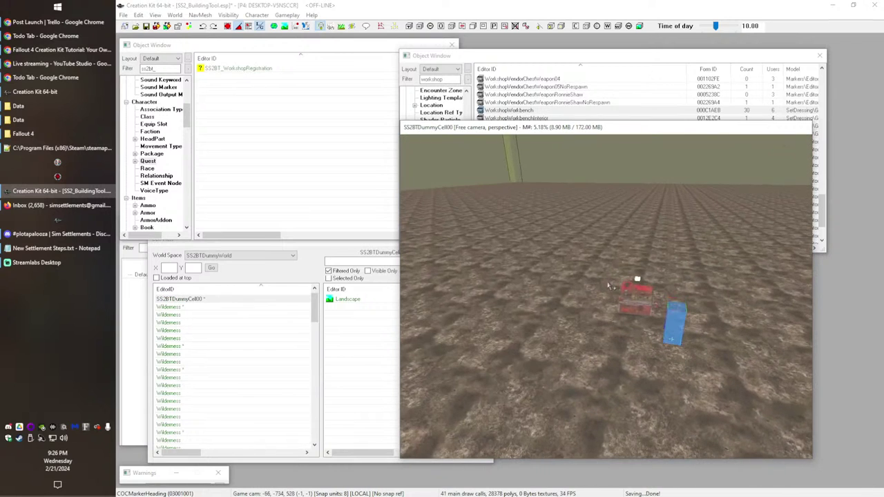
Step: Filter the static objects by alignment and pick SS2_AlignmentHelper_1x1 for placement in the dummy cell
double_click(427, 81)
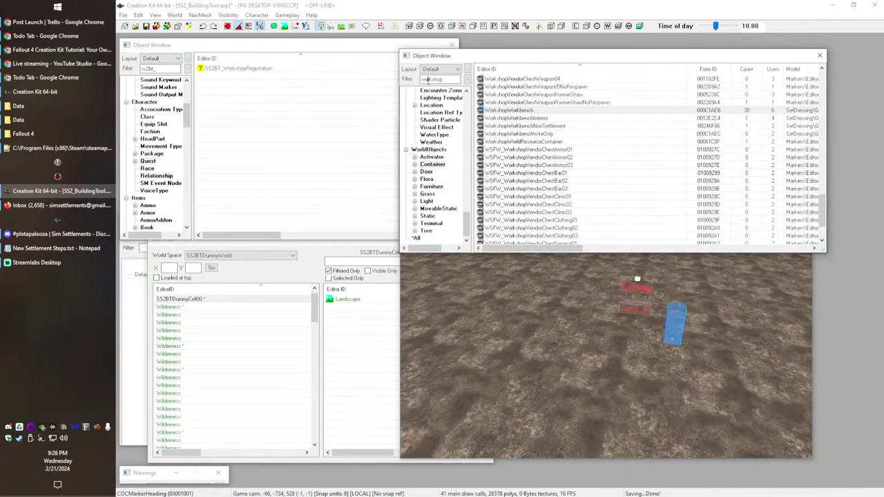
type("alighnment")
key("ctrl+a")
type("a")
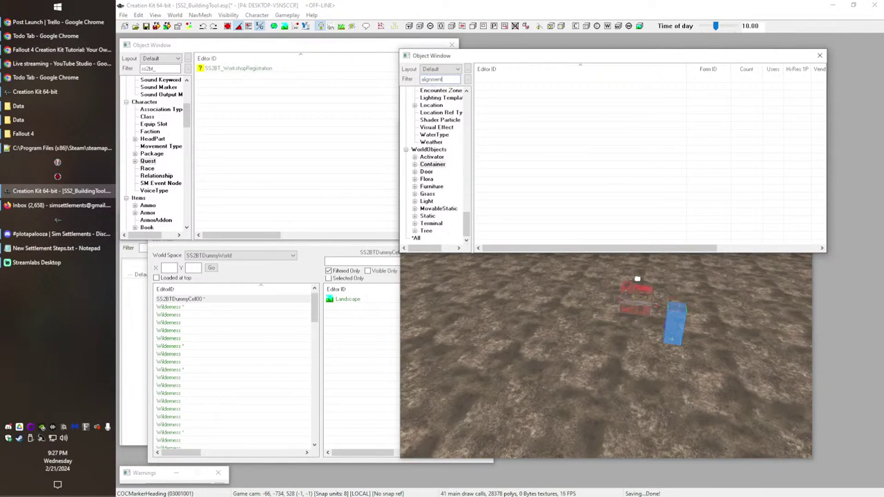
left_click(419, 219)
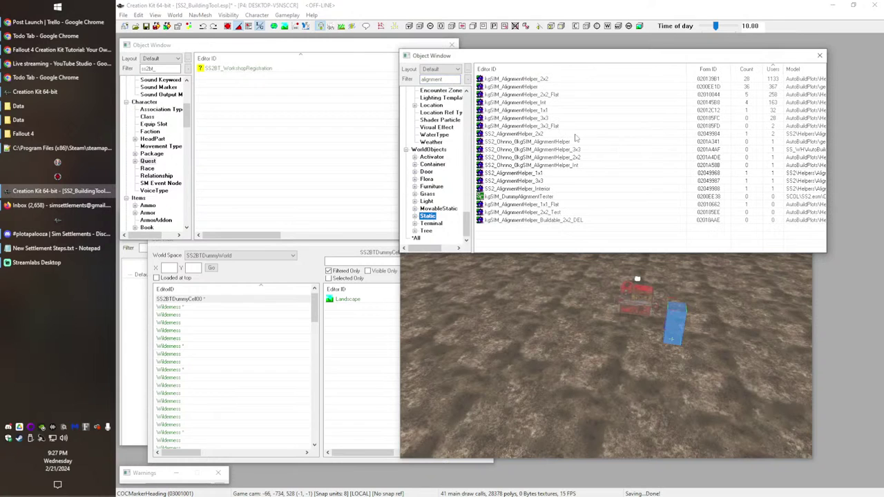
left_click(541, 174)
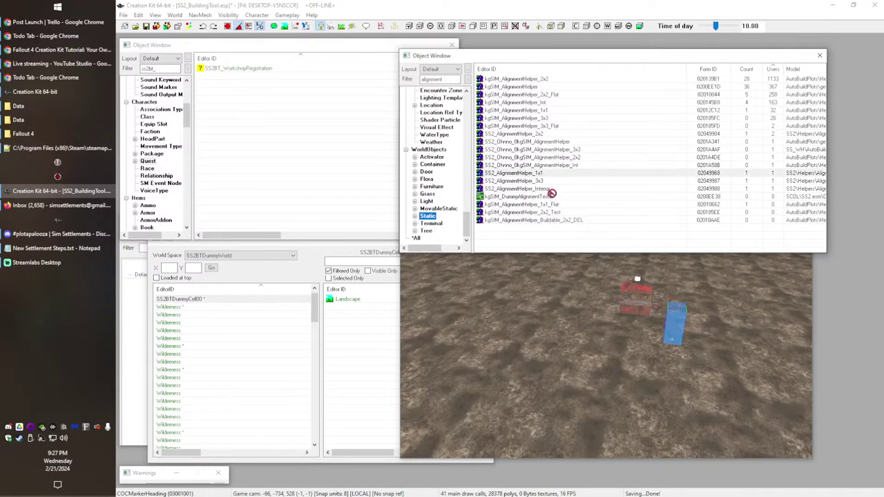
Step: Place two instances of the SS2_AlignmentHelper_1x1 static in the dummy cell
left_click_drag(534, 286, 537, 315)
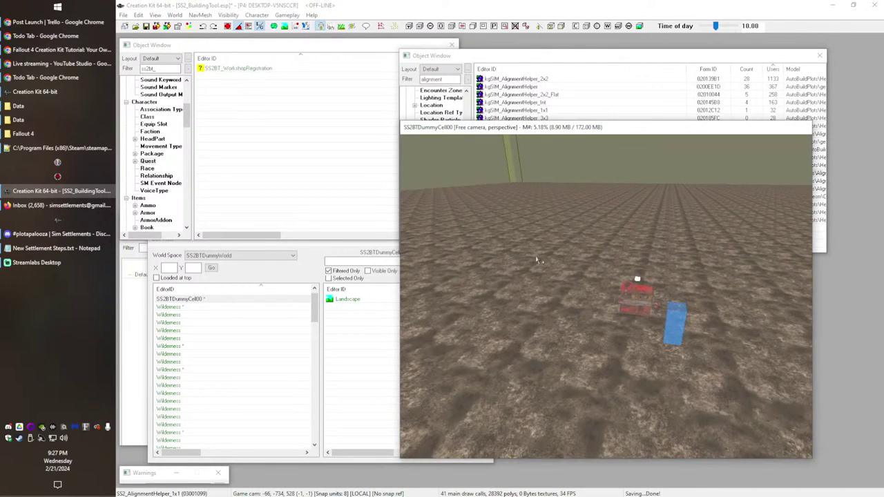
left_click(557, 103)
left_click(537, 118)
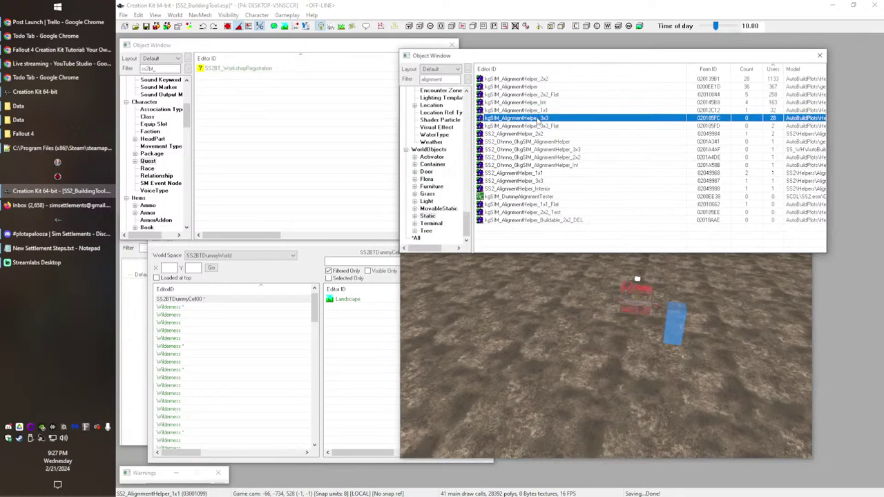
left_click(533, 135)
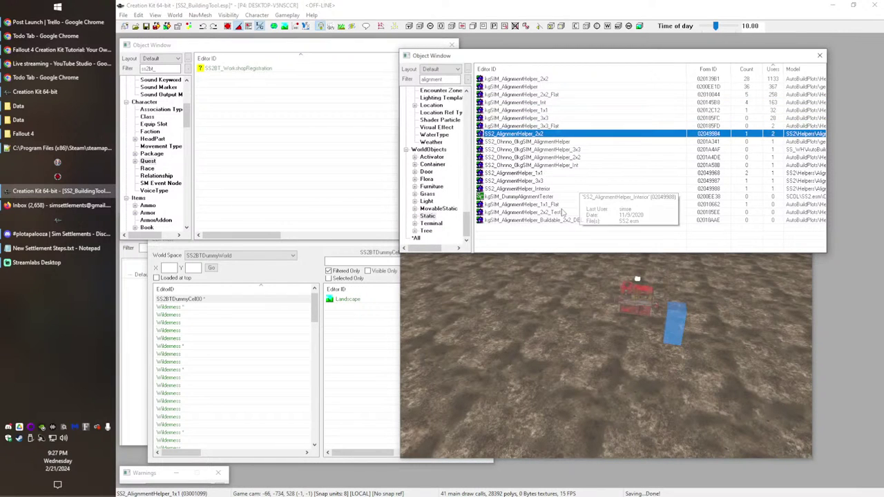
left_click(519, 173)
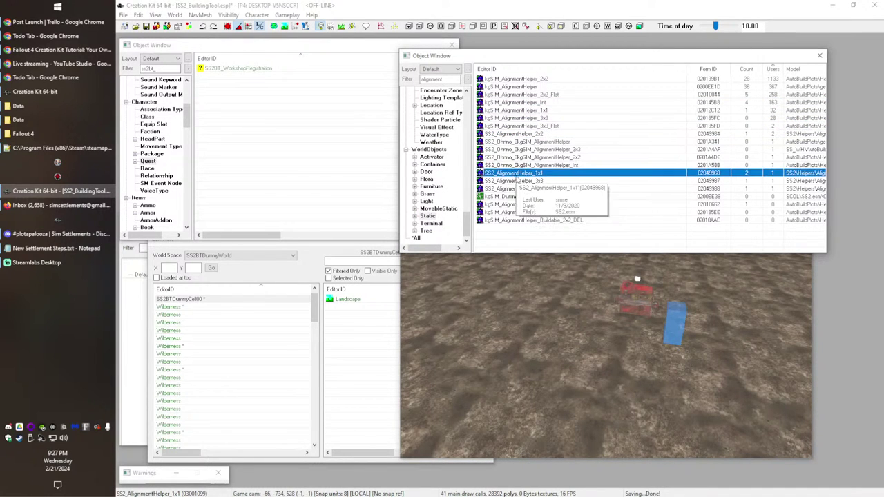
left_click(542, 353)
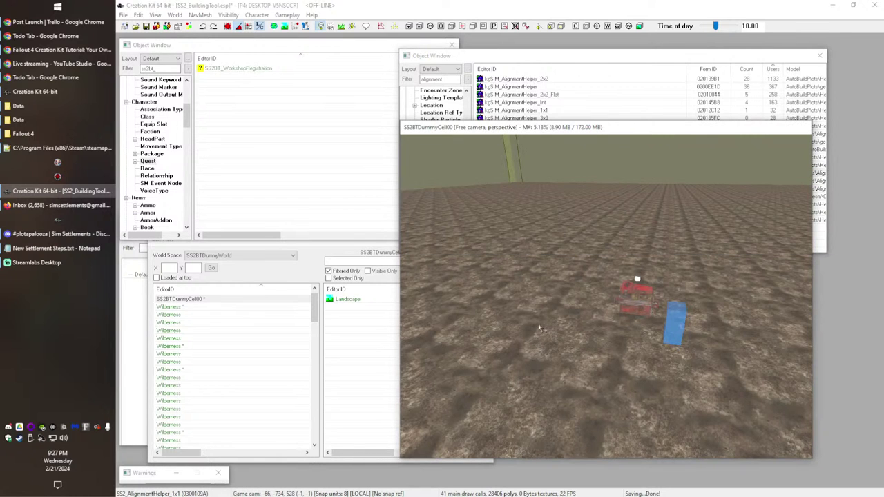
Step: Locate the two 1x1 alignment helpers and bring them up onto the terrain surface
scroll(529, 326, "down", 2)
middle_click_drag(526, 326, 571, 316, "shift")
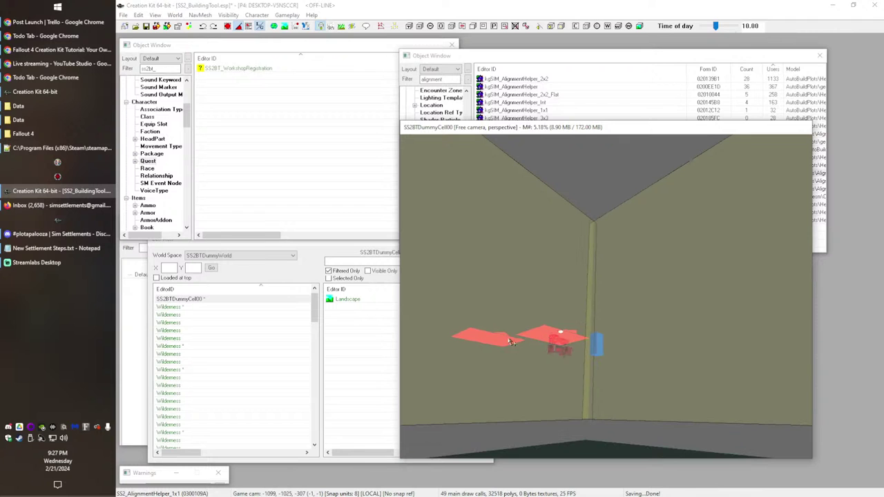
key("e")
left_click_drag(498, 307, 500, 294)
middle_click_drag(500, 294, 618, 327, "shift")
scroll(579, 356, "up", 2)
left_click(579, 355, "ctrl")
scroll(617, 326, "up", 1)
scroll(626, 322, "up", 2)
left_click(630, 337, "ctrl")
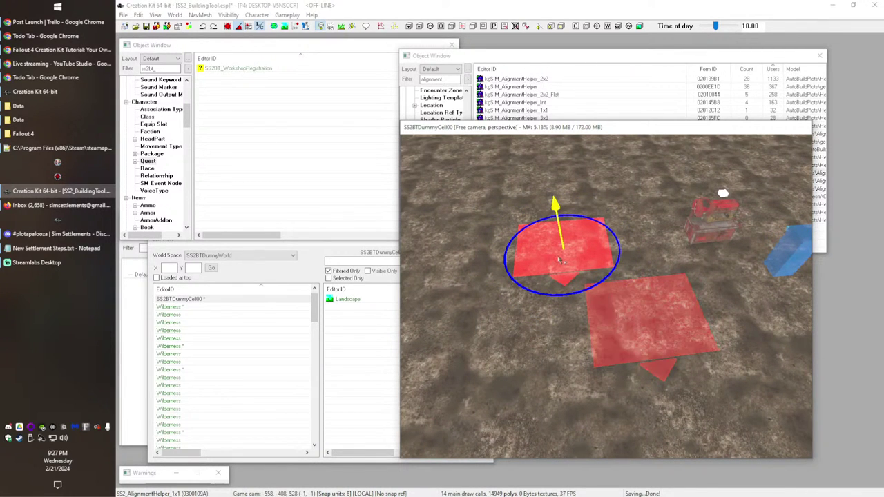
Step: Delete the extra 1x1 alignment helper nearest the camera, keeping only the other one
key("e")
left_click(627, 351)
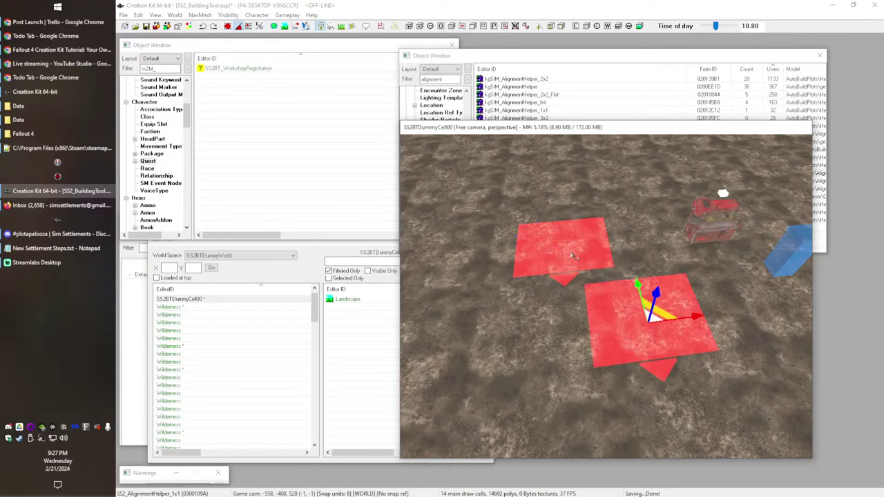
left_click(567, 249)
key("e")
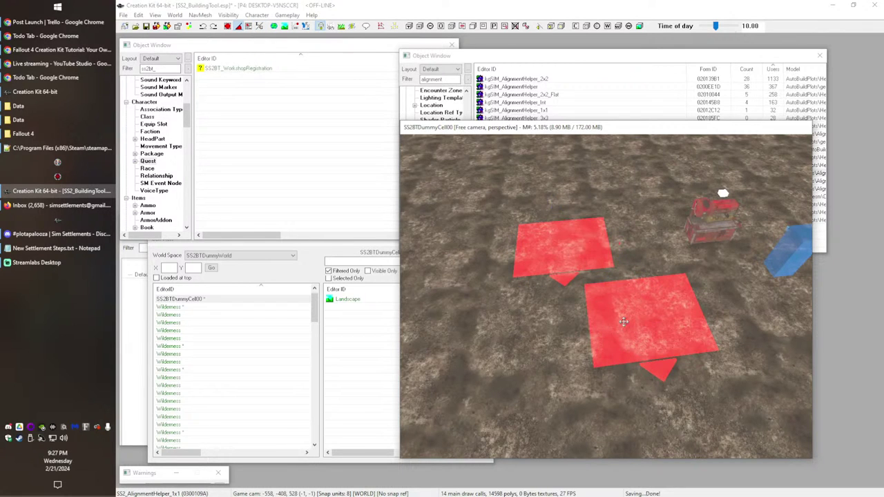
key("d")
left_click_drag(519, 86, 608, 296)
left_click(608, 296)
key("Delete")
Step: Place an SS2_AlignmentHelper_2x2 static on the ground beside the remaining 1x1 helper
left_click(532, 95)
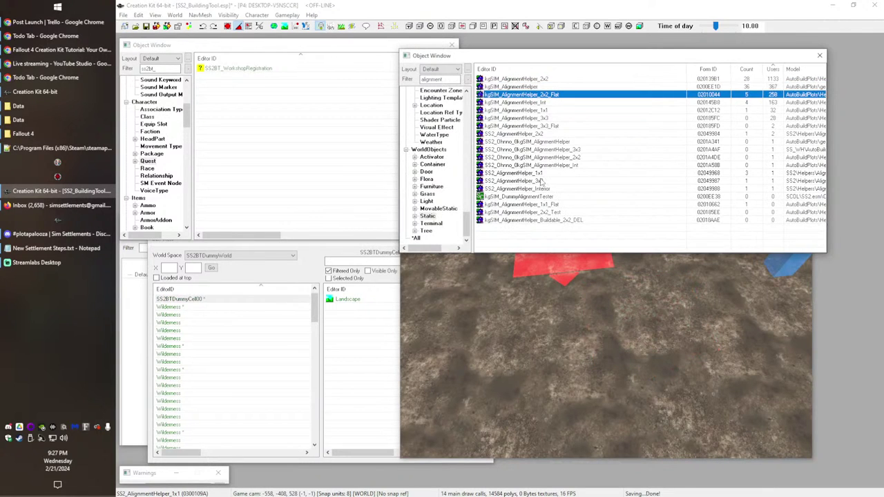
left_click(542, 181)
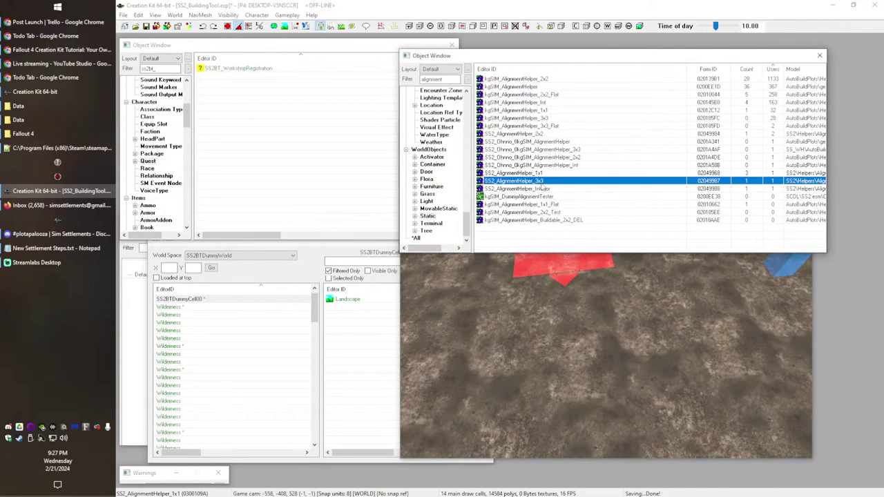
left_click(521, 139)
left_click(513, 135)
left_click_drag(511, 135, 699, 310)
Step: Place an SS2_AlignmentHelper_3x3 and an interior alignment helper on the ground around the 1x1 helper
left_click(494, 79)
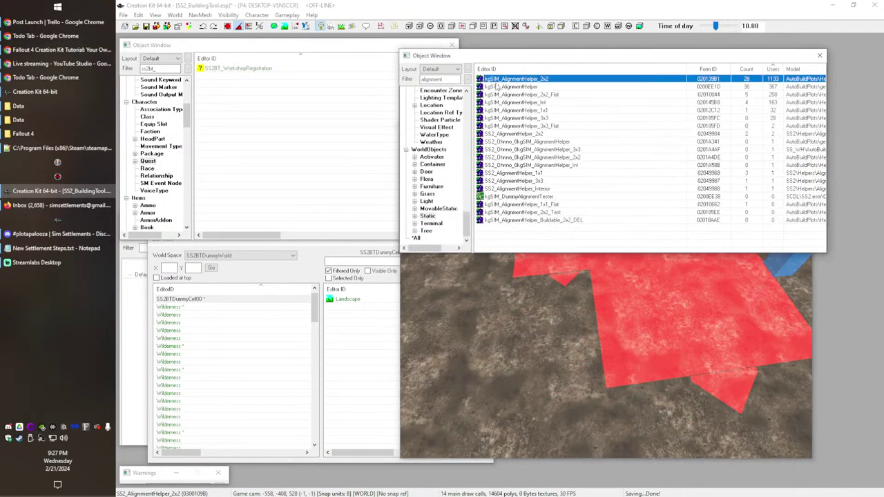
left_click_drag(542, 180, 419, 267)
left_click(529, 103)
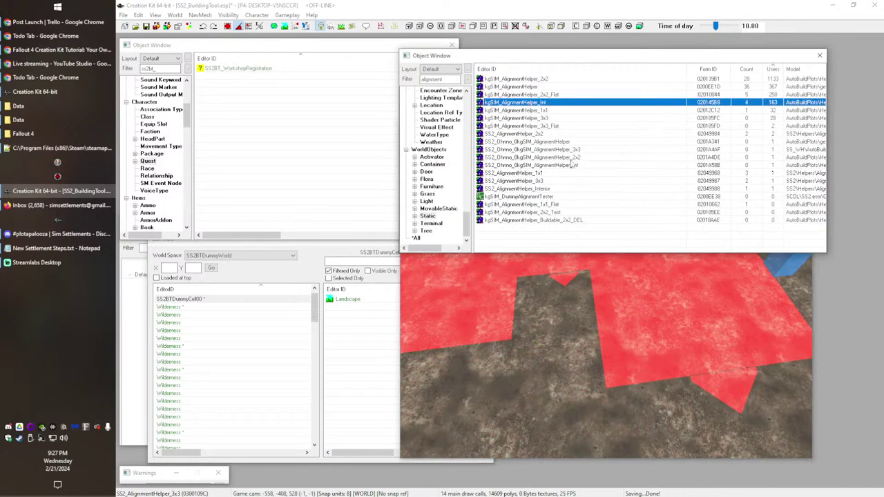
left_click_drag(570, 168, 542, 366)
scroll(676, 304, "down", 2)
middle_click_drag(677, 304, 625, 272, "shift")
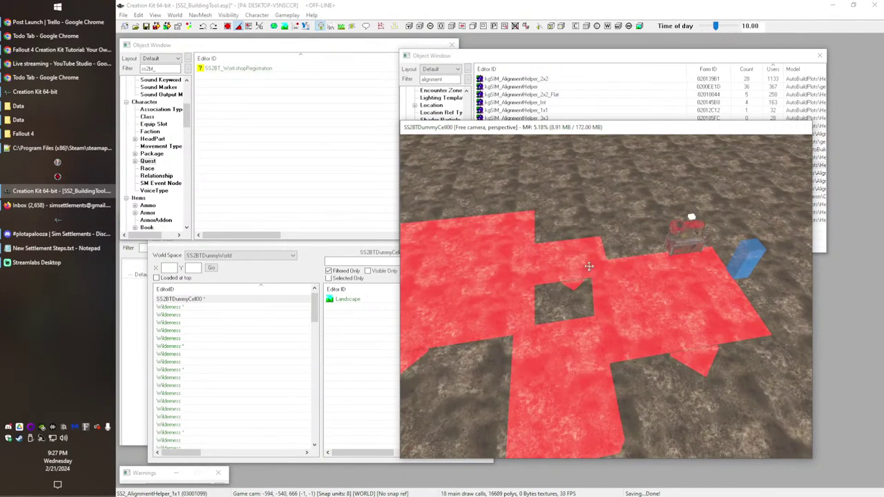
left_click_drag(484, 296, 501, 301)
Step: Move the workshop workbench and the COC marker away from the alignment helpers to the open ground behind them
middle_click_drag(680, 208, 700, 315)
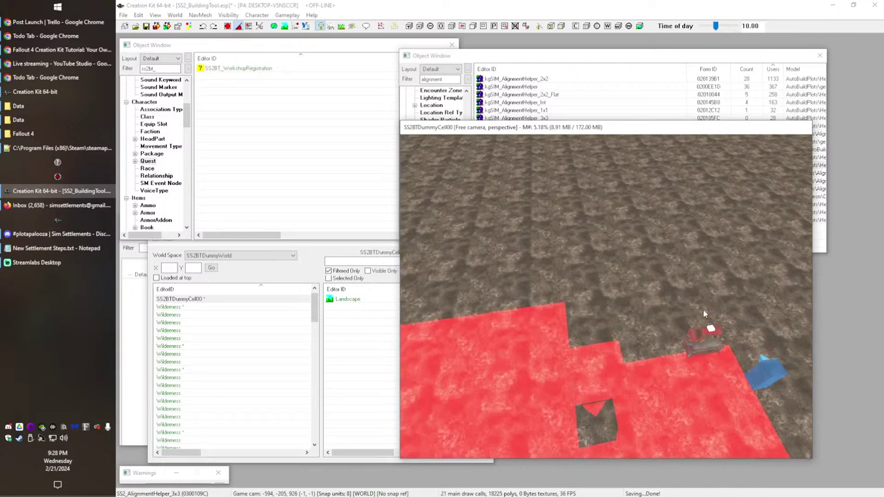
left_click(712, 340)
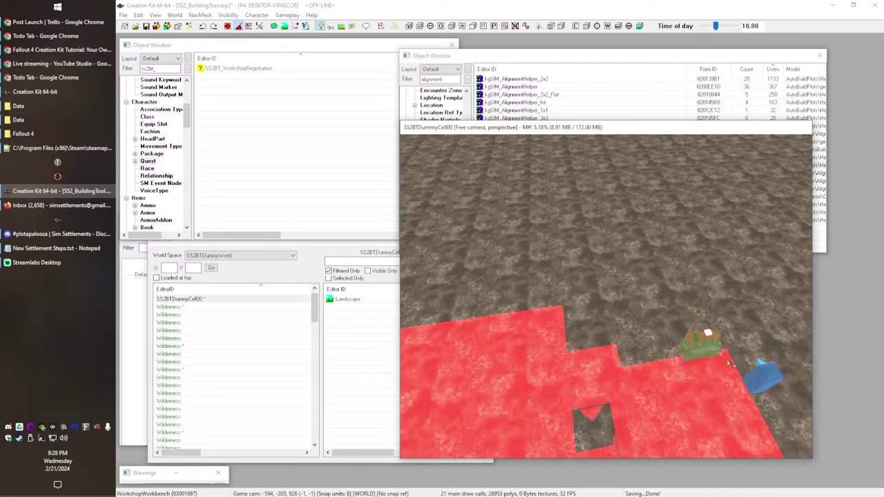
left_click_drag(697, 340, 465, 219)
left_click(769, 380)
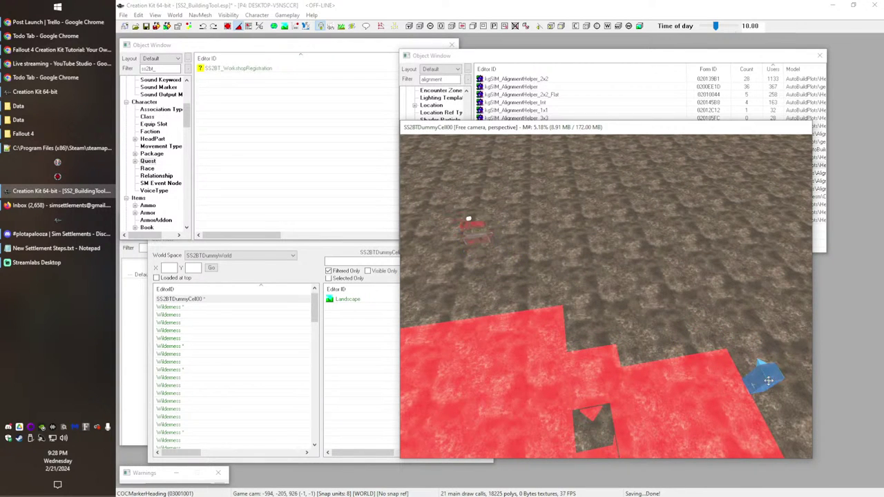
mouse_move(716, 338)
middle_mouse_down()
mouse_move(602, 236)
mouse_move(666, 290)
middle_mouse_up()
mouse_move(693, 308)
left_mouse_down()
mouse_move(464, 250)
mouse_move(405, 225)
left_mouse_up()
middle_click_drag(647, 319, 717, 342)
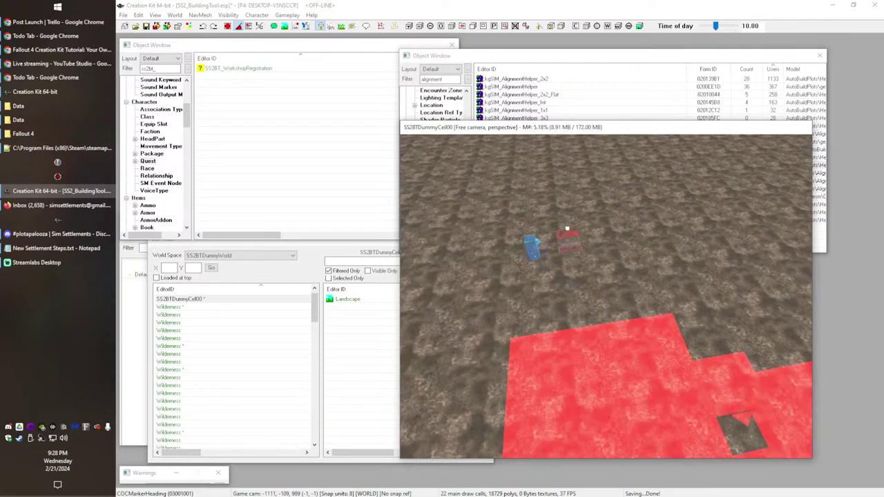
middle_click_drag(659, 327, 532, 262)
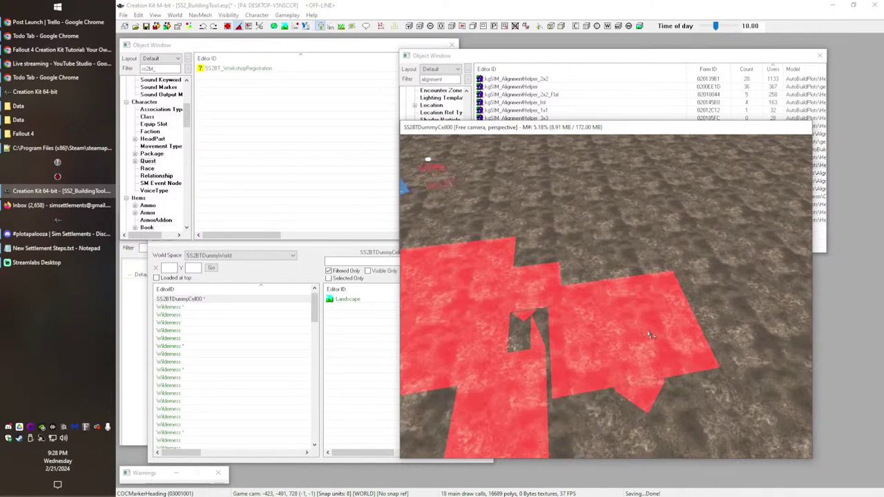
Step: Set the 2x2 alignment helper reference's X, Y and Z position to 0
double_click(630, 314)
double_click(449, 225)
type("0")
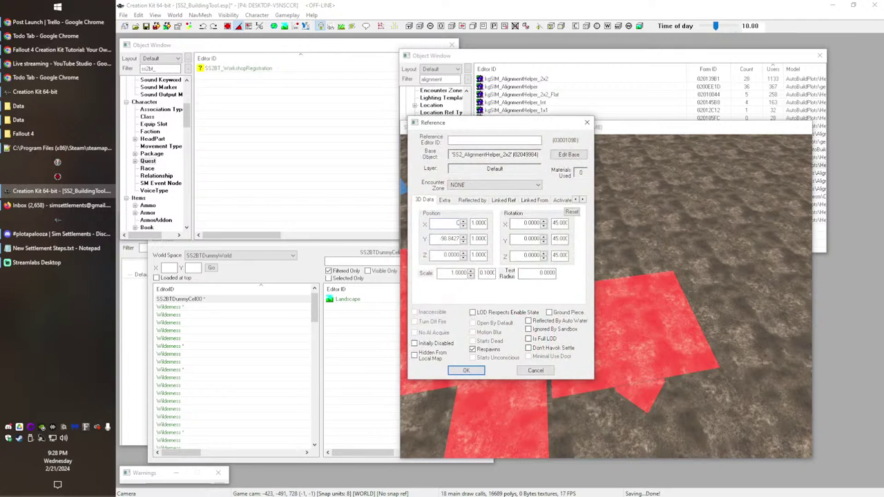
key("Tab")
key("Tab")
type("0")
key("Tab")
key("Tab")
type("0")
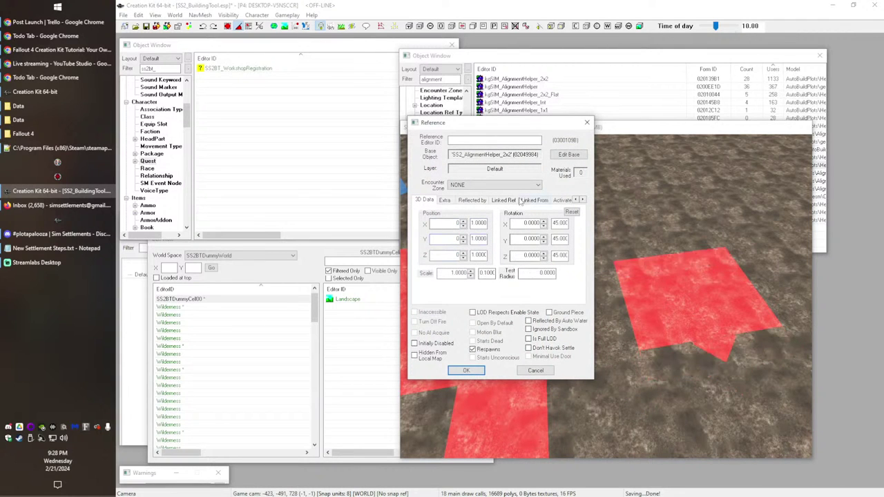
left_click(466, 372)
Step: Create a new static form from the 2x2 helper's base object with the ID SS2BT_AlignmentHelper_2x2_Visual
double_click(620, 298)
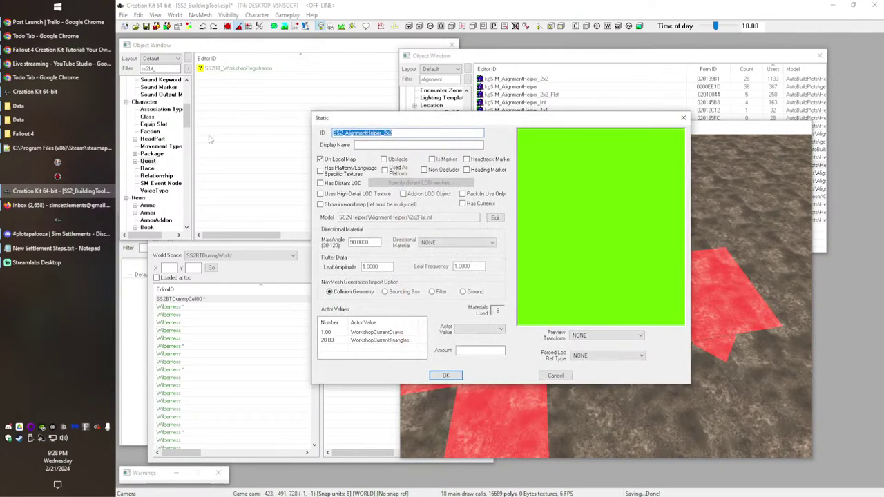
left_click(344, 134)
type("BT")
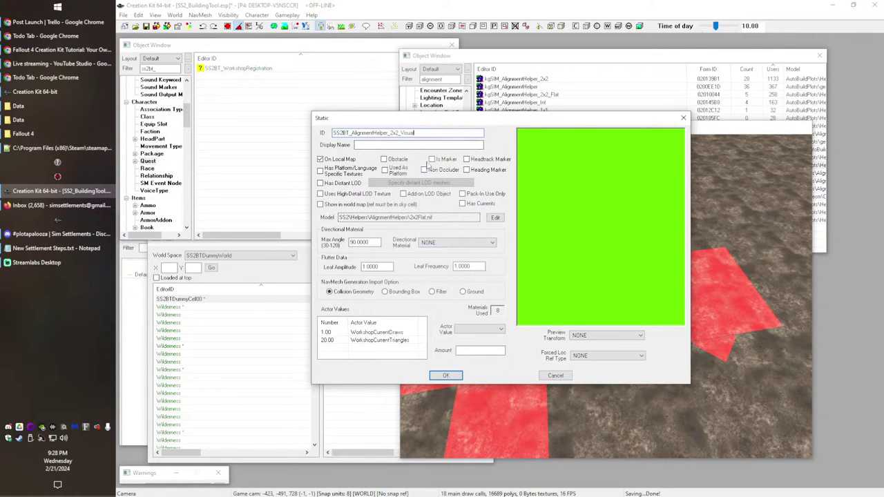
left_click_drag(455, 219, 333, 215)
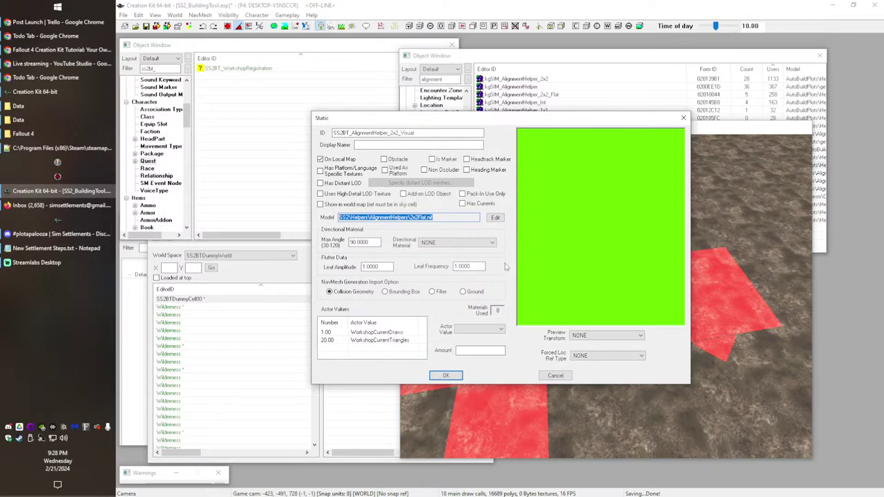
left_click(429, 134)
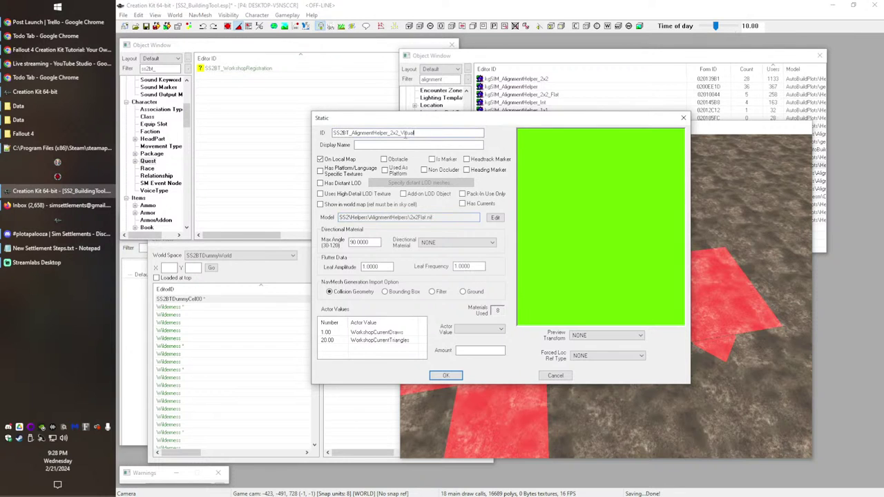
left_click(445, 375)
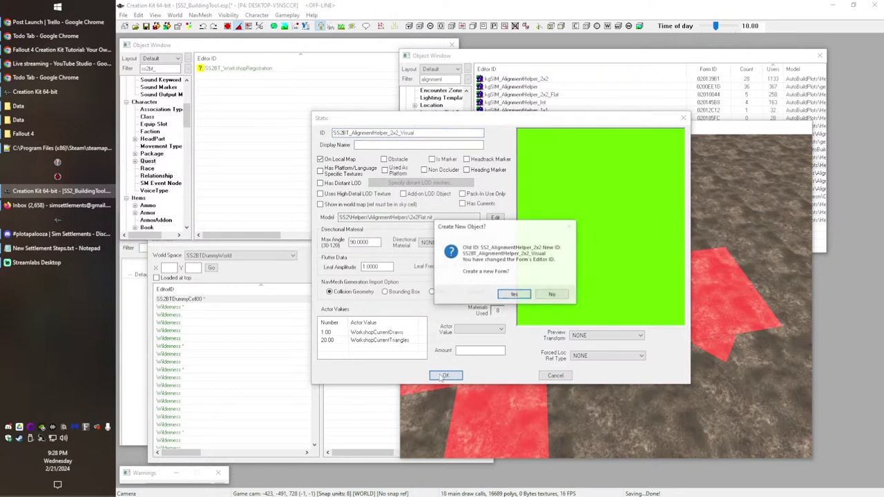
left_click(514, 295)
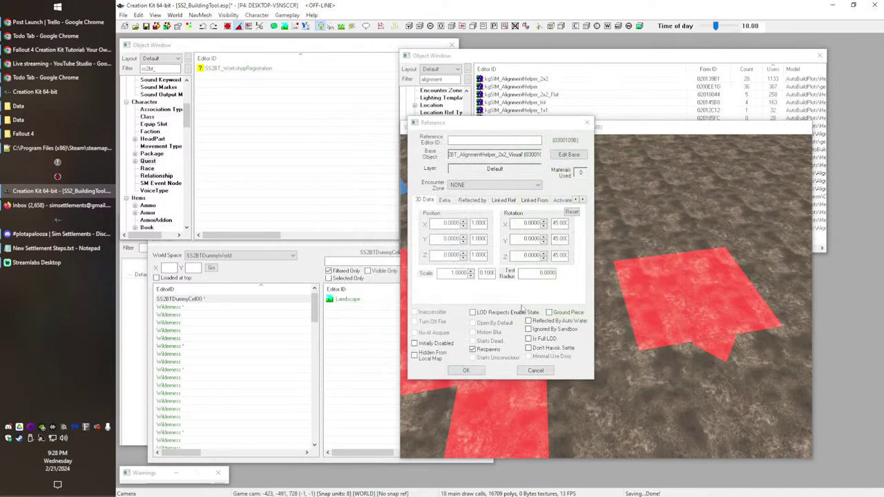
left_click(477, 375)
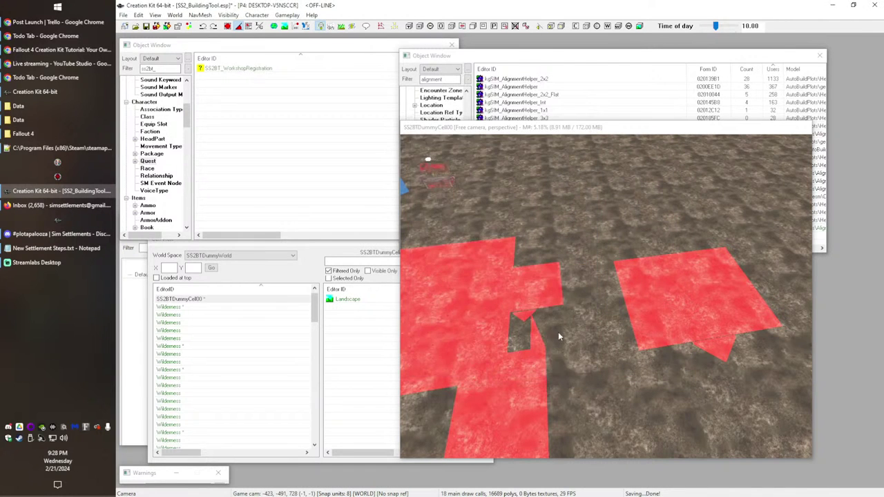
Step: Set the 3x3 alignment helper reference's X, Y and Z position to 0
middle_click_drag(559, 337, 577, 321)
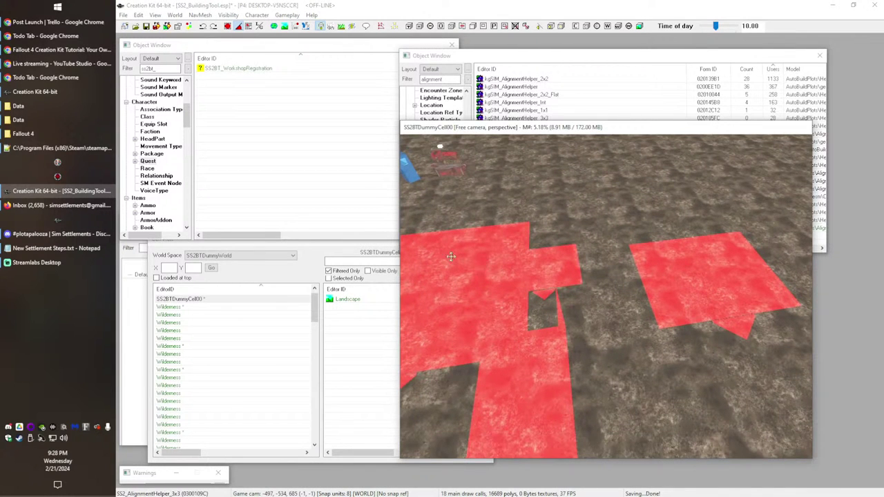
double_click(462, 255)
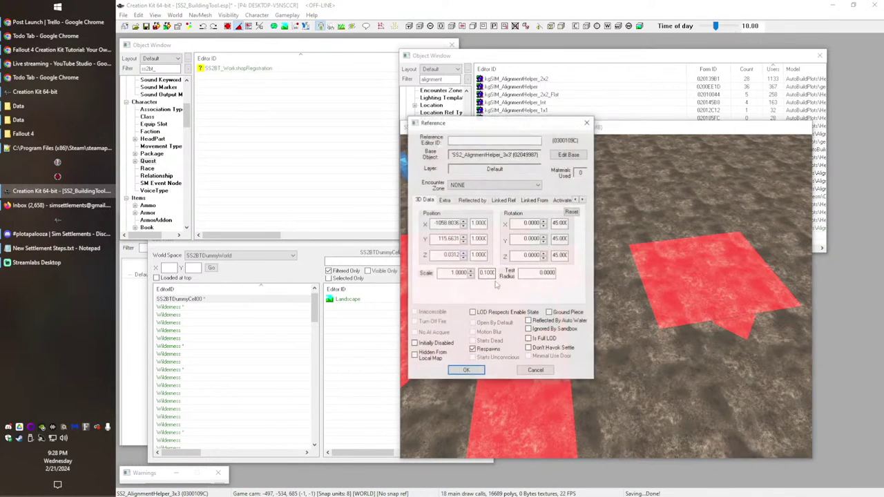
double_click(455, 224)
type("0")
key("Tab")
type("0")
key("Tab")
key("Tab")
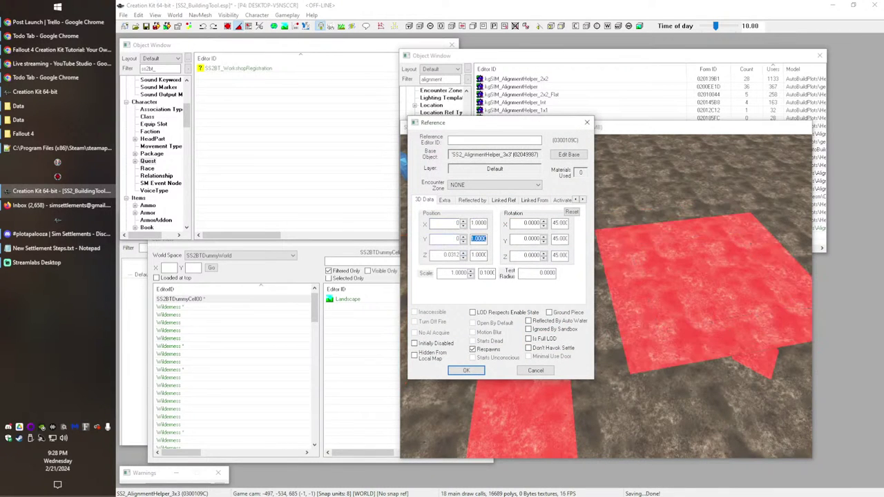
type("0")
key("Tab")
left_click(482, 370)
Step: Open the 3x3 helper's reference and filter the object list by "visual" to select SS2BT_AlignmentHelper_2x2_Visual
double_click(624, 255)
left_click(670, 257)
left_click_drag(490, 118, 421, 102)
double_click(439, 78)
type("visual")
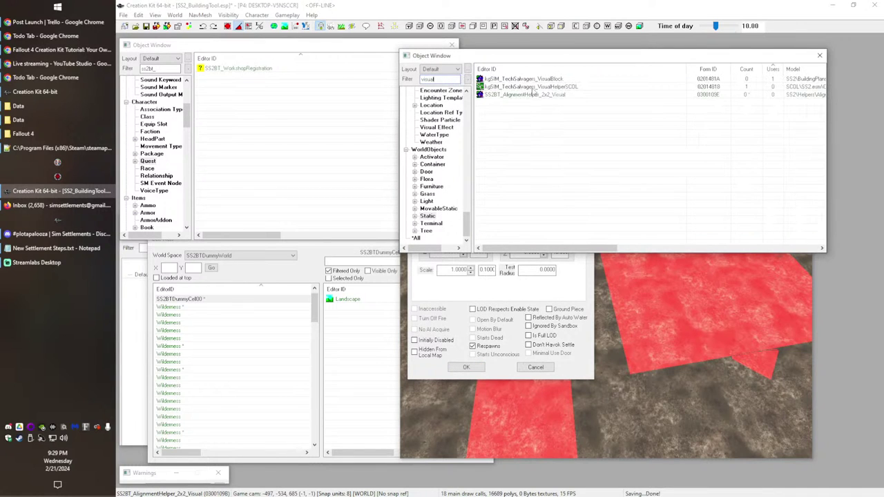
left_click(498, 94)
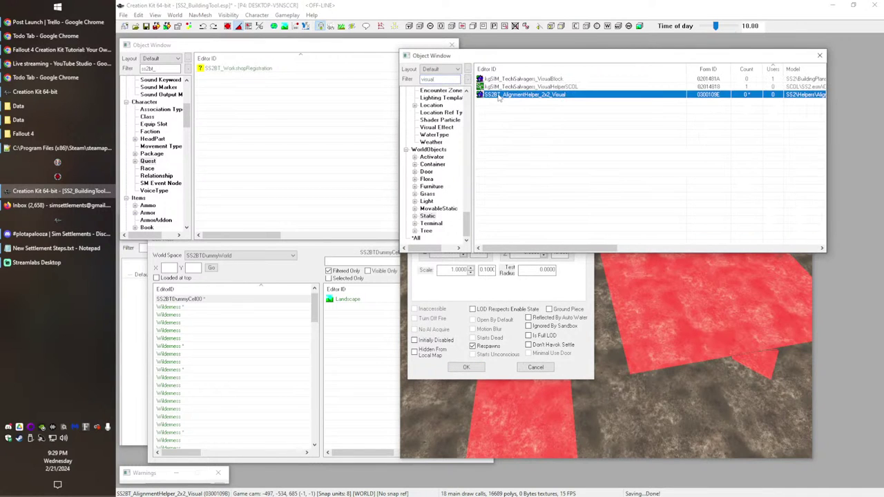
Step: Create a new static form from the 3x3 helper's base object with the ID SS2BT_AlignmentHelper_3x3_Visual
left_click(468, 285)
left_click(570, 151)
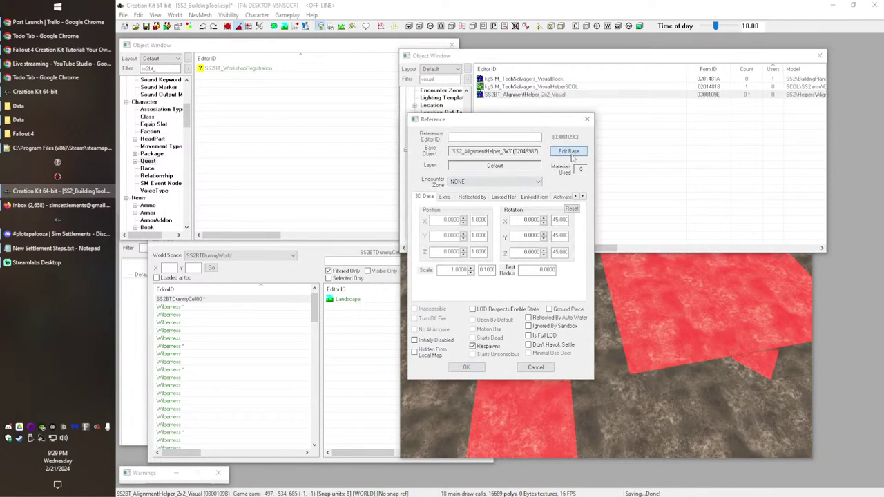
type("SS2BT_AlignmentHelper_2x2_Visual")
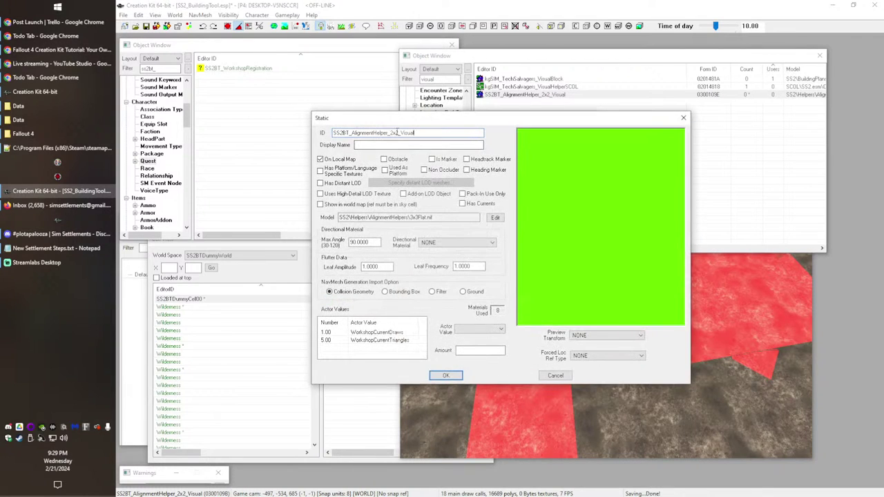
left_click_drag(390, 136, 401, 135)
type("3x3")
left_click(443, 375)
left_click(514, 295)
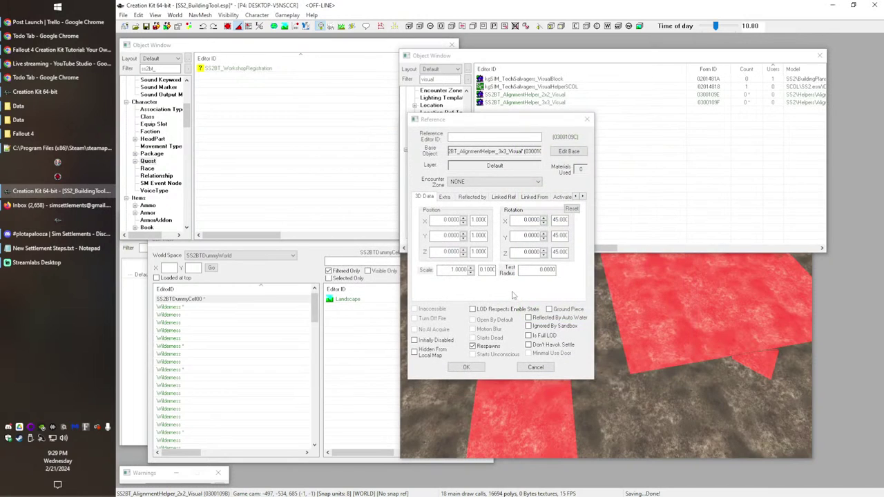
left_click(478, 368)
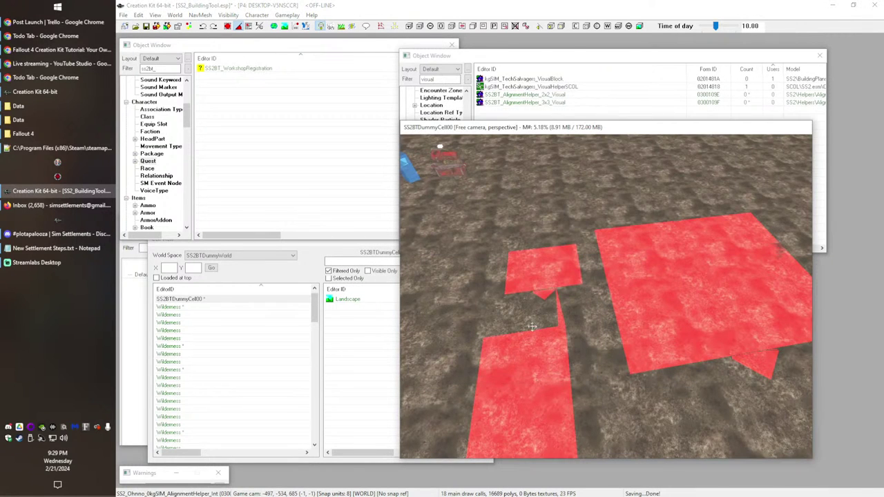
Step: Set the 1x1 alignment helper reference's X, Y and Z position to 0
double_click(533, 259)
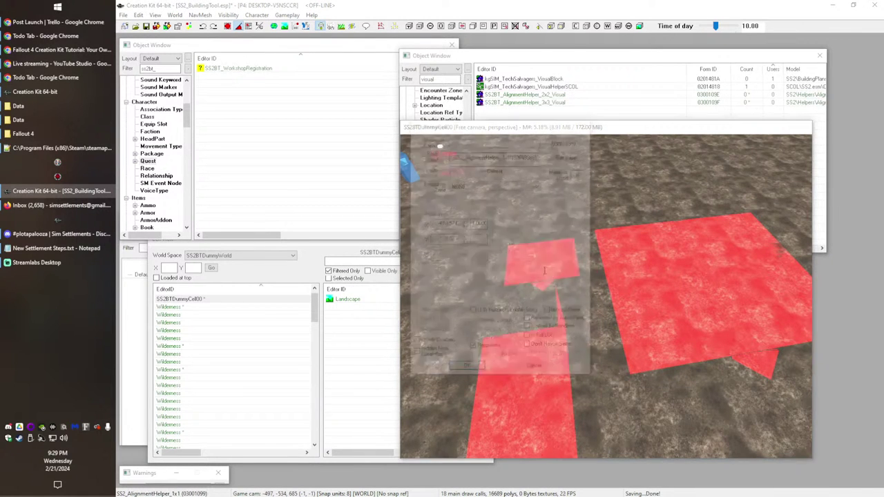
double_click(460, 223)
type("0")
key("Tab")
key("Tab")
type("0")
key("Tab")
key("Tab")
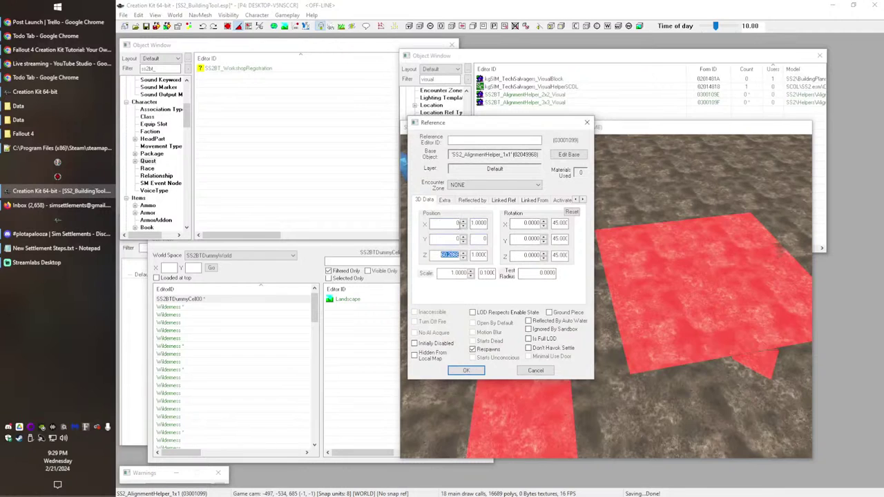
type("0")
key("Return")
Step: Reopen the 1x1 alignment helper's reference and enter 0 for its Z position again
middle_click_drag(584, 253, 638, 219)
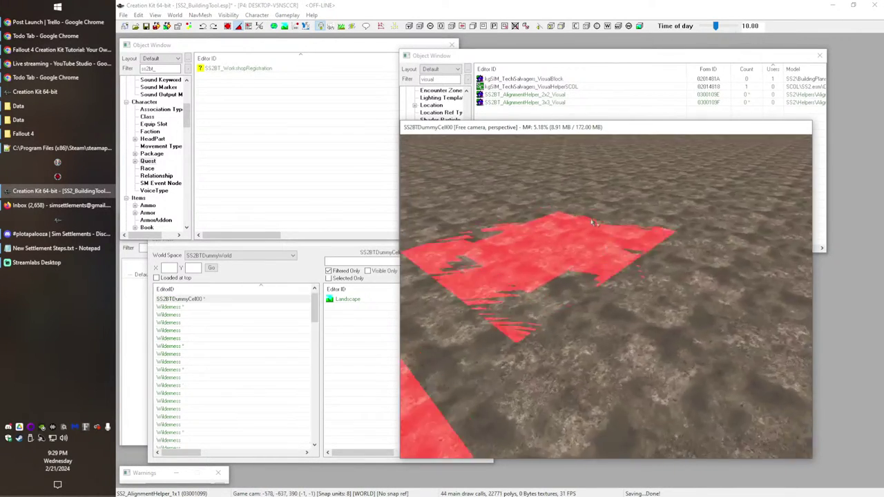
middle_click_drag(544, 241, 543, 232, "shift")
double_click(543, 232)
double_click(442, 256)
type("0")
key("Tab")
left_click(456, 371)
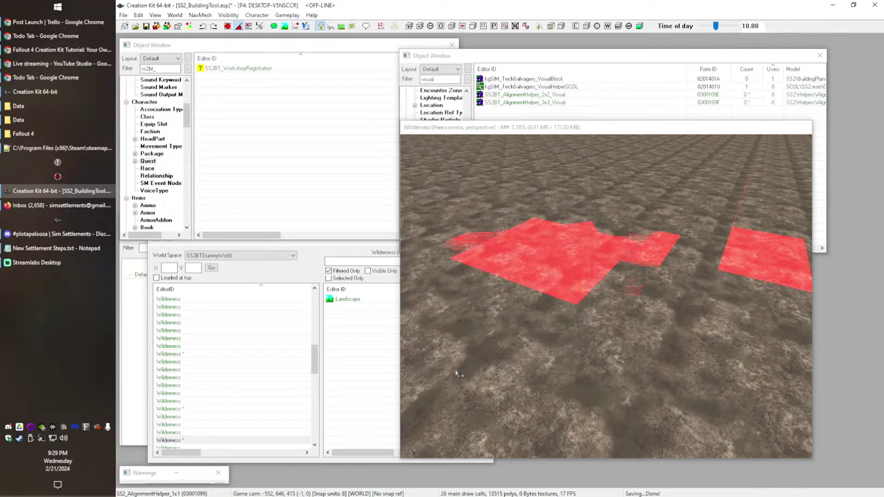
Step: Set the 3x3 visual helper reference's X and Y position to 0 and hide that helper from the view
middle_click_drag(663, 272, 444, 243, "shift")
left_click(442, 244)
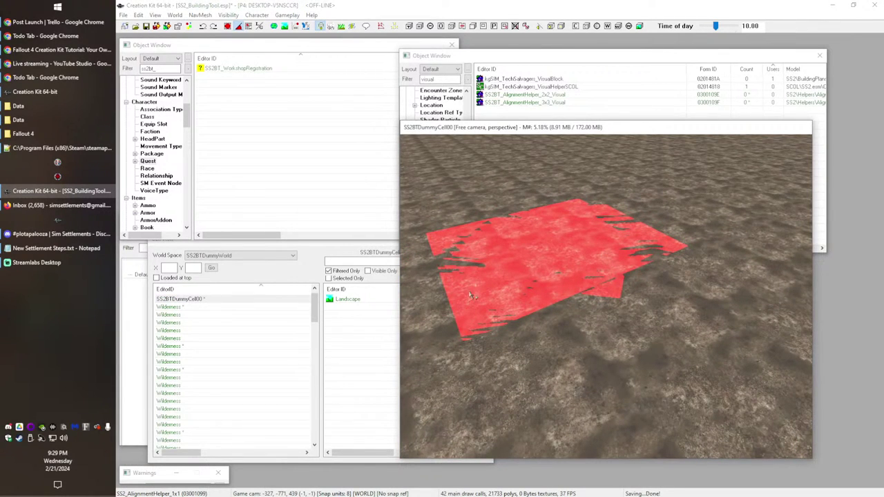
middle_click_drag(474, 303, 510, 292, "shift")
left_click(509, 240)
left_click_drag(478, 166, 637, 317)
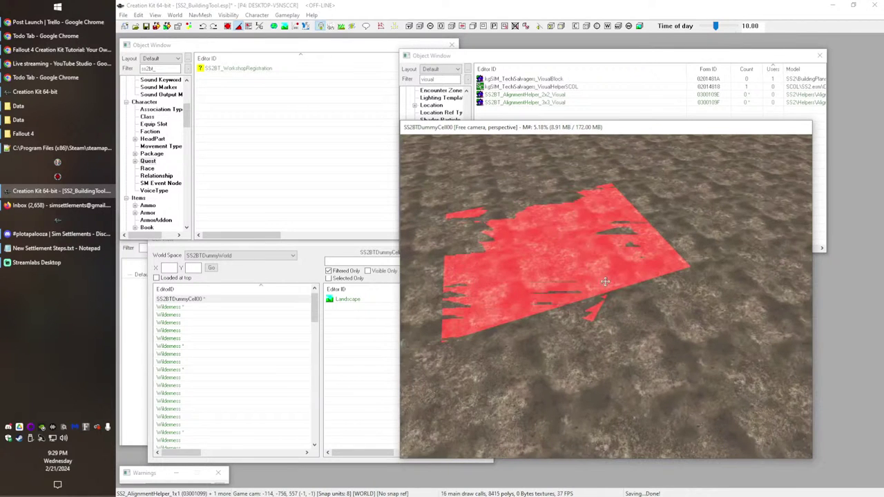
double_click(603, 275)
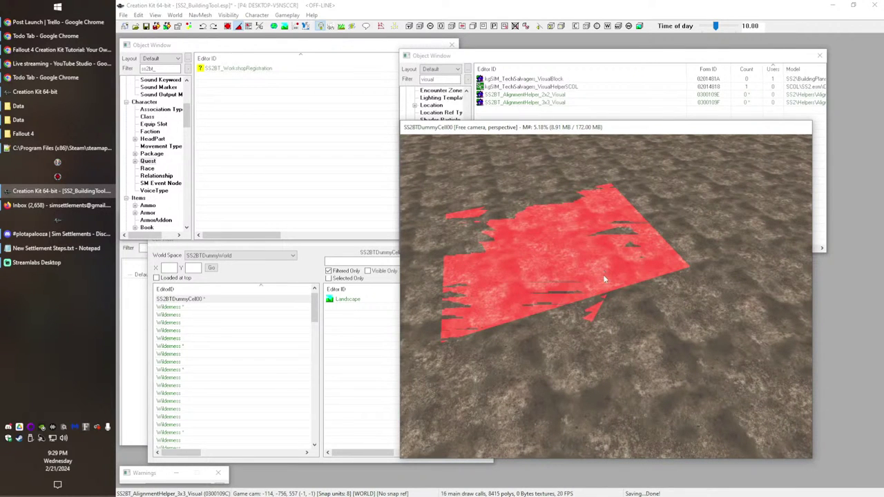
double_click(451, 222)
type("0")
key("Tab")
key("Tab")
type("0")
left_click(467, 371)
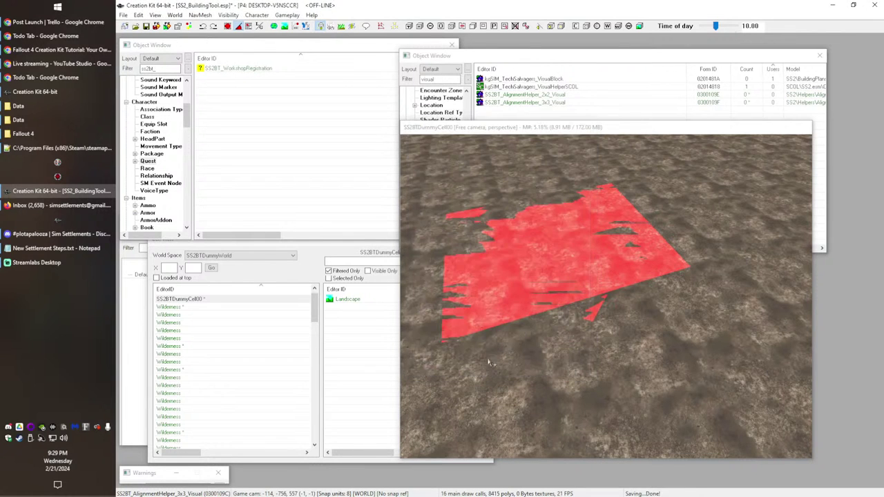
left_click(550, 130)
key("Delete")
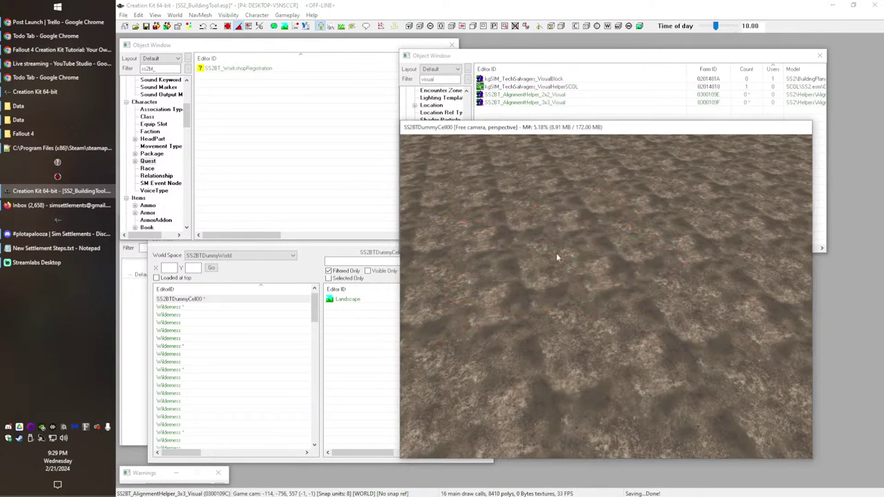
Step: Set the 1x1 alignment helper reference's X and Y position to 0 and its Z position to 1
scroll(558, 257, "up", 5)
left_click(552, 250)
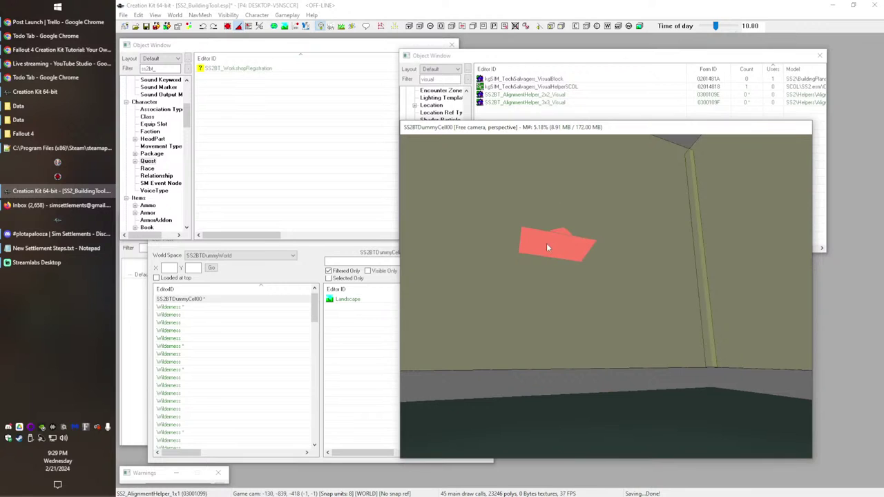
double_click(546, 243)
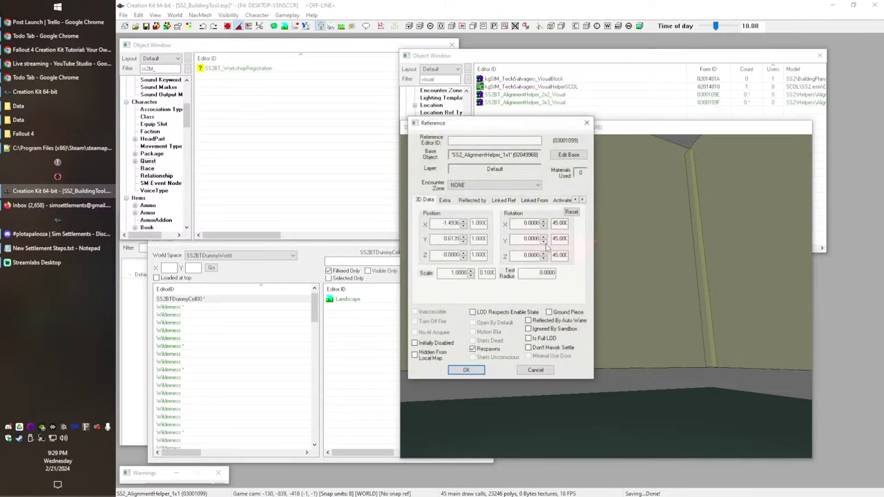
double_click(456, 223)
type("0")
key("Tab")
key("Tab")
type("0")
key("Tab")
key("Tab")
type("1")
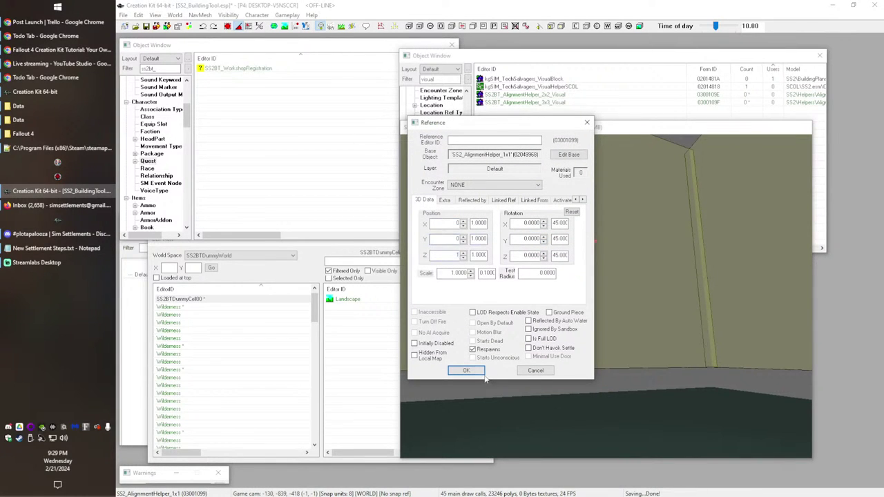
left_click(479, 369)
Step: Create a new static form from the 1x1 helper's base object with the ID SS2BT_AlignmentHelper_1x1_Visual
mouse_move(564, 290)
middle_mouse_down("shift")
mouse_move(546, 235)
mouse_move(576, 302)
middle_mouse_up("shift")
double_click(576, 306)
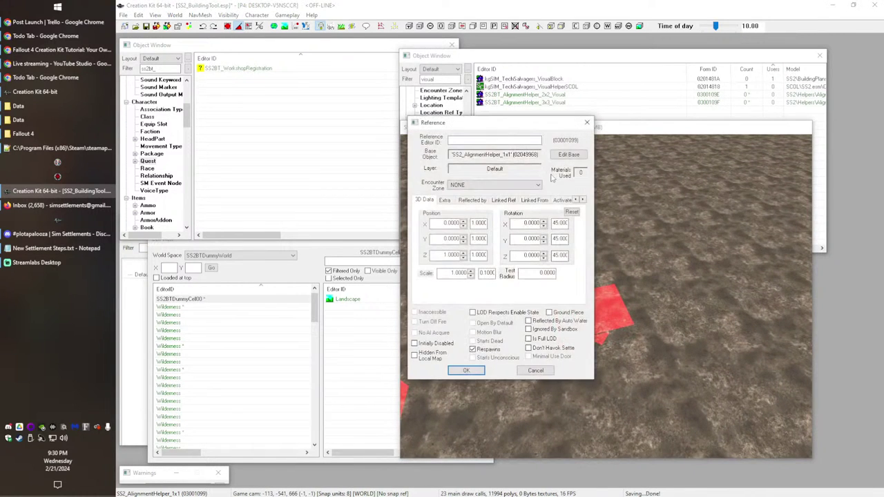
left_click(576, 159)
left_click(424, 134)
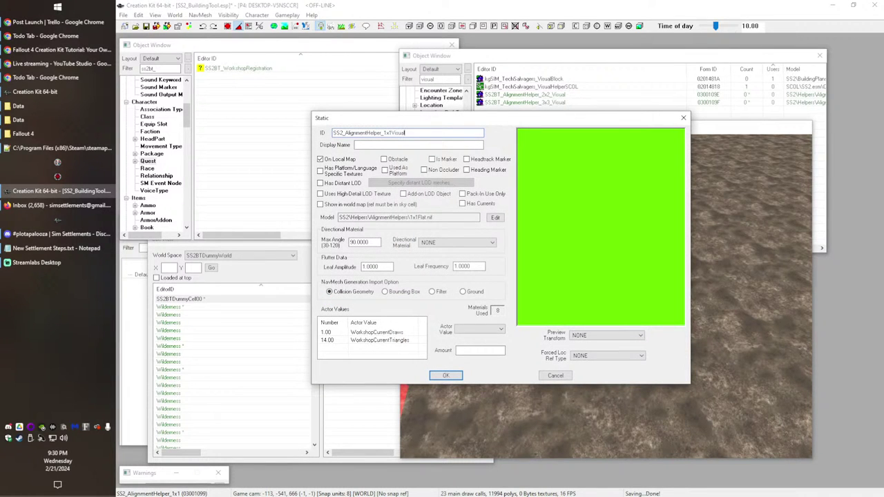
type("BT")
left_click(446, 375)
left_click(514, 294)
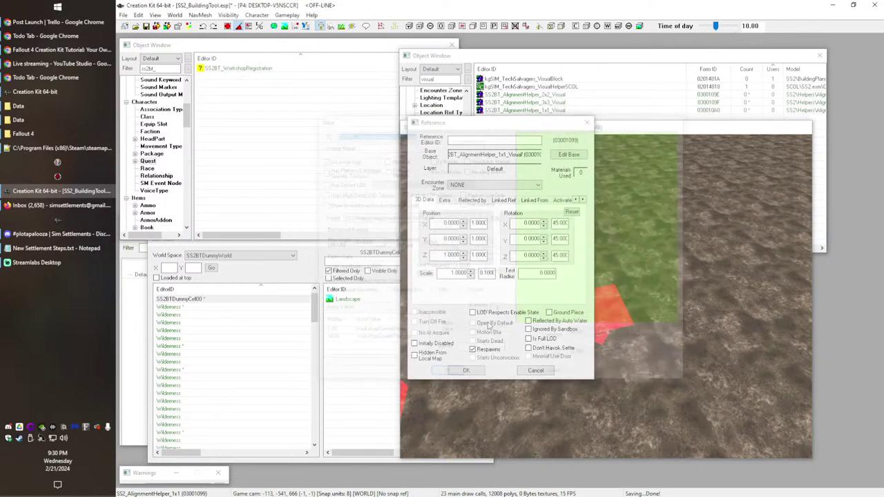
left_click(466, 369)
middle_click_drag(467, 371, 511, 357)
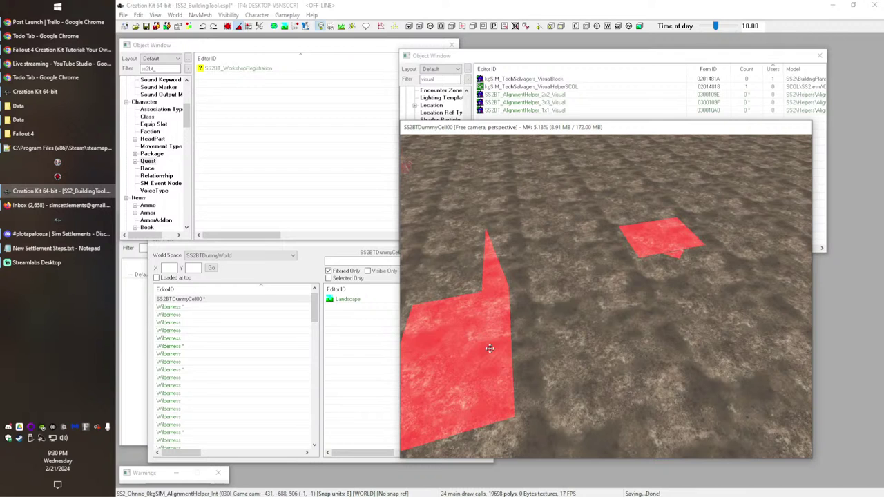
double_click(441, 361)
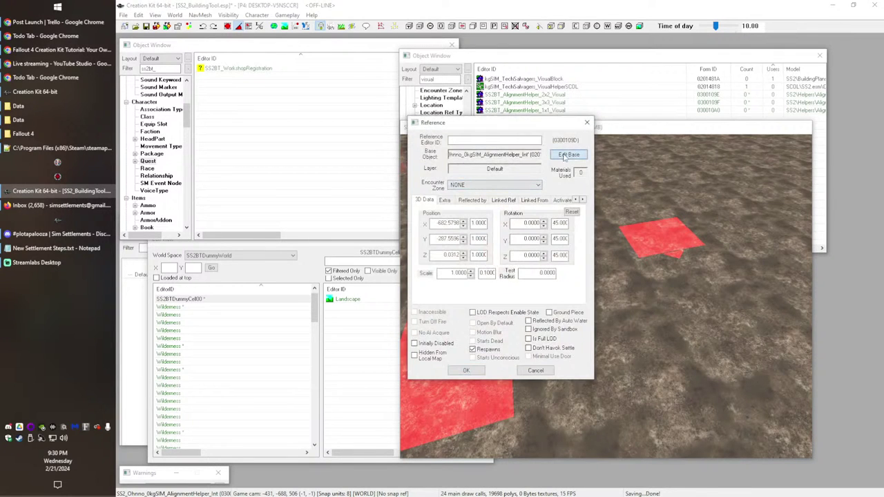
left_click(564, 155)
type("R")
key("BackSpace")
type("T")
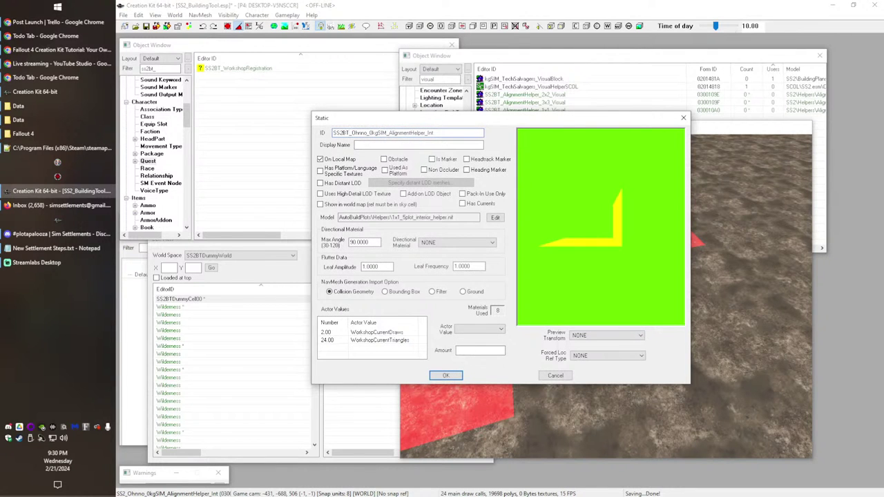
key("Return")
left_click(538, 373)
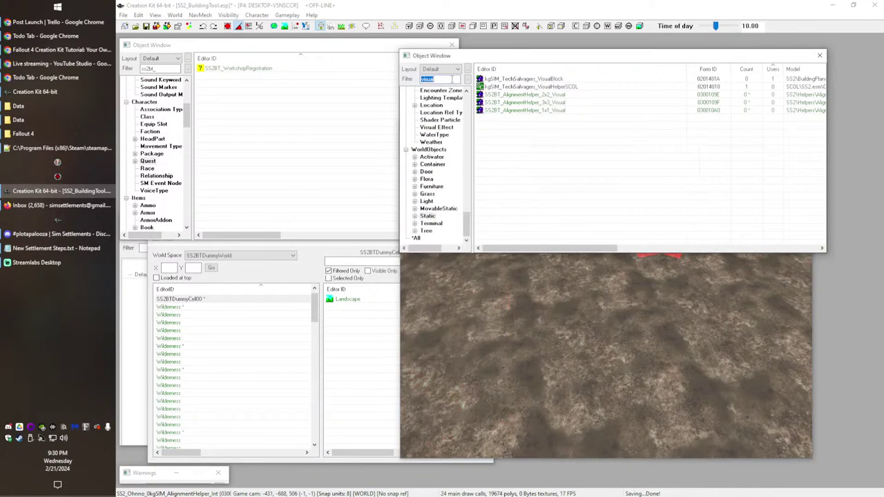
Step: Filter the object list by "alignmenthe" and place SS2_AlignmentHelper_Interior in the dummy cell
type("ali")
key("BackSpace")
key("BackSpace")
key("BackSpace")
key("BackSpace")
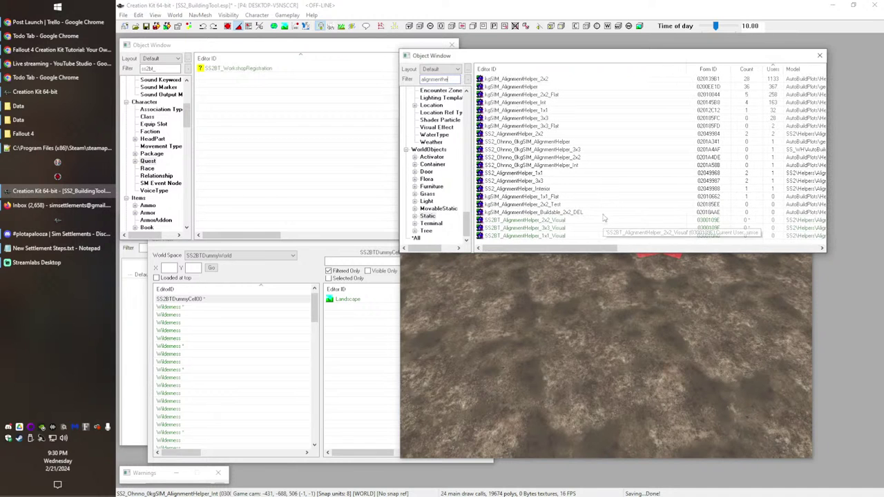
left_click(551, 189)
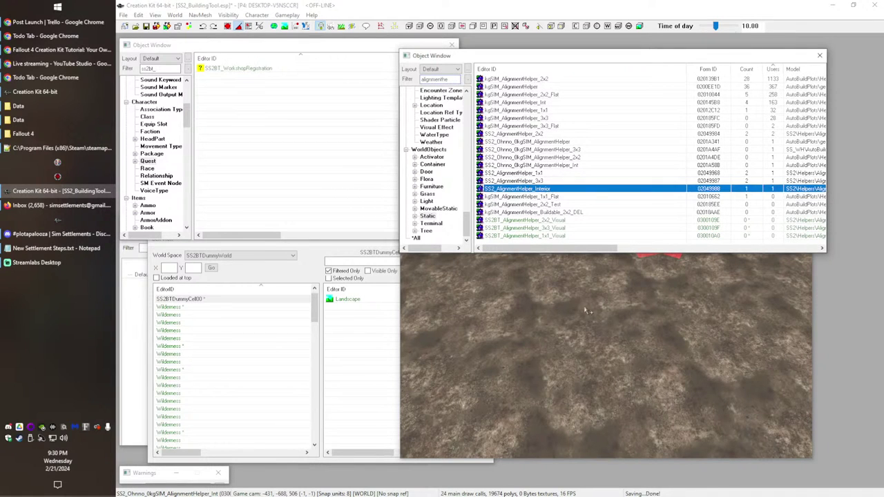
left_click_drag(585, 312, 585, 304)
Step: Create a new static form from the interior helper's base object with the ID SS2BT_AlignmentHelper_Interior_Visual
double_click(614, 284)
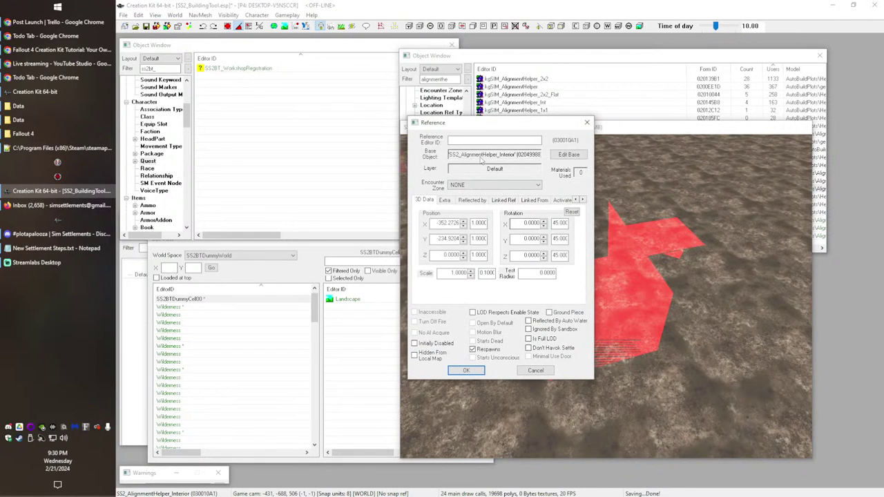
left_click(569, 155)
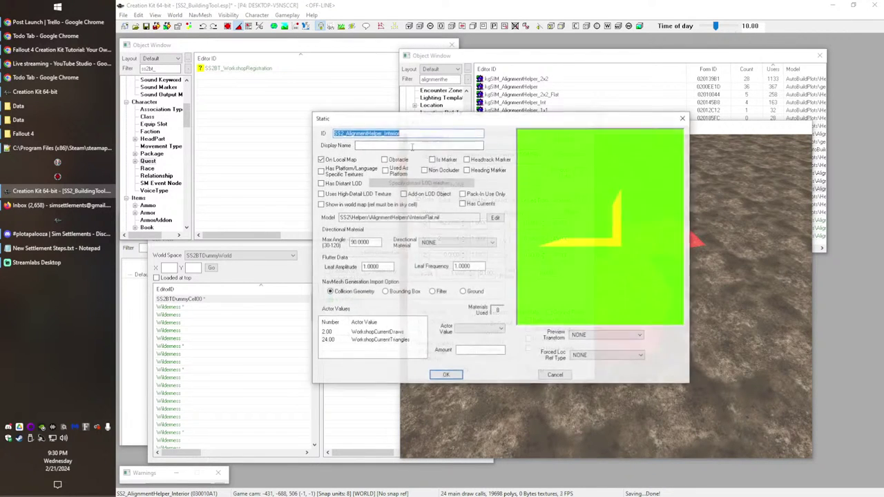
left_click(342, 133)
type("BT")
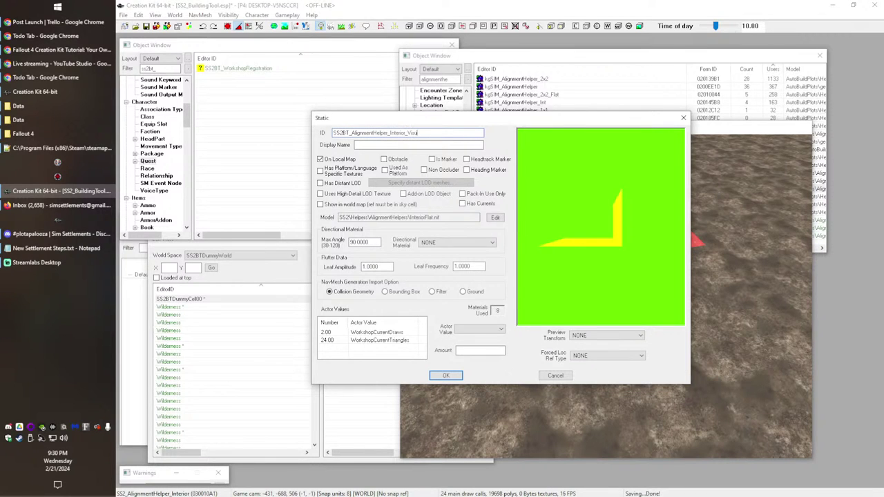
key("Return")
key("Return")
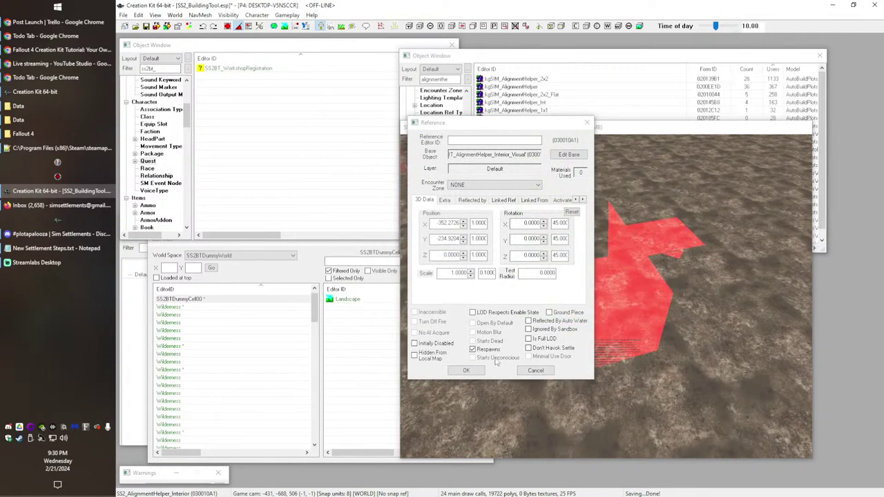
left_click(468, 370)
Step: Set the interior visual helper reference's X, Y and Z position to 0
double_click(632, 269)
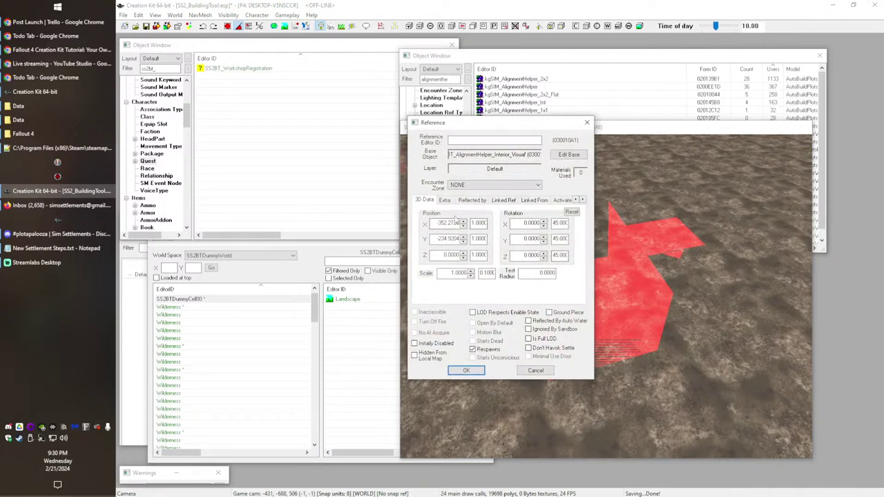
double_click(445, 223)
type("0")
key("Tab")
key("Tab")
type("0")
key("Tab")
key("Tab")
type("0")
left_click(466, 371)
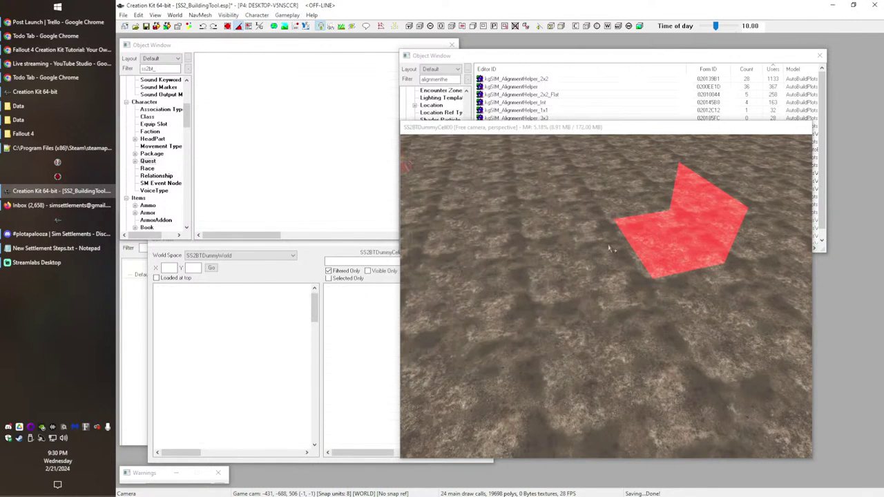
Step: Save the SS2_BuildingTool.esp plugin
scroll(614, 250, "down", 1)
middle_click_drag(614, 250, 592, 266, "shift")
left_click(147, 26)
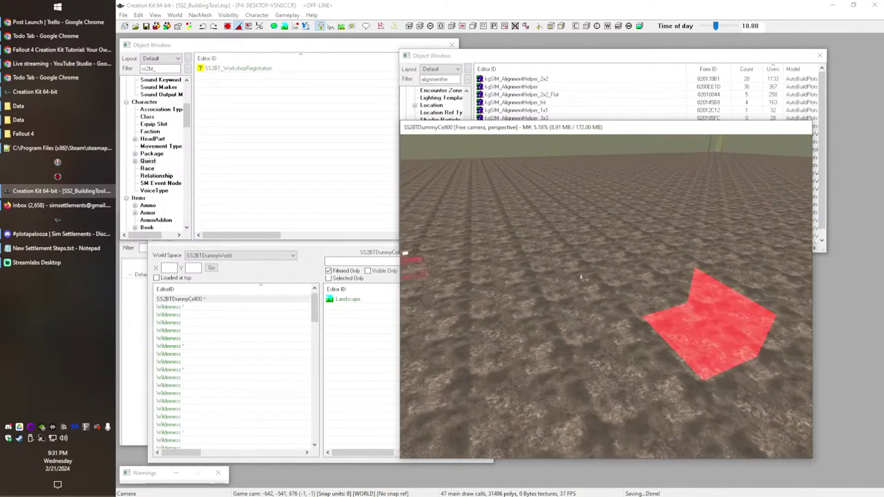
Step: Redisplay the hidden alignment helpers and check how the stacked helpers overlap in the dummy cell
key("f")
middle_click_drag(555, 293, 577, 297)
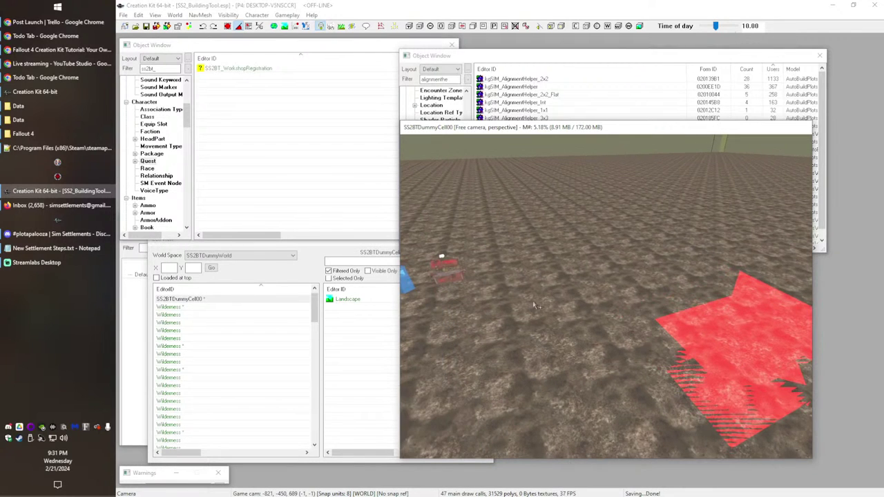
middle_click_drag(655, 316, 567, 286)
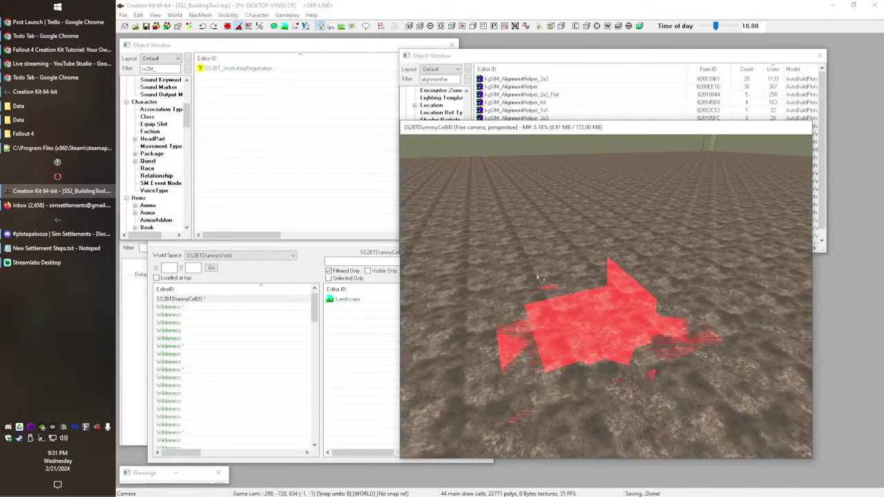
middle_click_drag(479, 296, 562, 328, "shift")
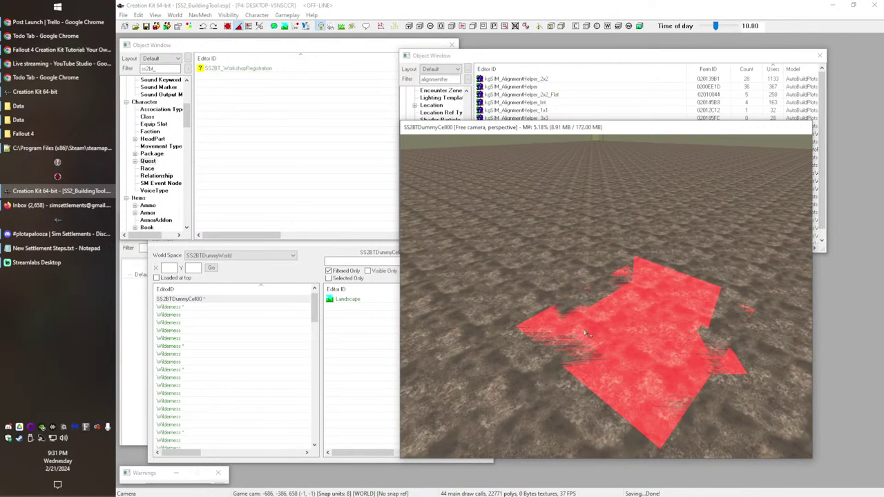
Step: Examine from several angles how the stacked alignment helpers overlap at the dummy cell's origin
left_click(657, 280)
middle_click_drag(627, 339, 601, 326, "shift")
middle_click_drag(517, 283, 684, 333, "shift")
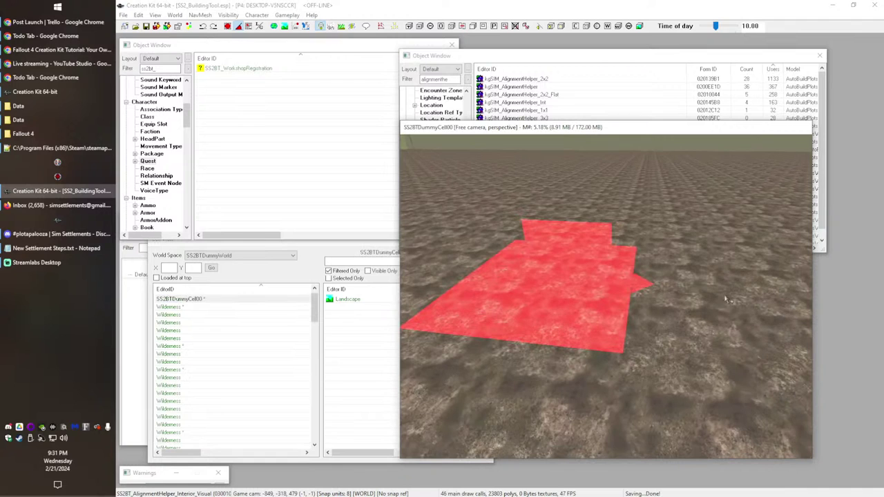
middle_click_drag(631, 296, 742, 332, "shift")
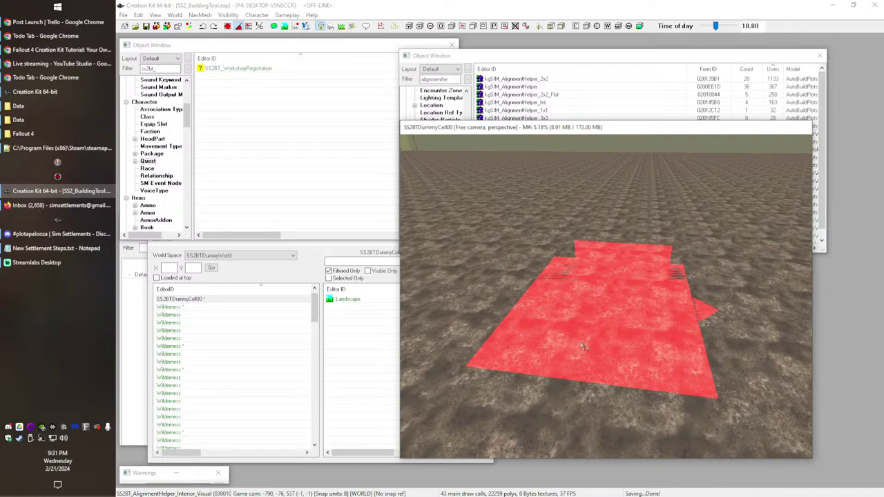
middle_click_drag(643, 339, 629, 354, "shift")
middle_click_drag(575, 333, 572, 328, "shift")
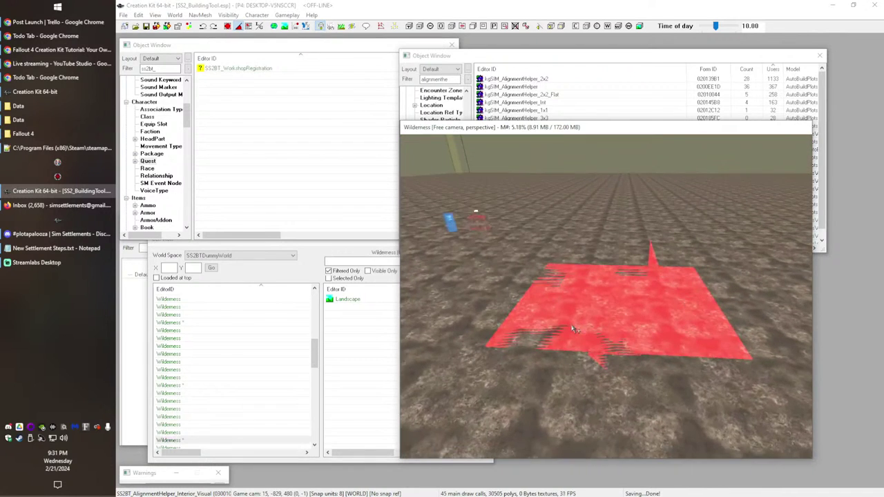
middle_click_drag(602, 396, 530, 343, "shift")
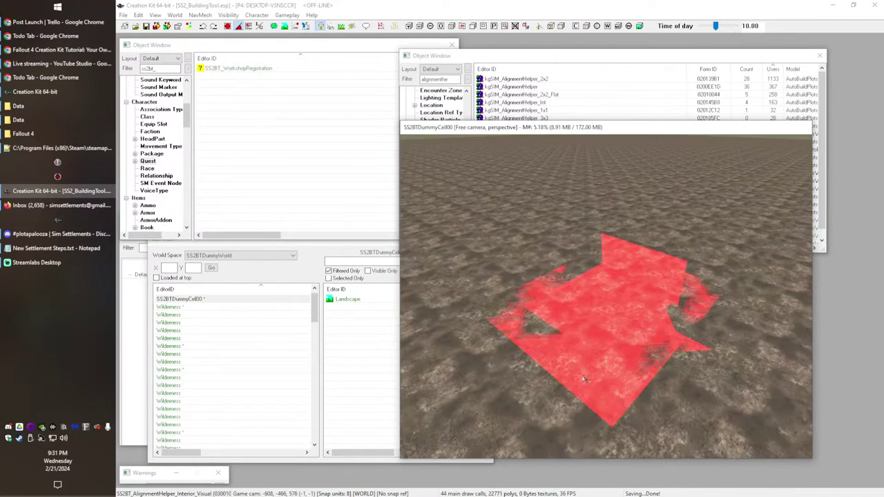
middle_click_drag(608, 388, 701, 351, "shift")
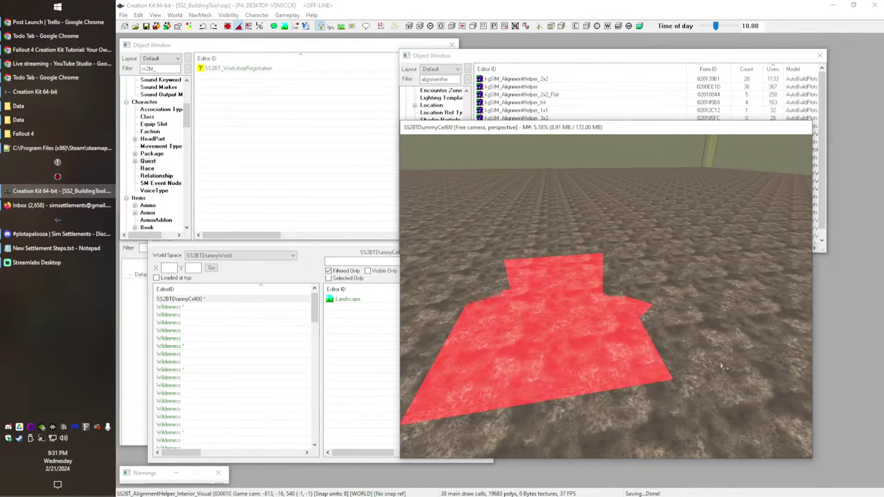
mouse_move(652, 387)
middle_mouse_down("shift")
mouse_move(558, 385)
mouse_move(574, 398)
mouse_move(625, 403)
middle_mouse_up("shift")
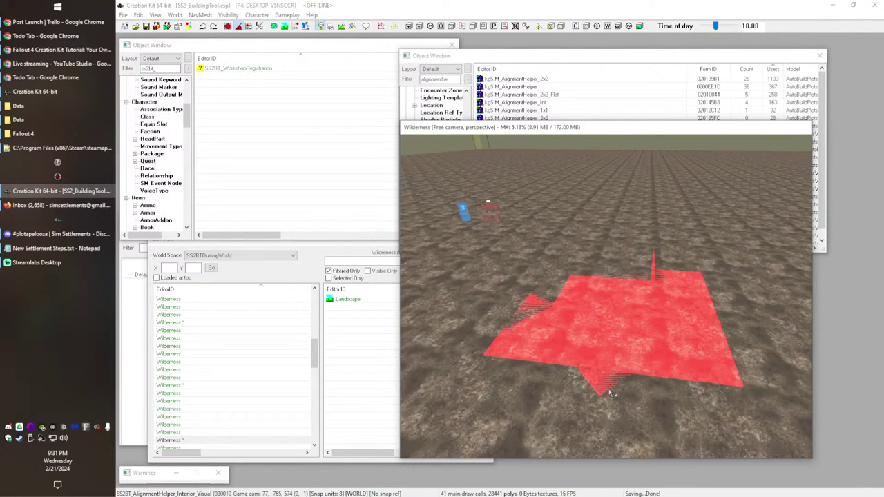
mouse_move(491, 257)
middle_mouse_down("shift")
mouse_move(572, 253)
mouse_move(579, 321)
mouse_move(546, 111)
middle_mouse_up("shift")
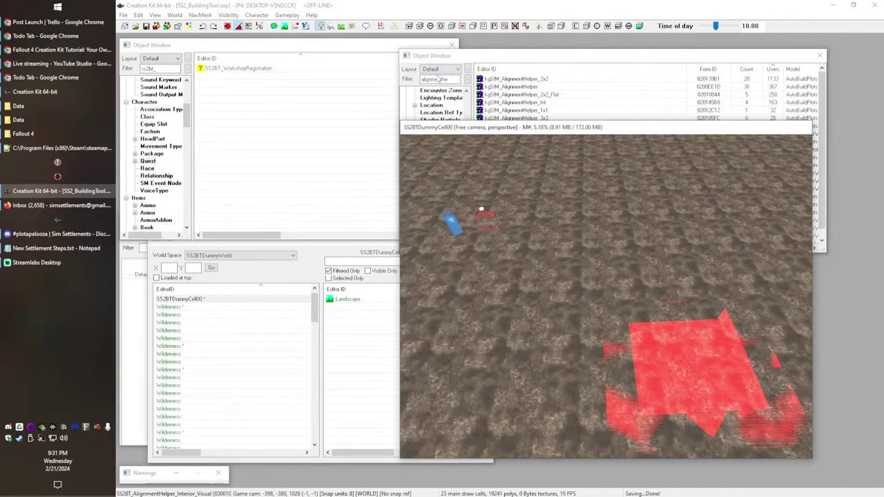
middle_click_drag(574, 281, 515, 267, "shift")
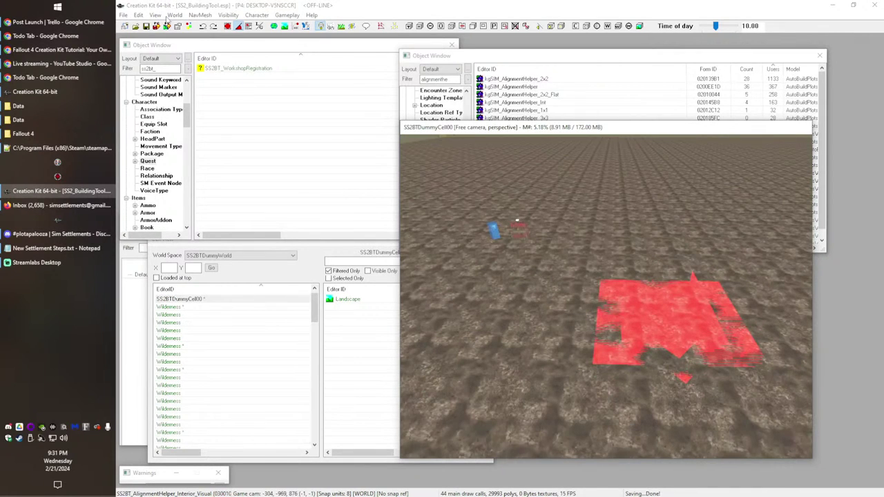
Step: Try to generate a Recast-based navmesh for the dummy cell with landscape included and the default cell size of 8
left_click(199, 14)
mouse_move(213, 27)
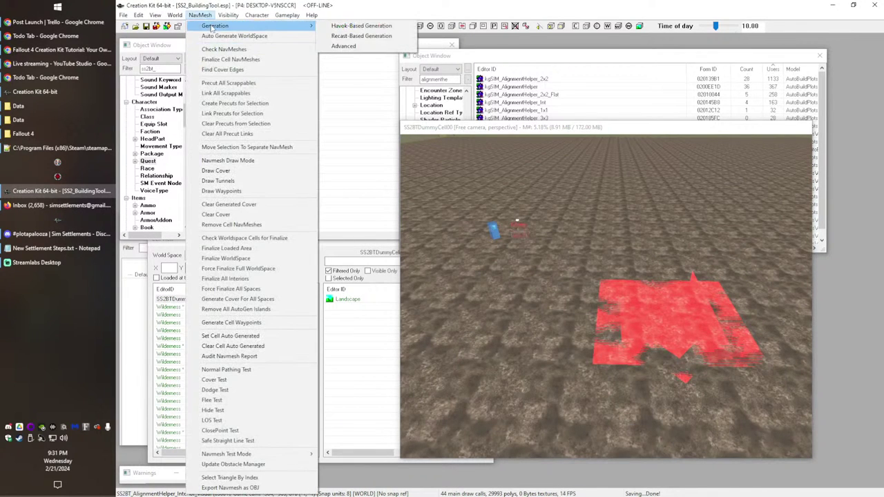
left_click(377, 38)
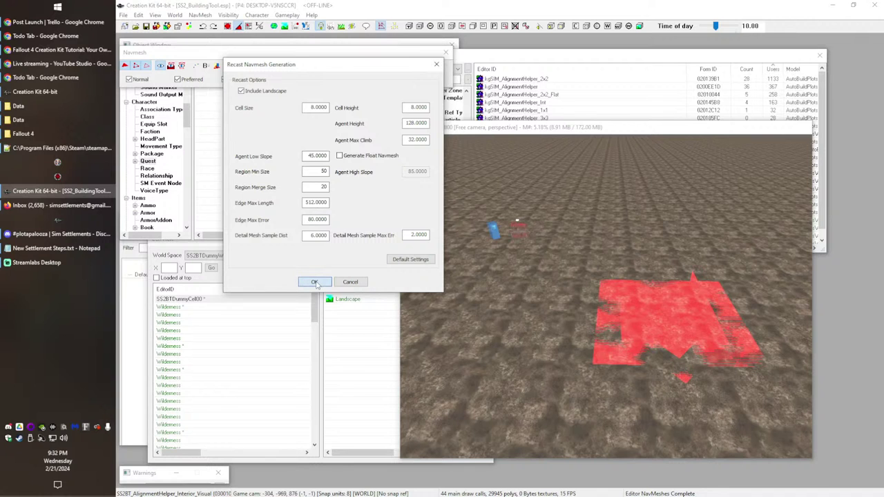
left_click(315, 282)
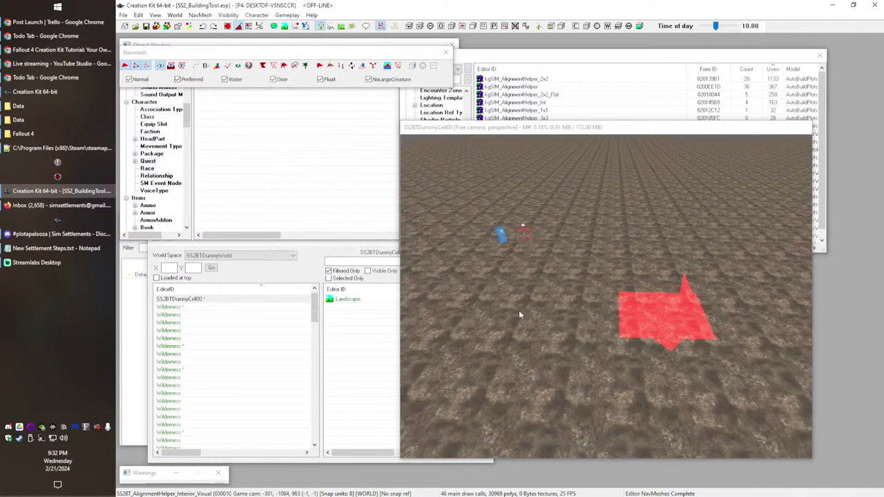
middle_click_drag(520, 316, 385, 271)
middle_click_drag(511, 274, 631, 316)
left_click(199, 14)
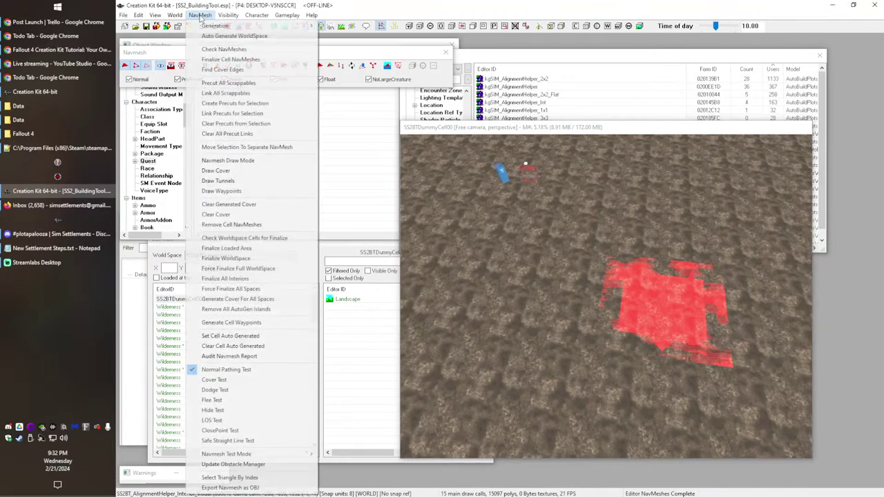
mouse_move(214, 26)
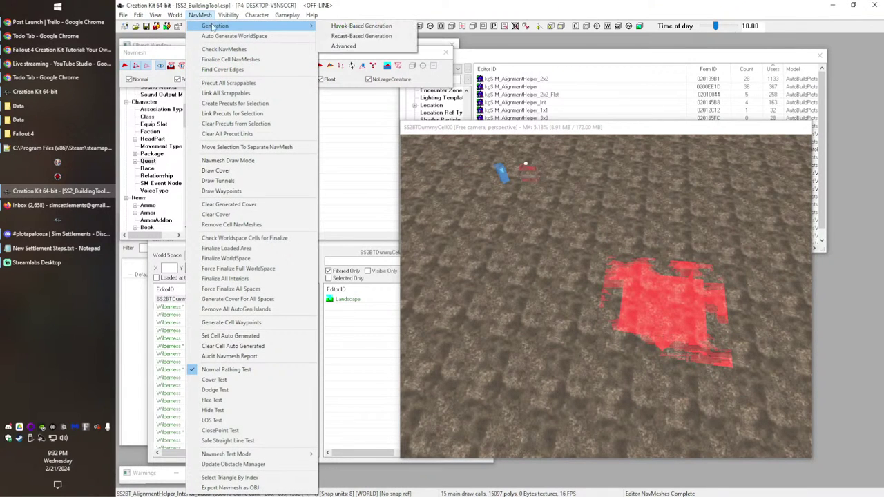
left_click(387, 37)
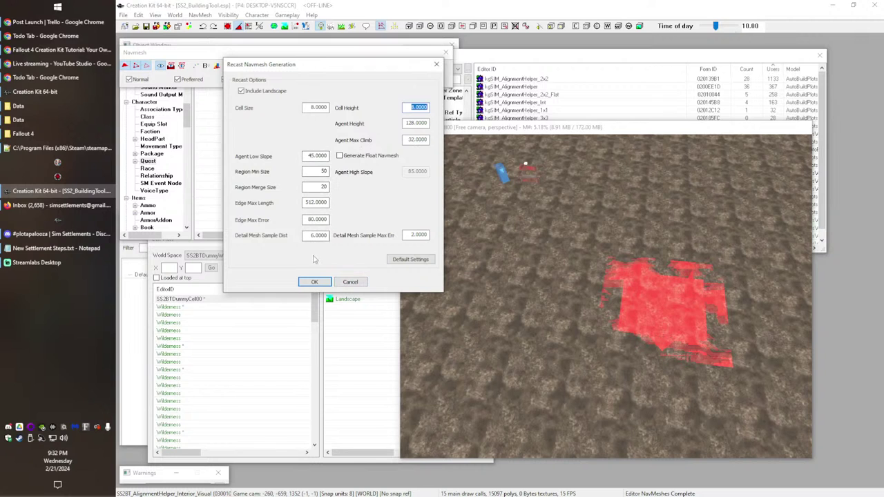
left_click(350, 282)
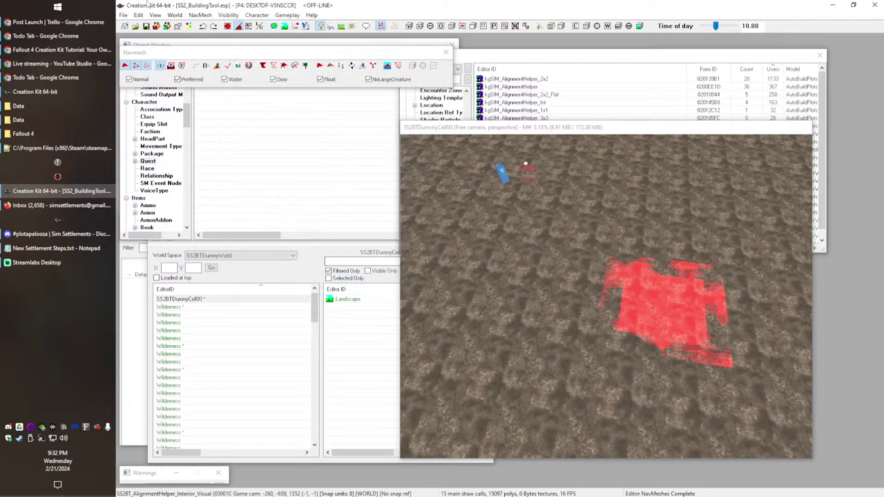
Step: Generate a non-Recast navmesh for the dummy cell with height map resolution 64, simplification level 2.50 and finalizing off
left_click(175, 15)
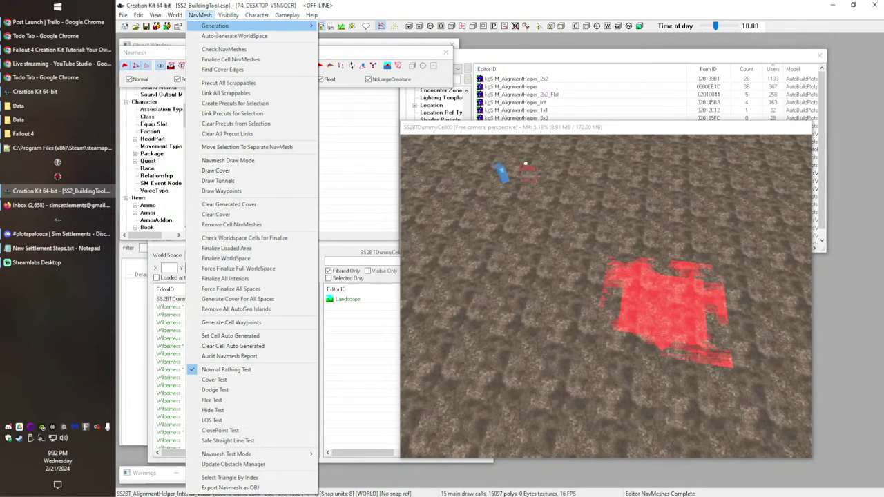
mouse_move(224, 25)
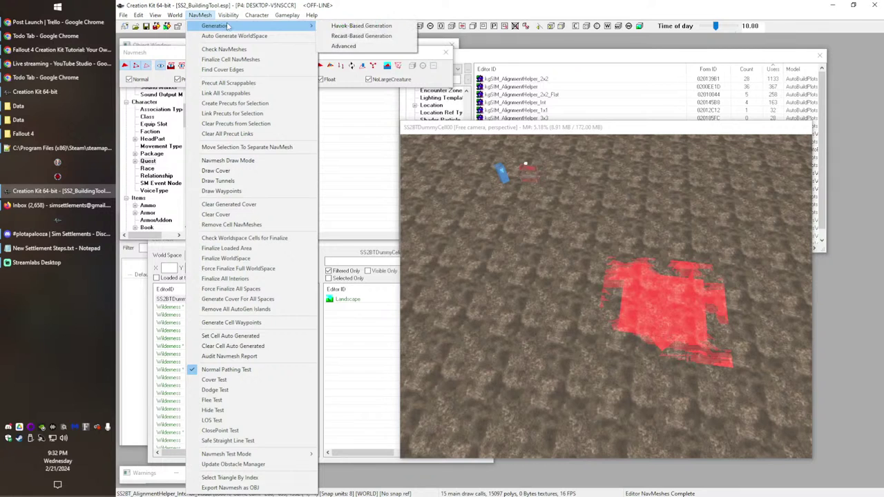
left_click(356, 37)
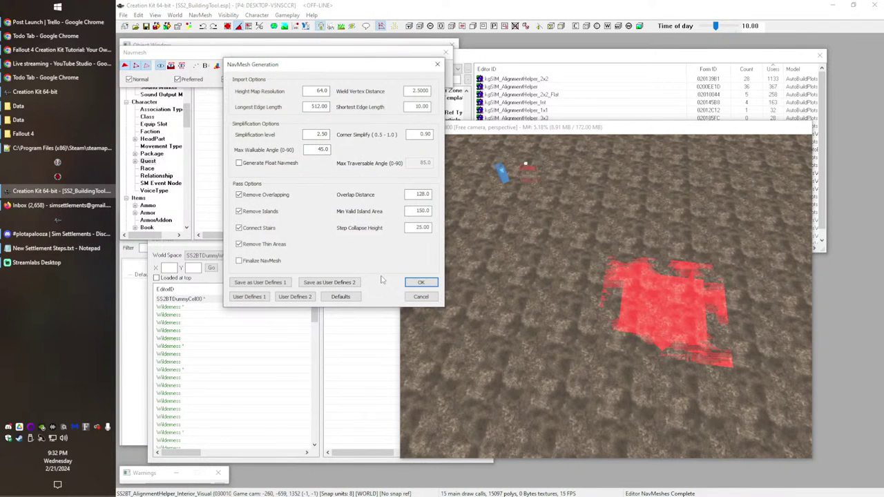
left_click(421, 283)
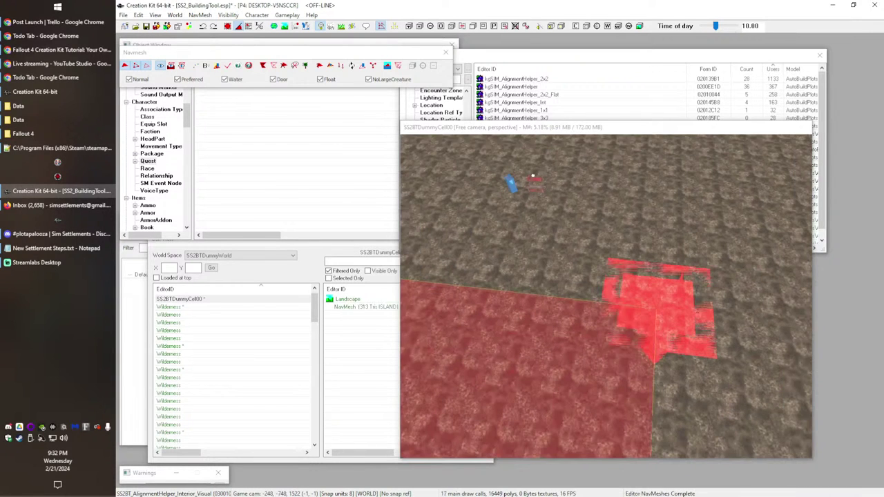
scroll(545, 198, "down", 1)
left_click(493, 127)
middle_click_drag(584, 278, 506, 275, "shift")
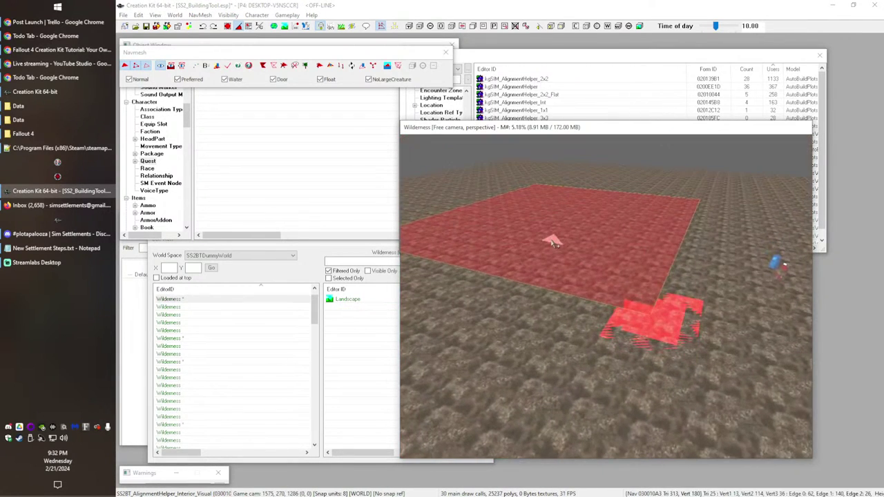
middle_click_drag(518, 236, 564, 231)
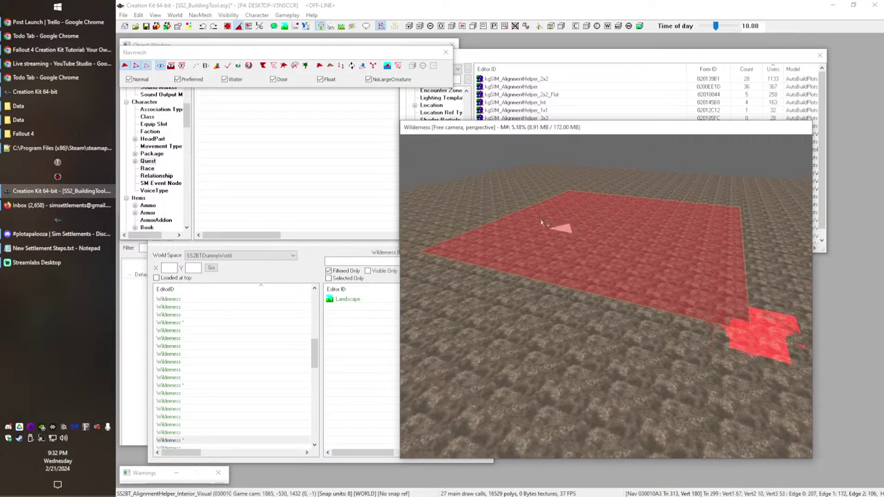
Step: Try deleting and moving all triangles of the generated navmesh, undoing each change
left_click_drag(417, 154, 774, 371)
left_click_drag(602, 250, 615, 310)
left_click(534, 329)
left_click_drag(412, 151, 732, 404)
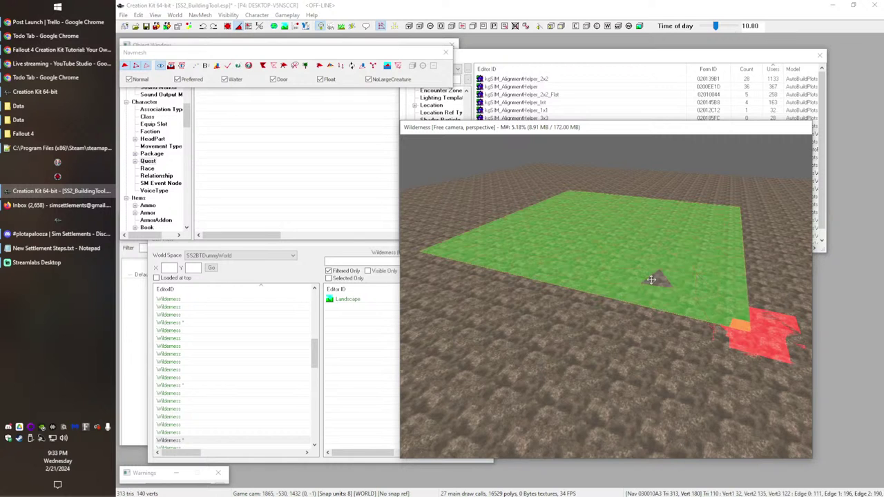
key("Delete")
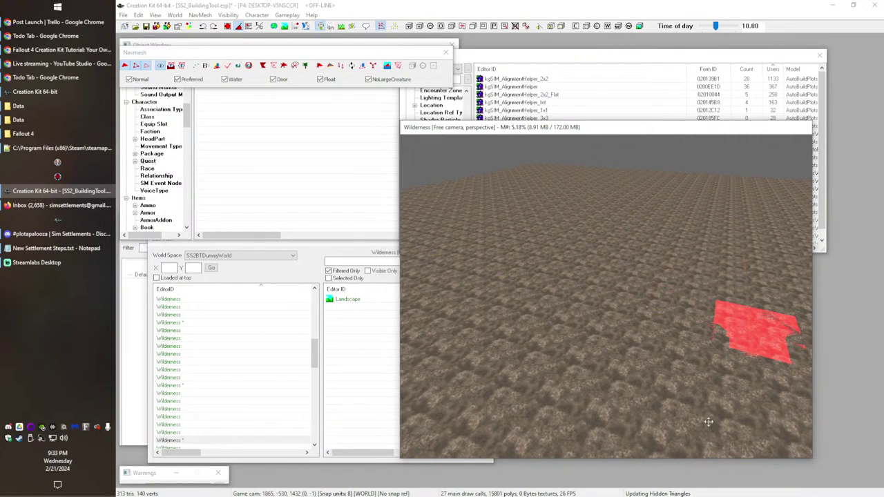
middle_click_drag(705, 419, 673, 352, "shift")
key("ctrl+z")
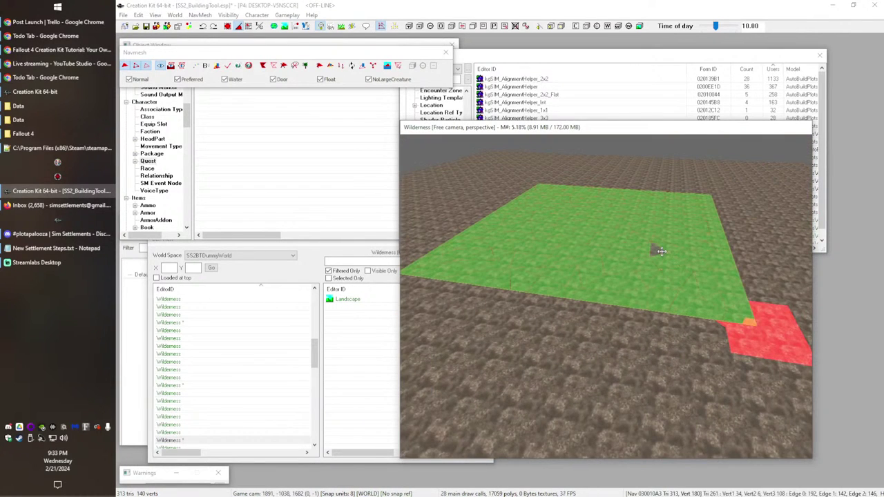
left_click_drag(661, 251, 790, 266)
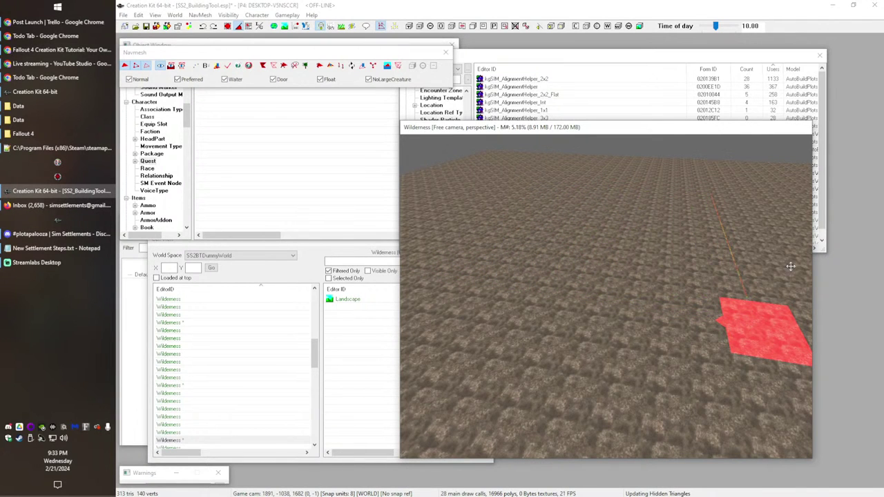
key("ctrl+z")
Step: Shift the selected navmesh slightly at its corner overlapping the alignment helpers
middle_click_drag(632, 242, 736, 243, "shift")
middle_click_drag(680, 333, 658, 339, "shift")
middle_click_drag(644, 270, 592, 393)
scroll(609, 386, "up", 4)
scroll(615, 373, "up", 8)
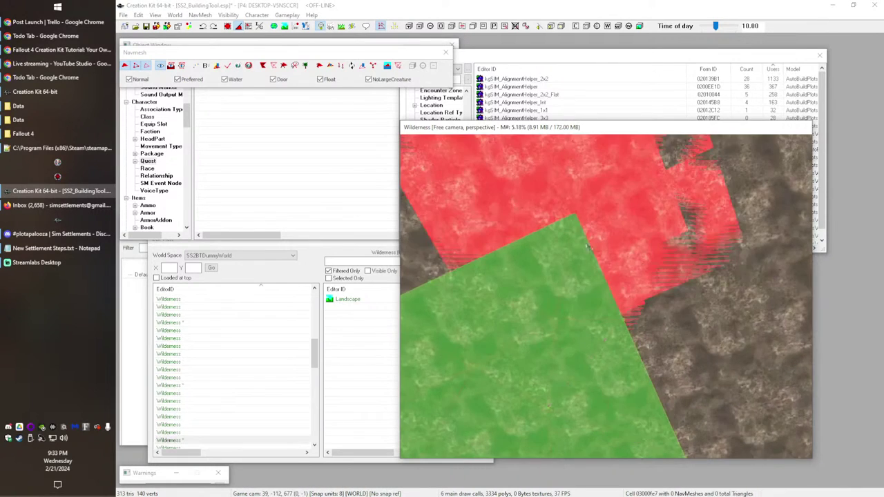
scroll(564, 241, "up", 3)
scroll(562, 234, "down", 6)
middle_click_drag(563, 232, 574, 231, "shift")
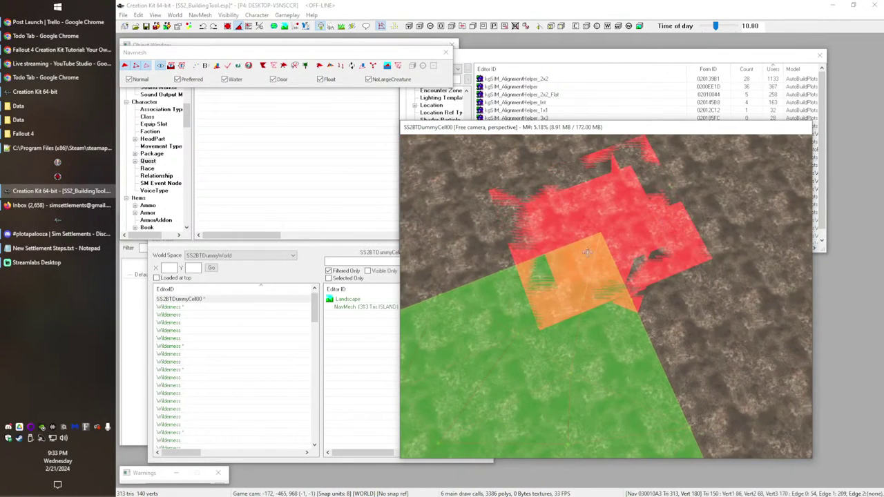
left_click(589, 257)
left_click_drag(588, 253, 585, 212)
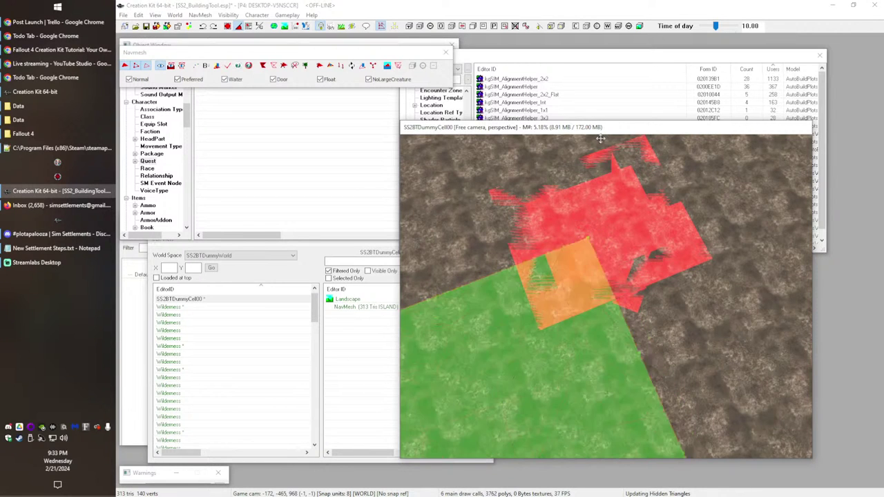
Step: Clear the navmesh selection and add a vertex on the navmesh edge beside the alignment helpers
scroll(615, 220, "down", 2)
middle_click_drag(605, 264, 550, 290, "shift")
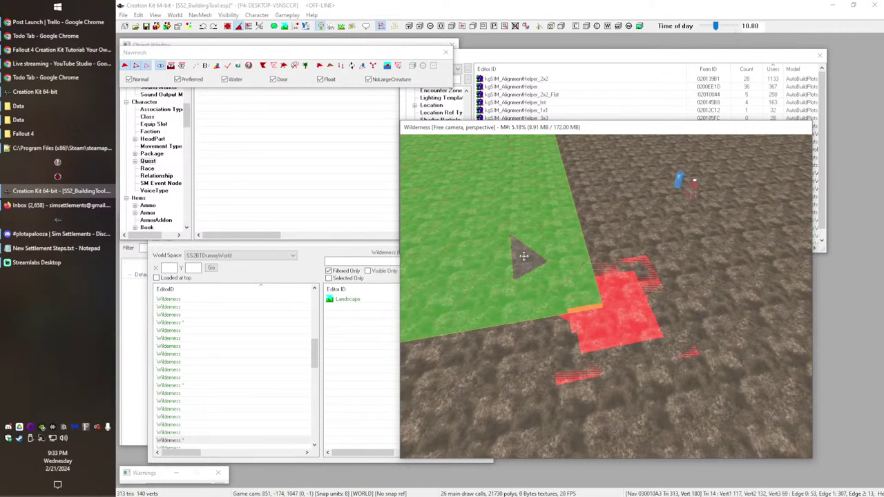
mouse_move(224, 55)
left_mouse_down()
mouse_move(231, 54)
mouse_move(223, 54)
left_mouse_up()
middle_click_drag(435, 227, 636, 268)
key("d")
middle_click_drag(591, 325, 598, 317)
scroll(601, 316, "up", 8)
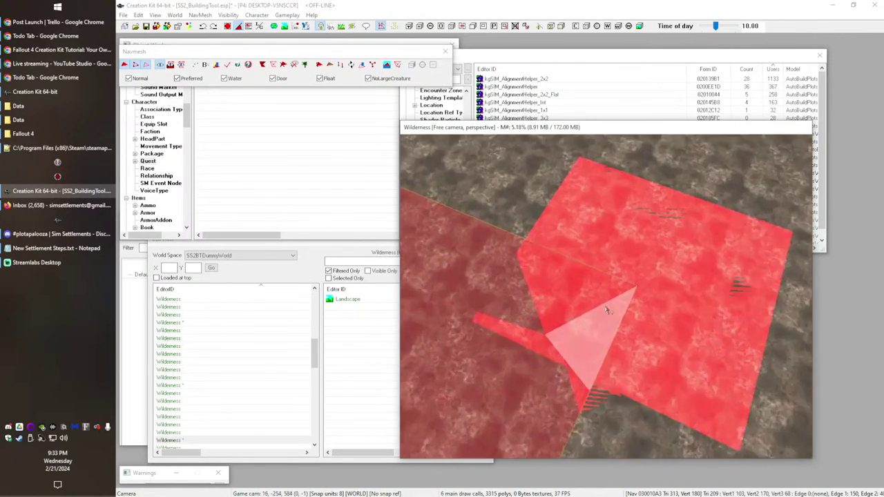
left_click(662, 278)
left_click(434, 183, "ctrl")
middle_click_drag(512, 189, 498, 207)
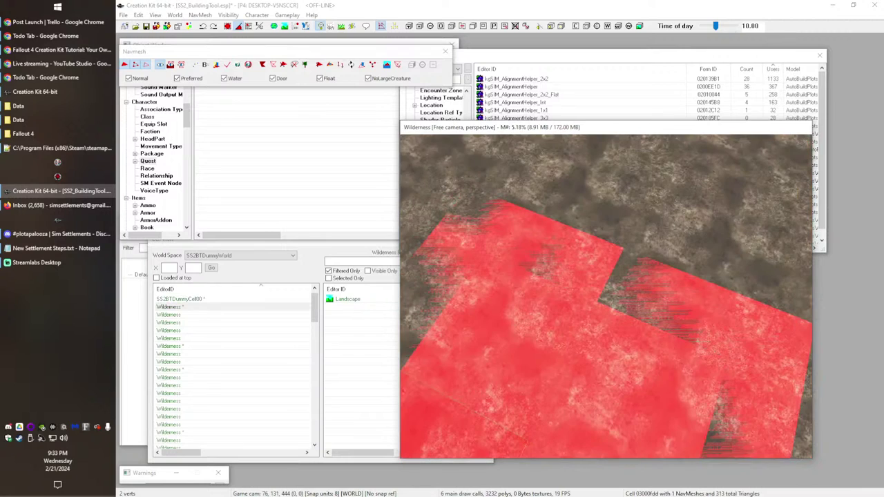
Step: Delete the extra vertex on the navmesh edge near the alignment helpers
scroll(524, 330, "down", 4)
middle_click_drag(526, 331, 518, 357, "shift")
scroll(576, 359, "up", 5)
middle_click_drag(580, 374, 600, 359)
scroll(609, 349, "down", 2)
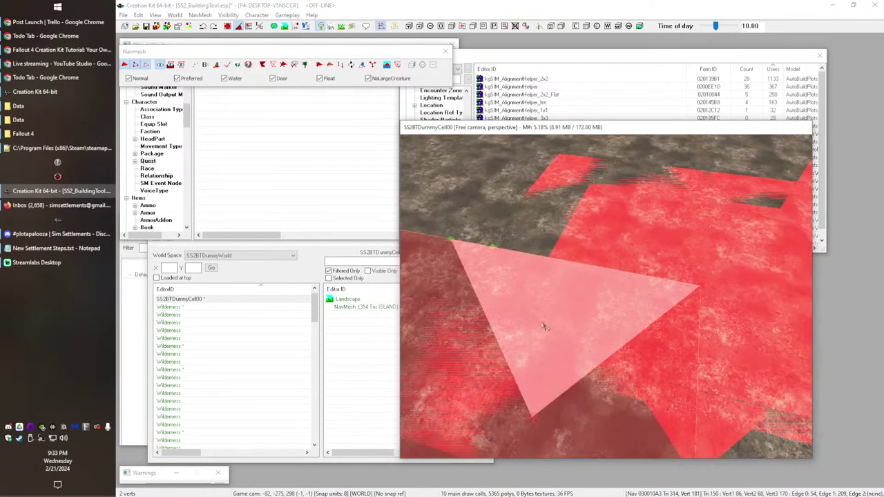
left_click(491, 247)
left_click_drag(491, 247, 513, 242)
key("Delete")
scroll(531, 234, "down", 4)
left_click(373, 65)
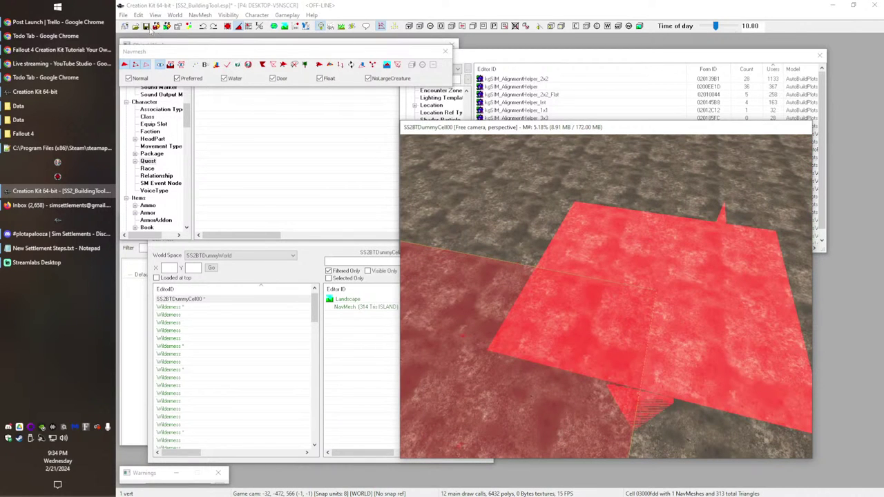
middle_click_drag(574, 196, 518, 293, "shift")
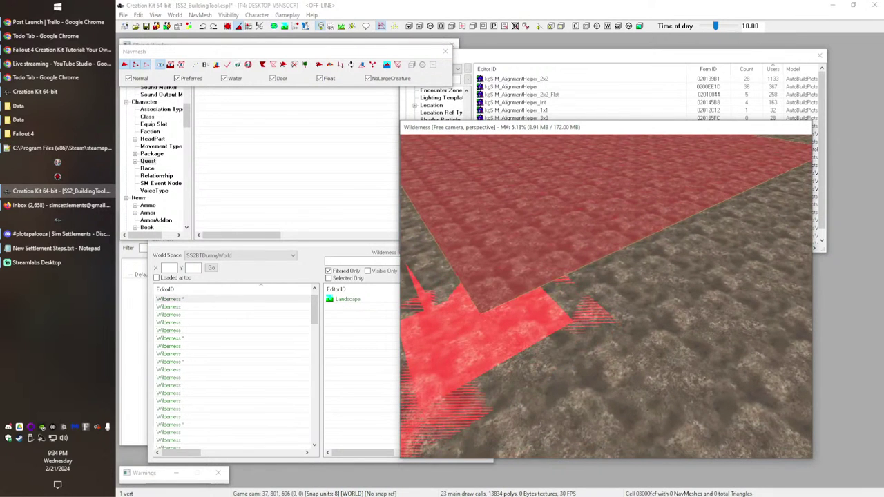
key("alt+Tab")
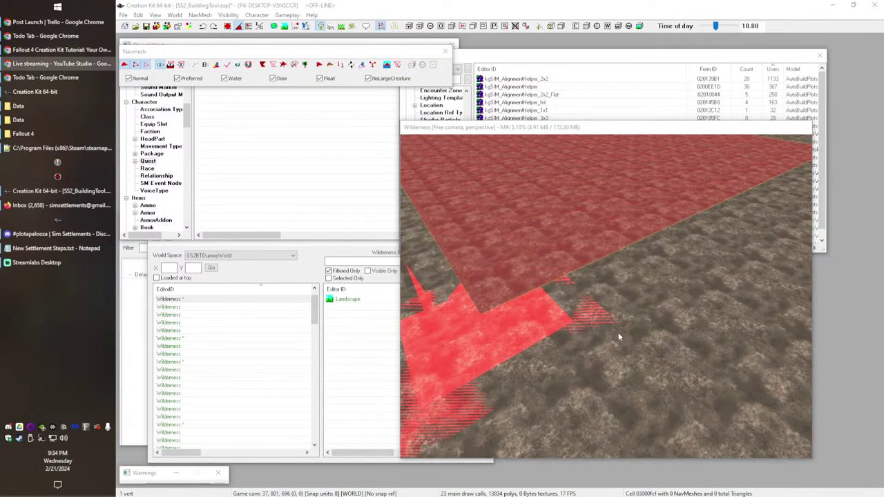
Step: Select the whole generated navmesh around the alignment helpers and delete it
mouse_move(559, 292)
middle_mouse_down()
mouse_move(594, 337)
mouse_move(574, 300)
middle_mouse_up()
scroll(593, 337, "down", 5)
left_click_drag(421, 145, 805, 435)
key("Delete")
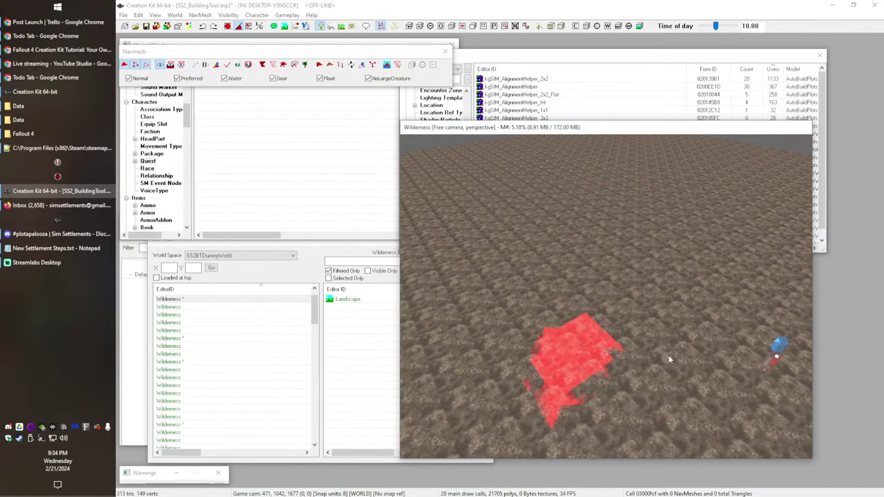
Step: Leave navmesh editing and save the plugin
left_click(444, 50)
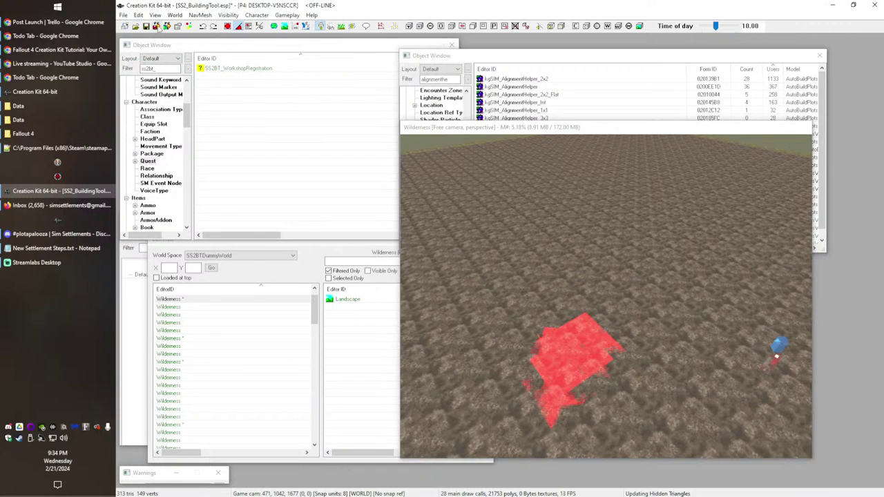
left_click(148, 27)
middle_click_drag(533, 253, 553, 249, "shift")
Step: View the Wilderness cell at coordinates 0, 0 and SS2BTDummyCell00 in the render window to locate the alignment helpers
left_click(173, 457)
left_click_drag(192, 454, 273, 464)
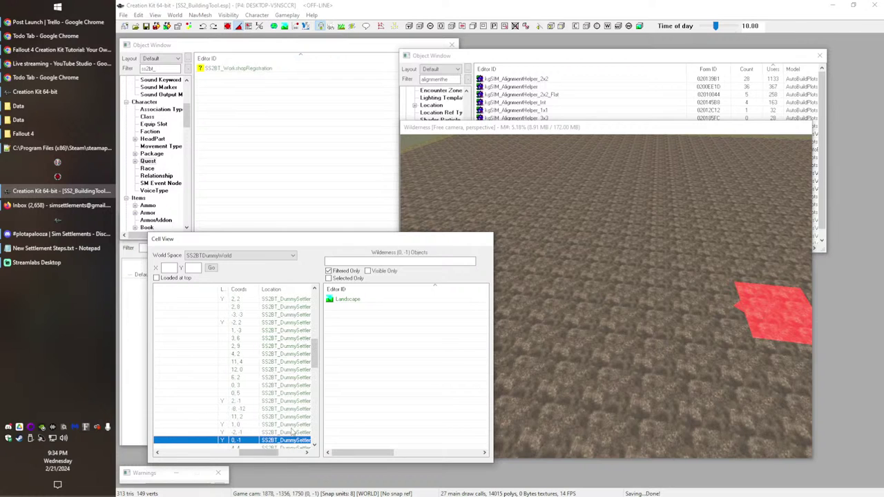
left_click_drag(316, 355, 315, 295)
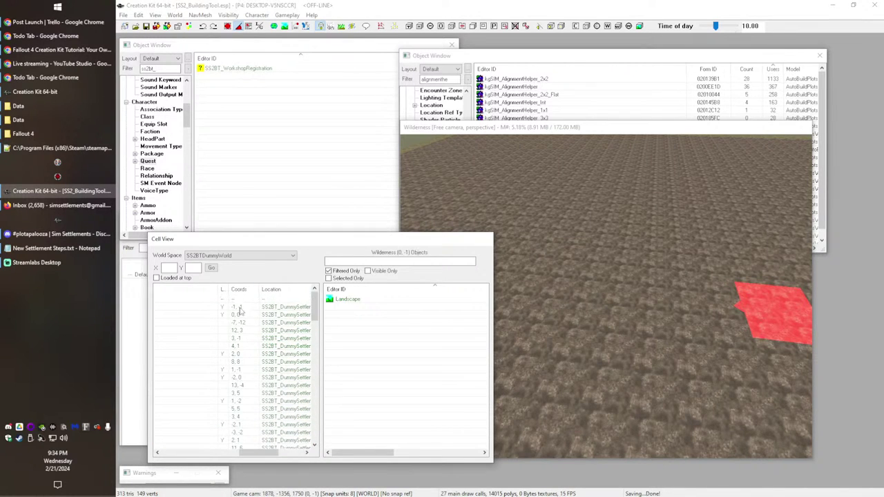
left_click(238, 322)
double_click(235, 315)
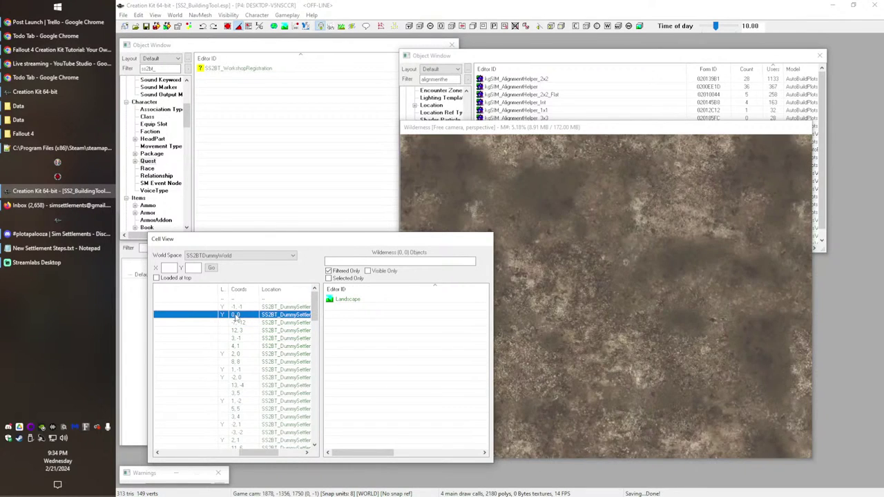
scroll(634, 329, "down", 2)
mouse_move(635, 328)
middle_mouse_down("shift")
mouse_move(624, 286)
mouse_move(644, 281)
mouse_move(819, 283)
middle_mouse_up("shift")
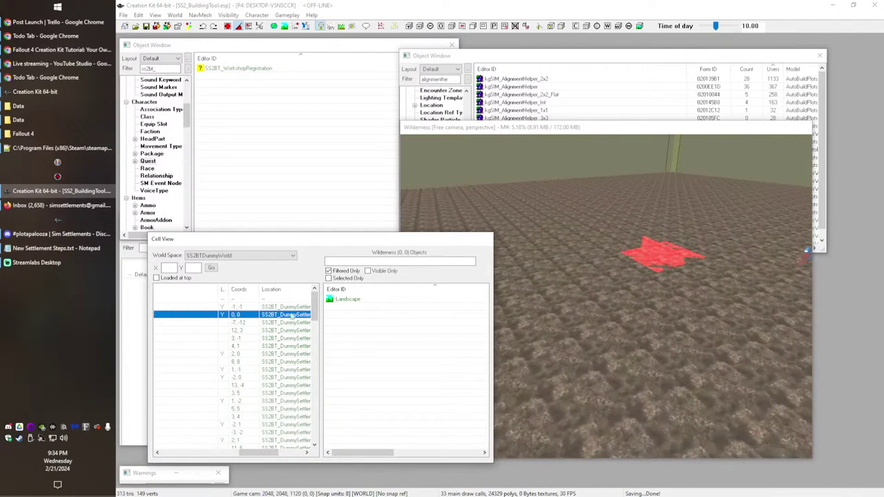
double_click(249, 307)
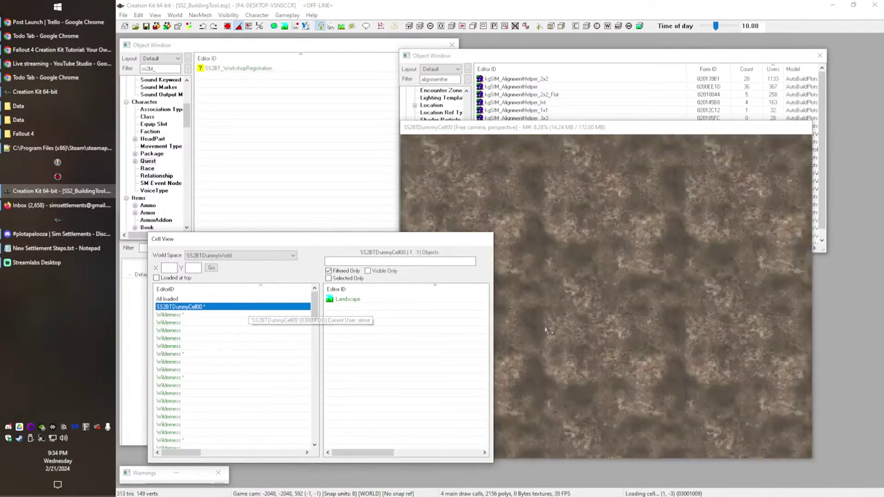
middle_click_drag(544, 284, 591, 290, "shift")
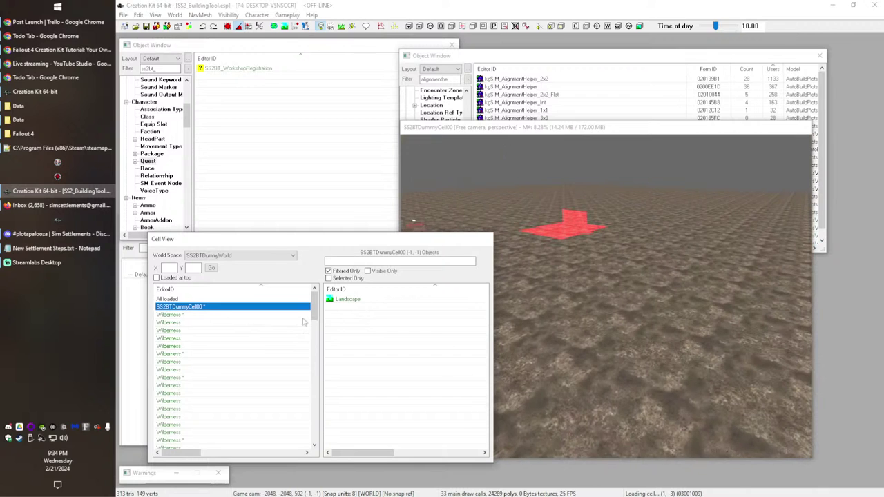
Step: Load the Wilderness cell at coordinates 1, -1 and bring an empty stretch of its ground into view
left_click_drag(199, 454, 266, 463)
scroll(308, 343, "down", 2)
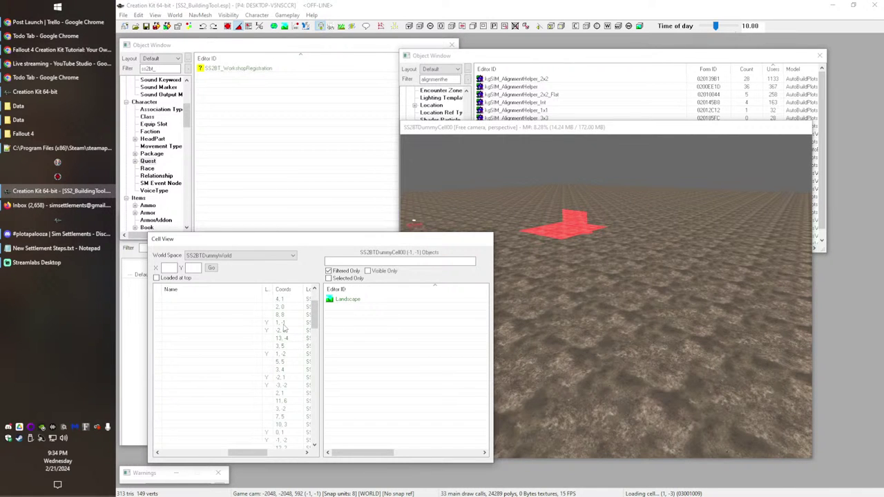
double_click(279, 322)
middle_click_drag(609, 285, 754, 291)
middle_click_drag(810, 281, 601, 285)
left_click(601, 290)
scroll(601, 332, "down", 5)
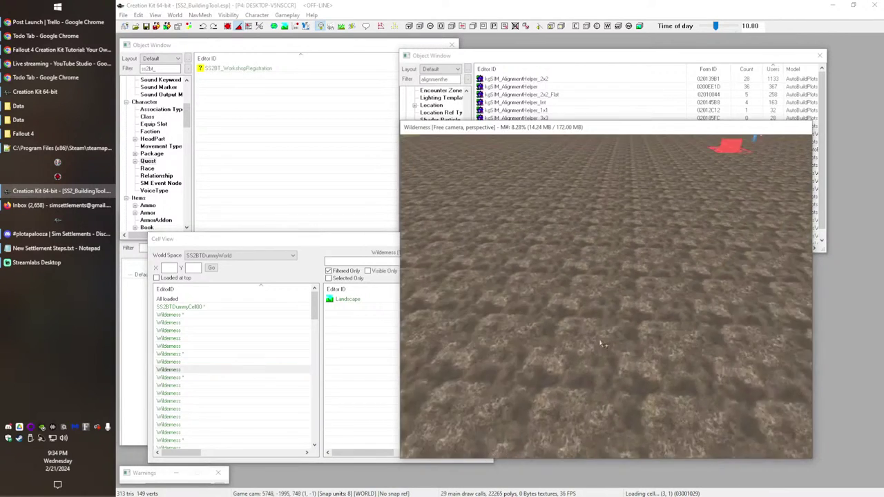
Step: Enter navmesh editing, build a single test triangle from three new vertices on the empty ground, and delete it
key("ctrl+e")
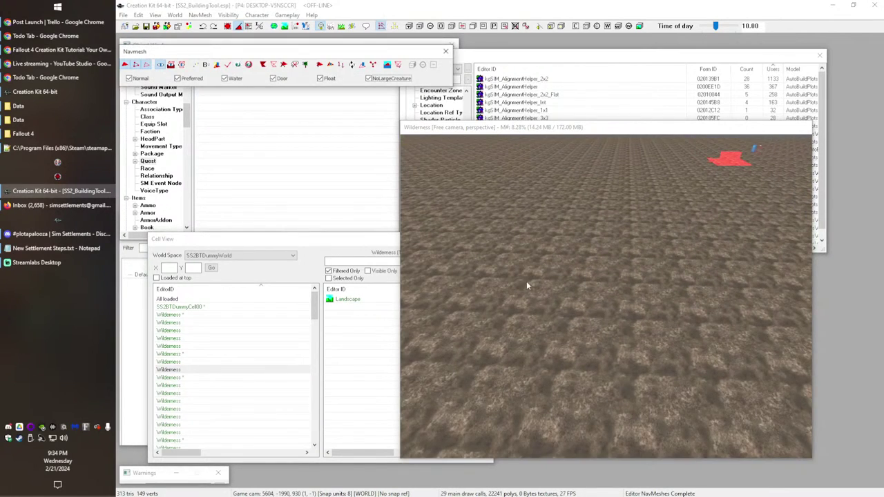
right_click(572, 288, "ctrl")
right_click(624, 308, "ctrl")
right_click(552, 318, "ctrl")
left_click_drag(511, 258, 660, 375)
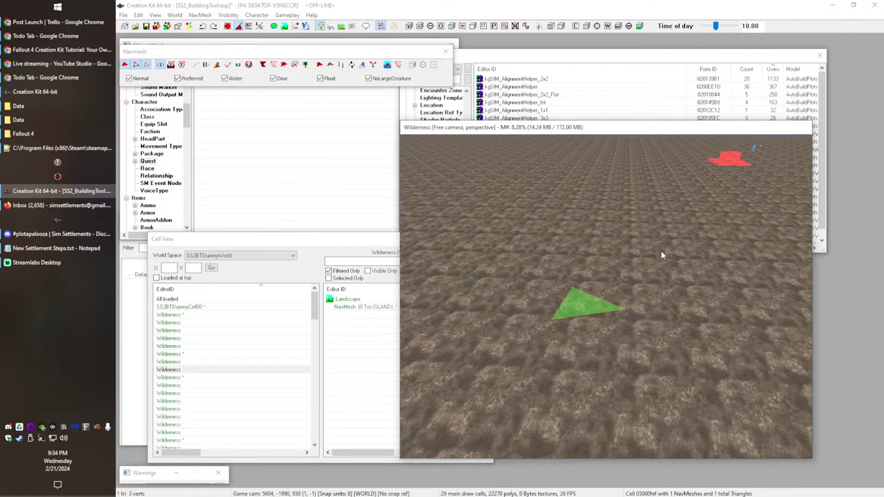
key("Delete")
Step: Start a hand-drawn navmesh around the blue marker with four vertices forming two adjoining triangles
mouse_move(684, 227)
middle_mouse_down()
mouse_move(681, 278)
mouse_move(620, 363)
mouse_move(647, 345)
mouse_move(618, 388)
middle_mouse_up()
scroll(596, 396, "up", 3)
scroll(622, 375, "up", 3)
scroll(623, 377, "up", 6)
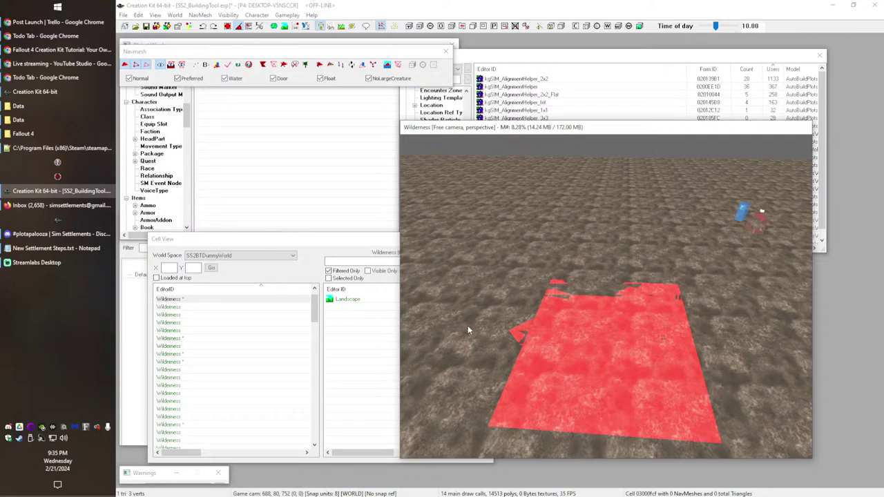
scroll(529, 401, "down", 4)
mouse_move(551, 383)
middle_mouse_down("shift")
mouse_move(667, 377)
mouse_move(612, 398)
mouse_move(480, 326)
mouse_move(484, 337)
mouse_move(631, 349)
mouse_move(567, 359)
mouse_move(537, 317)
mouse_move(507, 338)
mouse_move(542, 271)
middle_mouse_up("shift")
right_click(534, 265)
right_click(570, 250)
right_click(580, 286)
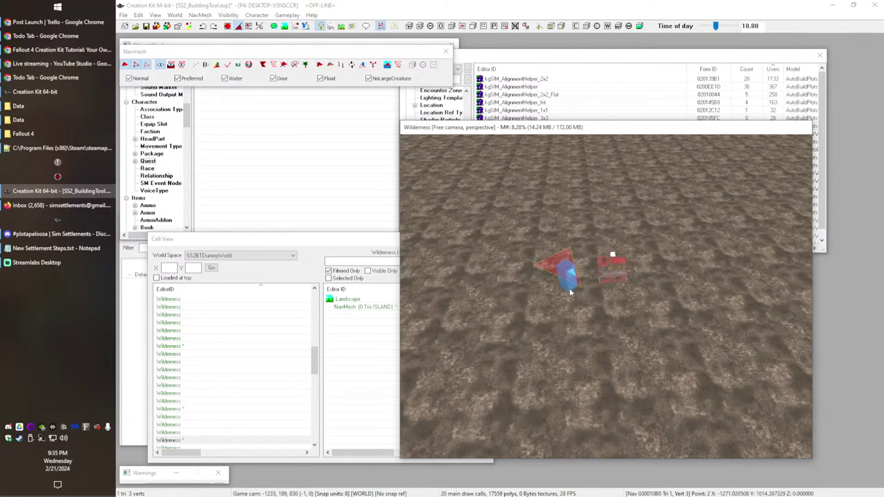
right_click(618, 245)
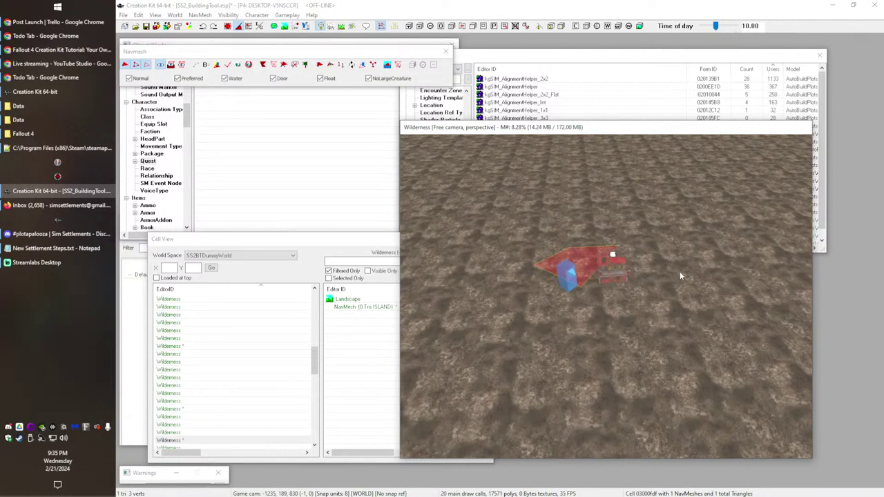
Step: Extend the hand-drawn navmesh past the small red marker into a long strip running beside the alignment helpers
right_click(680, 277)
right_click(698, 254)
right_click(745, 274)
middle_click_drag(753, 261, 629, 277)
right_click(670, 301)
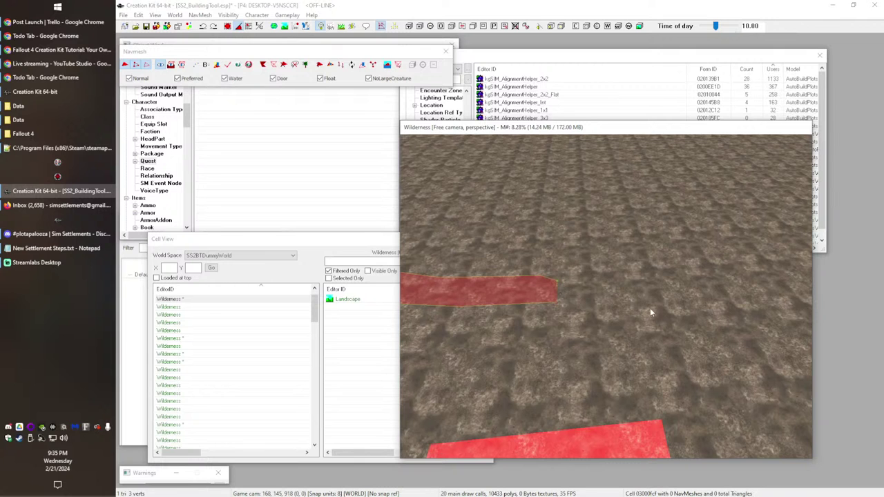
Step: Select the entire hand-drawn navmesh strip across the cells and delete it
middle_click_drag(667, 320, 586, 308)
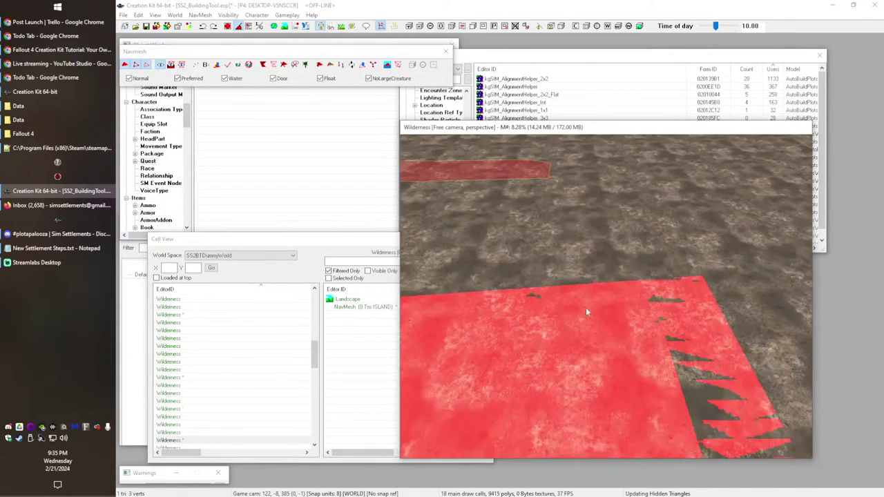
scroll(579, 294, "down", 4)
middle_click_drag(627, 270, 708, 245)
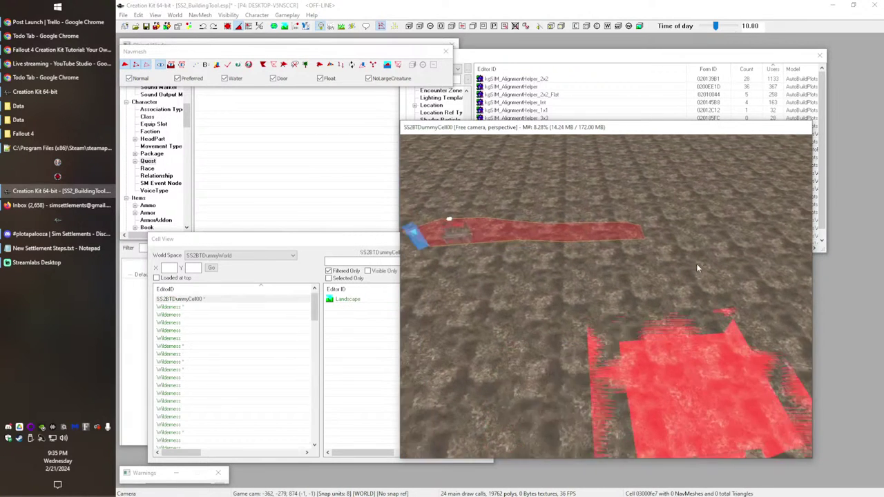
scroll(707, 245, "down", 2)
left_click_drag(418, 178, 753, 278)
key("Delete")
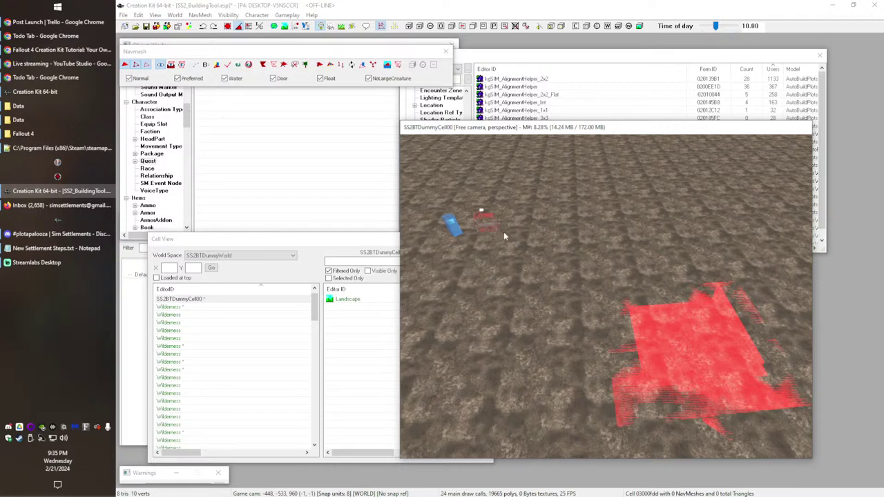
Step: Look through the world and navmesh commands and filter the render window hotkeys for "cell"
left_click_drag(178, 54, 192, 60)
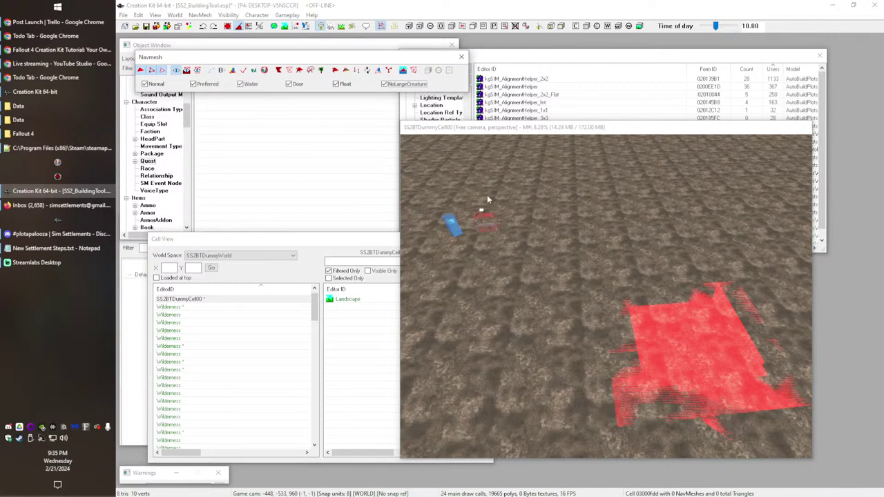
left_click(172, 15)
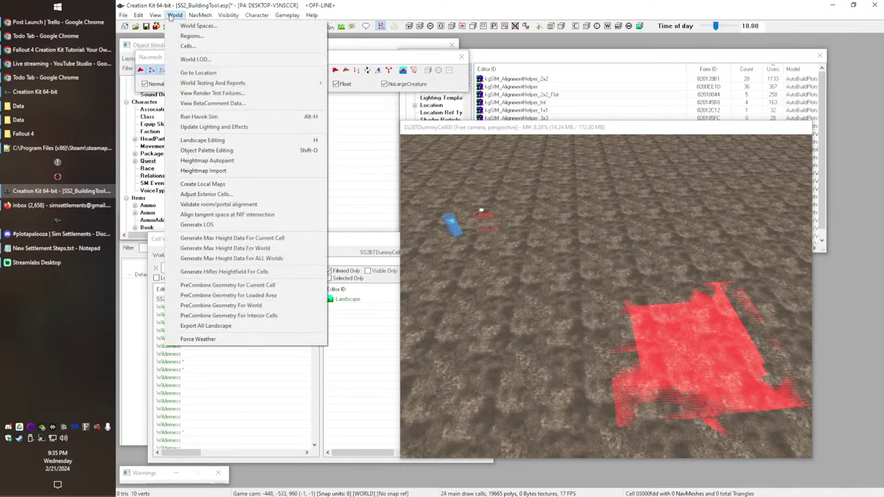
mouse_move(199, 20)
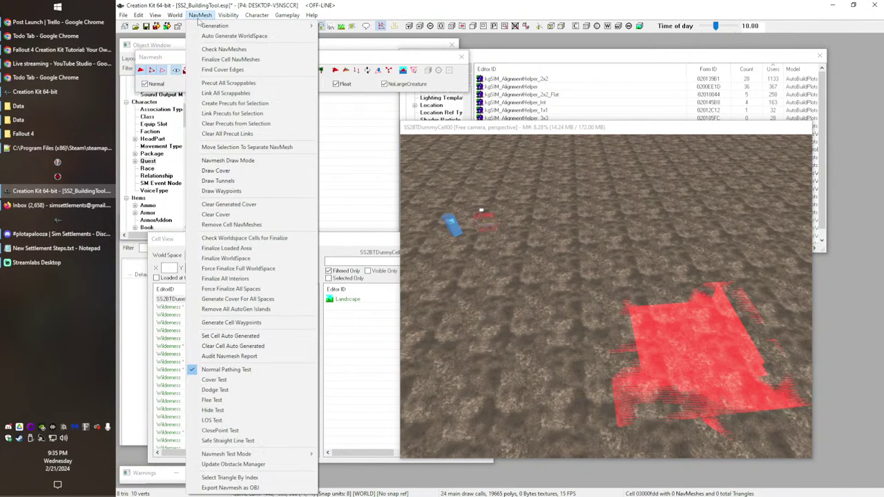
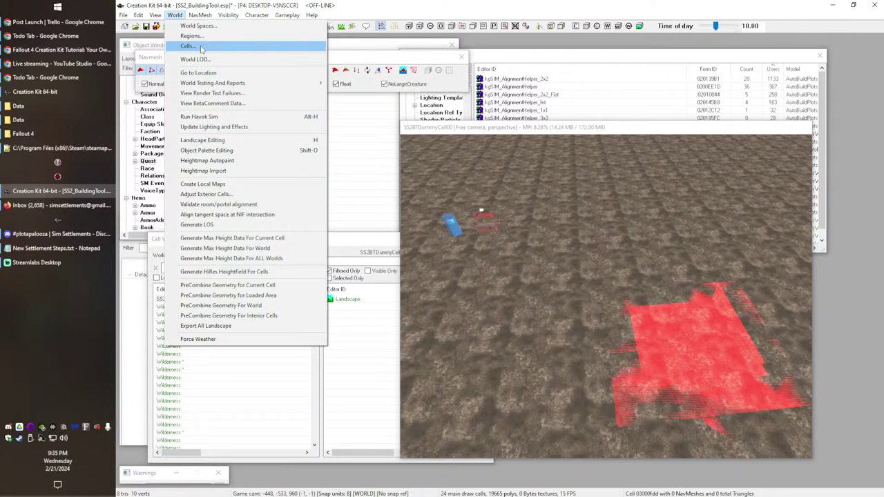
mouse_move(139, 17)
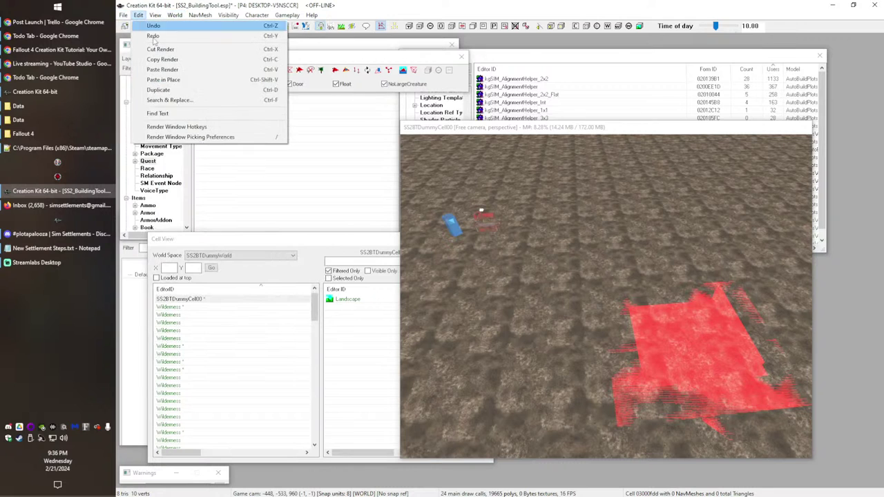
left_click(177, 127)
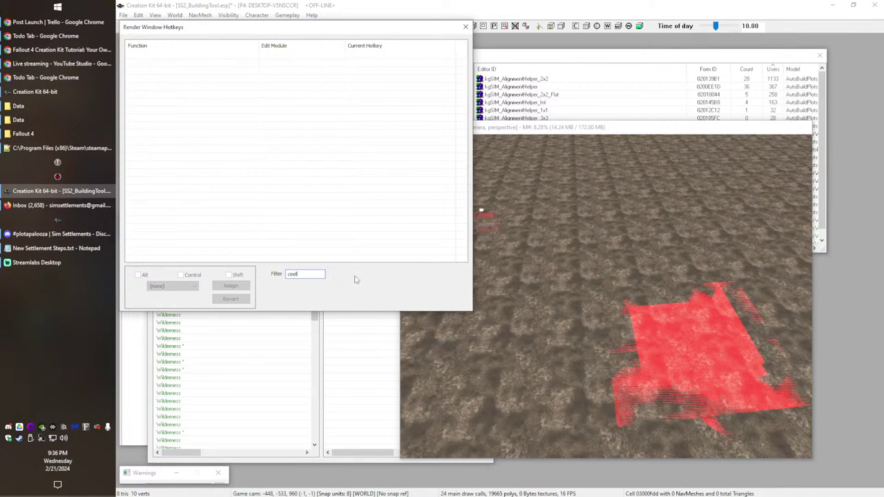
type("l")
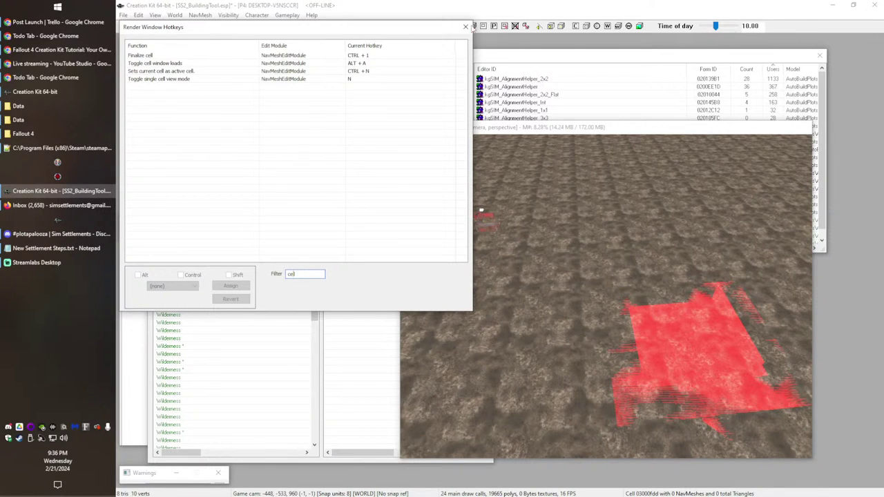
left_click(465, 26)
Step: Review the editing, view and world commands and the render window's Show/Hide options
left_click(157, 15)
mouse_move(175, 15)
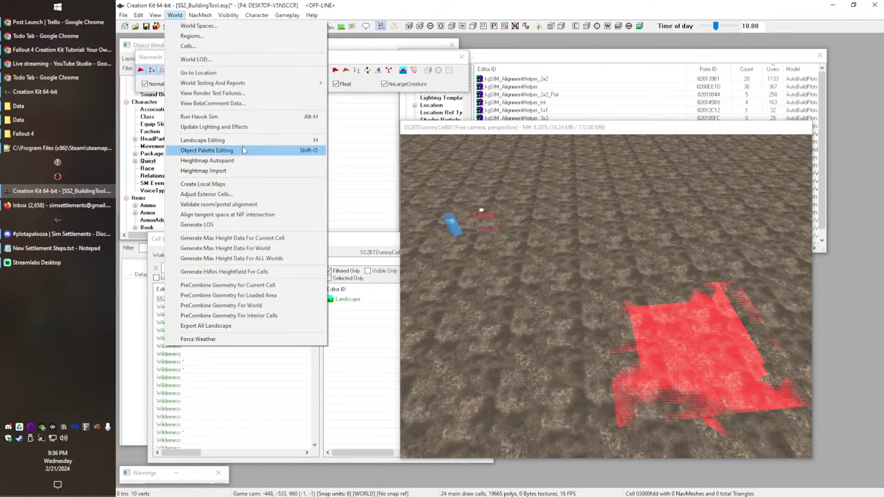
mouse_move(142, 17)
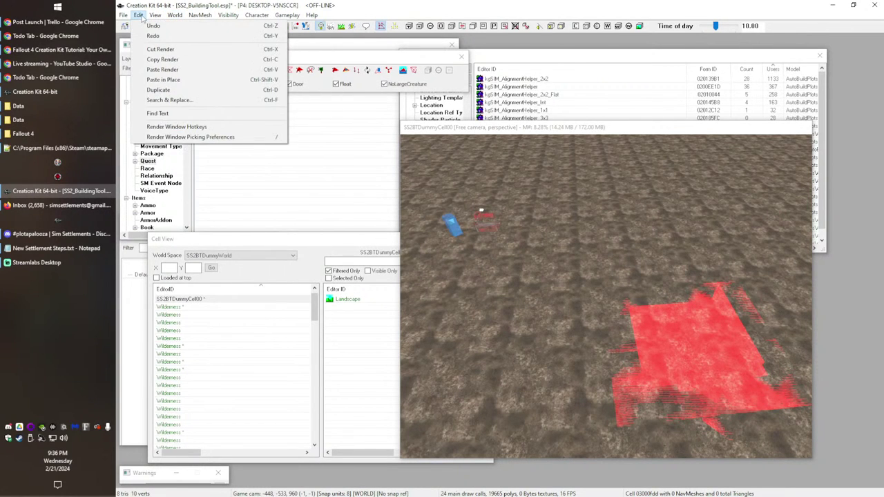
left_click(165, 4)
left_click(157, 15)
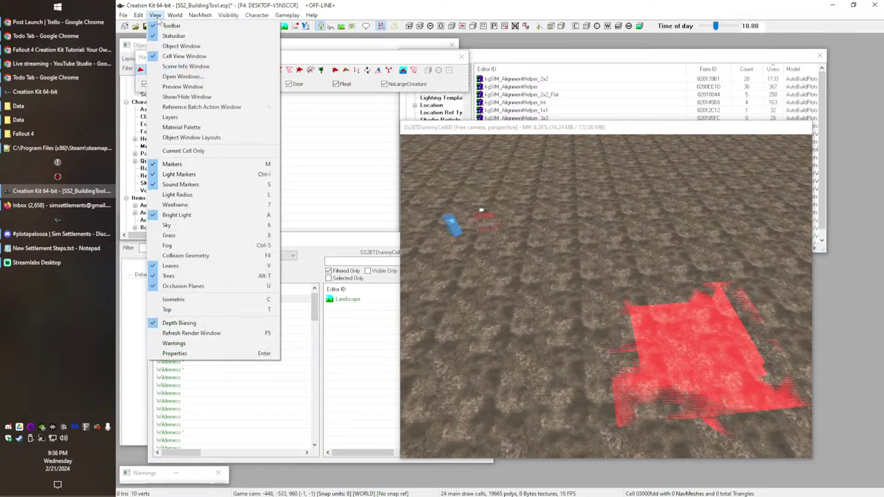
left_click(188, 96)
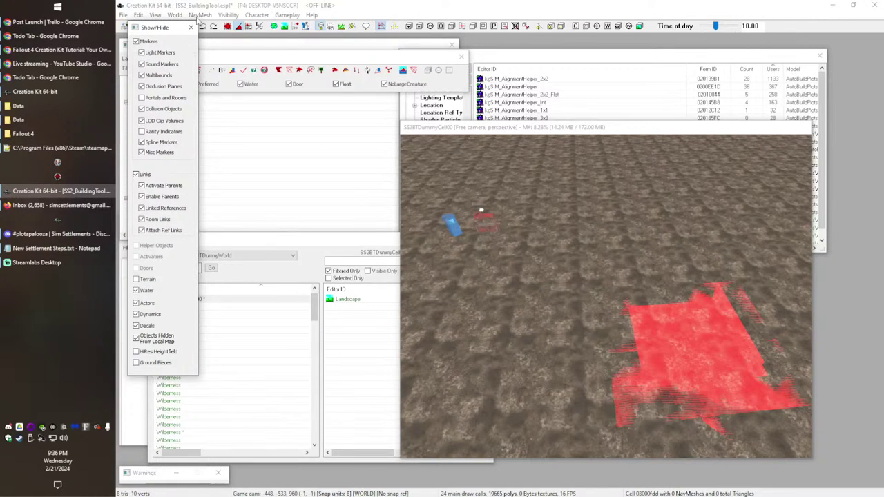
left_click(190, 27)
left_click(175, 15)
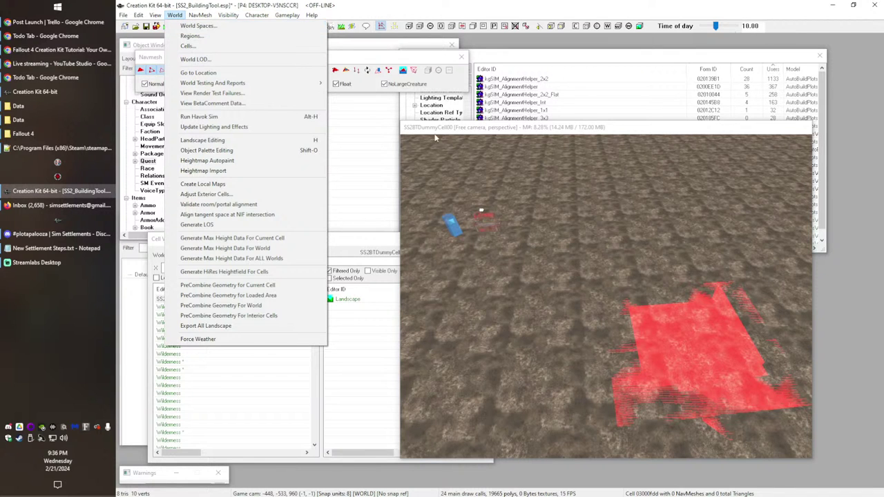
Step: Display the cell borders in the render window, with the red alignment helpers in view
left_click_drag(453, 123, 453, 128)
key("b")
middle_click_drag(652, 230, 612, 268, "shift")
scroll(613, 268, "up", 1)
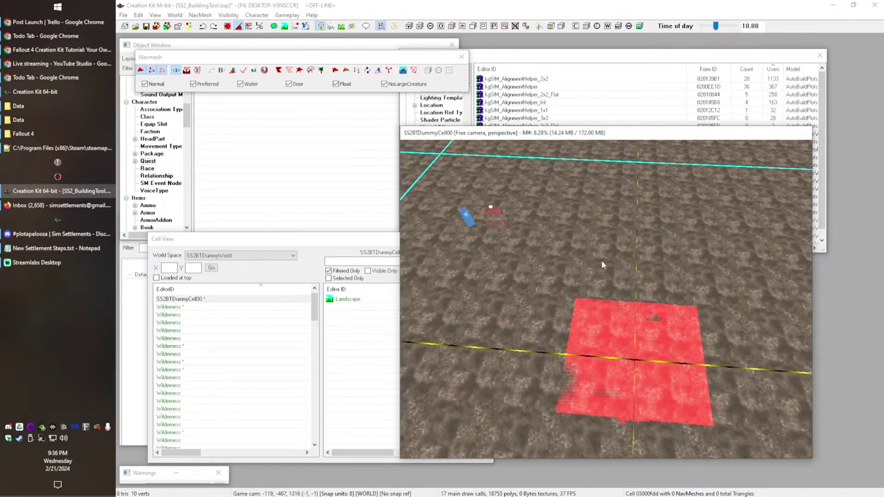
Step: Examine the alignment helpers where the cell borders cross and look through the navmesh commands
left_click_drag(592, 239, 686, 278)
left_click_drag(318, 61, 317, 55)
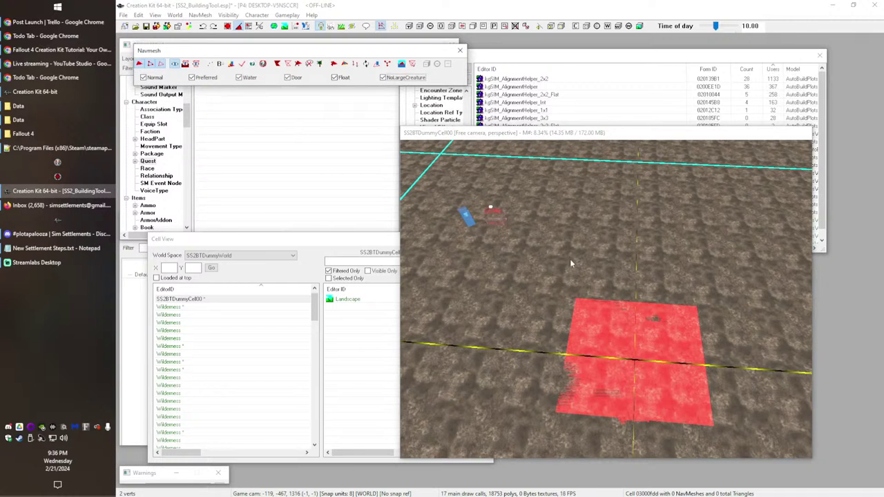
middle_click_drag(570, 261, 589, 251, "shift")
middle_click_drag(637, 337, 633, 305)
scroll(634, 306, "up", 6)
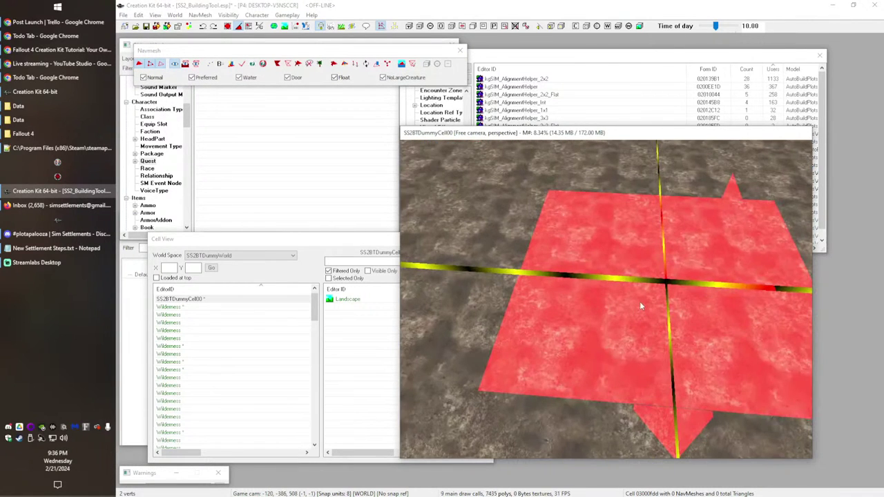
left_click(200, 15)
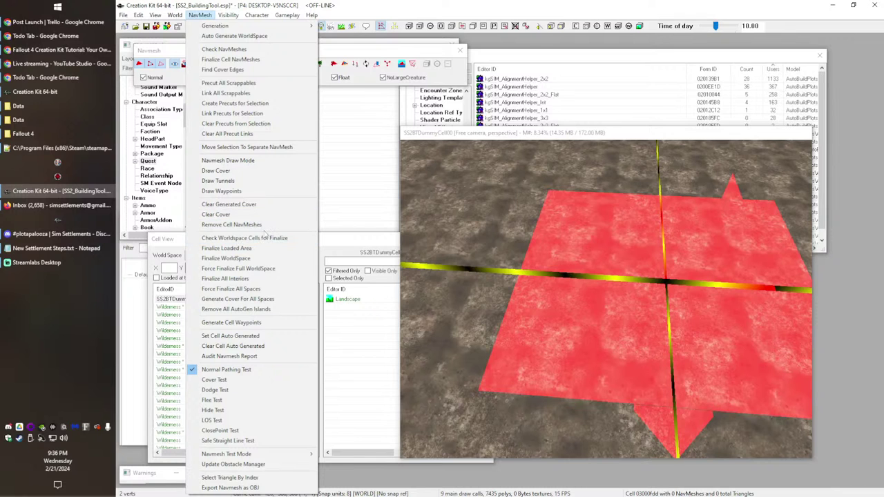
left_click(465, 3)
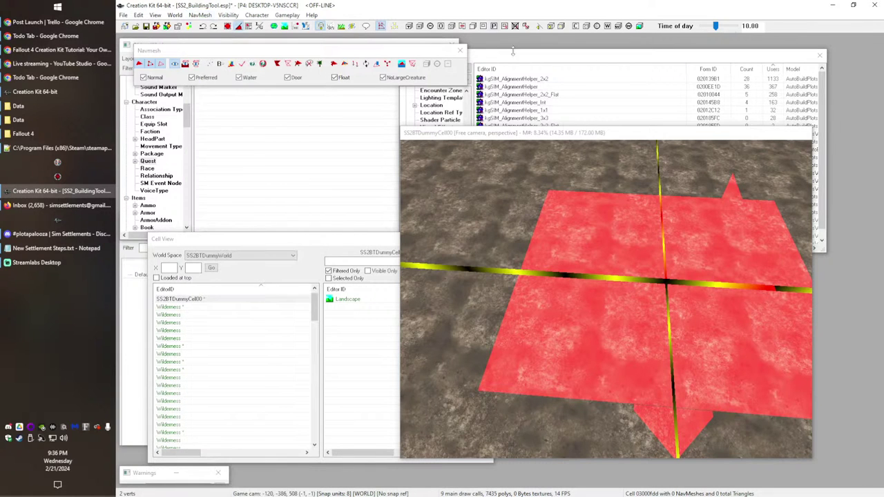
Step: Generate a Havok-based navmesh for SS2BTDummyCell00 at cell (-1, -1), keeping the current generation settings
scroll(571, 314, "down", 5)
scroll(572, 345, "down", 2)
middle_click_drag(573, 361, 674, 307)
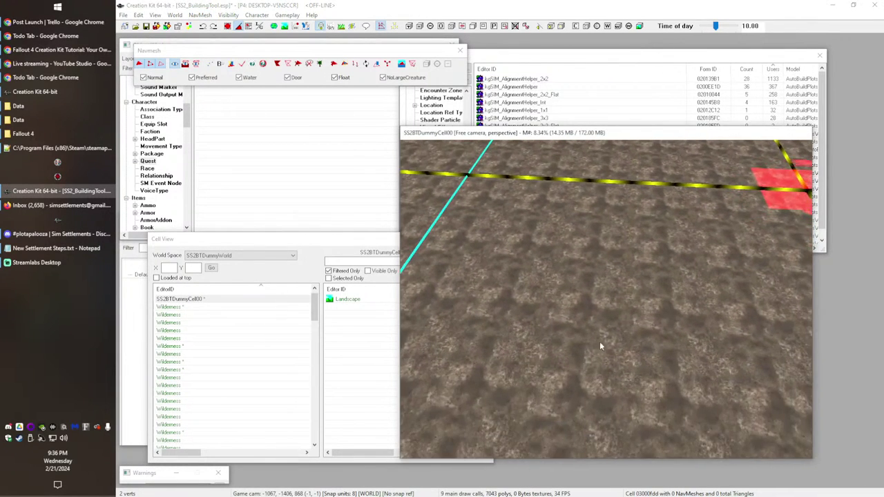
scroll(587, 378, "up", 1)
left_click(200, 14)
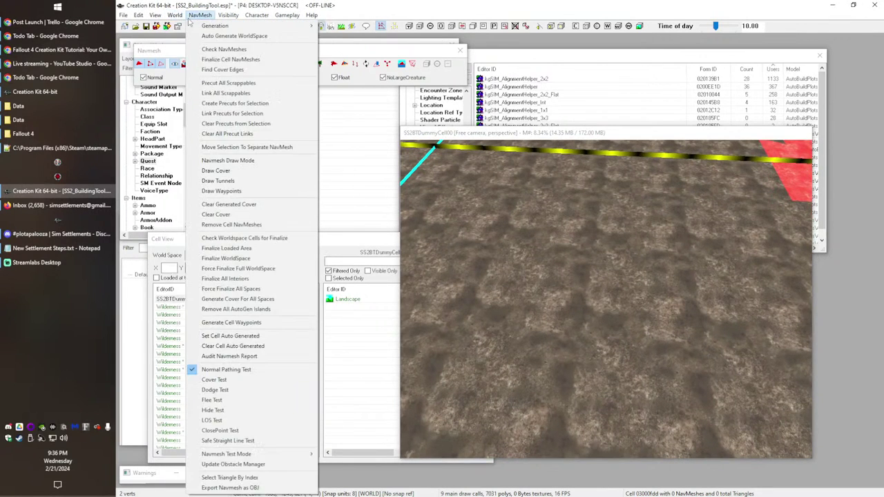
mouse_move(214, 26)
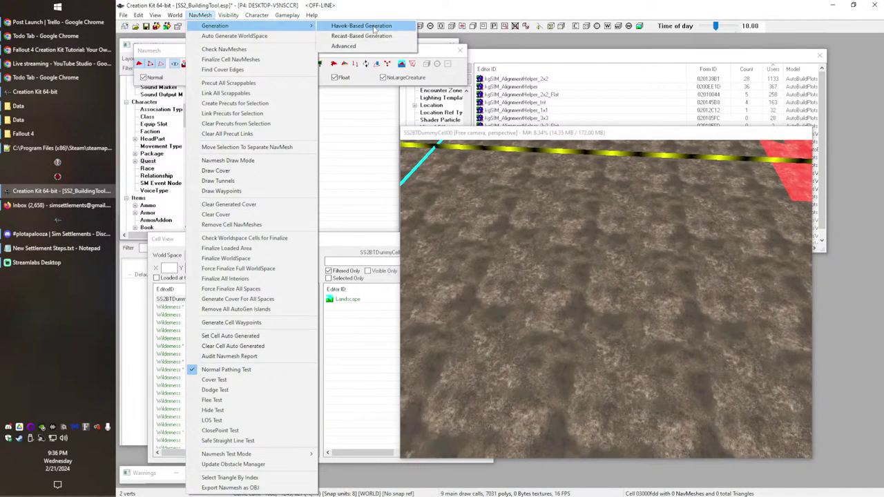
left_click(370, 26)
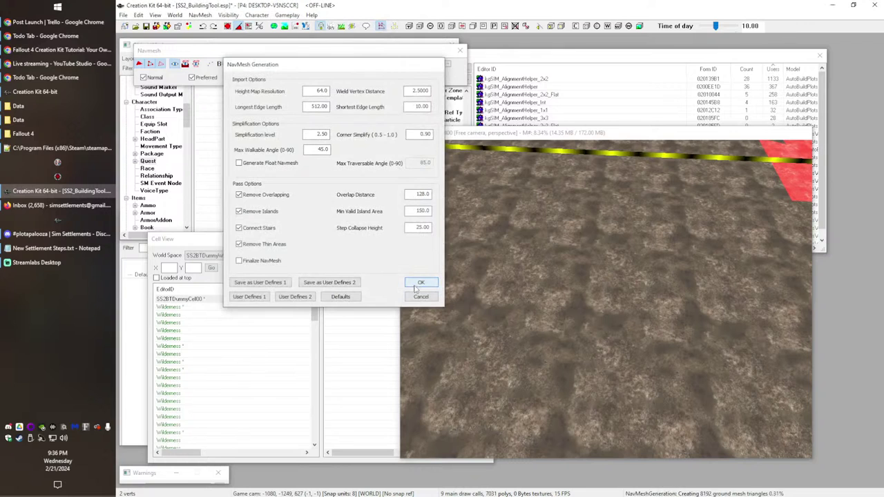
left_click(415, 284)
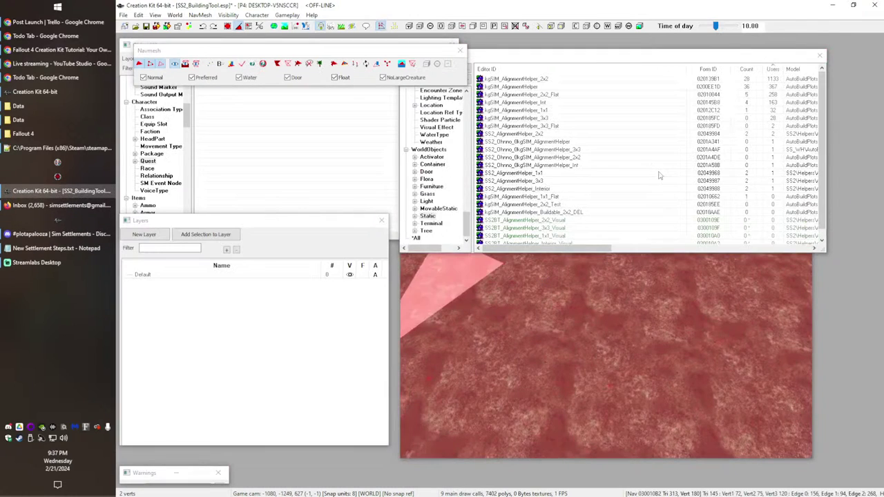
Step: Generate a Havok-based navmesh for the neighbouring Wilderness cell (-1, 0) with the same settings
middle_click_drag(625, 308, 627, 373)
middle_click_drag(663, 258, 688, 360)
scroll(647, 379, "up", 4)
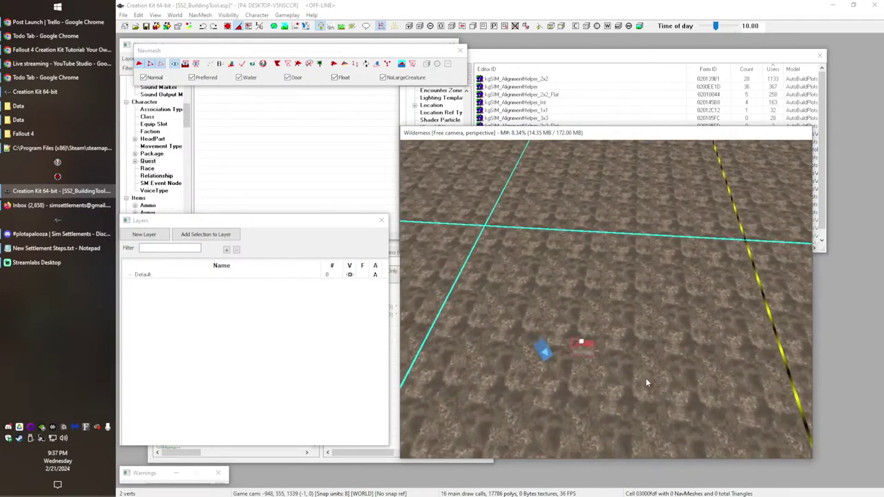
scroll(628, 360, "up", 4)
left_click(203, 14)
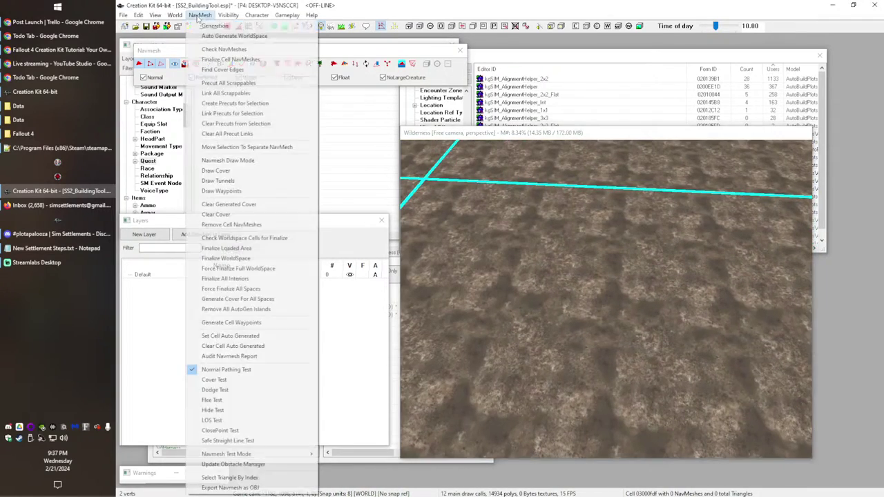
mouse_move(303, 28)
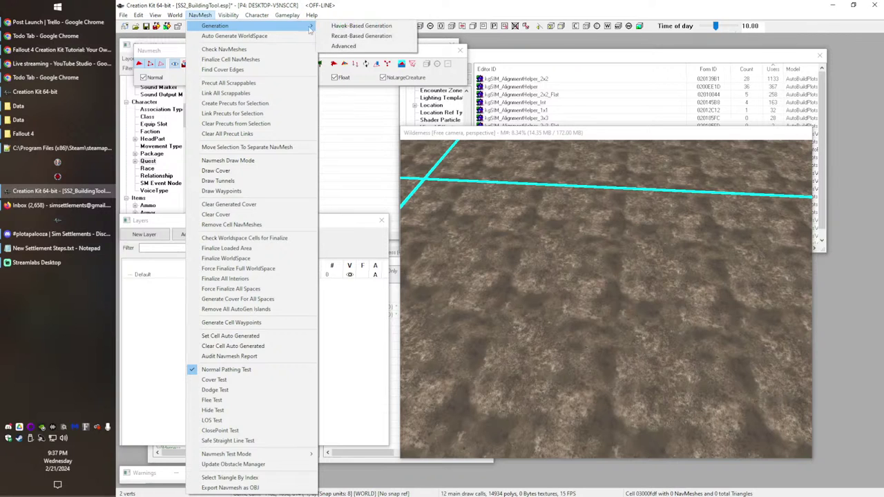
left_click(353, 26)
left_click(422, 283)
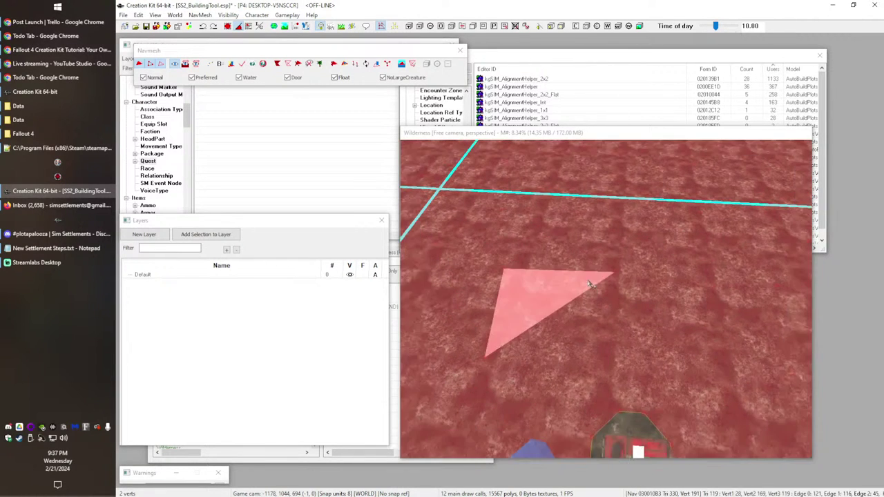
Step: Generate a Havok-based navmesh for the Wilderness cell (0, -1), keeping the generation settings as they are
middle_click_drag(621, 321, 589, 321, "shift")
scroll(588, 320, "up", 2)
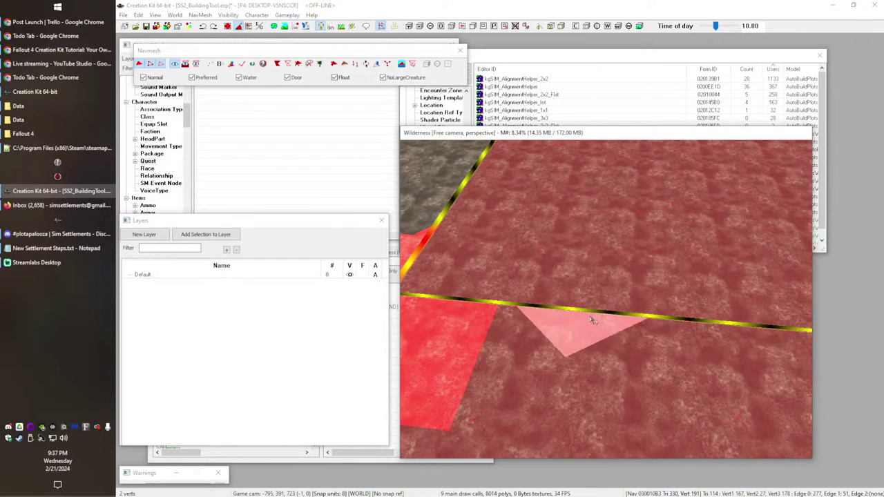
mouse_move(624, 324)
middle_mouse_down()
mouse_move(755, 367)
mouse_move(582, 363)
mouse_move(510, 348)
mouse_move(363, 339)
middle_mouse_up()
middle_click_drag(580, 366, 387, 351)
middle_click_drag(503, 356, 473, 345)
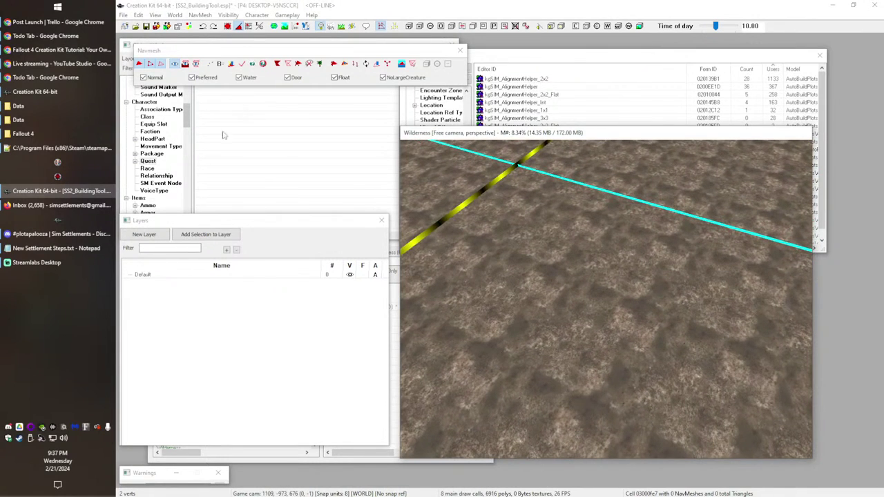
middle_click_drag(599, 242, 495, 244)
left_click(199, 14)
mouse_move(220, 26)
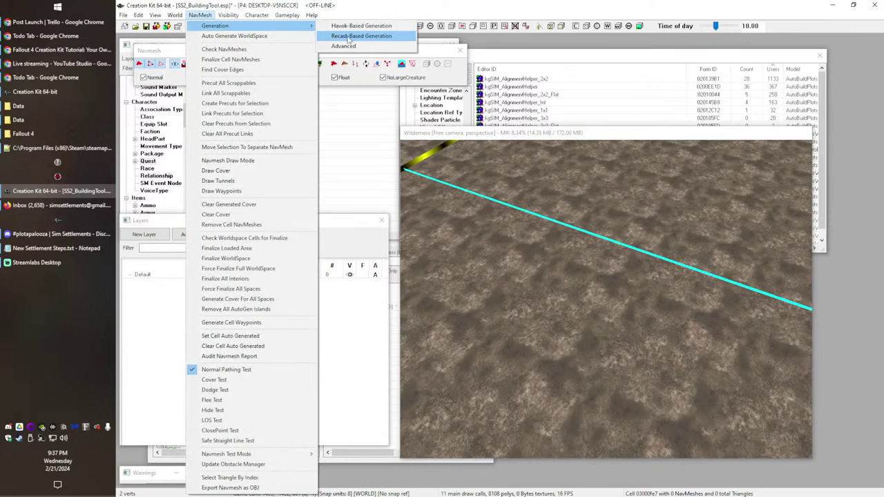
left_click(365, 27)
left_click(422, 283)
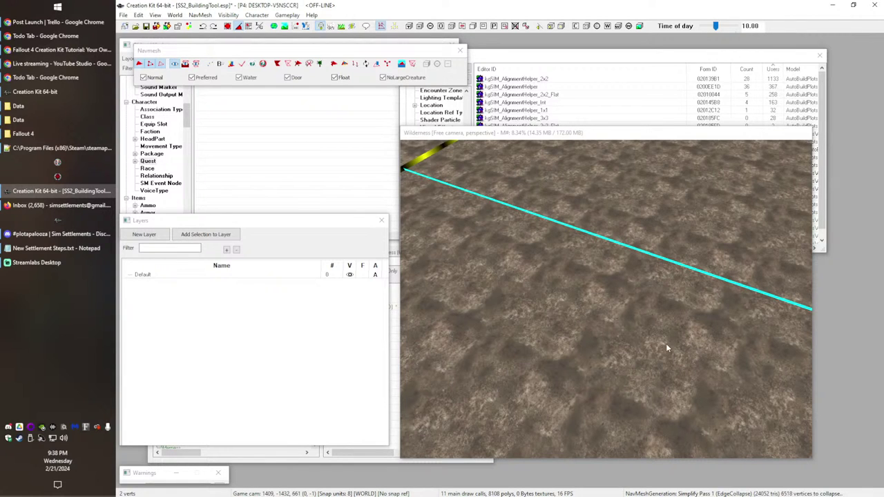
Step: Generate a Havok-based navmesh for the remaining origin cell (0, 0) with the same settings
middle_click_drag(635, 274, 815, 408)
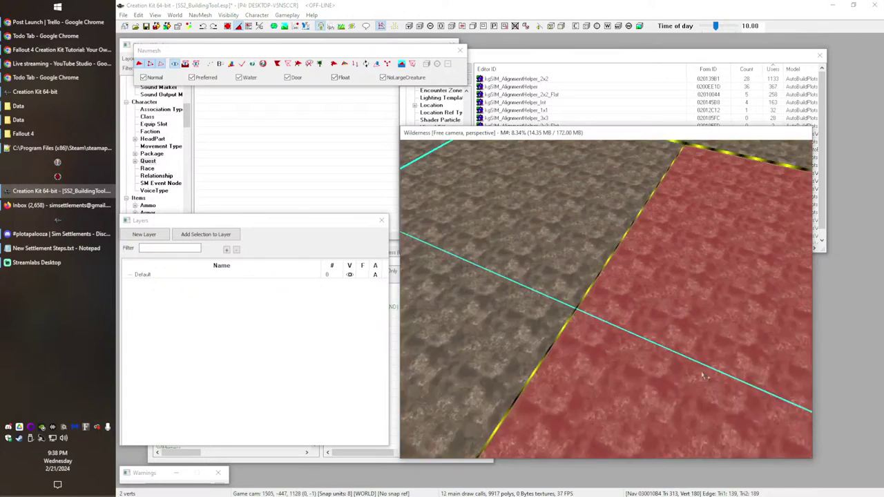
middle_click_drag(673, 386, 763, 379)
scroll(693, 387, "up", 4)
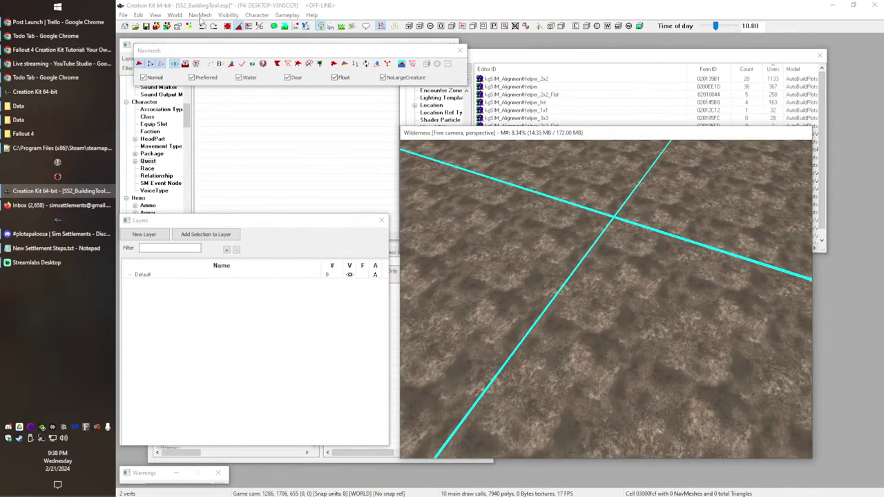
left_click(200, 15)
mouse_move(215, 26)
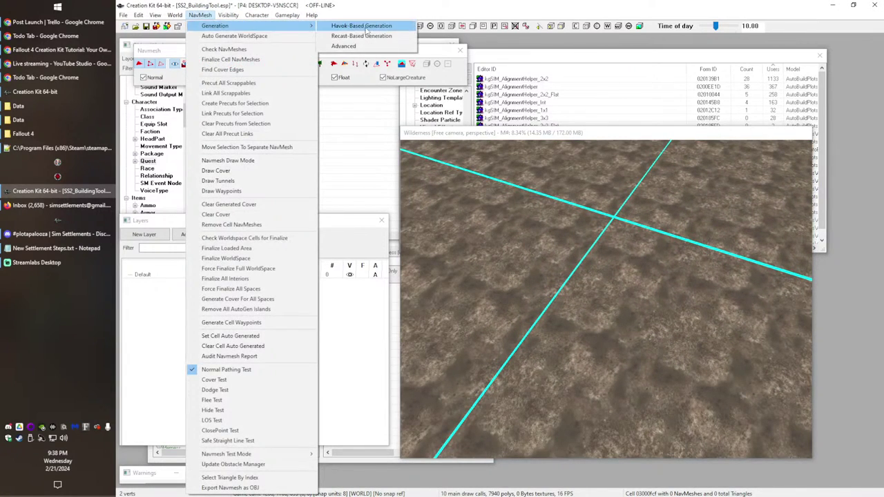
left_click(372, 28)
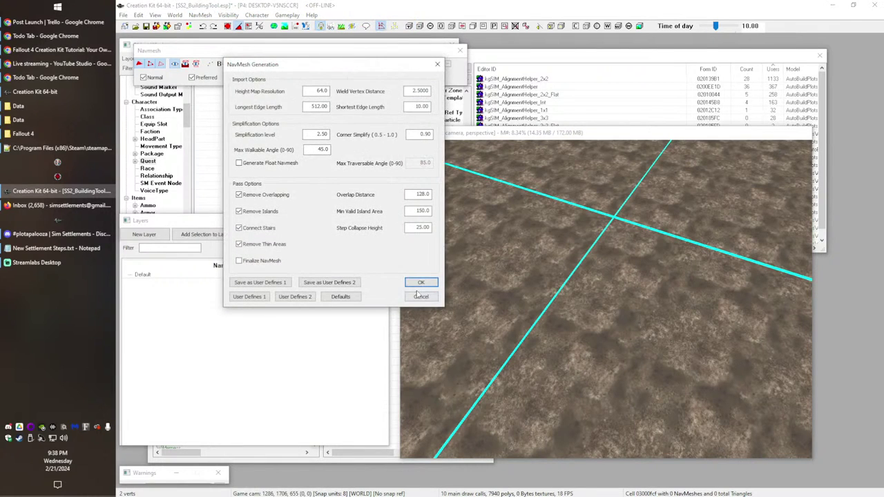
left_click(416, 281)
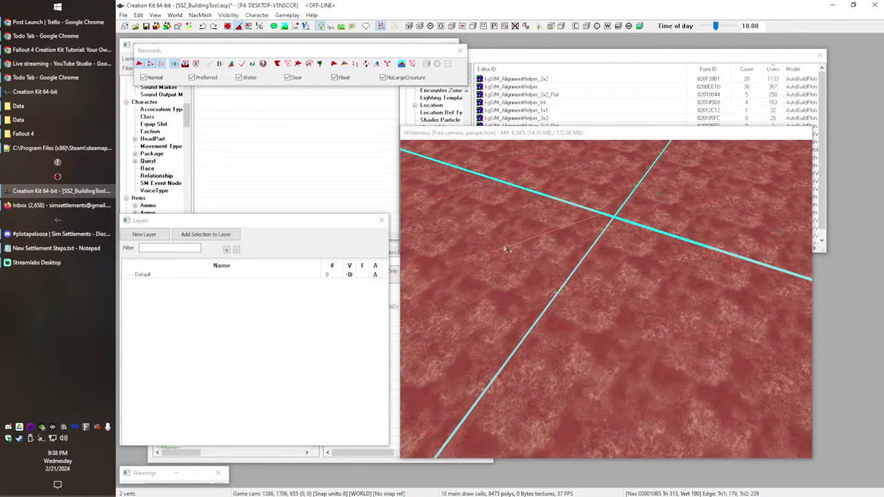
Step: Examine how the generated navmesh triangles meet along the cell borders and around the alignment helpers
scroll(523, 315, "down", 5)
middle_click_drag(523, 316, 588, 263, "shift")
scroll(588, 264, "up", 3)
scroll(656, 297, "down", 3)
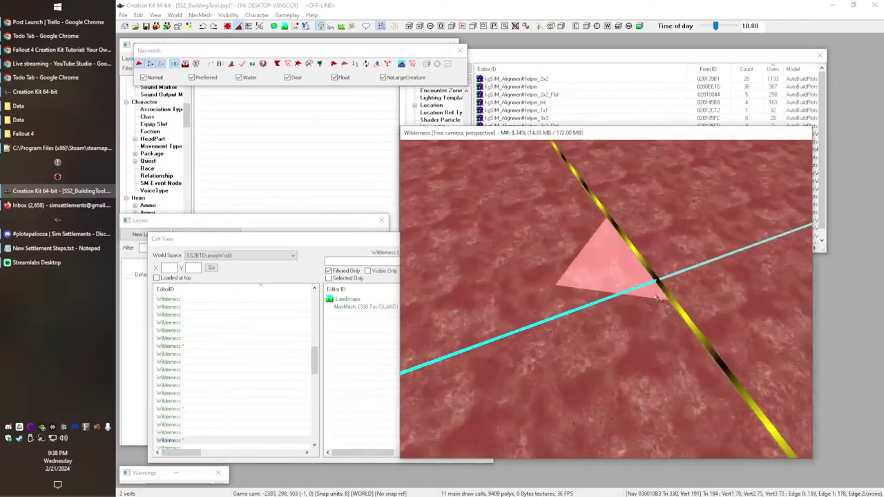
scroll(658, 297, "down", 4)
middle_click_drag(657, 298, 394, 226, "shift")
middle_click_drag(650, 255, 605, 290)
scroll(584, 335, "up", 2)
mouse_move(584, 334)
middle_mouse_down()
mouse_move(598, 351)
mouse_move(722, 363)
mouse_move(517, 416)
mouse_move(720, 346)
mouse_move(582, 270)
mouse_move(632, 298)
mouse_move(628, 366)
mouse_move(706, 416)
mouse_move(558, 314)
mouse_move(690, 291)
mouse_move(723, 344)
mouse_move(607, 381)
mouse_move(474, 290)
mouse_move(450, 379)
mouse_move(556, 311)
mouse_move(661, 338)
mouse_move(722, 334)
mouse_move(575, 256)
mouse_move(649, 290)
mouse_move(632, 239)
mouse_move(676, 250)
mouse_move(626, 284)
mouse_move(580, 254)
mouse_move(567, 263)
mouse_move(574, 228)
middle_mouse_up()
Step: Finalize the navmeshes of the whole worldspace
left_click(196, 13)
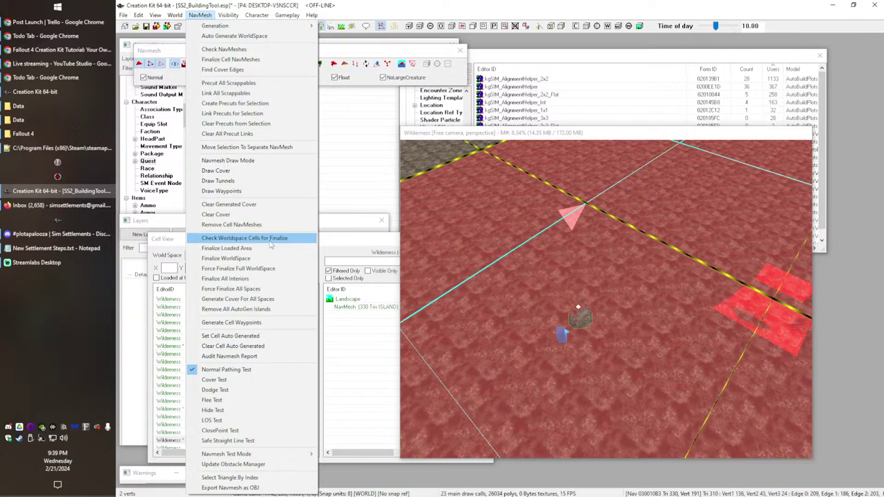
left_click(249, 259)
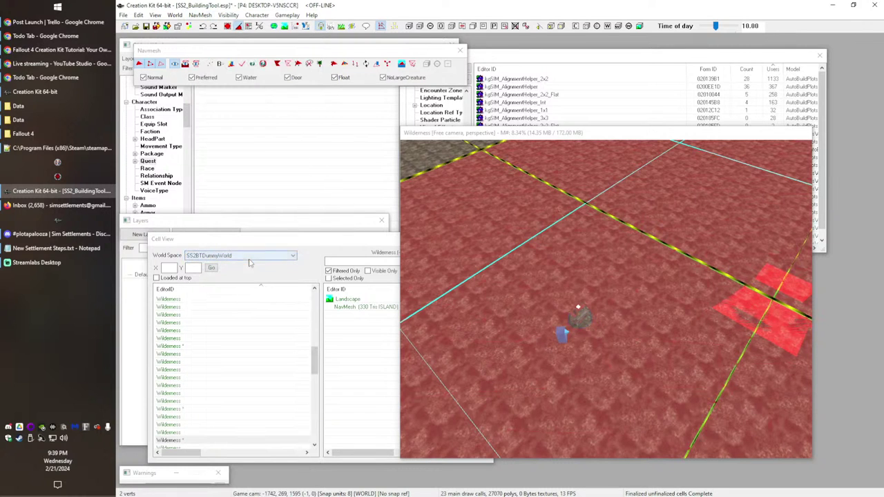
middle_click_drag(636, 259, 481, 258)
scroll(518, 260, "up", 2)
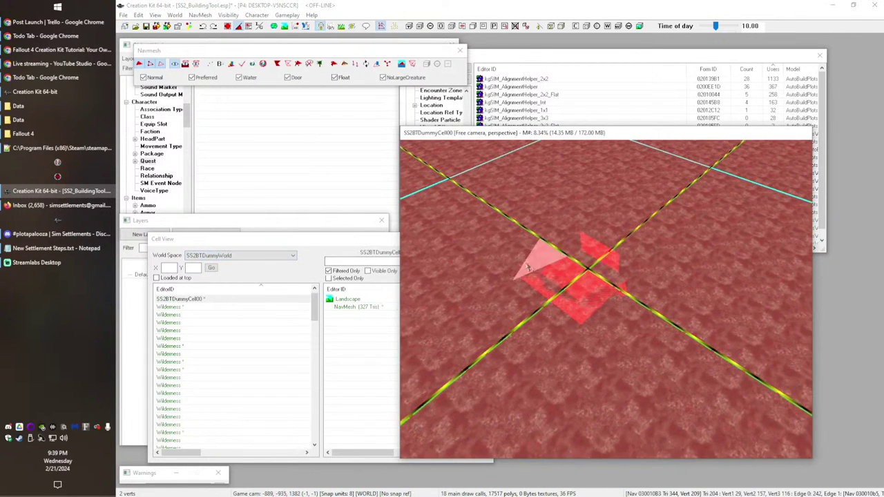
Step: Leave navmesh editing and save the plugin
left_click(460, 51)
middle_click_drag(431, 271, 569, 268)
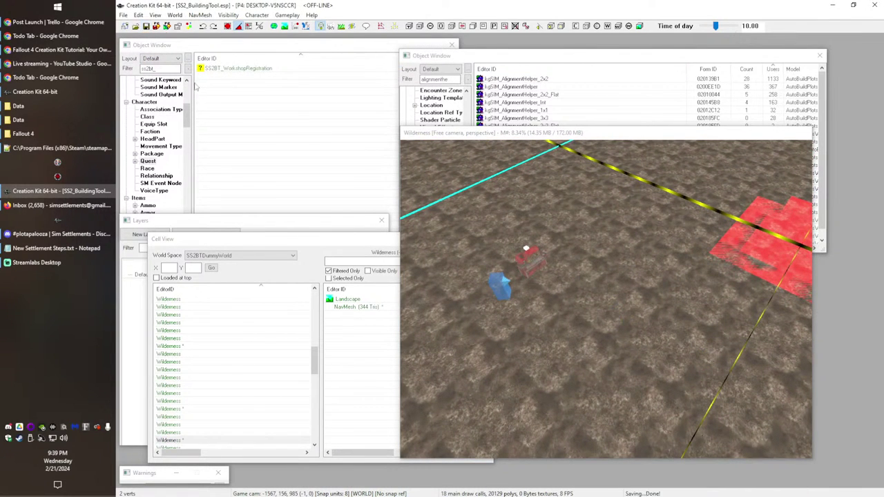
Step: Open the world space settings and check SS2BTDummyWorld's usable dimensions and cell coordinates
left_click(193, 15)
left_click(182, 26)
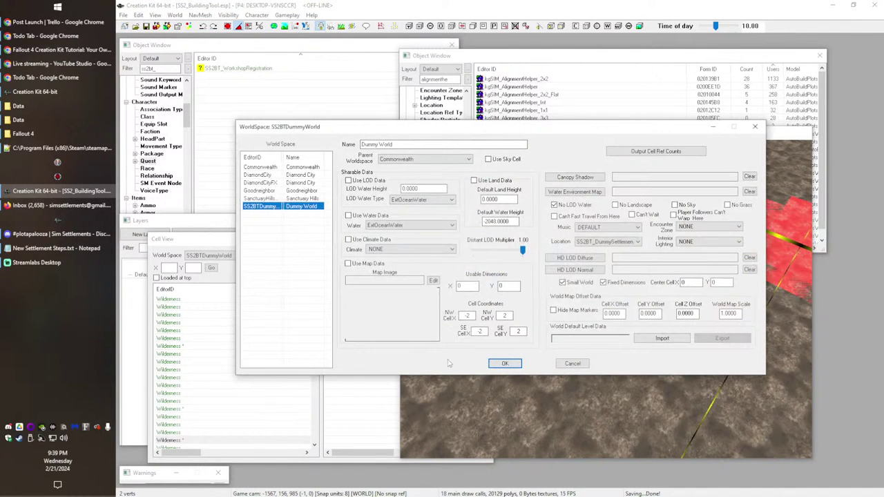
left_click(475, 289)
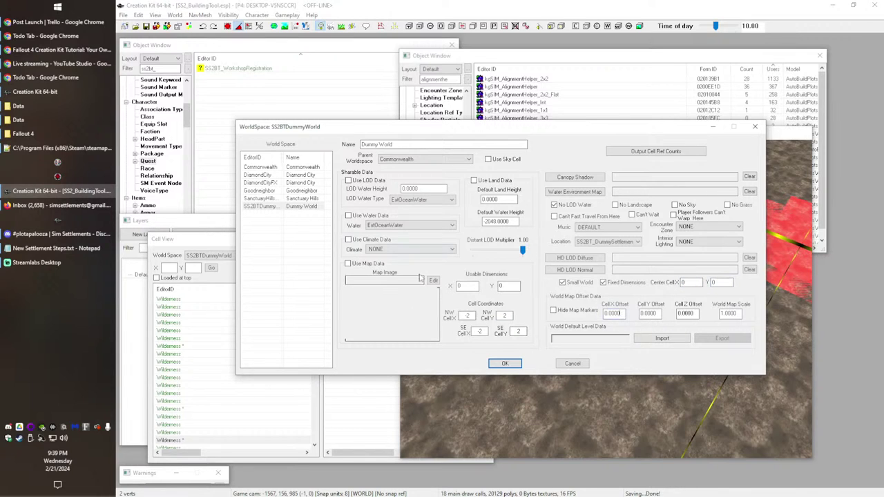
left_click_drag(508, 285, 491, 286)
left_click(467, 286)
double_click(516, 290)
Step: Compare the DiamondCity and Commonwealth world space settings with SS2BTDummyWorld and close the settings
left_click(305, 176)
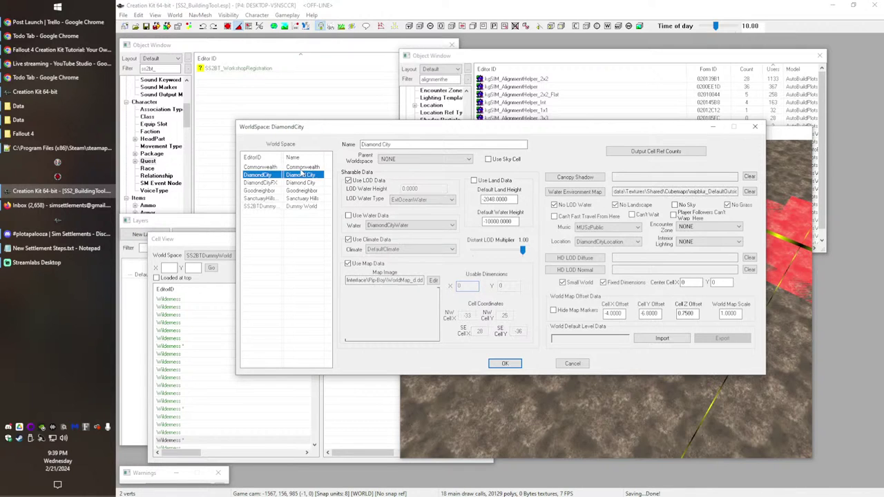
left_click(301, 168)
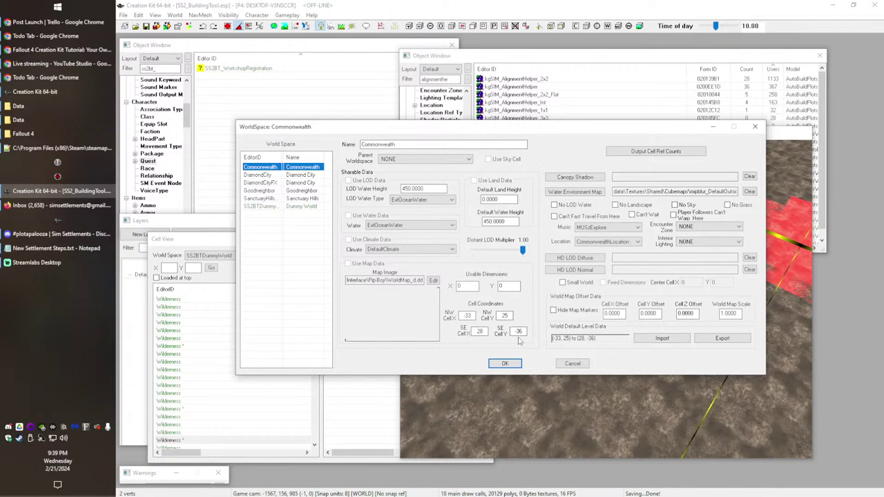
left_click(298, 209)
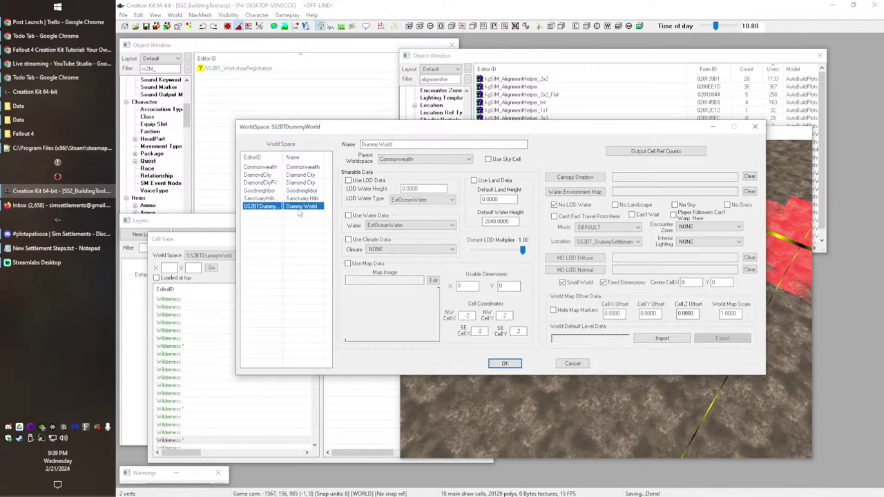
left_click(503, 364)
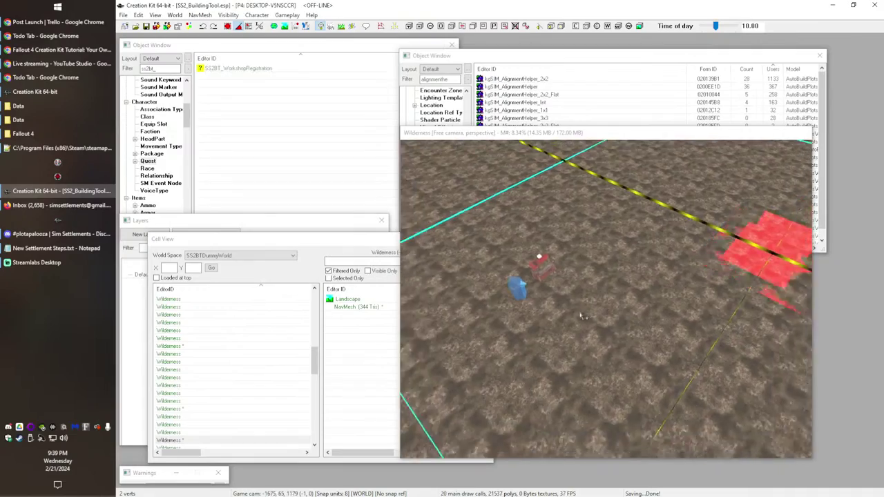
Step: Open the cell settings of SS2BTDummyCell00
mouse_move(635, 307)
middle_mouse_down()
mouse_move(641, 294)
mouse_move(566, 303)
mouse_move(509, 291)
mouse_move(580, 335)
mouse_move(649, 298)
mouse_move(658, 315)
mouse_move(649, 333)
mouse_move(600, 279)
mouse_move(476, 283)
mouse_move(555, 288)
mouse_move(656, 320)
mouse_move(680, 349)
mouse_move(616, 323)
mouse_move(601, 291)
middle_mouse_up()
scroll(273, 363, "up", 5)
right_click(188, 308)
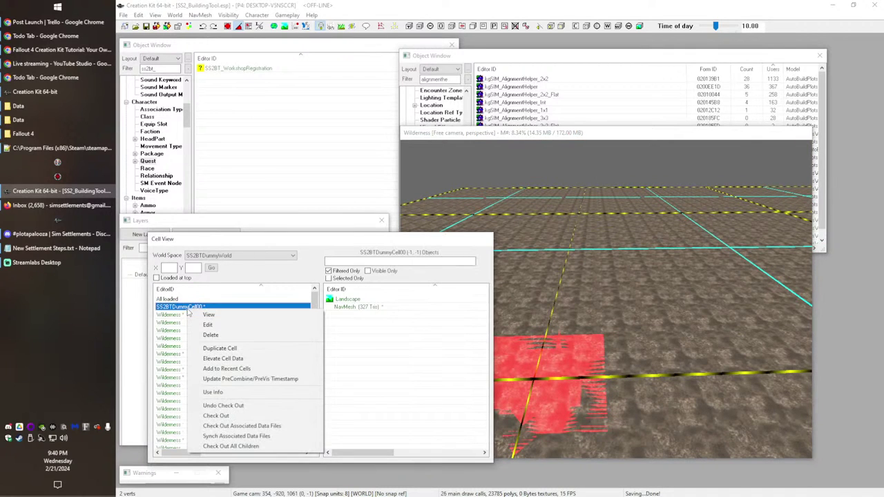
left_click(223, 324)
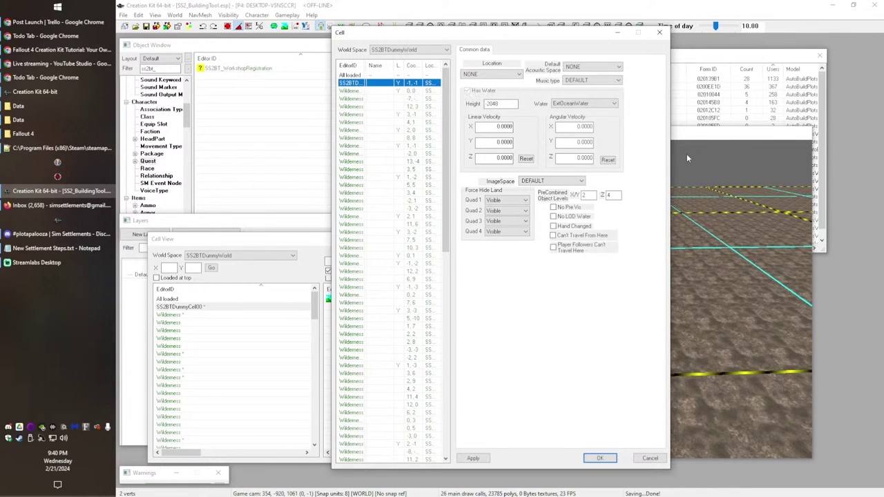
Step: Review the common data and location choices of SS2BTDummyCell00 and close the cell settings
left_click(363, 90)
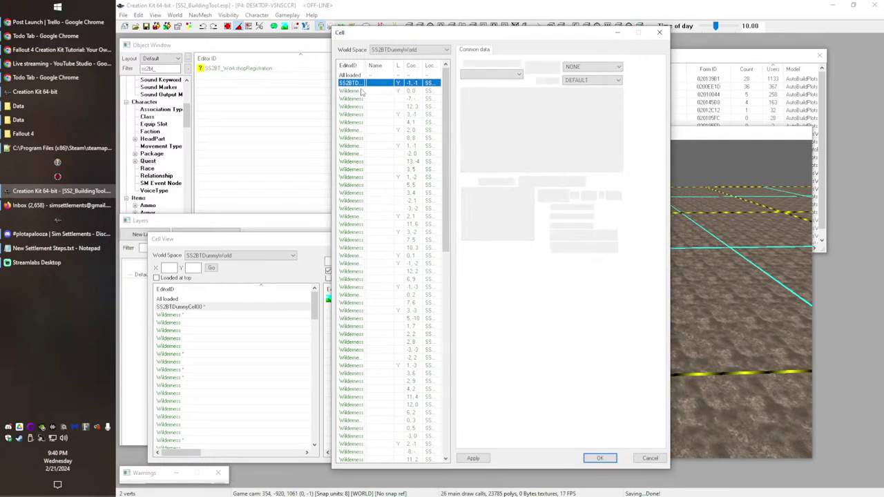
left_click(353, 84)
left_click(353, 83)
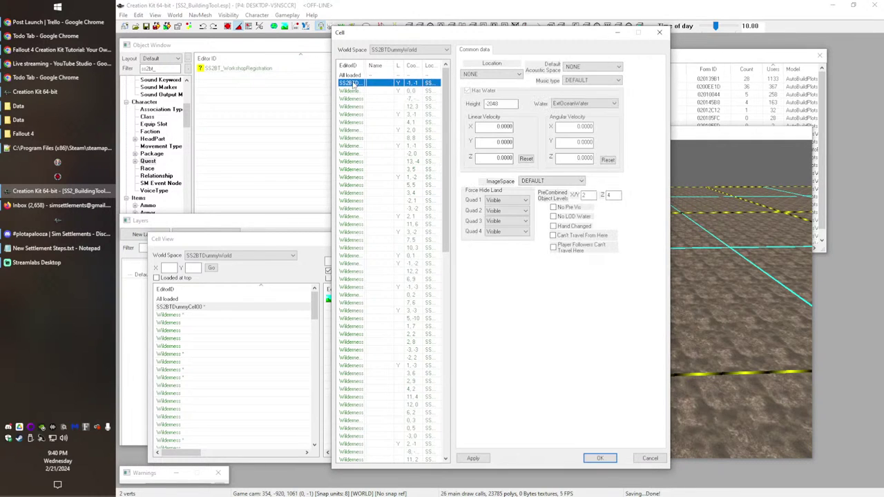
left_click(498, 76)
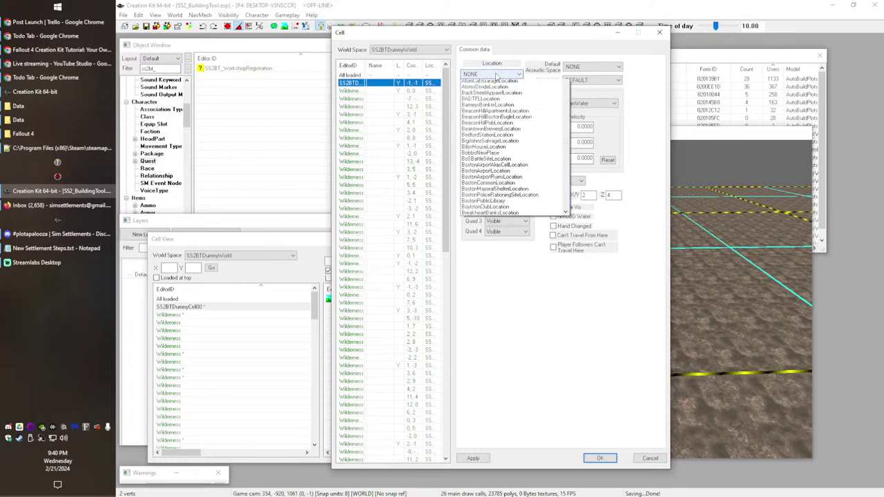
left_click(496, 76)
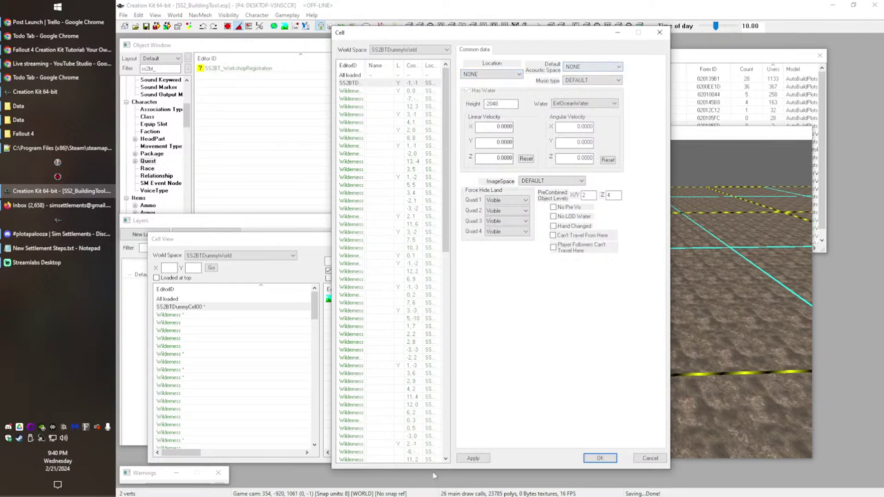
left_click(599, 458)
Step: Open the world space settings and compare SS2BTDummyWorld with the Commonwealth's climate, location and map data
left_click(175, 16)
left_click(185, 27)
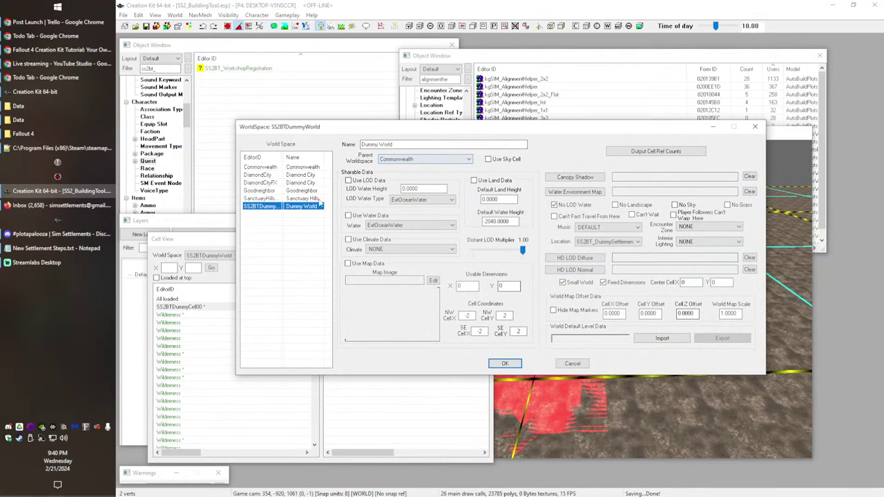
left_click(265, 169)
left_click(263, 167)
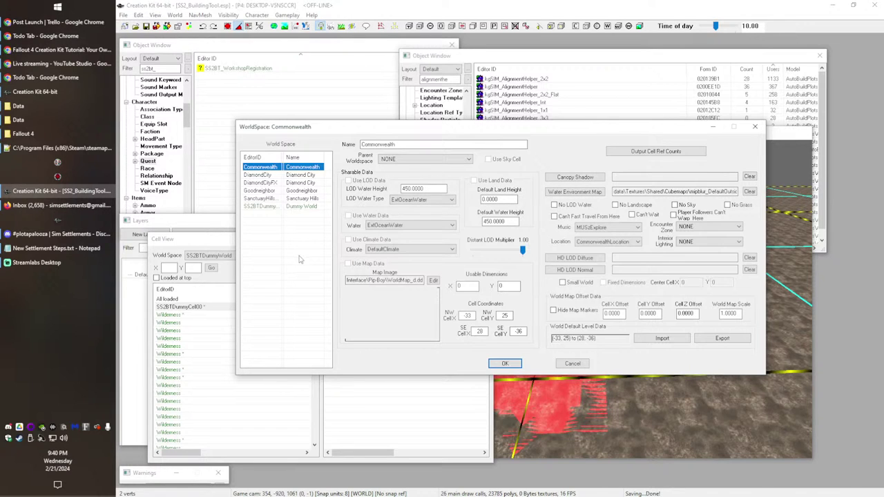
left_click(279, 208)
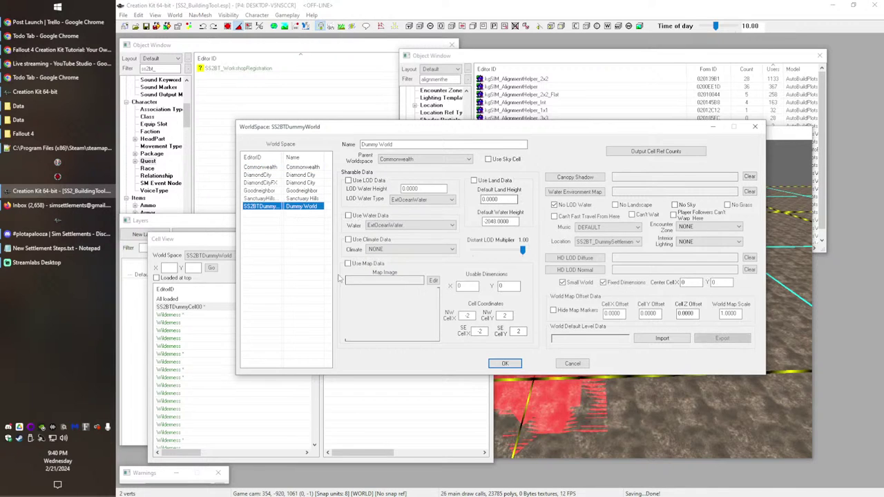
left_click(292, 170)
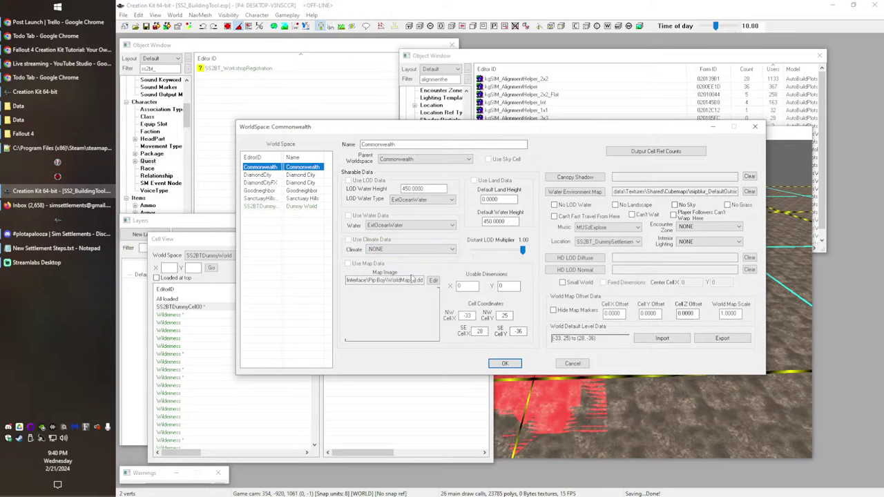
Step: Set SS2BTDummyWorld's climate to DefaultClimate, matching the Commonwealth, apply the world space settings and save the plugin
left_click(291, 208)
left_click(389, 249)
left_click(390, 270)
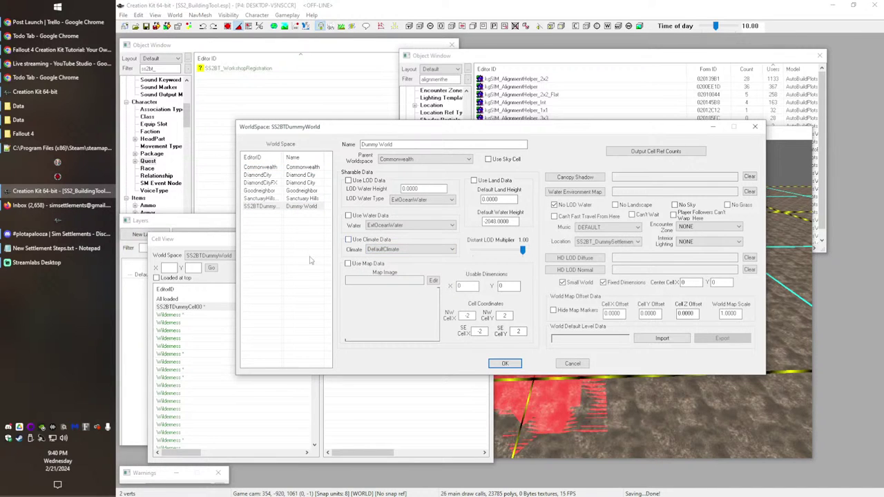
left_click(303, 168)
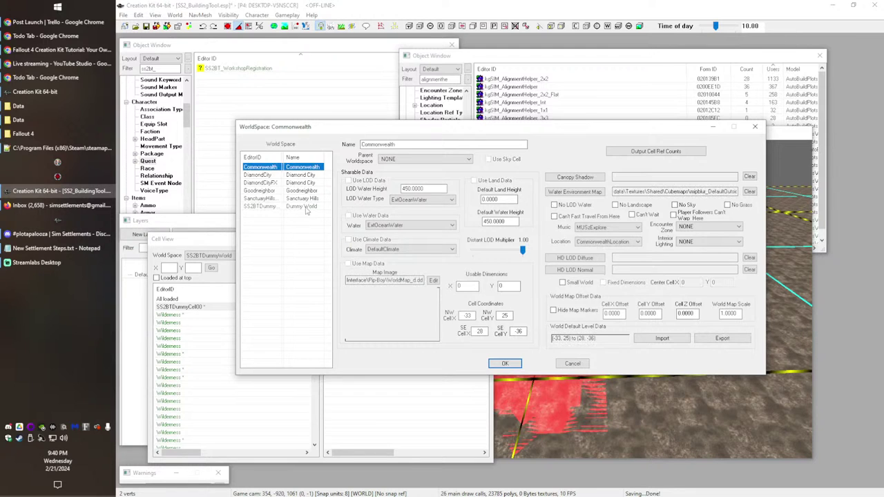
left_click(304, 207)
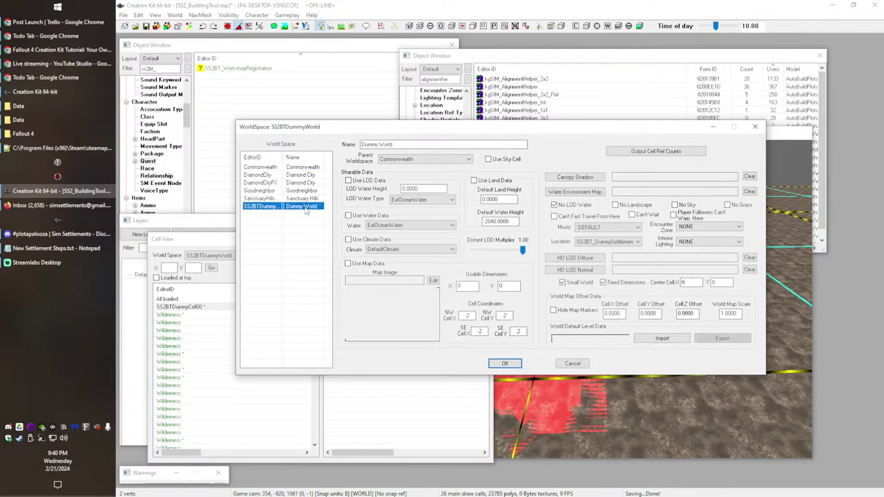
left_click(304, 167)
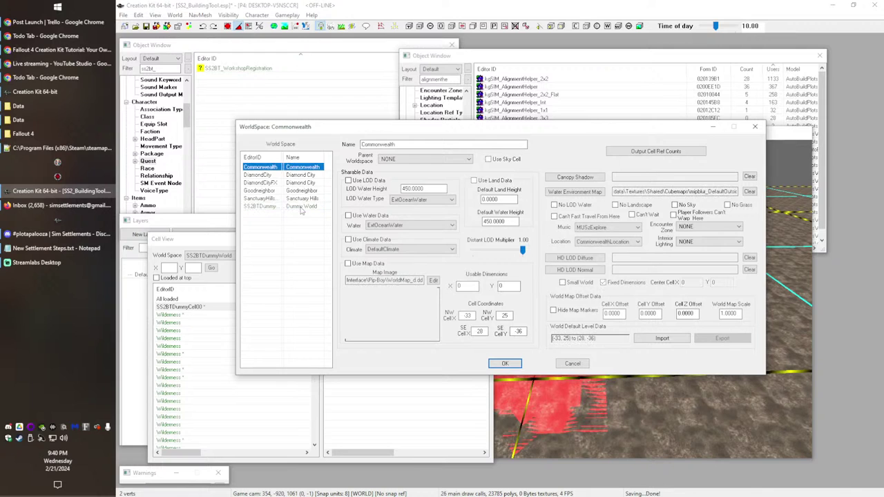
left_click(304, 207)
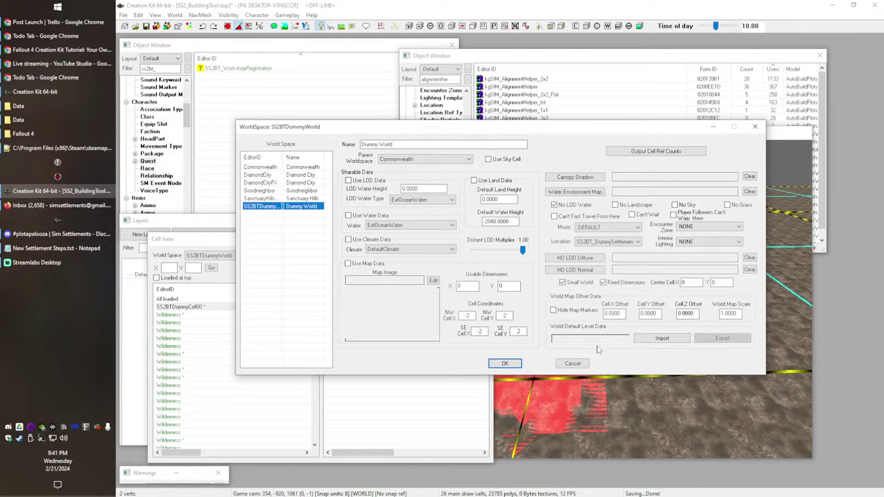
left_click(505, 363)
left_click(145, 27)
Step: Hide the cell border lines around the markers in the render view
scroll(563, 365, "down", 1)
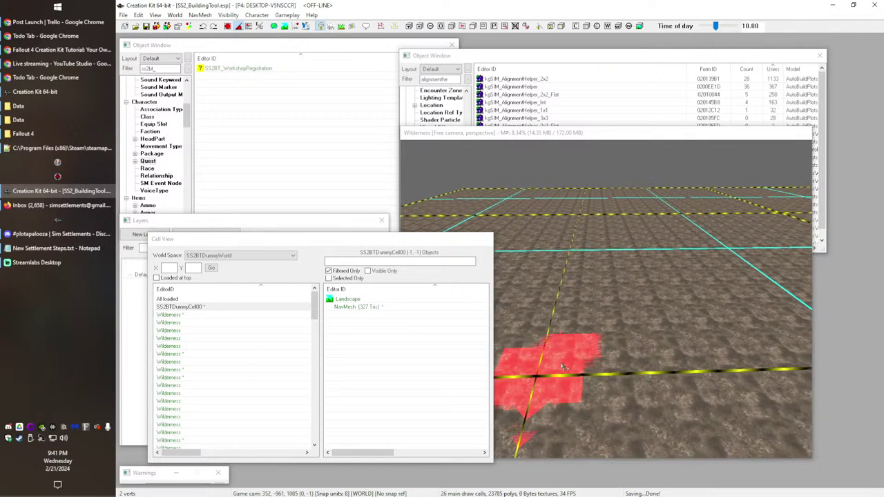
scroll(561, 364, "down", 1)
middle_click_drag(562, 364, 569, 345)
middle_click_drag(511, 366, 537, 364)
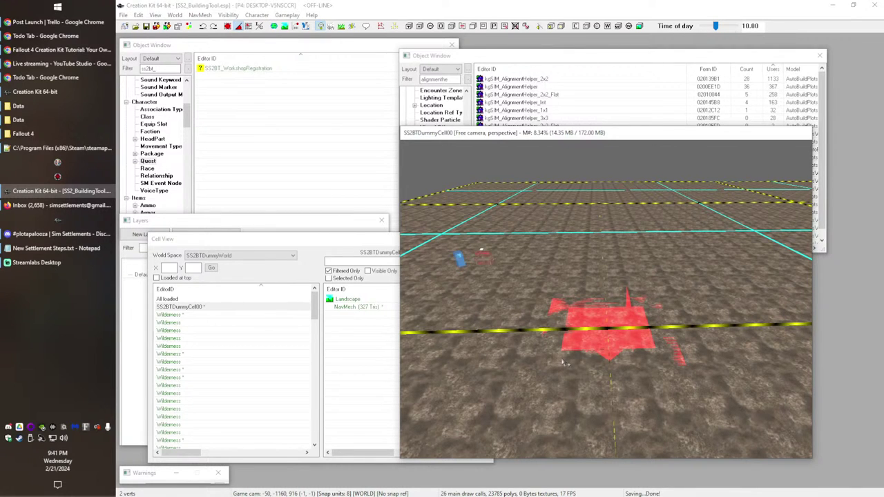
middle_click_drag(598, 276, 605, 269)
key("b")
middle_click_drag(592, 345, 633, 388)
scroll(646, 386, "up", 4)
scroll(633, 389, "down", 3)
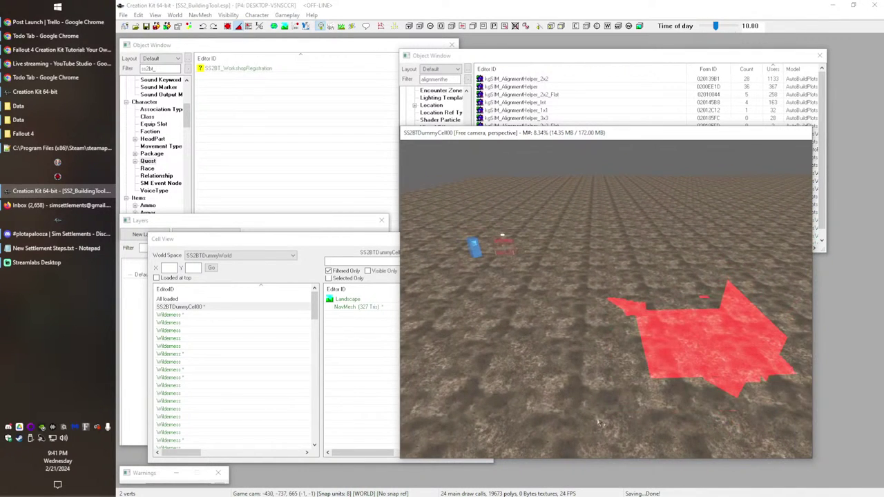
middle_click_drag(567, 385, 574, 391)
middle_click_drag(553, 342, 572, 356)
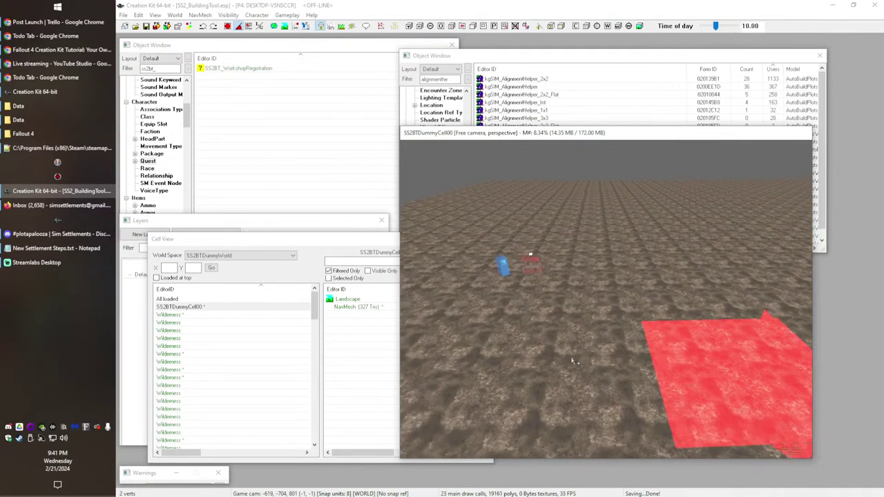
Step: Filter the objects for xmarkerhead and place an XMarkerHeading on the ground beside the existing markers in SS2BTDummyCell00
left_click(445, 80)
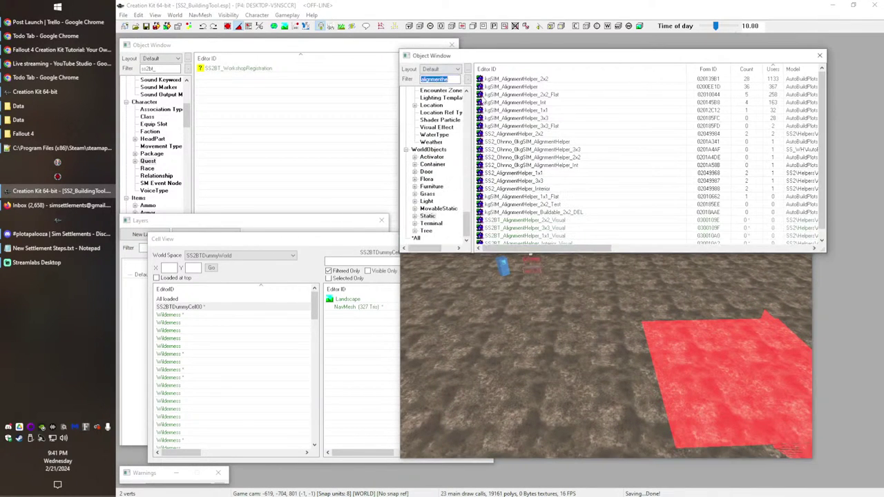
type("xmarkerhead")
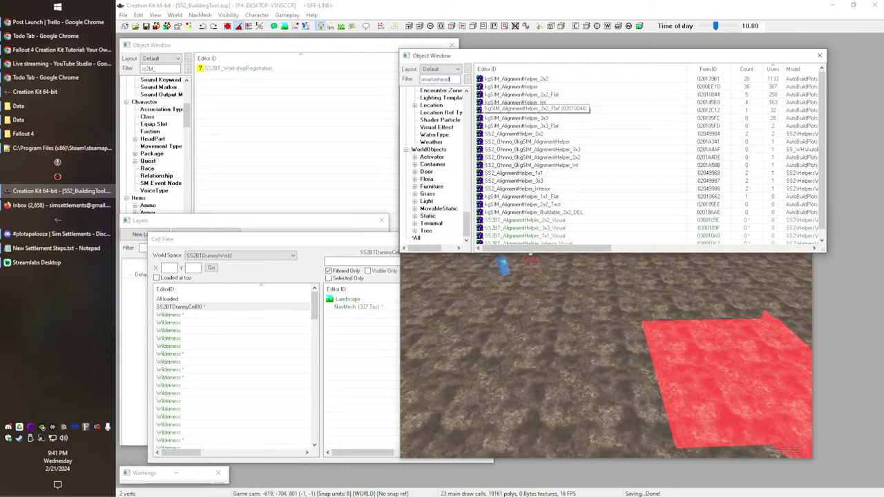
left_click(64, 249)
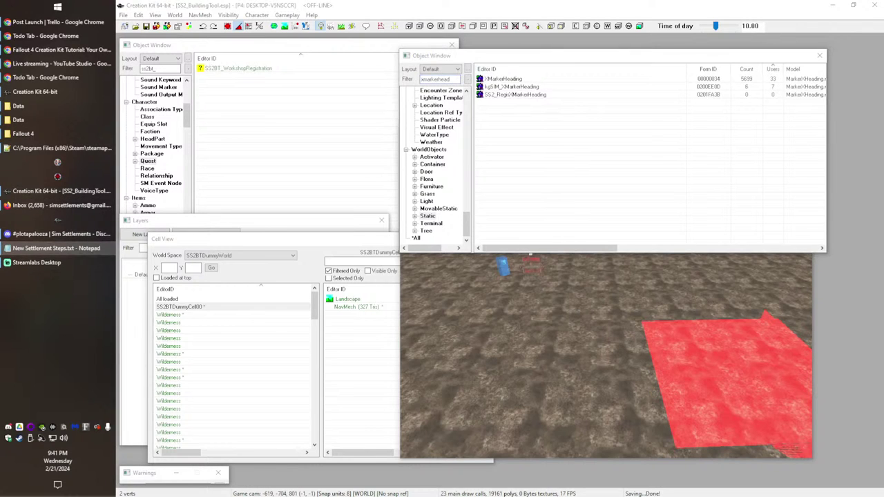
mouse_move(502, 81)
left_mouse_down()
mouse_move(537, 312)
mouse_move(535, 298)
left_mouse_up()
Step: Give the newly placed XMarkerHeading a reference editor ID starting with SS2BT_Spa
middle_click_drag(538, 319, 559, 372)
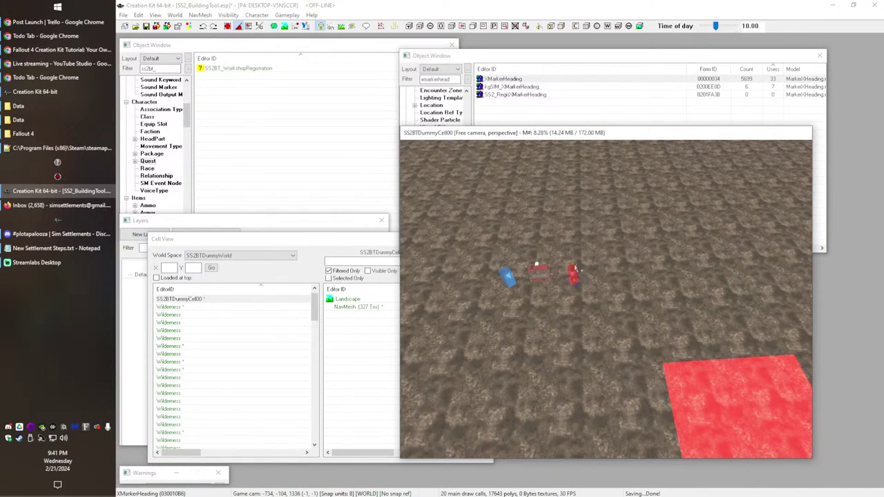
double_click(572, 267)
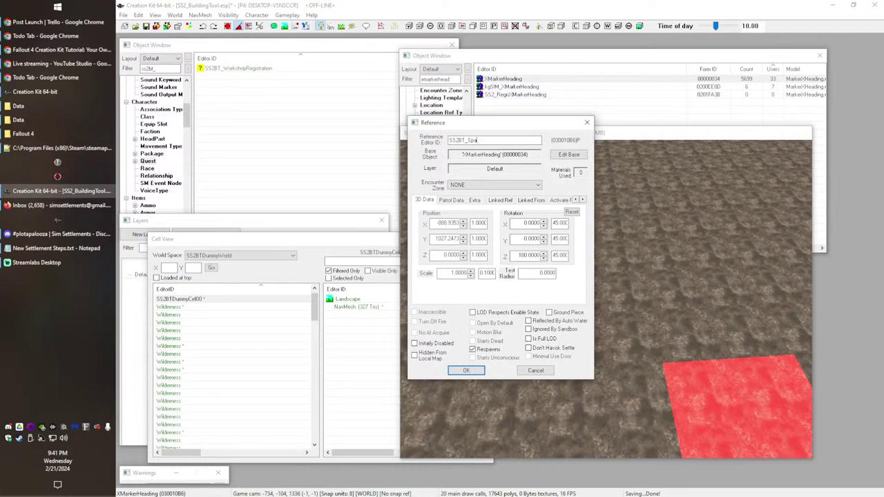
key("Return")
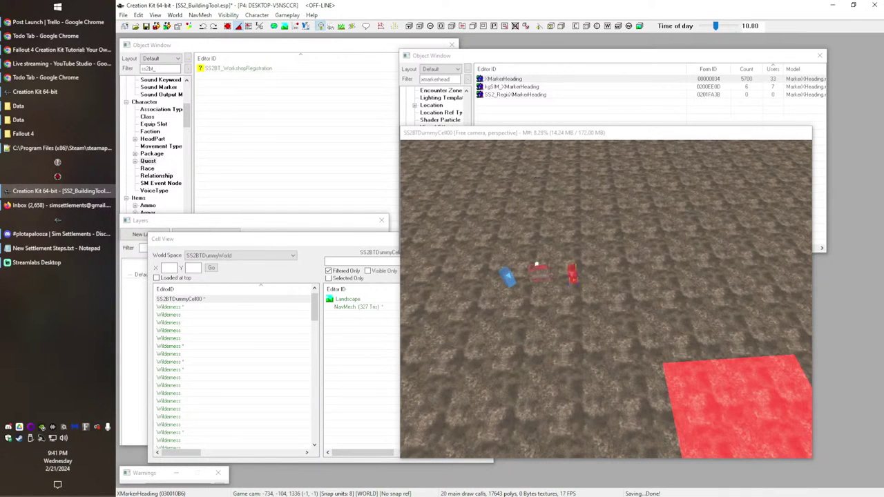
Step: Place a second XMarkerHeading on the ground near the first one
left_click(530, 106)
left_click(515, 87)
left_click(517, 80)
left_click_drag(580, 341, 580, 342)
scroll(572, 347, "down", 2)
mouse_move(572, 347)
middle_mouse_down("shift")
mouse_move(606, 292)
mouse_move(631, 300)
middle_mouse_up("shift")
Step: Set the second XMarkerHeading's position to X 0, Y 0 and Z 0
double_click(574, 320)
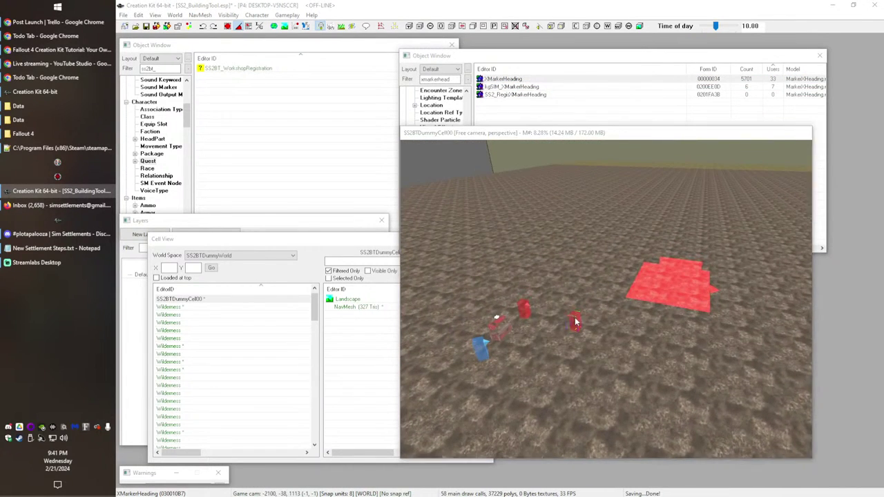
double_click(447, 225)
type("0")
key("Tab")
key("Tab")
type("0")
key("Tab")
key("Tab")
type("0")
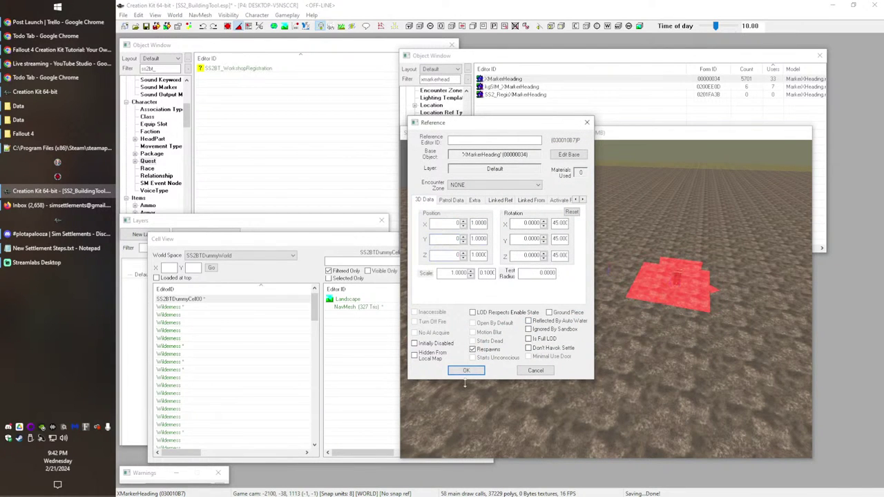
left_click(470, 371)
Step: Move the second XMarkerHeading to about X 3660, Y -1117 and set its reference editor ID to SS2BT_CenterPoint
mouse_move(698, 321)
middle_mouse_down("shift")
mouse_move(796, 330)
mouse_move(704, 328)
mouse_move(747, 341)
mouse_move(615, 338)
mouse_move(595, 359)
mouse_move(575, 215)
mouse_move(550, 207)
mouse_move(523, 231)
mouse_move(676, 224)
middle_mouse_up("shift")
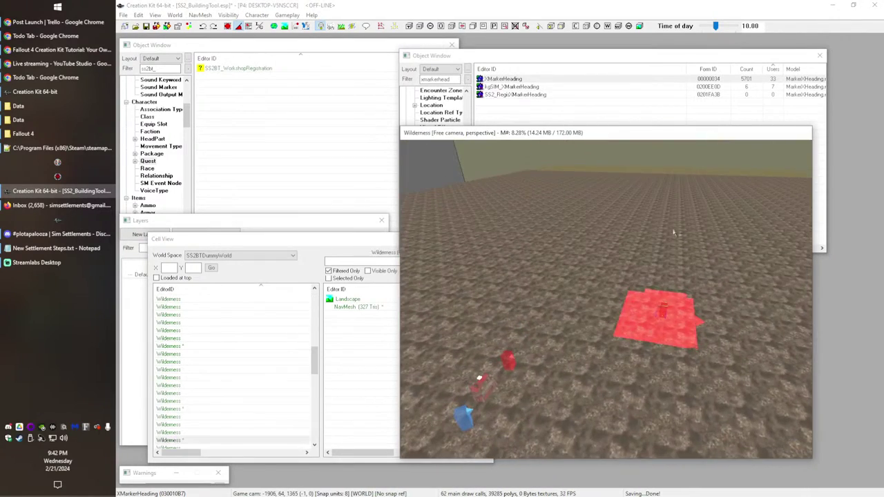
left_click_drag(666, 308, 672, 267)
left_click(482, 388)
double_click(728, 216)
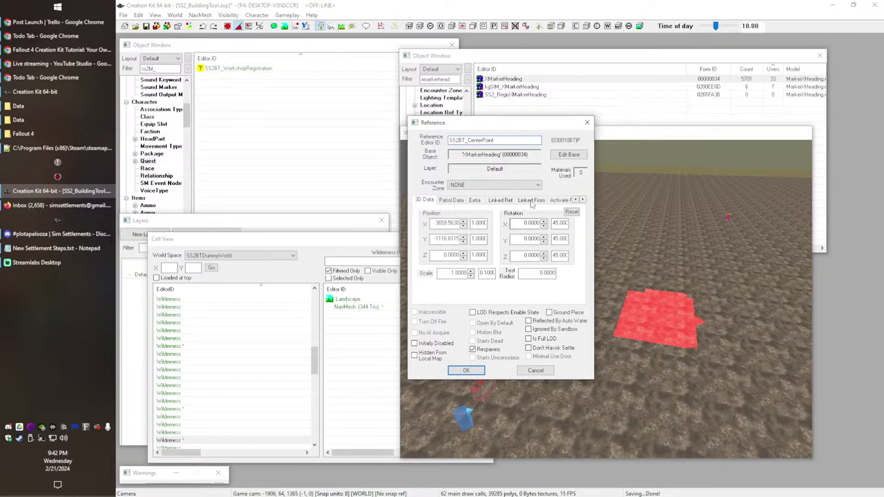
Step: Add the location reference type LocationCenterMarker to SS2BT_CenterPoint and confirm the reference
double_click(582, 200)
left_click(582, 200)
left_click(582, 200)
left_click(582, 200)
left_click(582, 200)
left_click(582, 200)
left_click(582, 201)
left_click(434, 200)
left_click(455, 200)
right_click(484, 251)
left_click(507, 256)
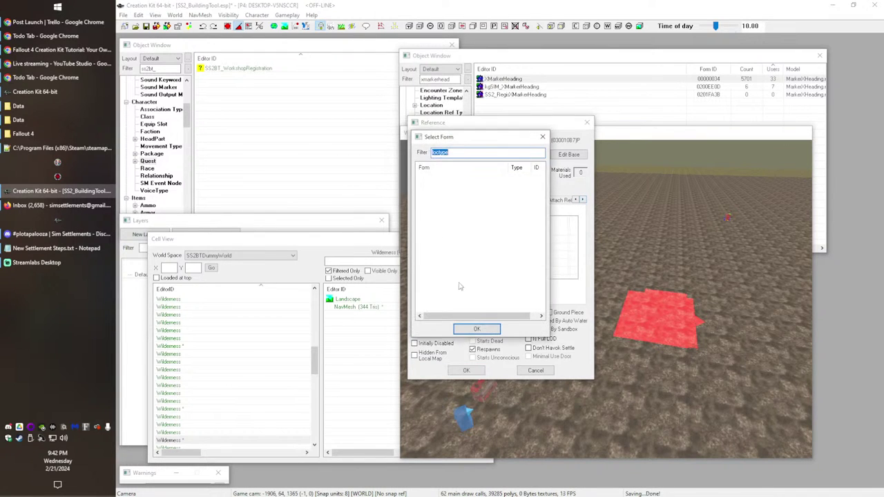
type("center")
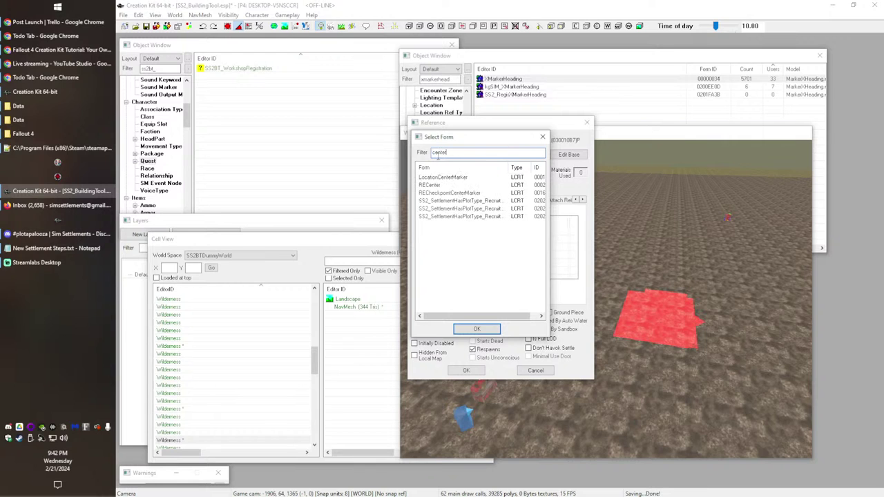
double_click(450, 179)
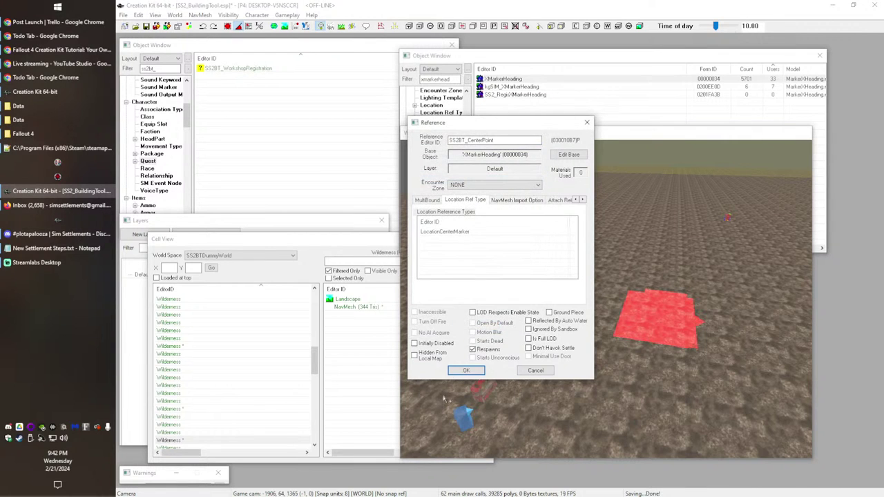
left_click(466, 370)
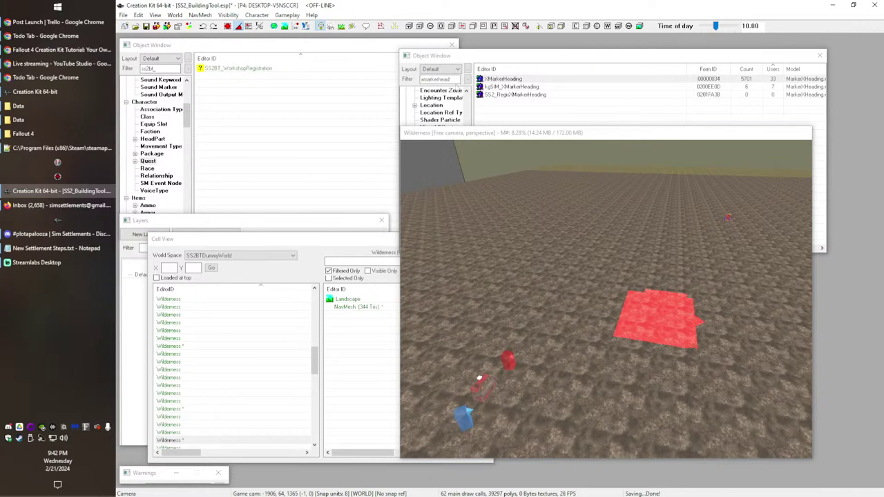
Step: Filter the container objects by "workshop" and look through the list for a settlement resource container
double_click(444, 79)
left_click(434, 166)
left_click(441, 79)
double_click(441, 78)
type("workshop")
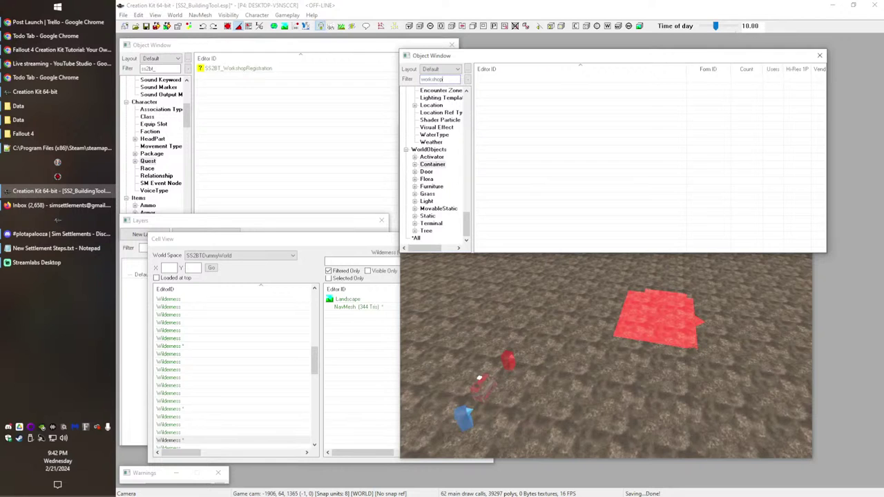
scroll(559, 158, "down", 10)
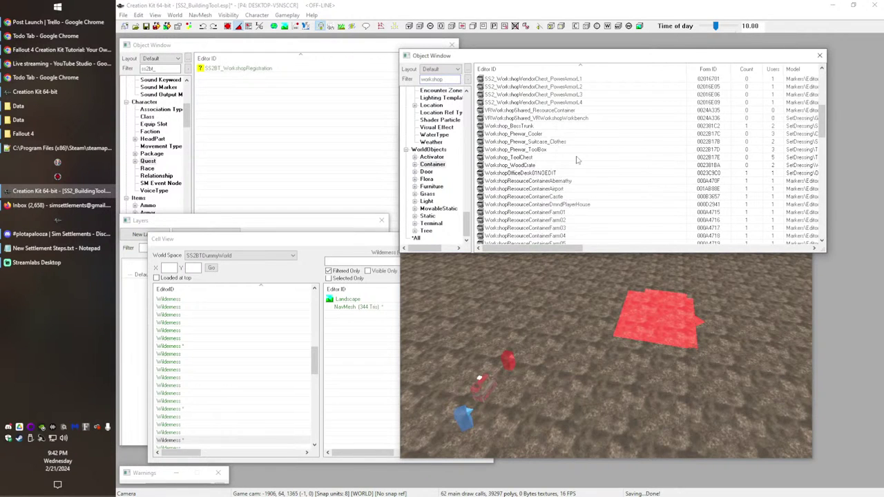
scroll(586, 197, "down", 6)
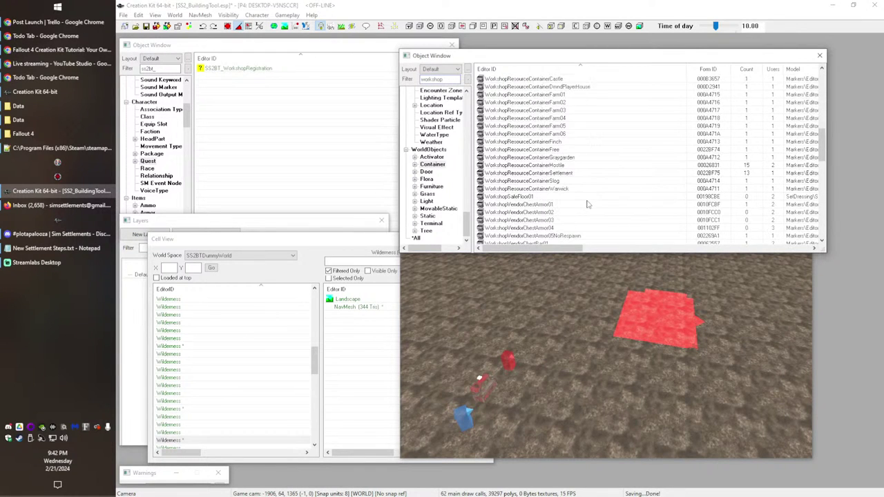
scroll(583, 222, "down", 7)
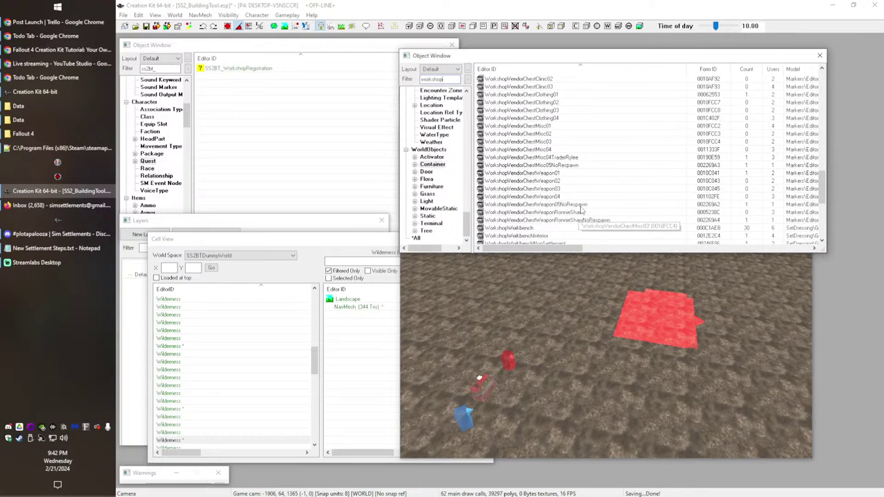
scroll(611, 226, "down", 2)
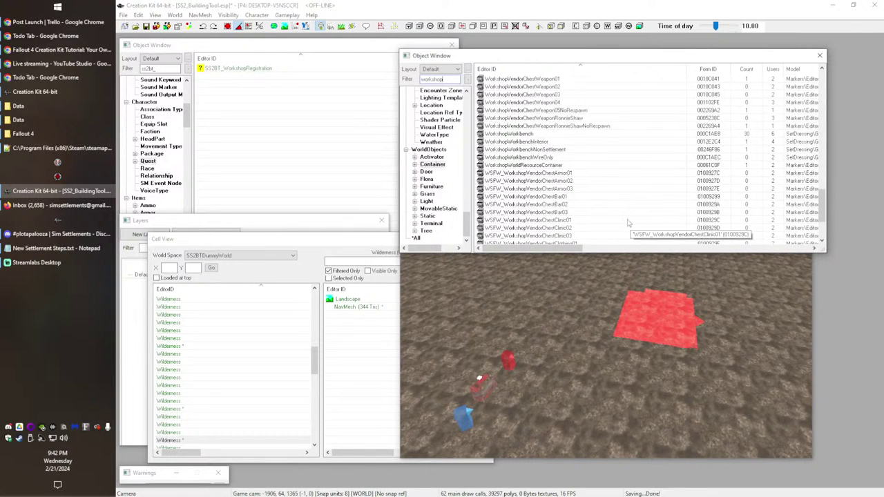
scroll(612, 225, "up", 3)
scroll(611, 224, "up", 7)
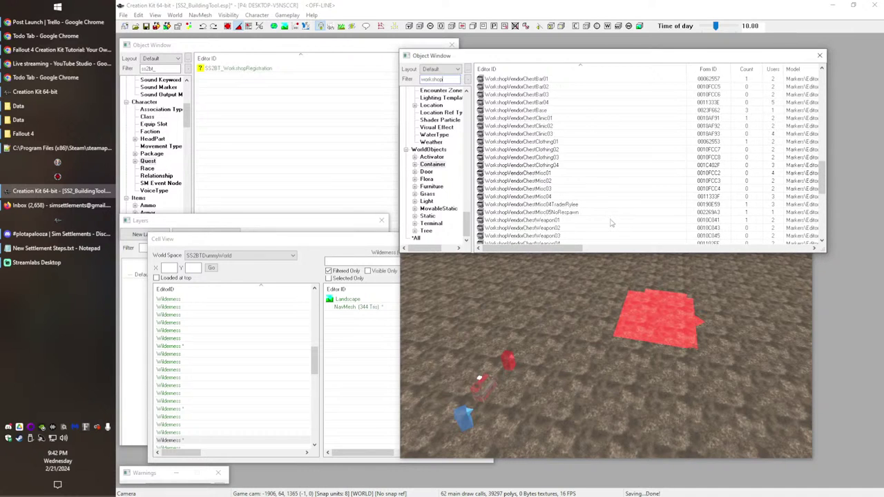
scroll(611, 223, "up", 7)
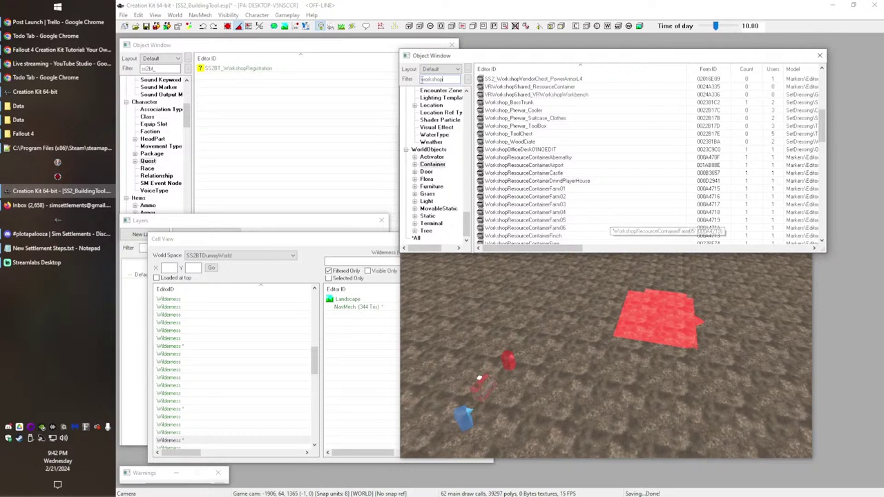
Step: Narrow the container filter to workshop*settl and place WorkshopResourceContainerSettlement on the ground beside the existing markers
double_click(446, 79)
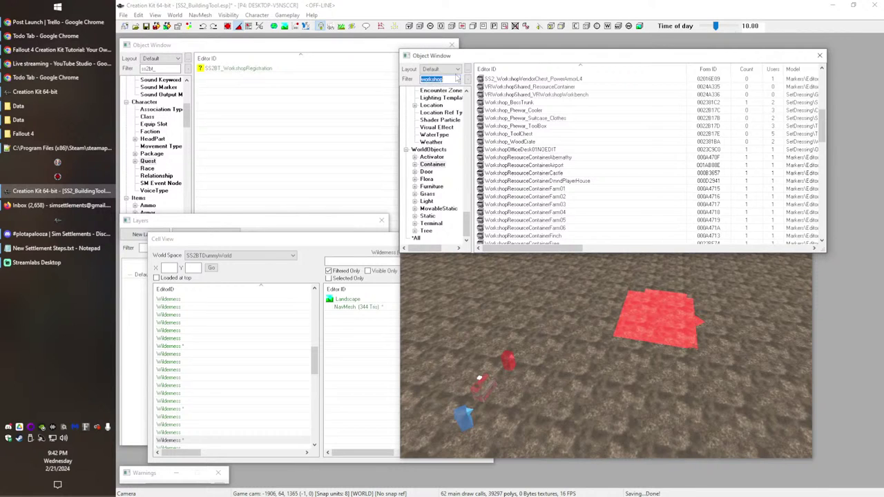
type("wor")
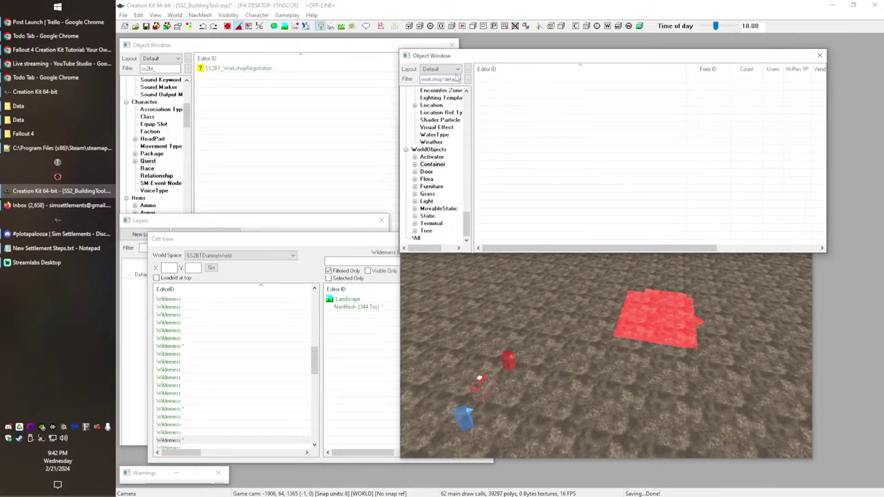
left_click_drag(445, 80, 487, 80)
type("c")
left_click(546, 79)
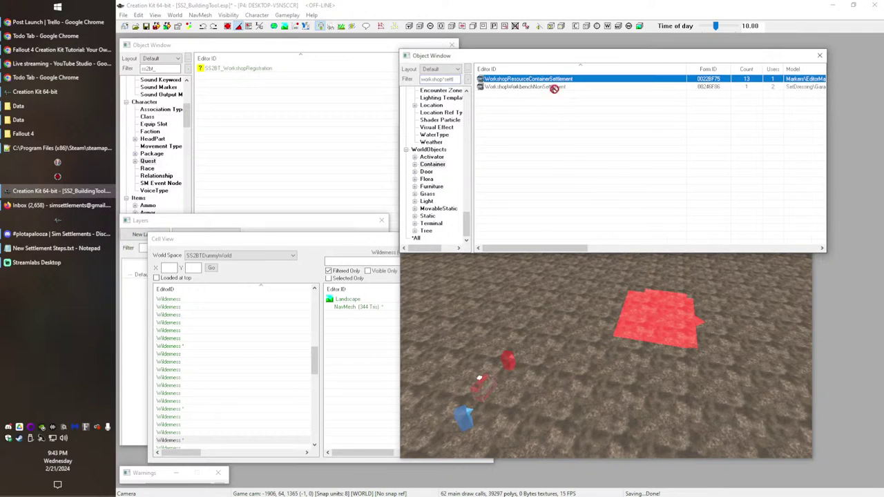
left_click_drag(487, 385, 466, 372)
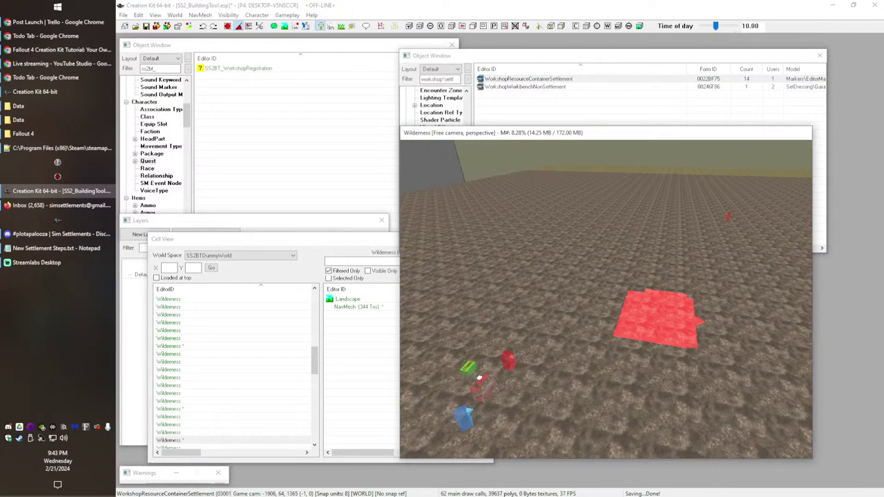
middle_click_drag(472, 365, 466, 90, "shift")
left_click(447, 79)
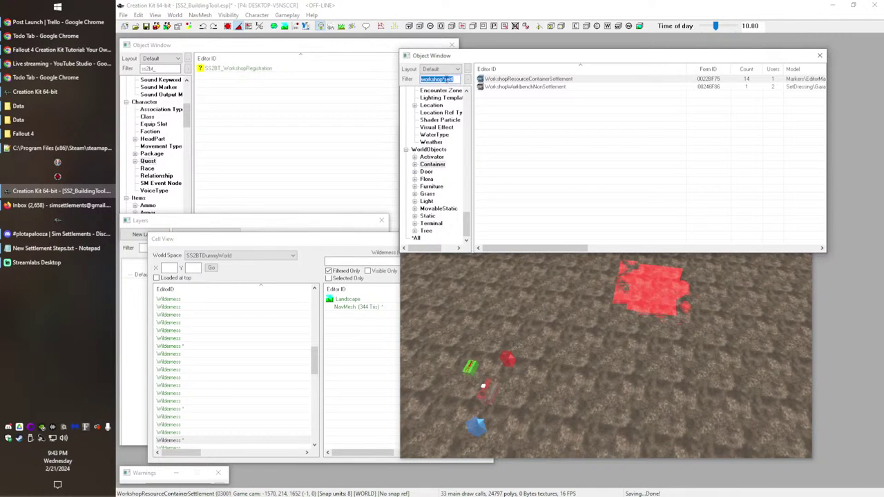
middle_click_drag(542, 293, 514, 250, "shift")
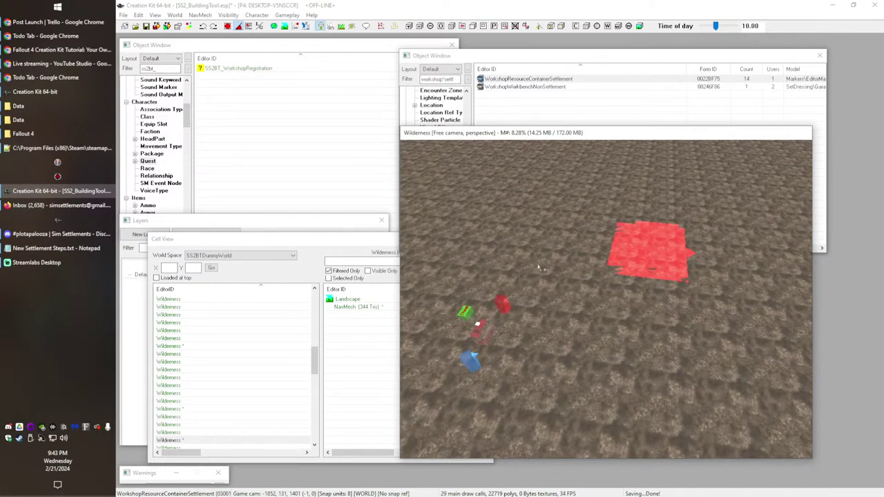
scroll(541, 267, "down", 2)
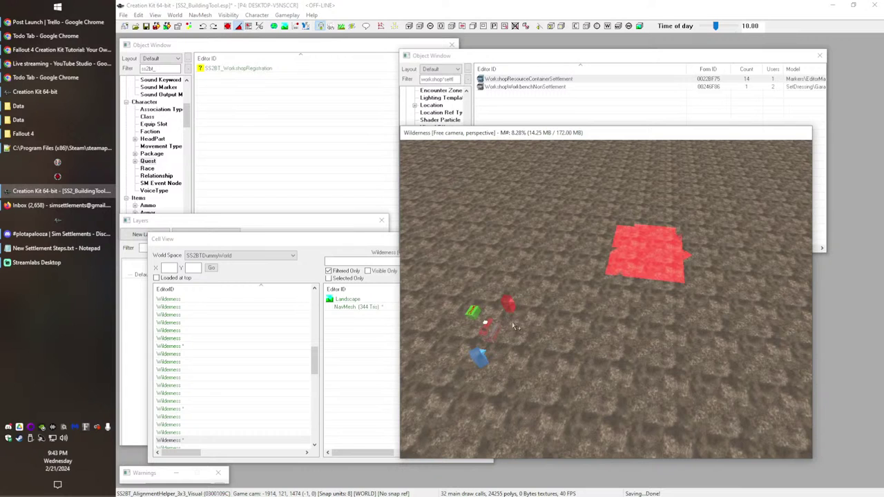
left_click(409, 26)
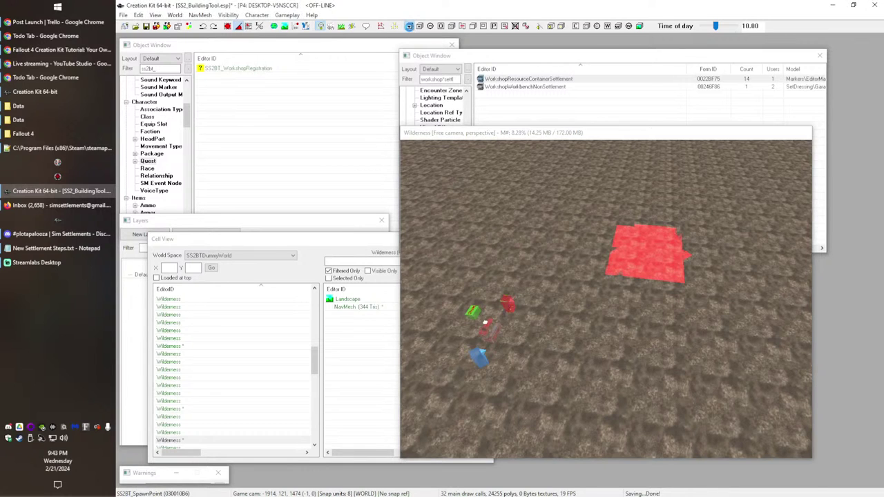
type("defaultempty")
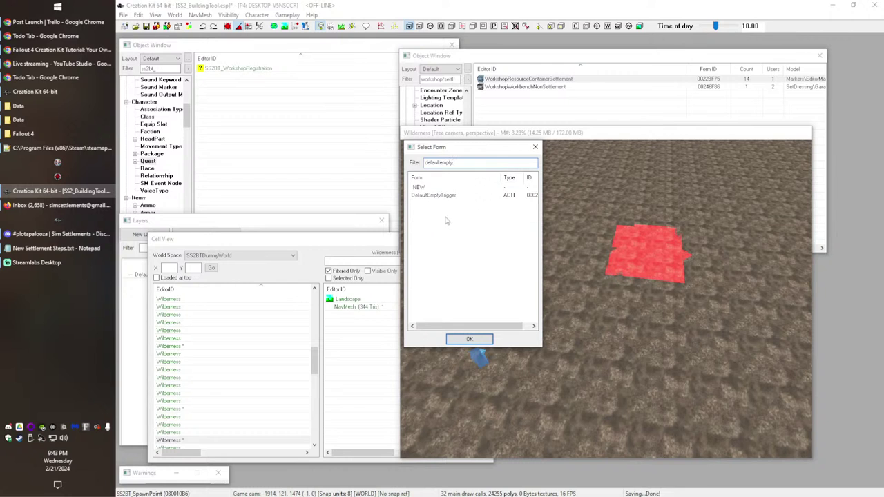
double_click(435, 198)
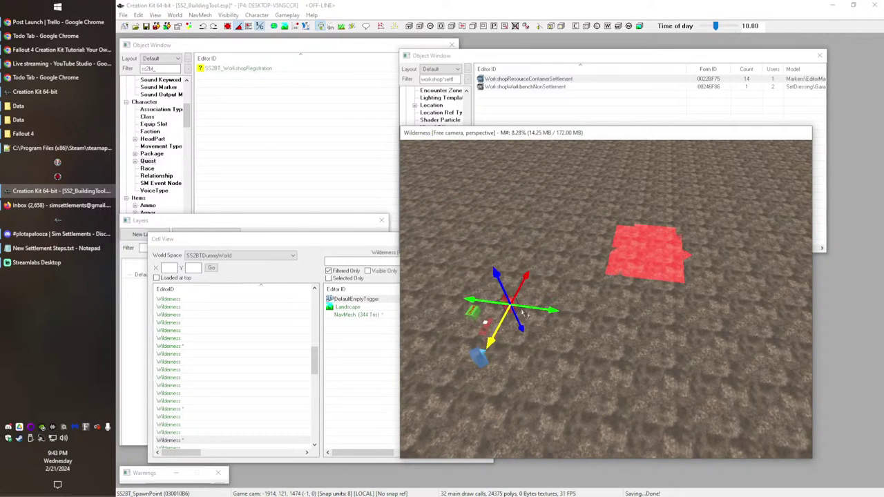
left_click_drag(524, 308, 651, 324)
middle_click_drag(643, 310, 602, 302, "shift")
key("d")
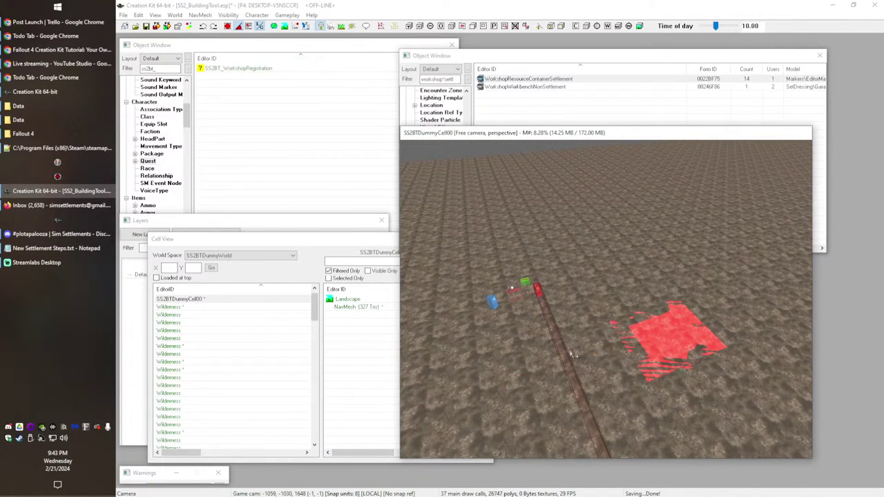
left_click(565, 352)
key("Delete")
Step: Select the collision marker walls and reposition them along the outer edge of the ground
scroll(564, 353, "down", 3)
mouse_move(565, 353)
middle_mouse_down("shift")
mouse_move(575, 332)
mouse_move(290, 334)
middle_mouse_up("shift")
middle_click_drag(679, 302, 359, 369)
middle_click_drag(651, 371, 558, 296)
left_click(789, 302)
mouse_move(549, 237)
middle_mouse_down("shift")
mouse_move(614, 282)
mouse_move(412, 396)
middle_mouse_up("shift")
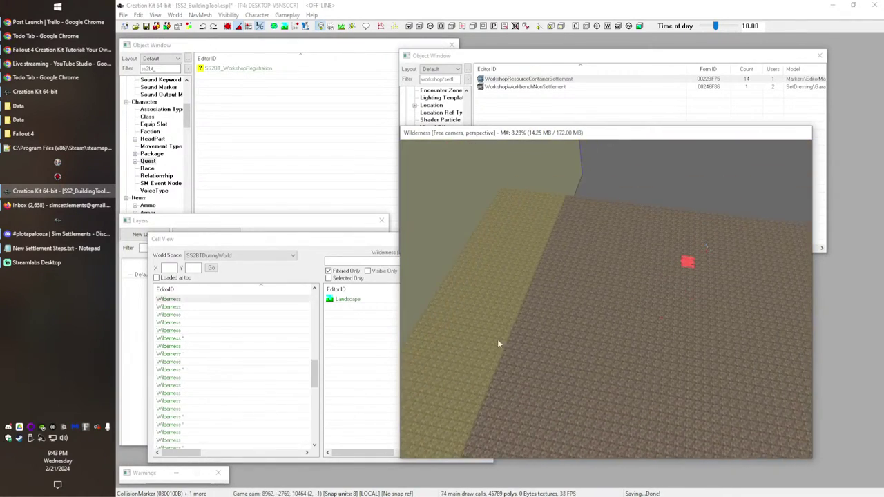
mouse_move(594, 313)
middle_mouse_down("shift")
mouse_move(460, 388)
mouse_move(523, 343)
mouse_move(641, 341)
mouse_move(673, 326)
mouse_move(617, 296)
mouse_move(787, 258)
middle_mouse_up("shift")
mouse_move(464, 310)
middle_mouse_down("shift")
mouse_move(874, 250)
mouse_move(875, 282)
middle_mouse_up("shift")
middle_click_drag(568, 294, 811, 159, "shift")
middle_click_drag(613, 294, 551, 324, "shift")
middle_click_drag(479, 442, 563, 292)
middle_click_drag(603, 360, 633, 200)
middle_click_drag(635, 331, 711, 138)
middle_click_drag(651, 333, 723, 368)
middle_click_drag(642, 280, 711, 312)
middle_click_drag(656, 230, 674, 236)
left_click_drag(682, 236, 767, 261)
middle_click_drag(535, 335, 648, 134)
mouse_move(624, 373)
middle_mouse_down()
mouse_move(613, 261)
mouse_move(673, 306)
middle_mouse_up()
left_click_drag(671, 316, 691, 402)
middle_click_drag(557, 237, 794, 198)
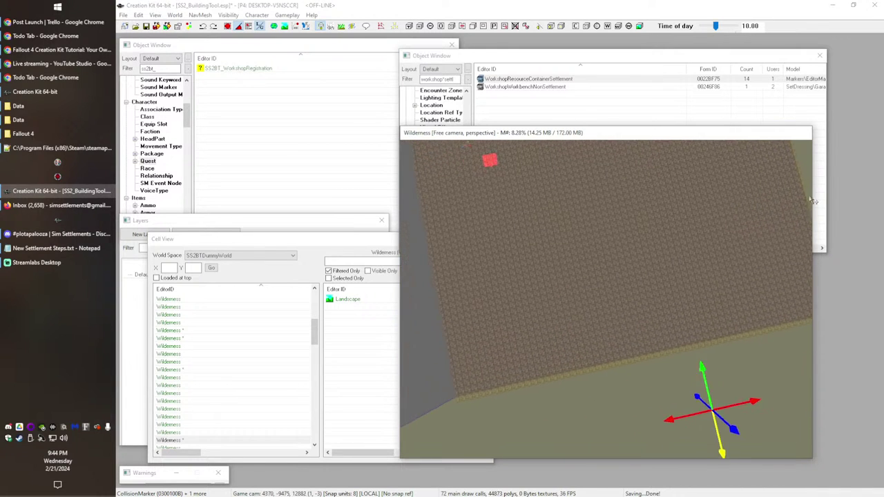
Step: Shift the collision walls across the ground toward its uncovered sides and undo the last wall move
middle_click_drag(573, 290, 779, 327)
middle_click_drag(538, 276, 783, 456)
mouse_move(652, 316)
middle_mouse_down()
mouse_move(692, 260)
mouse_move(764, 200)
middle_mouse_up()
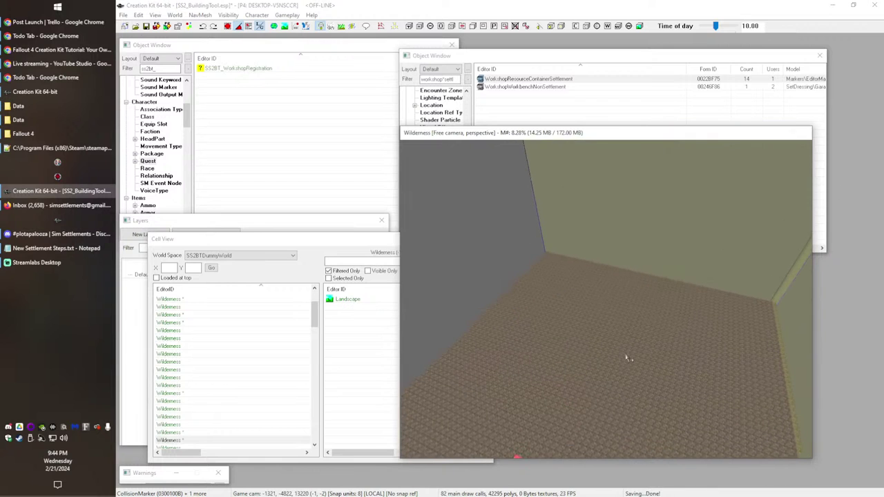
middle_click_drag(621, 363, 737, 121)
middle_click_drag(643, 283, 763, 122)
middle_click_drag(670, 304, 776, 157)
middle_click_drag(680, 359, 414, 214, "shift")
middle_click_drag(670, 346, 376, 195)
middle_click_drag(615, 325, 336, 367)
middle_click_drag(523, 376, 701, 448, "shift")
mouse_move(626, 161)
middle_mouse_down()
mouse_move(657, 256)
mouse_move(640, 370)
middle_mouse_up()
middle_click_drag(649, 262, 686, 316)
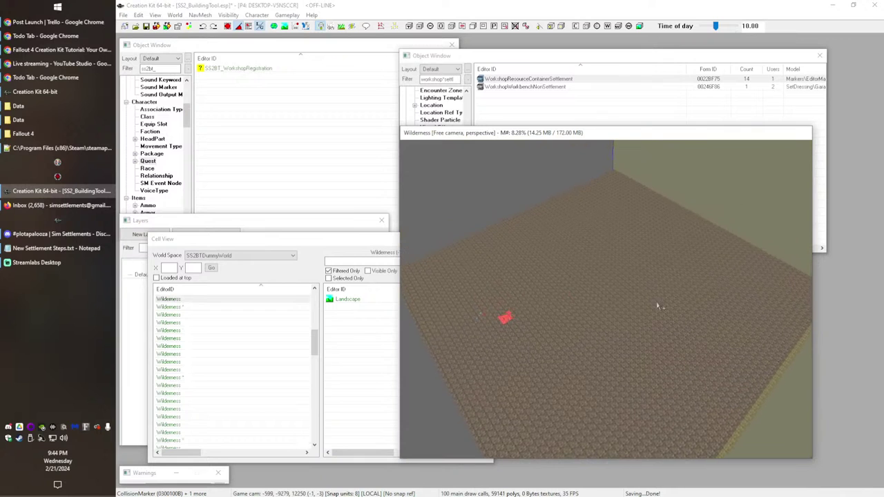
middle_click_drag(665, 287, 561, 385)
middle_click_drag(602, 311, 574, 375)
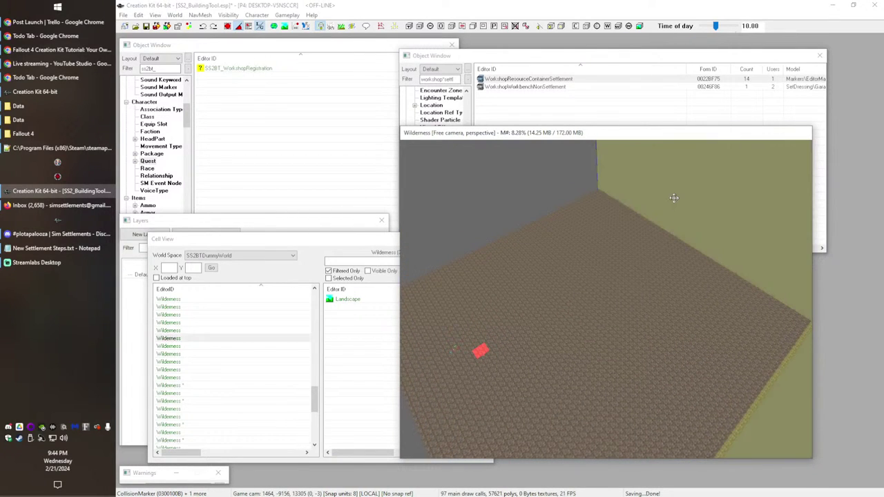
mouse_move(691, 235)
left_mouse_down()
mouse_move(621, 297)
mouse_move(560, 268)
left_mouse_up()
mouse_move(555, 364)
middle_mouse_down("shift")
mouse_move(550, 403)
mouse_move(504, 381)
mouse_move(584, 347)
mouse_move(566, 340)
mouse_move(621, 351)
mouse_move(692, 337)
middle_mouse_up("shift")
left_click_drag(692, 336, 537, 345)
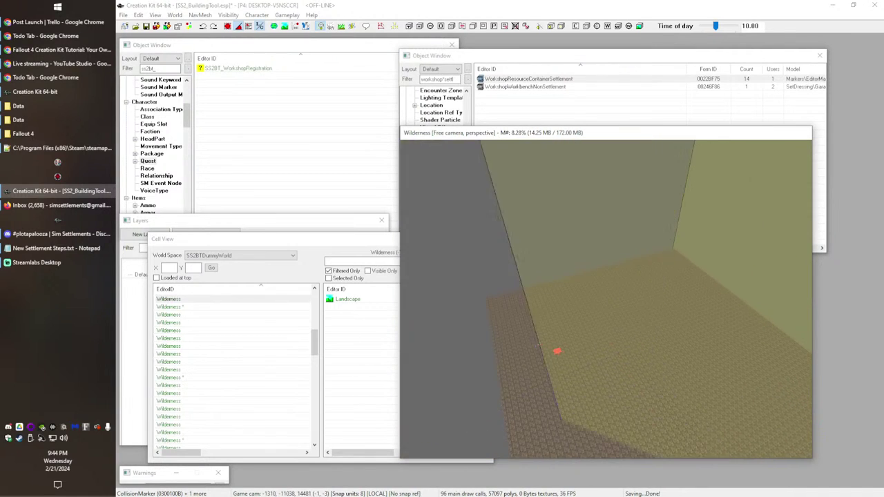
key("ctrl+z")
middle_click_drag(665, 294, 642, 424)
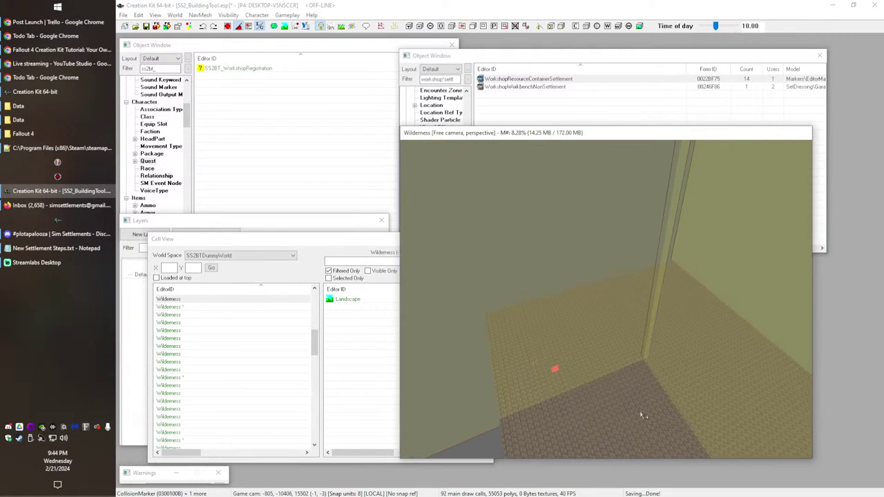
Step: Rotate the near collision wall and move it into line with an open edge of the ground
left_click(572, 290)
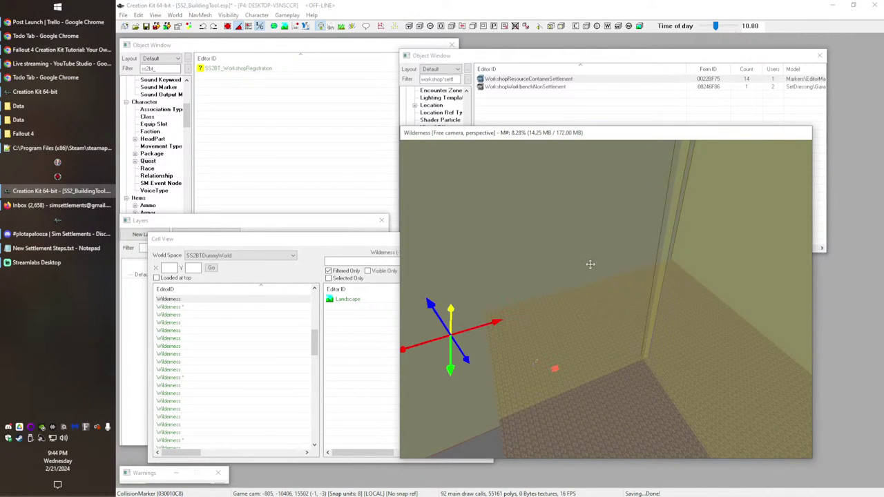
right_click_drag(590, 265, 625, 265)
mouse_move(551, 306)
middle_mouse_down("shift")
mouse_move(498, 369)
mouse_move(566, 219)
mouse_move(637, 274)
mouse_move(667, 174)
mouse_move(595, 425)
middle_mouse_up("shift")
left_click(685, 341)
left_click_drag(686, 338, 689, 381)
Step: Move the remaining collision wall to the opposite open side so that four walls enclose the ground
middle_click_drag(690, 382, 617, 384, "shift")
key("c")
scroll(727, 397, "down", 5)
key("c")
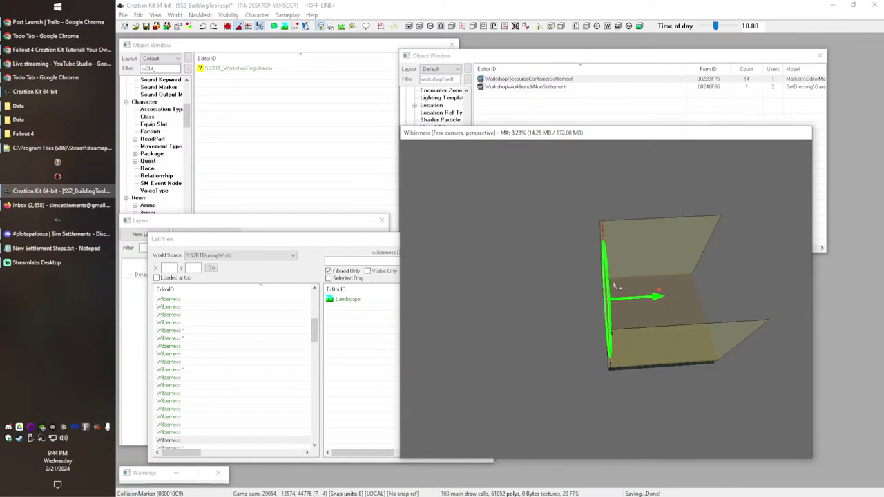
left_click_drag(606, 286, 723, 288)
middle_click_drag(556, 301, 441, 350, "shift")
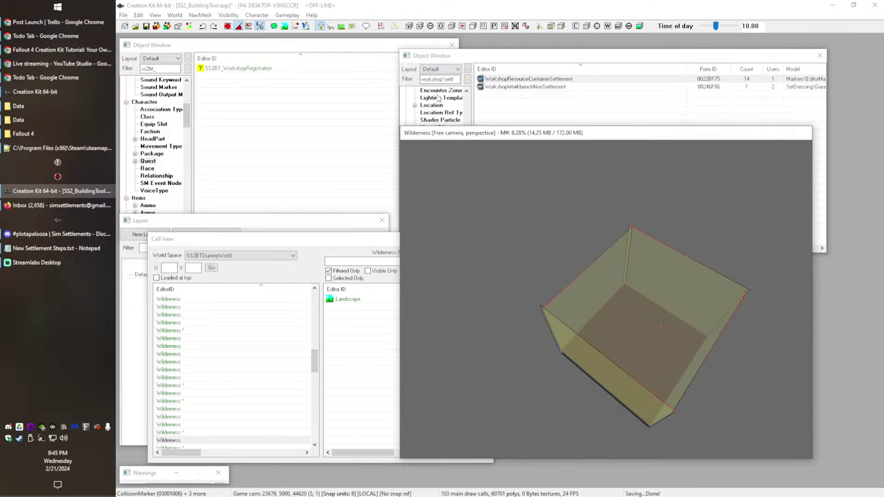
Step: Create a DefaultEmptyTrigger volume that covers the whole walled area and adjust its position
left_click(408, 25)
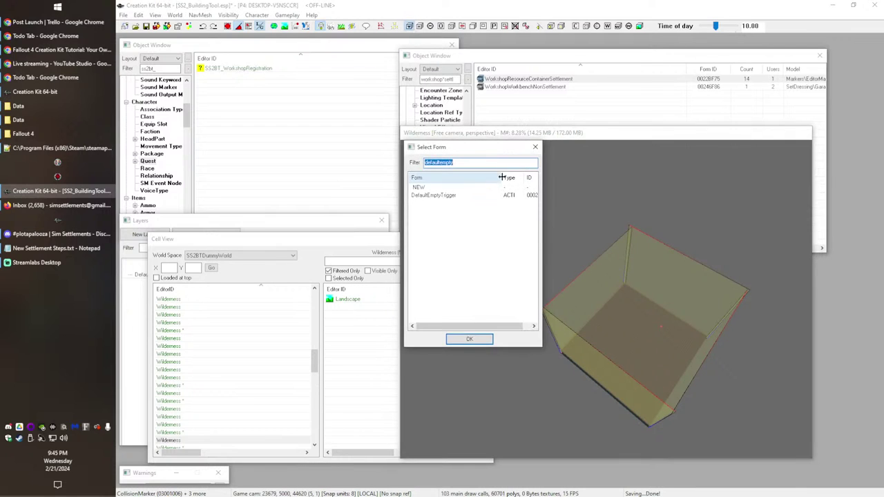
double_click(435, 196)
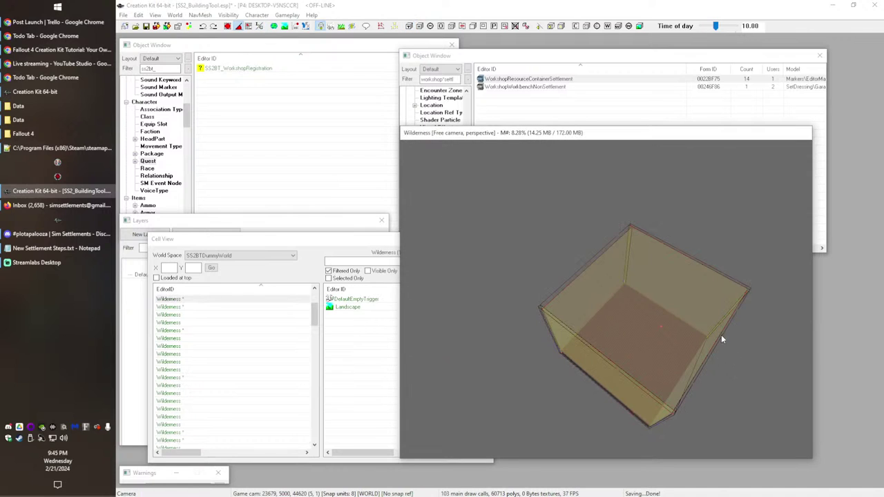
left_click(662, 294)
mouse_move(643, 309)
left_mouse_down()
mouse_move(631, 360)
mouse_move(641, 322)
left_mouse_up()
middle_click_drag(641, 322, 625, 341, "shift")
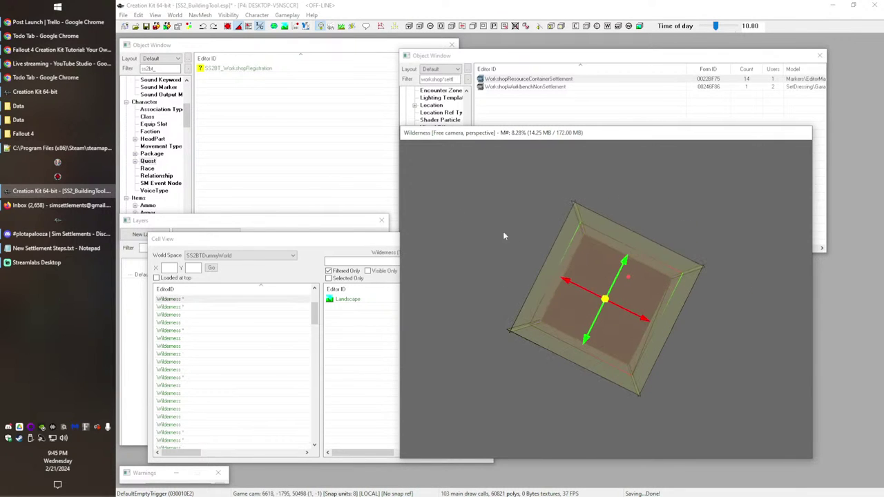
Step: Set the new trigger's reference editor ID to SS2BT_SandboxVolume and confirm the reference
double_click(592, 255)
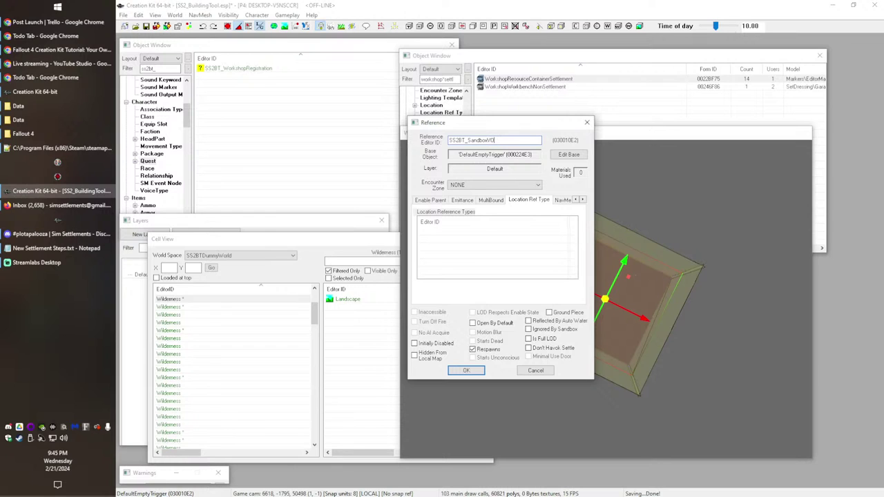
key("Return")
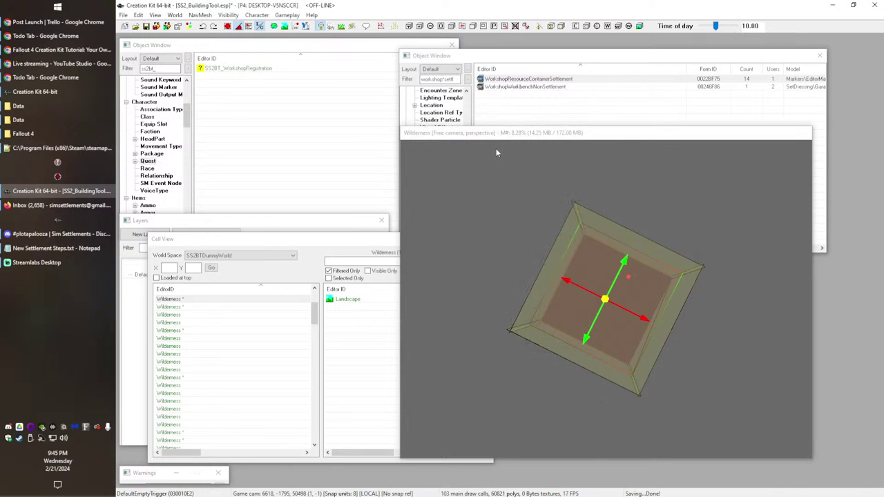
Step: Duplicate the sandbox volume and set the copy's reference editor ID to SS2BT_BuildAreaVolume, confirming the rename
left_click(567, 210)
left_click(606, 281)
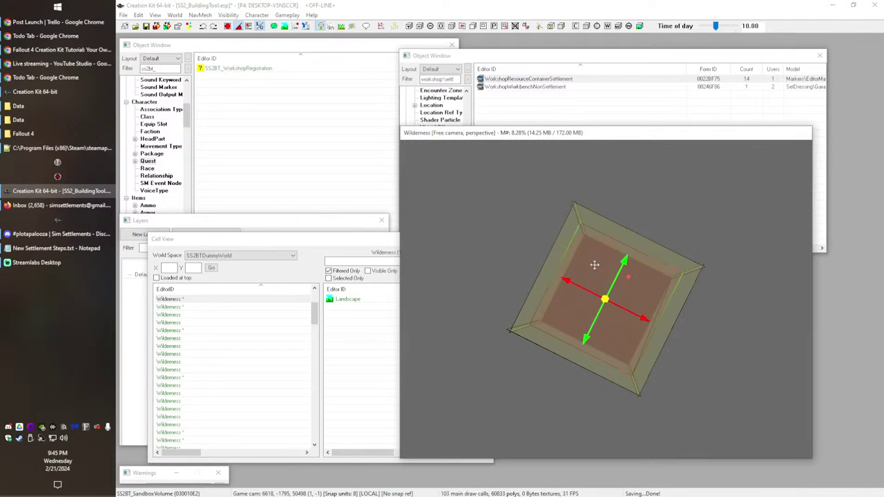
double_click(594, 265)
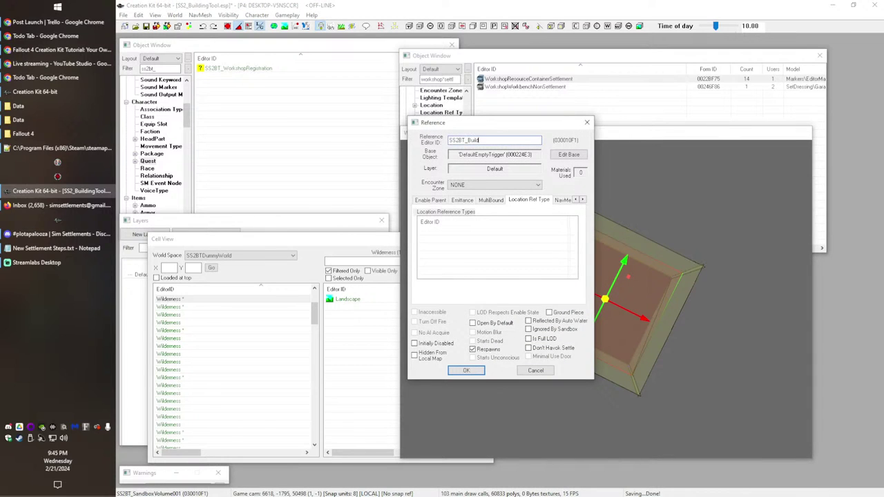
type("me")
key("Return")
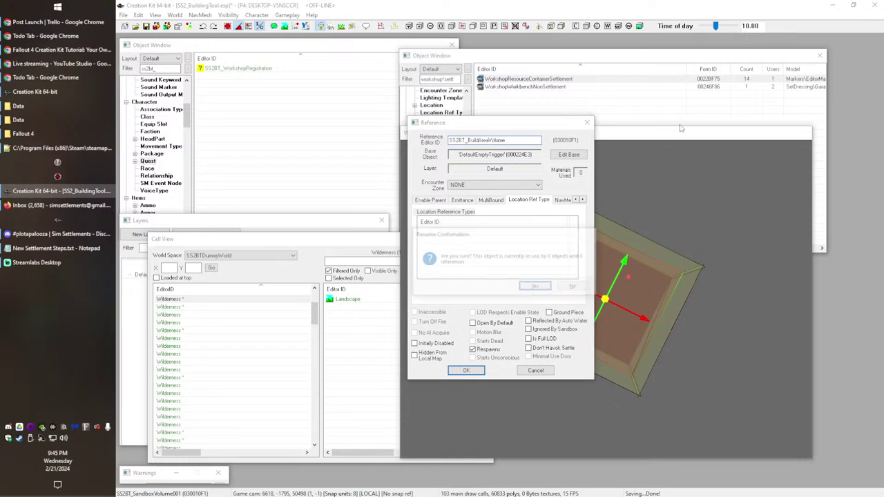
left_click(545, 289)
Step: Stretch the build area volume upward so that it stands taller than the sandbox volume
middle_click_drag(604, 320, 604, 263, "shift")
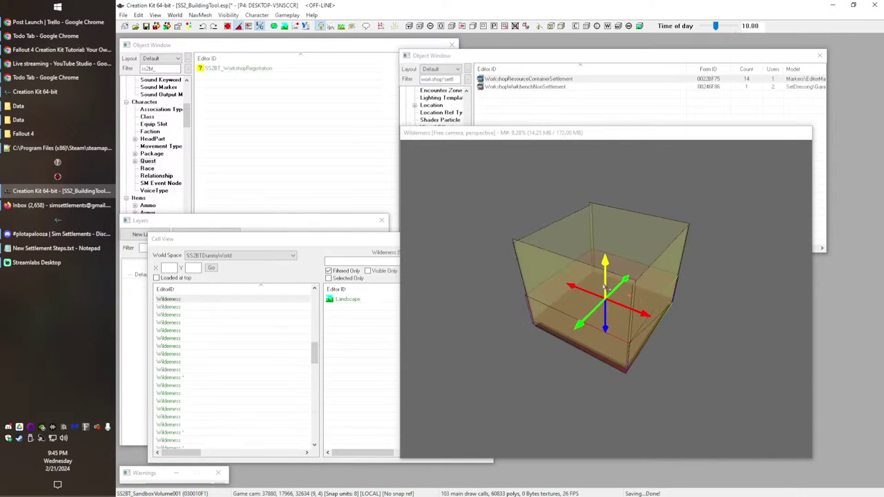
mouse_move(604, 263)
left_mouse_down()
mouse_move(605, 207)
mouse_move(605, 253)
left_mouse_up()
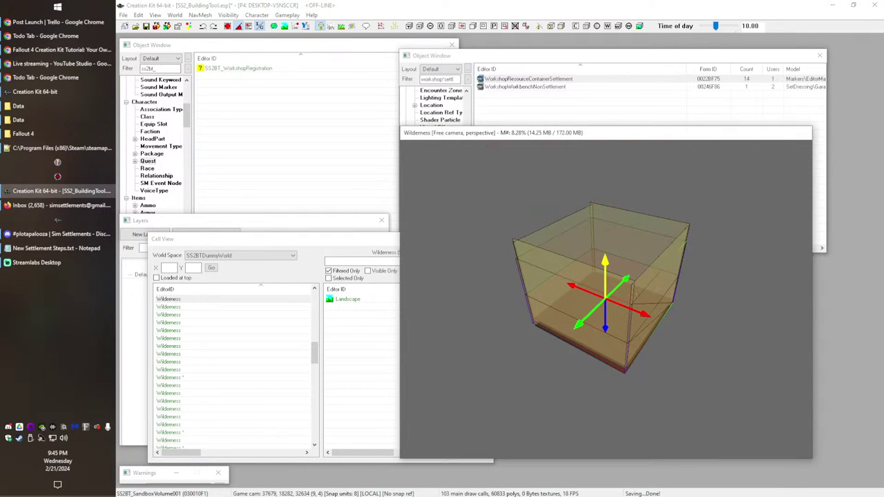
middle_click_drag(592, 243, 569, 262, "shift")
key("2")
scroll(586, 350, "up", 1)
Step: Consult the settlement notes and start a new linked reference on the SS2BT_BuildAreaVolume trigger
key("alt+Tab")
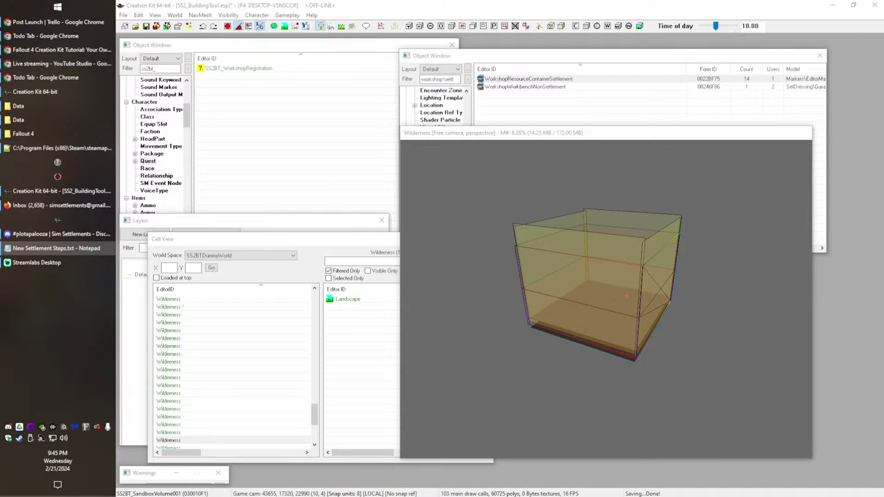
left_click(561, 310)
scroll(505, 241, "up", 1)
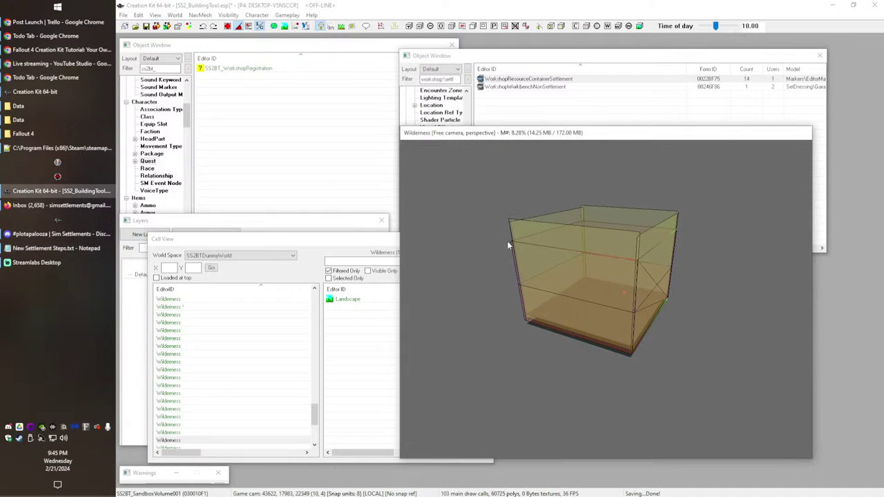
middle_click_drag(586, 257, 584, 235, "shift")
double_click(584, 235)
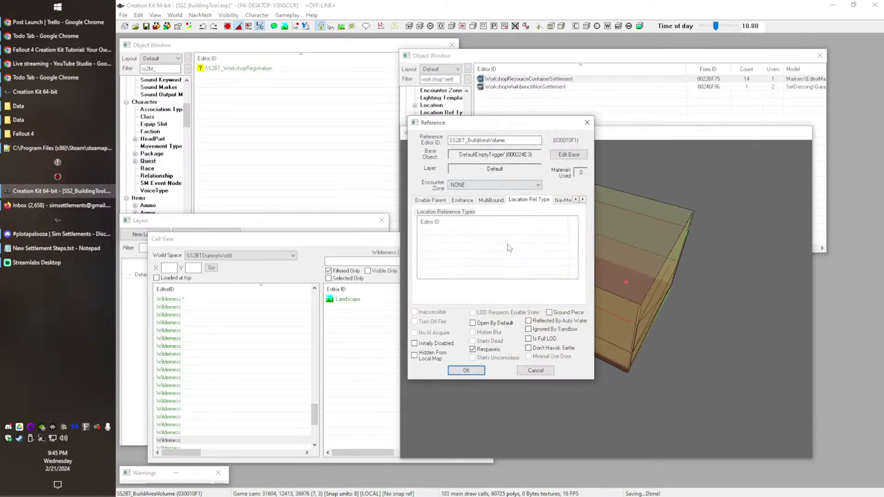
left_click(580, 199)
left_click(580, 200)
left_click(478, 202)
right_click(496, 238)
left_click(516, 243)
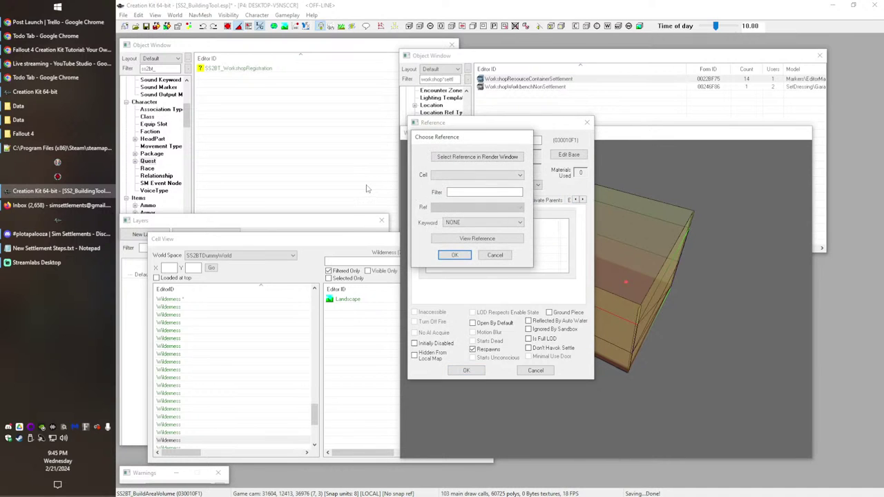
Step: Set the new linked reference's keyword to WorkshopLinkedPrimitive
left_click_drag(450, 140, 326, 95)
left_click(349, 178)
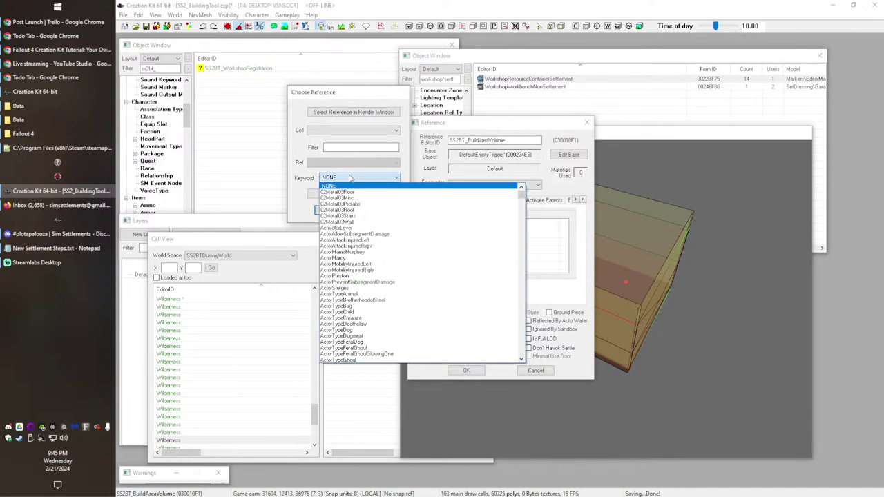
type("workshoplinkp")
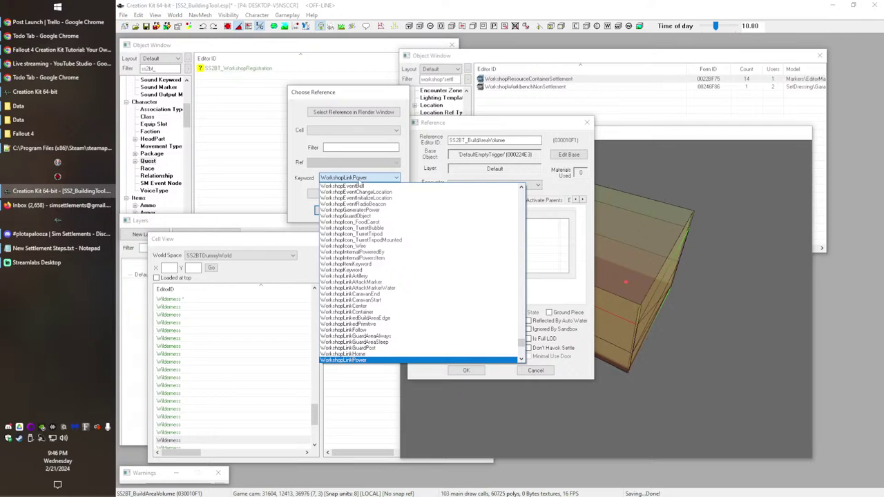
double_click(358, 179)
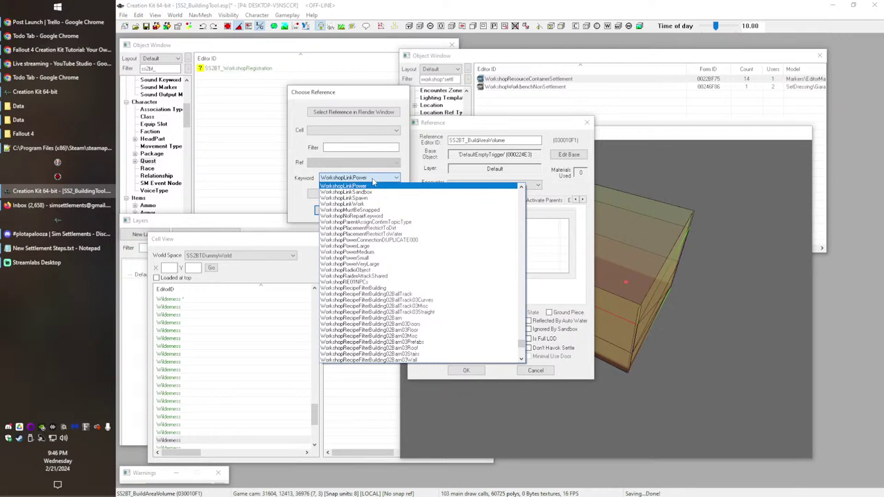
scroll(414, 283, "up", 3)
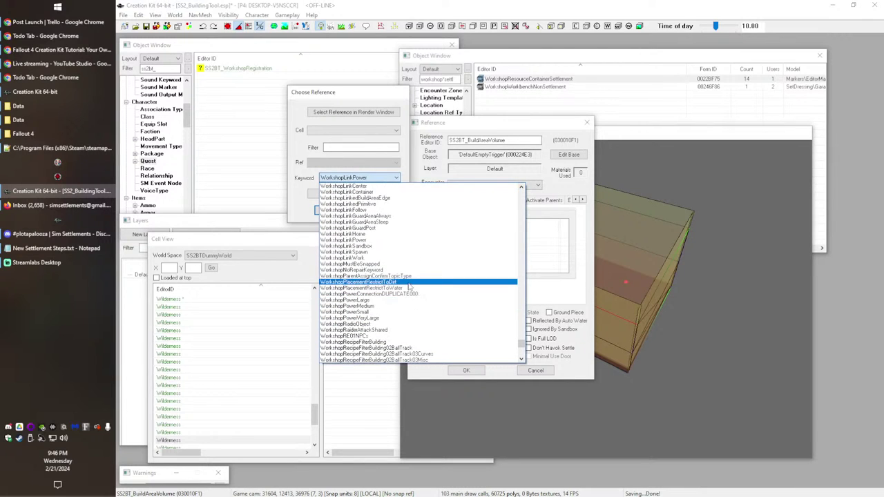
left_click(336, 205)
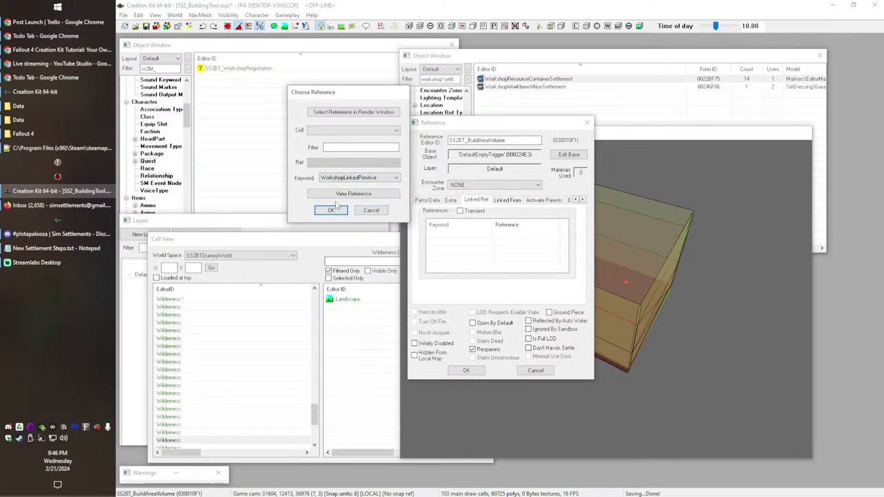
Step: Pick the build area volume's linked reference target in the render view from the cluster of settlement objects on the ground
left_click(363, 112)
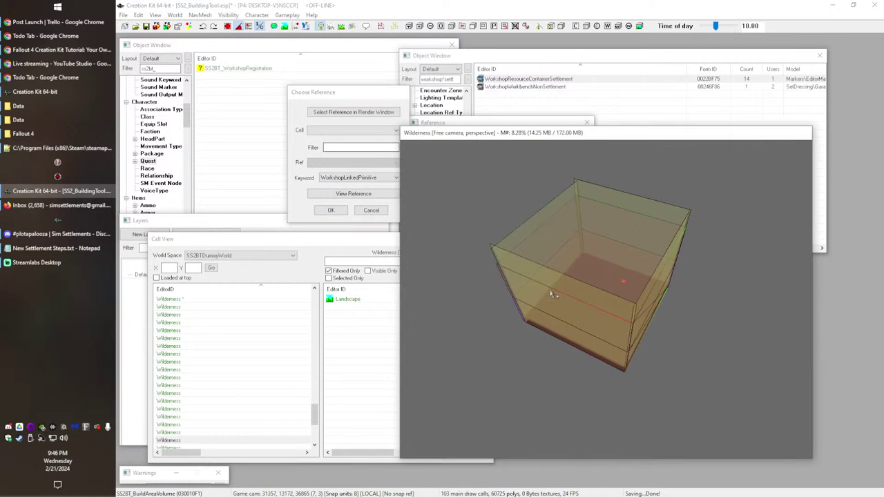
scroll(627, 298, "up", 5)
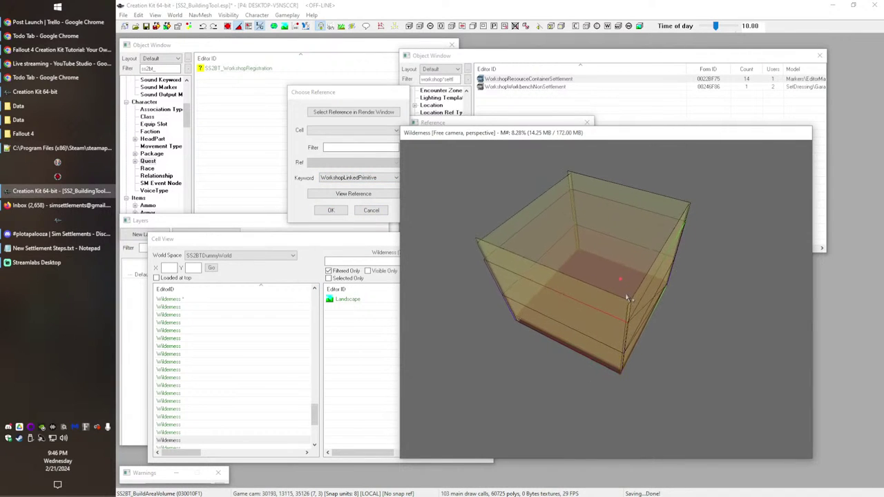
middle_click_drag(627, 297, 501, 408)
scroll(588, 378, "up", 4)
scroll(587, 375, "up", 4)
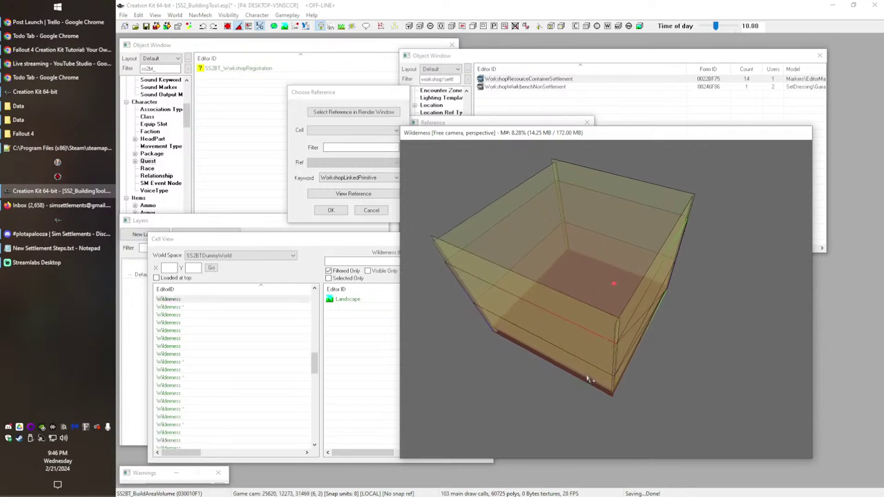
scroll(587, 379, "up", 4)
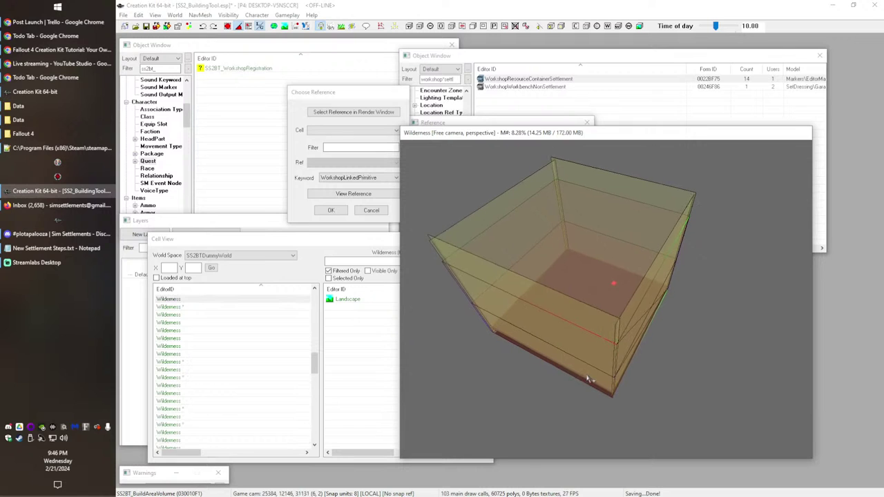
scroll(616, 372, "up", 5)
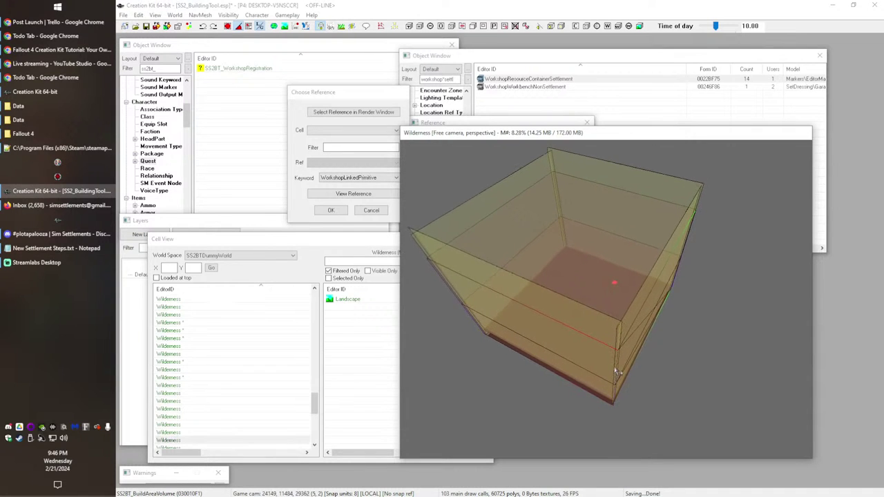
scroll(693, 406, "up", 5)
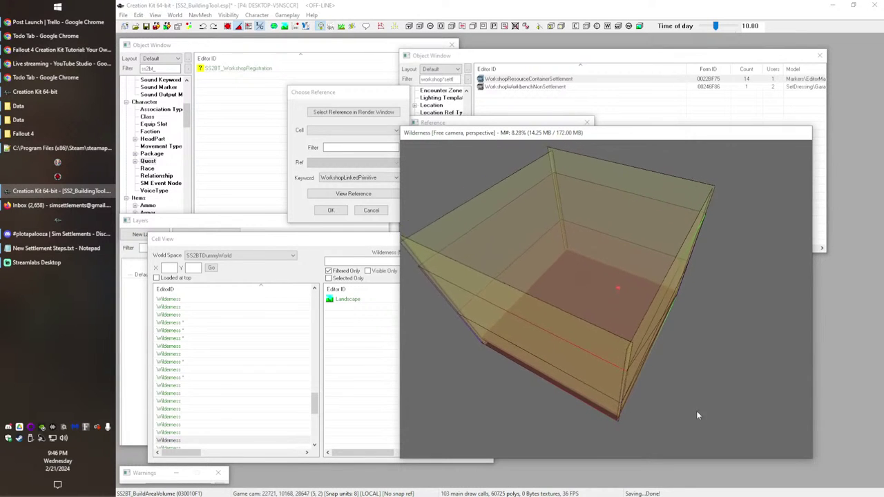
scroll(686, 370, "up", 5)
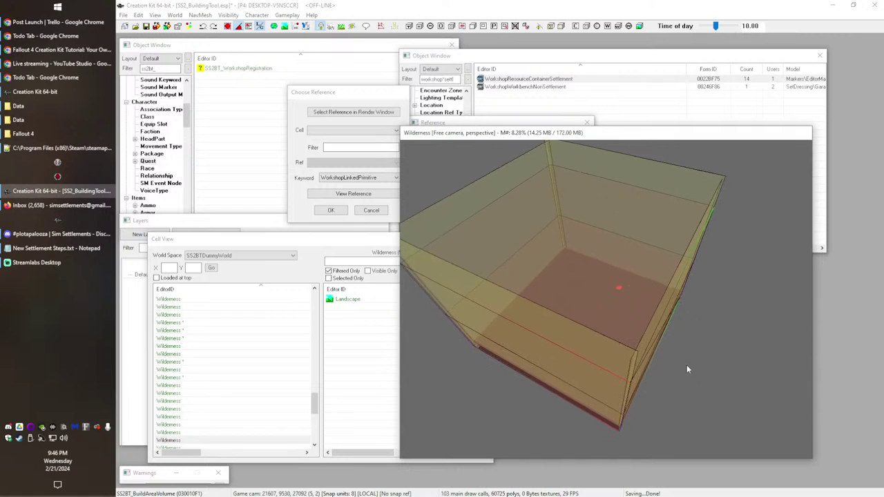
scroll(686, 370, "up", 5)
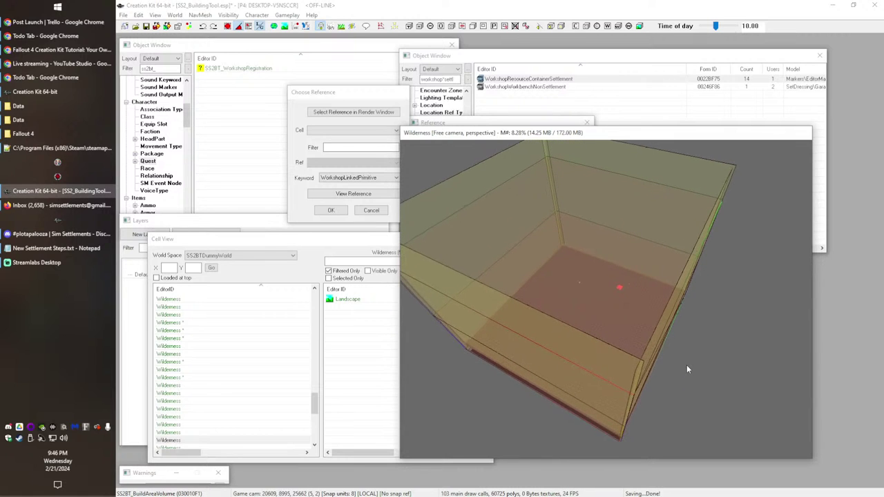
scroll(686, 370, "up", 4)
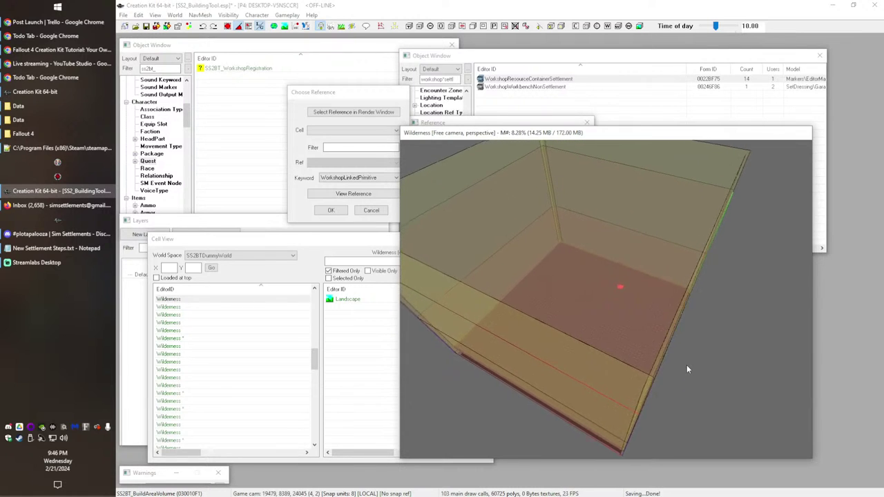
scroll(687, 369, "up", 3)
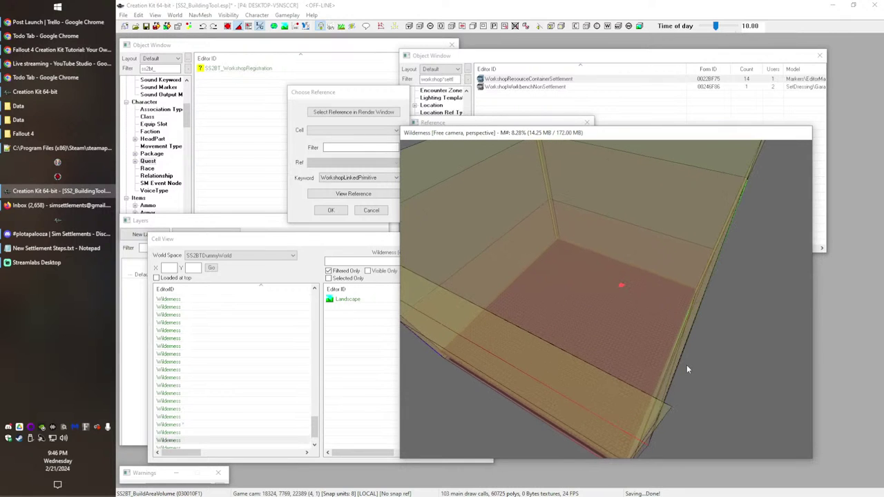
scroll(686, 369, "up", 4)
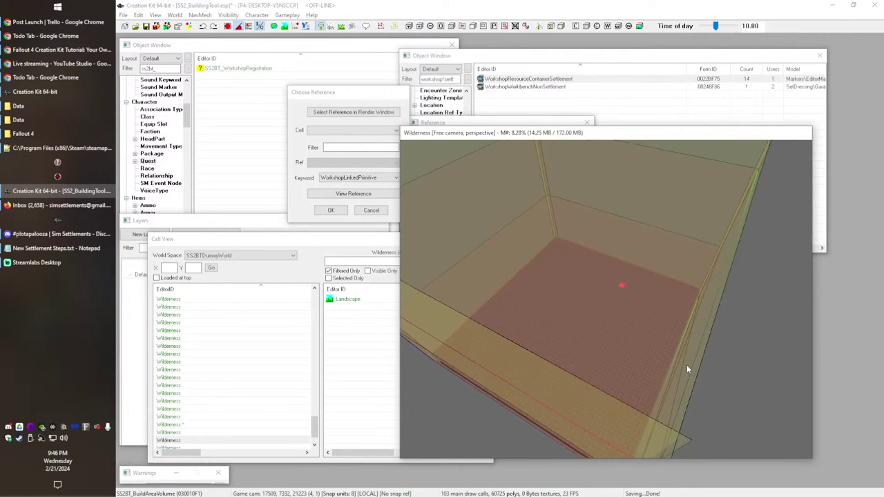
scroll(686, 369, "up", 4)
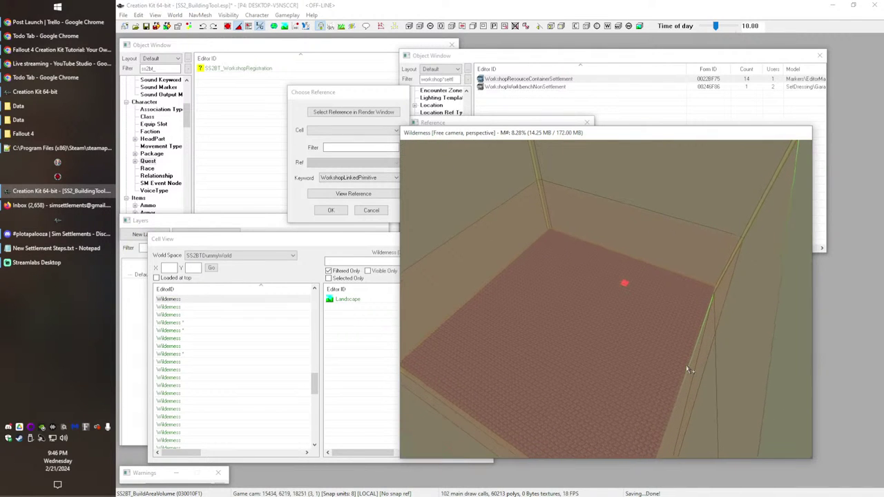
scroll(688, 370, "up", 4)
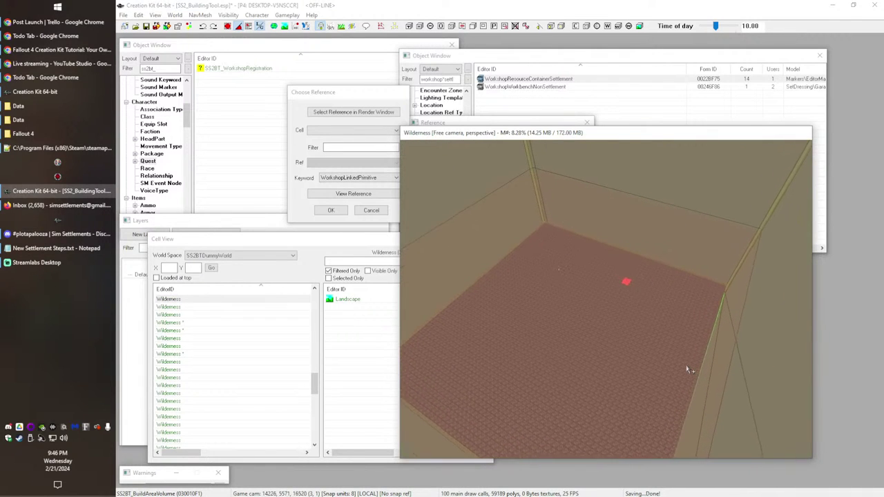
scroll(689, 369, "up", 4)
scroll(688, 370, "up", 1)
scroll(689, 369, "up", 2)
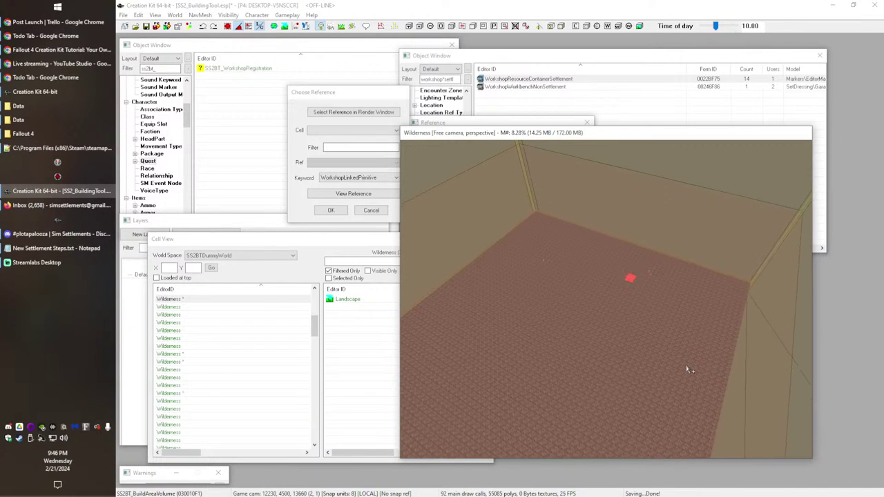
scroll(688, 369, "up", 4)
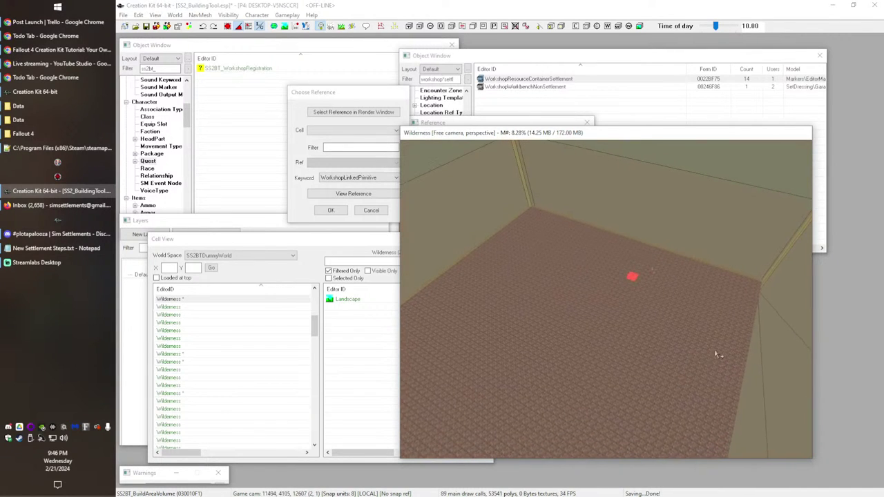
scroll(716, 355, "up", 1)
middle_click_drag(673, 302, 546, 350)
scroll(631, 356, "up", 3)
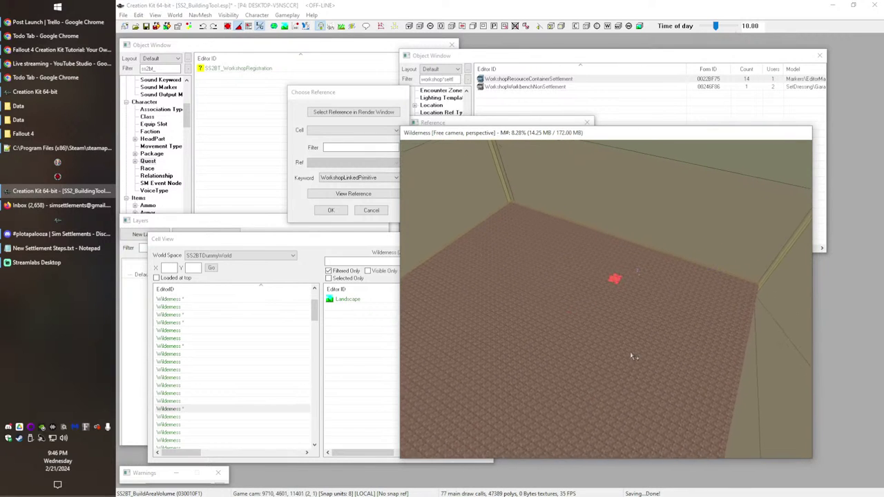
scroll(631, 356, "up", 4)
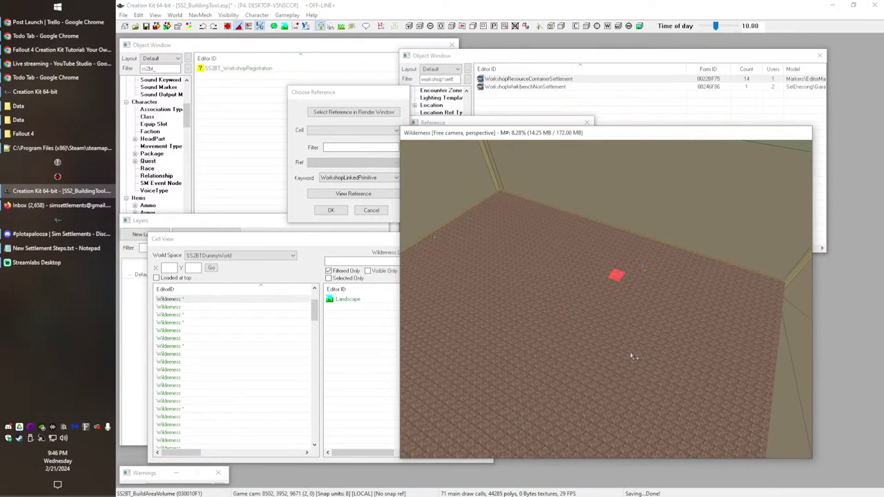
scroll(632, 356, "up", 5)
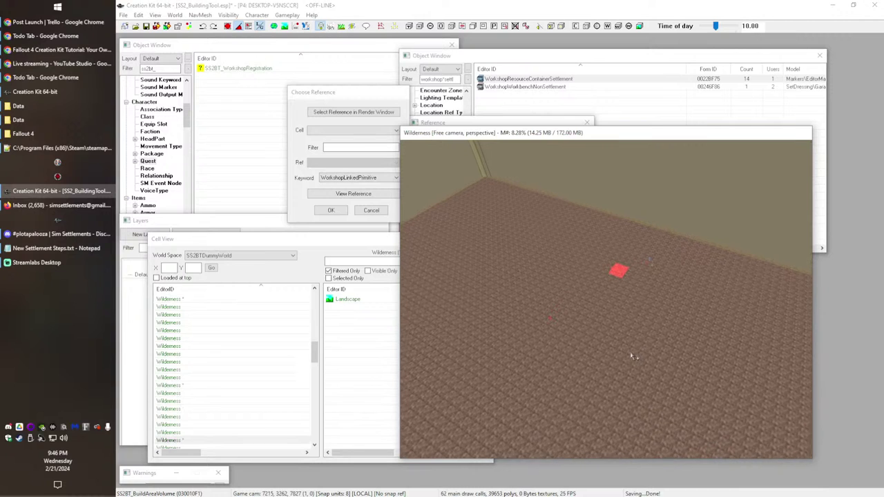
scroll(632, 357, "up", 5)
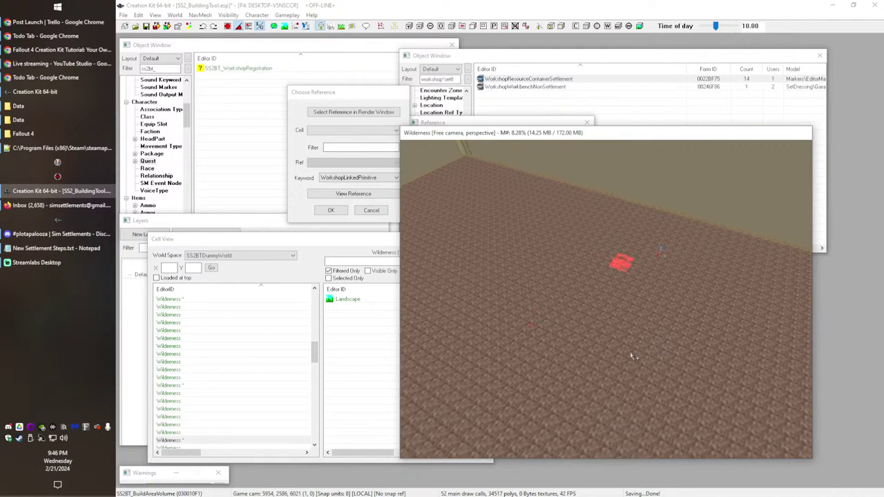
scroll(636, 345, "up", 2)
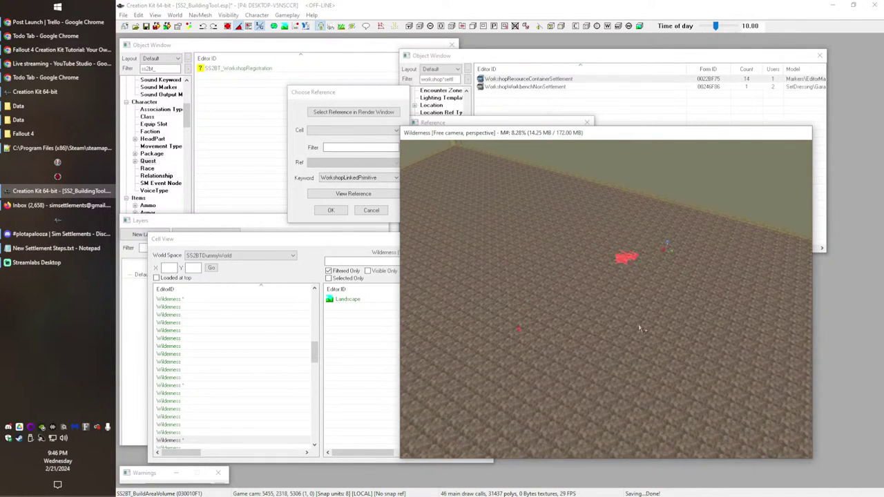
left_click(624, 260)
key("c")
middle_click_drag(624, 259, 553, 328)
scroll(552, 325, "up", 4)
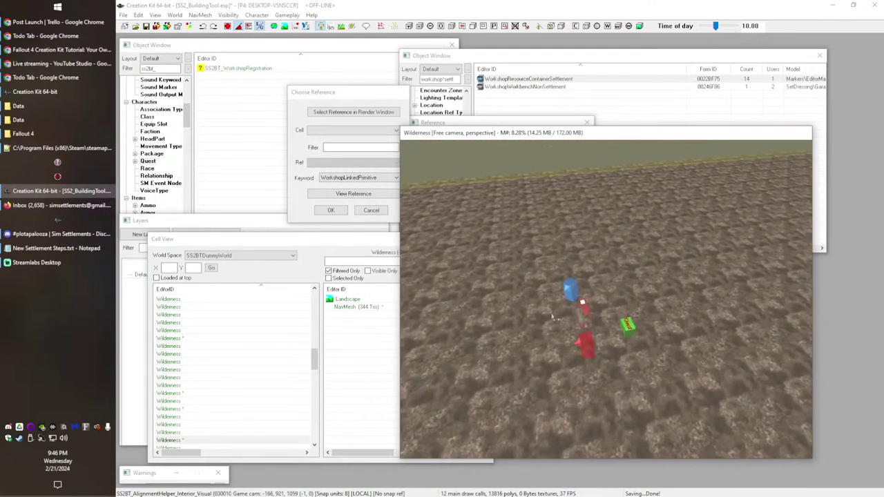
Step: Pick the workshop workbench as the build area volume's linked reference target and save the volume's reference settings
middle_click_drag(505, 258, 546, 263)
scroll(545, 263, "up", 3)
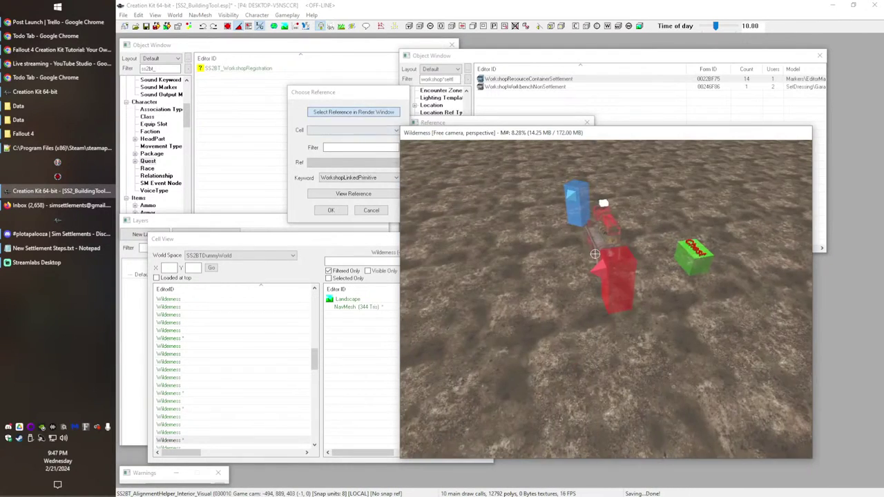
scroll(595, 254, "up", 1)
double_click(605, 226)
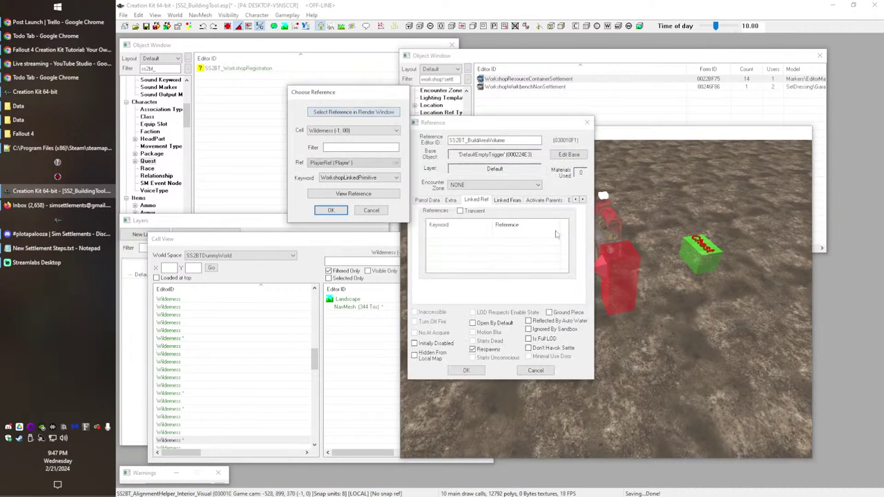
left_click(331, 211)
left_click(465, 370)
Step: Add a linked reference from the workshop workbench to SS2BT_SpawnPoint with the keyword WorkshopLinkSpawn
double_click(610, 233)
left_click_drag(495, 122, 301, 53)
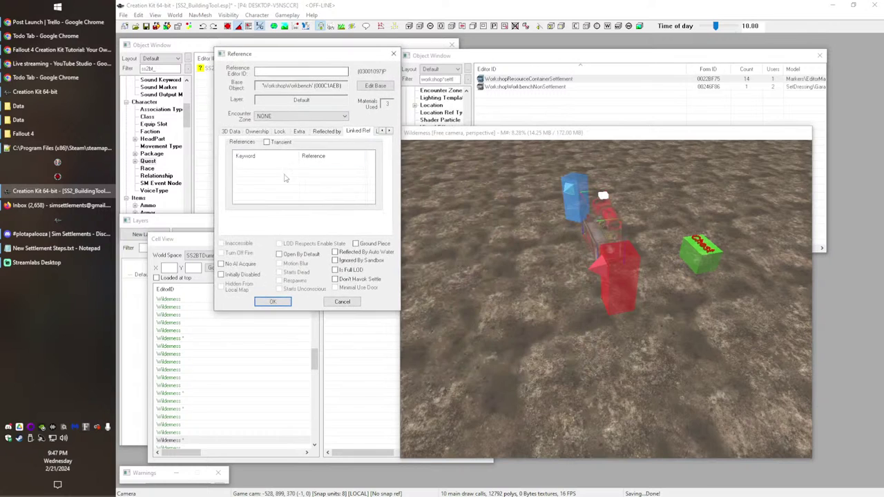
right_click(260, 173)
left_click(276, 179)
left_click(283, 88)
double_click(614, 262)
left_click(304, 154)
type("workshoplinksp")
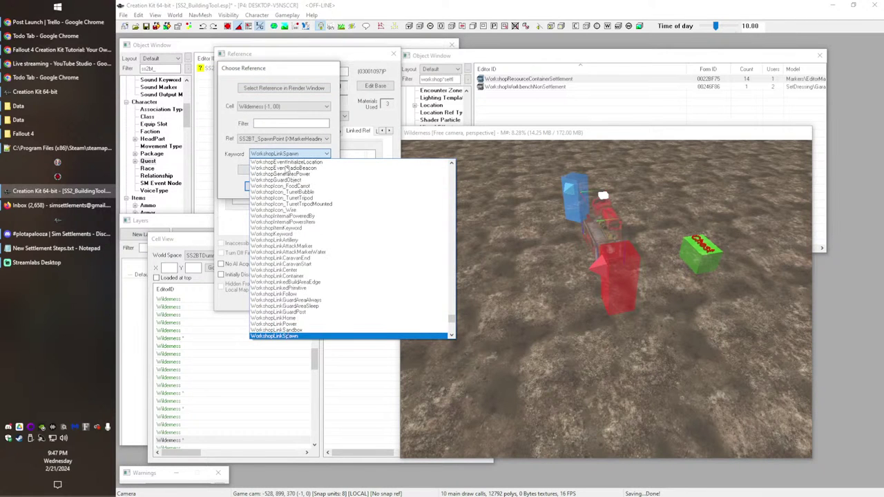
key("Return")
left_click(254, 189)
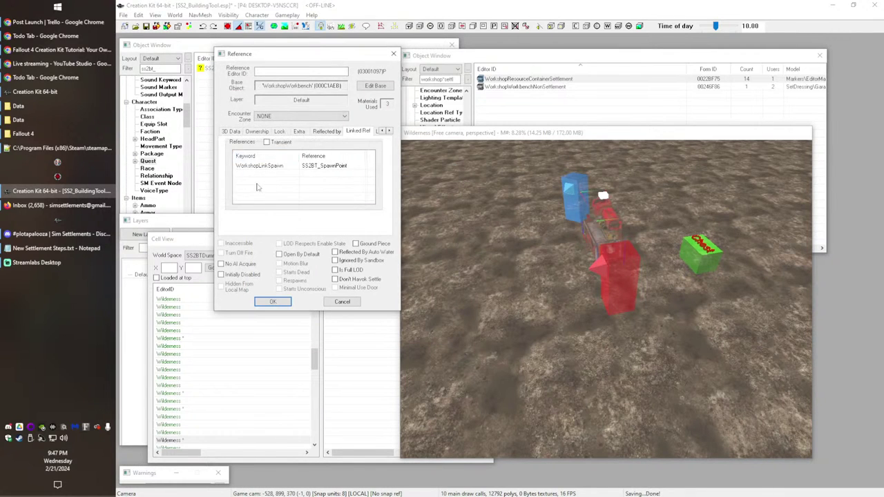
Step: Add a linked reference from the workbench to the distant SS2BT_CenterPoint marker with the keyword WorkshopLinkCenter
right_click(279, 183)
left_click(306, 191)
middle_click_drag(537, 298, 475, 258)
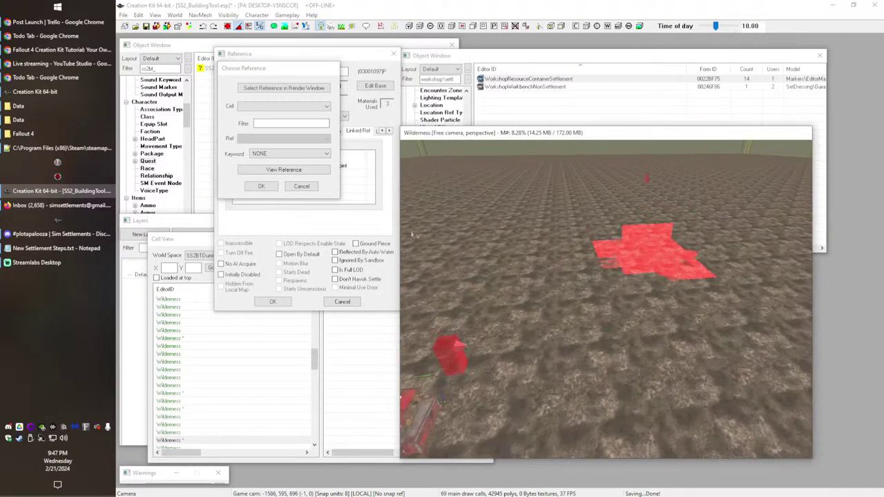
left_click(284, 89)
left_click(648, 178)
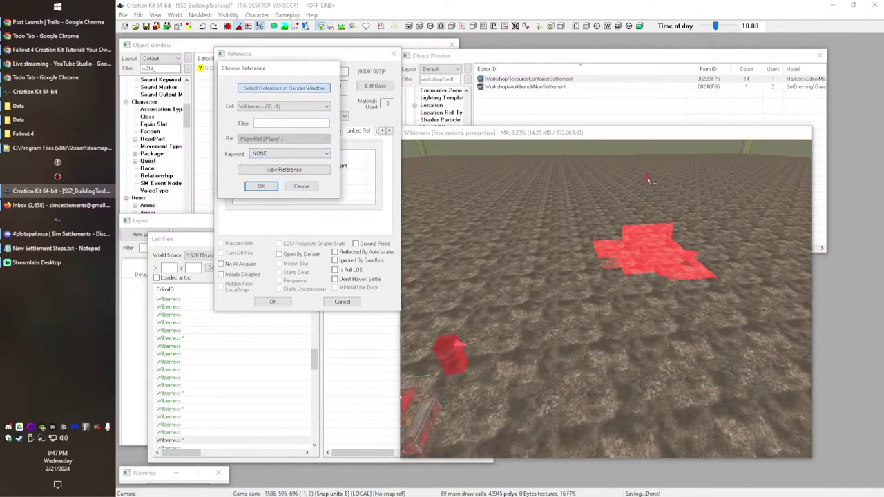
left_click(294, 155)
type("workshoplinkce")
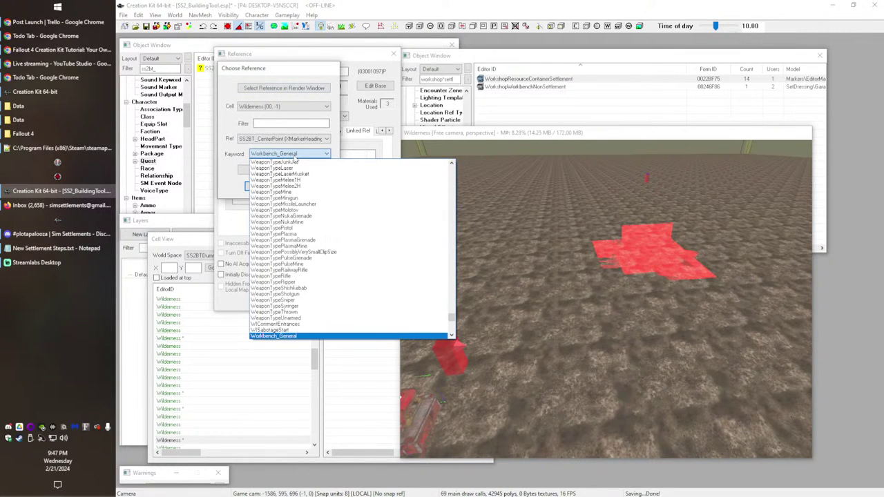
key("Return")
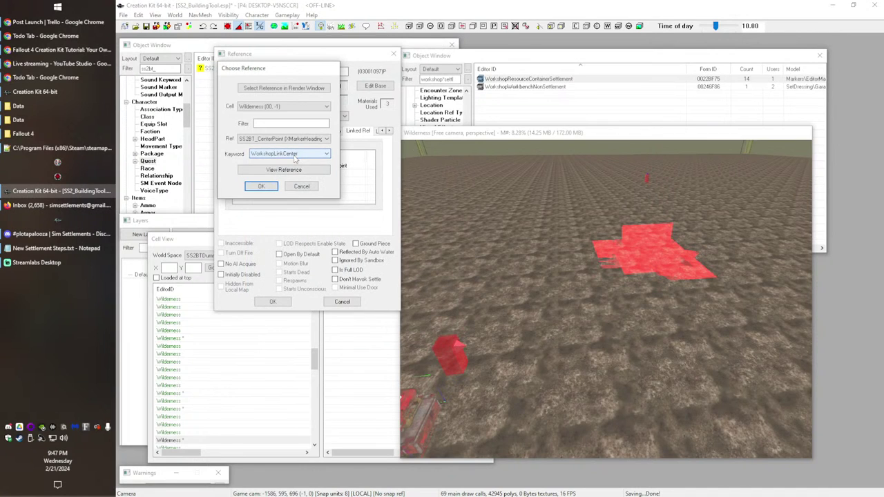
left_click(265, 186)
Step: Start another linked reference on the workbench and pick SS2BT_SandboxVolume in the render view as its target
right_click(305, 203)
left_click(327, 208)
left_click(257, 89)
left_click(487, 147)
middle_click_drag(509, 209, 487, 153, "shift")
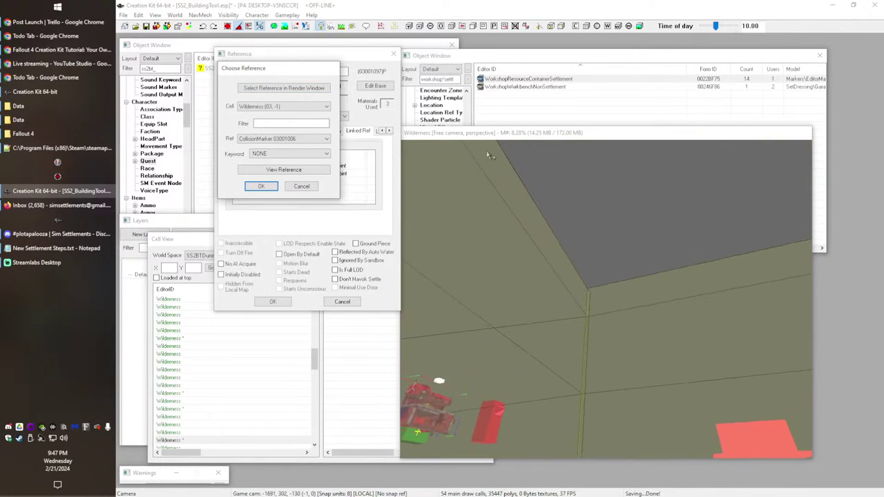
left_click(292, 90)
double_click(555, 213)
middle_click_drag(564, 224, 537, 274, "shift")
scroll(579, 337, "down", 5)
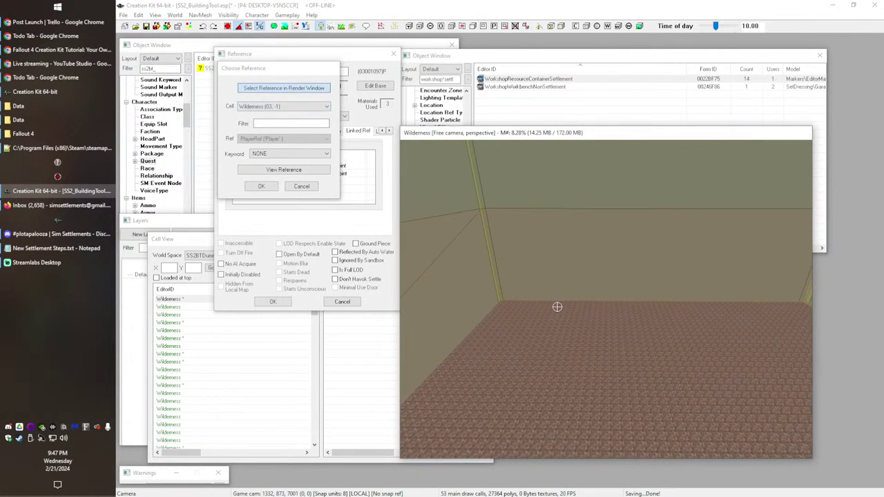
double_click(584, 319)
middle_click_drag(478, 316, 473, 146)
middle_click_drag(545, 311, 554, 141)
middle_click_drag(630, 428, 575, 190)
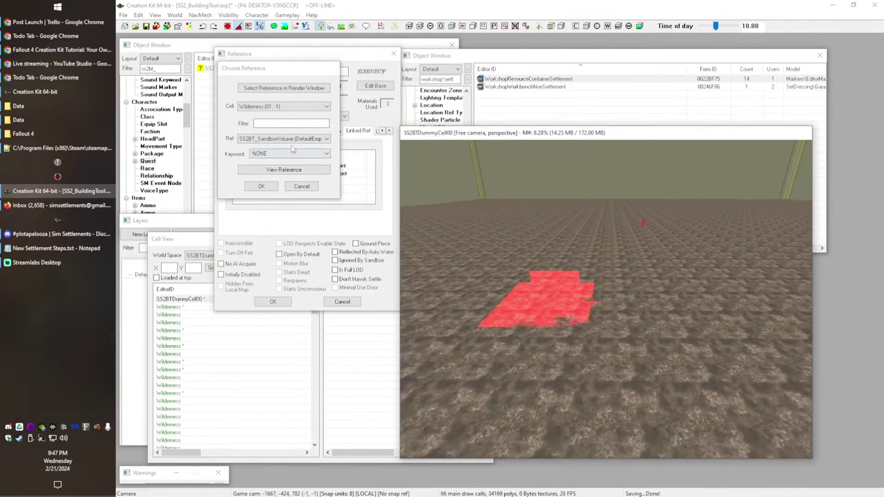
Step: Set the sandbox volume link's keyword to WorkshopLinkSandbox and confirm the link
left_click(278, 155)
type("workshoplinks")
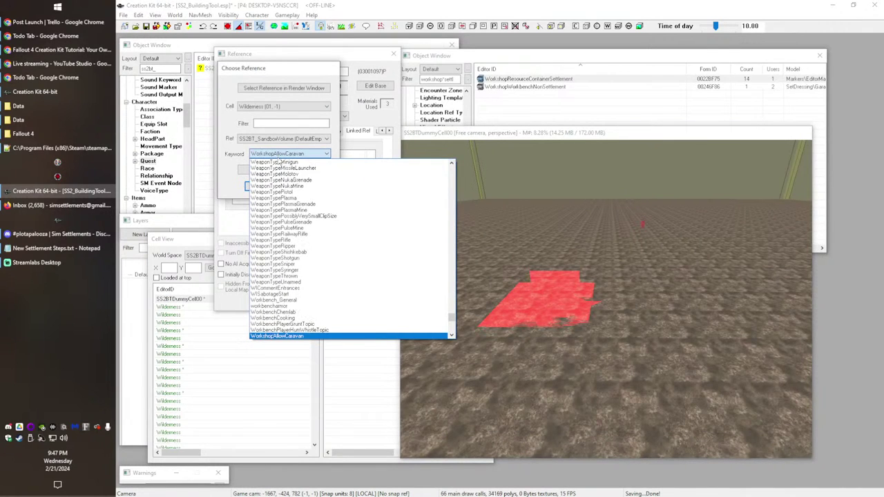
key("Return")
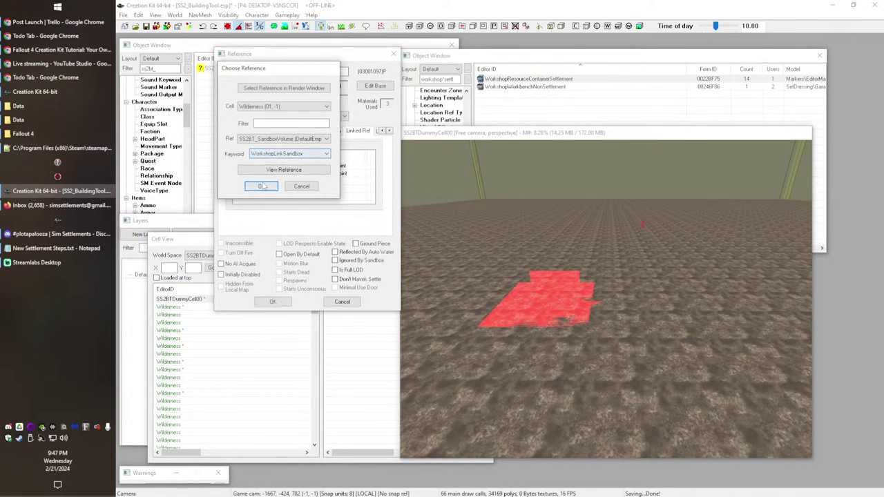
left_click(261, 187)
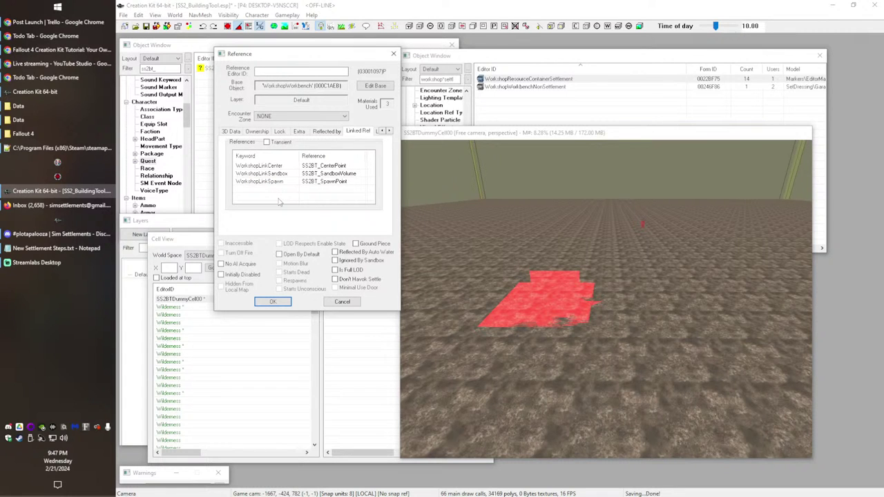
Step: Start another linked reference on the workbench and pick the green WorkshopResourceContainerSettlement chest as its target
middle_click_drag(535, 314, 613, 329)
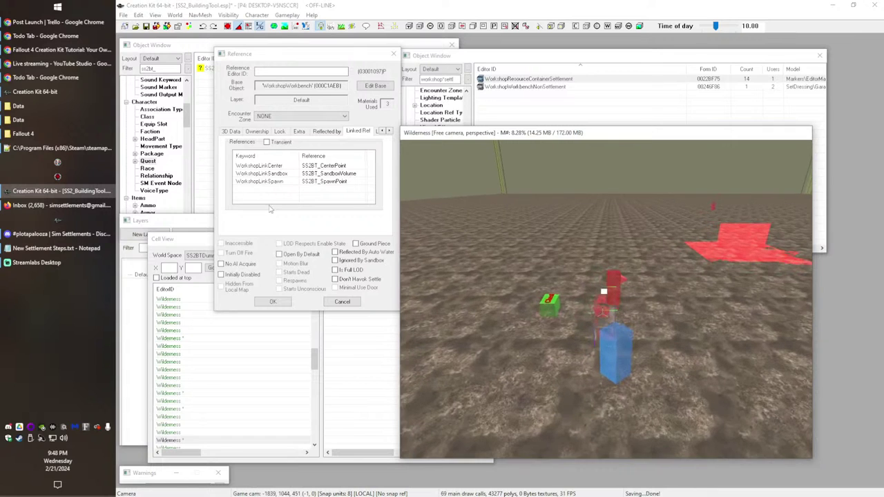
left_click(279, 205)
right_click(283, 197)
left_click(298, 201)
left_click(300, 90)
left_click(539, 302)
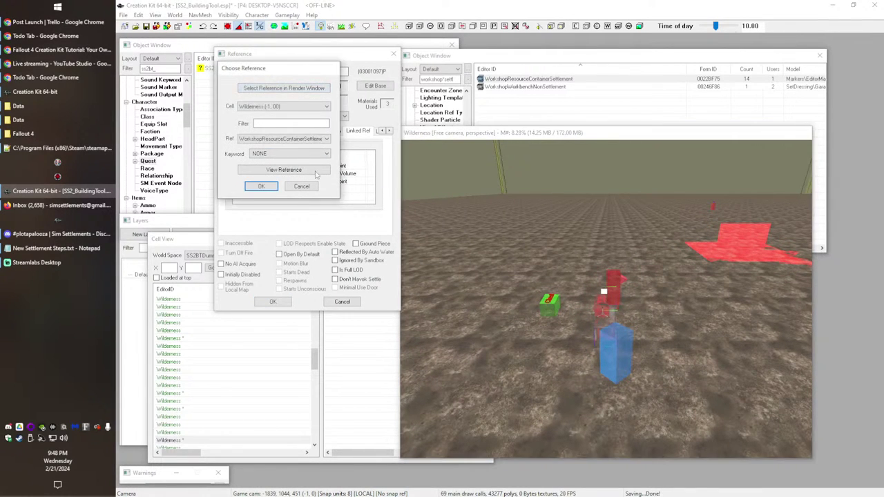
Step: Set the container link's keyword to WorkshopLinkContainer, confirm the workbench's reference settings, and save the plugin
left_click(292, 156)
type("workshopl")
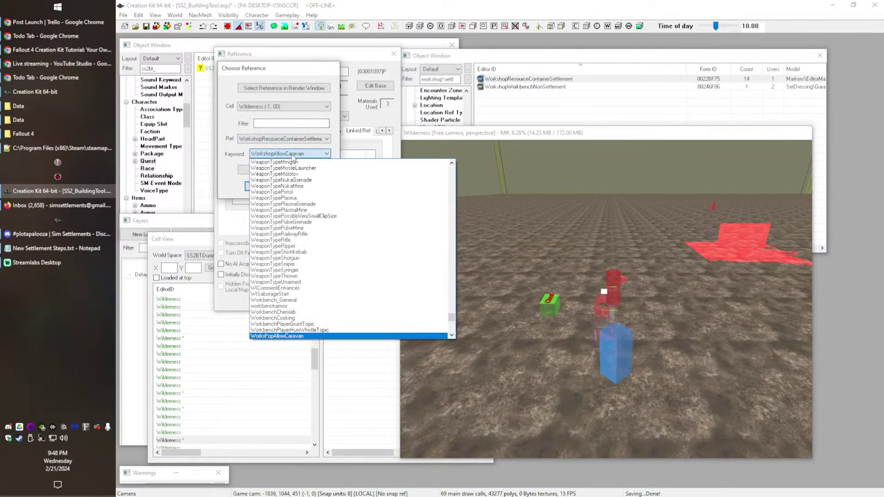
type("inkcontaine")
key("Return")
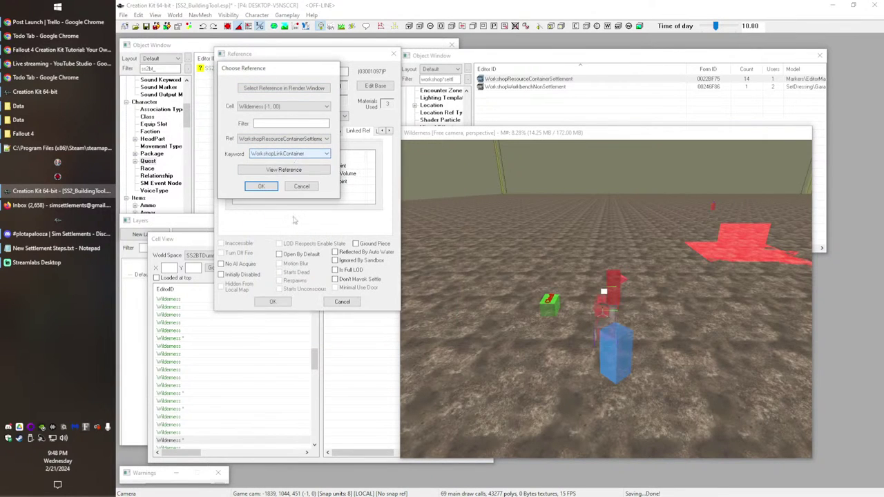
left_click(263, 187)
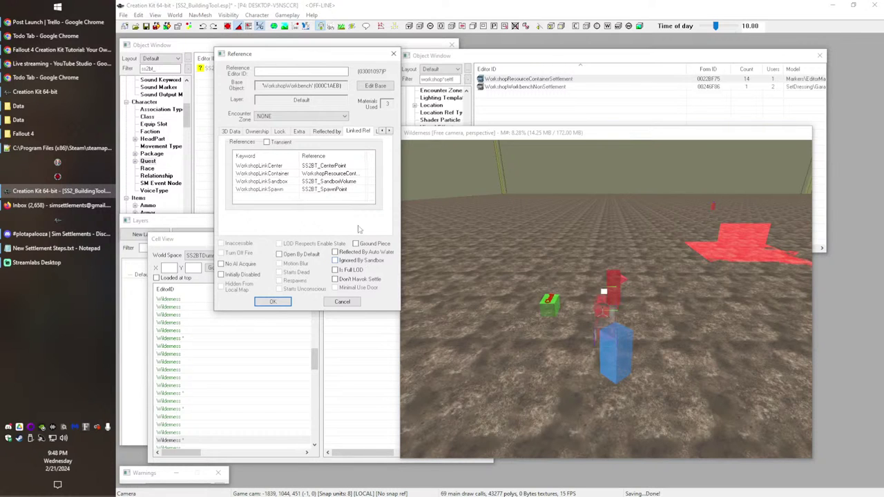
left_click(273, 302)
left_click(146, 27)
Step: Reopen the workshop workbench reference and open the properties of its attached workshopscript
double_click(607, 314)
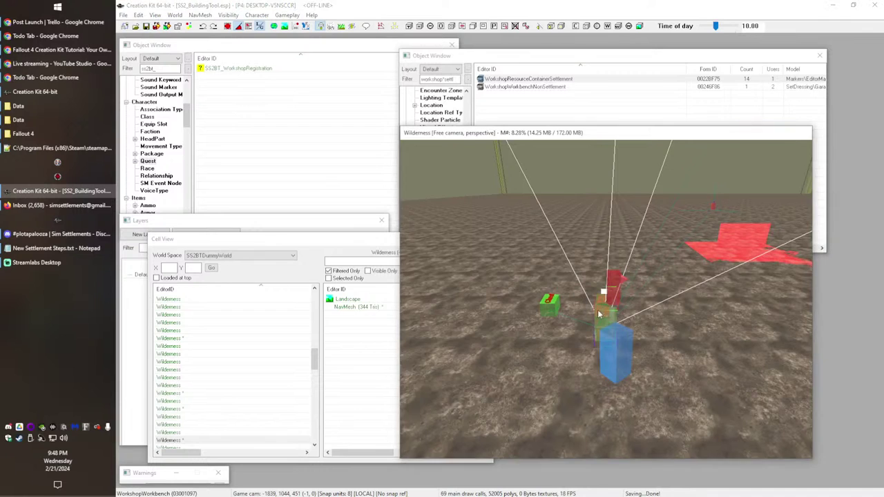
left_click(584, 200)
left_click(584, 200)
left_click(584, 200)
left_click(584, 200)
left_click(584, 199)
left_click(584, 199)
left_click(584, 200)
left_click(584, 200)
left_click(583, 199)
left_click(537, 200)
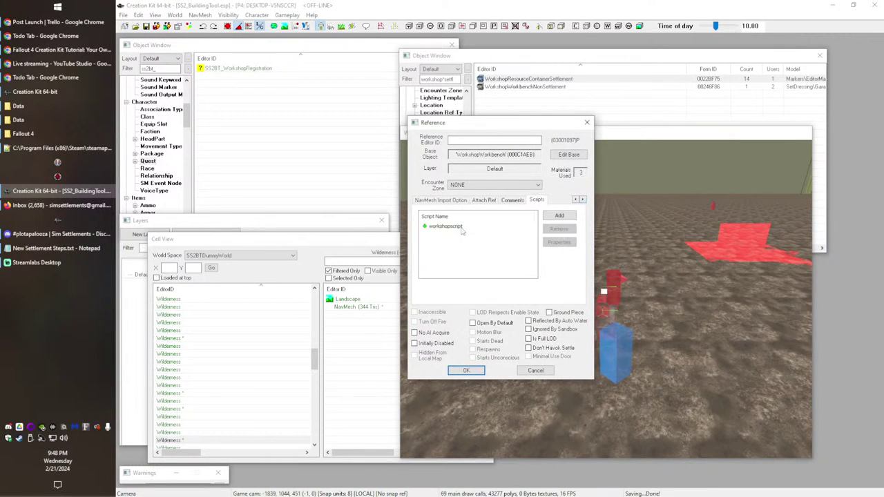
left_click(461, 226)
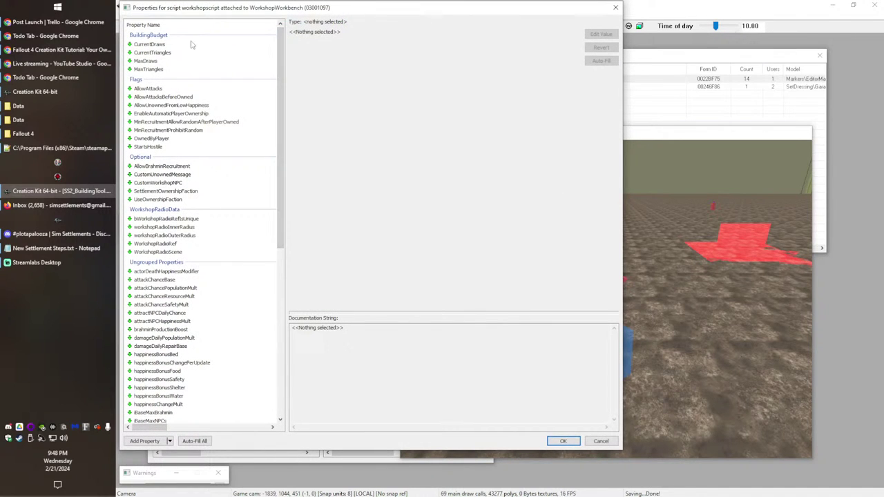
Step: Set the building budget property MaxDraws to 500000 and copy the value
left_click(163, 46)
left_click(158, 62)
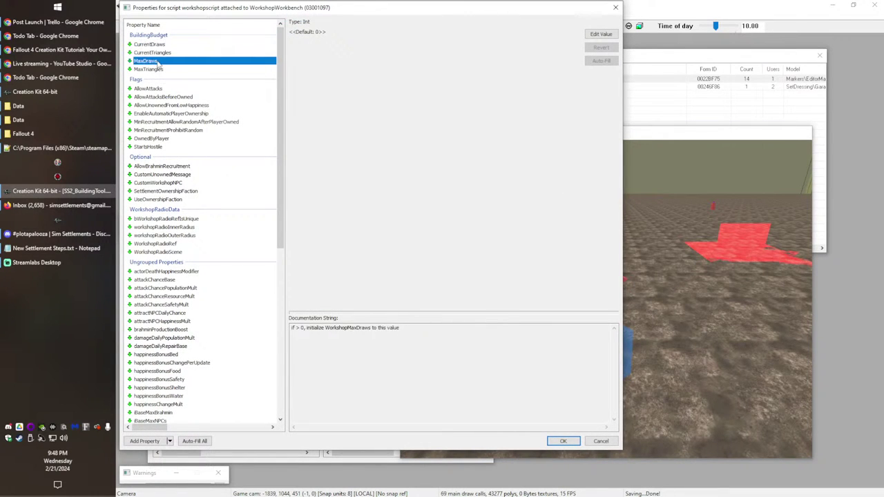
double_click(158, 61)
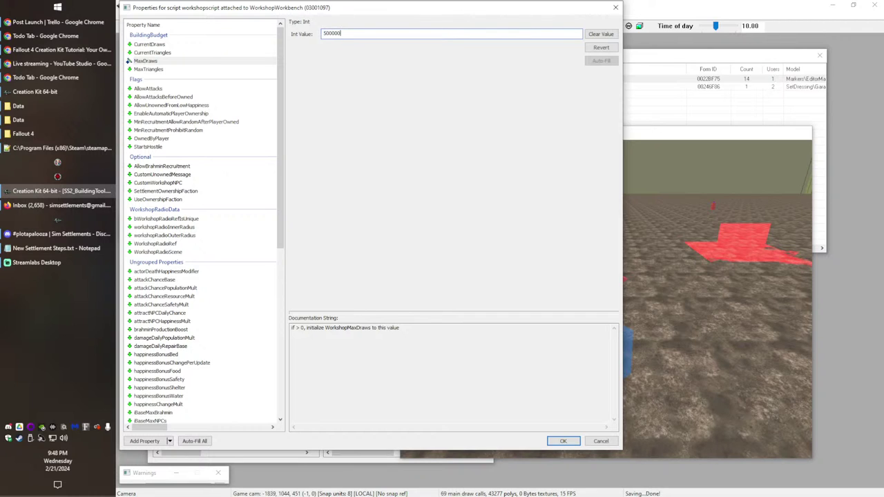
key("ctrl+a")
key("ctrl+c")
Step: Set the building budget property MaxTriangles to 16000000
left_click(150, 74)
double_click(148, 71)
key("ctrl+v")
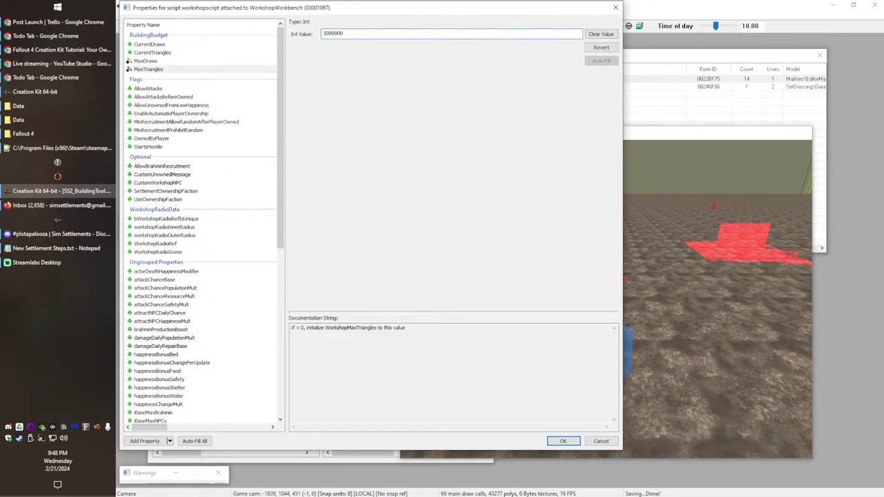
left_click(328, 33)
left_click(159, 69)
left_click(155, 62)
left_click(153, 72)
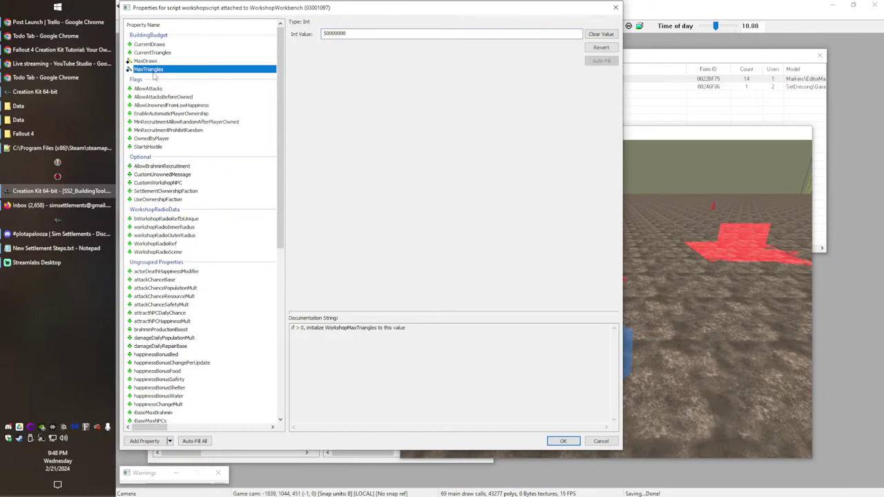
left_click_drag(329, 34, 295, 42)
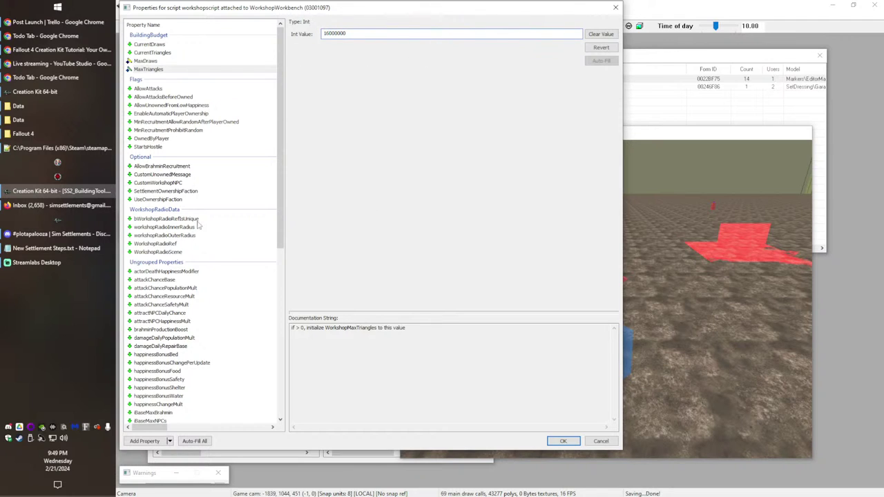
left_click(152, 72)
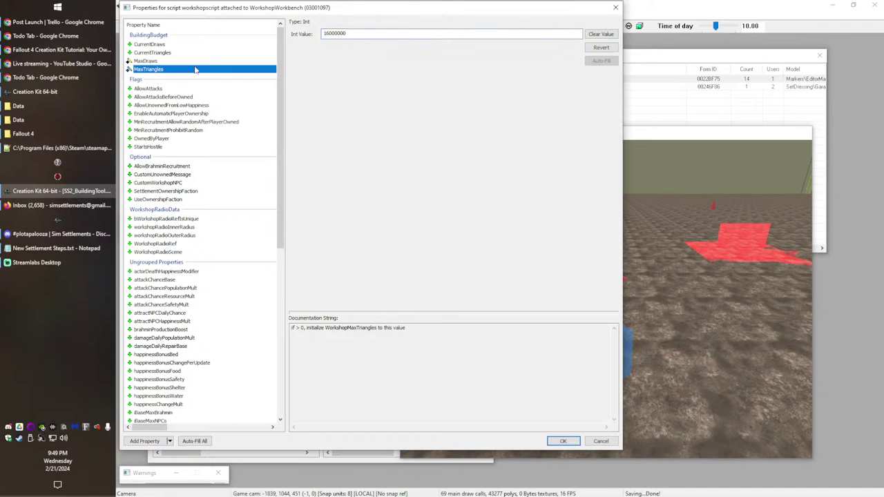
left_click(368, 32)
Step: Override the AllowAttacks and AllowAttacksBeforeOwned flags with false to prevent attacks on the settlement
left_click(223, 148)
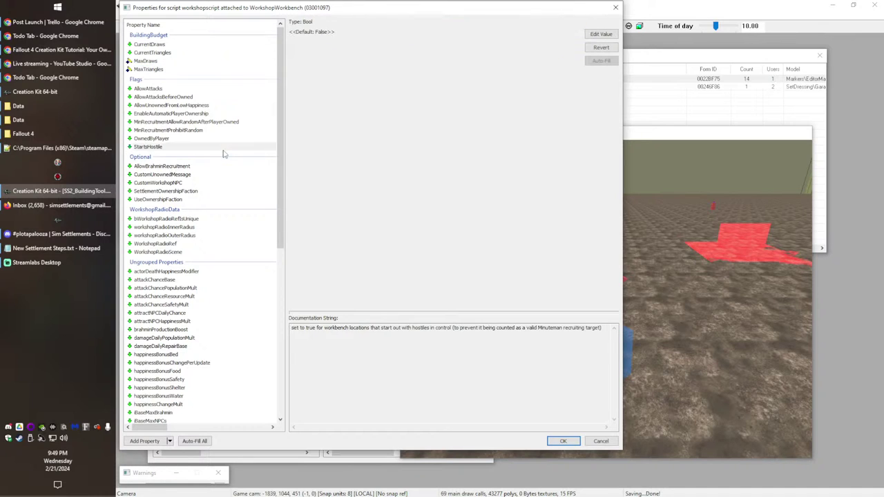
left_click(163, 90)
double_click(161, 92)
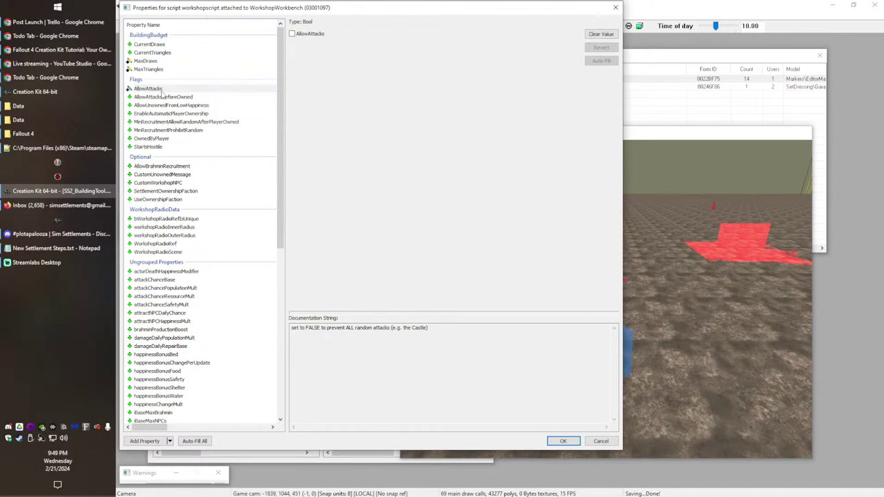
left_click(173, 100)
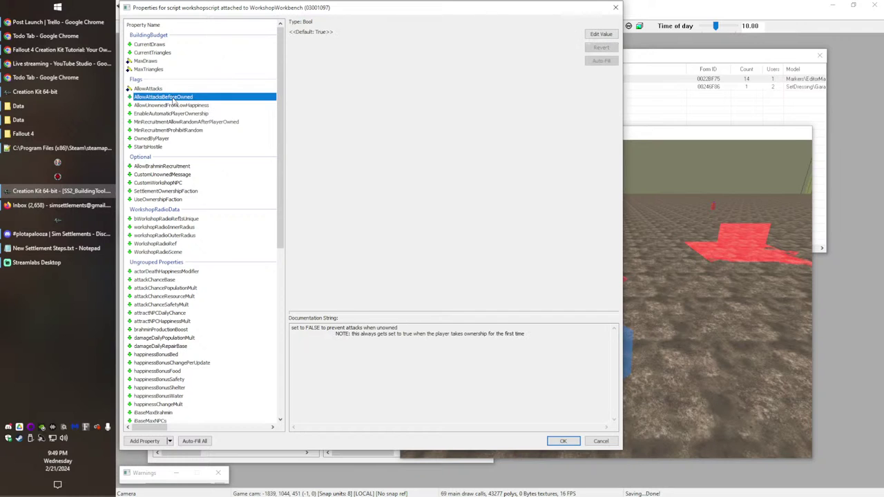
double_click(172, 98)
Step: Review the low-happiness and automatic-ownership flags, and override MinRecruitmentAllowRandomAfterPlayerOwned with false
left_click(165, 107)
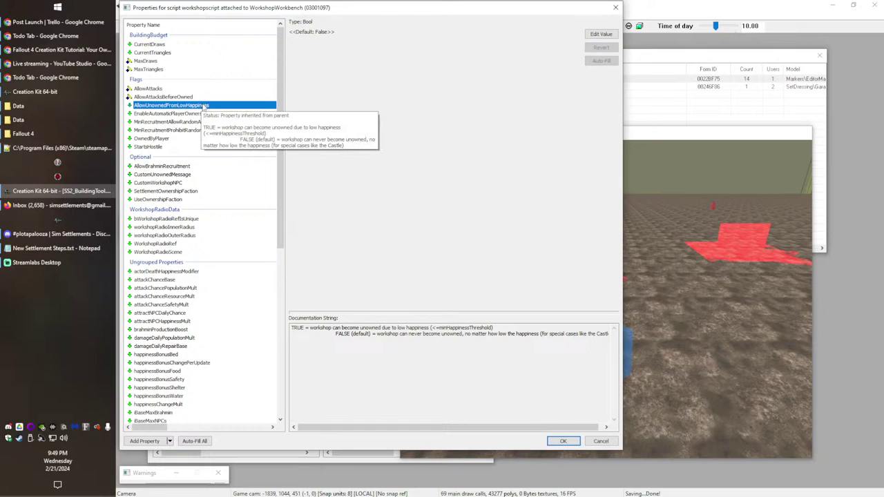
left_click(183, 114)
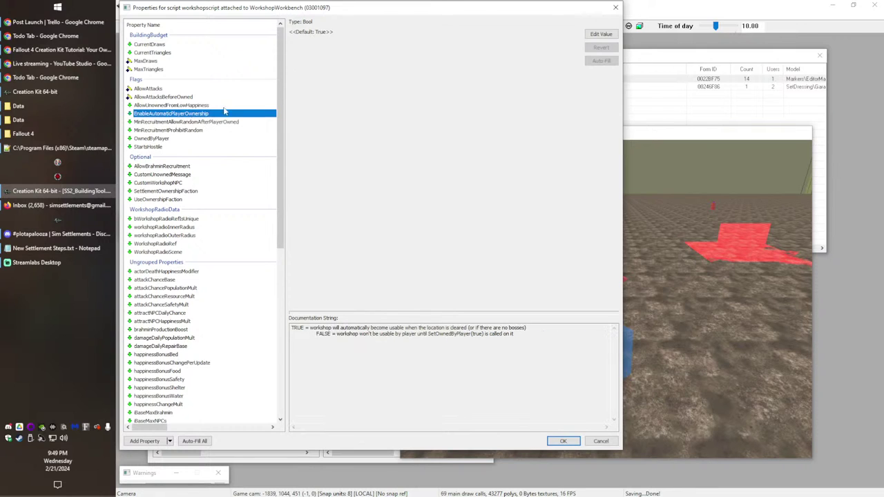
left_click(174, 120)
double_click(174, 121)
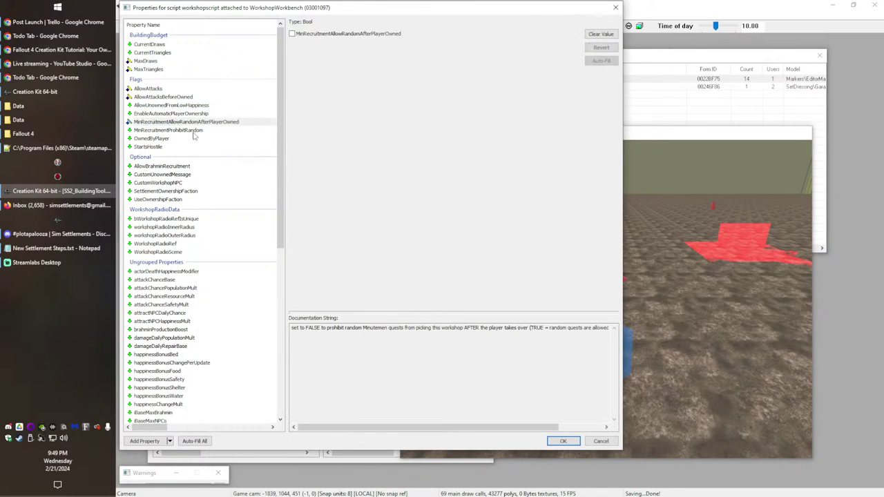
Step: Override the MinRecruitmentProhibitRandom flag with true to exclude the workshop from random Minutemen recruitment quests
left_click(198, 132)
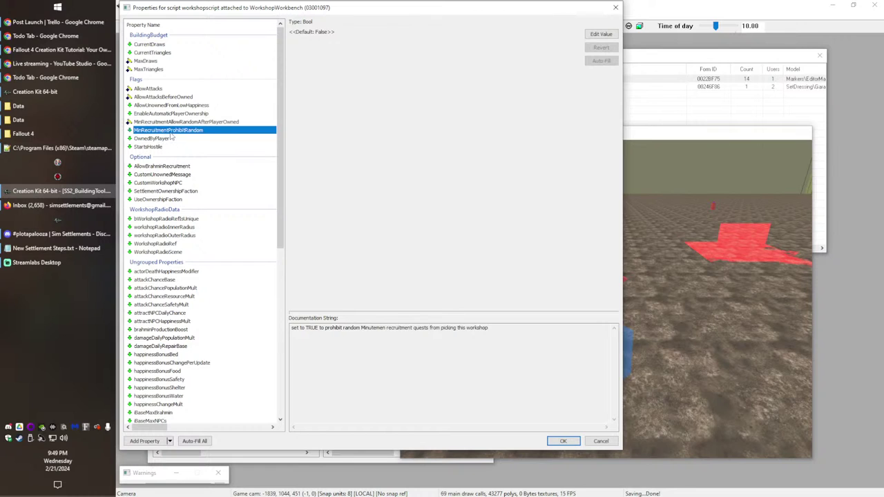
double_click(171, 131)
left_click(319, 36)
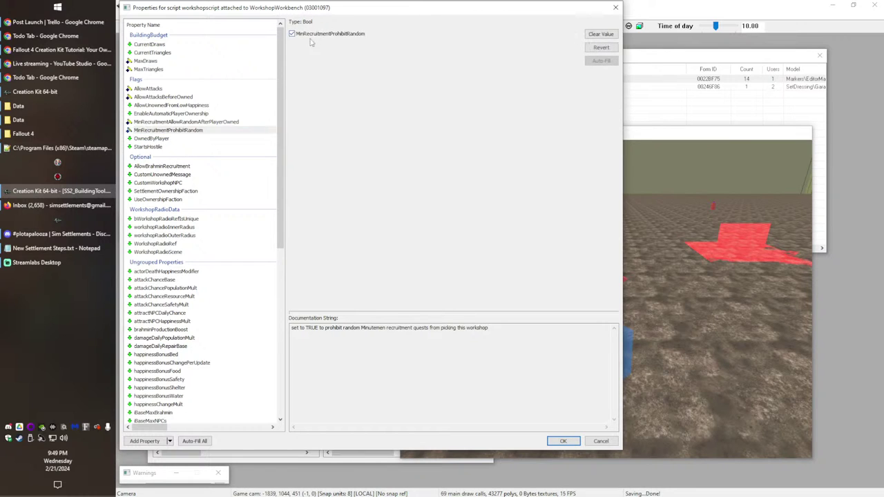
Step: Review the StartsHostile flag and the remaining optional, workshop radio and ungrouped properties of the workshop script
left_click(160, 141)
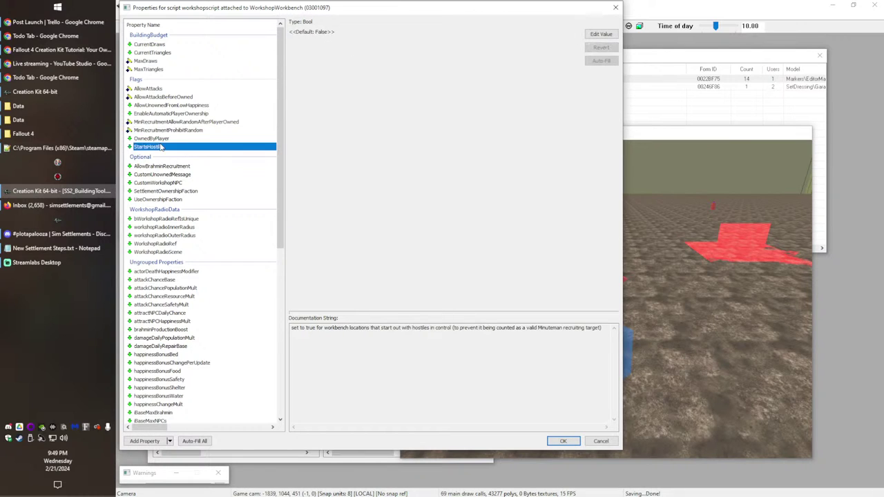
left_click(159, 121)
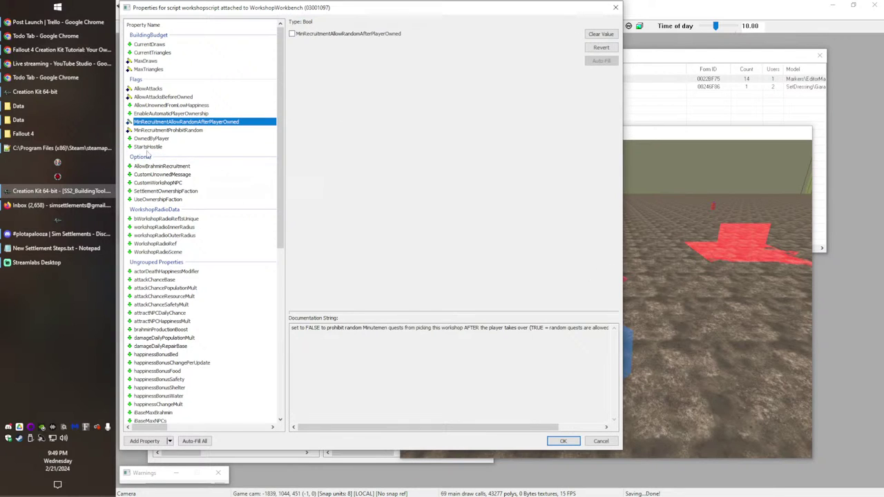
mouse_move(146, 148)
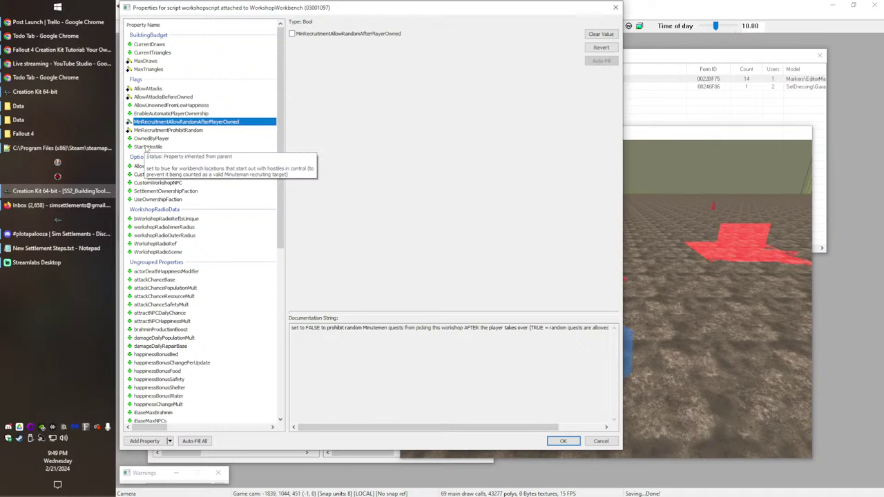
left_click(146, 147)
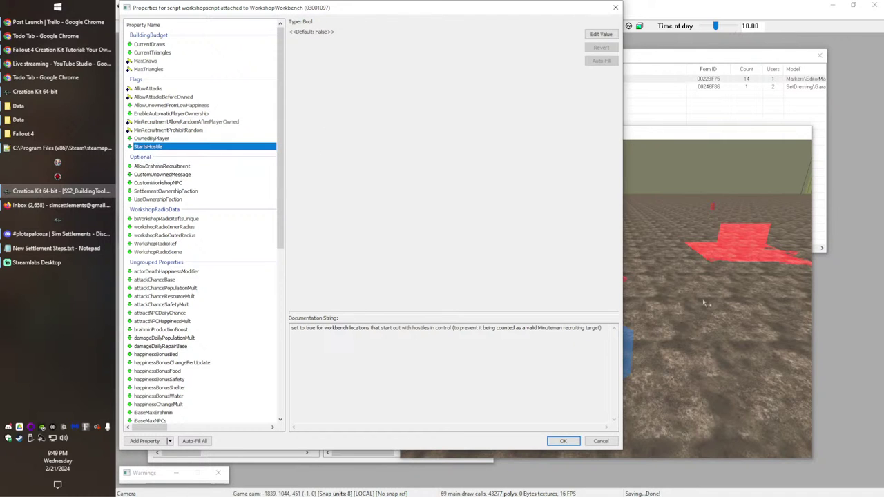
middle_click_drag(711, 305, 694, 303)
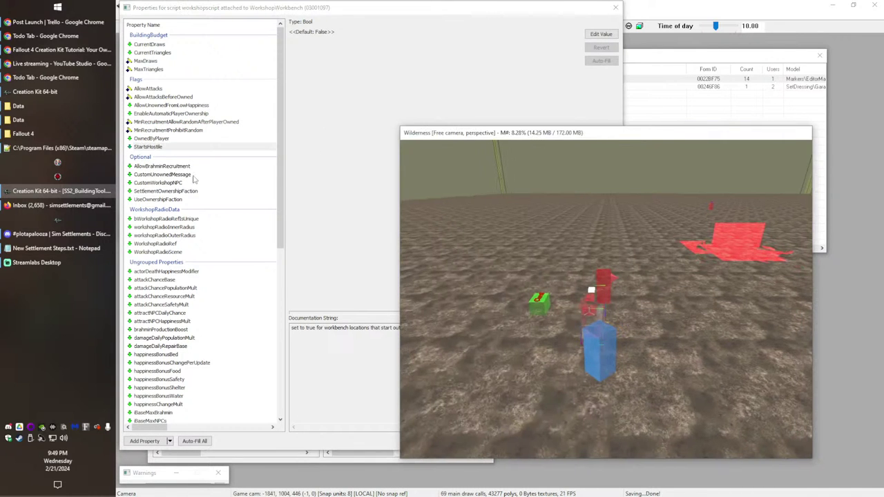
left_click(181, 173)
left_click(166, 167)
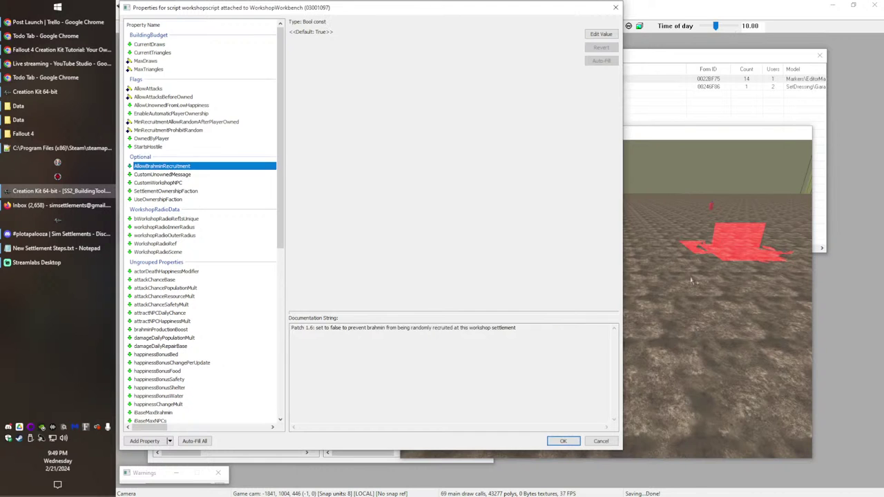
left_click(171, 175)
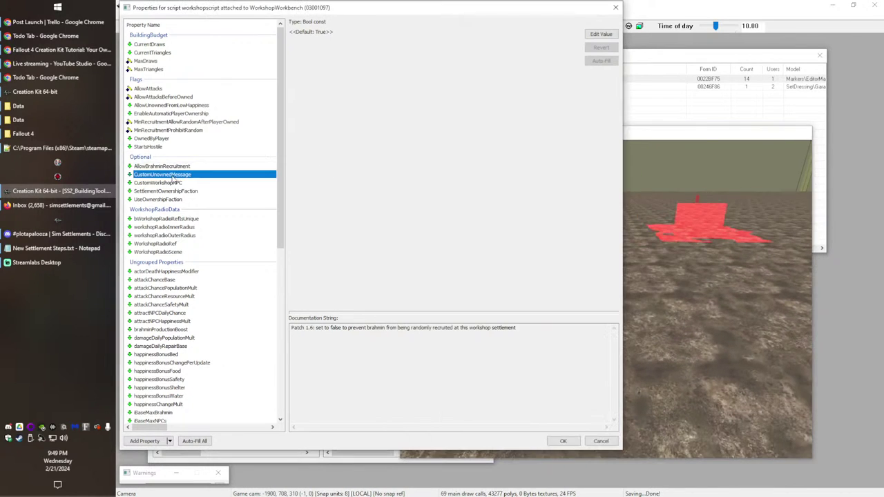
scroll(172, 178, "down", 2)
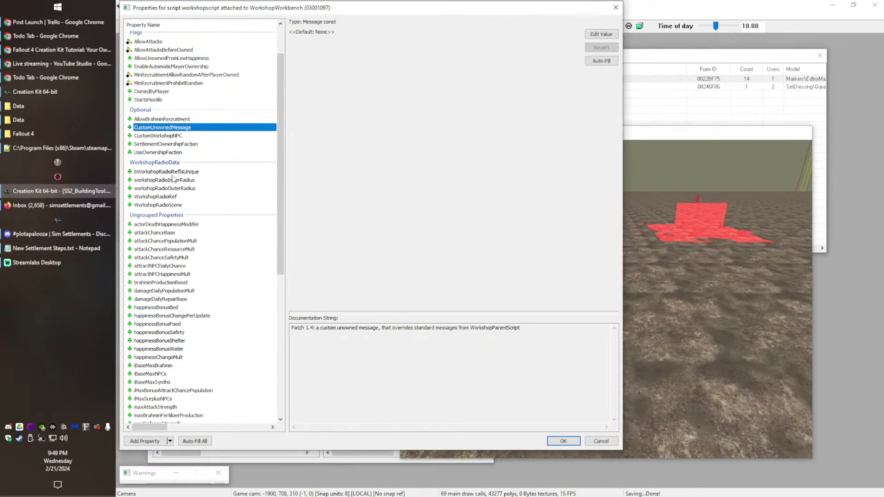
left_click(174, 172)
scroll(181, 188, "down", 4)
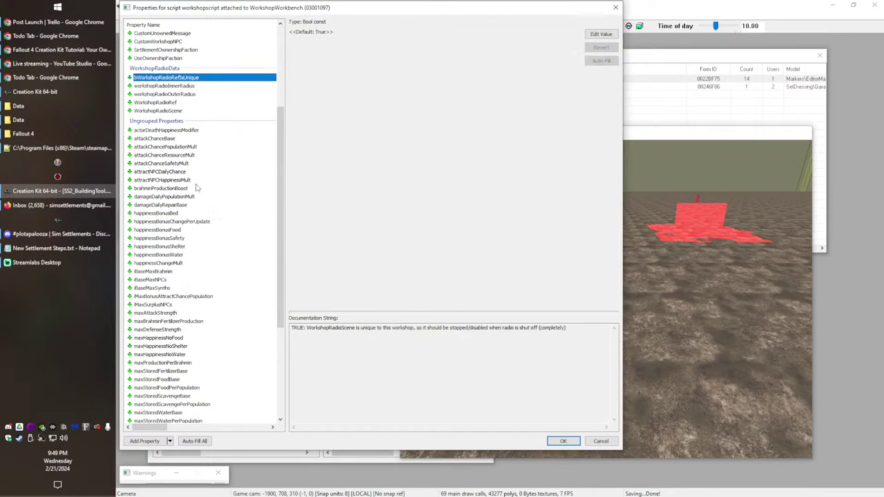
scroll(197, 199, "down", 6)
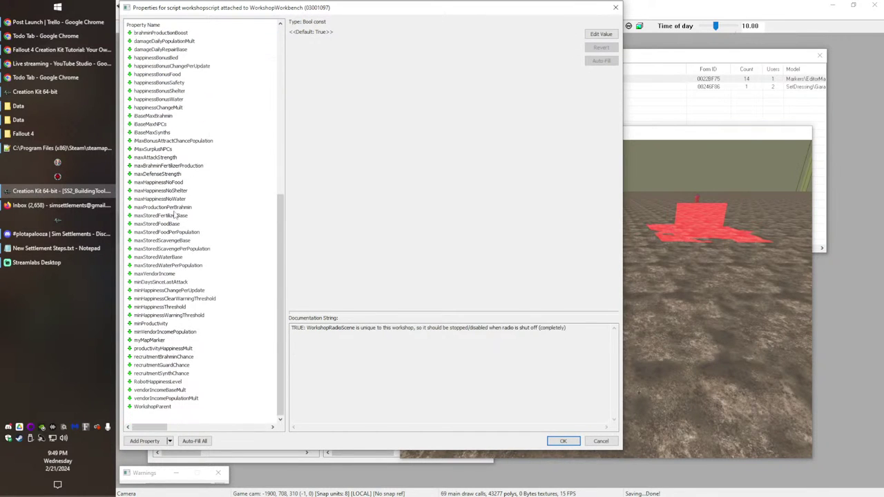
scroll(221, 317, "up", 12)
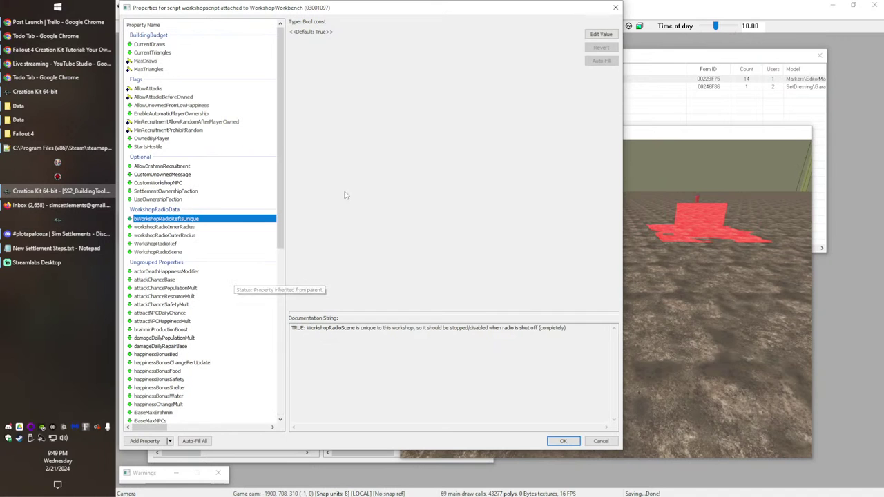
Step: Accept the script properties and the workbench reference changes, and save the plugin
left_click(563, 442)
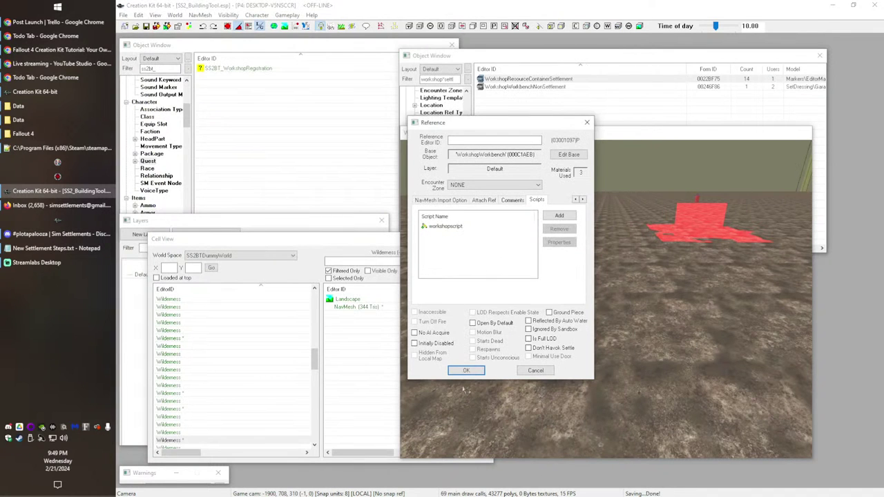
left_click(464, 371)
middle_click_drag(636, 185, 568, 245)
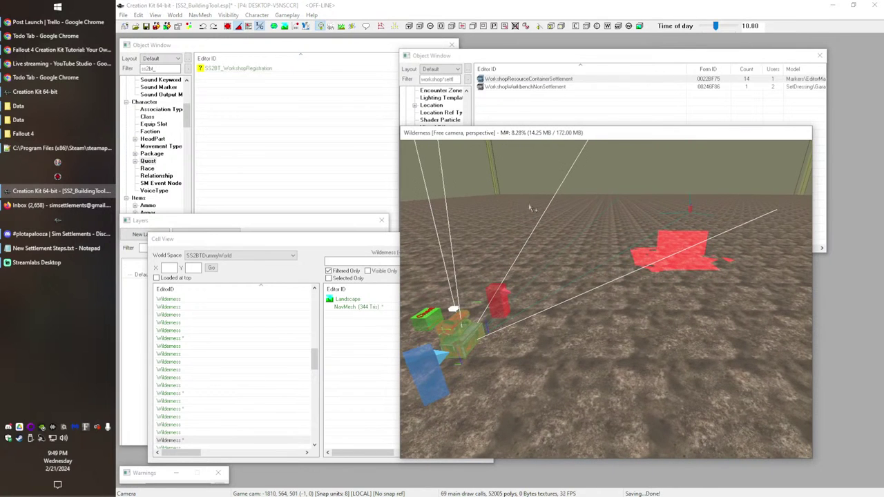
left_click(147, 26)
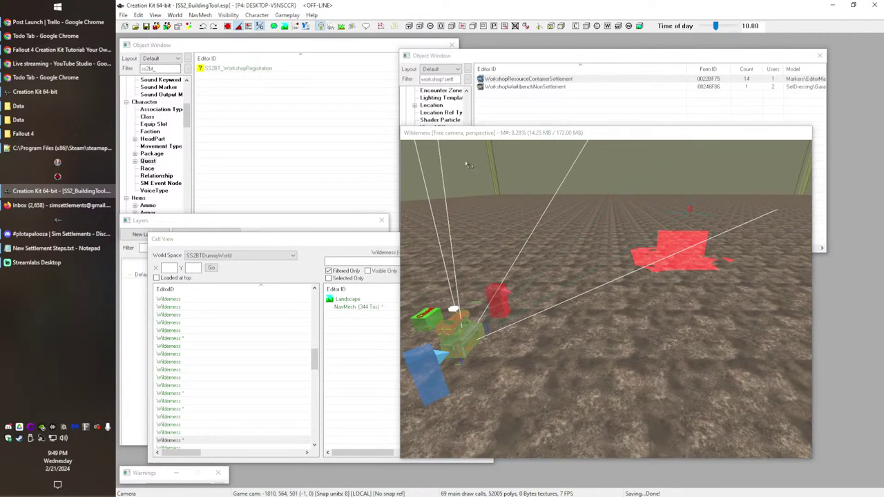
middle_click_drag(643, 277, 599, 315)
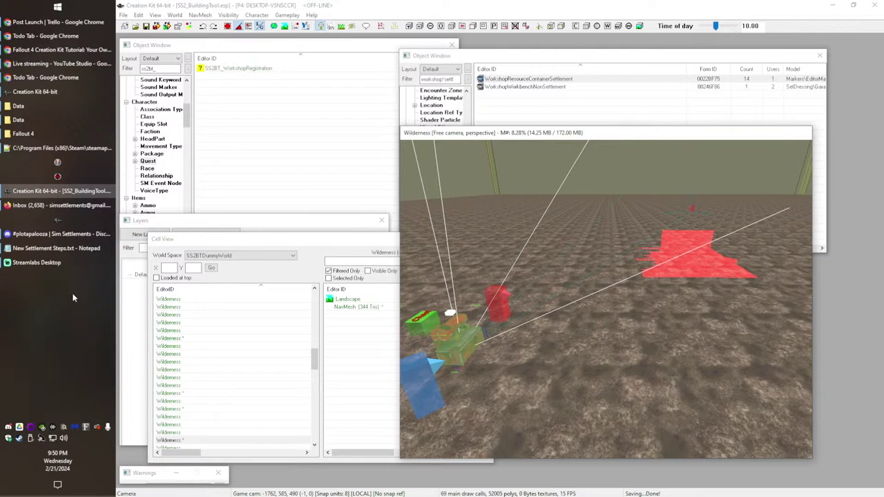
Step: Switch to the Data and Fallout 4 folders and launch Fallout 4
left_click(19, 121)
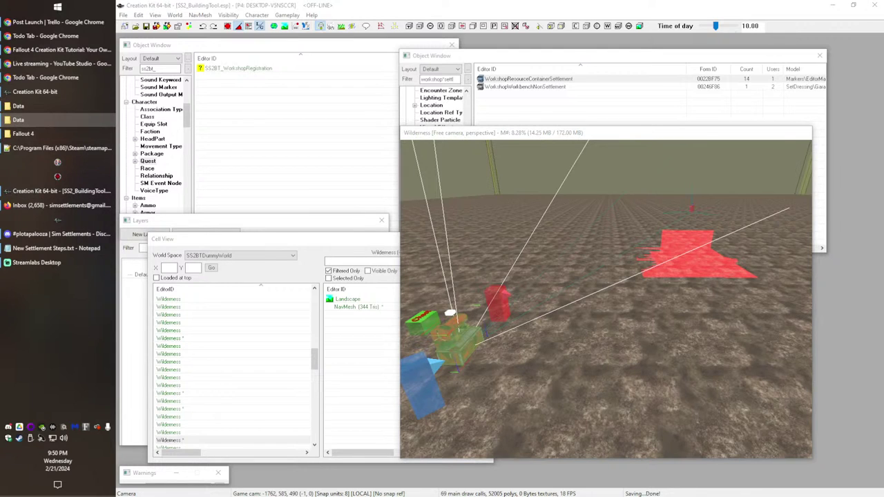
left_click(9, 110)
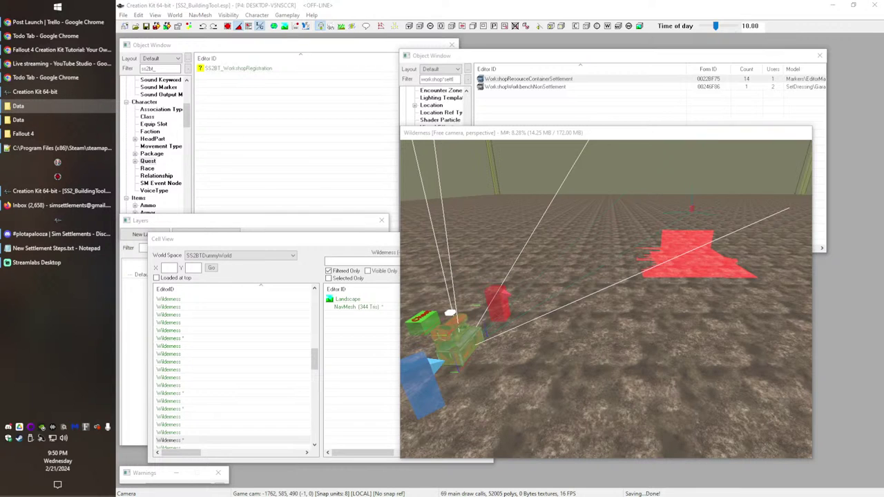
key("ctrl+v")
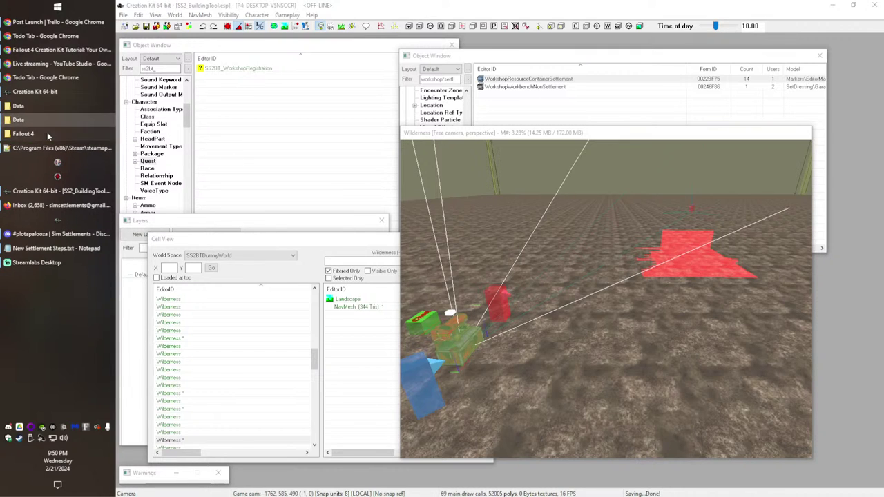
left_click(49, 135)
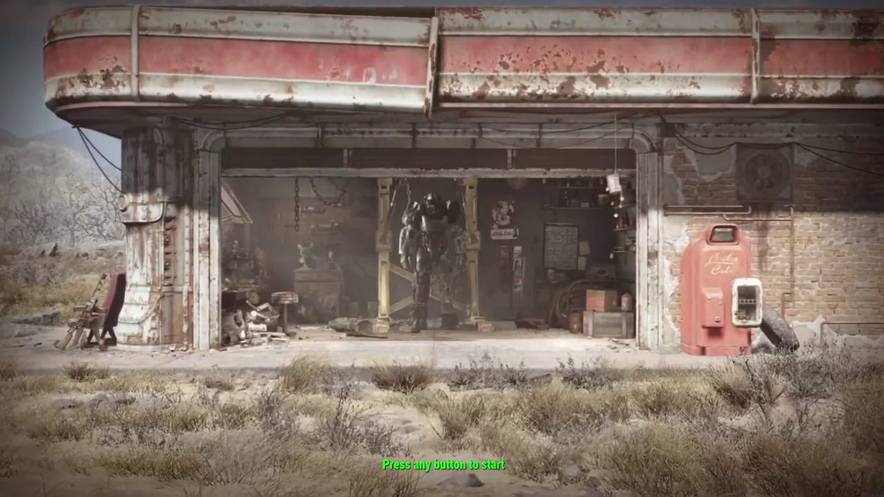
Step: Get the dummy cell's editor ID from Creation Kit and run "coc SS2BTDummyCell00" in the Fallout 4 console
key("super")
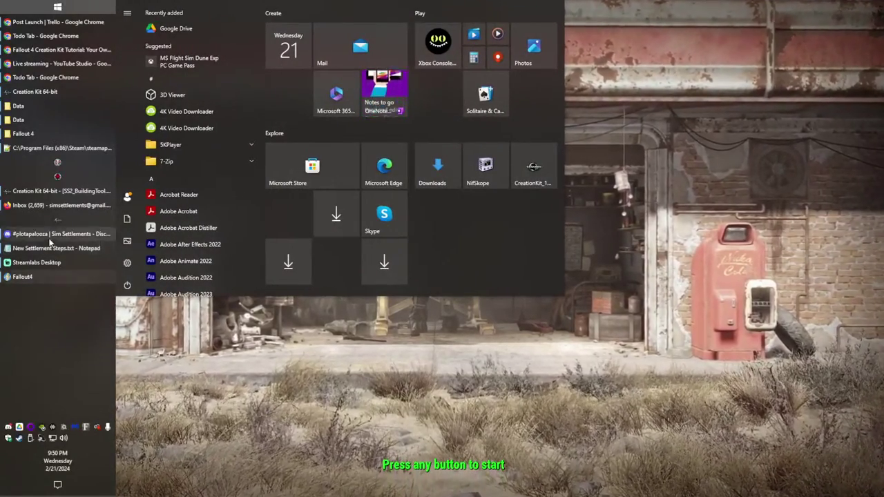
left_click(58, 191)
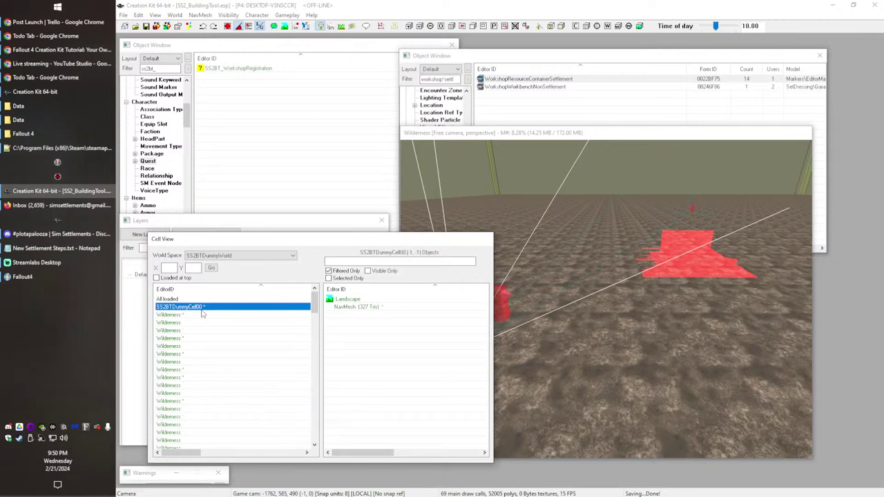
left_click(40, 280)
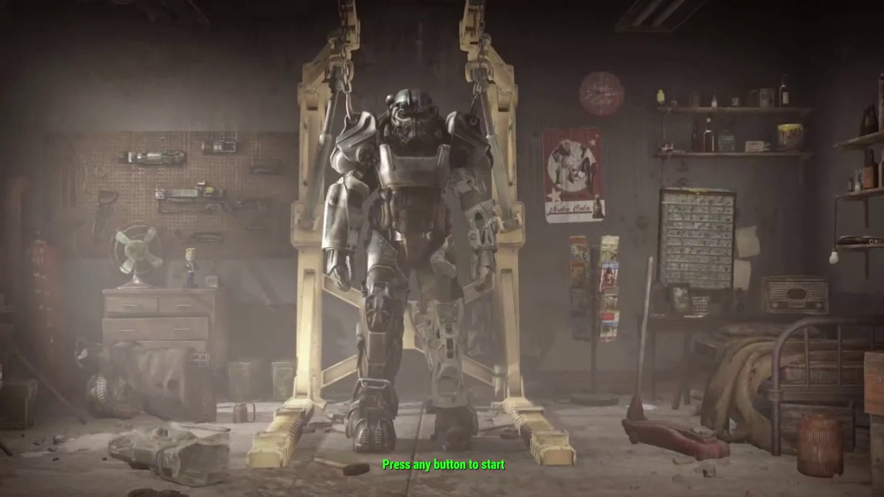
key("grave")
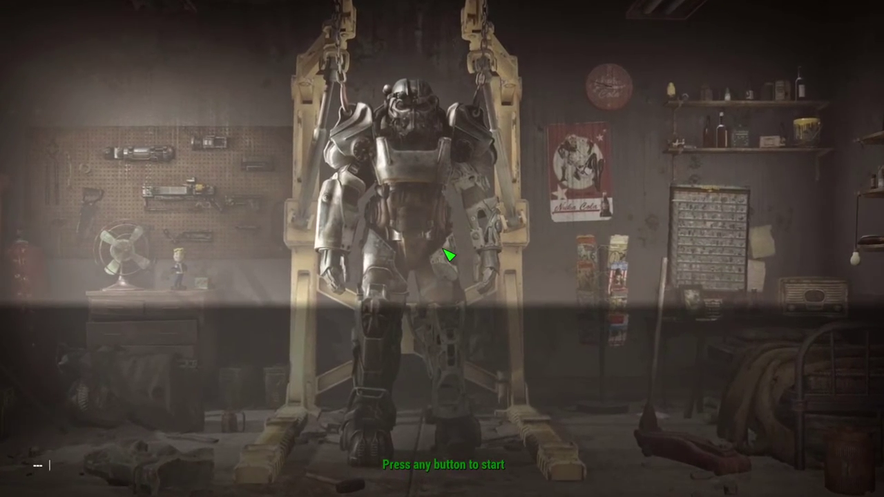
type("coc SS2BTDummyCell00")
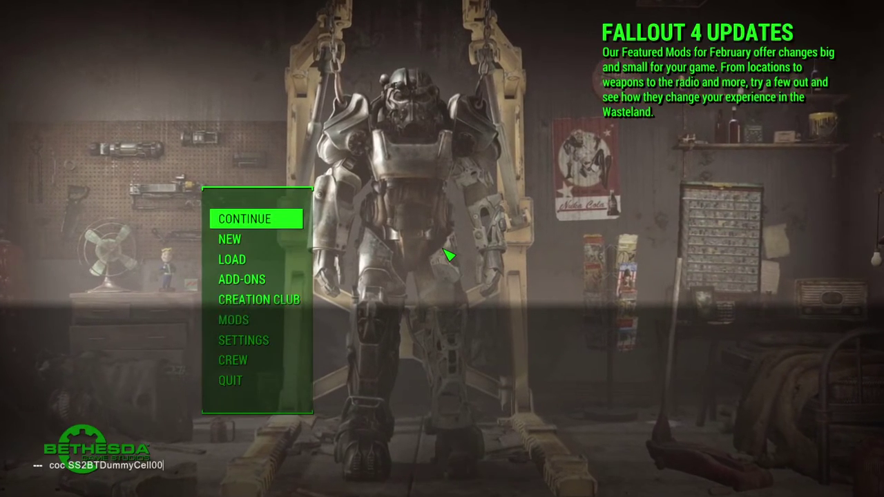
key("Return")
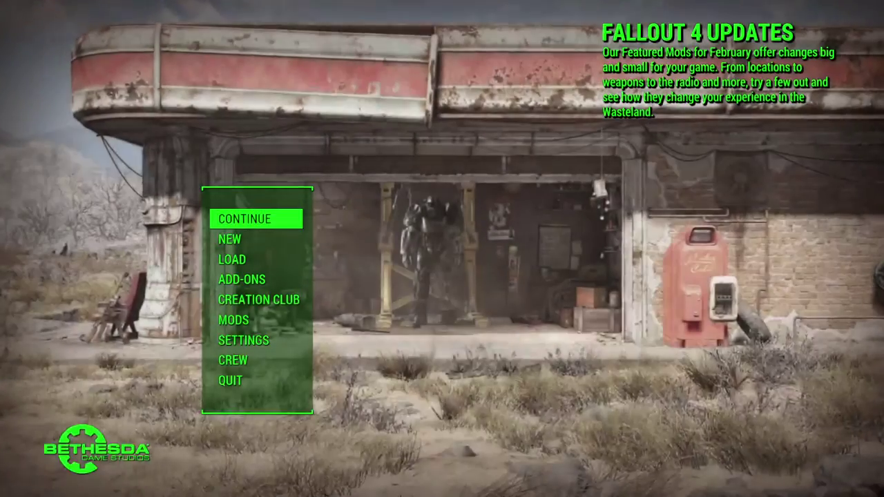
type("coc SS2BTDummyCell00")
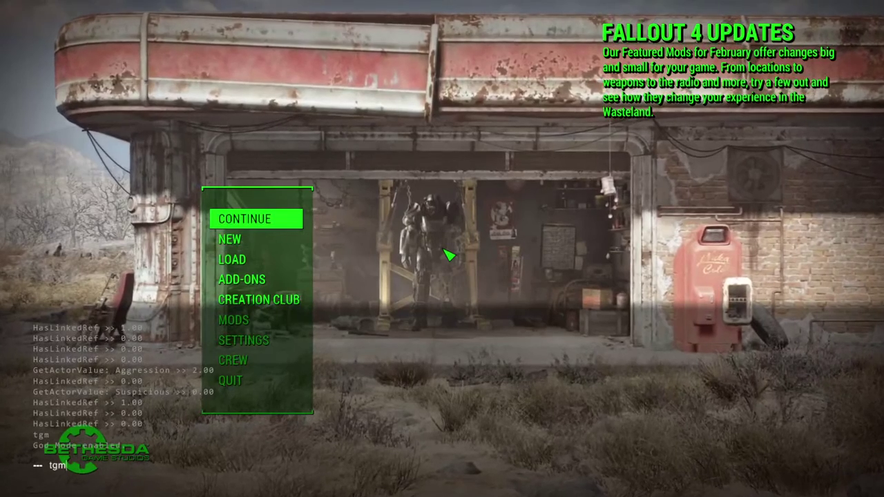
key("Return")
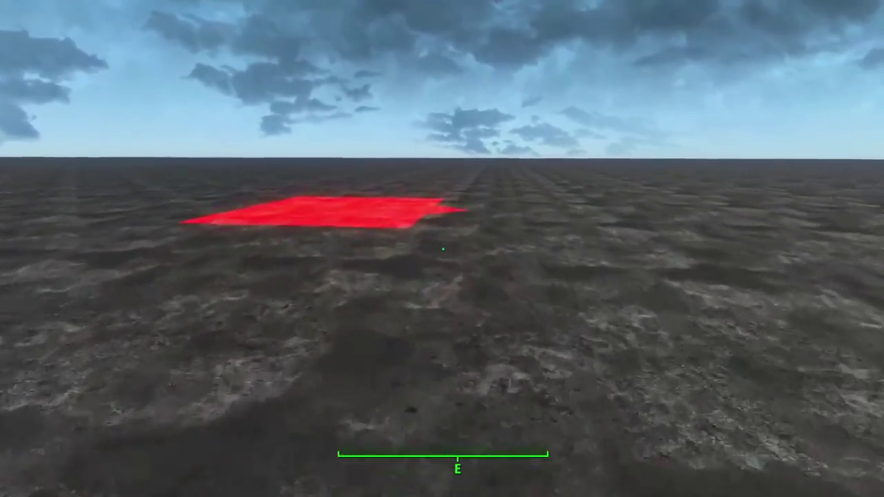
Step: Walk across the red build area to the workshop workbench in the game and test activating it
key("w")
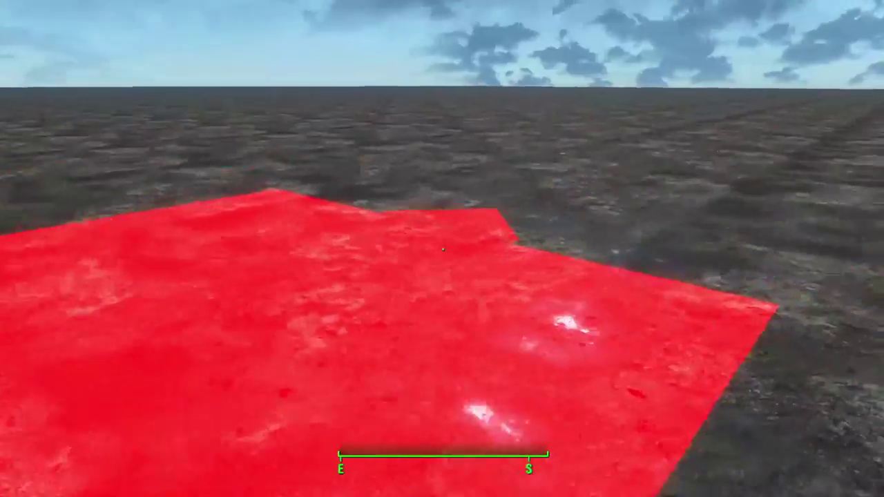
key("a")
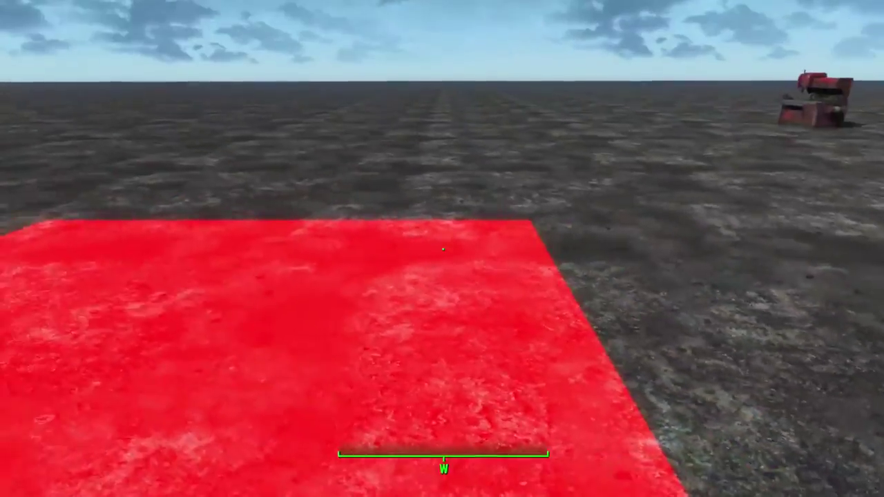
key("w")
key("w")
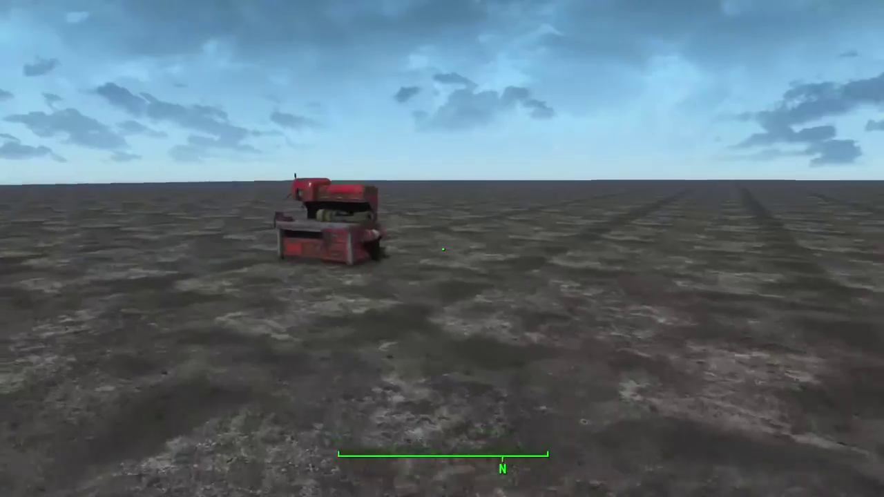
key("a")
key("w")
key("a")
key("e")
key("s")
key("w")
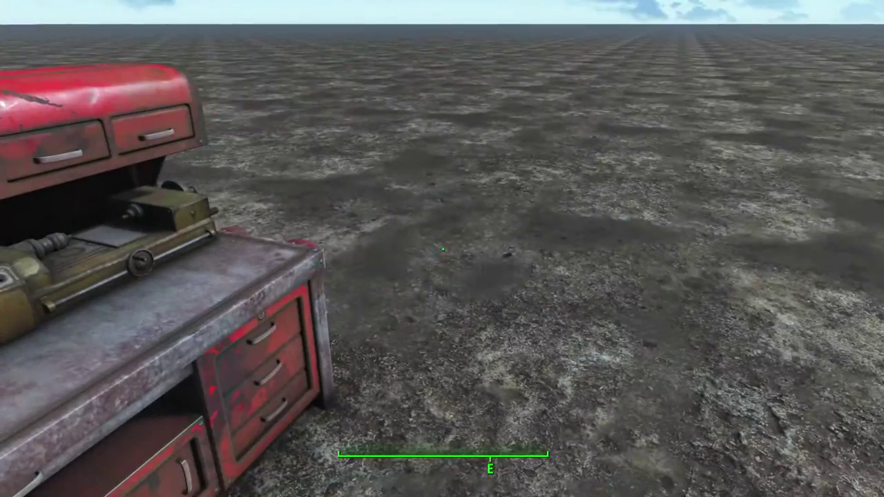
Step: Quit the game with the console command "qqq" and return to Creation Kit
key("grave")
type("qqq")
key("Return")
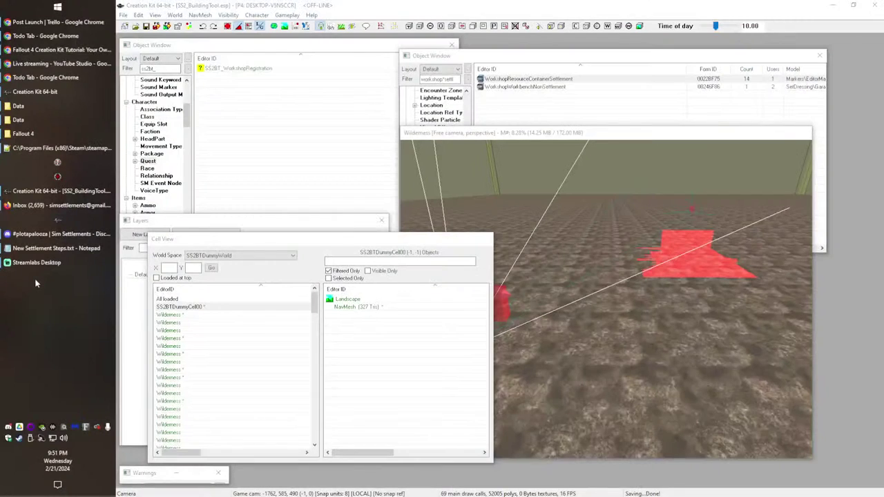
Step: Inspect the reference settings of the COCMarkerHeading marker beside the workbench
left_click(612, 335)
middle_click_drag(533, 344, 564, 335)
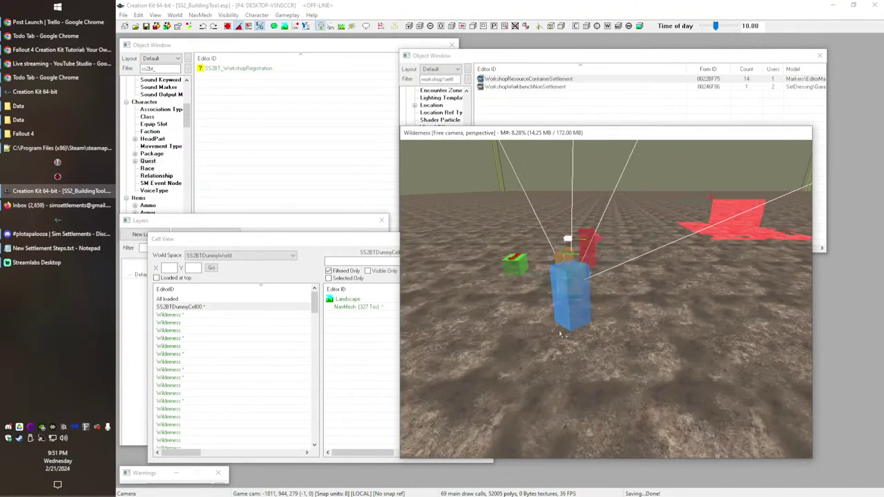
double_click(578, 287)
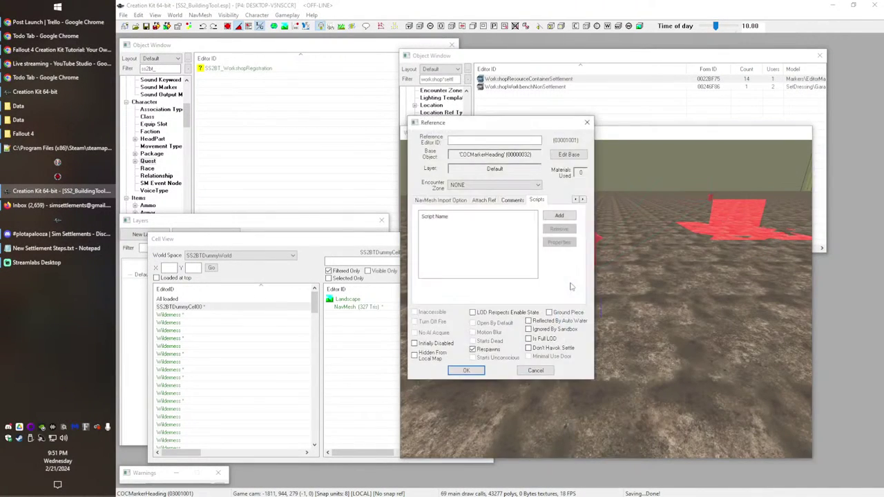
left_click(474, 372)
Step: Open SS2BTDummyCell00 for editing and check its location and other common data
left_click(178, 310)
right_click(179, 310)
left_click(209, 327)
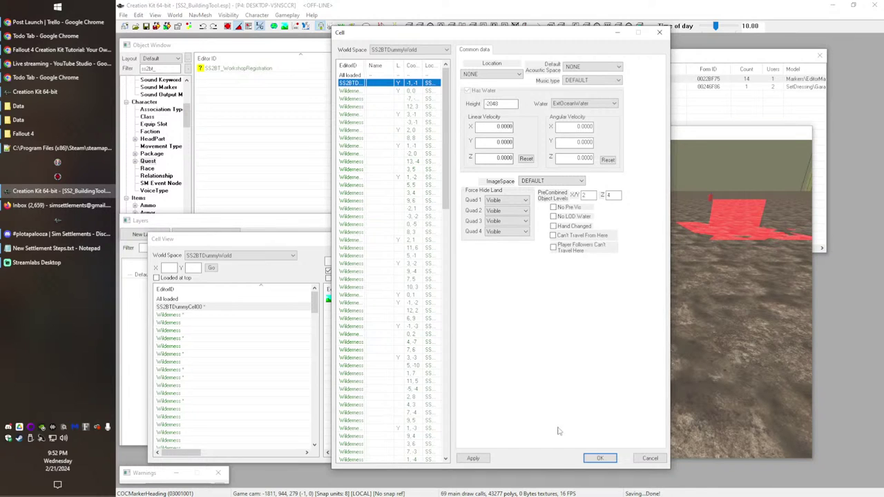
left_click(599, 459)
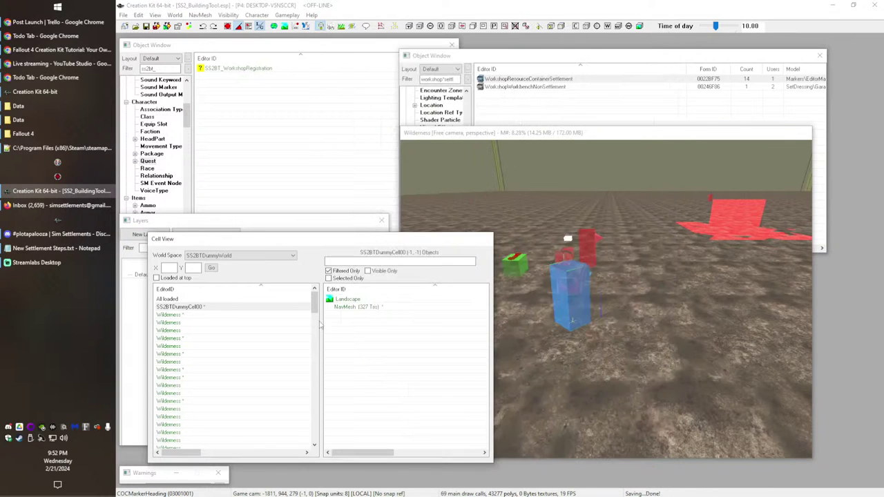
Step: Find the command for opening the world space settings
left_click(209, 16)
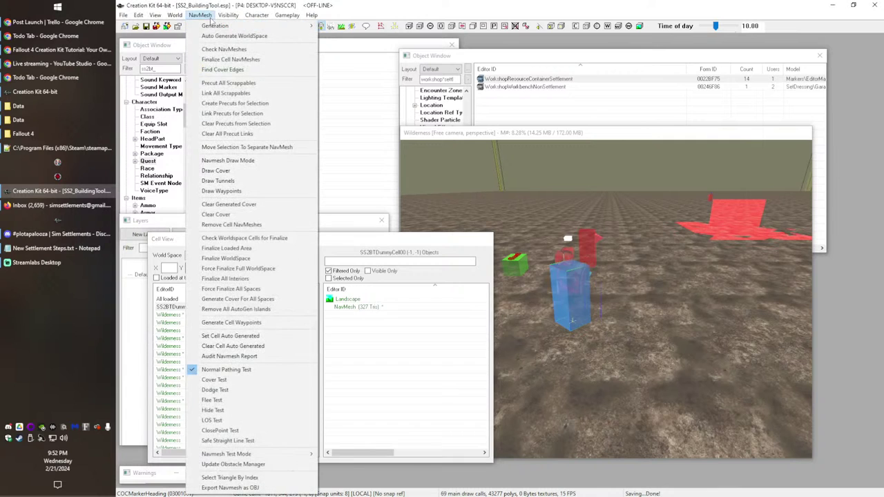
left_click(176, 16)
left_click(175, 15)
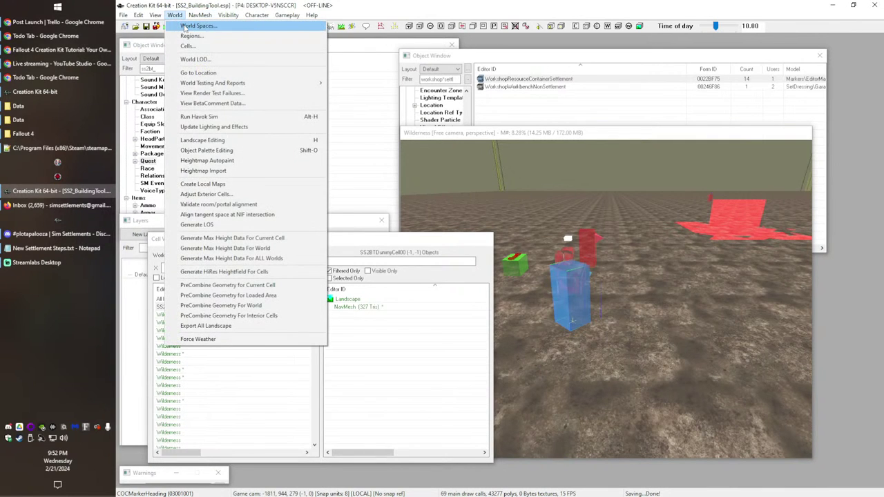
Step: Open the Dummy World worldspace settings and check the default land height with Use Land Data switched on and back off
left_click(186, 26)
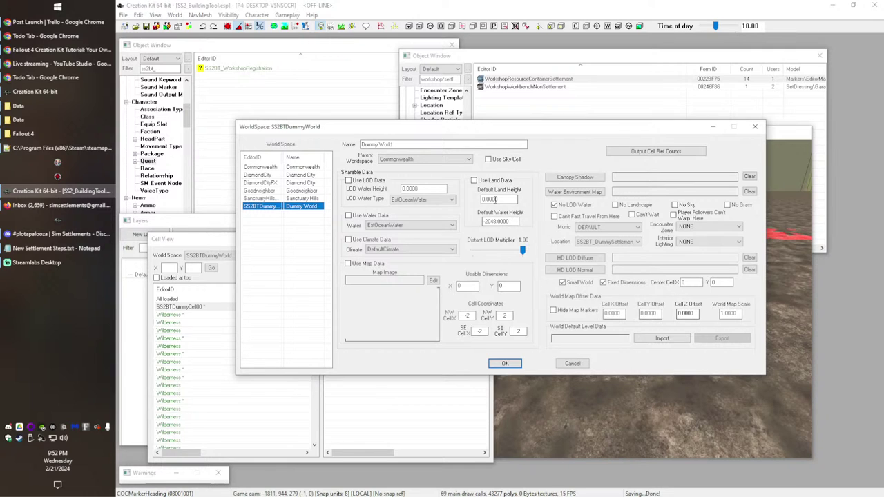
double_click(508, 198)
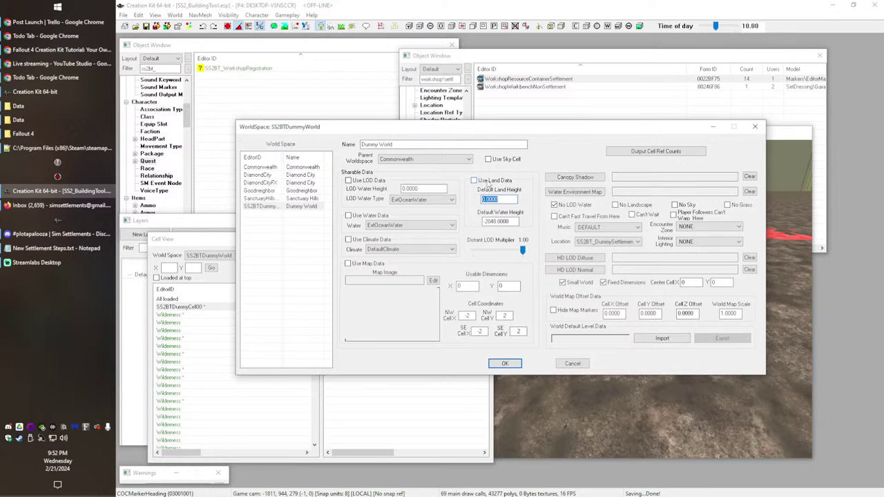
left_click(487, 182)
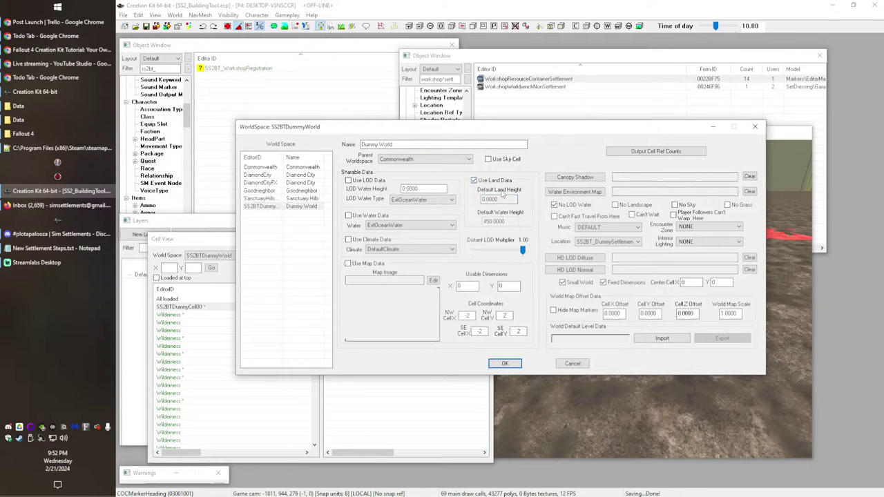
left_click(494, 181)
double_click(503, 199)
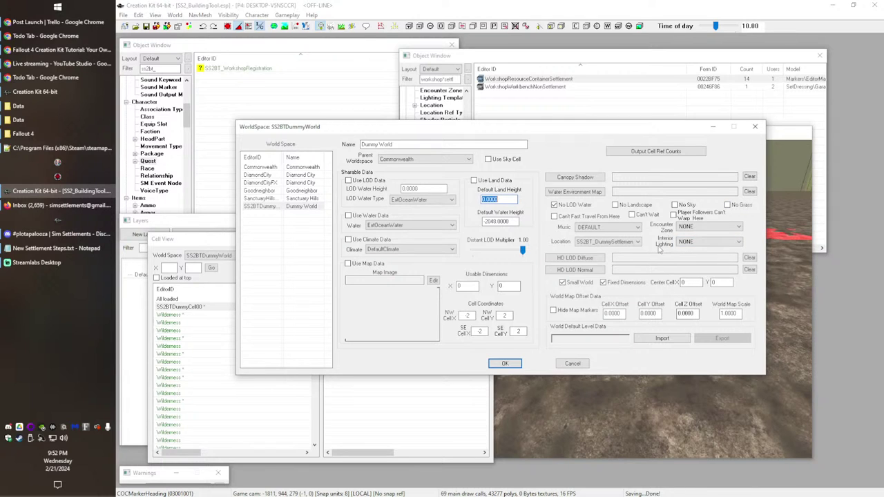
Step: Set the Dummy World worldspace's encounter zone to ss2bt_DummyEZ and accept the settings
left_click(699, 228)
type("ss2bt_DummyEZ")
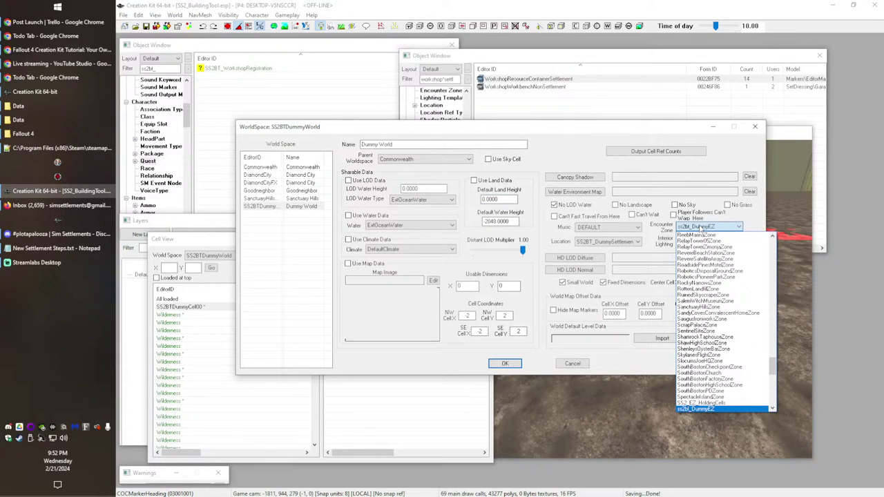
left_click(700, 228)
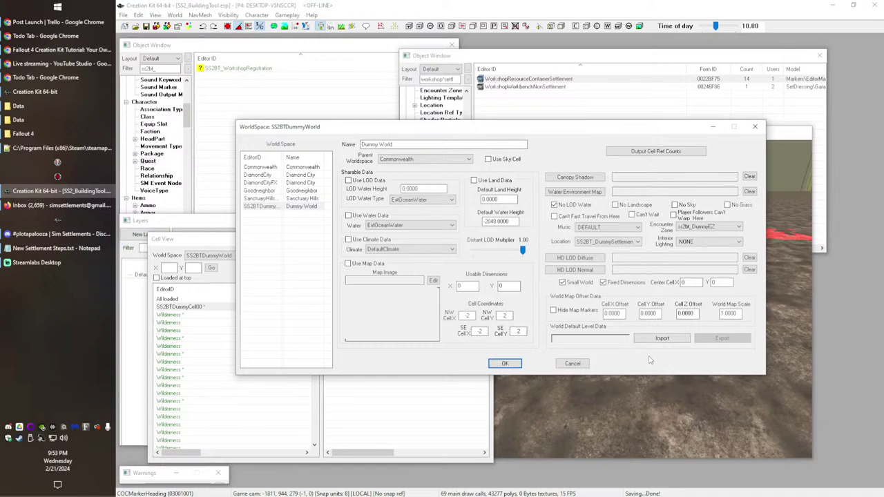
left_click(504, 363)
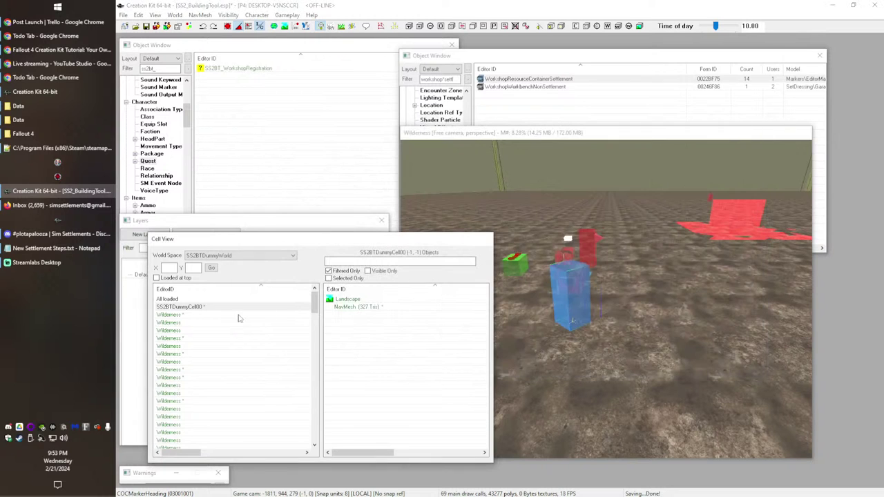
Step: Find the SS2BT_DummySettlementLocation record among the plugin's locations and open it
left_click(251, 110)
scroll(169, 145, "down", 6)
scroll(168, 145, "down", 10)
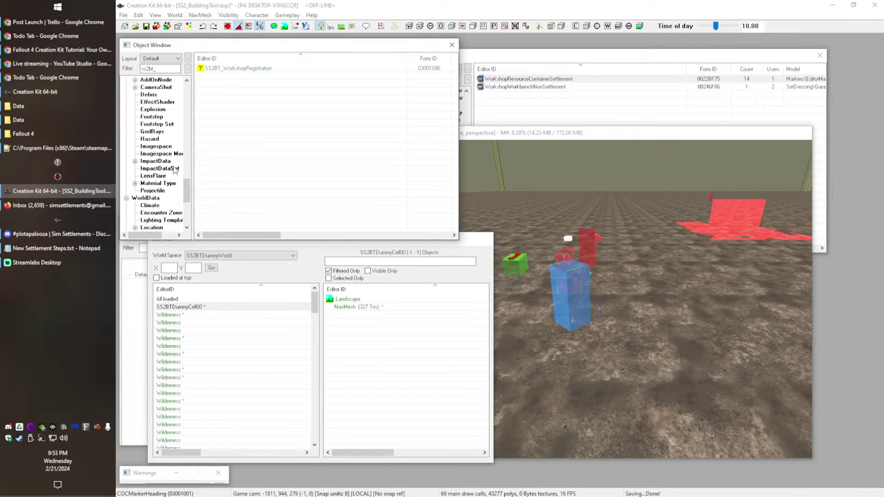
left_click(152, 183)
left_click(241, 69)
double_click(241, 69)
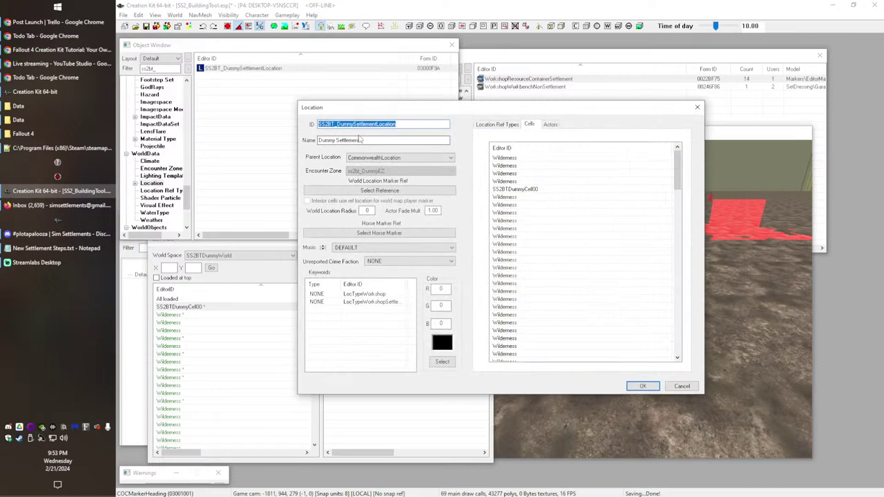
Step: Examine the settlement location's reference types and its keywords, widening the keyword Editor ID column to read the full names
left_click(497, 124)
left_click(522, 167)
left_click(522, 158)
left_click(380, 292)
double_click(406, 285)
left_click(380, 314)
left_click(369, 296)
left_click(377, 308)
left_click(368, 296)
left_click(372, 303)
left_click(372, 342)
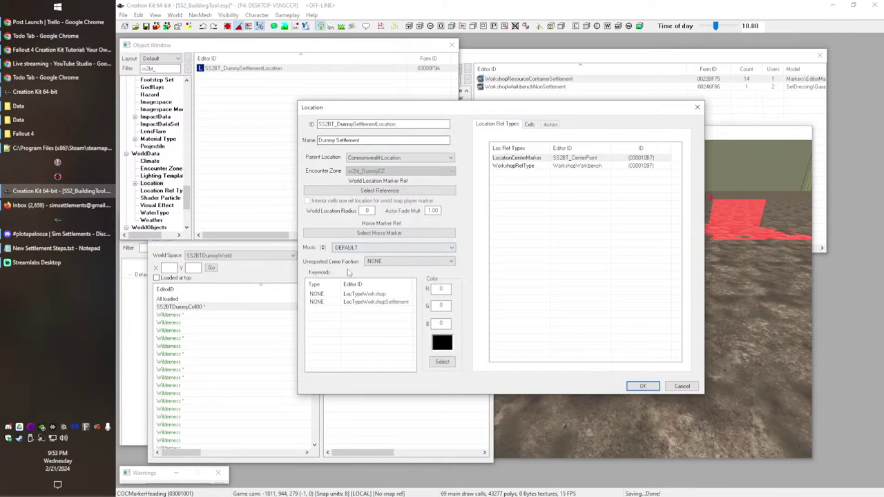
Step: Edit the SS2BTDummyCell00 cell and assign the dummy settlement location as its location
left_click(191, 308)
left_click_drag(168, 452, 136, 461)
right_click(178, 308)
left_click(210, 325)
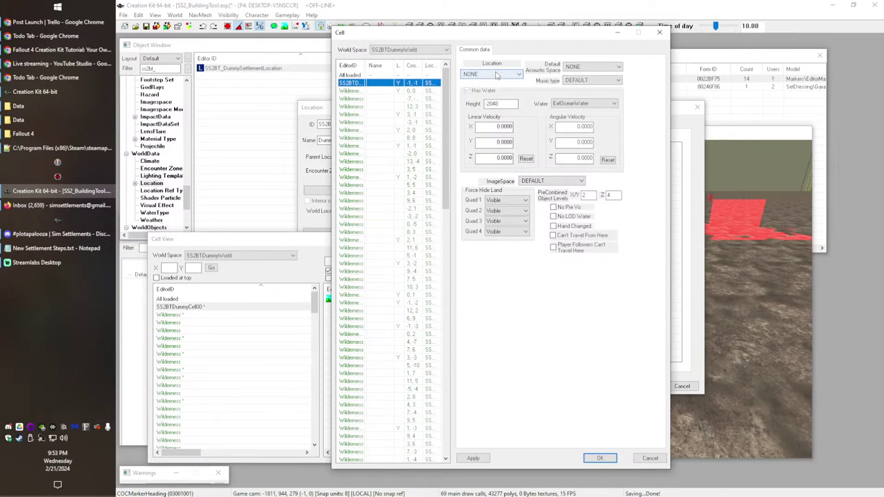
left_click(493, 74)
type("ss2bt")
left_click(494, 76)
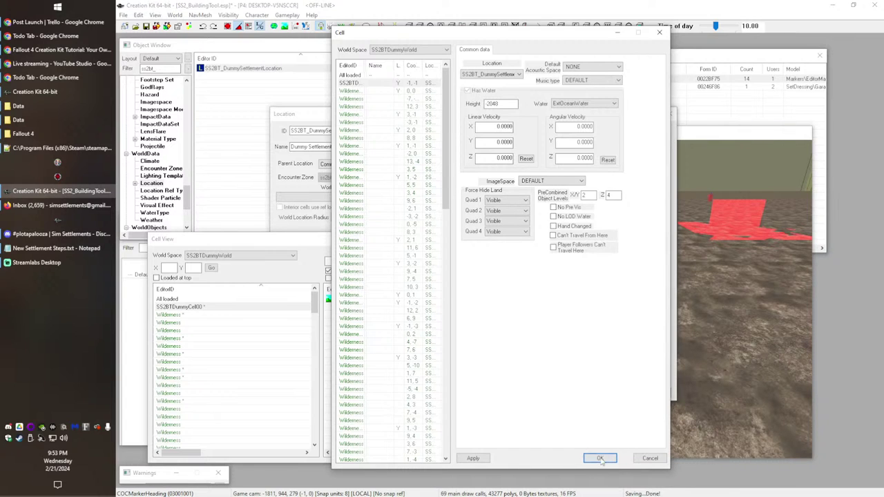
left_click(595, 460)
Step: Accept and close the SS2BT_DummySettlementLocation record
left_click(553, 252)
left_click(622, 391)
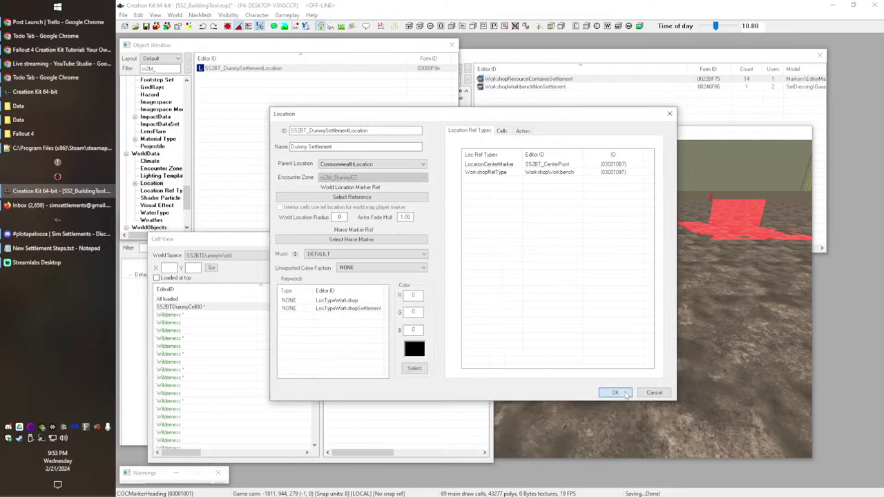
middle_click_drag(582, 312, 598, 380)
scroll(584, 353, "up", 3)
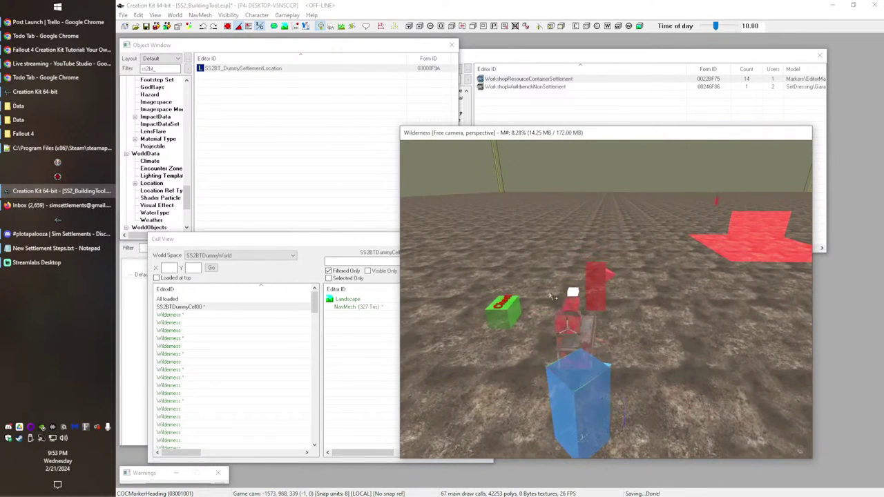
Step: Open the worldspace settings and examine Diamond City's default land height as a reference value
left_click(208, 17)
left_click(181, 26)
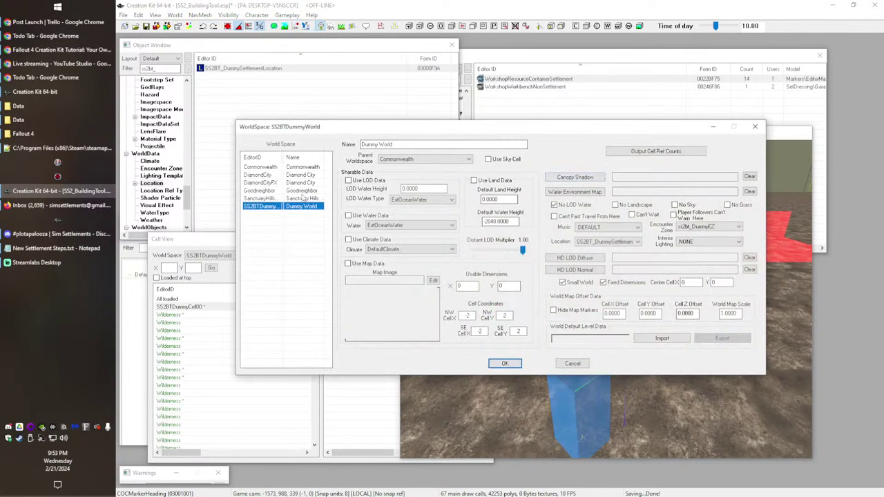
left_click(298, 176)
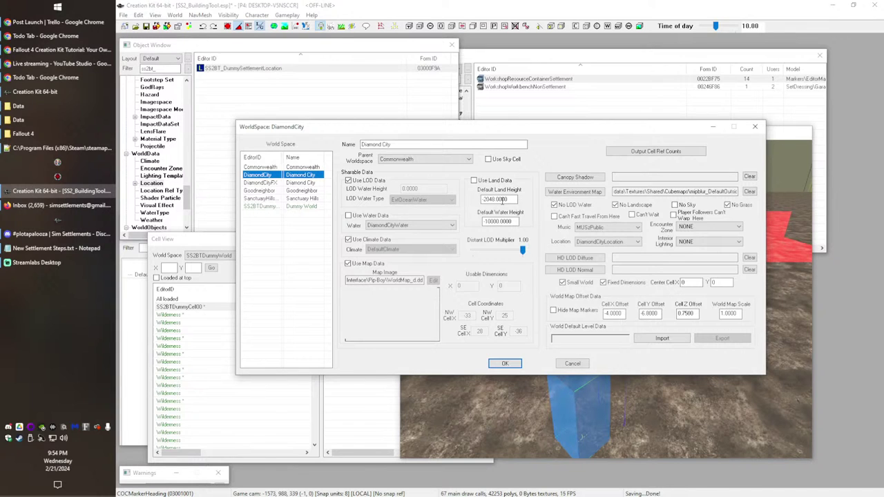
double_click(502, 198)
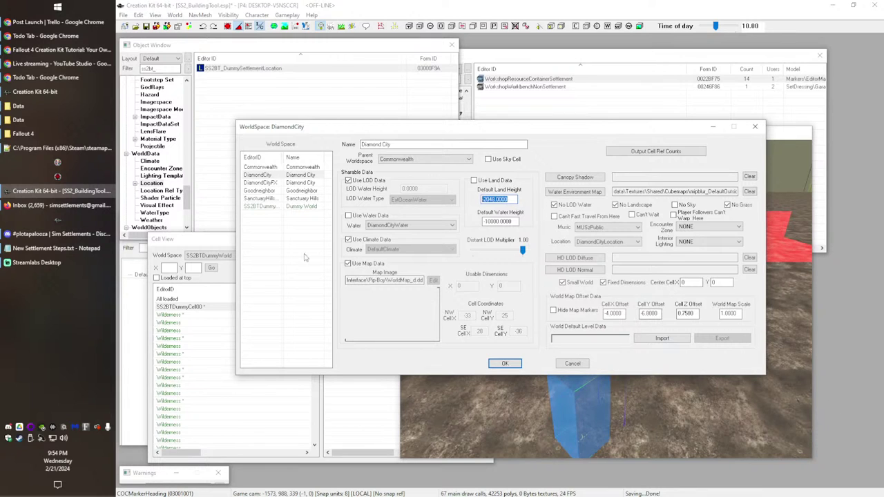
Step: Set the Dummy World's default land height to -2048 and its default water height to -4096, and accept the settings
left_click(276, 207)
double_click(511, 198)
type("-2048.0000")
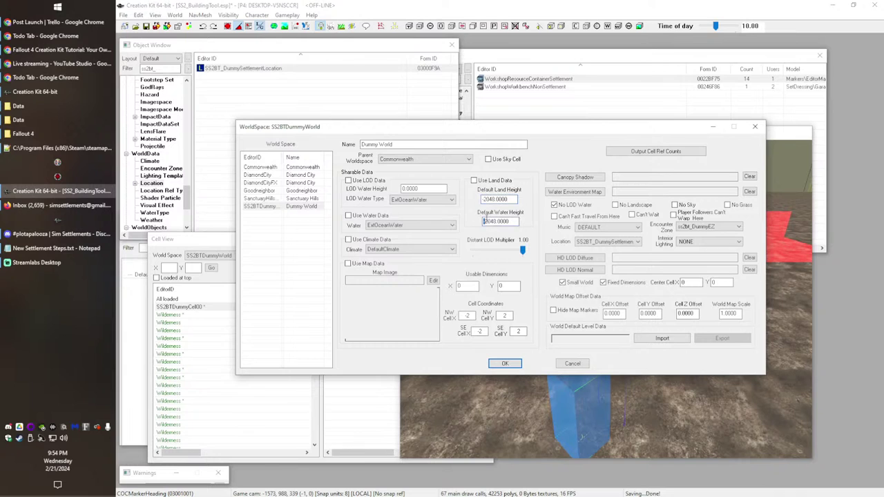
left_click_drag(484, 221, 489, 221)
type("-4096")
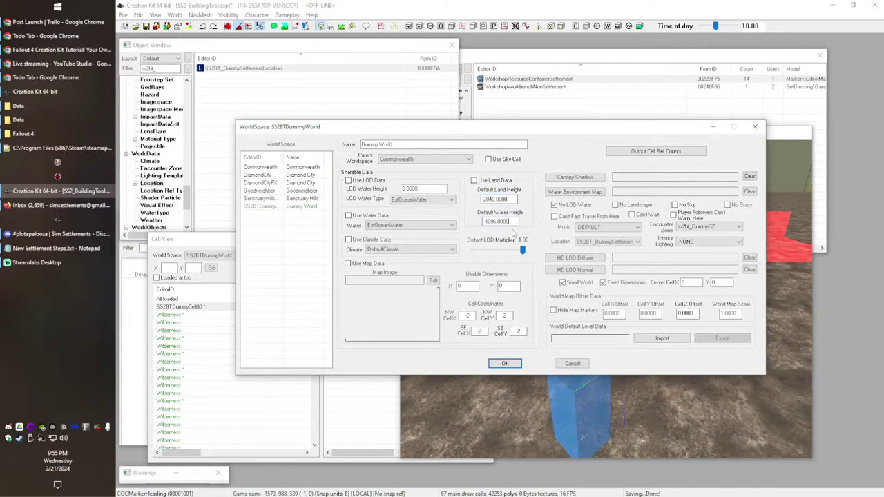
left_click_drag(511, 200, 429, 221)
left_click(503, 198)
left_click_drag(509, 198, 452, 210)
left_click(504, 364)
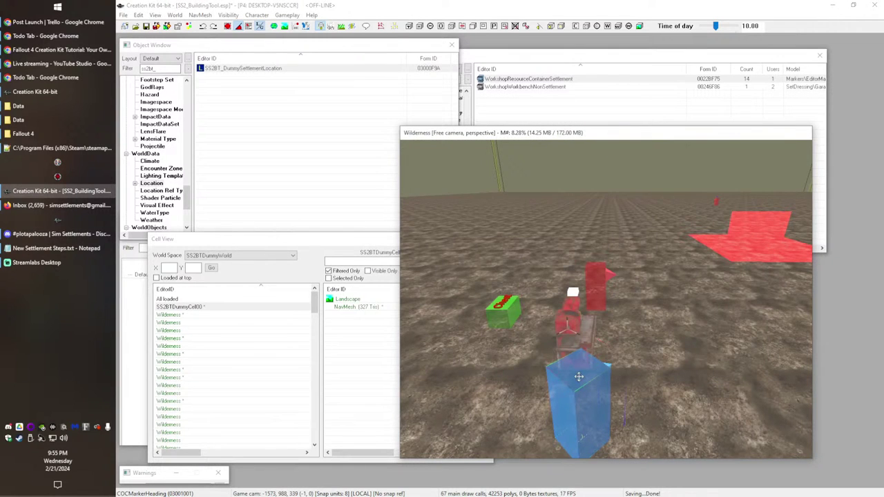
Step: Save the plugin and launch Fallout 4 to its main menu
left_click(146, 27)
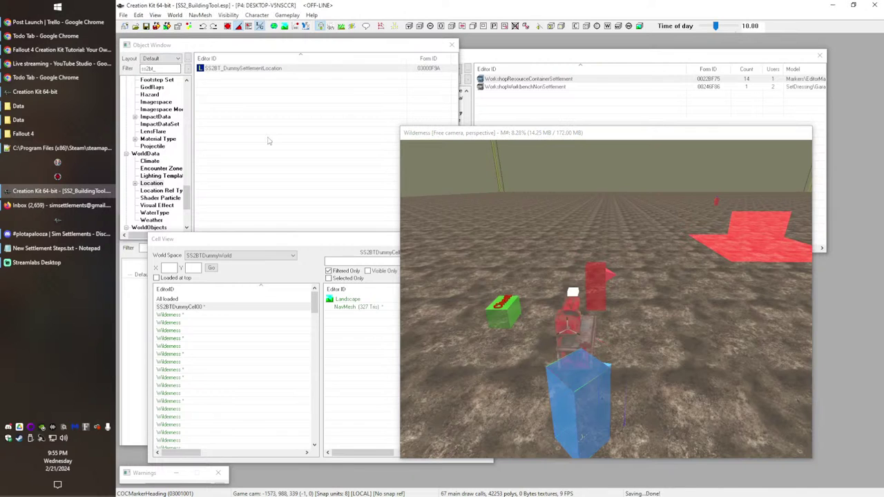
left_click(39, 124)
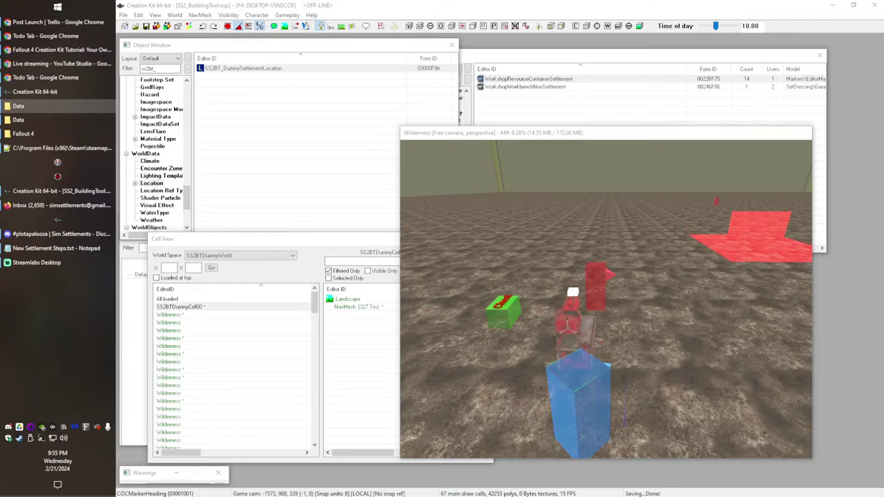
key("ctrl+v")
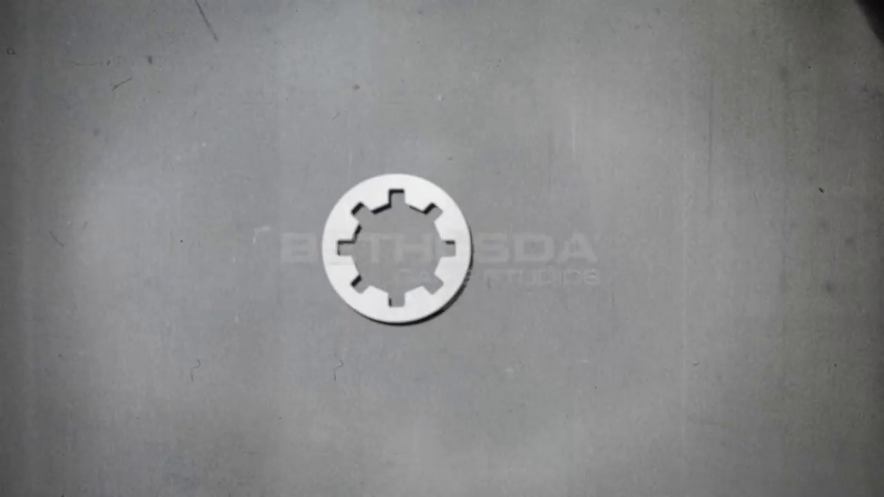
key("Return")
key("Down")
key("Down")
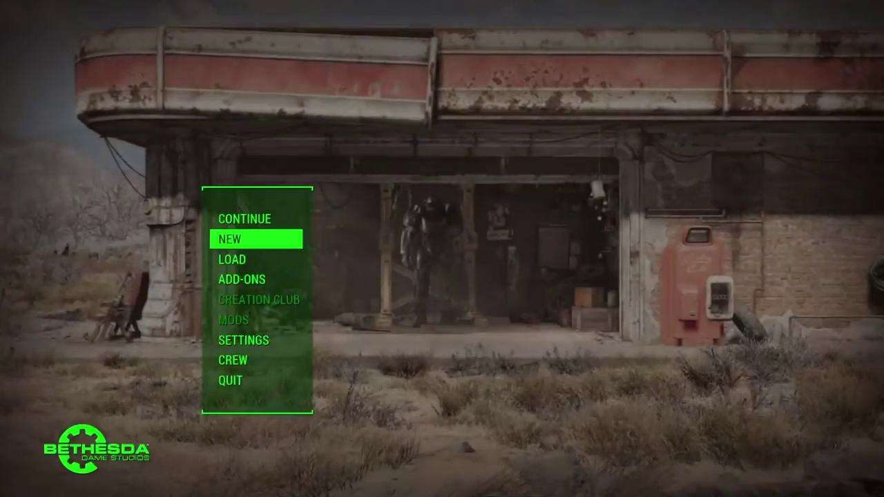
key("Return")
key("Escape")
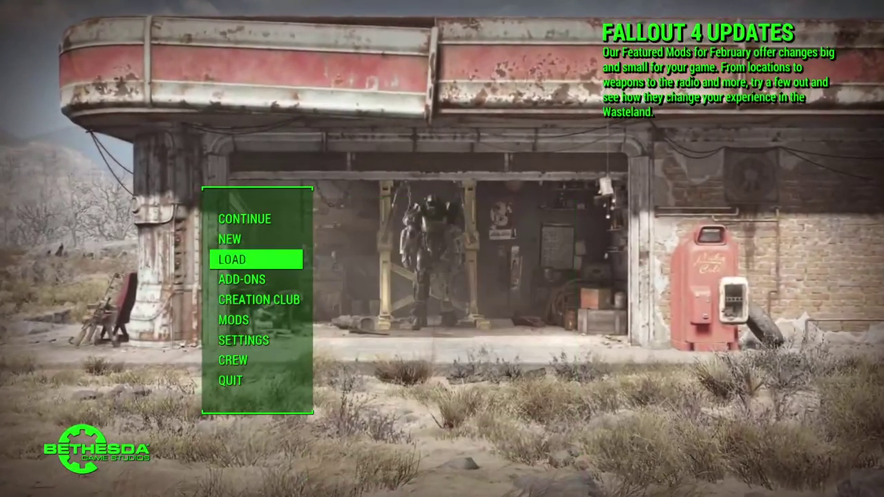
Step: Switch back to the Creation Kit and look up the dummy cell's editor ID
key("super")
left_click(55, 191)
left_click(188, 300)
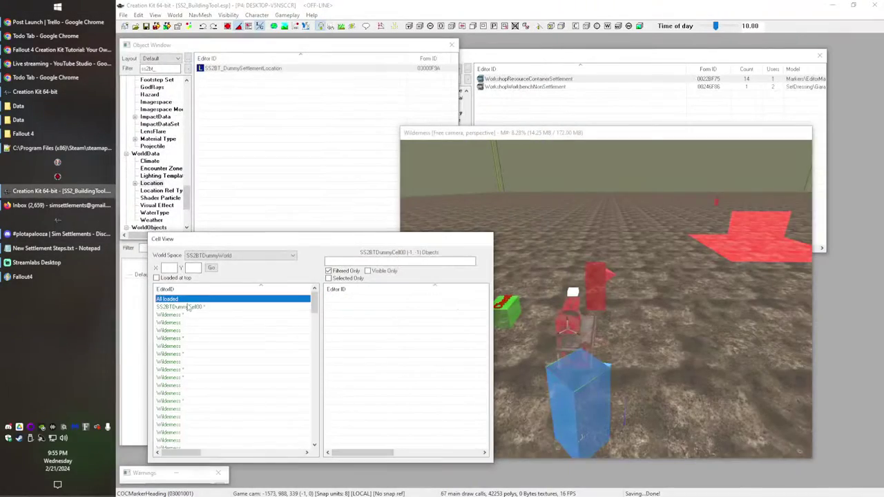
Step: Switch to Fallout 4 and use the console to enable god mode with tgm and travel with coc SS2BTDummyCell00
left_click(59, 283)
key("grave")
type("tgm")
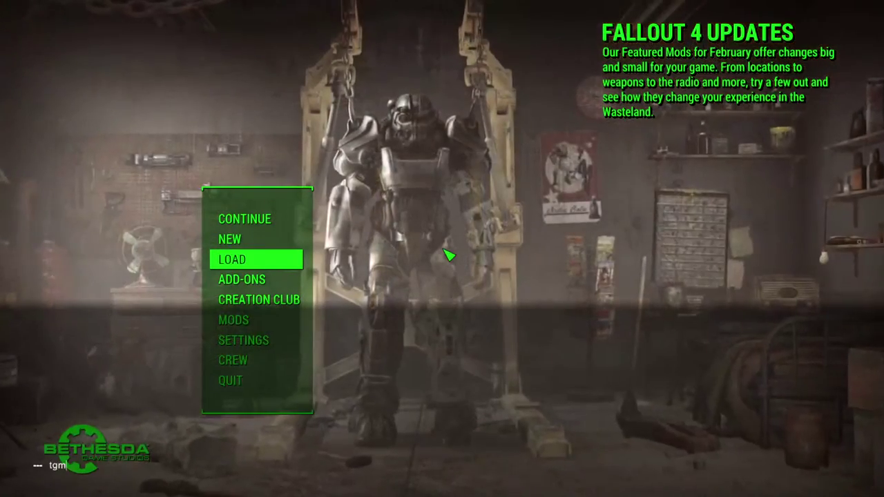
key("Return")
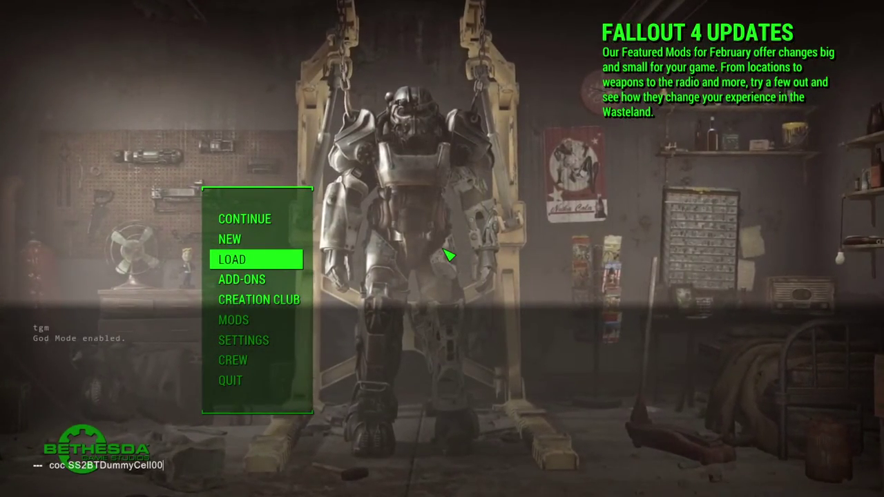
key("Return")
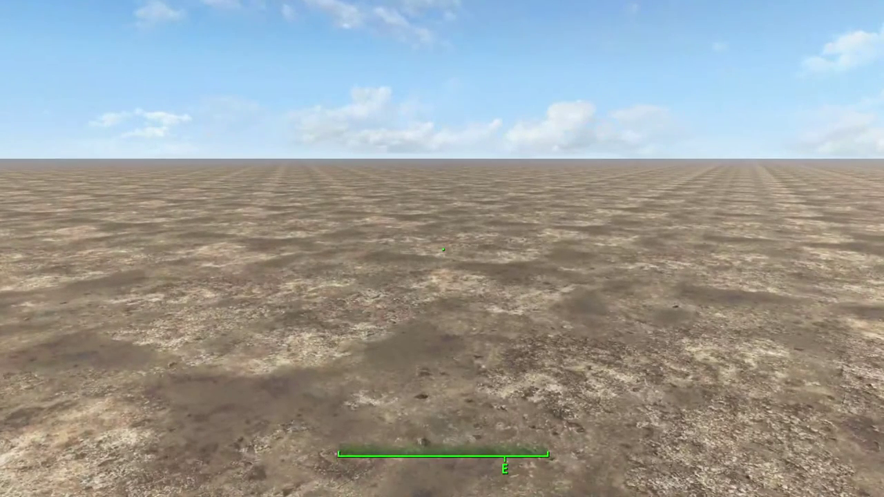
key("grave")
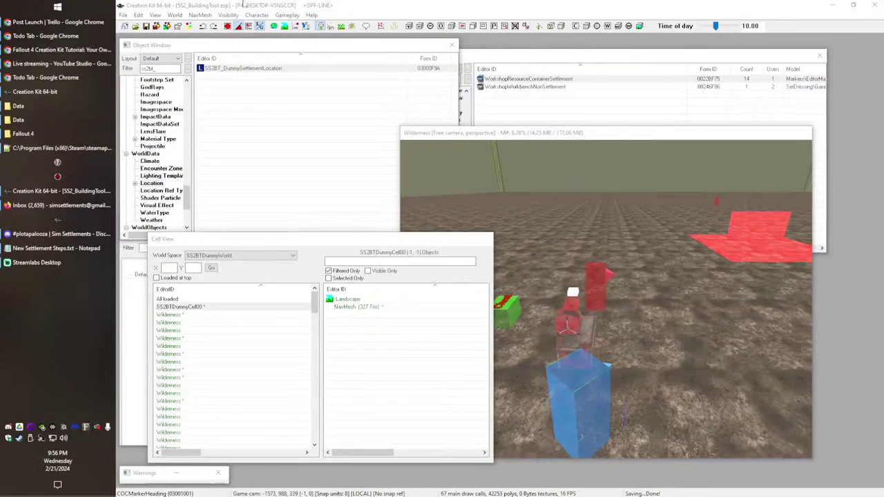
Step: In the Creation Kit, set the Dummy World's default land height to 0 and default water height to -2048.0000
left_click(177, 14)
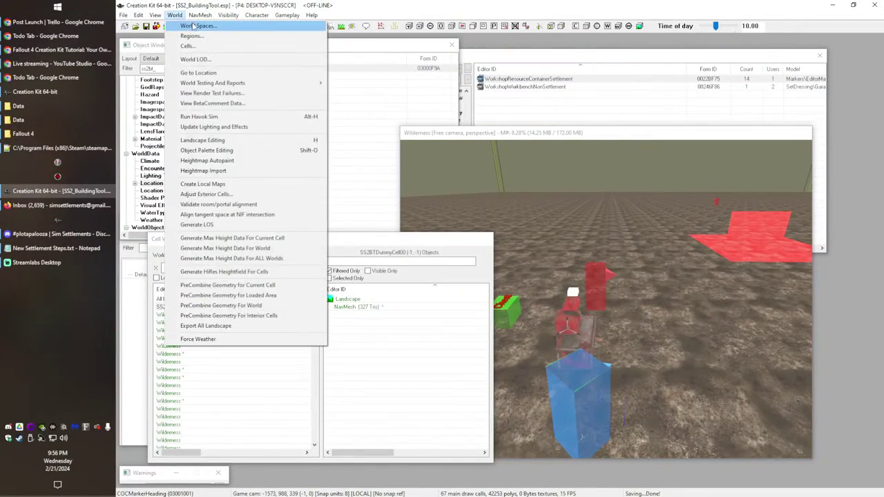
left_click(197, 26)
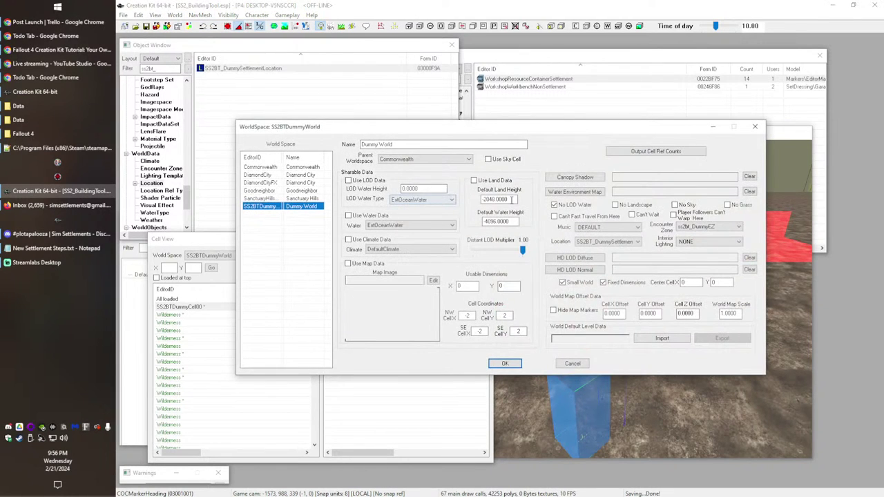
left_click_drag(511, 199, 418, 203)
type("0")
key("Tab")
type("-2048.0000")
key("Tab")
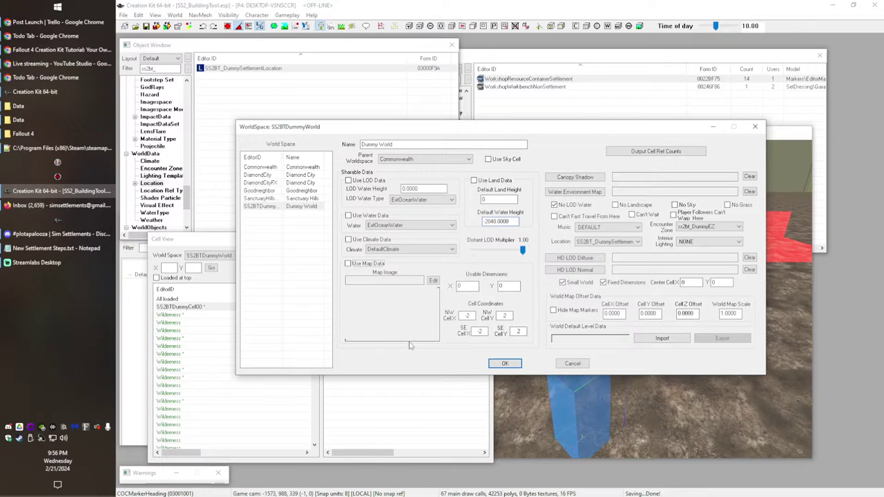
left_click(505, 366)
right_click(192, 308)
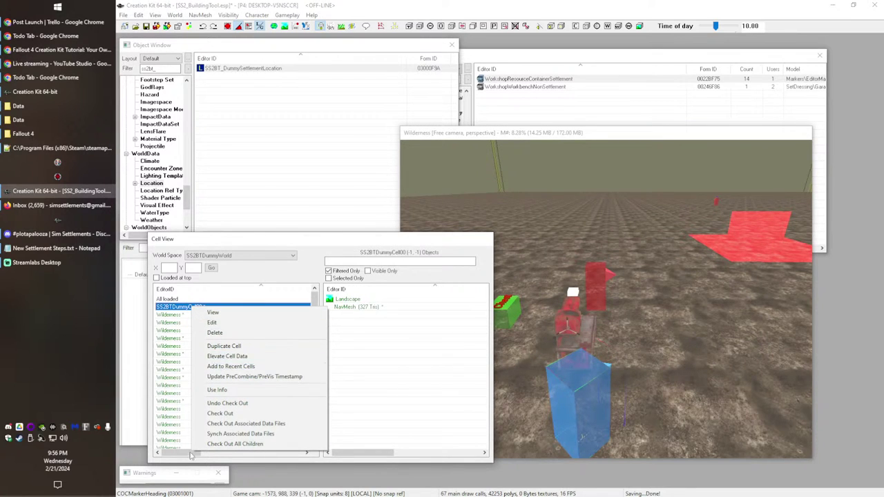
left_click(250, 356)
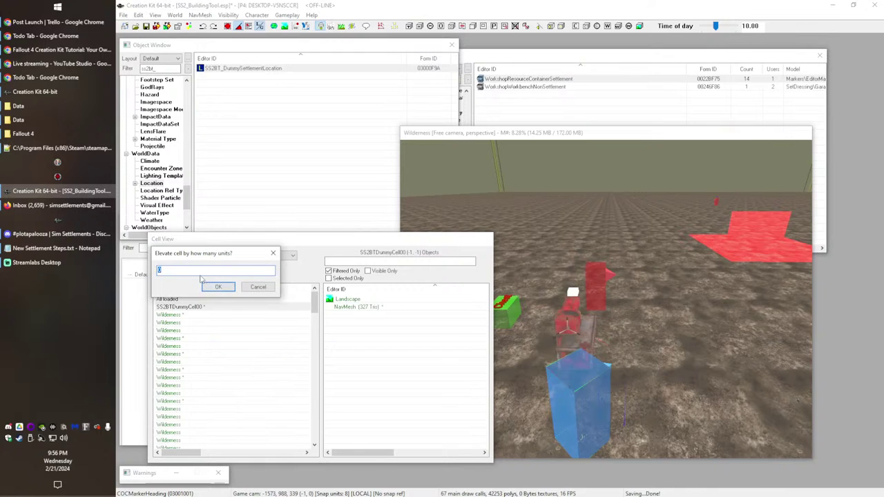
left_click(254, 288)
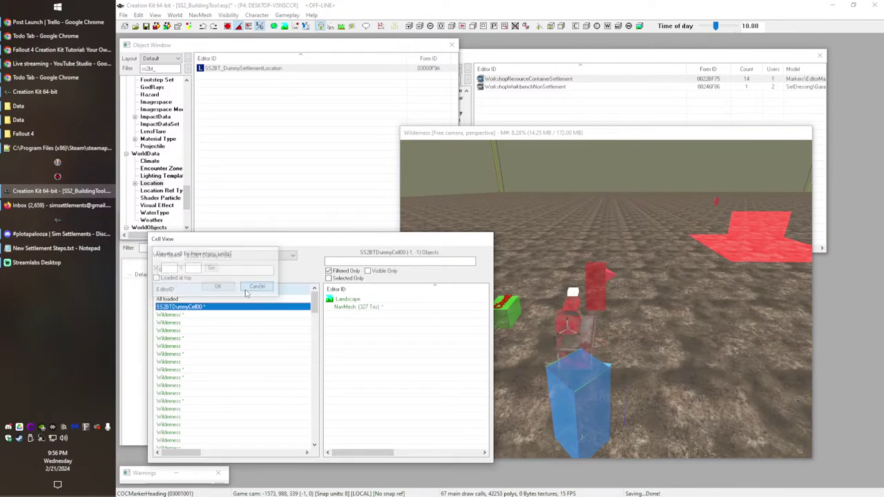
Step: Open the dummy cell's properties and compare its location and coordinates with those of the wilderness cell at 0, 0
right_click(185, 308)
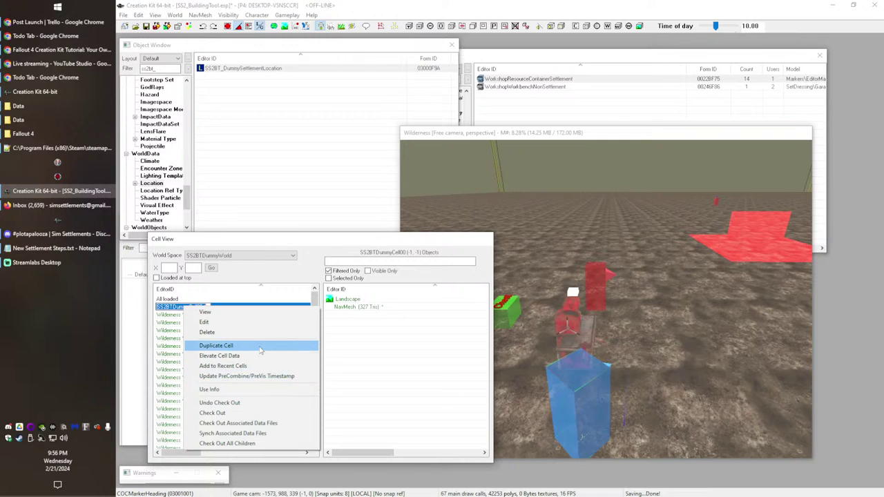
left_click(240, 322)
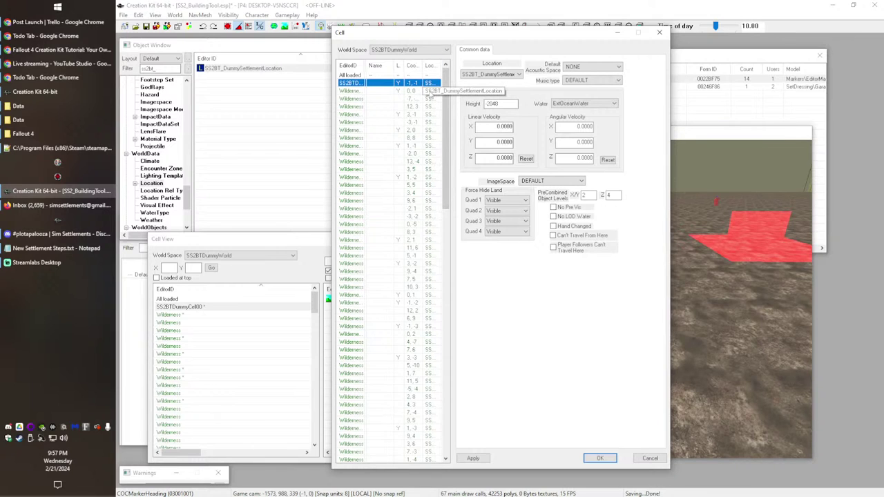
left_click(434, 89)
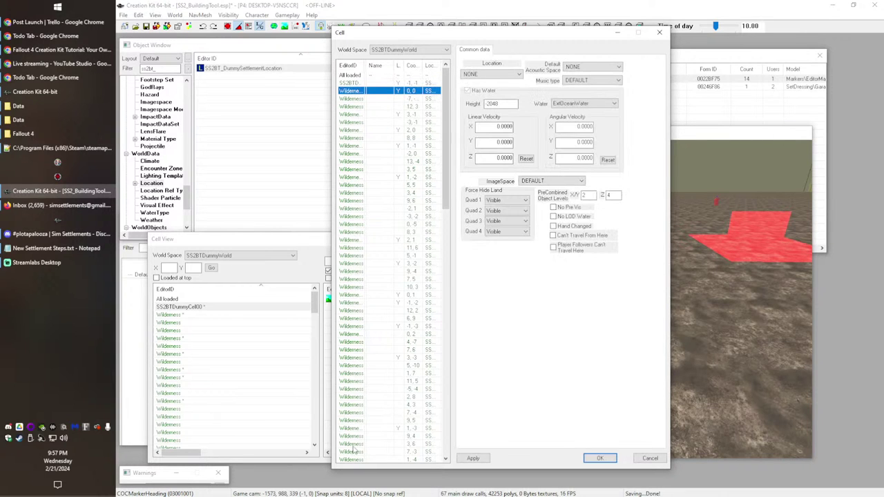
left_click(409, 84)
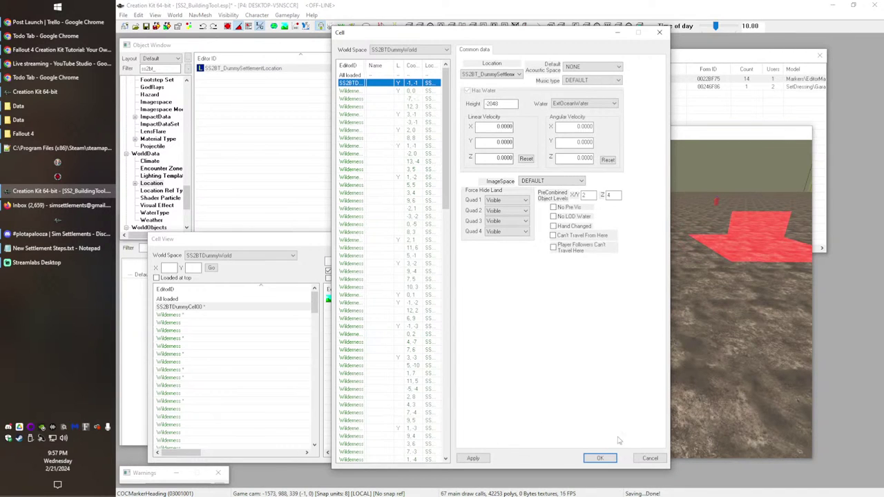
left_click(599, 459)
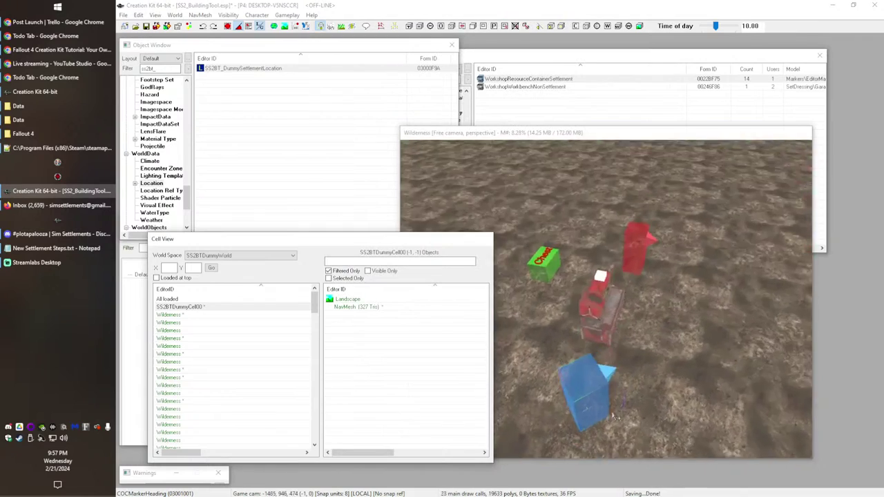
Step: Move the render window clear of the cell list and show the cell borders around the placed settlement objects
middle_click_drag(641, 388, 597, 400)
left_click_drag(509, 132, 459, 77)
key("b")
scroll(631, 315, "down", 5)
mouse_move(632, 315)
middle_mouse_down()
mouse_move(609, 272)
mouse_move(783, 262)
mouse_move(745, 290)
mouse_move(641, 299)
mouse_move(680, 315)
mouse_move(649, 333)
mouse_move(716, 351)
mouse_move(642, 370)
mouse_move(662, 366)
mouse_move(680, 324)
mouse_move(622, 315)
mouse_move(598, 279)
mouse_move(617, 238)
mouse_move(628, 235)
mouse_move(612, 283)
middle_mouse_up()
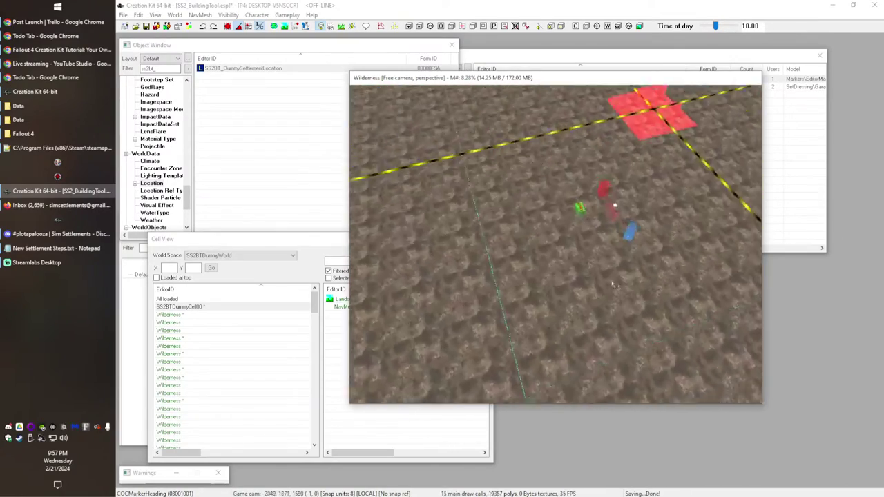
Step: Rename the dummy cell at coordinates -1, -1 to SS2BTDummyCellNeg1Neg1
left_click(273, 330)
left_click_drag(181, 453, 151, 474)
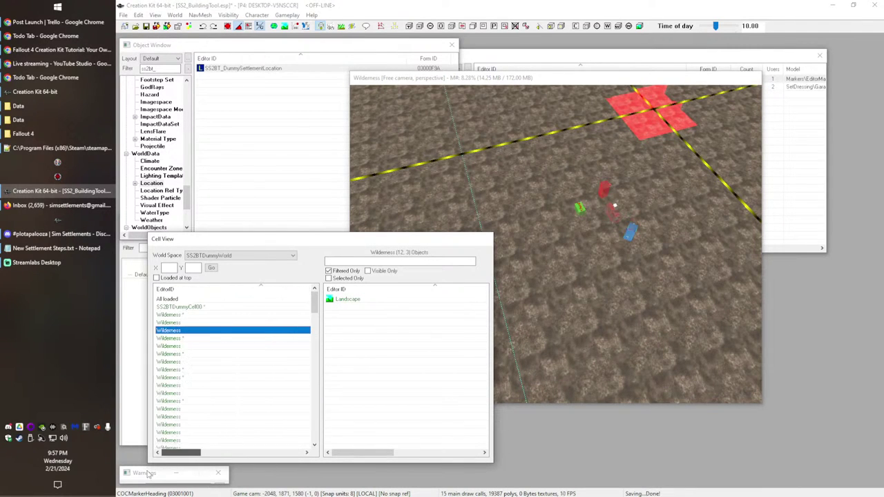
left_click(168, 308)
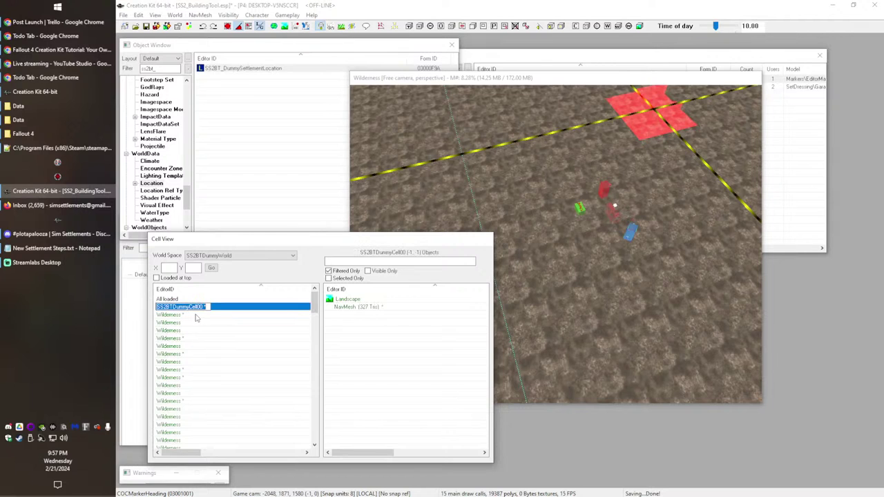
left_click(203, 308)
mouse_move(181, 454)
left_mouse_down()
mouse_move(260, 461)
mouse_move(170, 464)
left_mouse_up()
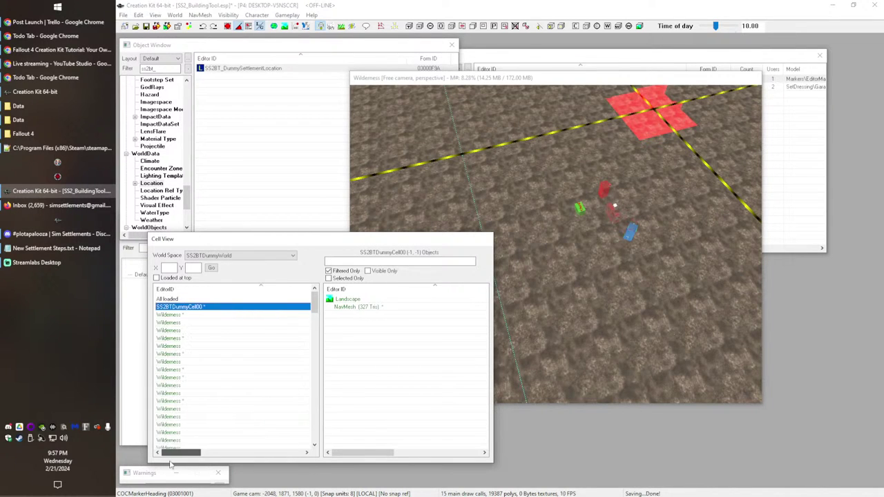
left_click(198, 308)
left_click_drag(197, 307, 202, 308)
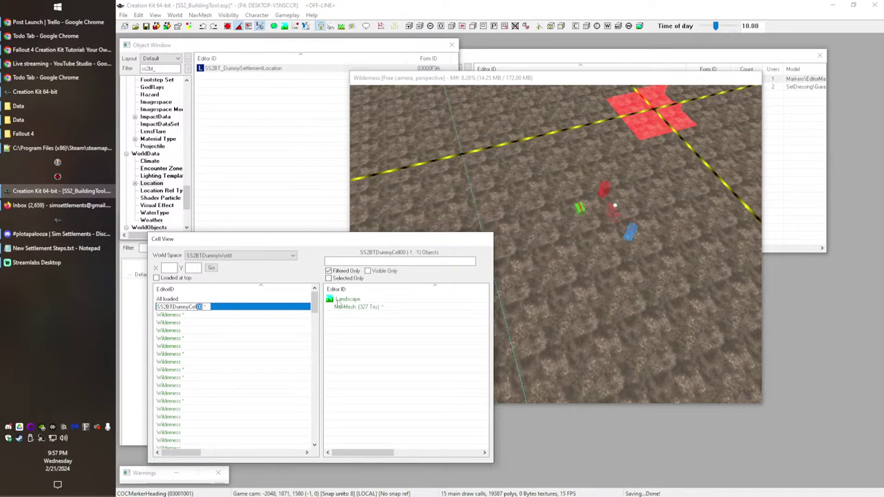
type("Neg1Neg1")
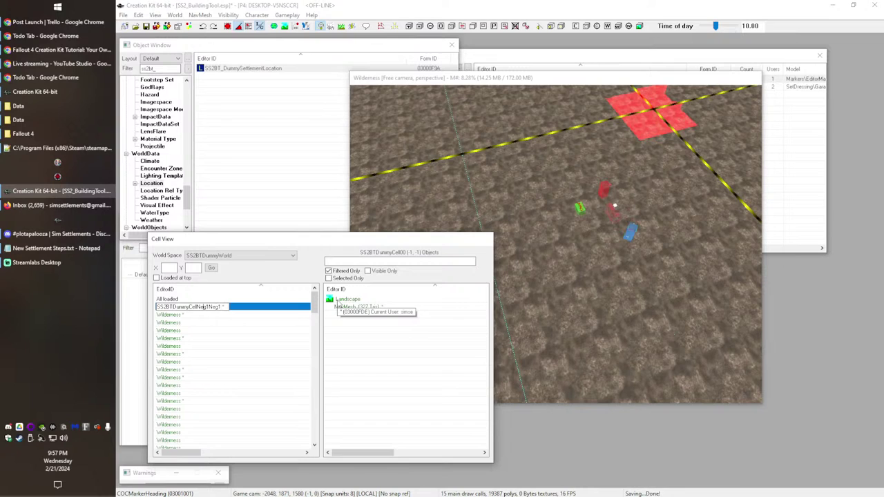
key("Return")
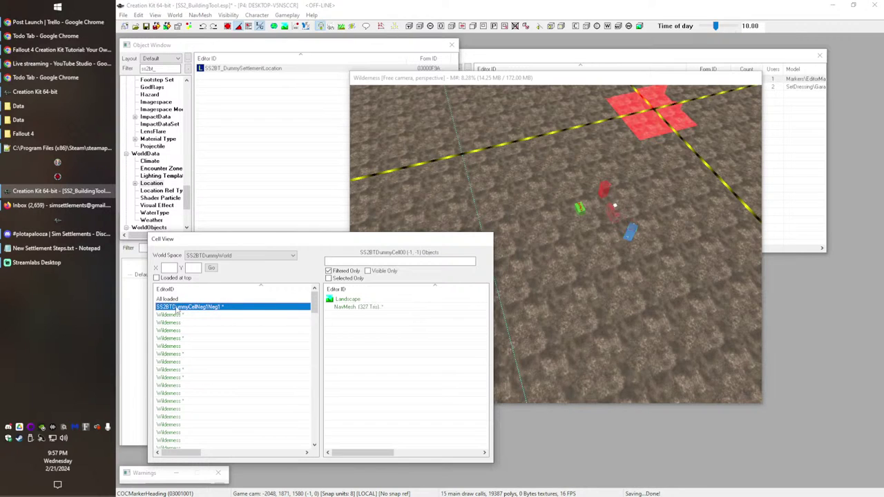
Step: Reuse the SS2BTDummyCell prefix to name the wilderness cell at coordinates 0, 0 SS2BTDummyCell00
left_click(198, 308)
key("ctrl+c")
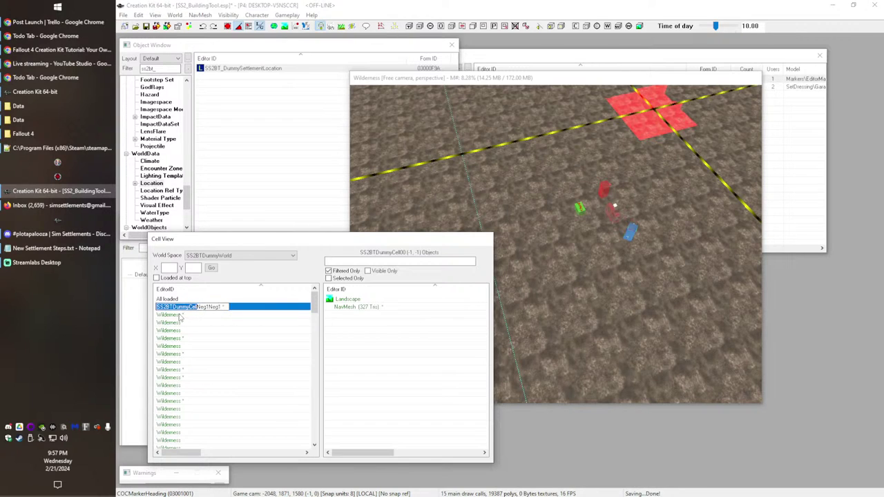
left_click(179, 314)
key("F2")
key("ctrl+v")
type("00")
key("Return")
mouse_move(187, 454)
left_mouse_down()
mouse_move(265, 458)
mouse_move(178, 465)
left_mouse_up()
Step: Load SS2BTDummyCell00 in the render window and examine its borders relative to the workbench and markers
double_click(192, 317)
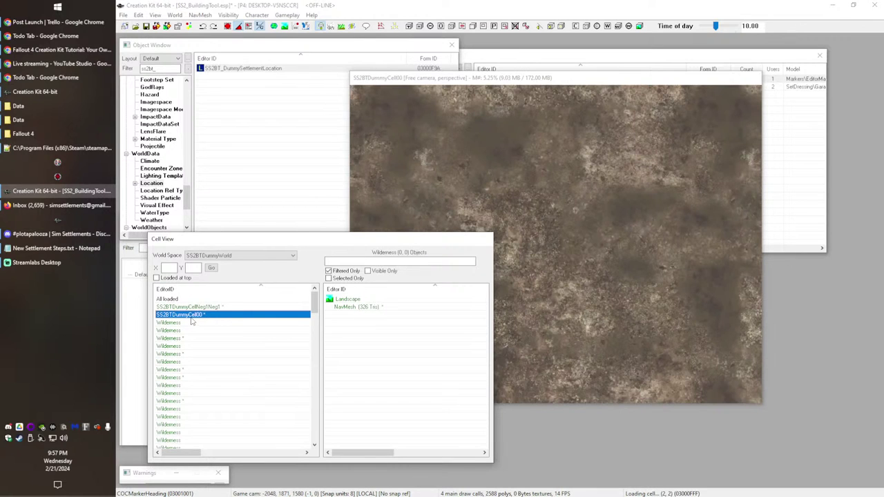
left_click(533, 82)
scroll(542, 221, "down", 10)
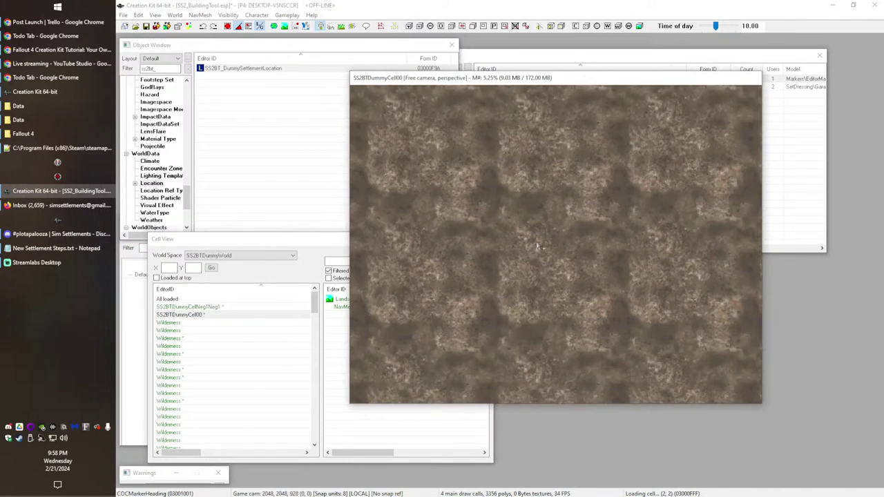
scroll(537, 260, "down", 8)
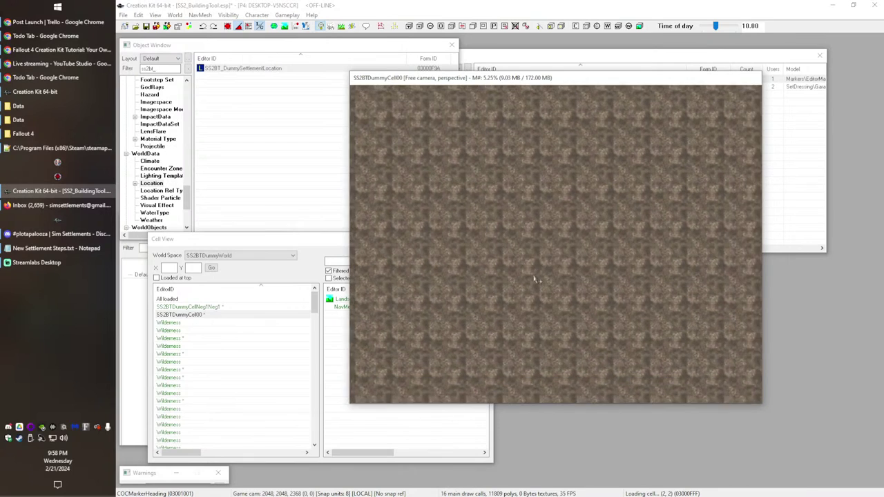
scroll(532, 283, "down", 2)
mouse_move(523, 308)
middle_mouse_down()
mouse_move(533, 262)
mouse_move(532, 275)
mouse_move(520, 251)
mouse_move(535, 200)
mouse_move(602, 305)
mouse_move(569, 443)
middle_mouse_up()
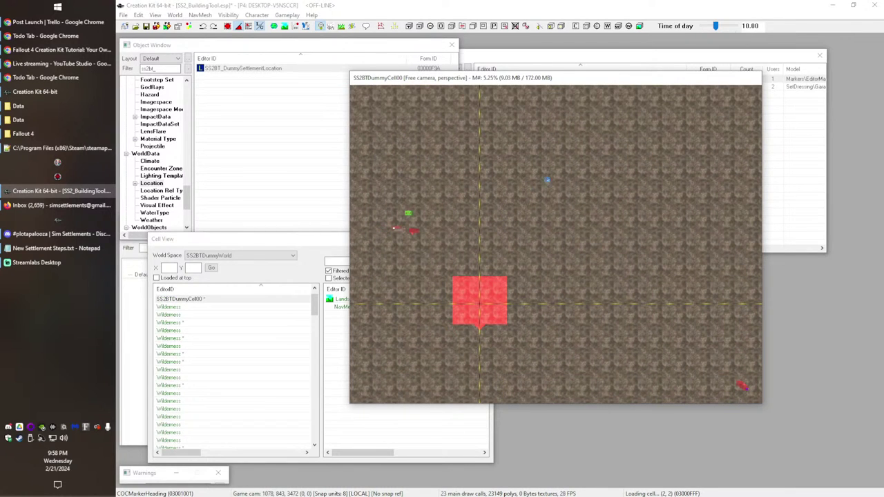
middle_click_drag(591, 184, 496, 275)
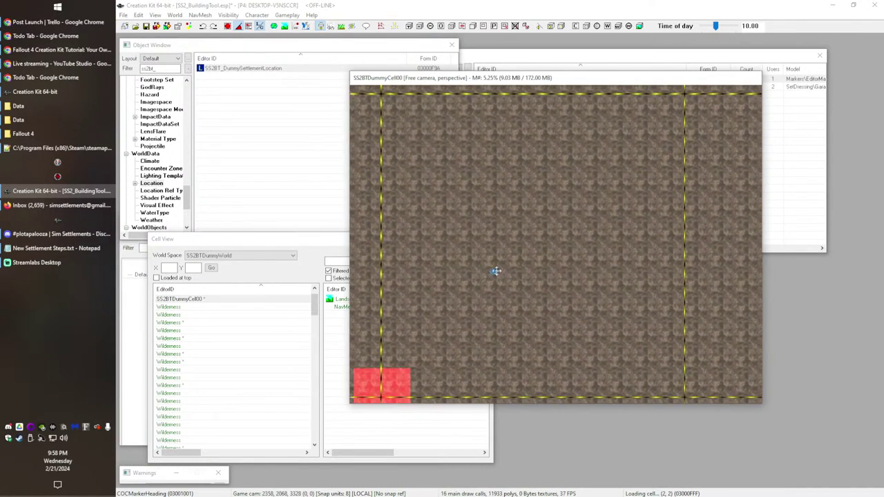
Step: Load SS2BTDummyCellNeg1Neg1 in the render window and examine its borders up to the cell holding the settlement objects
left_click(180, 300)
scroll(208, 357, "up", 1)
double_click(217, 307)
left_click(638, 254)
scroll(588, 284, "down", 10)
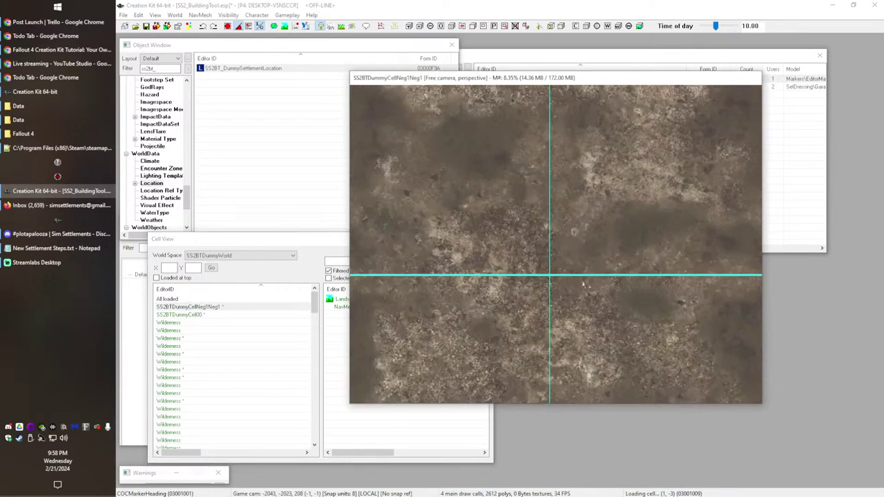
scroll(589, 317, "down", 14)
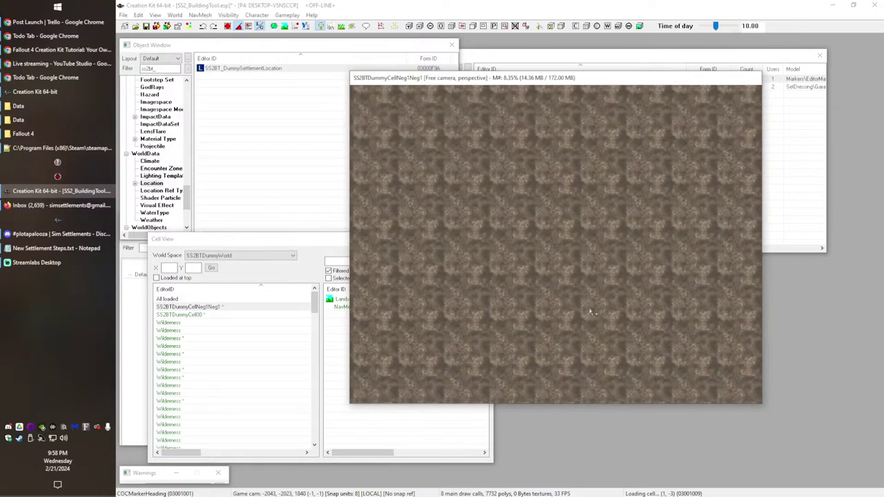
scroll(594, 304, "down", 4)
middle_click_drag(598, 278, 551, 371)
middle_click_drag(570, 328, 564, 371)
mouse_move(554, 273)
middle_mouse_down()
mouse_move(544, 352)
mouse_move(532, 338)
mouse_move(511, 453)
middle_mouse_up()
scroll(525, 372, "up", 2)
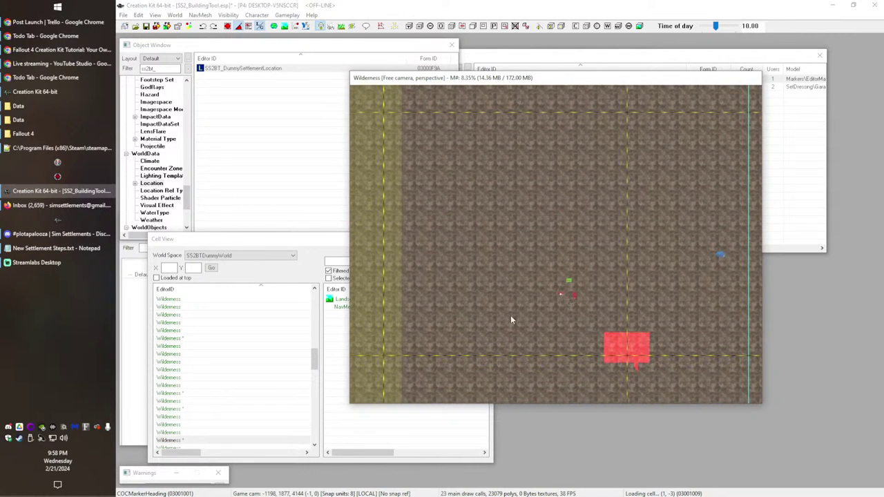
Step: Trace the cell borders around the settlement objects to identify their cell and inspect the blue COC heading marker up close
scroll(511, 319, "up", 1)
middle_click_drag(532, 319, 503, 344)
middle_click_drag(643, 278, 547, 261)
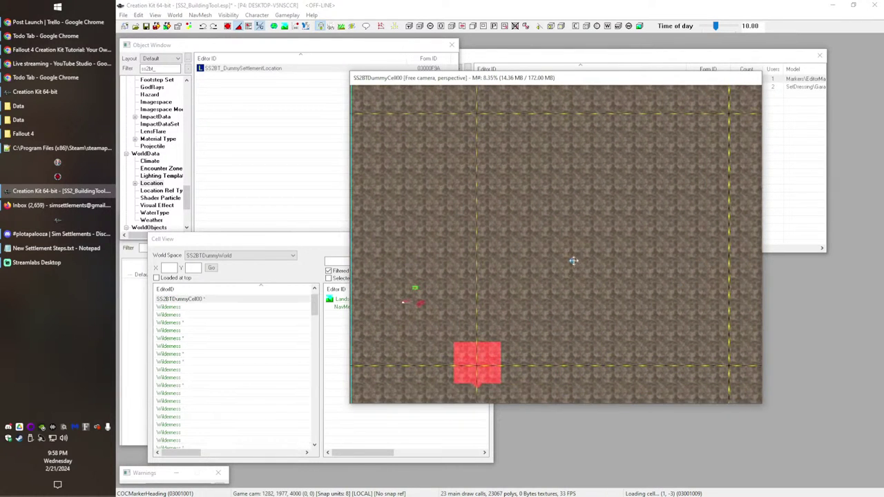
middle_click_drag(461, 333, 528, 184)
middle_click_drag(595, 146, 448, 314)
middle_click_drag(636, 195, 587, 238)
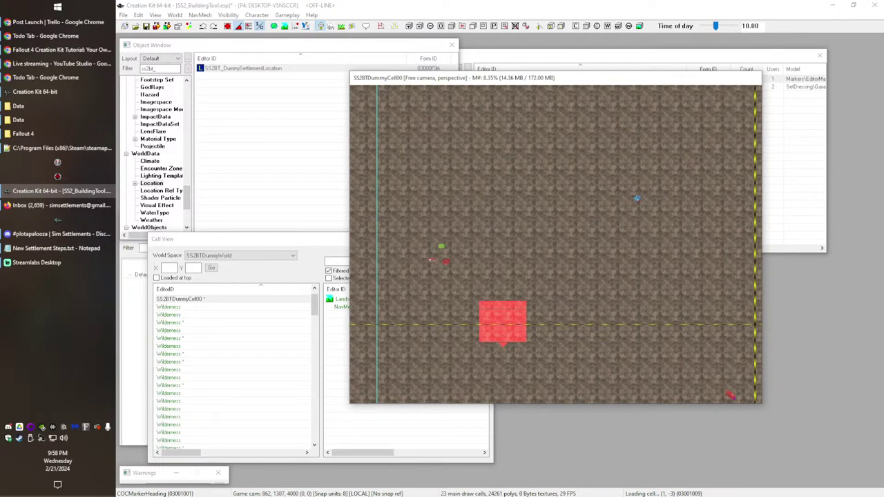
middle_click_drag(631, 210, 637, 211)
middle_click_drag(576, 247, 665, 209)
middle_click_drag(485, 270, 552, 277)
middle_click_drag(535, 307, 537, 337)
scroll(537, 337, "up", 1)
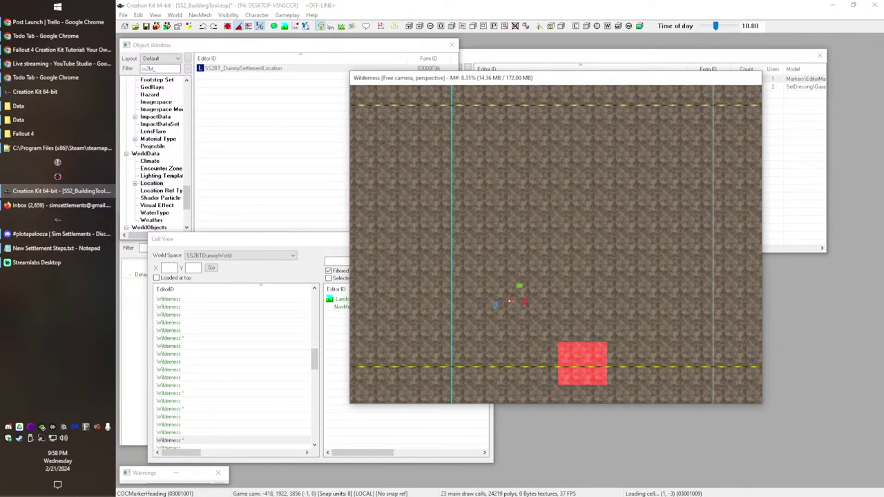
scroll(595, 281, "up", 12)
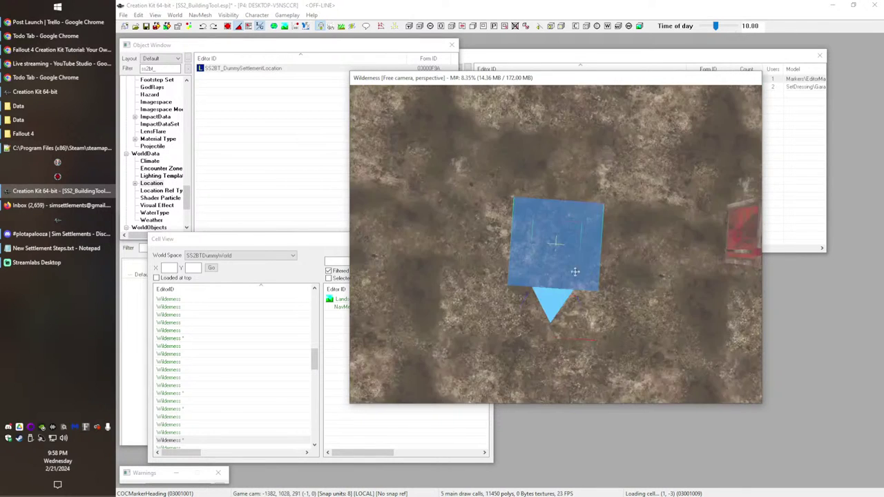
Step: Name the wilderness cell at coordinates -1, 0 SS2BTDummyCellNeg1Zero
left_click(264, 244)
scroll(205, 433, "down", 4)
left_click(184, 347)
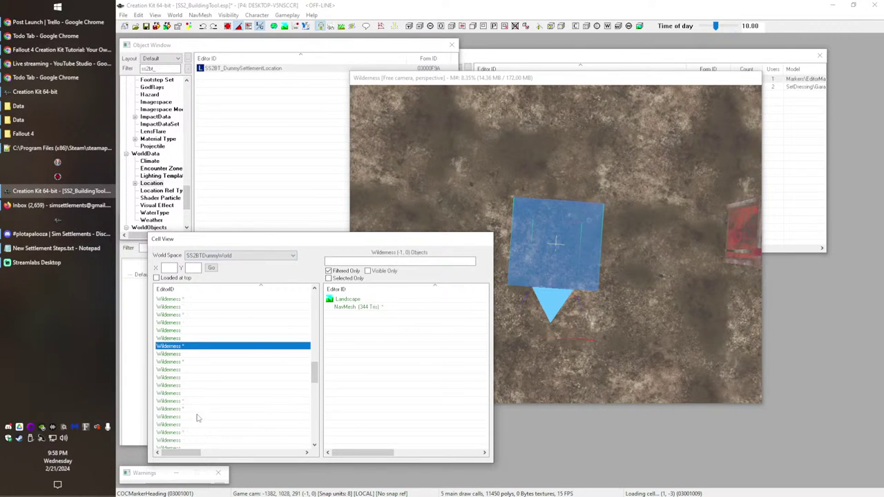
mouse_move(184, 455)
left_mouse_down()
mouse_move(267, 462)
mouse_move(180, 452)
left_mouse_up()
left_click(174, 348)
type("SS2BTDummyCell")
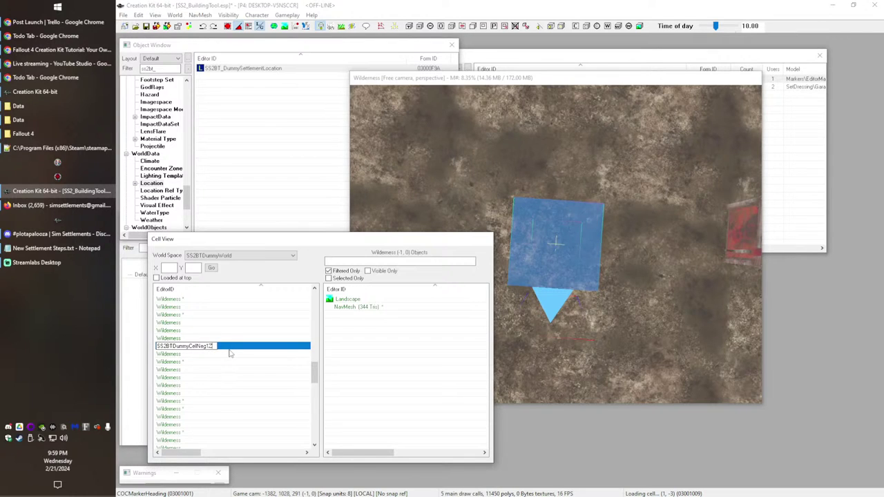
key("Return")
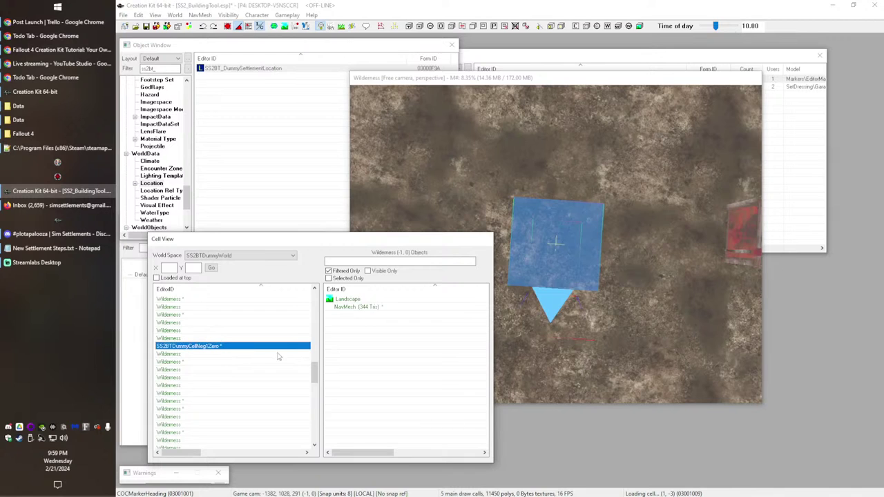
left_click(307, 385)
left_click(196, 346)
left_click(220, 395)
left_click(214, 346)
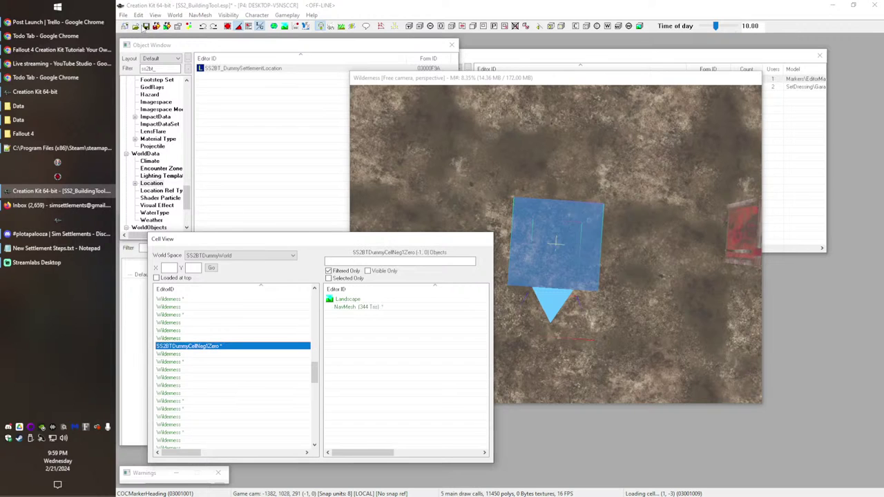
Step: Save the plugin and bring the workbench, container and COC marker into view
left_click(146, 27)
left_click(481, 215)
mouse_move(482, 215)
middle_mouse_down("shift")
mouse_move(603, 195)
mouse_move(598, 186)
middle_mouse_up("shift")
scroll(598, 186, "down", 4)
left_click(487, 257)
mouse_move(487, 257)
middle_mouse_down("shift")
mouse_move(576, 202)
mouse_move(533, 210)
middle_mouse_up("shift")
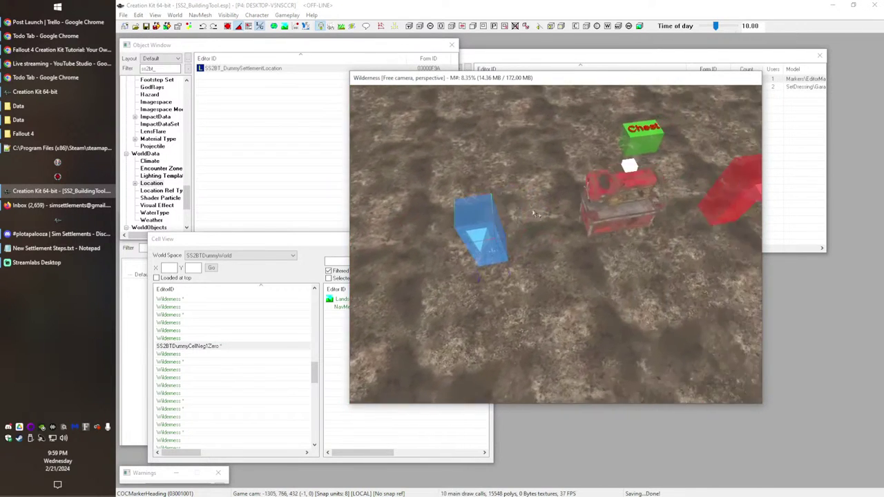
Step: Review the NW and SE cell coordinates in the Dummy World worldspace settings and close the settings
left_click(166, 28)
left_click(175, 15)
left_click(189, 26)
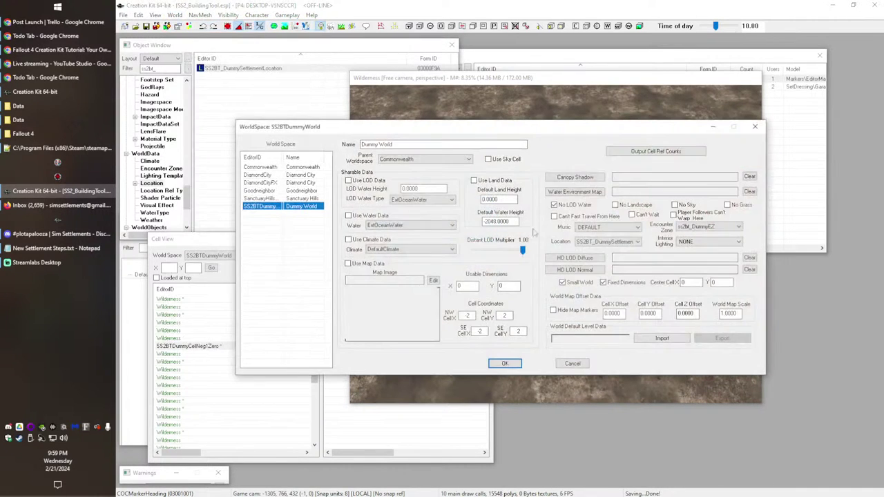
left_click(511, 315)
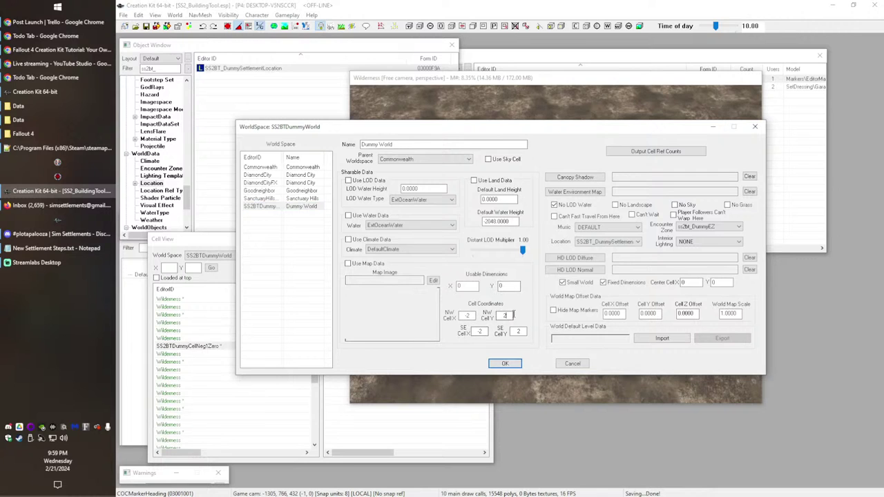
left_click(499, 366)
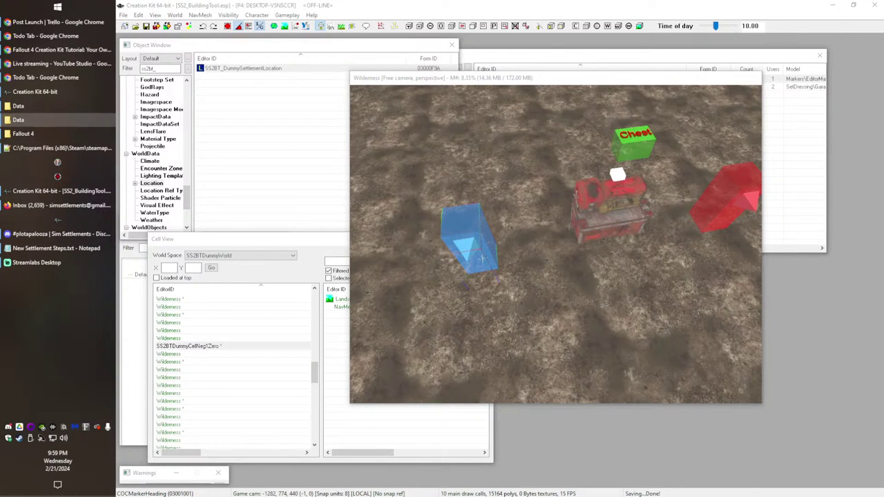
key("ctrl+v")
mouse_move(555, 248)
middle_mouse_down()
mouse_move(514, 251)
mouse_move(552, 243)
middle_mouse_up()
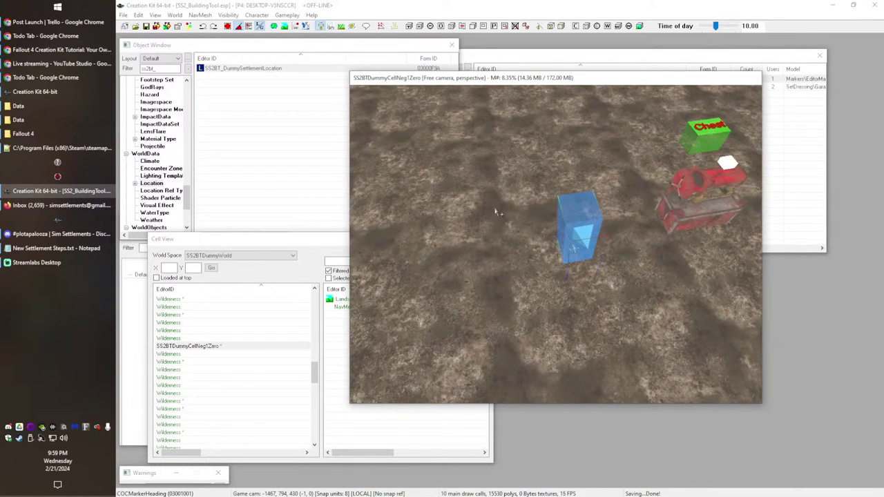
Step: Switch to Fallout 4, go past the start screen, and view the saved games list before returning to the main menu
key("alt+Tab")
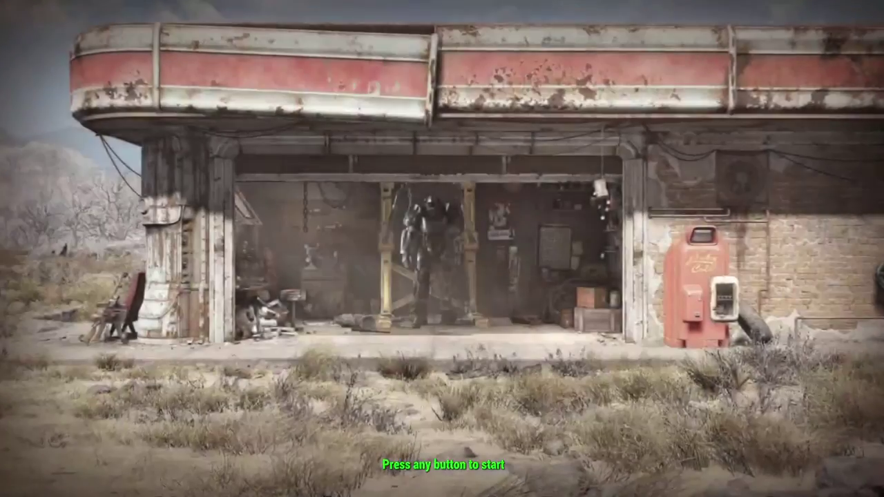
key("Return")
key("Down")
key("Down")
key("Return")
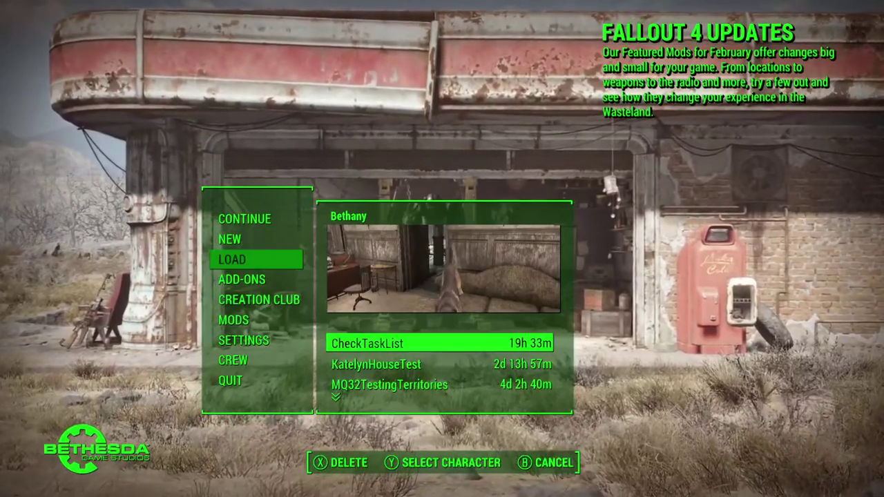
key("Escape")
Step: Run the console command coc ss2btdummycellneg1zero in Fallout 4, checking the cell's exact name in the Creation Kit
key("grave")
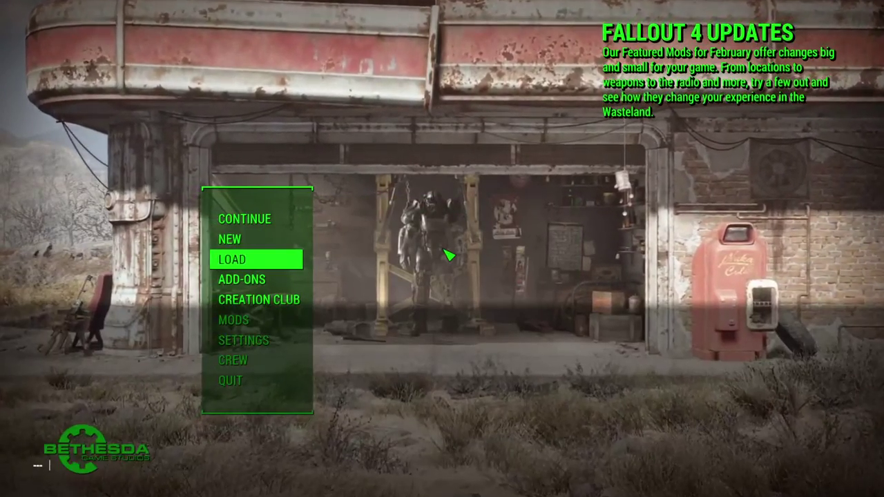
type("coc")
key("super")
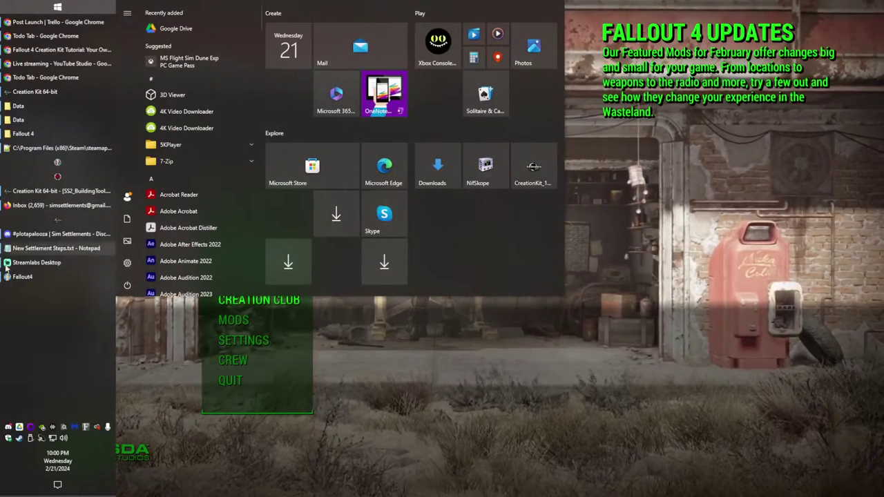
left_click(58, 190)
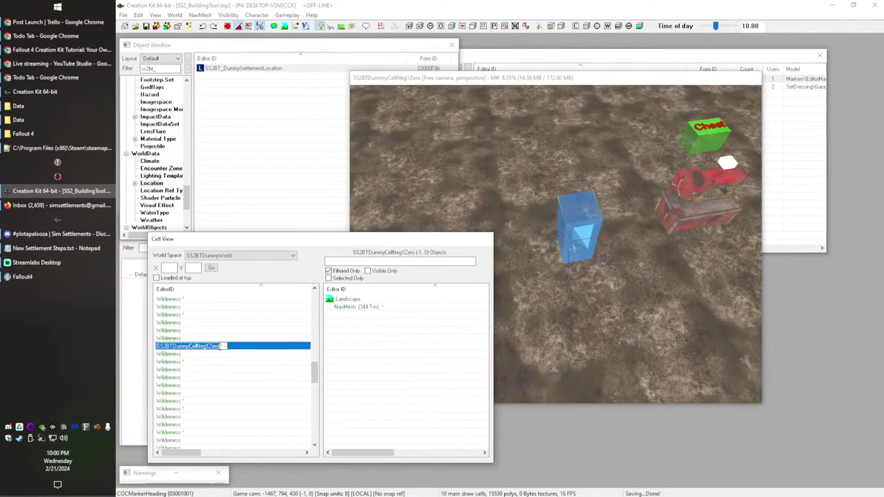
left_click(27, 276)
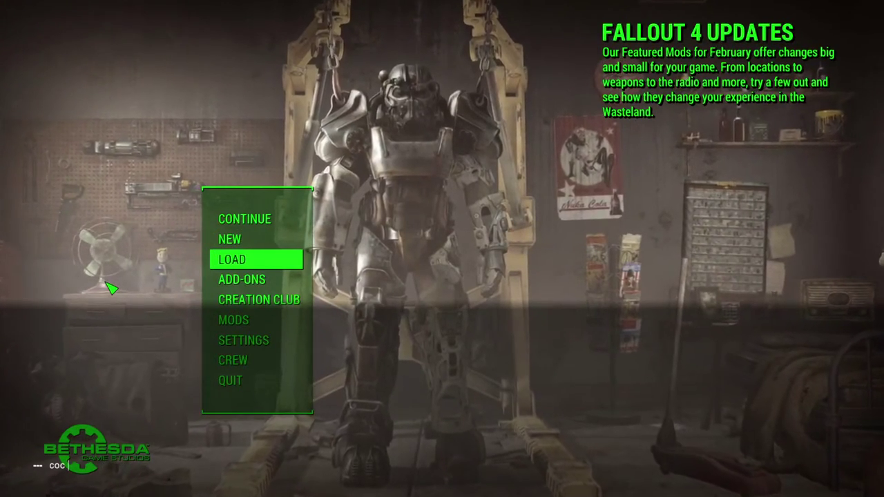
key("alt+Tab")
key("alt+Tab")
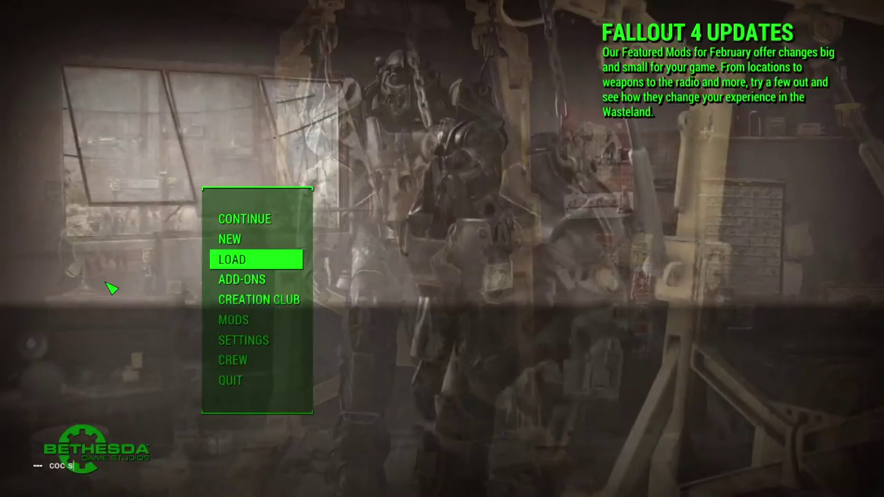
type("ss2bt")
key("alt+Tab")
key("alt+Tab")
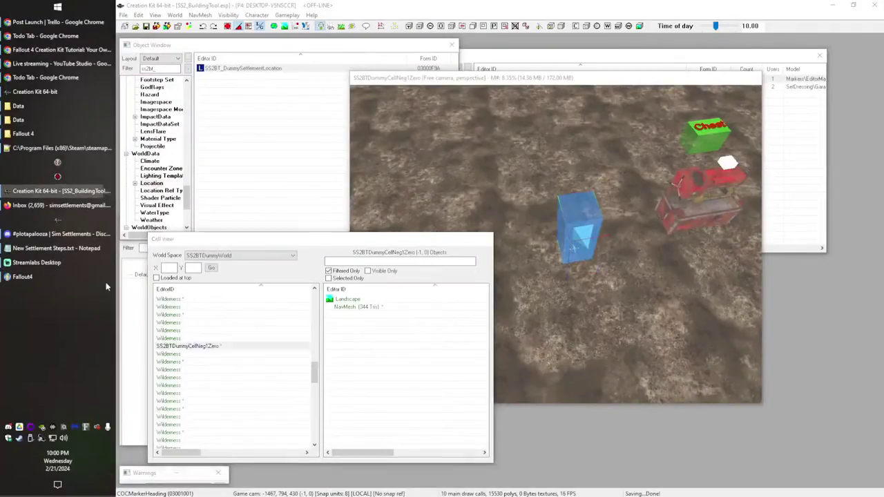
type("dummycellneg1zero")
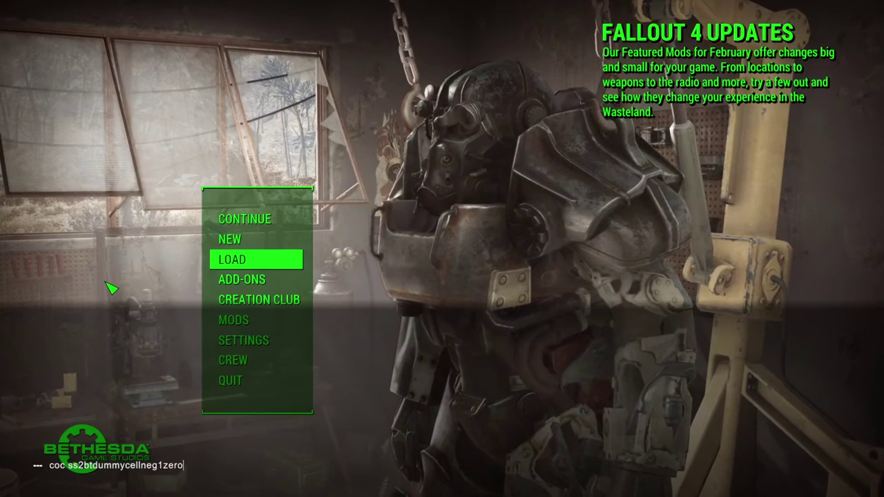
key("Return")
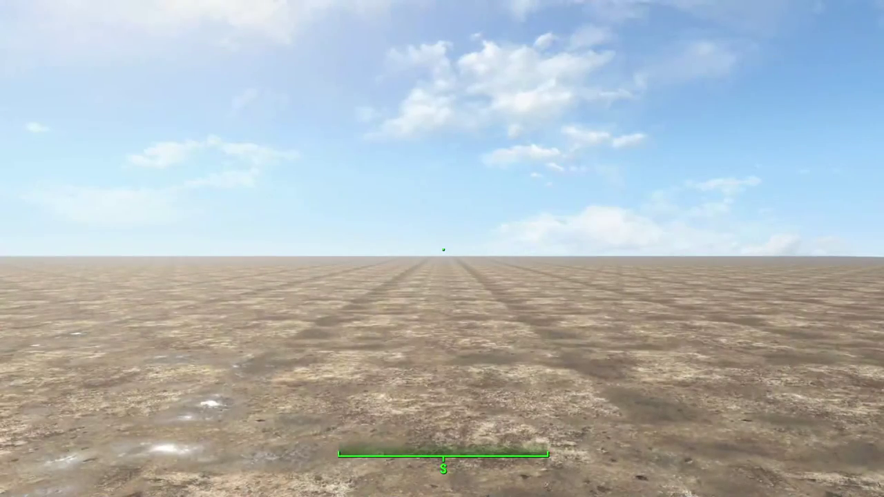
Step: Walk to the workshop workbench in the dummy world and try to activate it
key("w")
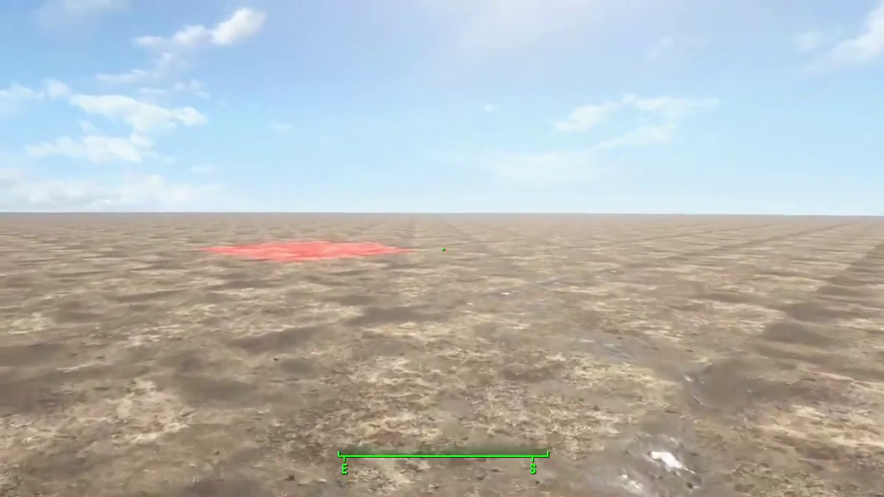
key("e")
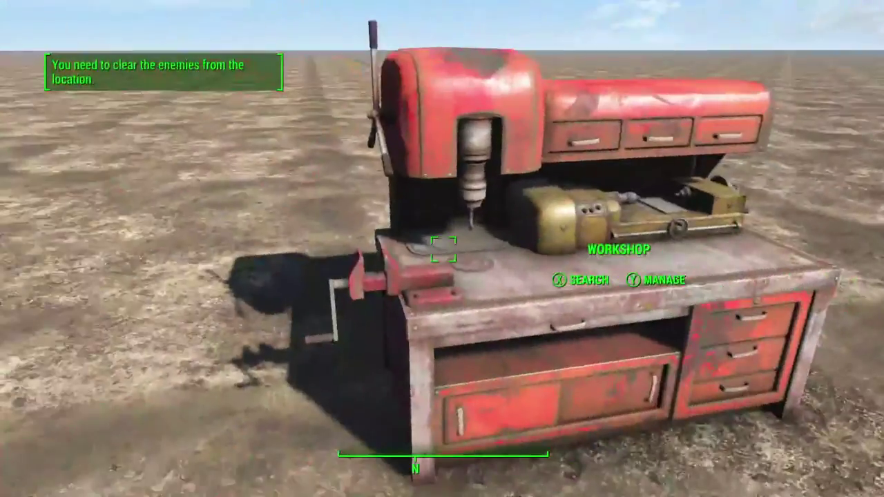
key("s")
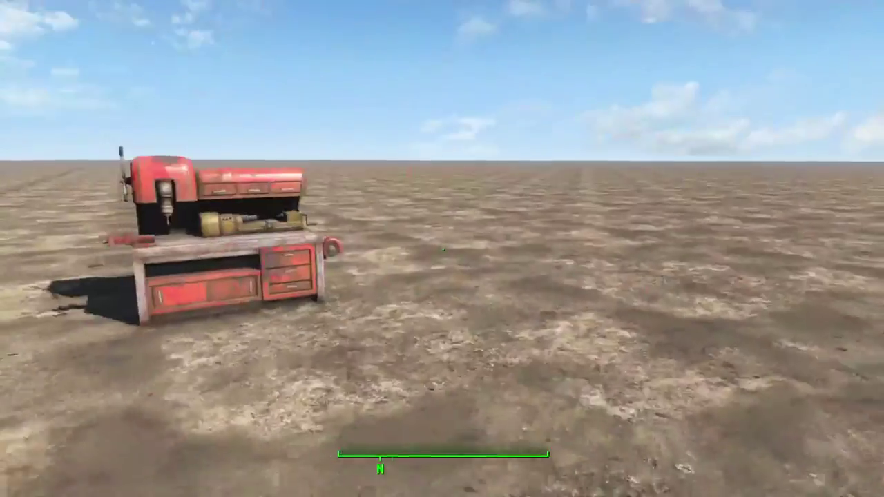
Step: Quit Fallout 4 with the console command qqq
key("grave")
type("qqq")
key("Return")
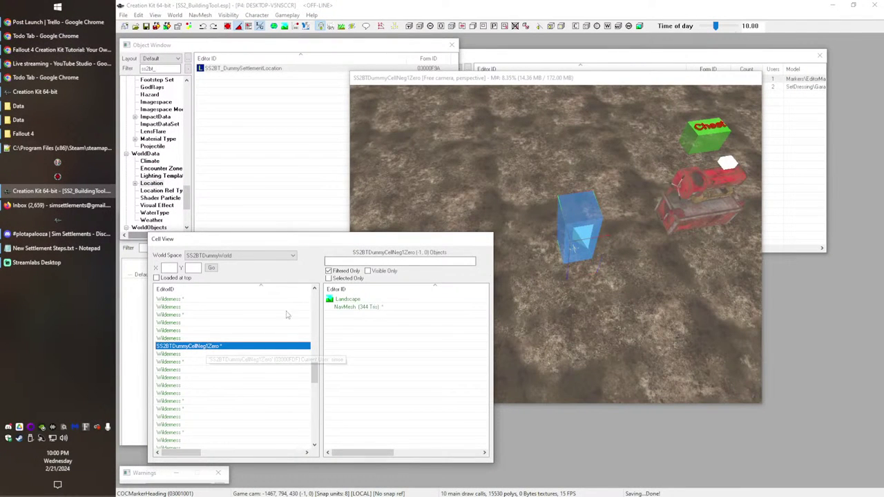
Step: Inspect the StartsHostile, OwnedByPlayer and AllowAttacksBeforeOwned properties of the workshopscript on the placed workbench
double_click(685, 194)
double_click(453, 226)
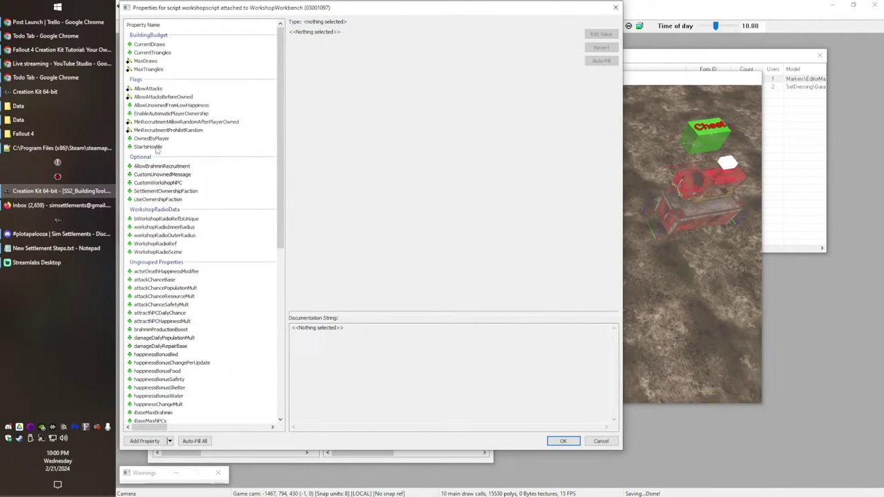
left_click(184, 147)
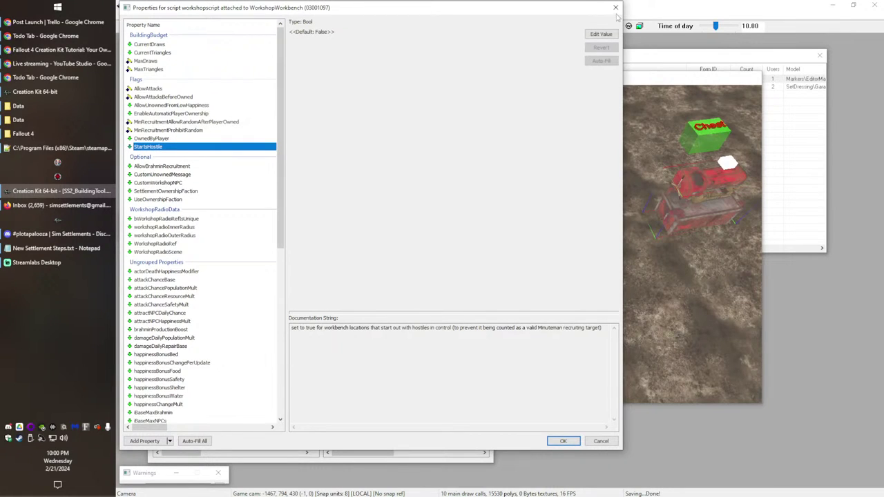
left_click(166, 138)
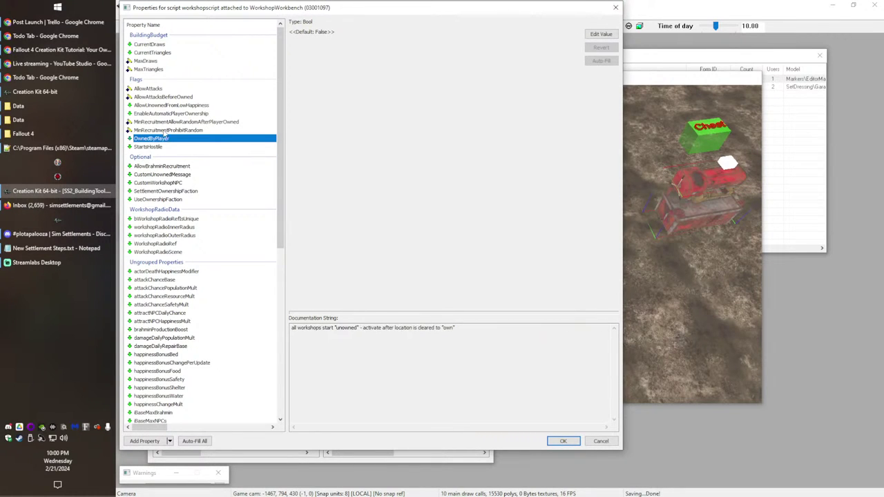
left_click(163, 97)
left_click(613, 8)
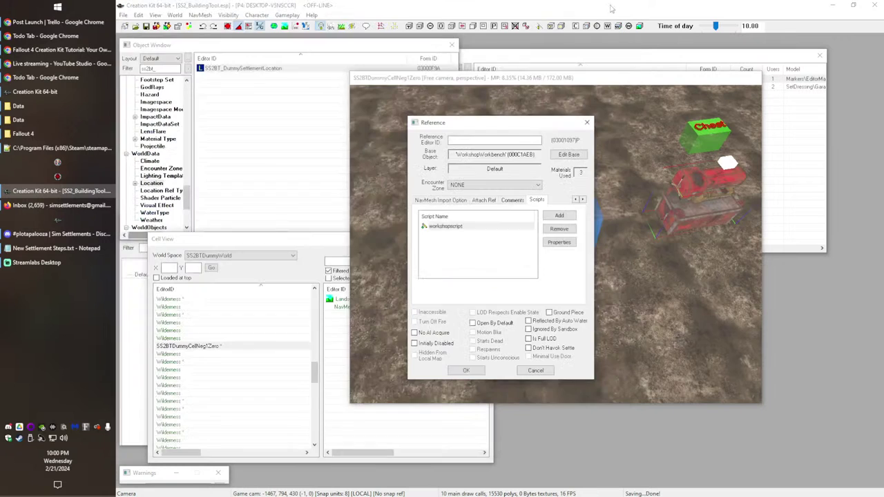
left_click(586, 123)
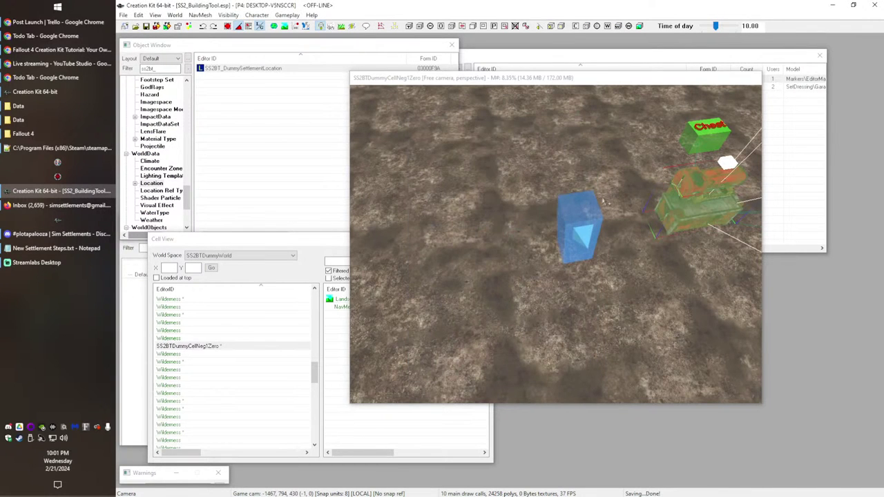
Step: Add the LocTypeClearable keyword to the SS2BT_DummySettlementLocation location
left_click(243, 69)
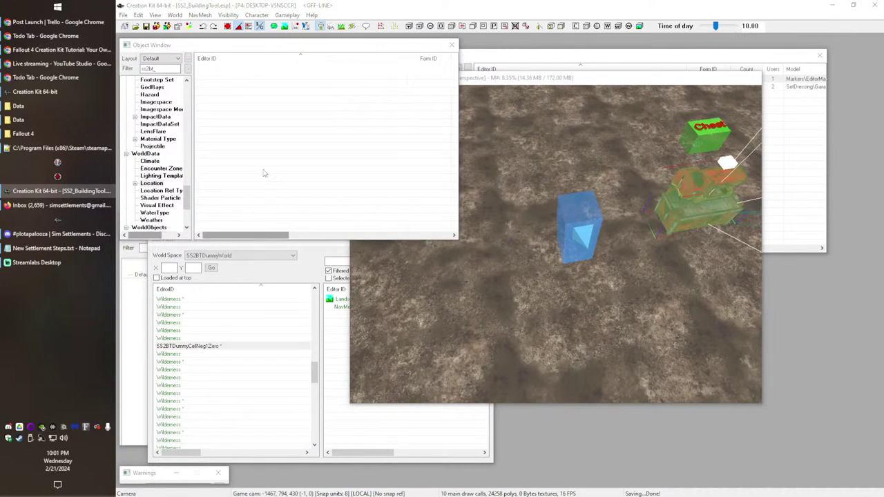
right_click(349, 325)
left_click(365, 339)
left_click(365, 339)
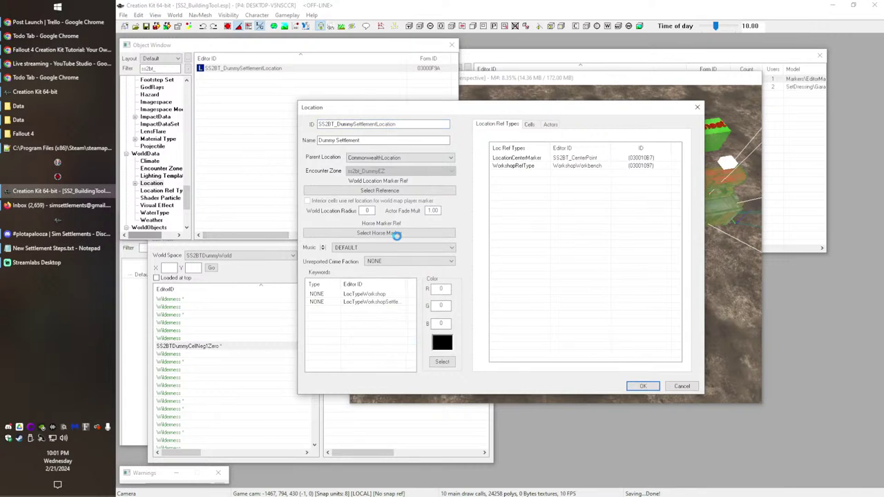
type("clear")
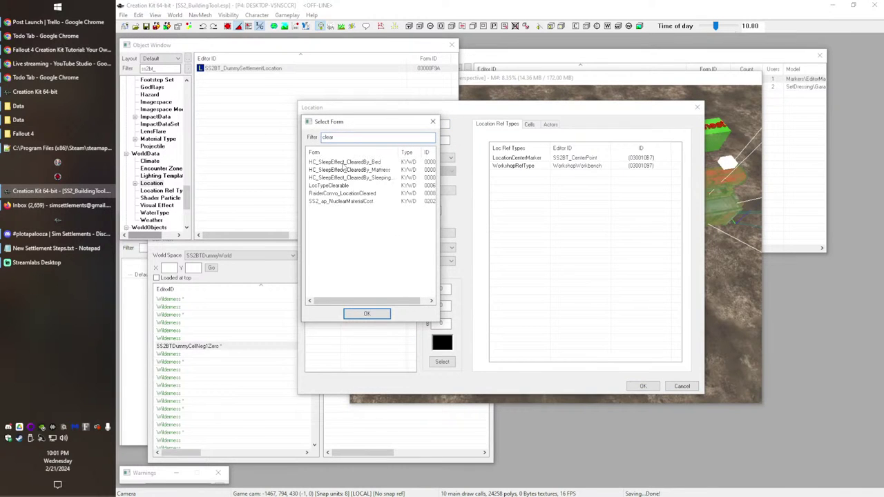
double_click(336, 186)
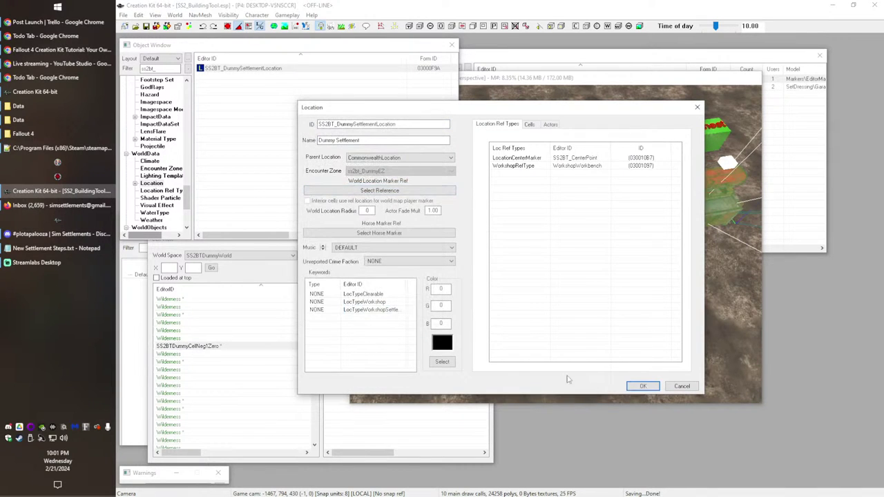
left_click(636, 388)
Step: Reopen the workbench's workshopscript properties, read the descriptions of OwnedByPlayer and StartsHostile, and accept the dialogs
middle_click_drag(703, 193, 622, 219)
double_click(622, 220)
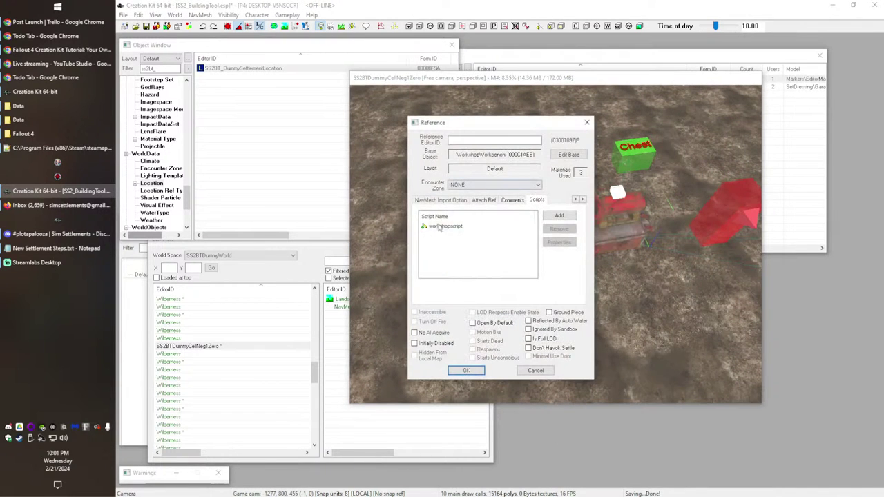
double_click(437, 227)
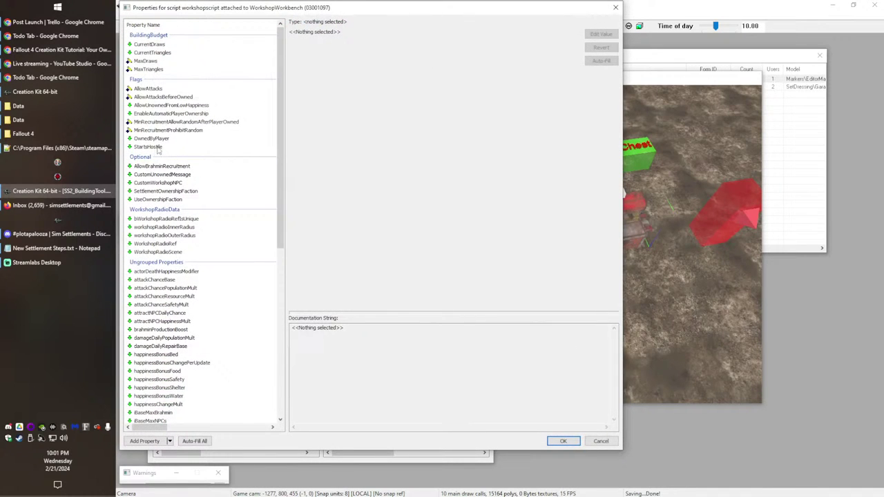
left_click(144, 130)
left_click(151, 140)
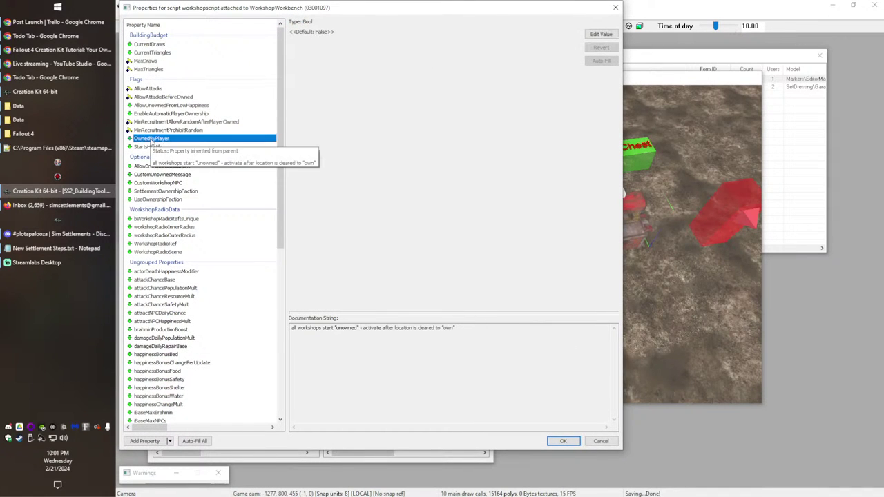
left_click_drag(456, 329, 310, 334)
left_click(148, 147)
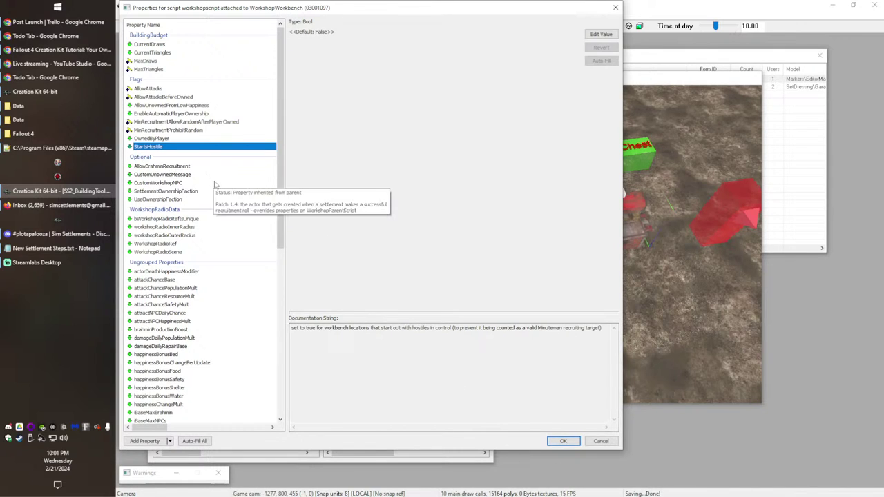
left_click(564, 441)
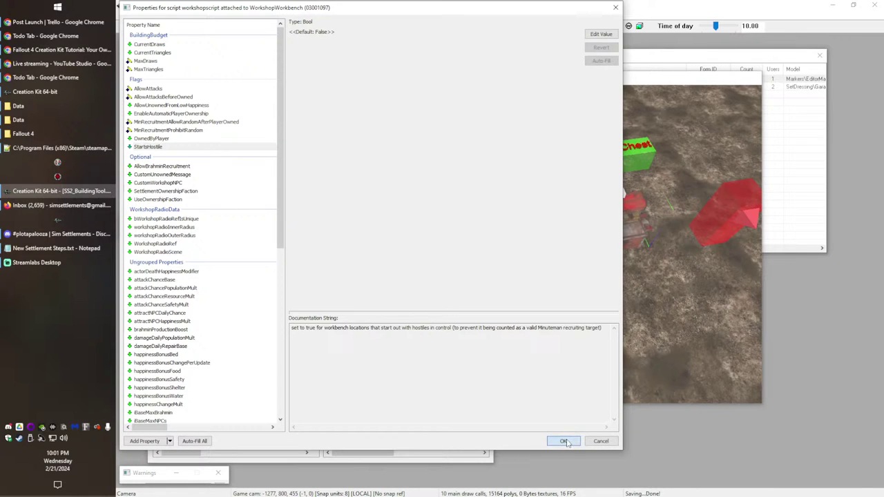
left_click(156, 138)
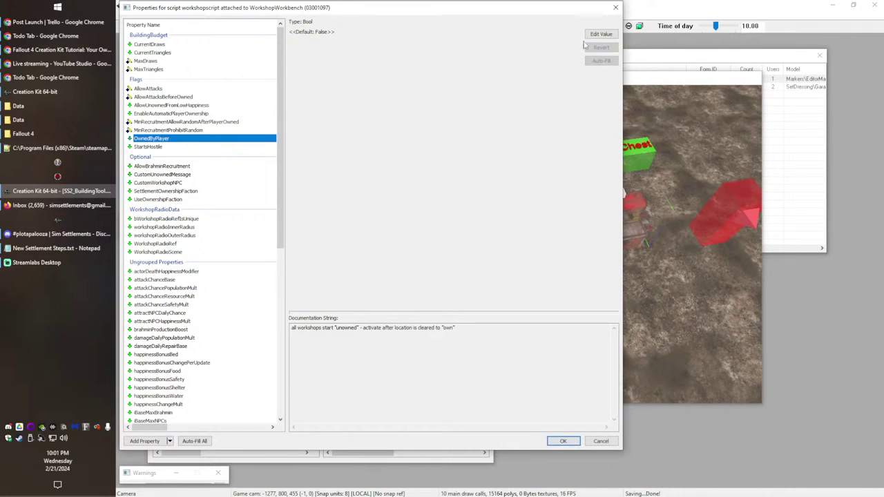
double_click(159, 139)
left_click(562, 441)
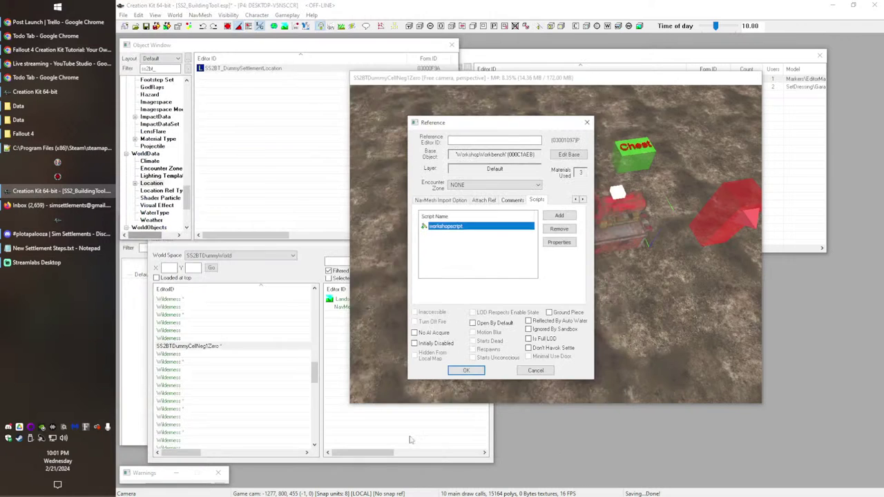
left_click(466, 370)
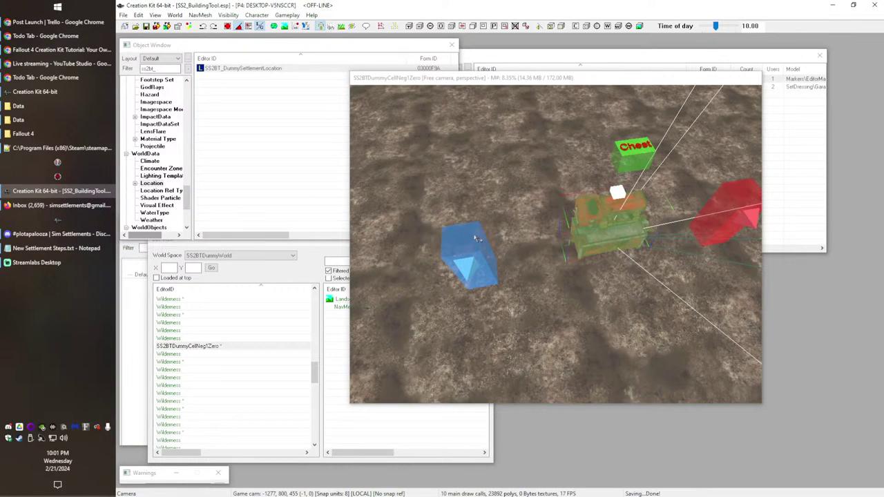
Step: Review the keywords and location reference types of the SS2BT_DummySettlementLocation location and accept the dialog
middle_click_drag(476, 238, 549, 257)
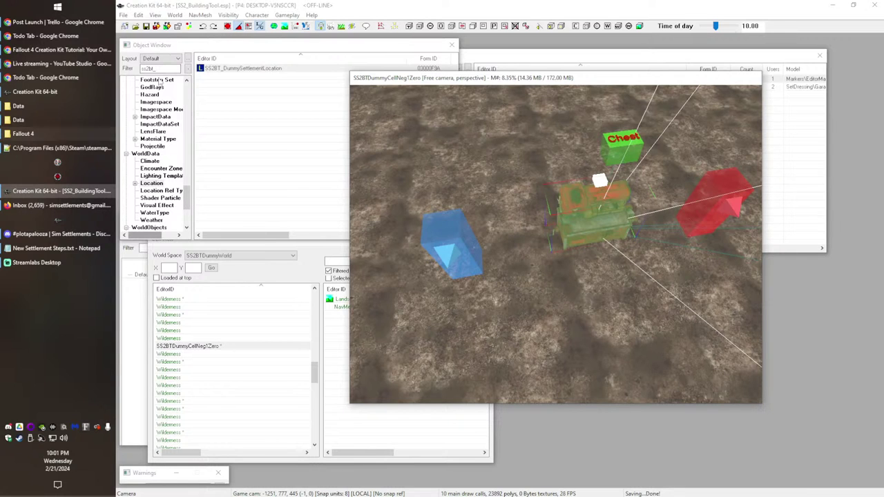
left_click(253, 69)
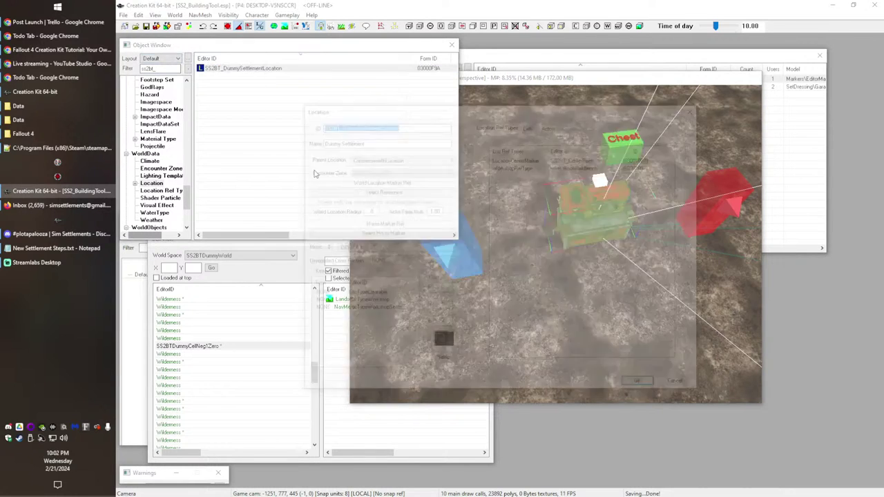
left_click(382, 296)
left_click(387, 303)
left_click(391, 311)
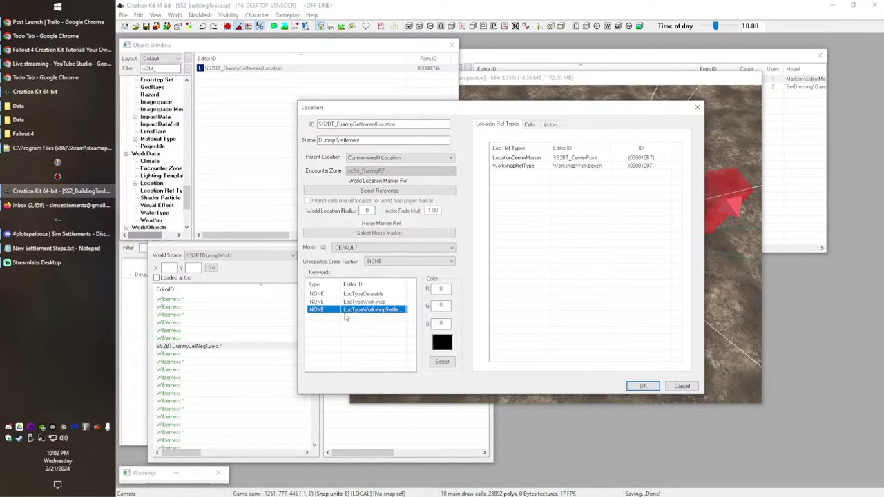
left_click(367, 337)
left_click_drag(381, 333, 351, 263)
left_click(387, 317)
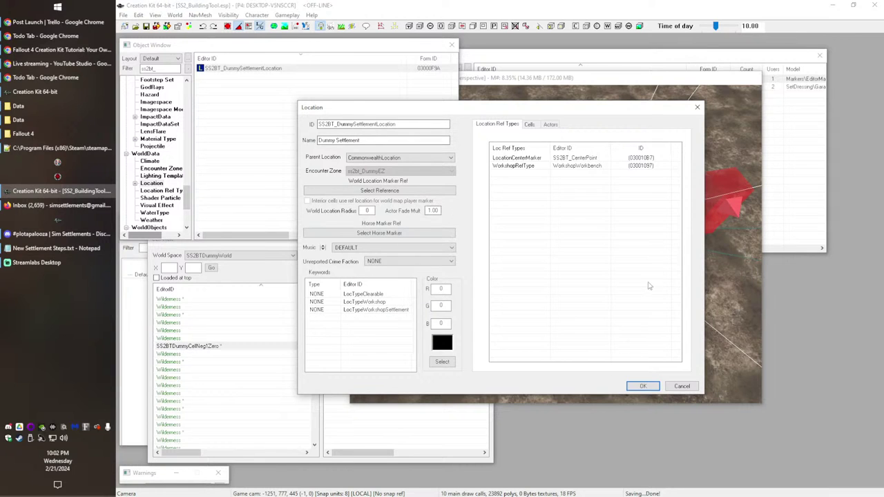
left_click(643, 386)
left_click(360, 169)
left_click(204, 4)
left_click(268, 131)
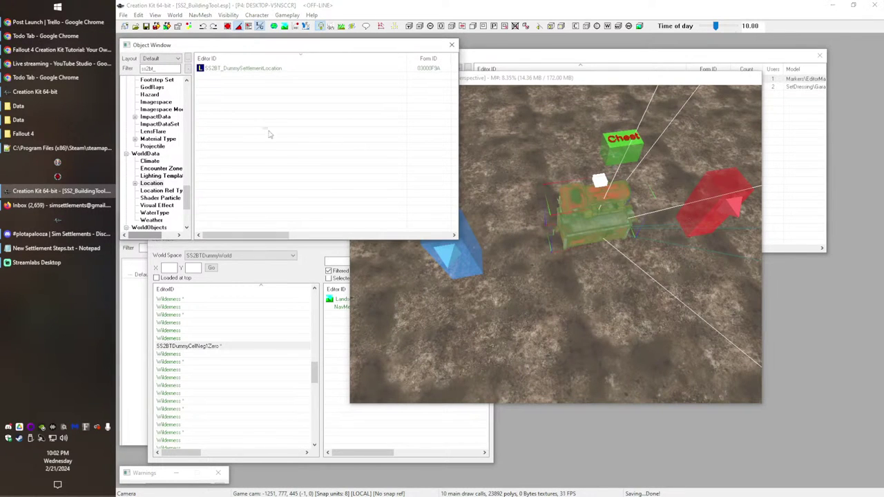
left_click_drag(498, 78, 557, 82)
left_click(291, 143)
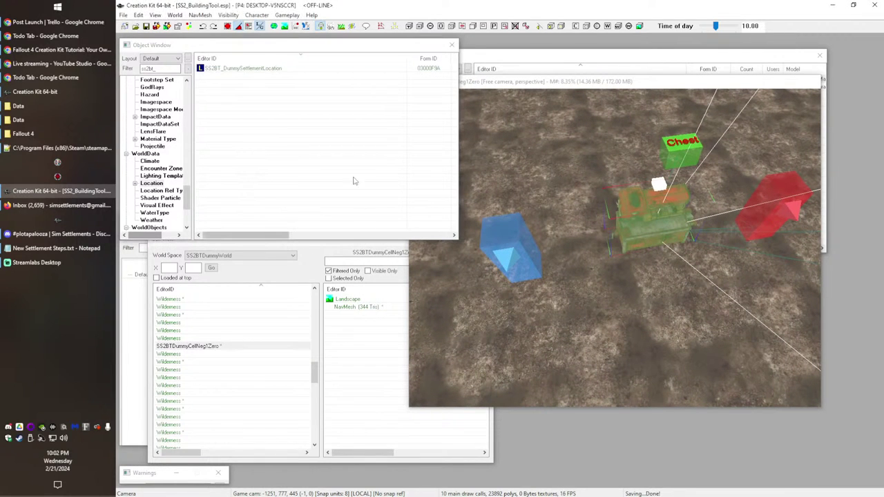
left_click(268, 168)
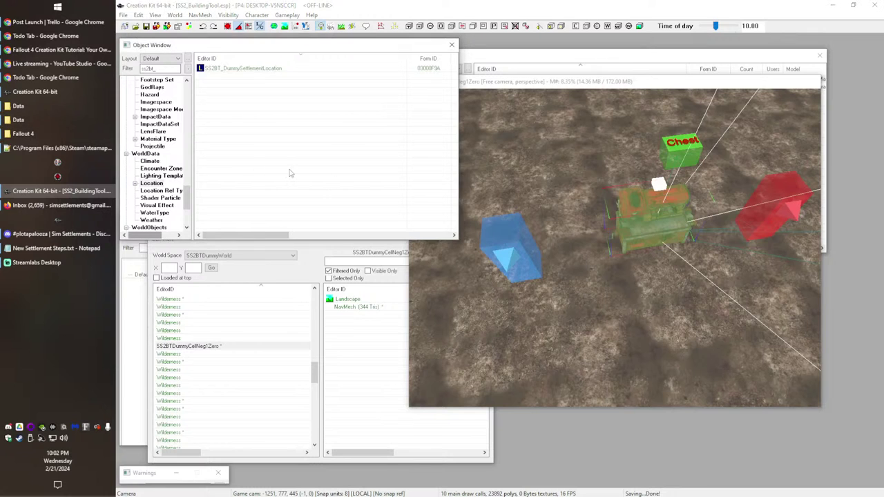
left_click(523, 212)
middle_click_drag(524, 213, 539, 185, "shift")
left_click(288, 149)
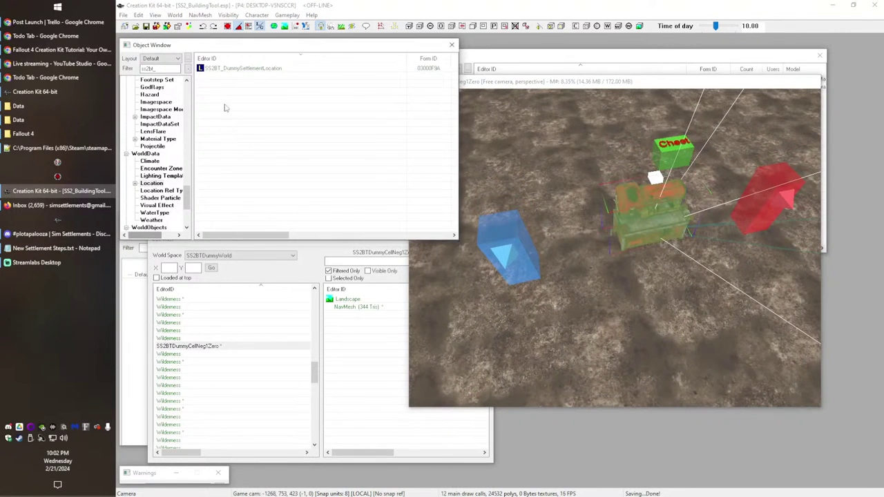
Step: Switch to the Data folder windows, paste the copied files into the second Data folder, and start Fallout 4
left_click(28, 122)
left_click(27, 123)
left_click(20, 107)
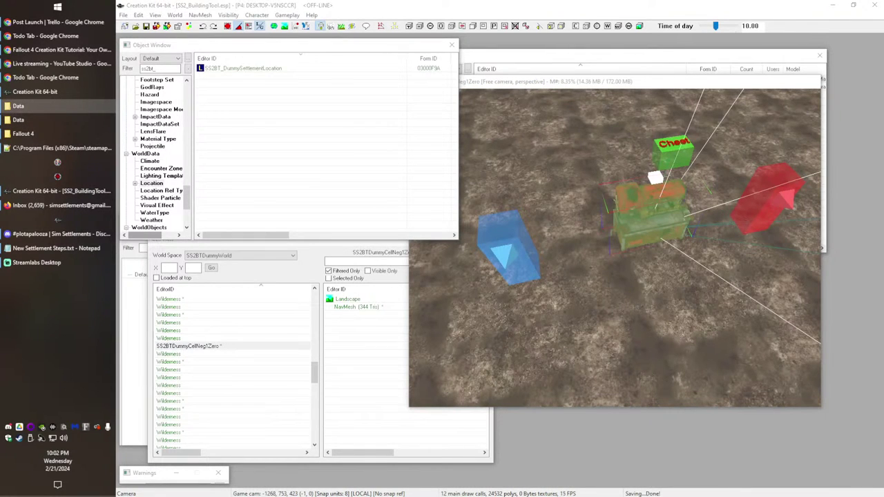
left_click(23, 119)
key("ctrl+v")
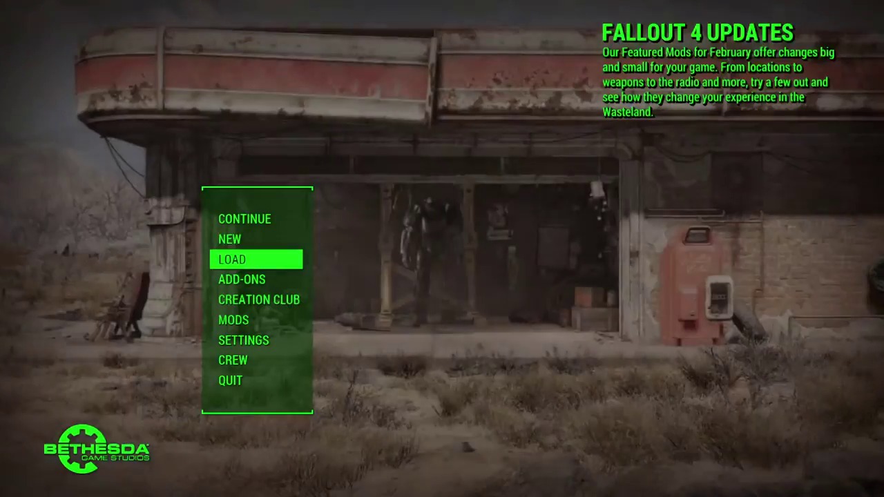
Step: Look up the dummy cell's editor ID in the Creation Kit and run coc SS2BTDummyCellNeg1Zero in the Fallout 4 console
key("Return")
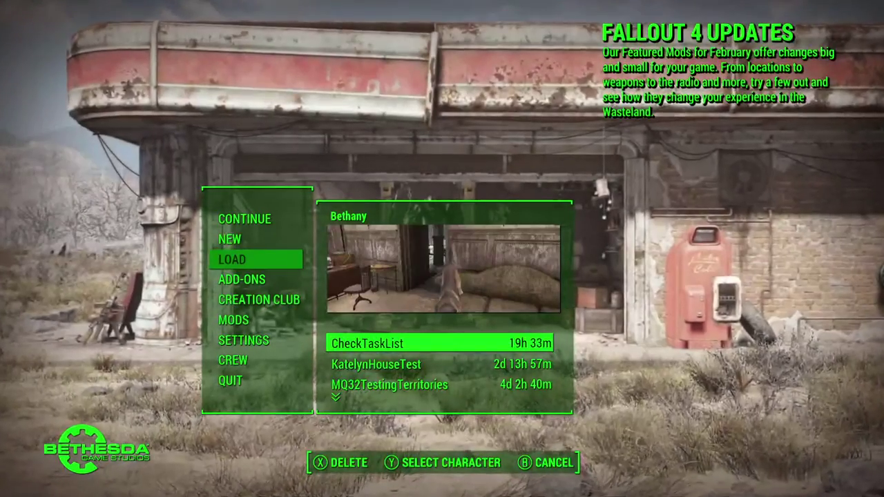
key("Escape")
key("grave")
key("super")
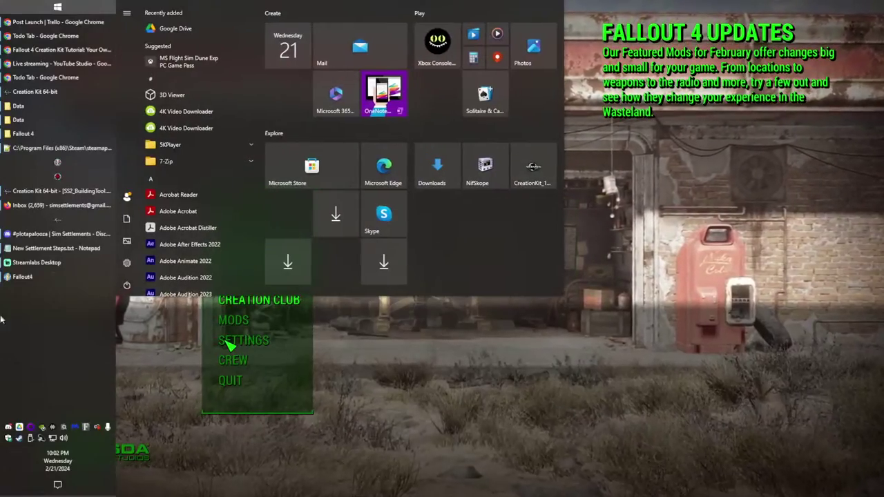
left_click(55, 191)
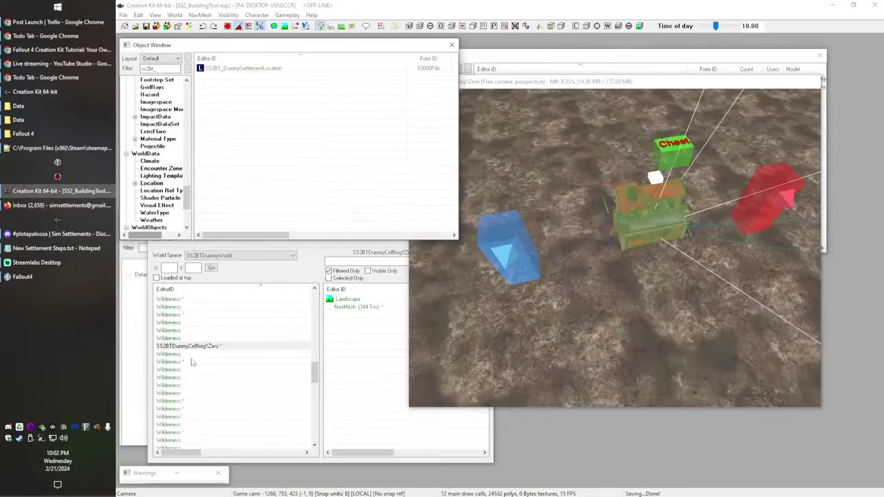
left_click(176, 347)
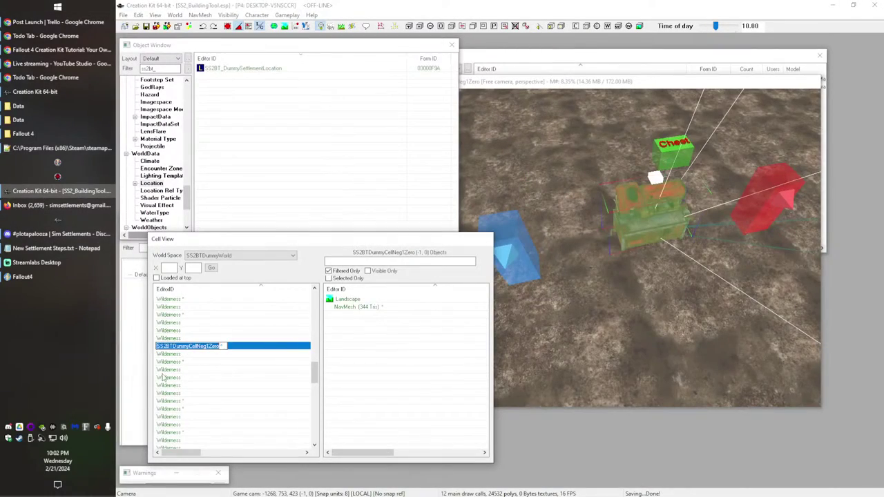
left_click(24, 276)
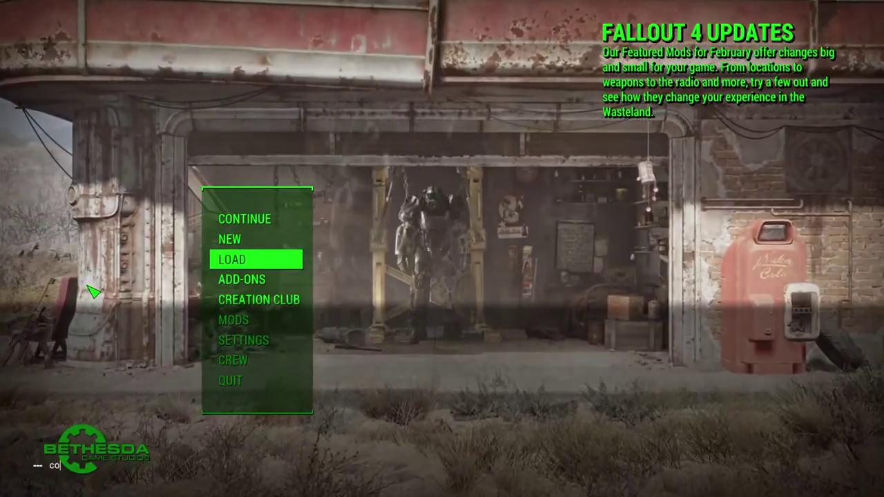
type("oc SS2BTDummyCellNeg1Zero")
key("Return")
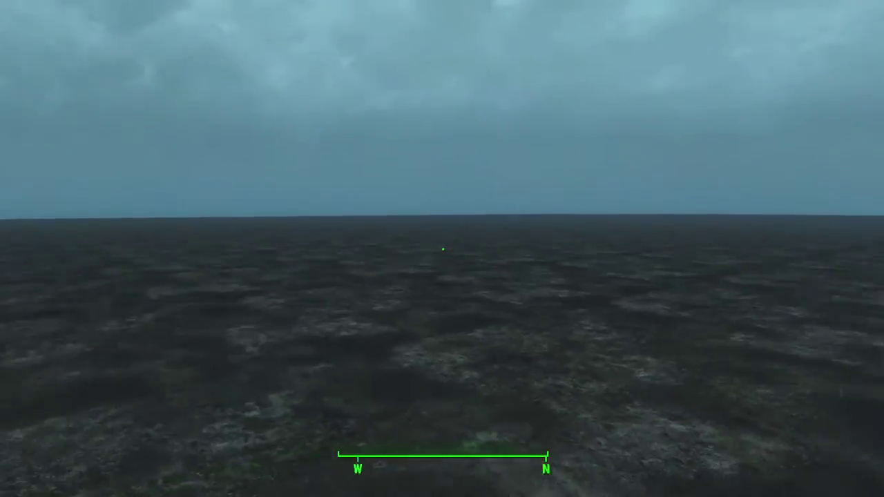
Step: Enter workshop mode at the red workbench and enable god mode with the console command tgm
key("w")
key("a")
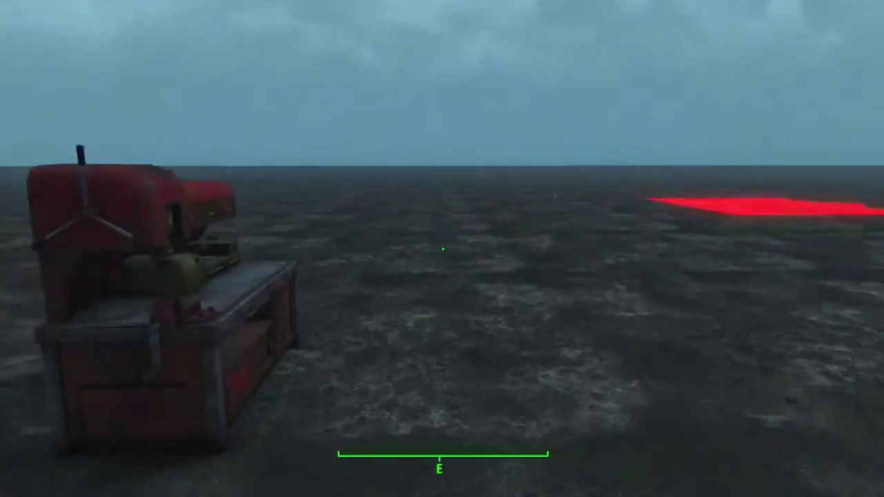
key("x")
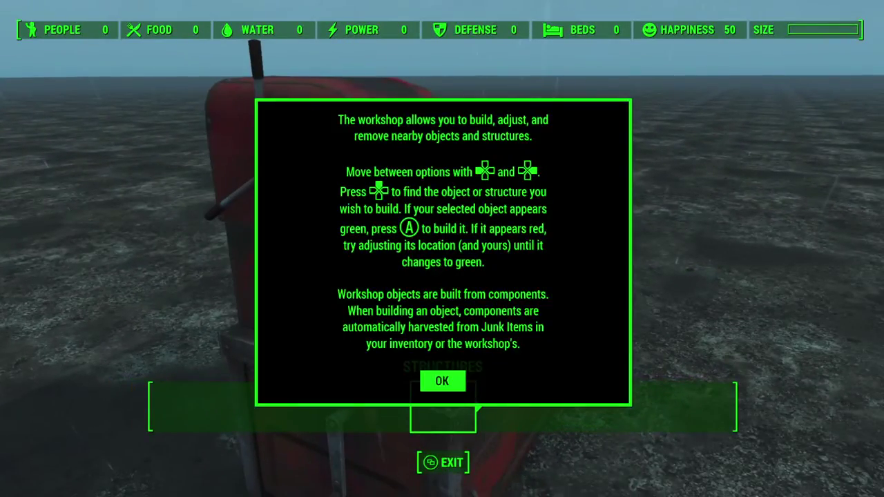
key("Return")
key("w")
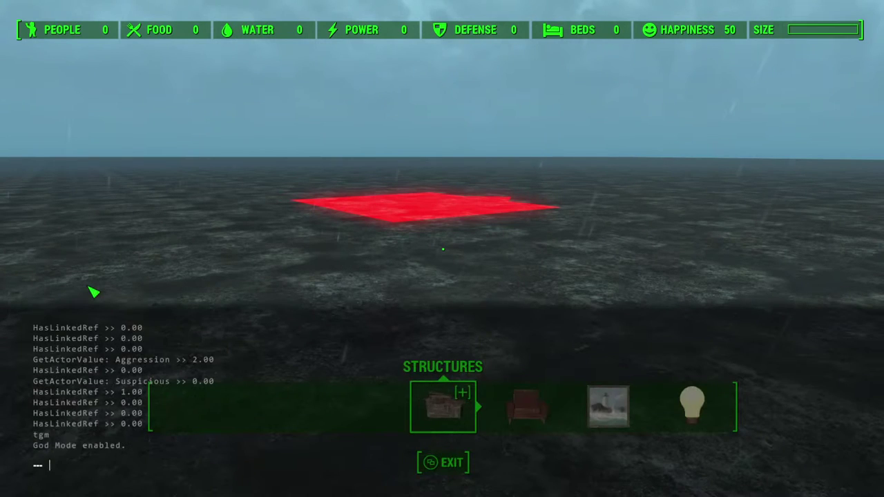
Step: Build a small generator from the Power > Generators category on the ground near the workbench
key("Right")
key("Right")
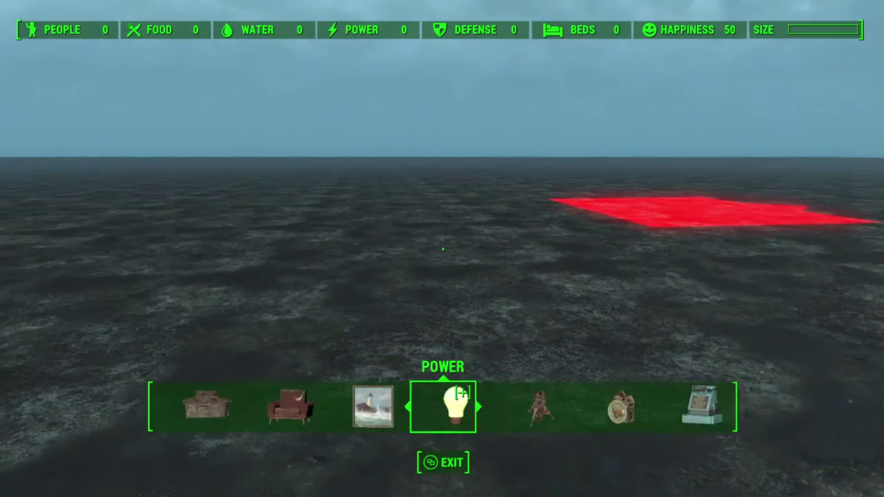
key("Up")
key("Up")
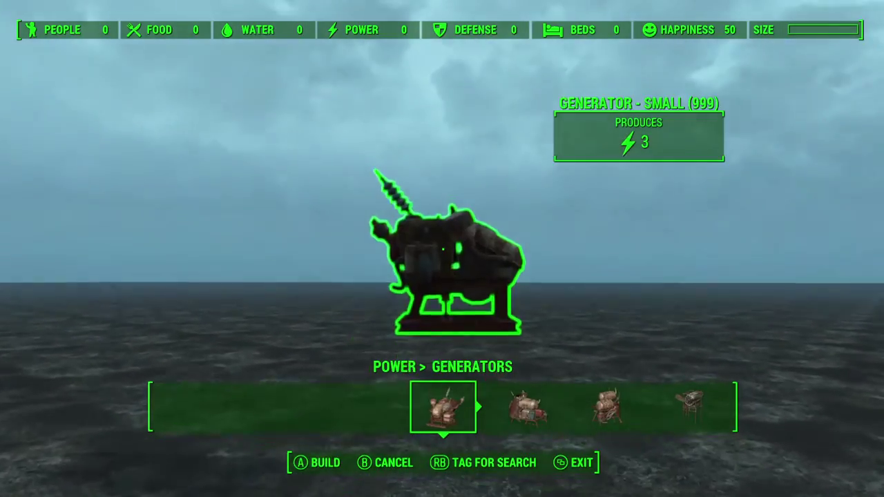
key("Return")
key("Down")
Step: Build a settlement recruitment beacon from the Power > Miscellaneous category beside the generator
key("Right")
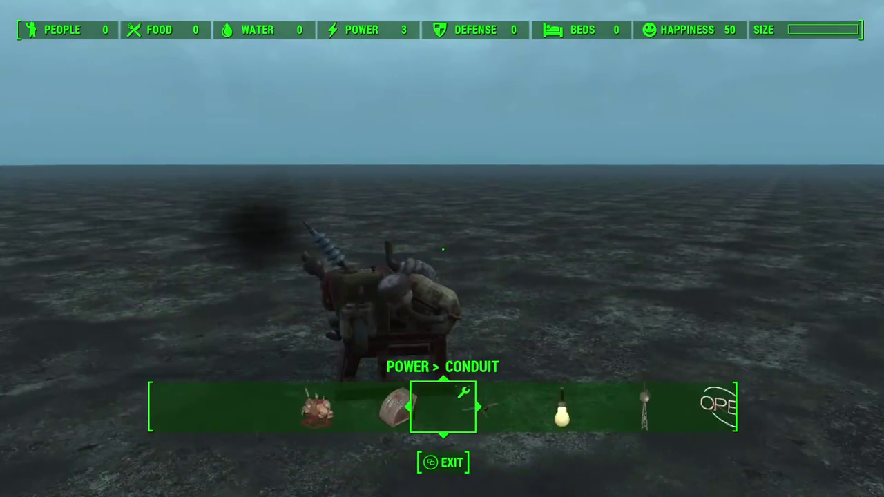
key("Right")
key("Right")
key("Up")
key("Return")
key("Down")
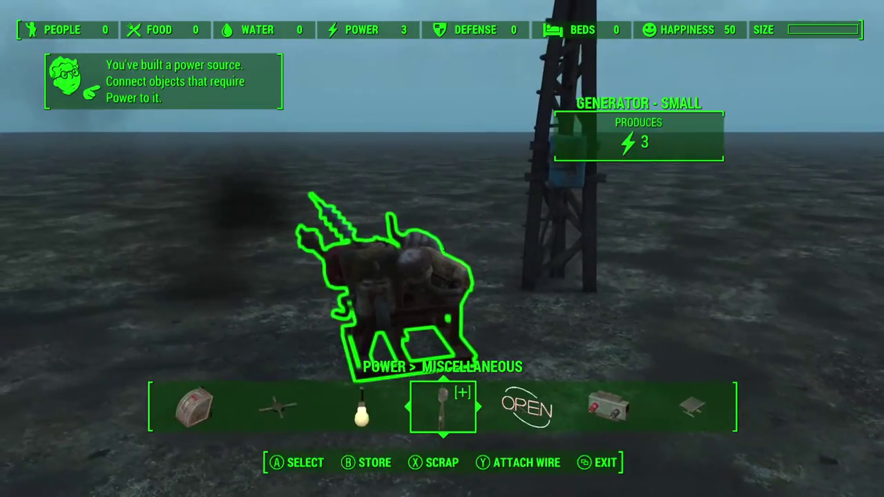
Step: Wire the small generator to the recruitment beacon and leave workshop mode
key("y")
key("y")
key("Tab")
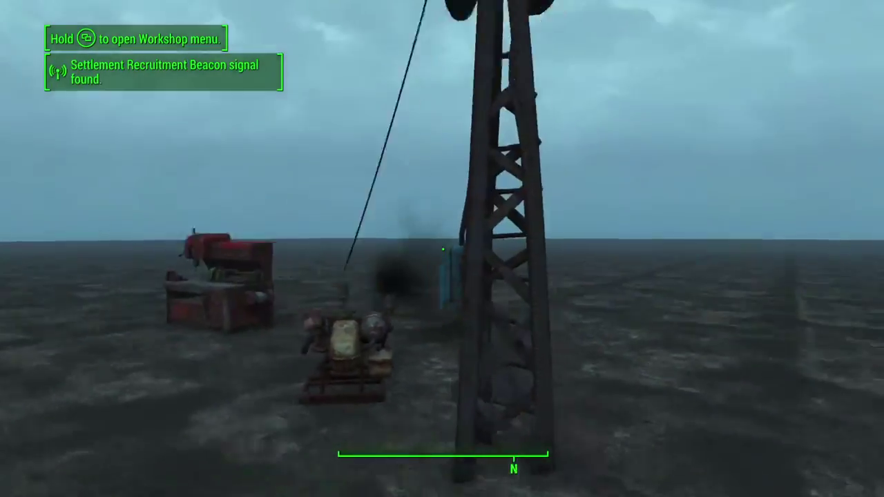
Step: Walk around the workbench, generator and beacon to examine the settlement and the red patch on the ground
key("w")
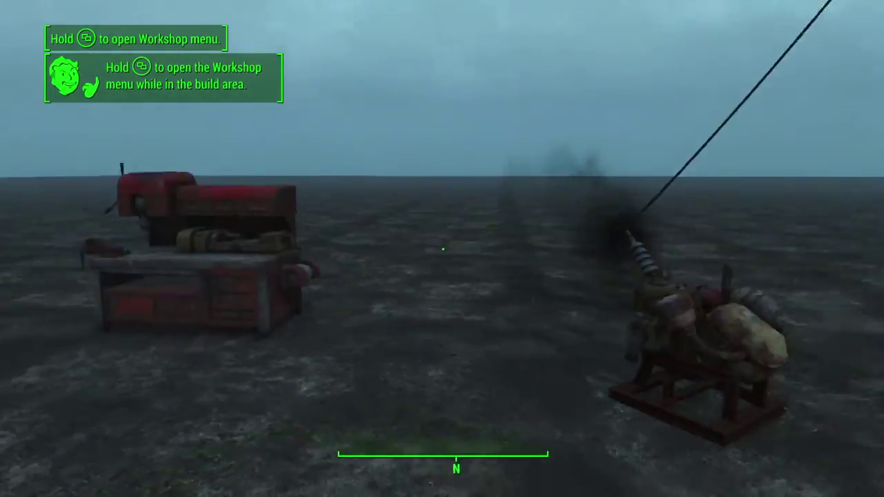
key("s")
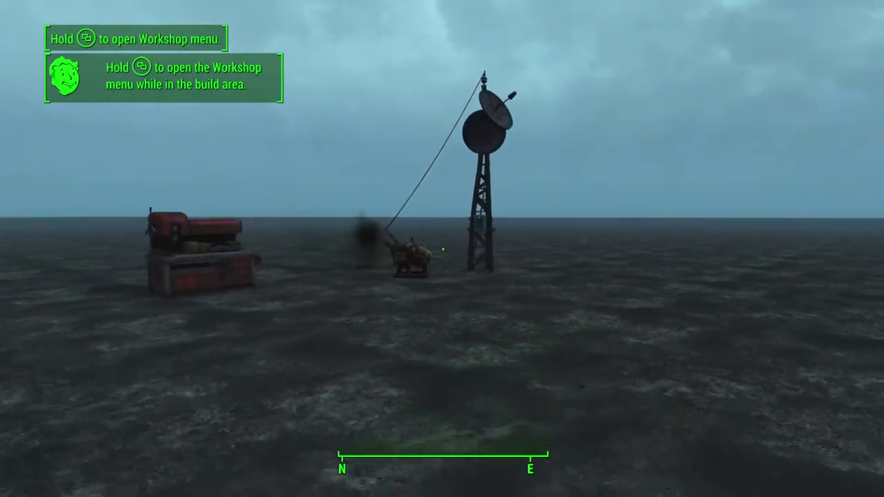
key("s")
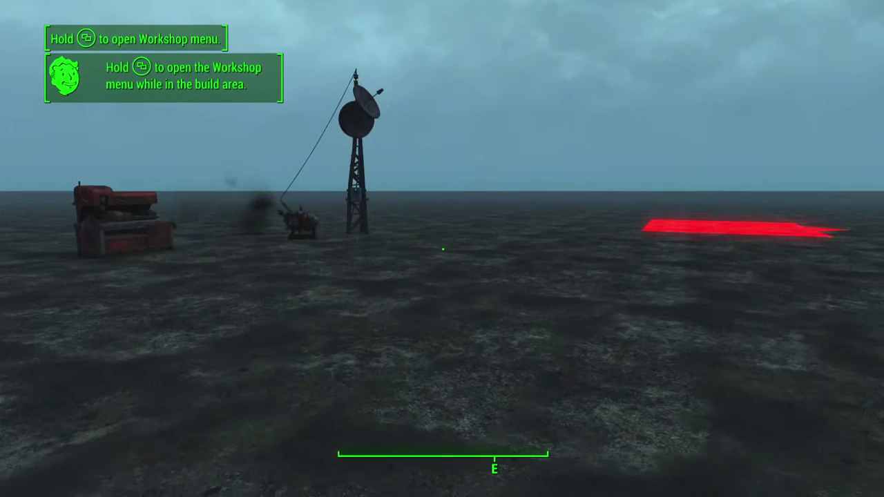
key("d")
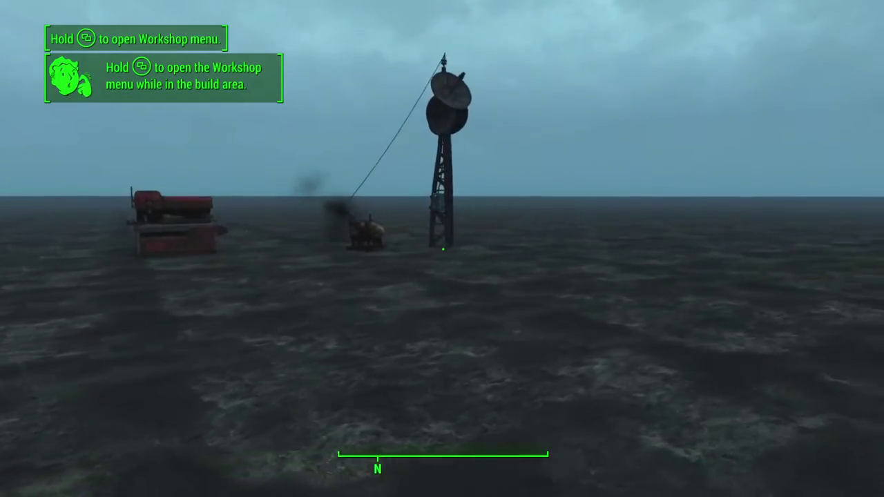
key("w")
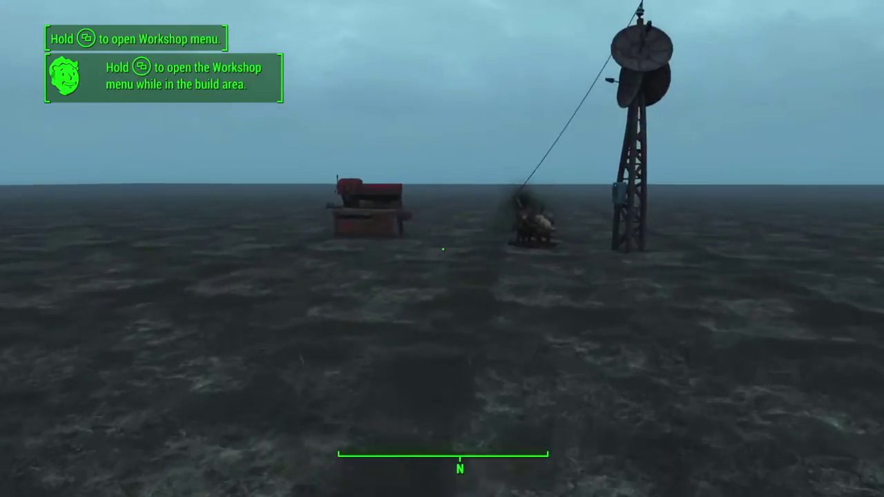
key("w")
key("d")
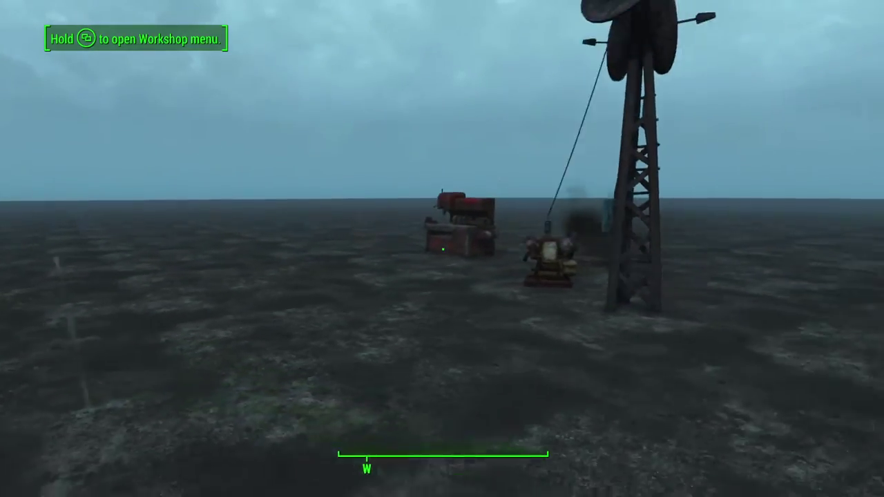
key("a")
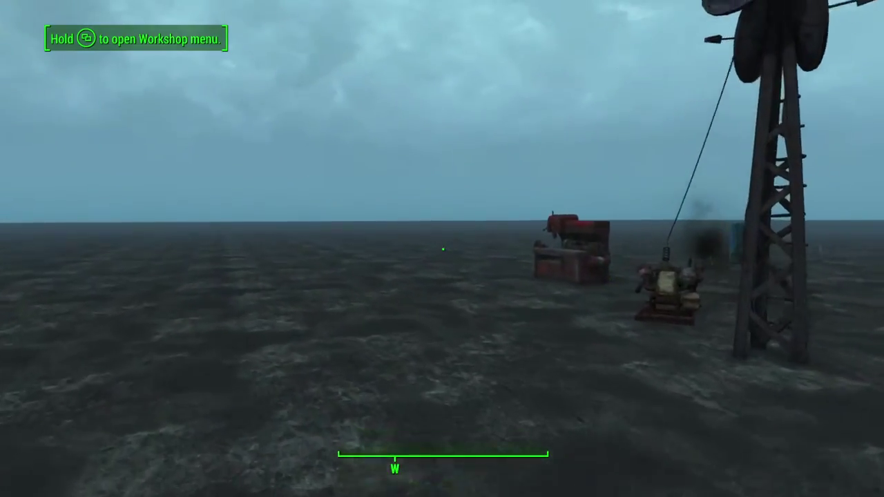
key("a")
key("a")
key("s")
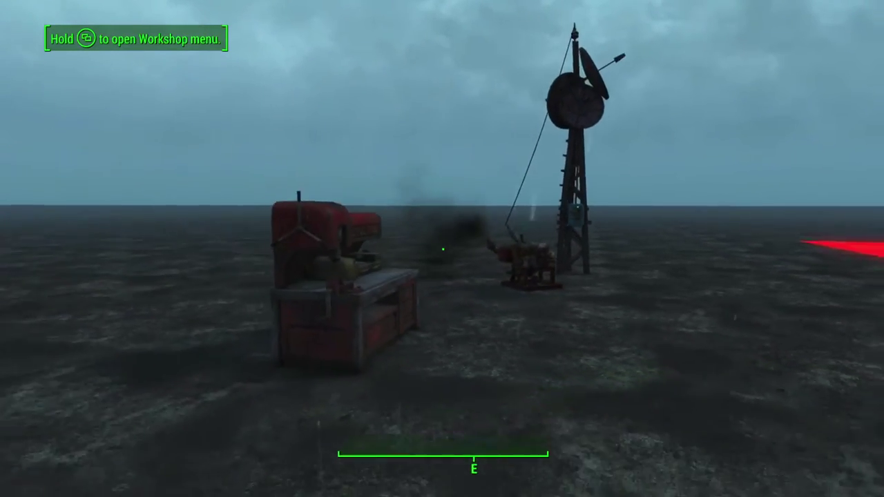
key("s")
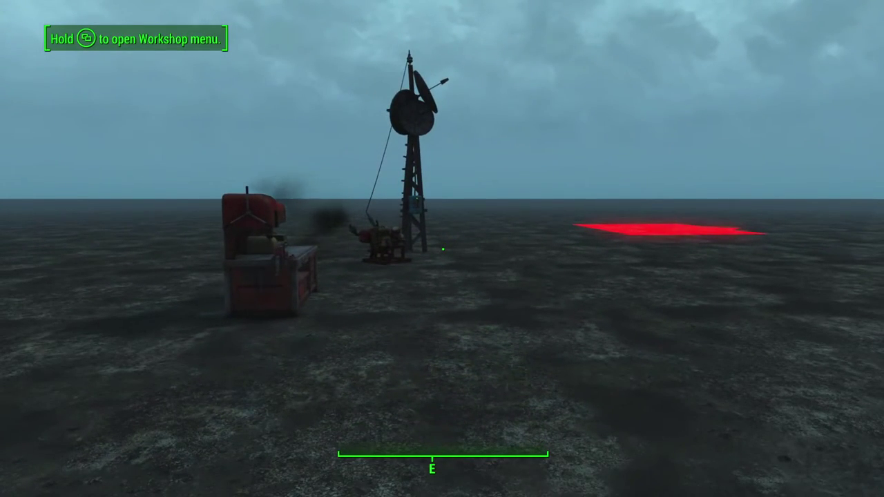
Step: Reopen workshop mode at the workbench, view the settlement area from a distance, and leave workshop mode again
key("w")
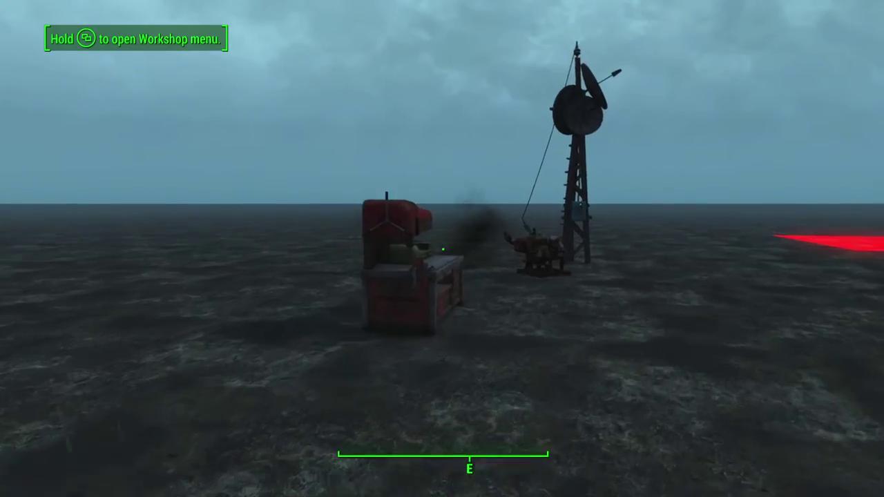
key("v")
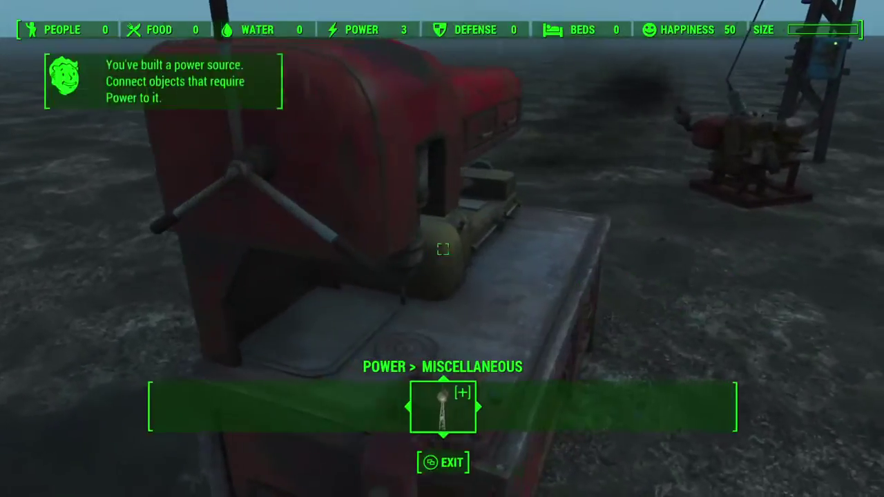
key("s")
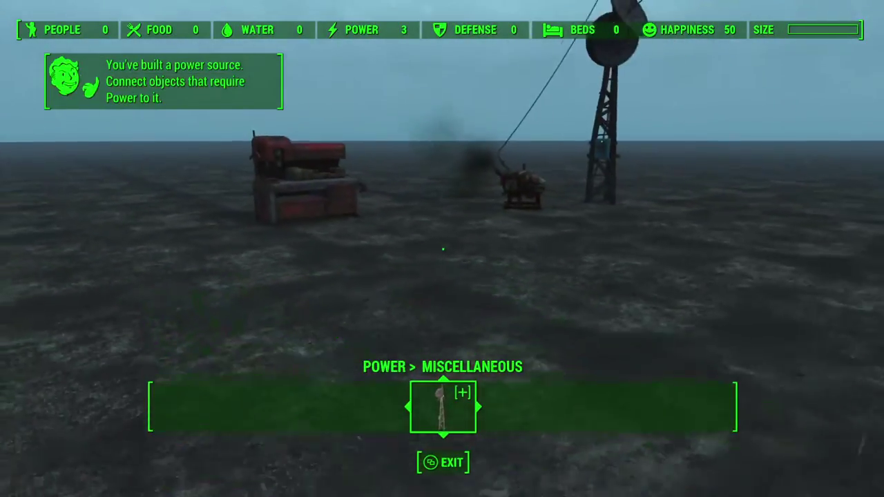
key("Down")
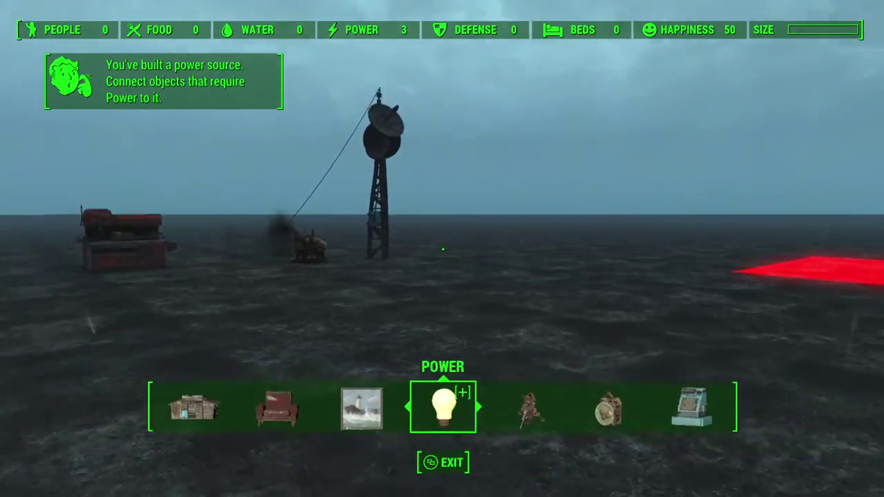
key("w")
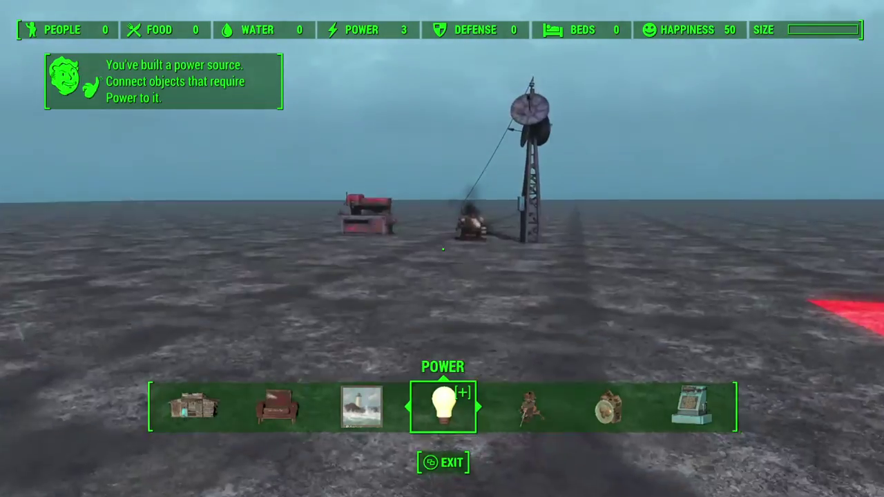
key("Tab")
key("Escape")
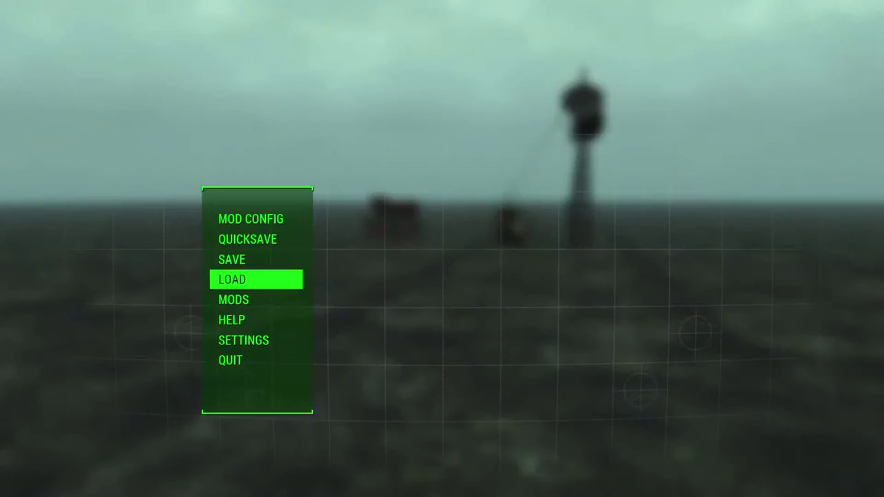
key("Escape")
key("w")
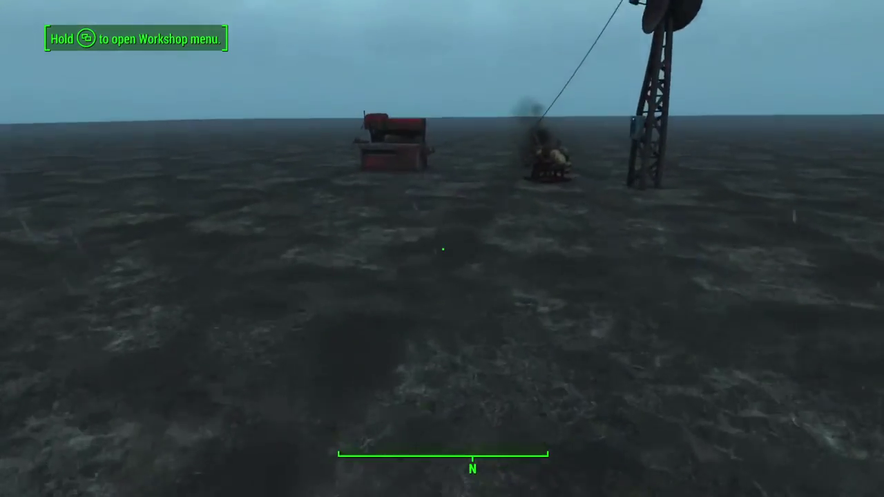
key("w")
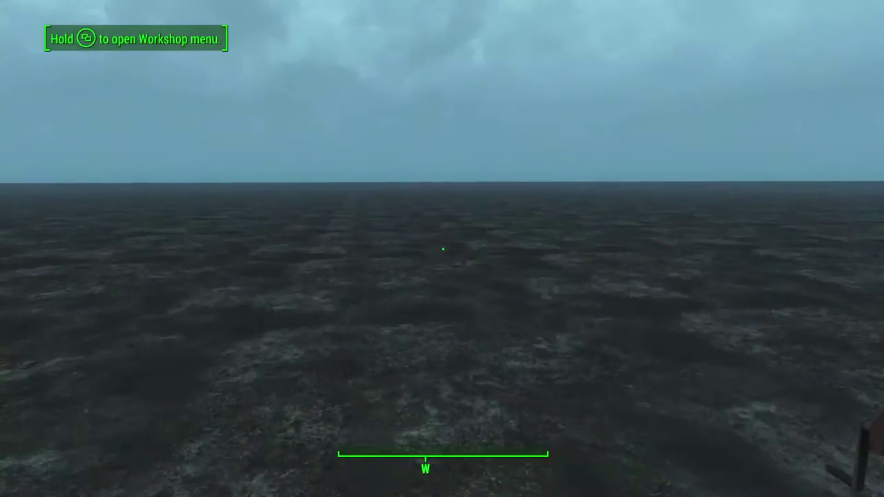
Step: Export the settlement's layout from the Settlement Layout options at the workbench
key("a")
key("Down")
key("Down")
key("Down")
key("Down")
key("Up")
key("Up")
key("Return")
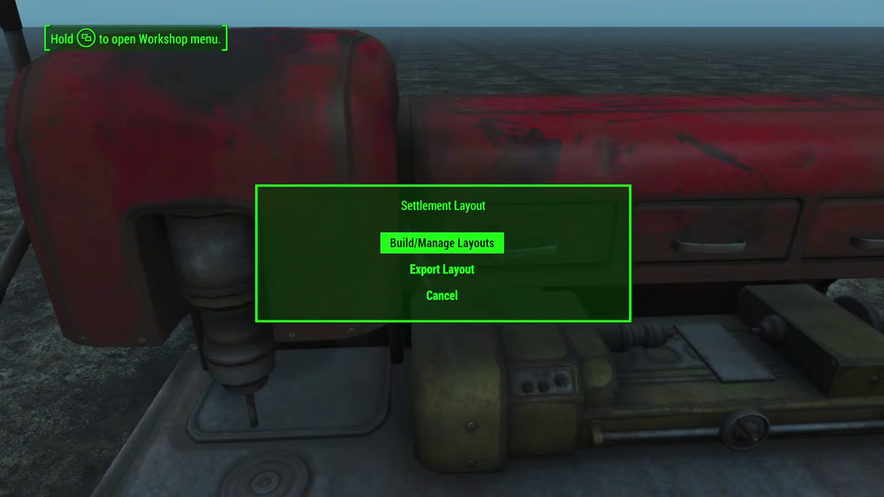
key("Down")
key("Return")
key("Down")
key("Return")
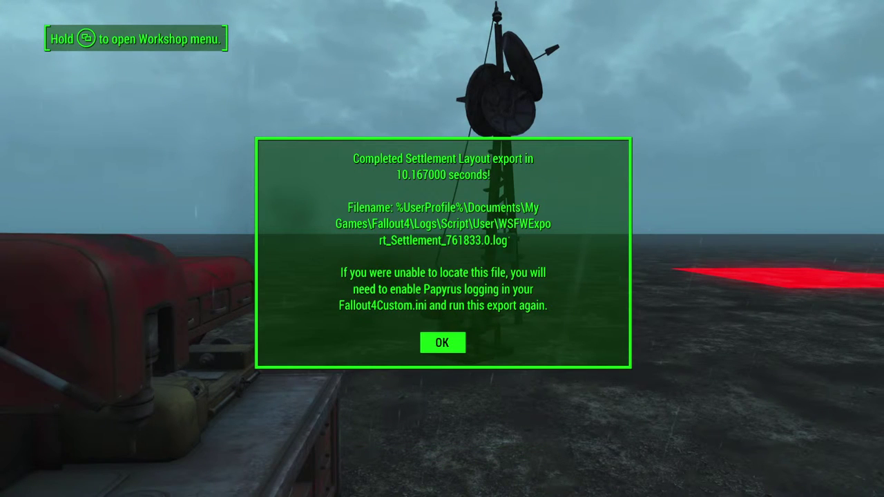
Step: Switch to the Documents folder and open the exported WSFWExport_Settlement_761833.0.log from Fallout 4's user script logs in Notepad++
key("super")
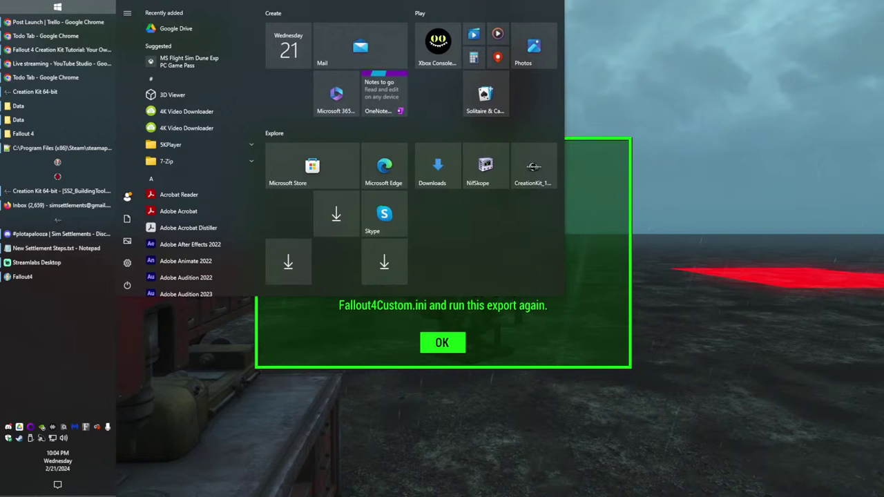
right_click(35, 120)
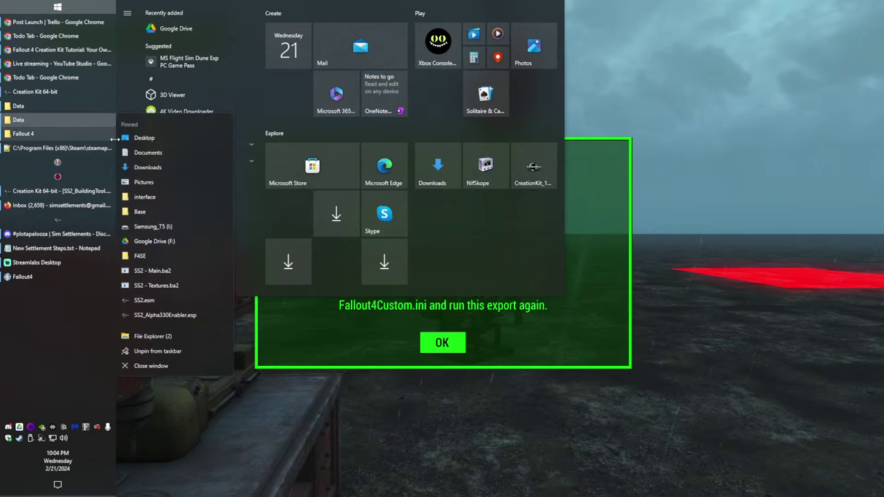
left_click(140, 157)
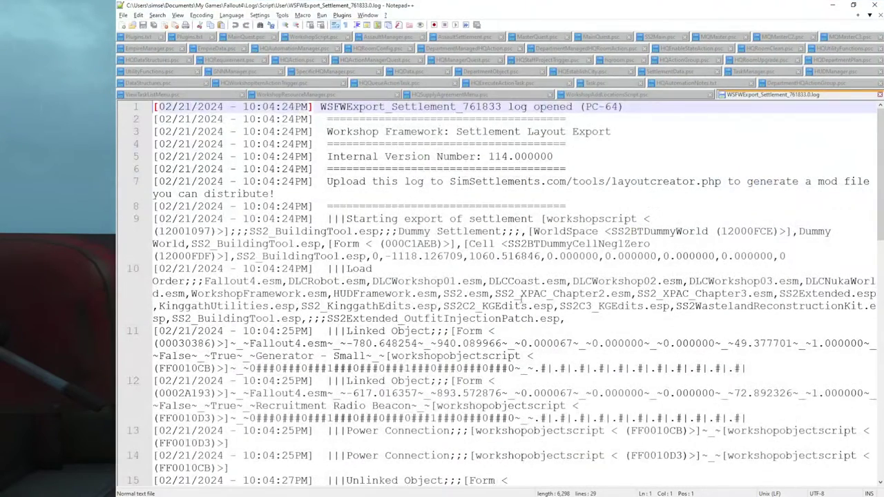
Step: Examine the export log's settlement details, SS2_BuildingTool references and linked and unlinked object entries, and close the log
scroll(519, 298, "down", 1)
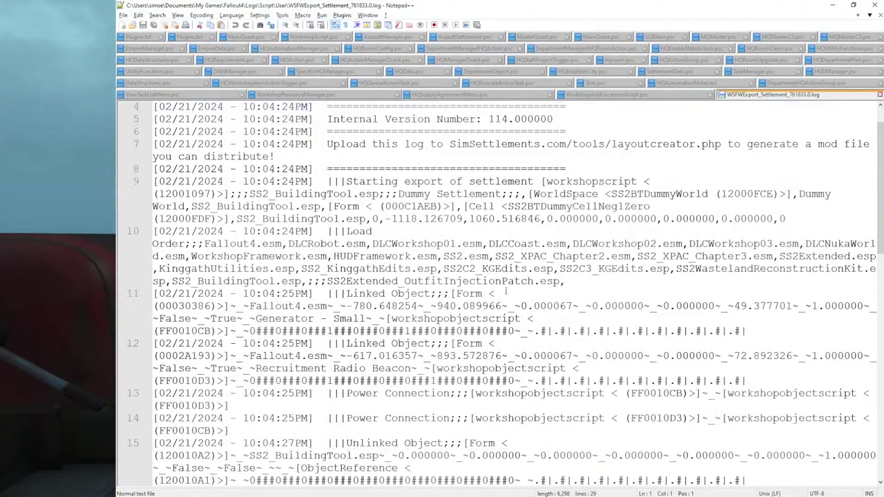
left_click_drag(398, 194, 495, 207)
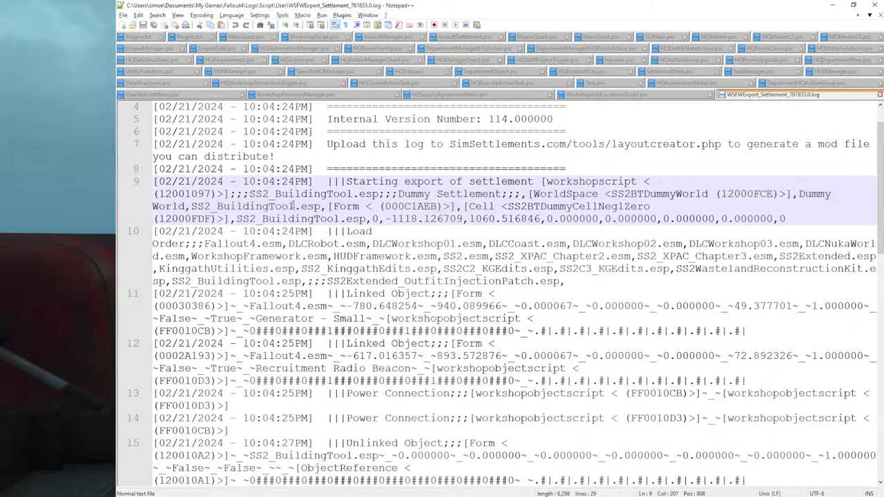
double_click(297, 194)
scroll(361, 321, "down", 9)
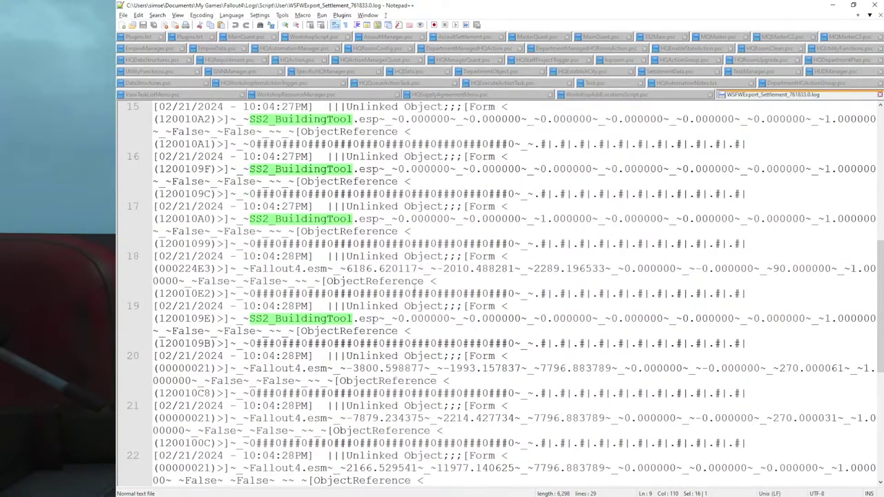
double_click(372, 206)
scroll(393, 262, "down", 8)
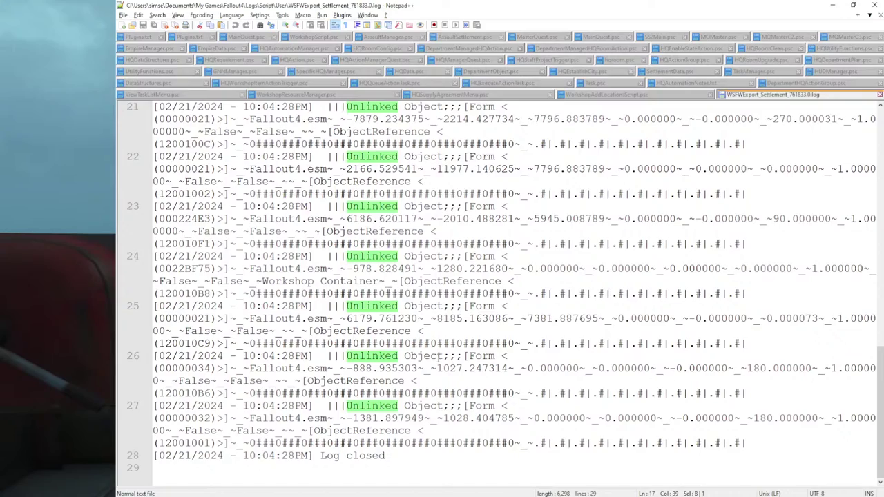
scroll(440, 357, "up", 20)
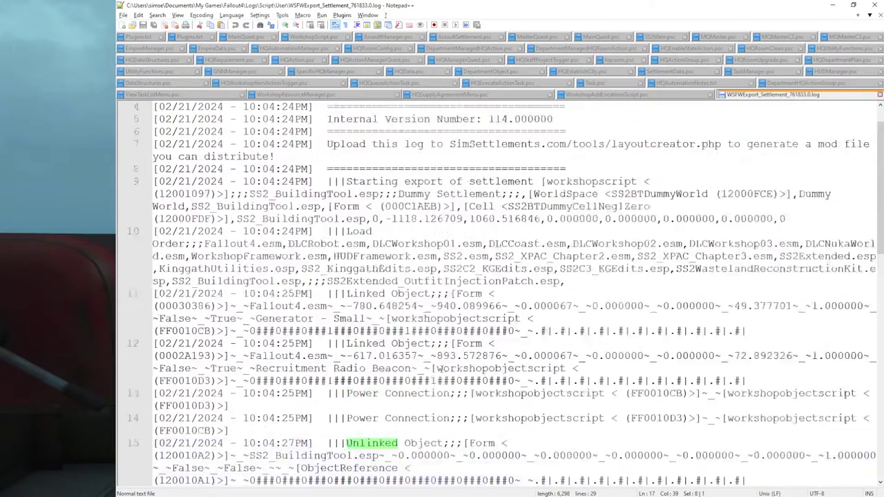
scroll(442, 368, "down", 4)
left_click_drag(274, 295, 443, 305)
double_click(285, 243)
scroll(411, 357, "down", 2)
left_click(880, 95)
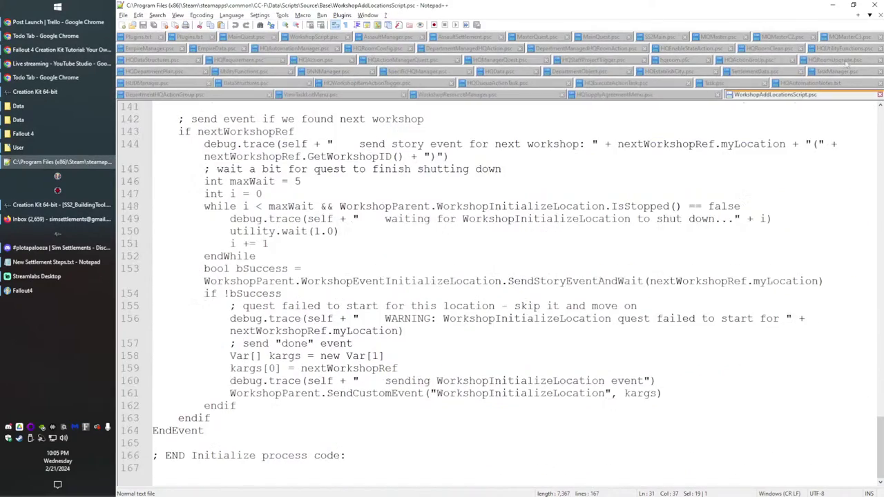
left_click(833, 5)
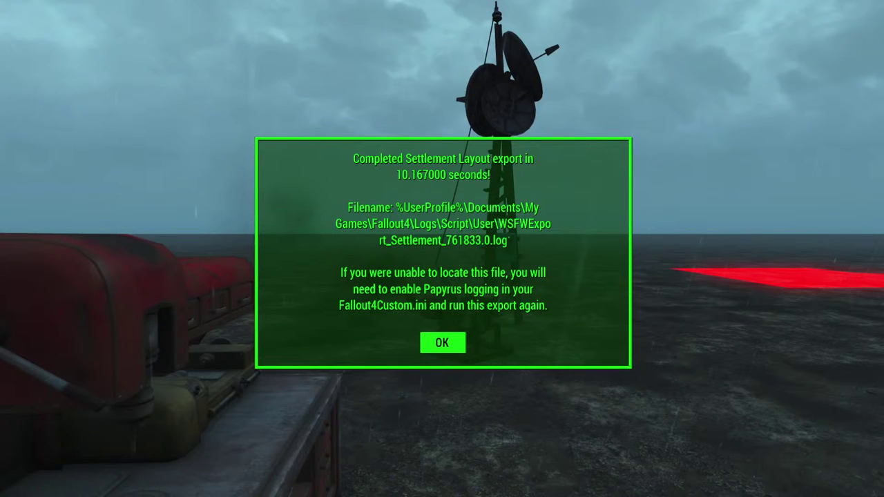
Step: Return to Fallout 4, dismiss the export message and quit the game with the console command qqq
key("Return")
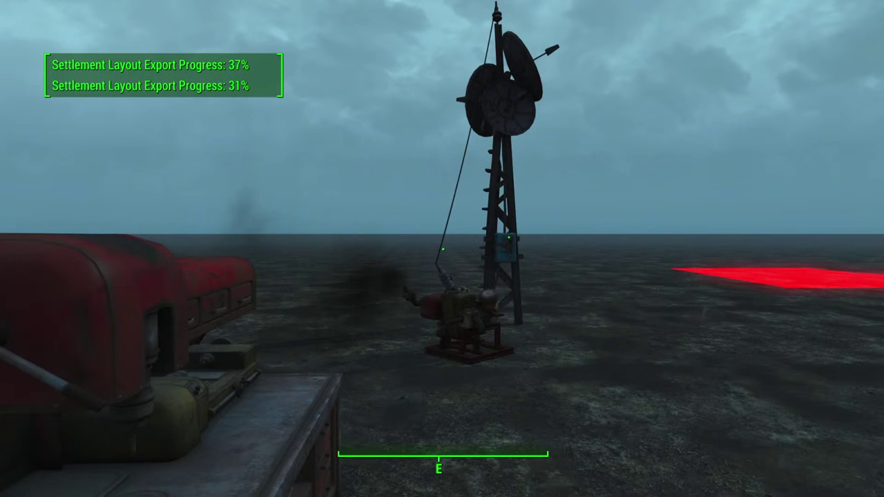
key("grave")
type("qqq")
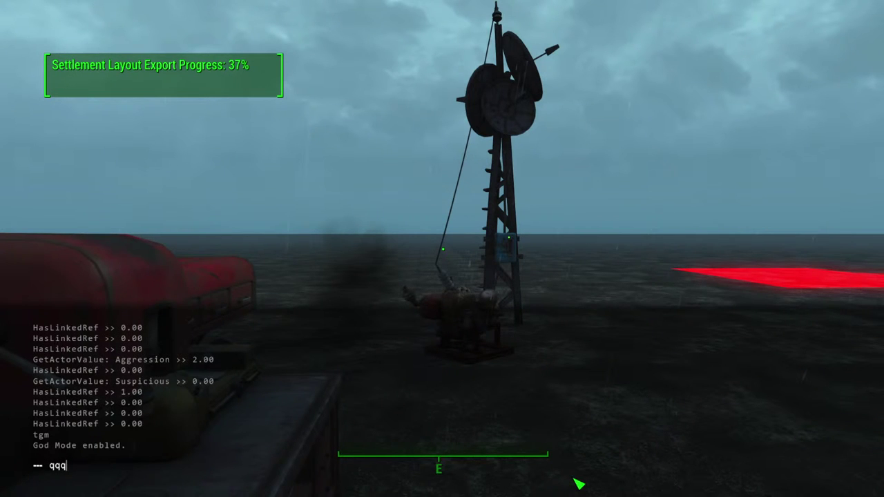
key("Return")
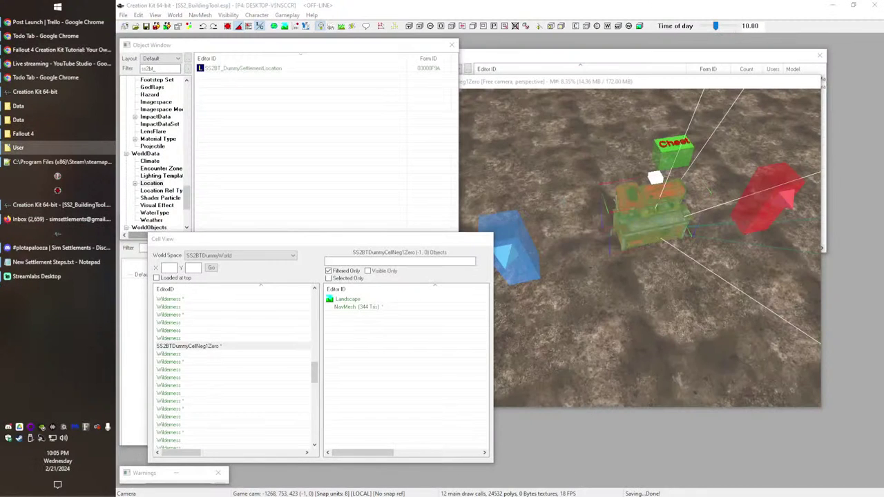
mouse_move(510, 83)
left_mouse_down()
mouse_move(523, 103)
mouse_move(507, 87)
left_mouse_up()
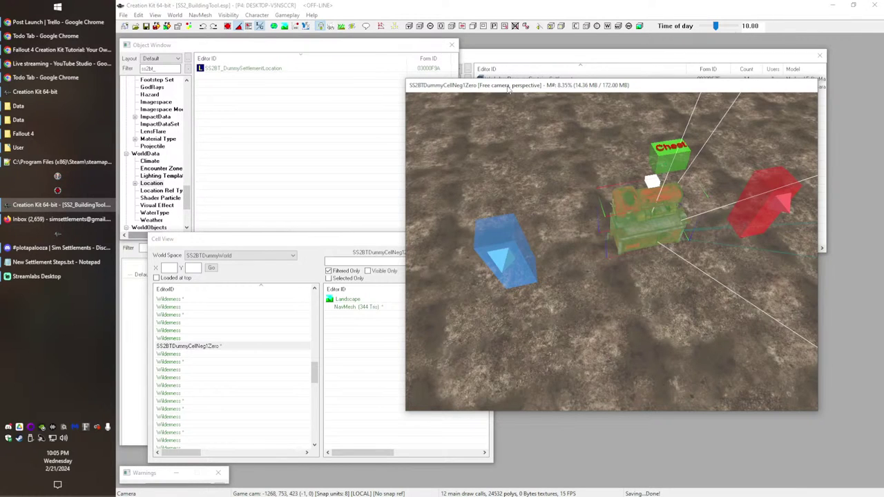
left_click_drag(508, 88, 523, 103)
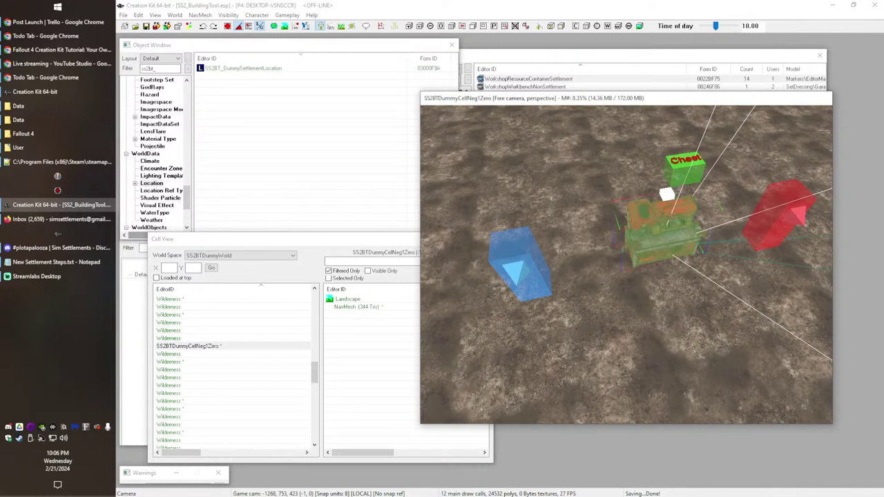
mouse_move(721, 238)
middle_mouse_down()
mouse_move(469, 221)
mouse_move(725, 237)
middle_mouse_up()
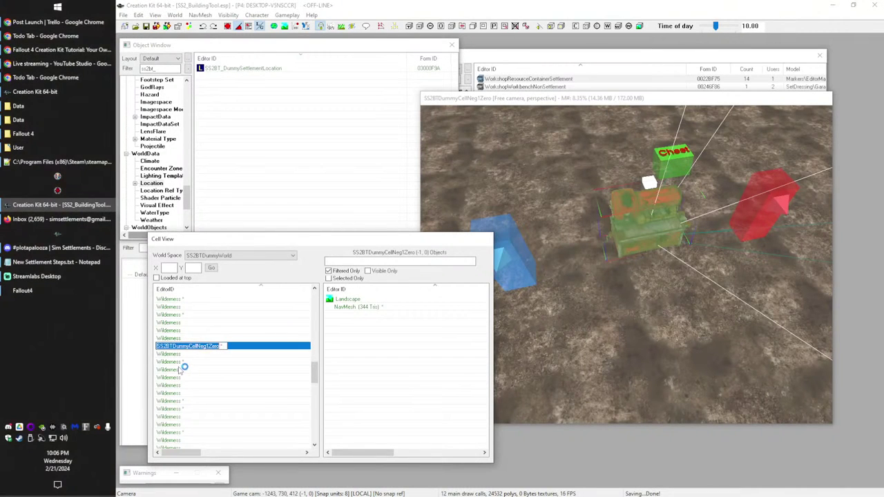
left_click(183, 369)
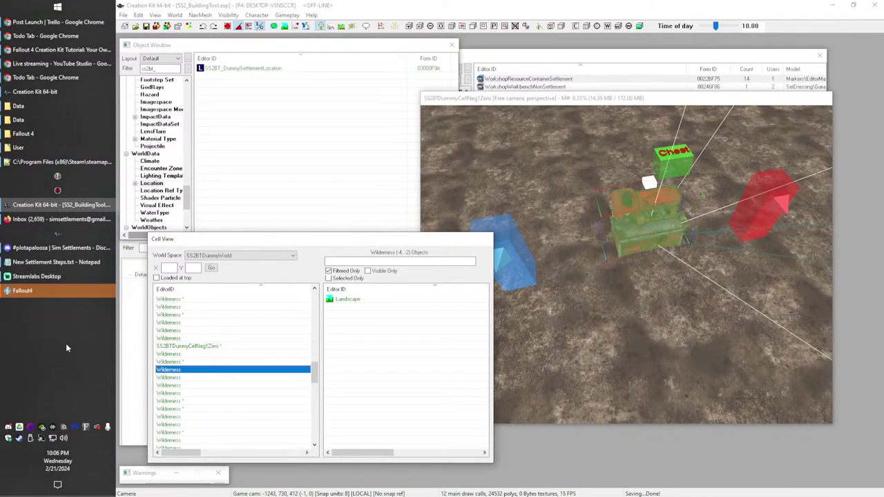
Step: Switch to the relaunched Fallout 4 and reach its saved games from the main menu
left_click(50, 288)
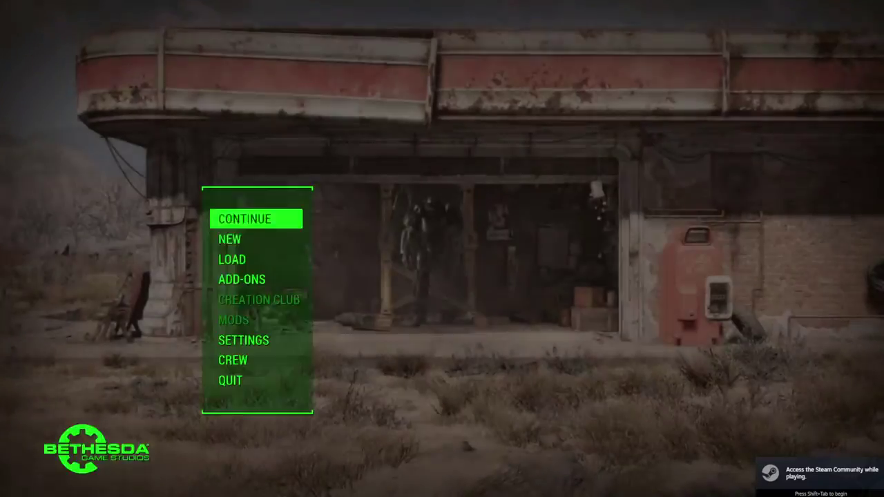
key("Return")
key("Down")
key("Down")
key("Return")
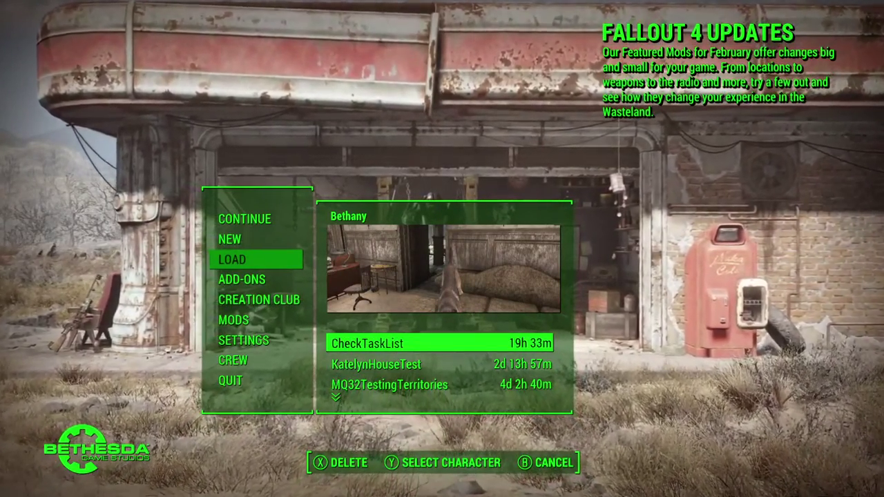
key("Escape")
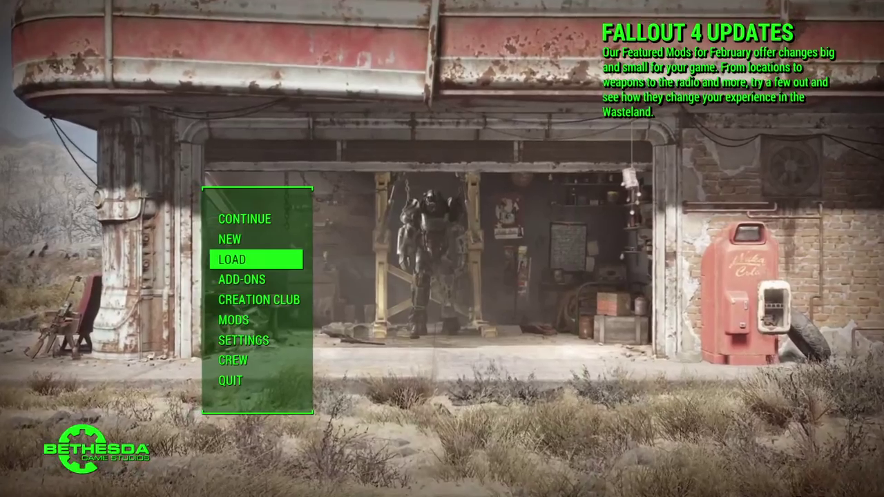
Step: Load the saved game C2_WaterUnderTheBridge and accept loading it without the missing content
key("Return")
key("Down")
key("Down")
key("Down")
key("Down")
key("Down")
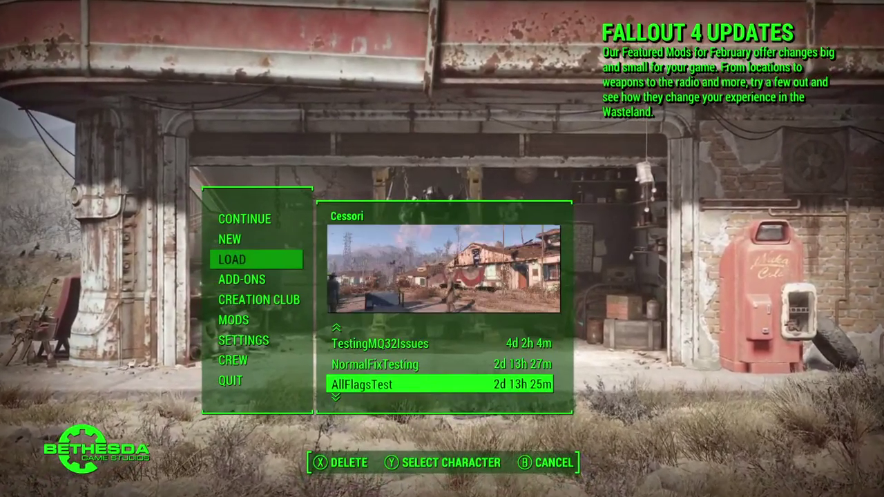
key("Down")
key("Down")
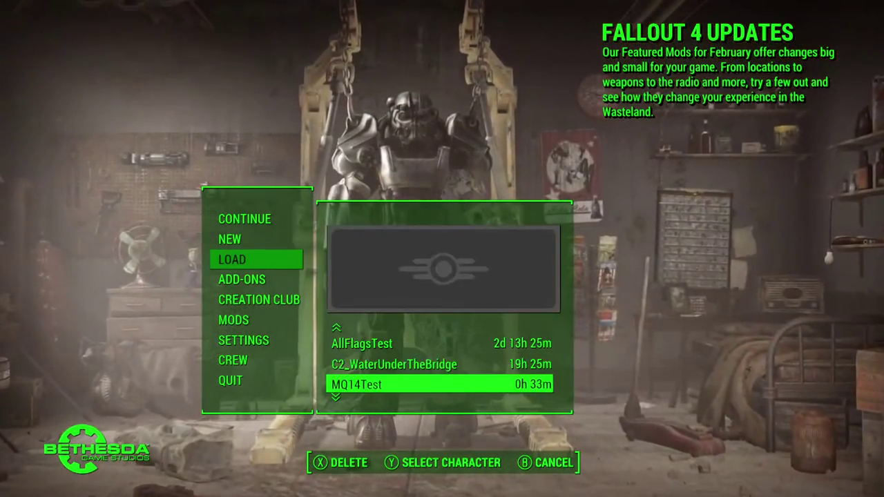
key("Up")
key("Return")
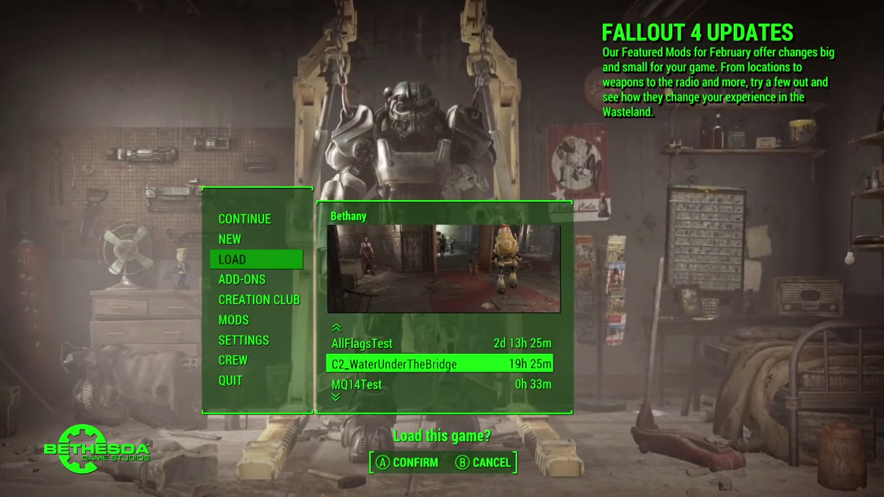
key("Return")
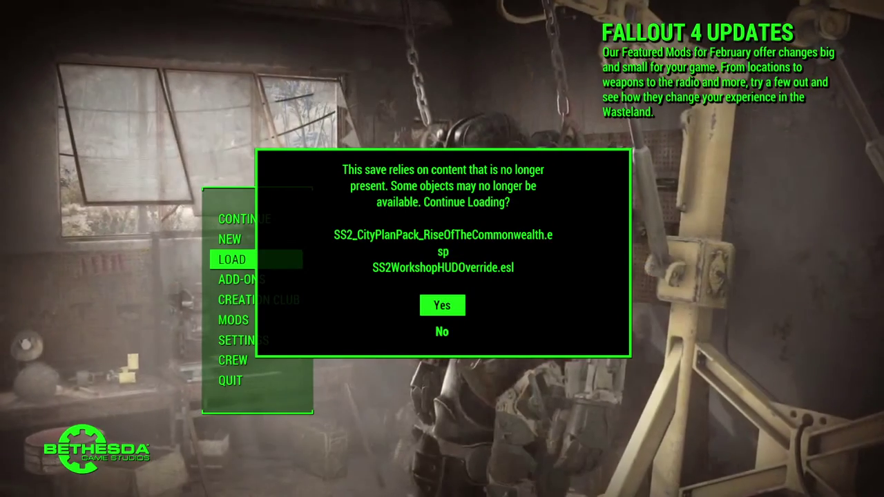
key("Return")
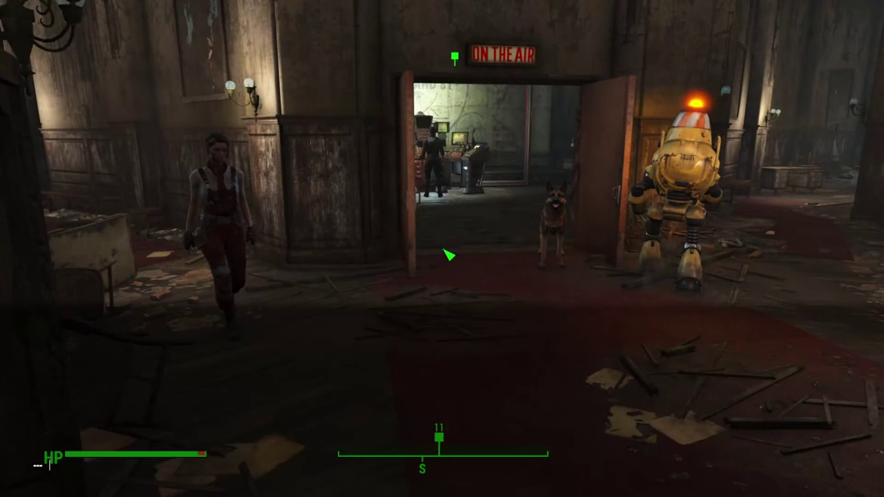
Step: Teleport with the console command coc SS2BTDummyCellNeg1Zero and open workshop mode at the settlement workbench
type("coc SS2BTDummyCellNeg1Zero")
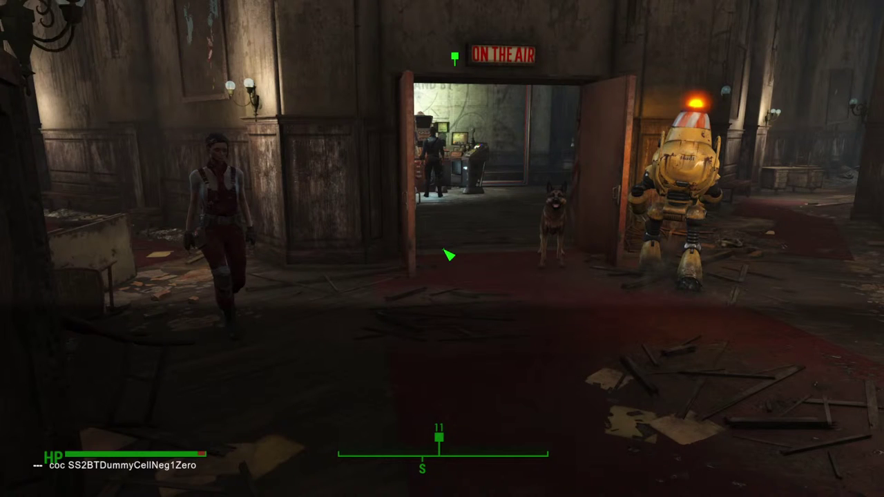
key("Return")
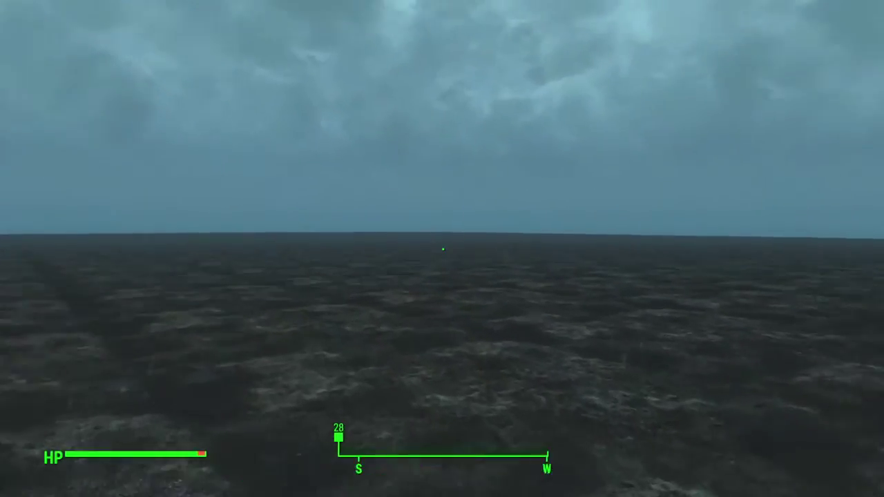
key("w")
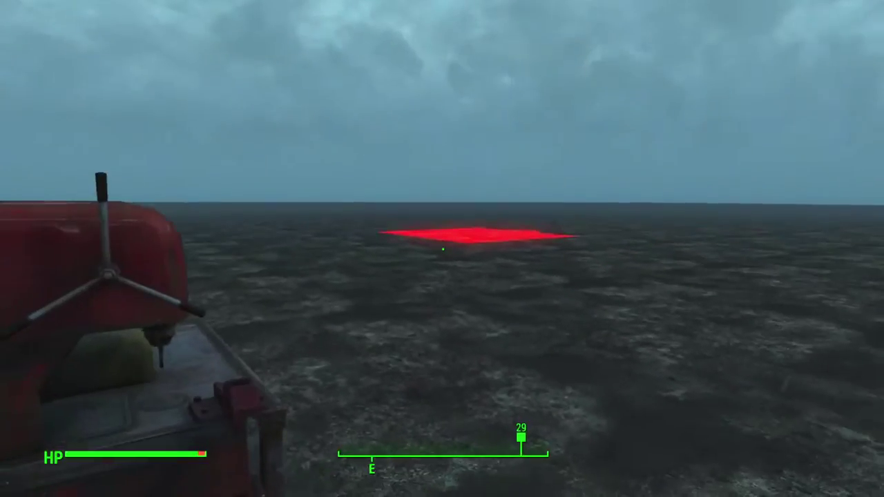
key("w")
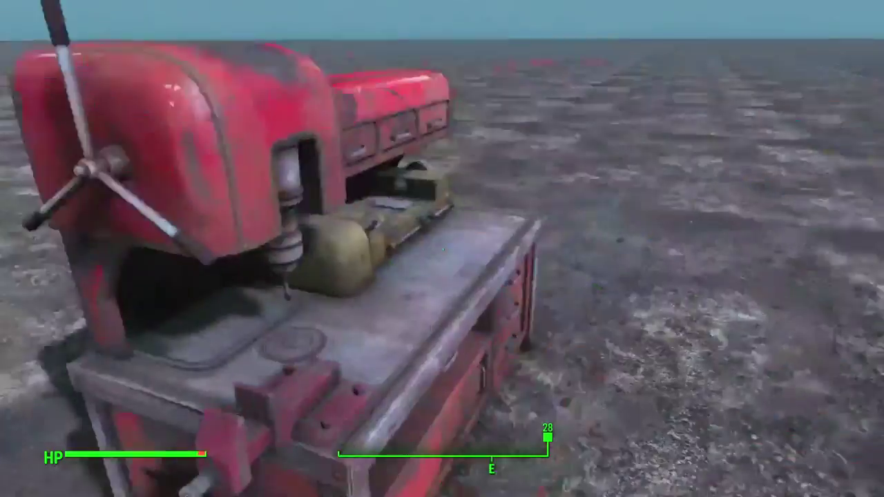
key("e")
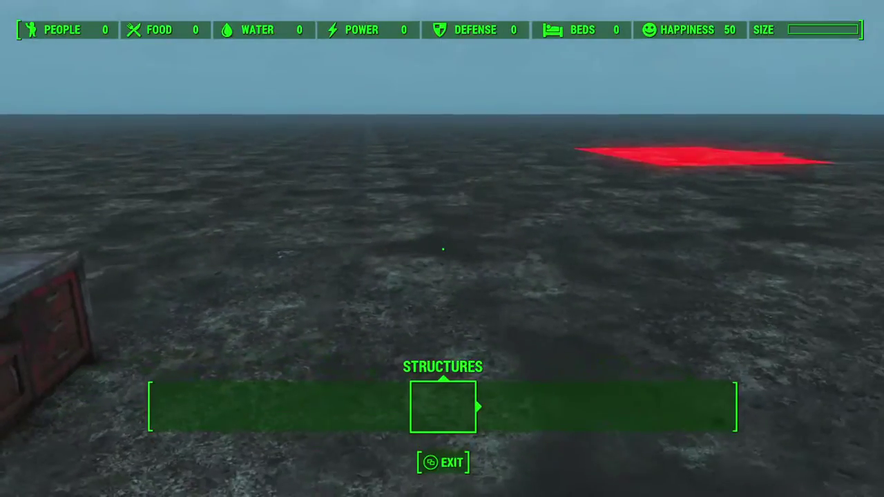
Step: Enable God Mode with the console command tgm and build a small generator near the workbench
key("grave")
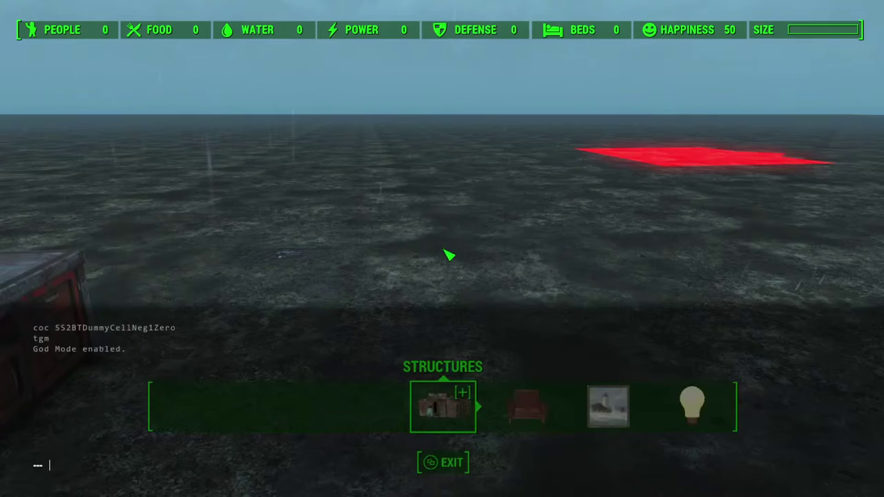
key("grave")
key("Right")
key("Right")
key("Up")
key("Up")
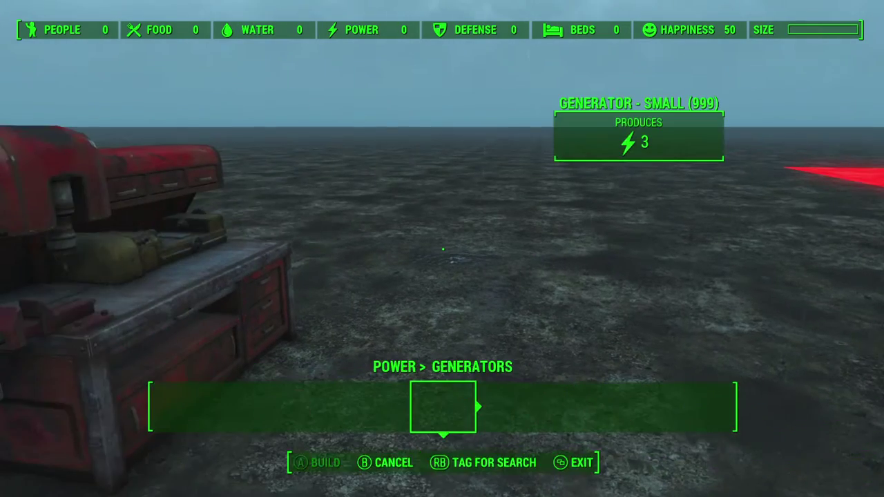
key("e")
Step: Build the dish tower from the miscellaneous power objects beside the small generator and wire the two together
key("Down")
key("Right")
key("Right")
key("Right")
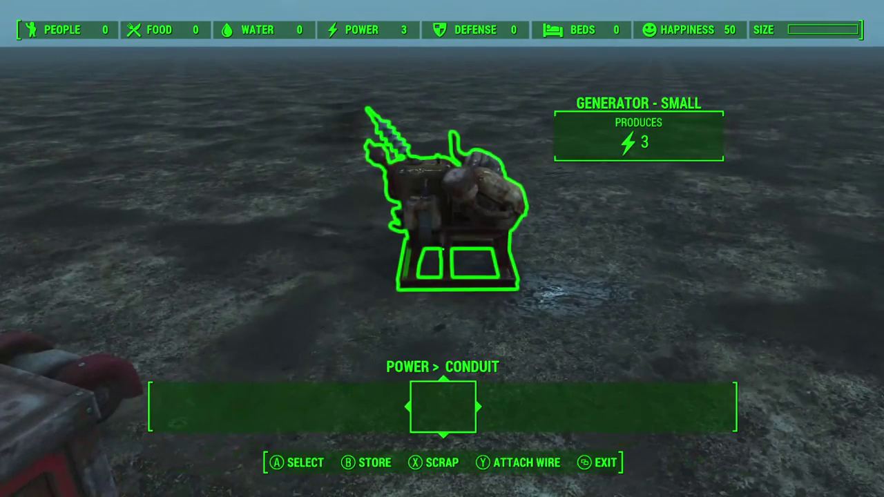
key("Right")
key("Right")
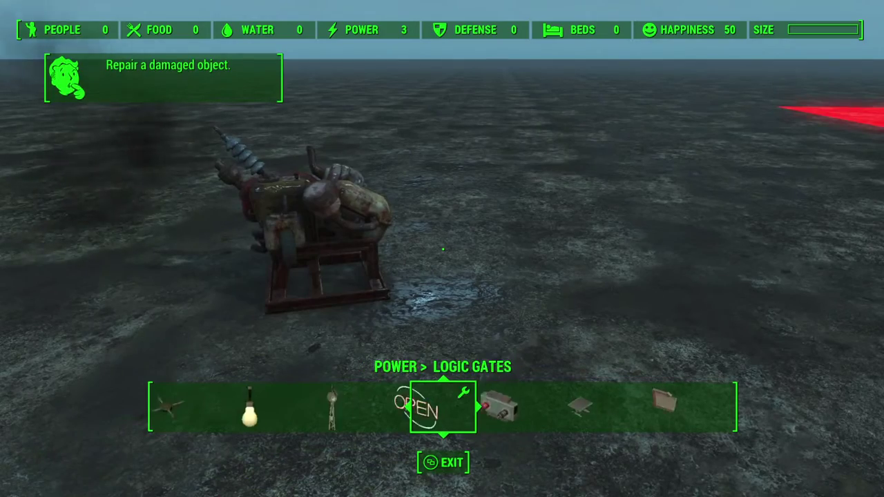
key("Left")
key("Left")
key("Return")
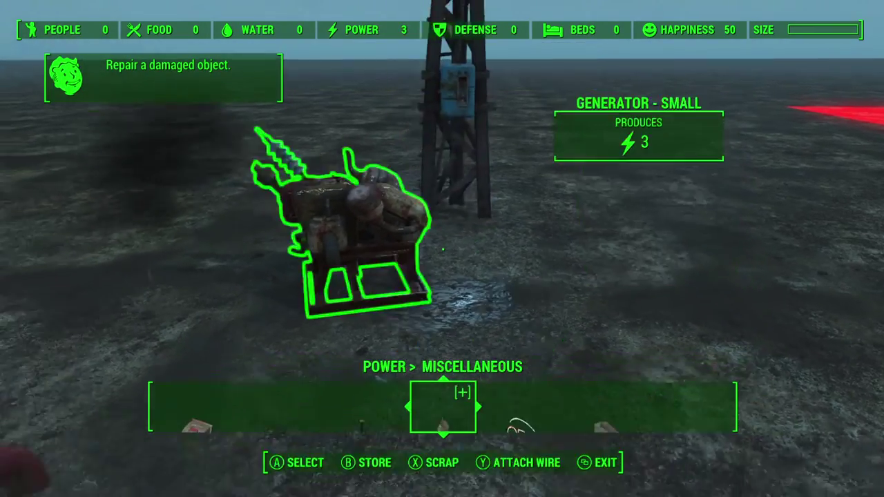
key("s")
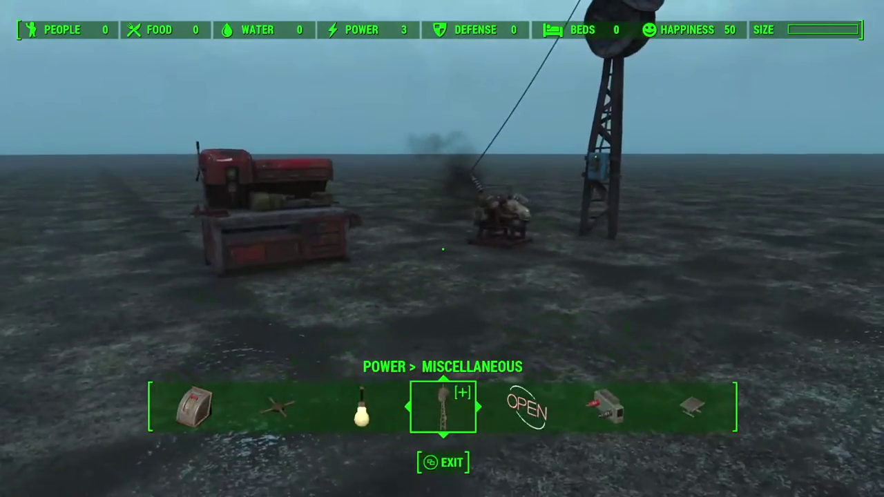
Step: Inspect the workbench, wired generator, dish tower and red ground marker from different sides of the settlement
key("s")
key("a")
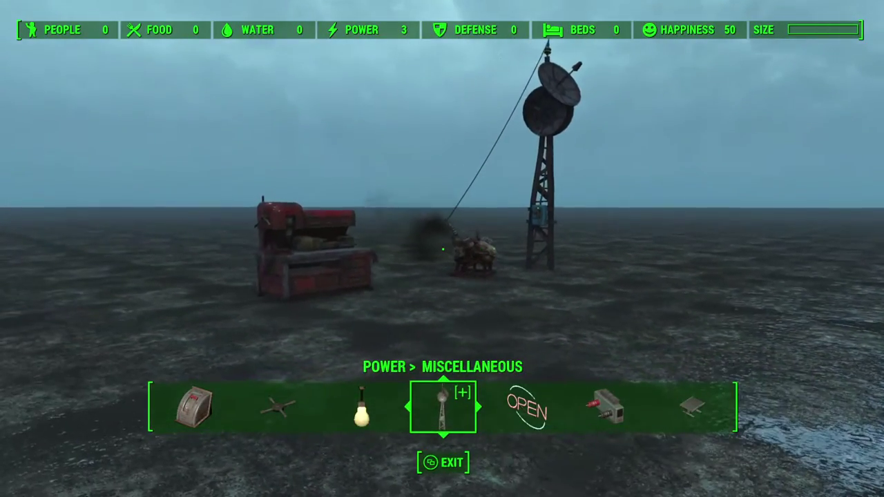
key("w")
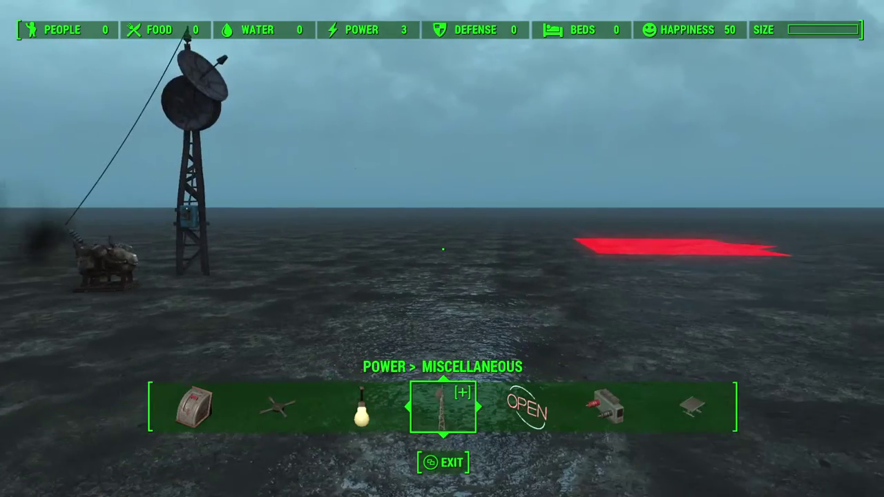
key("w")
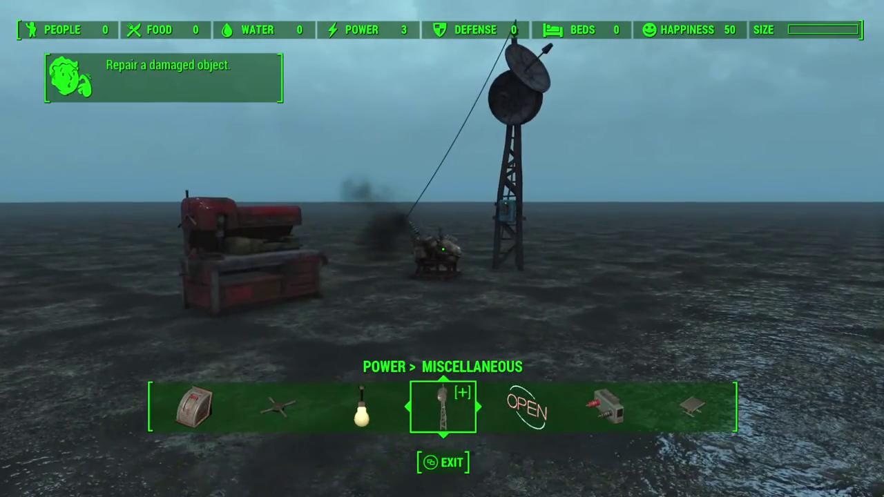
key("s")
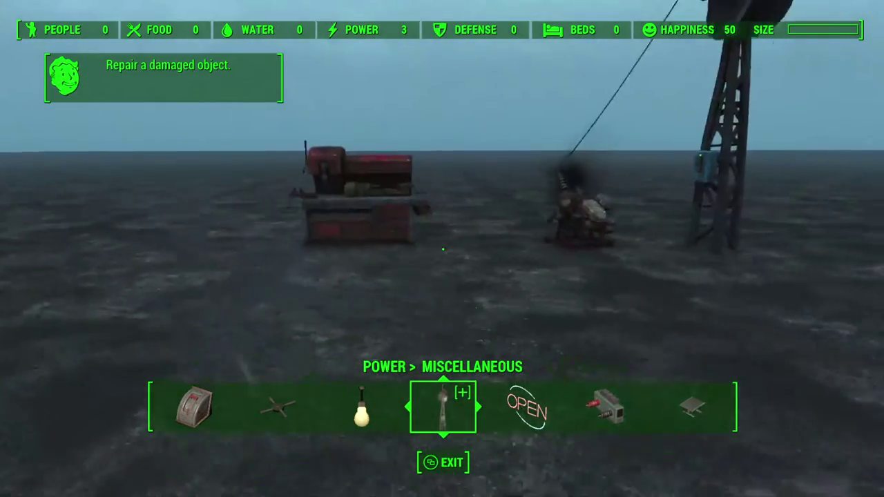
key("w")
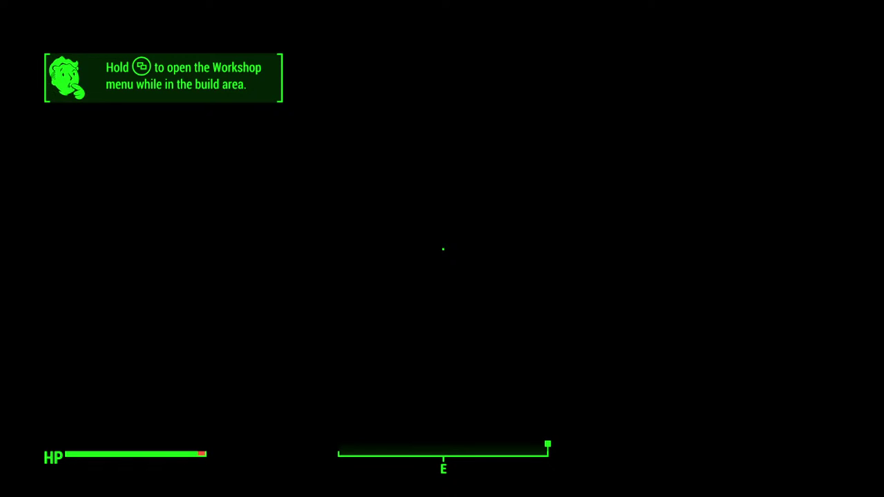
Step: Quit Fallout 4 with the console command qqq and return to the SS2_BuildingTool render window in the Creation Kit
key("grave")
type("qqq")
key("Return")
left_click(634, 202)
Step: Examine the collision markers, sandbox volume and build area volume enclosing the SS2BTDummyWorld landscape
middle_click_drag(635, 203, 615, 379, "shift")
scroll(672, 250, "down", 3)
scroll(633, 336, "down", 2)
middle_click_drag(633, 336, 603, 389)
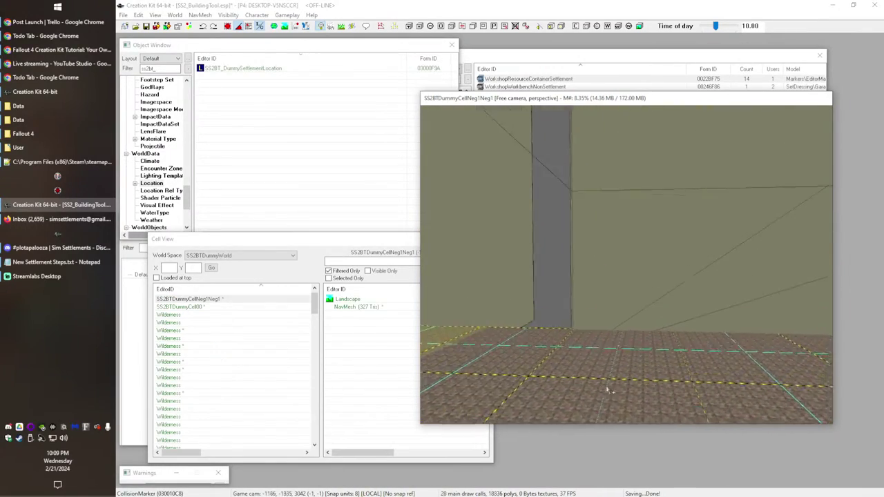
scroll(667, 382, "down", 4)
middle_click_drag(667, 383, 642, 395, "shift")
scroll(586, 270, "down", 3)
middle_click_drag(586, 270, 724, 296)
middle_click_drag(525, 304, 718, 282)
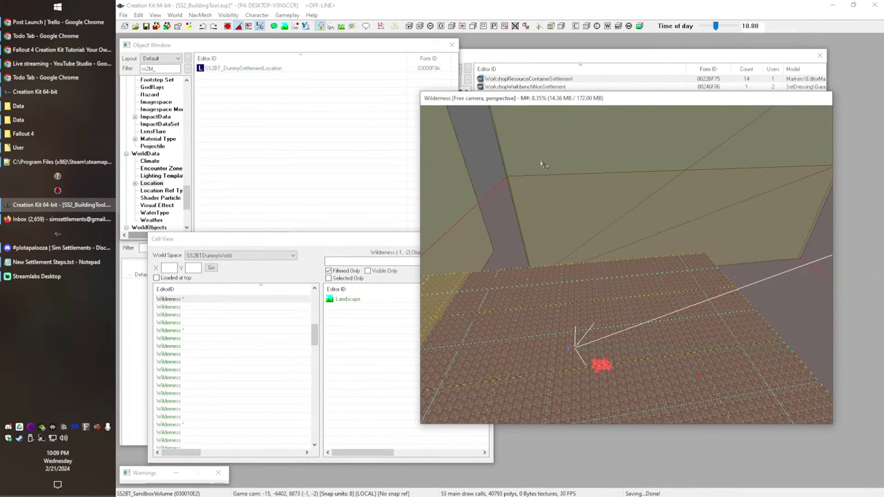
middle_click_drag(571, 168, 617, 215, "shift")
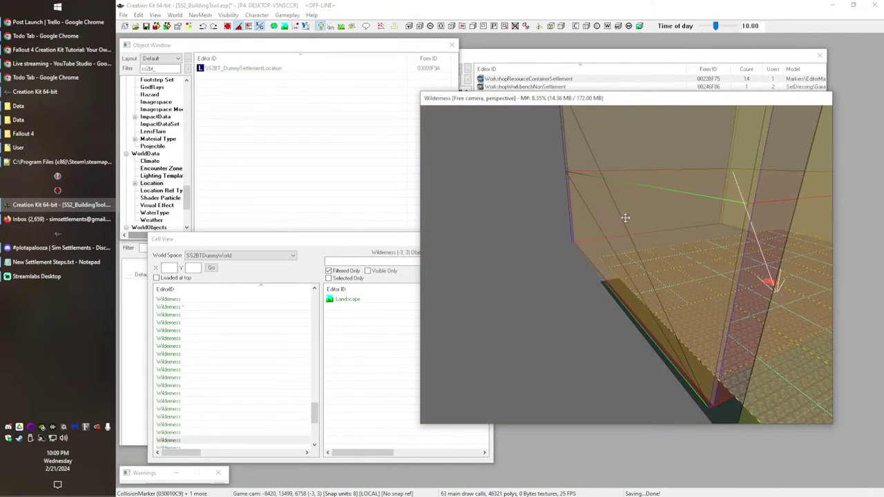
middle_click_drag(639, 252, 565, 364, "shift")
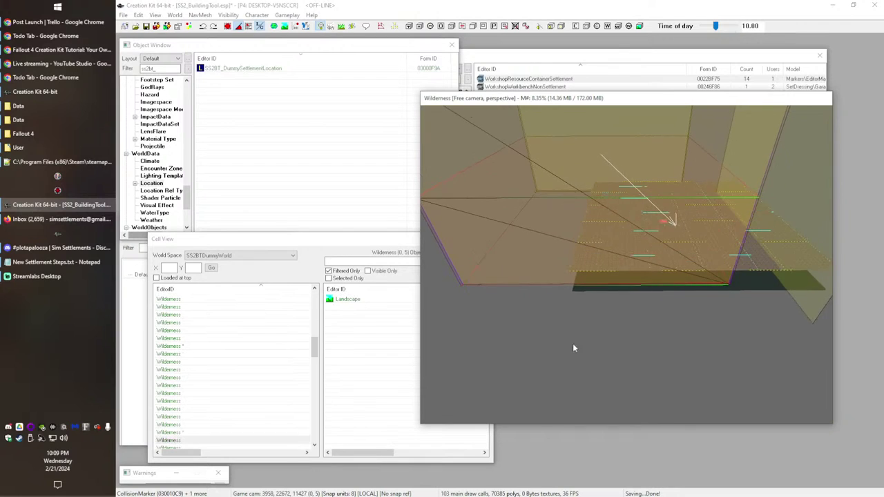
middle_click_drag(563, 426, 699, 248, "shift")
middle_click_drag(599, 149, 641, 208, "shift")
mouse_move(552, 170)
middle_mouse_down("shift")
mouse_move(816, 174)
mouse_move(677, 242)
middle_mouse_up("shift")
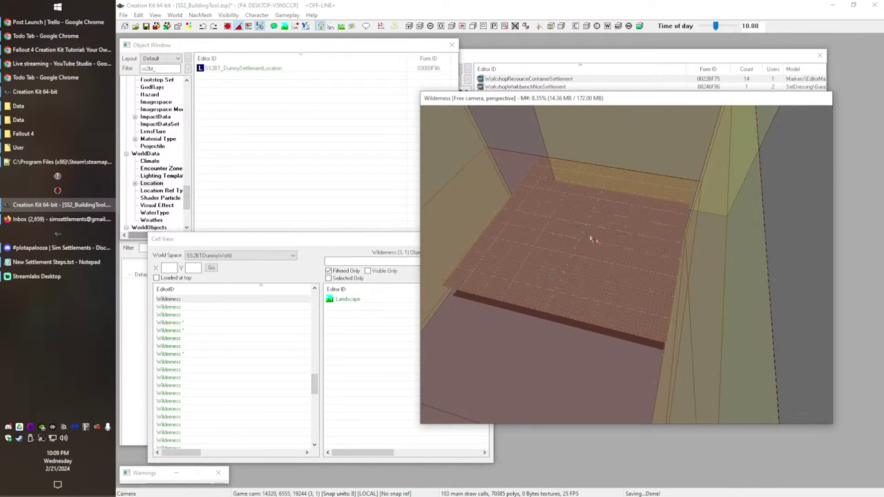
mouse_move(600, 243)
middle_mouse_down("shift")
mouse_move(582, 251)
mouse_move(673, 236)
mouse_move(682, 247)
middle_mouse_up("shift")
middle_click_drag(452, 190, 470, 184, "shift")
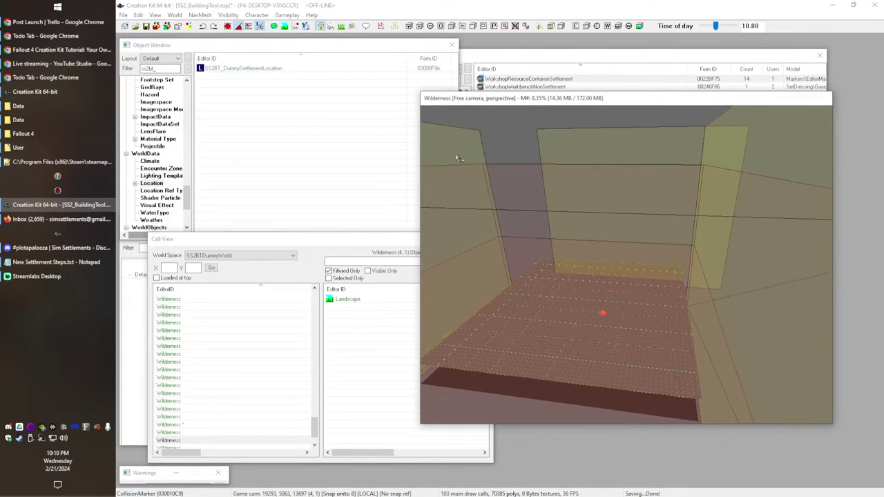
scroll(538, 310, "up", 8)
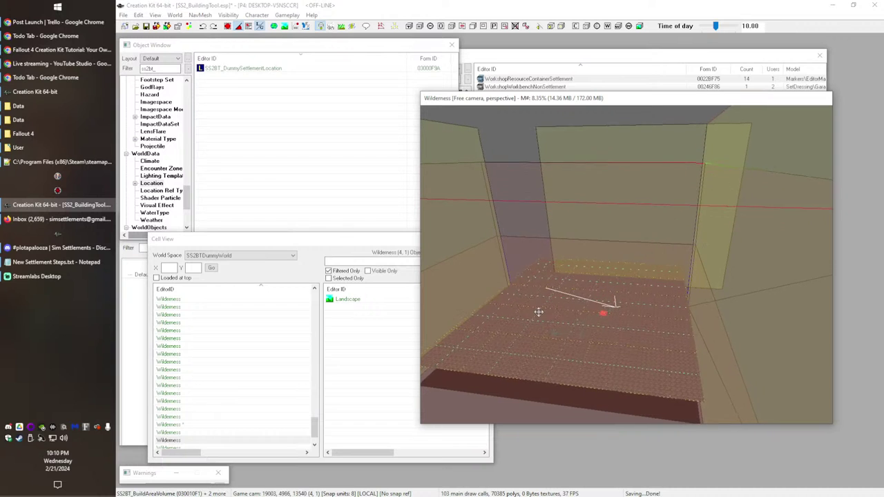
scroll(535, 306, "up", 9)
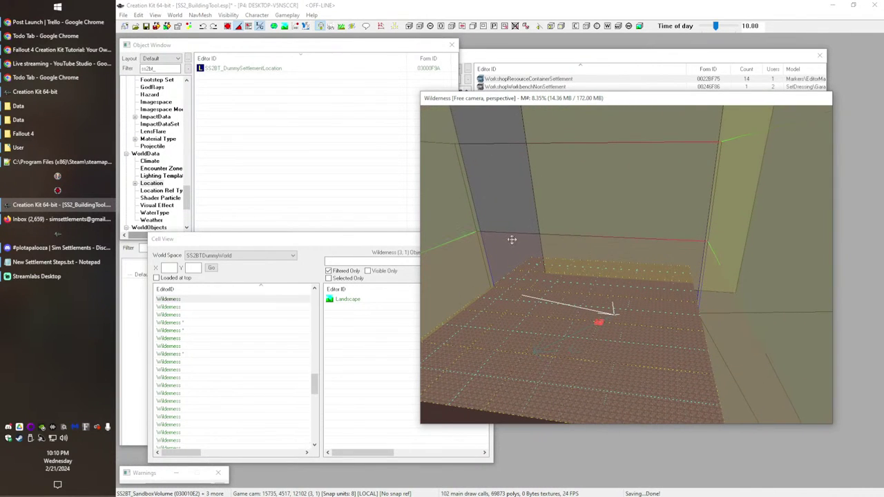
Step: Examine from above how the trigger volumes line up with the edges and corners of the dummy landscape
left_click_drag(512, 308, 553, 286)
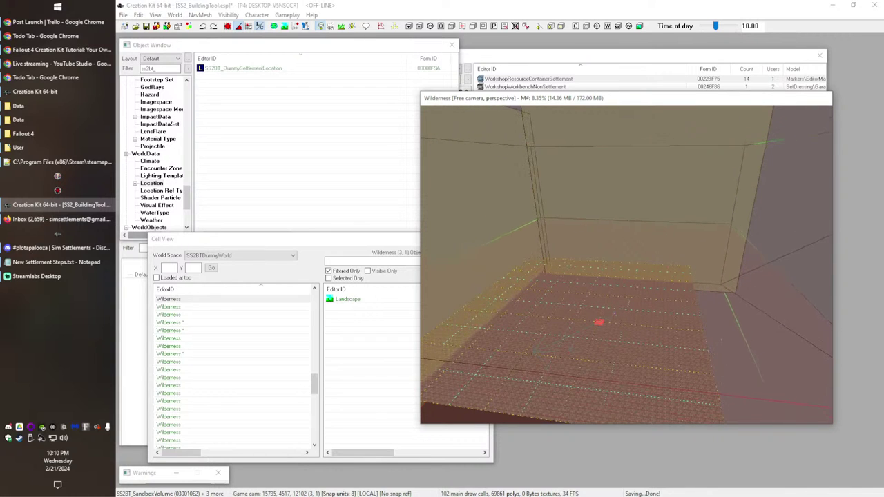
middle_click_drag(476, 331, 445, 295, "shift")
middle_click_drag(558, 306, 493, 356, "shift")
middle_click_drag(727, 244, 460, 350)
middle_click_drag(602, 312, 428, 182)
middle_click_drag(686, 299, 586, 389)
middle_click_drag(570, 257, 644, 272)
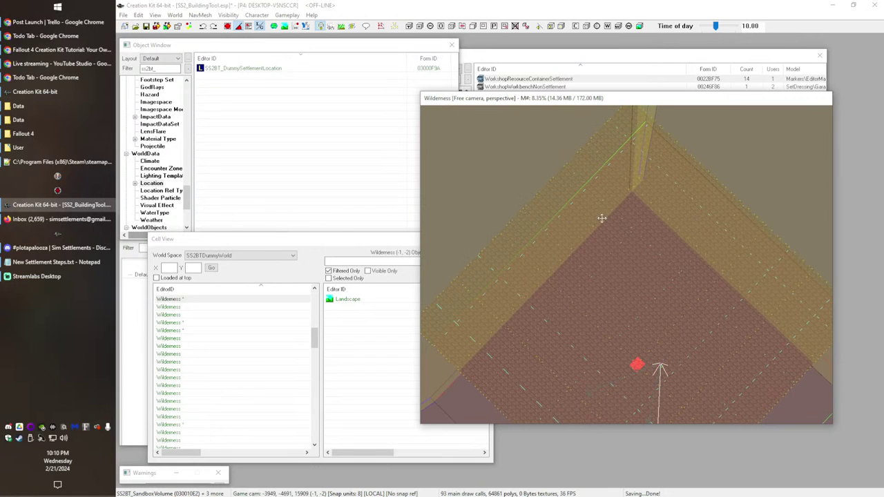
middle_click_drag(578, 262, 560, 260, "shift")
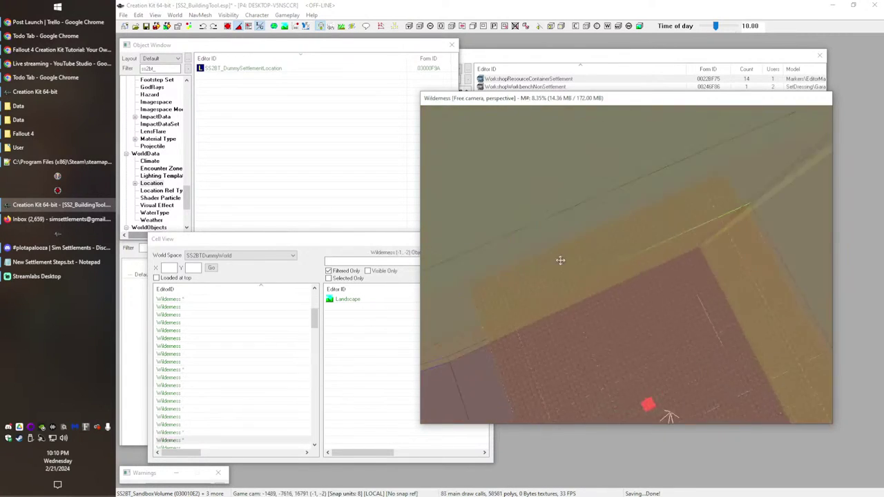
middle_click_drag(613, 250, 487, 371)
middle_click_drag(649, 234, 456, 293)
middle_click_drag(566, 300, 637, 114)
middle_click_drag(588, 339, 540, 177)
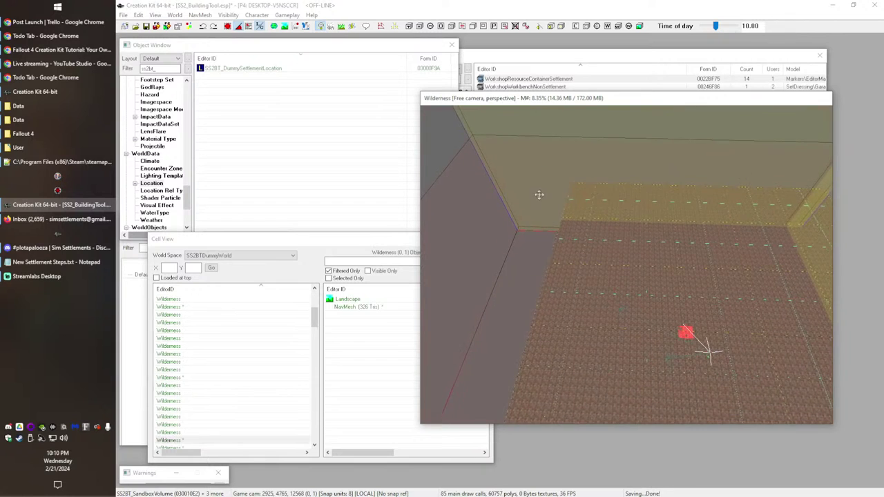
scroll(538, 203, "up", 1)
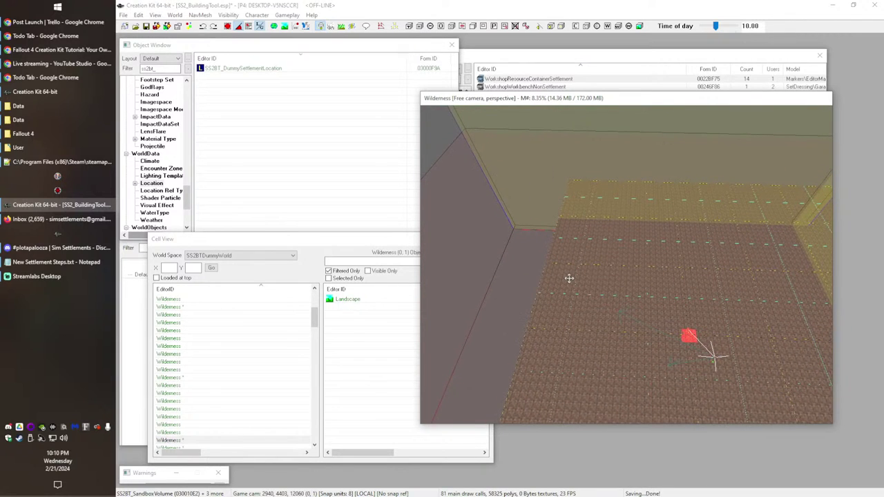
mouse_move(508, 317)
middle_mouse_down("shift")
mouse_move(558, 355)
mouse_move(575, 276)
mouse_move(634, 304)
mouse_move(698, 284)
mouse_move(706, 290)
mouse_move(658, 328)
mouse_move(637, 362)
mouse_move(661, 310)
mouse_move(687, 296)
mouse_move(700, 263)
middle_mouse_up("shift")
mouse_move(678, 295)
middle_mouse_down("shift")
mouse_move(667, 365)
mouse_move(657, 212)
mouse_move(707, 285)
mouse_move(594, 461)
mouse_move(585, 361)
mouse_move(602, 289)
mouse_move(648, 237)
mouse_move(721, 198)
mouse_move(626, 253)
mouse_move(610, 251)
mouse_move(622, 196)
mouse_move(508, 176)
middle_mouse_up("shift")
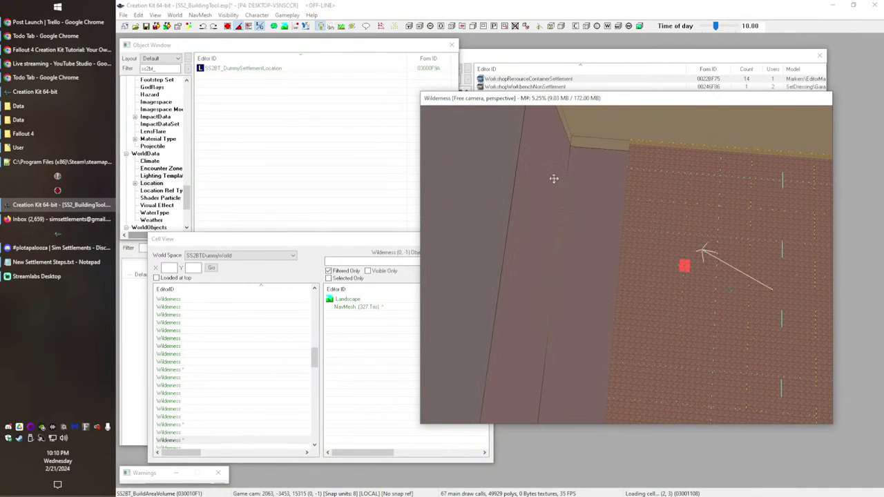
Step: Check the position and rotation in the SS2BT_BuildAreaVolume reference's 3D data and close it without changes
double_click(554, 178)
left_click(427, 200)
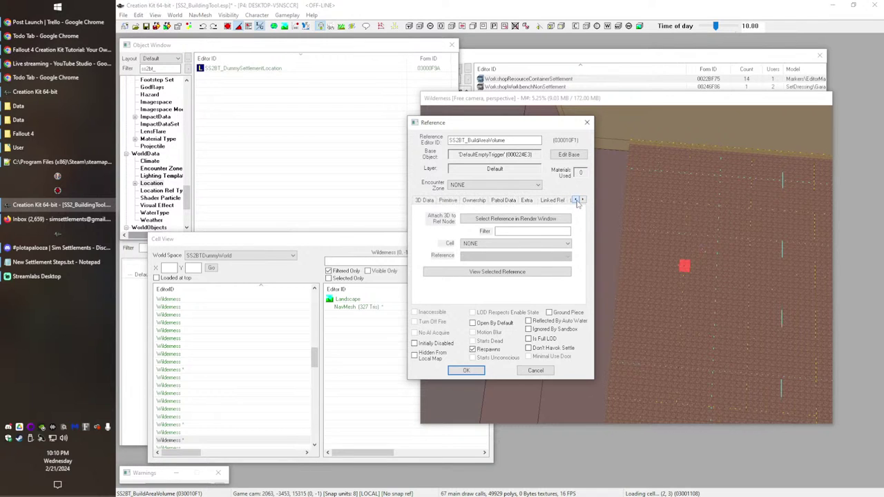
left_click(423, 200)
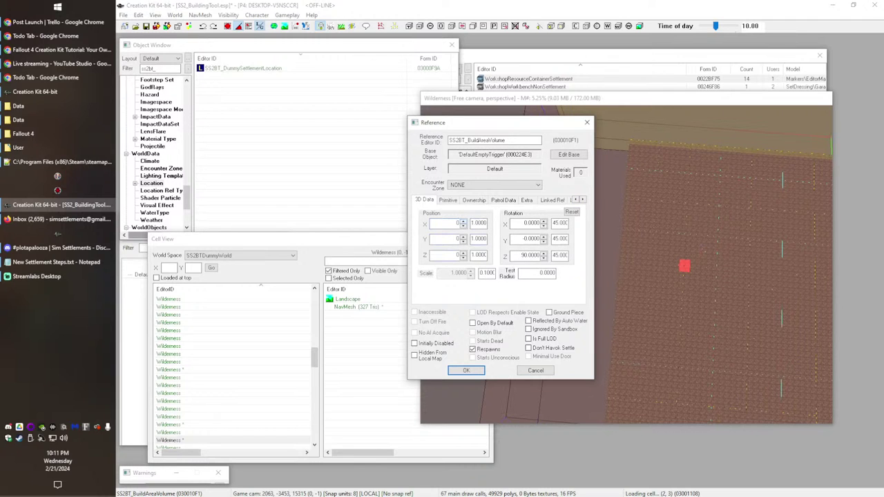
key("Escape")
Step: Check the position and rotation in the SS2BT_SandboxVolume reference's 3D data and close it
middle_click_drag(564, 298, 645, 351, "shift")
key("z")
left_click_drag(738, 210, 738, 108)
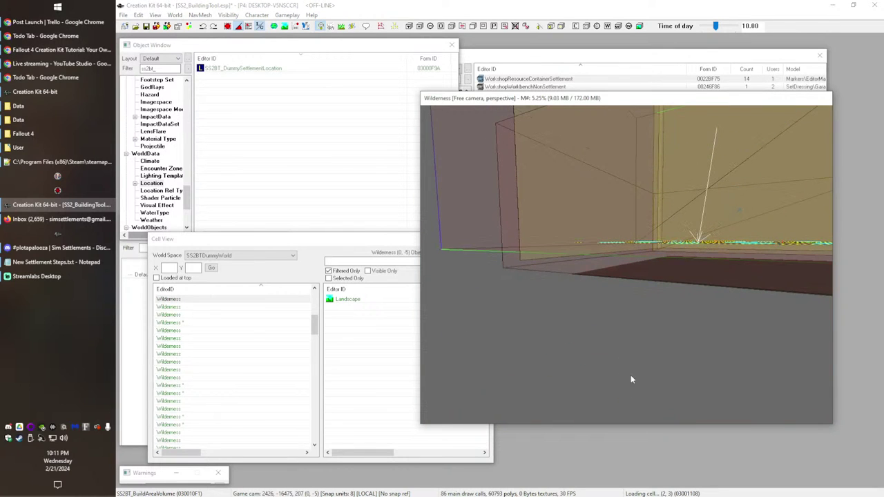
middle_click_drag(631, 379, 587, 327, "shift")
double_click(540, 281)
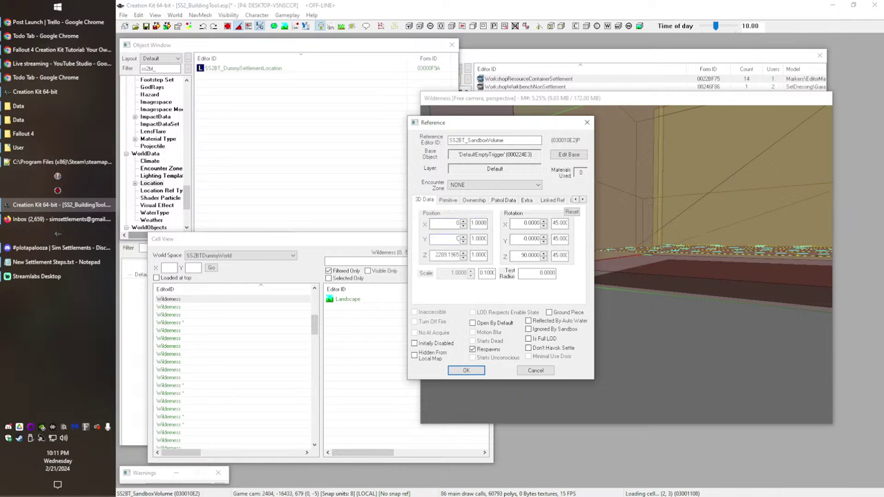
left_click(476, 373)
left_click(499, 389)
Step: Delete the two intersecting collision marker walls that cut across the dummy landscape
middle_click_drag(651, 299, 572, 243, "shift")
middle_click_drag(553, 195, 590, 184, "shift")
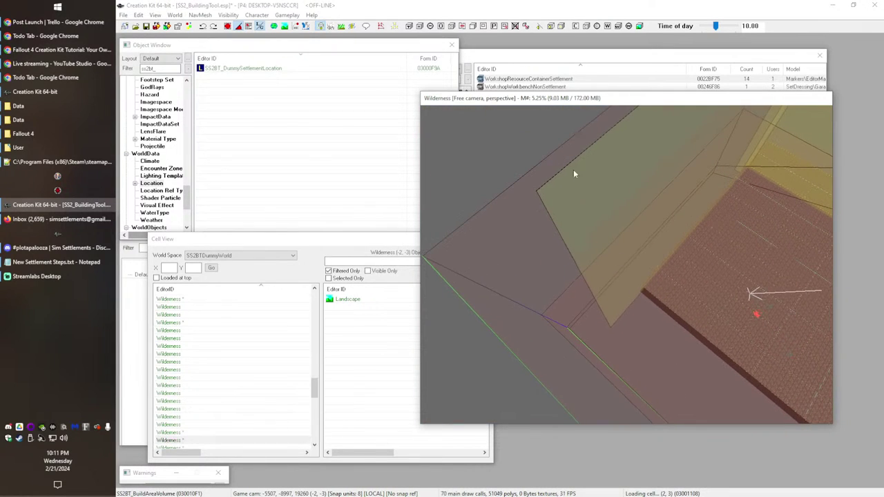
left_click_drag(576, 175, 576, 324)
left_click_drag(551, 157, 573, 165)
middle_click_drag(663, 245, 794, 323, "shift")
left_click_drag(661, 292, 703, 320)
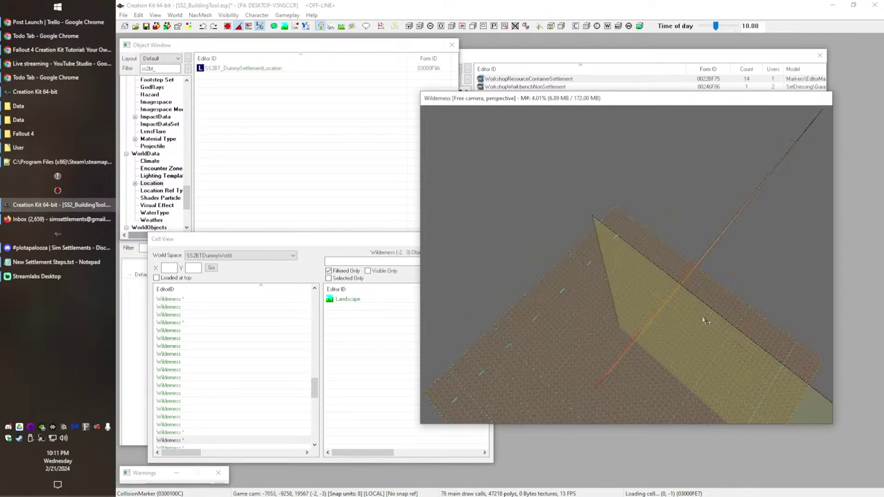
middle_click_drag(712, 309, 548, 308)
middle_click_drag(650, 302, 685, 396)
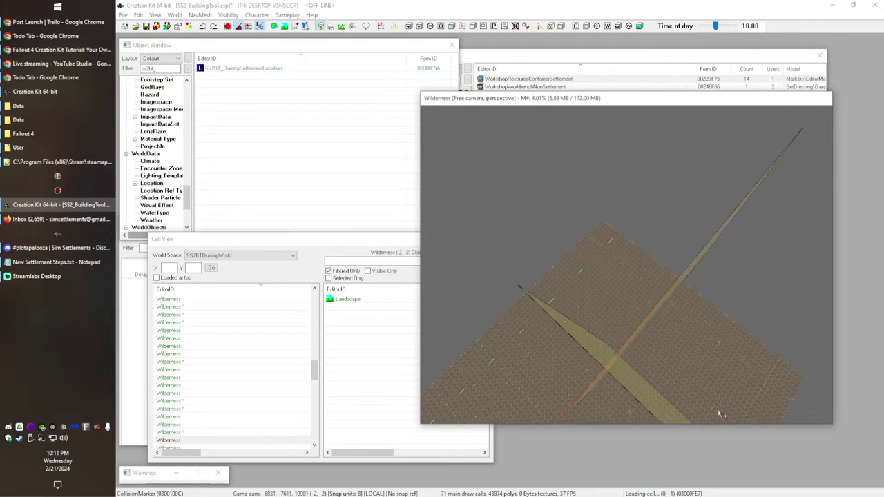
middle_click_drag(669, 319, 601, 214, "shift")
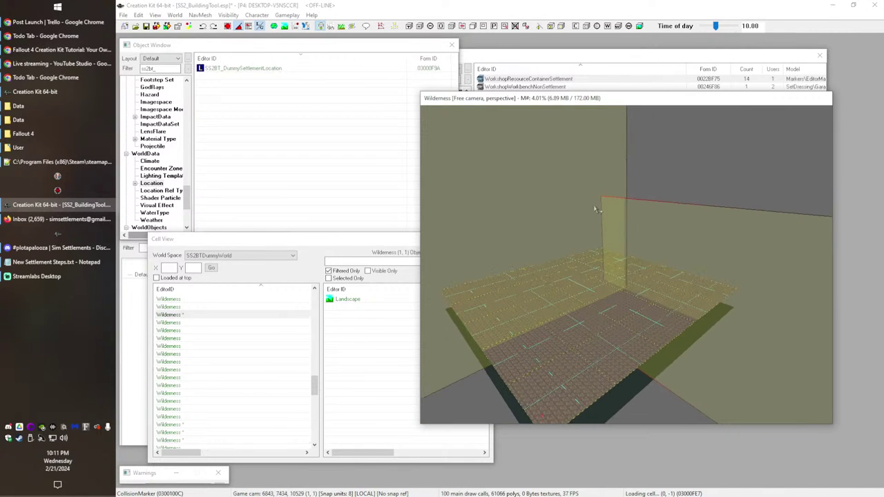
key("Delete")
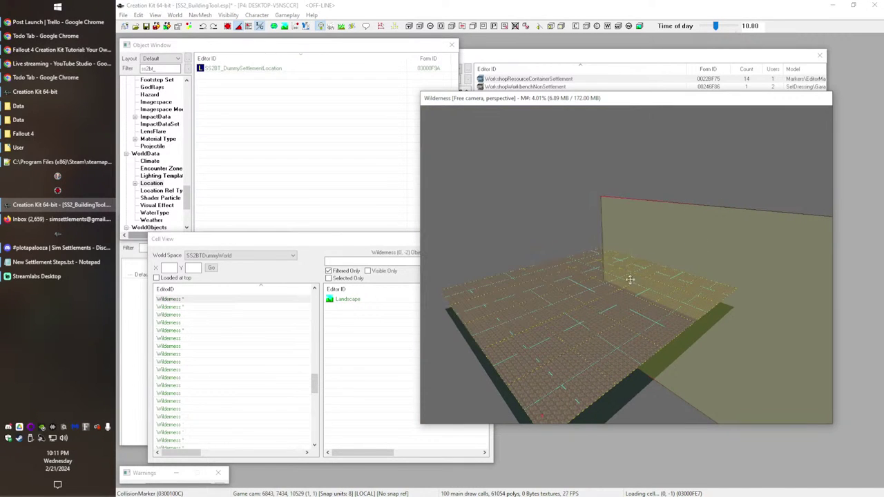
key("Delete")
Step: Delete the remaining three yellow collision marker walls around the outside of the dummy landscape
middle_click_drag(612, 354, 612, 254, "shift")
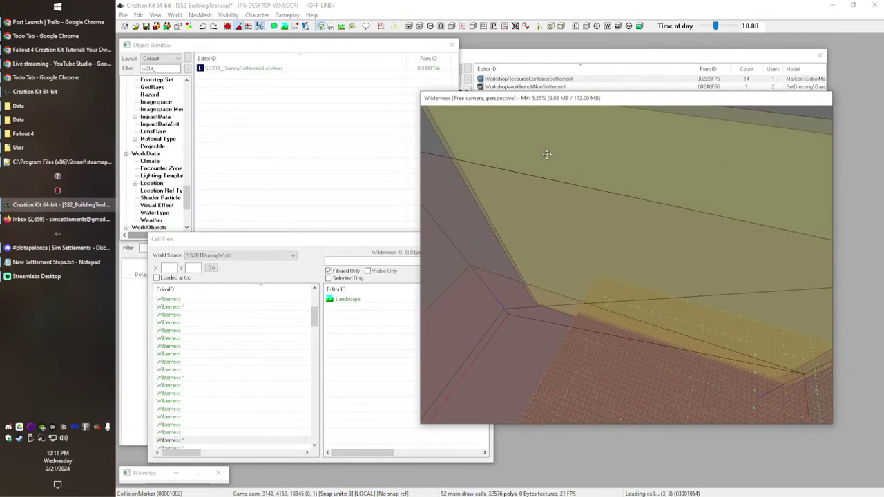
middle_click_drag(514, 142, 589, 332)
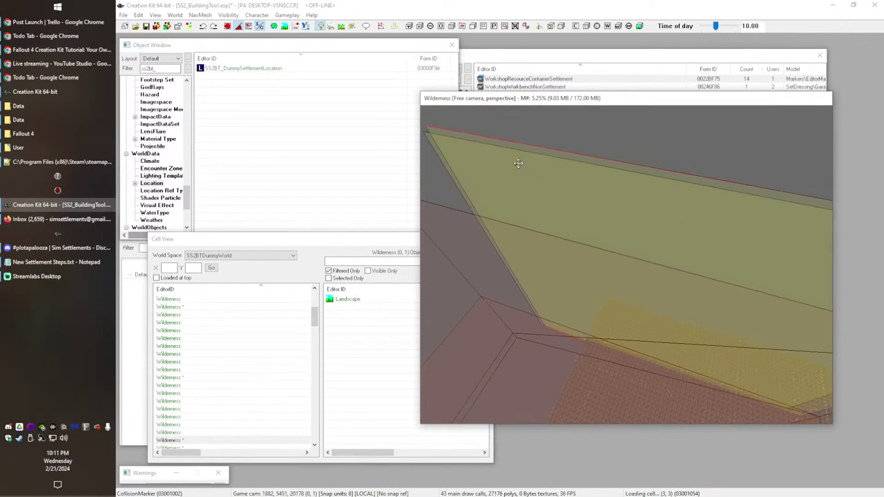
key("Delete")
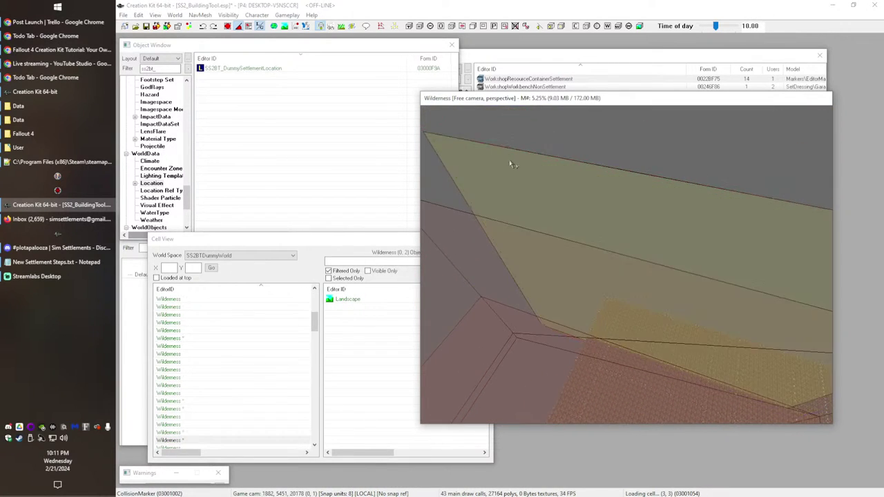
key("Delete")
middle_click_drag(727, 291, 513, 170)
middle_click_drag(794, 414, 456, 41)
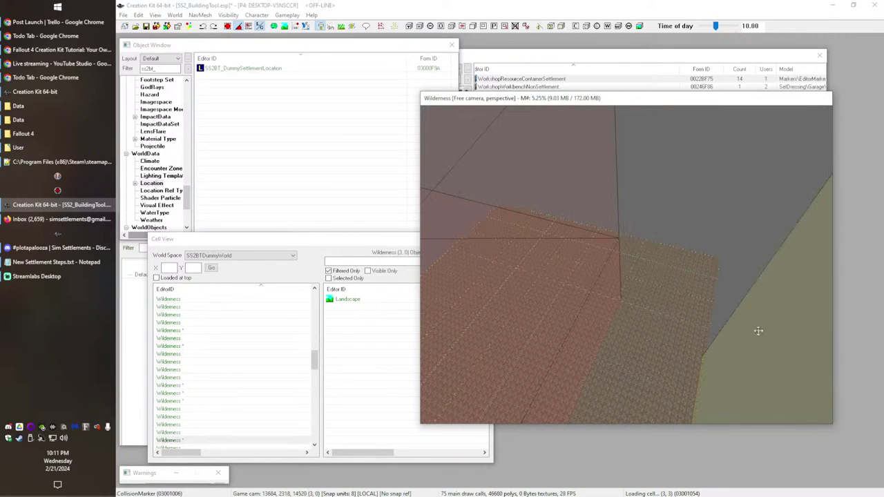
key("Delete")
Step: Inspect the build area volume without the collision walls and save the SS2_BuildingTool plugin
middle_click_drag(618, 296, 578, 245)
left_click(578, 273)
middle_click_drag(578, 275, 613, 250, "shift")
left_click(146, 26)
Step: Review the Small World and Fixed Dimensions options in the SS2BTDummyWorld worldspace settings and accept them
left_click(221, 14)
mouse_move(149, 17)
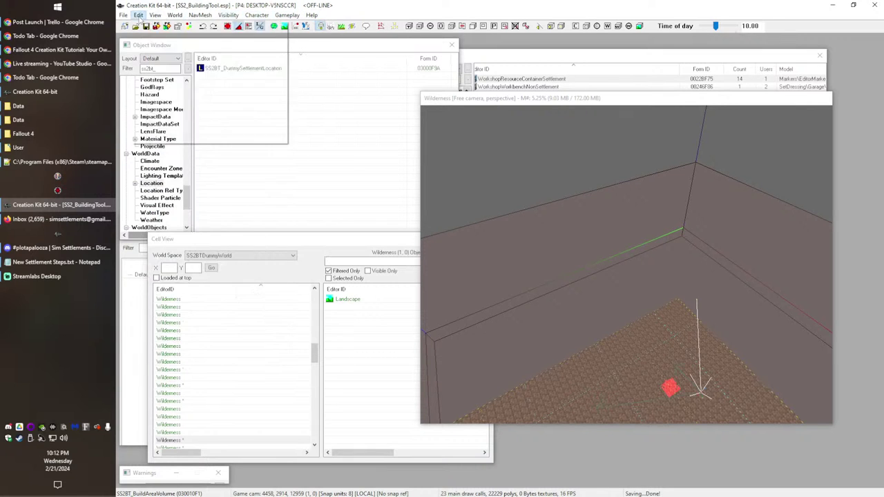
left_click(194, 25)
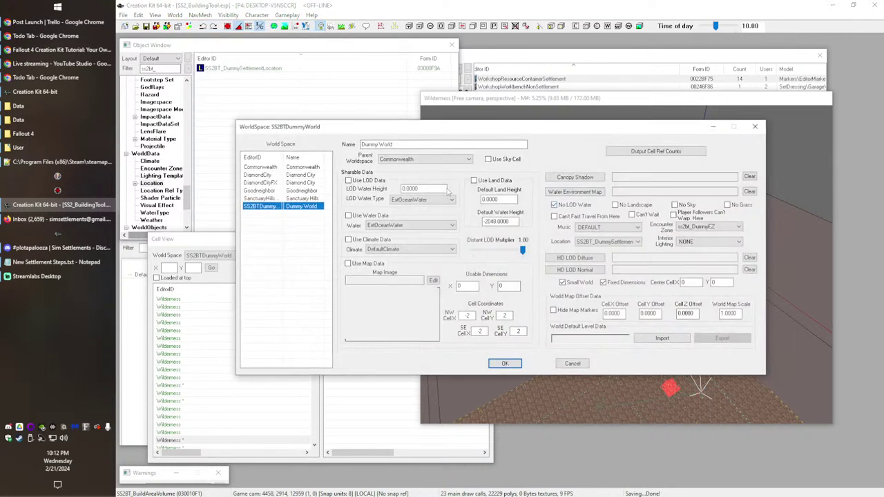
left_click(619, 284)
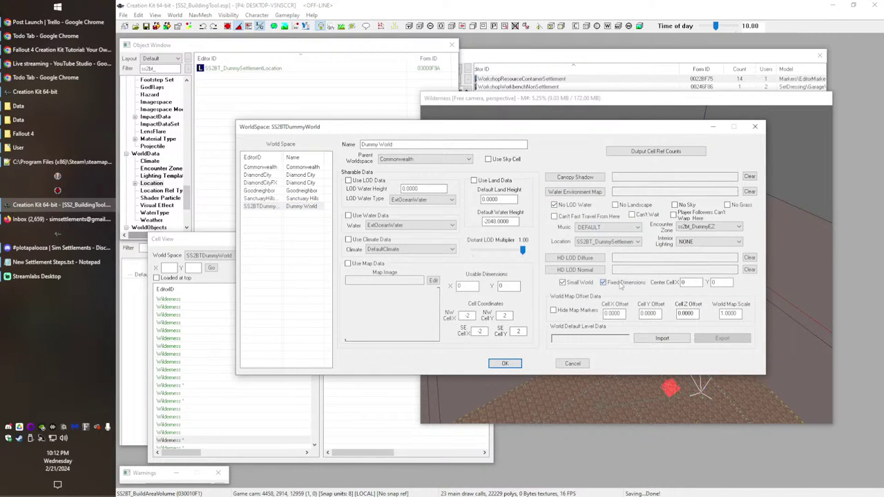
left_click(505, 364)
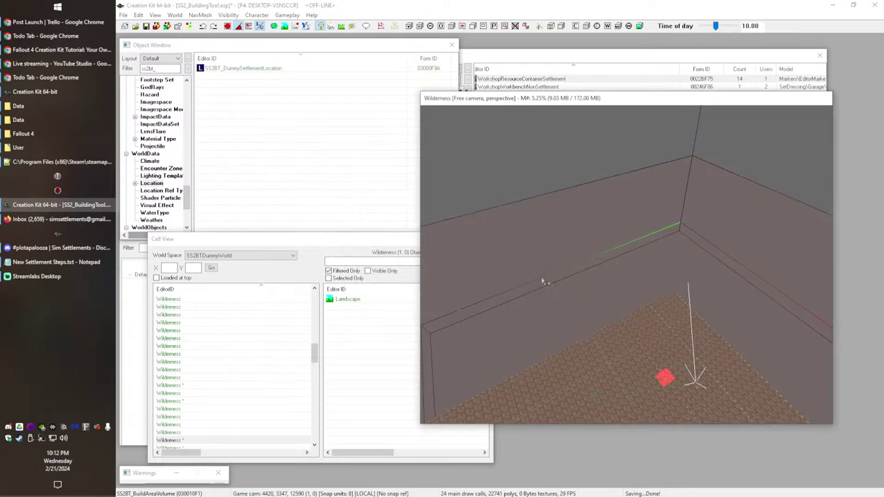
Step: Save the plugin again and look over the landscape inside the volumes
middle_click_drag(499, 144, 453, 156)
left_click(145, 26)
middle_click_drag(625, 306, 519, 201)
middle_click_drag(727, 176, 651, 176)
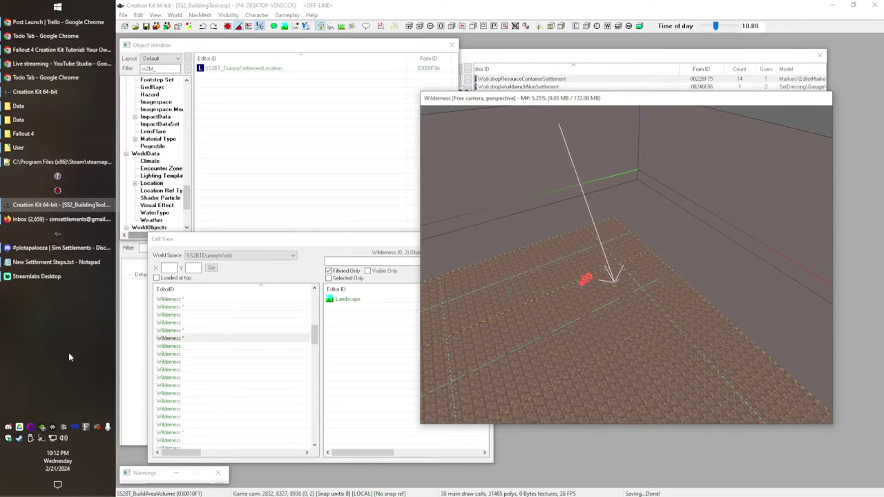
Step: Switch to Fallout 4 and load the C2_WaterUnderTheBridge save
left_click(21, 106)
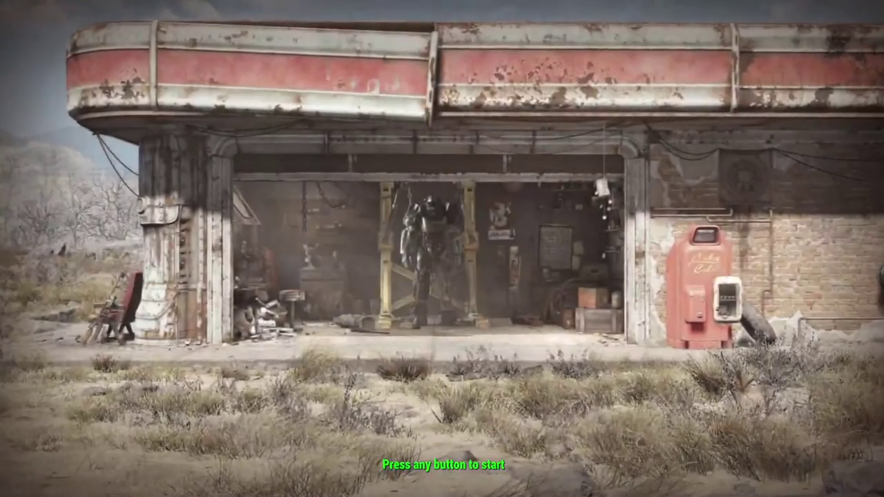
key("Return")
key("Down")
key("Down")
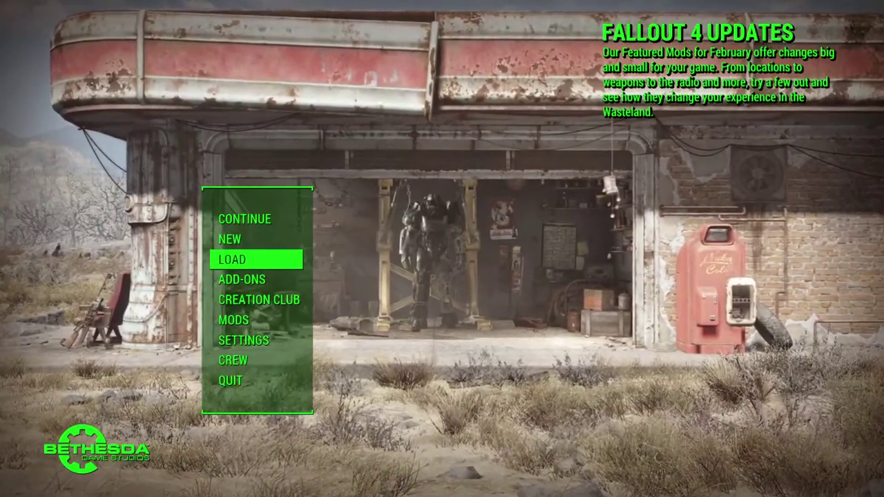
key("Return")
key("Down")
key("Down")
key("Down")
key("Down")
key("Down")
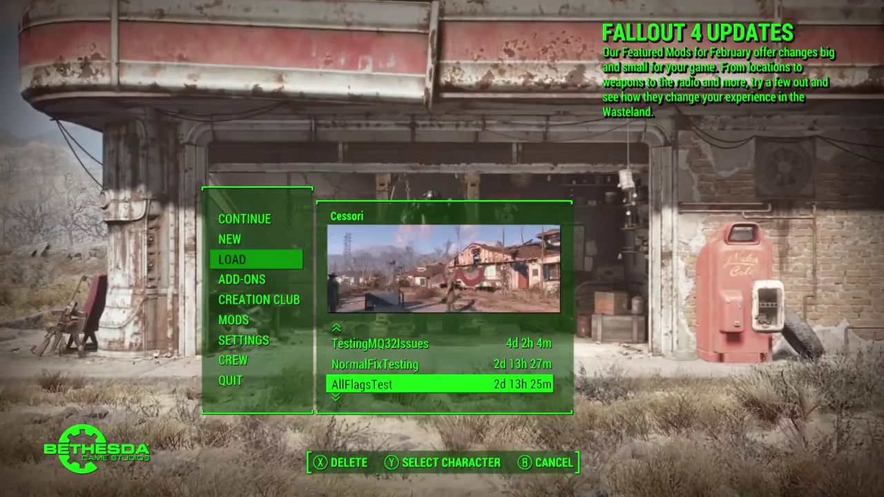
key("Down")
key("Return")
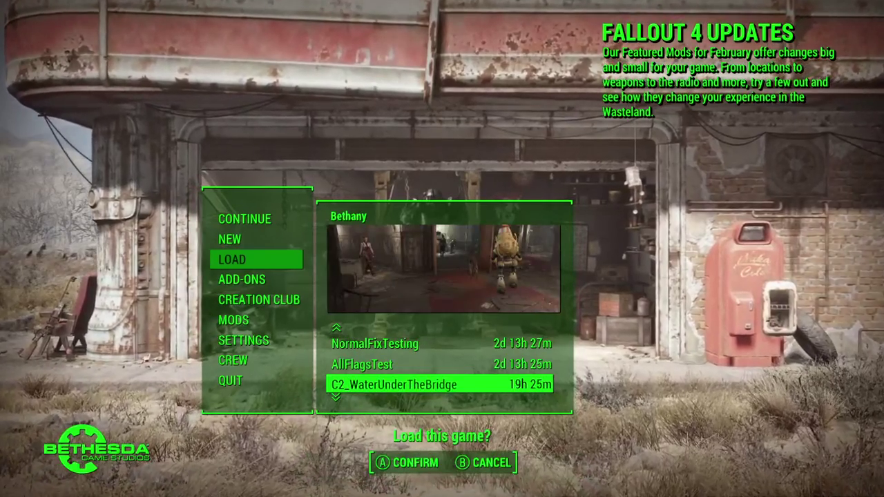
key("Return")
Step: Switch to the Creation Kit and look up the SS2BTDummyCellNeg1Zero editor ID among the SS2BTDummyWorld cells
key("super")
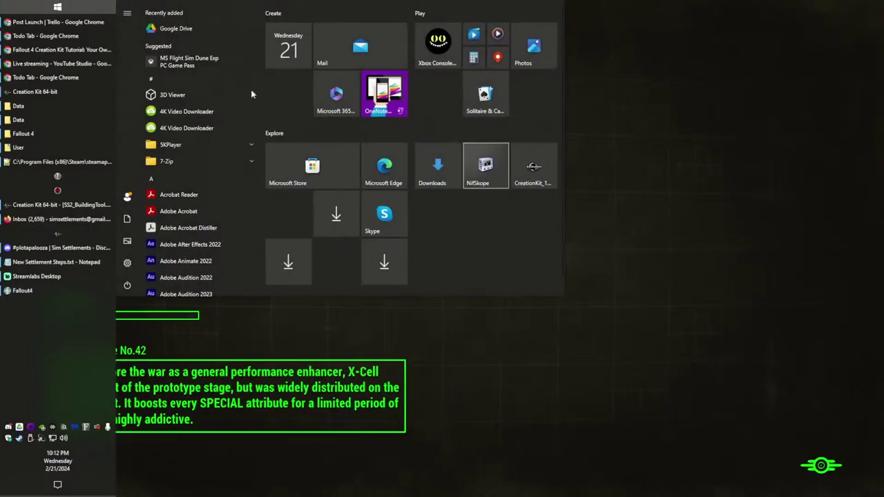
left_click(74, 208)
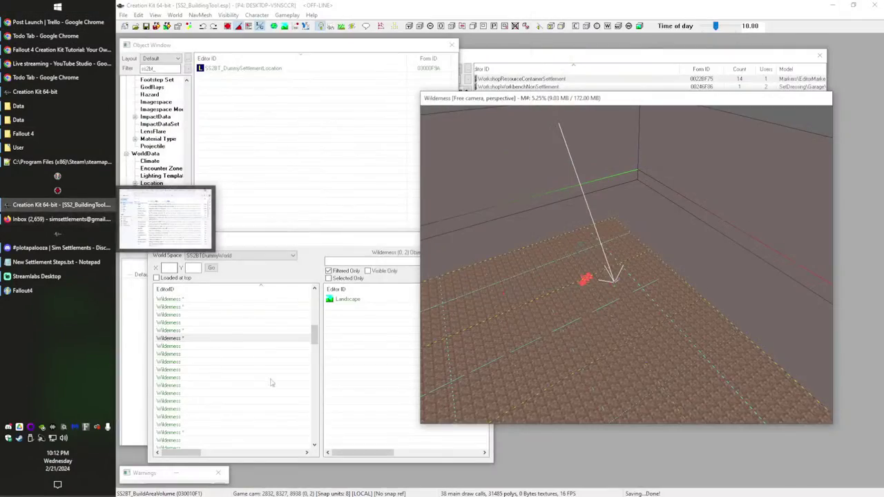
left_click(239, 331)
left_click_drag(313, 337, 318, 293)
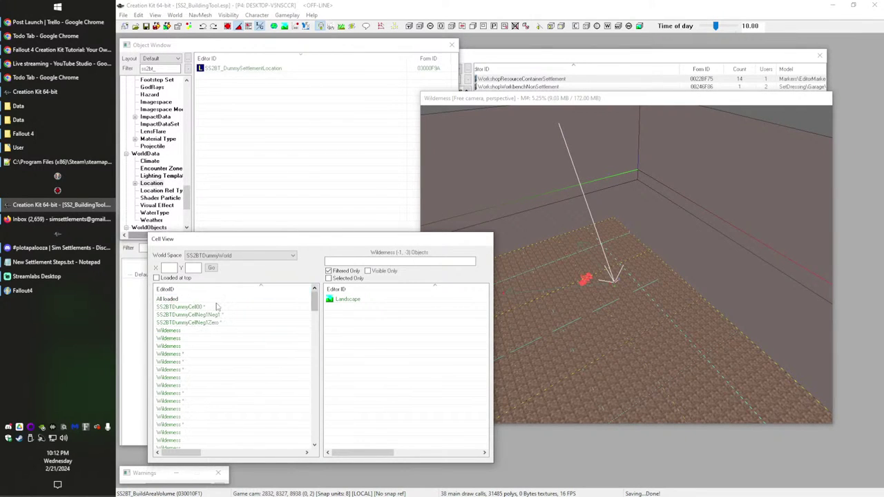
left_click(196, 315)
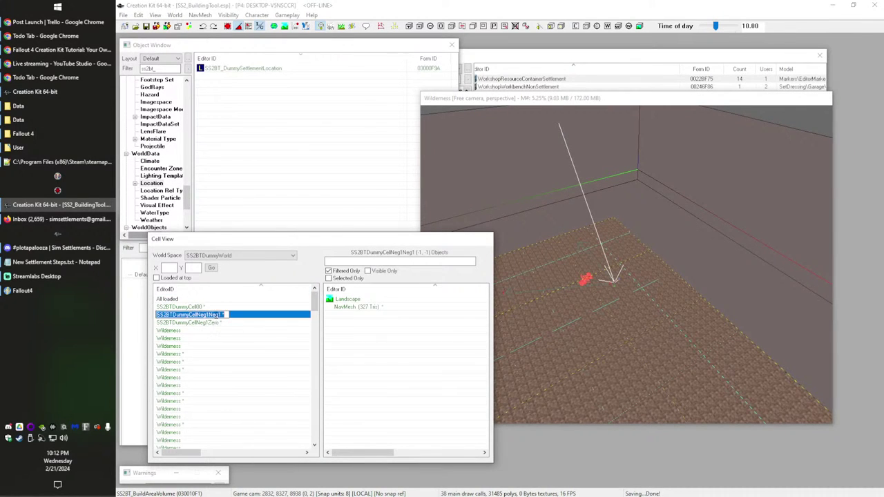
left_click(198, 324)
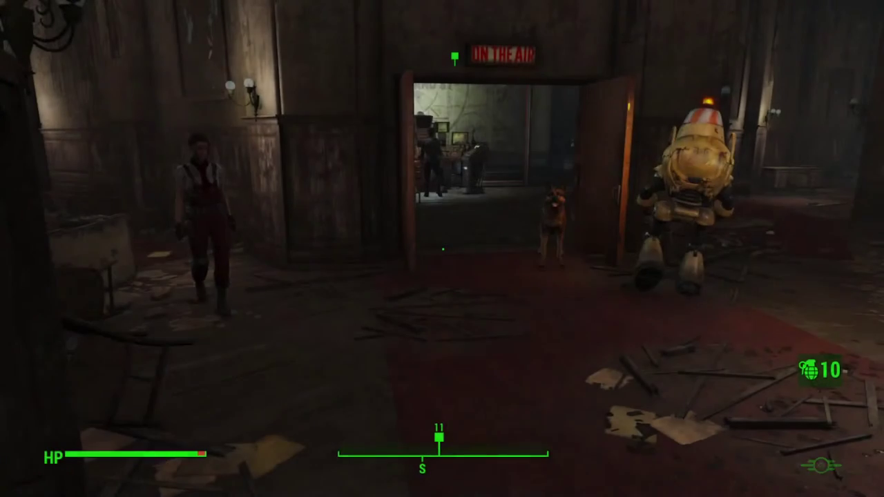
Step: Teleport the player into the dummy world with the console command coc SS2BTDummyCellNeg1Zero
key("grave")
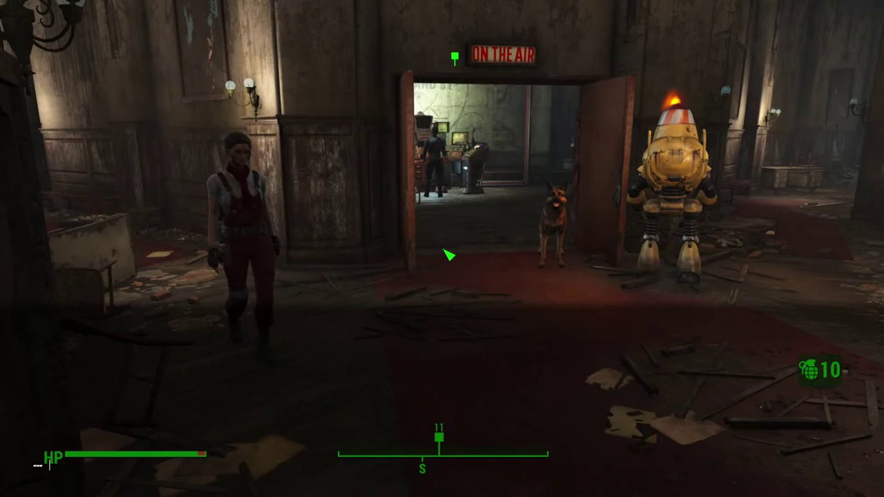
type("coc")
type("SS2BTDummyCellNeg1Zero")
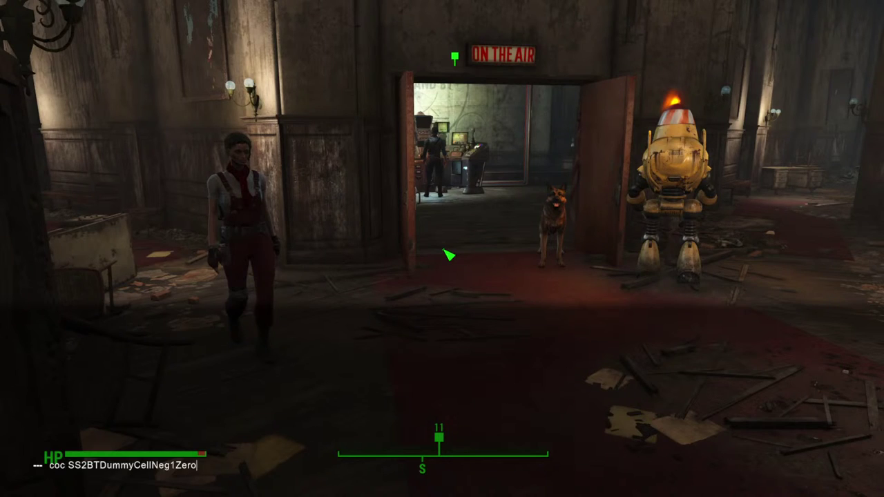
key("Return")
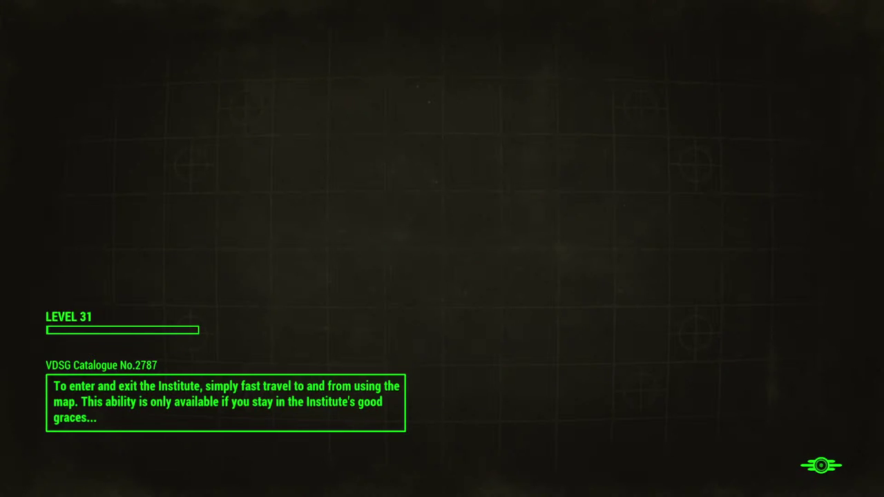
Step: Switch to the Creation Kit and find the editor ID of the SS2BT_WorkshopRegistration quest
key("super")
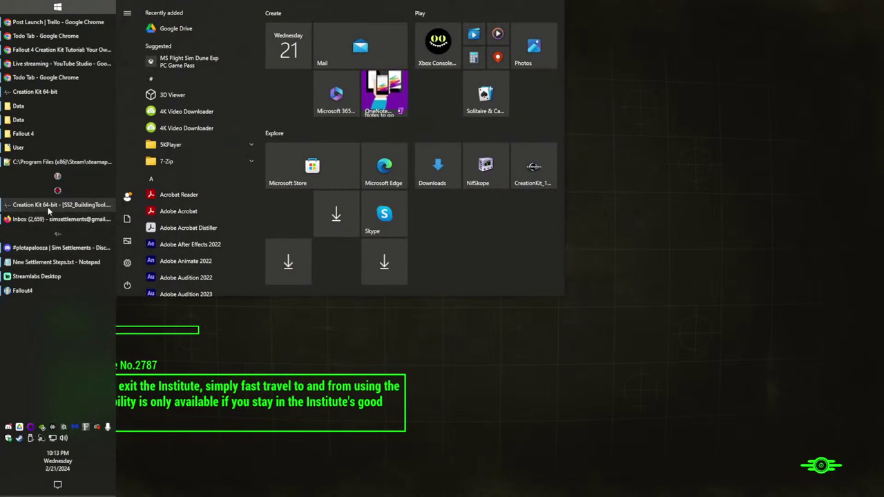
left_click(49, 206)
left_click(325, 171)
scroll(164, 94, "up", 3)
left_click_drag(187, 187, 187, 83)
scroll(157, 180, "down", 7)
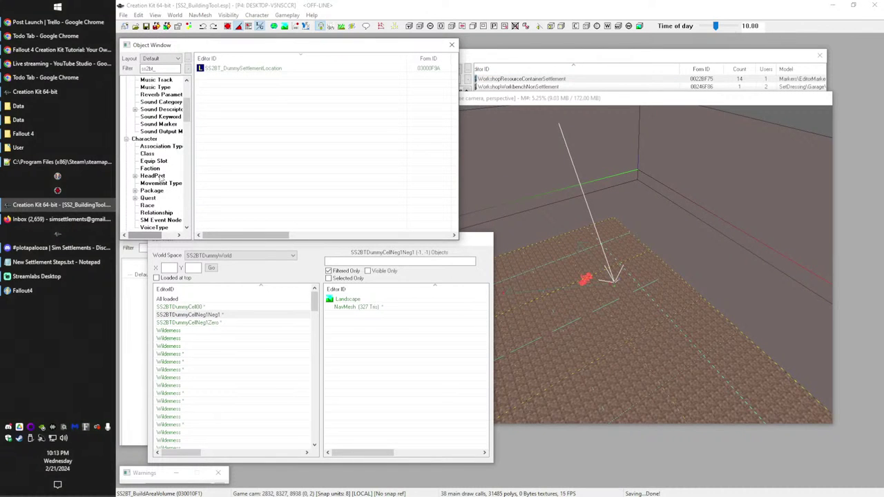
left_click(148, 131)
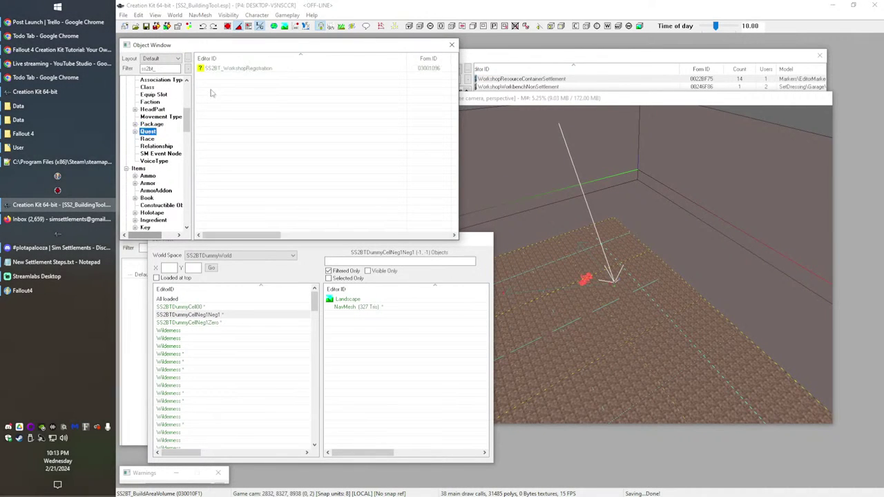
left_click(222, 69)
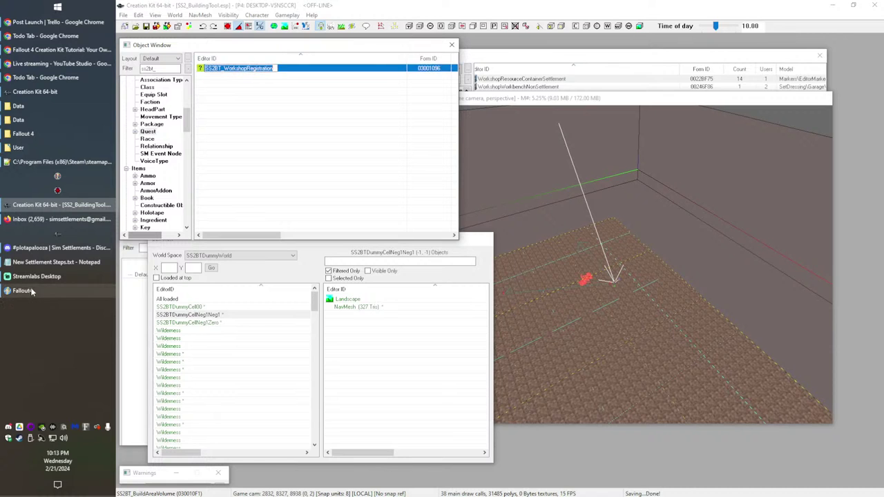
Step: Return to Fallout 4, run sqv SS2BT_WorkshopRegistration in the console and read its script properties and quest state
left_click(31, 291)
key("grave")
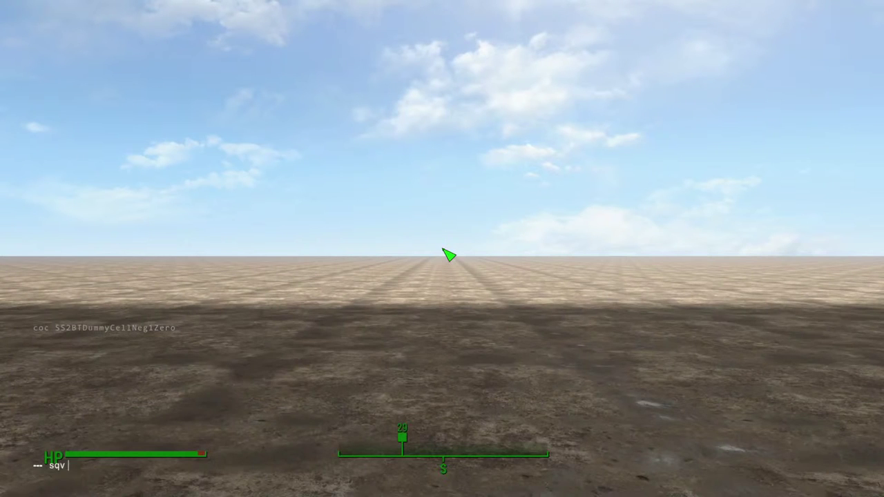
type("sqv")
type("SS2BT_WorkshopRegistration")
key("Return")
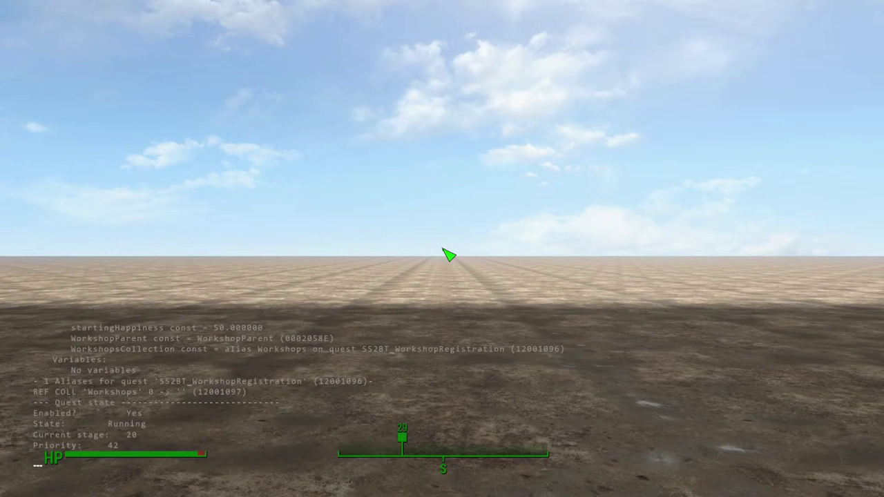
key("Page_Up")
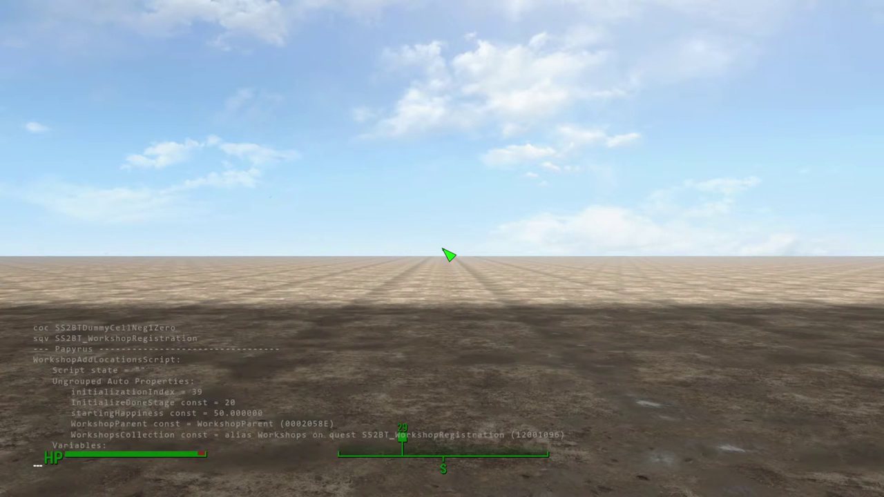
Step: Read the rest of the quest's alias and state output, enable god mode with tgm, and enter workshop mode
scroll(448, 256, "down", 3)
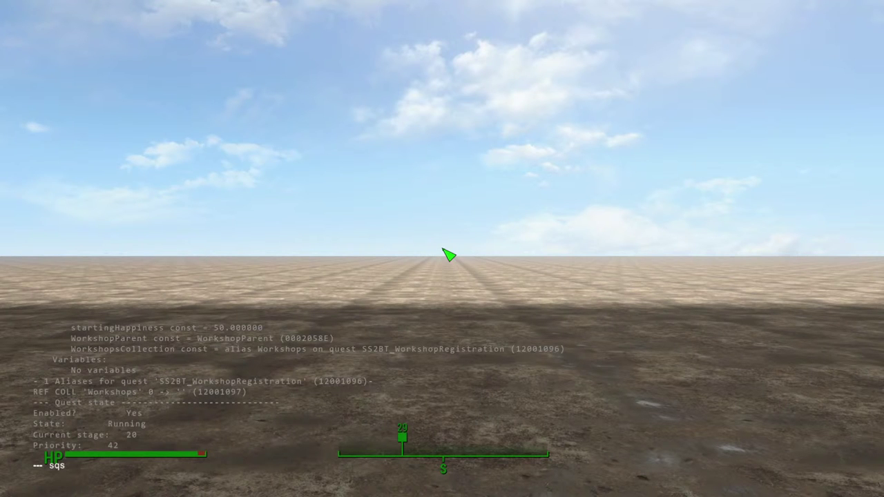
key("grave")
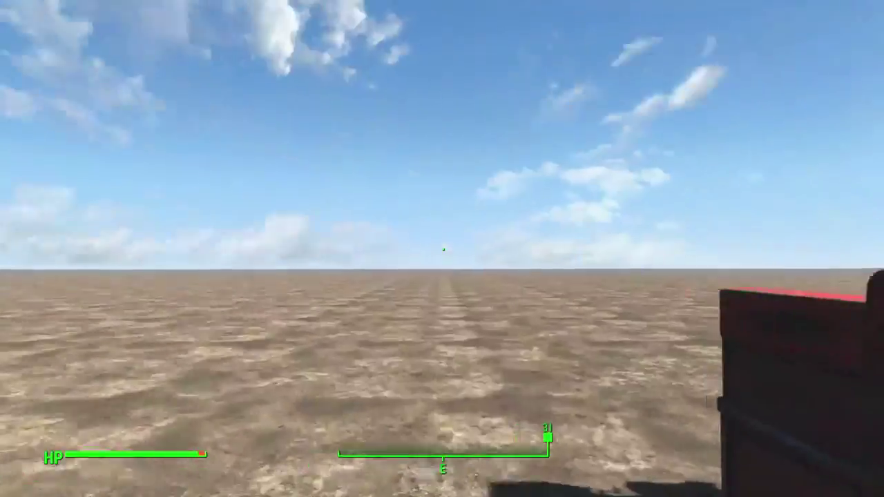
key("x")
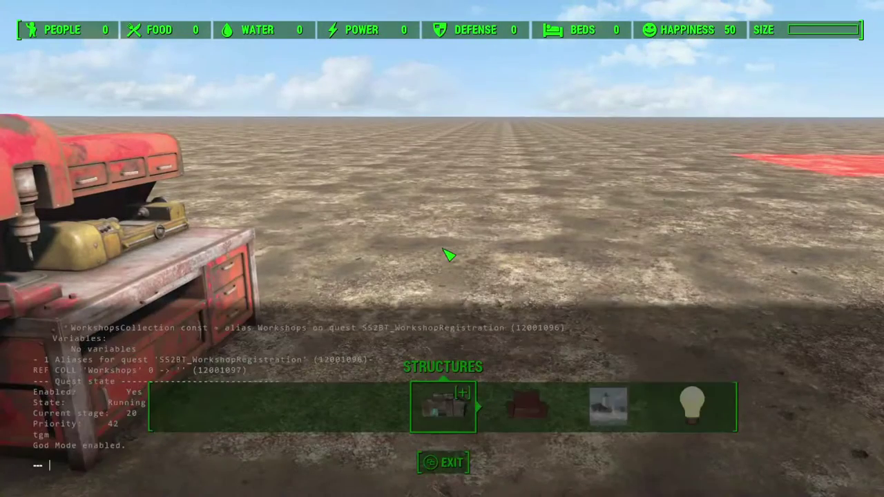
Step: Choose the small generator from the Power generators and position it on the ground beside the workbench
key("Right")
key("Down")
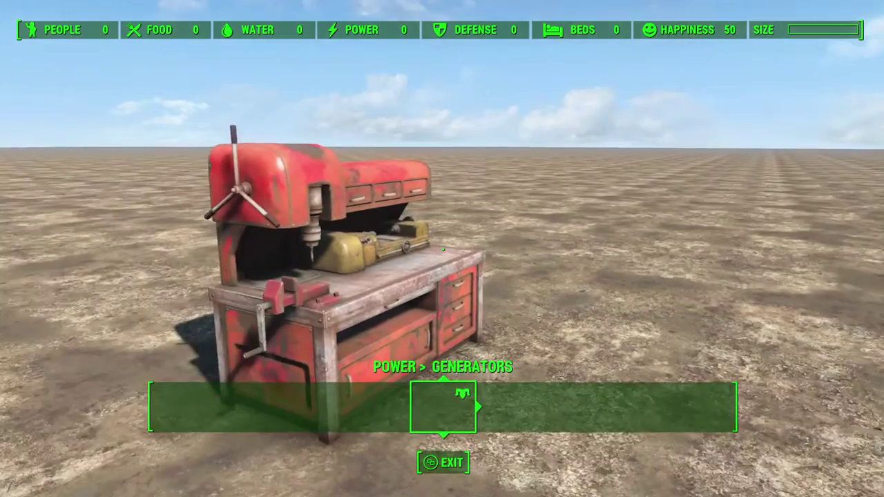
key("Down")
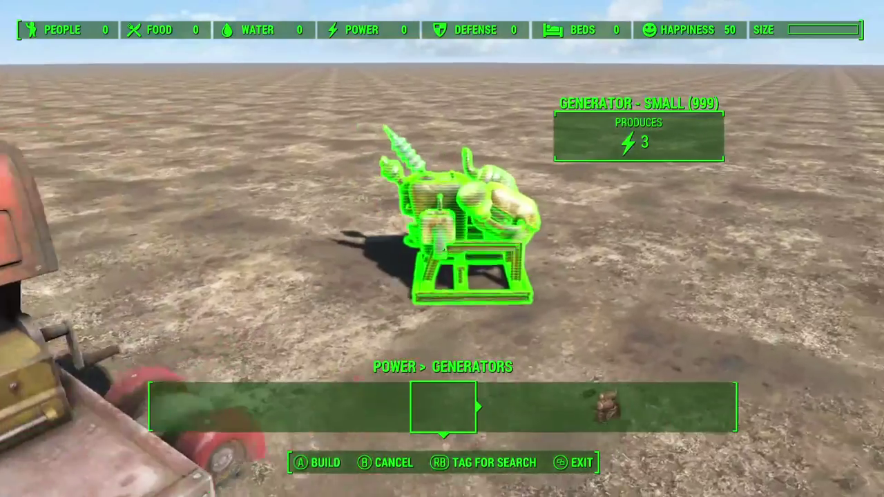
Step: Build a recruitment radio beacon near the generator, wire the two together, and leave workshop mode
key("Right")
key("Right")
key("Down")
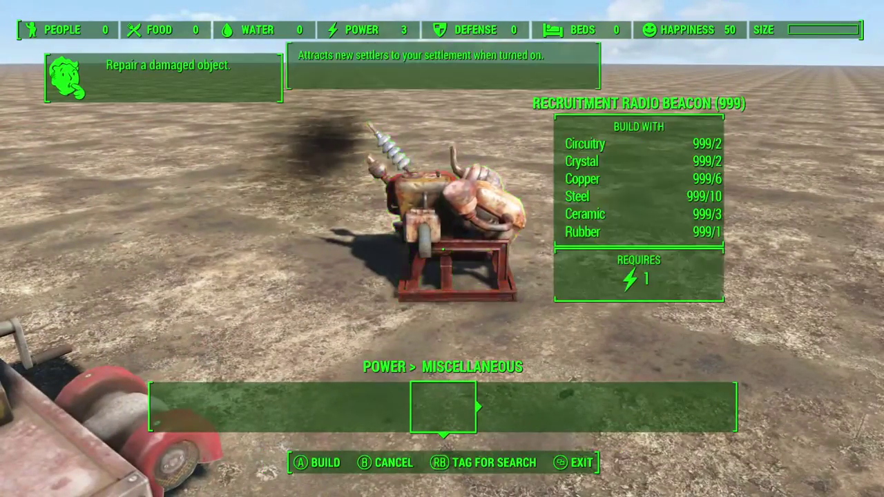
key("Return")
key("y")
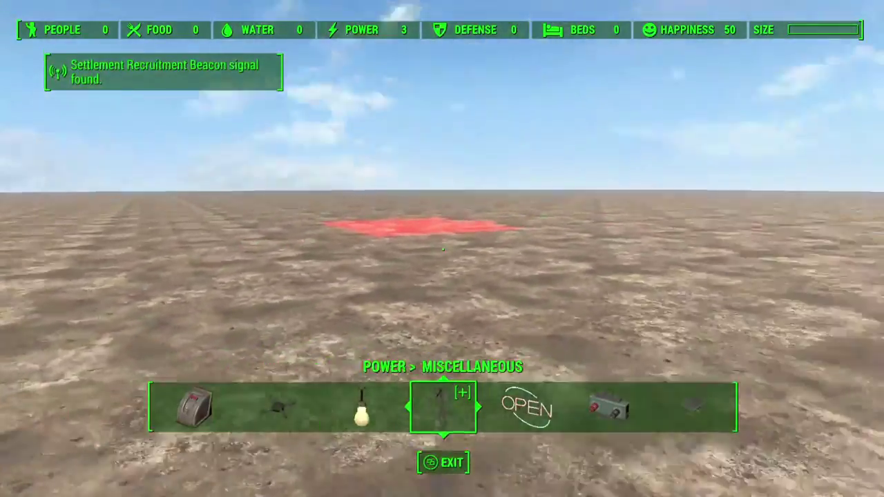
key("Tab")
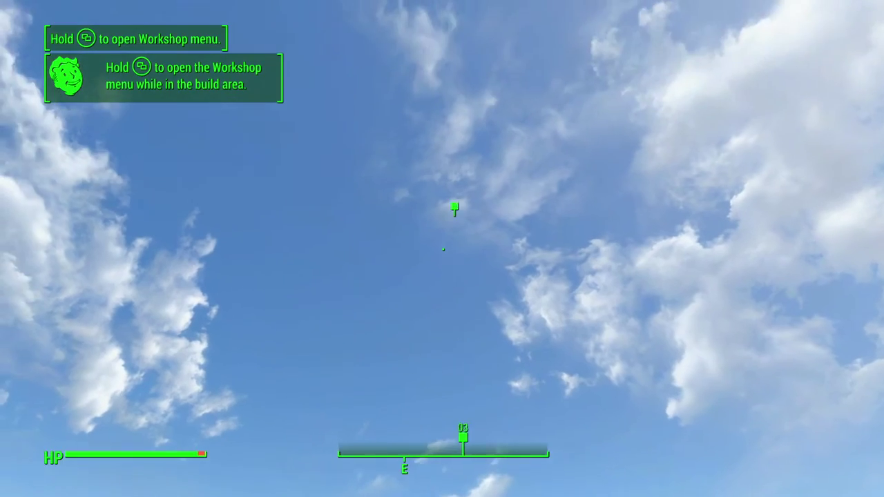
Step: Examine the DATA section of the Pip-Boy and put the Pip-Boy away
key("Tab")
key("c")
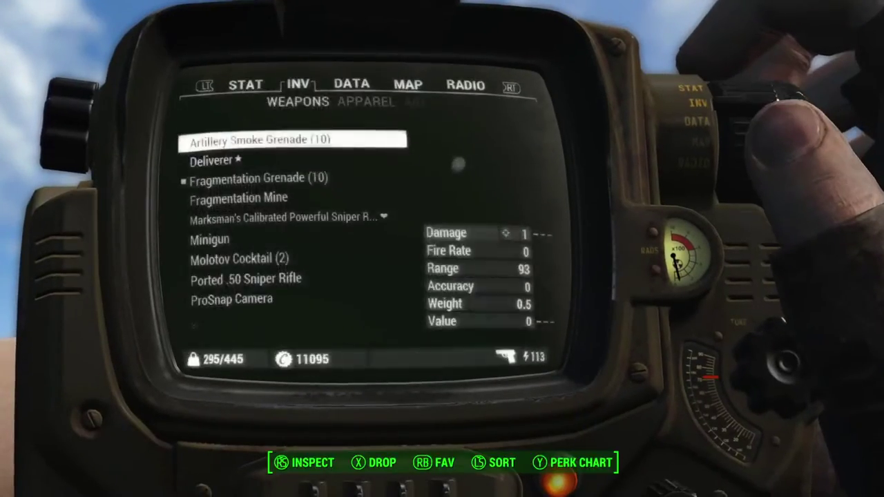
key("c")
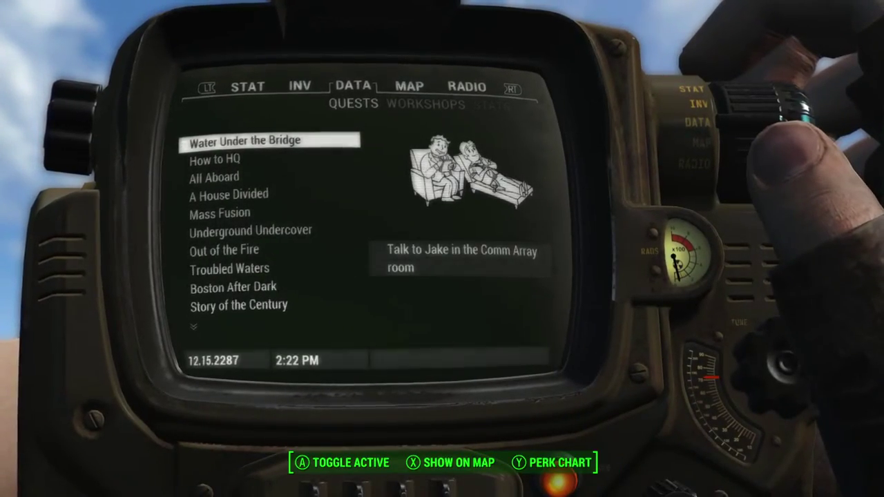
key("Tab")
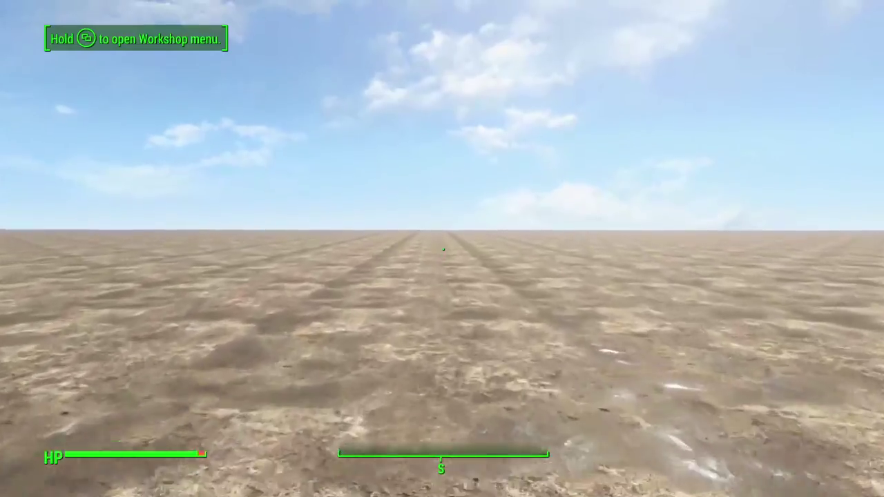
Step: Walk south across the empty dummy world, away from the workbench and recruitment beacon, to test leaving the settlement area
key("w")
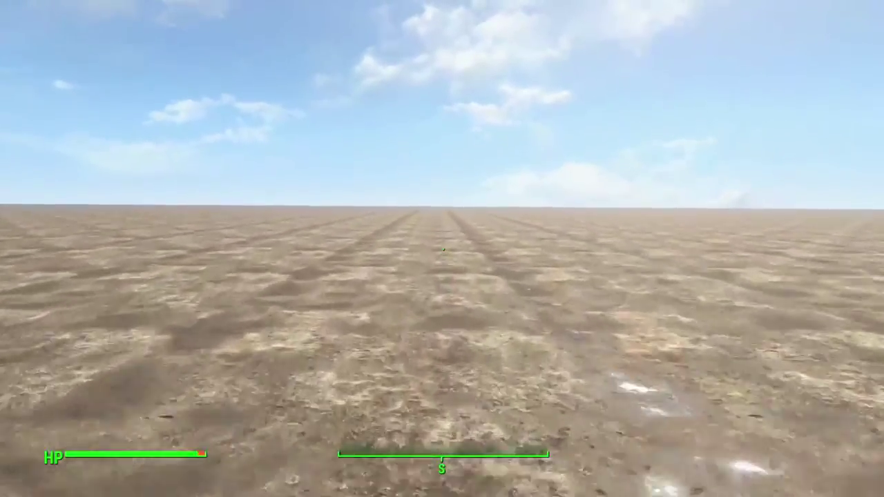
key("w")
key("w")
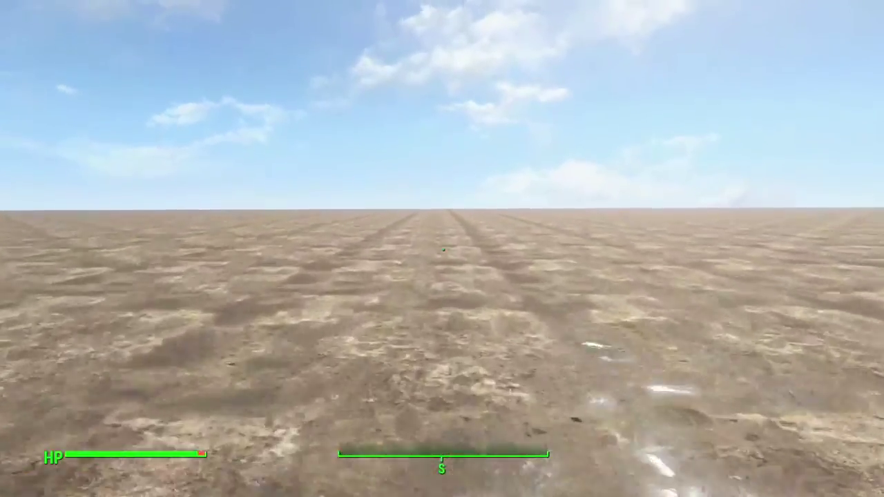
key("w")
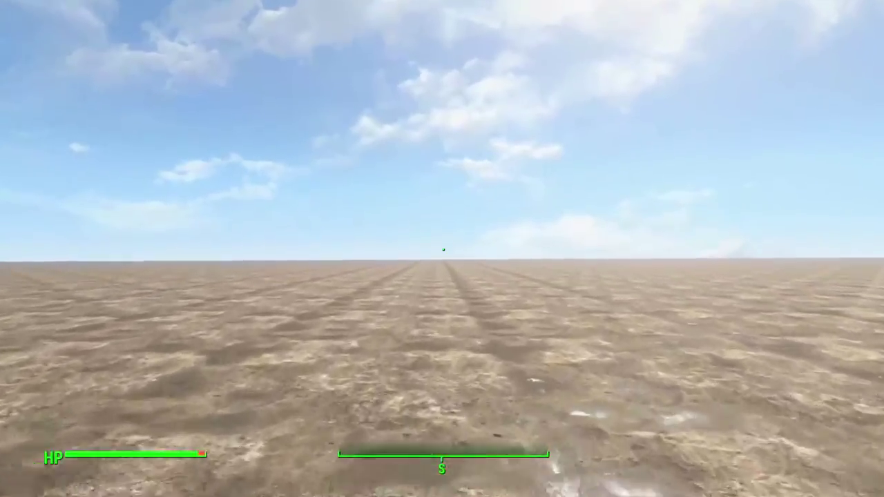
key("w")
key("w")
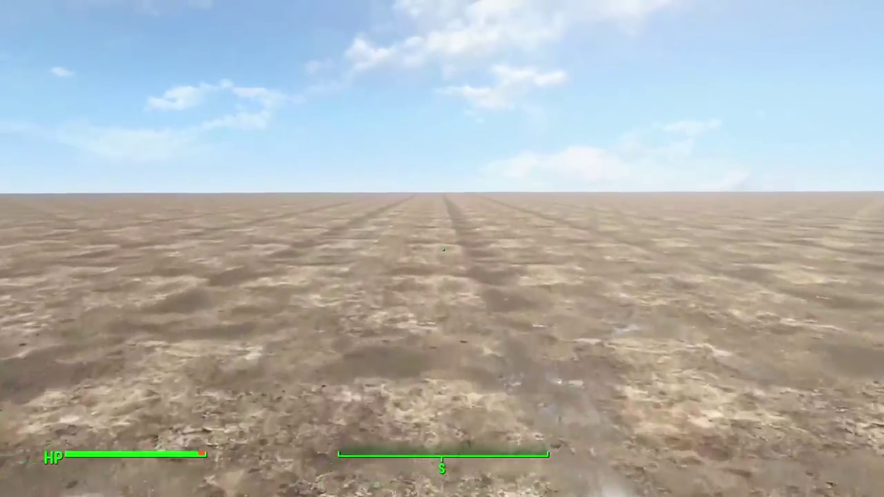
key("w")
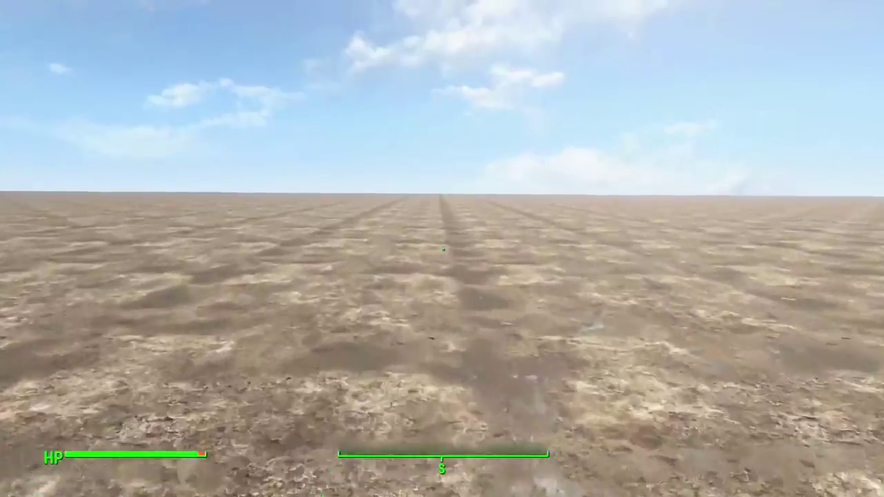
key("w")
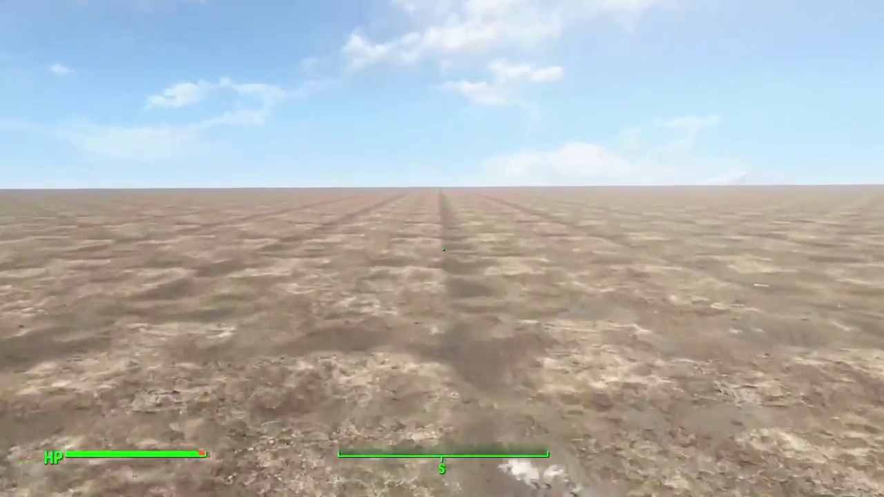
key("w")
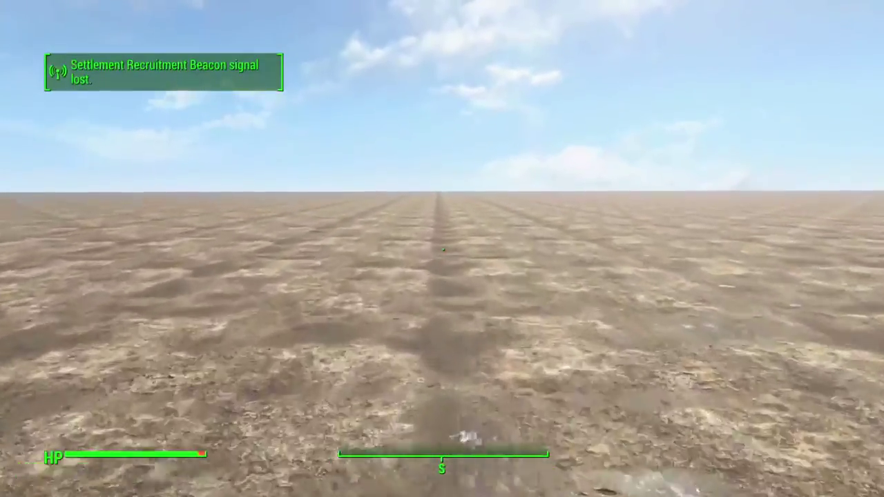
key("w")
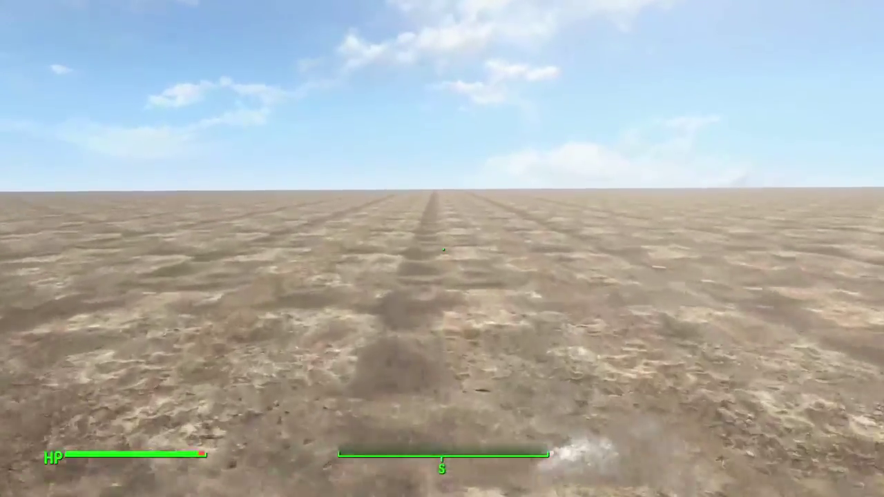
key("w")
key("s")
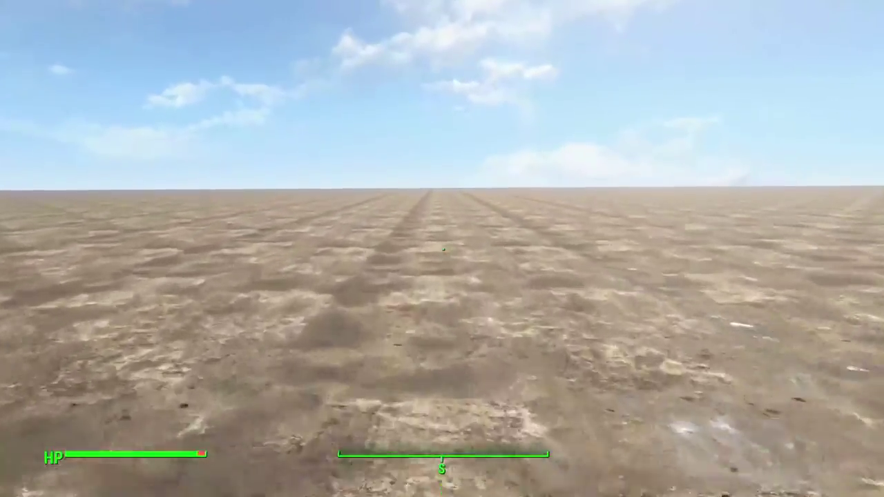
key("s")
key("s")
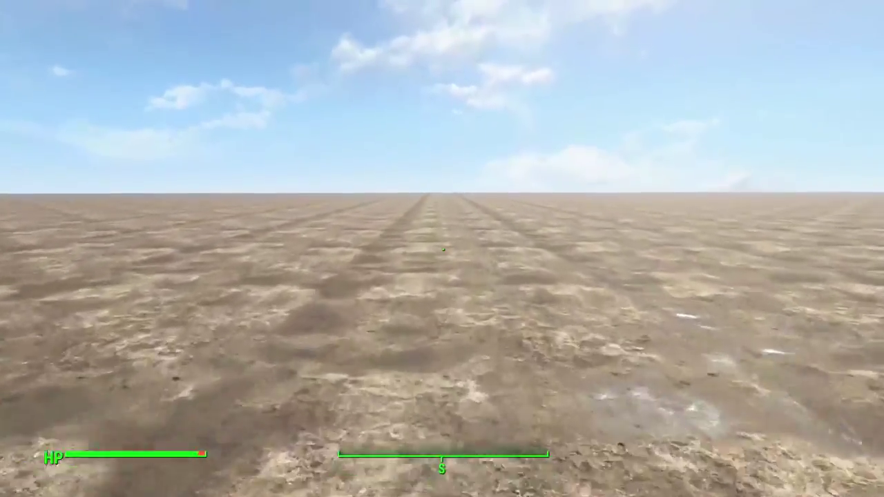
key("w")
key("s")
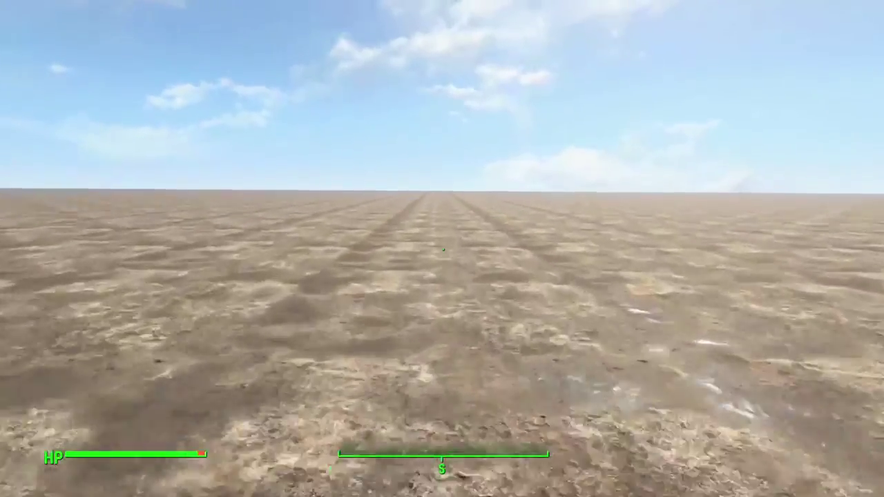
key("s")
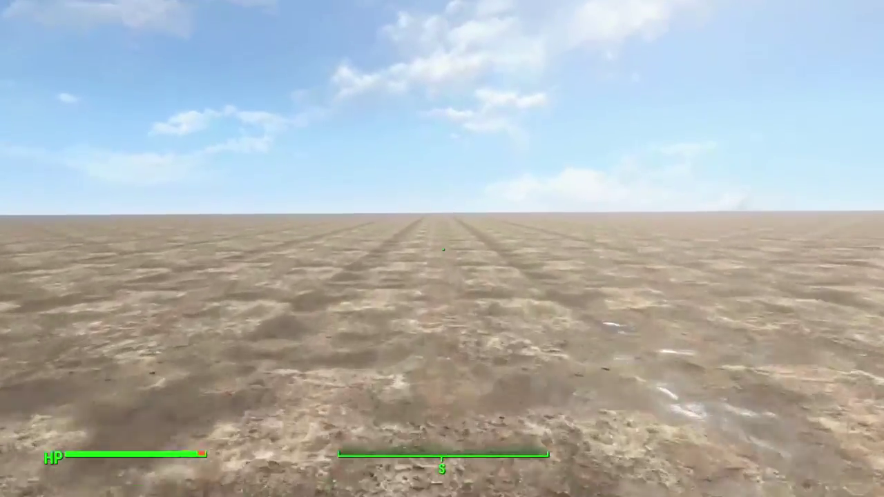
key("s")
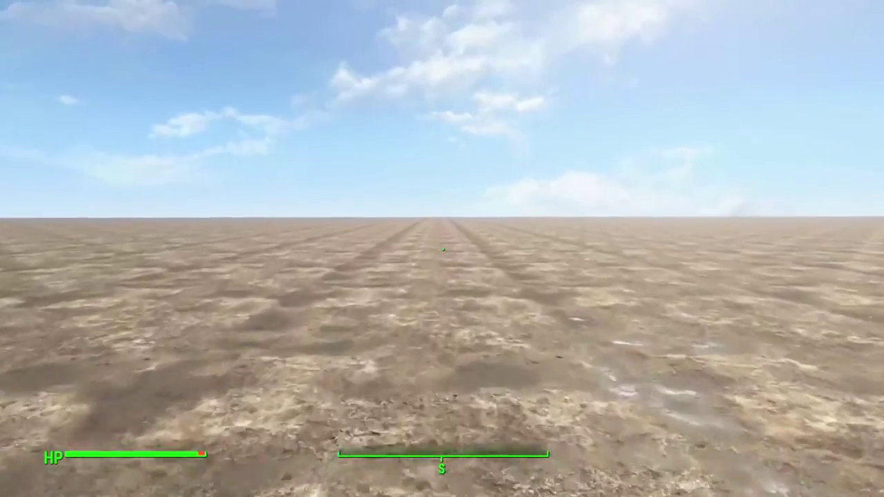
Step: Check the world map in the Pip-Boy and close it
key("Tab")
key("e")
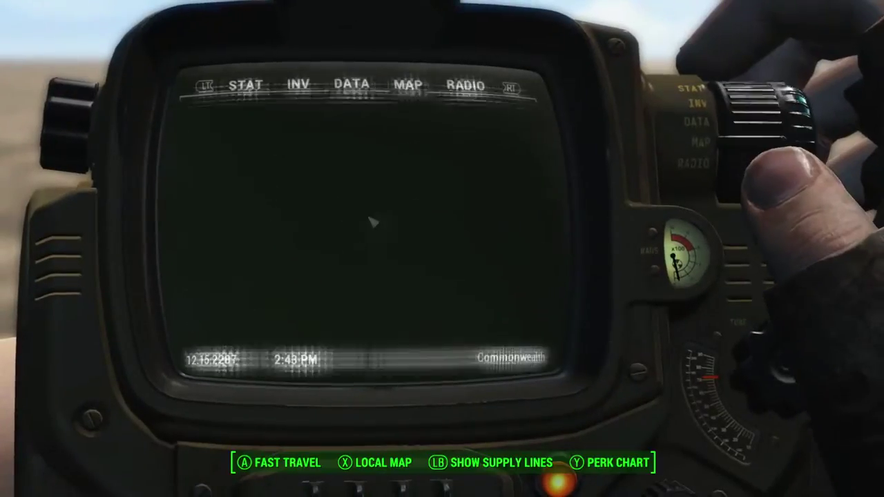
key("Tab")
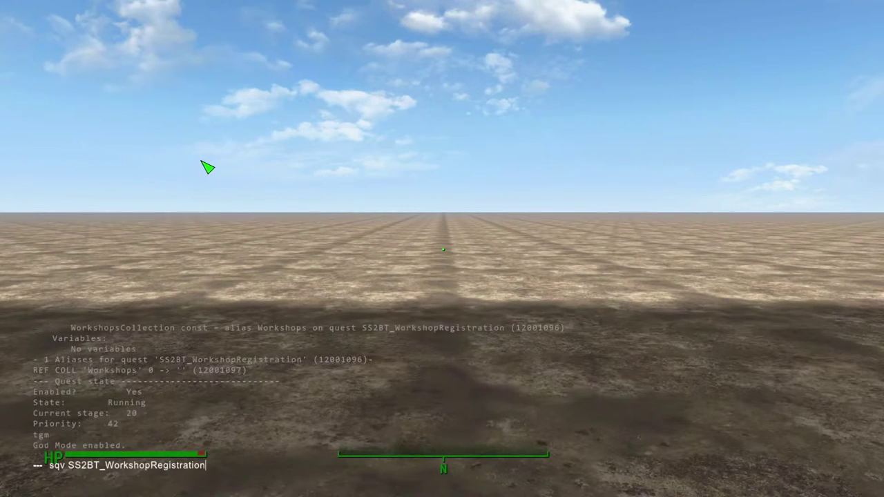
Step: Teleport back to the workbench with coc SS2BTDummyCellNeg1Zero and reopen workshop mode facing the generator and beacon
key("Return")
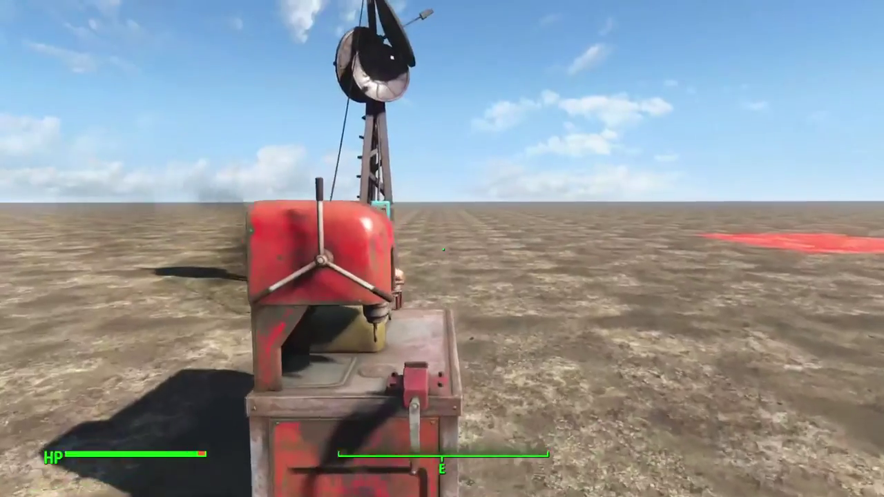
key("w")
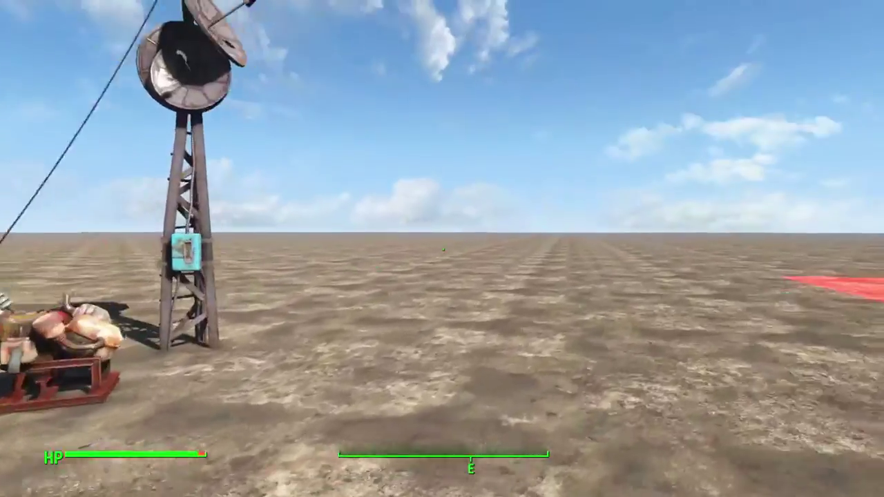
key("s")
key("a")
key("w")
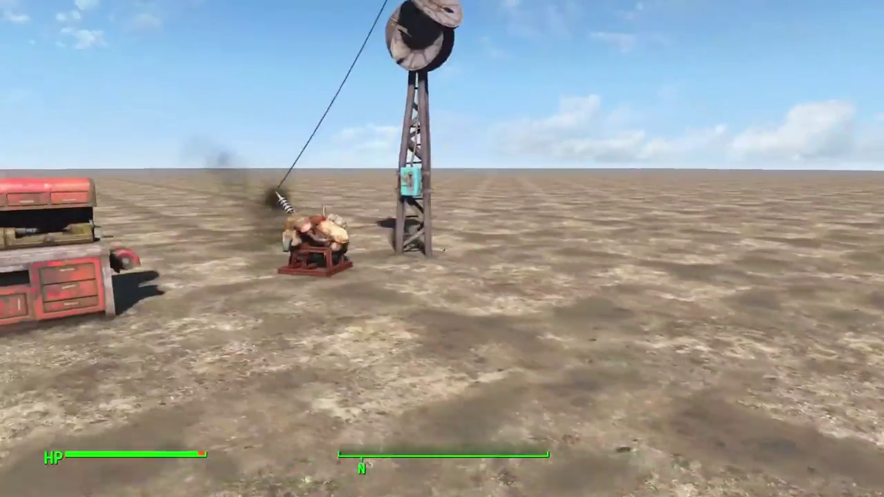
key("w")
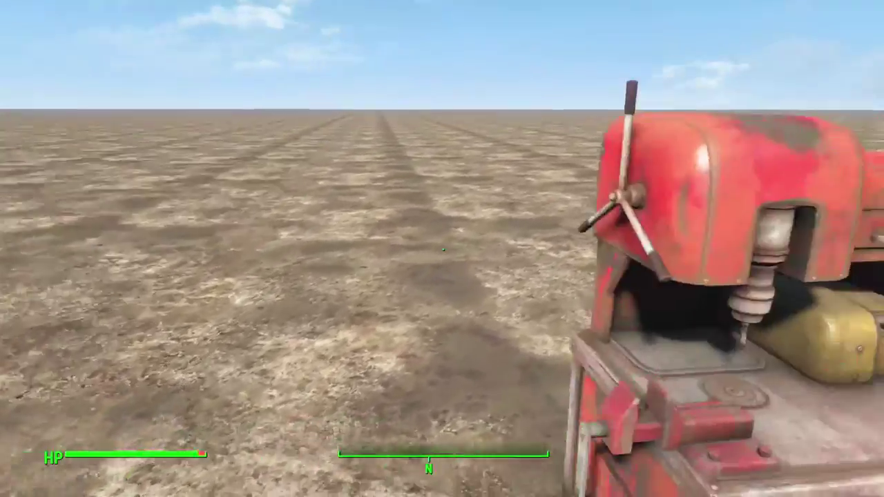
key("v")
key("s")
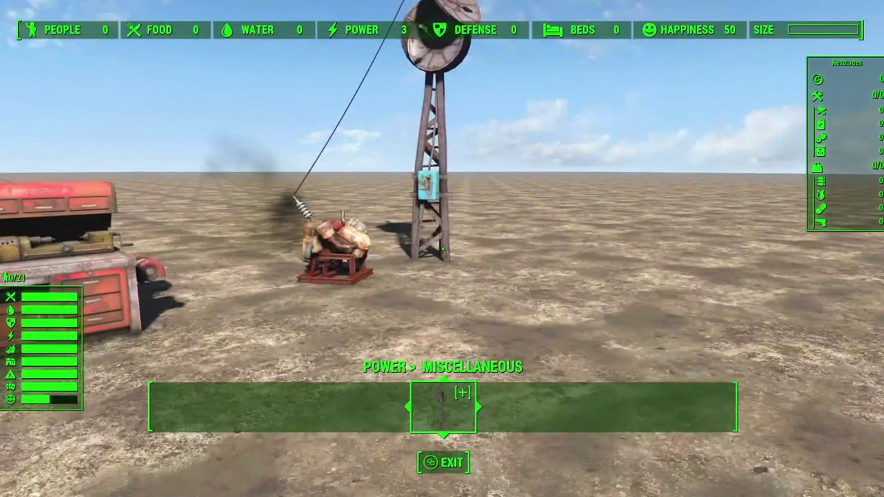
Step: Recruit three settlers to the settlement with the console command cqf ss2_npc_recruitmentmanager settlers 3
key("grave")
type("cqf")
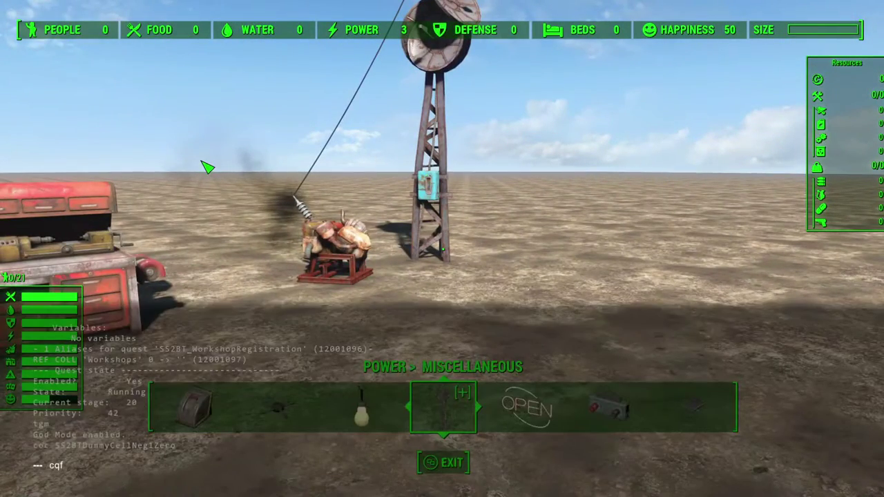
key("BackSpace")
key("BackSpace")
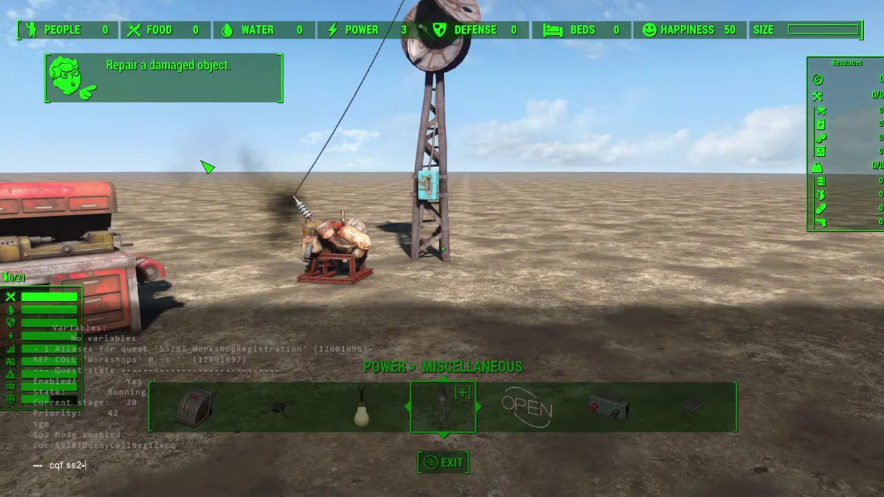
type("pc_recu")
key("BackSpace")
type("rs")
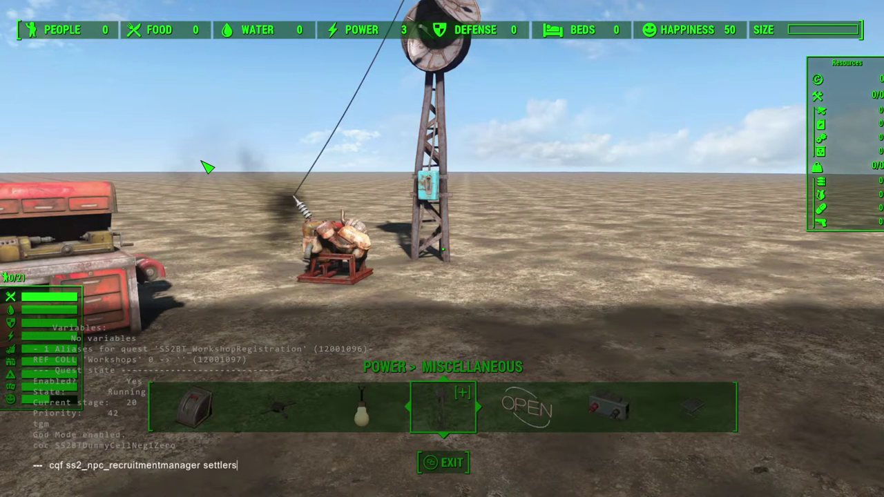
type(" 3")
key("Return")
key("grave")
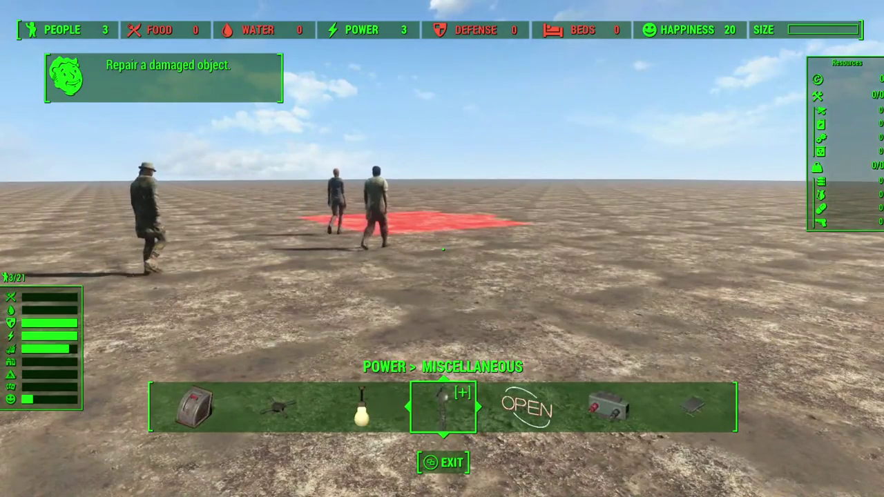
Step: Place 2x2 residential plots from Sim Settlements beside the power poles and bring up the Industrial Plots category
key("Right")
key("Right")
key("Right")
key("Right")
key("Right")
key("Up")
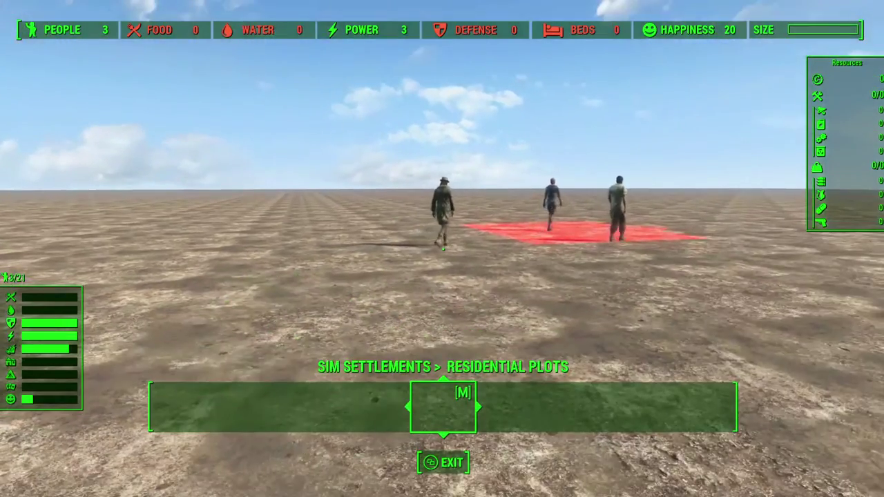
key("Up")
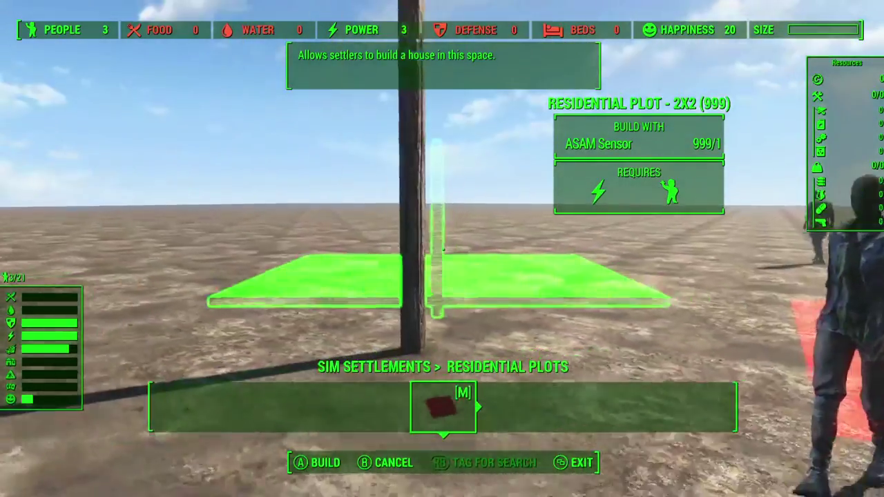
key("b")
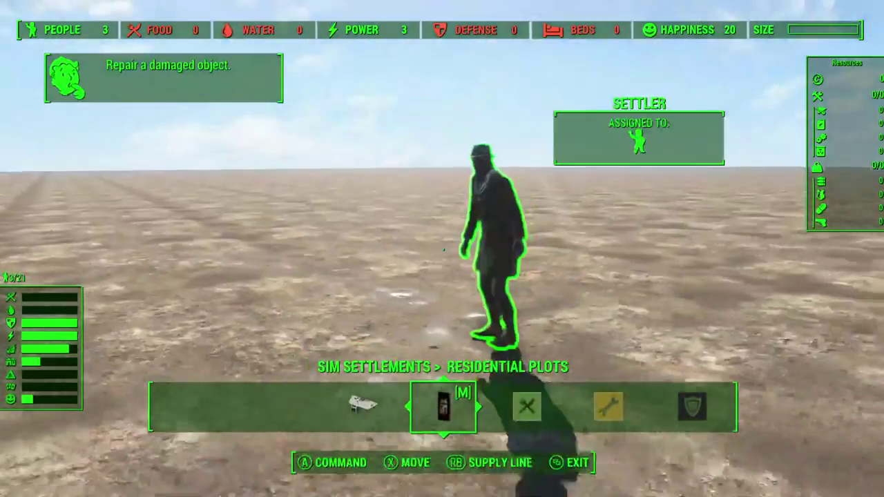
key("Right")
key("Right")
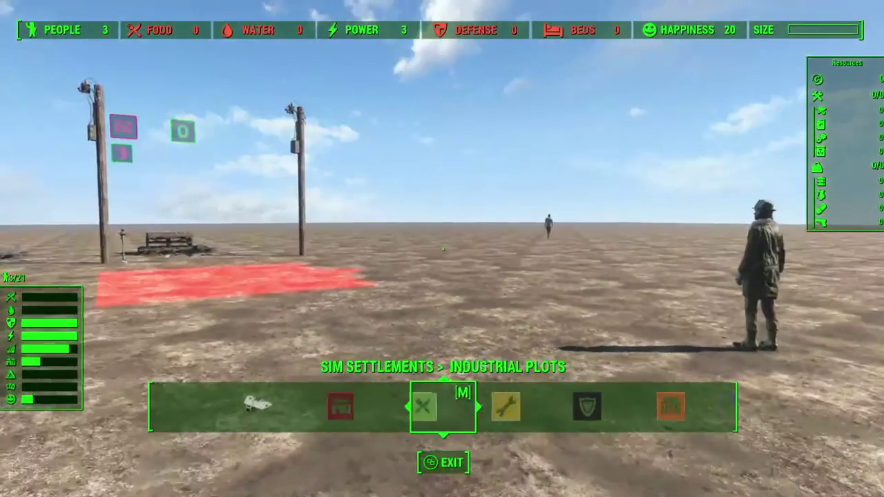
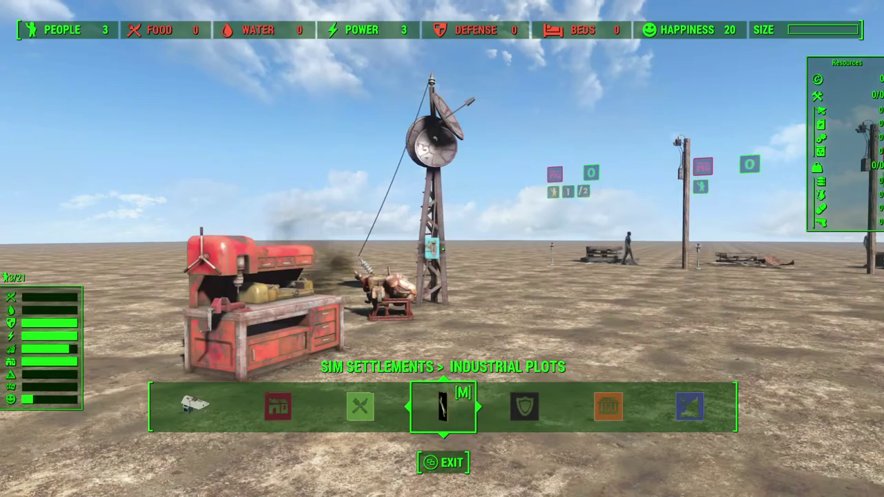
Step: Quit Fallout 4 with the console command qqq and return to the Creation Kit
key("super")
key("super")
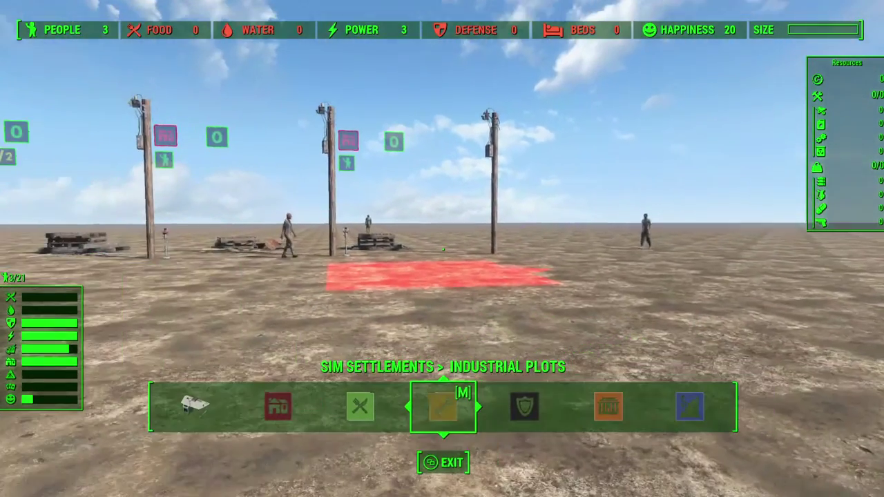
key("grave")
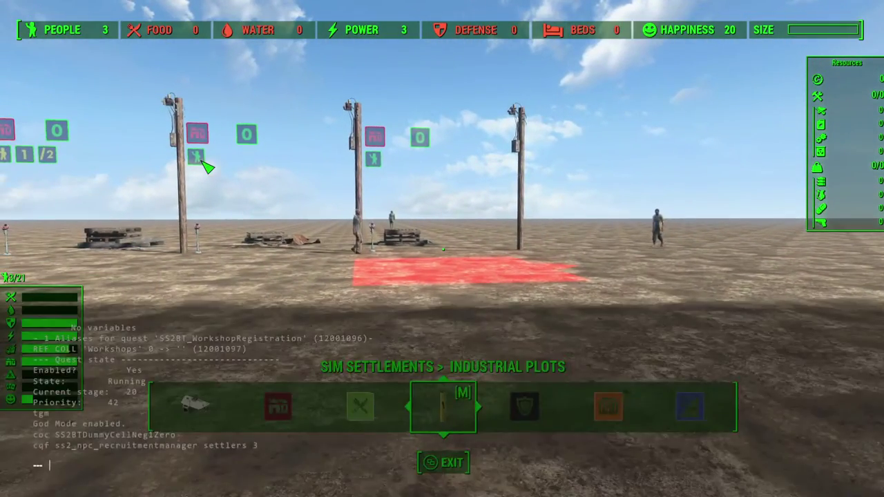
type("qqq")
key("Return")
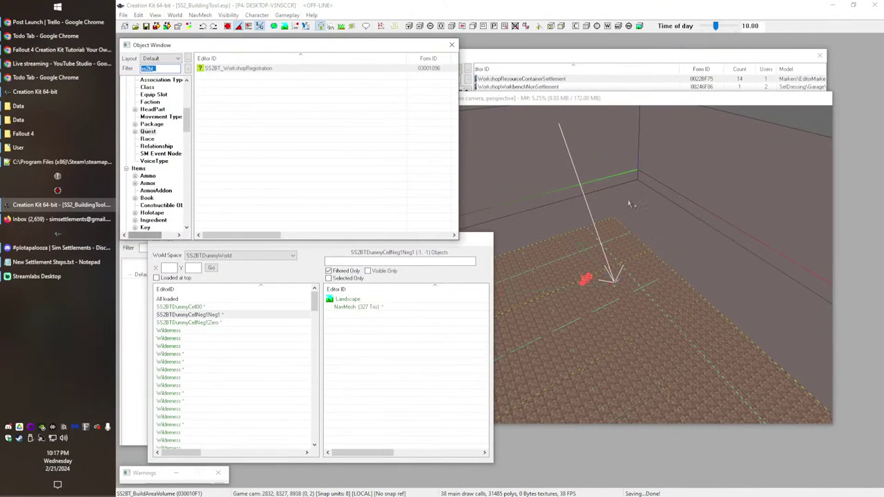
Step: List Static objects, and note in a new Notepad file: World needs a border, Settlers don't show up naturally, Needs a map marker
left_click(503, 59)
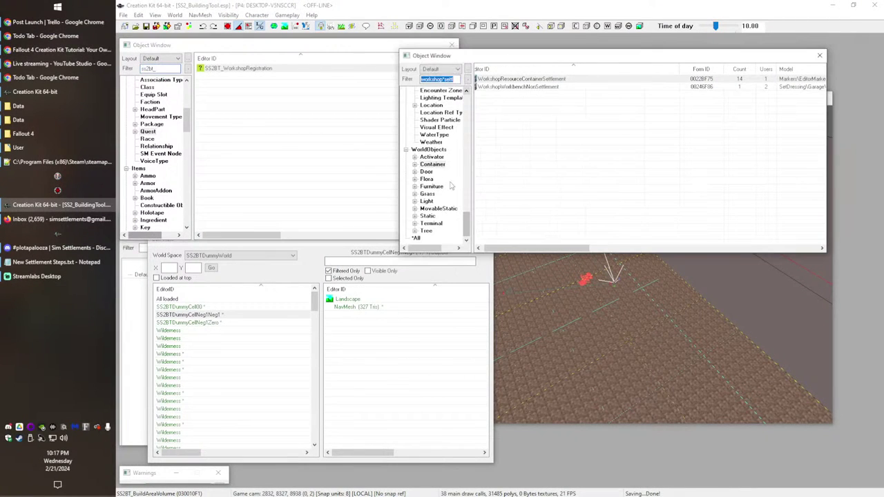
left_click(436, 216)
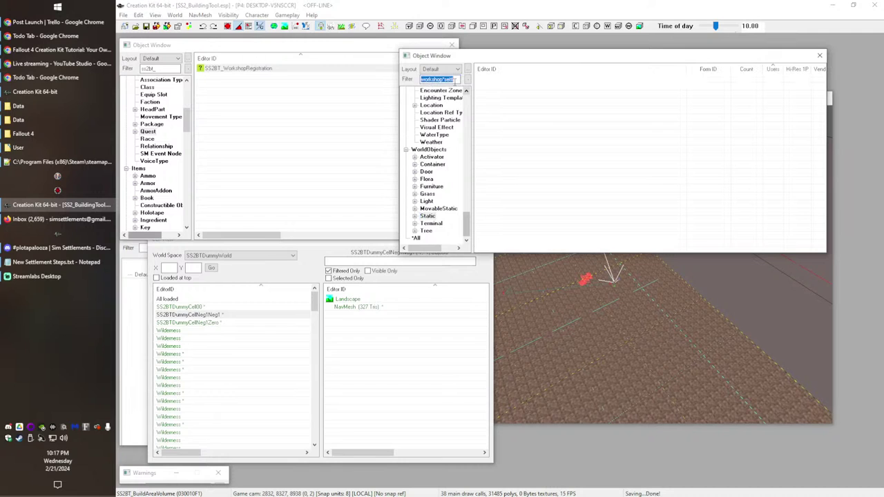
right_click(55, 262)
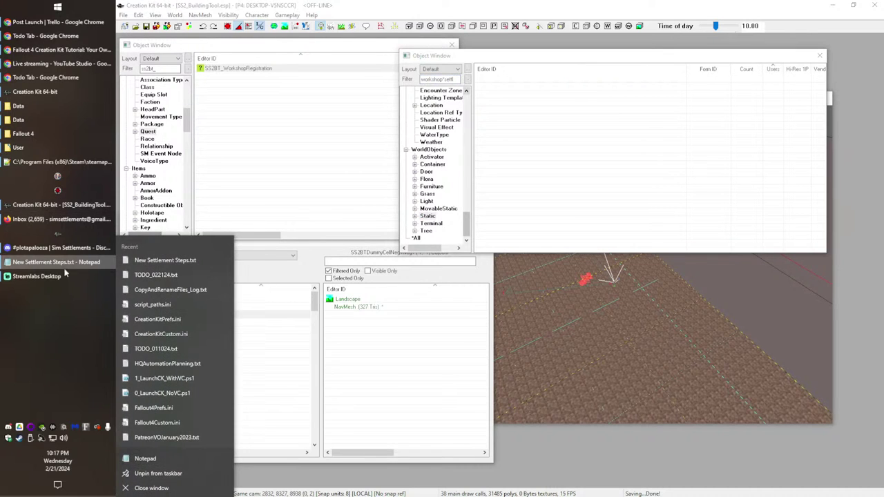
left_click(149, 459)
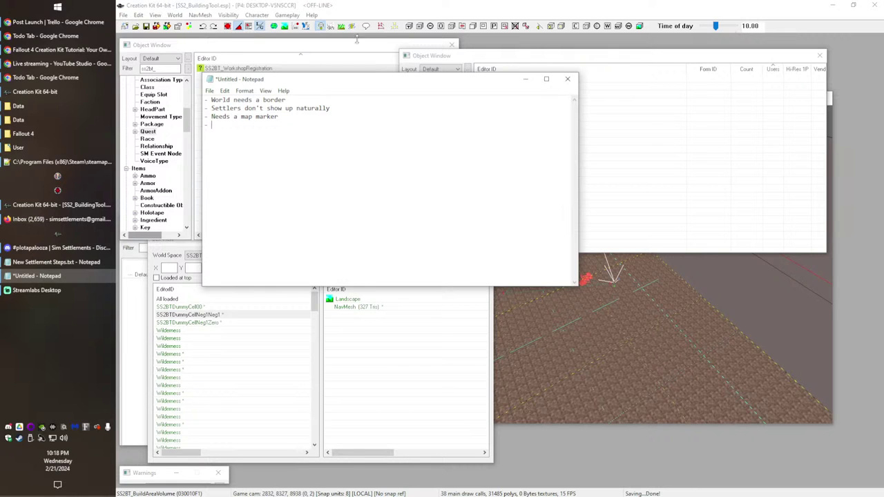
left_click_drag(375, 72, 387, 37)
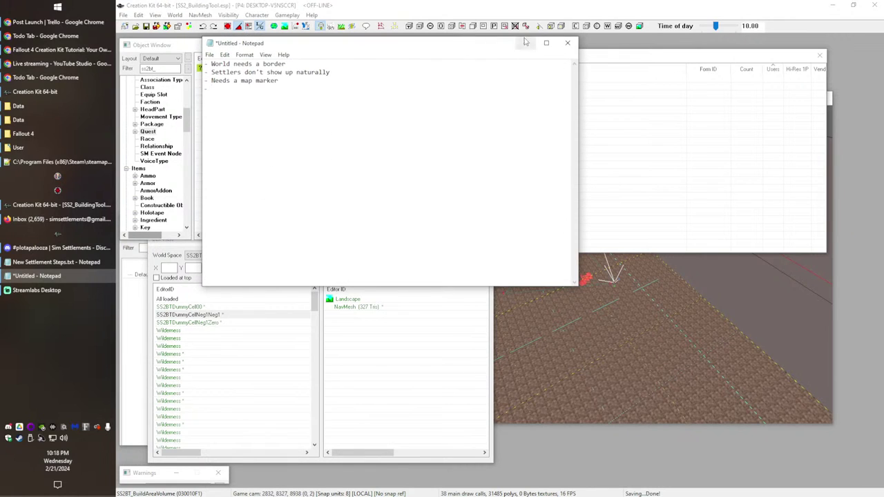
left_click(525, 43)
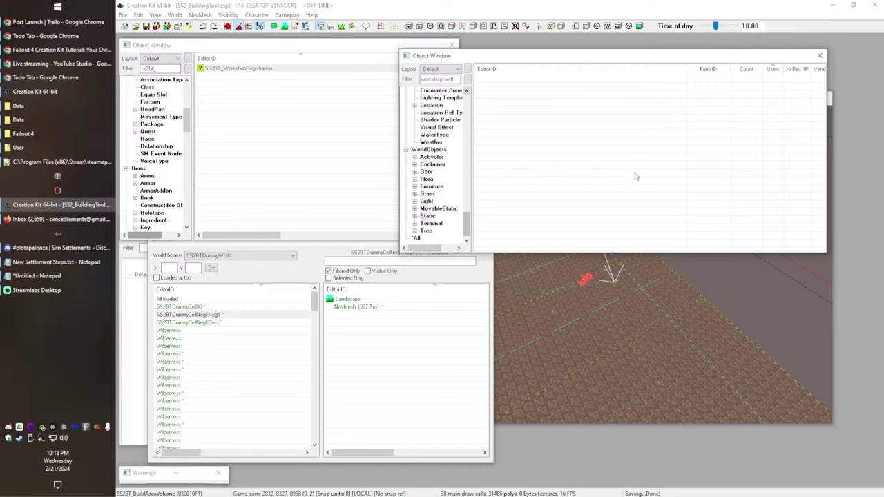
Step: Filter the statics by "visual" and open the properties of SS2BT_AlignmentHelper_2x2_Visual and SS2BT_AlignmentHelper_3x3_Visual side by side
left_click(615, 343)
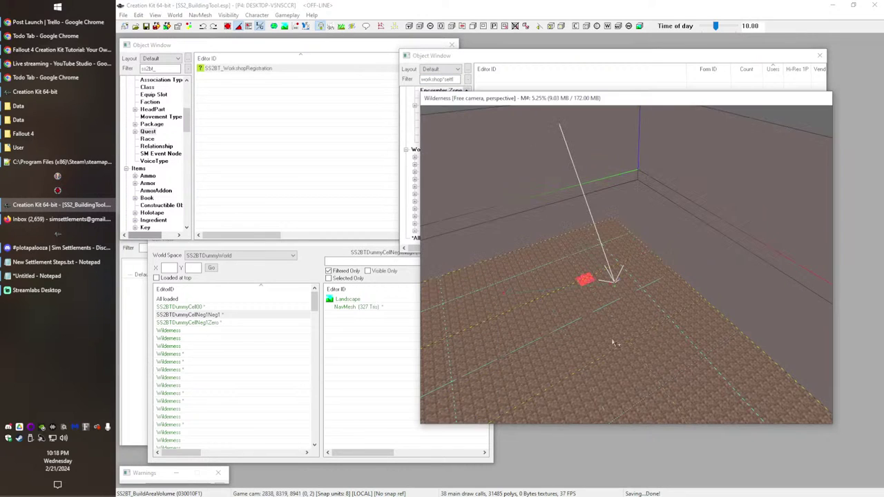
left_click(442, 79)
type("visual")
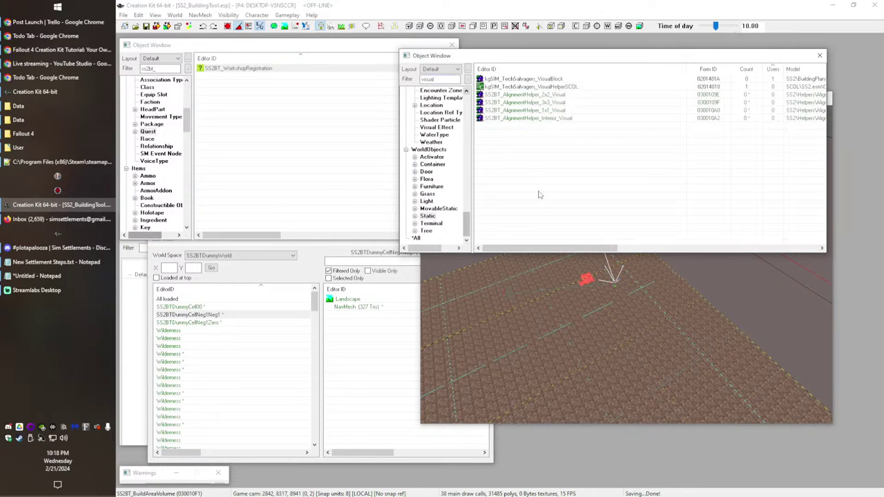
left_click(547, 96)
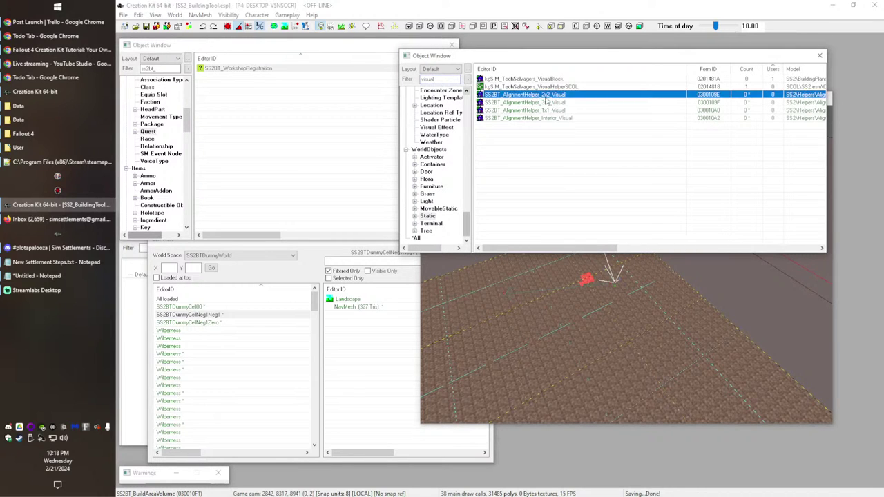
double_click(546, 97)
left_click_drag(442, 219, 267, 225)
left_click_drag(424, 121, 340, 123)
left_click(526, 103)
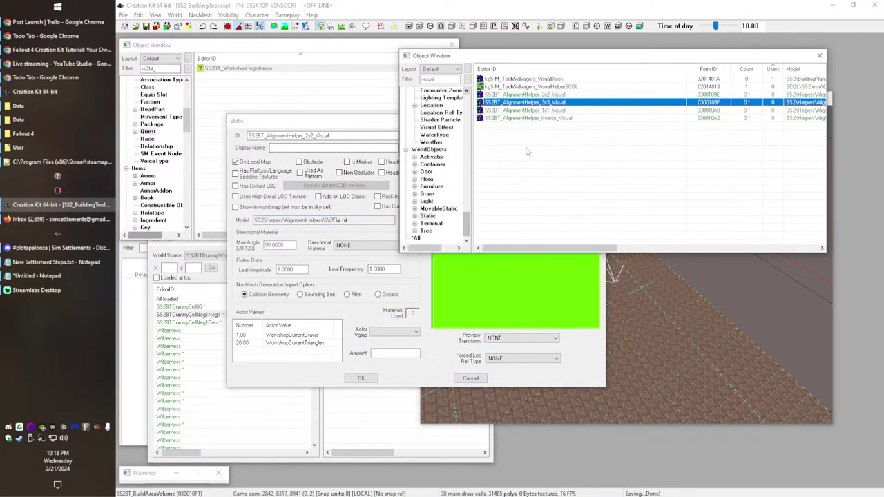
left_click_drag(408, 123, 459, 60)
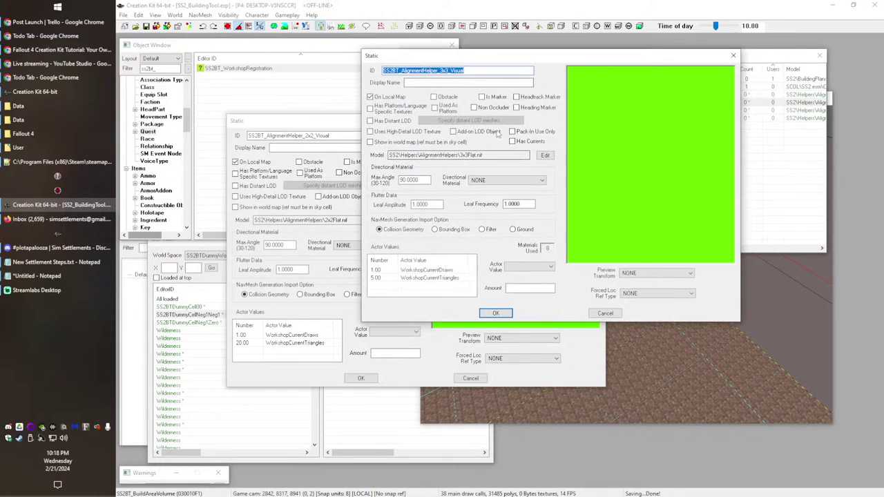
Step: Bring up the Meshes folder and check the model paths of the 2x2 and 3x3 alignment helper statics
left_click(26, 109)
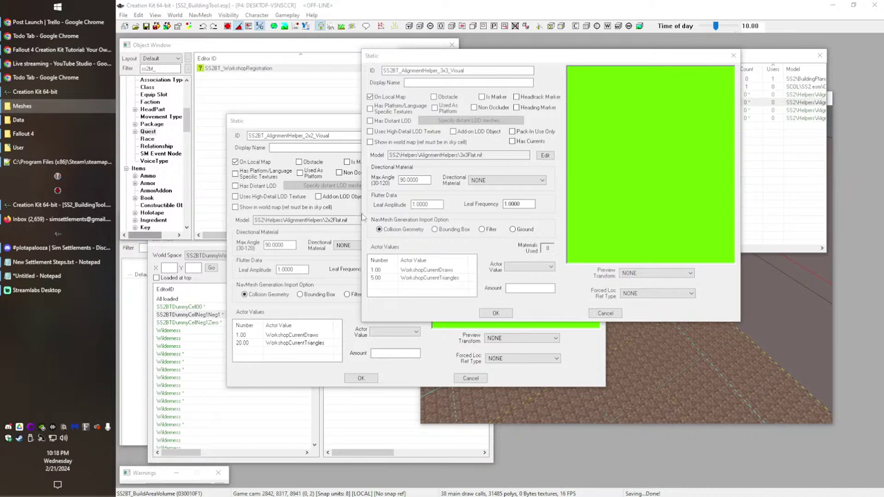
left_click_drag(502, 155, 397, 156)
left_click(332, 225)
left_click_drag(356, 221, 241, 220)
left_click(450, 57)
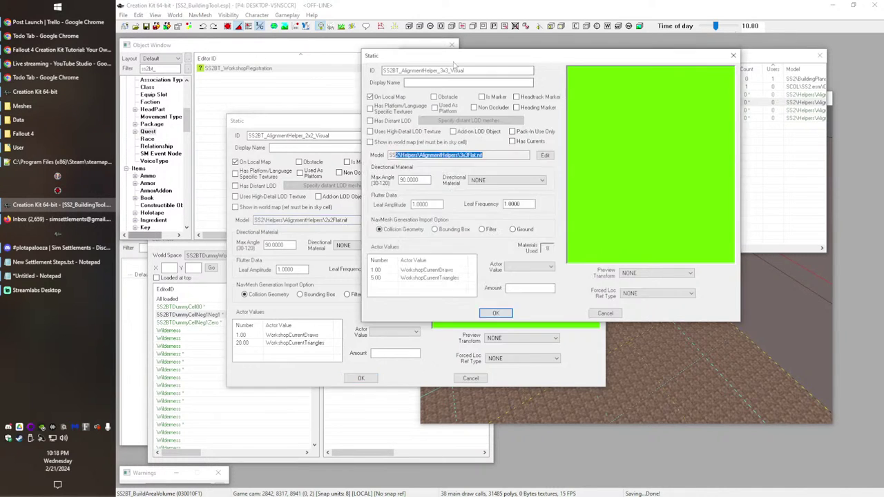
left_click(494, 156)
left_click_drag(484, 155, 374, 159)
left_click_drag(498, 155, 336, 162)
left_click_drag(485, 155, 388, 162)
left_click(485, 156)
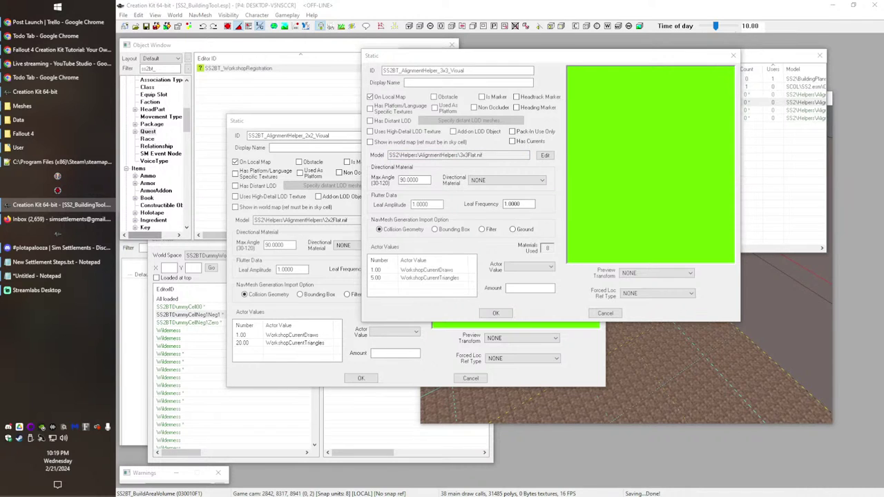
Step: Switch to File Explorer, go from the AlignmentHelpers folder to Meshes/SS2BT, and open 2x2Flat.nif in NifSkope
key("alt+Tab")
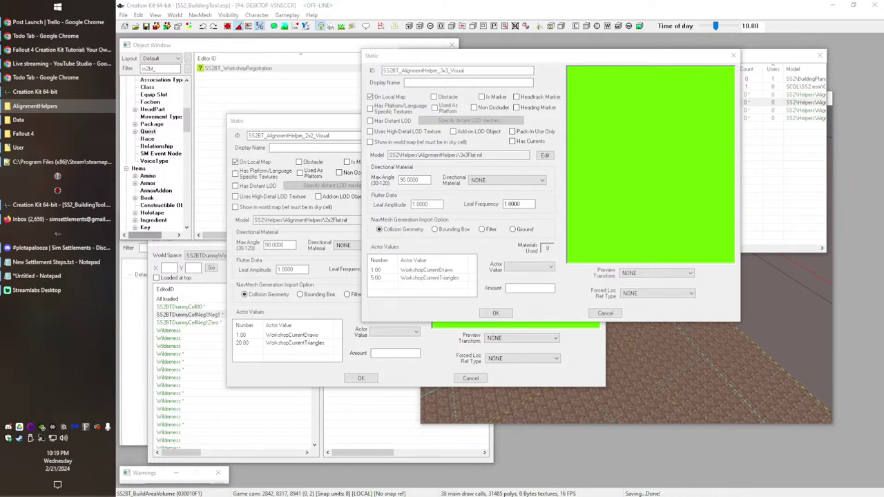
key("alt+Up")
key("alt+Up")
key("alt+Up")
key("Return")
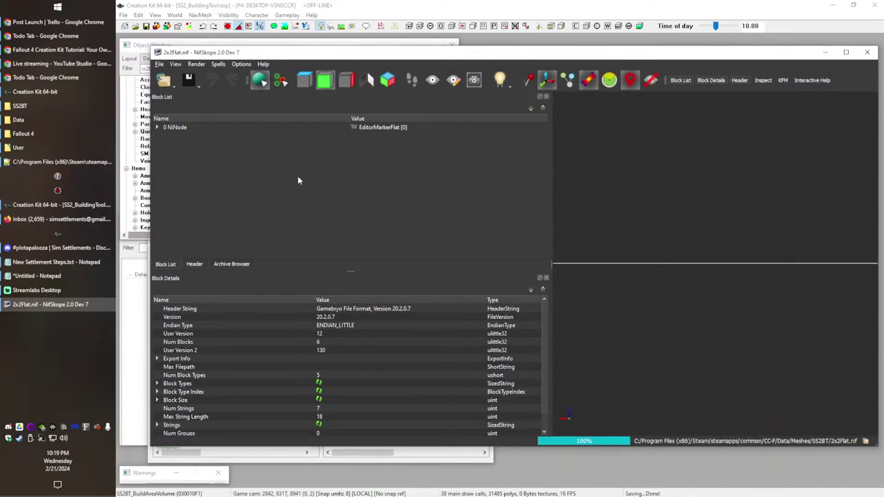
Step: Expand the root nodes of 2x2Flat.nif and 3x3Flat.nif and compare their BSXFlags blocks
left_click(157, 128)
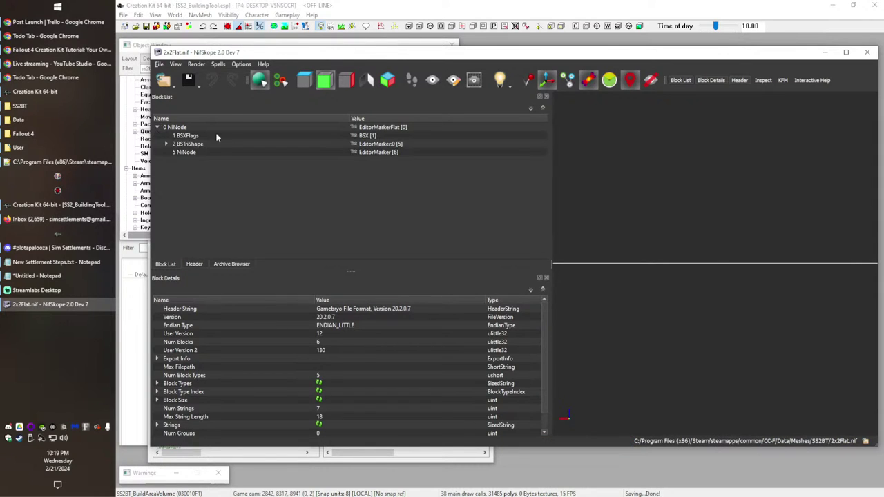
double_click(197, 129)
left_click(157, 128)
left_click(205, 137)
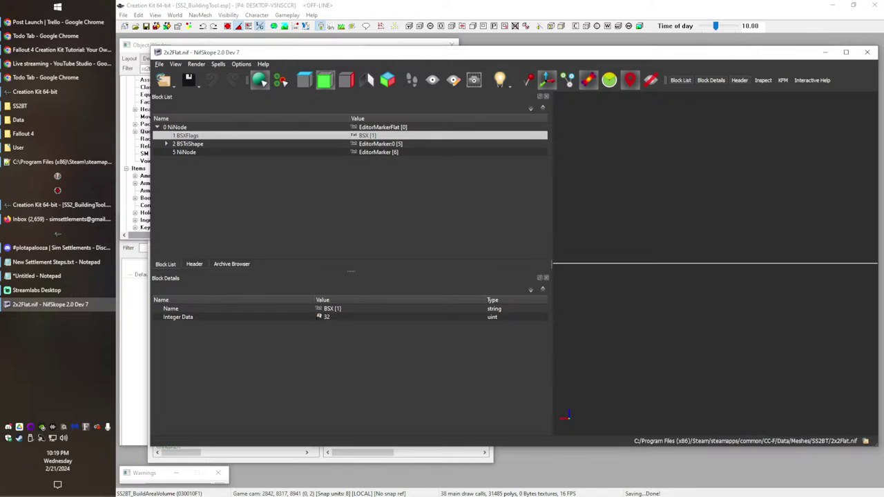
left_click_drag(283, 54, 496, 59)
left_click(368, 129)
left_click(408, 138)
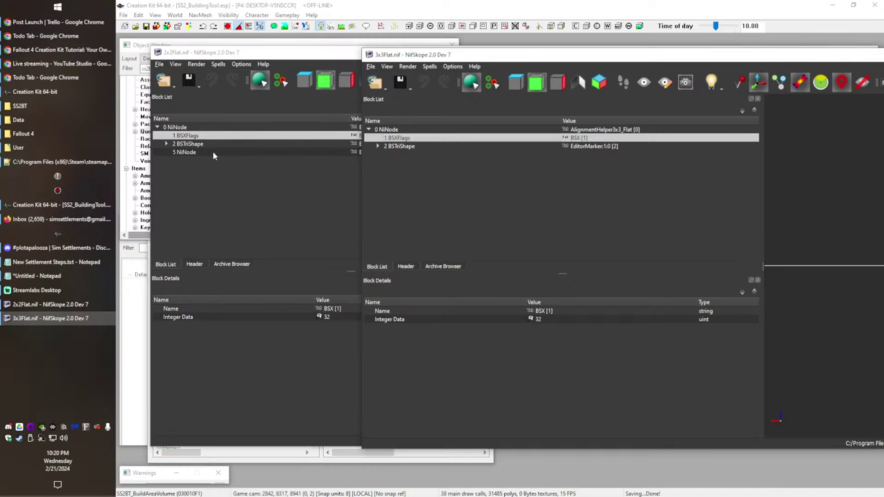
Step: Compare the BSTriShape blocks and child properties of 2x2Flat.nif and 3x3Flat.nif, including the 2x2 file's EditorMarker NiNode
left_click(198, 146)
left_click_drag(619, 57, 595, 178)
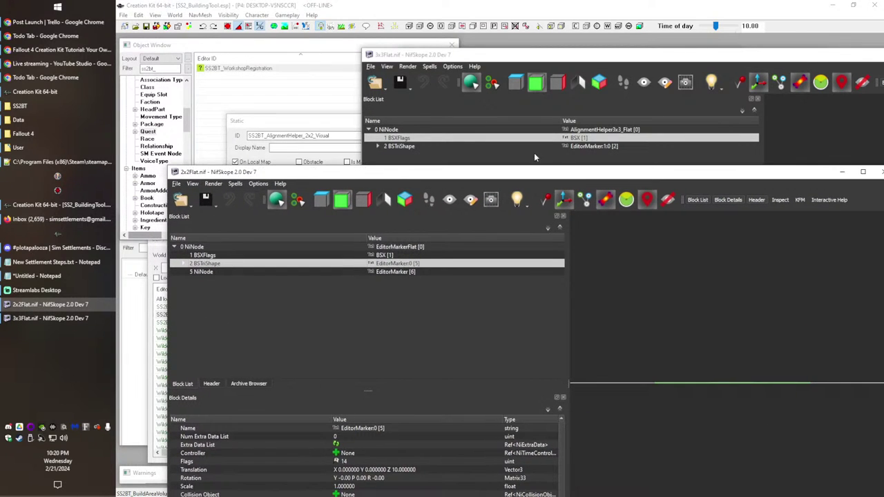
left_click(410, 148)
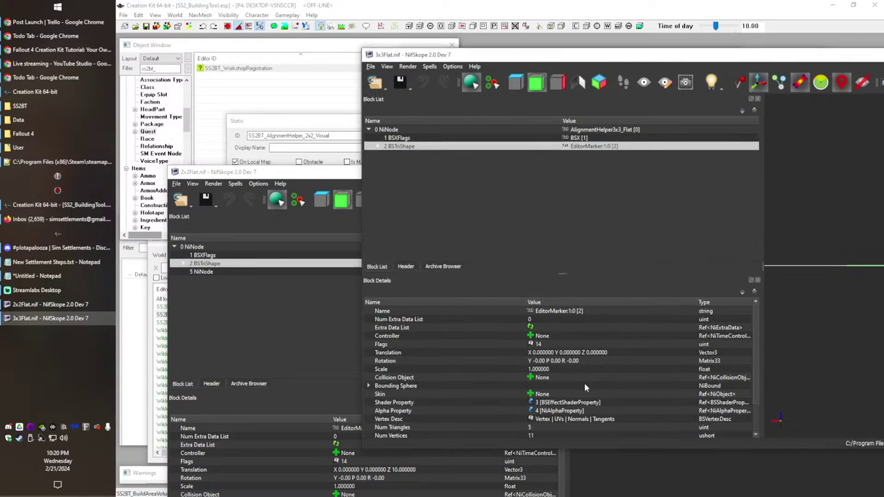
left_click(380, 147)
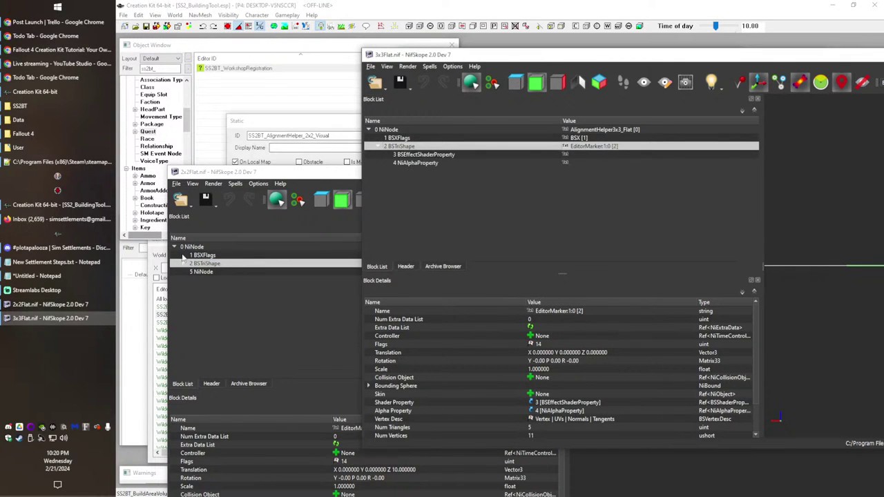
left_click(184, 264)
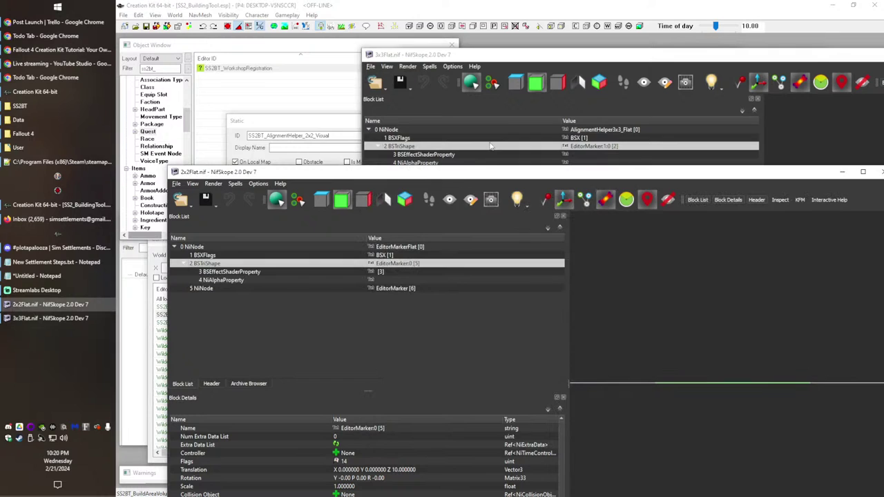
left_click(489, 145)
left_click(449, 163)
left_click(410, 147)
left_click(241, 288)
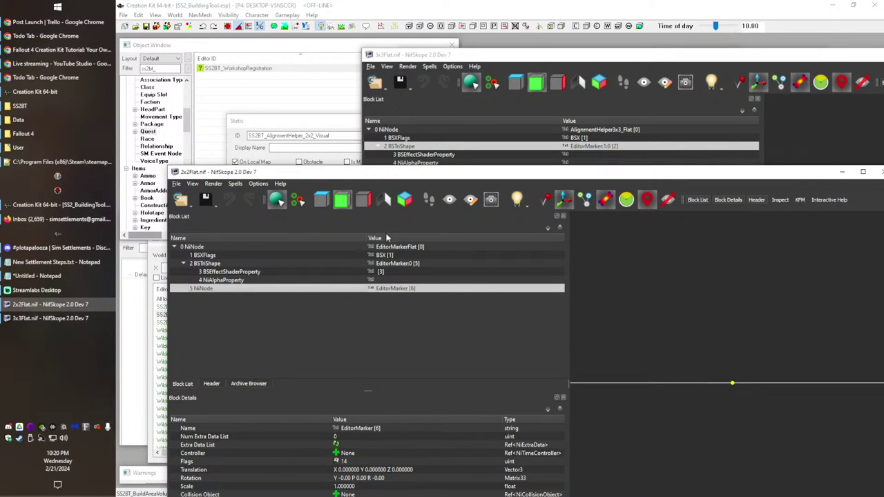
Step: Examine the shape, alpha property, EditorMarker node and BSXFlags of 2x2Flat.nif block by block
left_click(222, 274)
left_click(219, 288)
left_click_drag(705, 294, 769, 312)
left_click(309, 266)
left_click(330, 282)
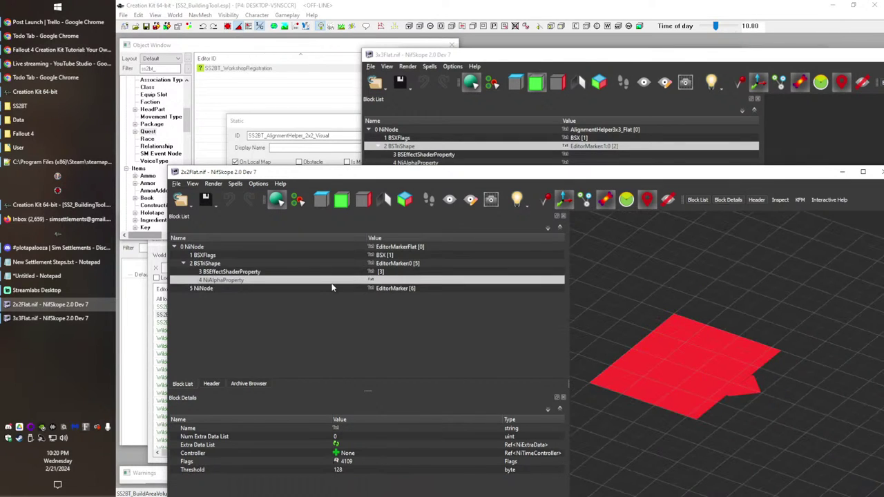
left_click(335, 289)
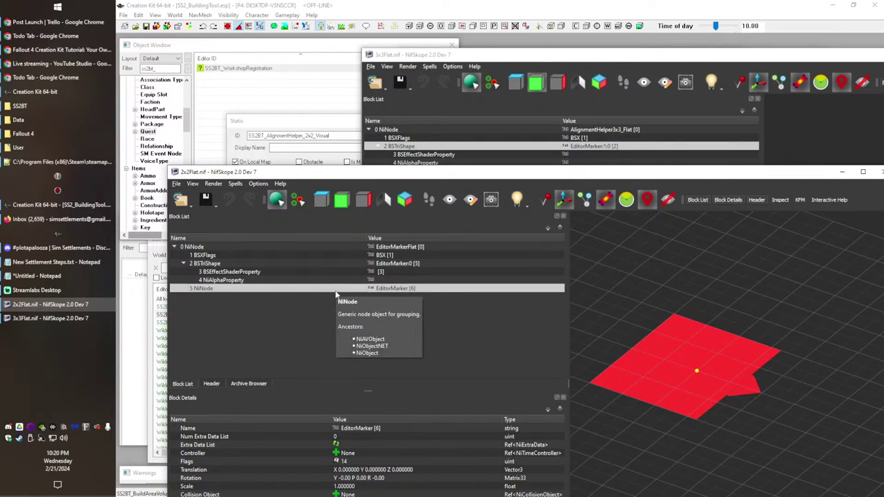
left_click(206, 265)
left_click(224, 289)
left_click(221, 264)
left_click(223, 256)
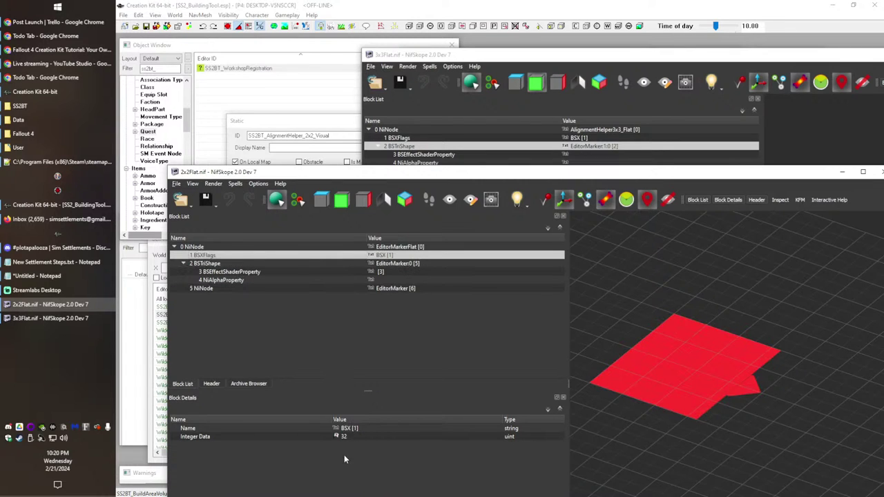
Step: Inspect the BSXFlags options in 2x2Flat.nif, and compare its BSEffectShaderProperty with the one in 3x3Flat.nif
left_click(336, 437)
left_click(533, 307)
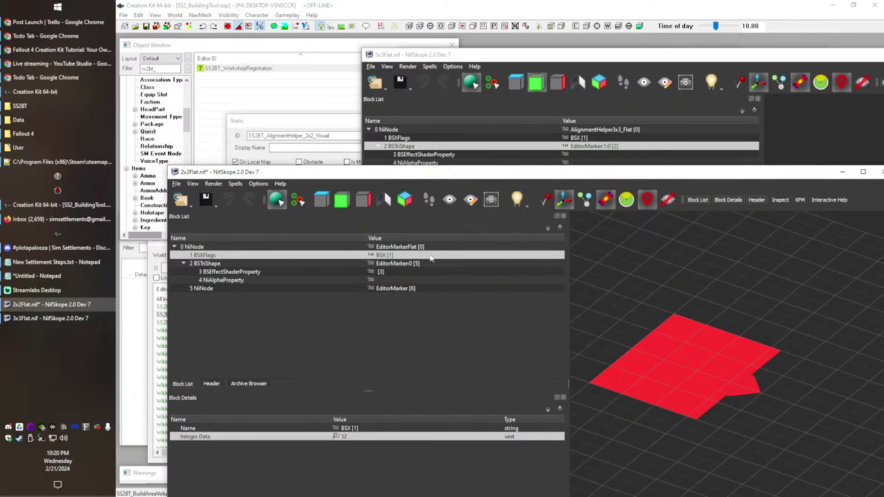
left_click(455, 109)
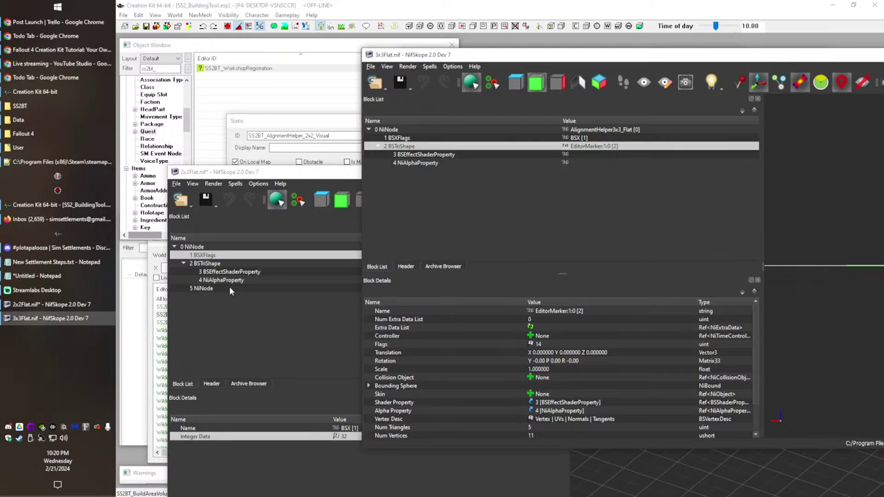
left_click(223, 265)
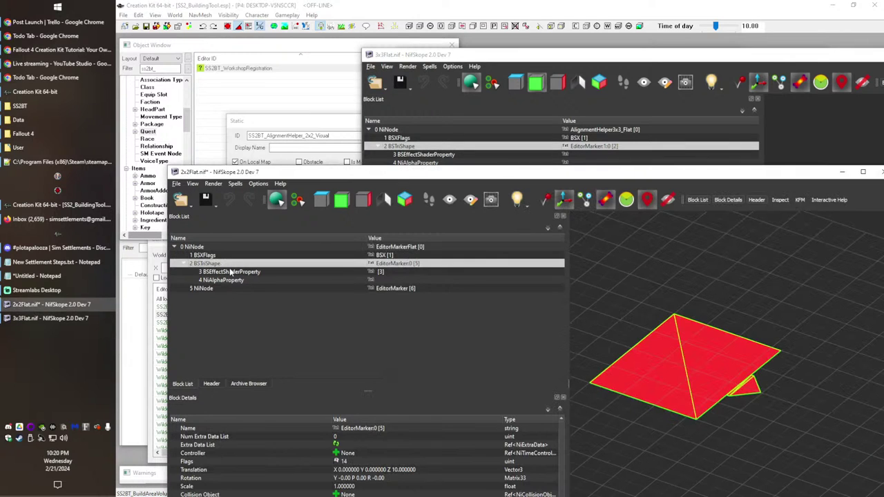
left_click(235, 275)
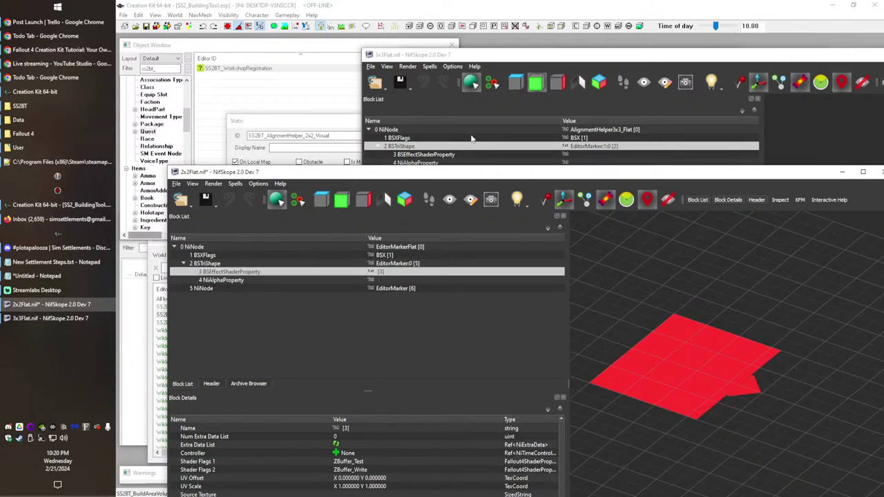
left_click(434, 156)
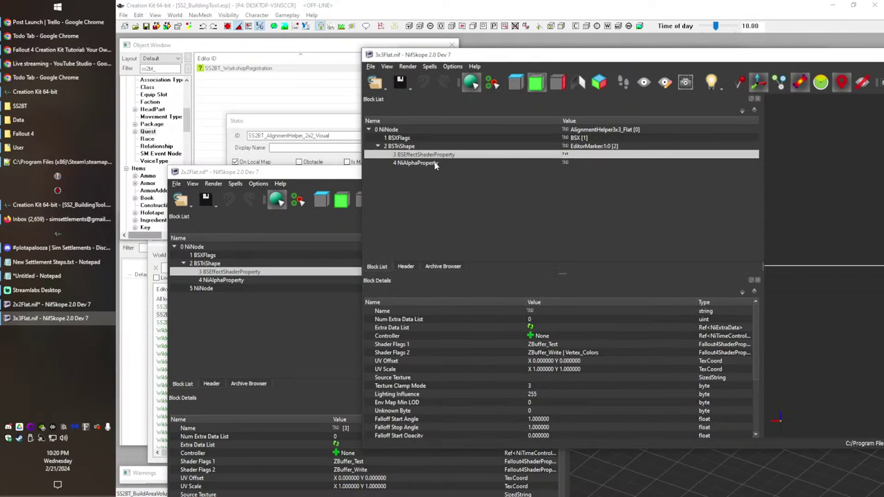
left_click(259, 314)
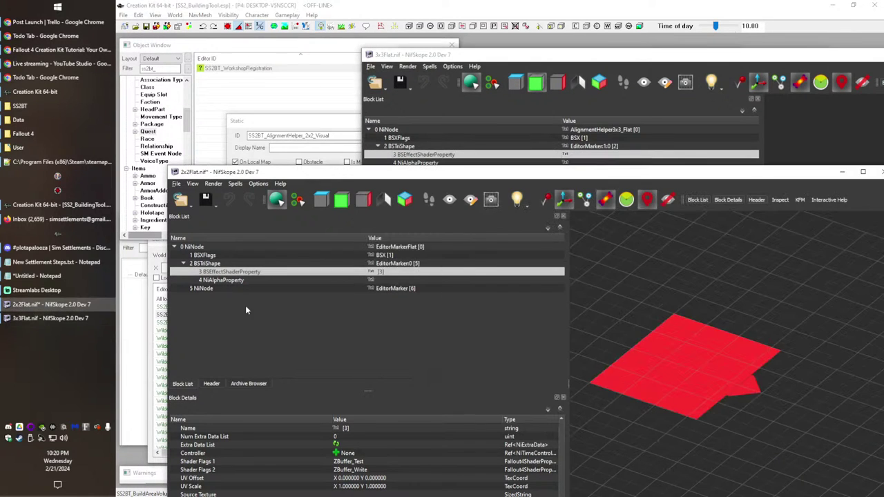
left_click(231, 289)
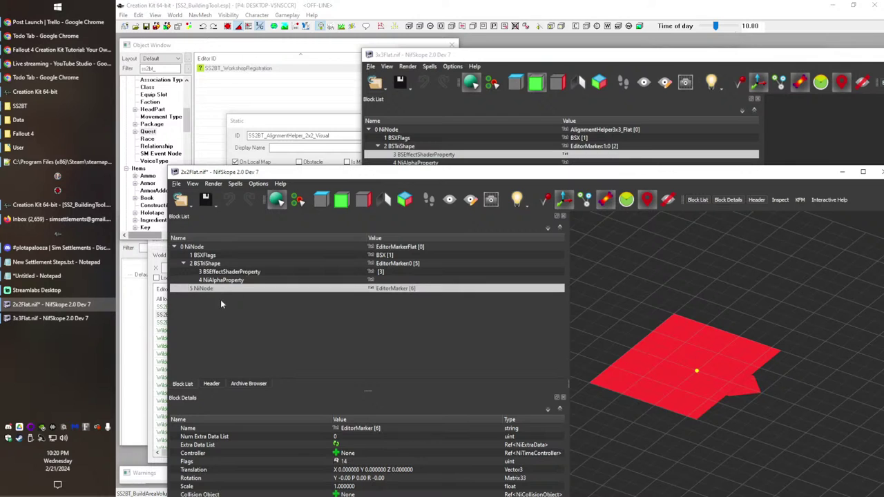
Step: Copy the BSEffectShaderProperty from 2x2Flat.nif onto the BSTriShape of 3x3Flat.nif
left_click(220, 272)
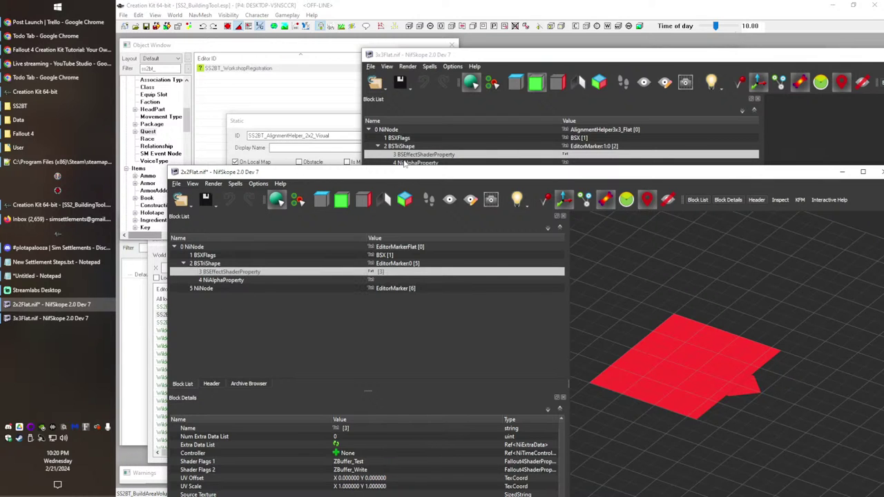
left_click(396, 156)
left_click(396, 147)
key("ctrl+v")
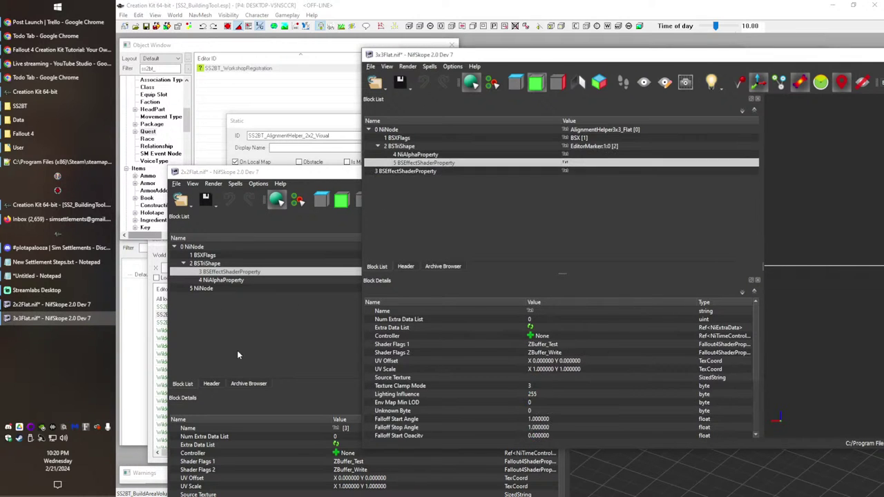
Step: Copy the NiAlphaProperty from 2x2Flat.nif onto the BSTriShape of 3x3Flat.nif
left_click(244, 350)
left_click(222, 282)
key("ctrl+c")
left_click(419, 140)
left_click(417, 148)
key("ctrl+v")
Step: Remove the orphaned original BSEffectShaderProperty and NiAlphaProperty blocks from 3x3Flat.nif
left_click(403, 173)
key("ctrl+Delete")
left_click(401, 174)
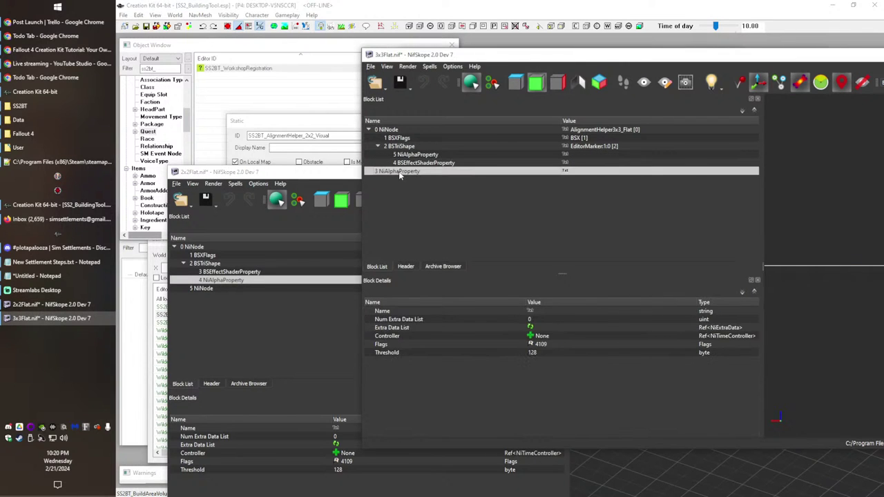
key("ctrl+Delete")
Step: Examine the EditorMarker NiNode, BSTriShape and BSXFlags blocks of 2x2Flat.nif against the 3x3Flat.nif shape
left_click(250, 334)
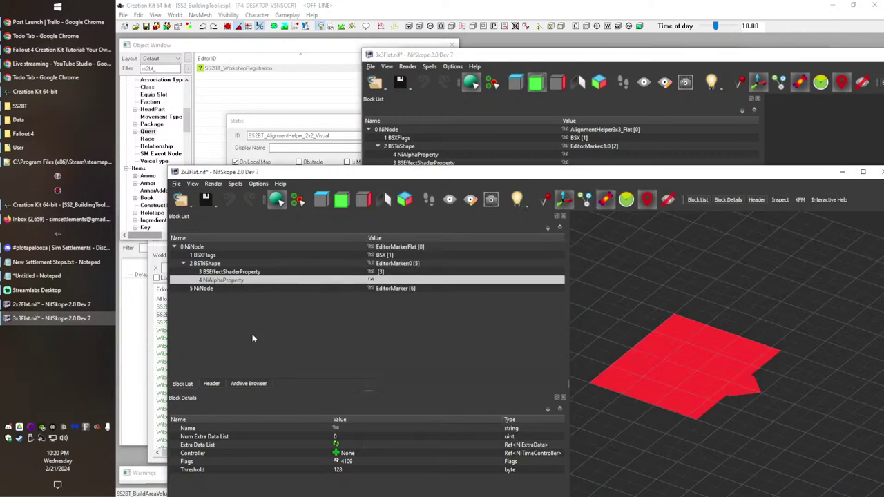
left_click(230, 289)
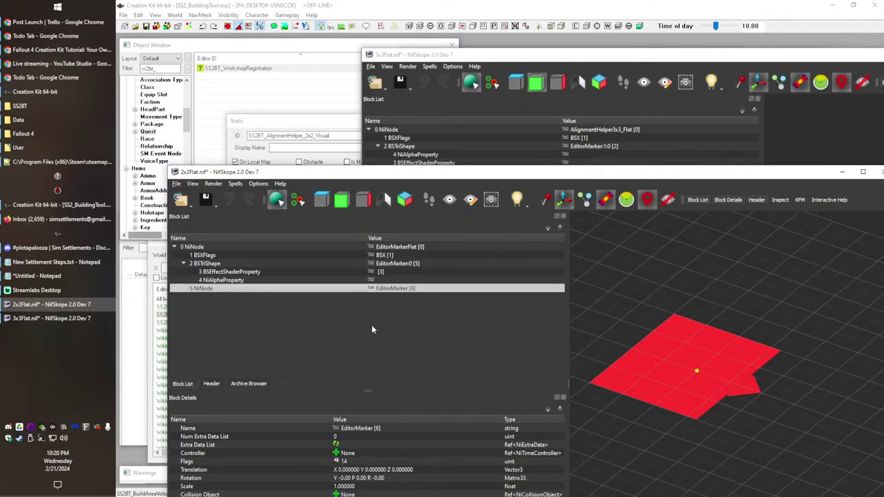
left_click(417, 266)
left_click(418, 288)
left_click(409, 266)
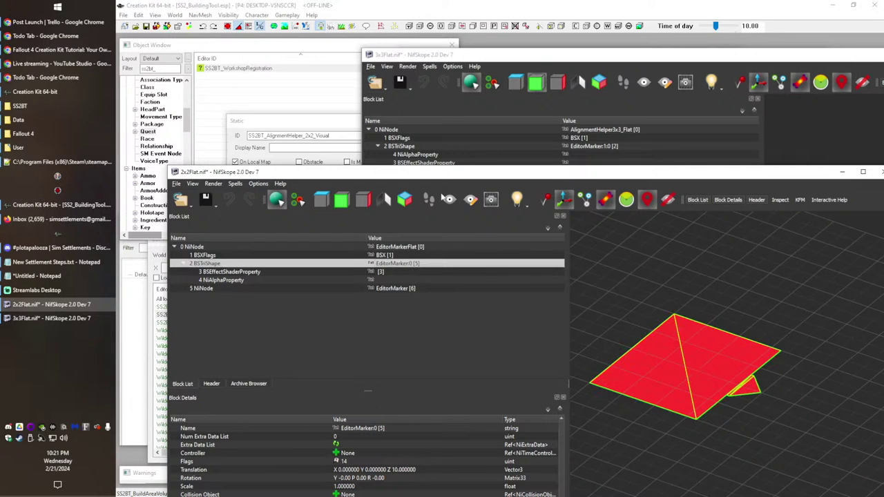
left_click(454, 150)
left_click(311, 296)
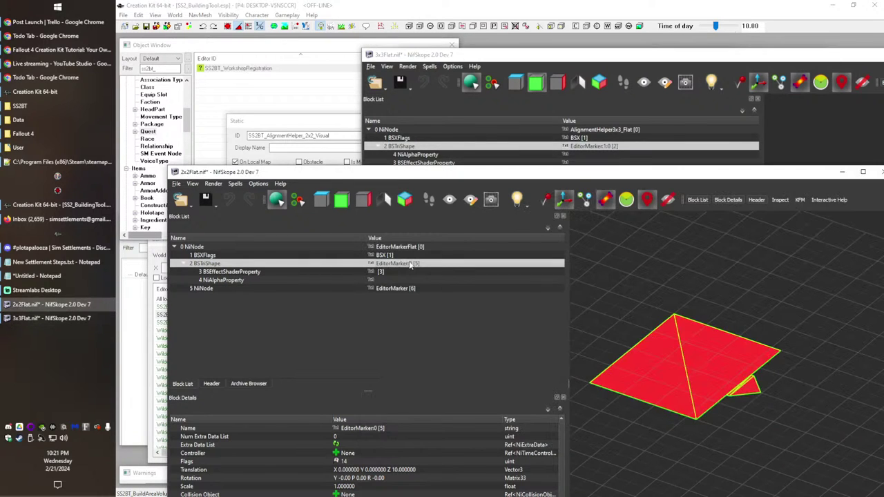
left_click(400, 290)
left_click(398, 265)
left_click(395, 256)
left_click(404, 267)
Step: Compare the block names of the 3x3Flat.nif BSXFlags and BSTriShape with the matching 2x2Flat.nif blocks and its NiNode
left_click(474, 148)
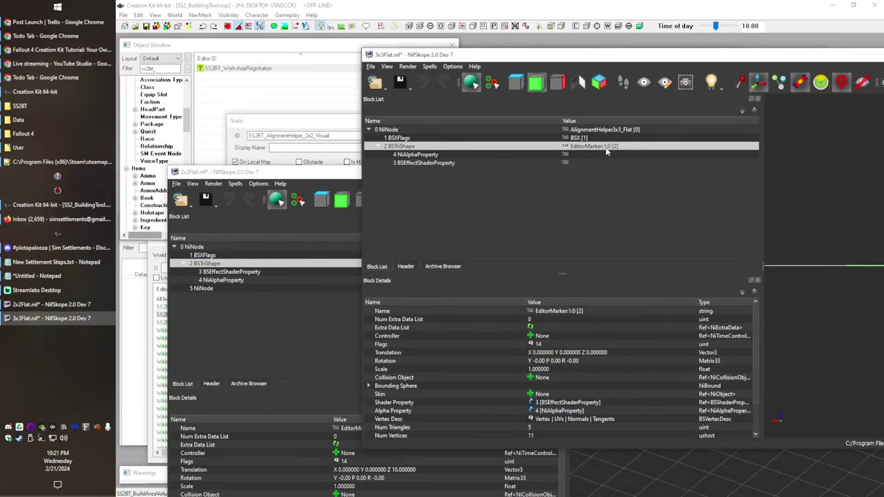
left_click(587, 138)
left_click(592, 146)
left_click(215, 360)
left_click(416, 289)
left_click(409, 266)
left_click(389, 288)
left_click(406, 257)
left_click(416, 263)
Step: Check the replaced NiAlphaProperty and the BSTriShape of 3x3Flat.nif, and save the file
left_click(523, 156)
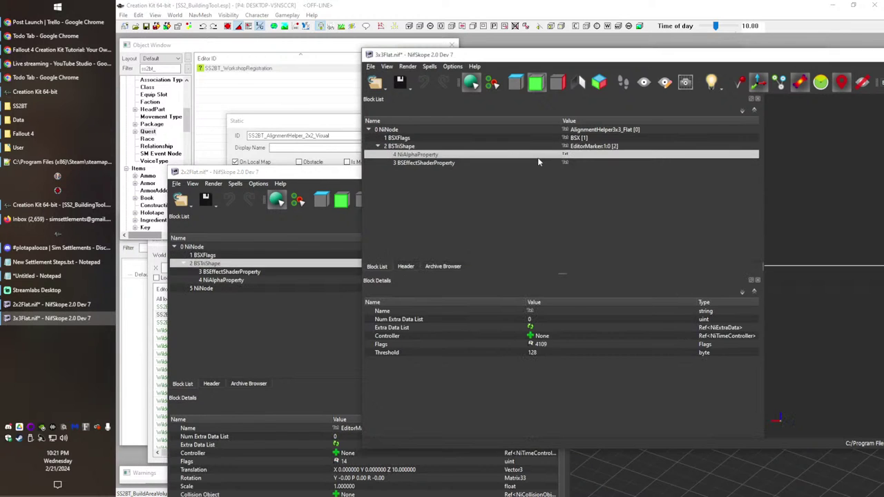
left_click(529, 147)
left_click(410, 88)
left_click(407, 99)
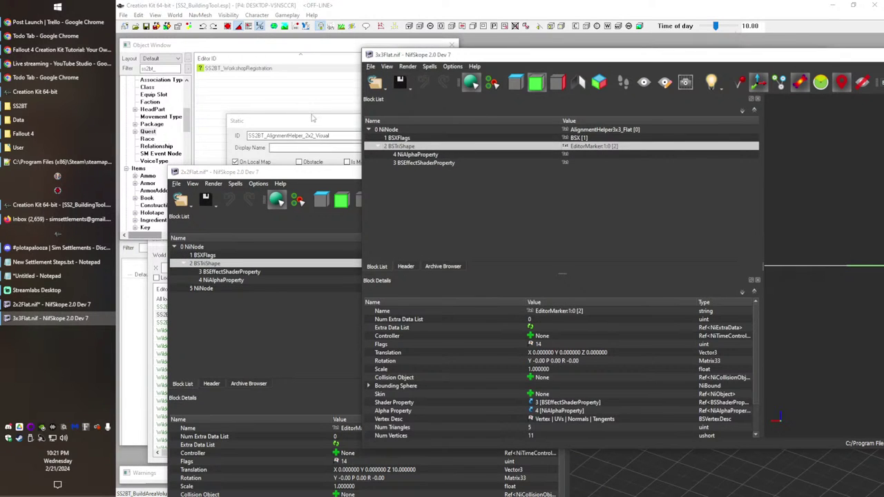
Step: Switch to the Creation Kit and set the SS2BT_AlignmentHelper_3x3_Visual static's model to SS2BT\3x3Flat.nif
left_click(312, 111)
left_click(565, 196)
left_click(544, 156)
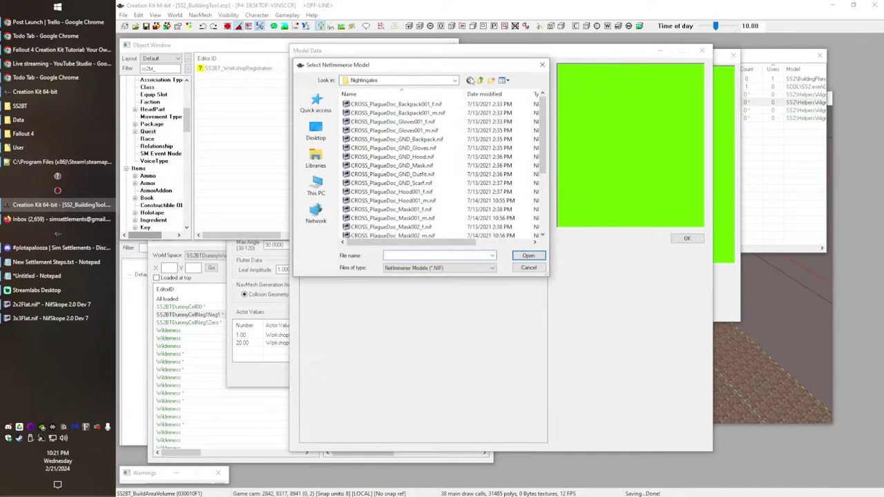
left_click(480, 81)
left_click(480, 80)
left_click(480, 80)
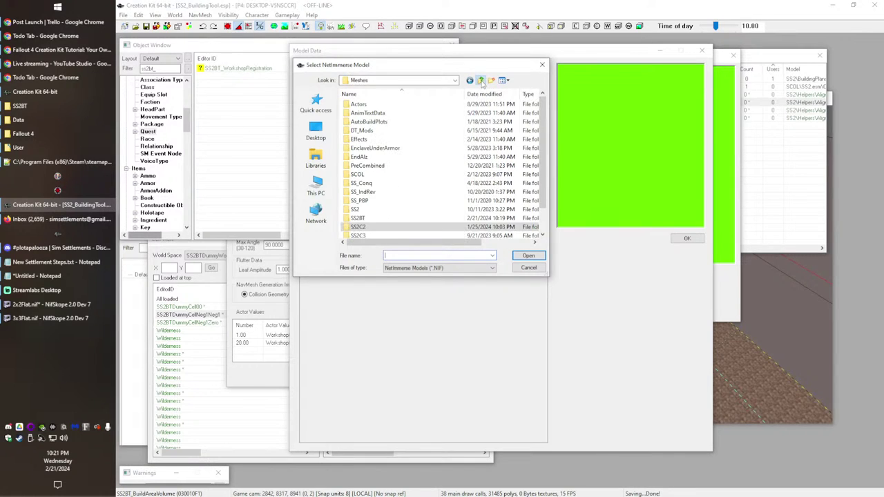
double_click(359, 217)
double_click(362, 121)
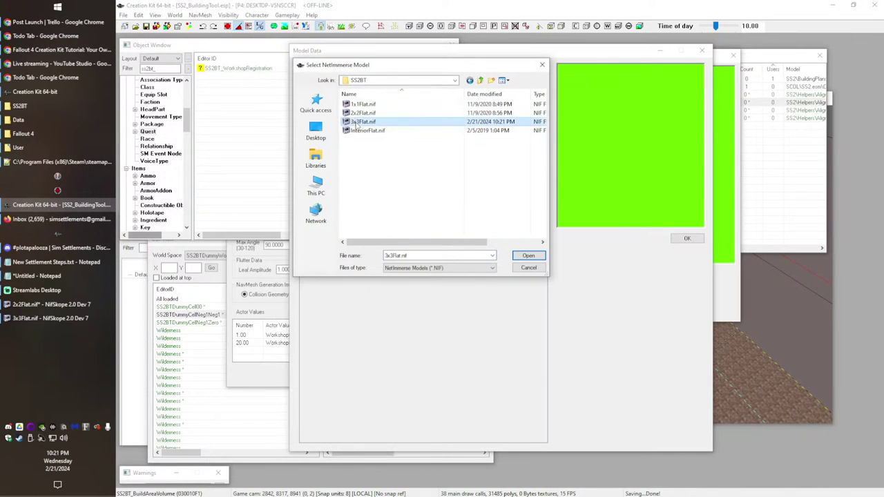
left_click(684, 238)
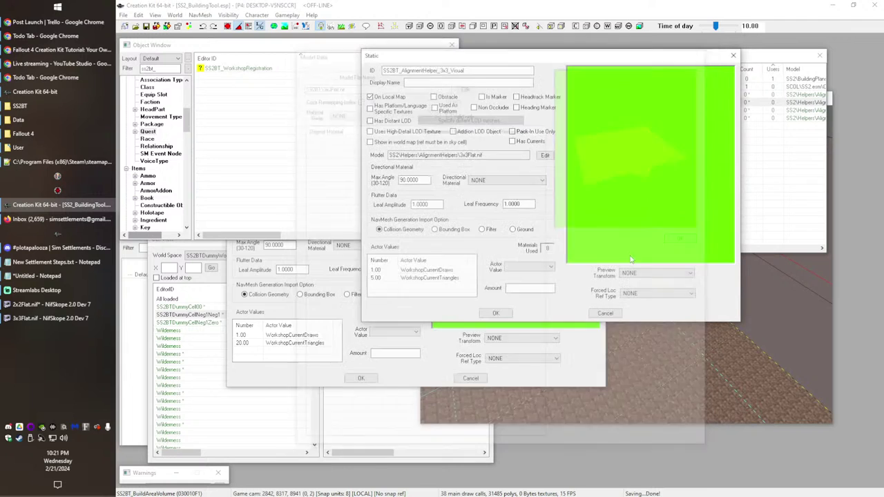
left_click(495, 314)
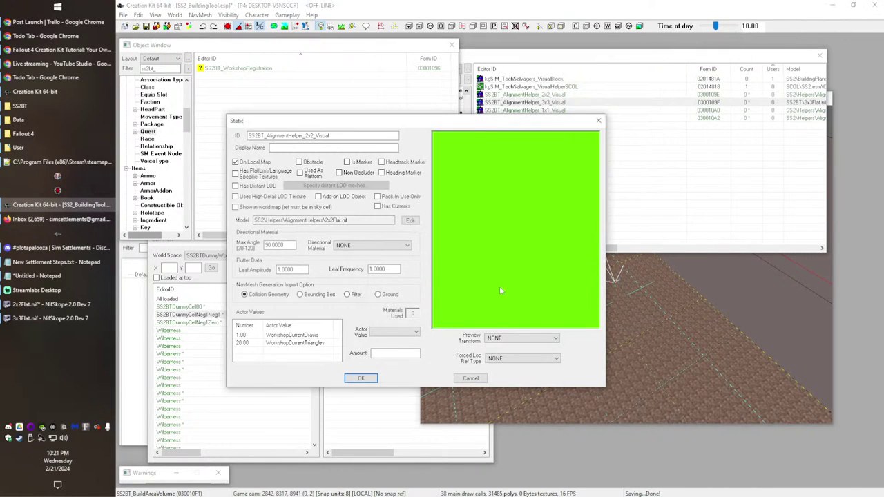
Step: Set the SS2BT_AlignmentHelper_2x2_Visual static's model to SS2BT\2x2Flat.nif
left_click(410, 219)
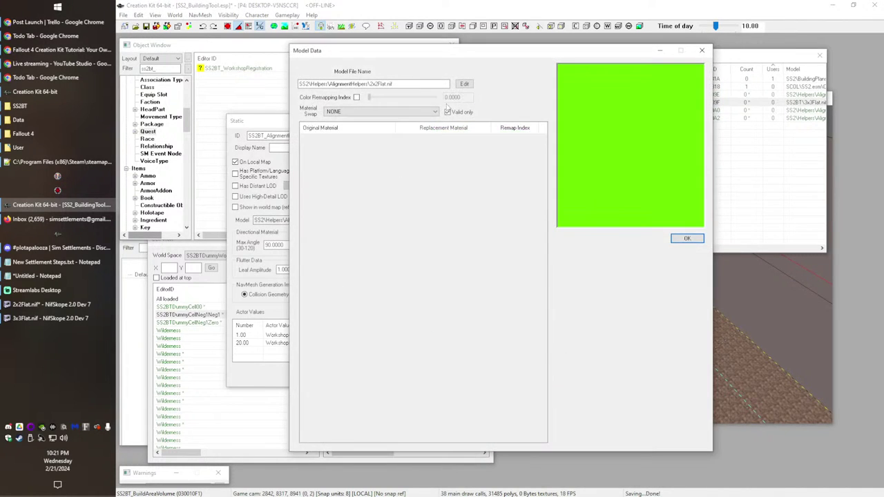
left_click(471, 84)
double_click(369, 115)
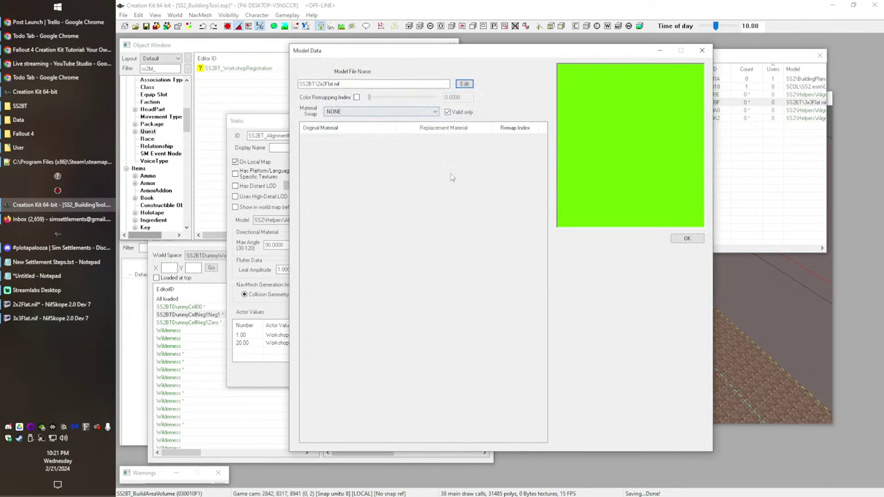
left_click(686, 239)
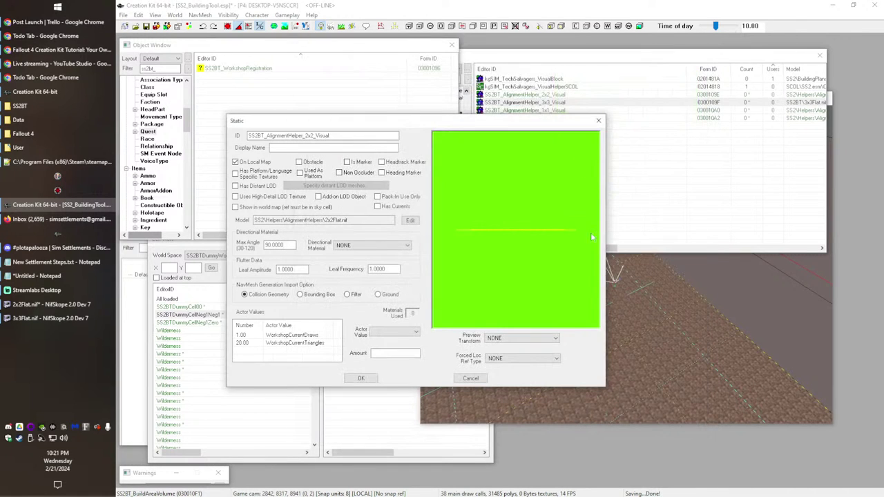
left_click(361, 378)
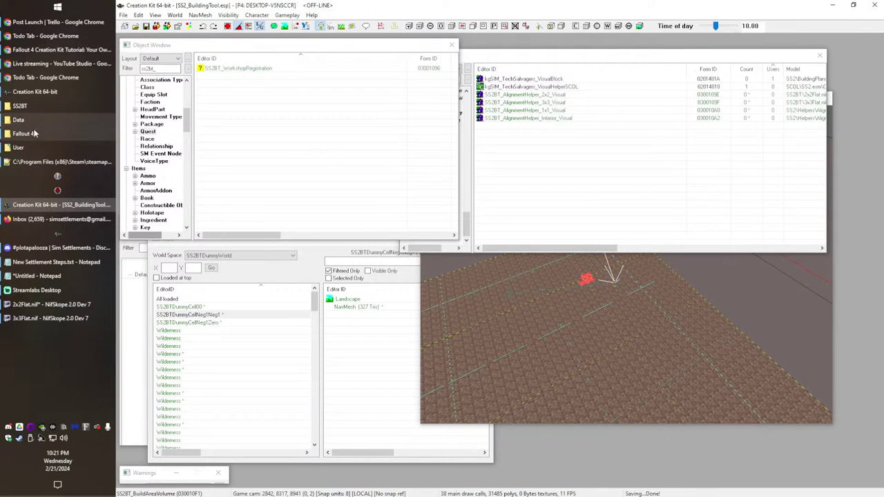
Step: Check the mesh folders in File Explorer and the remaining settlement issues listed in Notepad
left_click(21, 107)
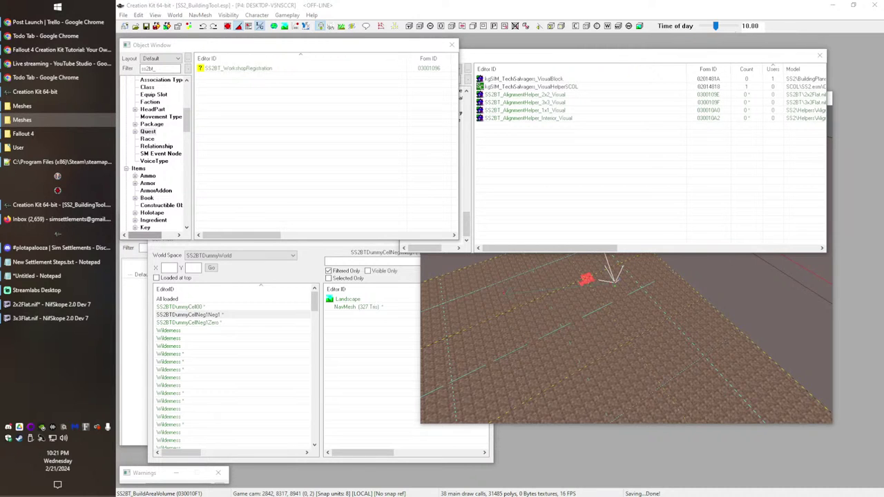
left_click(28, 277)
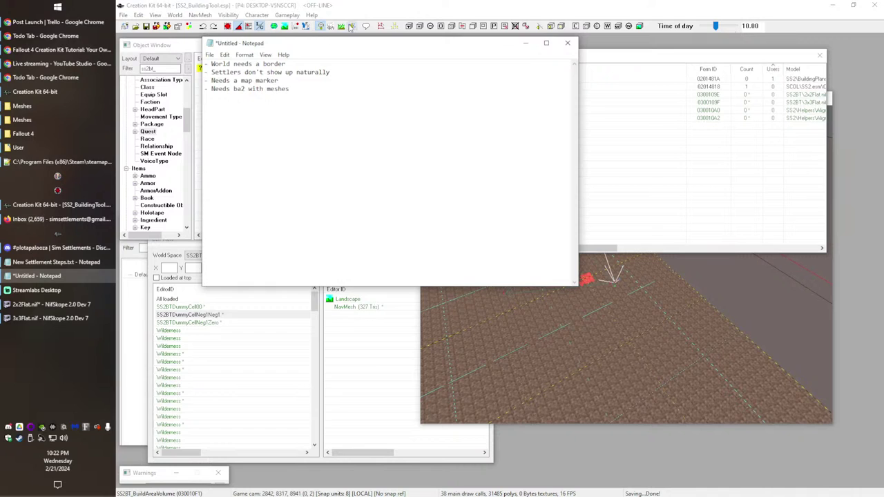
left_click(359, 23)
left_click(479, 145)
left_click(342, 141)
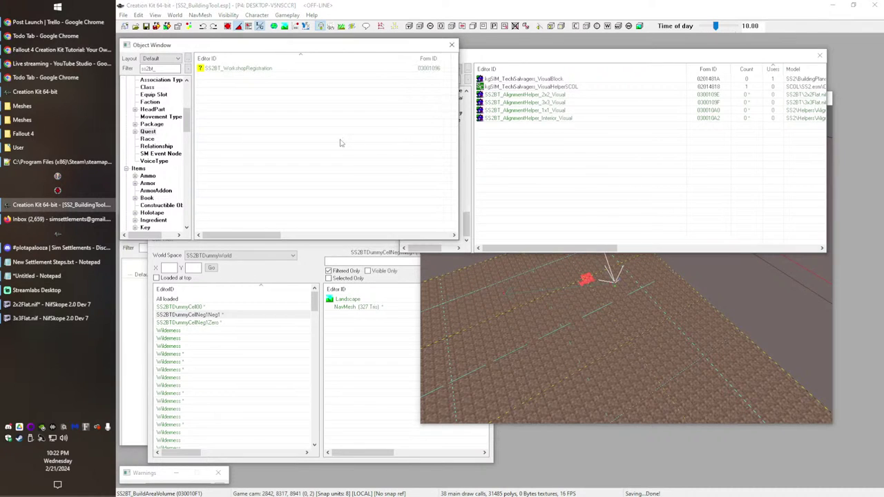
left_click(30, 108)
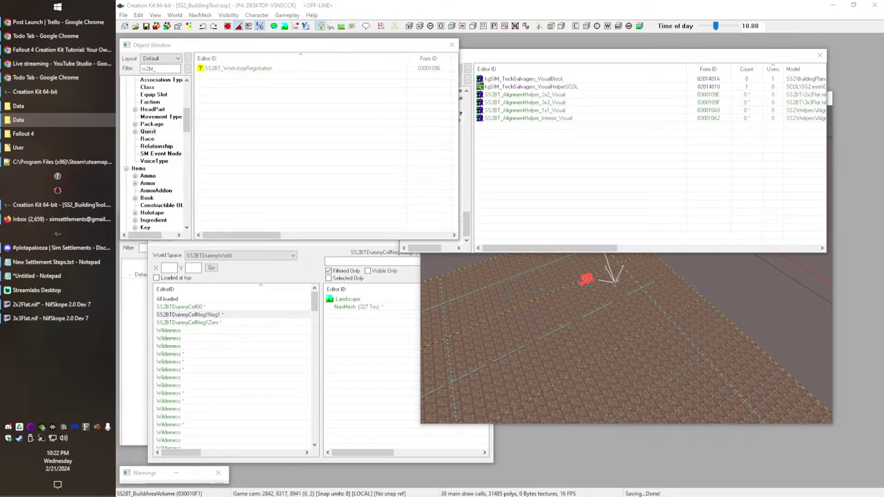
left_click(189, 315)
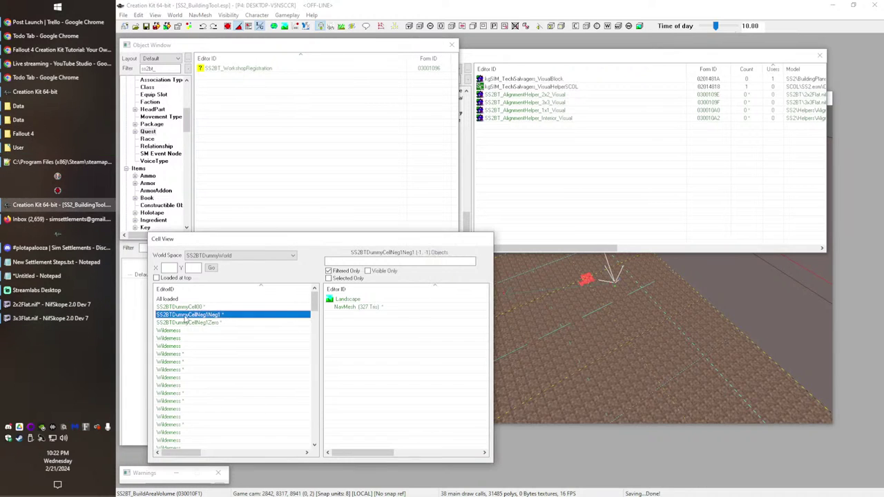
key("F2")
left_click(184, 308)
left_click(184, 316)
left_click(101, 358)
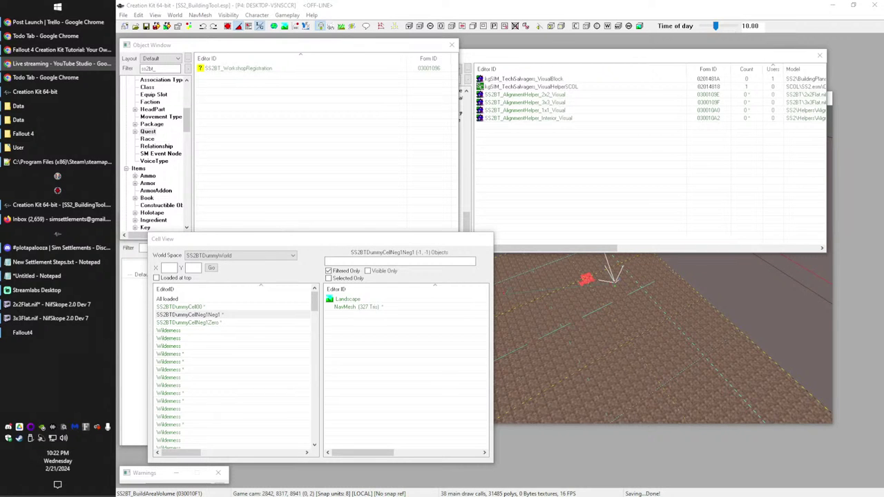
Step: Switch to Fallout 4 and load the C2_WaterUnderTheBridge save, continuing despite the missing content
left_click(28, 332)
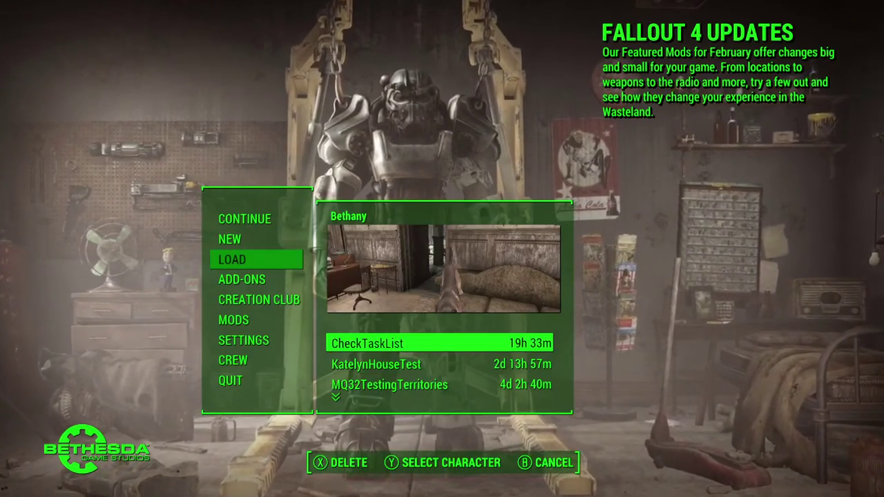
key("Down")
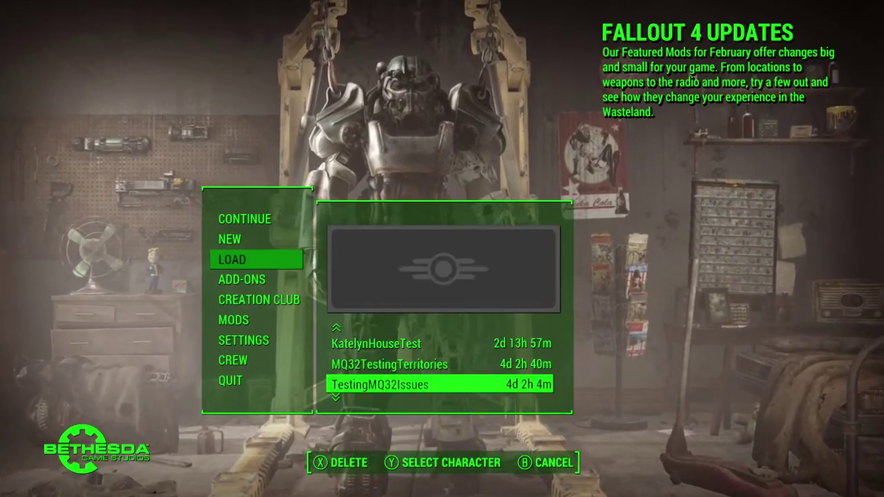
key("Down")
key("Down")
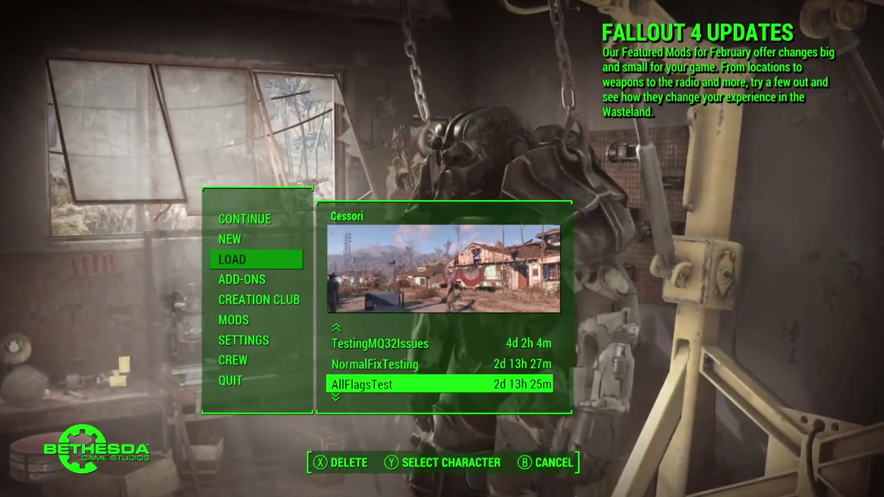
key("Down")
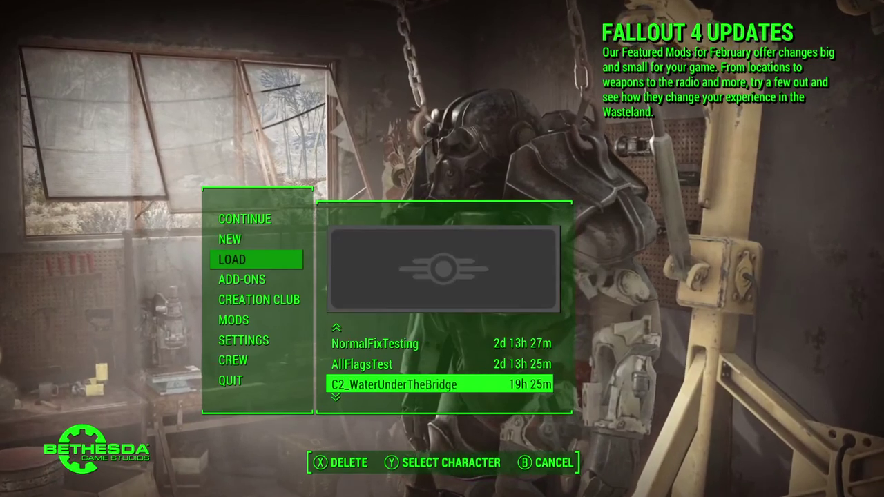
key("Return")
key("Return")
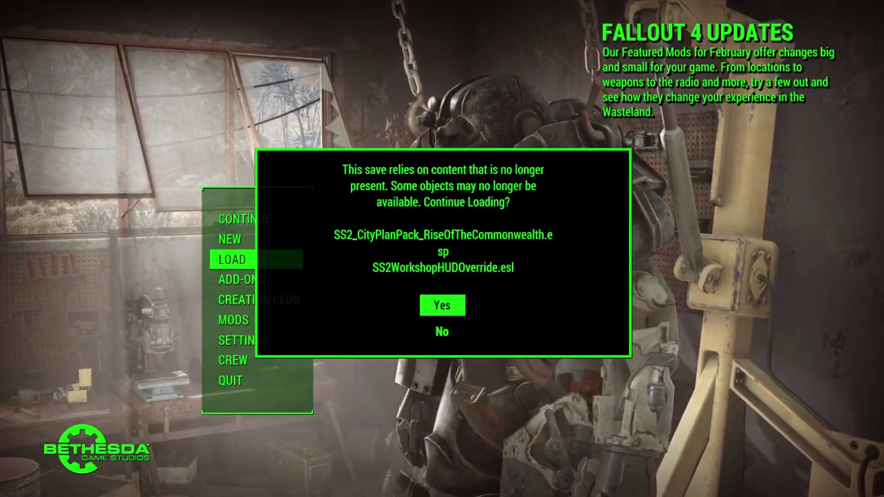
key("Return")
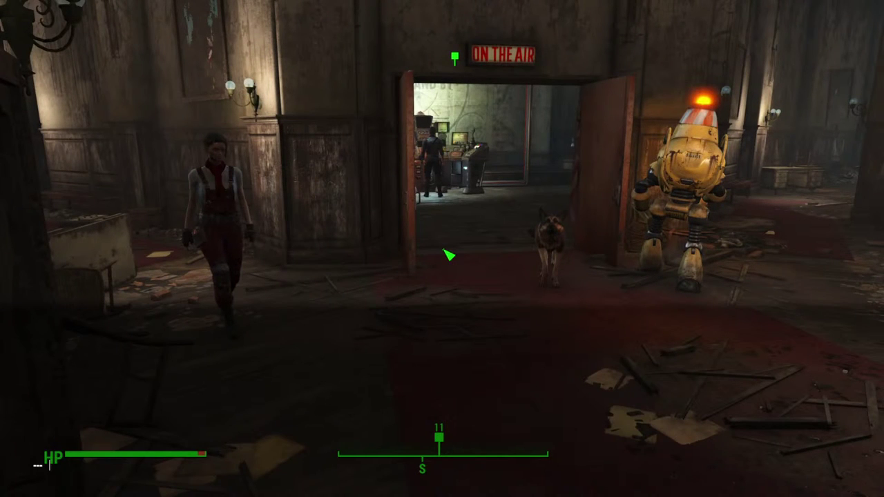
Step: Teleport to cell SS2BTDummyCellNeg1Neg1 with the coc console command and inspect the red flat marker up close from several sides
type("coc SS2BTDummyCellNeg1Neg1")
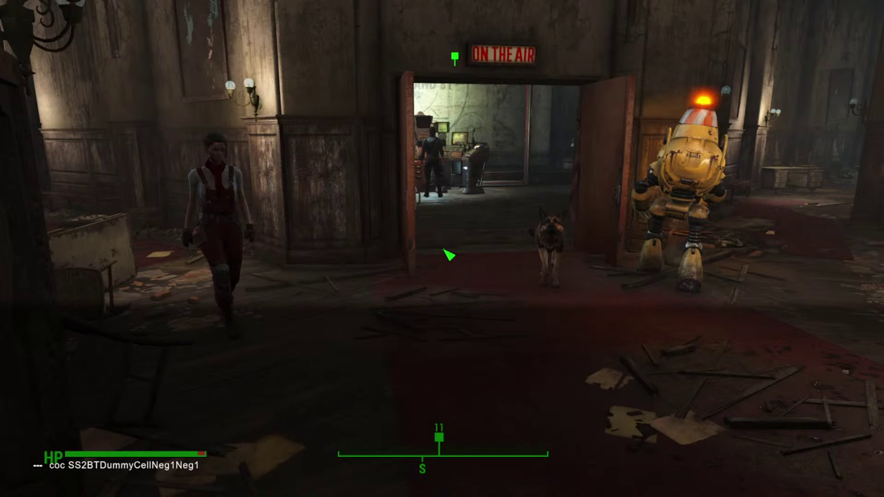
key("Return")
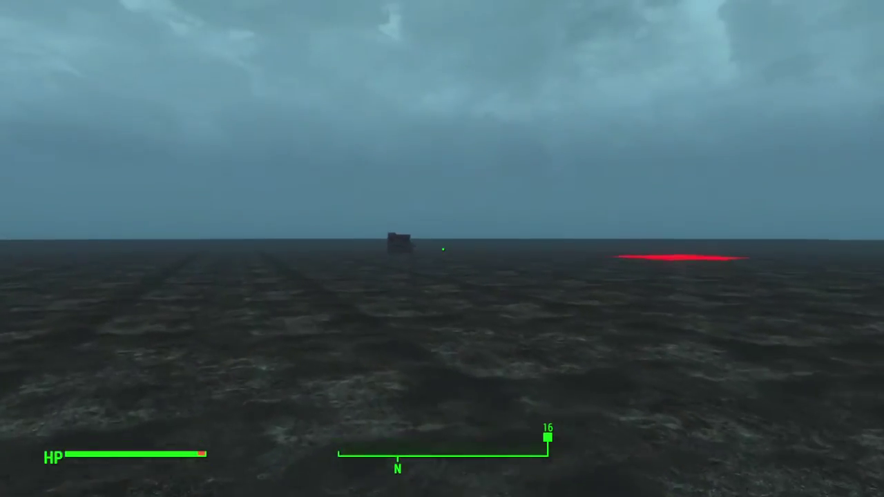
key("shift+w")
key("shift+w")
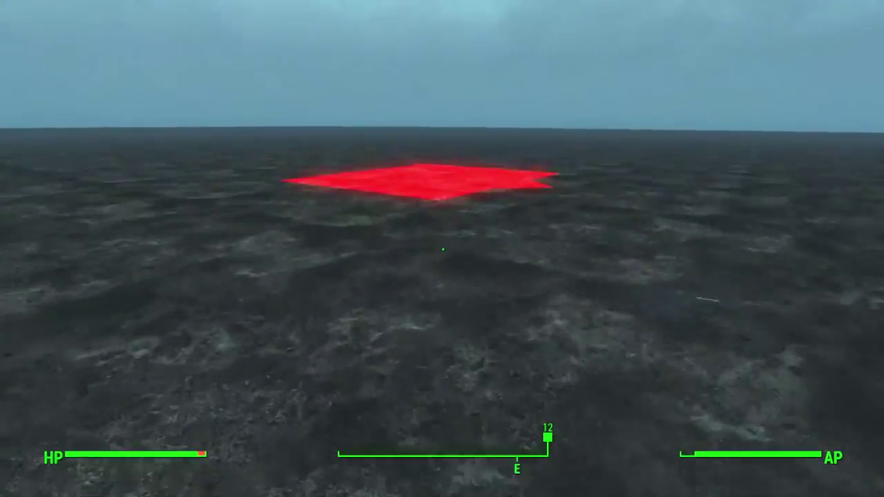
key("shift+w")
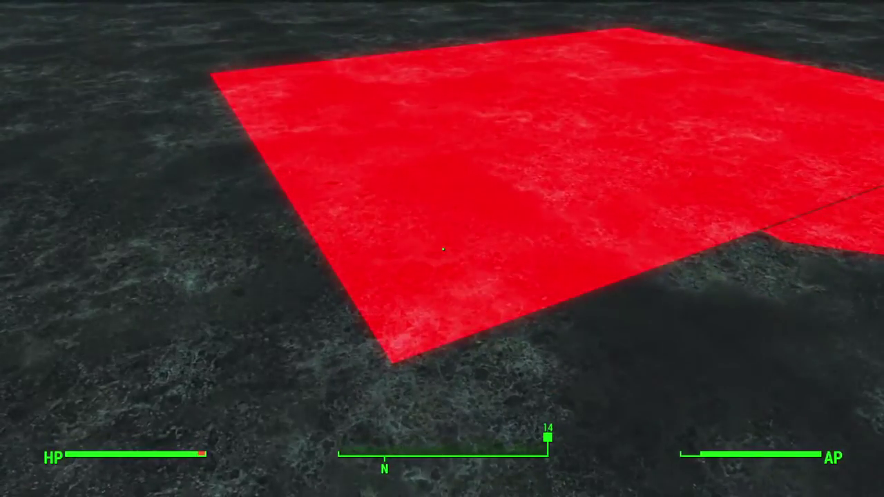
key("a")
key("s")
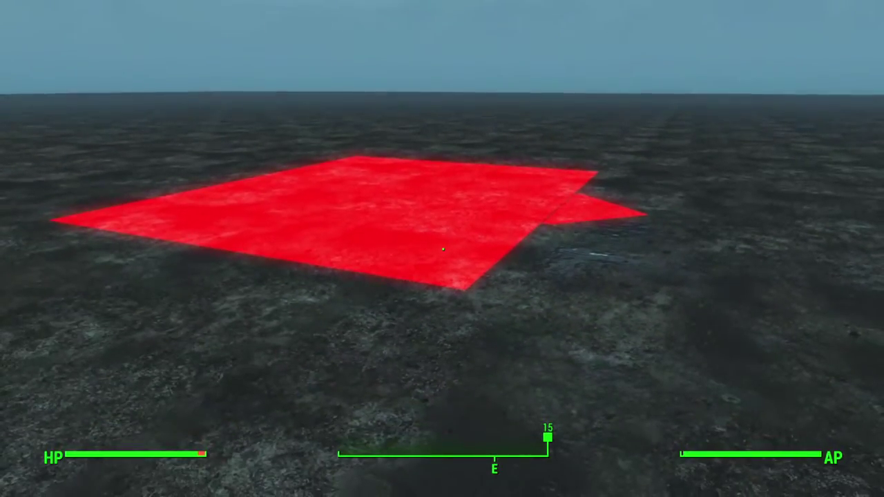
Step: Quit the game through the console with the qqq command
key("grave")
type("qqq")
key("grave")
key("grave")
type("q")
key("Return")
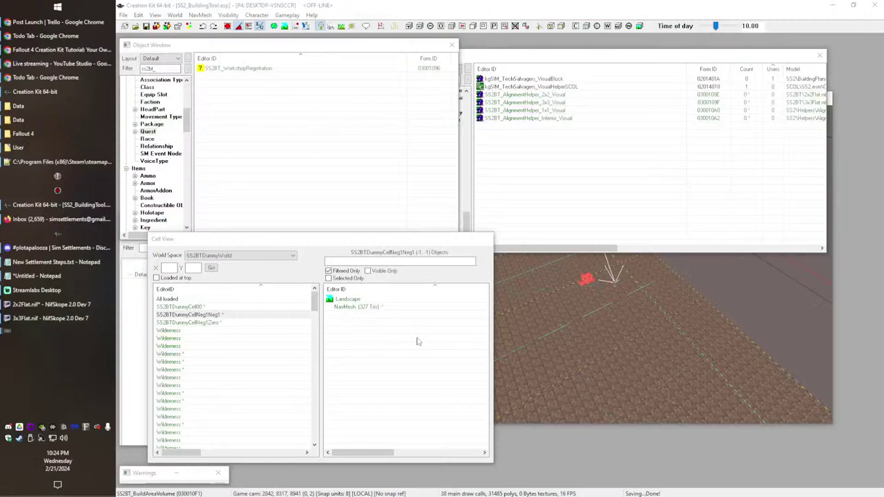
Step: Switch to NifSkope, review the block names in 2x2Flat.nif and bring up the 3x3Flat.nif window for comparison
left_click(23, 306)
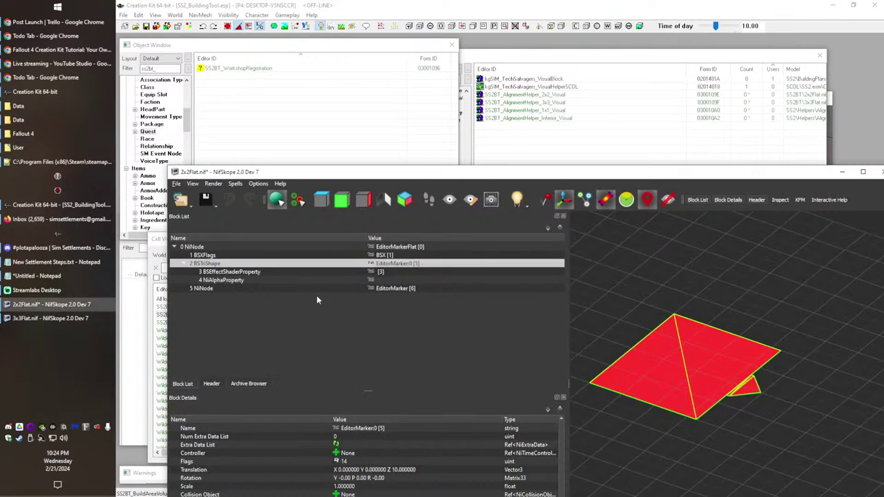
left_click(265, 282)
left_click(277, 290)
left_click(331, 255)
left_click(399, 265)
left_click(57, 320)
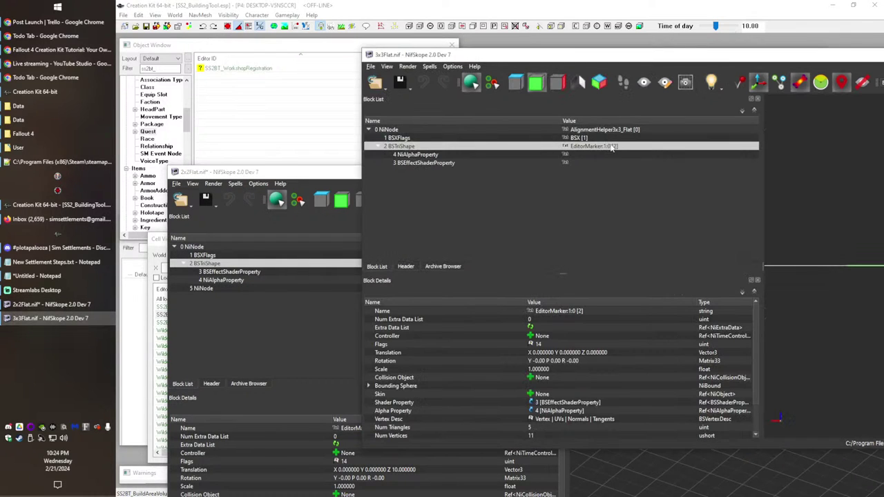
Step: Rename the BSTriShape block in 3x3Flat.nif to EditorMarker:0
right_click(559, 310)
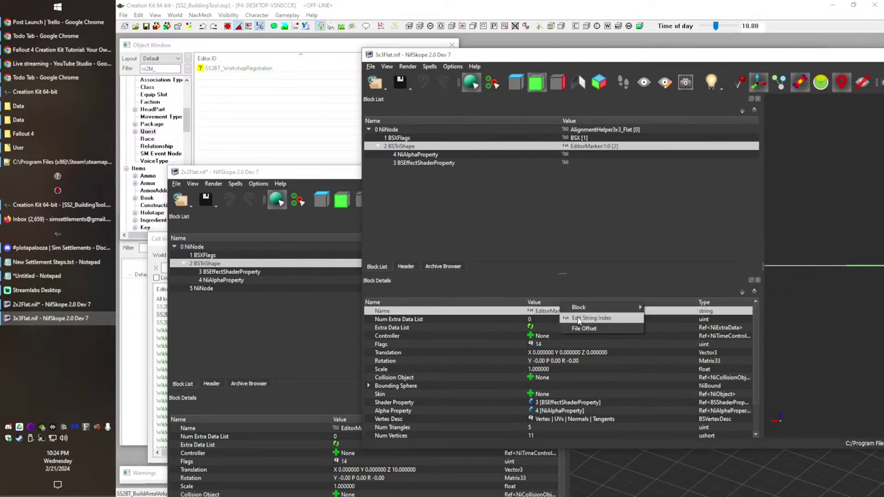
left_click(578, 318)
left_click(482, 307)
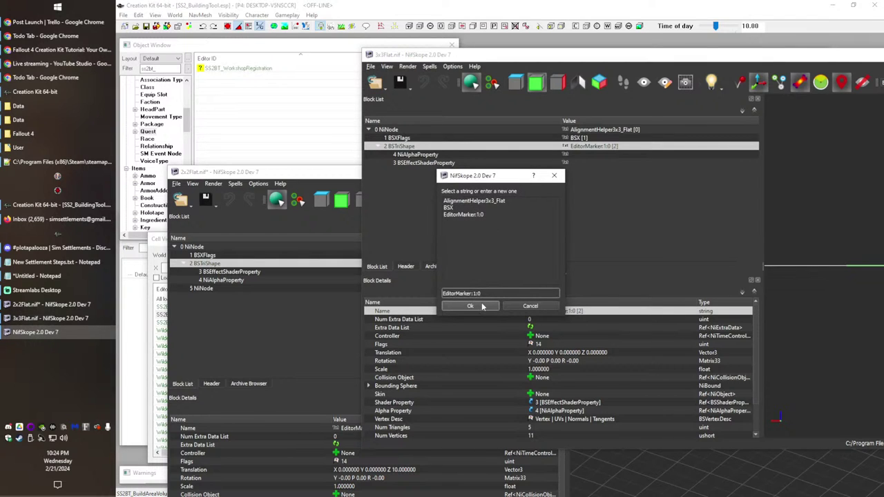
left_click(483, 308)
Step: Copy the EditorMarker NiNode from 2x2Flat.nif and paste it under the root NiNode of 3x3Flat.nif
left_click(267, 363)
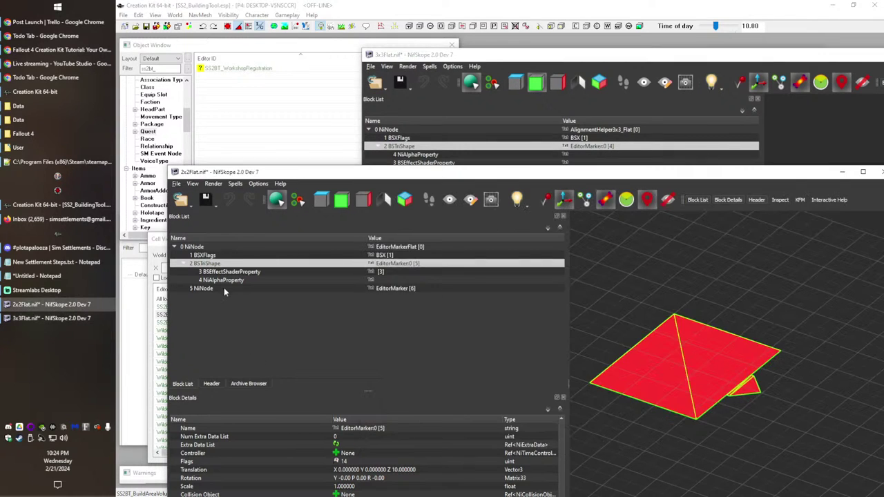
left_click(226, 289)
left_click(391, 130)
key("ctrl+v")
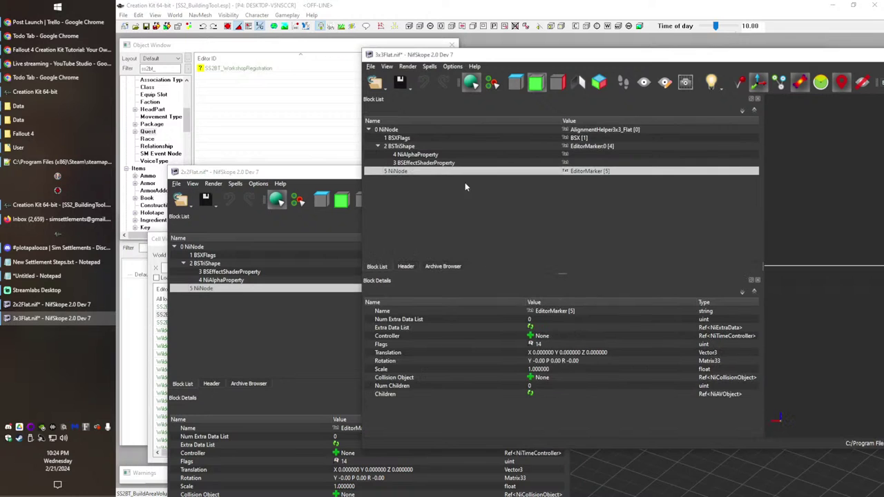
Step: Examine the 3x3Flat.nif mesh and its child blocks, comparing the structure with 2x2Flat.nif
left_click_drag(841, 270, 814, 253)
left_click(596, 164)
left_click(580, 172)
left_click_drag(883, 257, 794, 286)
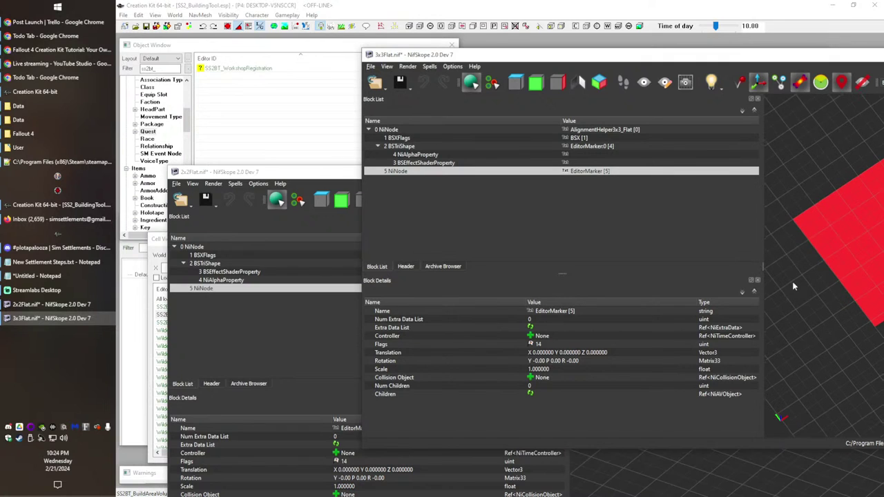
left_click(437, 155)
left_click(436, 163)
left_click(437, 171)
left_click(349, 224)
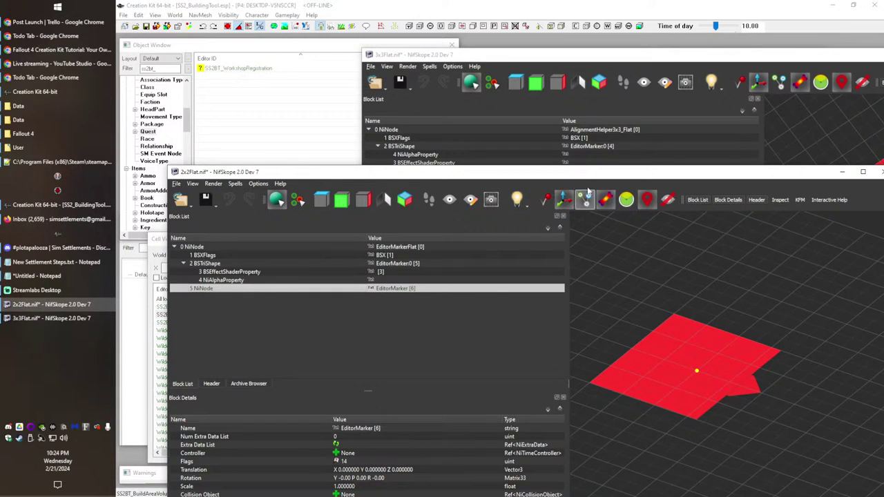
Step: Close the edited 3x3Flat.nif without keeping its changes and reopen the file from the SS2BT folder
left_click(414, 58)
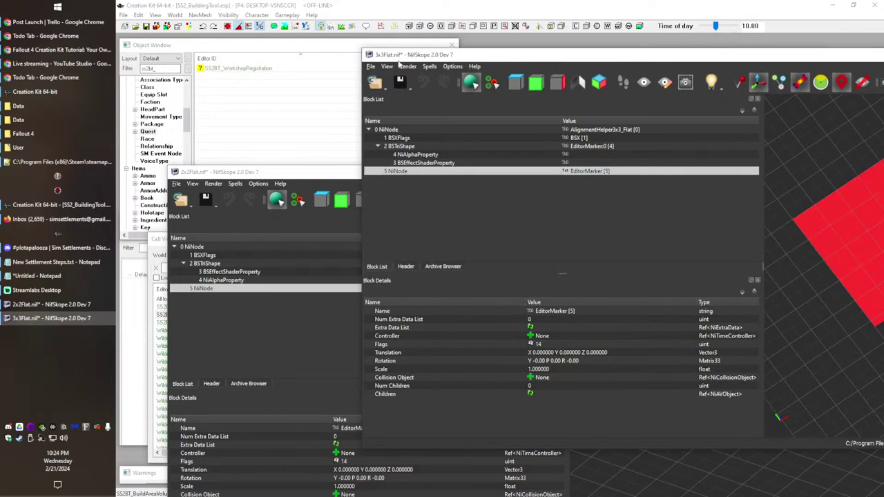
left_click(400, 83)
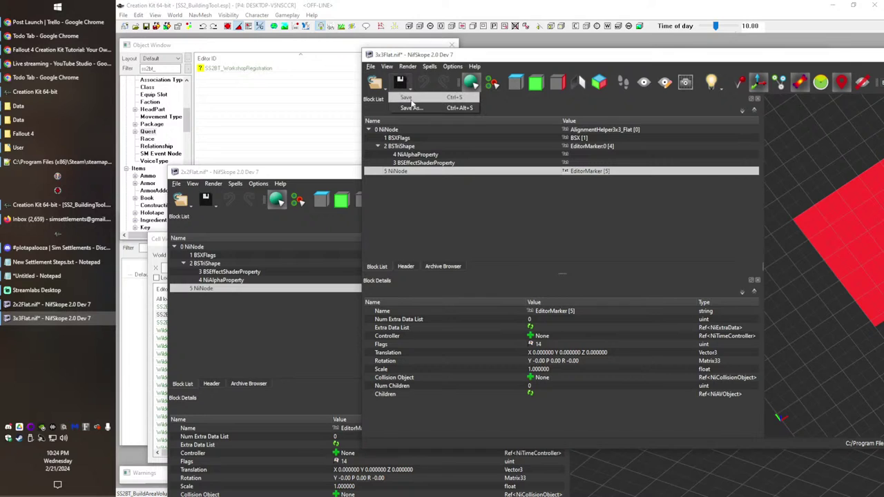
left_click(404, 55)
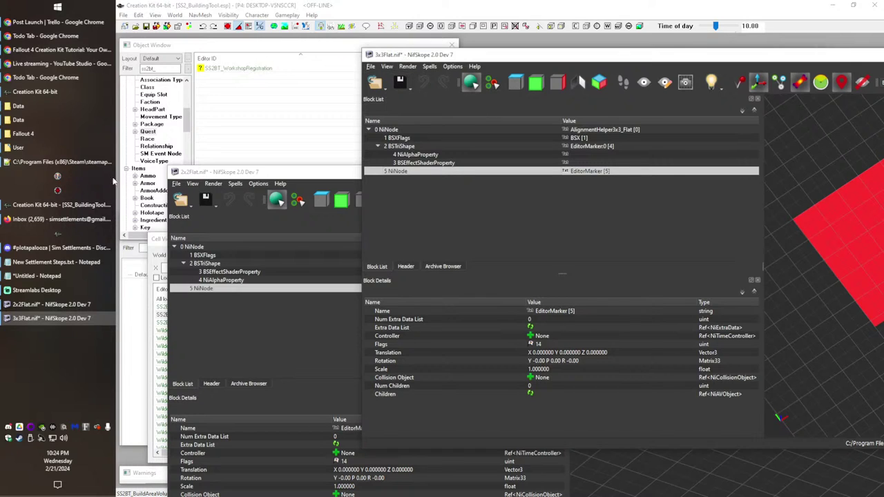
left_click(372, 68)
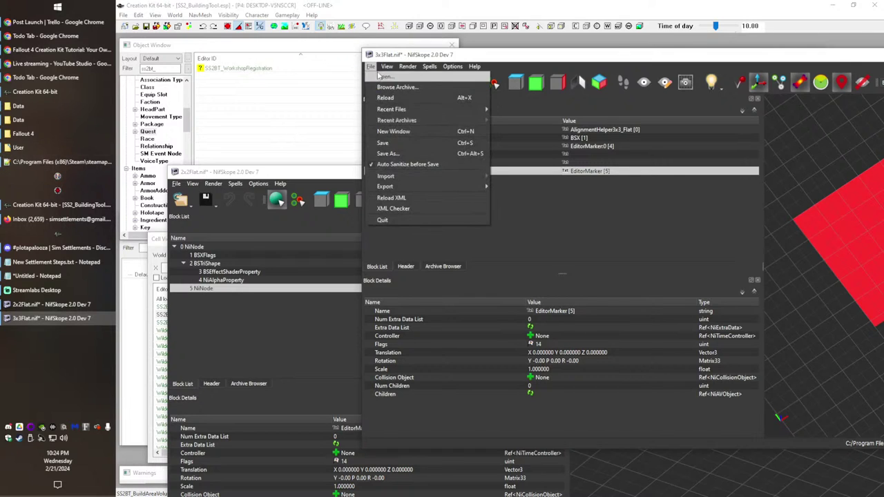
mouse_move(387, 67)
double_click(370, 55)
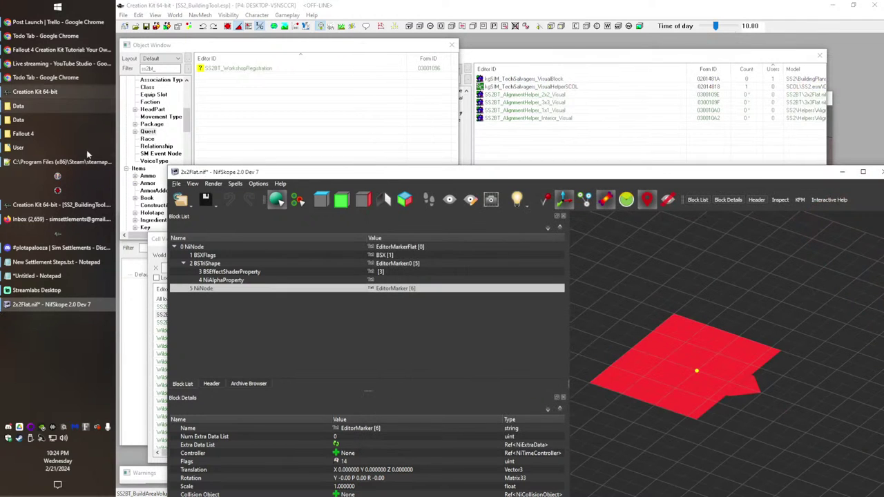
left_click(32, 109)
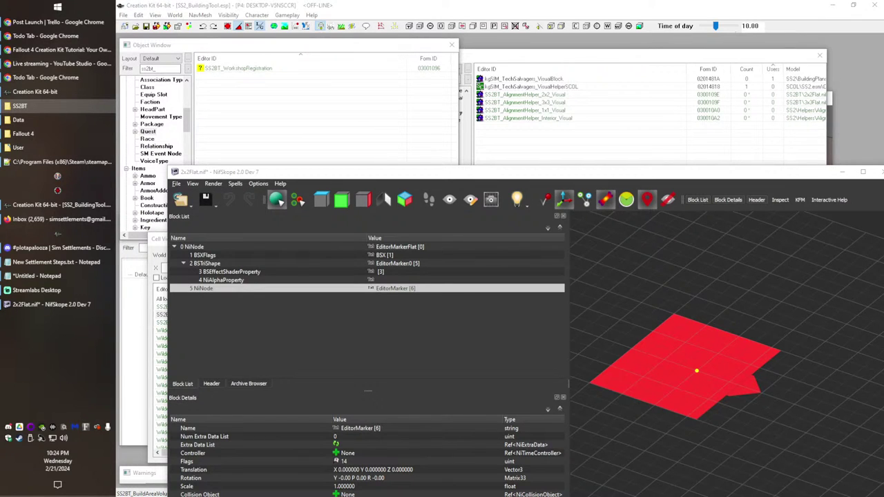
Step: Copy the EditorMarker NiNode from 2x2Flat.nif into the root NiNode of the reopened 3x3Flat.nif and expand the root
left_click(210, 290)
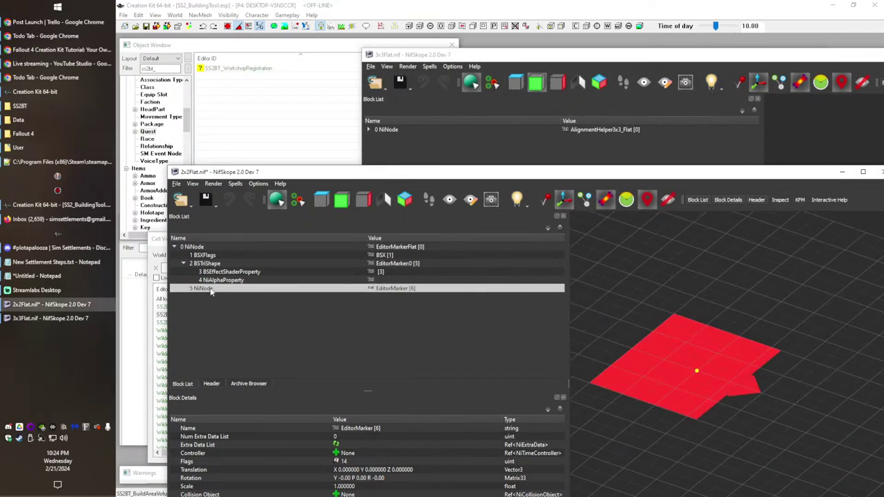
left_click(443, 124)
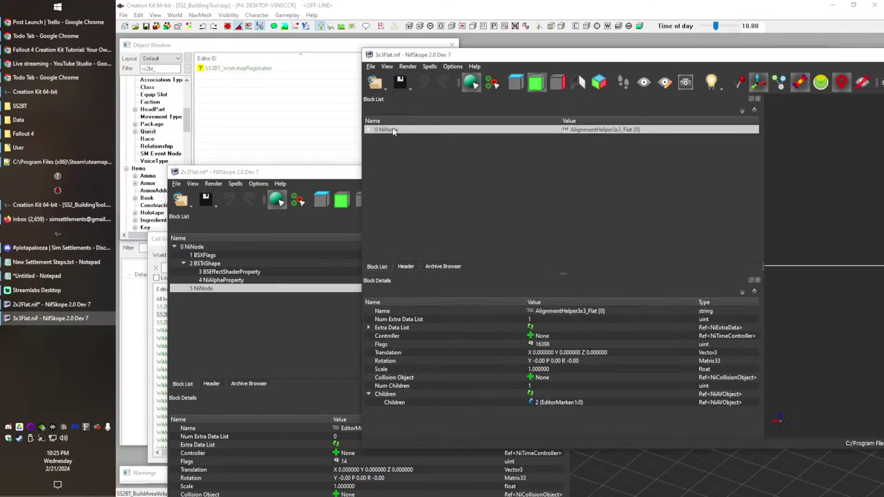
left_click(369, 130)
Step: Set the name string of the reopened 3x3Flat.nif's BSTriShape to EditorMarker:0
left_click(609, 147)
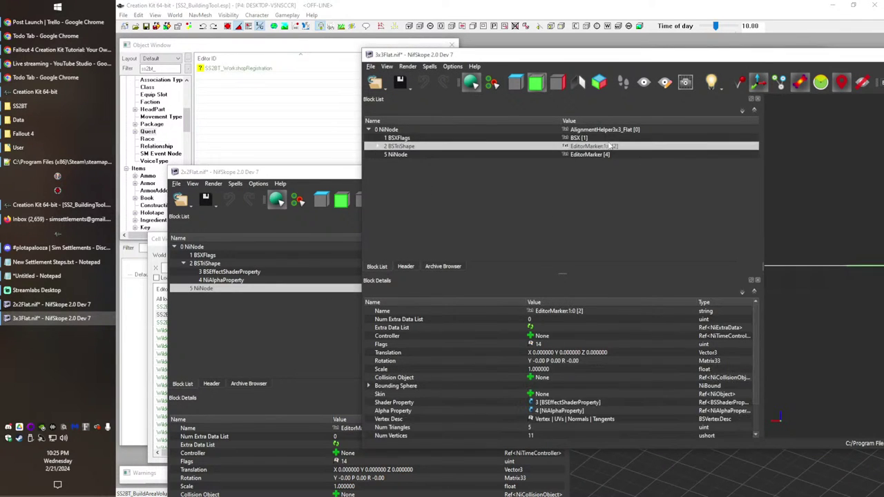
right_click(557, 314)
left_click(584, 320)
left_click(473, 293)
left_click(486, 309)
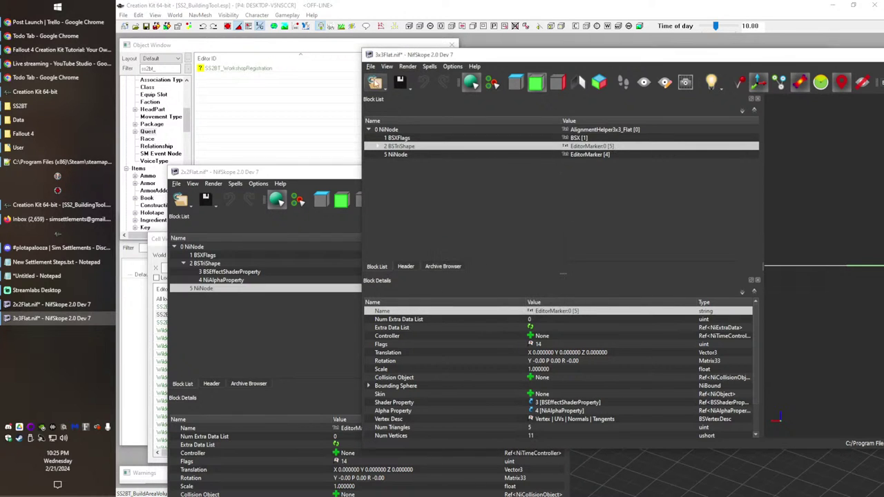
Step: Save 3x3Flat.nif after a check against 2x2Flat.nif, and paste the copied mesh files into the other Data folder's Meshes
left_click(284, 305)
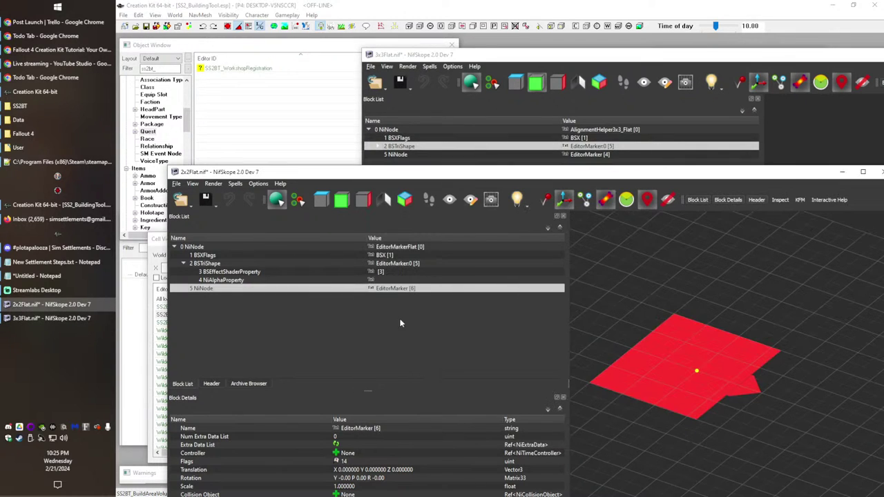
left_click(468, 56)
left_click(399, 81)
left_click(405, 97)
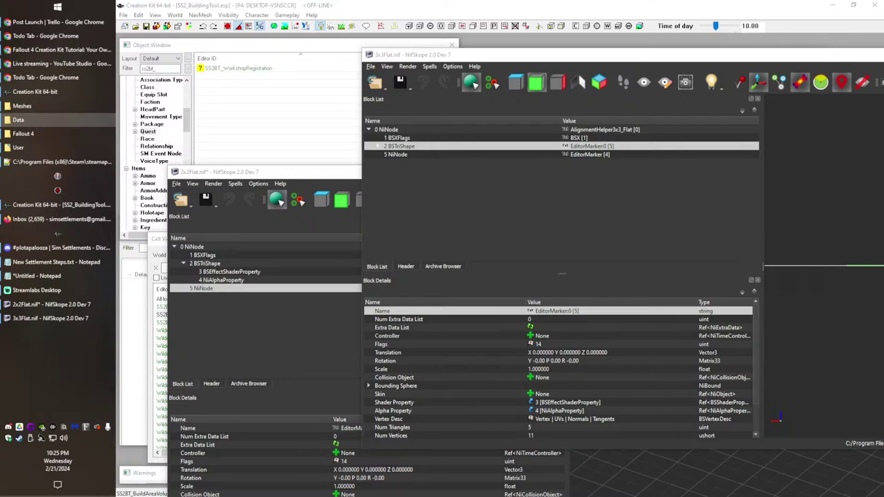
key("ctrl+v")
Step: Switch to Creation Kit and check the editor IDs of the SS2BTDummyWorld cells, including SS2BTDummyCellNeg1Zero and SS2BTDummyCellNeg1Neg1
left_click(55, 206)
left_click(212, 309)
left_click(214, 315)
left_click(190, 323)
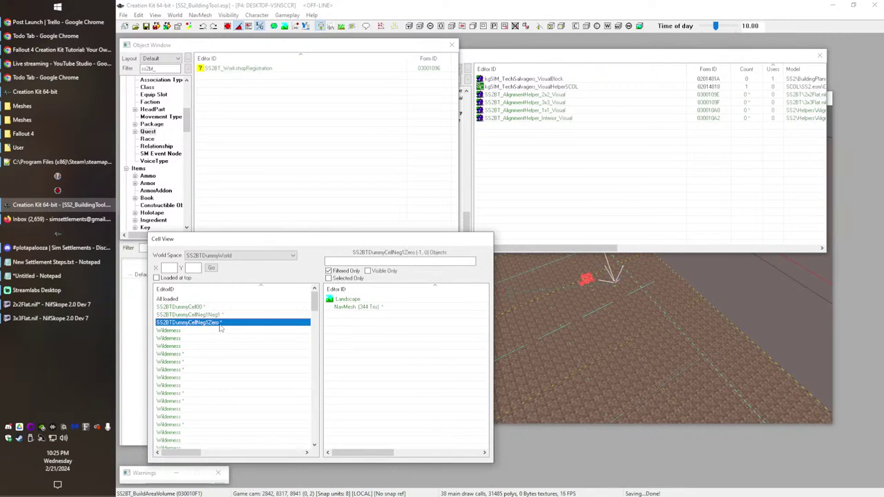
left_click(193, 318)
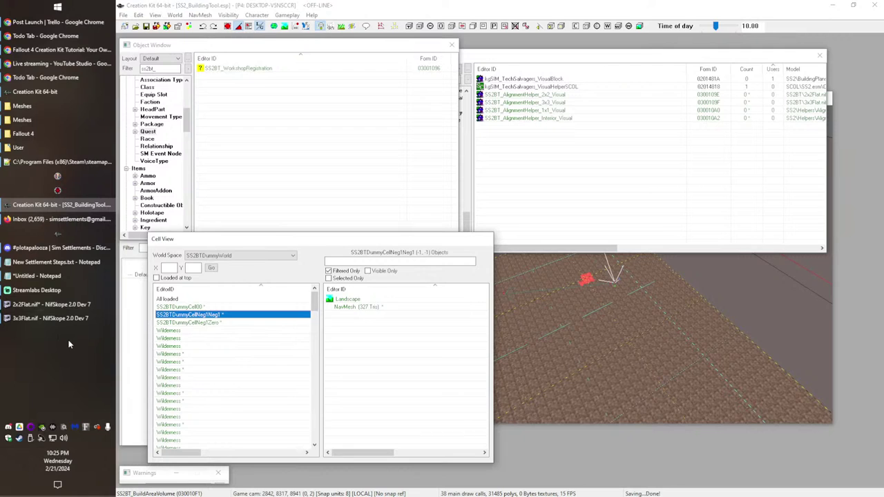
left_click(69, 363)
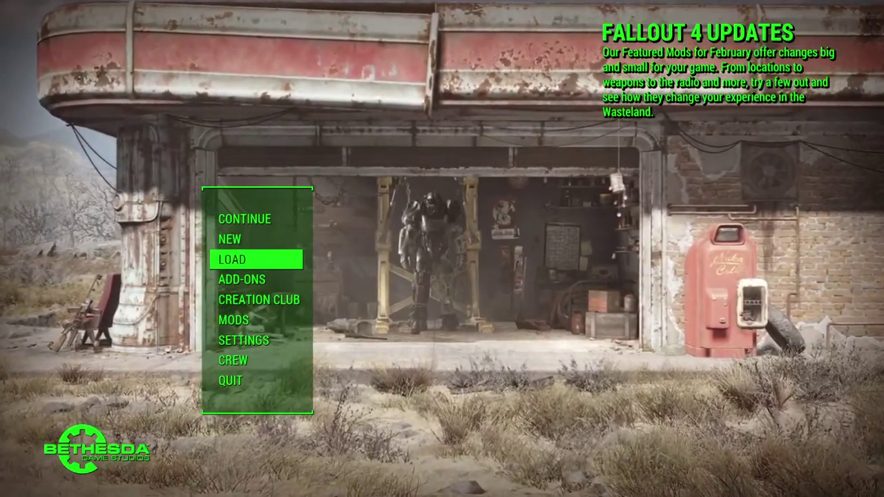
Step: Load the saved game C2_WaterUnderTheBridge from Fallout 4's main menu
key("Return")
key("Down")
key("Down")
key("Down")
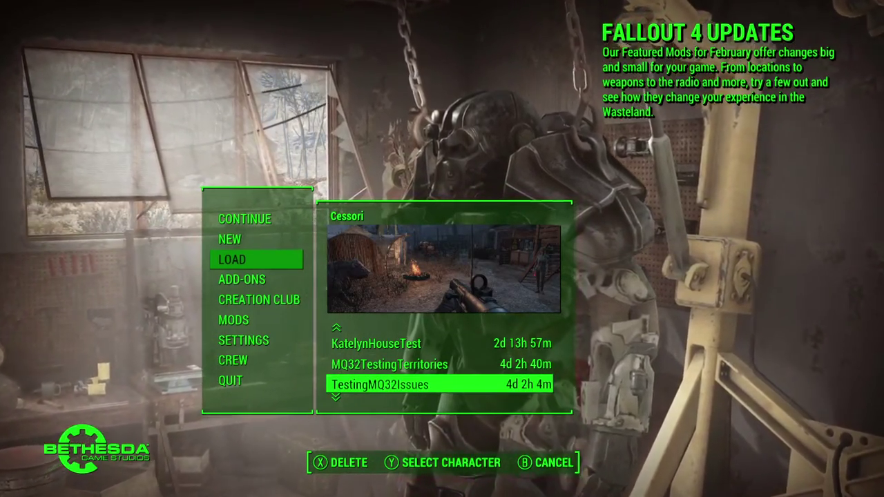
key("Down")
key("Down")
key("Down")
key("Return")
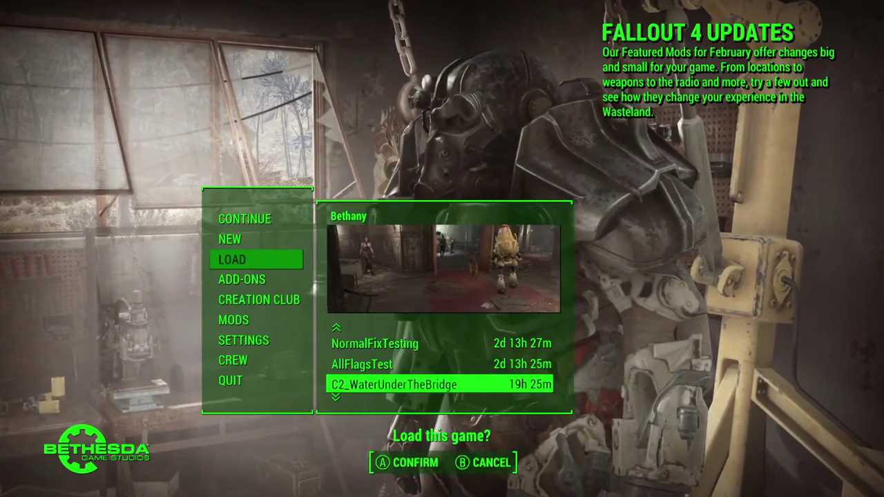
key("Return")
key("Return")
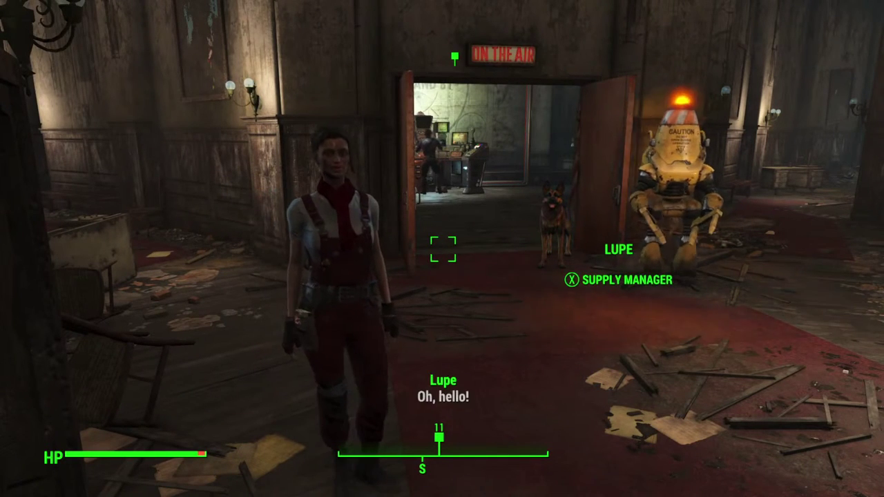
Step: Teleport to cell SS2BTDummyCellNeg1Zero with the coc console command and run towards the red flat marker
key("grave")
type("coc SS2BTDummyCellNeg1Zero")
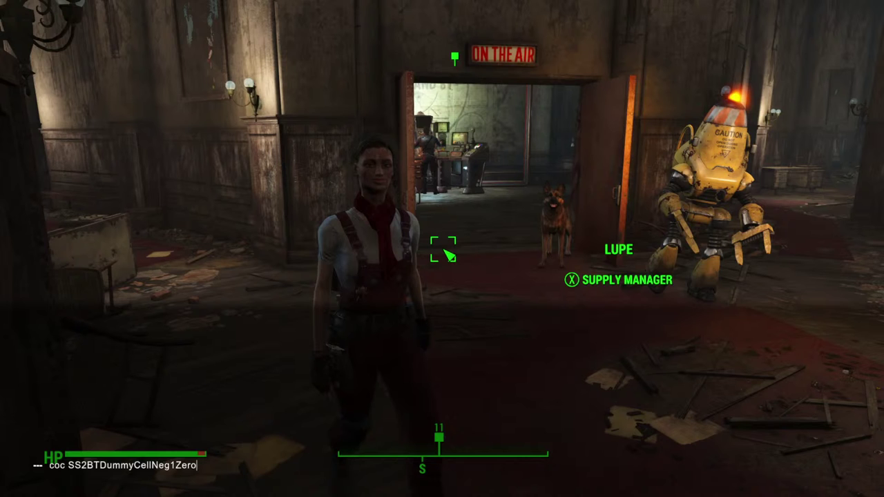
key("Return")
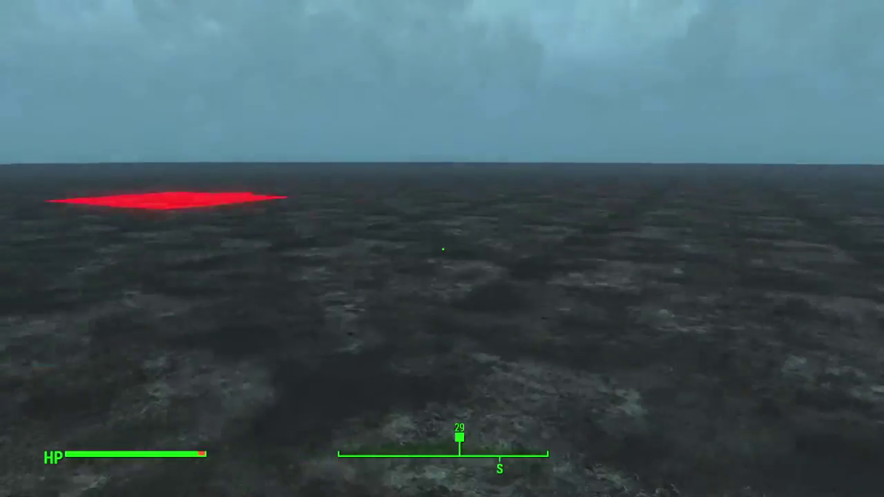
key("w")
key("shift")
key("w")
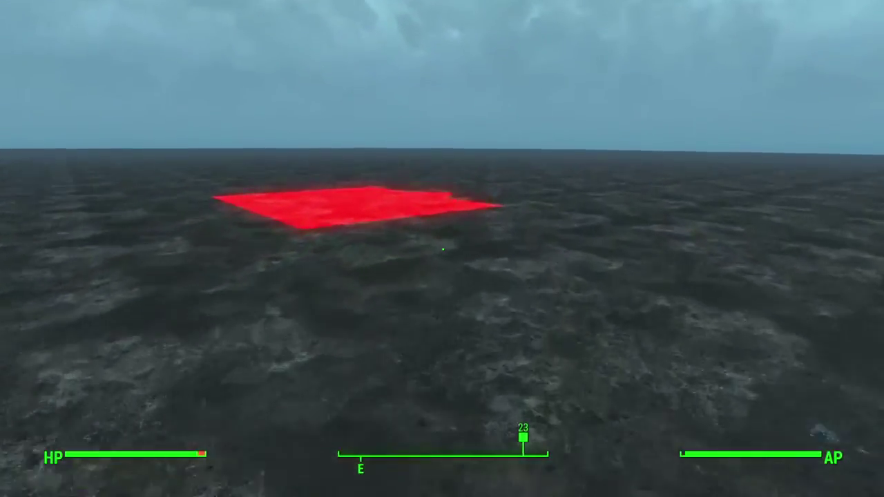
Step: Walk up to the red flat marker to inspect it in game, and quit Fallout 4 with the qqq console command
key("d")
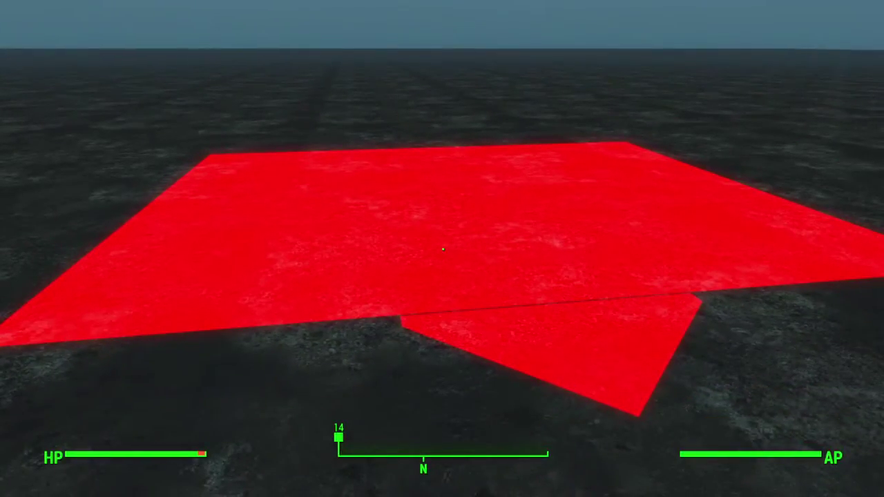
key("grave")
type("qqq")
key("Return")
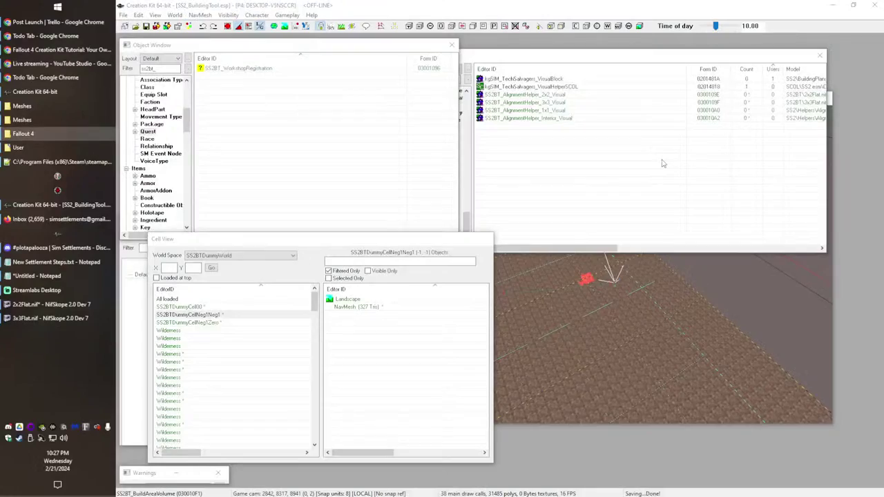
Step: In the Creation Kit render window, move the 3x3 alignment helper away from the other stacked red helpers
left_click(661, 356)
scroll(656, 370, "up", 1)
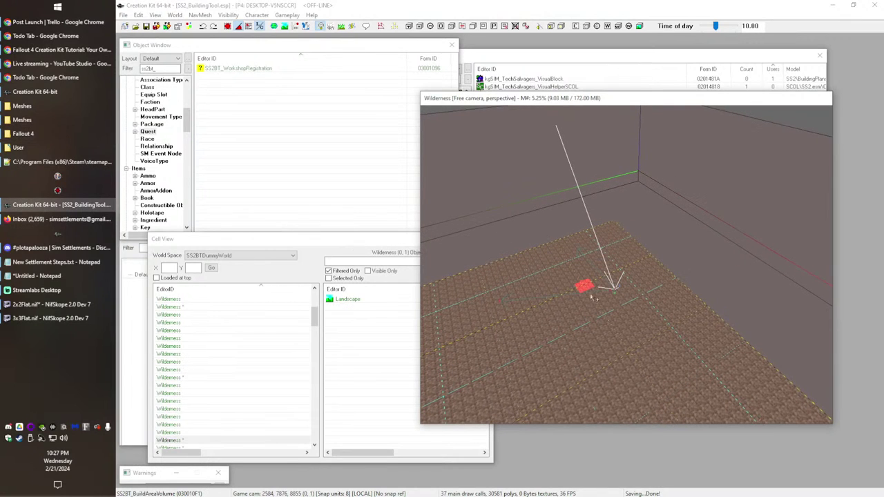
middle_click_drag(586, 291, 688, 310)
scroll(653, 336, "up", 4)
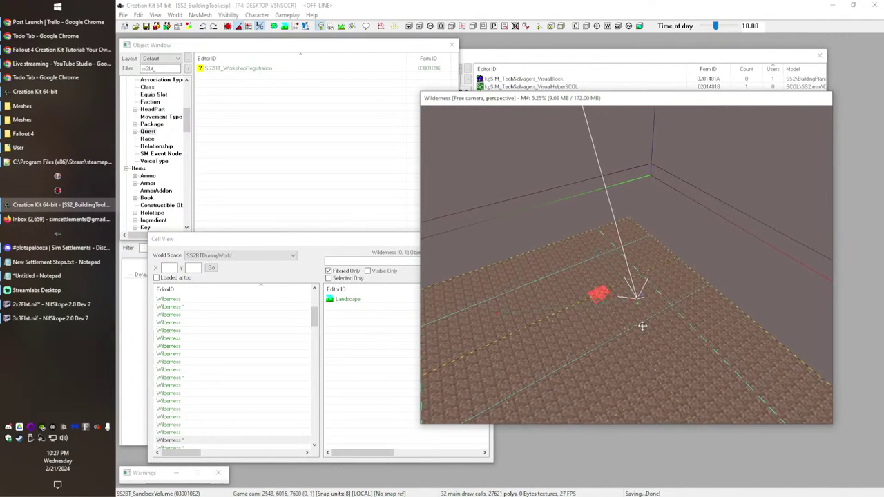
scroll(642, 326, "up", 6)
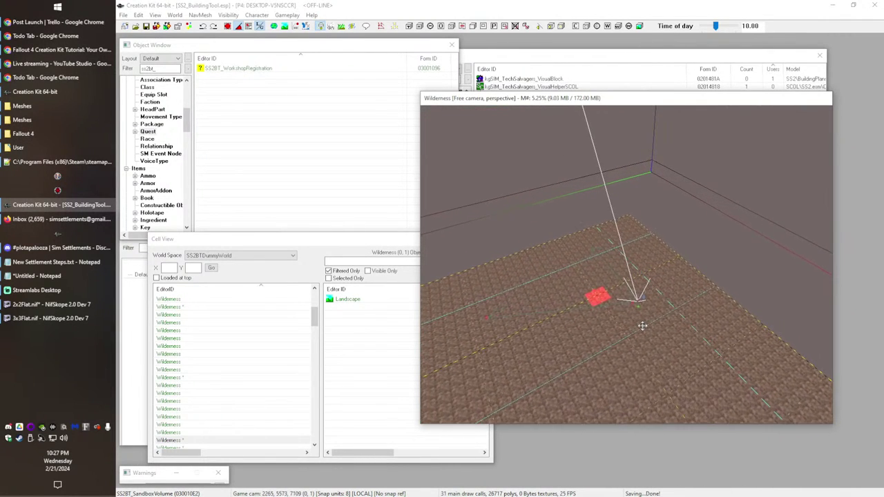
middle_click_drag(642, 326, 787, 264)
scroll(787, 264, "up", 1)
left_click(639, 293)
key("c")
middle_click_drag(638, 295, 624, 307, "shift")
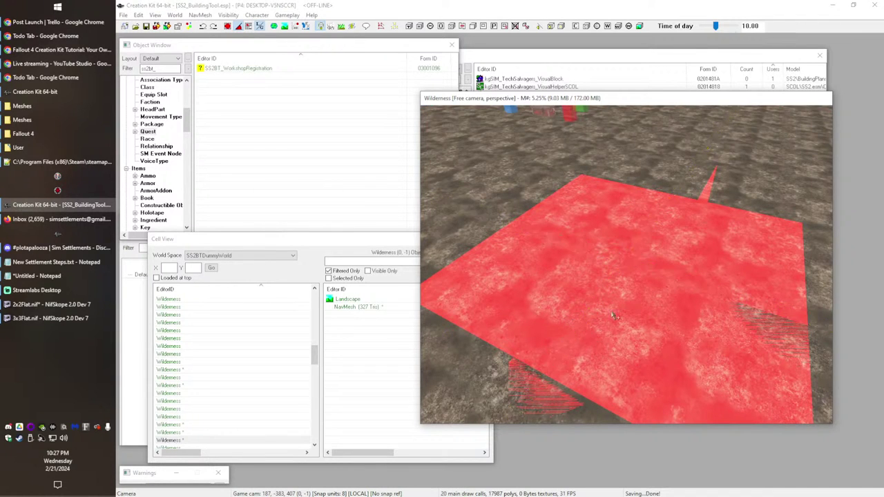
key("b")
scroll(611, 335, "down", 4)
middle_click_drag(623, 317, 612, 291, "shift")
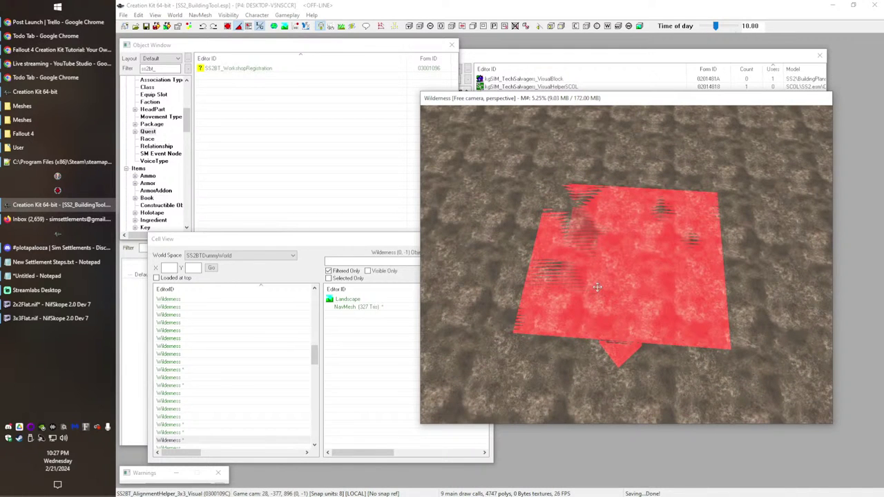
left_click_drag(597, 286, 597, 285)
mouse_move(597, 286)
middle_mouse_down("shift")
mouse_move(612, 264)
mouse_move(615, 233)
mouse_move(603, 279)
middle_mouse_up("shift")
left_click_drag(602, 278, 710, 198)
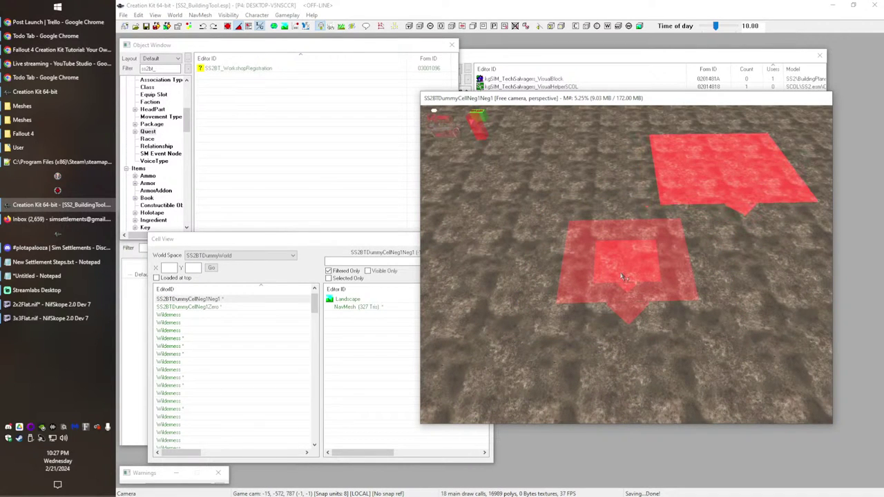
Step: Move the 1x1 and interior alignment helpers clear of the 2x2 helper so all four lie separately, and save the plugin
left_click_drag(612, 264, 573, 186)
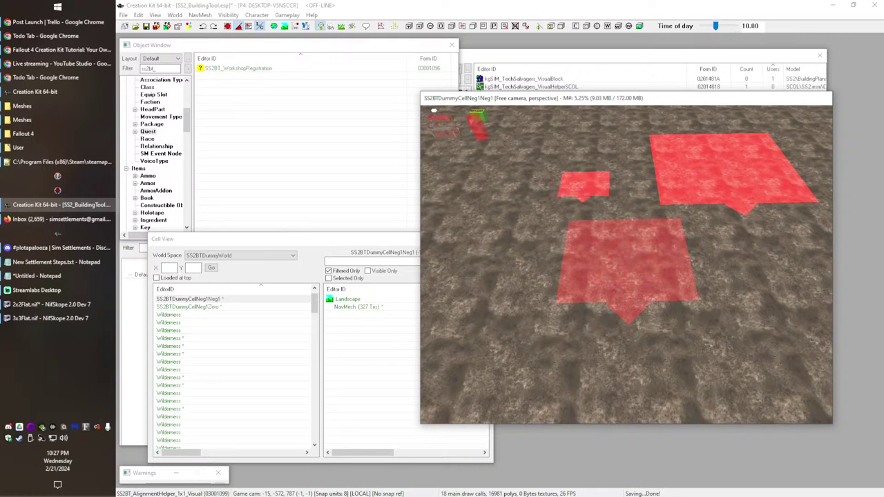
right_click_drag(575, 175, 584, 189)
left_click(667, 258)
middle_click_drag(650, 265, 650, 223, "shift")
left_click_drag(654, 228, 724, 245)
right_click_drag(724, 245, 726, 249)
middle_click_drag(726, 248, 573, 254, "shift")
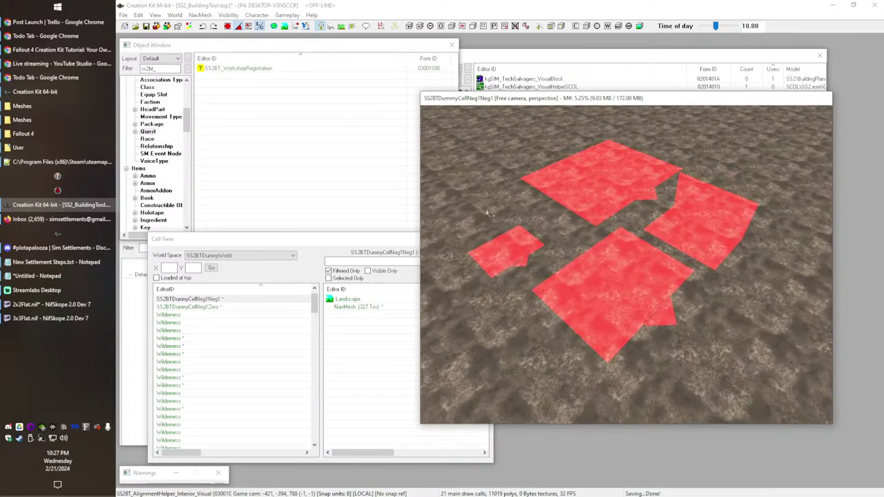
left_click(146, 26)
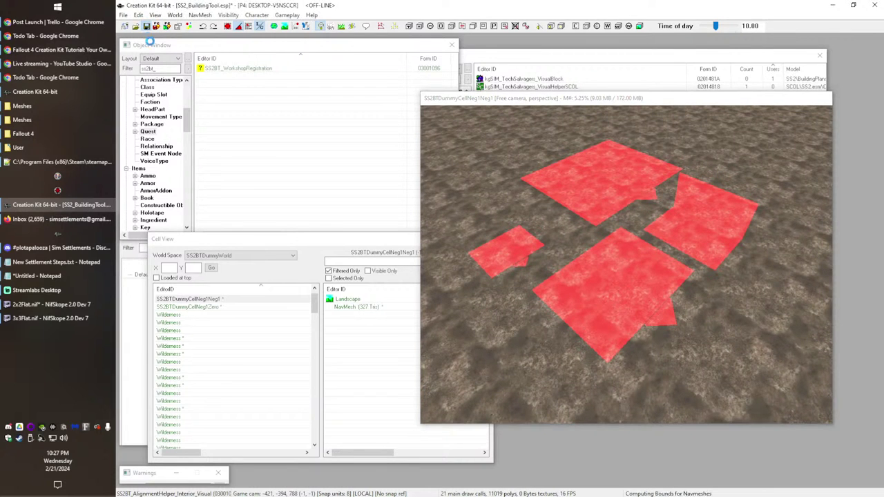
Step: Switch to NifSkope and compare the root NiNode's name and flags in 2x2Flat.nif and 3x3Flat.nif
left_click(36, 120)
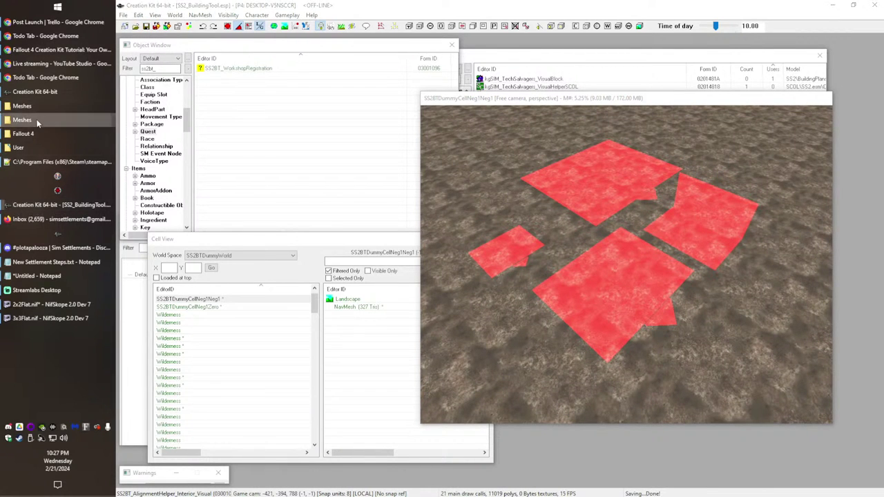
left_click(33, 112)
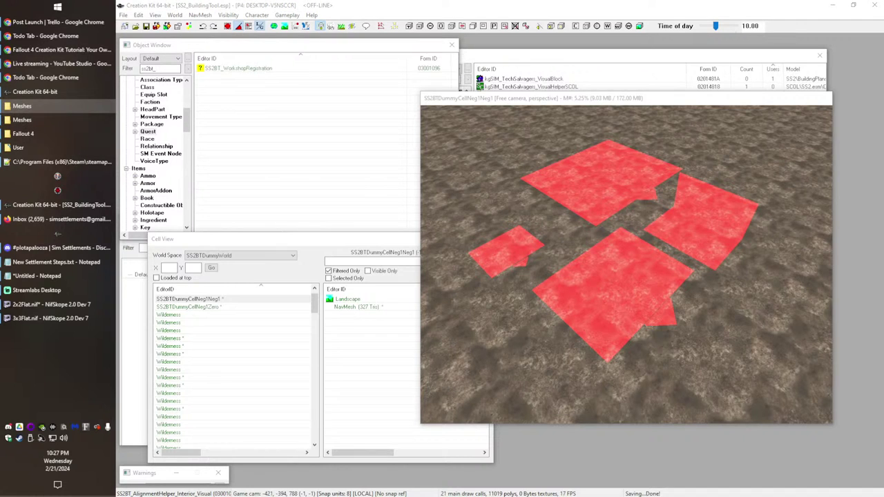
left_click(51, 318)
left_click(21, 305)
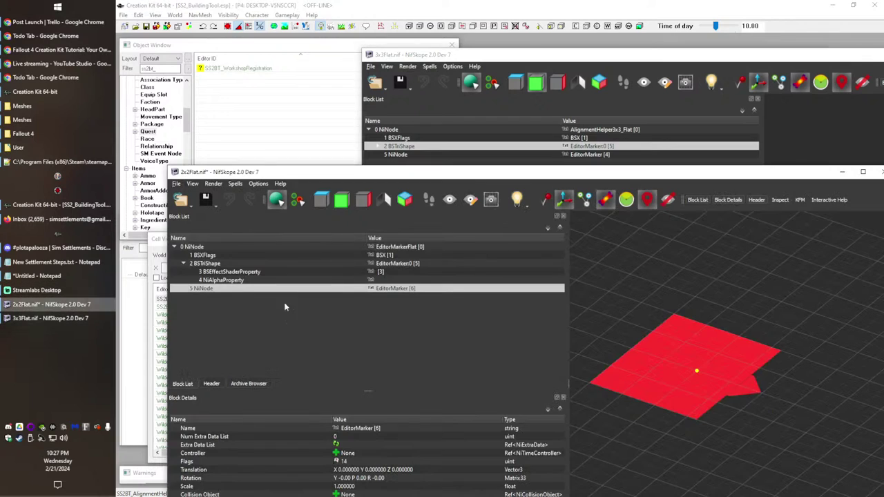
left_click(395, 247)
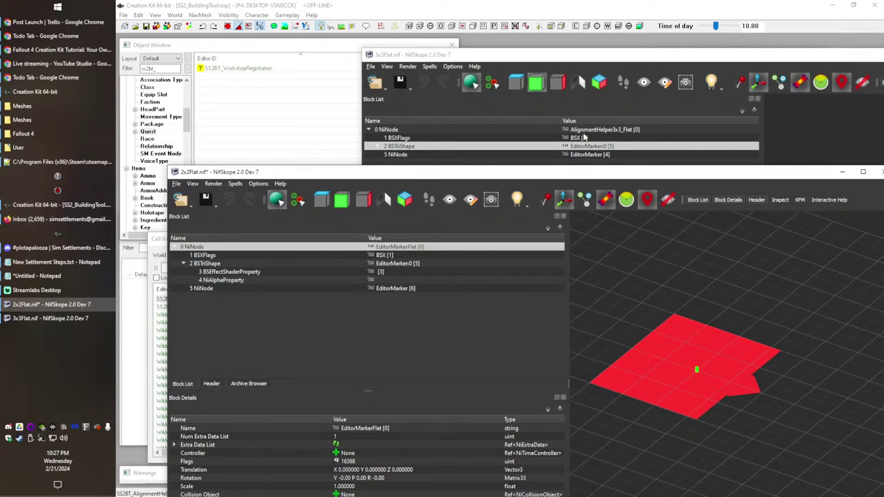
mouse_move(679, 274)
left_mouse_down()
mouse_move(712, 266)
mouse_move(680, 286)
left_mouse_up()
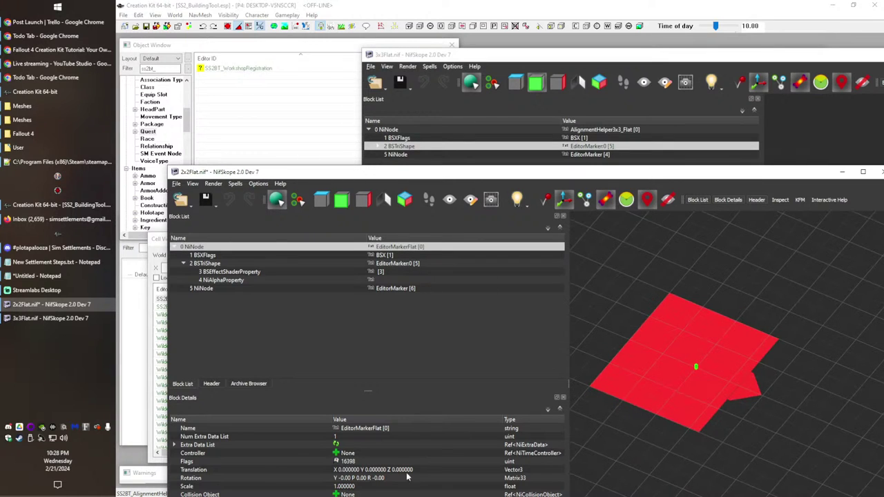
double_click(351, 463)
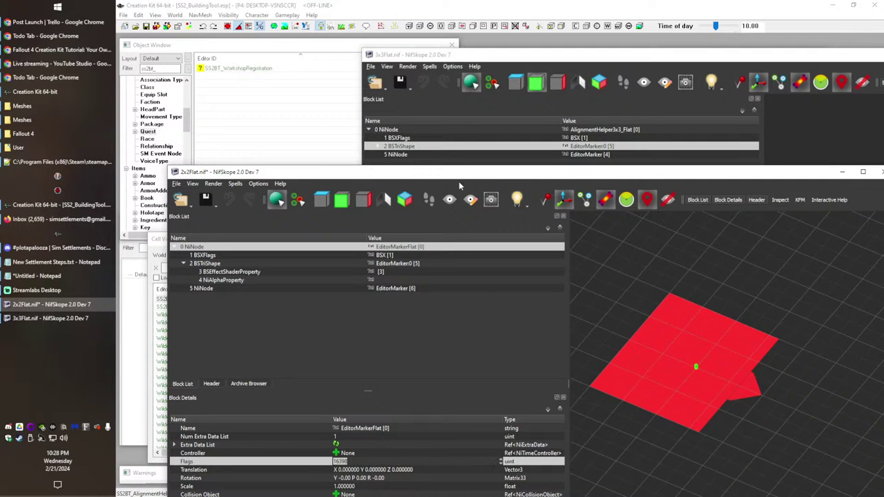
left_click(392, 131)
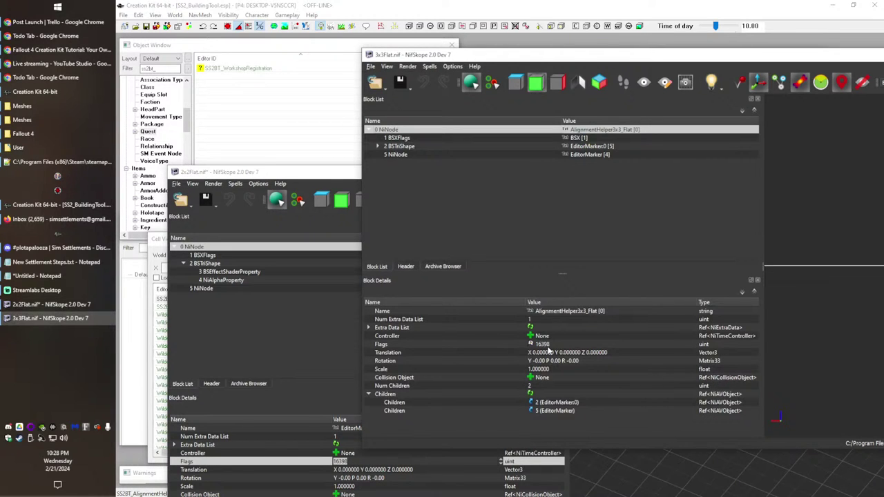
Step: Compare the BSXFlags and BSTriShape blocks of both meshes, and check the BSEffectShaderProperty in 2x2Flat.nif
left_click(406, 139)
left_click(278, 365)
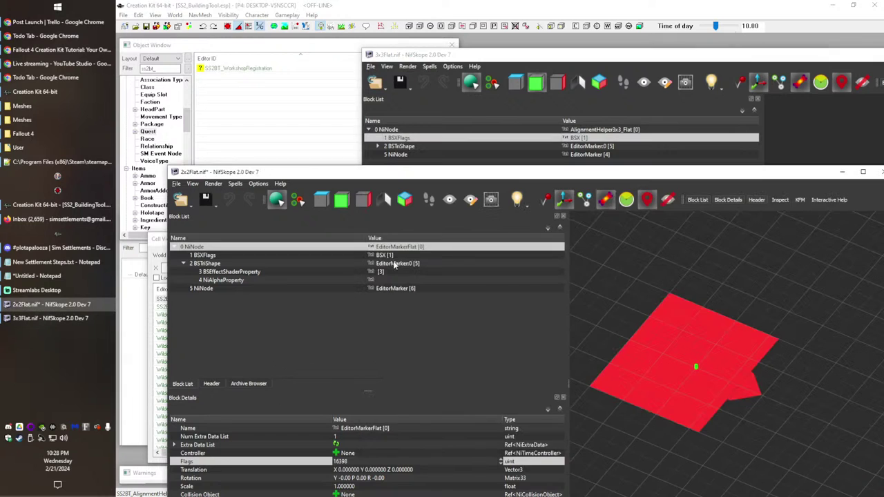
left_click(383, 255)
left_click(425, 146)
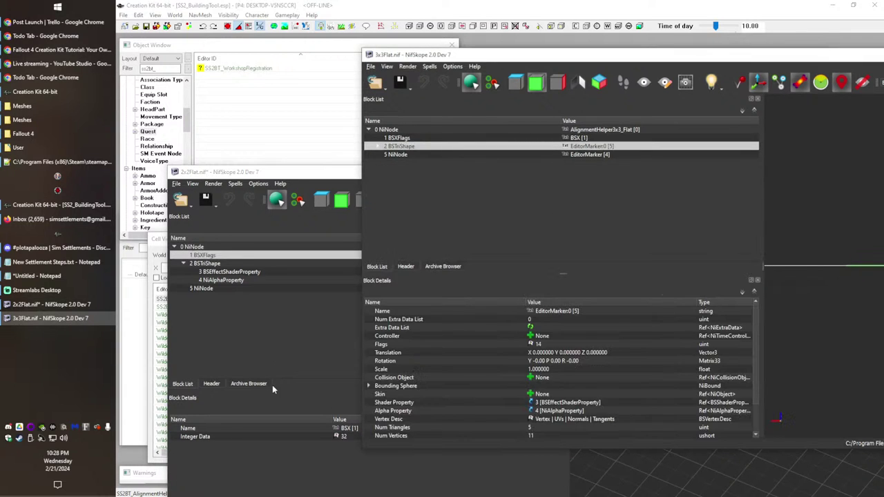
left_click(272, 384)
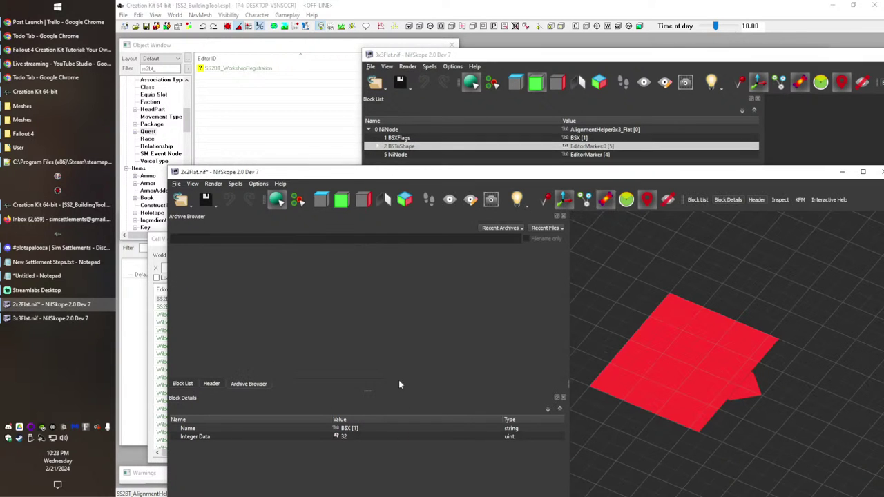
left_click(184, 384)
left_click(210, 265)
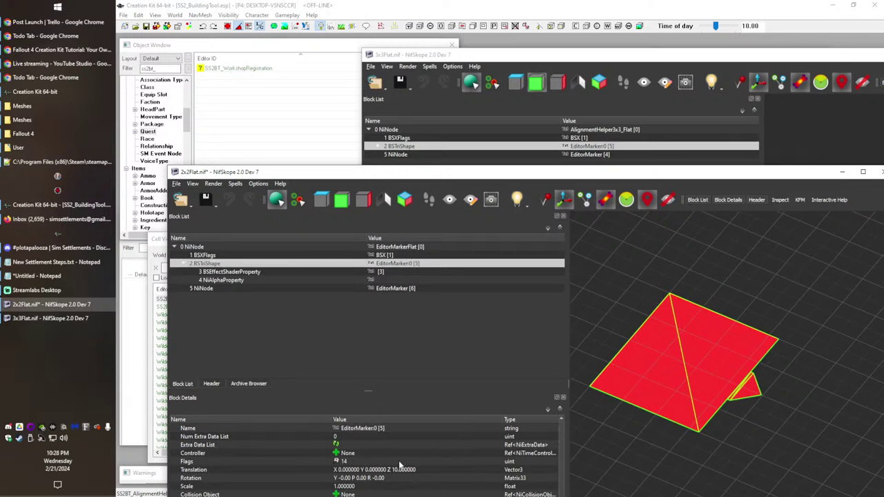
left_click(239, 273)
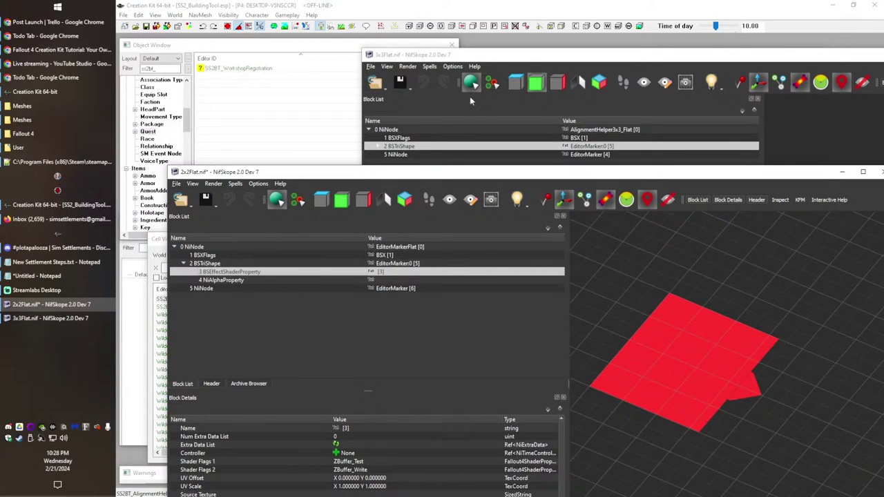
left_click(240, 263)
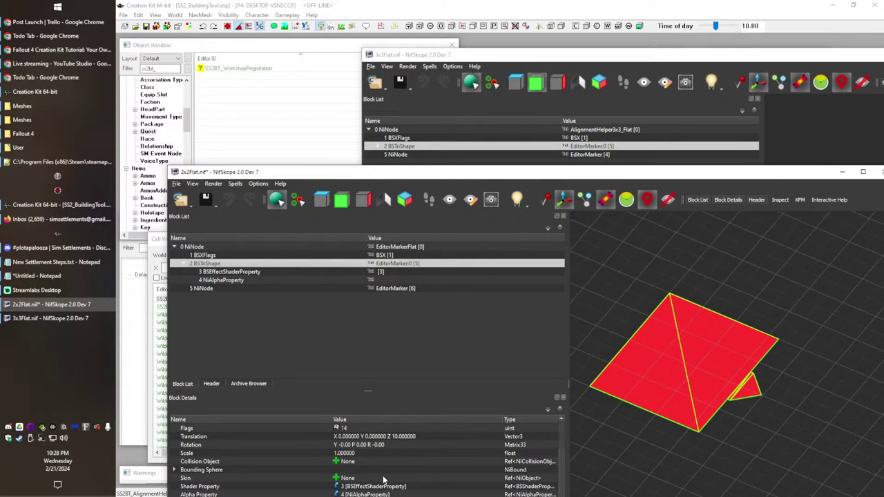
Step: Expand the vertex data of the BSTriShape in 2x2Flat.nif and examine its entries
left_click_drag(343, 179, 313, 32)
scroll(221, 351, "down", 2)
left_click(143, 393)
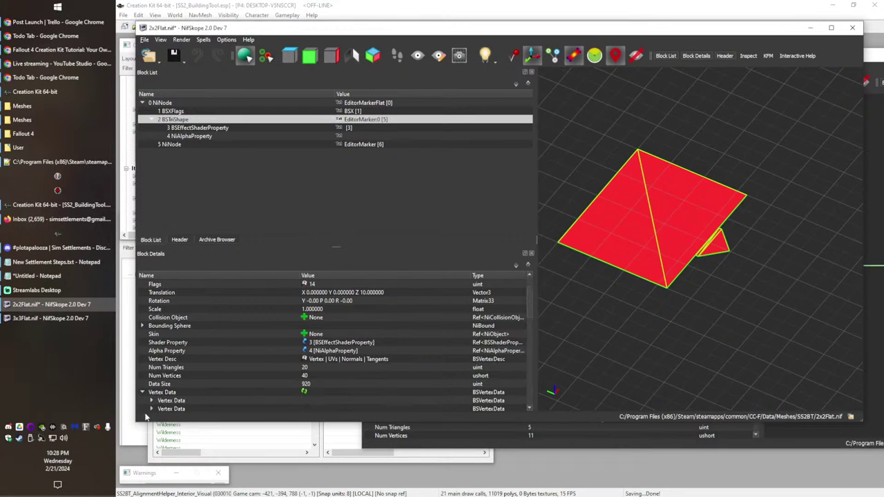
left_click(151, 401)
scroll(186, 404, "down", 4)
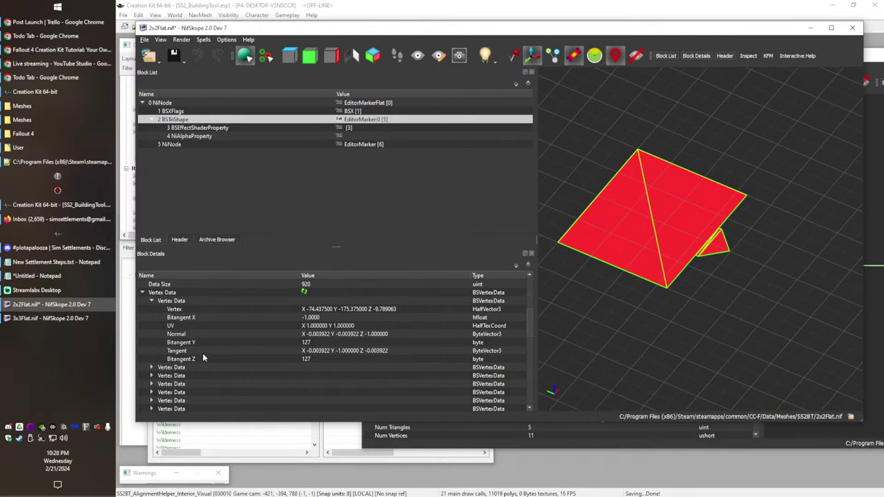
scroll(168, 388, "up", 2)
scroll(168, 390, "down", 8)
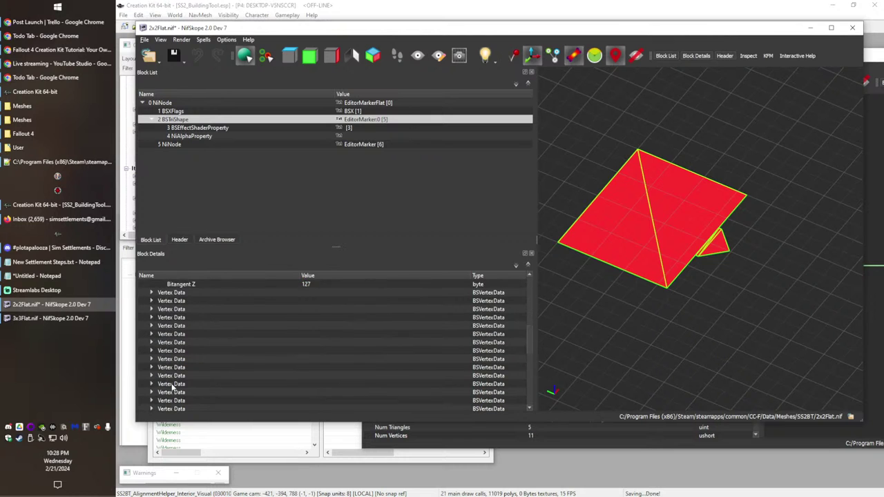
scroll(177, 387, "up", 7)
scroll(177, 388, "up", 4)
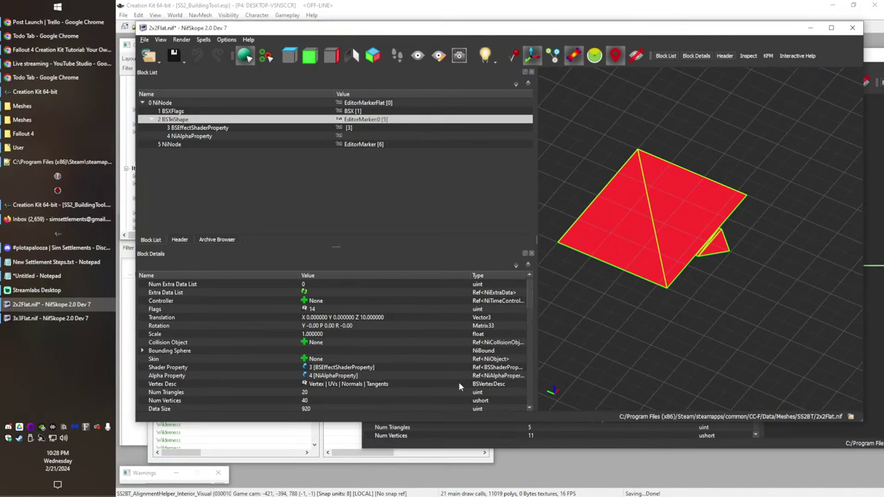
Step: Compare the BSTriShape details of 3x3Flat.nif and 2x2Flat.nif, including triangle and vertex counts, and collapse the 2x2 vertex data
left_click(486, 458)
left_click(46, 312)
left_click(47, 317)
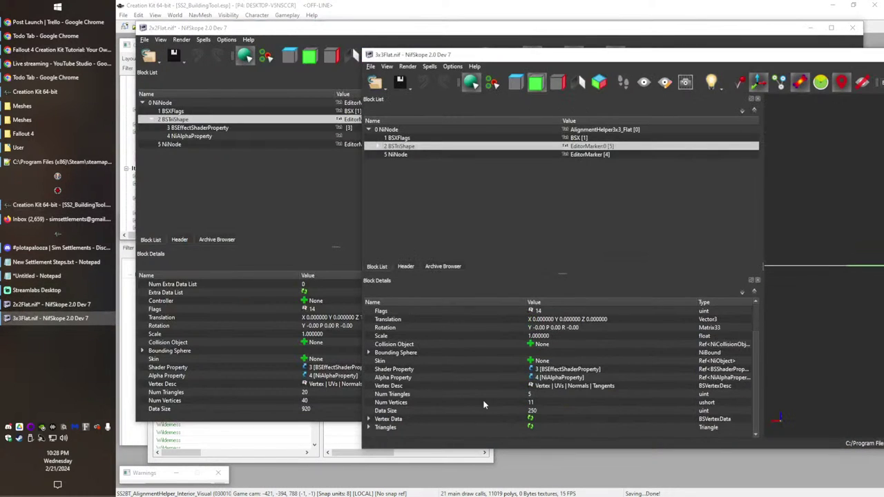
left_click(300, 358)
scroll(392, 376, "up", 1)
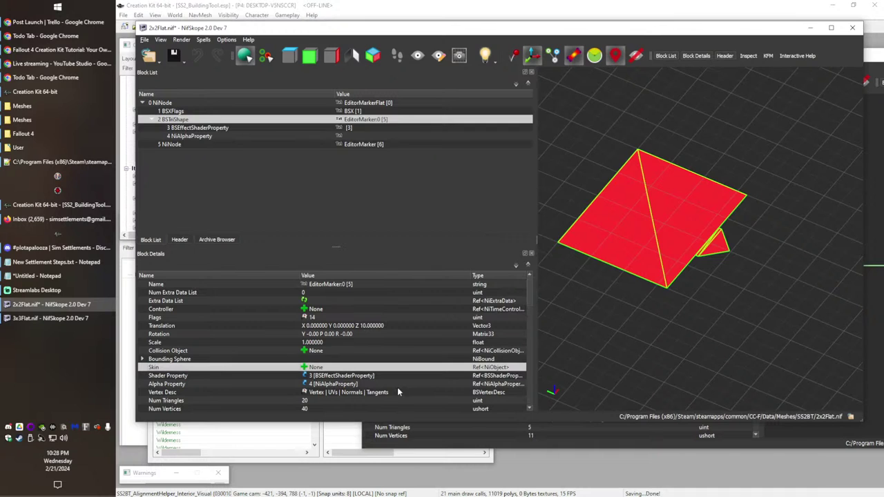
key("alt+Tab")
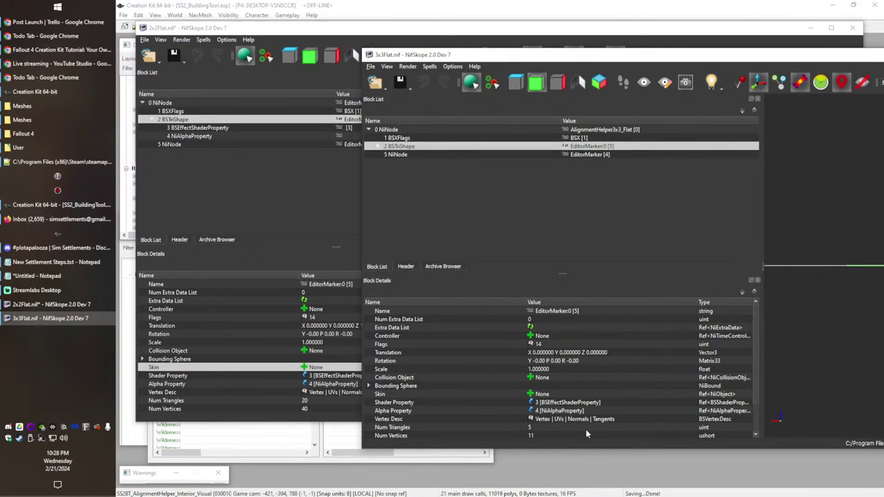
left_click(263, 401)
left_click(684, 426)
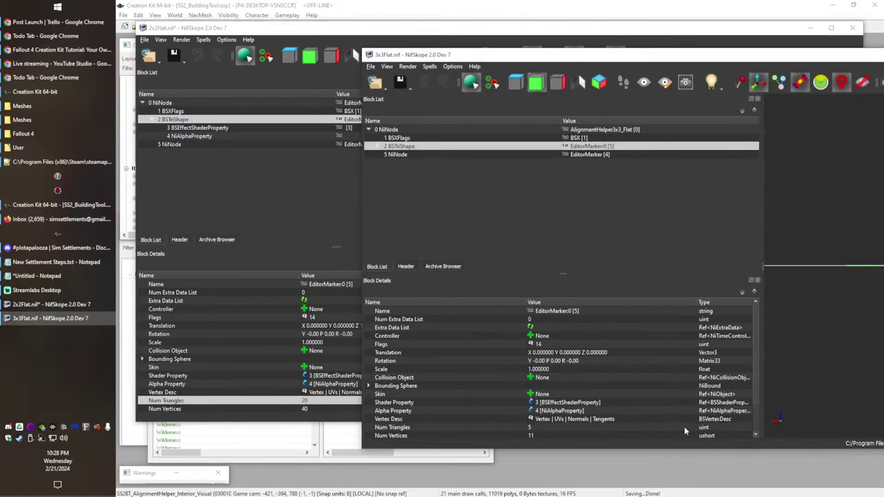
scroll(223, 402, "down", 6)
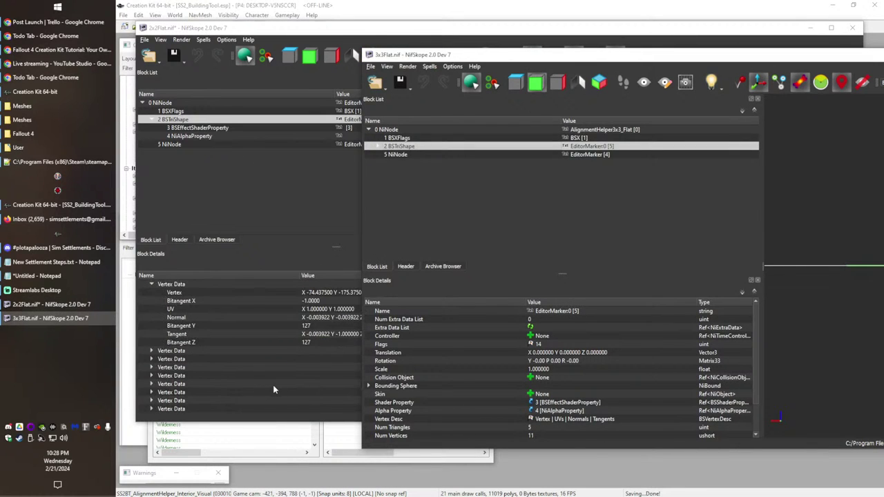
scroll(262, 397, "up", 4)
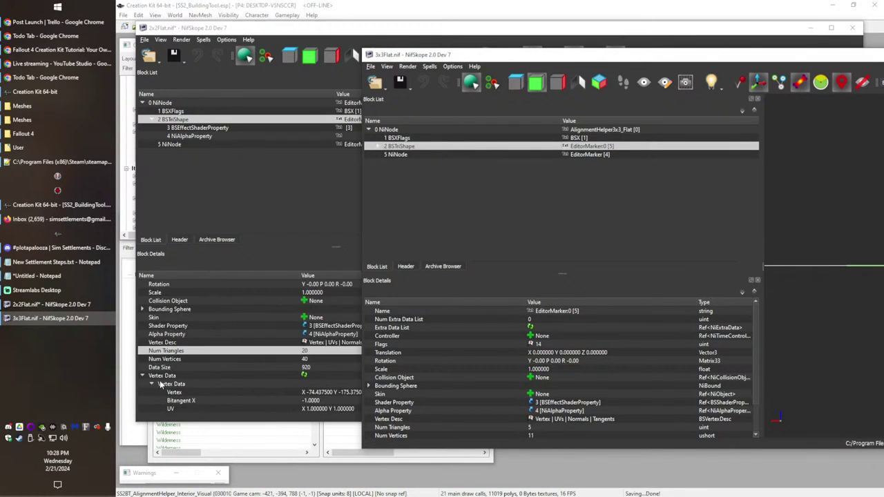
left_click(144, 376)
key("alt+Tab")
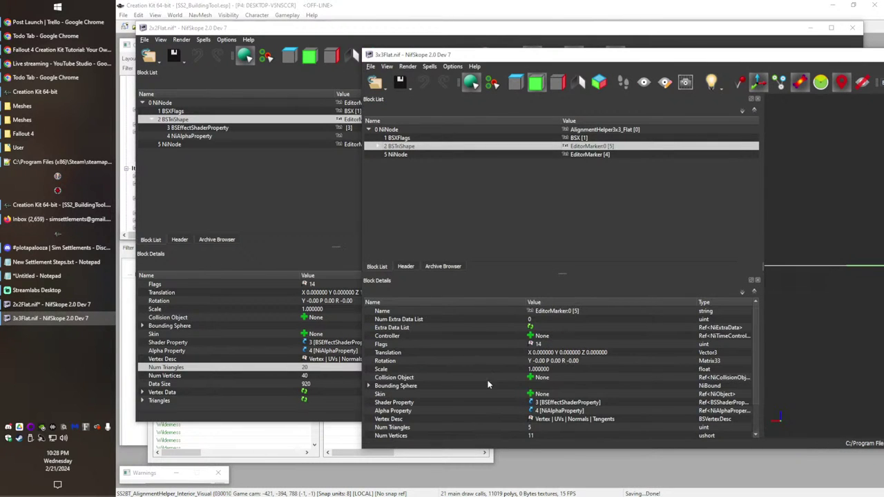
Step: Compare the full block details of the root NiNode in 2x2Flat.nif and 3x3Flat.nif, including flags and children
scroll(324, 363, "up", 2)
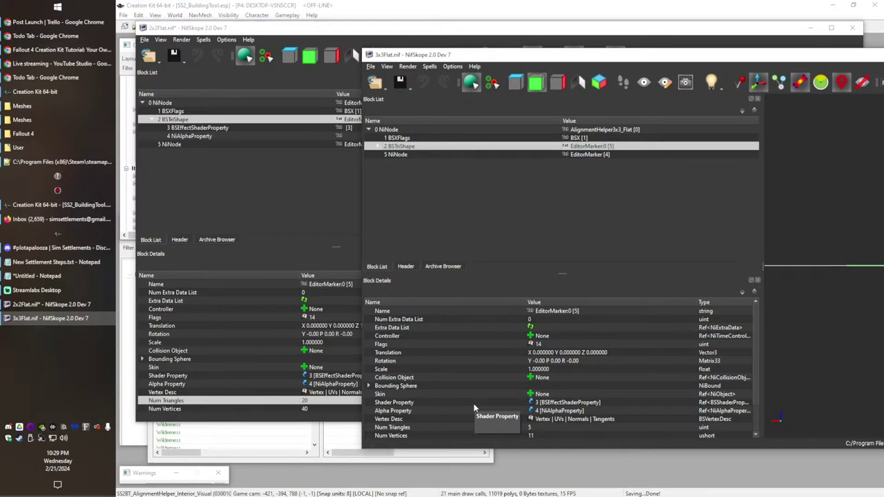
left_click(169, 103)
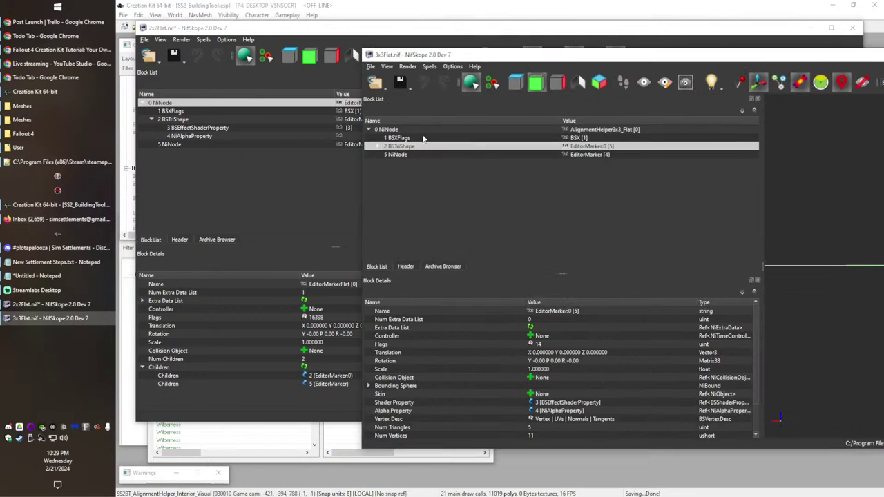
left_click(410, 130)
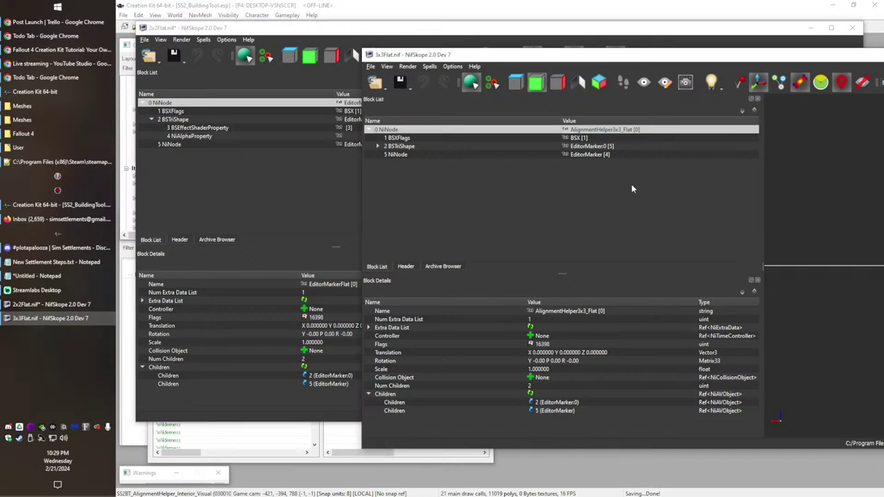
Step: Switch to the Creation Kit and paste the copied files from the first Data folder into the second Data folder
left_click(353, 6)
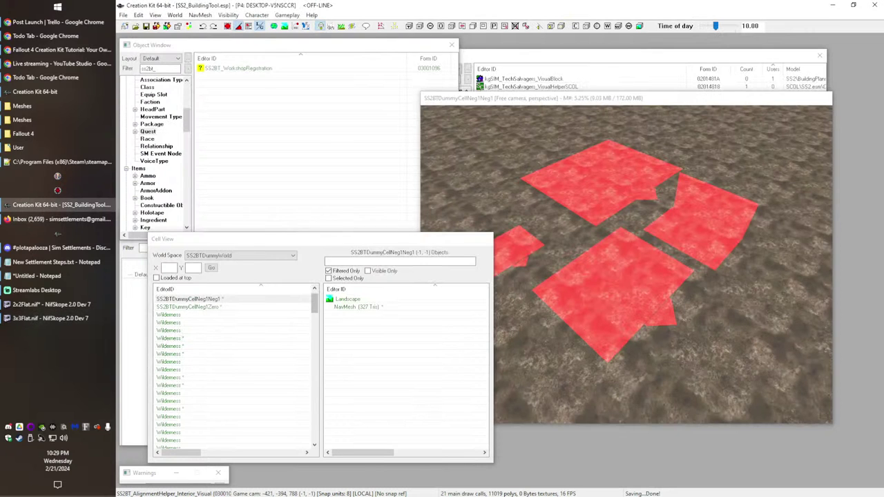
left_click(34, 120)
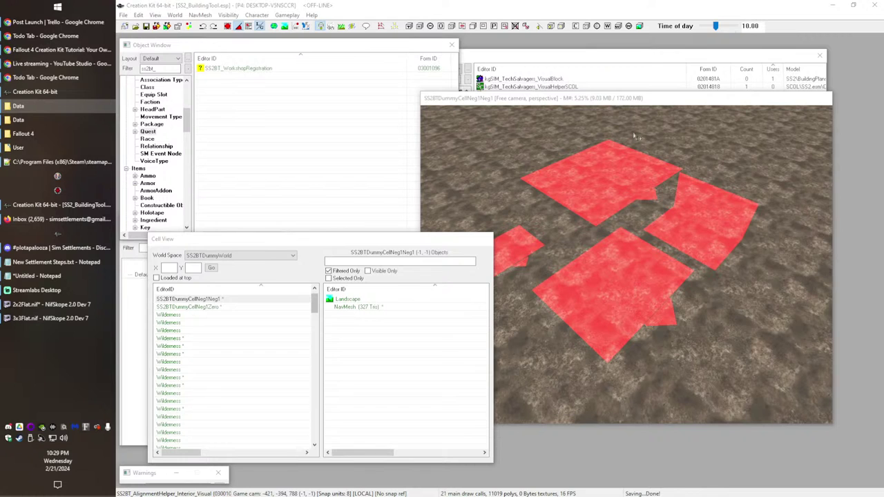
left_click(52, 119)
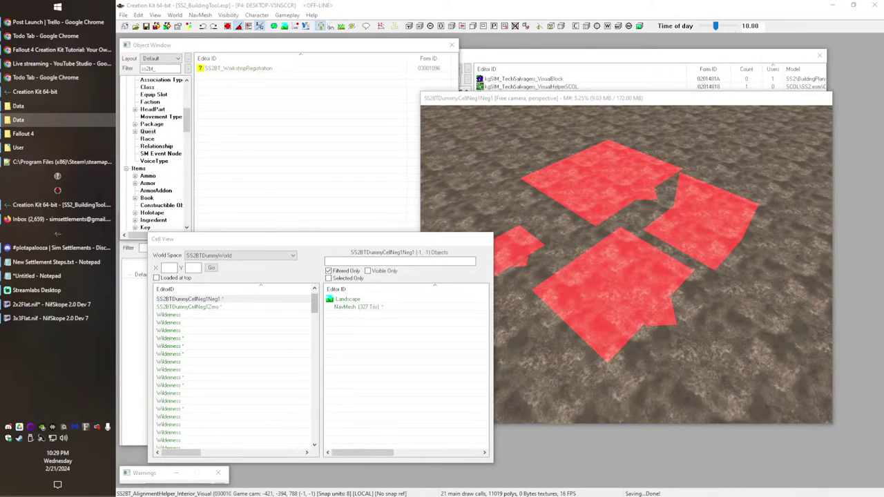
key("ctrl+v")
Step: Copy the editor ID of the cell SS2BTDummyCellNeg1Zero from the SS2BTDummyWorld cell list
left_click(218, 307)
left_click(214, 301)
left_click(207, 308)
left_click(222, 307)
key("ctrl+c")
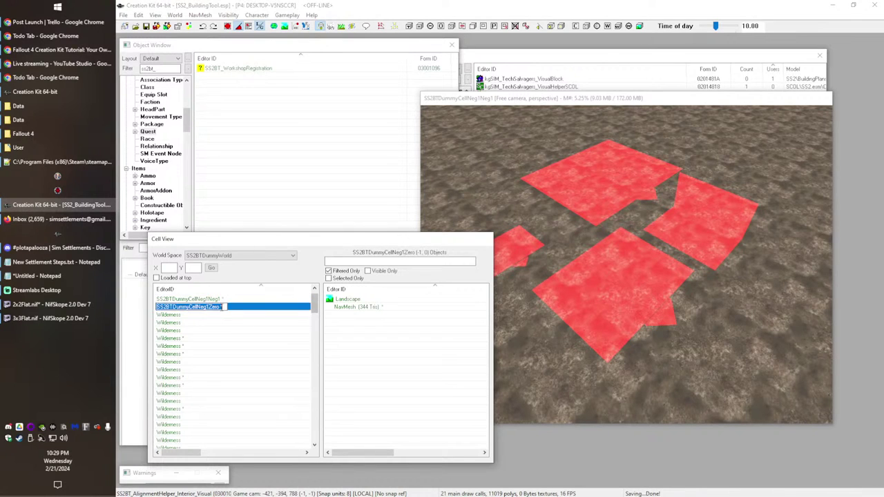
left_click(206, 299)
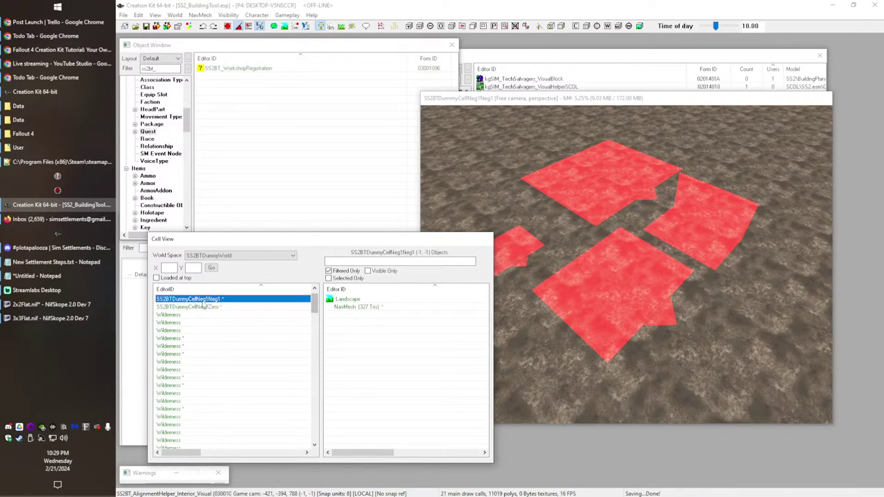
Step: Launch Fallout 4 from its game folder and load the C2_WaterUnderTheBridge save
left_click(39, 138)
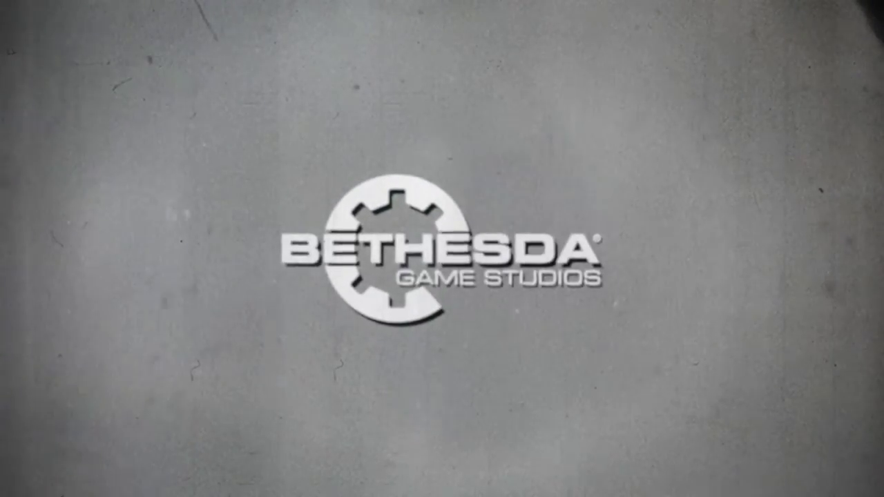
key("Return")
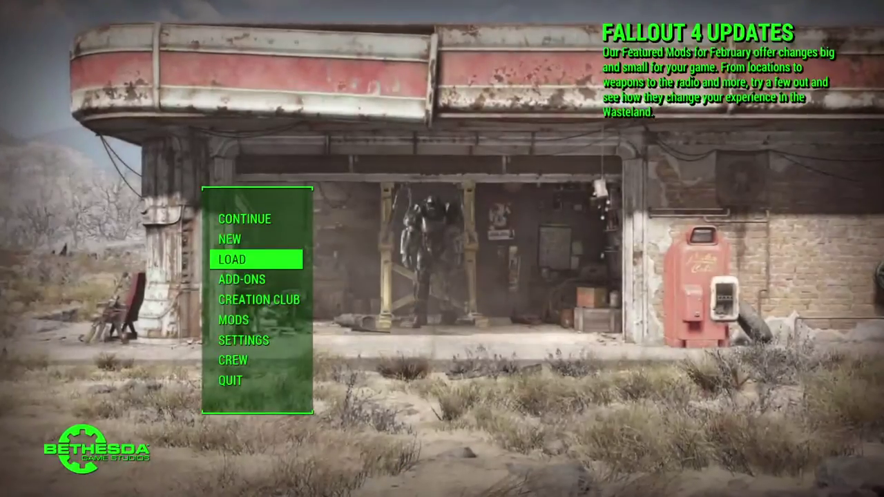
key("Return")
key("Down")
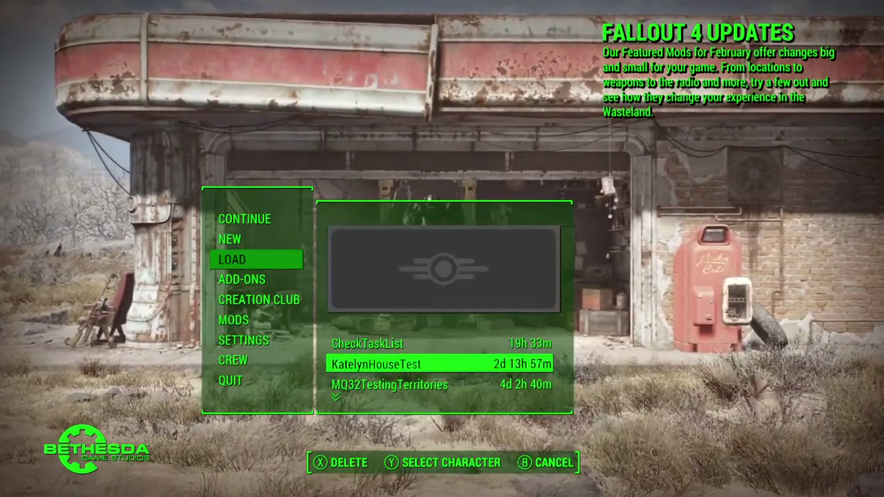
key("Down")
key("Down")
key("Down")
key("Down")
key("Down")
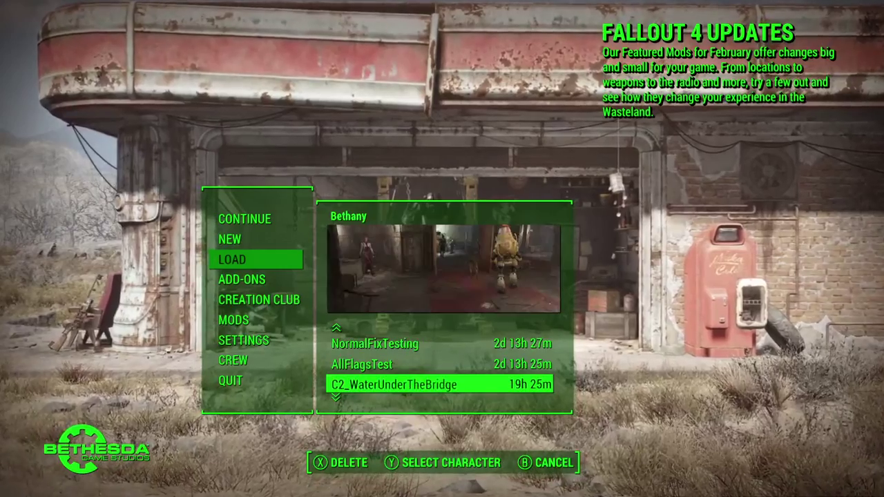
key("Return")
key("Return")
key("Return")
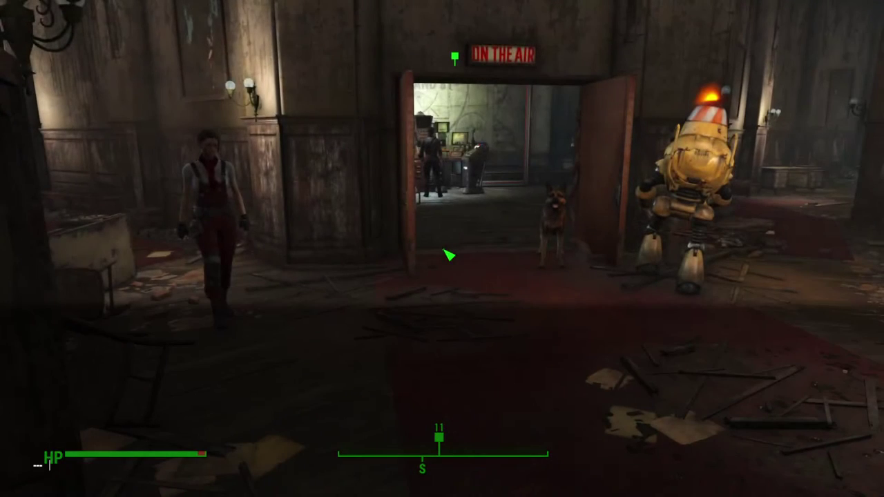
Step: Teleport to the test cell with the console command coc SS2BTDummyCellNeg1Zero
type("coc")
key("ctrl+v")
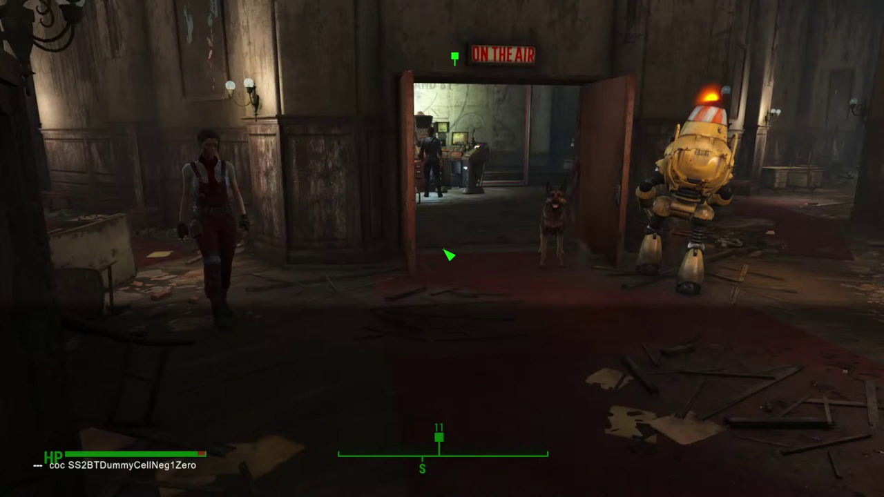
key("Return")
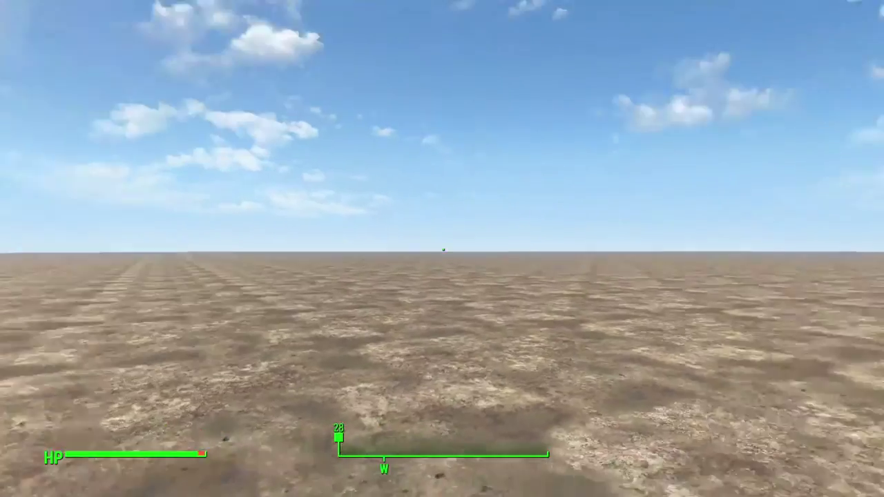
Step: Walk around the test cell and examine which flat alignment helper meshes are drawn on the ground
key("s")
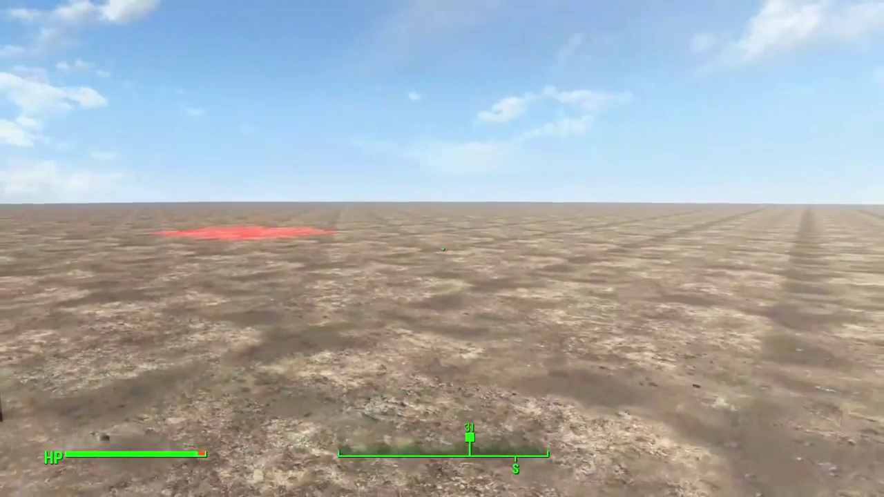
key("w")
key("w")
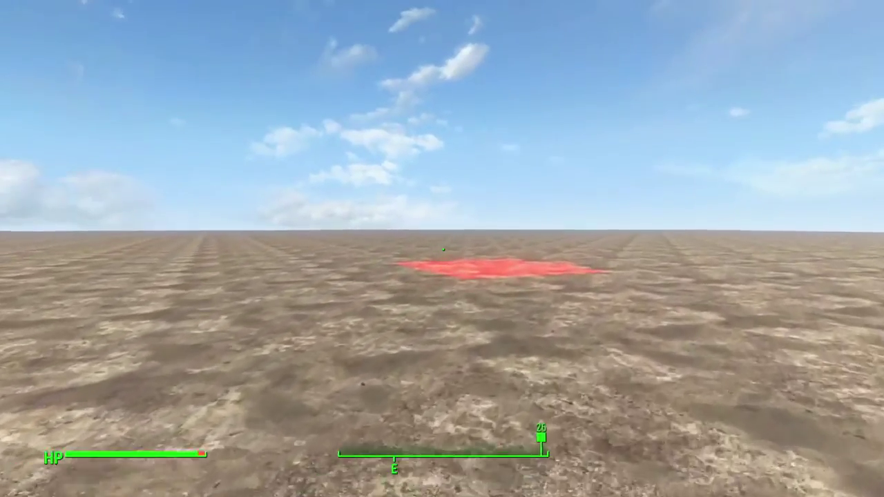
key("d")
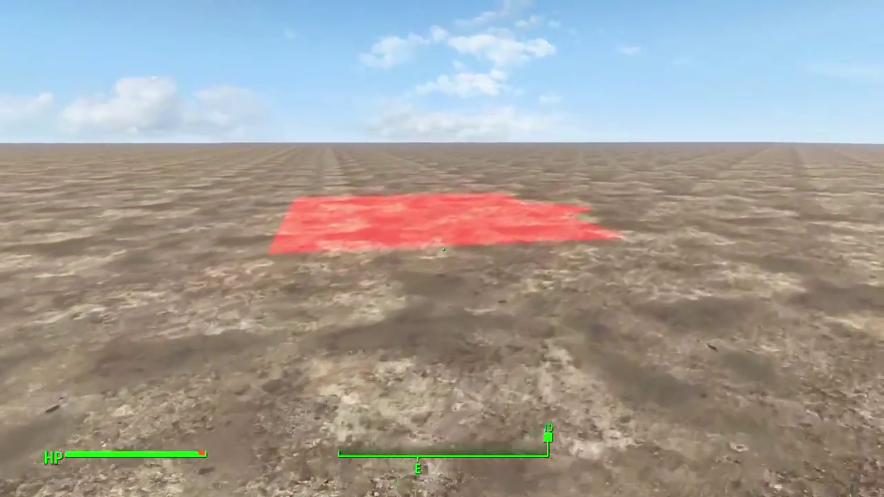
key("s")
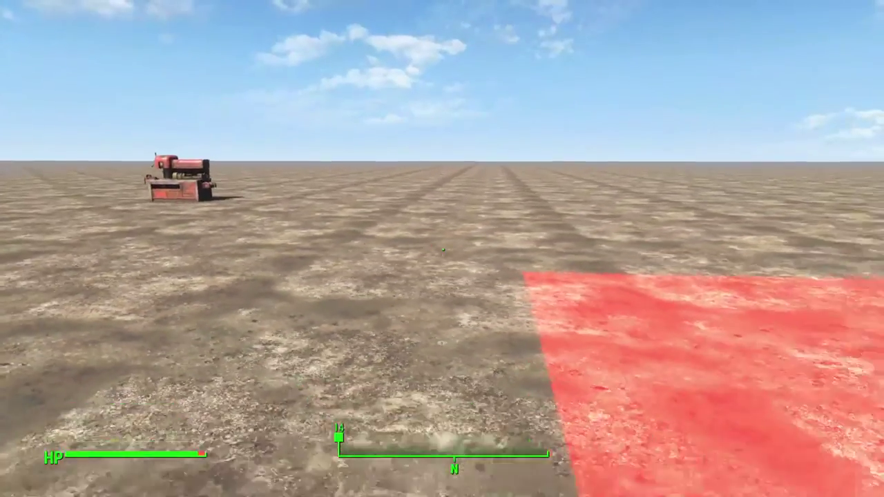
key("s")
key("a")
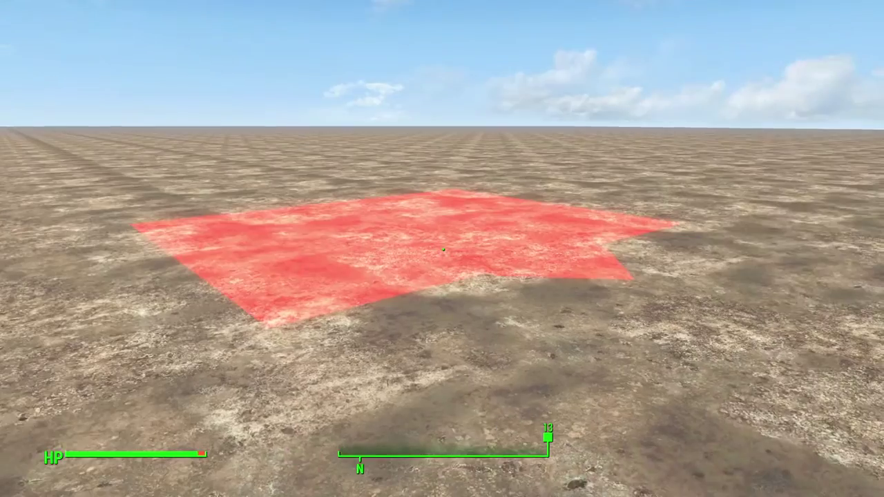
key("w")
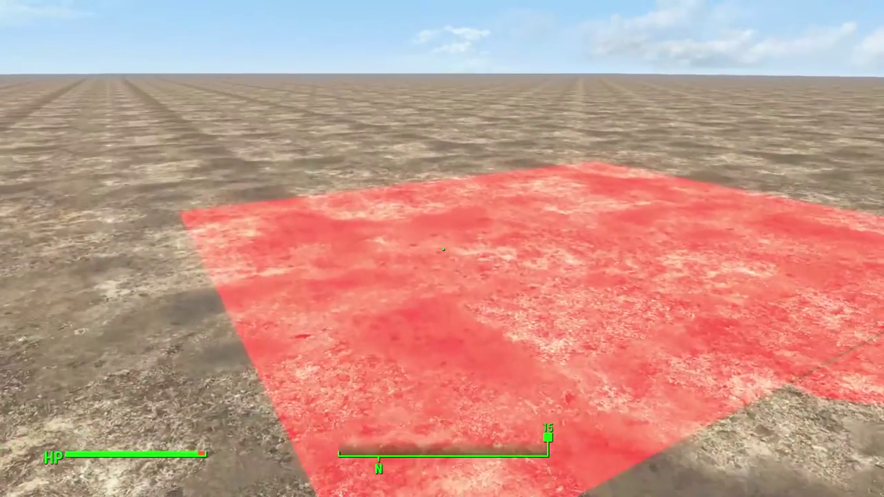
key("s")
key("s")
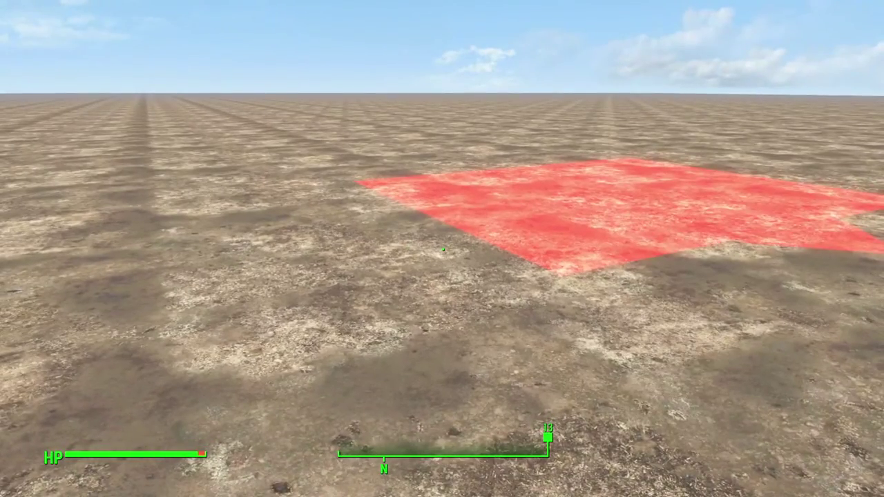
key("w")
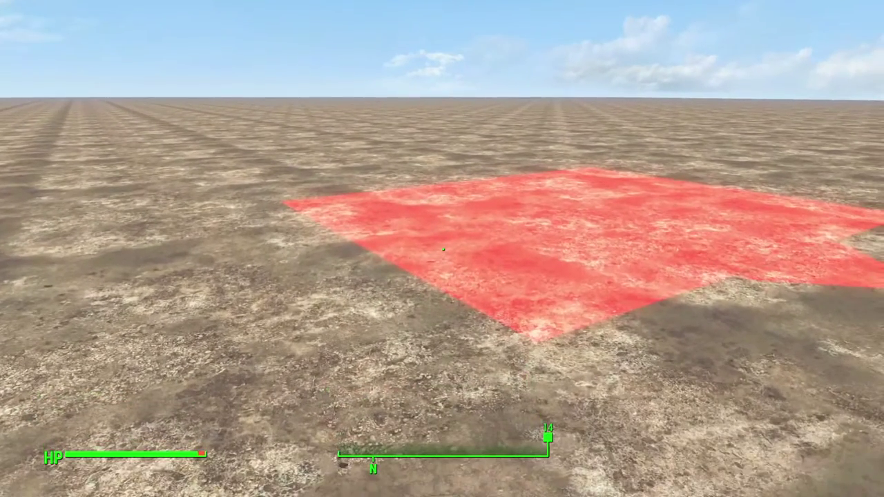
key("w")
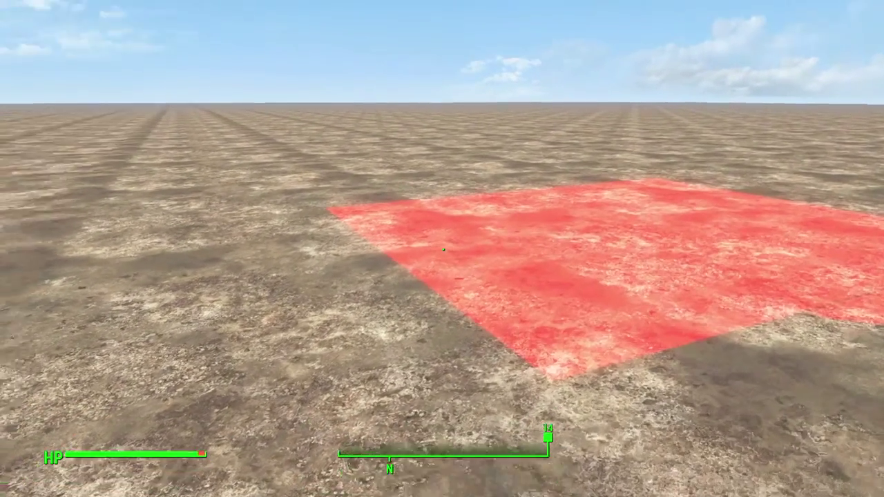
key("s")
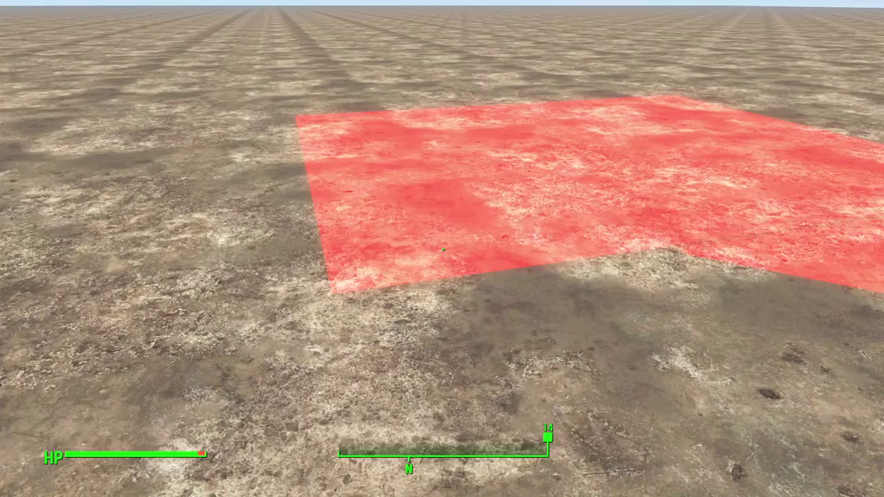
key("s")
key("a")
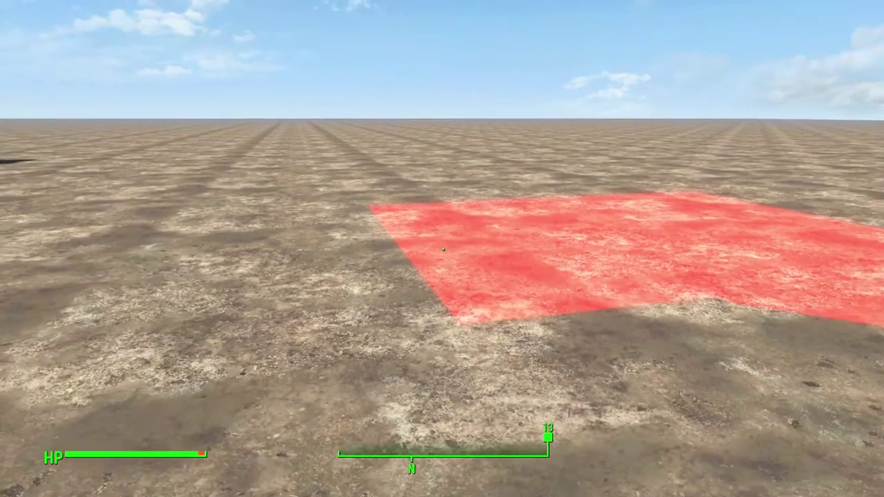
key("w")
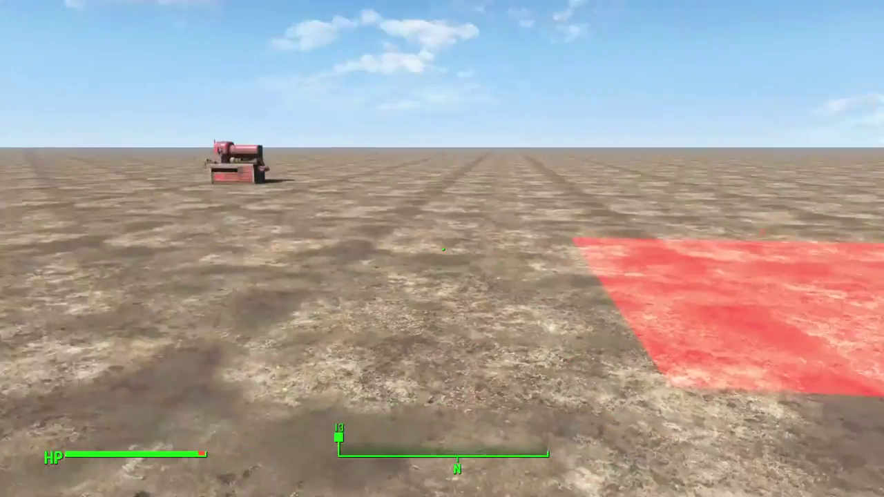
Step: Quit Fallout 4 to the desktop with the console command qqq
key("grave")
type("qqq")
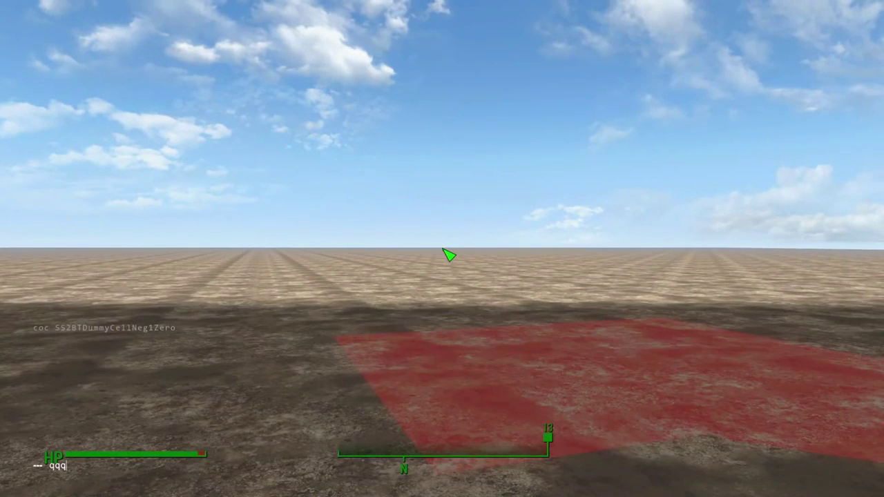
key("Return")
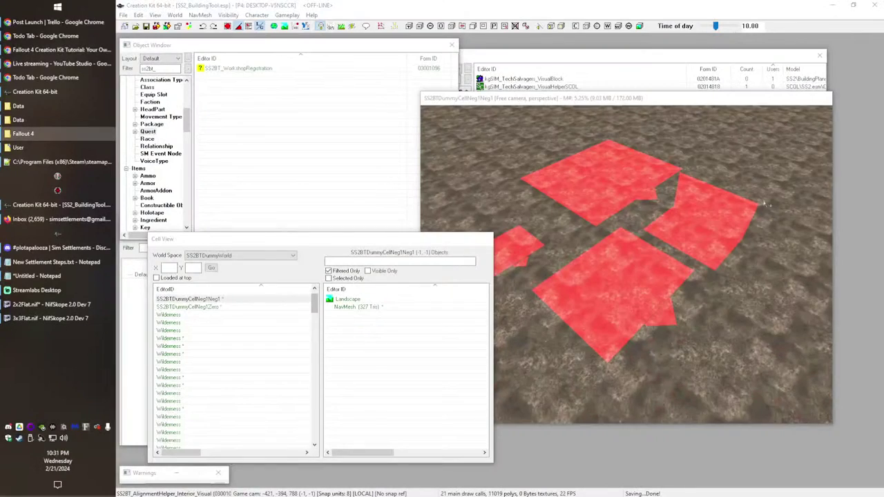
Step: Open the base static SS2BT_AlignmentHelper_2x2_Visual from its placed reference and move its window clear of the render view
double_click(626, 277)
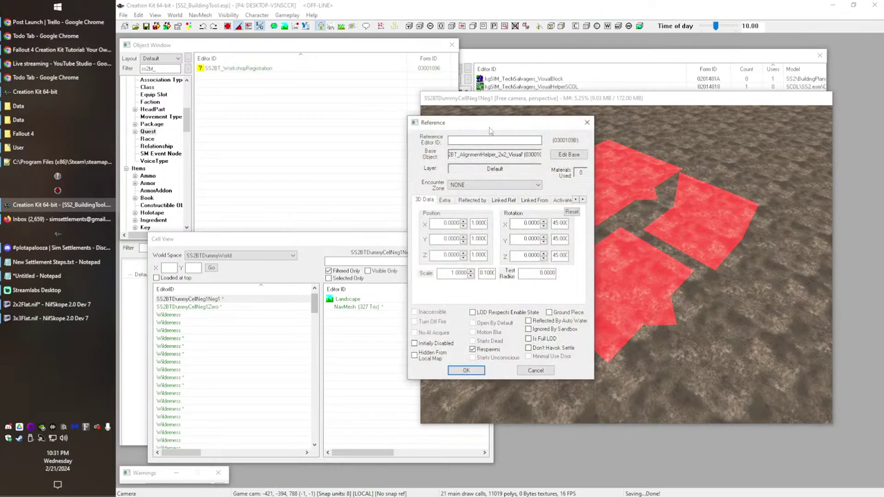
left_click_drag(495, 124, 352, 84)
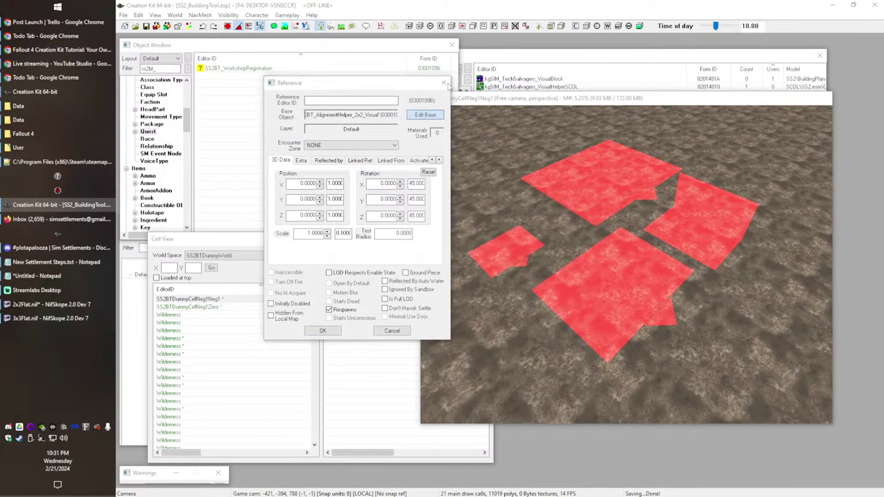
left_click(445, 82)
left_click_drag(466, 119, 368, 67)
Step: Open the base static SS2BT_AlignmentHelper_3x3_Visual from its placed reference and place its window beside the 2x2 one for comparison
left_click(595, 175)
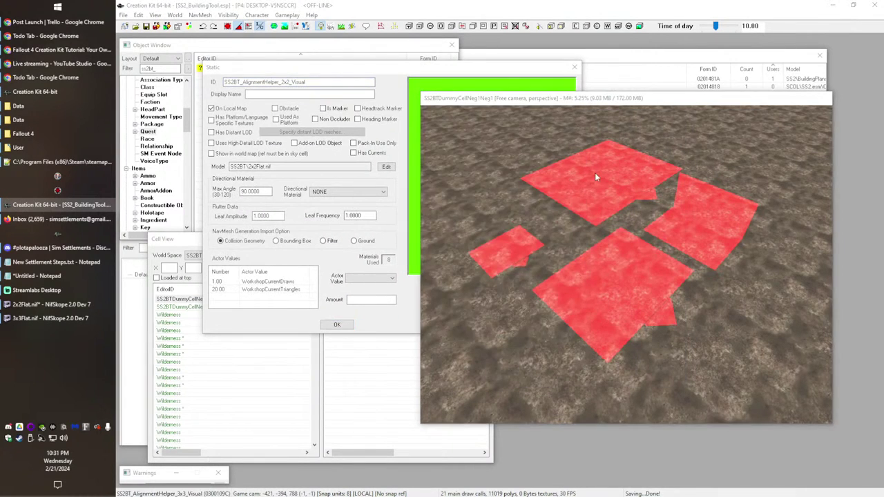
double_click(594, 172)
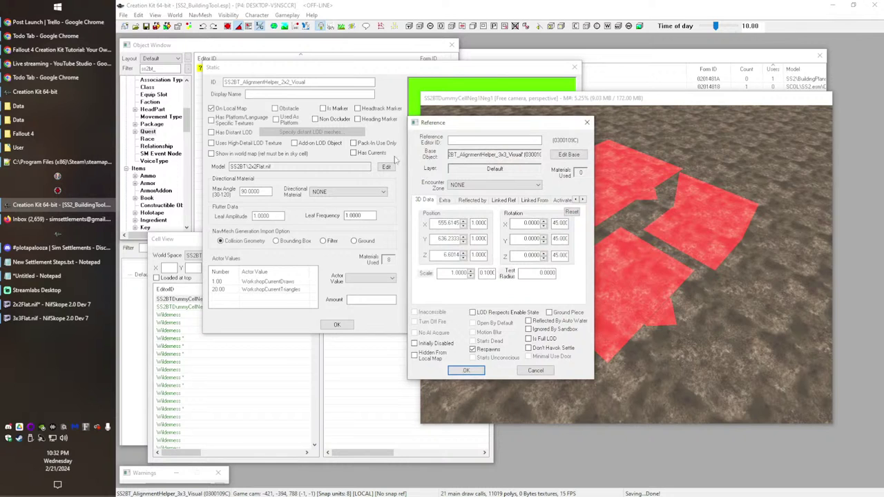
left_click(566, 153)
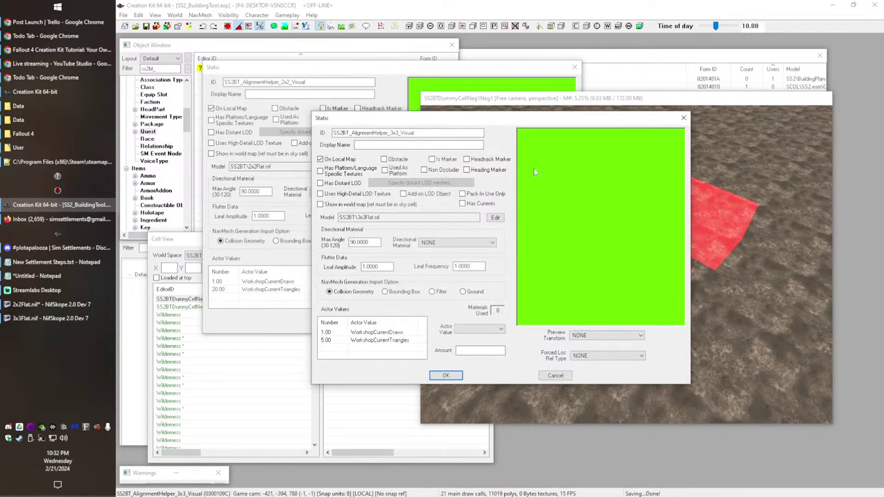
left_click_drag(562, 125, 658, 49)
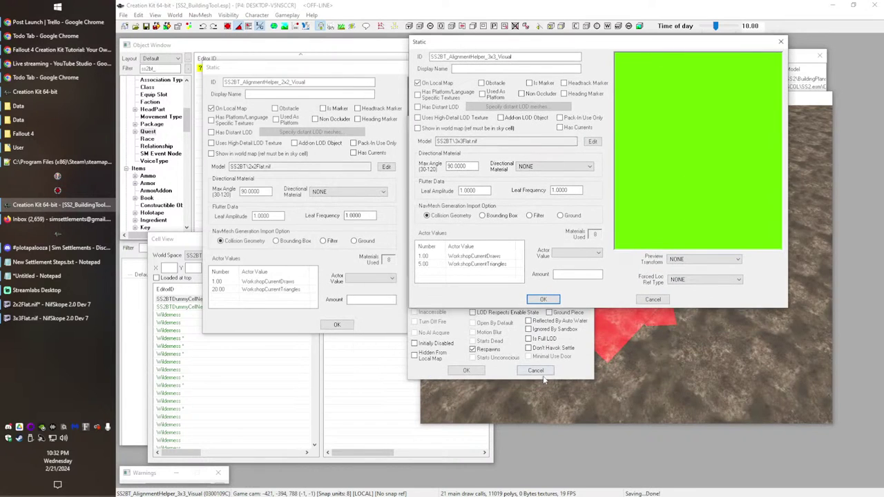
Step: Rotate the model previews in the 3x3 and 2x2 static records to compare the shapes of both alignment helper meshes
left_click_drag(655, 155, 664, 199)
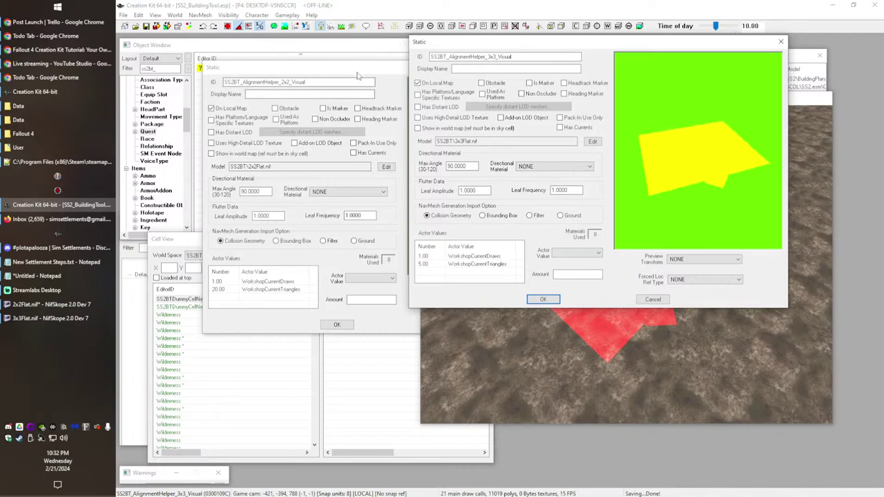
left_click(357, 72)
left_click_drag(496, 172, 508, 234)
left_click_drag(757, 138, 790, 168)
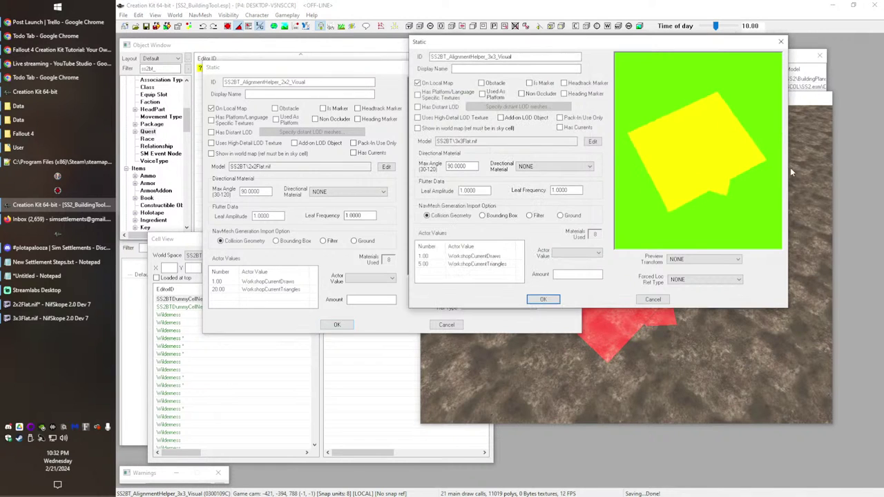
left_click(374, 72)
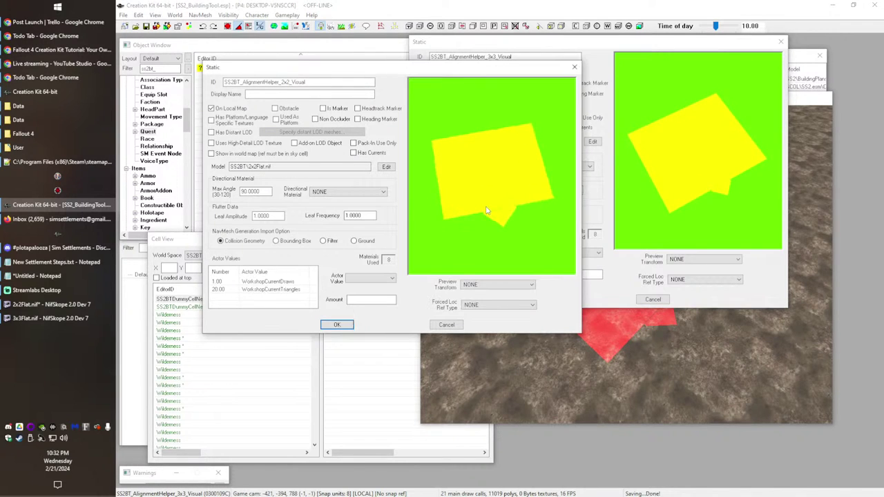
Step: Compare the flags, settings and actor values of the 2x2 and 3x3 static records, and close both records
left_click(618, 85)
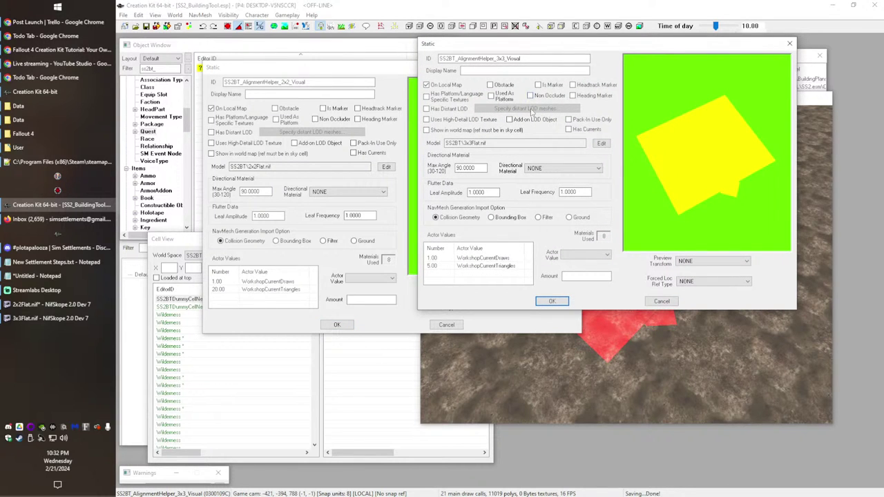
left_click(357, 68)
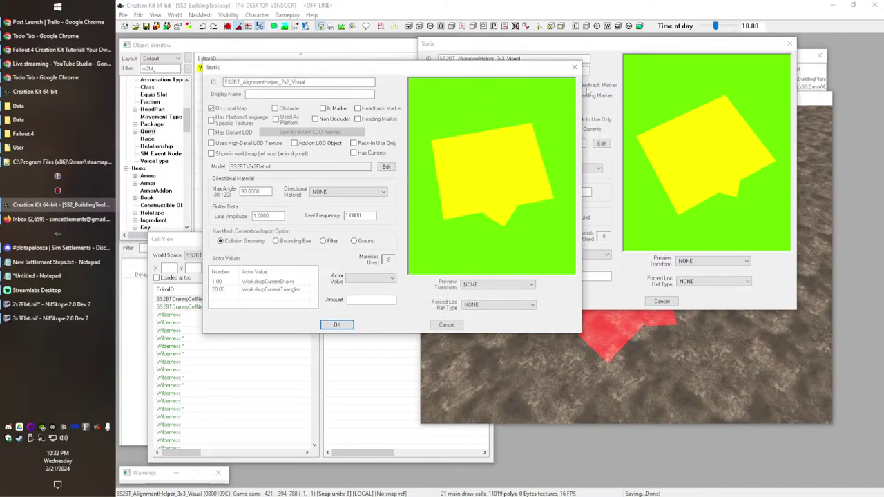
left_click(679, 85)
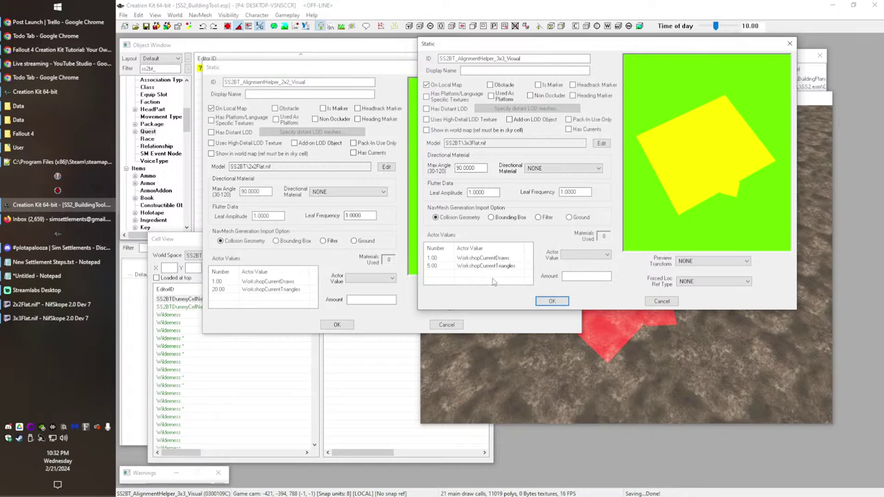
left_click(290, 299)
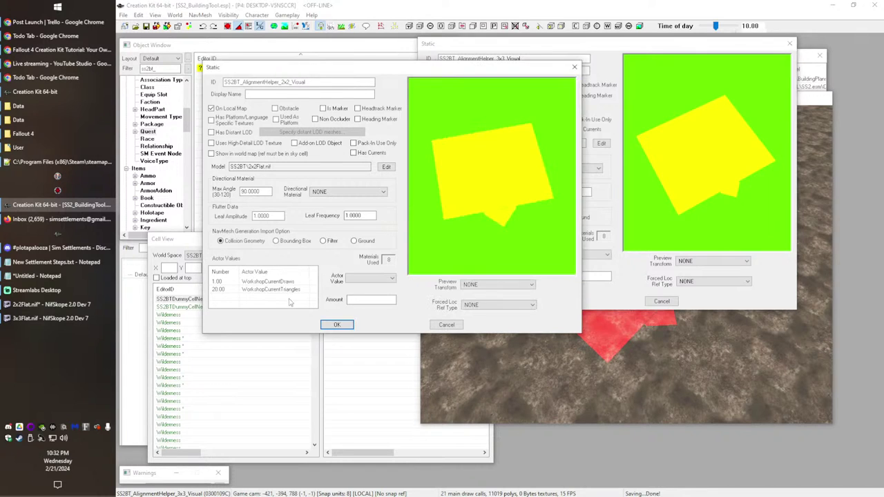
left_click(337, 325)
left_click(547, 302)
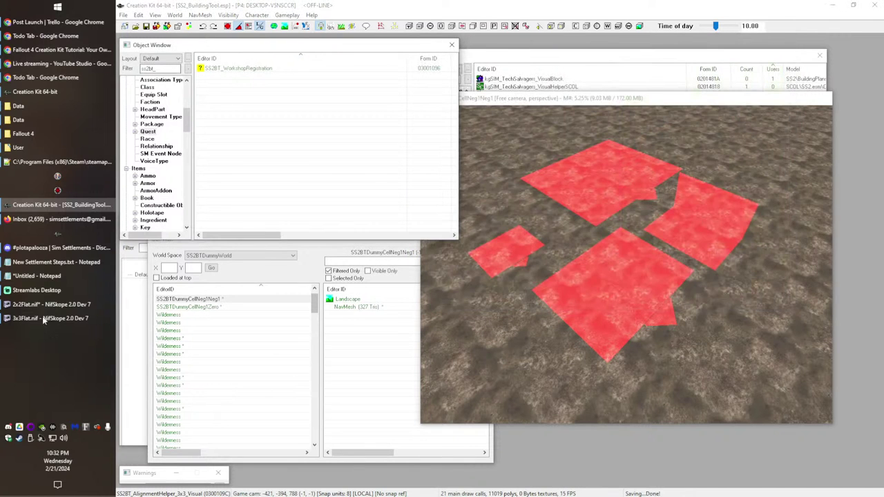
Step: Copy the root NiNode name EditorMarkerFlat from 2x2Flat.nif into the root NiNode name of 3x3Flat.nif in NifSkope
left_click(49, 311)
left_click(51, 319)
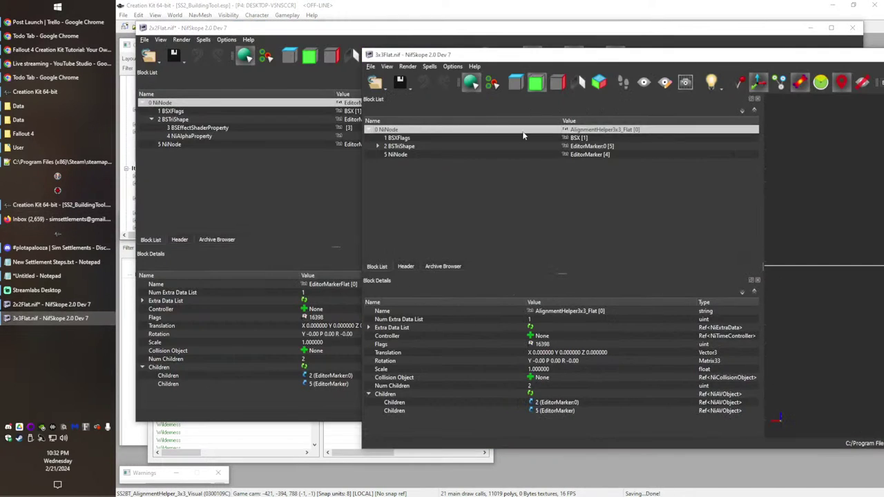
left_click(321, 286)
right_click(325, 284)
left_click(369, 294)
key("ctrl+c")
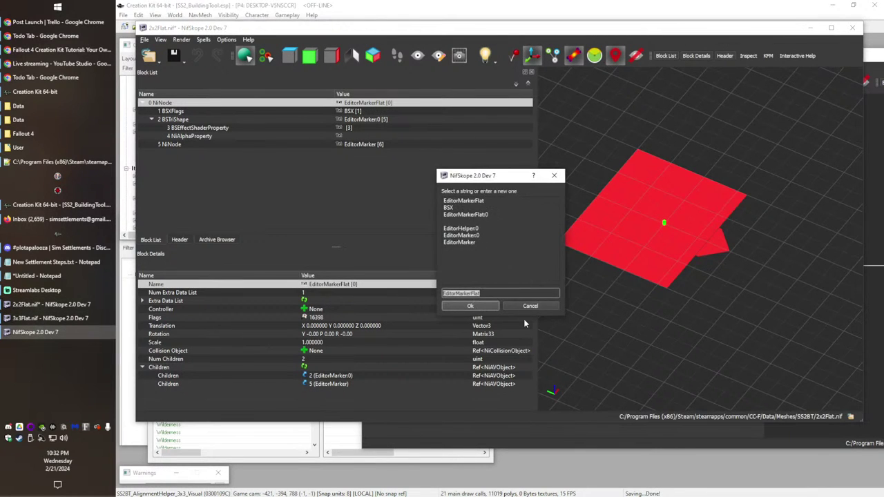
left_click(535, 307)
left_click(711, 435)
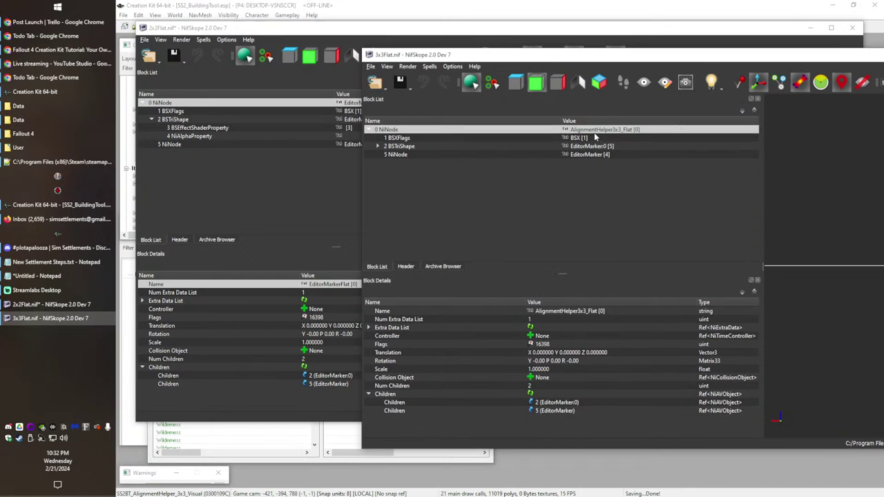
right_click(558, 311)
left_click(578, 316)
key("ctrl+v")
left_click(482, 308)
left_click(482, 308)
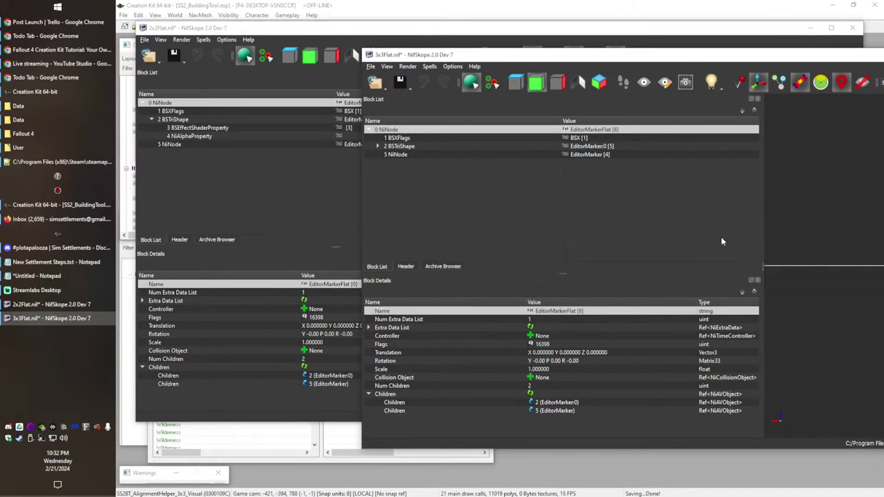
Step: Expand the BSTriShape in 3x3Flat.nif and compare its block tree and model view with those of 2x2Flat.nif
left_click(243, 196)
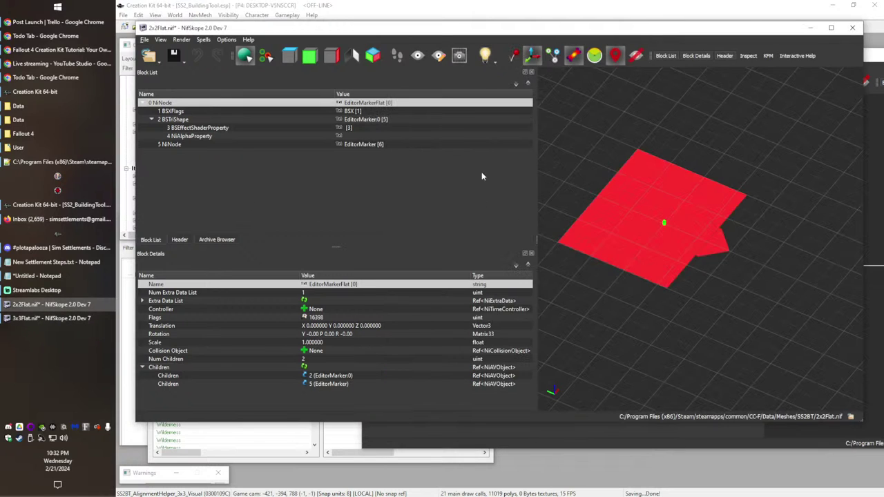
left_click(874, 60)
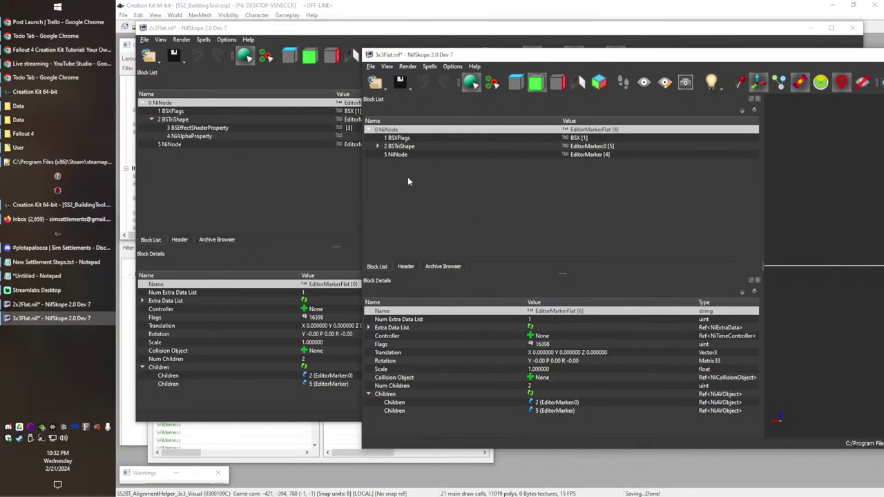
left_click(379, 147)
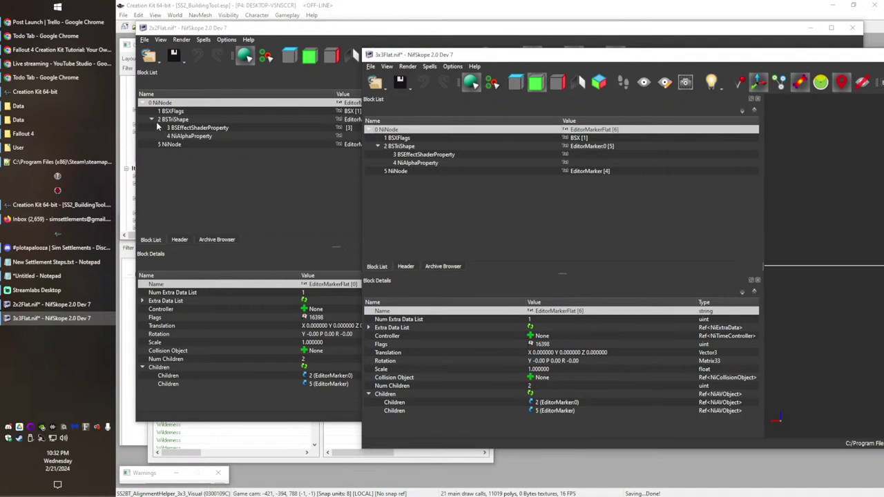
left_click(183, 128)
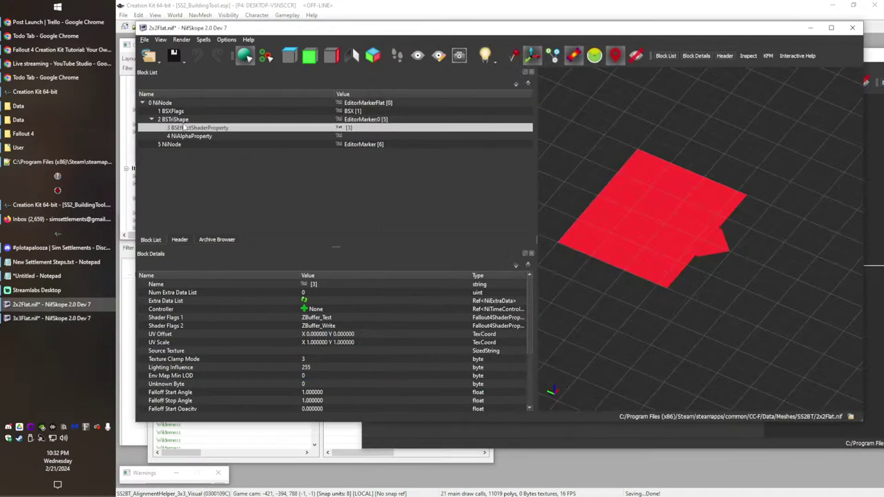
left_click(347, 122)
left_click(873, 270)
left_click_drag(814, 166, 647, 204)
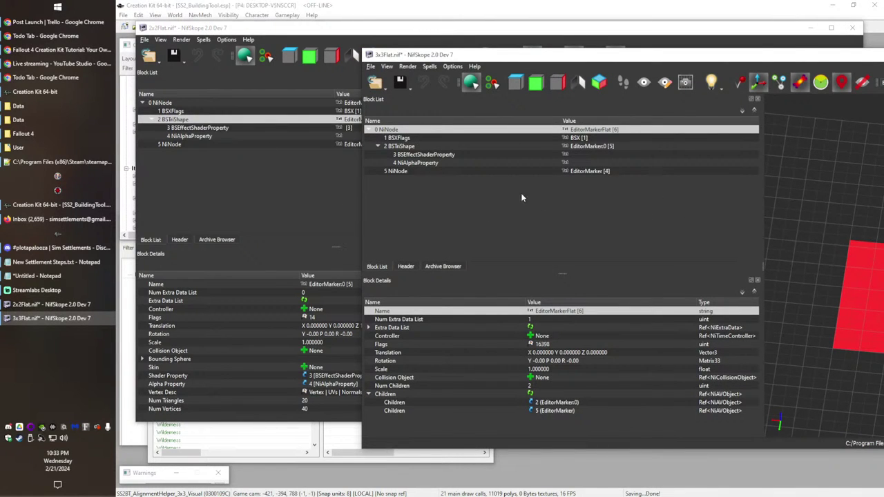
Step: Recheck the BSEffectShaderProperty and BSTriShape blocks of 2x2Flat.nif, and save the renamed root node in 3x3Flat.nif
key("alt+Tab")
left_click(184, 128)
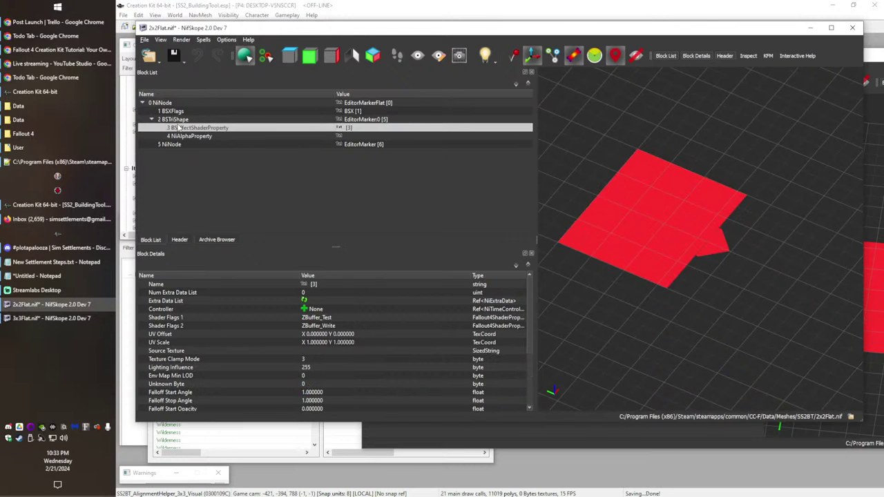
left_click(174, 121)
key("alt+Tab")
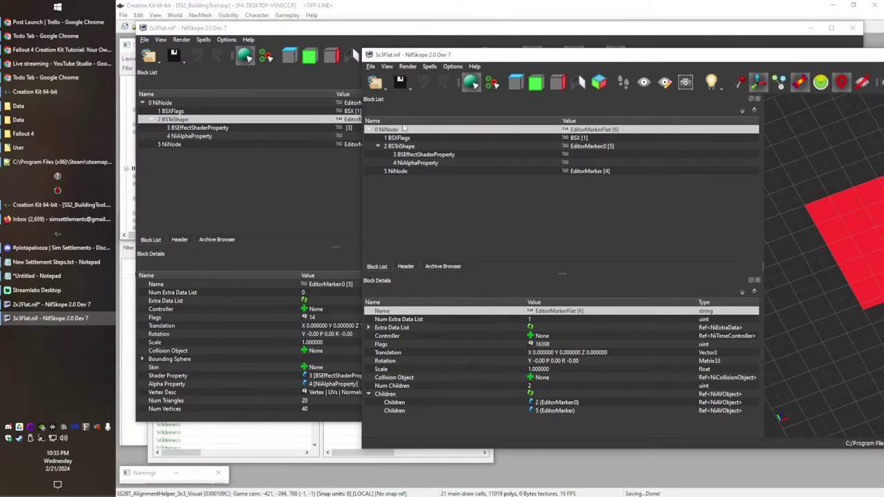
Step: Copy the updated mesh files from one Data folder's Meshes directory into the other Data folder's Meshes directory
left_click(28, 108)
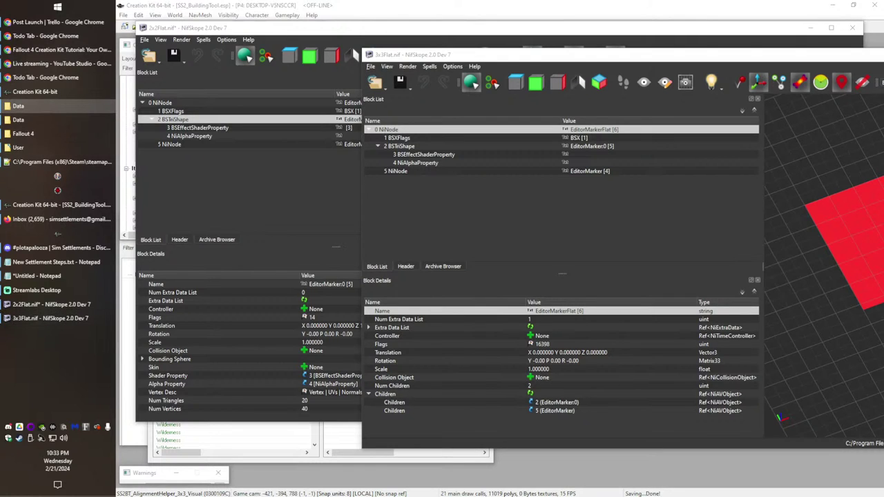
left_click(67, 119)
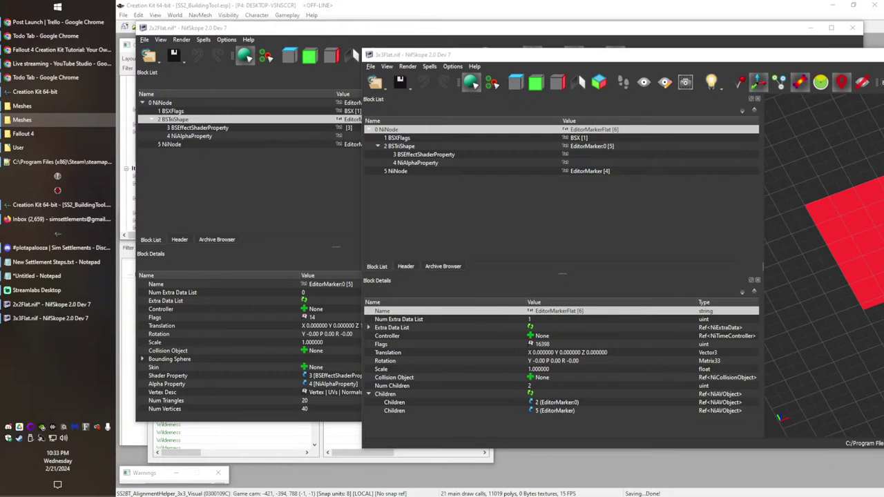
left_click(41, 107)
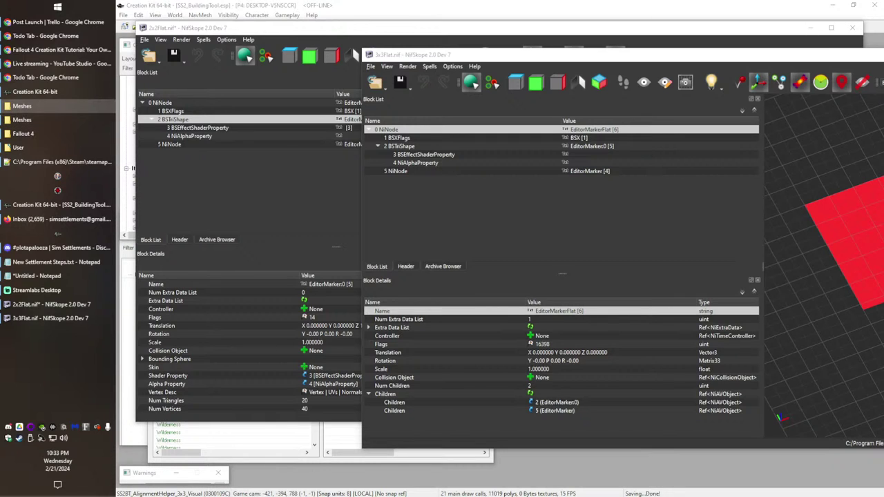
key("ctrl+v")
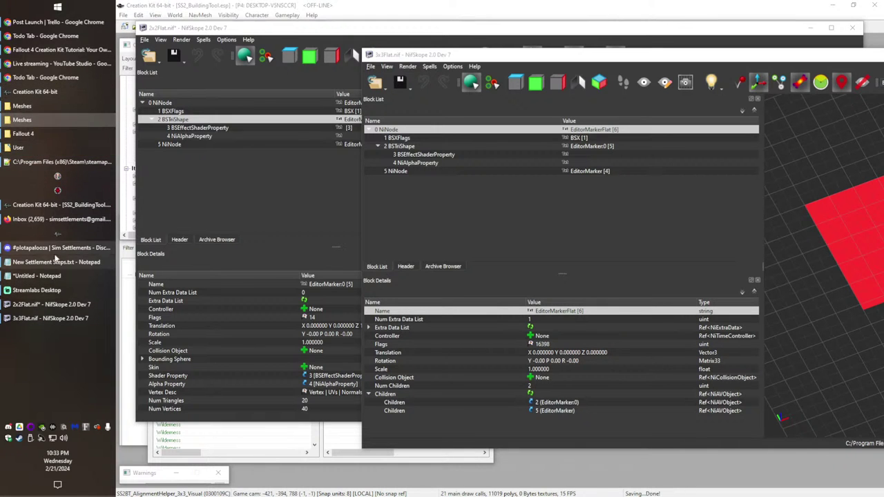
Step: Switch to the Creation Kit and select the cell SS2BTDummyCellNeg1Neg1 in the SS2BTDummyWorld cell list
left_click(55, 205)
left_click(193, 300)
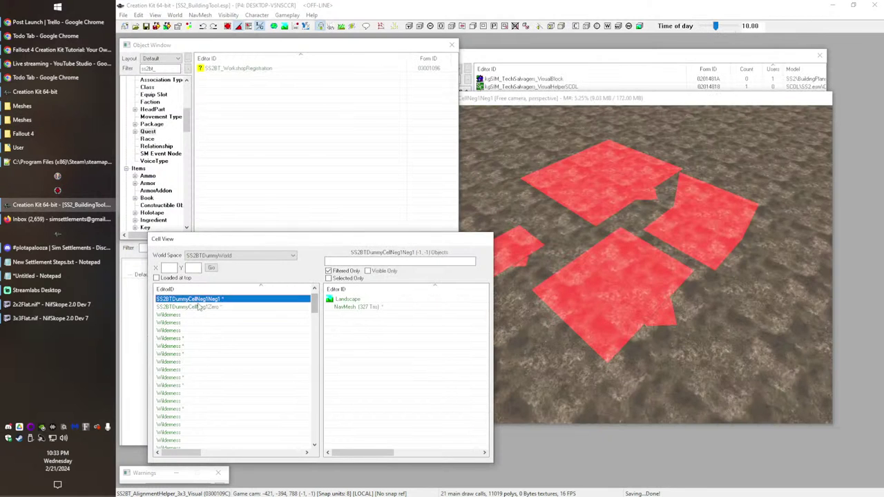
left_click(185, 307)
left_click(215, 308)
left_click(210, 299)
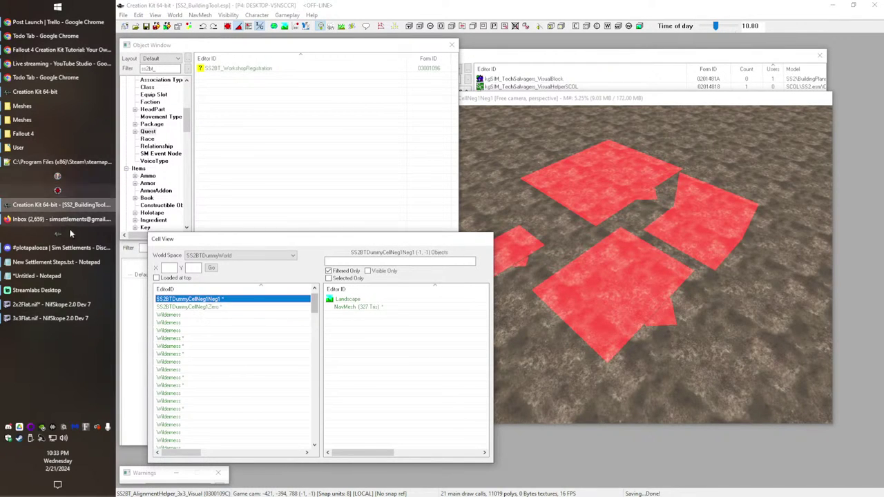
Step: Launch Fallout 4 and load into the test cell from the main menu using the console
left_click(40, 133)
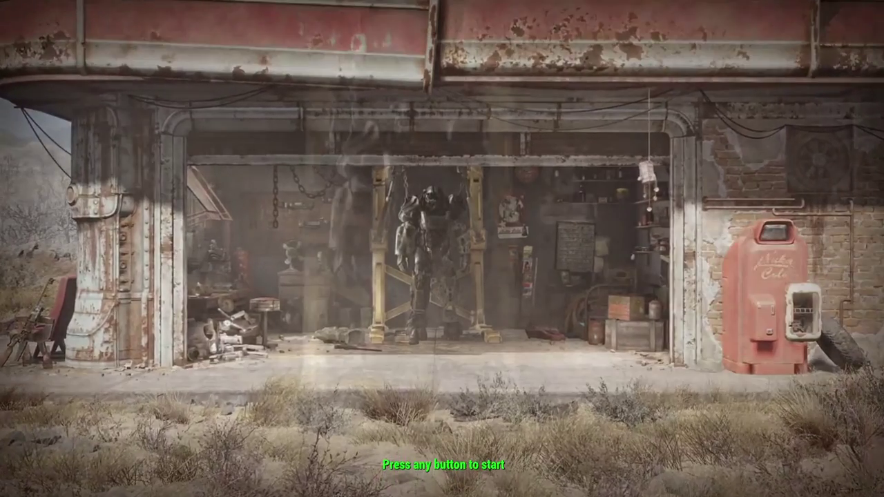
key("Return")
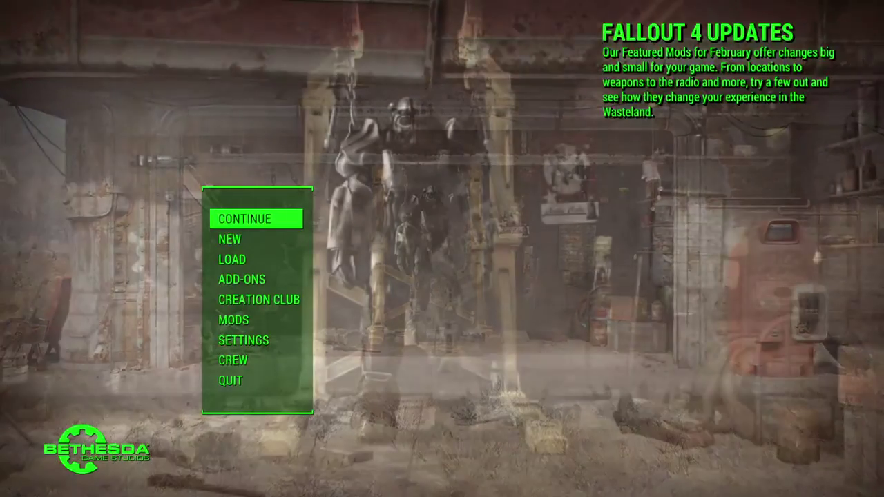
key("Down")
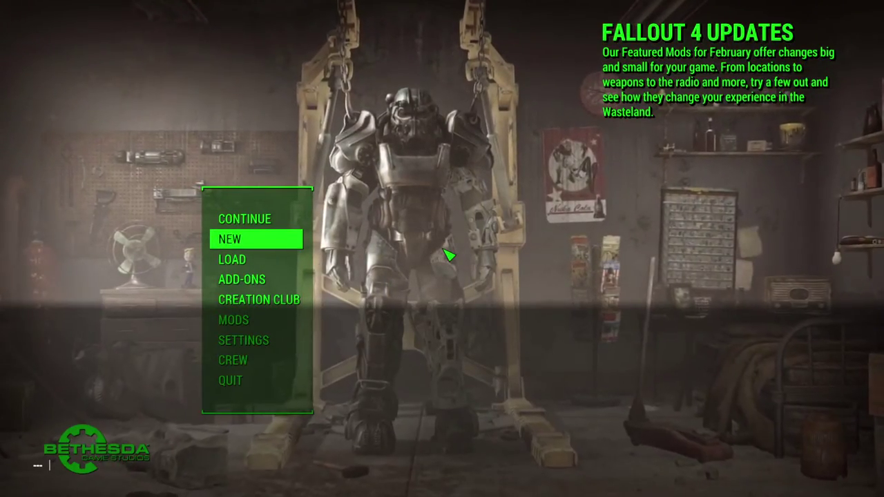
key("Return")
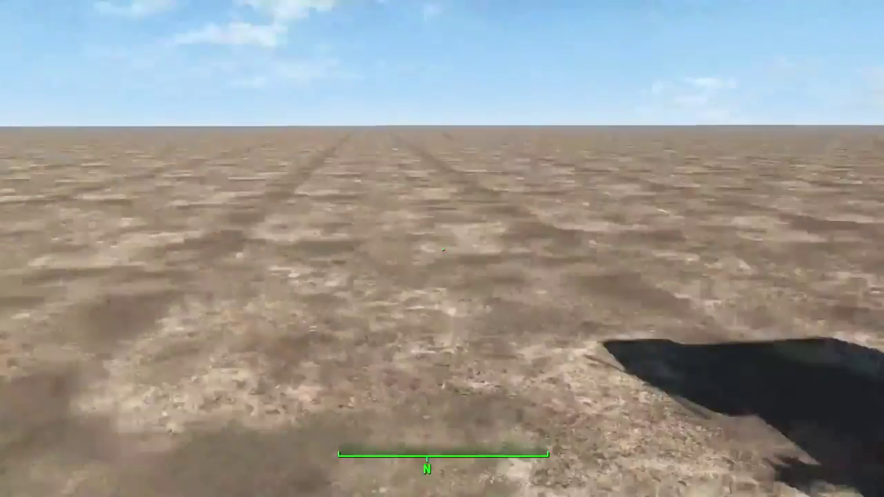
Step: Walk around the flat helper meshes in the test cell and examine which sizes are drawn after the root node rename
key("a")
key("shift+w")
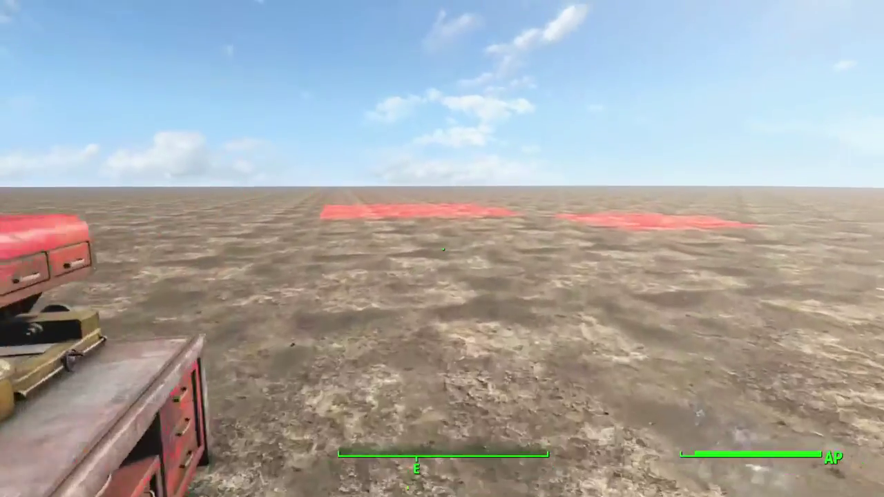
key("shift+w")
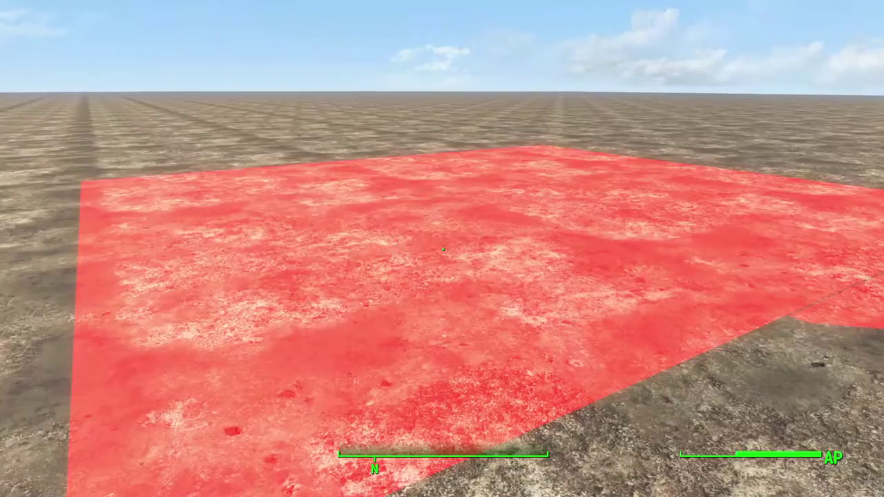
key("a")
key("s")
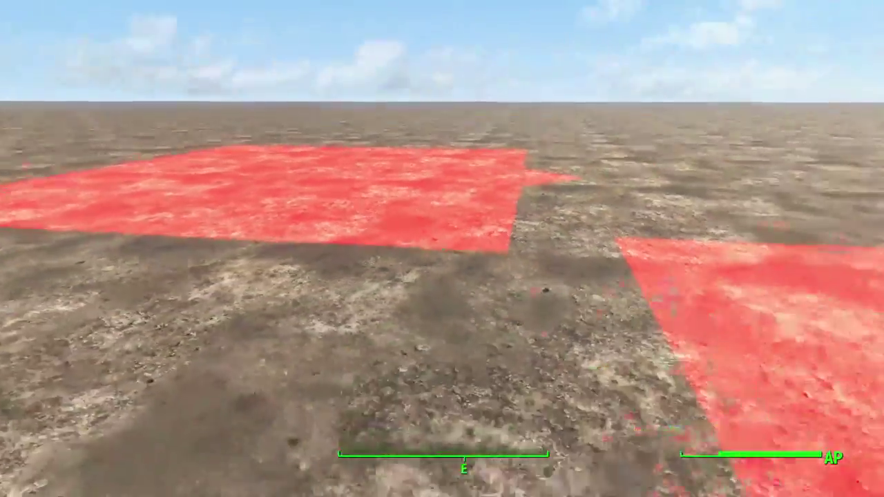
key("shift+w")
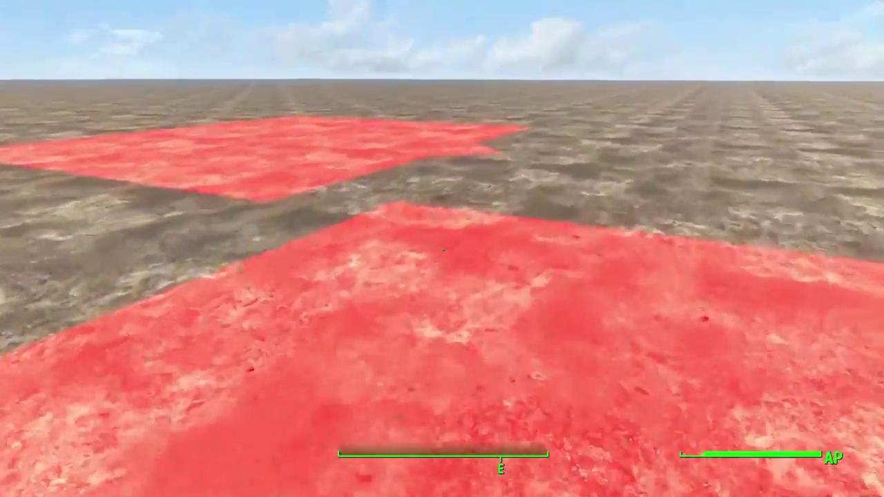
key("d")
key("s")
key("d")
key("s")
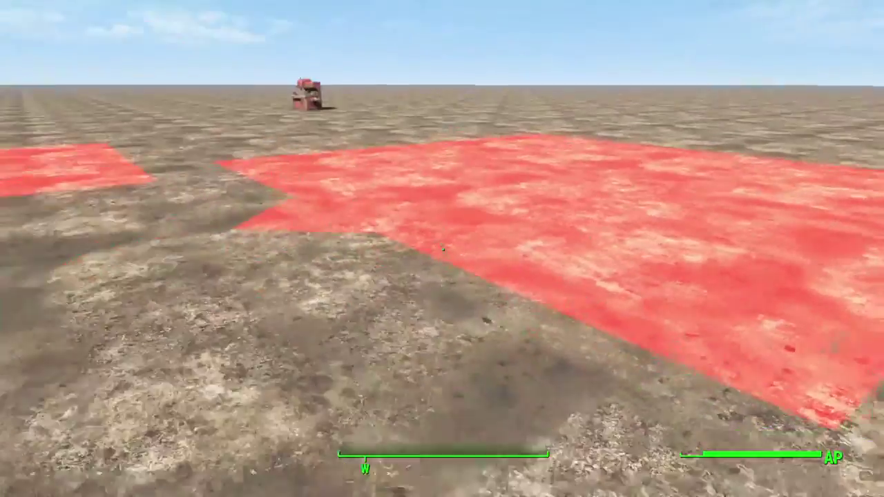
key("a")
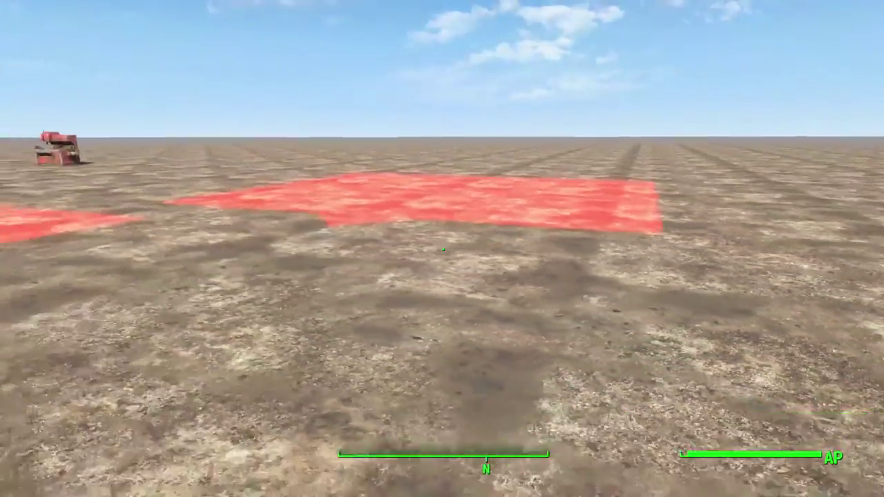
Step: Walk between the red flat helper meshes in the test cell and examine how each one is drawn
key("a")
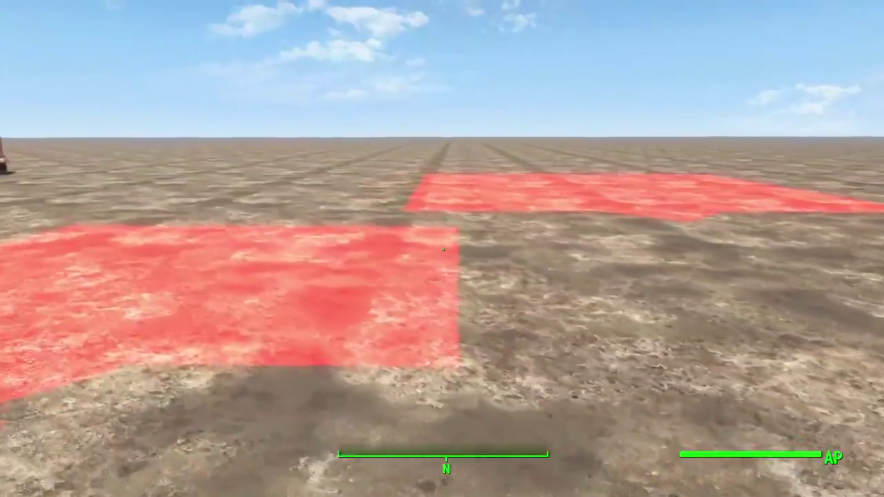
key("a")
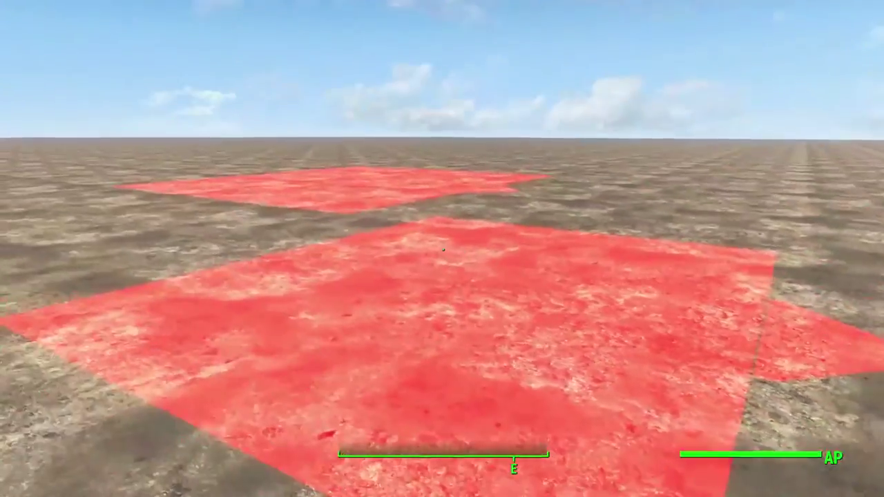
key("a")
key("w")
key("shift")
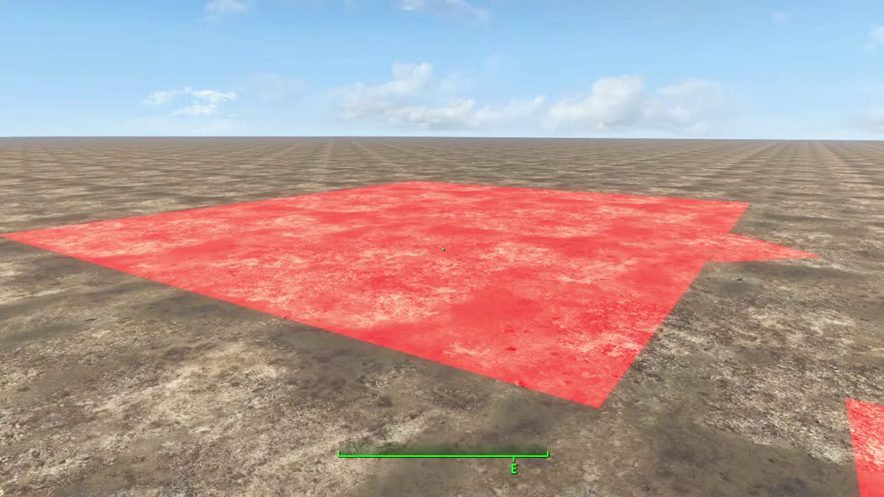
Step: Quit Fallout 4 with the console command qqq
key("grave")
type("qqq")
key("Return")
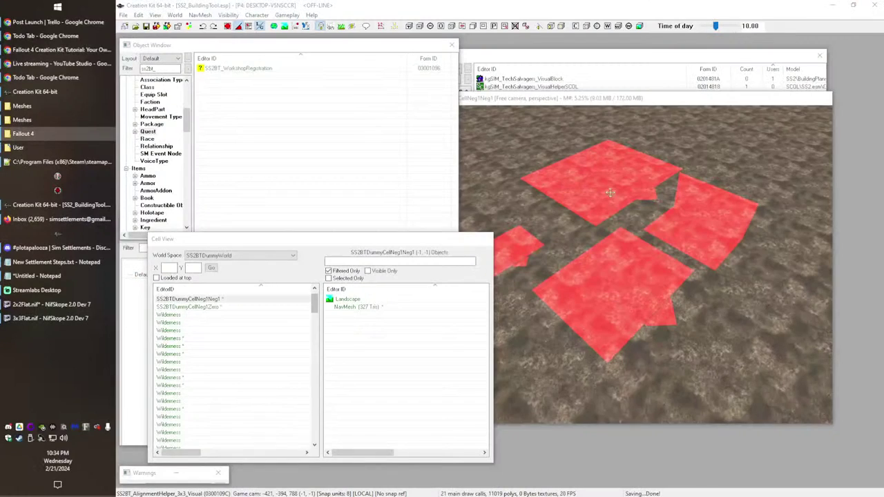
Step: Look over the four flat helper meshes in the Creation Kit render window to compare them with the game
middle_click_drag(643, 235, 640, 260)
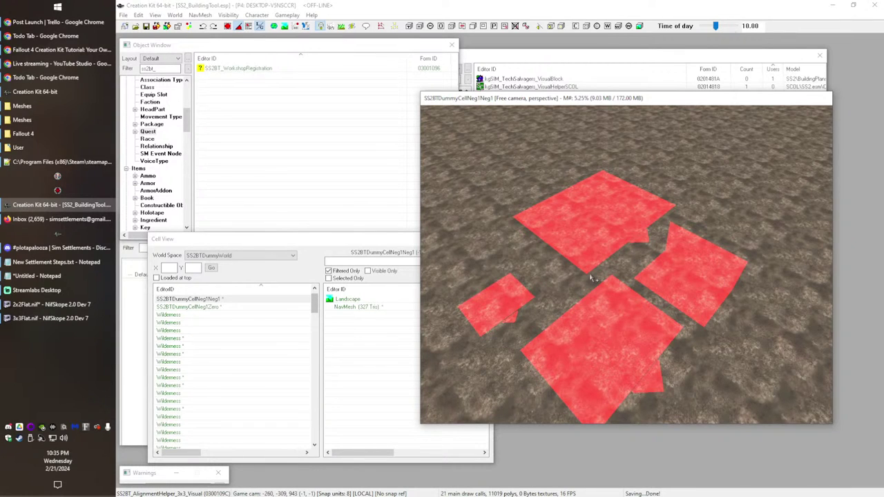
mouse_move(603, 293)
middle_mouse_down("shift")
mouse_move(589, 304)
mouse_move(591, 286)
middle_mouse_up("shift")
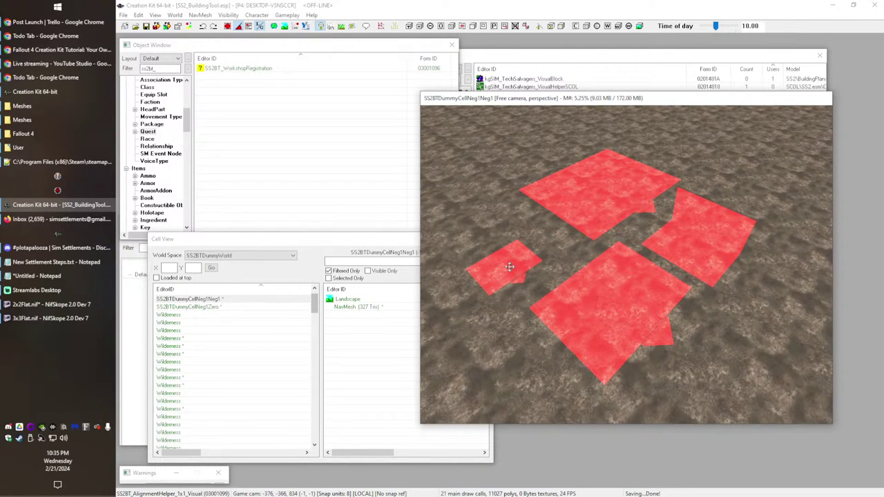
middle_click_drag(652, 232, 655, 222)
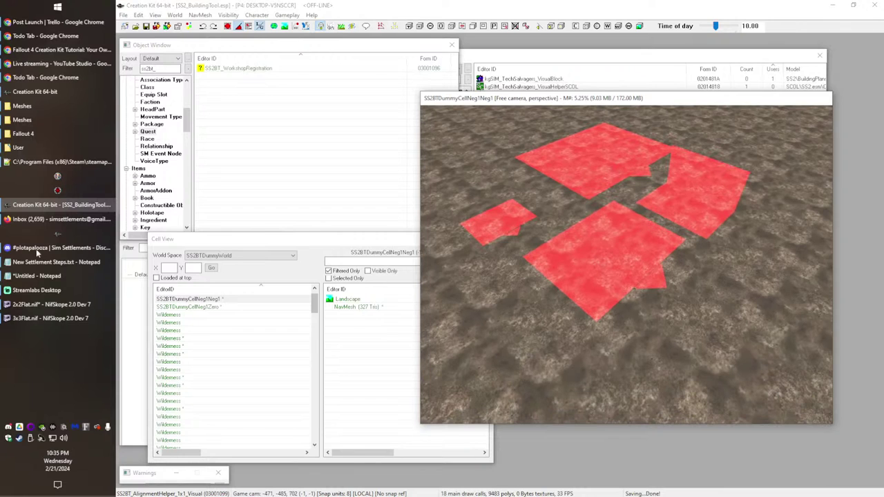
Step: Switch to 3x3Flat.nif in NifSkope and check the names of its root node and the child NiNode
left_click(50, 318)
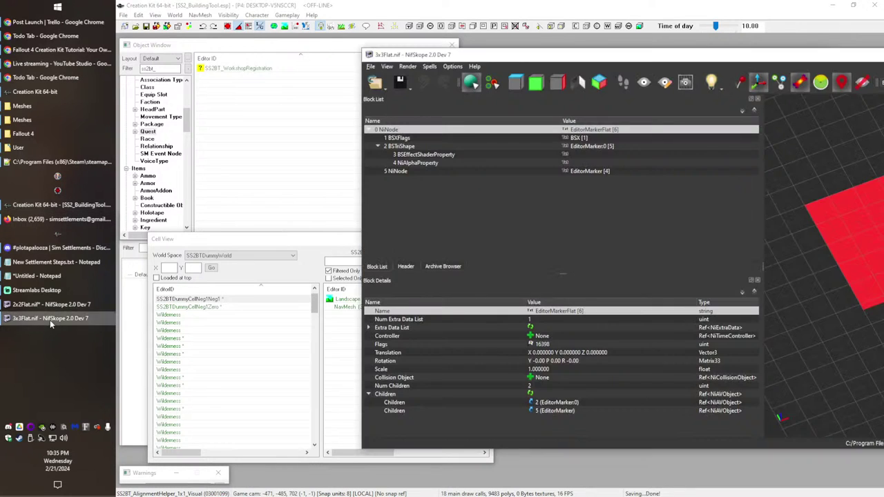
left_click(603, 140)
left_click(602, 132)
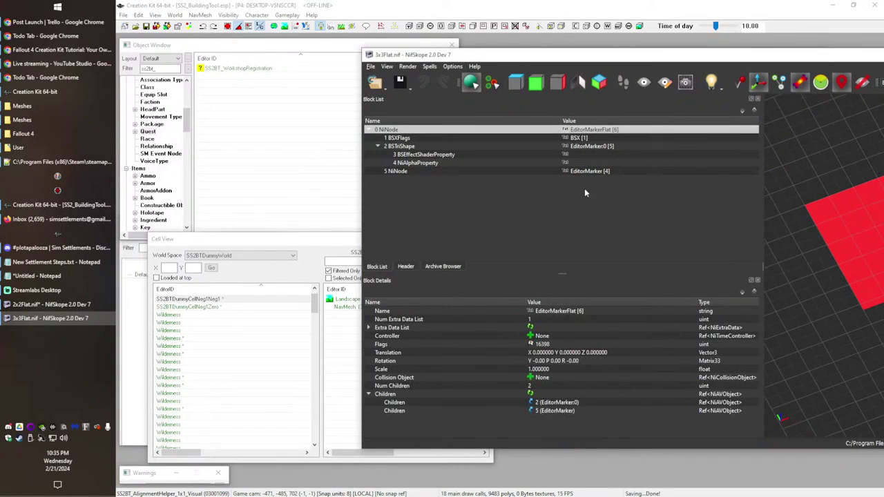
left_click(608, 171)
left_click(602, 131)
Step: Close the modified 2x2Flat.nif and open 1x1Flat.nif and InteriorFlat.nif from the SS2BT meshes folder
left_click(49, 303)
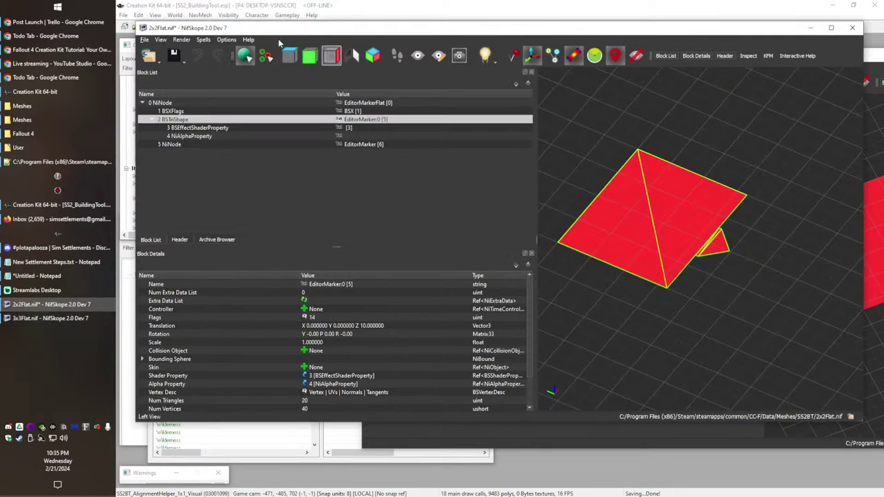
double_click(144, 28)
left_click(521, 241)
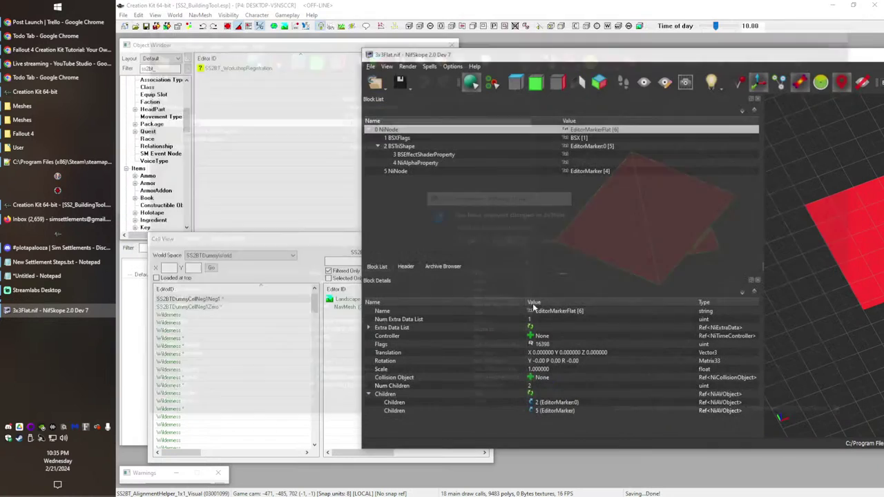
left_click(26, 108)
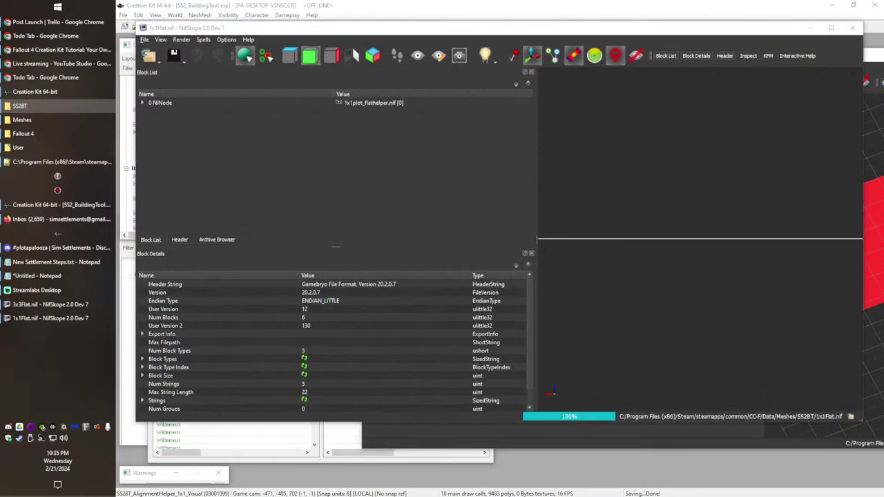
Step: Inspect the shader and alpha property blocks in 3x3Flat.nif and expand 1x1Flat.nif down to its BSTriShape for comparison
left_click(48, 305)
left_click(435, 163)
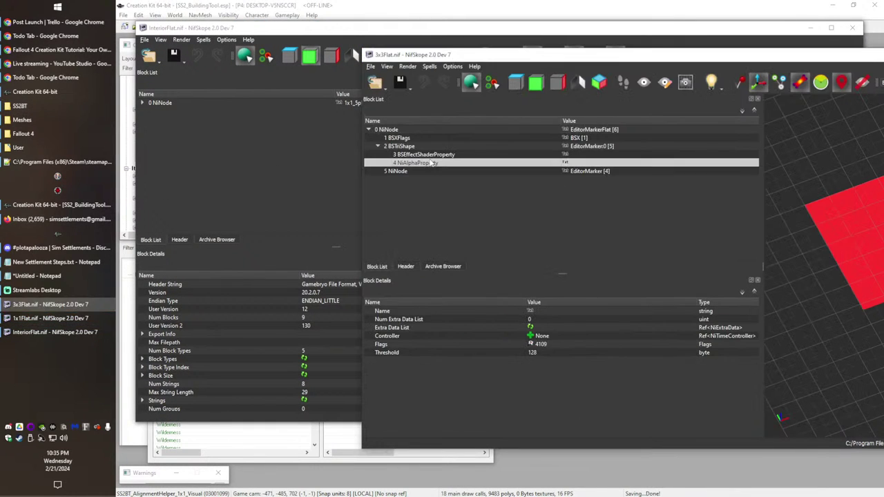
left_click(427, 155)
left_click(48, 318)
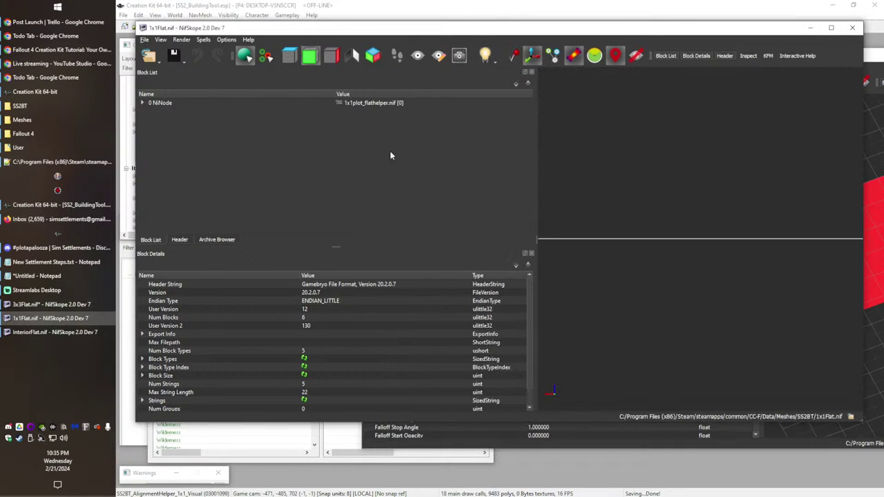
left_click(154, 104)
left_click(142, 103)
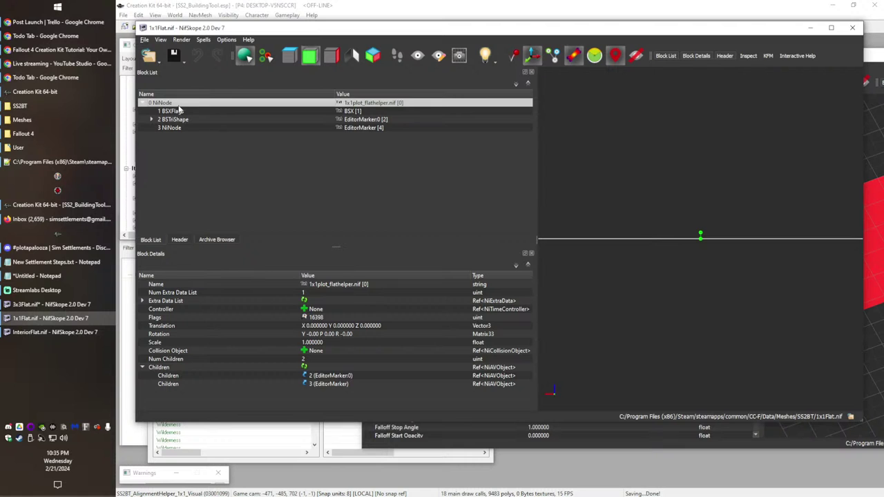
left_click(152, 119)
left_click(171, 120)
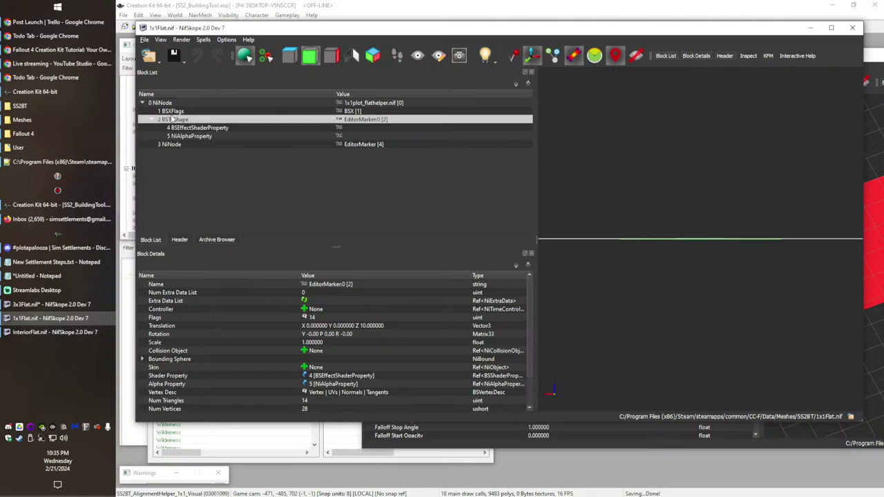
Step: Compare the root node of 3x3Flat.nif with the BSXFlags and shader property blocks of 1x1Flat.nif
left_click(44, 306)
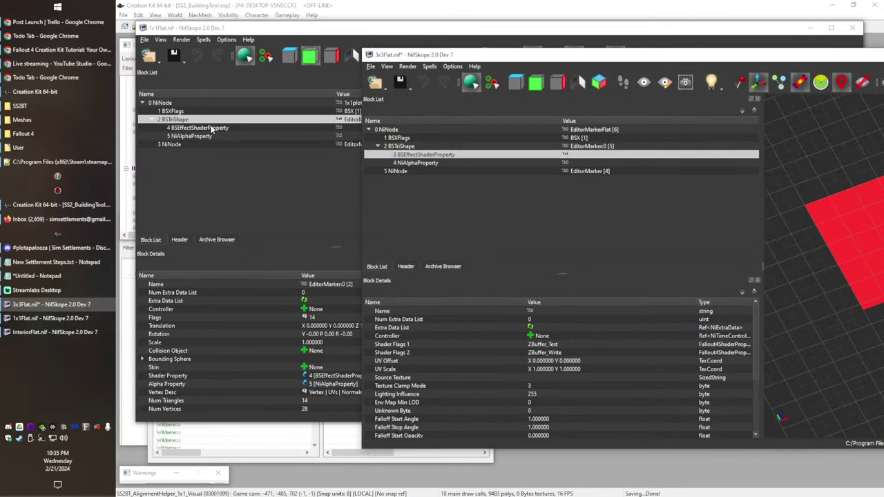
left_click(590, 129)
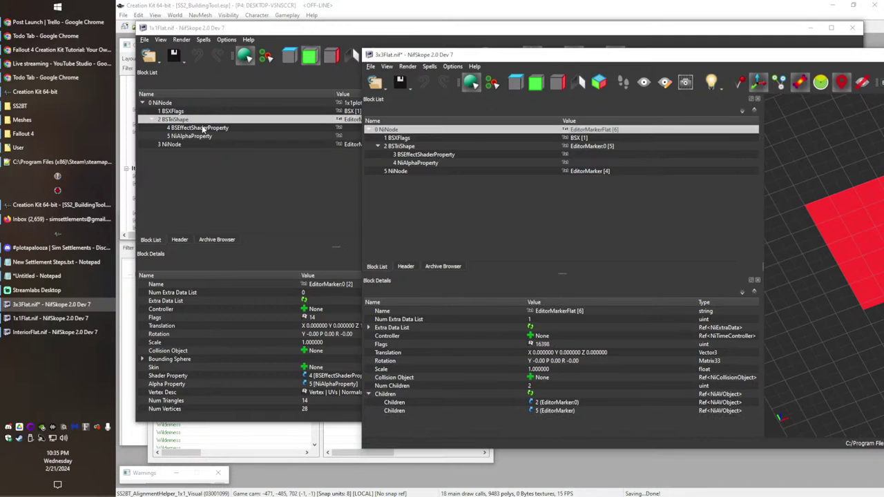
left_click(204, 128)
left_click(366, 113)
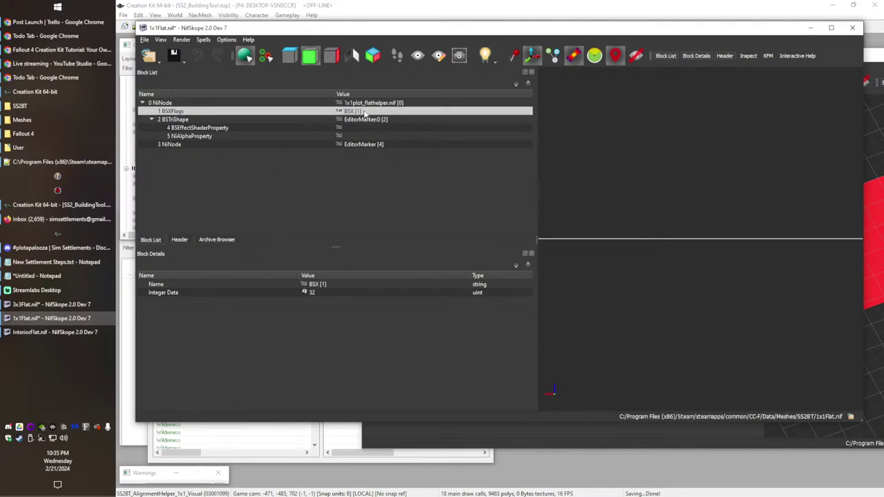
left_click(51, 304)
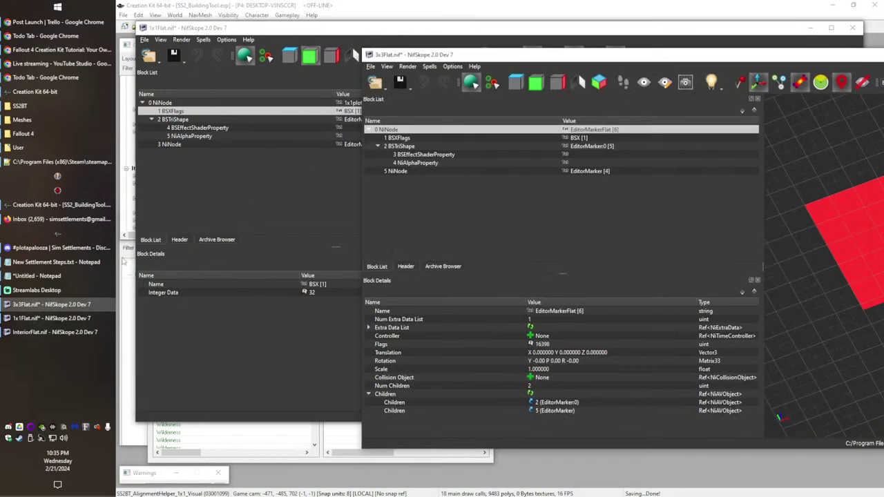
left_click(302, 205)
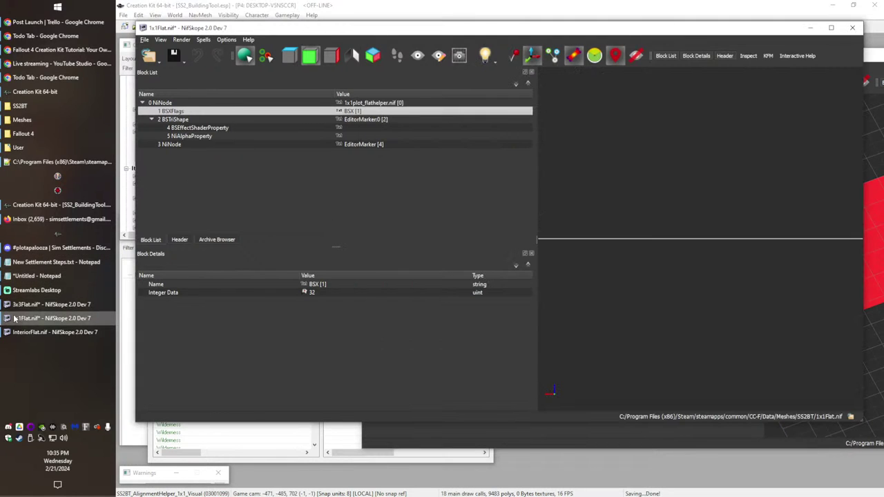
Step: Copy the BSEffectShaderProperty block from 3x3Flat.nif onto the BSTriShape of 1x1Flat.nif
left_click(20, 304)
left_click(417, 155)
left_click(181, 121)
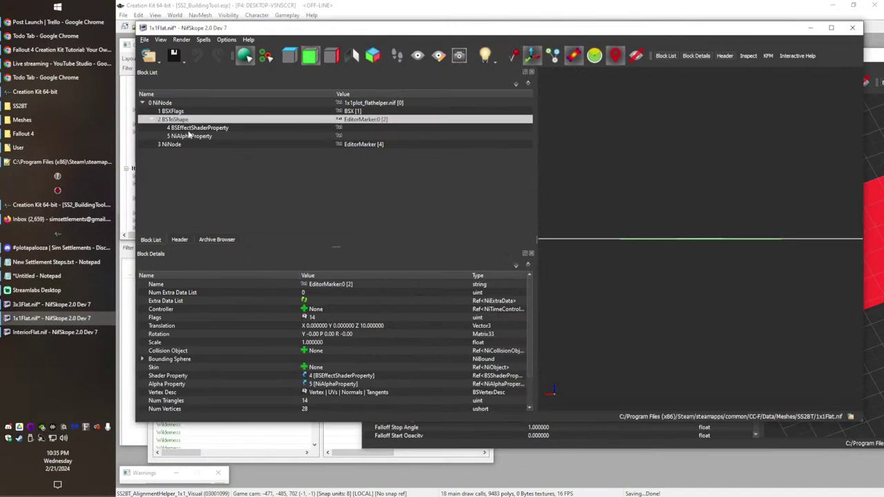
left_click(185, 128)
Step: Expand the node tree of InteriorFlat.nif and examine its BSTriShape blocks and their geometry
left_click(42, 332)
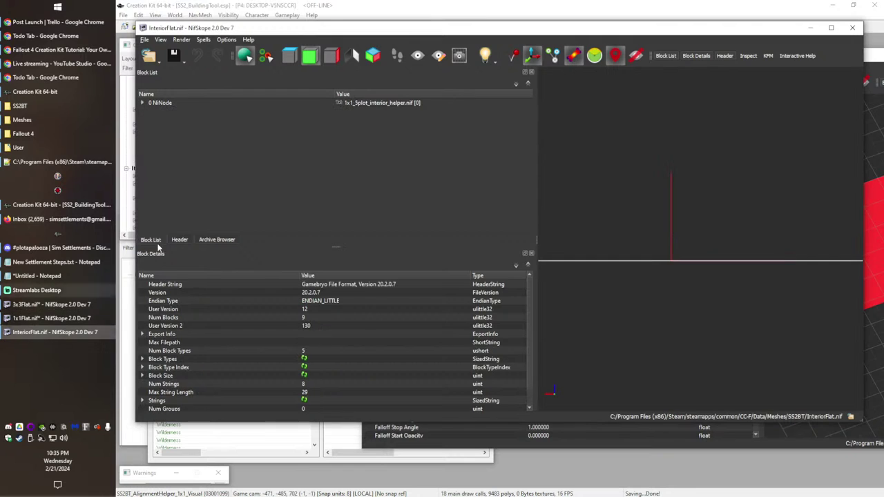
left_click(142, 103)
left_click(151, 119)
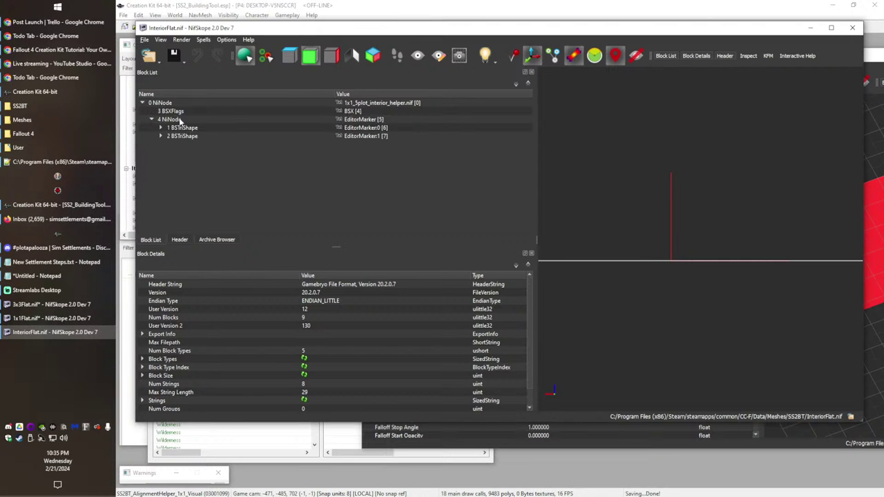
left_click(352, 129)
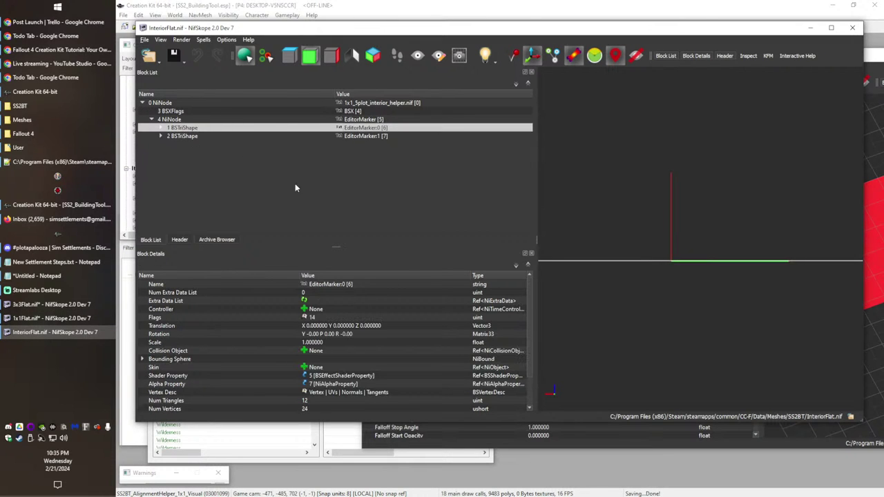
left_click_drag(633, 188, 614, 185)
left_click(210, 135)
left_click(192, 129)
left_click(167, 122)
left_click(171, 129)
left_click(161, 129)
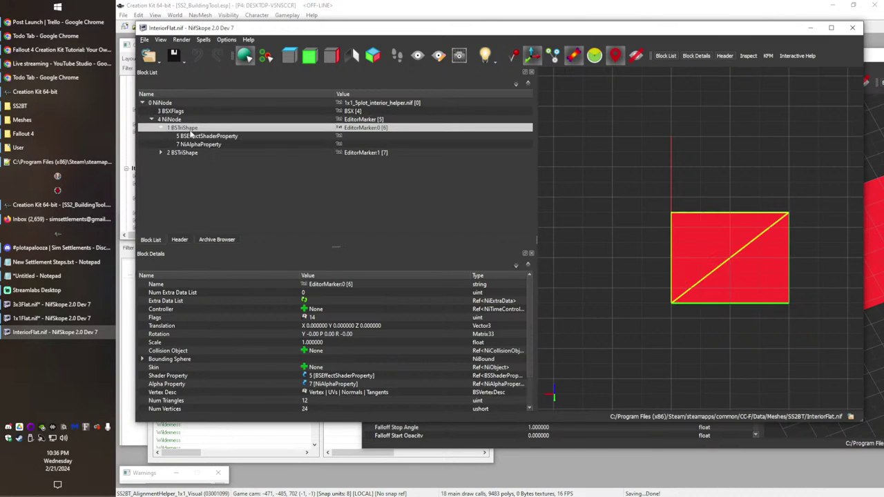
Step: Paste the copied BSEffectShaderProperty onto both BSTriShape blocks of InteriorFlat.nif
left_click(158, 154)
left_click(161, 152)
left_click(190, 128)
key("ctrl+v")
left_click(189, 153)
key("ctrl+v")
Step: Copy the NiAlphaProperty block from 3x3Flat.nif onto both BSTriShape blocks of InteriorFlat.nif
left_click(20, 310)
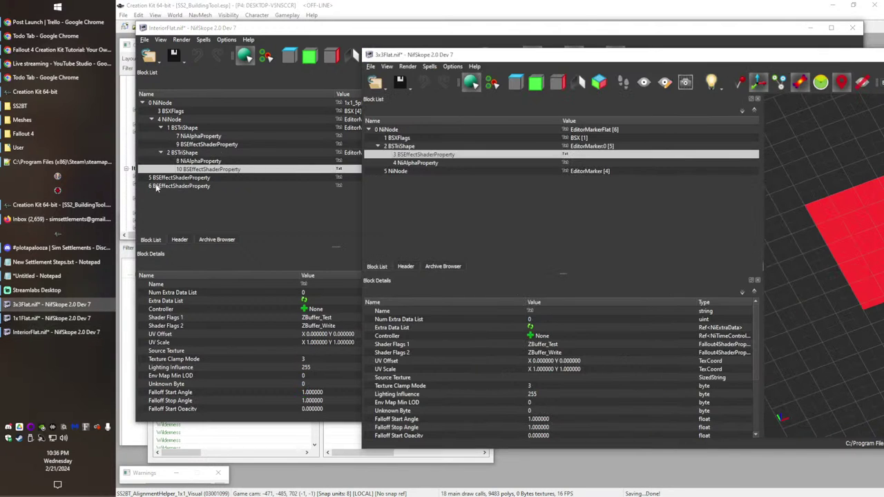
left_click(450, 163)
left_click(186, 129)
key("ctrl+v")
left_click(191, 153)
key("ctrl+v")
Step: Delete the two detached BSEffectShaderProperty and two detached NiAlphaProperty blocks from InteriorFlat.nif
left_click(185, 178)
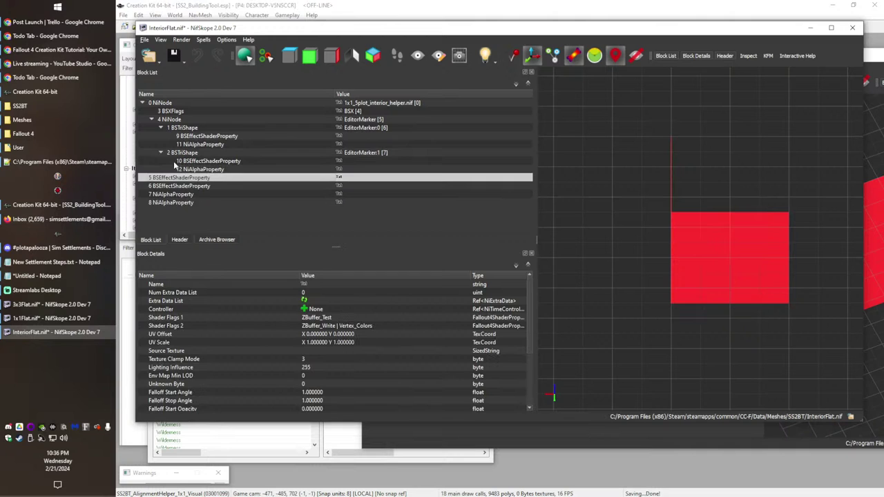
key("ctrl+Delete")
left_click(190, 177)
key("ctrl+Delete")
left_click(189, 184)
key("ctrl+Delete")
left_click(189, 178)
key("ctrl+Delete")
Step: Paste the copied NiAlphaProperty onto the BSTriShape of 1x1Flat.nif and delete the detached old property blocks
left_click(50, 320)
left_click(177, 122)
key("ctrl+v")
left_click(175, 161)
key("ctrl+Delete")
left_click(185, 155)
key("Delete")
Step: Copy the root node name EditorMarkerFlat from 3x3Flat.nif
left_click(49, 304)
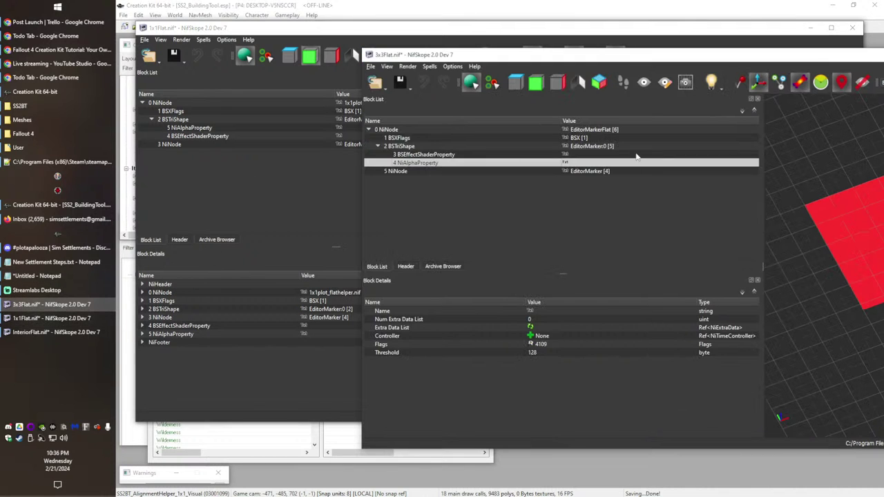
left_click(612, 129)
right_click(551, 314)
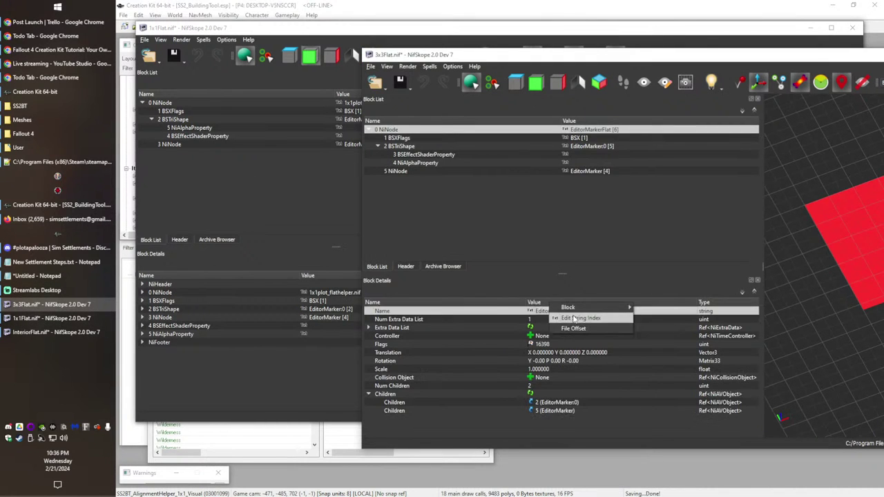
left_click(577, 318)
key("ctrl+c")
left_click(531, 306)
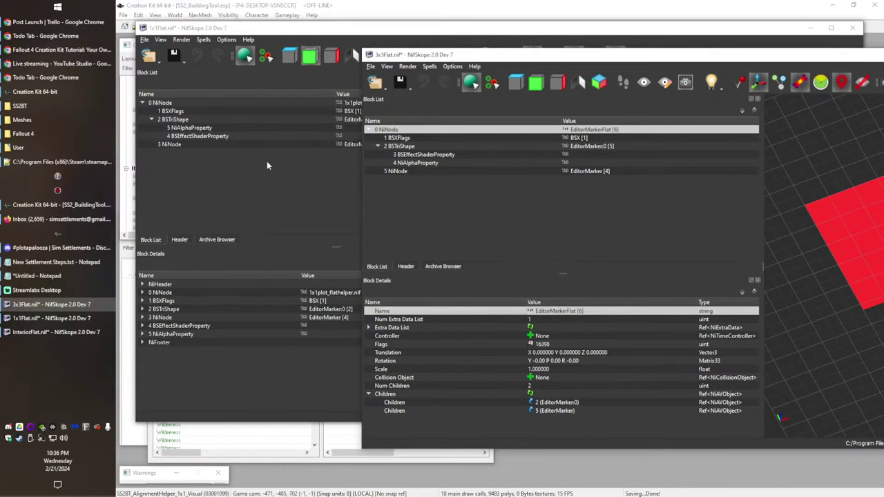
Step: Rename the root node of 1x1Flat.nif to EditorMarkerFlat
left_click(262, 156)
left_click(368, 104)
right_click(337, 284)
left_click(364, 294)
key("ctrl+v")
left_click(470, 306)
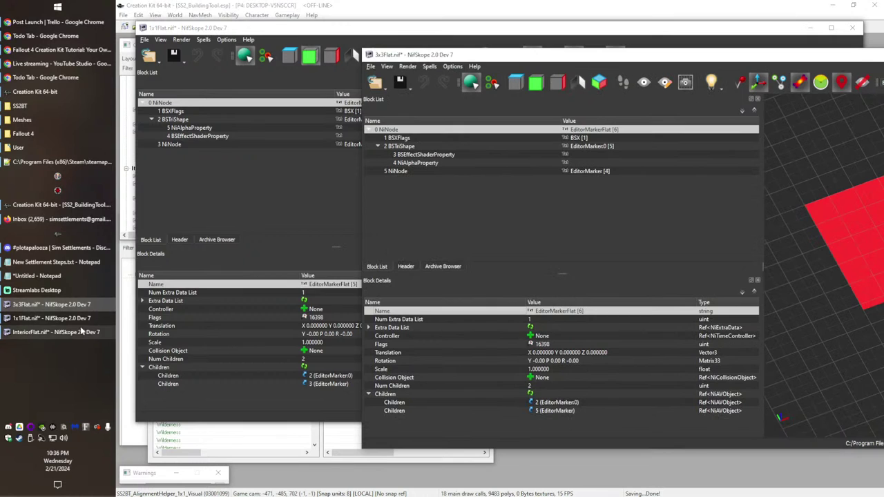
Step: Rename the root node of InteriorFlat.nif to EditorMarkerFlat
left_click(55, 332)
right_click(388, 101)
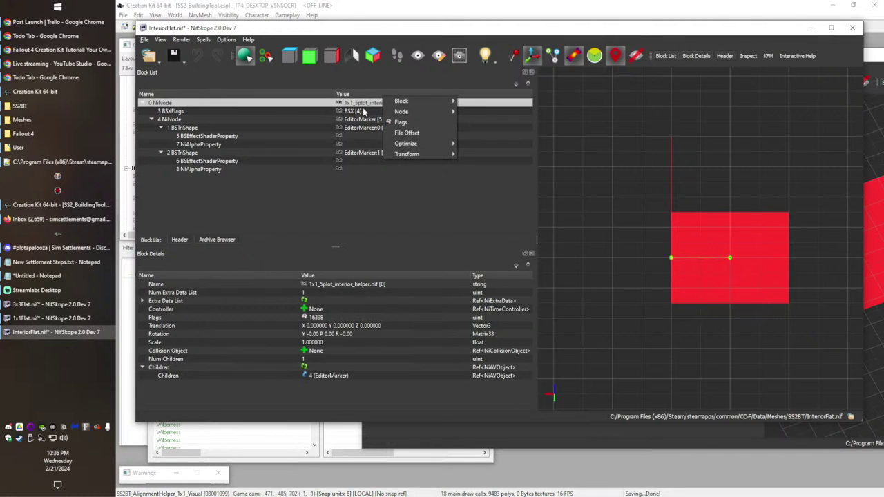
right_click(358, 285)
left_click(386, 292)
key("ctrl+v")
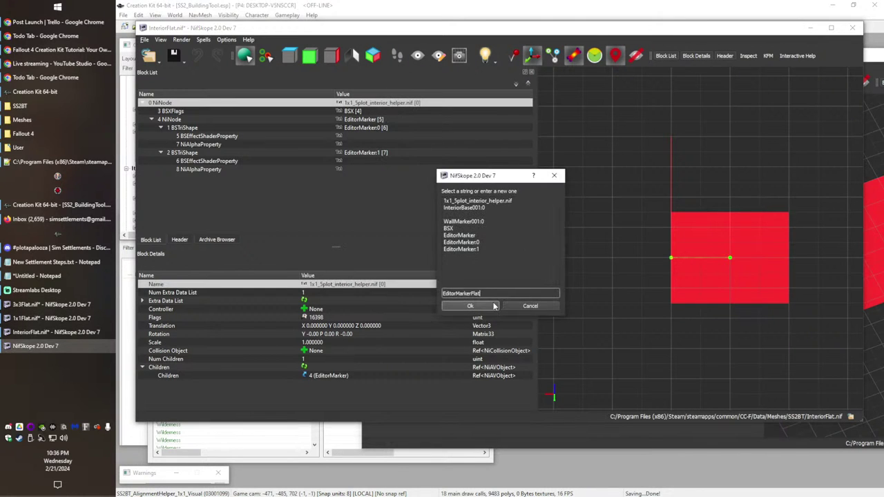
left_click(473, 307)
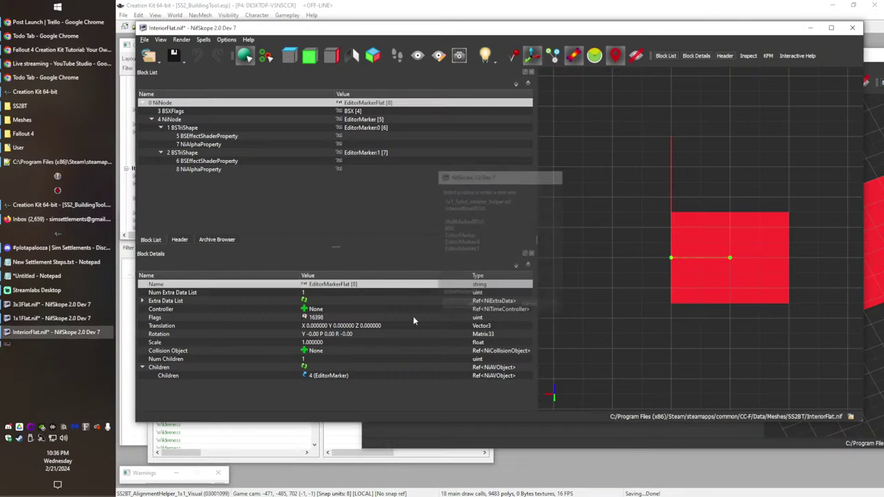
Step: Copy the EditorMarker NiNode from 3x3Flat.nif and paste it into InteriorFlat.nif
left_click(52, 319)
left_click(49, 309)
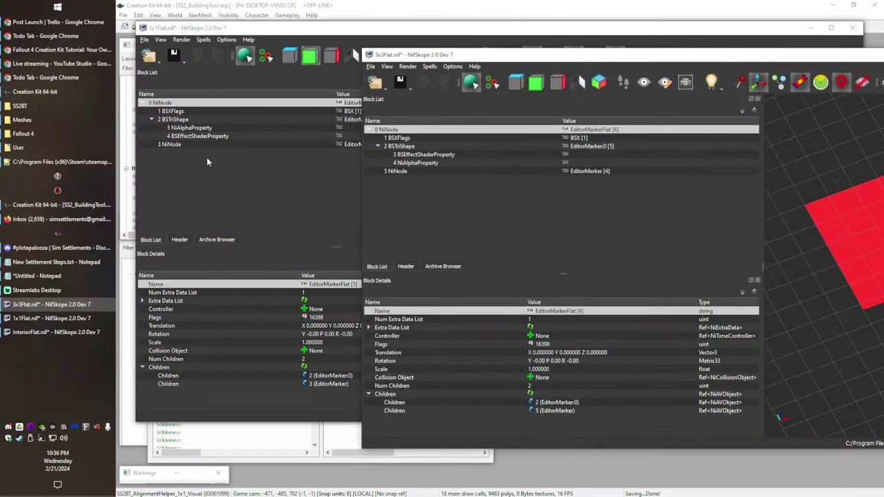
left_click(443, 171)
left_click(334, 269)
left_click(74, 332)
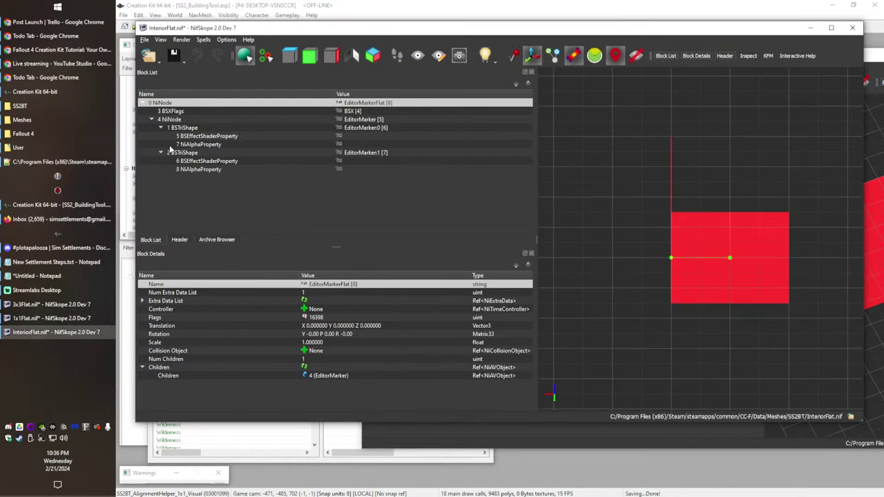
left_click(162, 128)
left_click(163, 136)
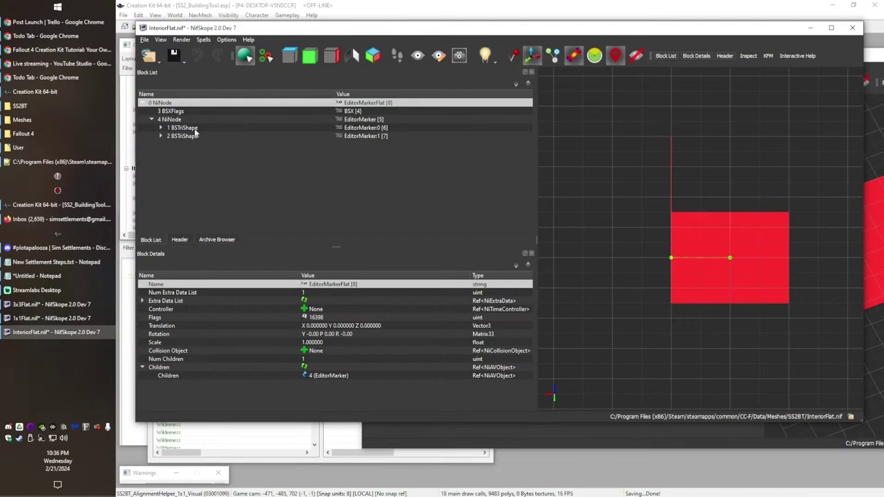
key("ctrl+v")
left_click(369, 104)
Step: Set the BSXFlags integer data of InteriorFlat.nif to 32, matching 3x3Flat.nif
left_click(372, 113)
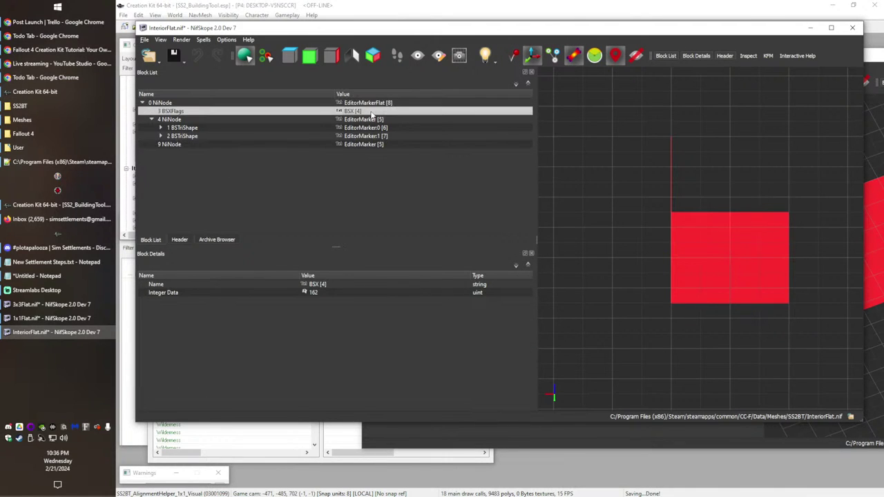
left_click(52, 304)
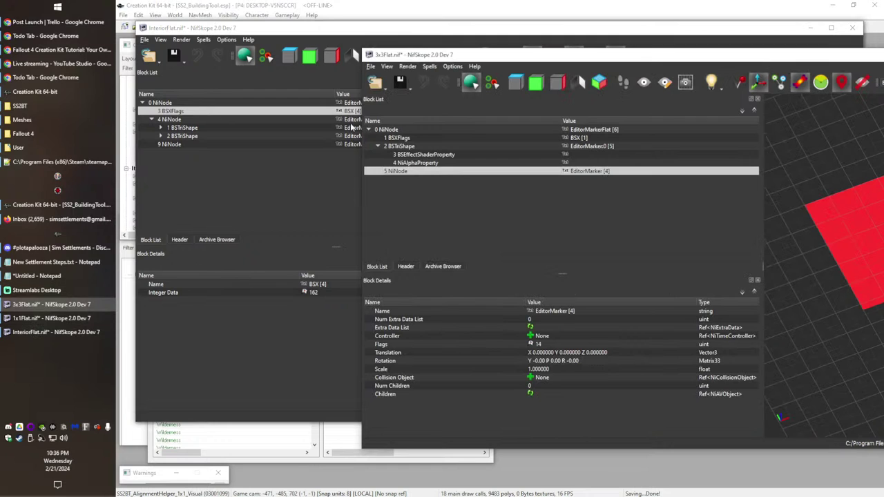
left_click(594, 129)
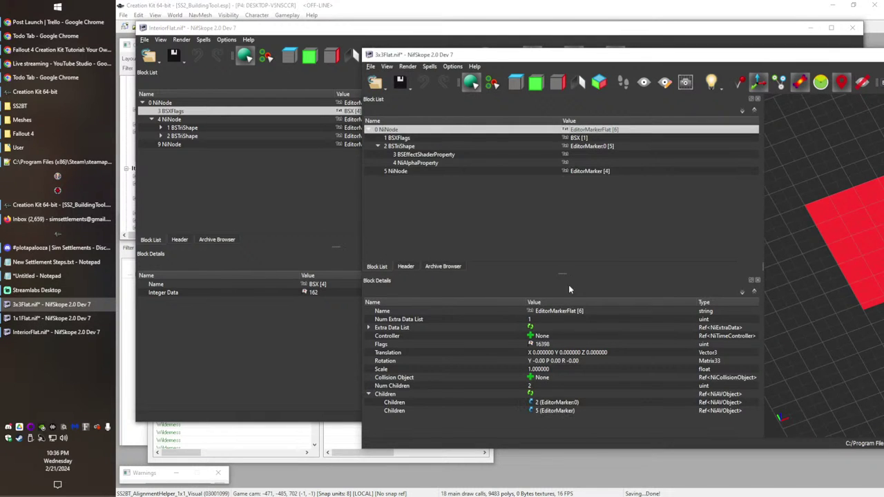
left_click(572, 140)
left_click(285, 322)
double_click(322, 293)
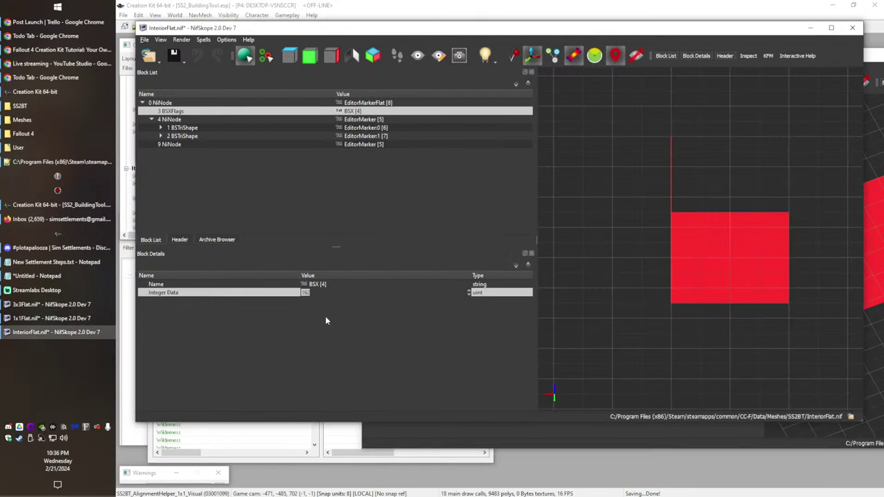
left_click(387, 147)
left_click(347, 113)
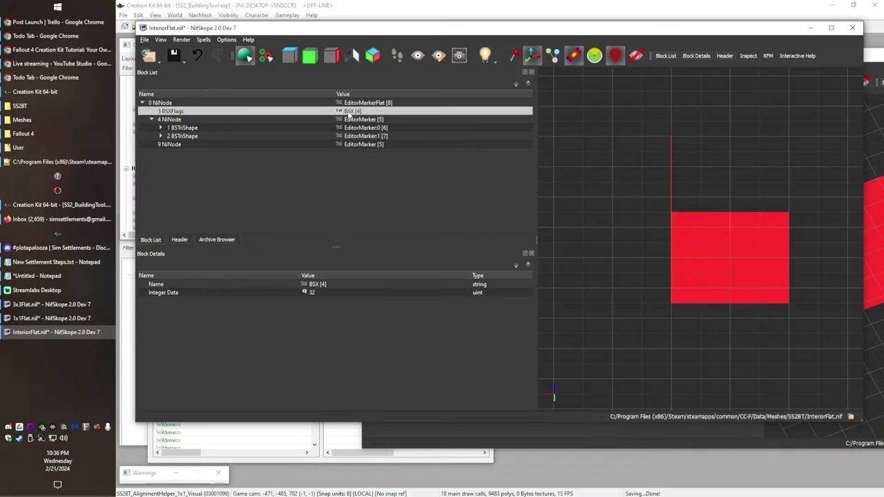
Step: Save the edited InteriorFlat.nif and 1x1Flat.nif files
left_click(181, 60)
left_click(181, 71)
left_click(43, 321)
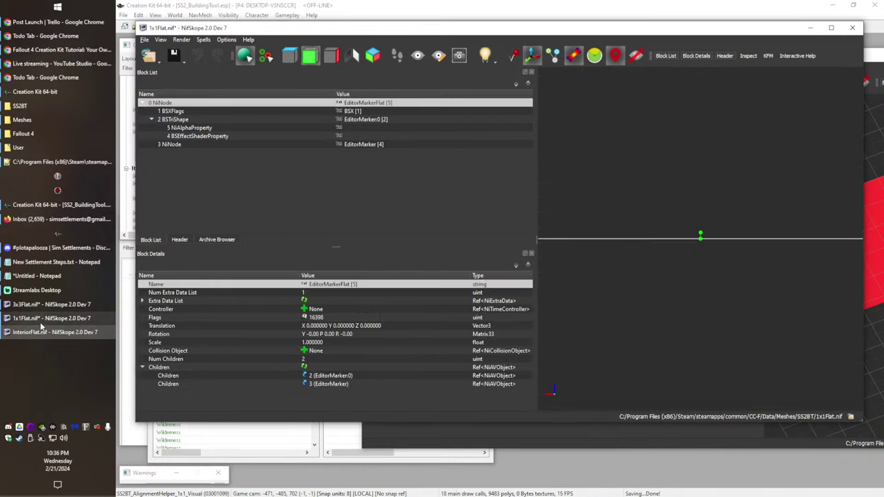
left_click(180, 61)
left_click(179, 72)
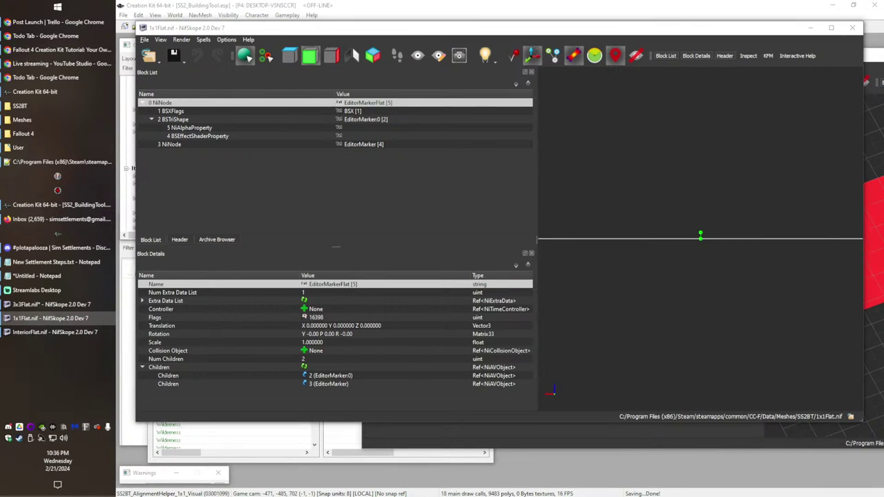
Step: Copy the updated SS2BT mesh folder into the other open Meshes folder in File Explorer
key("alt+Up")
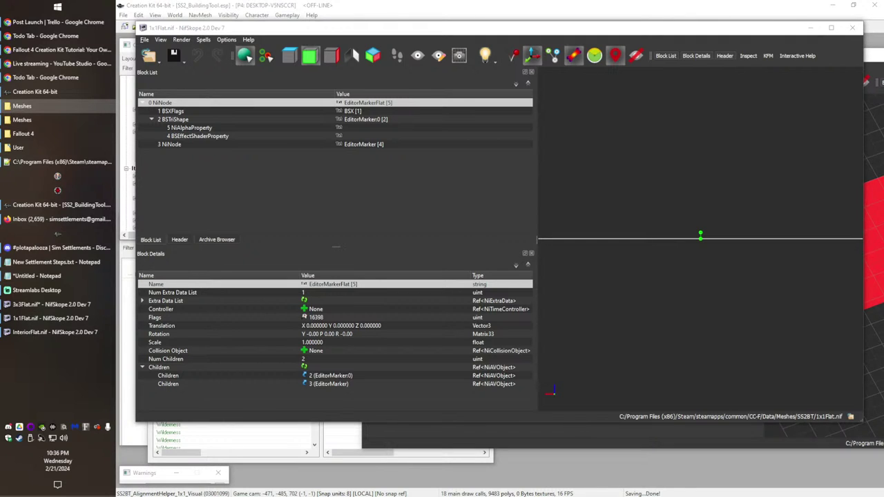
left_click(30, 122)
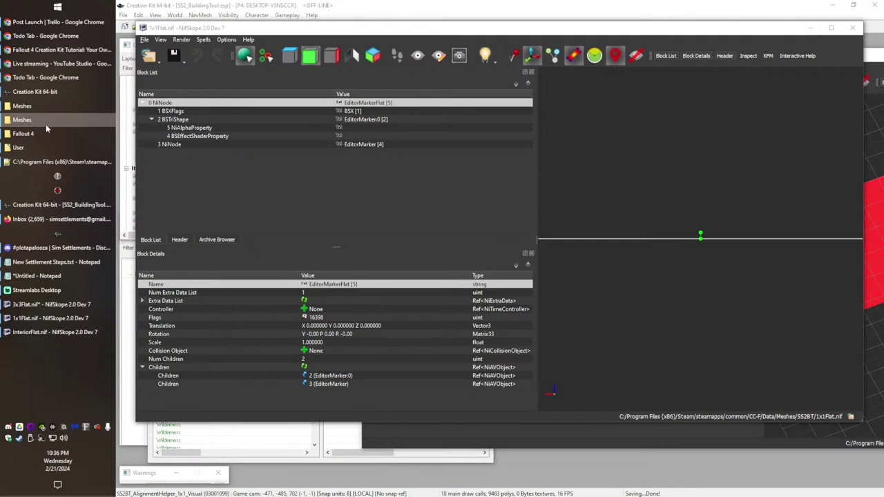
key("ctrl+v")
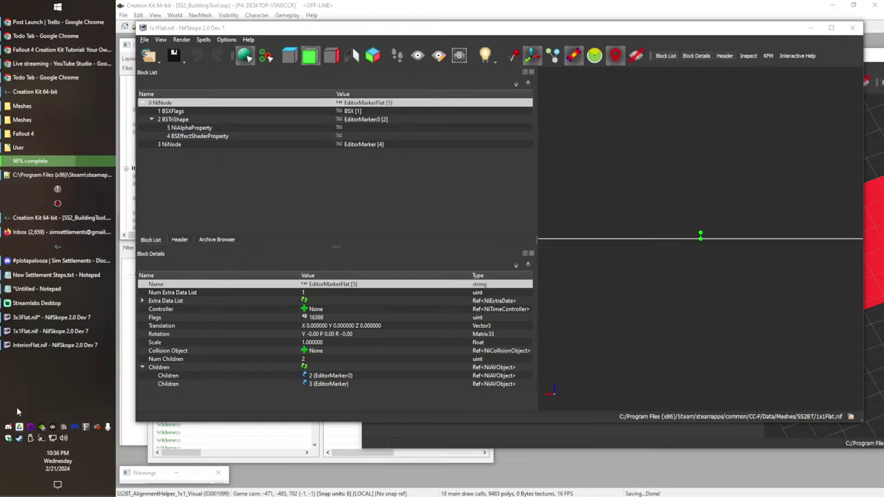
Step: In Creation Kit, copy the editor ID of cell SS2BTDummyCellNeg1Zero from the SS2BTDummyWorld cell list
left_click(58, 205)
left_click(194, 290)
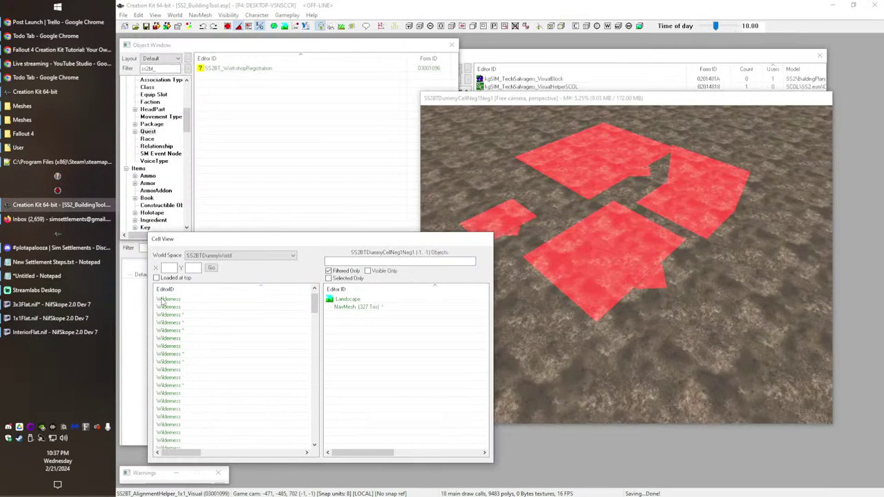
left_click(204, 290)
left_click(216, 299)
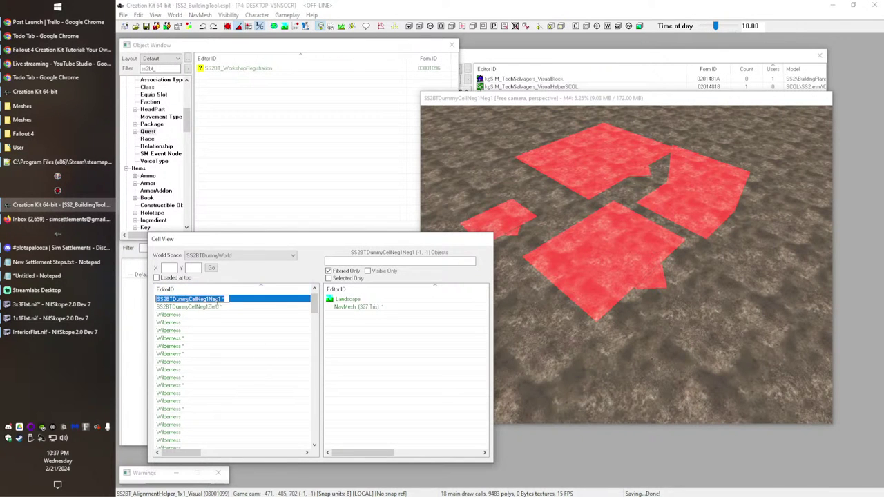
left_click(219, 306)
left_click(219, 307)
key("ctrl+c")
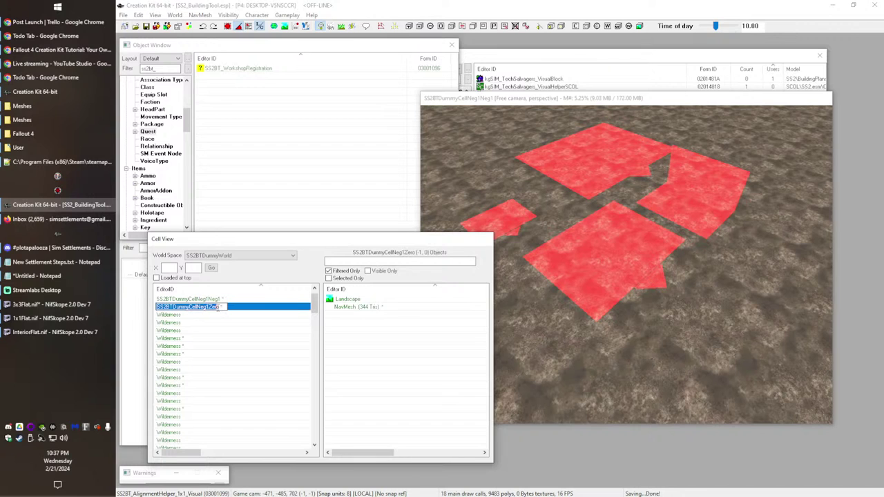
Step: Paste the cell's editor ID below the notes in the untitled Notepad document and select it
left_click(37, 275)
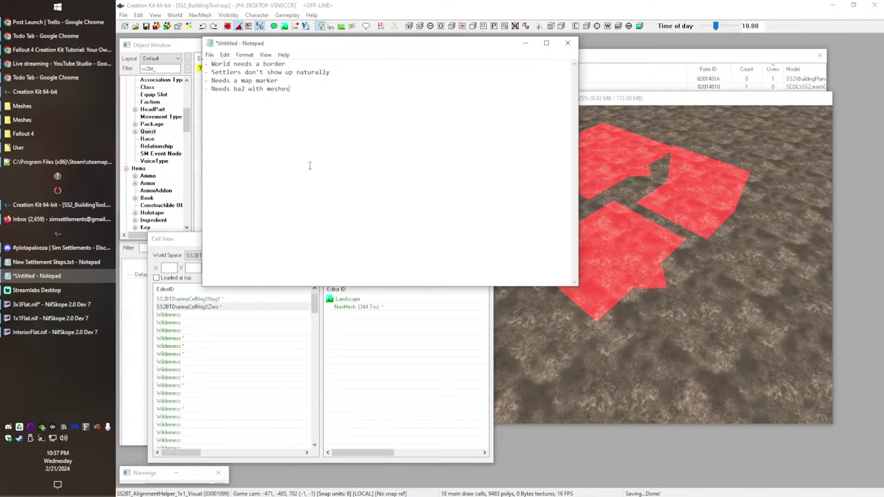
key("Return")
key("Return")
key("ctrl+v")
double_click(239, 138)
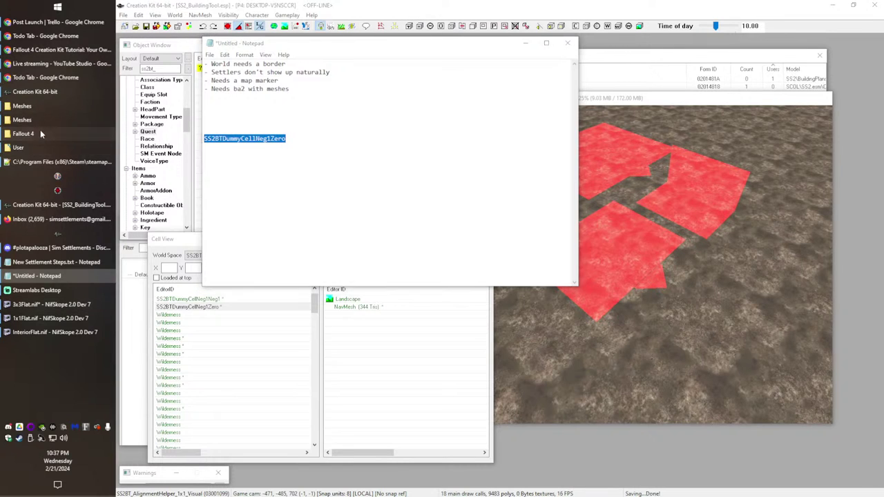
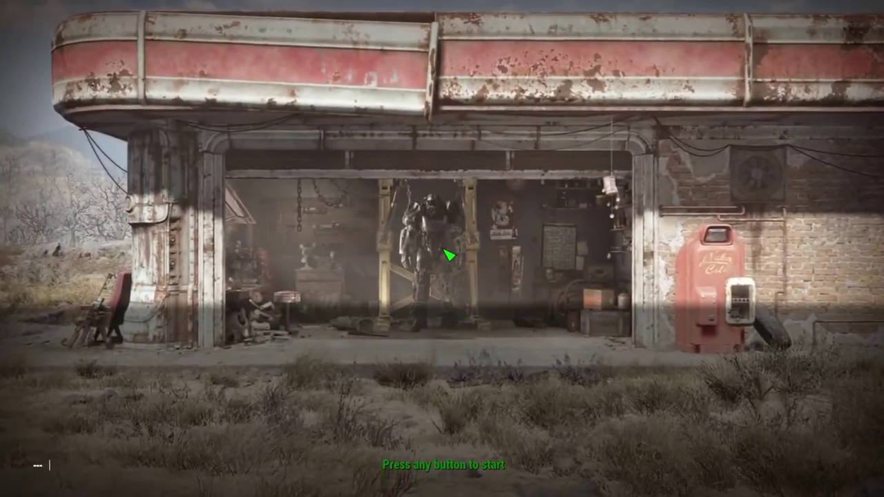
Step: In Fallout 4, run the console command coc SS2BTDummyCellNeg1Zero to load the test cell
type("coc")
type("SS2BTDummyCellNeg1Zero")
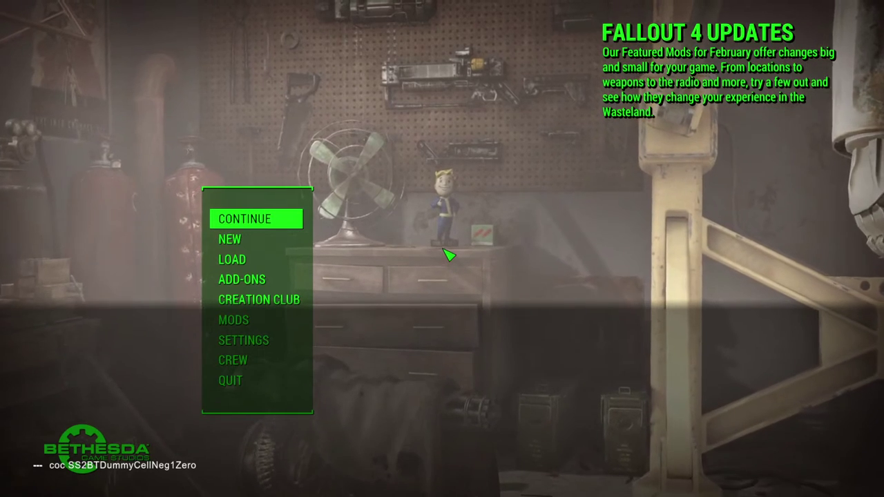
key("Return")
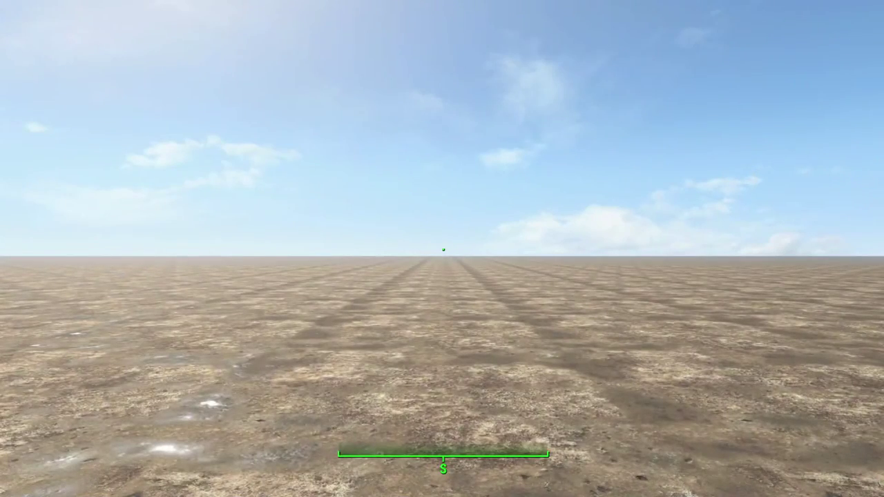
Step: Walk across the test cell and examine how the red flat alignment helpers display on the ground
key("shift+w")
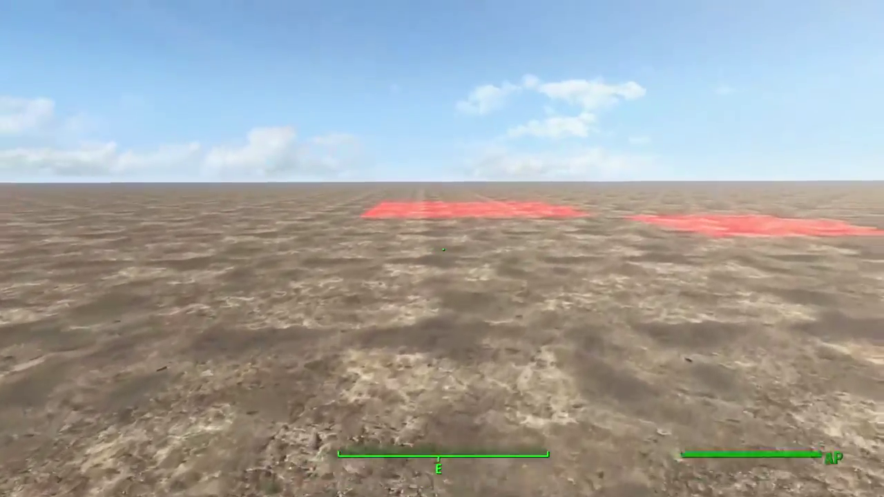
key("shift+w")
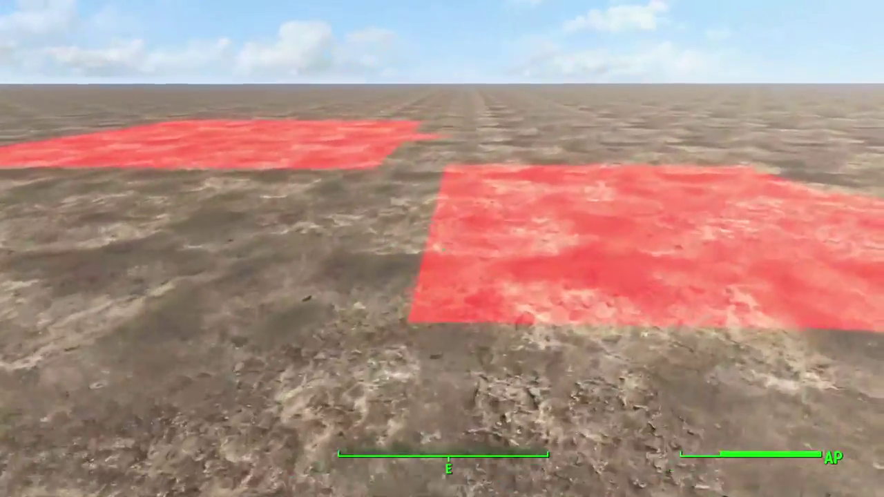
key("w")
key("d")
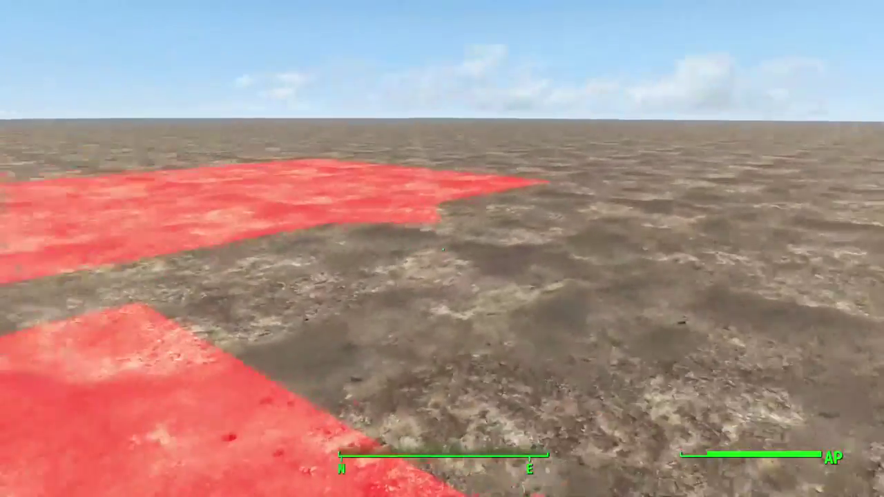
key("a")
key("s")
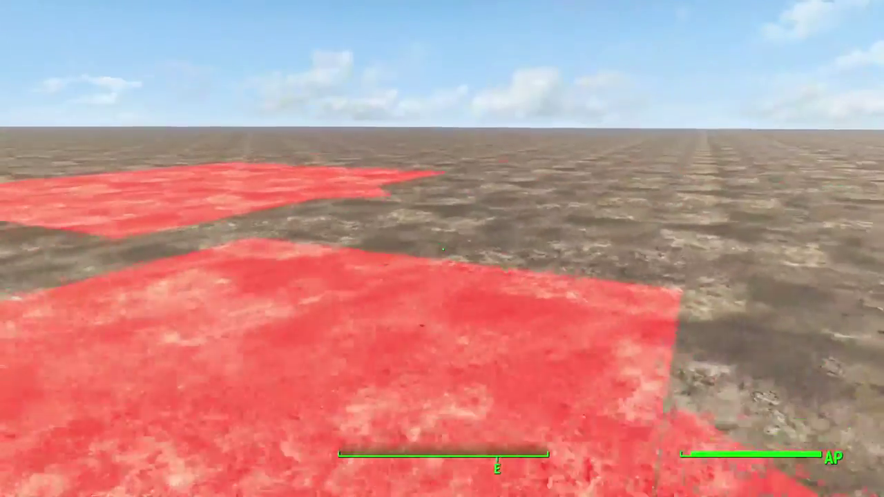
Step: Quit Fallout 4 with the console command qqq
key("grave")
type("qqq")
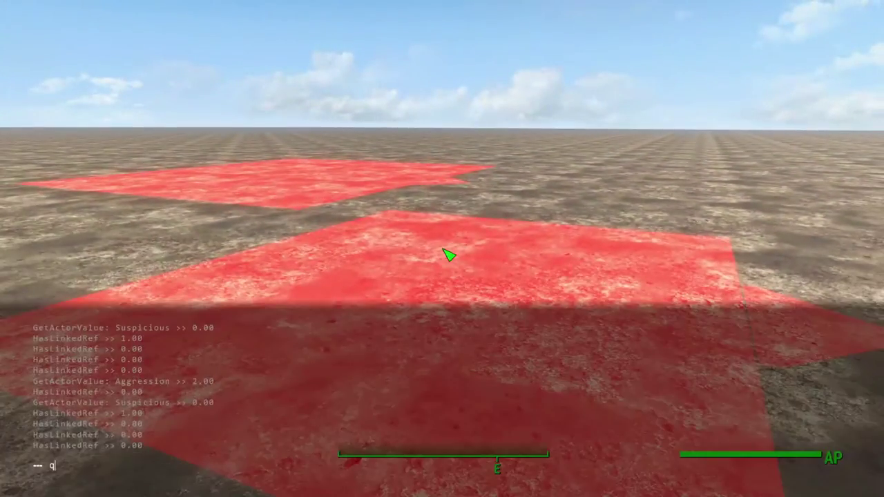
key("Return")
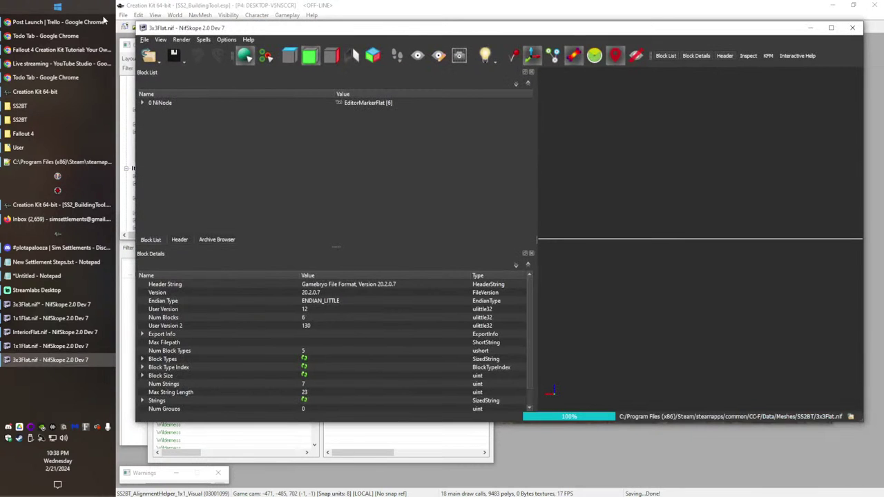
Step: Close the extra NifSkope windows of 3x3Flat.nif and 1x1Flat.nif
left_click(143, 29)
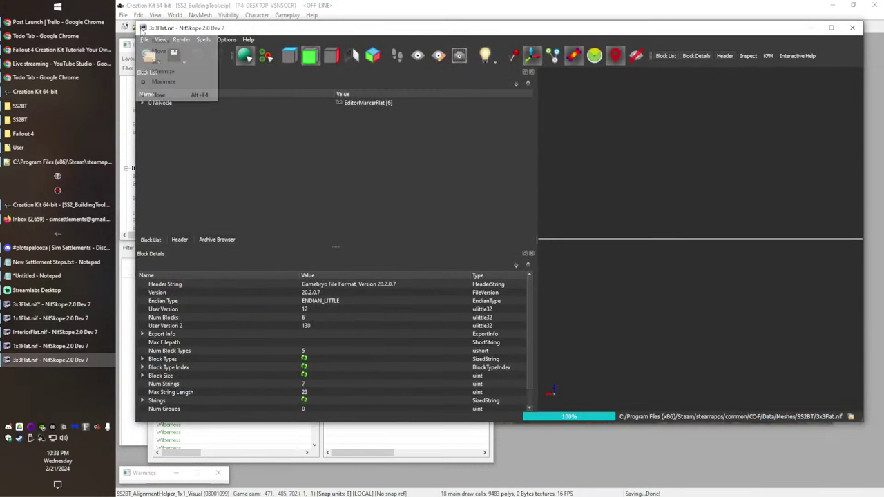
left_click(142, 29)
left_click(145, 30)
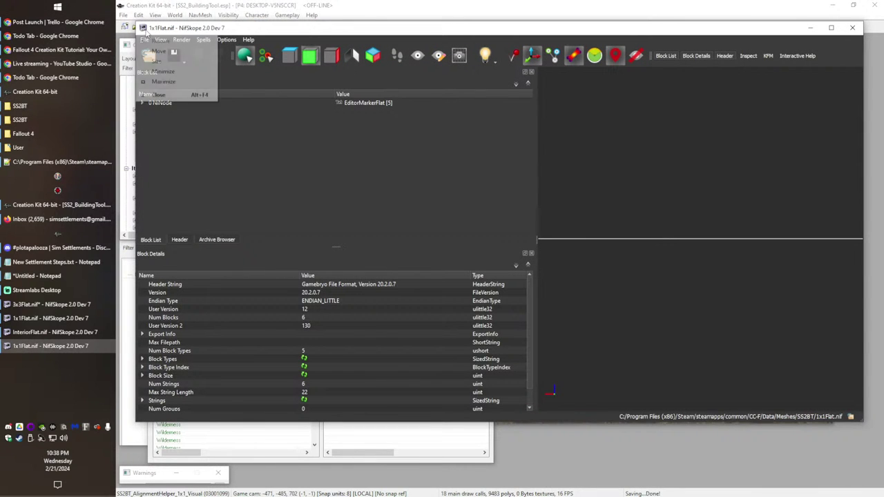
Step: Place the 1x1Flat.nif and 3x3Flat.nif windows together and compare their root NiNode and BSXFlags blocks
left_click(81, 304)
left_click(76, 318)
left_click_drag(372, 36, 423, 197)
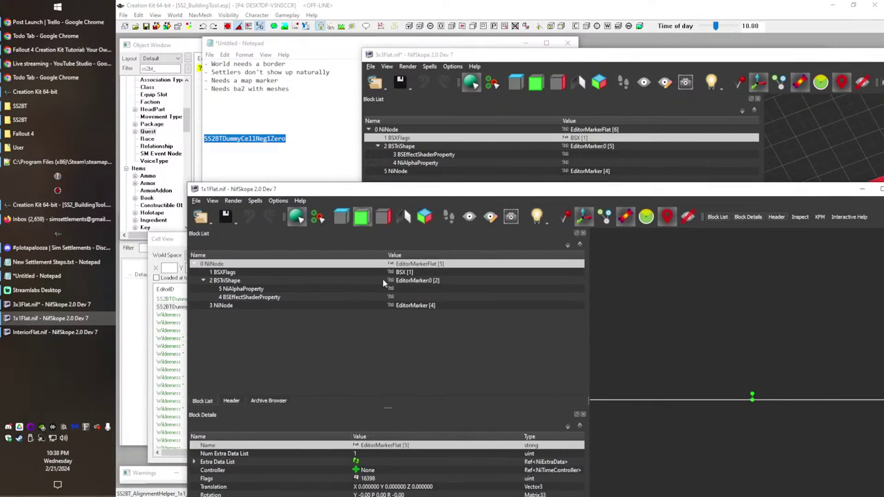
left_click(433, 288)
left_click(425, 265)
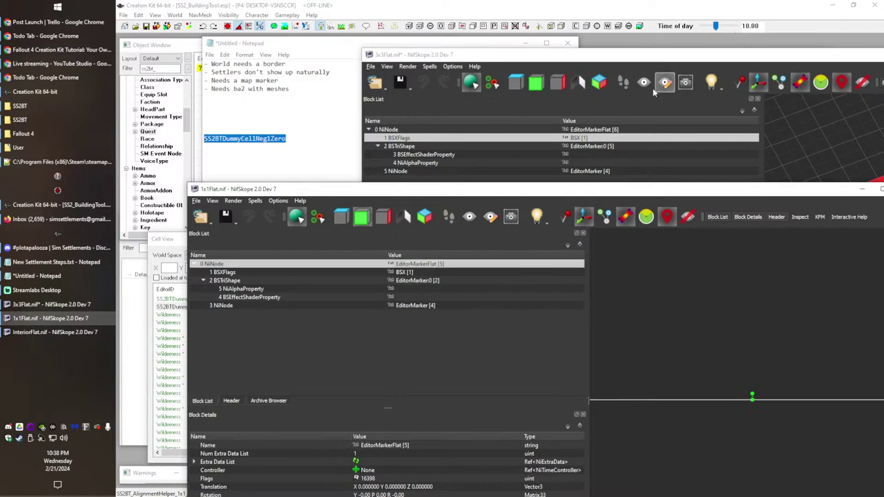
left_click(609, 130)
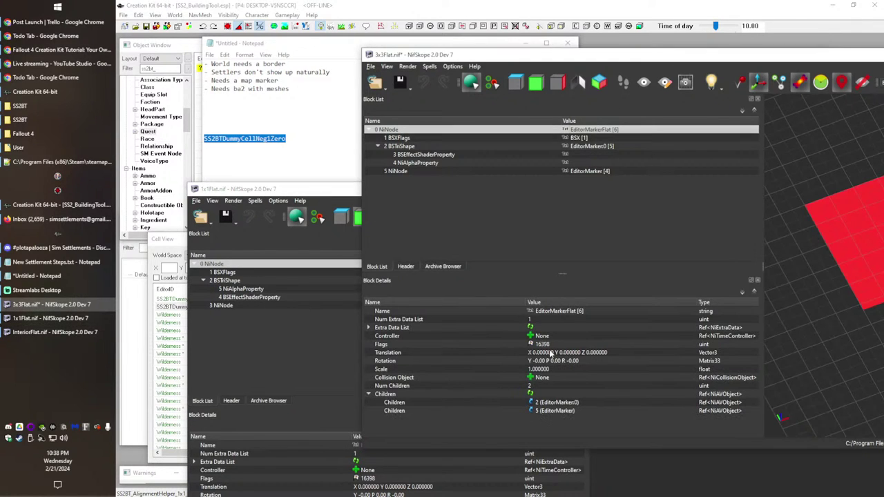
left_click(574, 139)
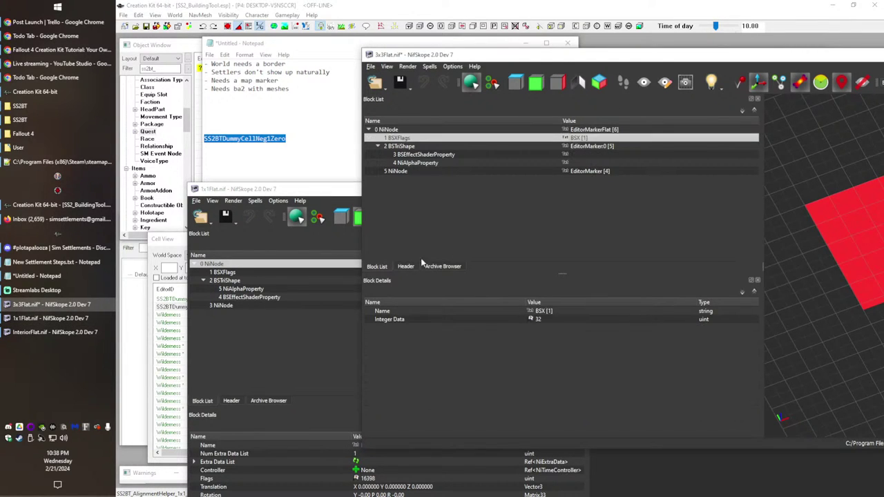
left_click(282, 271)
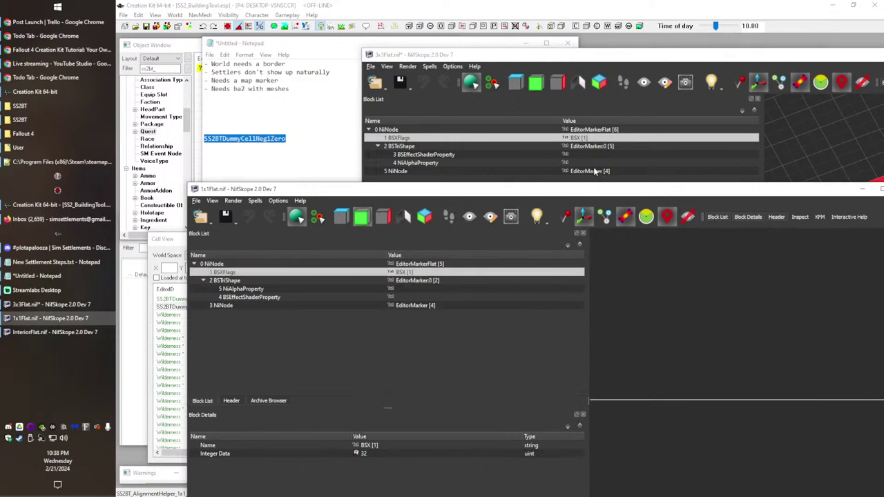
Step: Compare the BSTriShape and EditorMarker NiNode blocks of 3x3Flat.nif with those of 1x1Flat.nif
left_click(590, 146)
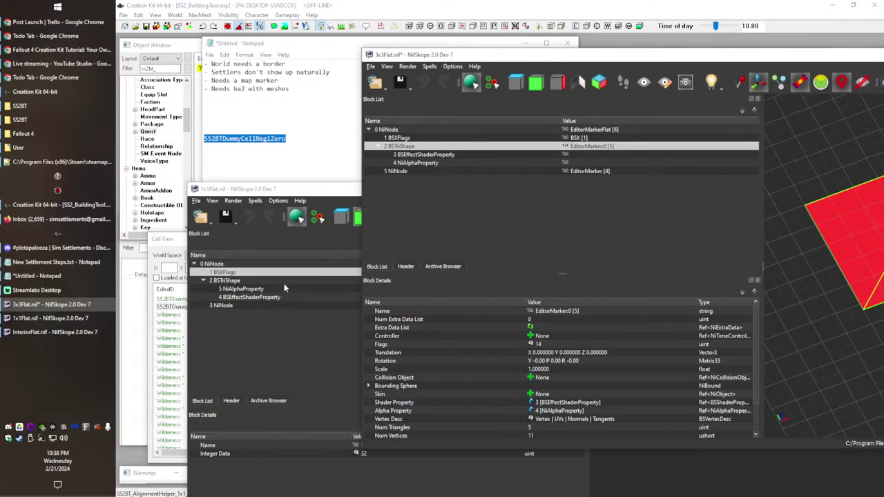
left_click(285, 281)
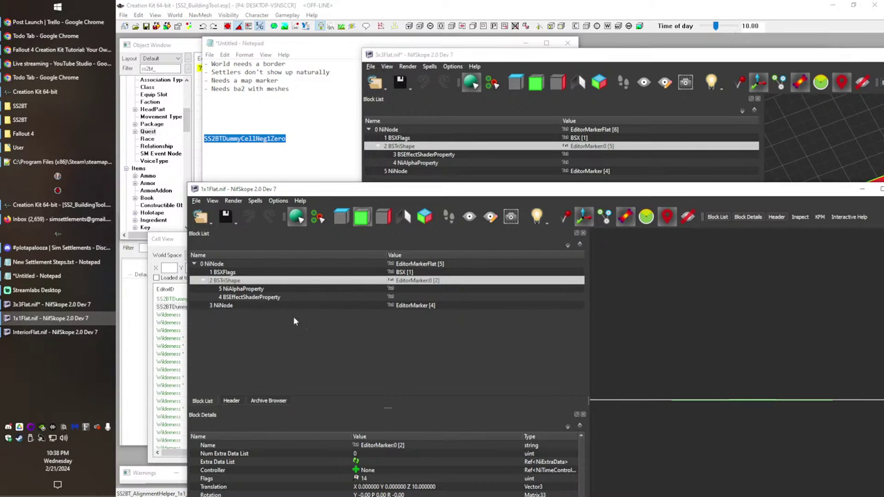
left_click(602, 171)
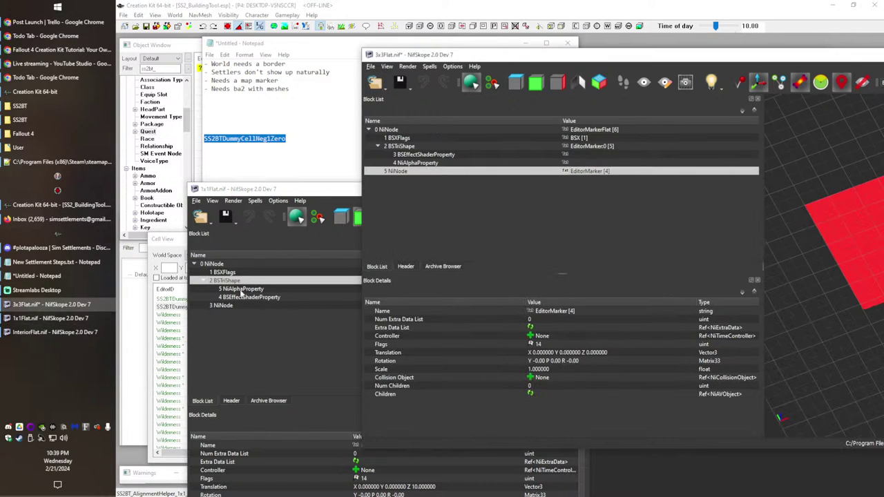
left_click(243, 307)
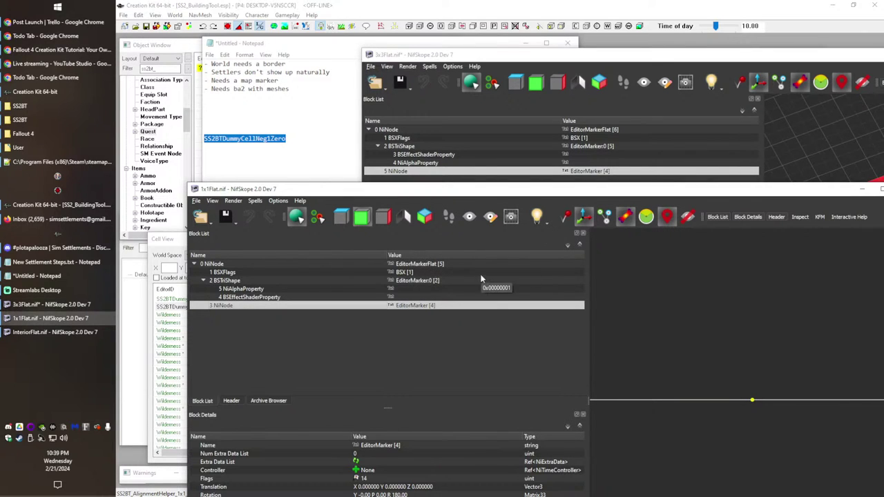
left_click(614, 147)
left_click(287, 281)
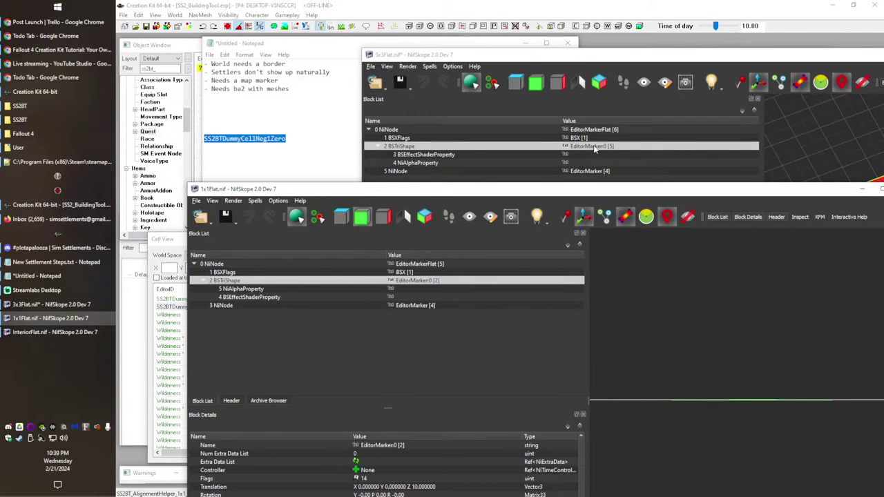
left_click(422, 305)
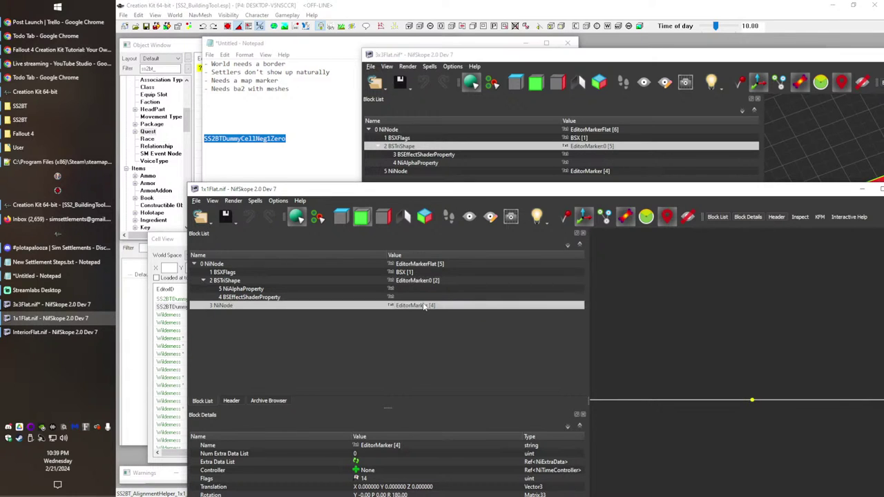
left_click(240, 281)
Step: Run the Reorder Blocks sanitize spell on 1x1Flat.nif and expand its block tree to check the new order
left_click(243, 264)
left_click(256, 201)
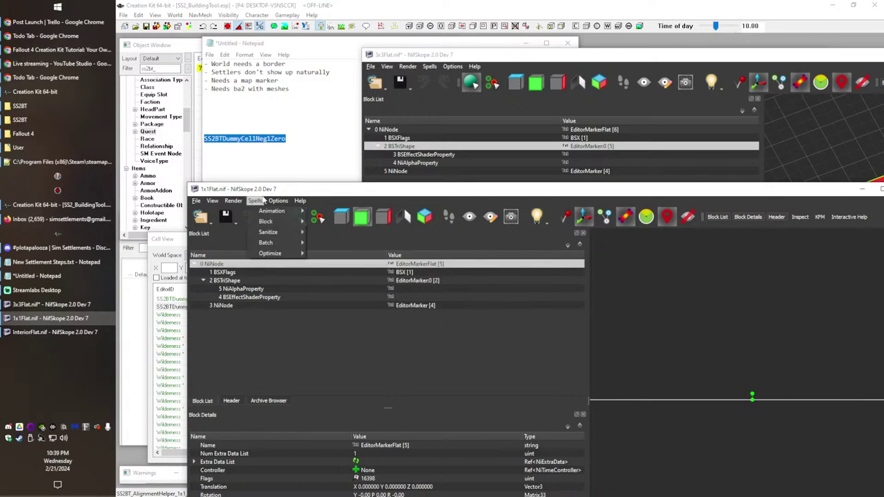
mouse_move(286, 235)
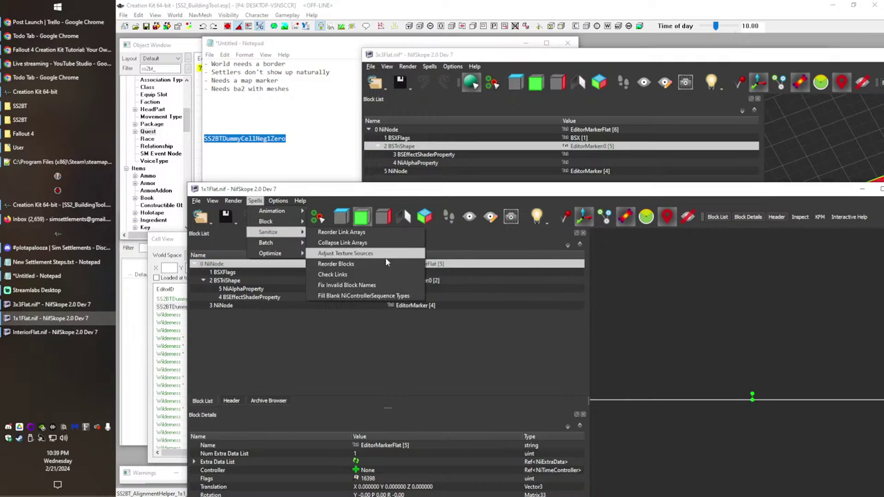
left_click(381, 263)
left_click(198, 265)
left_click(204, 281)
left_click(247, 289)
left_click(250, 298)
left_click(240, 305)
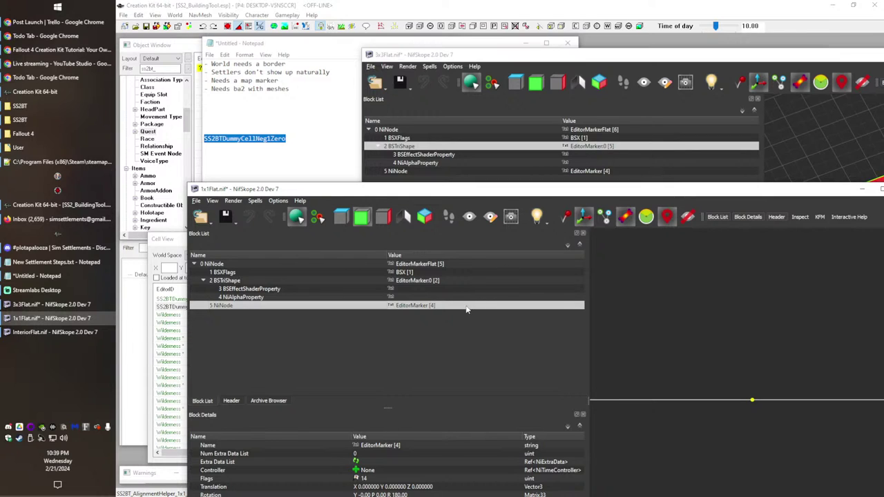
Step: Compare the BSTriShape, BSEffectShaderProperty and NiAlphaProperty details between 1x1Flat.nif and 3x3Flat.nif
left_click(414, 282)
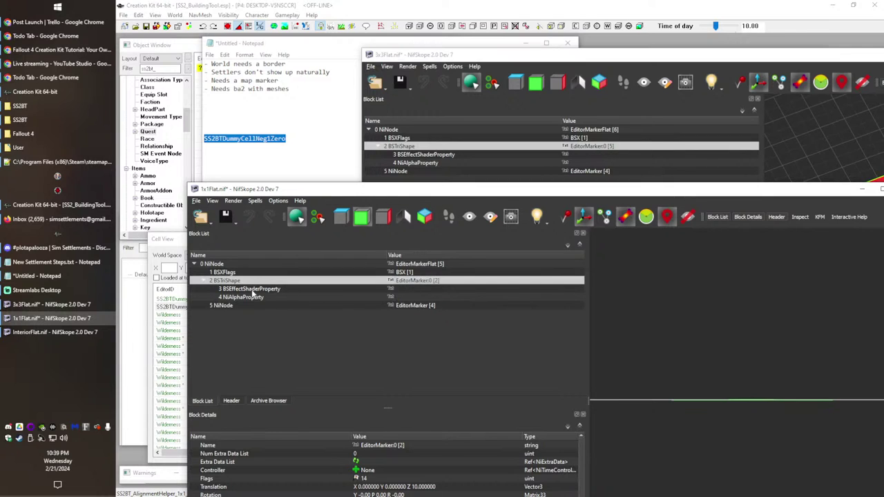
left_click(251, 290)
left_click(252, 299)
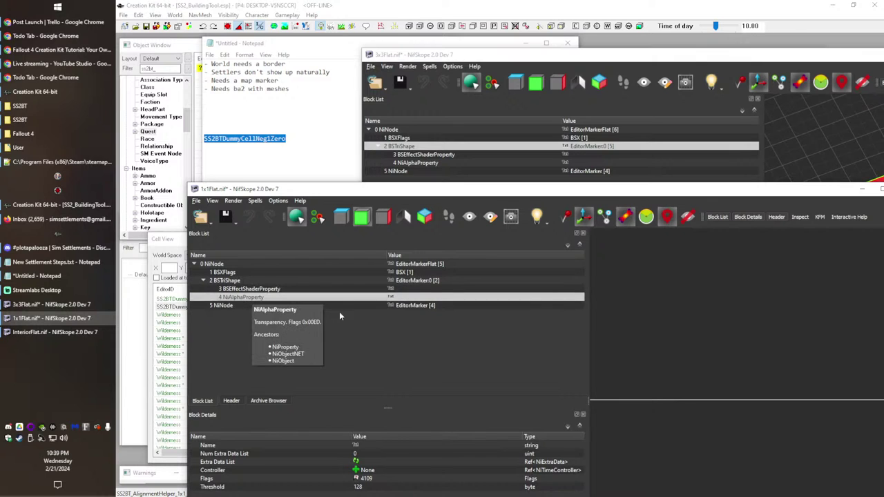
left_click(571, 164)
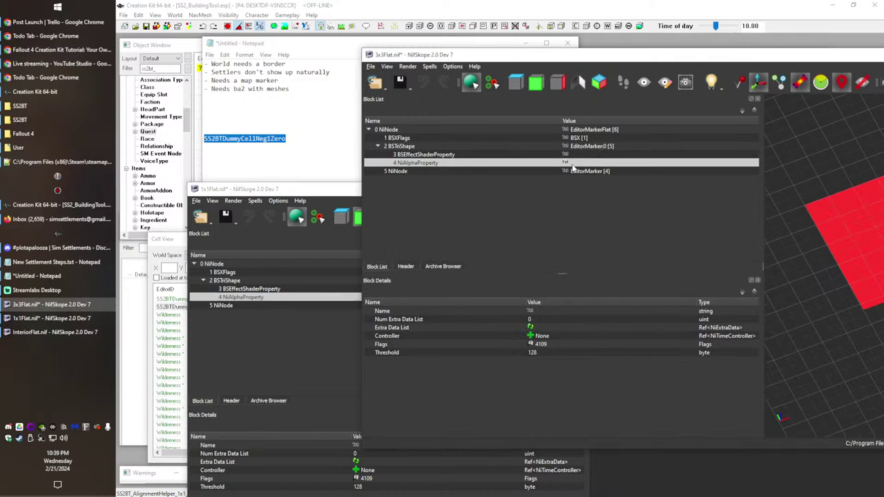
left_click(405, 155)
left_click(246, 289)
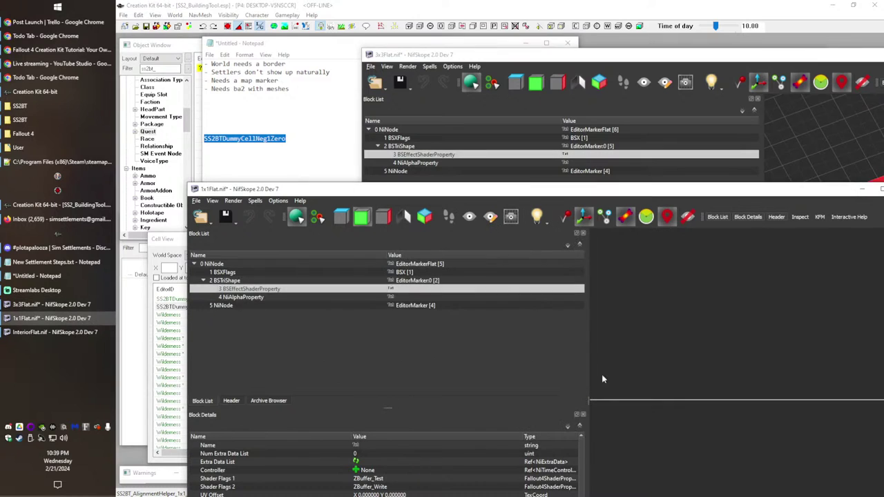
left_click(230, 281)
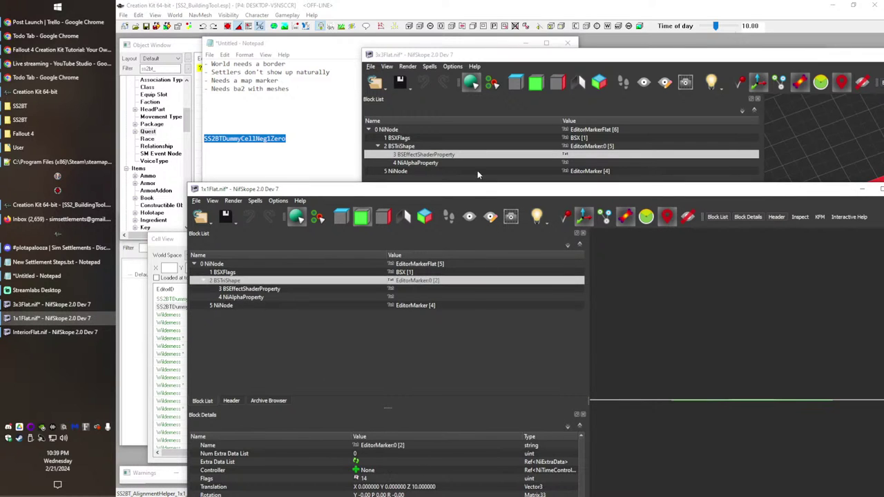
left_click(554, 147)
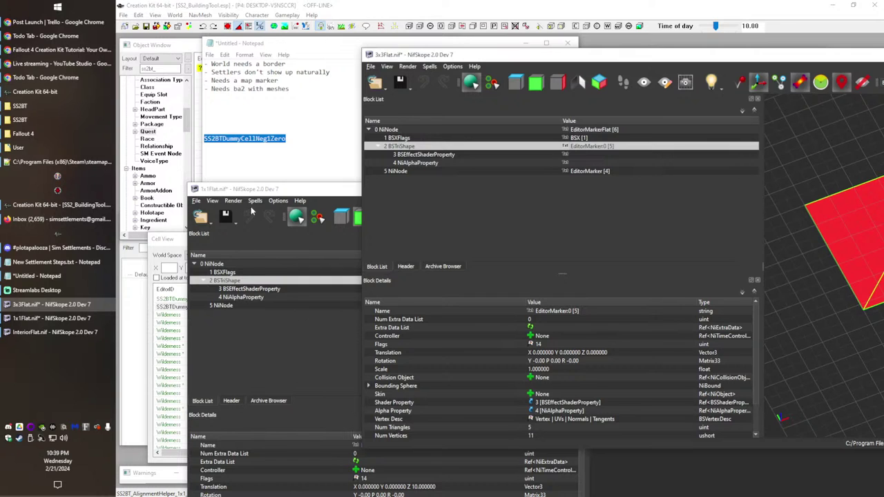
Step: Save 1x1Flat.nif with its reordered blocks
left_click(251, 215)
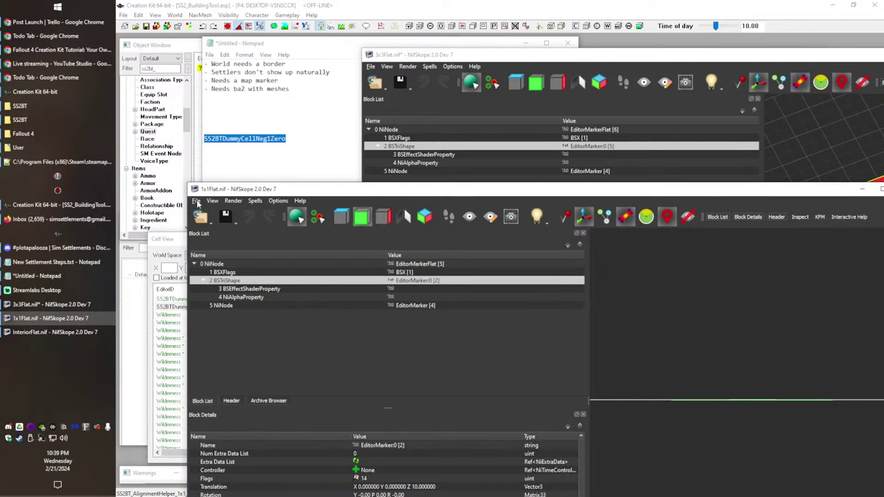
left_click(198, 202)
left_click(211, 211)
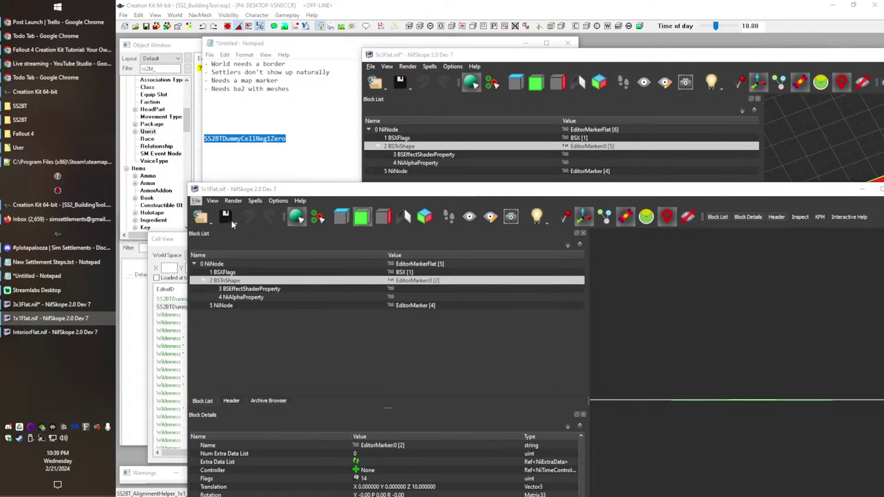
key("Escape")
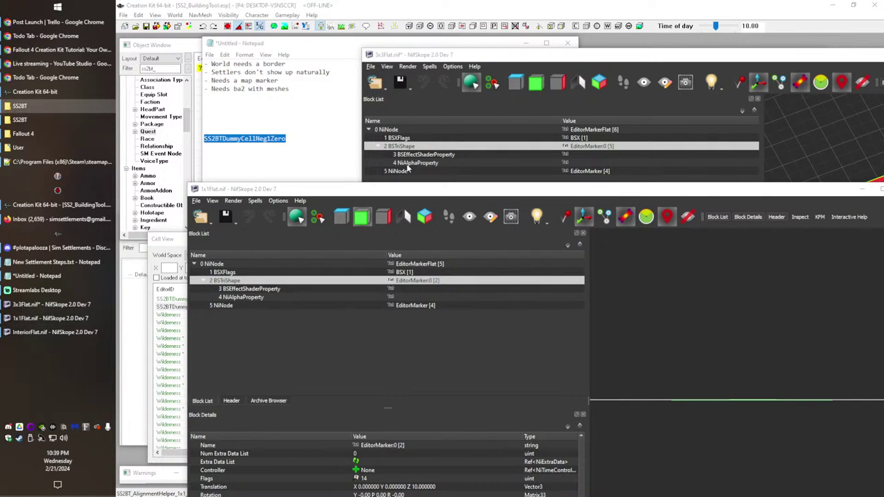
Step: Copy the cell name SS2BTDummyCellNeg1Zero from the untitled Notepad notes and switch to Fallout 4
key("ctrl+v")
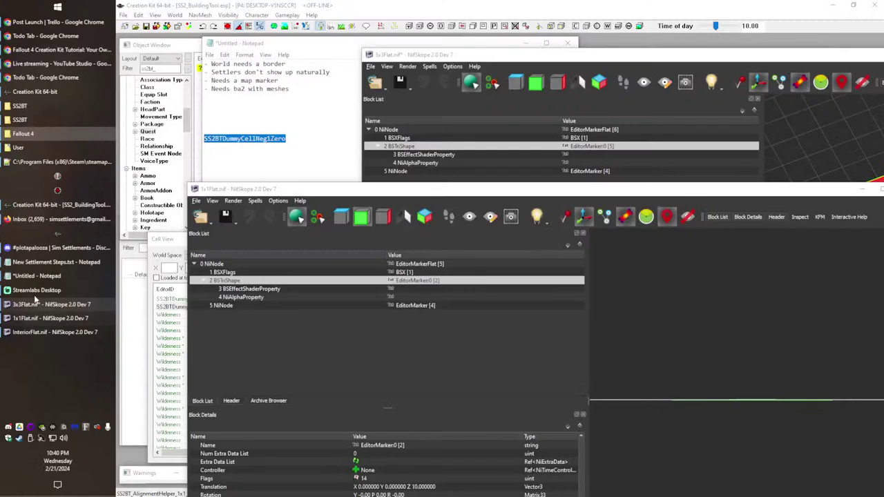
left_click(90, 277)
double_click(266, 138)
key("ctrl+c")
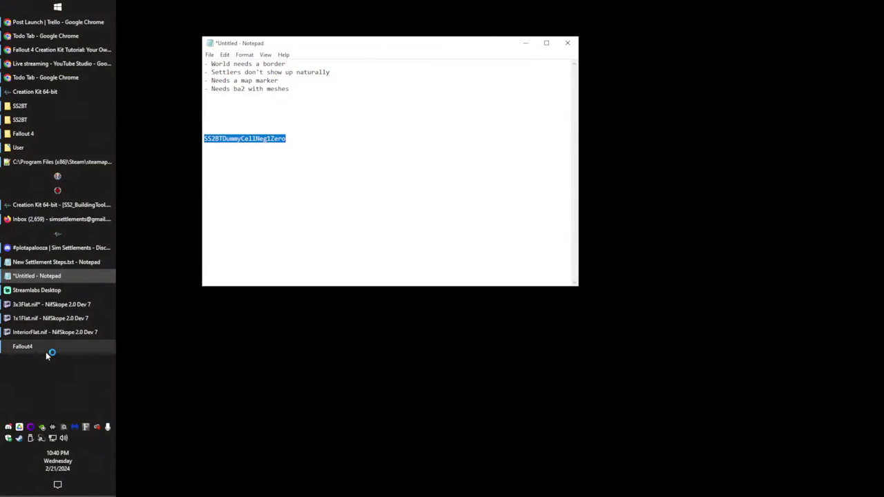
left_click(55, 347)
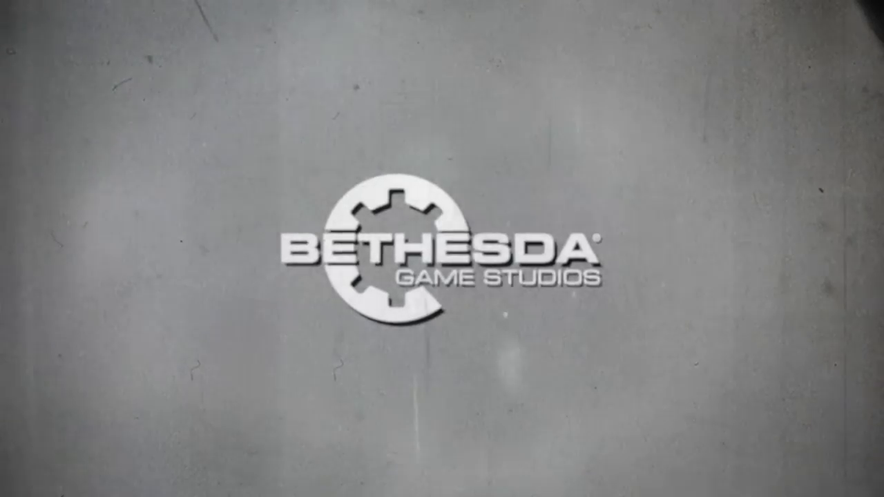
Step: Load the test cell with the console command coc SS2BTDummyCellNeg1Zero
type("coc")
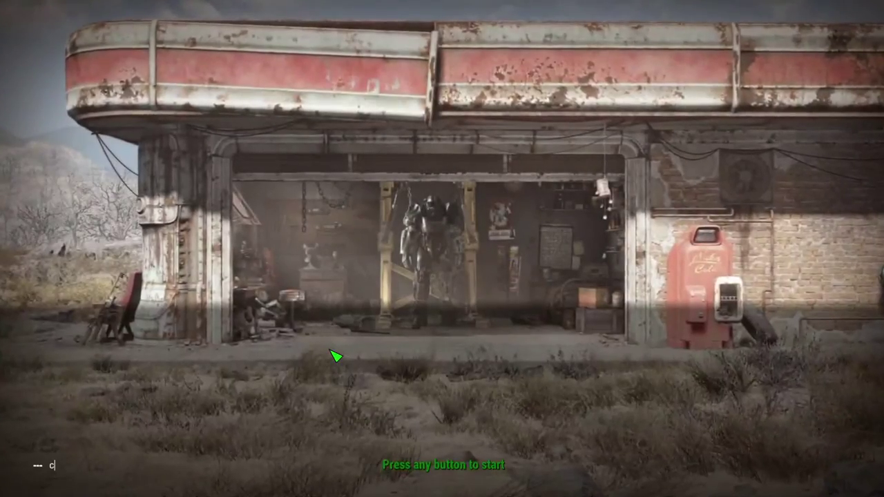
key("ctrl+v")
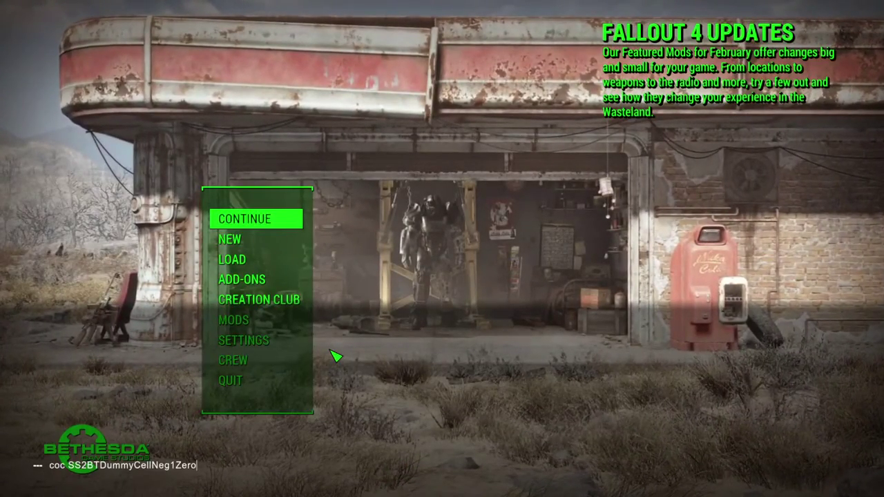
key("Return")
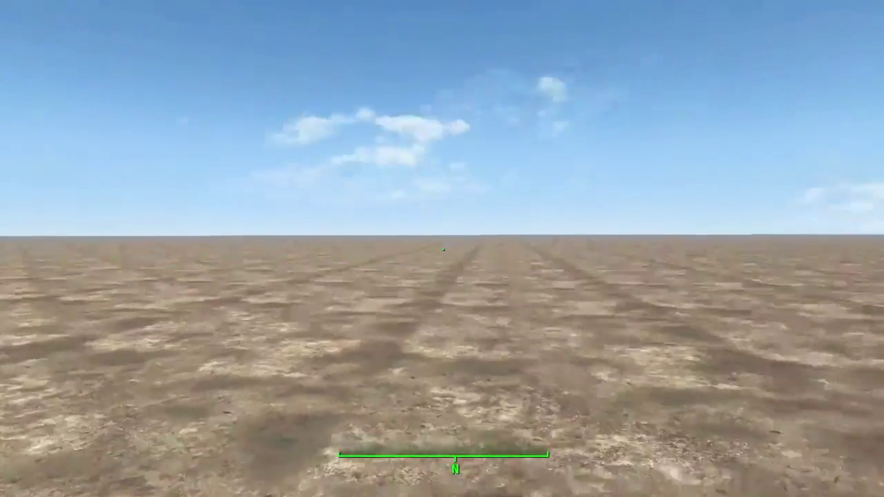
Step: Run over to the red flat alignment helpers and examine how each one displays on the ground
key("w")
key("shift")
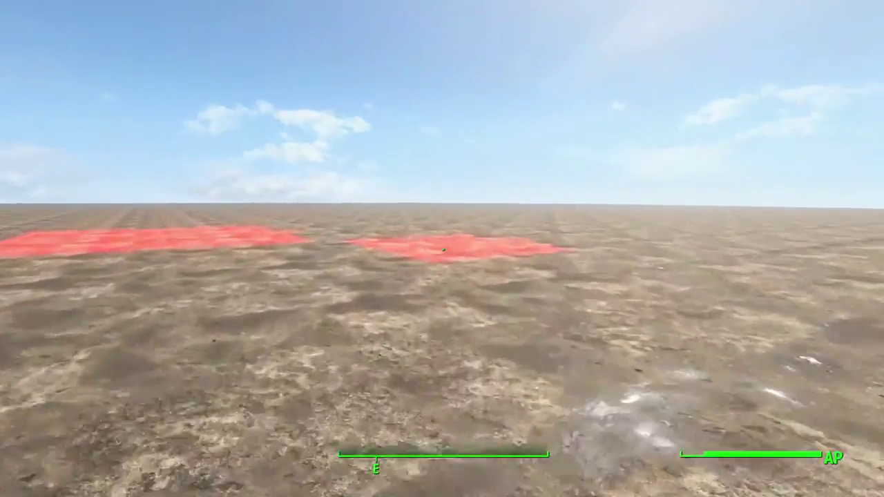
key("w")
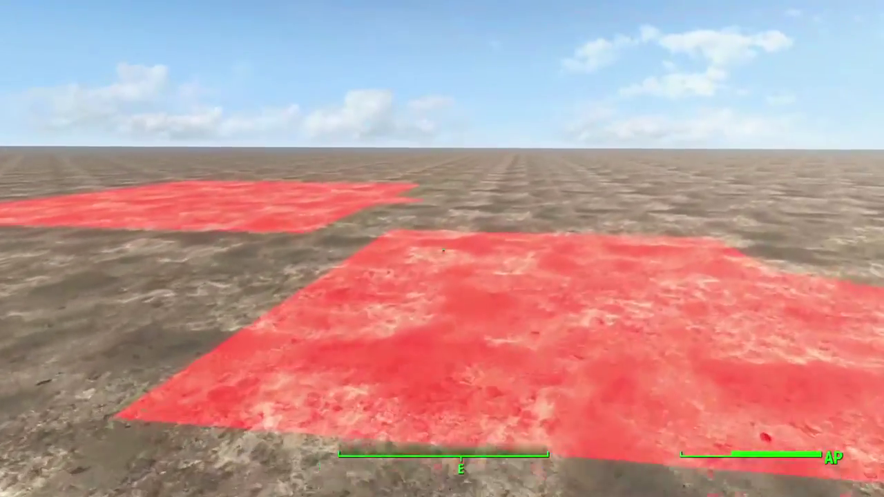
key("d")
key("s")
key("d")
key("w")
Step: Quit Fallout 4 with the console command qqq
key("grave")
type("qq")
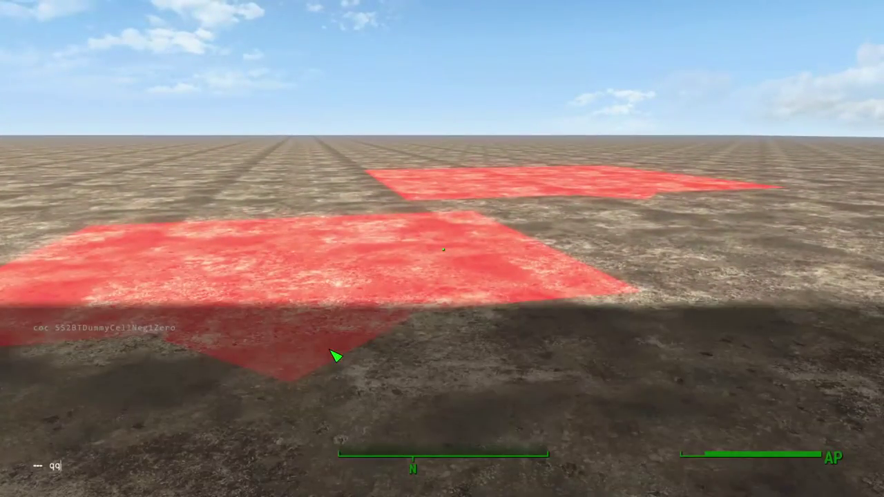
type("q")
key("Return")
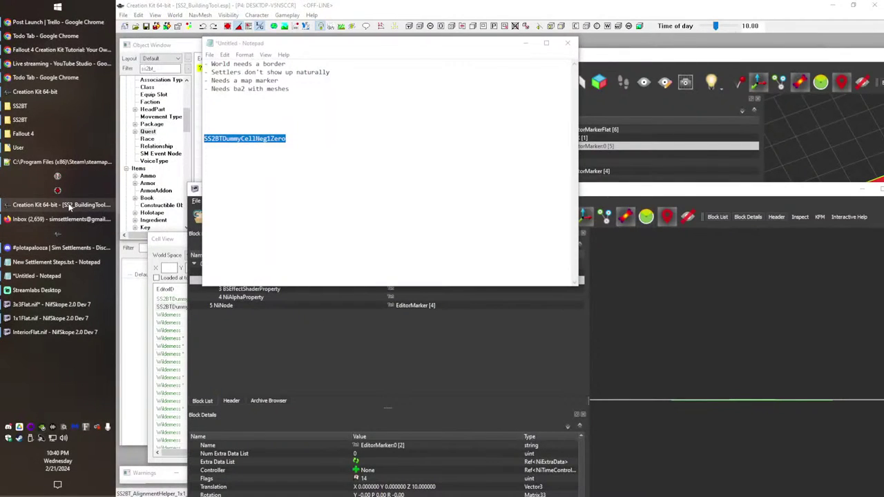
Step: Switch to the Creation Kit and examine the red alignment helpers in the SS2BTDummyCellNeg1Neg1 render view
left_click(69, 205)
left_click(501, 209)
double_click(499, 218)
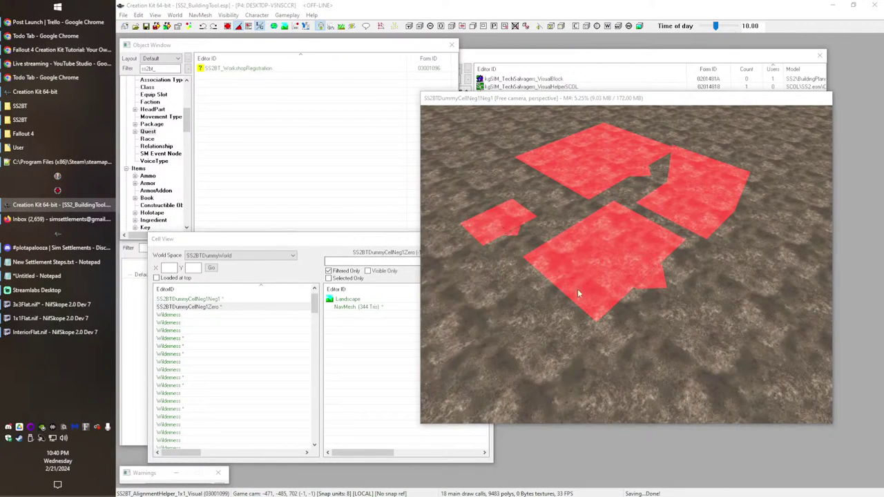
left_click(463, 372)
middle_click_drag(482, 339, 524, 258, "shift")
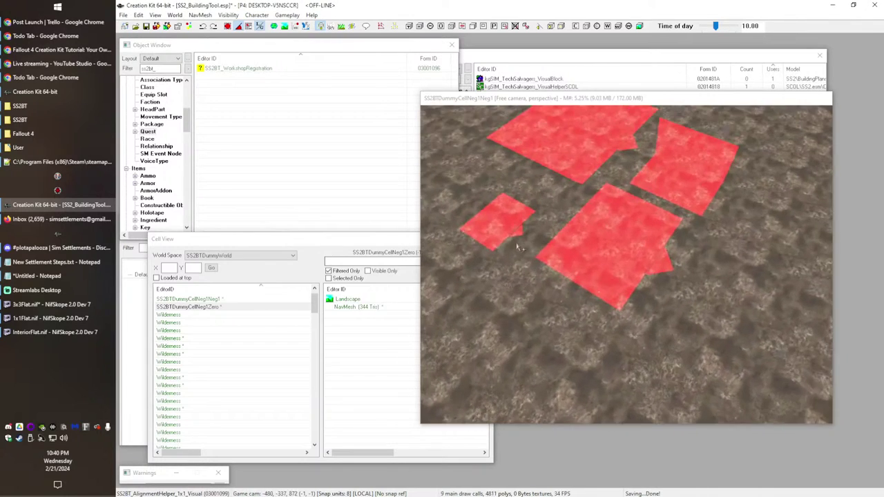
Step: Set the model of the SS2BT_AlignmentHelper_1x1_Visual base object to SS2BT\1x1Flat.nif
double_click(504, 222)
left_click(562, 158)
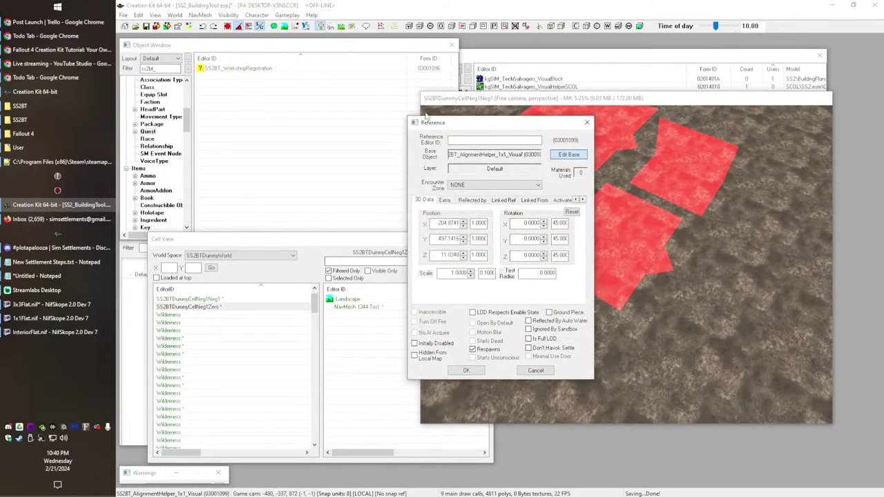
left_click(568, 154)
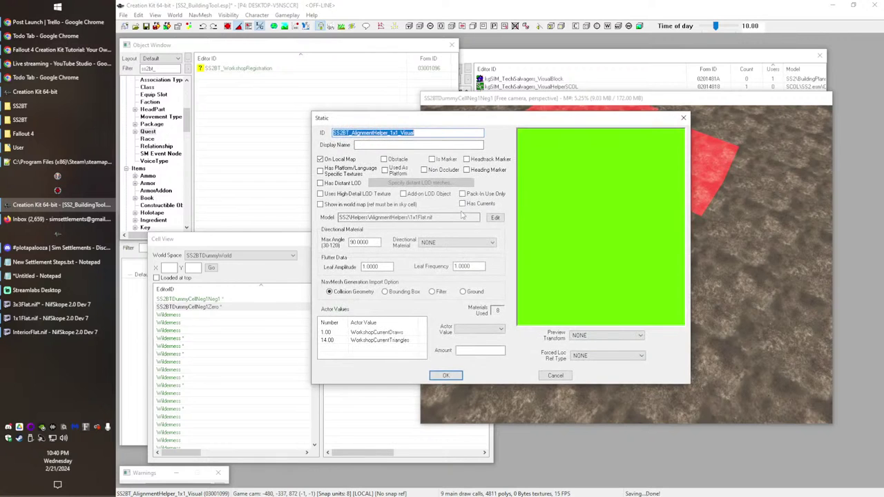
left_click(422, 217)
left_click(496, 218)
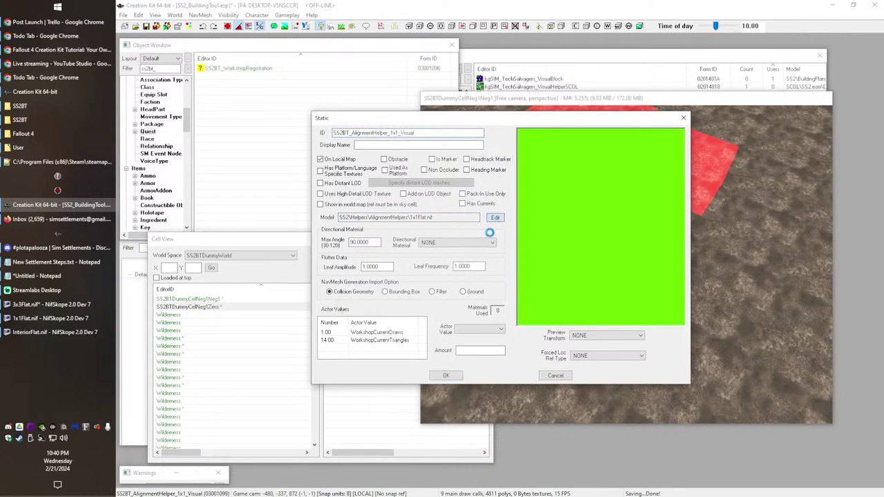
left_click(465, 84)
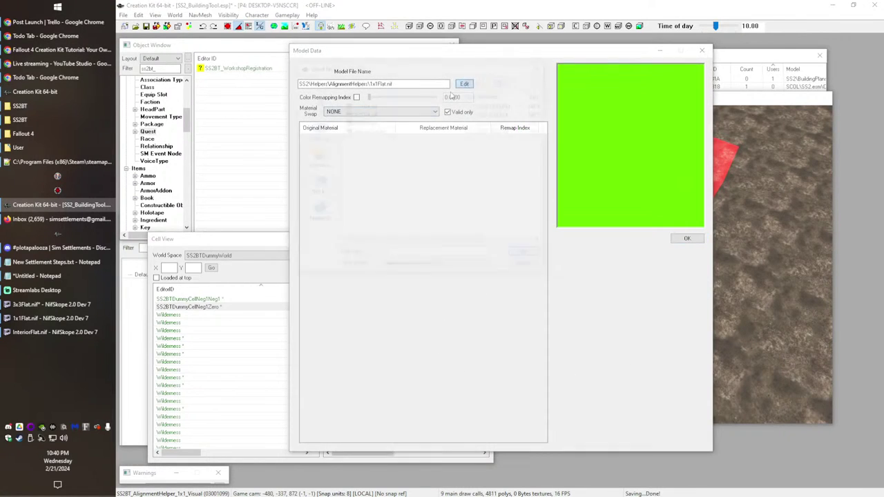
double_click(363, 106)
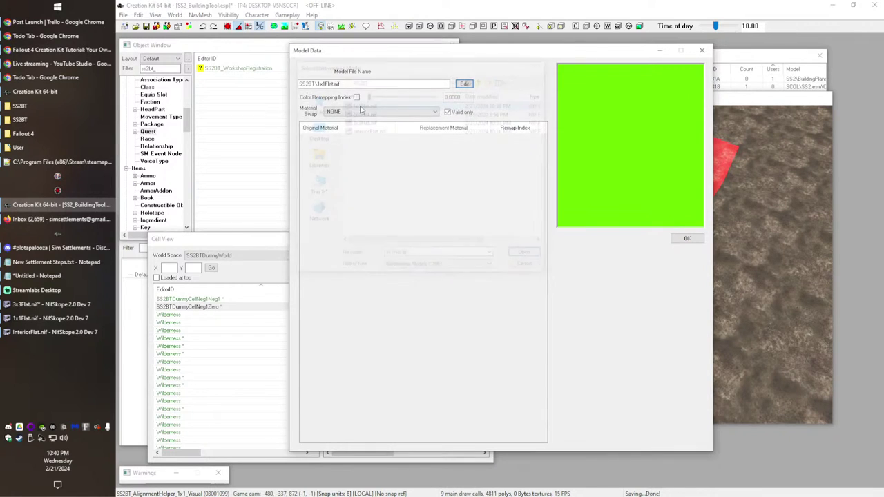
left_click(693, 239)
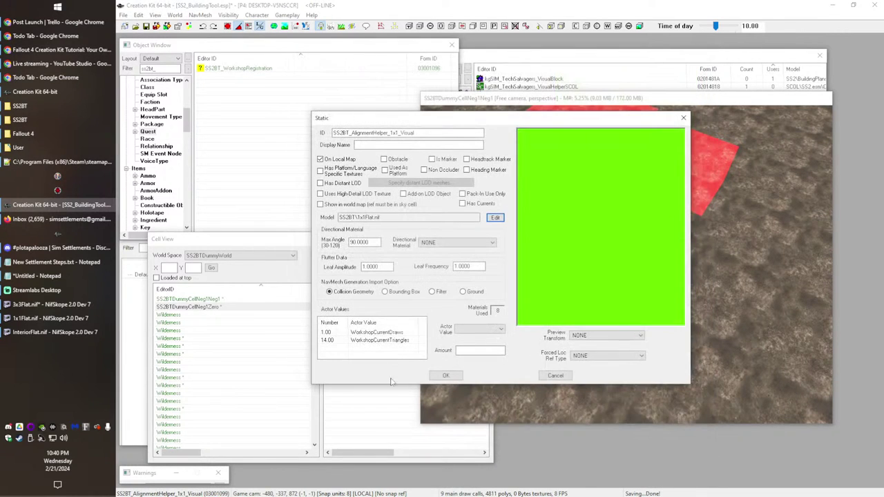
left_click(445, 375)
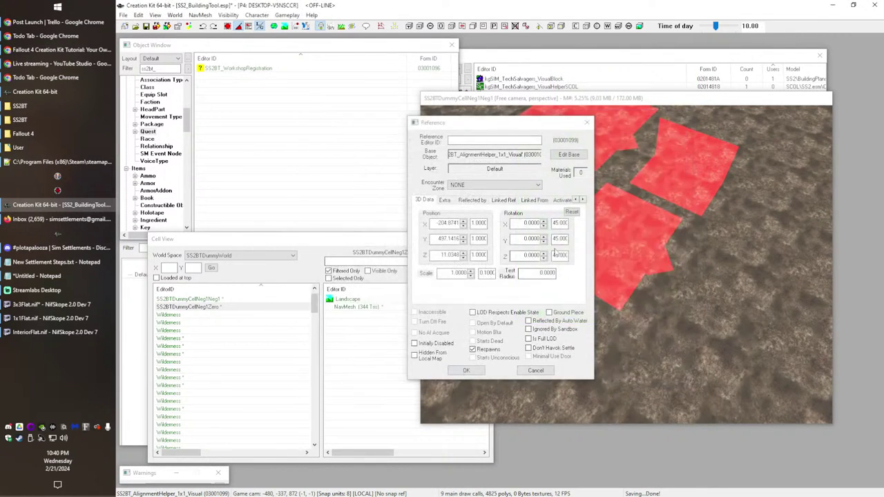
left_click(463, 374)
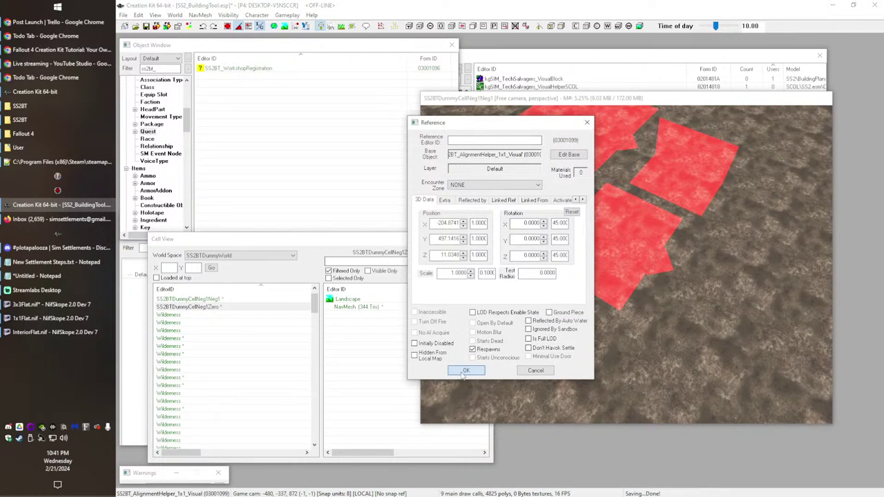
Step: Set the model of the SS2BT_AlignmentHelper_Interior_Visual base object to SS2BT\InteriorFlat.nif
double_click(706, 174)
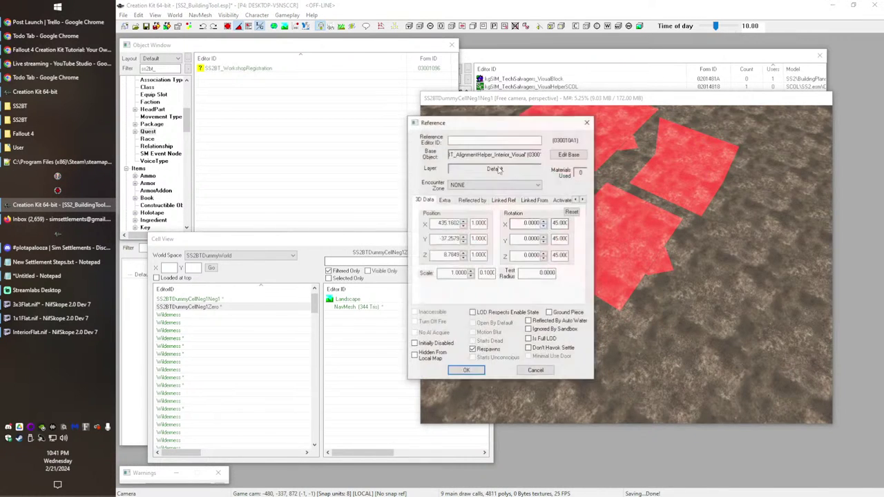
key("Return")
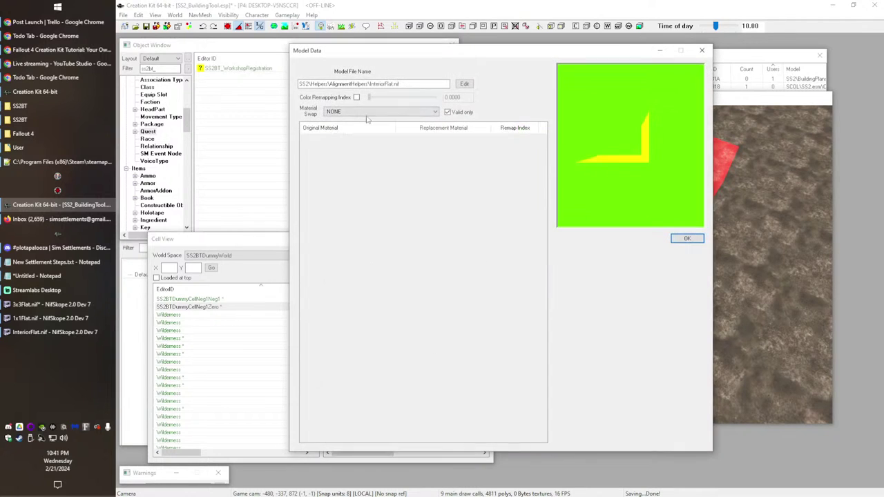
left_click(465, 85)
double_click(359, 130)
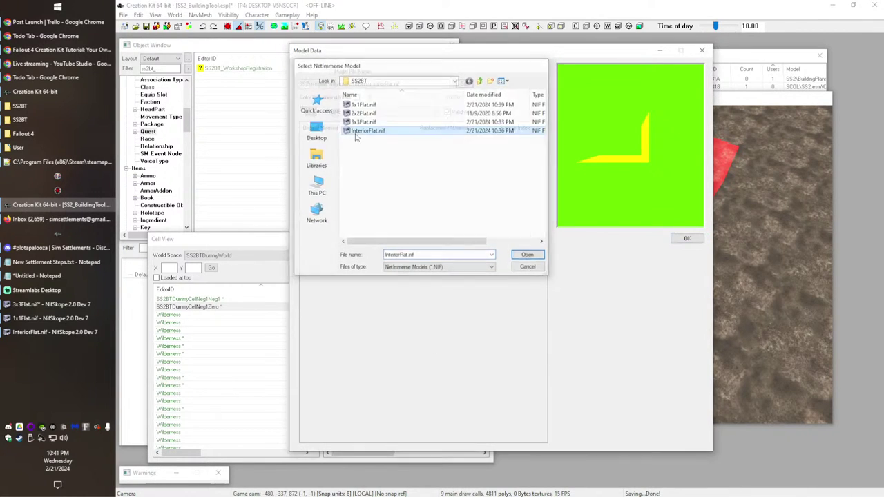
left_click(687, 238)
left_click(446, 376)
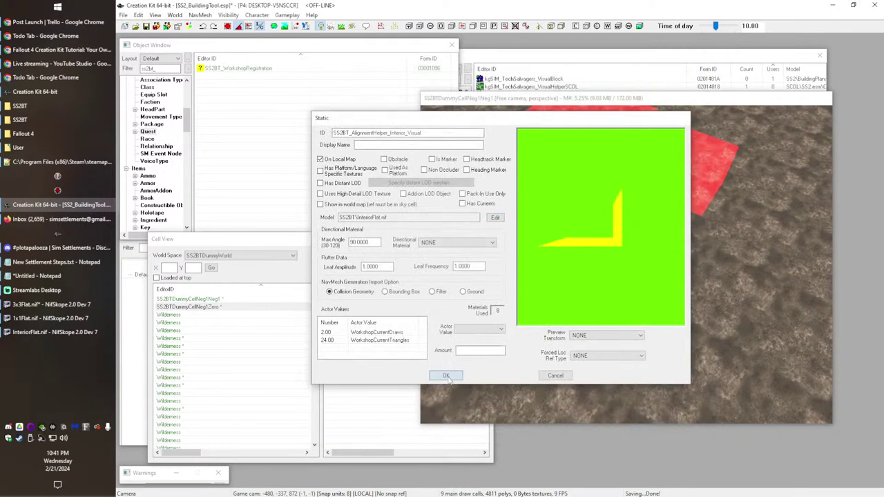
left_click(465, 373)
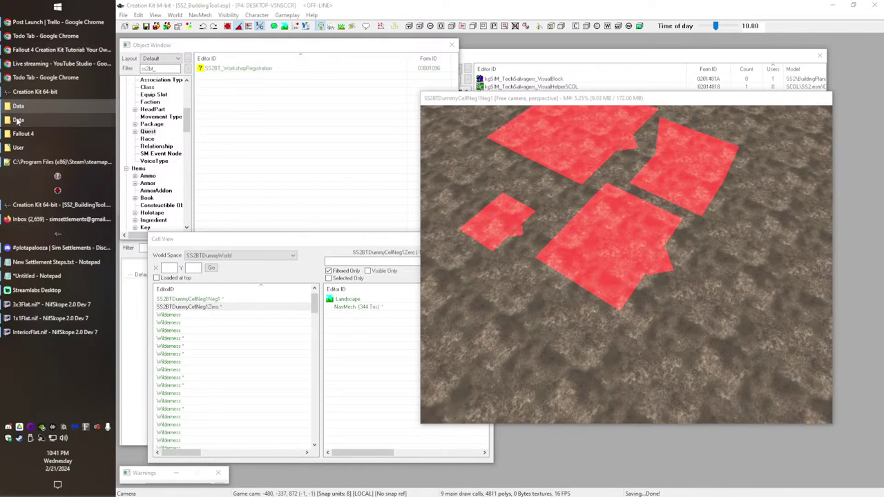
Step: Launch Fallout 4 and load the test cell with the console command coc SS2BTDummyCellNeg1Zero
mouse_move(42, 152)
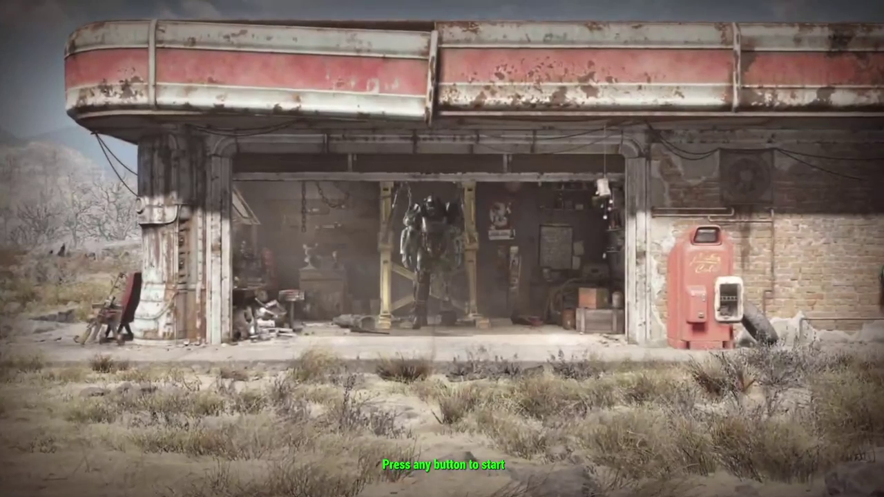
key("grave")
type("coc")
type("SS2BTDummyCellNeg1Zero")
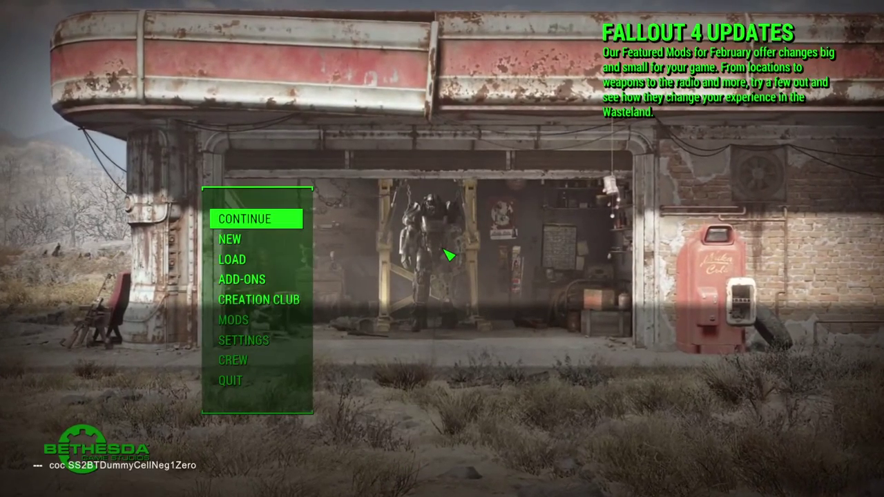
key("Return")
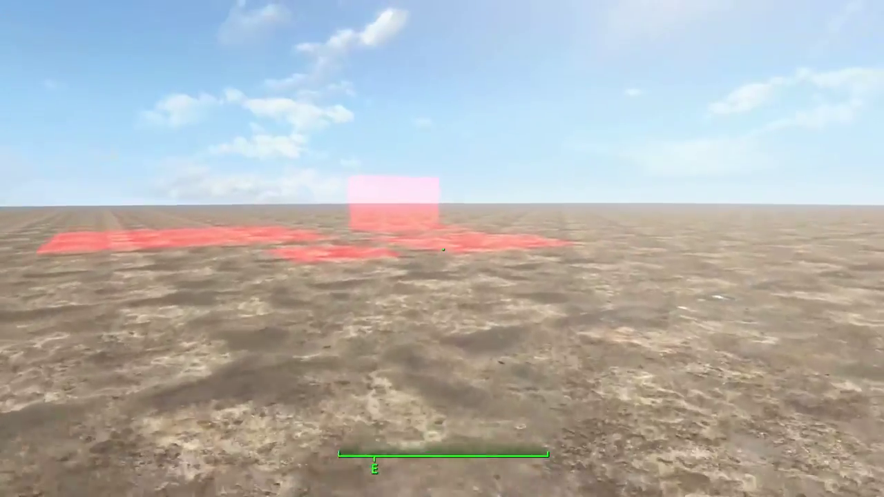
Step: Run across the test cell and check how all the red alignment helpers display from near and far
key("w")
key("shift")
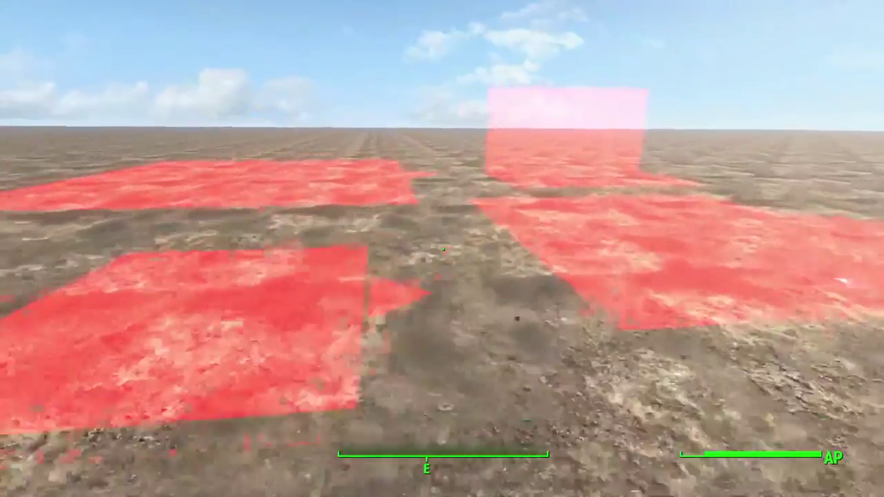
key("d")
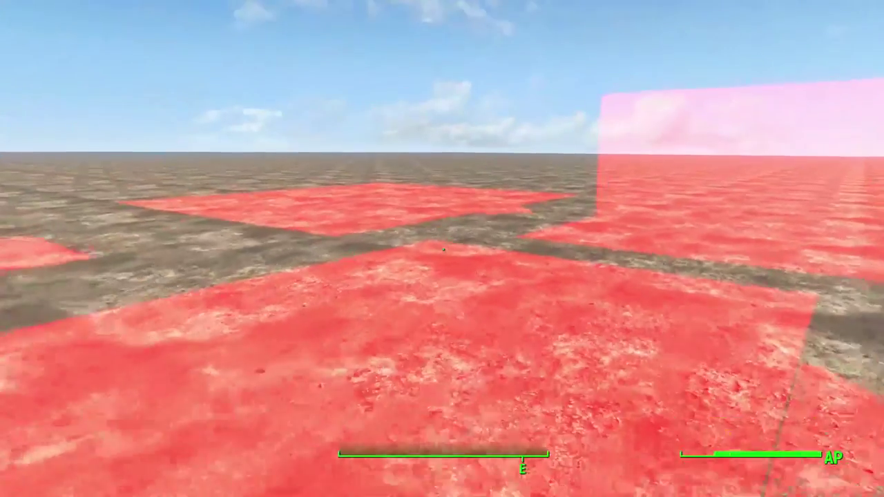
key("s")
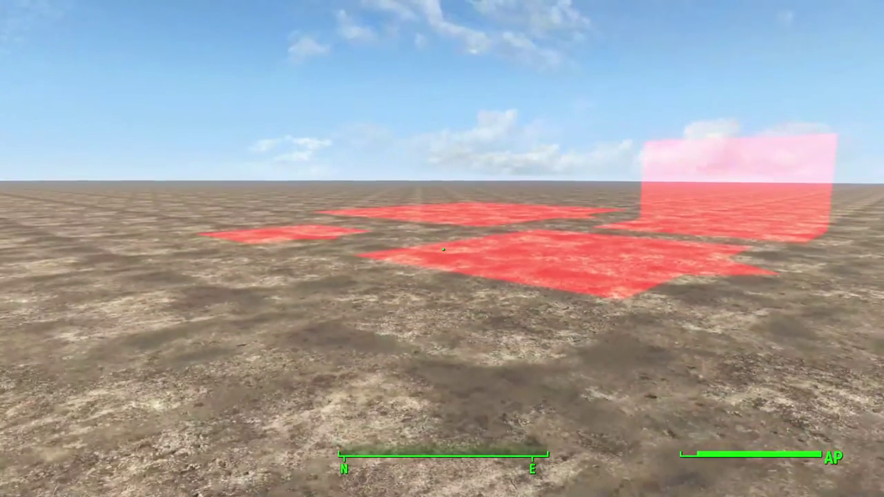
Step: Quit Fallout 4 with the console command qqq
key("grave")
type("qqq")
key("Return")
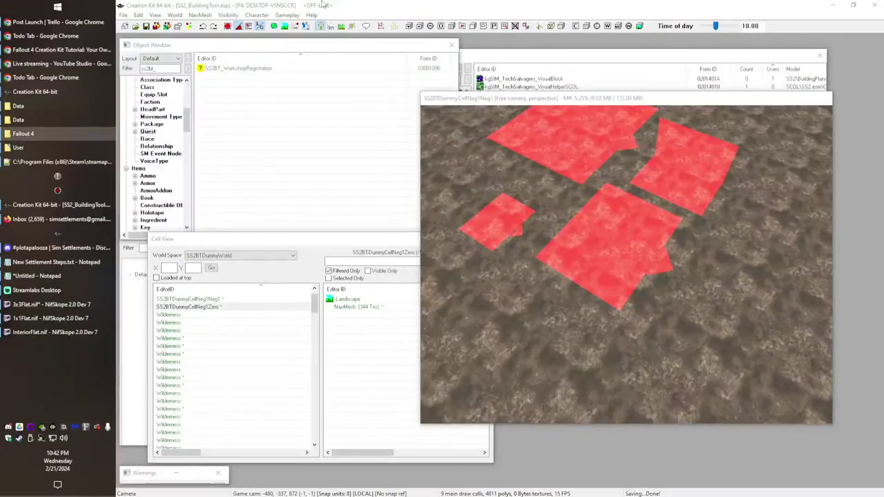
Step: View the red alignment helpers from a lower angle in the Creation Kit render view
left_click(656, 231)
middle_click_drag(656, 231, 645, 253, "shift")
middle_click_drag(637, 368, 575, 321)
middle_click_drag(566, 251, 595, 285)
Step: Filter the activators in the second Object Window by "switch"
left_click(318, 192)
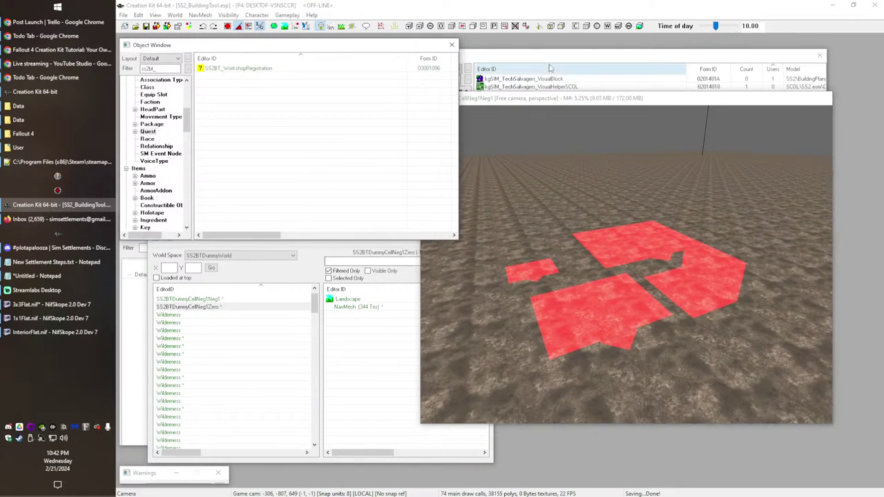
left_click(518, 52)
left_click(439, 158)
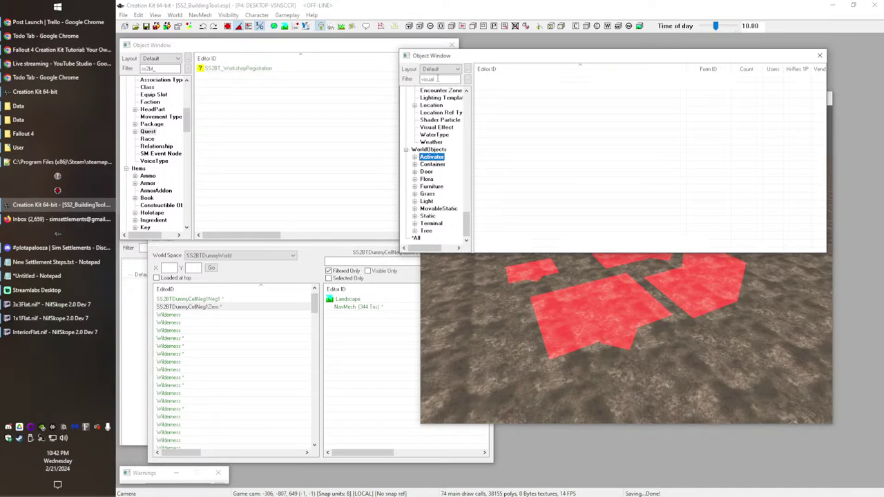
double_click(429, 79)
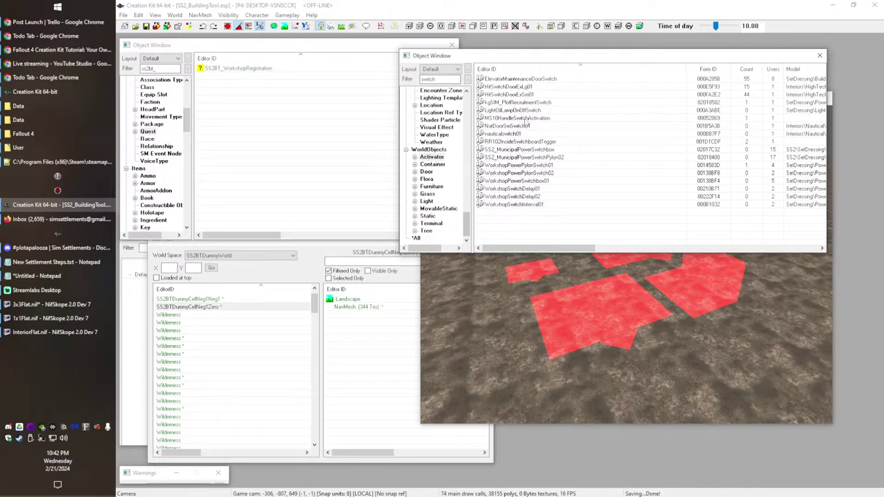
Step: Inspect the RR102InsideSwitchboardTrigger and nauticalswitch01 activators, rotating the switch model preview, and close both without changes
left_click(516, 142)
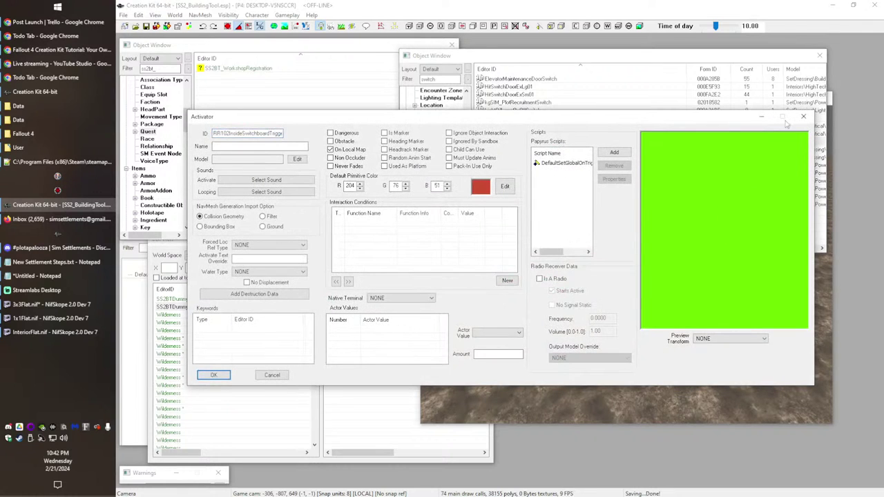
left_click(803, 116)
left_click(519, 134)
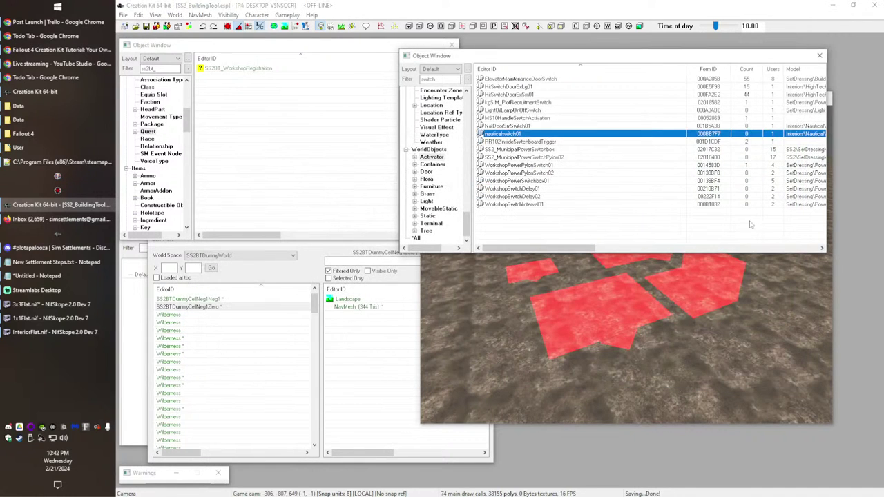
left_click_drag(745, 218, 755, 250)
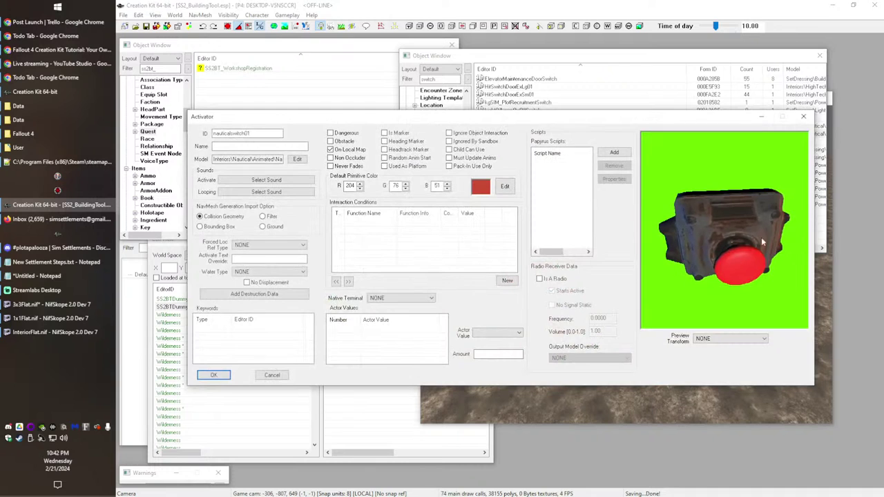
left_click(802, 117)
Step: Filter the activators by "inst" and look through the list for a suitable button or switch
double_click(446, 81)
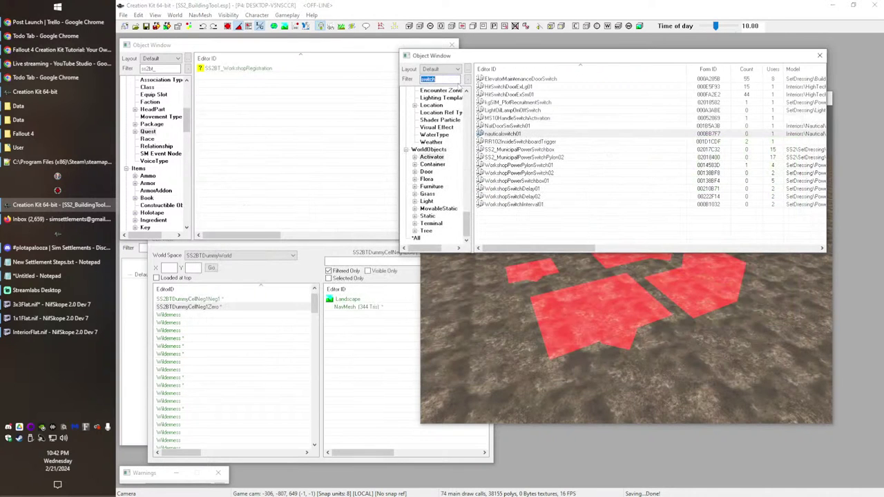
type("inst")
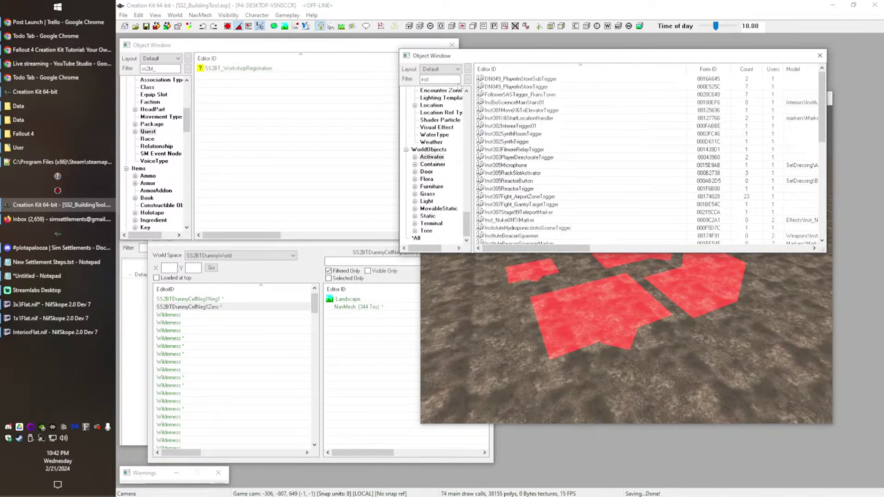
scroll(545, 196, "down", 1)
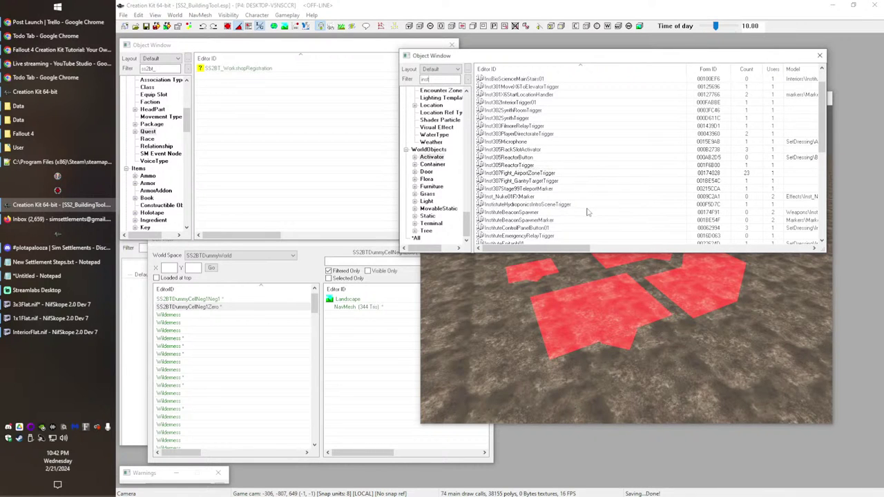
scroll(588, 215, "down", 2)
scroll(588, 216, "down", 1)
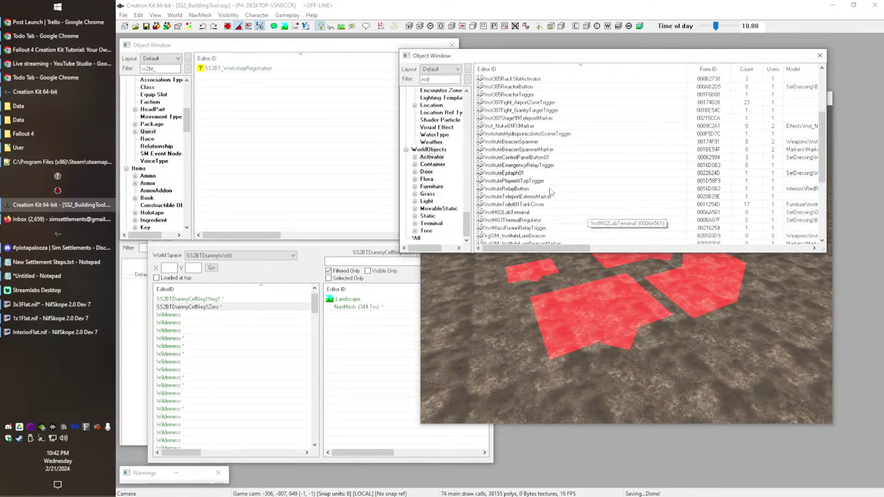
scroll(560, 184, "up", 4)
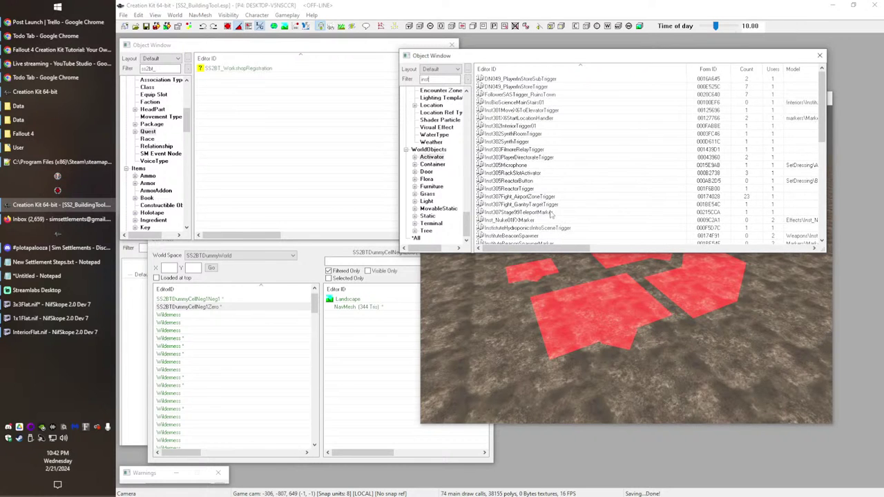
Step: Open the model preview for DN049_PlayerInStoreSubTrigger and place the Preview and Object windows side by side
right_click(539, 80)
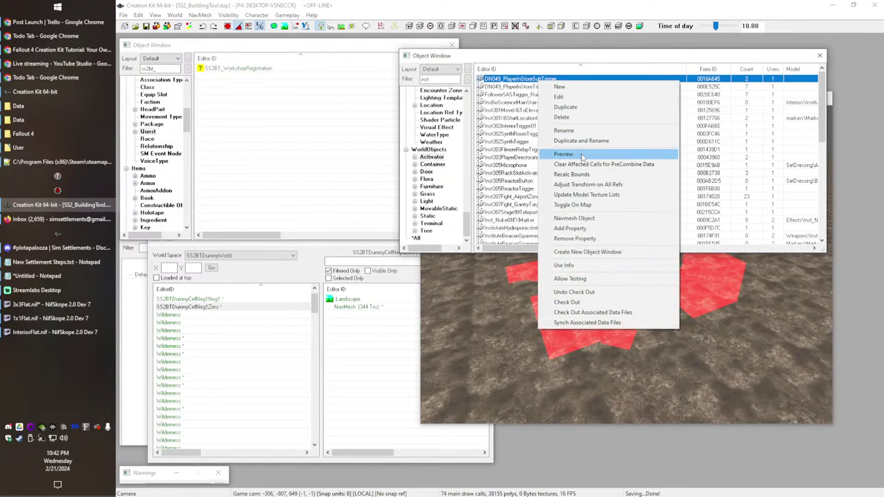
left_click(567, 153)
left_click_drag(496, 17, 335, 18)
left_click_drag(746, 59, 841, 57)
left_click_drag(751, 62, 848, 54)
Step: Preview the "inst" activator models one after another, from FollowerSASTrigger_RuinsTown to InstituteBeaconSpawnerMarker
left_click(767, 89)
key("Down")
key("Down")
key("Down")
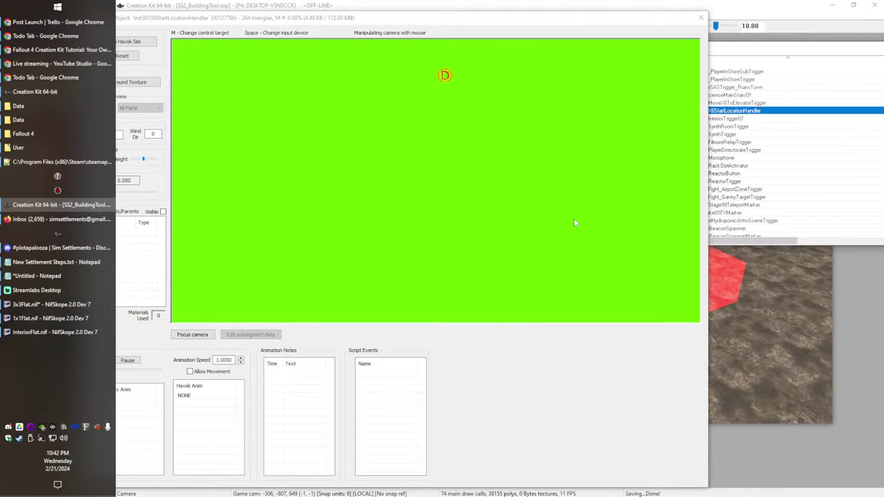
key("Down")
key("Down")
key("Down")
key("Down")
key("Down")
key("Down")
key("Down")
key("Down")
key("Down")
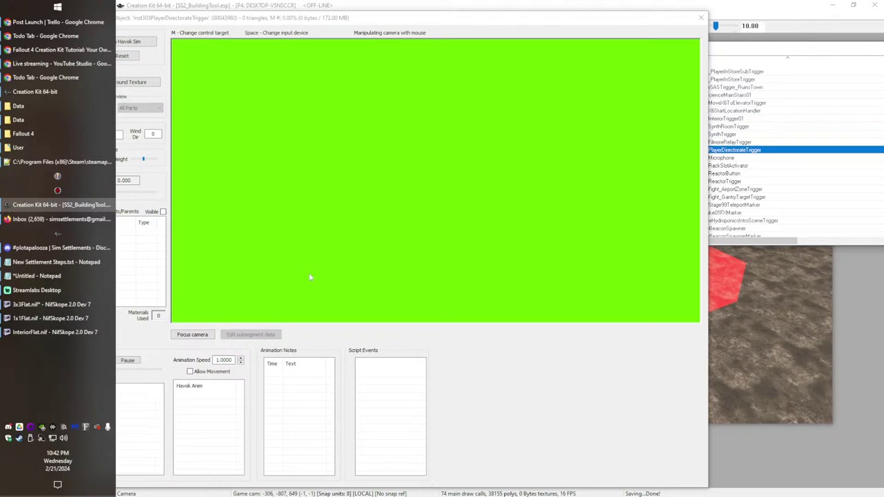
key("Down")
key("Down")
key("Down")
key("Down")
key("Down")
key("Down")
key("Down")
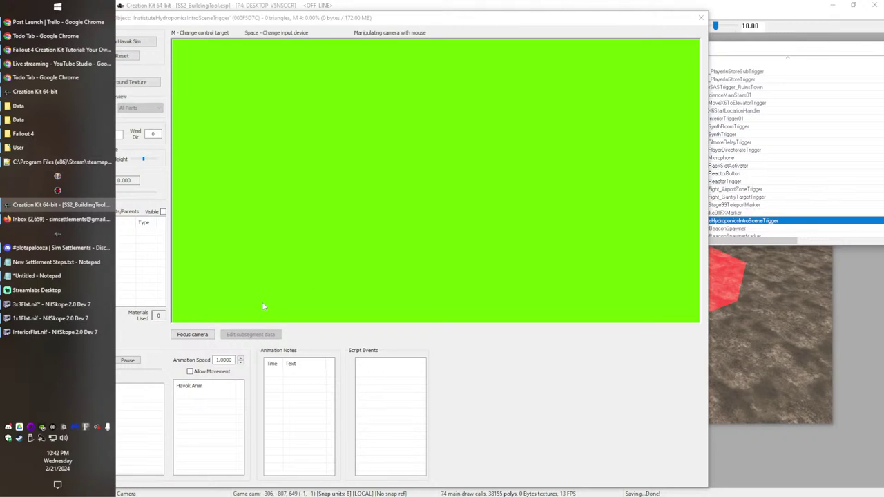
left_click_drag(397, 75, 404, 177)
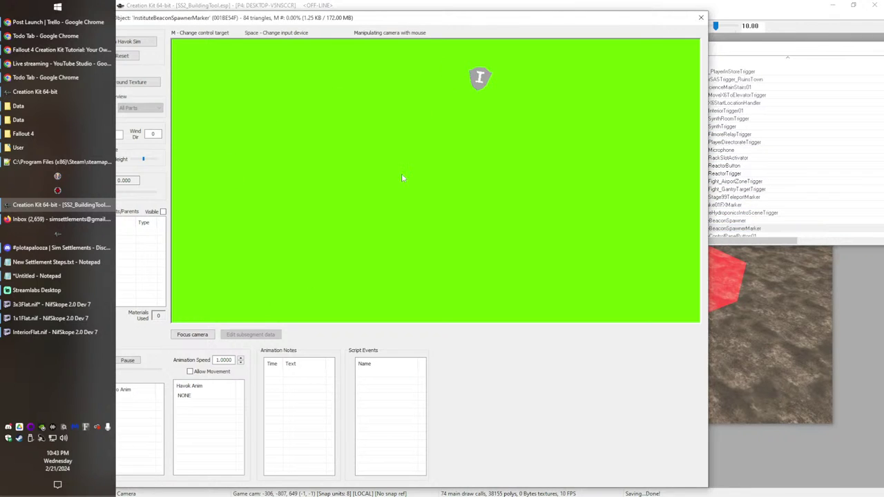
Step: Preview the remaining "inst" activator models through Water1024InstituteTunnel, looking for a button, and close the Preview window
left_click(775, 215)
key("Down")
key("Down")
key("Down")
key("Down")
key("Down")
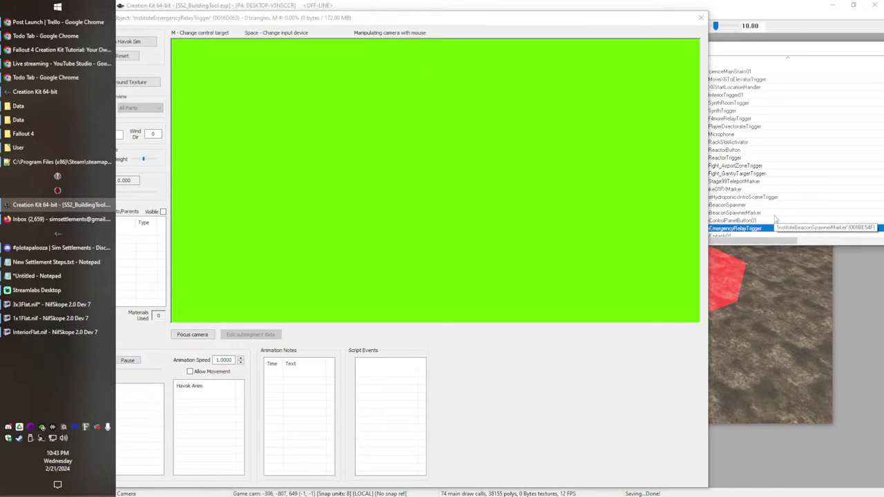
key("Down")
key("Down")
key("Down")
key("Down")
key("Down")
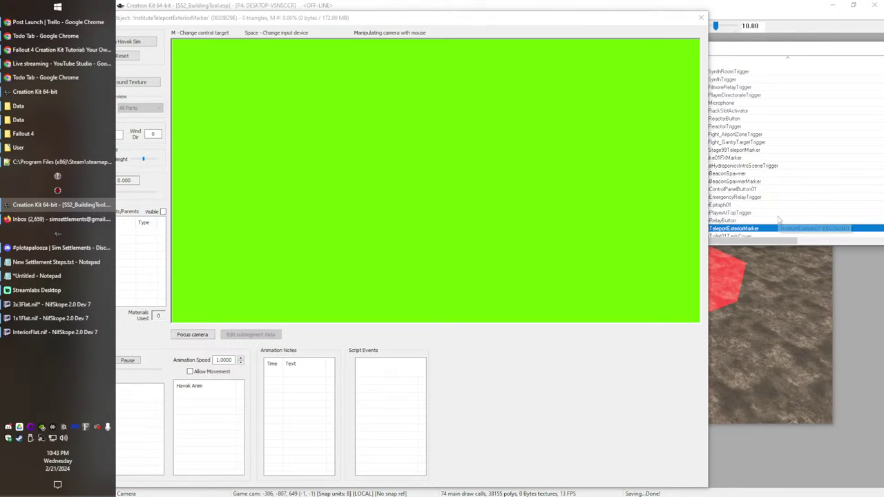
key("Down")
key("Down")
key("Down")
key("Down")
key("Down")
key("Down")
key("Down")
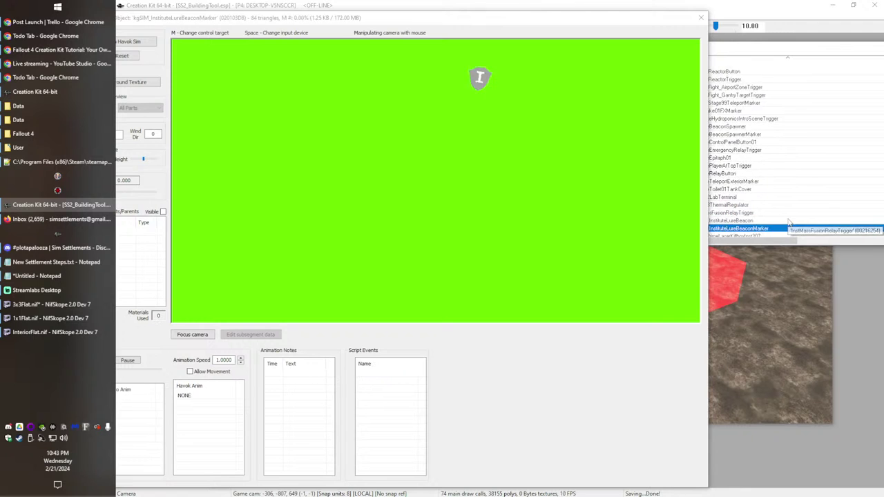
key("Down")
key("Down")
key("Down")
key("Down")
key("Down")
key("Down")
key("Down")
key("Down")
key("Down")
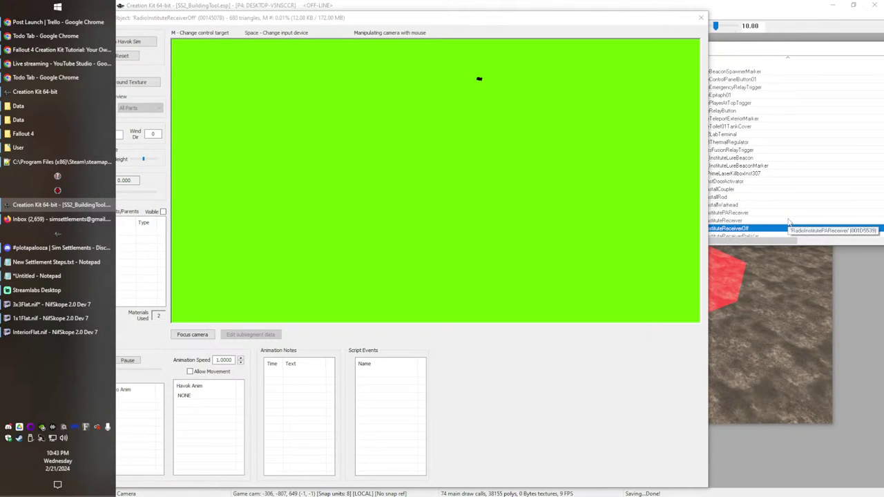
key("Down")
key("Down")
key("Down")
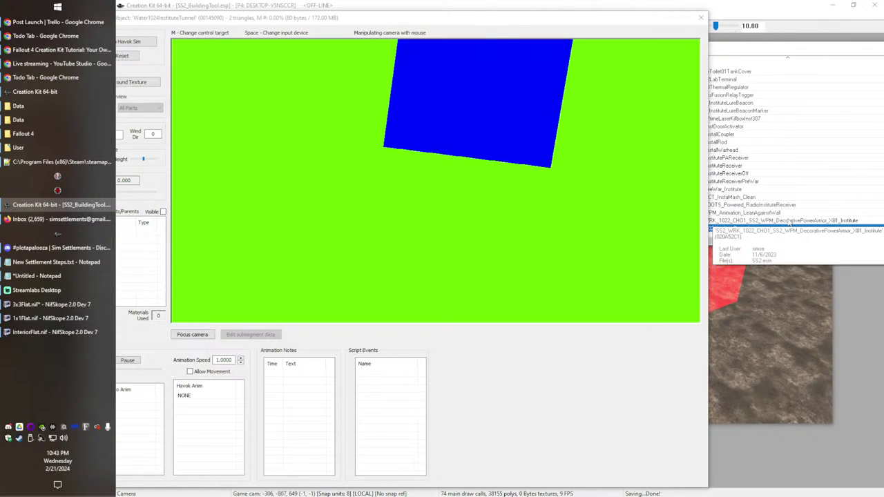
left_click(700, 18)
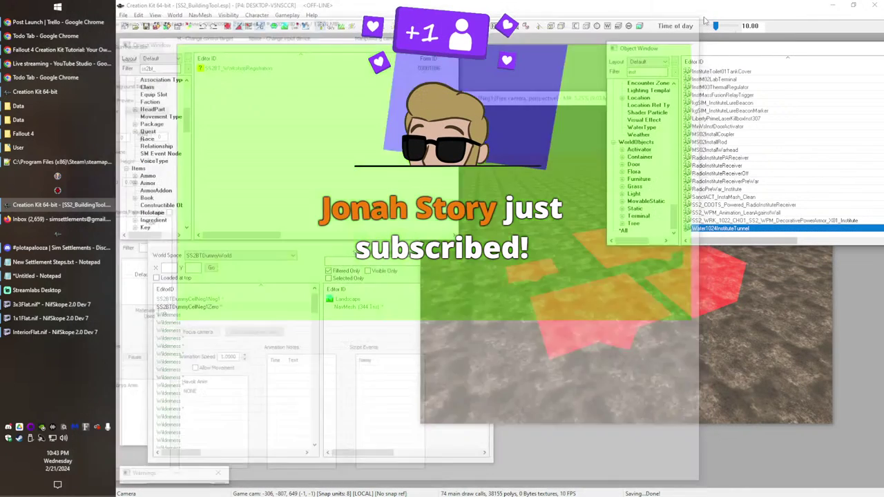
left_click(55, 290)
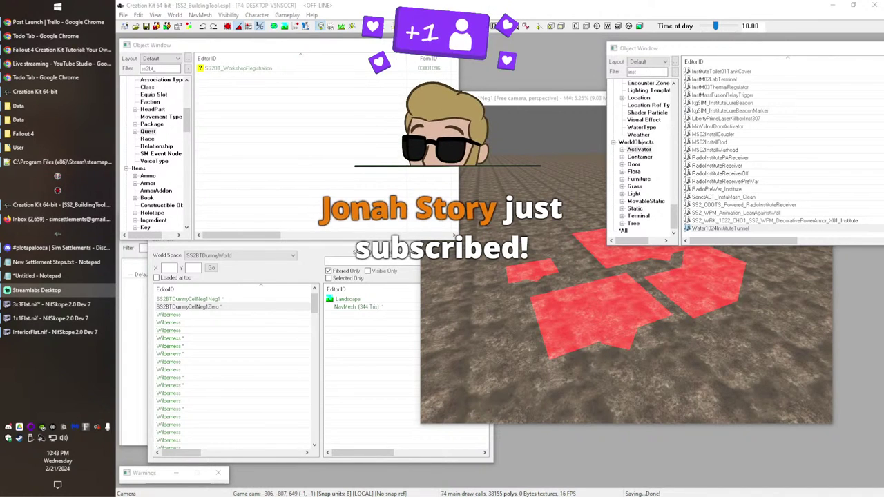
key("alt+Tab")
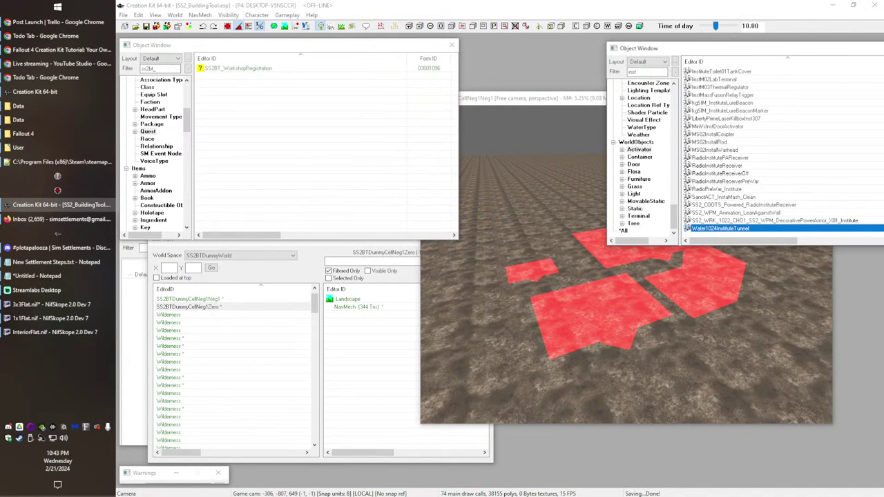
Step: Open the Inst305ReactorButton activator to inspect its model preview, and close it without changes
scroll(761, 200, "up", 4)
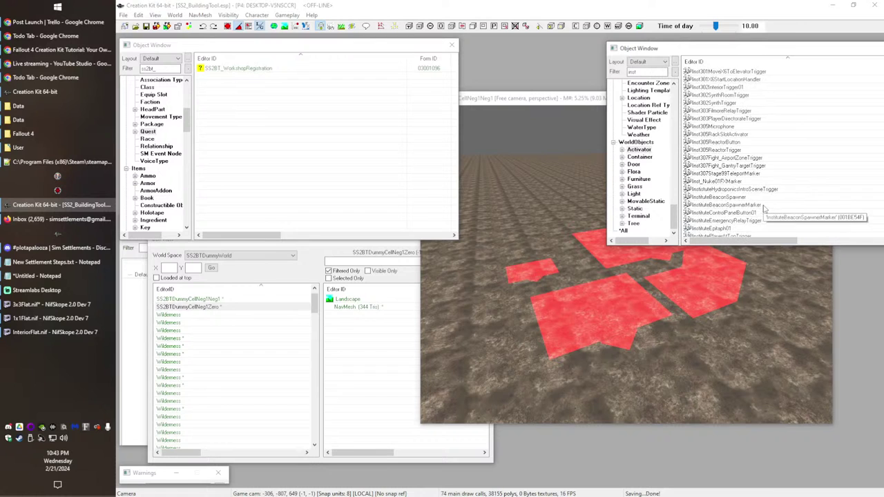
left_click(737, 134)
left_click(740, 143)
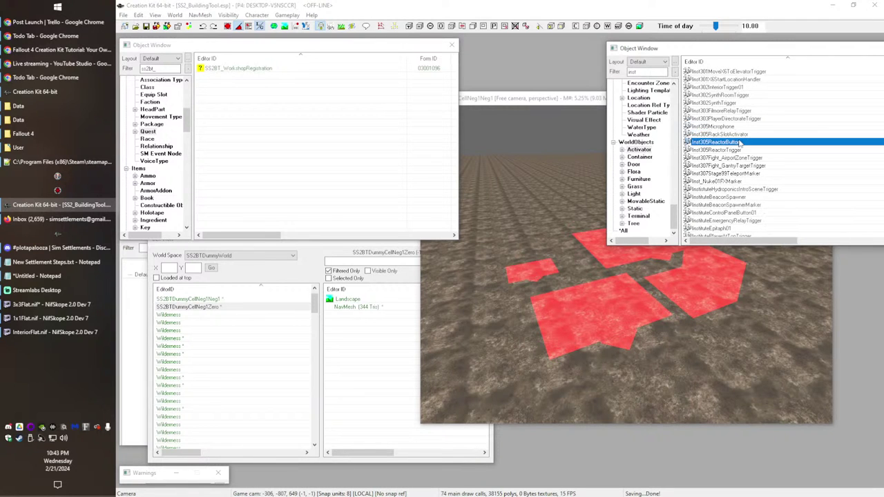
double_click(744, 144)
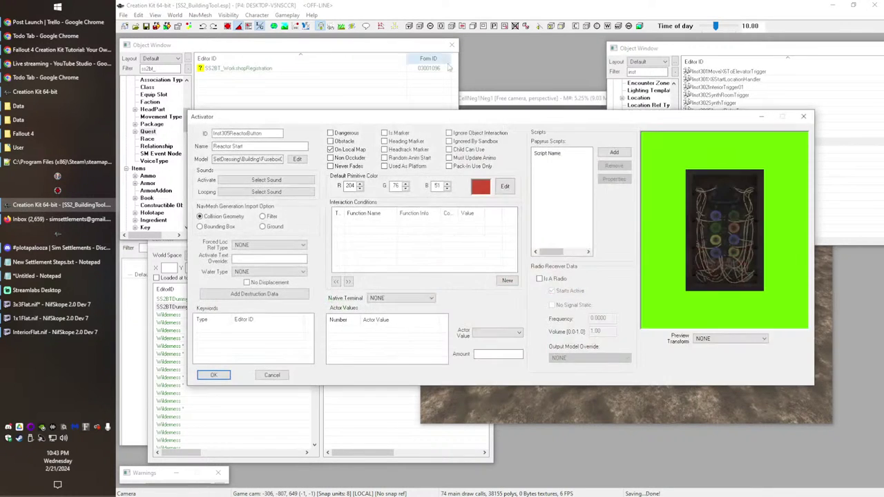
left_click(805, 116)
Step: Open the InstituteRelayButton activator to inspect its model preview, and close it without changes
scroll(742, 202, "up", 2)
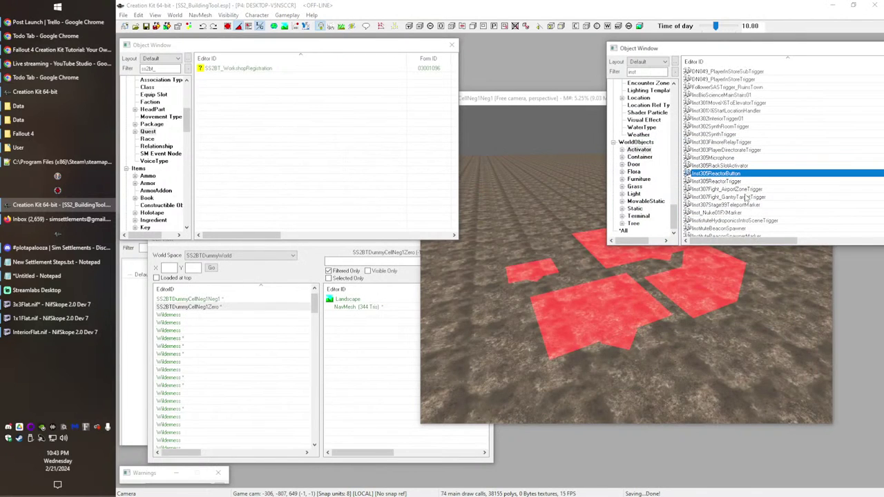
scroll(749, 197, "down", 6)
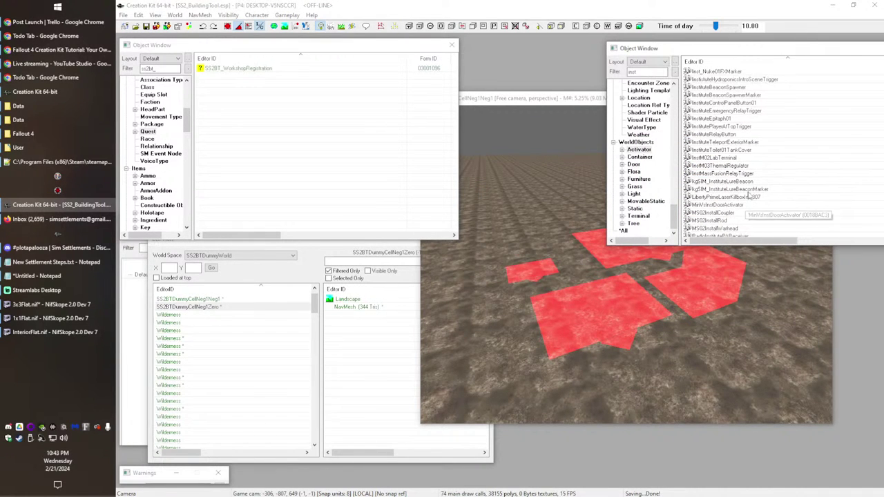
left_click(731, 136)
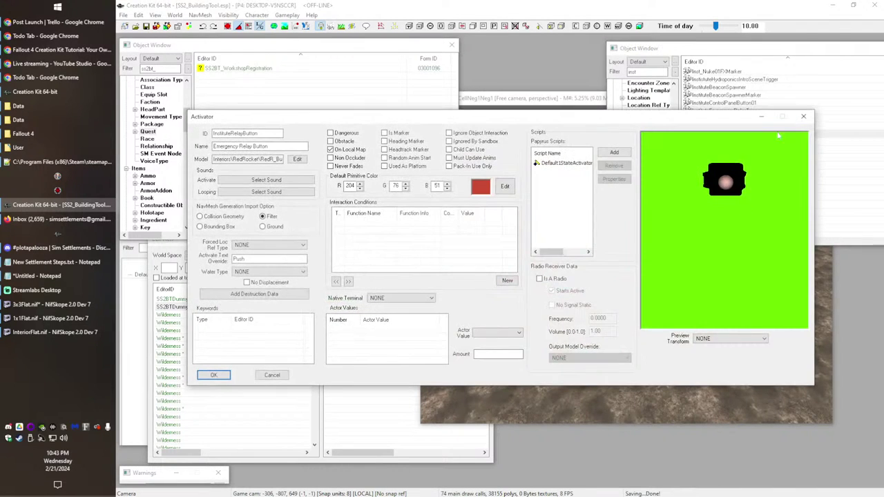
left_click(803, 117)
scroll(765, 196, "up", 5)
scroll(760, 205, "up", 1)
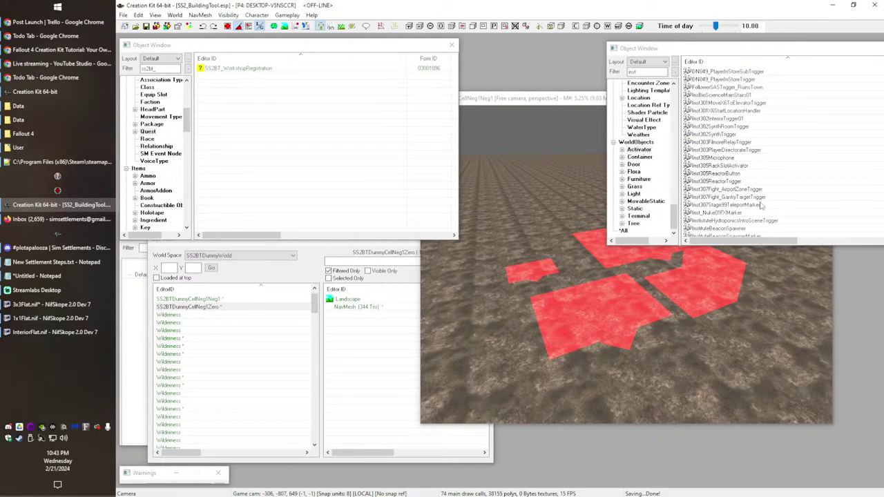
Step: Reposition and widen the second Object Window, and enlarge its Model column so the full model paths are readable
left_click_drag(718, 48, 543, 54)
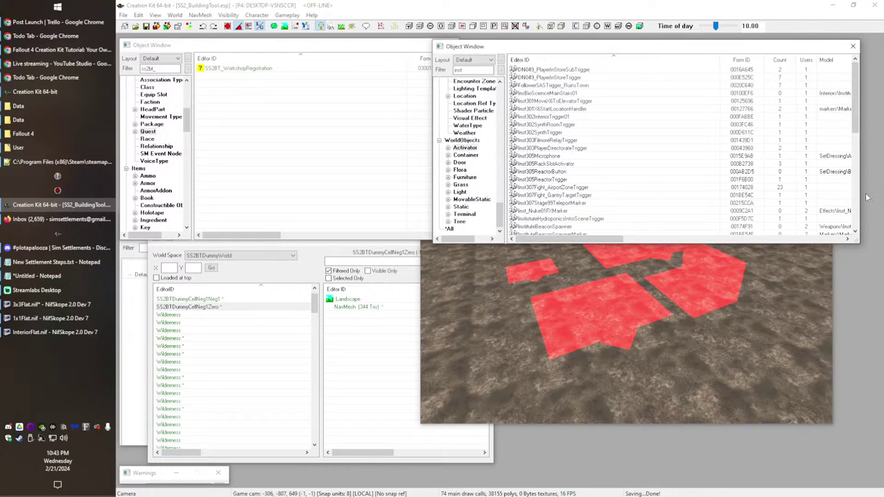
left_click_drag(859, 197, 883, 196)
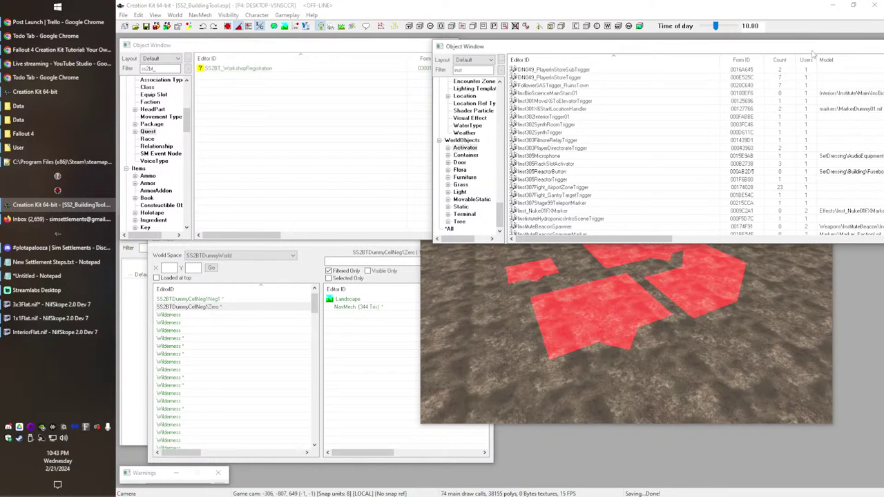
left_click_drag(816, 48, 638, 46)
left_click_drag(751, 72, 836, 76)
Step: Review the model paths of the "inst" activators, and filter the list by "button"
scroll(777, 172, "down", 3)
scroll(780, 182, "down", 3)
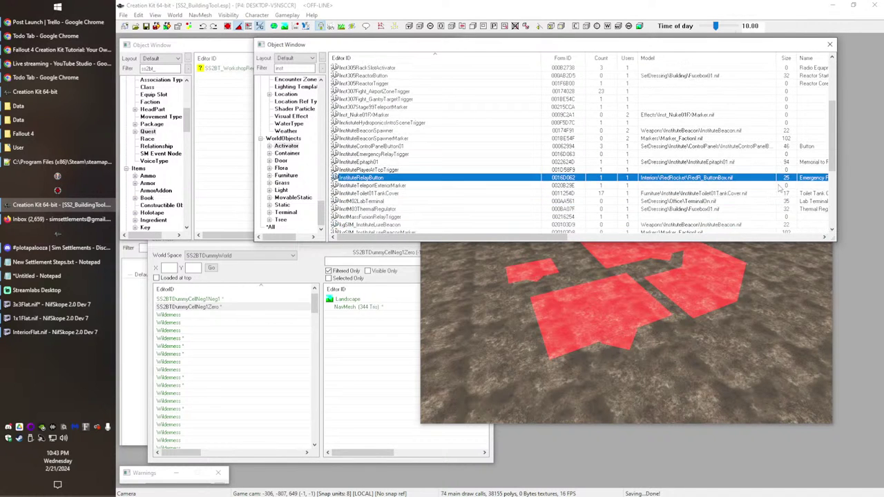
scroll(752, 199, "down", 3)
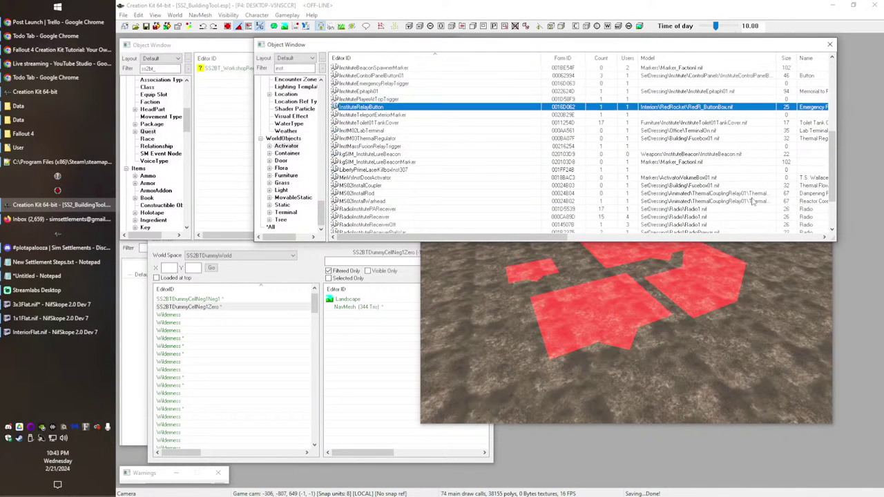
scroll(754, 201, "down", 1)
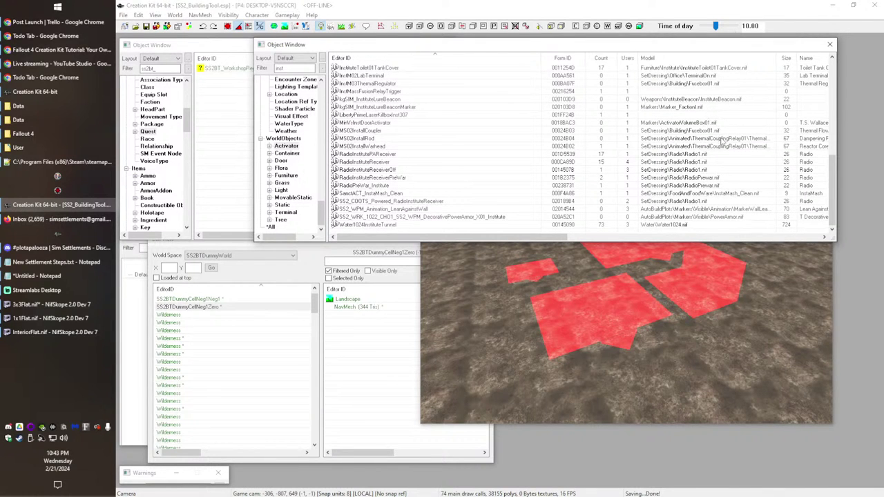
scroll(718, 165, "up", 10)
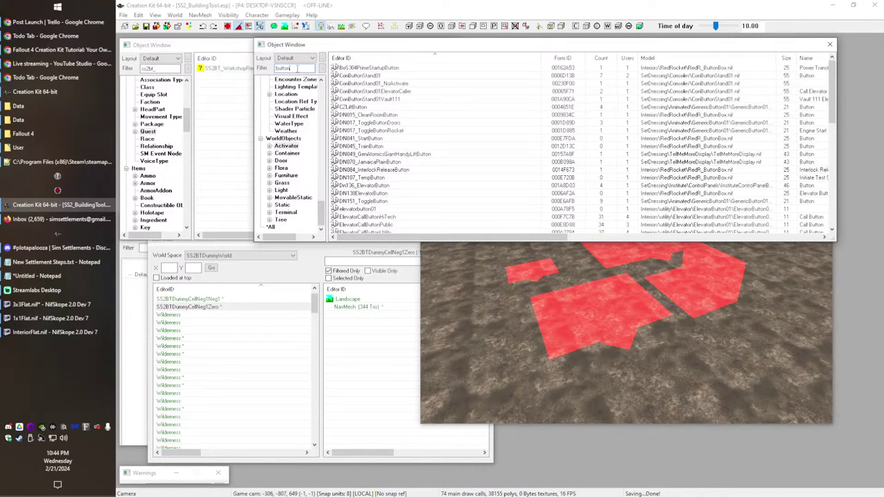
Step: Switch to the other Creation Kit instance, move its render window off the Cell View, and list the Interiors cells
left_click(34, 91)
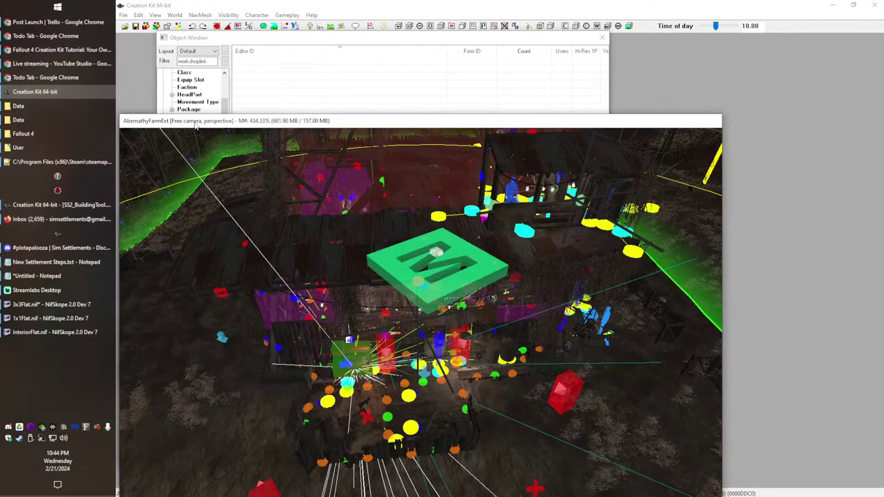
left_click_drag(195, 124, 404, 40)
left_click(170, 418)
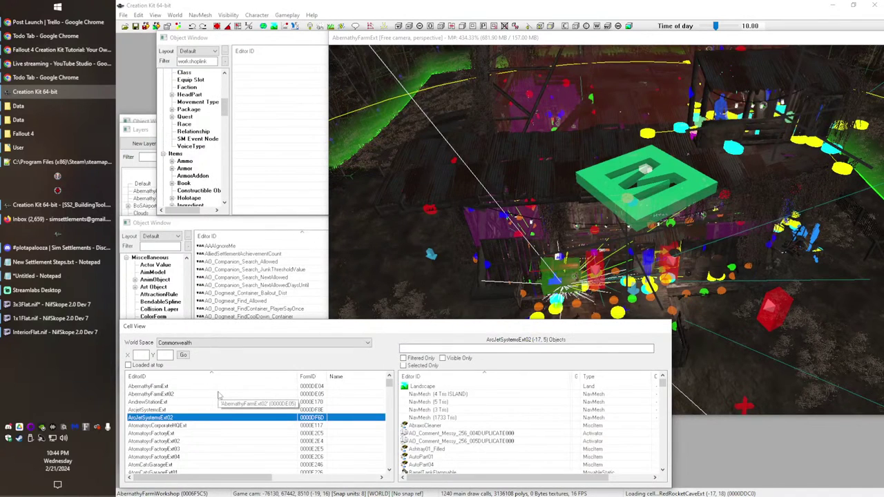
left_click(216, 343)
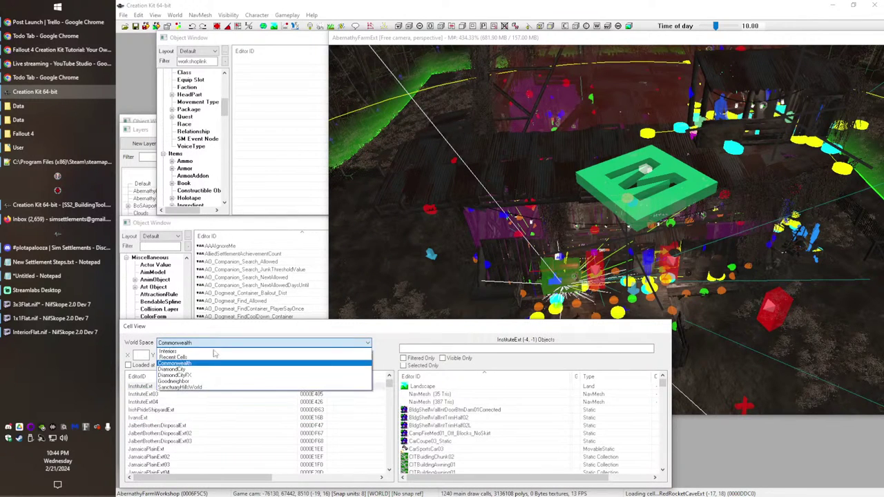
left_click(194, 345)
left_click(192, 343)
left_click(187, 351)
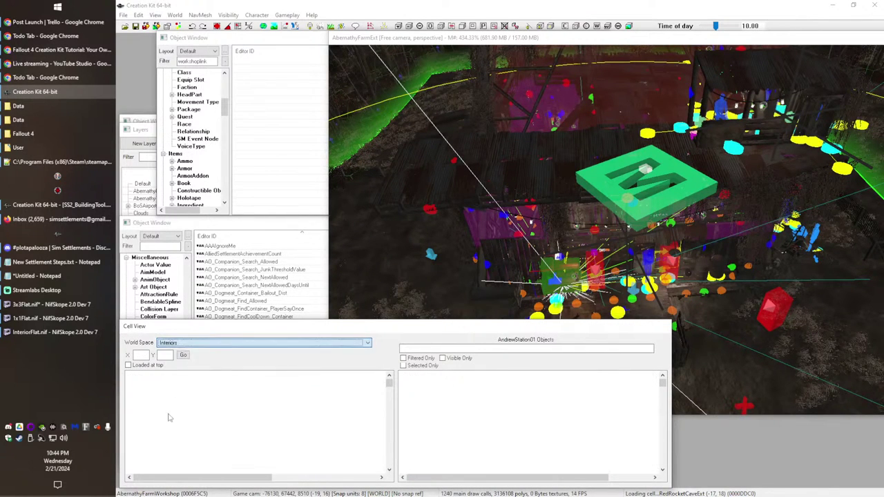
Step: Find the Institute cells by "inst" and load InstituteConcourse into the render window
left_click(187, 429)
type("inst")
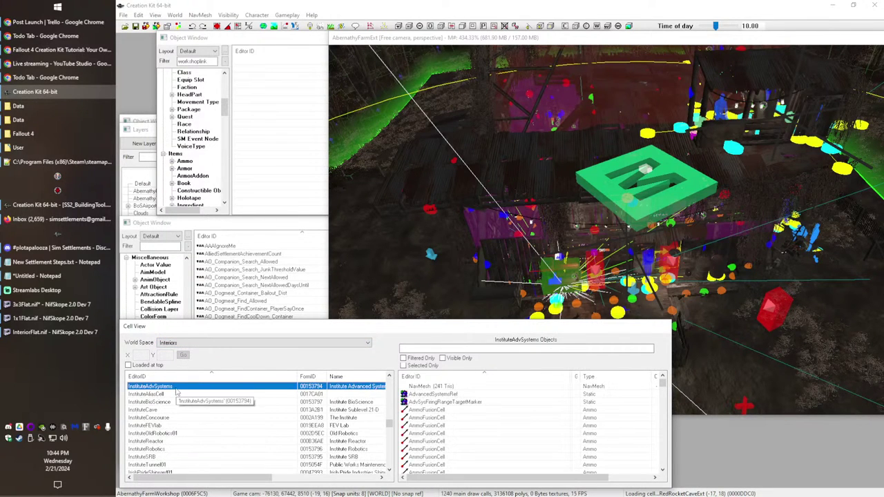
left_click(166, 418)
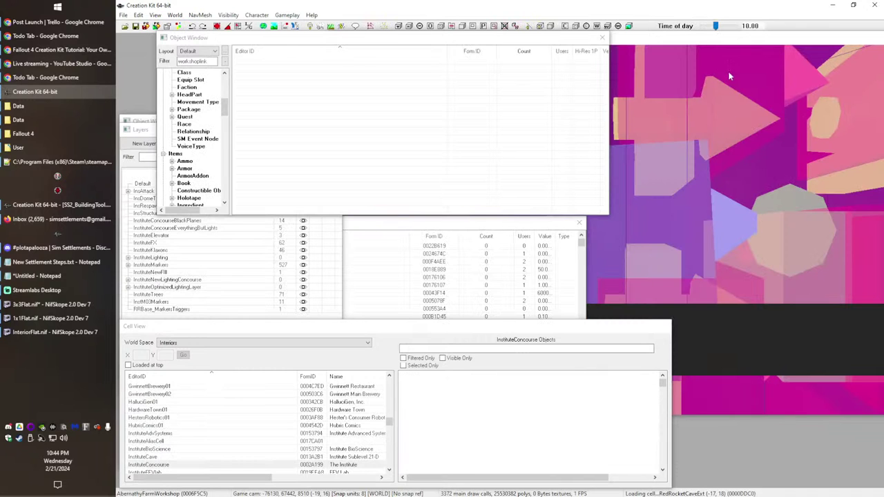
Step: Inspect the reference of the red button stand in InstituteConcourse, close it unchanged, and return to the SS2_BuildingTool Creation Kit
left_click(706, 145)
middle_click_drag(706, 145, 548, 280, "shift")
scroll(512, 232, "up", 10)
scroll(516, 274, "down", 5)
scroll(549, 280, "up", 5)
left_click(633, 250)
middle_click_drag(634, 250, 516, 245, "shift")
scroll(632, 267, "up", 3)
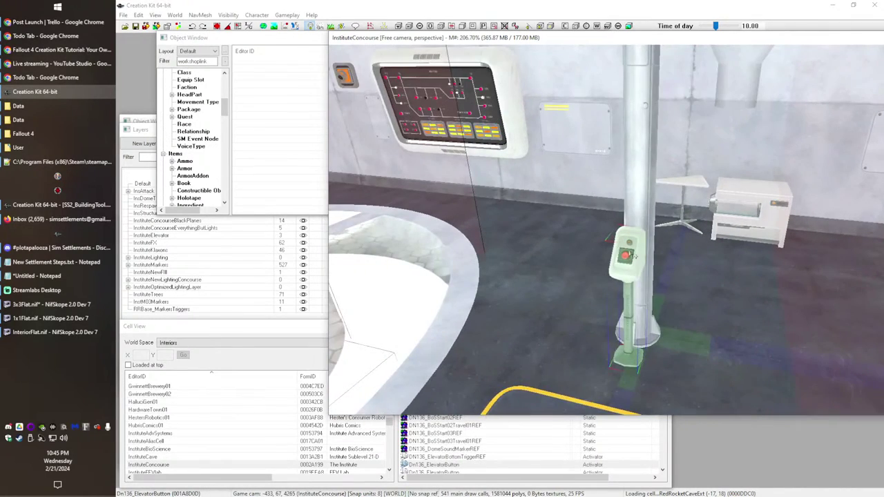
scroll(629, 262, "up", 4)
double_click(621, 255)
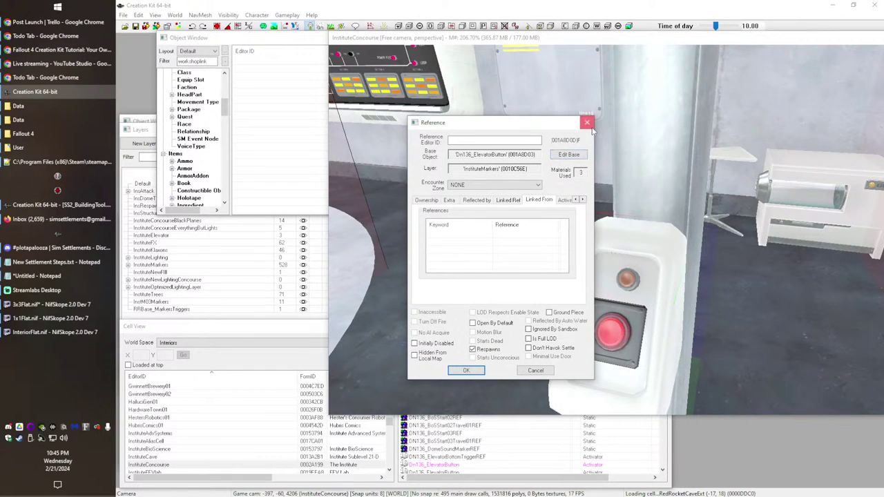
left_click(587, 122)
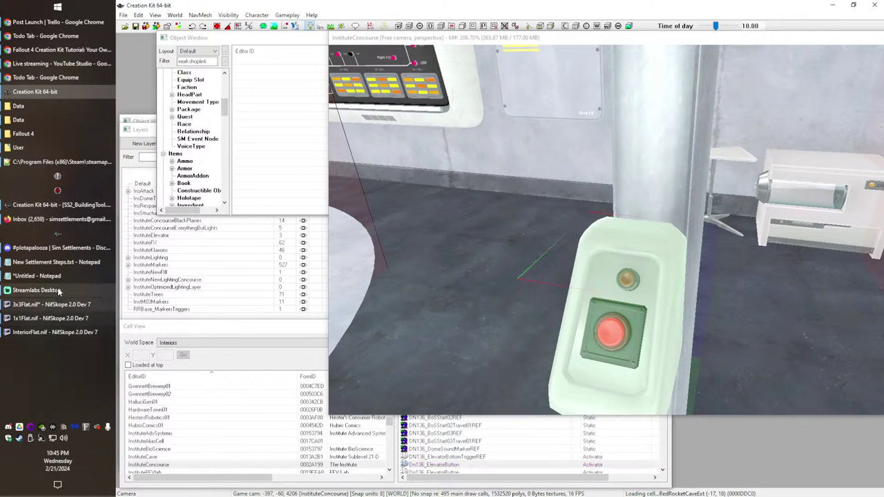
left_click(56, 205)
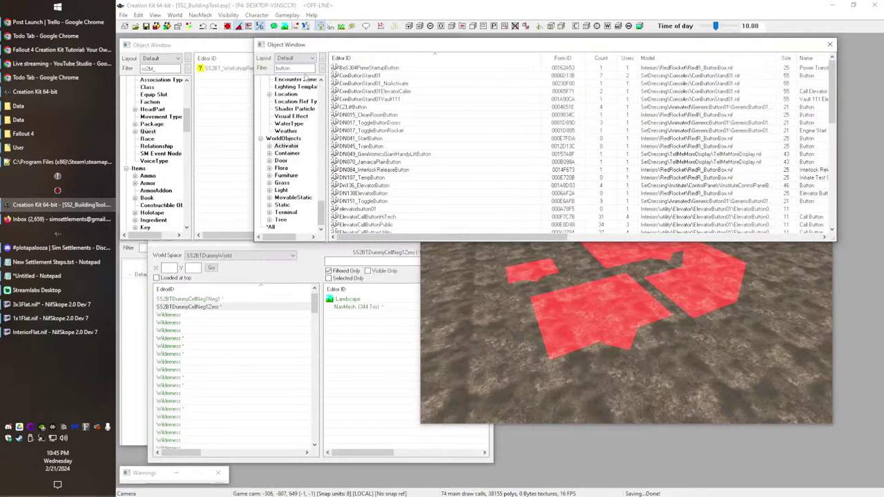
Step: Open the Dn136_ElevatorButton activator and change its ID to SS2BT_Button_ChoosePlotSize
double_click(298, 67)
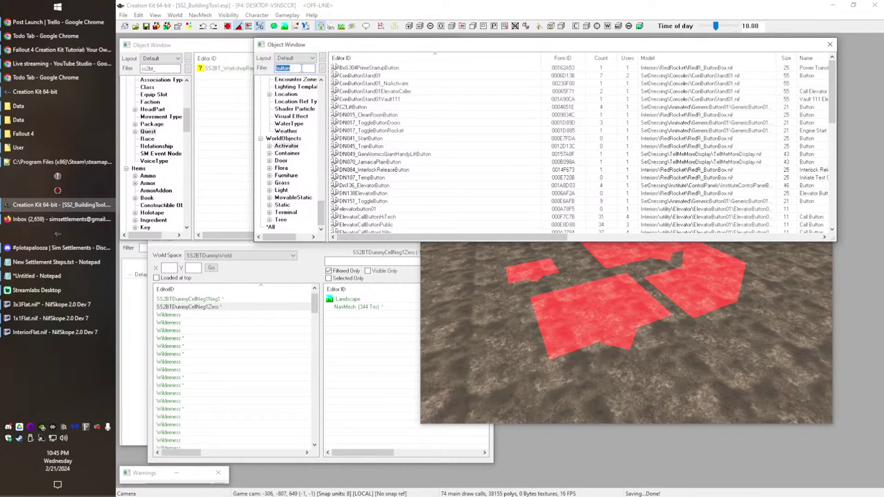
left_click(376, 186)
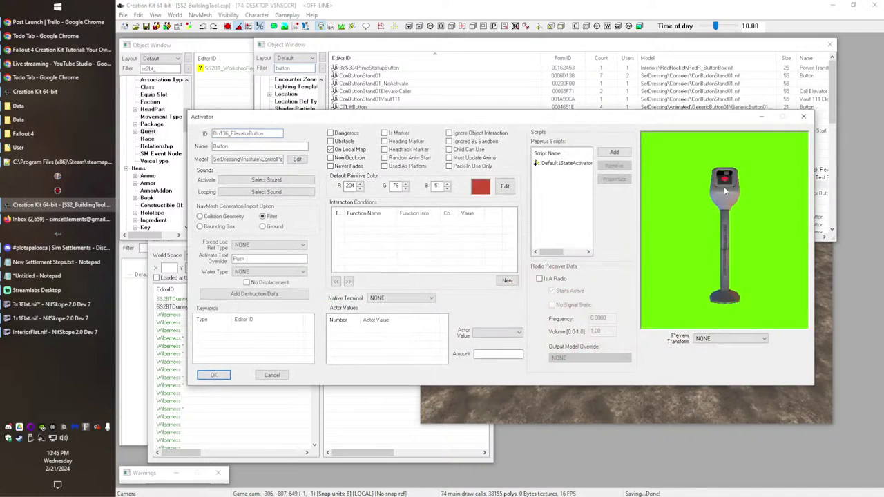
left_click_drag(723, 188, 782, 140)
double_click(262, 133)
left_click(273, 133)
left_click_drag(281, 134, 152, 138)
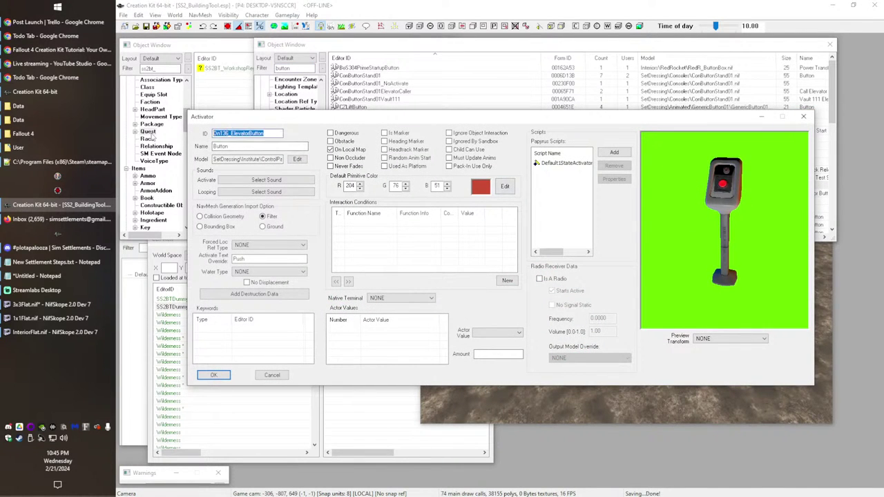
type("SS2")
type("Size")
key("Tab")
type("Ch")
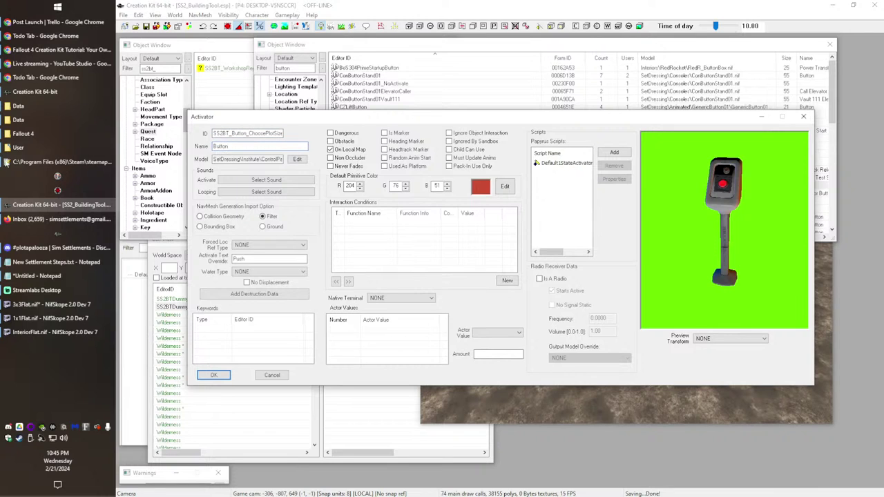
Step: Set the activate text override to "Choose Plot Size" and save the activator as a new form
left_click_drag(251, 133, 332, 123)
left_click_drag(248, 135, 342, 165)
key("ctrl+c")
left_click_drag(254, 260, 227, 266)
key("ctrl+v")
left_click(574, 252)
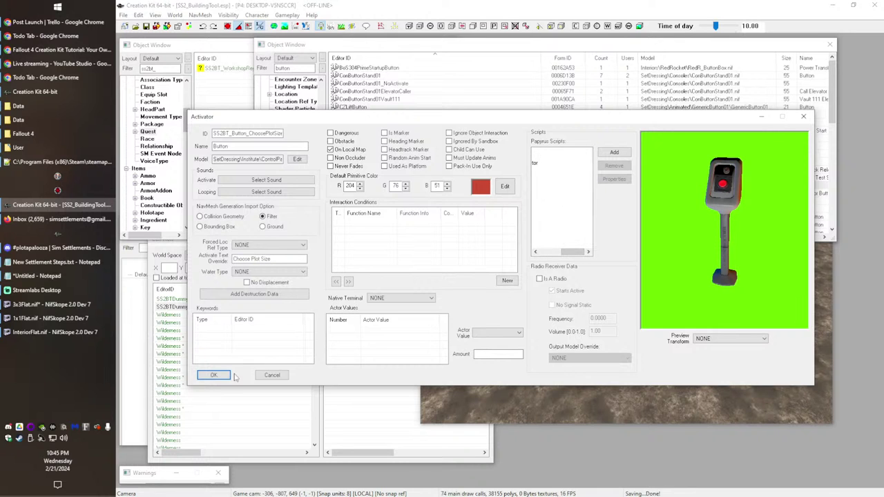
left_click(213, 375)
left_click(509, 297)
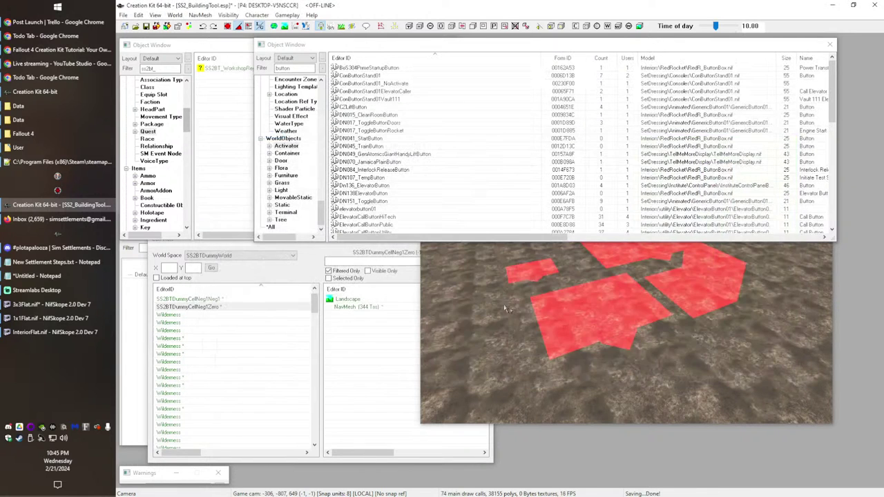
Step: Filter the objects by "plots" and place SS2BT_Button_ChoosePlotSize on the ground near the red plot flats
double_click(286, 69)
type("plots")
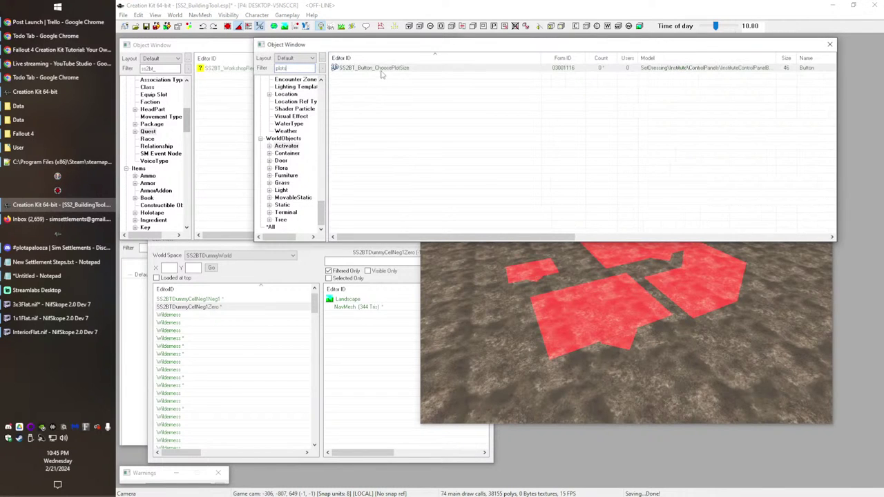
left_click(390, 67)
left_click_drag(399, 70, 514, 321)
middle_click_drag(508, 325, 629, 259, "shift")
scroll(632, 256, "up", 8)
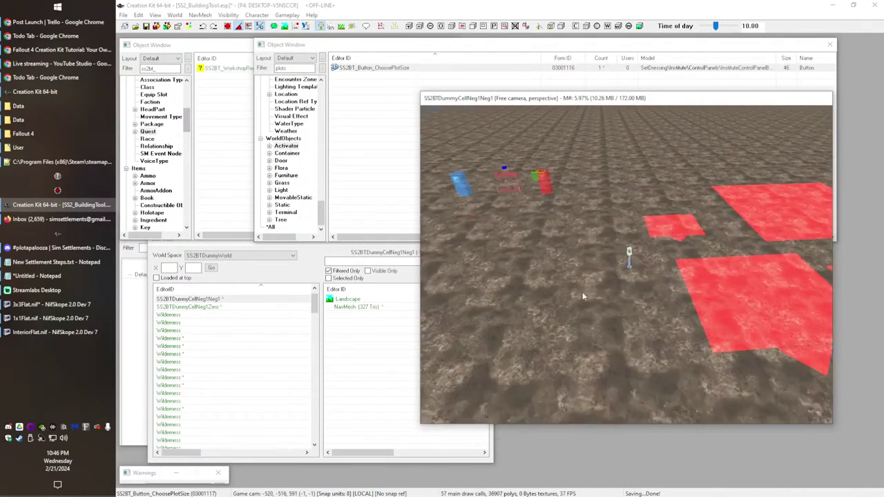
scroll(640, 223, "up", 3)
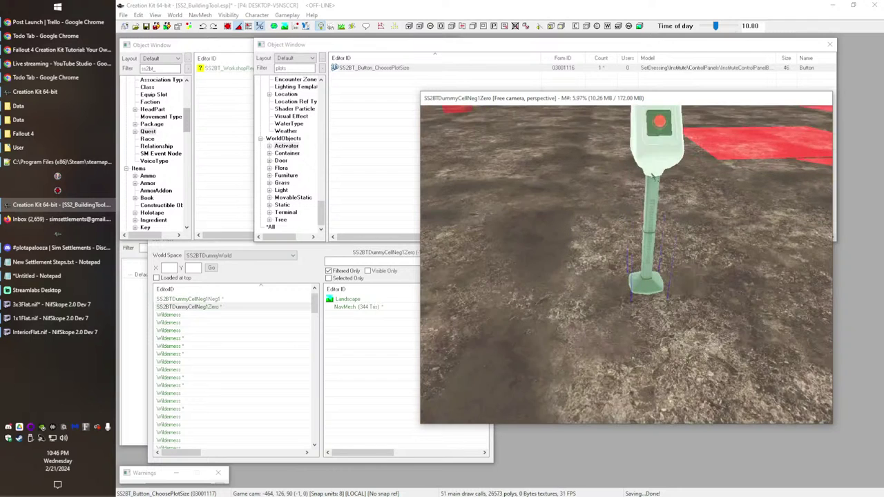
scroll(629, 194, "down", 2)
key("1")
key("1")
Step: Enlarge the render window and move the button stand right beside the red workbench
left_click_drag(421, 92, 386, 73)
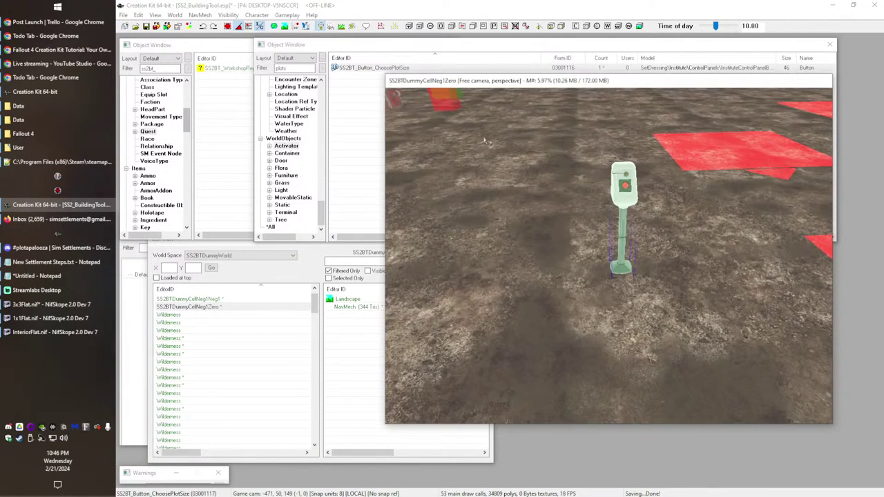
left_click_drag(623, 175, 498, 148)
scroll(498, 148, "down", 3)
middle_click_drag(499, 148, 569, 204)
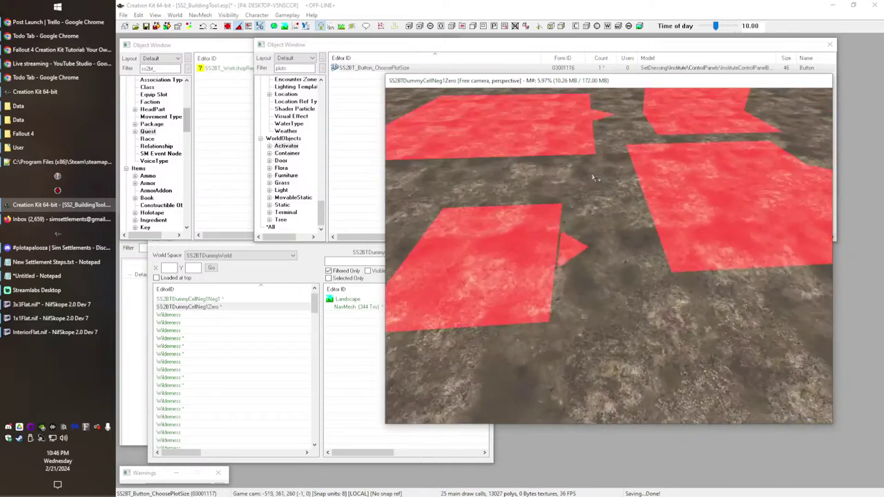
scroll(615, 221, "down", 5)
middle_click_drag(615, 221, 628, 226, "shift")
middle_click_drag(671, 279, 654, 257)
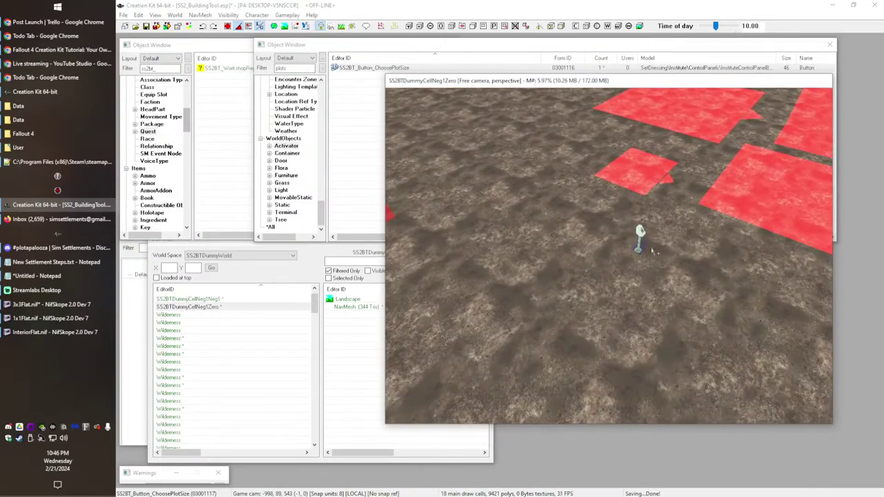
left_click_drag(640, 232, 432, 236)
middle_click_drag(447, 246, 488, 253)
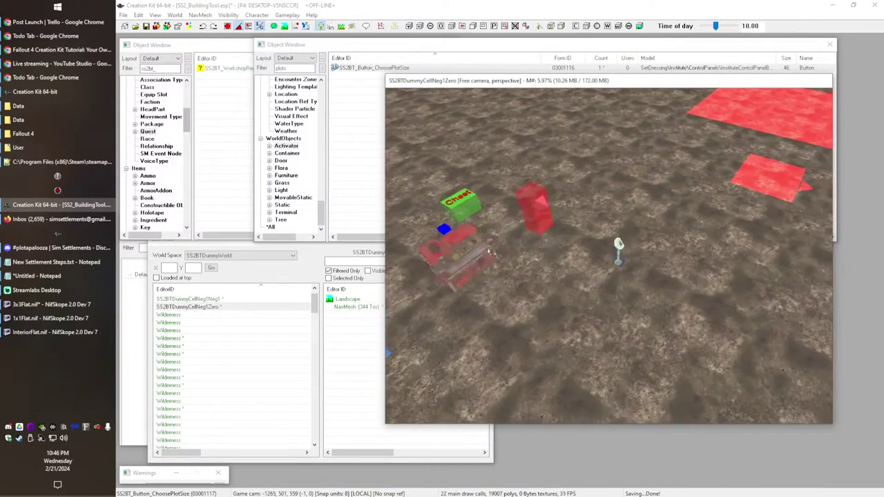
left_click_drag(622, 245, 513, 232)
middle_click_drag(537, 239, 554, 266, "shift")
scroll(555, 266, "up", 2)
left_click_drag(481, 275, 377, 328)
middle_click_drag(463, 319, 524, 246)
left_click_drag(436, 220, 406, 224)
Step: Inspect the reference data of the placed button stand and close it unchanged
double_click(405, 220)
left_click_drag(518, 123, 604, 74)
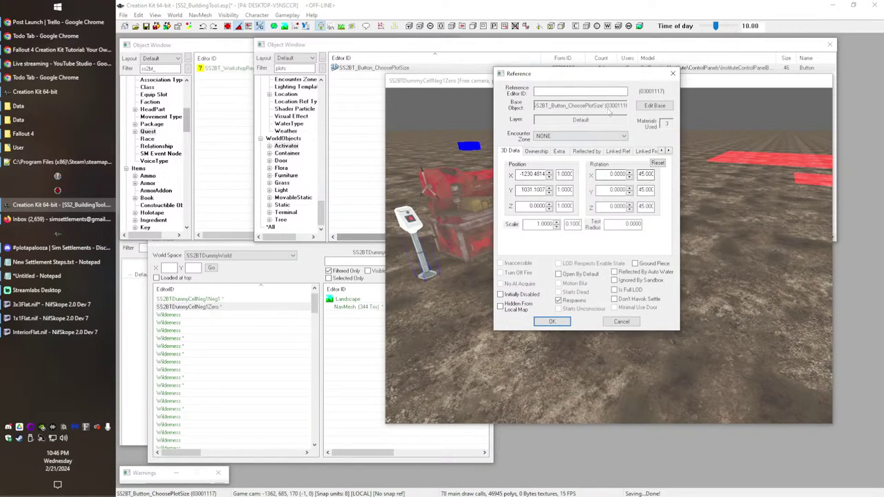
left_click_drag(605, 76, 590, 61)
left_click(541, 310)
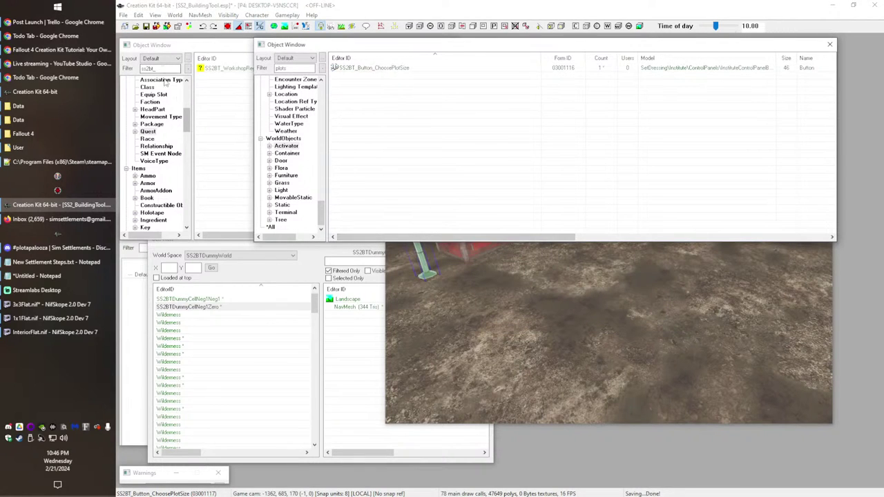
Step: Create a new Message form with the ID SS2BT_Menu_PlotSize and make it a message box
scroll(166, 158, "up", 4)
scroll(166, 158, "down", 4)
scroll(149, 131, "down", 8)
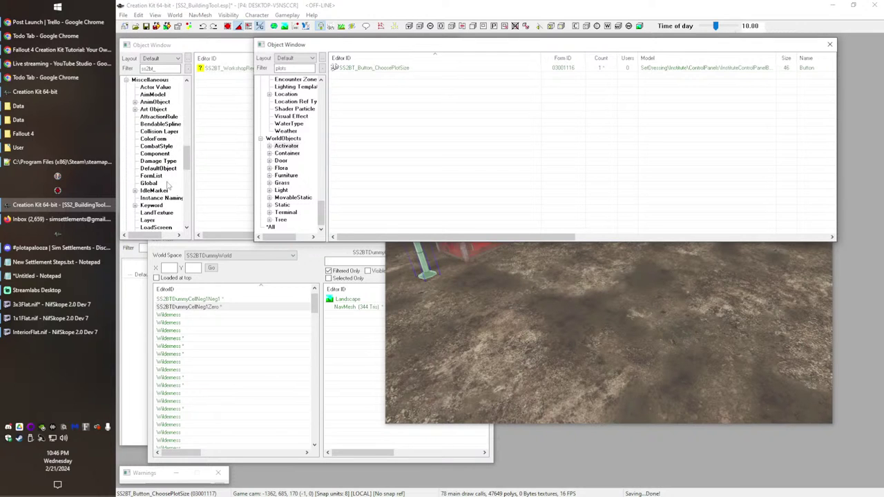
scroll(161, 210, "down", 2)
left_click(158, 207)
right_click(218, 106)
left_click(233, 121)
right_click(223, 102)
left_click(247, 105)
right_click(251, 107)
left_click(256, 115)
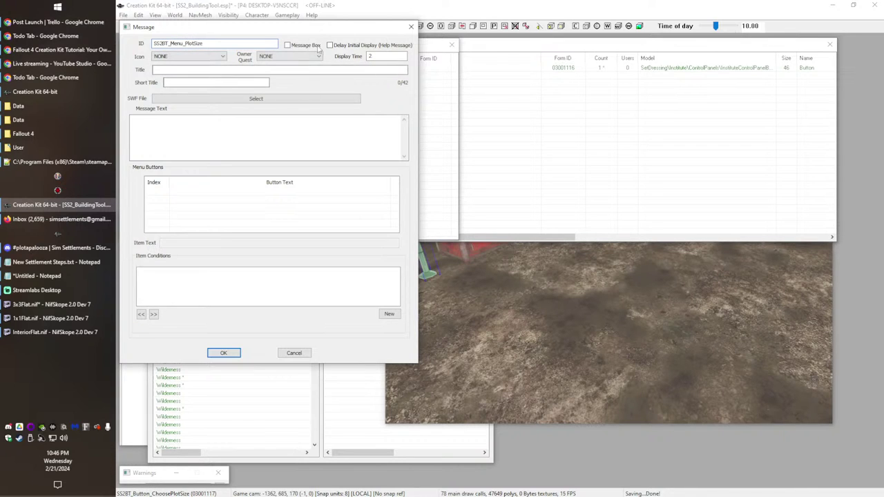
left_click(301, 44)
Step: Add the menu buttons Cancel and 1x1 to the plot size message
right_click(237, 214)
left_click(258, 214)
right_click(259, 195)
left_click(276, 199)
left_click(243, 243)
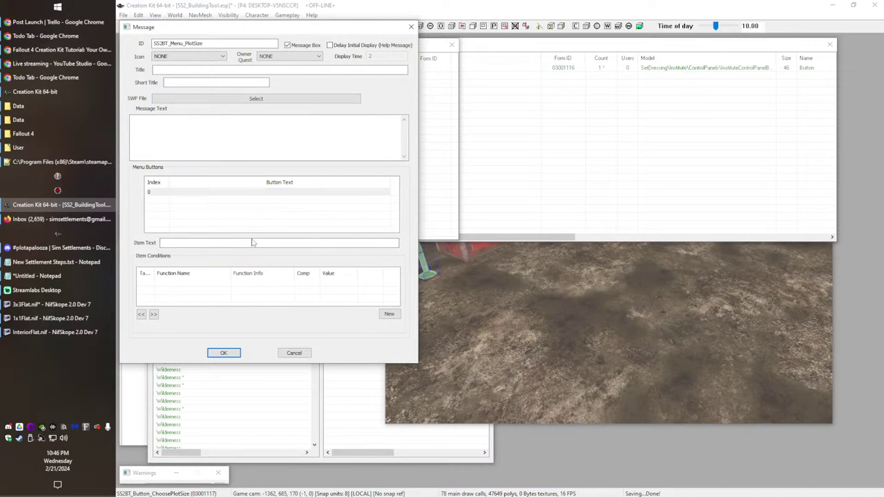
right_click(281, 207)
left_click(295, 211)
type("1x1")
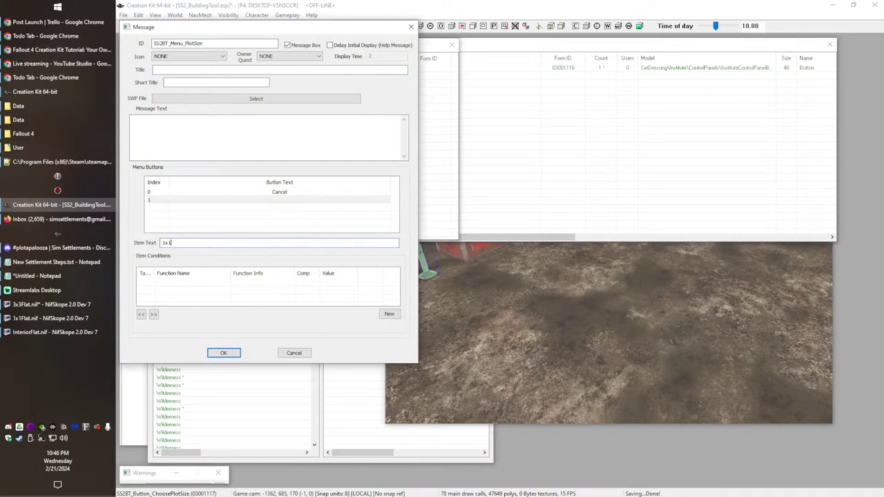
Step: Add the menu buttons 2x2 and 3x3 below the 1x1 button
right_click(290, 216)
left_click(290, 143)
right_click(268, 223)
left_click(286, 228)
left_click(233, 244)
type("2x2")
right_click(250, 212)
left_click(290, 143)
right_click(284, 213)
left_click(304, 219)
left_click(247, 242)
type("3x3")
Step: Add a final Interior menu button and save the plot size message
right_click(229, 219)
left_click(290, 143)
right_click(295, 223)
left_click(308, 230)
left_click(280, 241)
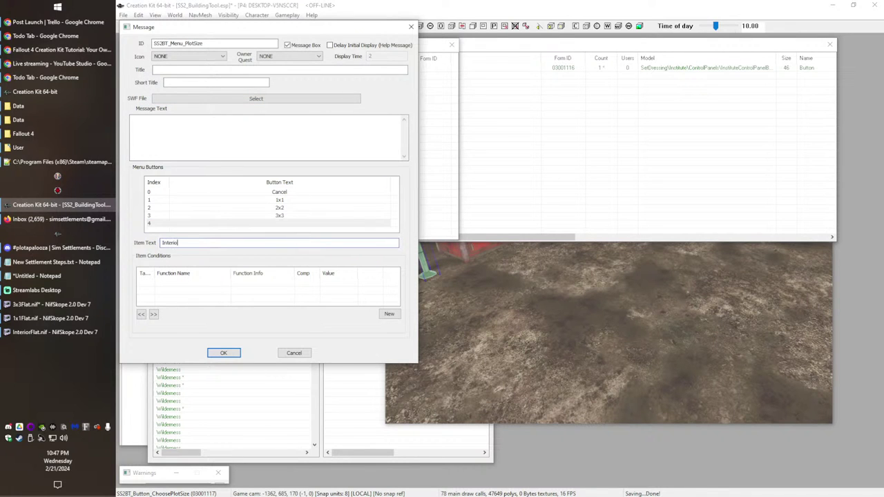
left_click(224, 354)
Step: Open the base activator of the placed button stand for editing and close its reference window
middle_click_drag(566, 320, 538, 294)
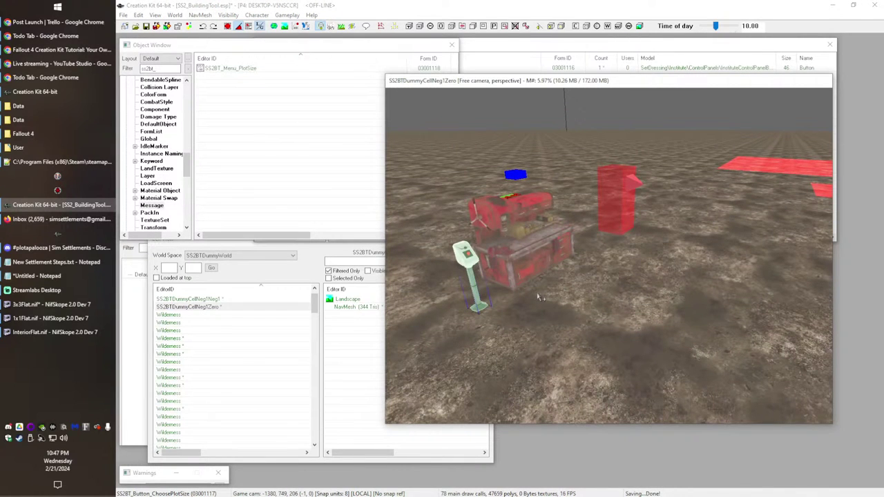
double_click(460, 258)
left_click(575, 157)
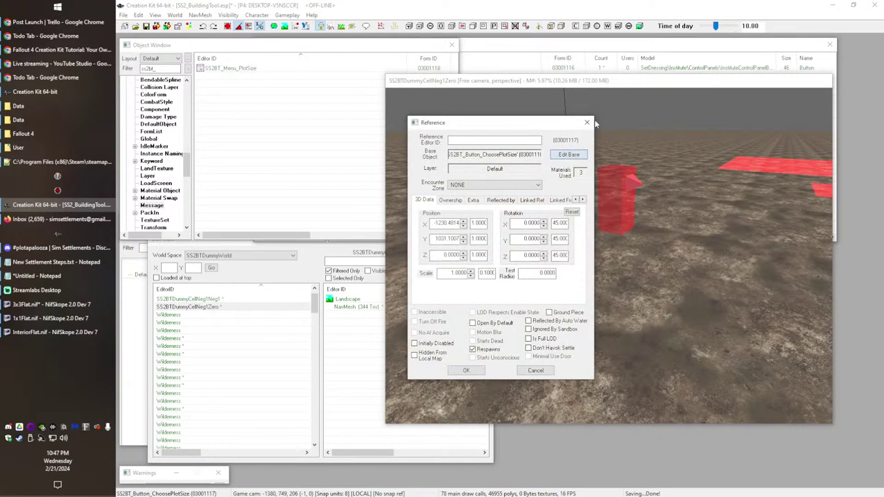
left_click_drag(587, 121, 594, 158)
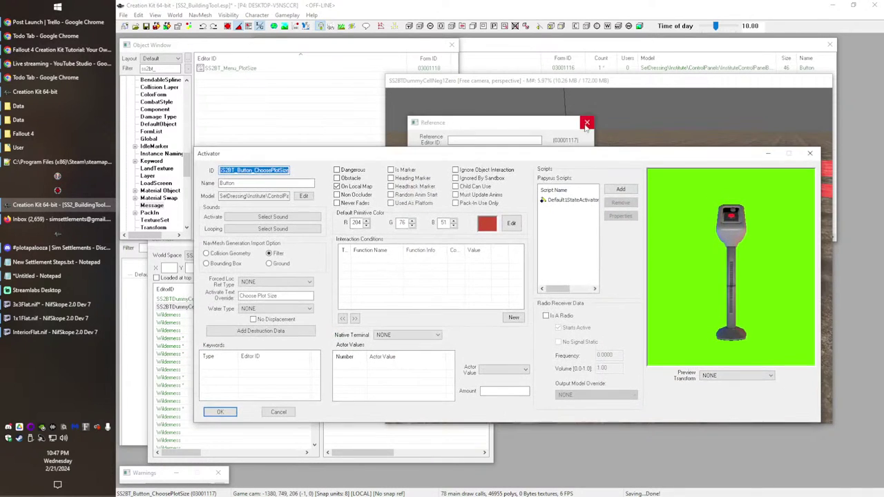
left_click(586, 122)
Step: Review the Default1StateActivator script source in the external editor, close the file and return to the activator
right_click(572, 200)
left_click(593, 257)
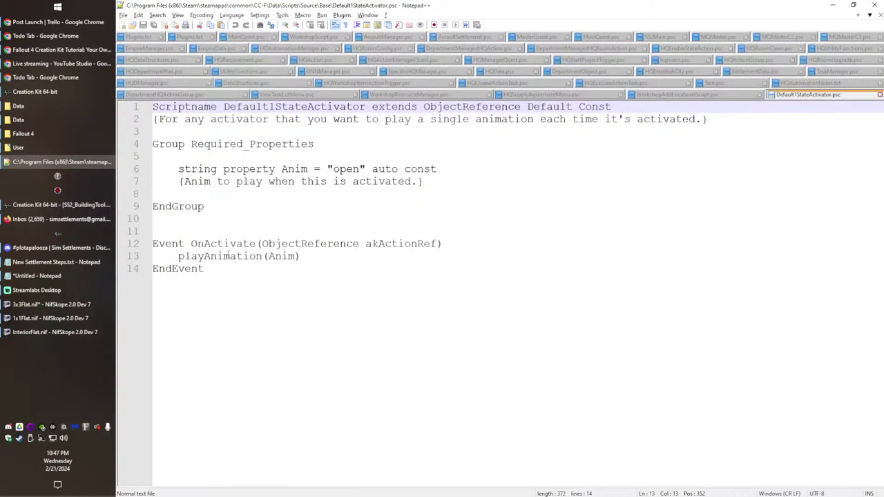
double_click(228, 256)
left_click(880, 96)
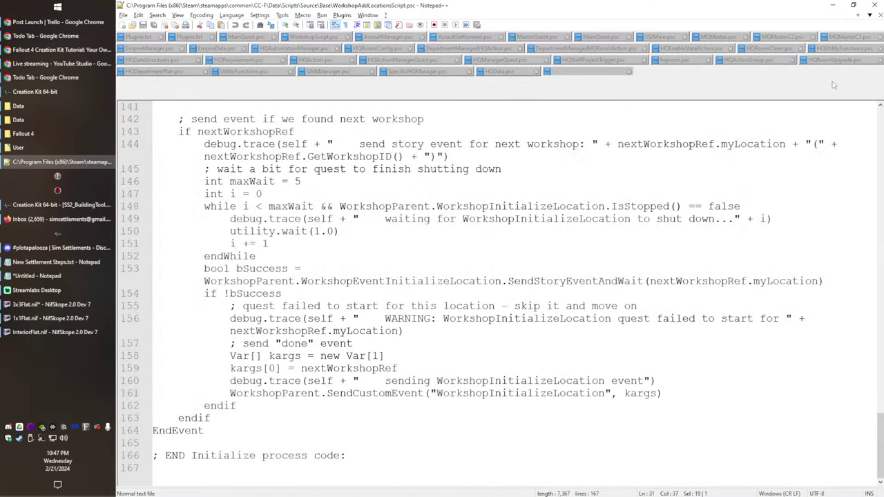
left_click(833, 5)
Step: Attach a new Const script named PlotSizeSelector to the activator, with namespace SS2BT and extending ObjectReference, and close its properties
left_click(556, 241)
left_click(626, 192)
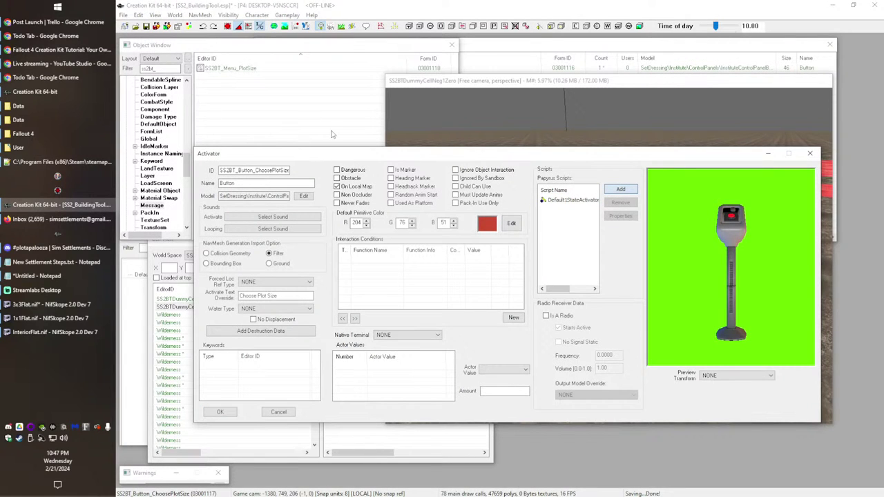
double_click(142, 144)
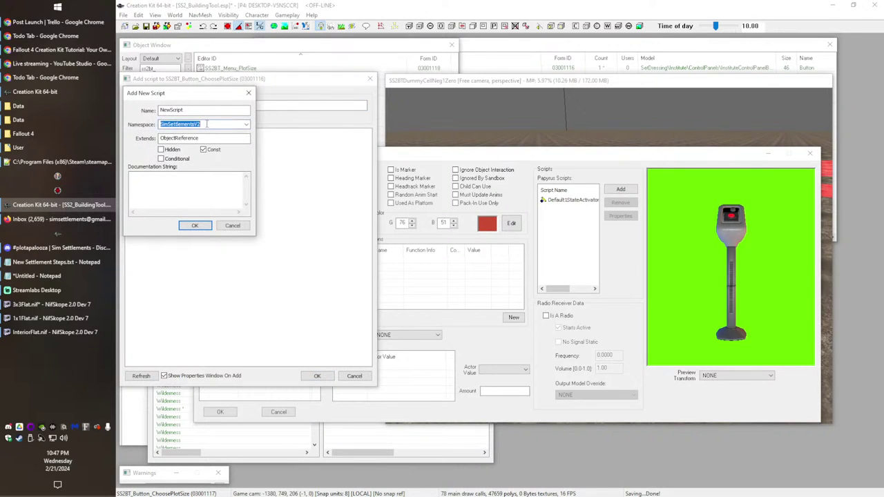
left_click(205, 125)
left_click_drag(216, 126, 161, 125)
left_click(203, 150)
type("SS")
key("shift+Tab")
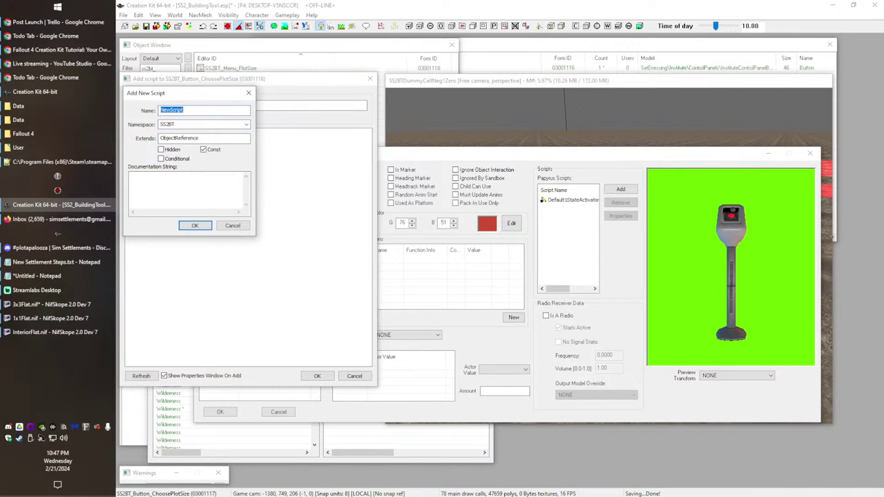
type("P")
left_click(196, 226)
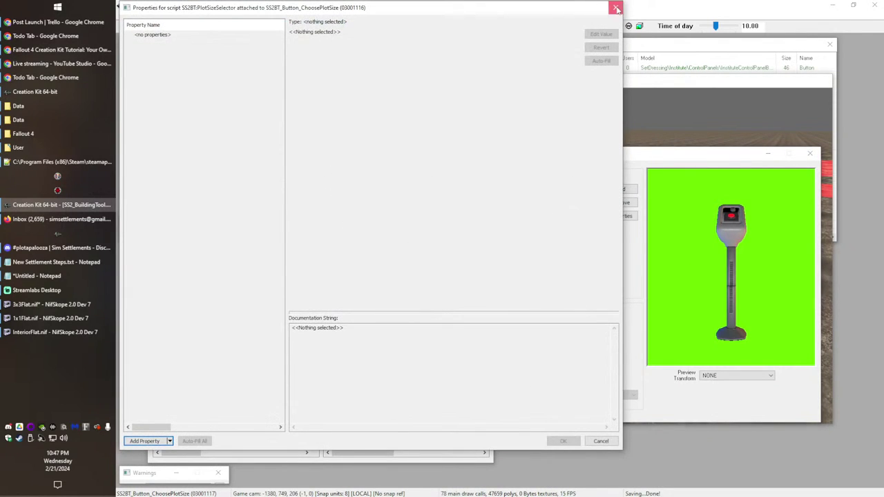
left_click(616, 7)
Step: Open the PlotSizeSelector source in the external editor and write an empty OnActivate(ObjectReference akActivatedBy) event closed with EndEvent
right_click(586, 208)
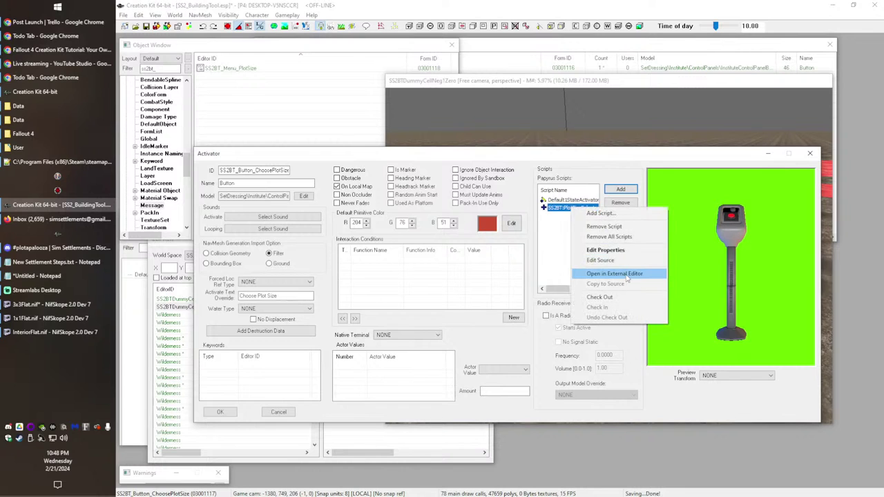
left_click(625, 275)
left_click(379, 242)
key("Return")
type("Event OnActi")
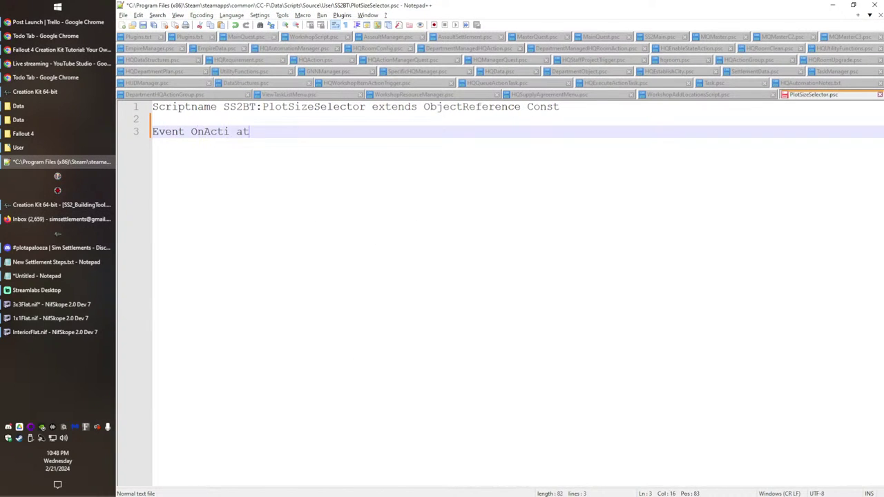
type("vate(Ob")
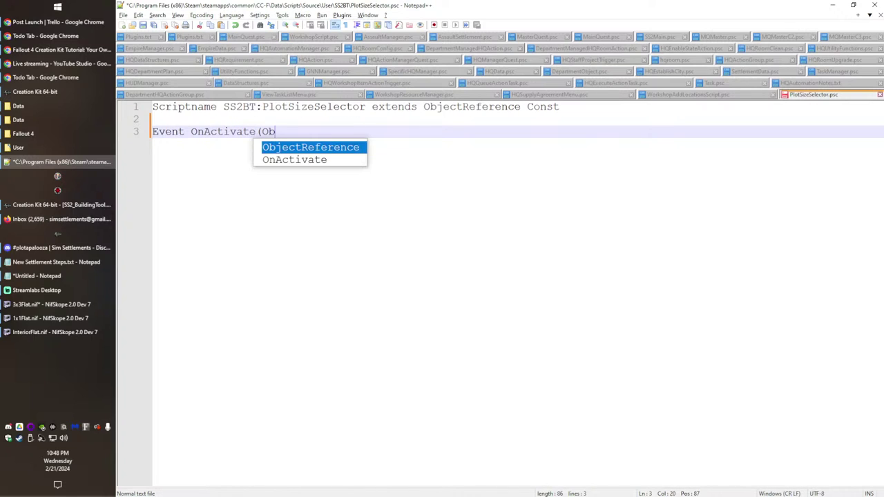
type("jectReference akActivatedBy)")
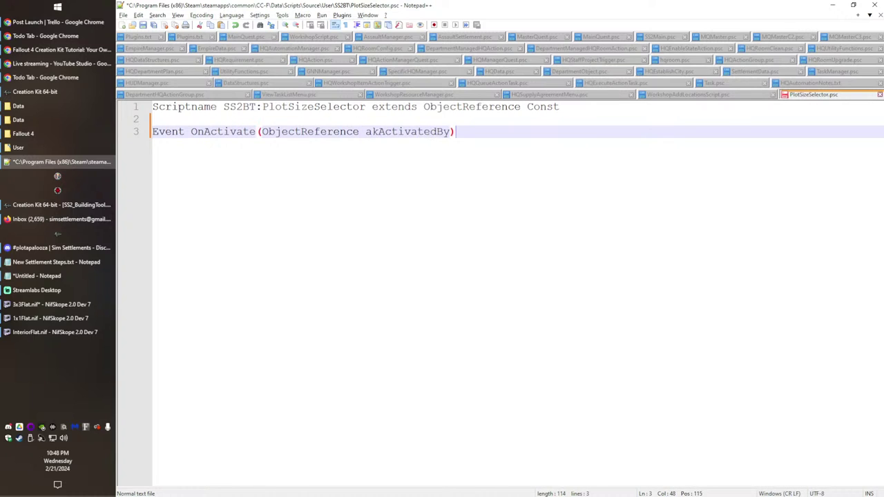
key("Return")
type("End")
type("nt")
Step: Inside OnActivate, add an if(akActivatedBy == Game.GetPlayer()) block closed with endif
key("Up")
key("End")
key("Return")
key("Tab")
type("if(Aka")
key("Return")
type("== Game.GetPlayer9))")
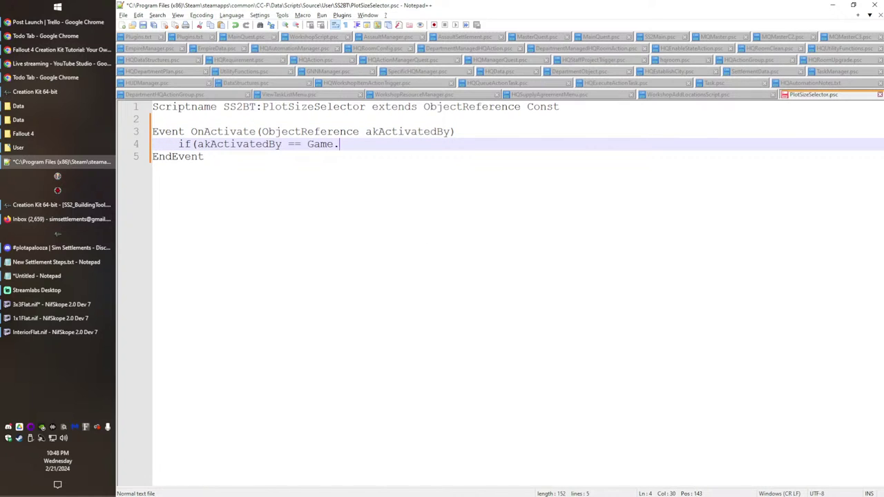
key("Return")
key("BackSpace")
key("BackSpace")
key("BackSpace")
key("BackSpace")
key("BackSpace")
type("()")
key("Return")
key("BackSpace")
type(")")
key("Return")
type("endif")
Step: Inside the player check, add the line int iConfirm = PlotSizeMenu.Show()
key("Up")
key("End")
key("Return")
key("Tab")
type("int i")
key("BackSpace")
type("iConf")
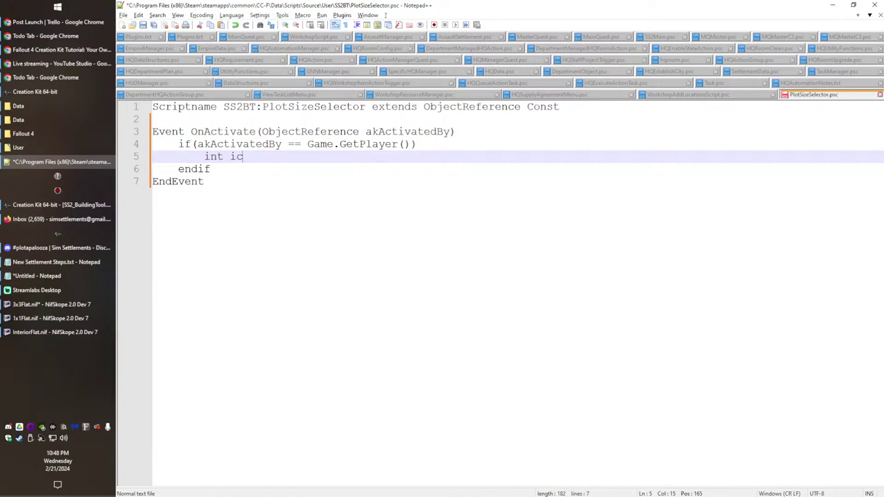
type("irm = PlotSizeMenu.Show()")
key("Return")
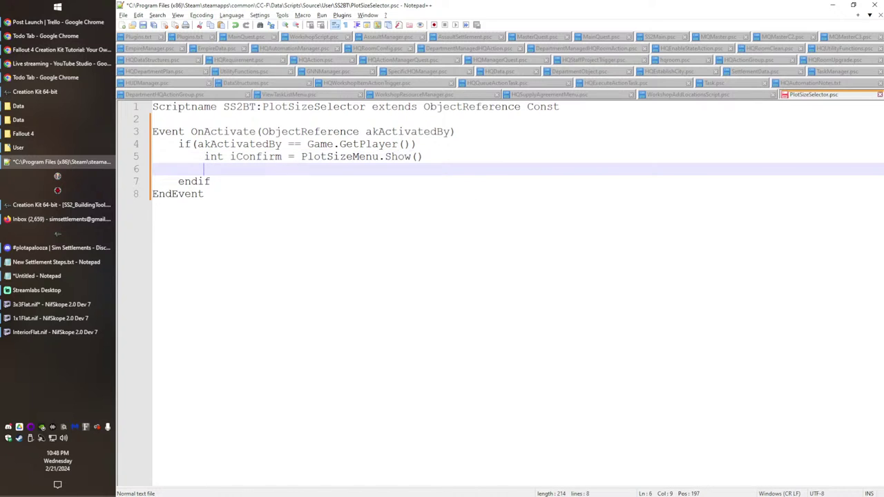
Step: Begin branching on iConfirm, with if(iConfirm == 0) commented "; Cancel" and elseif(iConfirm == 1) for the 1x1 choice
key("Return")
type("if(iConfirm == 0)")
key("Return")
type("; Cancel")
key("Return")
key("BackSpace")
type("elseif(iConfirm == 1)")
key("Return")
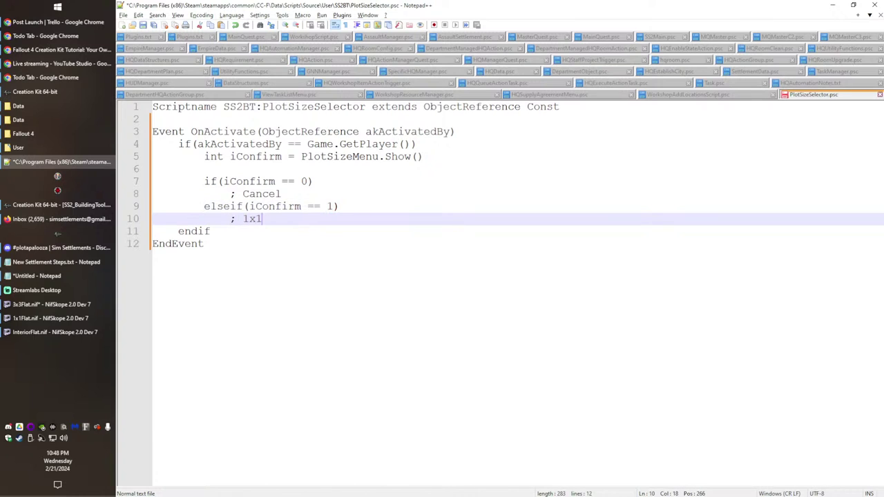
Step: Comment the iConfirm == 1 branch as 1x1 and add an elseif branch for iConfirm == 2 commented 2x2
type("; 1x1")
key("Return")
type("elseif(iCo")
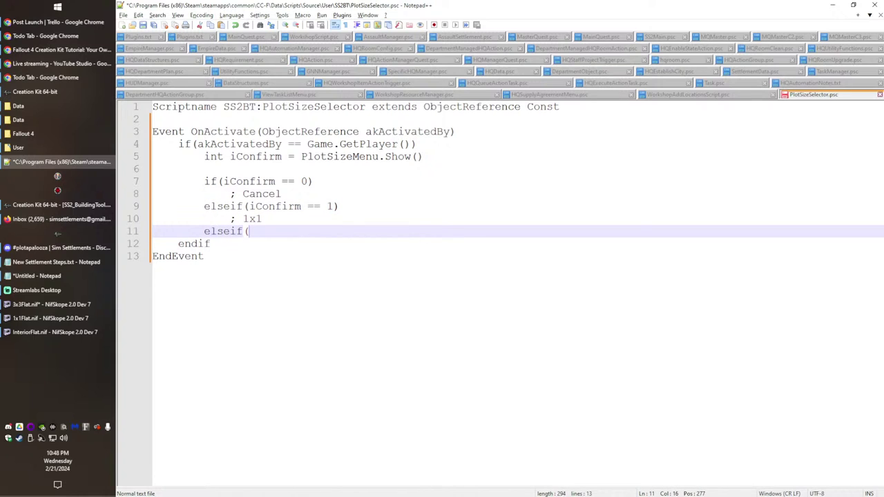
key("Return")
type("==2 )")
key("BackSpace")
key("BackSpace")
key("BackSpace")
type("2)")
key("Return")
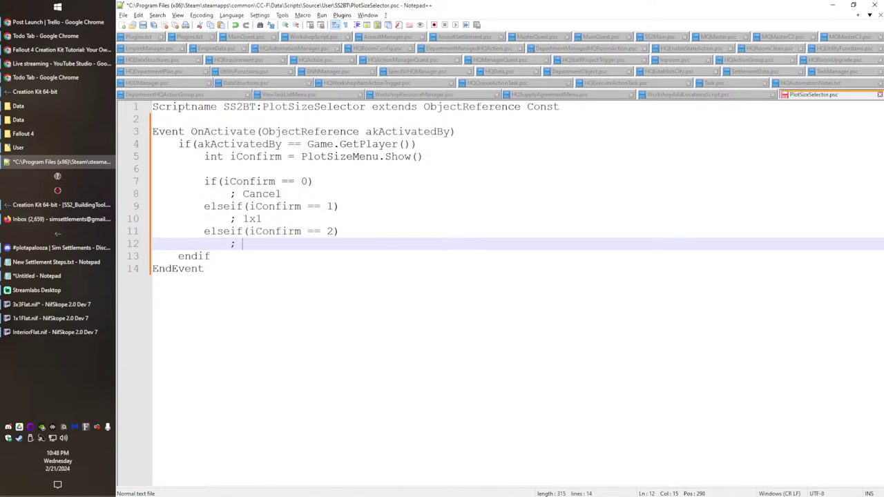
type("; 2x2")
Step: Add an elseif branch for iConfirm == 3 containing the comment 3x3
key("Return")
key("BackSpace")
type("elseif")
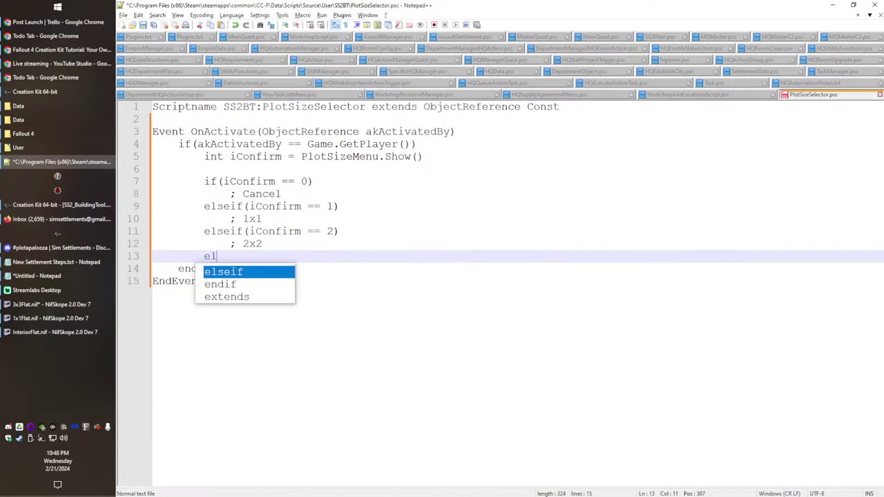
key("BackSpace")
key("BackSpace")
type("if(iC")
key("Return")
type("== 3)")
key("Return")
type("; 3x")
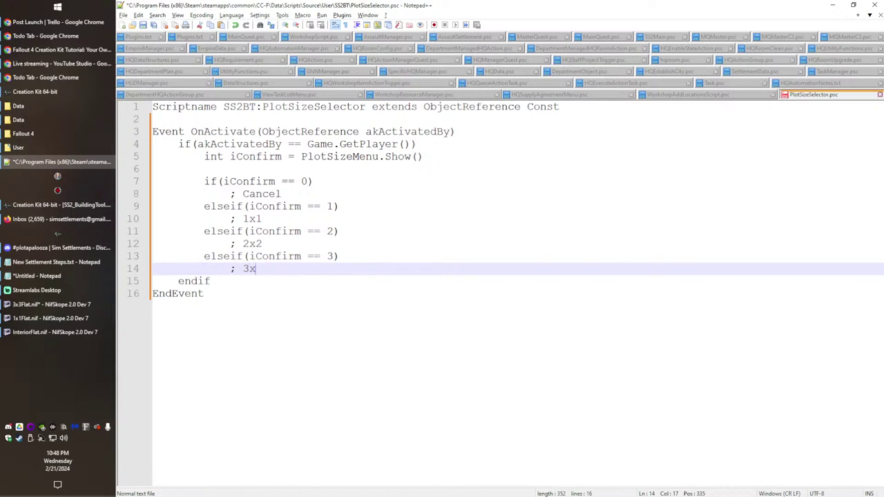
type("3")
Step: Add an elseif branch for iConfirm == 4 containing the comment Interior
key("Return")
key("BackSpace")
type("elseif(i")
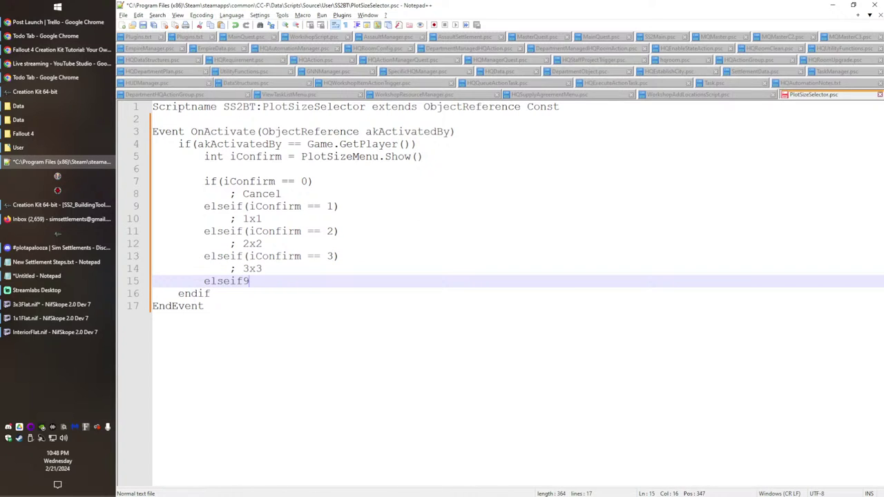
type("C")
key("Return")
type("== 4)")
key("Return")
type("l")
key("BackSpace")
type("; IOnterior")
Step: Close the iConfirm conditional block with an endif
key("Return")
type("endfi")
key("BackSpace")
key("BackSpace")
type("if")
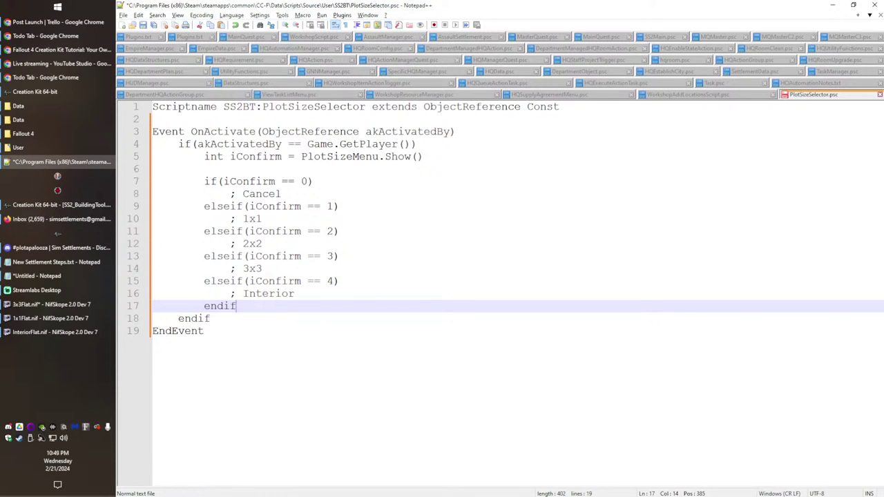
Step: Declare the property "ObjectReference[] Property HelperRefs Auto Const" between the script header and the OnActivate event
key("Up")
key("Up")
key("Up")
key("Up")
key("Up")
key("Up")
key("Up")
key("Up")
key("Up")
key("Up")
key("Up")
key("Up")
key("Up")
key("Up")
key("Up")
key("Up")
key("Down")
key("Return")
key("Return")
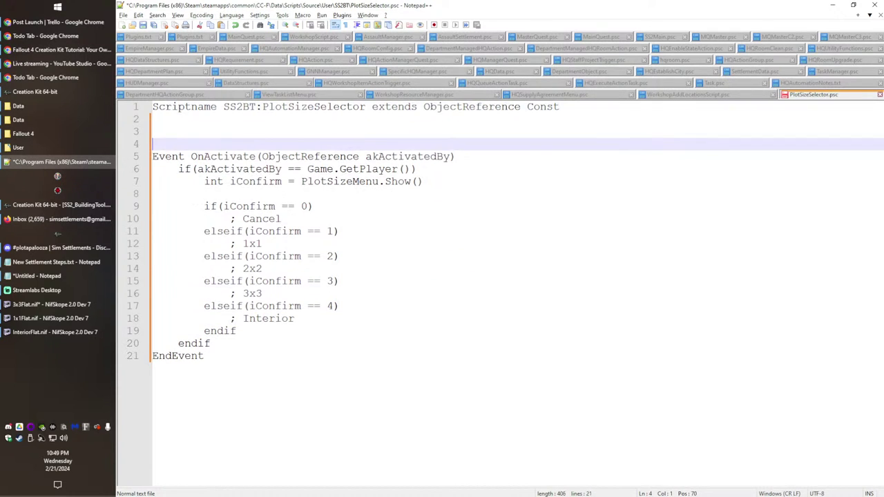
key("Up")
type("Ob")
key("Return")
type("[] ")
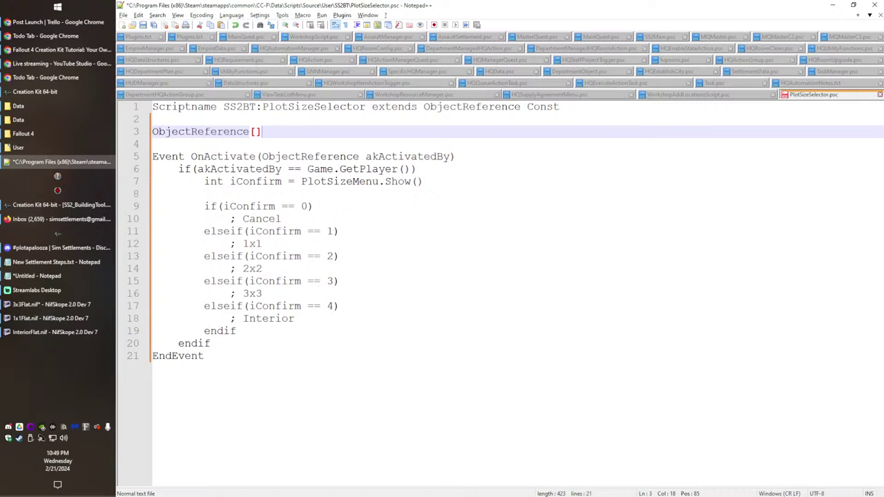
type("Property HelperRe")
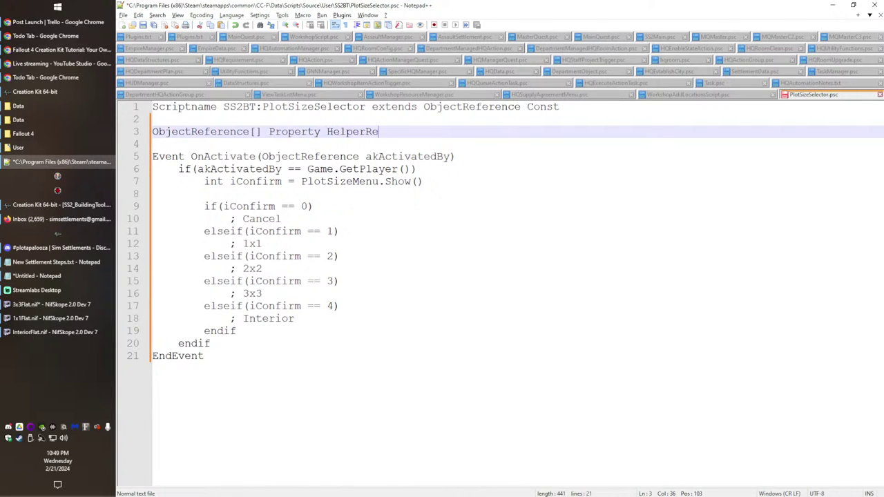
type("fs Auto Const")
Step: Replace all the elseif size branches and their comments with a single else branch after the Cancel case
key("Down")
key("Down")
key("Down")
key("Down")
key("Down")
key("Down")
key("Down")
key("Down")
key("Down")
key("Down")
key("Down")
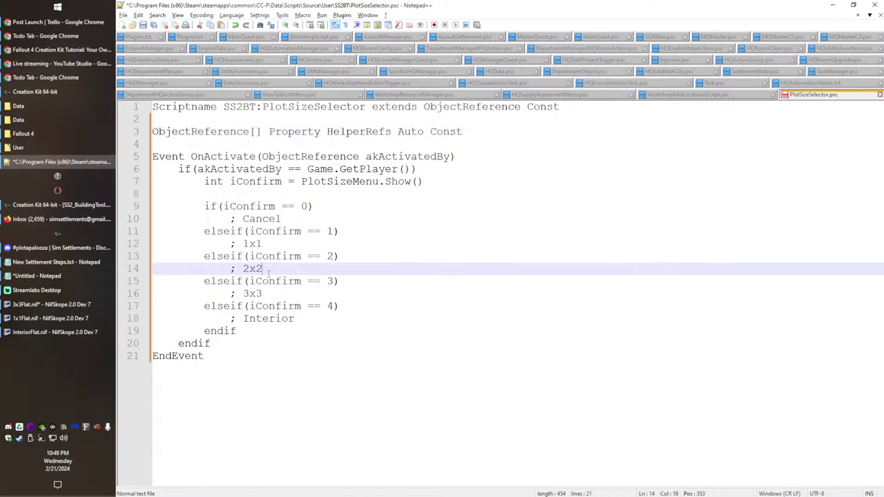
left_click_drag(304, 318, 230, 243)
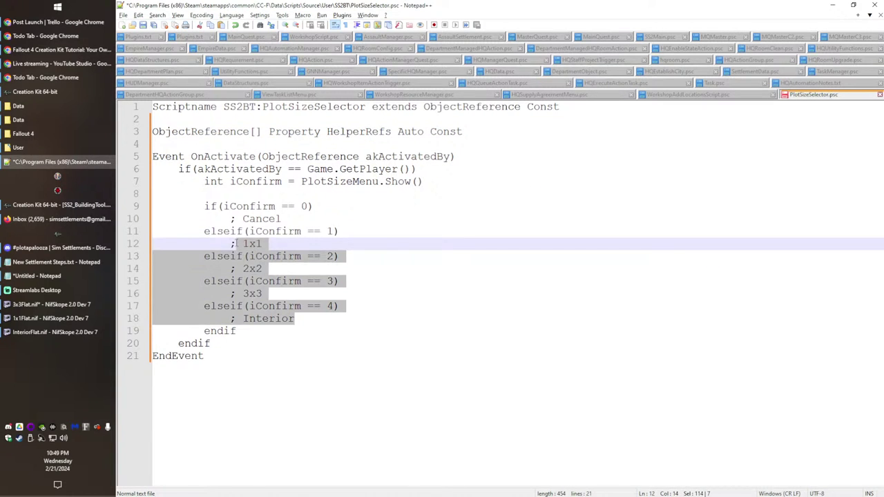
key("BackSpace")
key("Up")
key("End")
key("BackSpace")
key("BackSpace")
key("BackSpace")
key("BackSpace")
key("BackSpace")
key("BackSpace")
key("BackSpace")
key("BackSpace")
key("BackSpace")
key("BackSpace")
key("BackSpace")
key("BackSpace")
key("BackSpace")
key("BackSpace")
key("BackSpace")
key("BackSpace")
key("BackSpace")
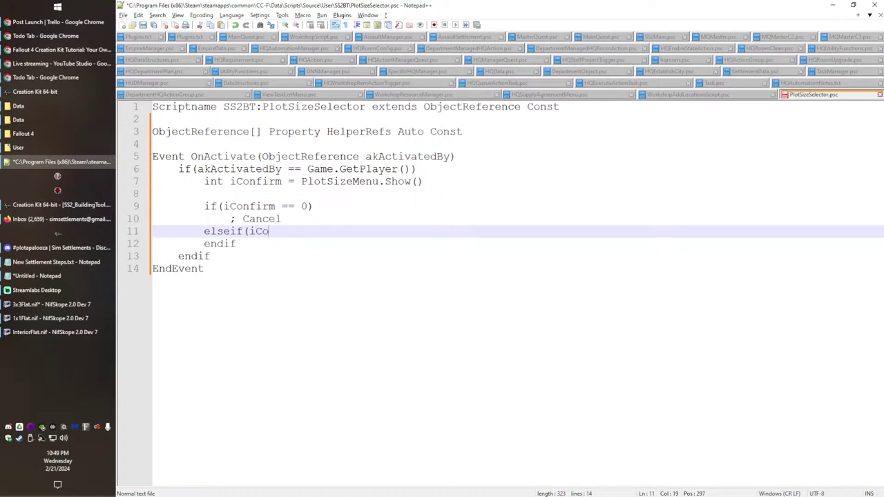
key("Down")
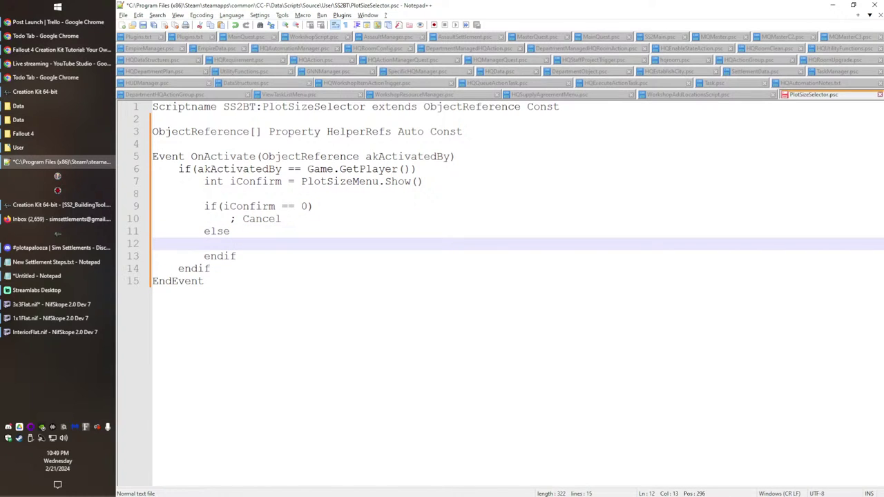
Step: In the else branch, declare the variable "int iShowIndex = iConfirm - 1"
type("i")
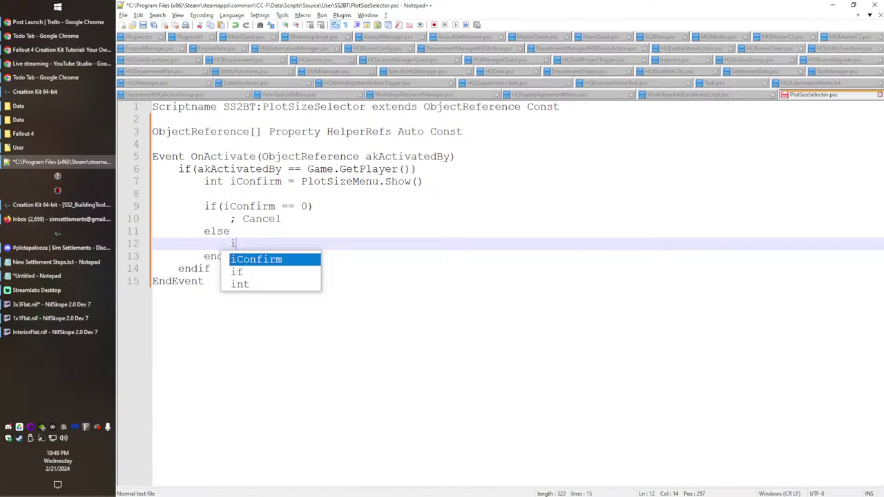
type("K")
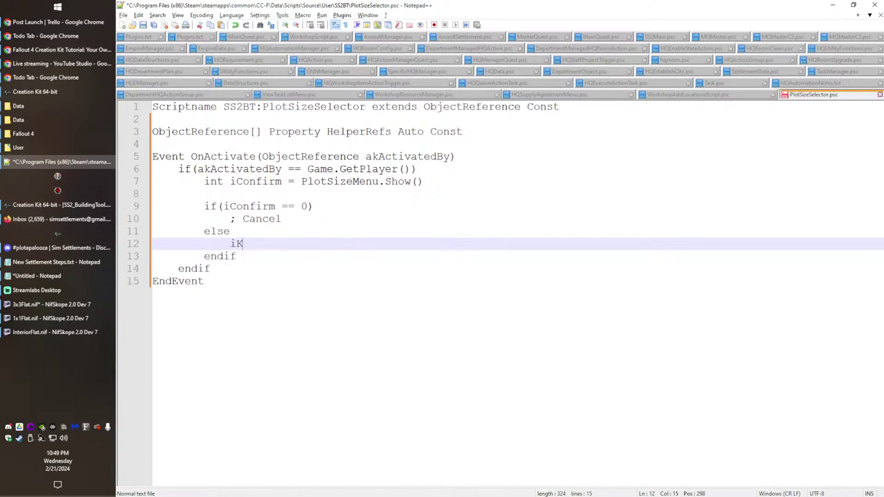
type("int i")
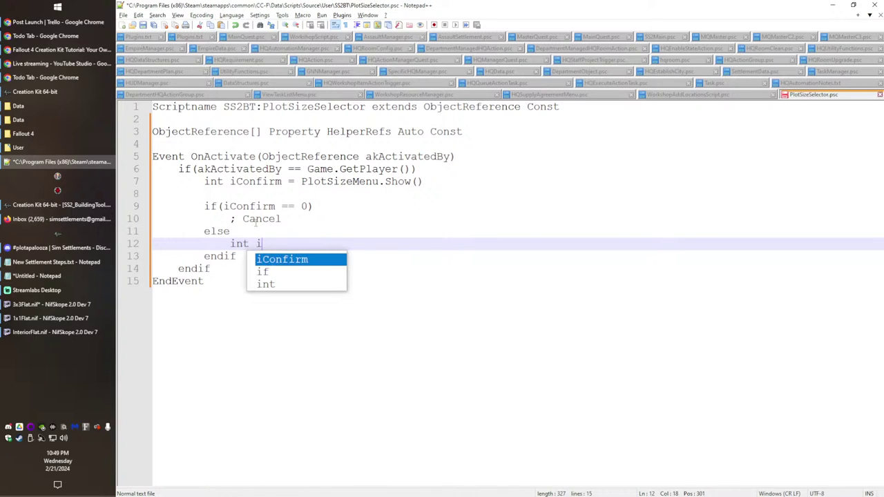
type("ShowIn")
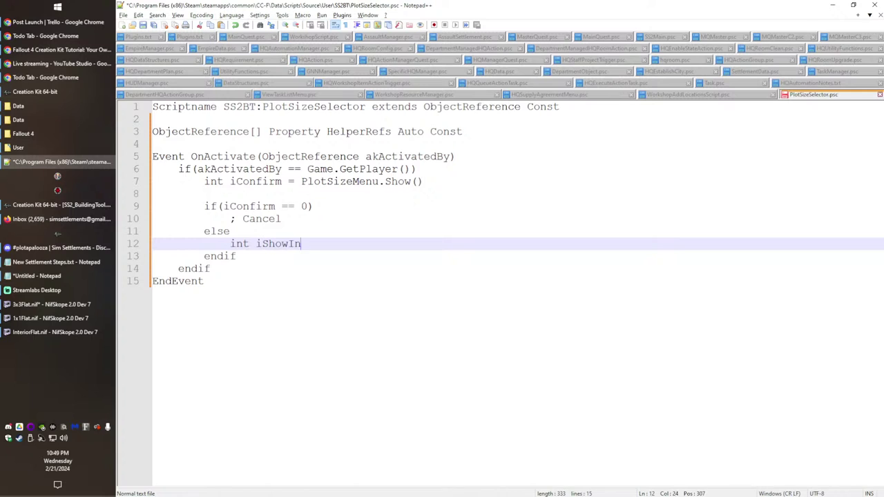
type("dex = iConfirm - 1")
key("Return")
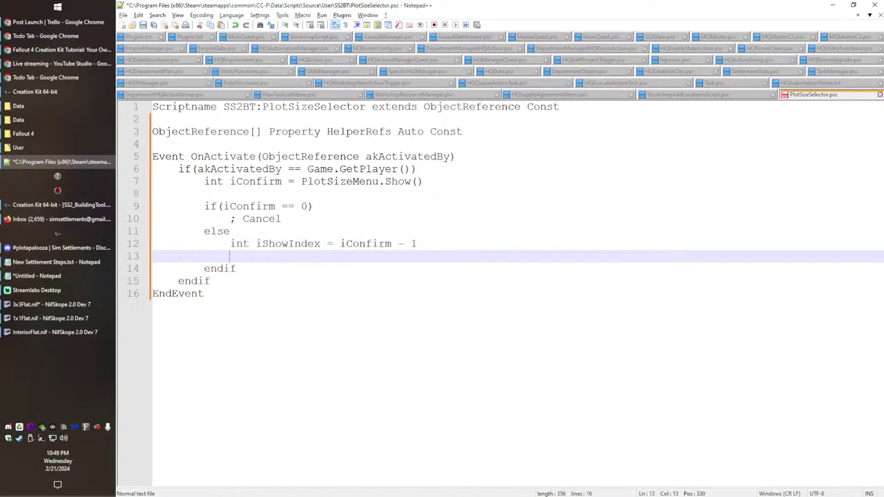
Step: Declare int i = 0 and add a while loop with condition i < HelperRefs.Length that increments i by 1
type("int i = 0")
key("Return")
type("wh8ile")
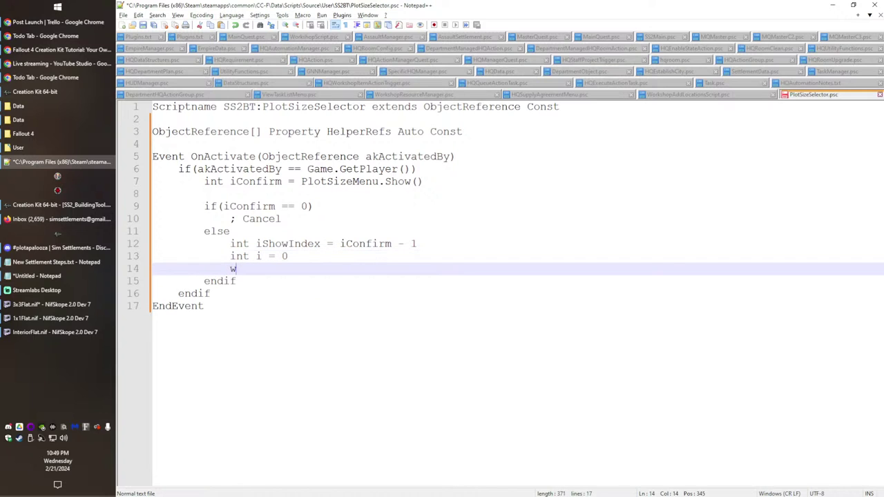
key("BackSpace")
key("BackSpace")
key("BackSpace")
type("le(i < HelperRefs>")
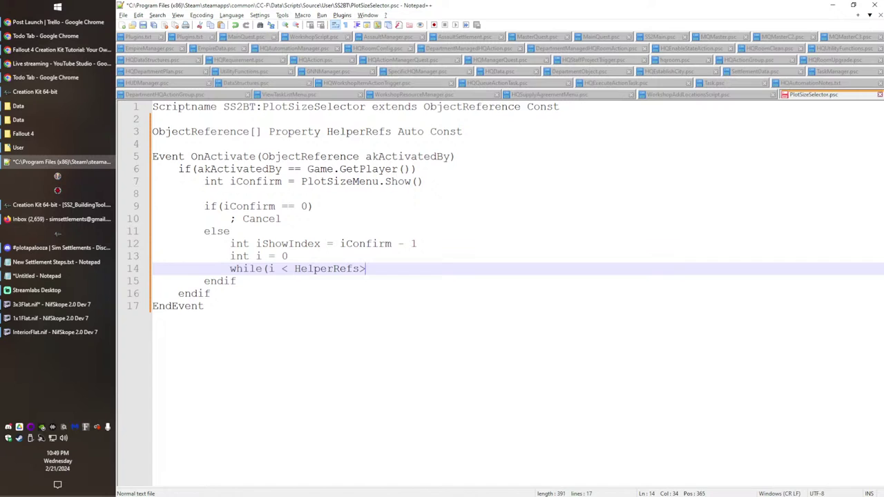
key("BackSpace")
type(".Length)")
key("Return")
key("Tab")
type("i += 1")
key("Return")
key("BackSpace")
type("e")
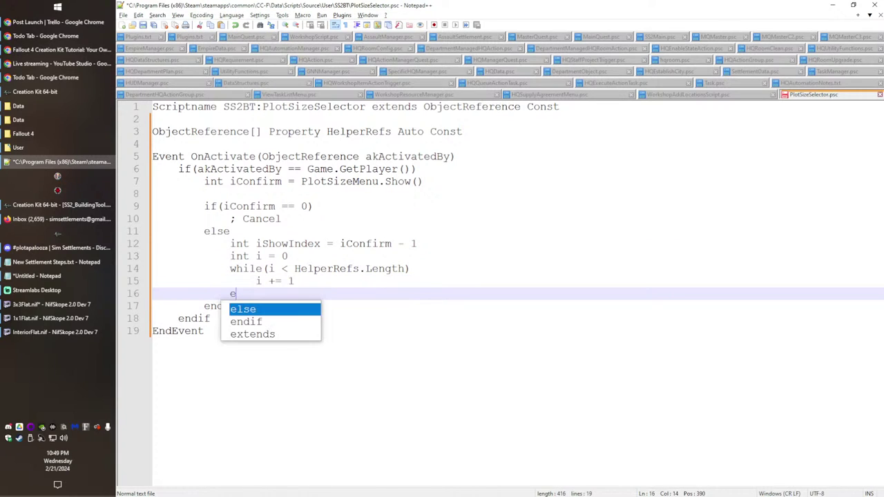
type("ndWhile")
Step: At the start of the while loop, add an if(i == iShowIndex) check that calls HelperRefs[i].Enable()
key("Up")
key("Up")
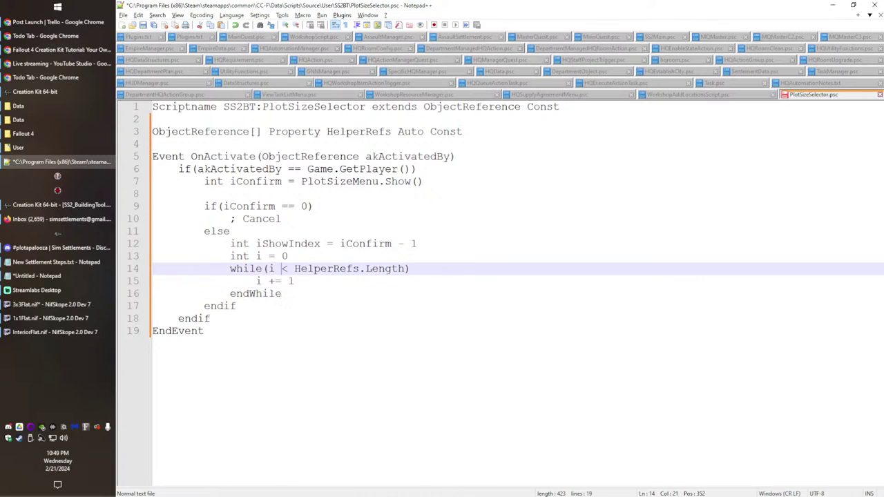
key("End")
key("Return")
key("Tab")
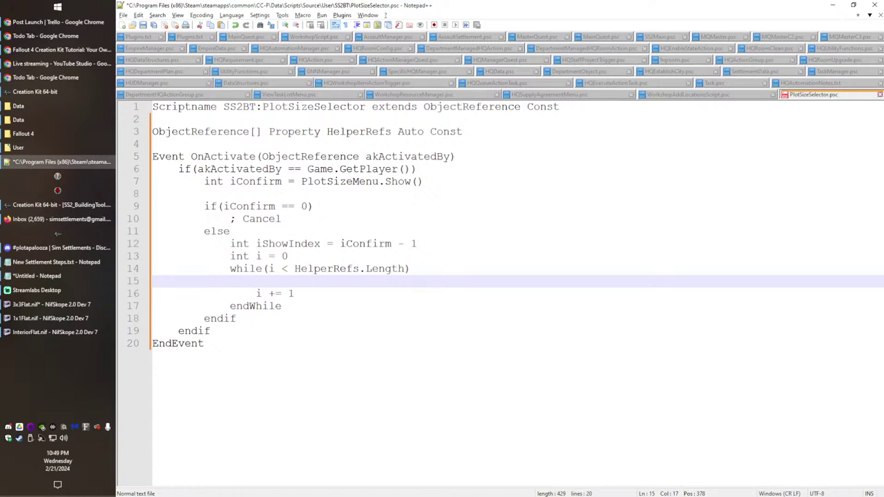
type("if(i == iSho")
key("Return")
type(")")
key("Home")
key("End")
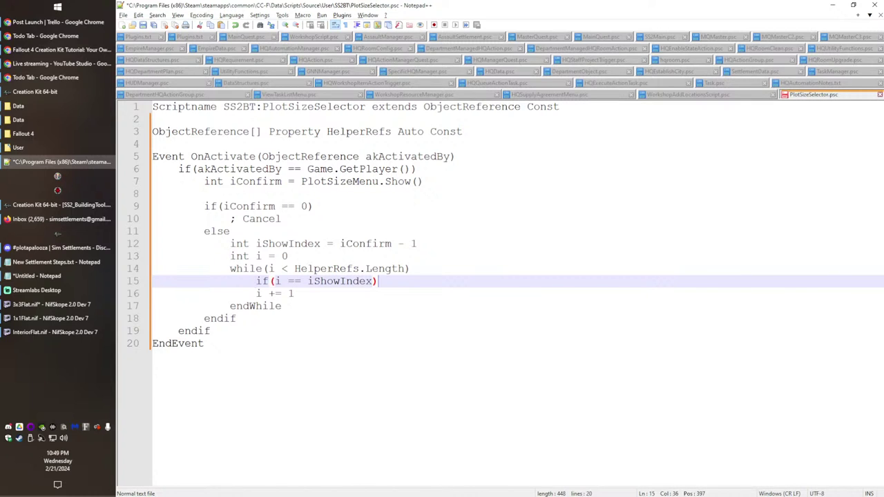
key("Return")
key("Tab")
type("HelperRefs[i]")
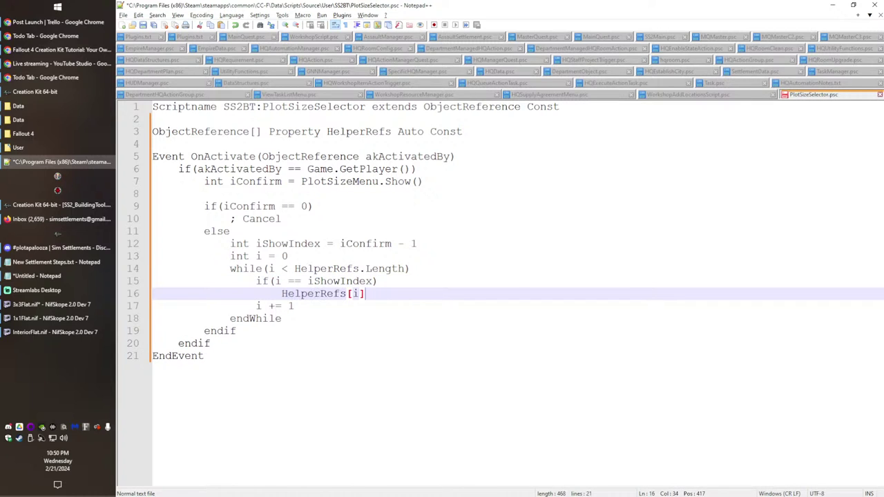
type(".Enable()")
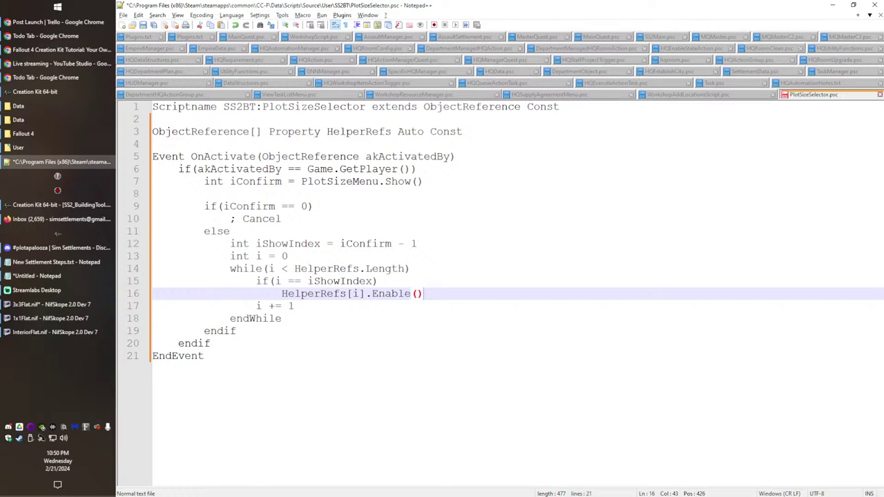
Step: Add an else case calling HelperRefs[i].Disable(), and close it with endif followed by a blank line
key("Return")
key("BackSpace")
type("else")
key("Tab")
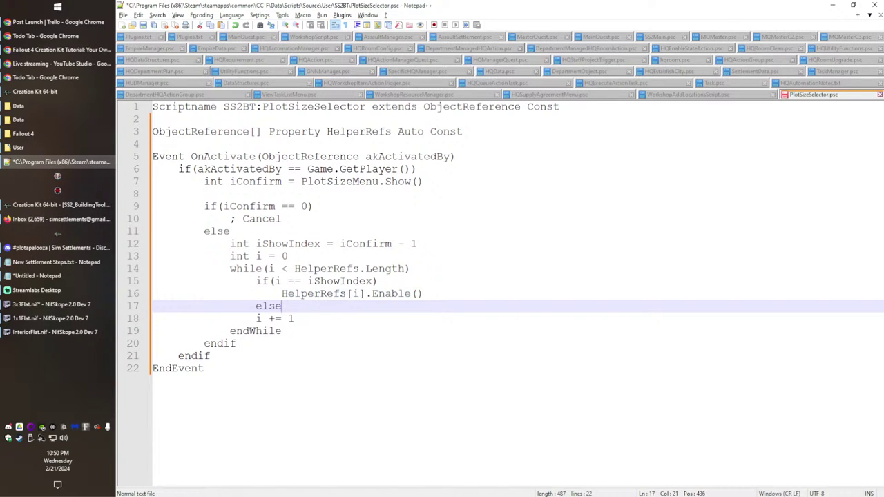
key("Return")
key("Tab")
type("HelperRefs[]")
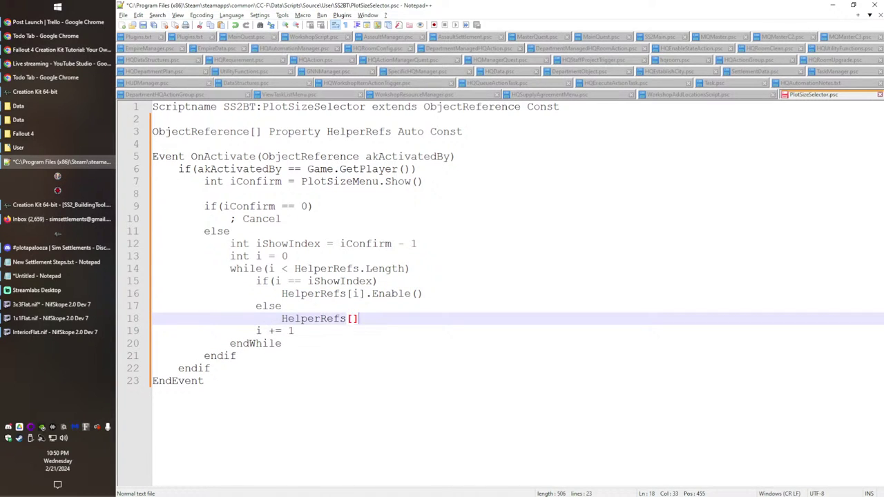
key("Left")
type("i")
key("Right")
type(".Disable()")
key("Return")
key("BackSpace")
type("endif")
key("Return")
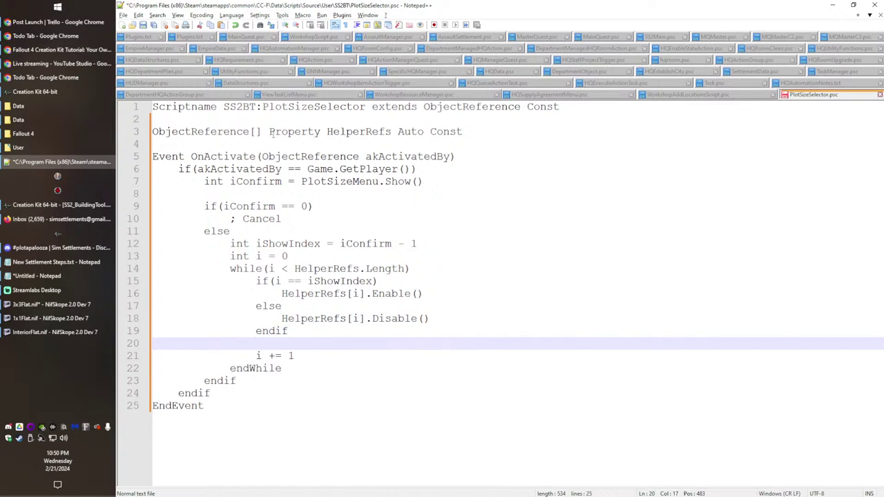
Step: Save the PlotSizeSelector script
key("ctrl+s")
left_click(340, 235)
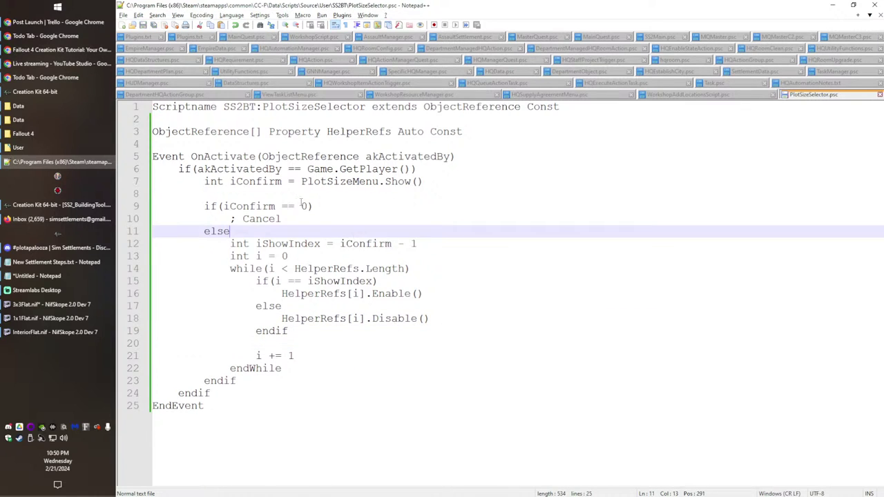
double_click(336, 110)
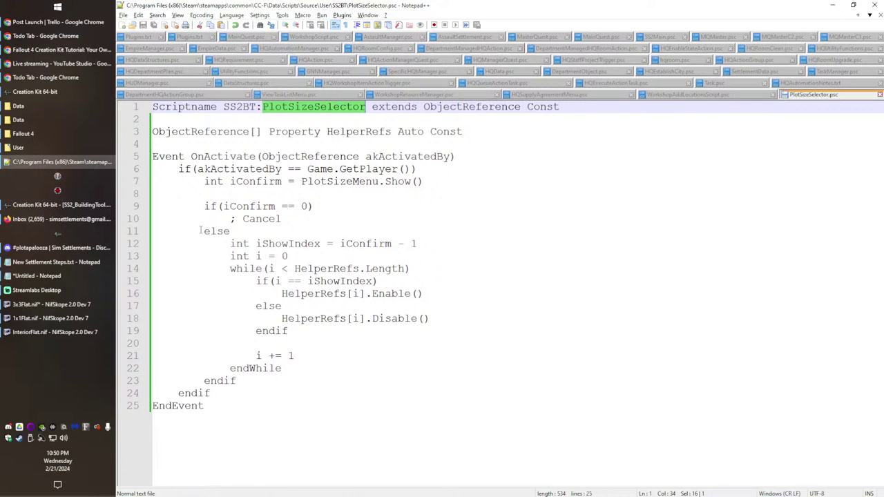
Step: Switch to the Creation Kit, open the source of the activator's SS2BT:PlotSizeSelector script and compile it
left_click(59, 204)
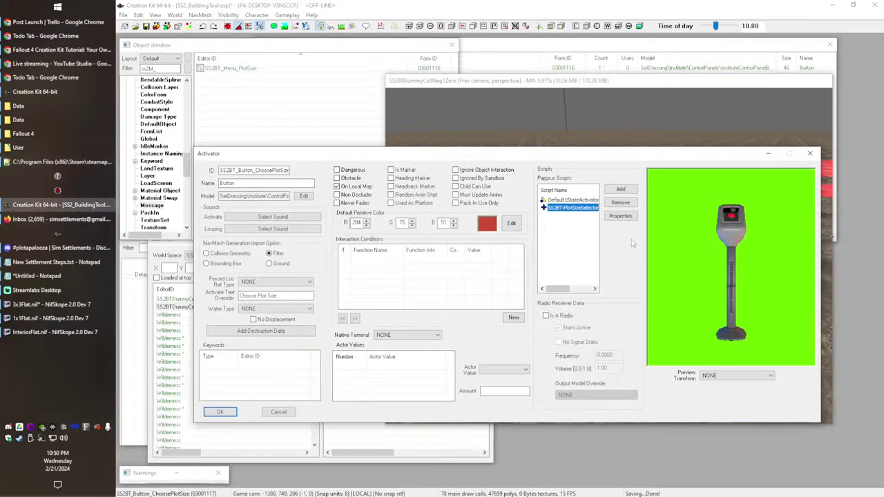
right_click(568, 210)
left_click(587, 260)
left_click(178, 18)
left_click(187, 29)
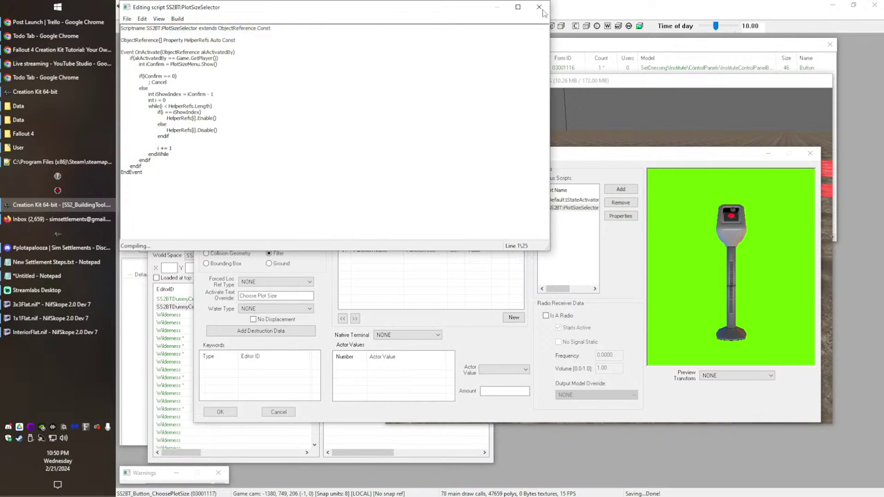
Step: Switch to Notepad++ and declare Message Property PlotSizeMenu Auto Const above the HelperRefs property in the PlotSizeSelector script
key("alt+Tab")
left_click(458, 116)
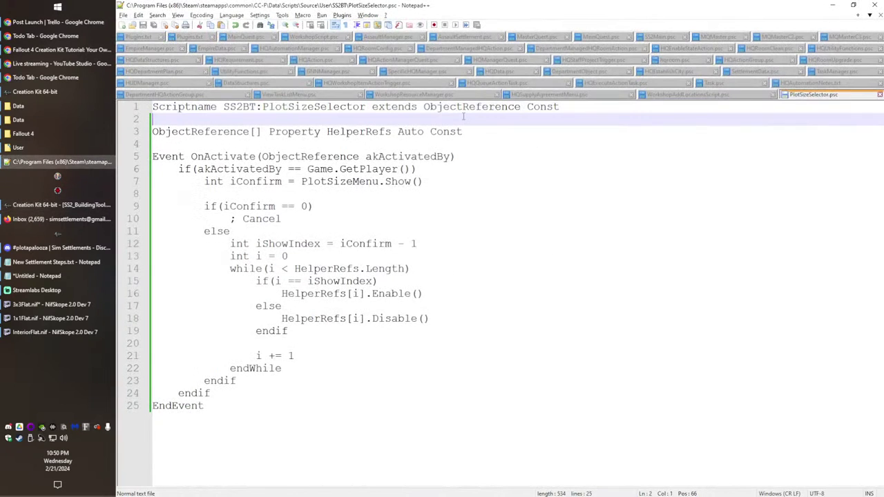
key("Return")
type("MessagePro")
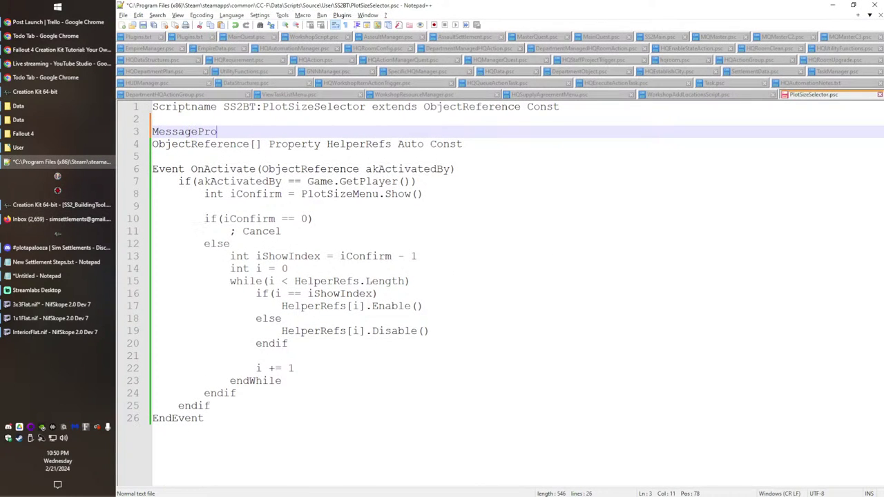
key("BackSpace")
key("BackSpace")
type("Property Plot")
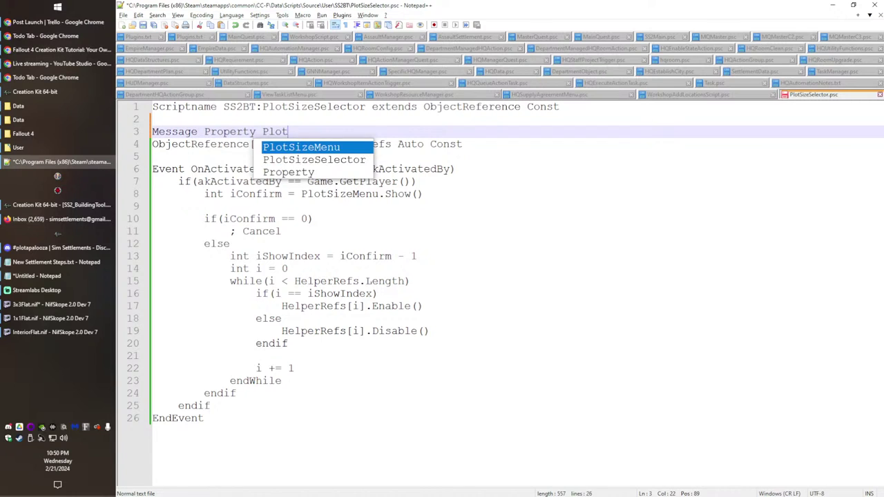
key("Return")
type("Auto Const")
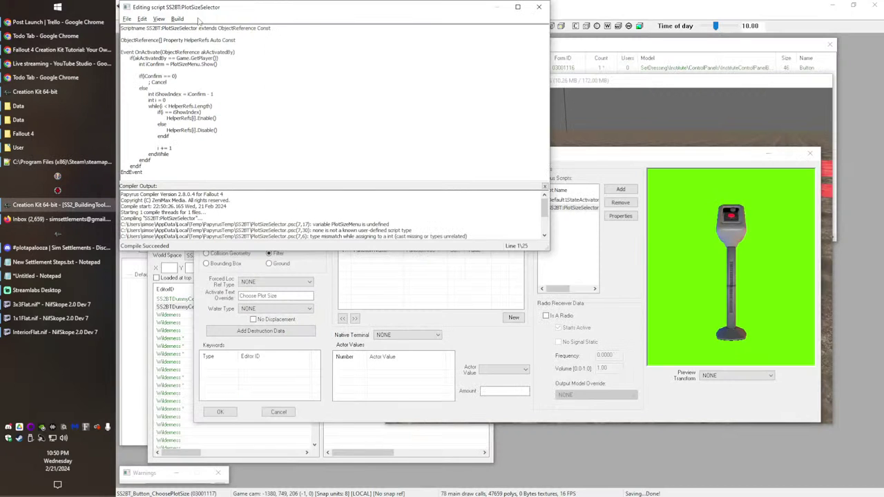
Step: Back in the Creation Kit, reopen the source of the activator's SS2BT:PlotSizeSelector script, compile it and close the script editor
left_click(538, 6)
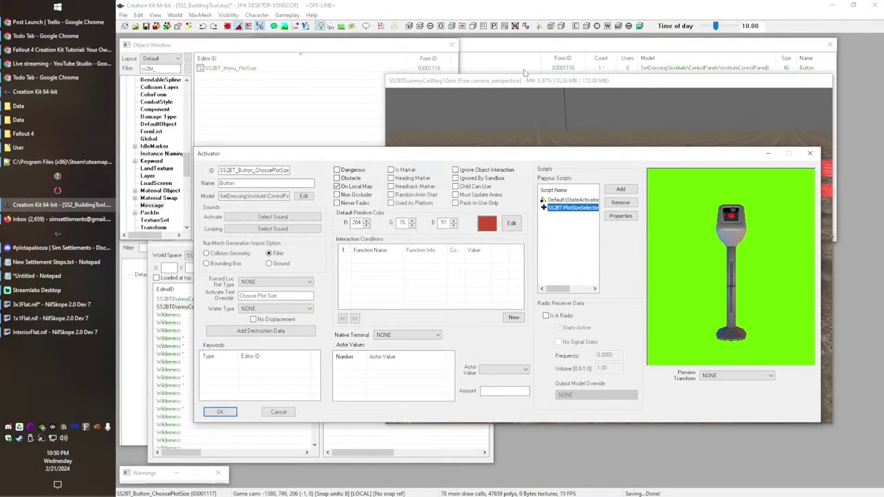
right_click(577, 201)
left_click(601, 257)
left_click(177, 18)
left_click(194, 29)
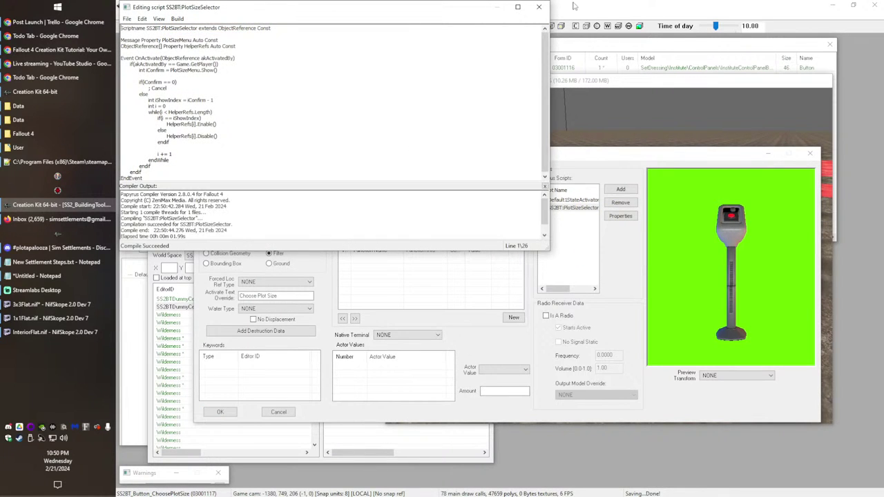
left_click(538, 7)
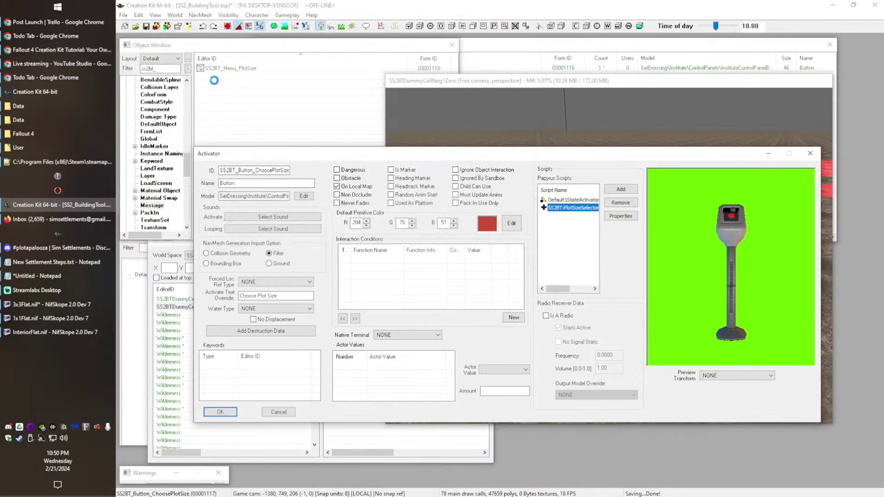
Step: In the properties of the PlotSizeSelector script, set PlotSizeMenu to the SS2BT_Menu_PlotSize message
left_click(150, 43)
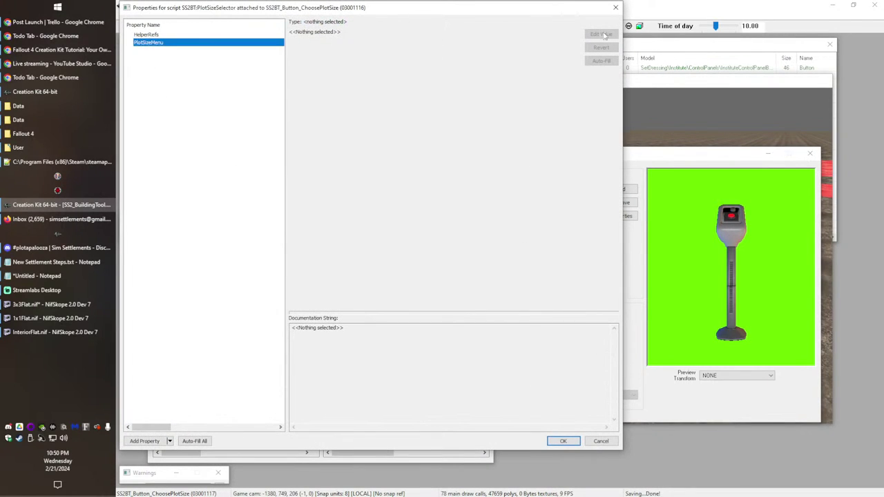
left_click(601, 33)
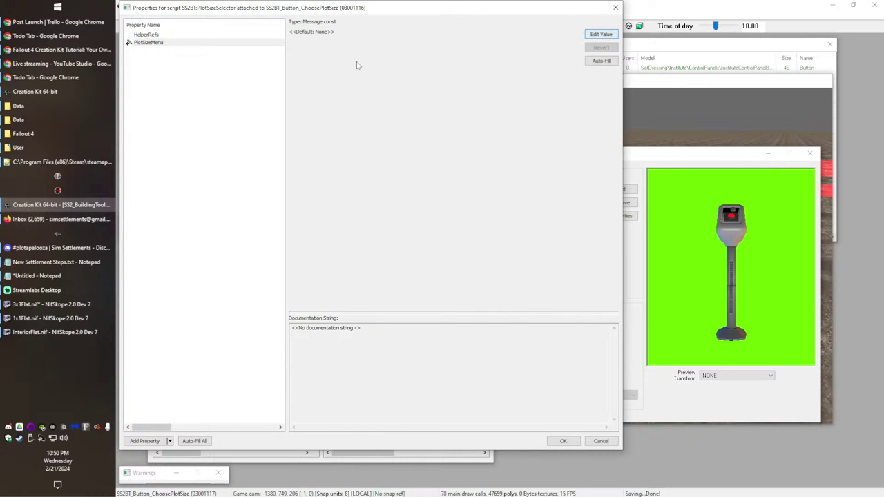
left_click(335, 49)
type("ss2bt")
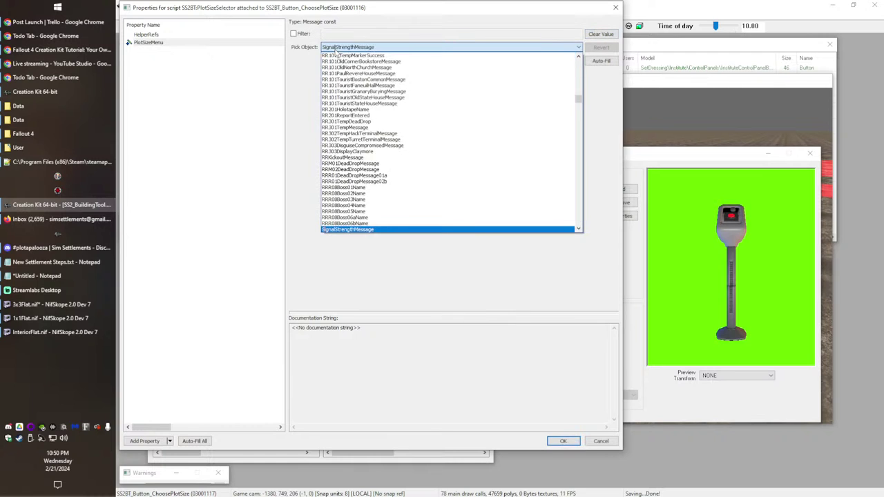
key("Return")
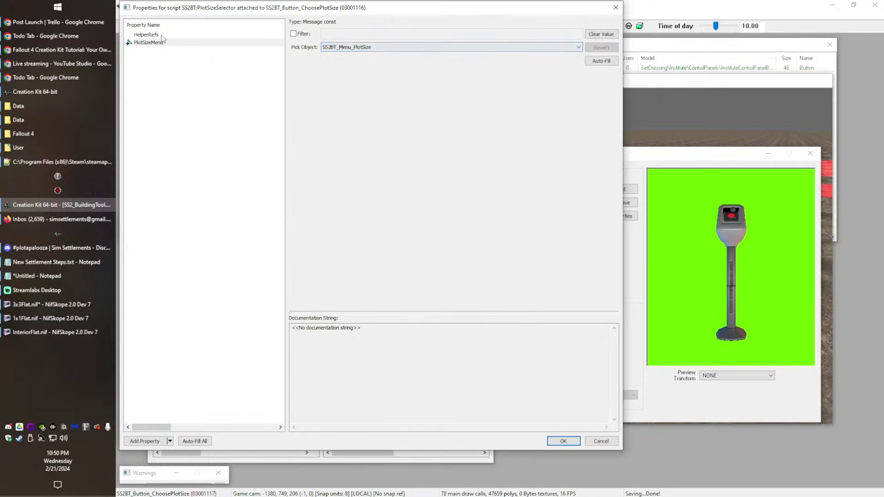
Step: Add a first entry to the HelperRefs array and pick the 1x1 alignment helper from the render window as its reference
left_click(164, 39)
left_click(152, 34)
left_click(601, 35)
left_click(565, 35)
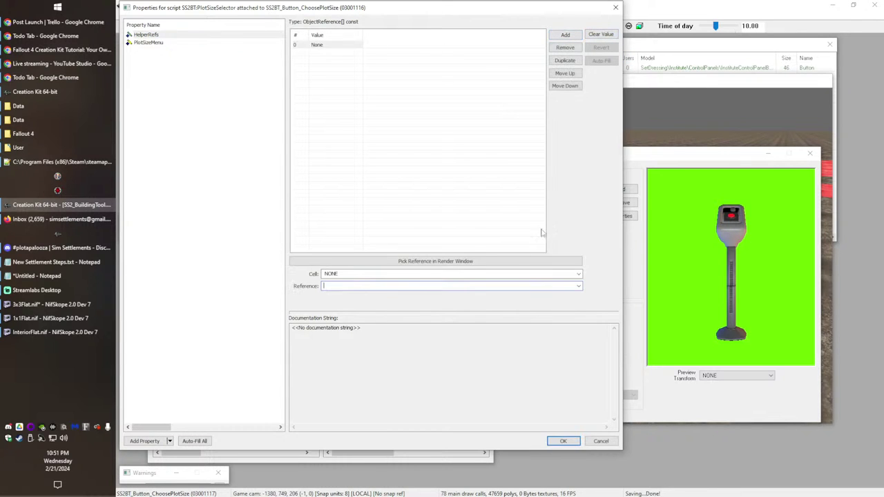
left_click(431, 261)
scroll(746, 224, "down", 2)
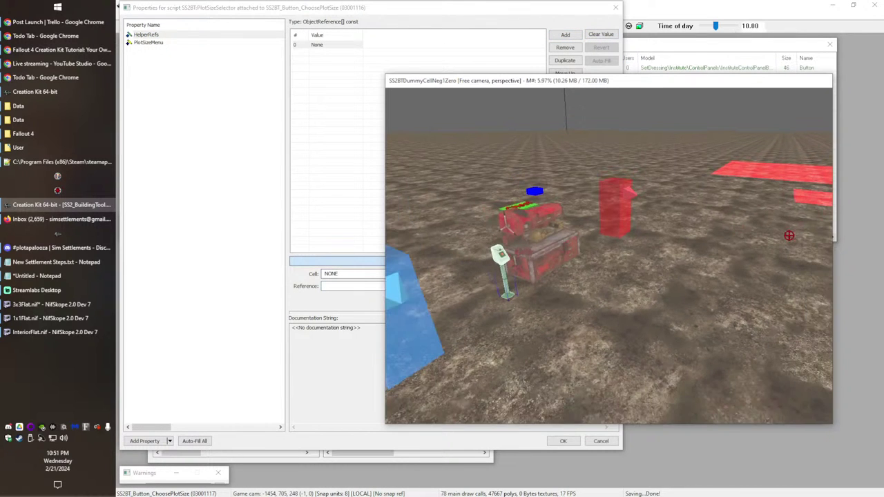
scroll(768, 224, "down", 4)
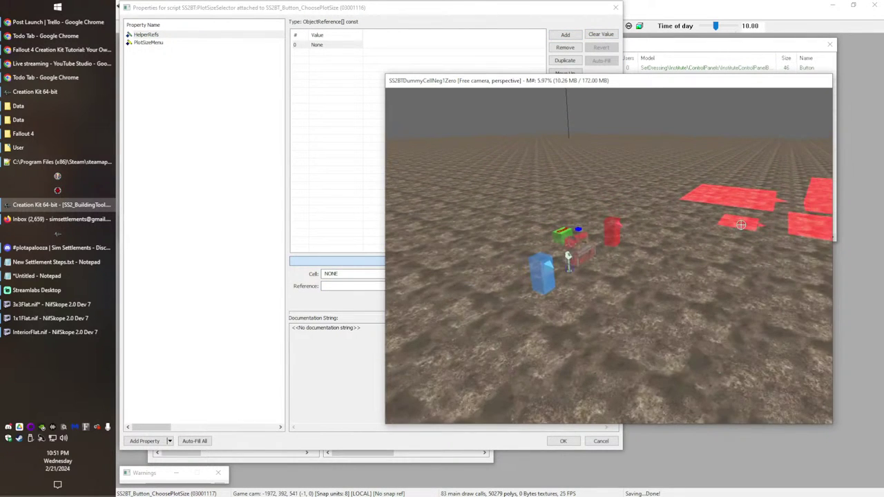
double_click(740, 225)
left_click(324, 181)
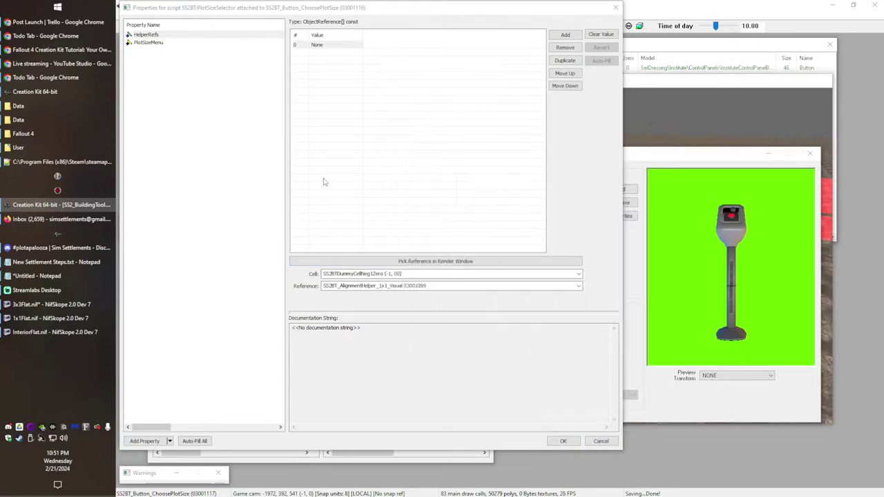
left_click(335, 45)
Step: Duplicate the 1x1 entry in HelperRefs and point the copy to the 2x2 alignment helper in the render window
left_click(565, 60)
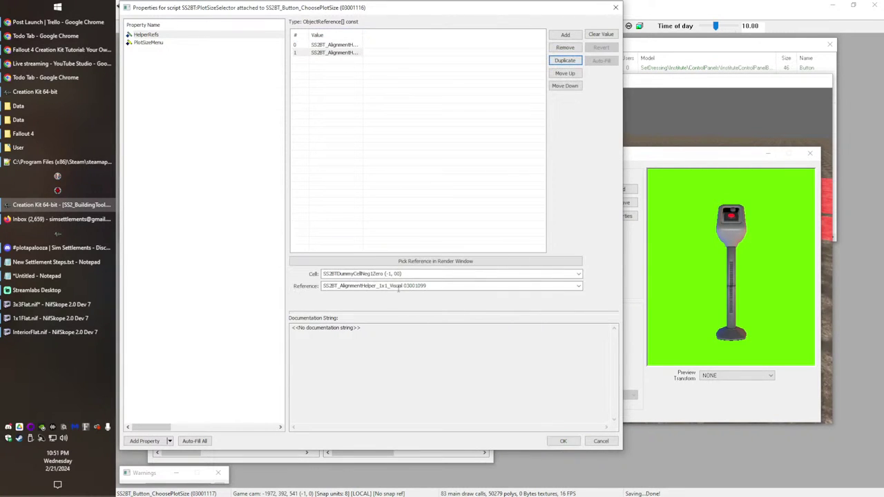
left_click(579, 285)
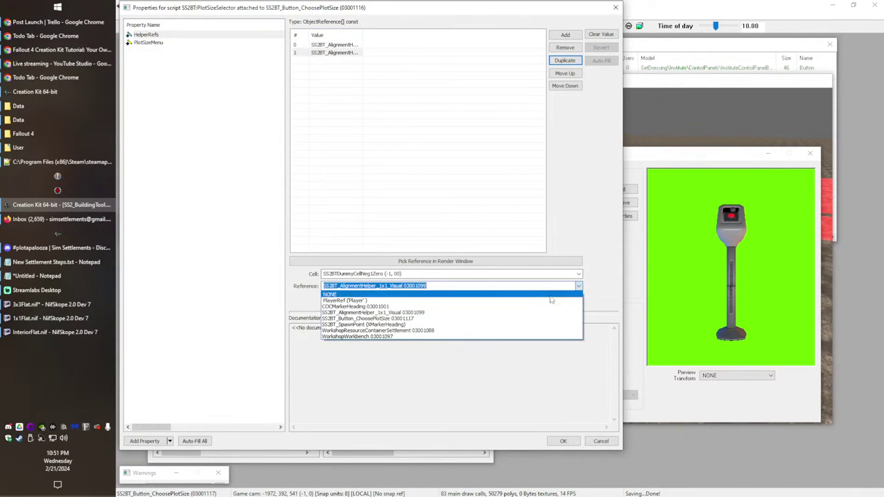
left_click(518, 314)
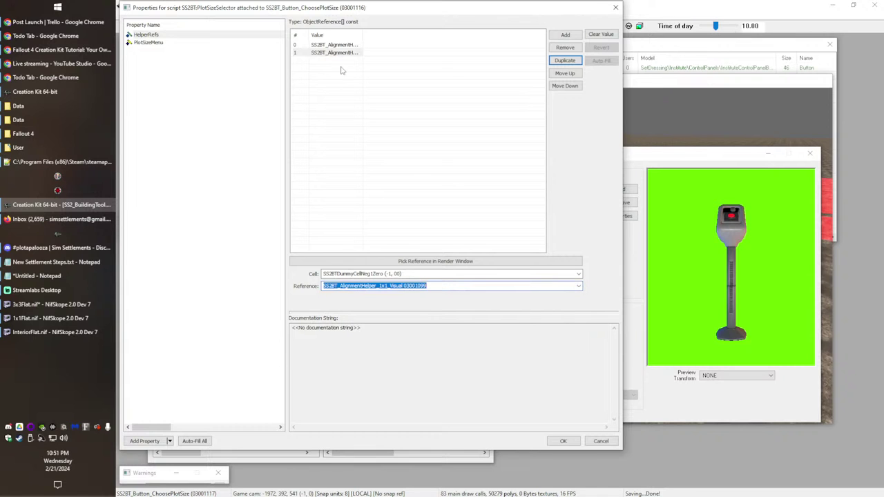
double_click(363, 35)
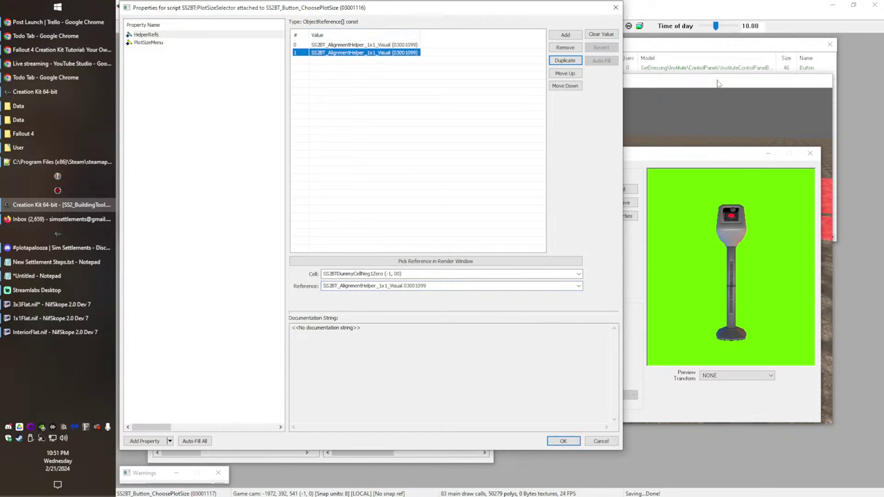
left_click(718, 83)
key("Up")
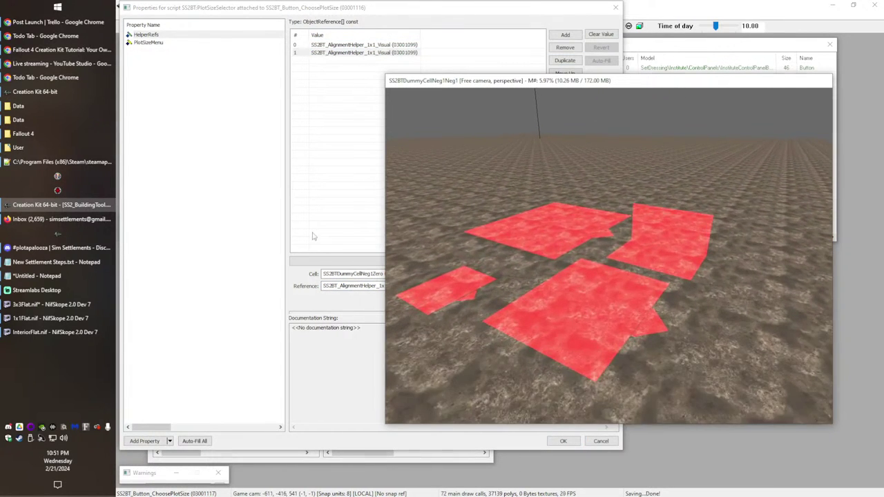
left_click(312, 236)
left_click(374, 53)
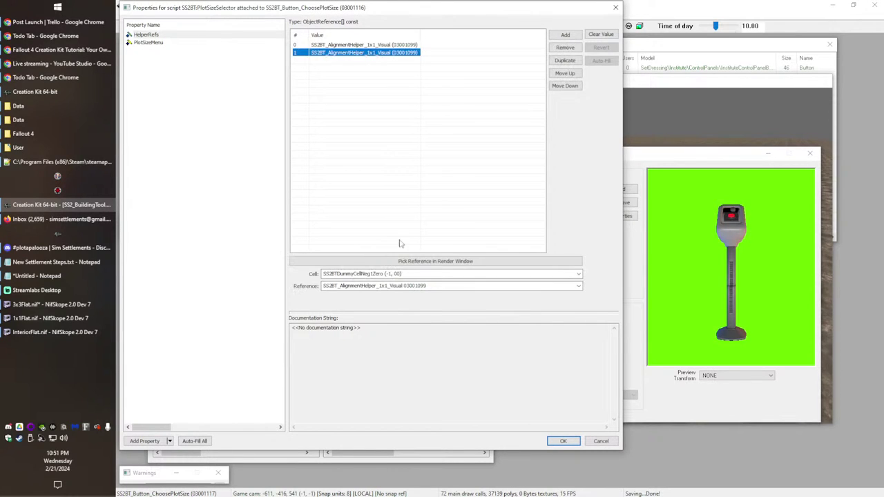
left_click(392, 261)
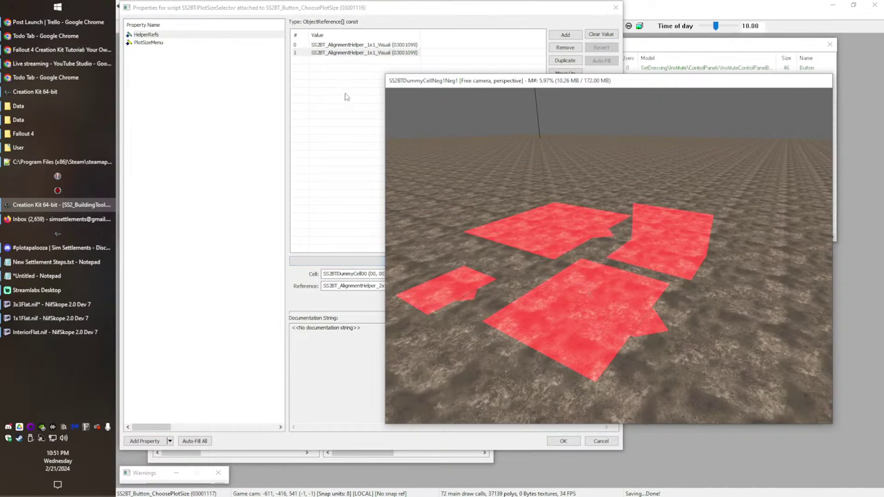
left_click(585, 287)
left_click(373, 53)
Step: Duplicate the 2x2 entry in HelperRefs and point the copy to the 3x3 alignment helper
left_click(564, 60)
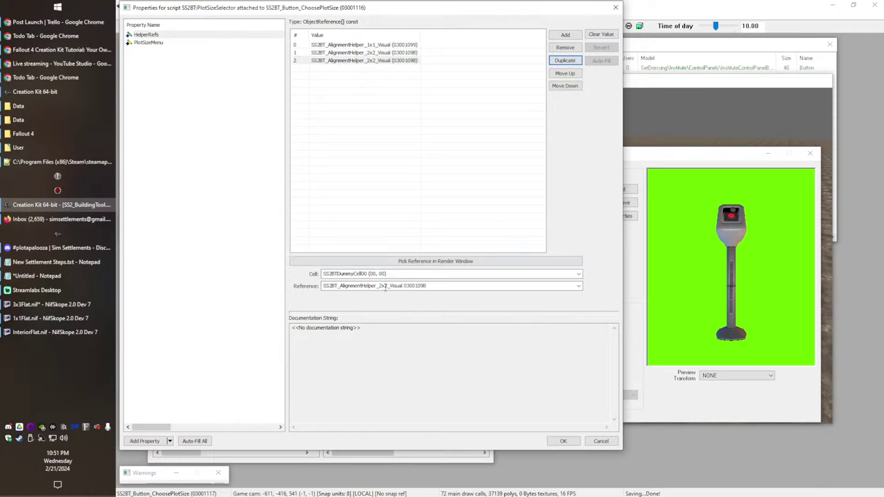
left_click(449, 261)
double_click(560, 224)
left_click(389, 62)
Step: Duplicate the 3x3 entry, point the copy to the interior alignment helper, and accept the script properties and activator changes
left_click(560, 63)
left_click(564, 61)
left_click(399, 262)
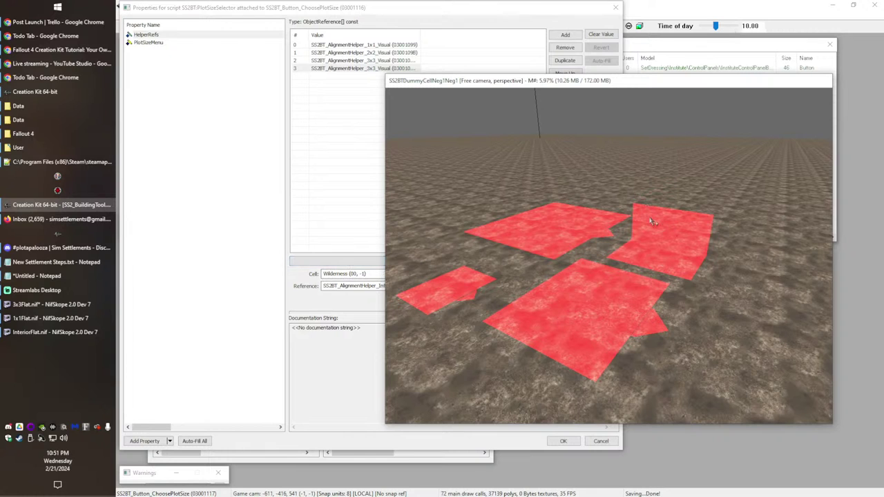
left_click(366, 155)
left_click(562, 441)
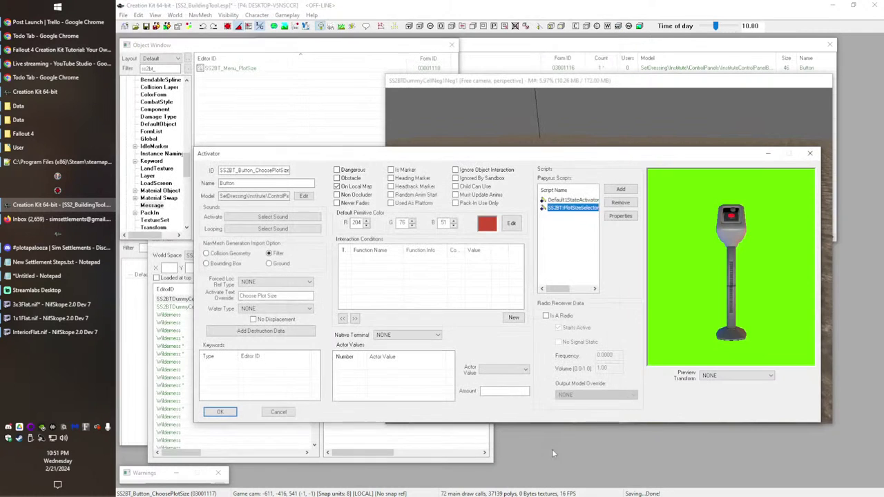
left_click(220, 414)
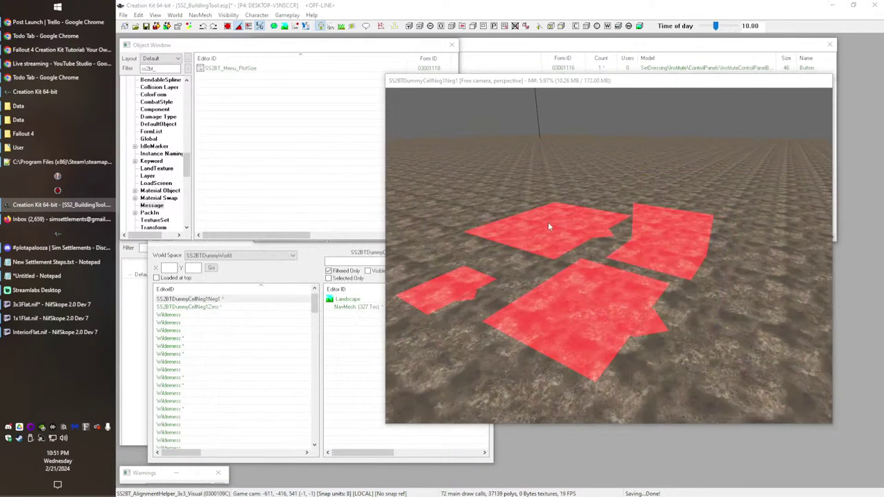
Step: Set the 3x3 alignment helper's X and Y position to 0 and its height near ground level
double_click(547, 221)
key("Tab")
type("0")
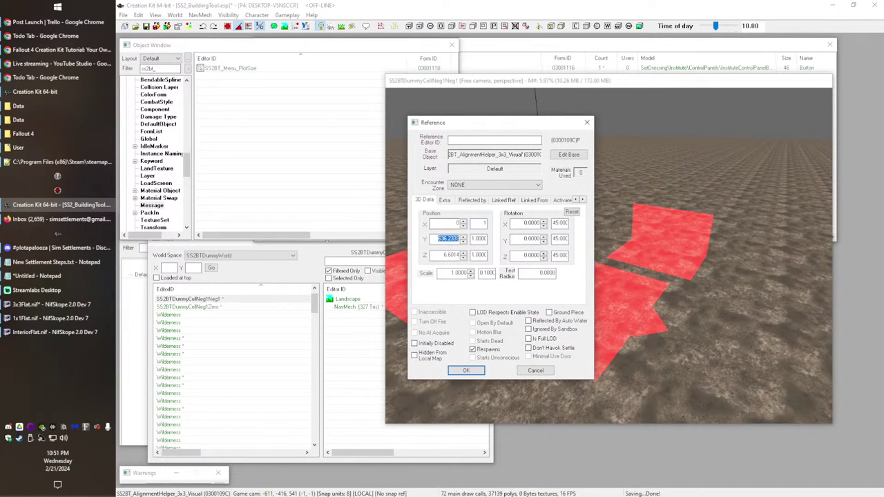
type("0")
key("Tab")
key("Tab")
type("0")
key("Return")
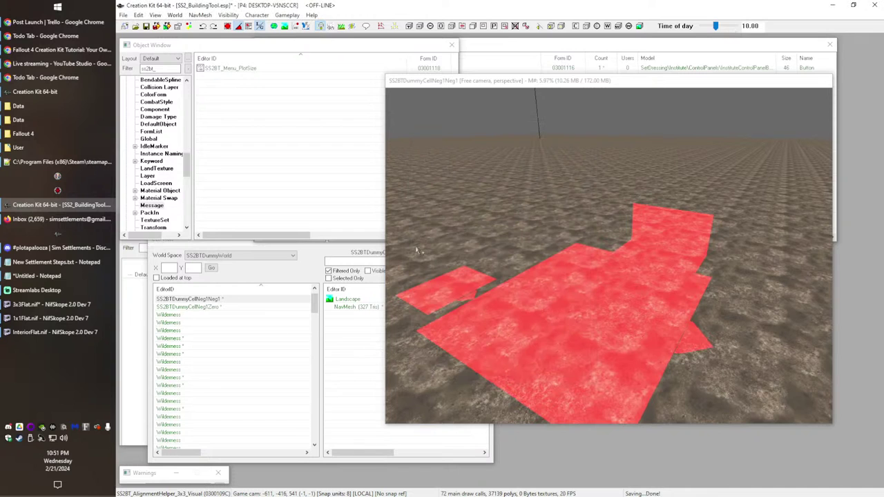
Step: Set the 1x1 alignment helper's position to X 0, Y 0 and Z 1
double_click(441, 294)
double_click(446, 222)
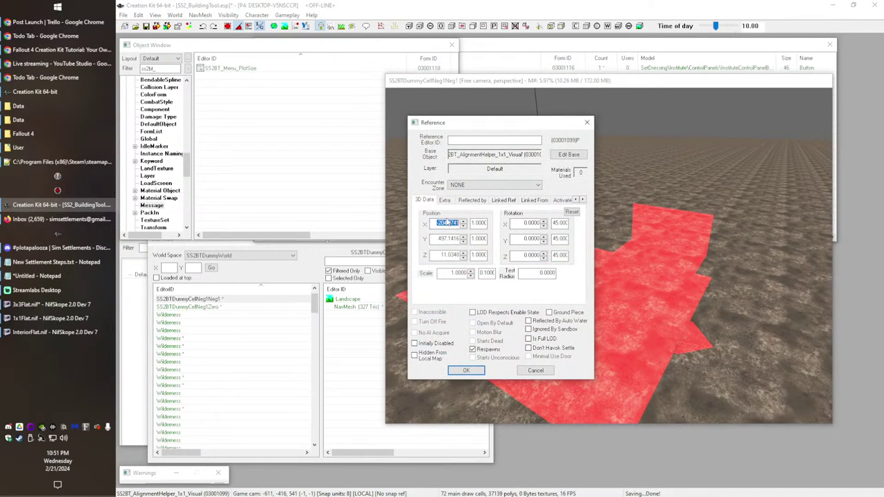
type("0")
key("Tab")
key("Tab")
type("0")
key("Tab")
key("Tab")
type("0")
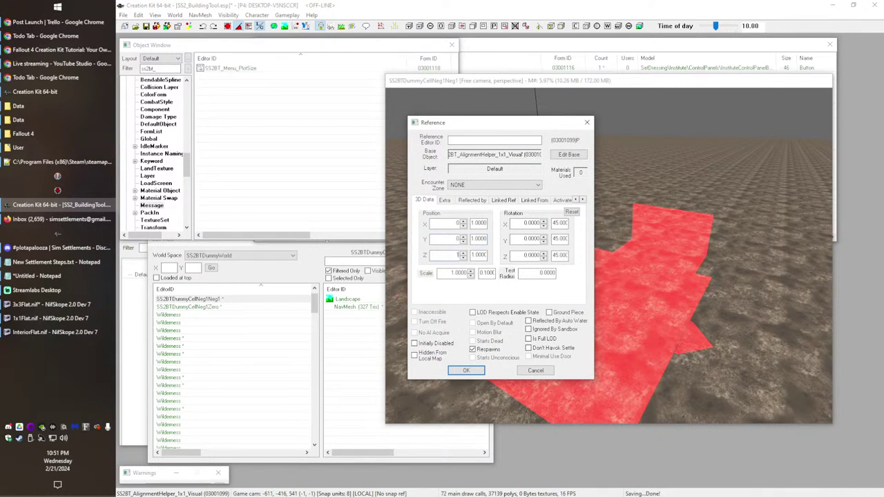
key("Return")
Step: Set the interior alignment helper's X and Y position to 0 and its height near ground level, stacking it with the other helpers
double_click(447, 223)
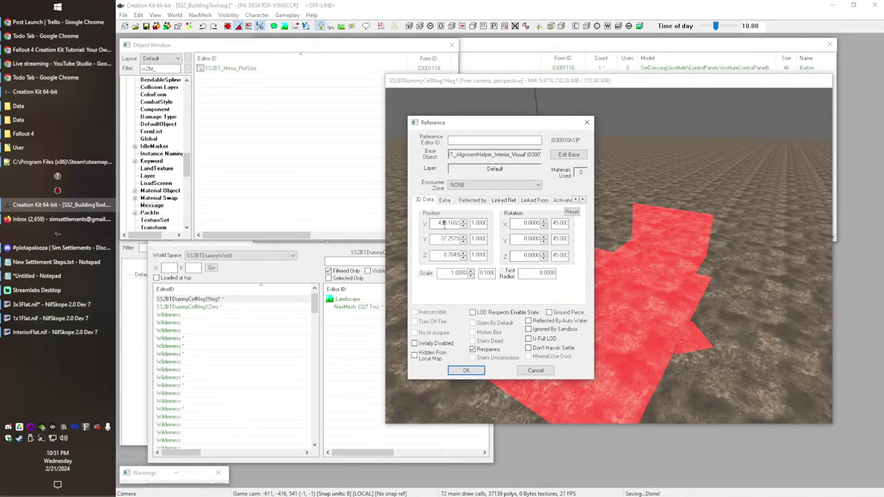
type("0")
key("Tab")
key("Tab")
type("0")
key("Tab")
key("Tab")
type("0")
key("Return")
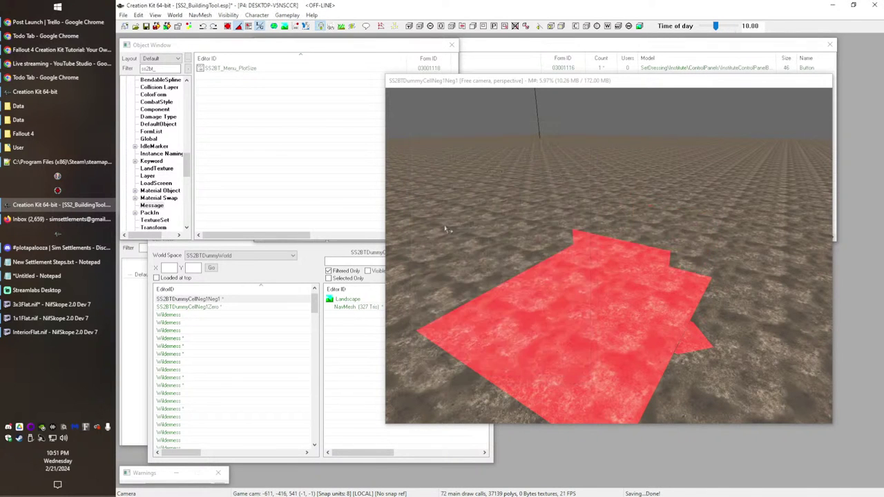
middle_click_drag(600, 315, 565, 314, "shift")
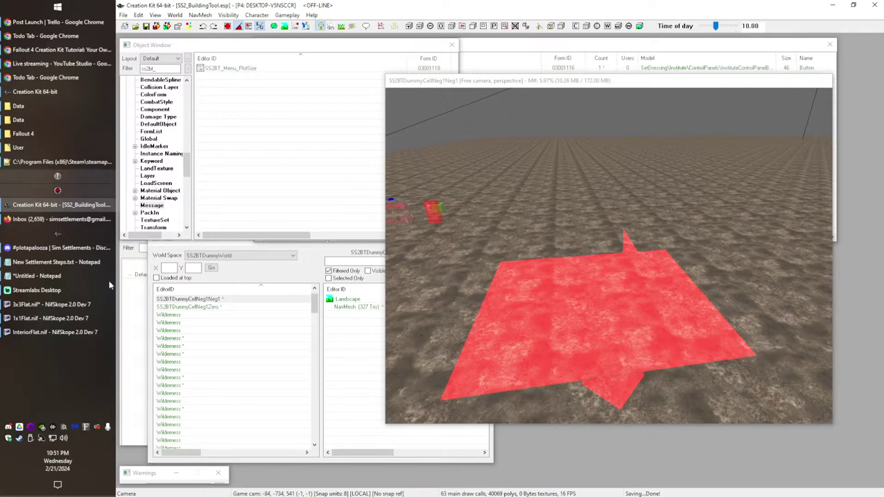
Step: Close the NifSkope windows for InteriorFlat.nif and 1x1Flat.nif
right_click(31, 335)
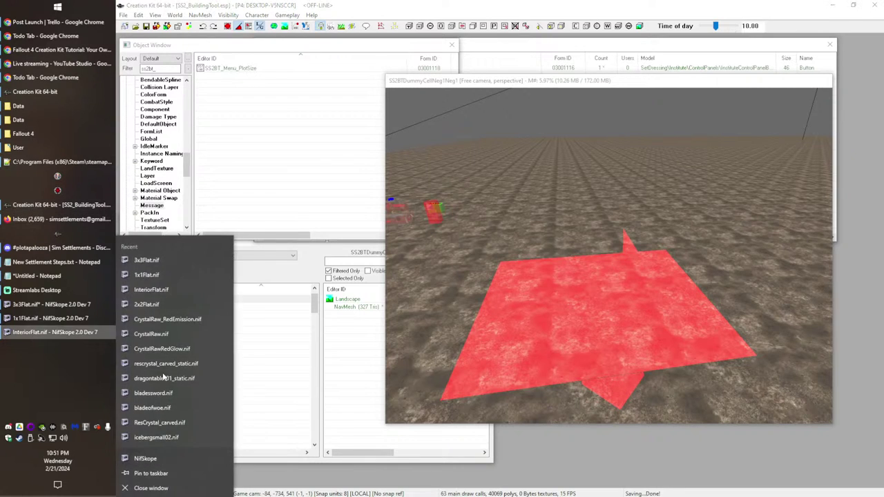
left_click(148, 487)
right_click(59, 319)
left_click(148, 486)
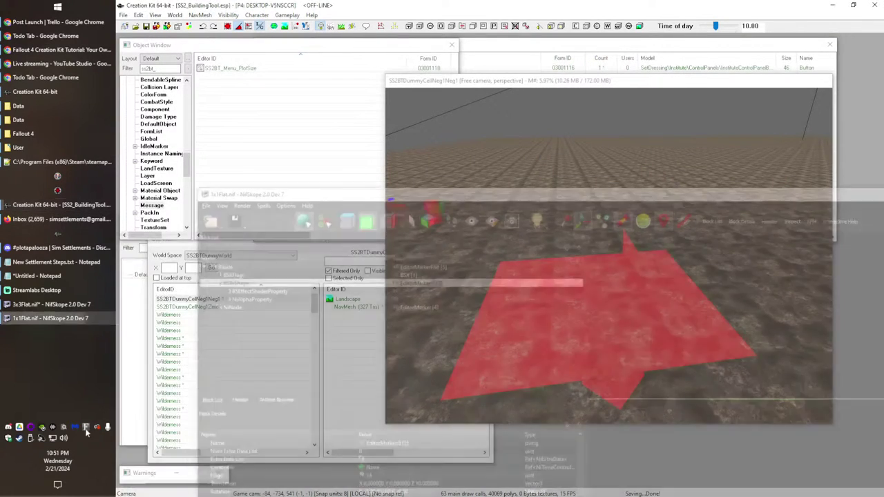
Step: Close the NifSkope window for 3x3Flat.nif without saving its changes
right_click(38, 308)
left_click(148, 486)
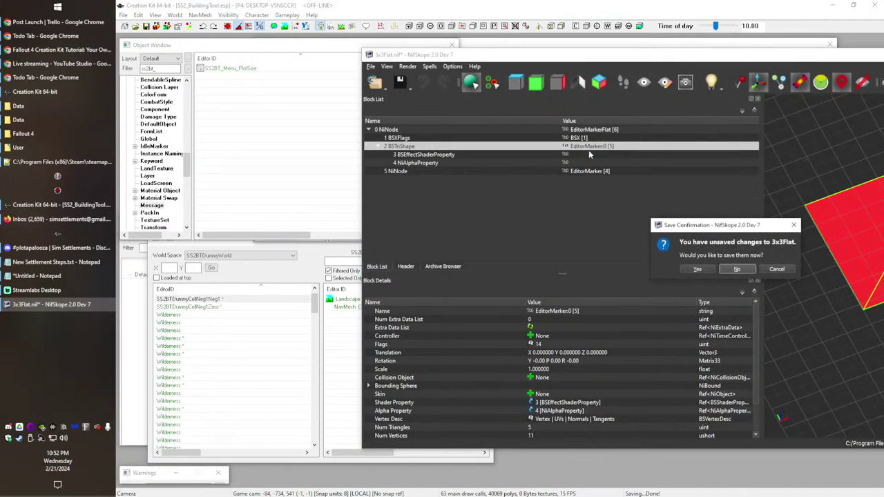
left_click(736, 269)
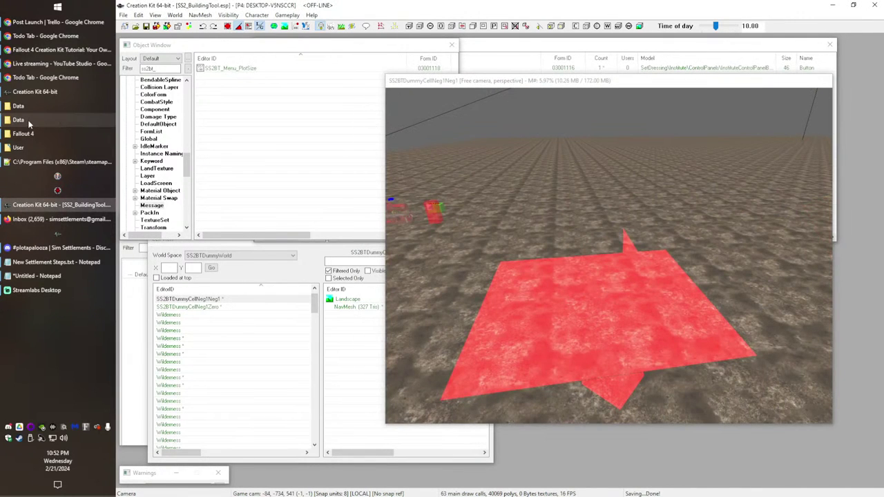
Step: Add 1x1Flat.nif, 2x2Flat.nif, 3x3Flat.nif and InteriorFlat.nif plus the compiled PlotSizeSelector script to a new Archive2 archive
mouse_move(28, 122)
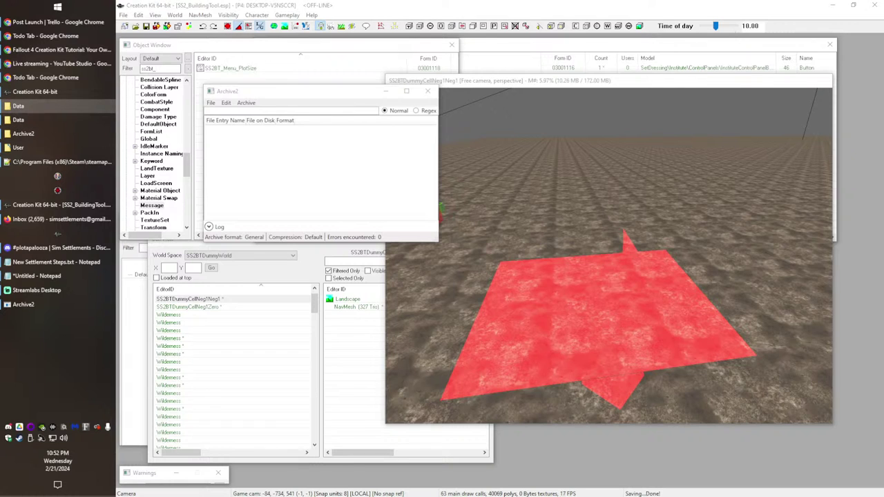
left_click_drag(0, 181, 293, 166)
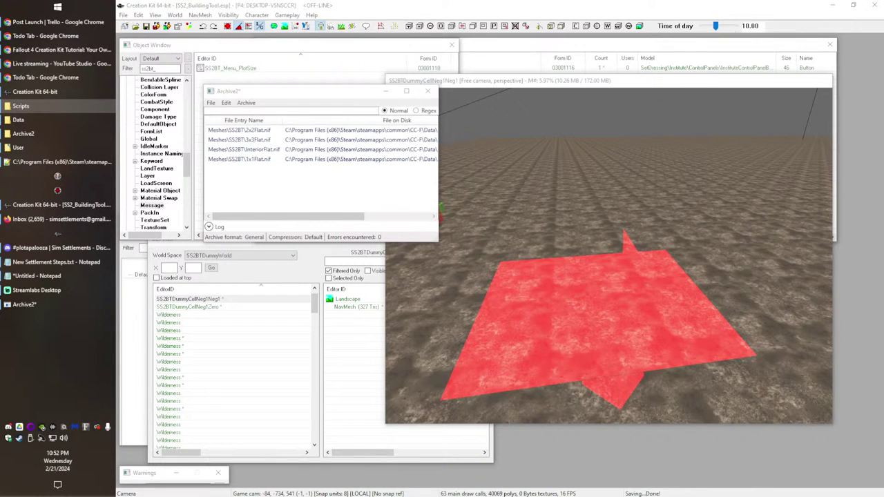
left_click_drag(203, 201, 279, 169)
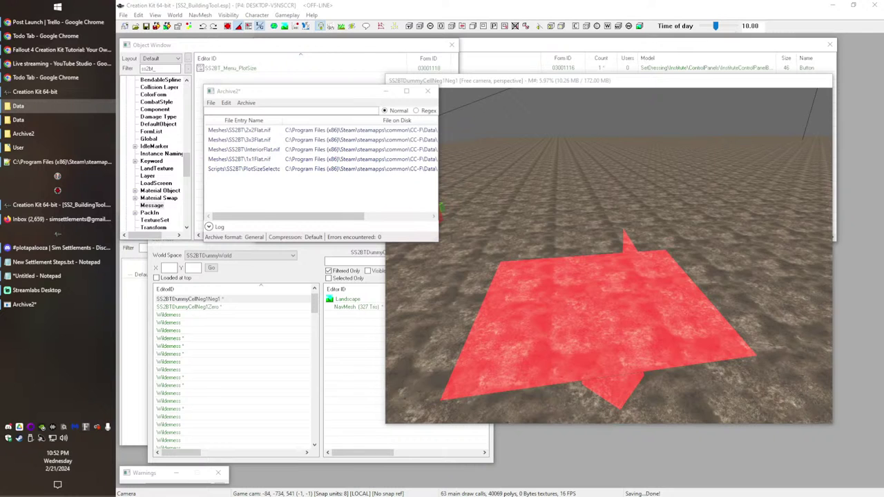
Step: Save the archive as SS2_BuildingTool - Main.ba2 in the CC-F Data folder and close Archive2
left_click(225, 103)
left_click(209, 104)
left_click(225, 139)
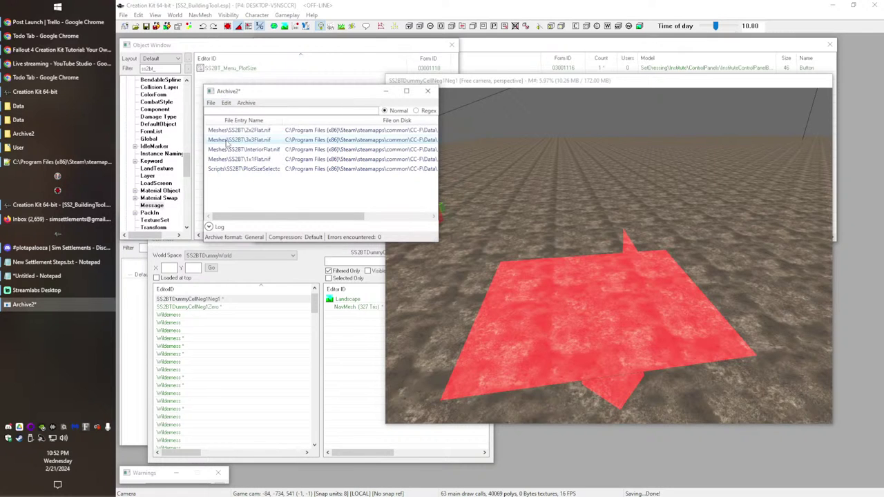
type("SS2_BuildingTool")
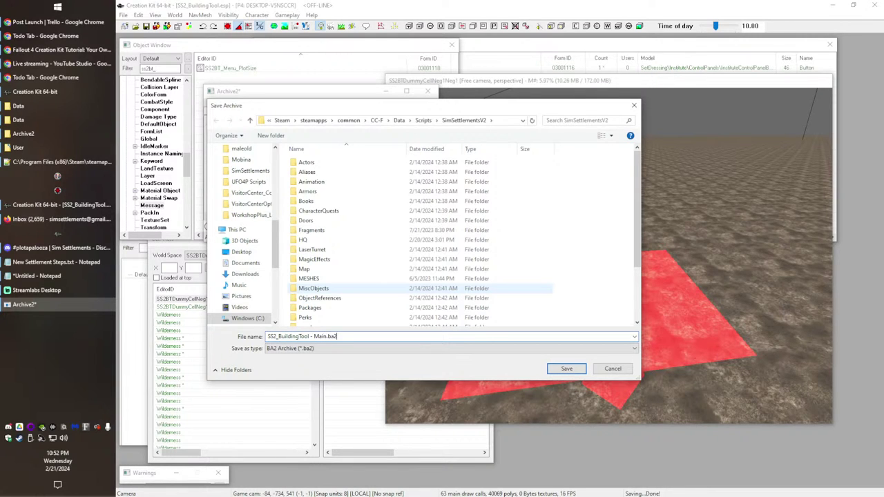
left_click(399, 120)
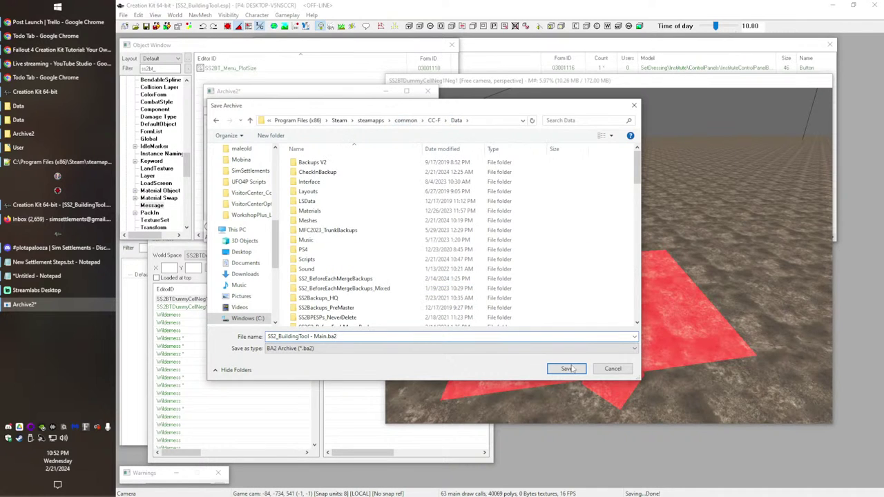
left_click(567, 369)
left_click(428, 92)
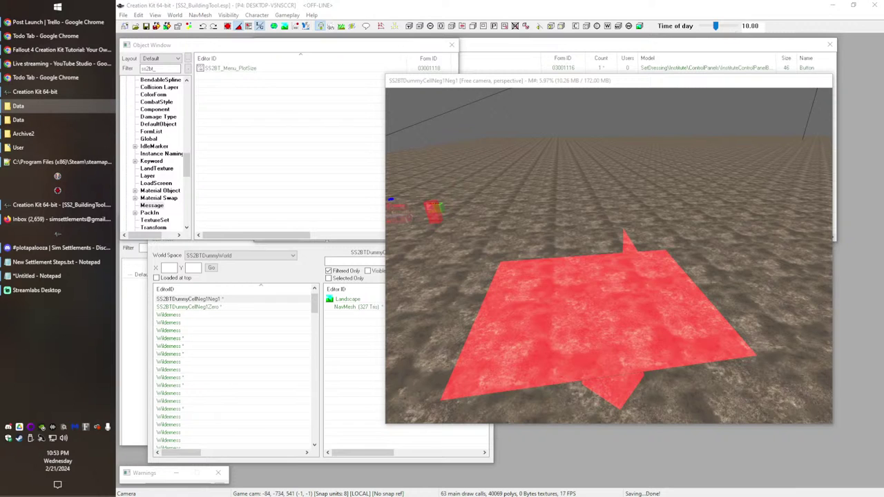
Step: Set the 3x3, interior and 1x1 alignment helper references to Initially Disabled
left_click(552, 330)
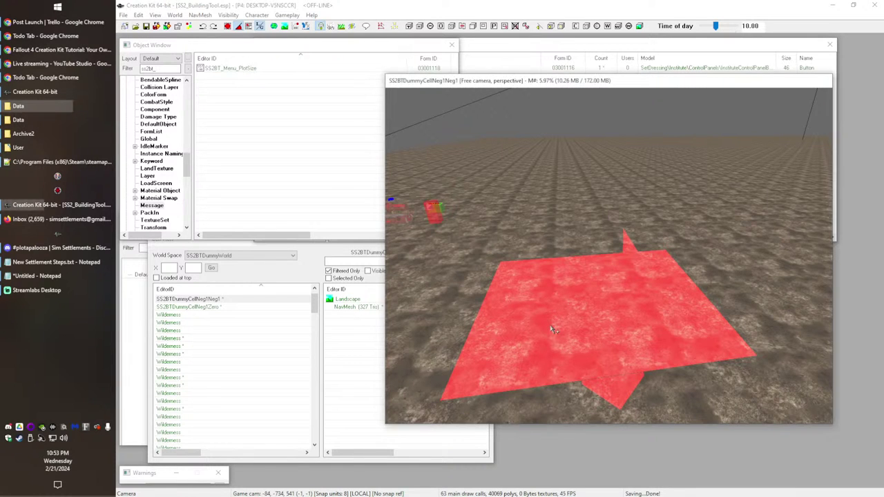
double_click(544, 321)
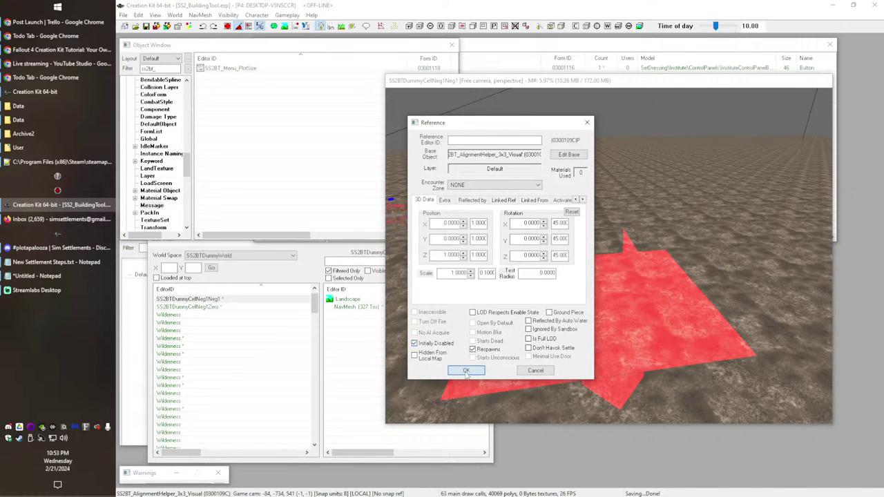
left_click(466, 371)
double_click(601, 303)
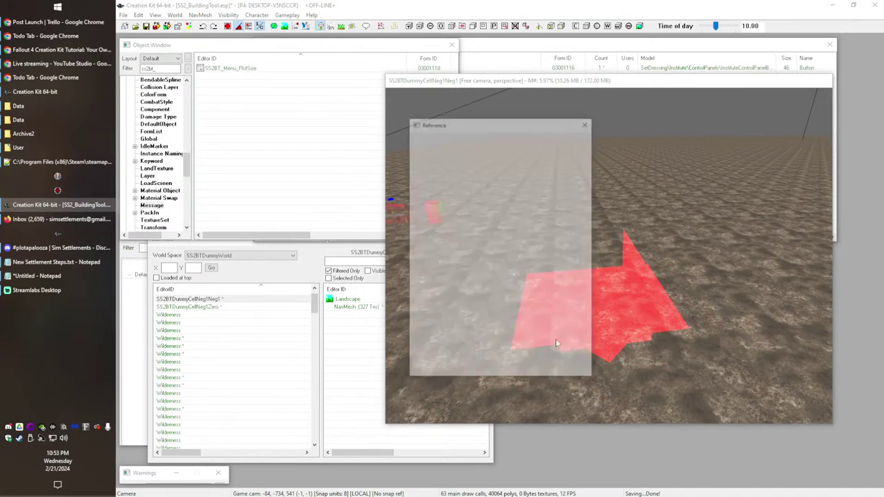
left_click(413, 343)
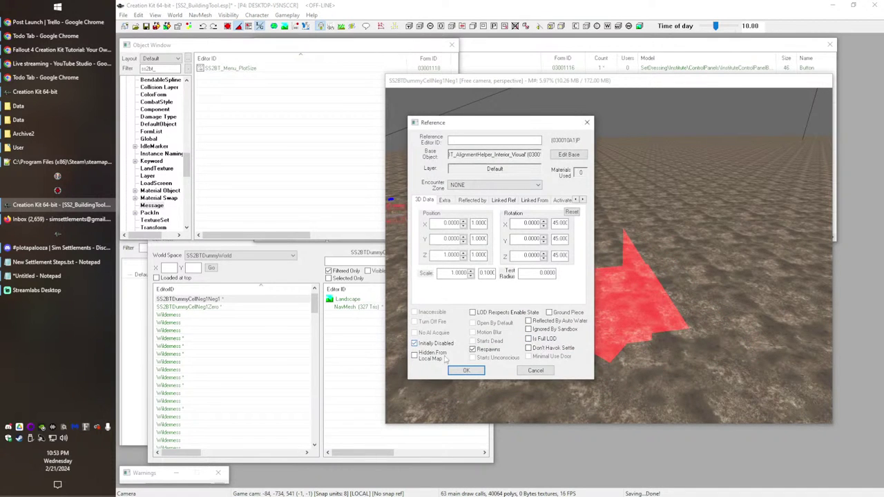
left_click(466, 371)
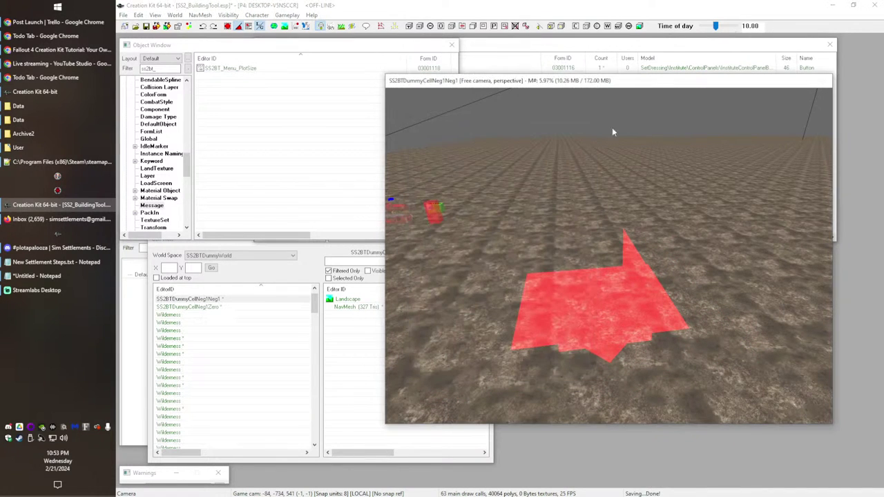
double_click(591, 313)
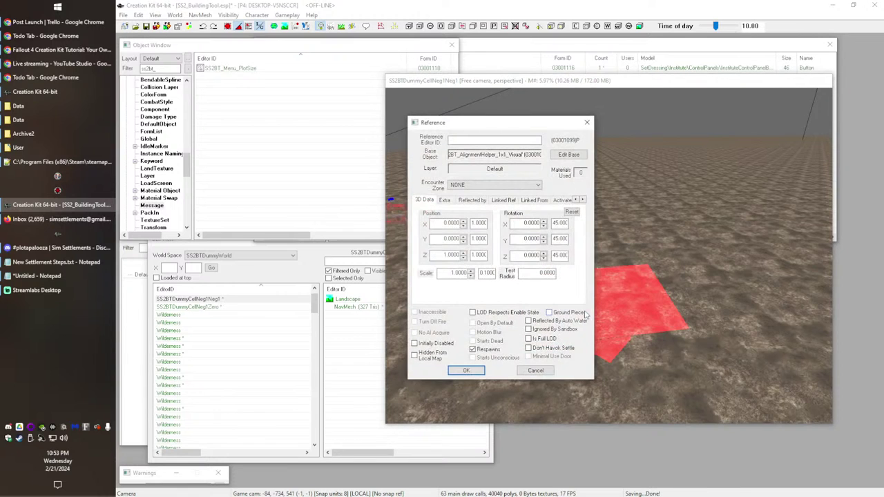
left_click(466, 370)
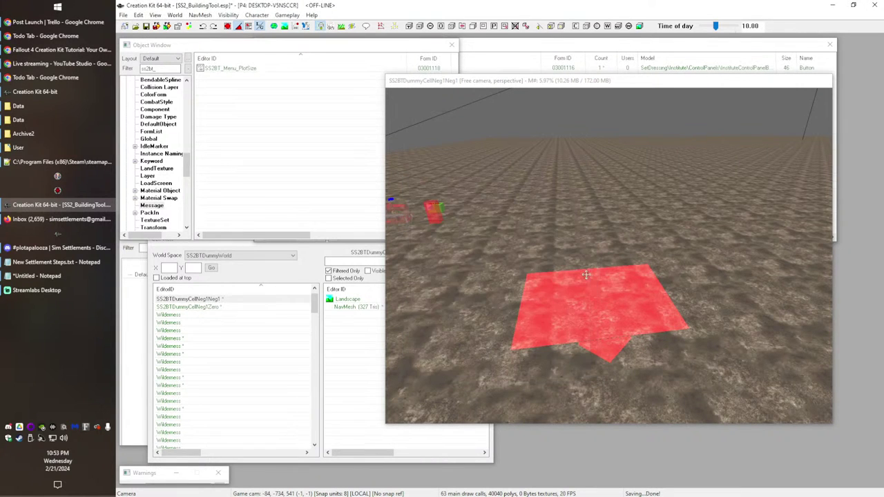
Step: Save the plugin and copy the mod files from one open Data folder into the other Data folder
left_click(145, 28)
left_click(24, 109)
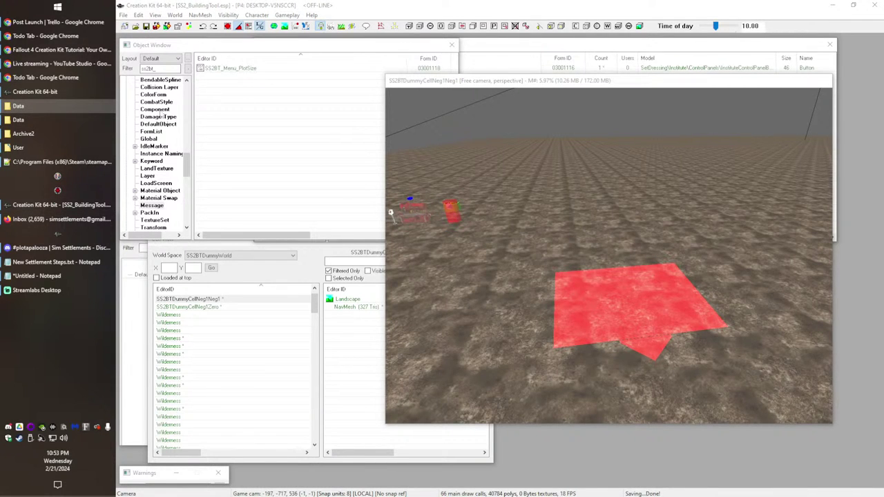
left_click(19, 123)
key("ctrl+v")
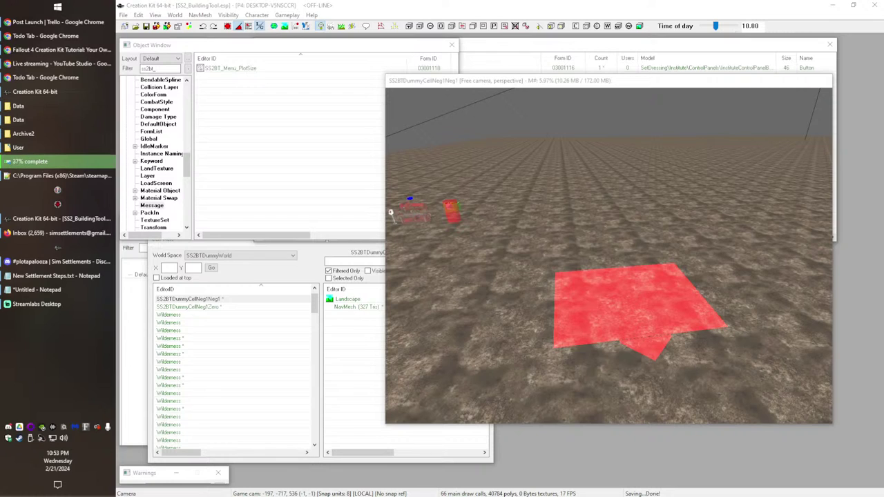
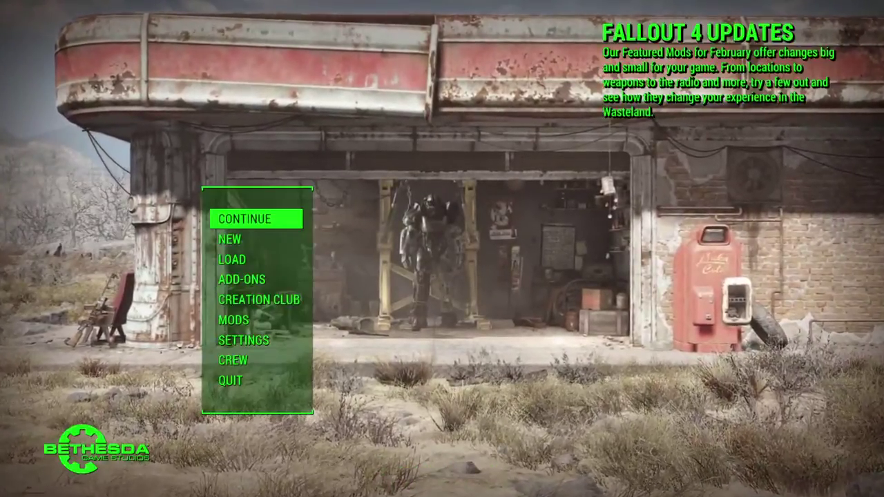
Step: In Fallout 4, run the console command coc SS2BTDummyCellNeg1Zero, copying the cell's editor ID from the Creation Kit
key("Return")
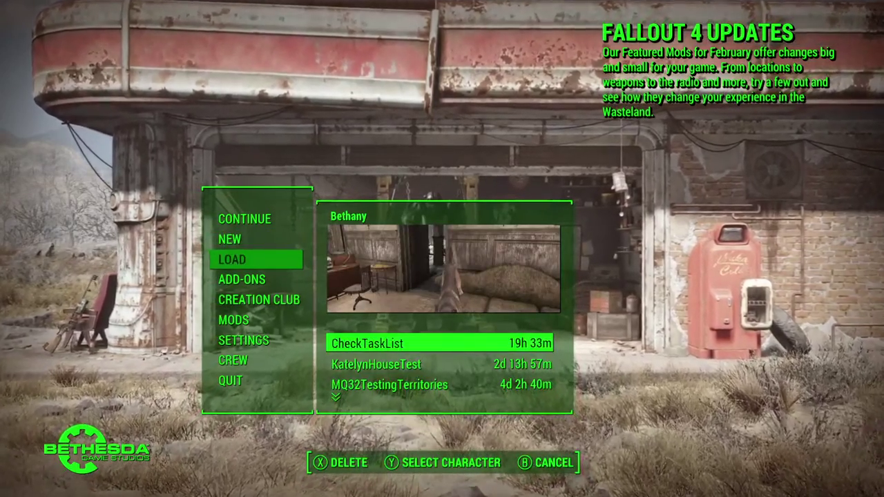
key("Escape")
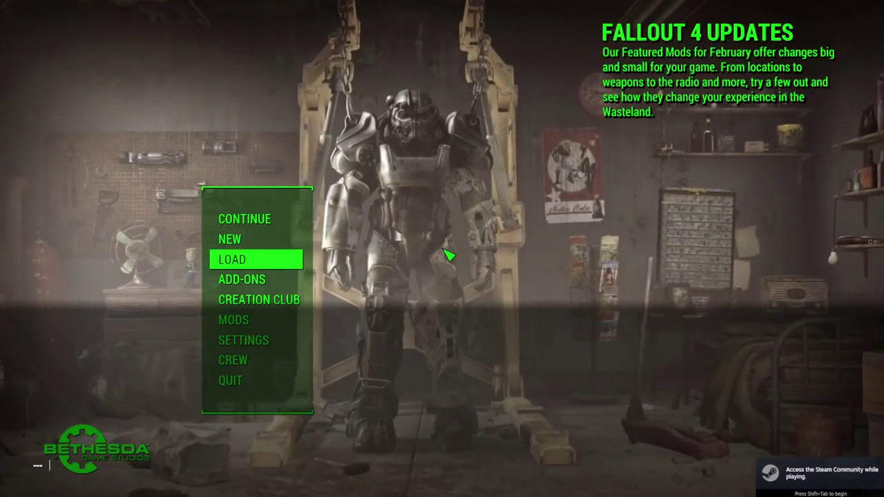
type("coc")
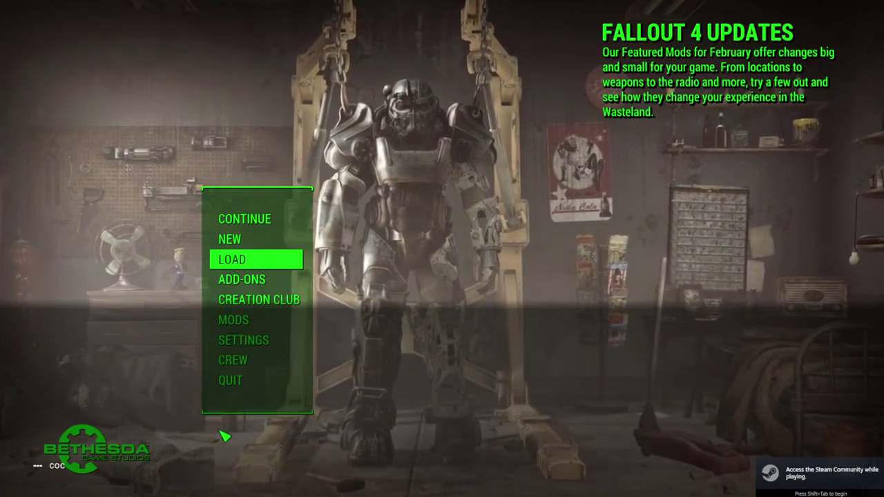
key("super")
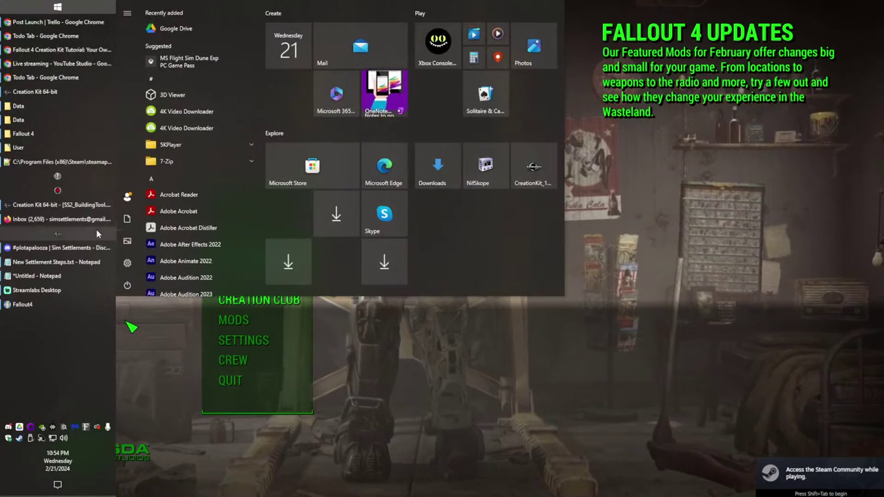
left_click(99, 207)
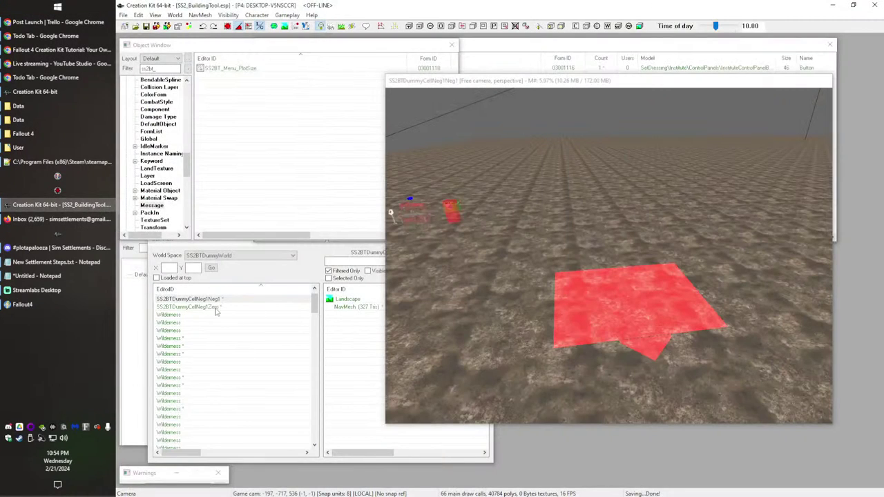
left_click(67, 274)
double_click(276, 139)
key("ctrl+c")
left_click(17, 308)
key("ctrl+v")
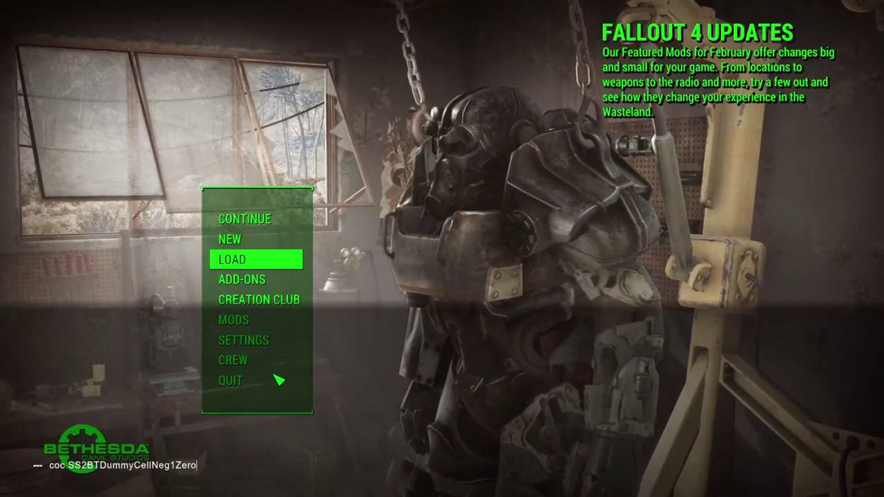
key("Return")
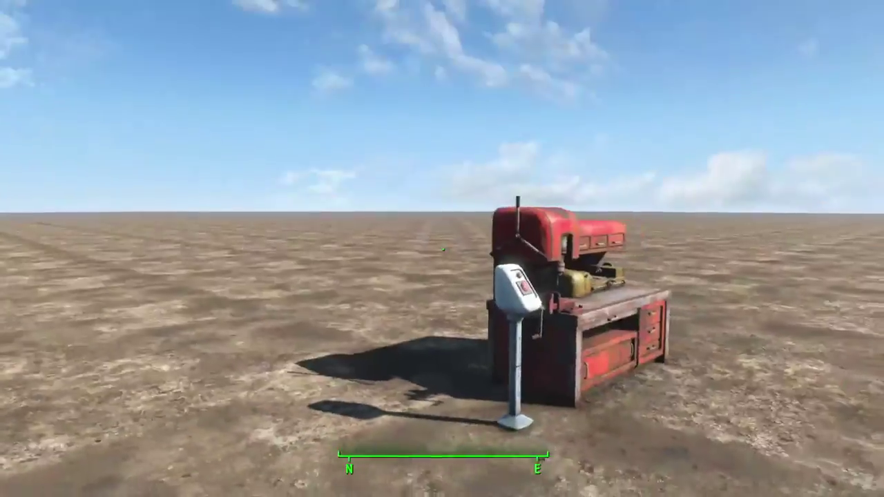
Step: Examine the default plot alignment helper on the ground from several sides and return toward the workshop workbench
key("shift+w")
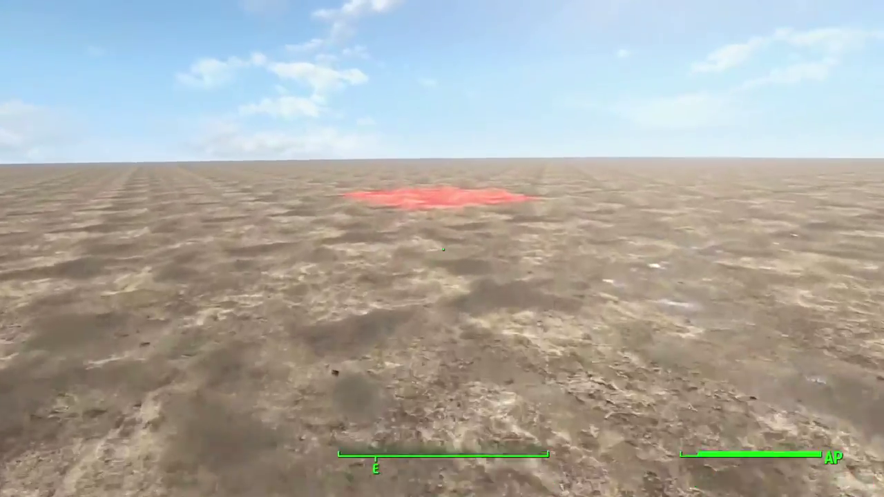
key("d")
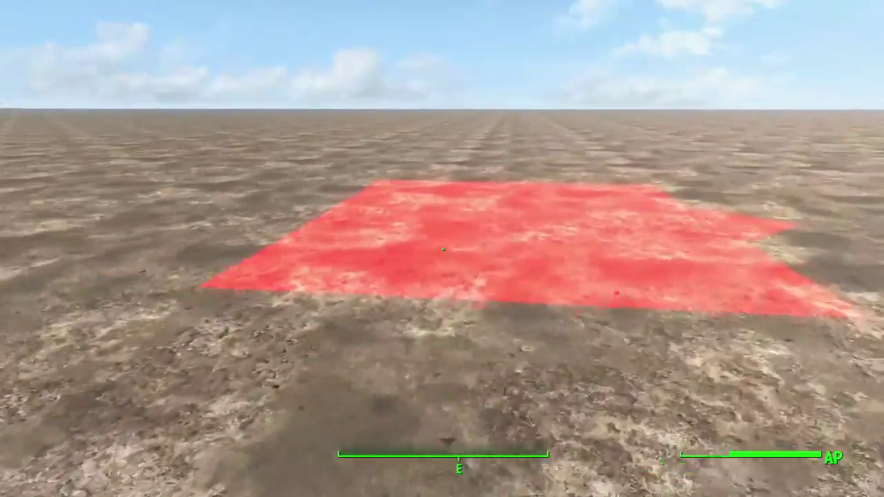
key("d")
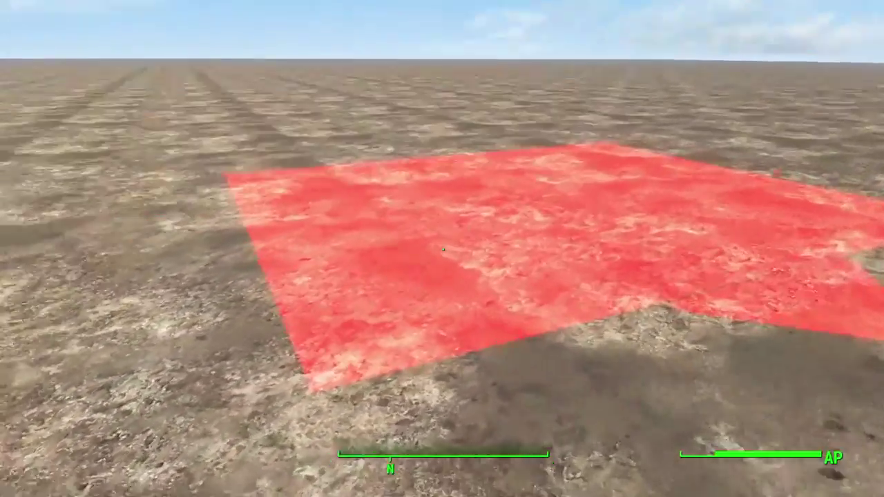
key("a")
key("s")
key("s")
key("a")
key("a")
key("w")
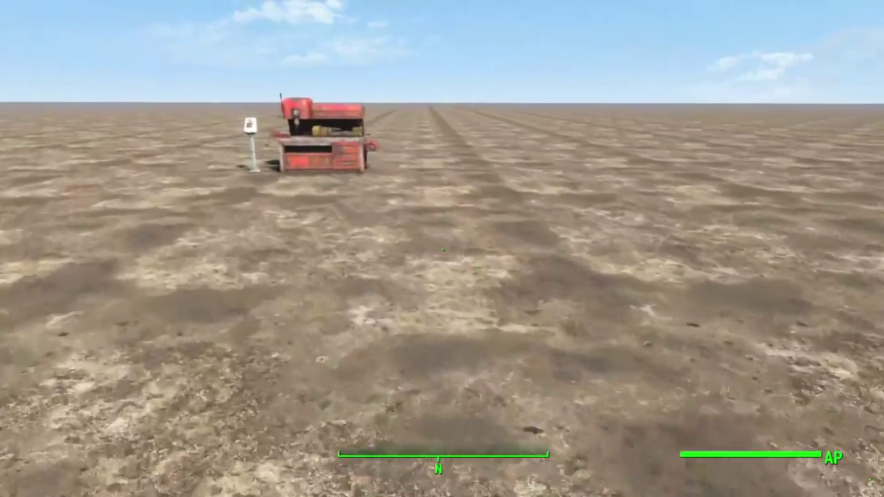
Step: Activate the Choose Plot Size button beside the workbench, pick 1x1 and inspect the plot alignment helper on the ground
key("shift+w")
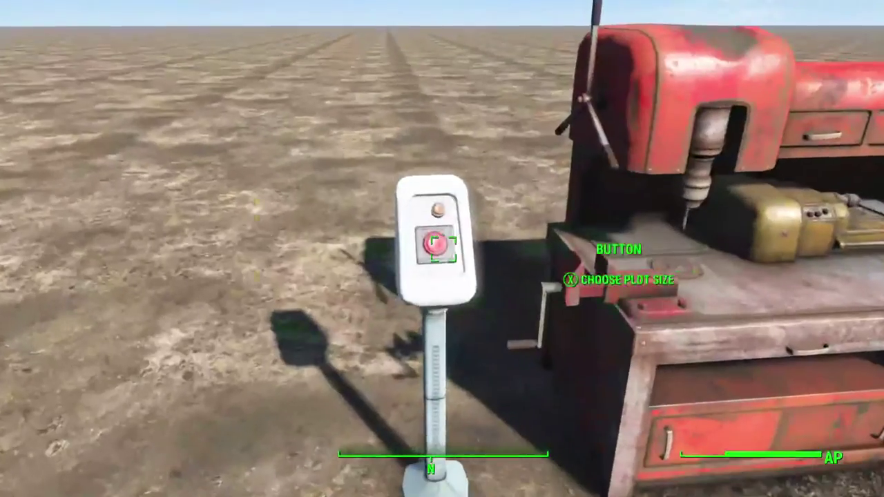
key("e")
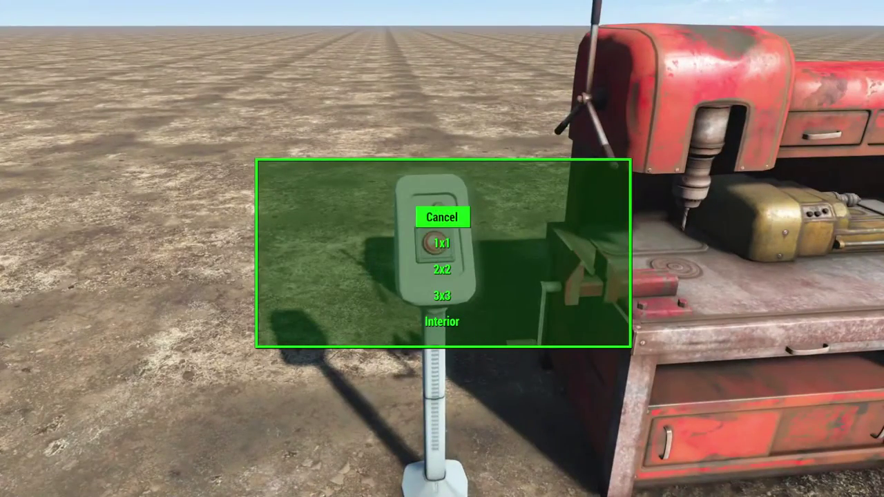
key("Return")
key("shift+w")
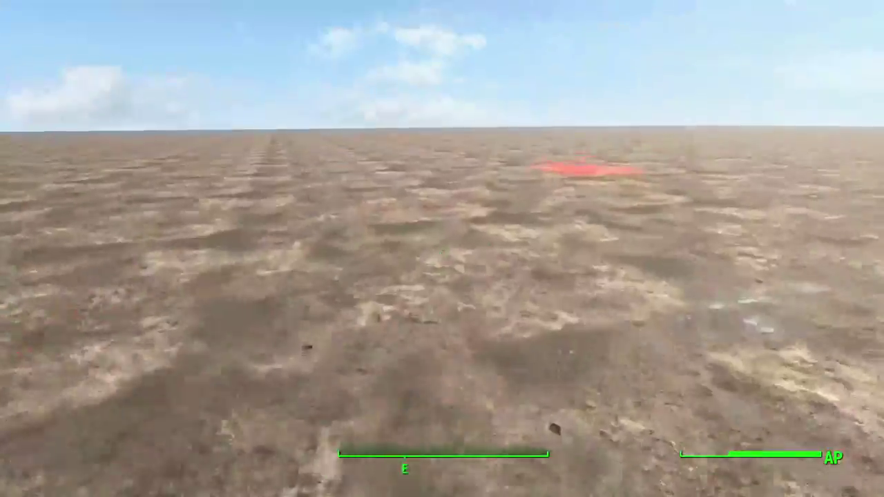
key("shift+w")
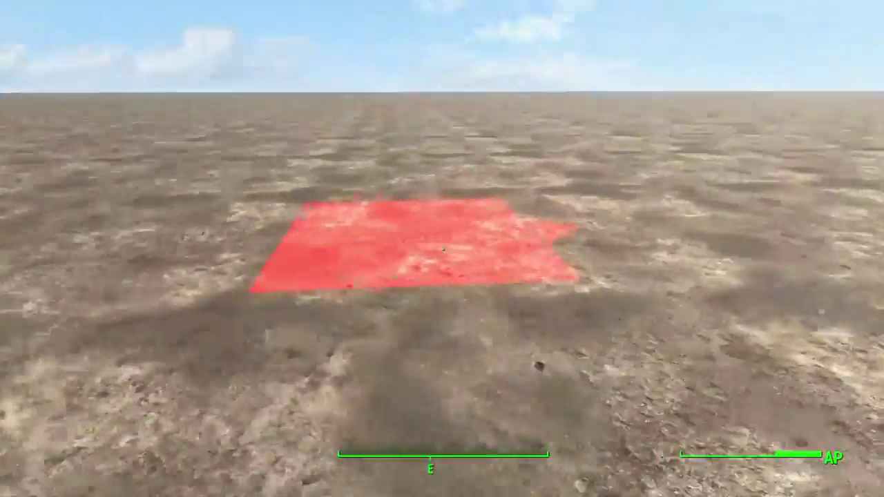
key("shift+w")
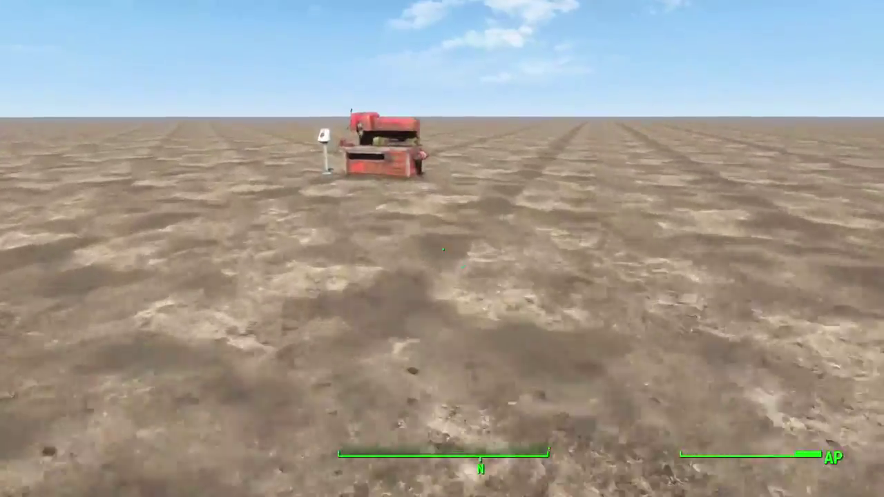
Step: Return to the Choose Plot Size button, test further sizes including Interior, and inspect the resulting plot alignment helper on the ground
key("w")
key("e")
key("Return")
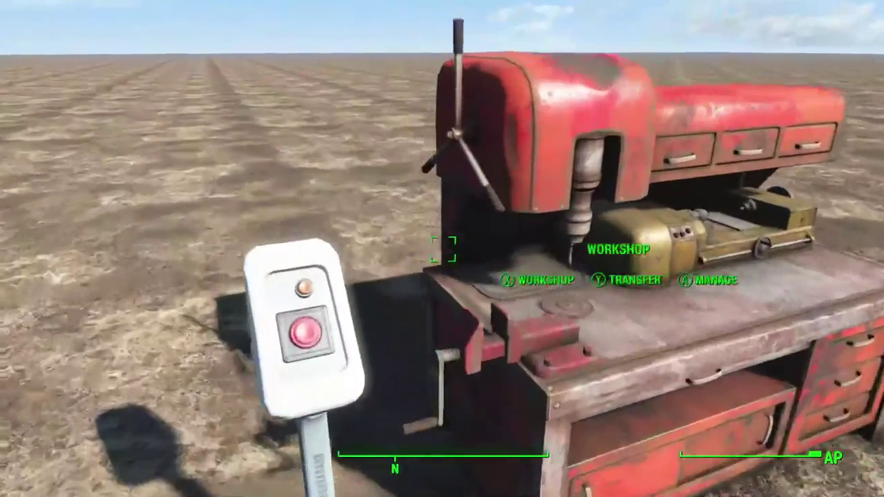
key("e")
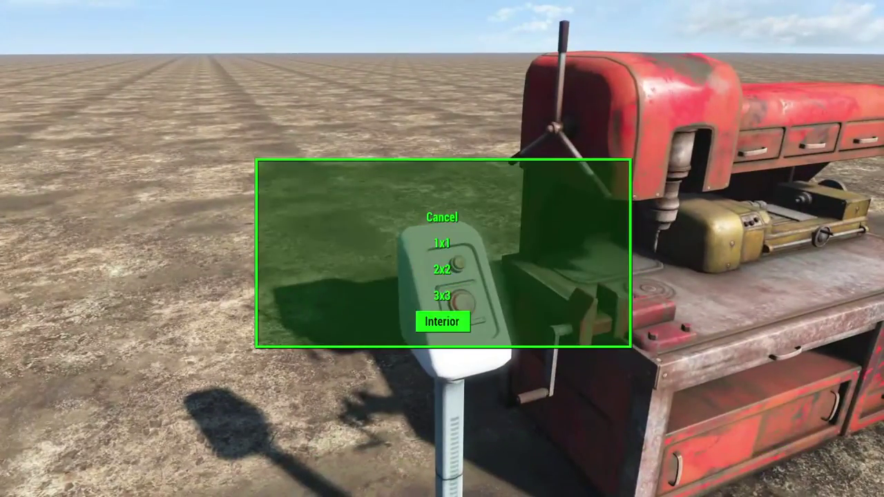
key("Return")
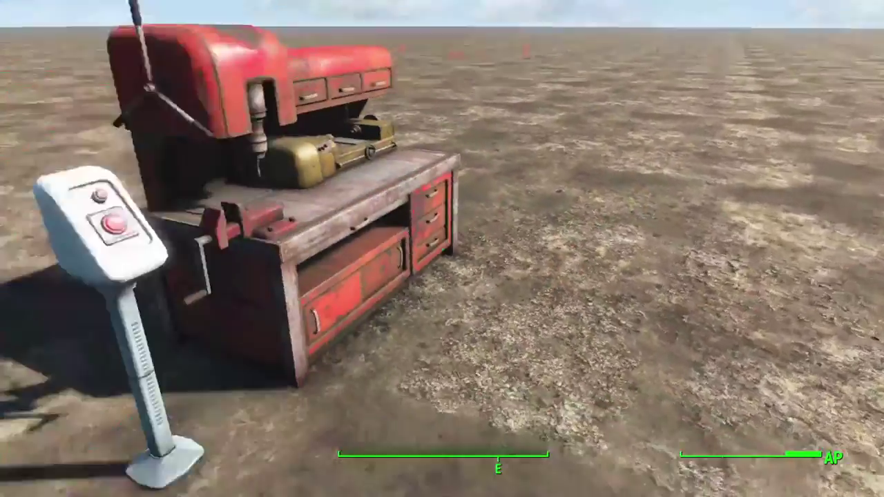
key("e")
key("Return")
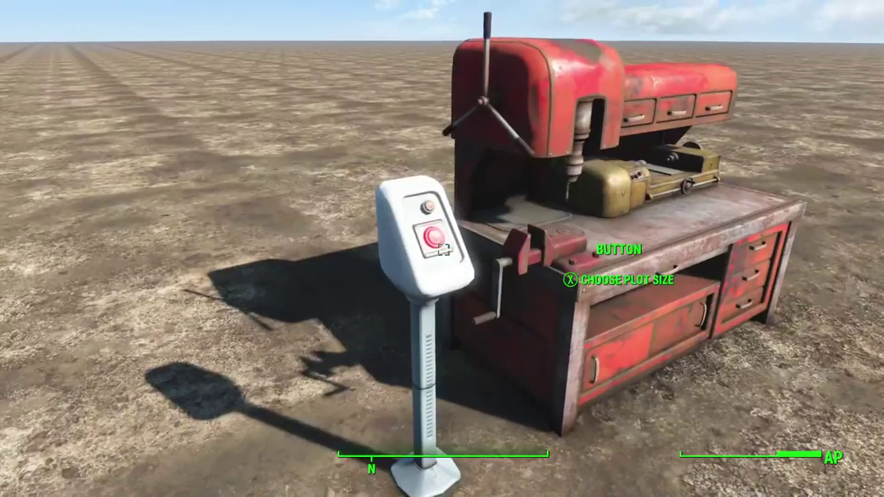
key("shift+w")
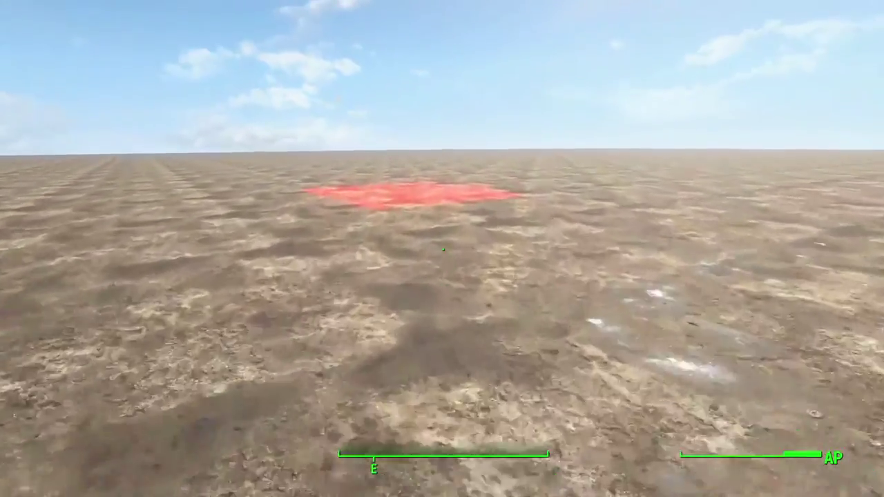
Step: Quit Fallout 4 with the console command qqq and return to the SS2BT_Menu_PlotSize message in the Creation Kit
key("grave")
type("wset")
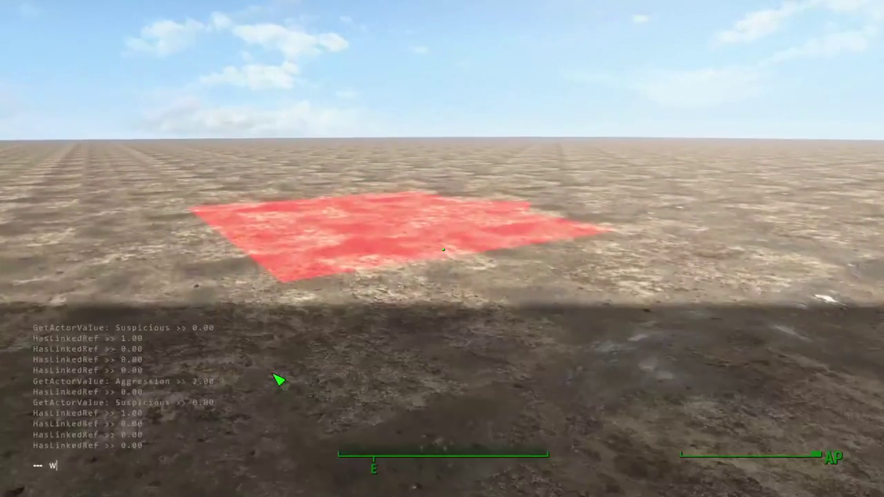
key("grave")
key("grave")
type("qqq")
key("Return")
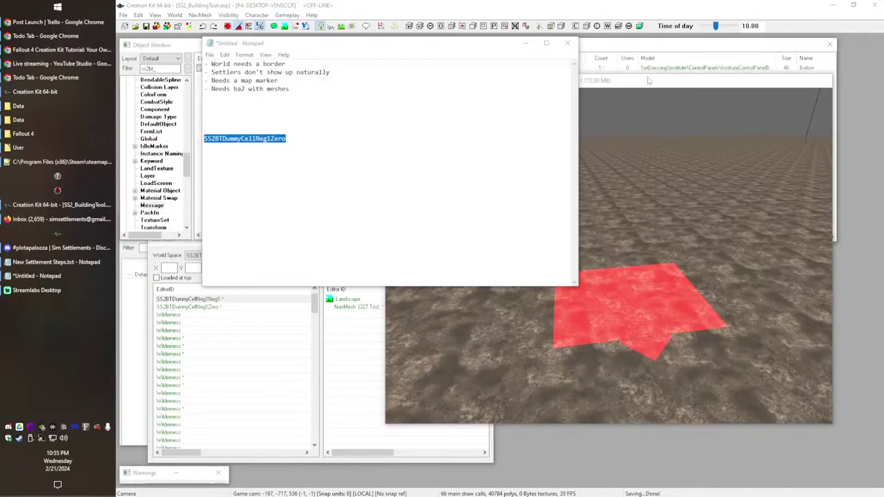
left_click(619, 42)
left_click(229, 69)
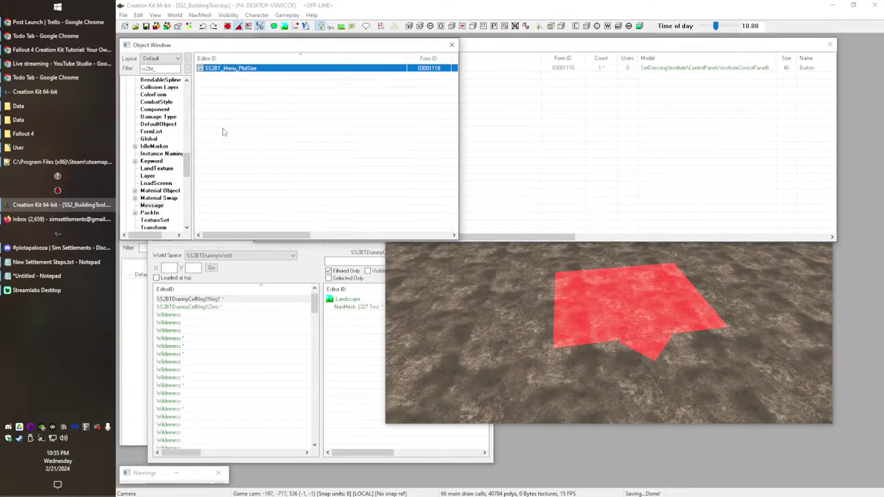
double_click(225, 68)
left_click(176, 45)
left_click(532, 273)
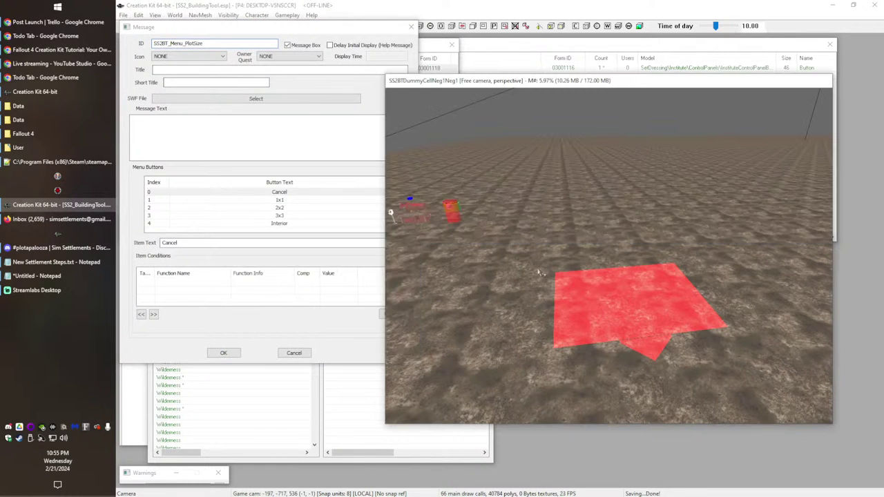
middle_click_drag(532, 274, 540, 264, "shift")
left_click(495, 45)
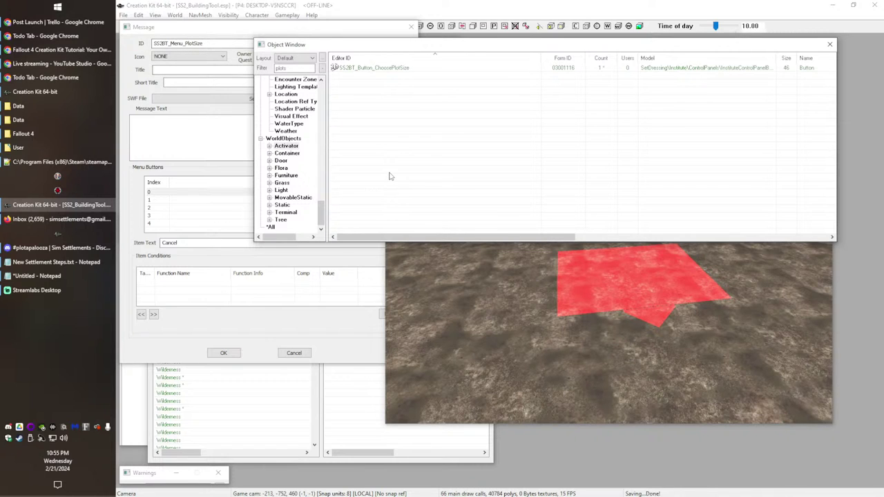
left_click_drag(184, 45, 267, 52)
type("P")
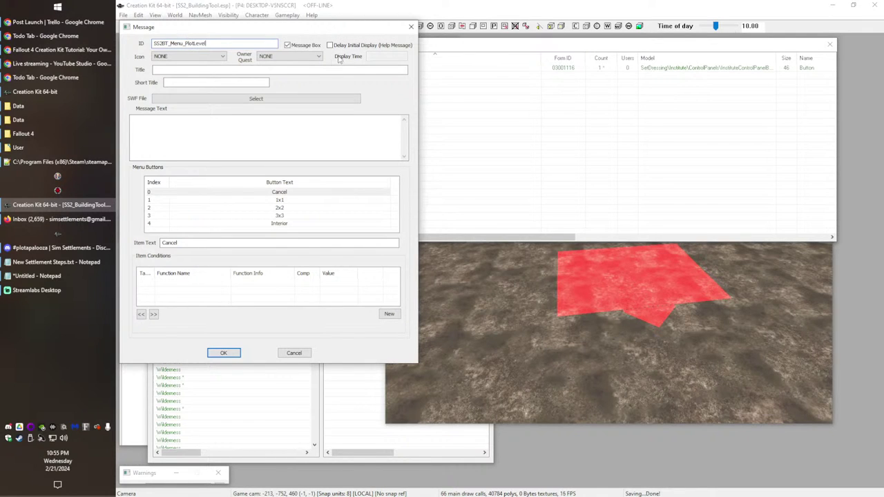
left_click(284, 200)
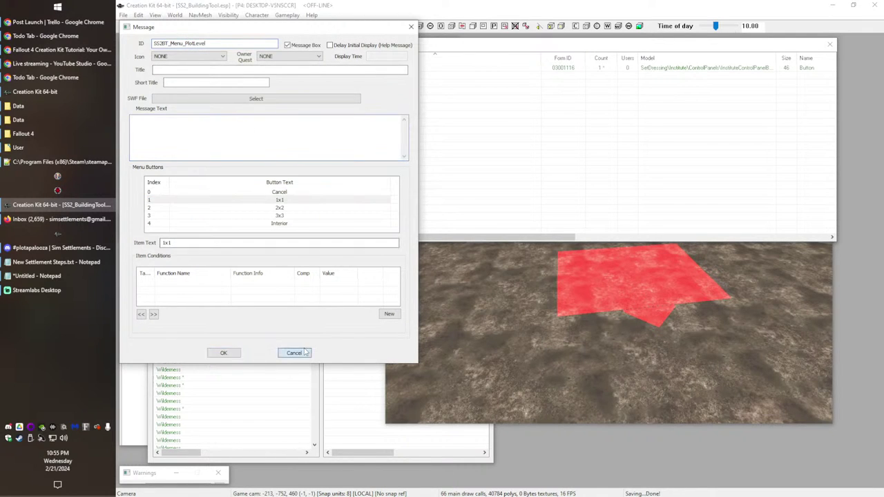
left_click(304, 352)
Step: Set the message text of SS2BT_Menu_PlotSize to "Change Plot Size?" and save the message
double_click(223, 70)
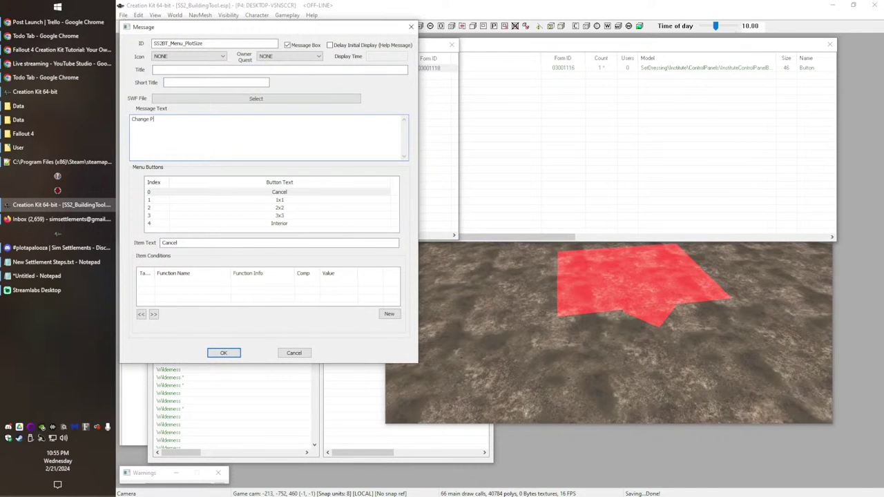
left_click(223, 353)
Step: Reopen SS2BT_Menu_PlotSize, change its ID to SS2BT_Menu_PlotLevel and its message text to "Change Plot Level?"
double_click(229, 68)
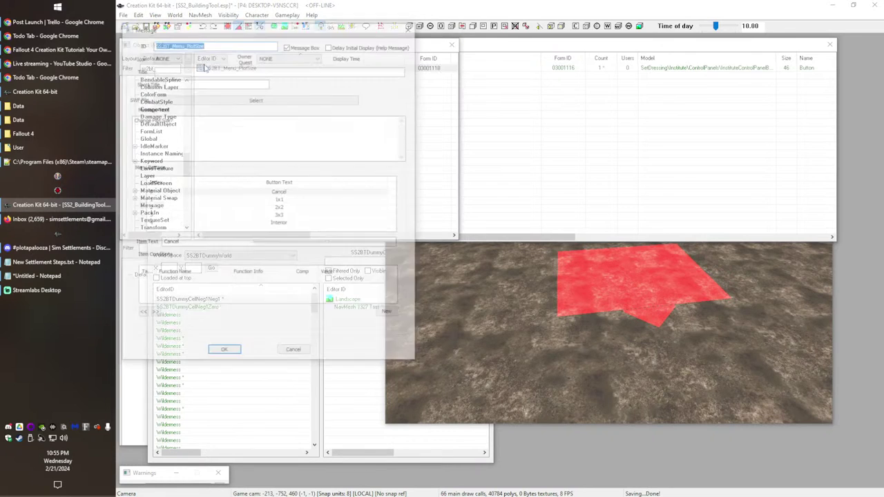
left_click_drag(193, 43, 300, 47)
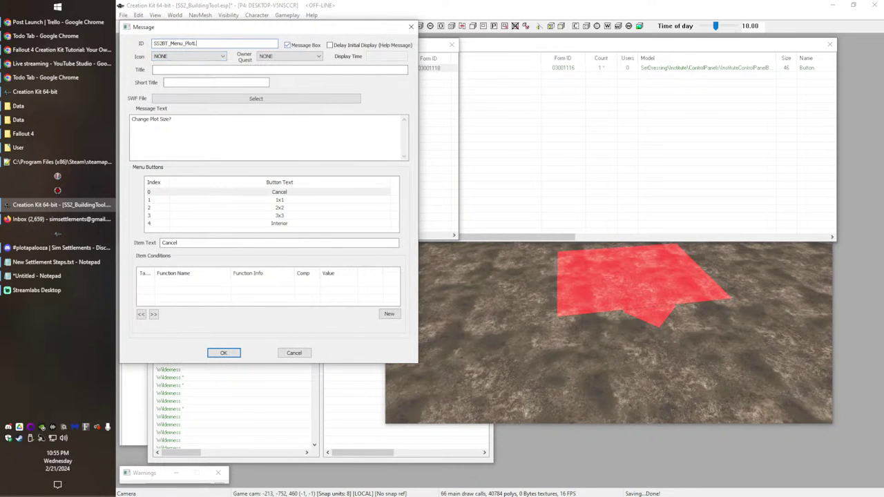
left_click_drag(160, 120, 170, 121)
type("Level")
Step: Relabel the 1x1, 2x2, 3x3 and Interior menu buttons as 1, 2, 3 and Building Materials
left_click(267, 210)
left_click(265, 200)
left_click_drag(245, 243, 72, 238)
type("1")
left_click(281, 208)
left_click_drag(219, 244, 138, 243)
type("2")
left_click(285, 217)
left_click_drag(215, 244, 138, 243)
type("3")
left_click(307, 225)
left_click(262, 245)
left_click_drag(262, 244, 125, 238)
type("Building Materials")
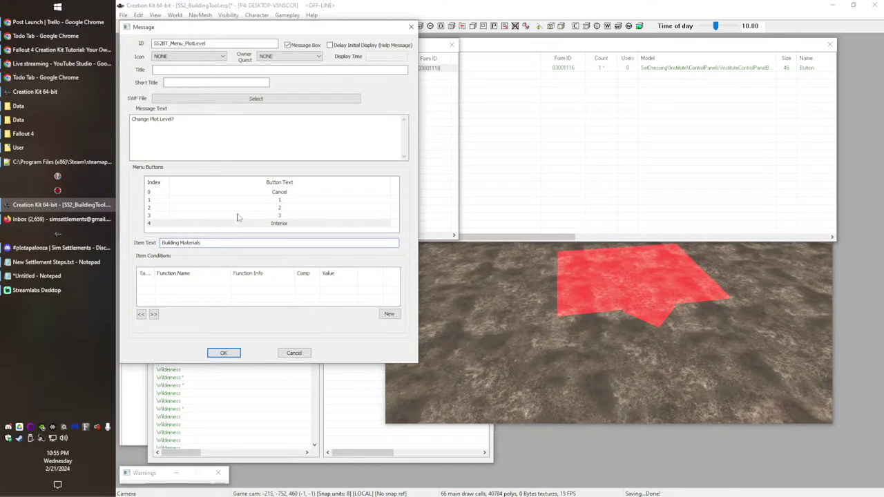
Step: Move the Building Materials menu button up to index 1, directly after Cancel, and check the button order
left_click(235, 216)
left_click(283, 225)
left_click(292, 217)
left_click(292, 201)
left_click(292, 218)
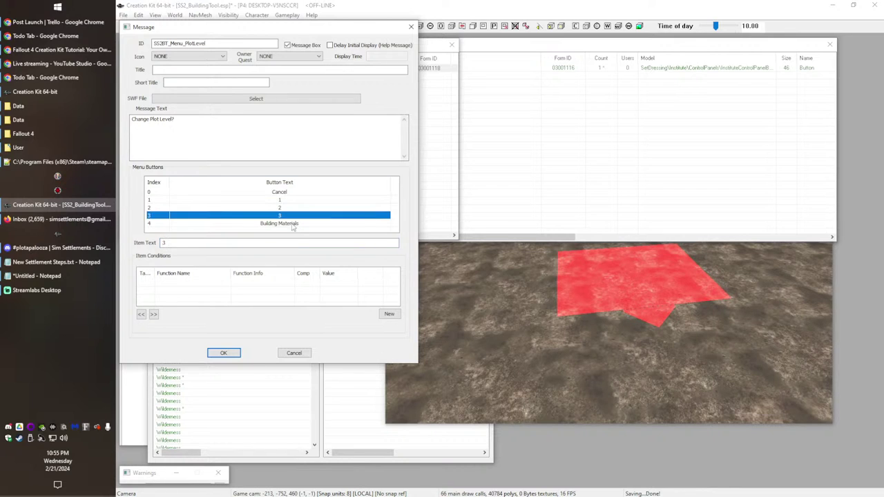
left_click(289, 200)
left_click(291, 208)
left_click(292, 223)
left_click(295, 199)
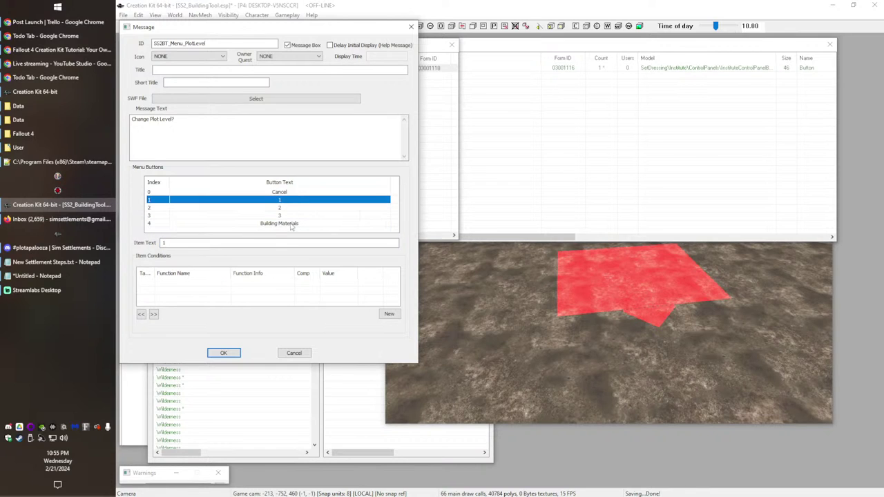
left_click(278, 224)
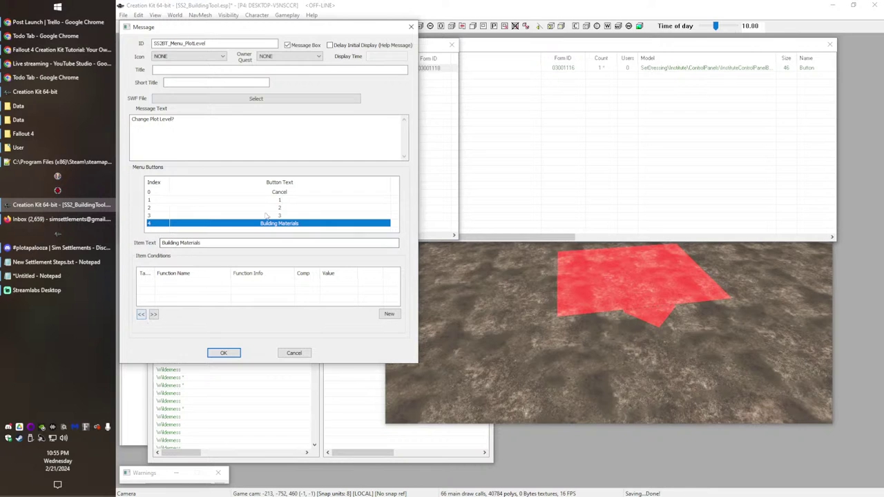
left_click(141, 315)
left_click(141, 315)
left_click(141, 314)
left_click(292, 207)
left_click(293, 223)
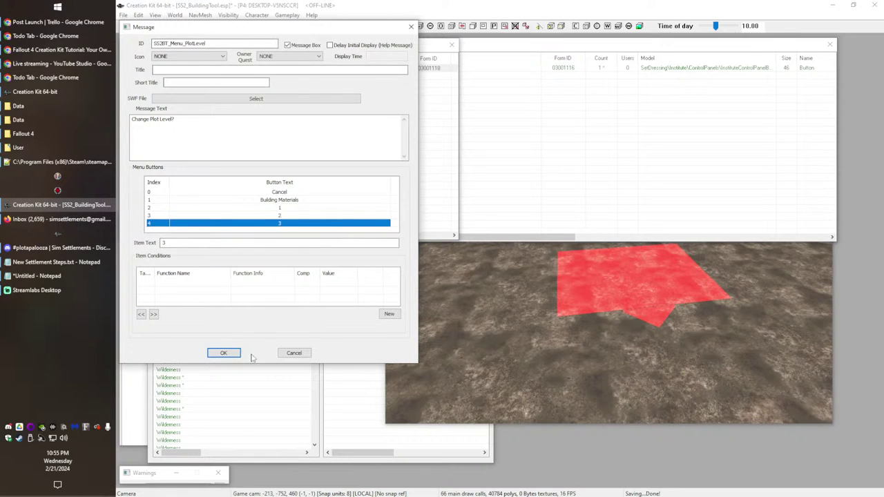
Step: Save the edited plot-level message as a new form, keeping SS2BT_Menu_PlotSize as a separate message
left_click(215, 355)
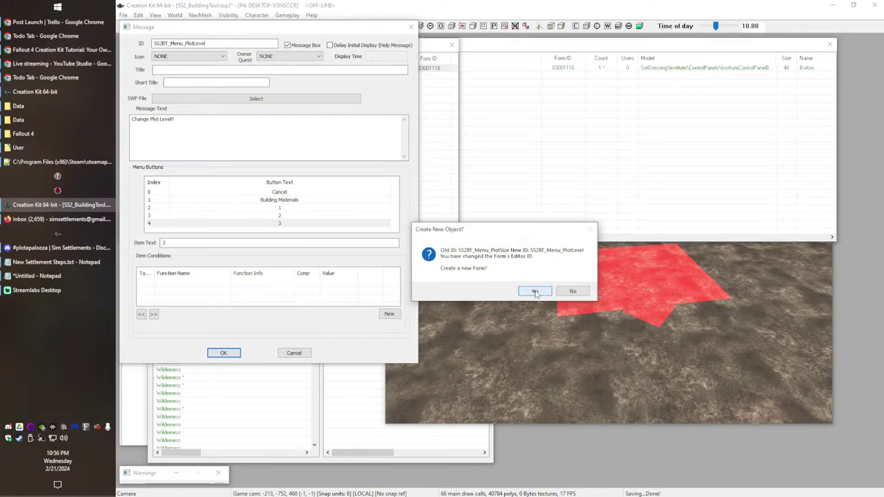
left_click(533, 292)
left_click(284, 159)
left_click(249, 142)
Step: Examine the ownership and extra settings of the Choose Plot Size button reference beside the workbench
left_click(603, 311)
middle_click_drag(588, 307, 713, 292, "shift")
middle_click_drag(610, 260, 586, 211, "shift")
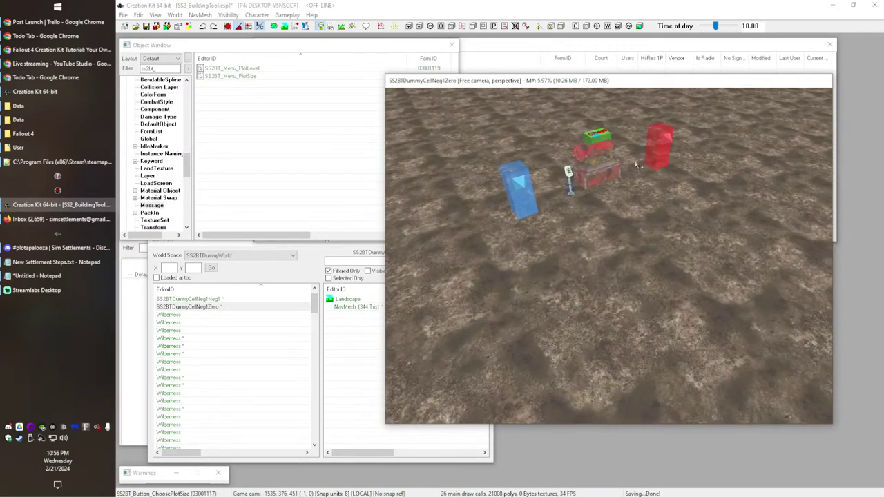
middle_click_drag(666, 206, 611, 195, "shift")
scroll(616, 269, "up", 2)
scroll(615, 270, "up", 2)
double_click(607, 201)
left_click(453, 201)
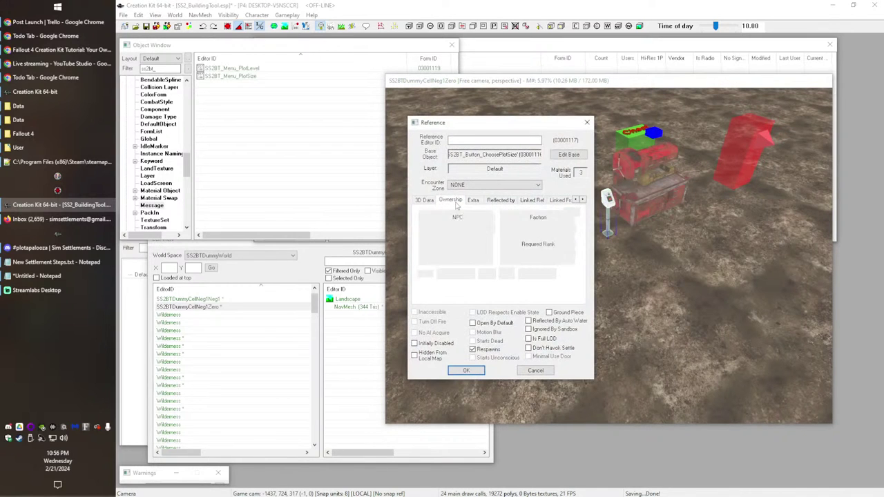
left_click(473, 200)
left_click(507, 270)
left_click(508, 270)
left_click(536, 370)
middle_click_drag(562, 338, 575, 248)
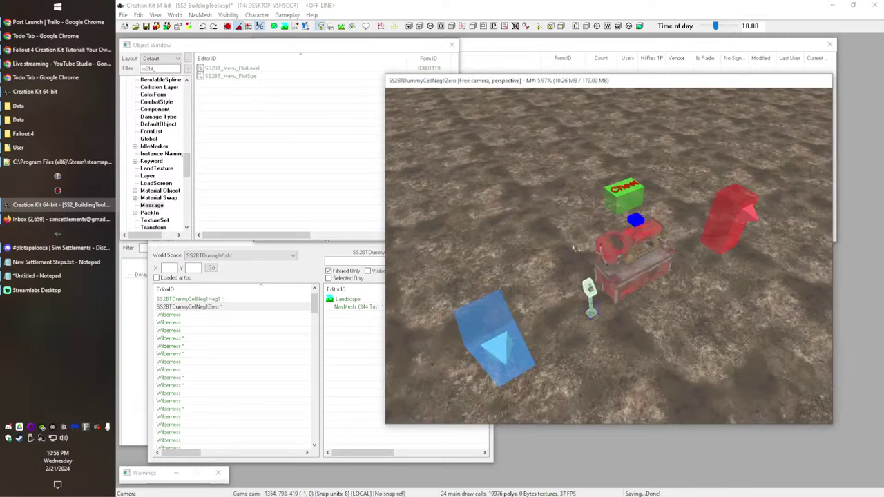
scroll(574, 247, "up", 2)
Step: Create a new message with the ID SS2BT_Menu_Main and the message text "What do you want to change?"
left_click(272, 77)
right_click(249, 97)
left_click(256, 101)
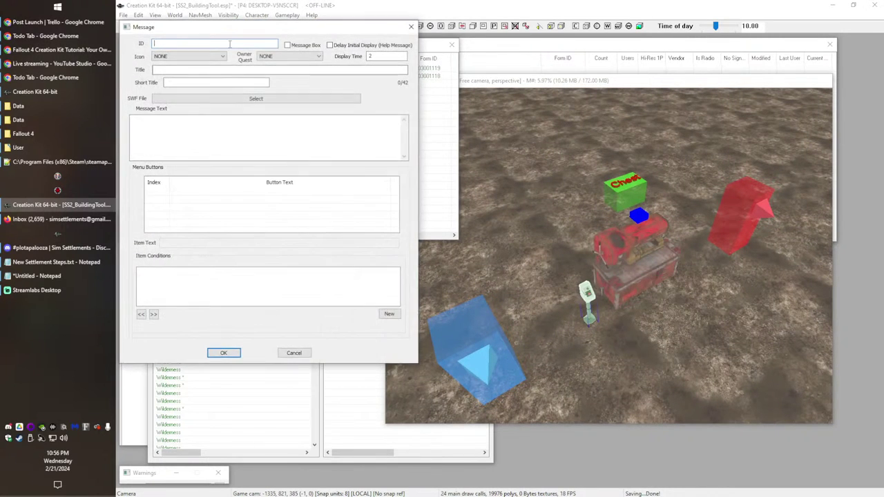
type("SS2BT_Menu_Main")
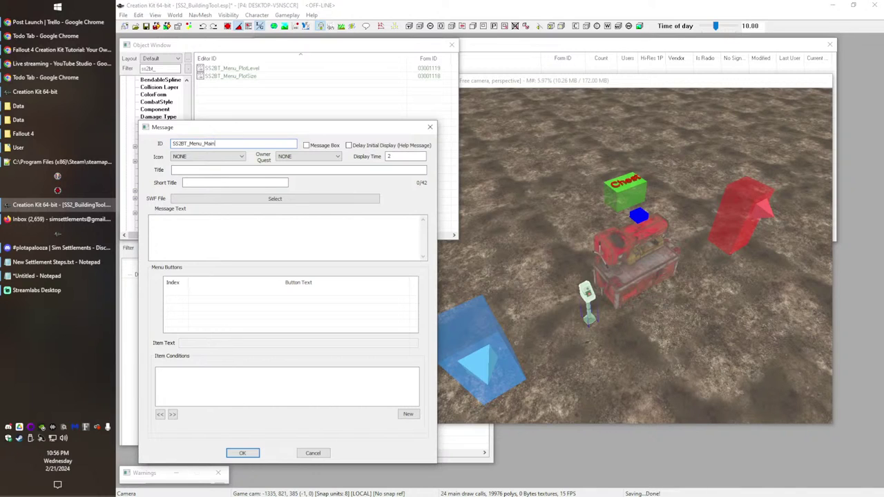
left_click(263, 234)
Step: Add three menu buttons to SS2BT_Menu_Main: Cancel, Change Plot Size and Change Plot Level
right_click(272, 300)
left_click(281, 306)
left_click(226, 342)
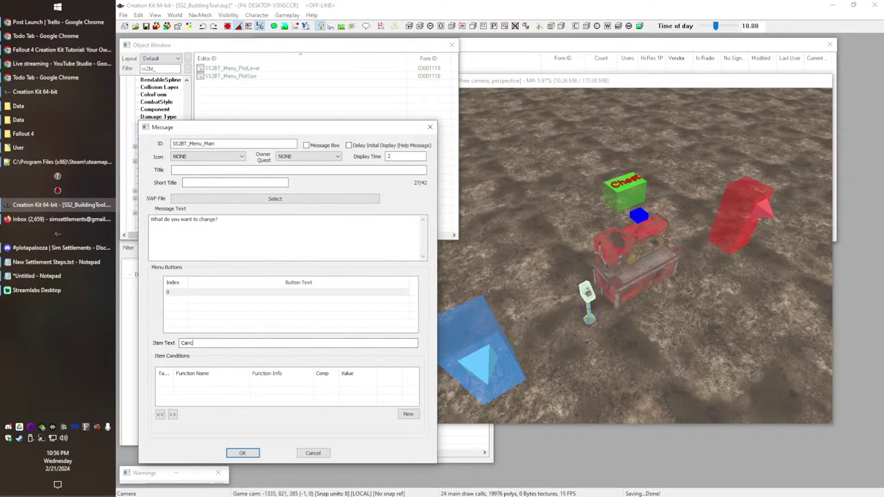
right_click(304, 307)
left_click(318, 315)
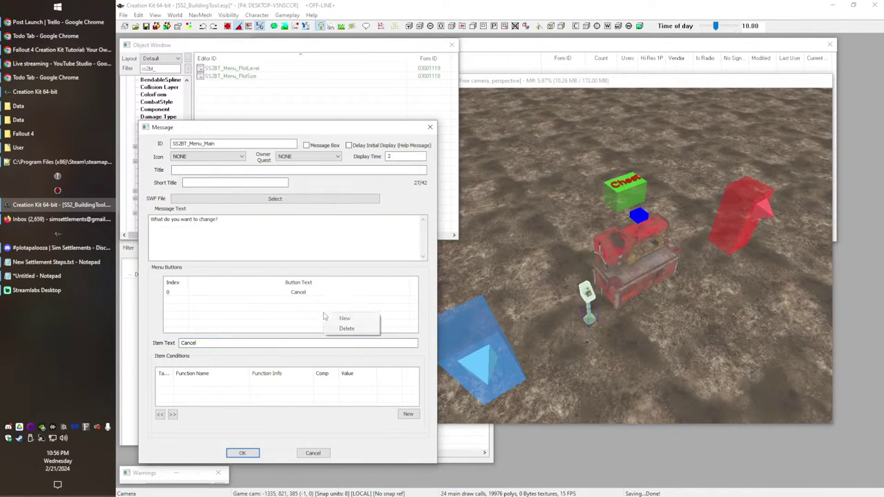
left_click(276, 342)
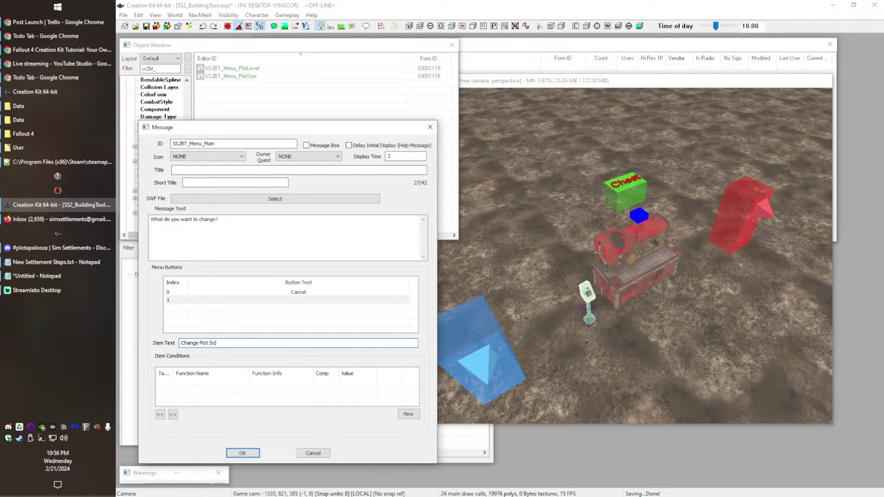
right_click(301, 315)
left_click(320, 319)
left_click(303, 342)
type("Change Plot Level")
Step: Add a fourth menu button labelled Destroy Everything and remove the stray character from its text
right_click(299, 316)
left_click(314, 323)
left_click(254, 341)
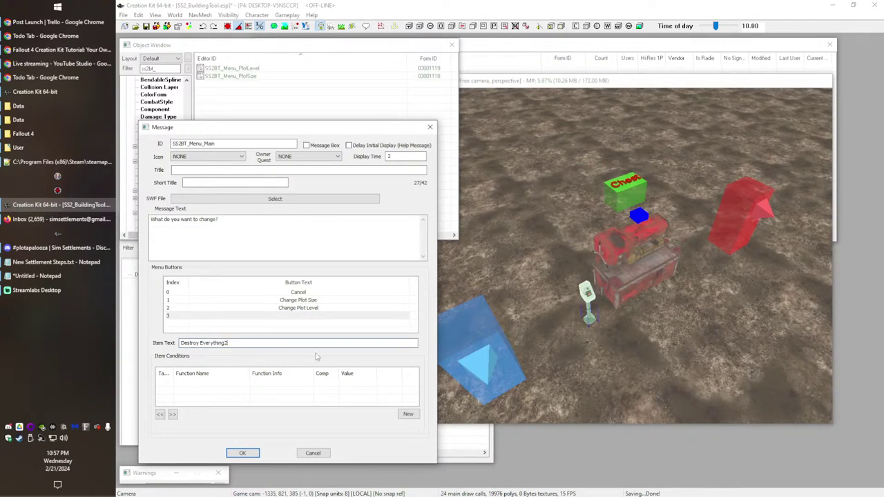
left_click(297, 315)
left_click(314, 243)
left_click(310, 318)
left_click(242, 343)
key("BackSpace")
left_click(298, 317)
Step: Start a new item condition on the Destroy Everything button, using the GetGlobalValue function
right_click(232, 399)
left_click(252, 404)
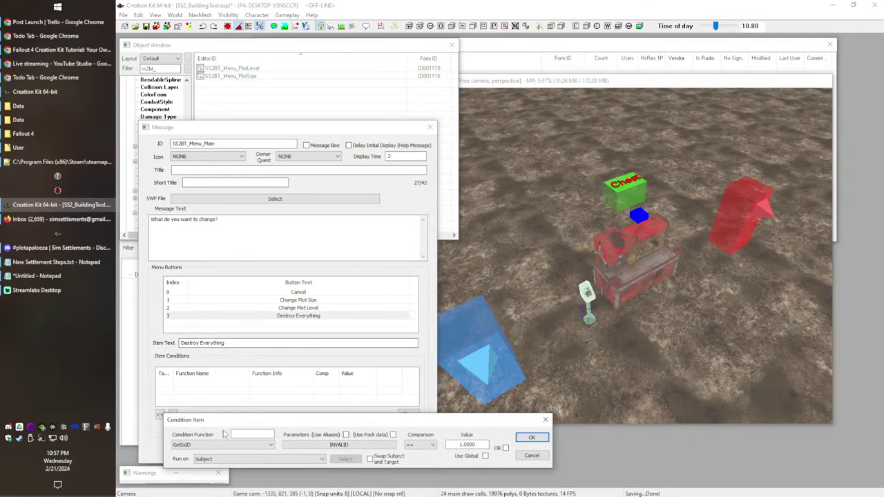
left_click(218, 446)
type("getgl")
key("Return")
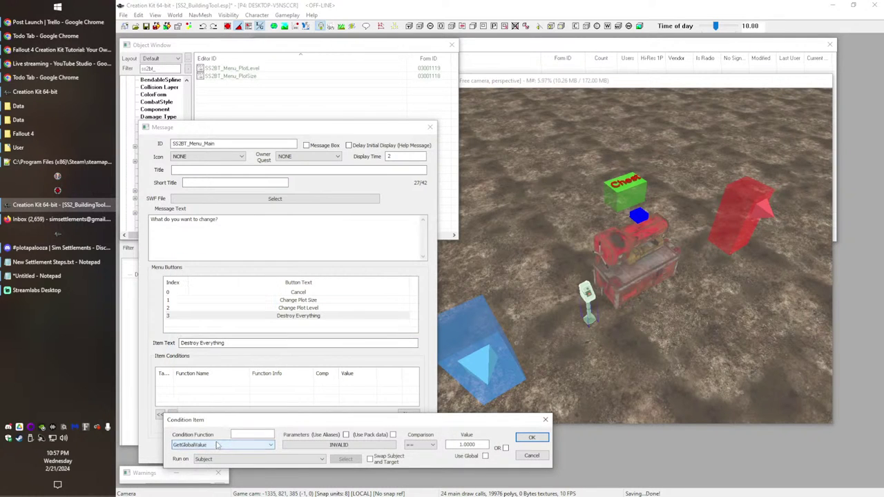
Step: Set the condition's global parameter to TrueGlobal with a comparison value of 0, and add it to the button
left_click(286, 445)
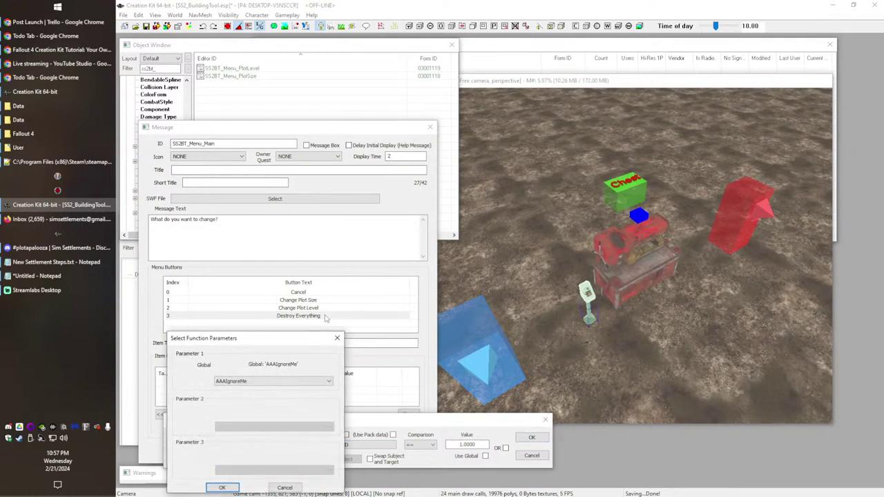
left_click(241, 382)
type("tr")
left_click(243, 384)
left_click(242, 384)
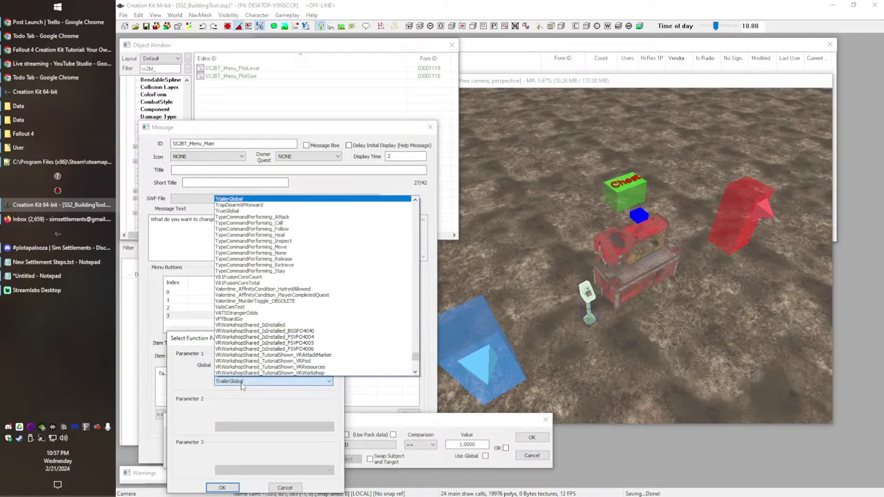
left_click(250, 210)
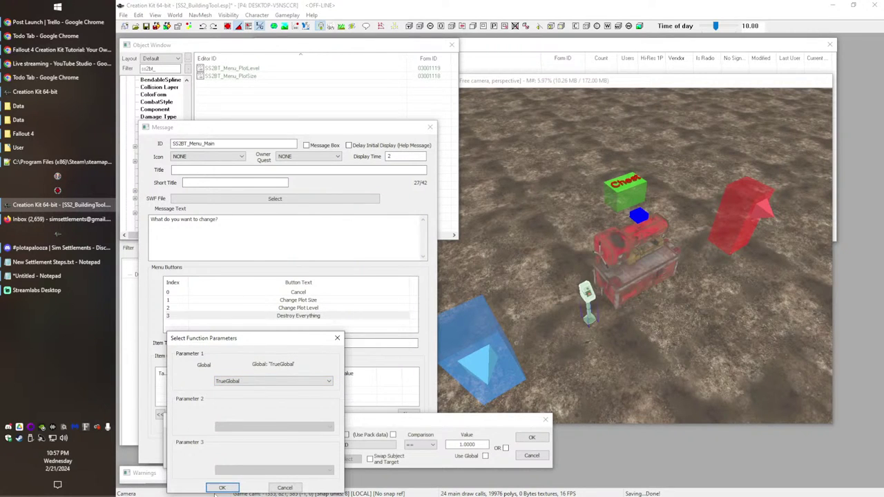
left_click(222, 487)
double_click(481, 445)
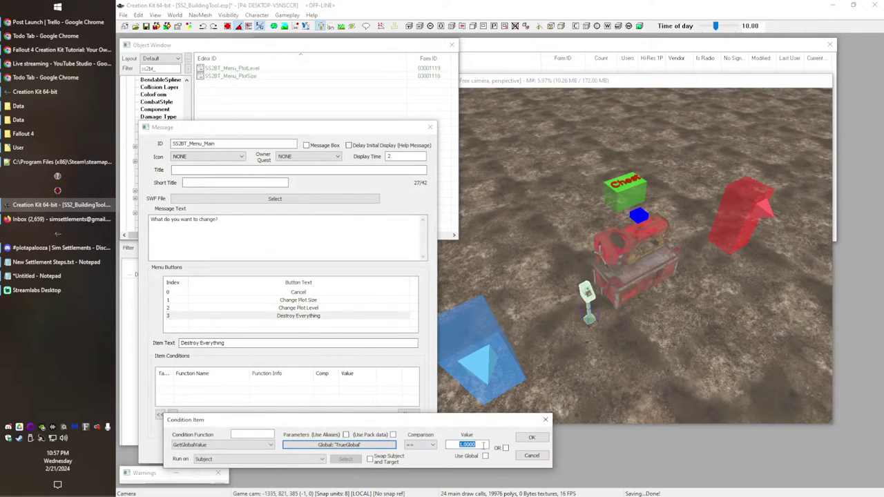
type("0")
left_click(546, 438)
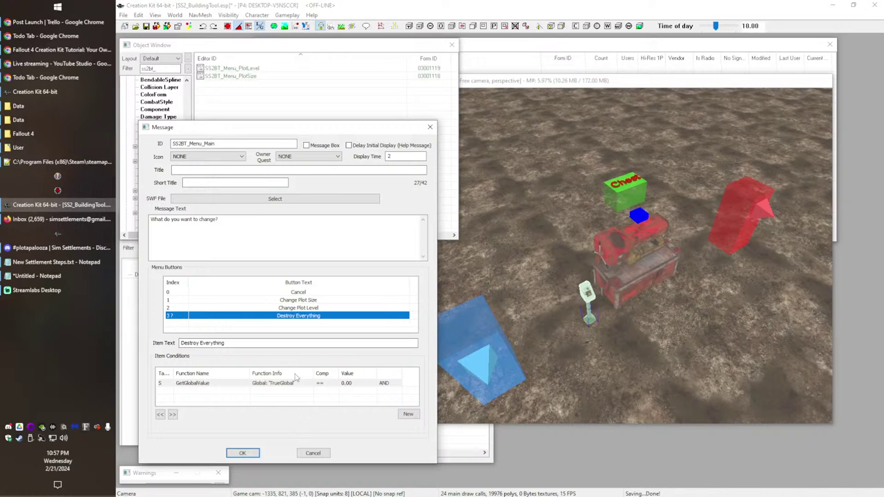
left_click(291, 384)
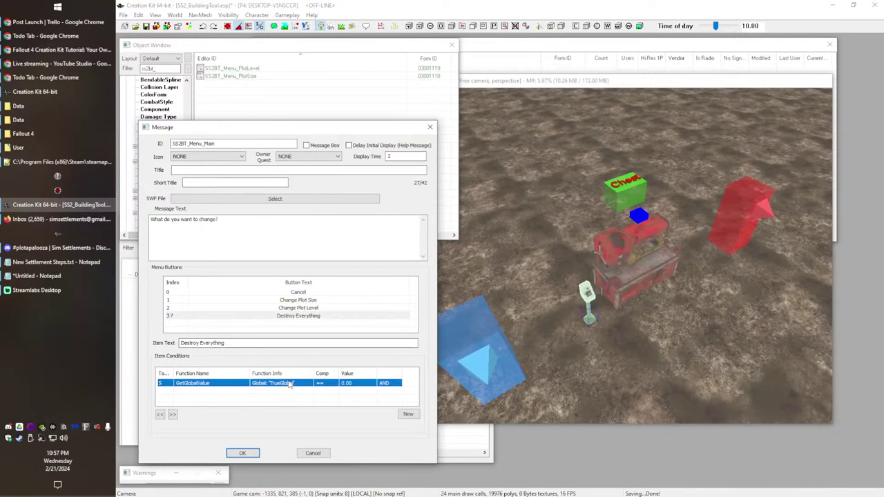
Step: Make SS2BT_Menu_Main a message box and save the message
left_click(327, 304)
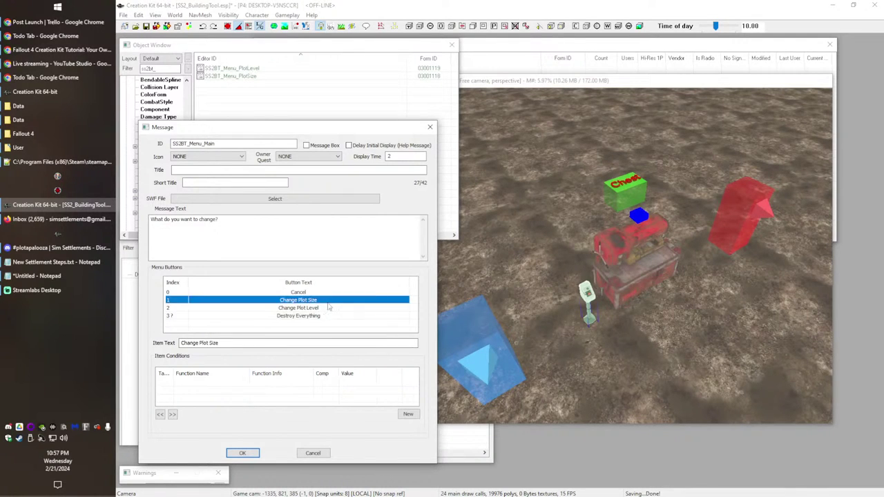
double_click(235, 144)
left_click(320, 145)
left_click(286, 309)
left_click(301, 301)
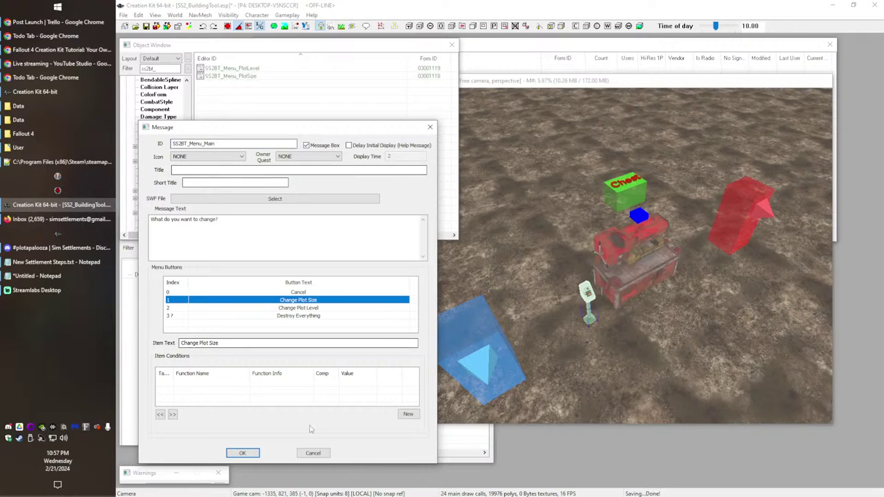
left_click(243, 453)
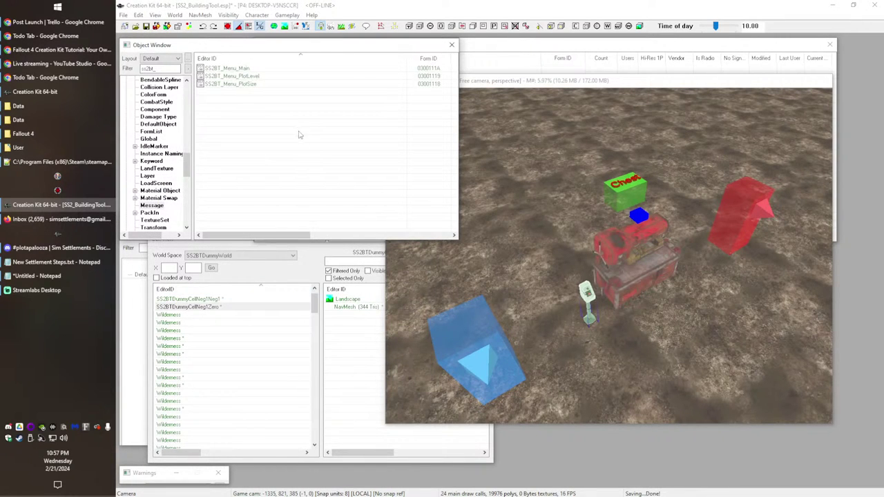
Step: Switch to PlotSizeSelector.psc in Notepad++ and add constant auto Message properties MainMenu and PlotLevelMenu above PlotSizeMenu
left_click(61, 161)
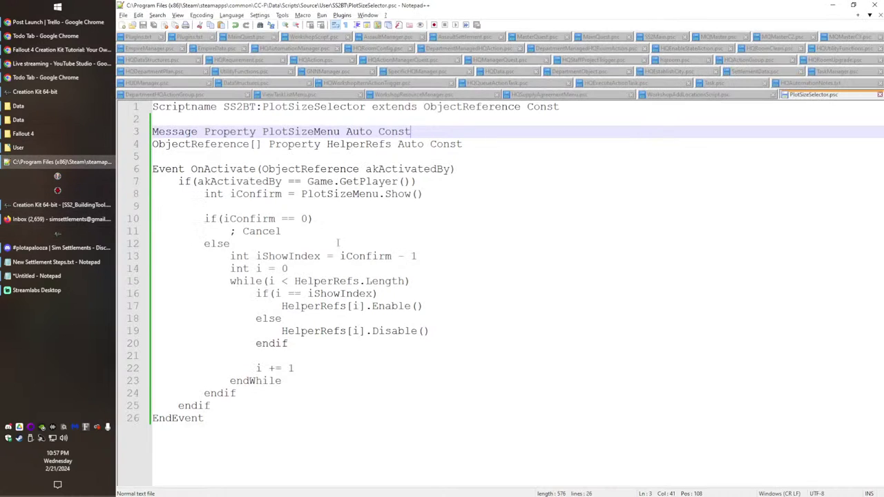
key("ctrl+d")
left_click(419, 143)
key("ctrl+d")
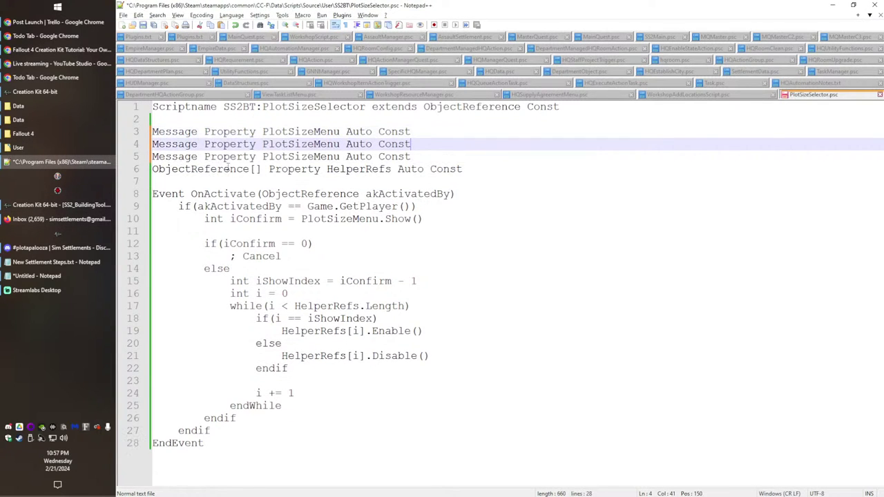
left_click_drag(289, 144, 311, 142)
type("Level")
key("Delete")
key("Up")
key("Left")
left_click_drag(315, 131, 262, 131)
type("Main")
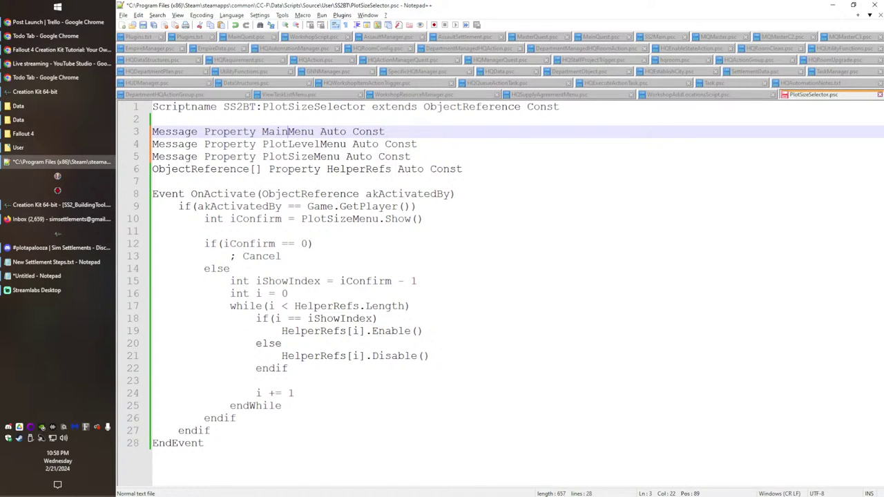
Step: Copy the plot-size menu code out of OnActivate's player check and replace it with a call to HandlePlotSize()
left_click(511, 195)
left_click_drag(205, 218, 272, 416)
key("ctrl+c")
key("Delete")
type("H")
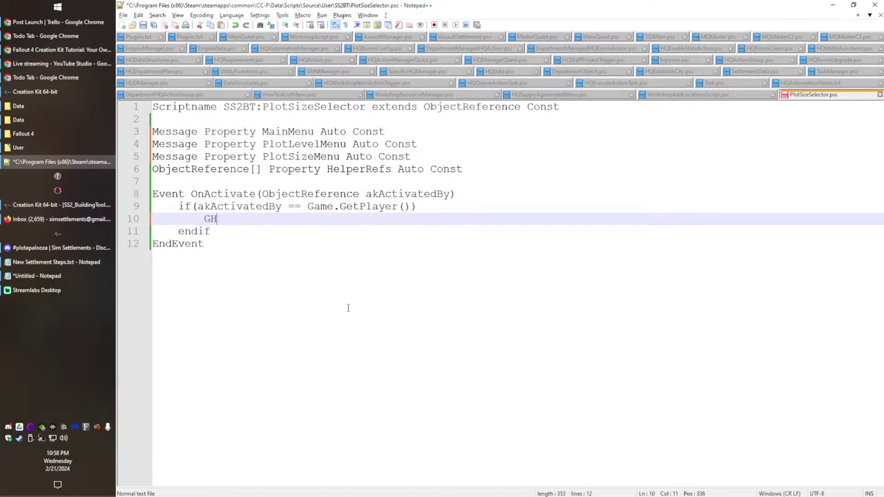
type("andlePlotSize()")
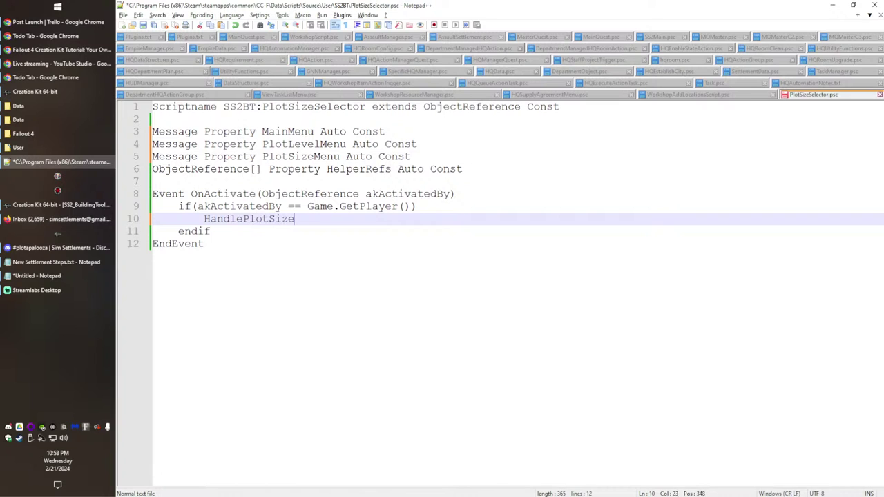
Step: Declare an empty HandlePlotSize() function, closed with EndFunction, below the OnActivate event
key("Down")
key("Down")
key("Return")
type("cntio")
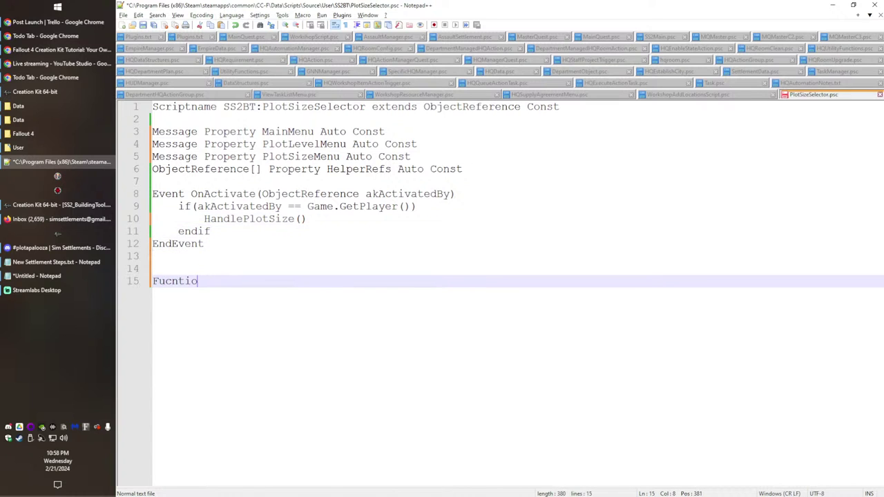
key("BackSpace")
key("BackSpace")
key("BackSpace")
type("nction HandlePlotSize()")
key("Return")
type("EndF")
key("Return")
key("Up")
key("BackSpace")
type("\\")
key("Return")
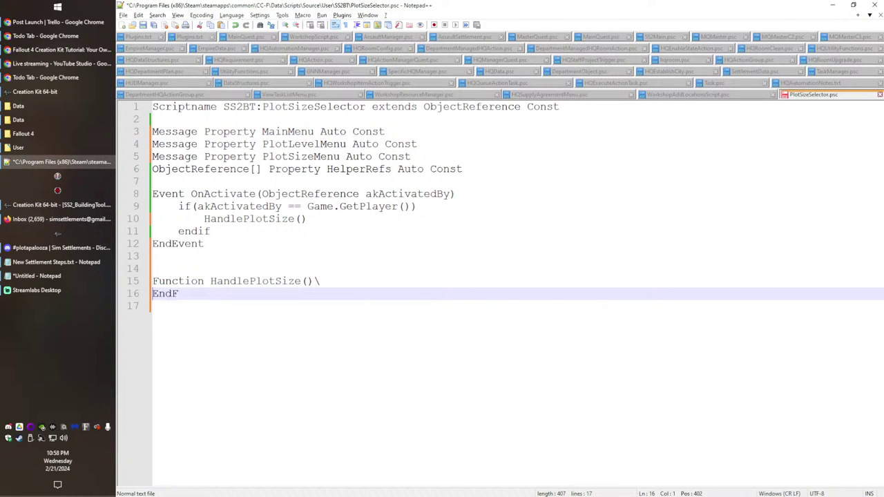
type("nction")
key("Up")
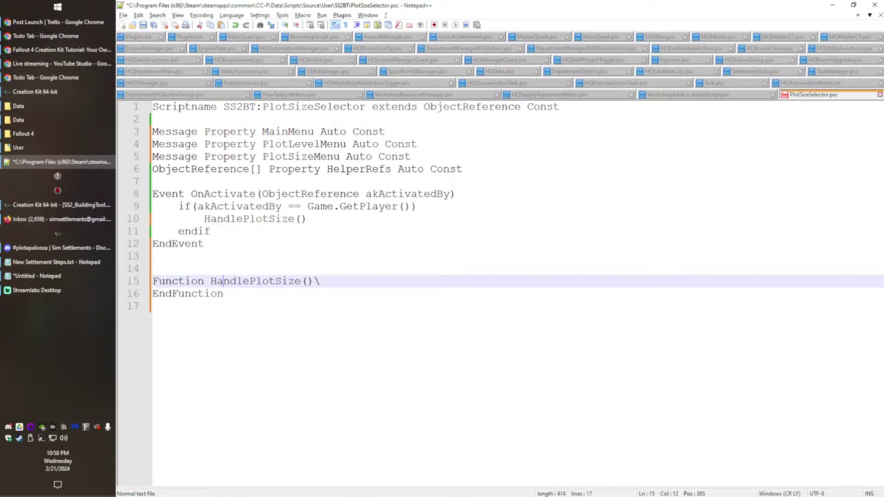
key("BackSpace")
Step: Paste the copied plot-size code into HandlePlotSize() and outdent its if block by one level
key("Return")
key("ctrl+v")
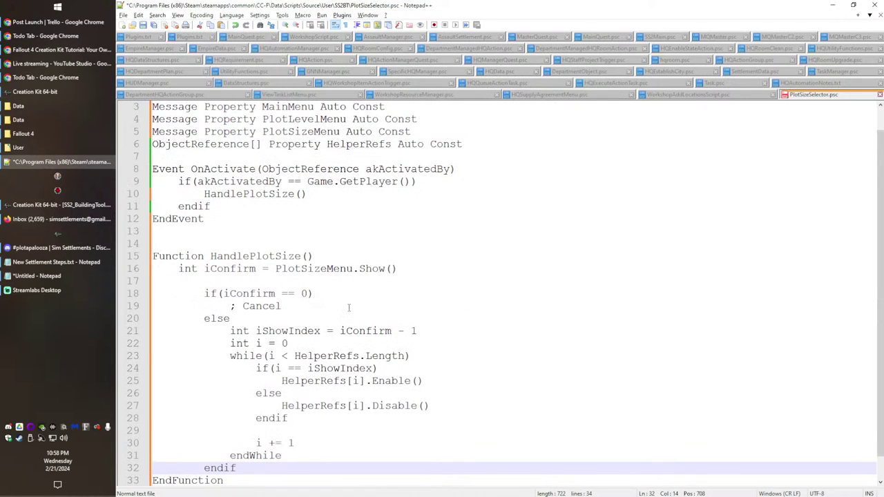
left_click_drag(244, 476, 197, 297)
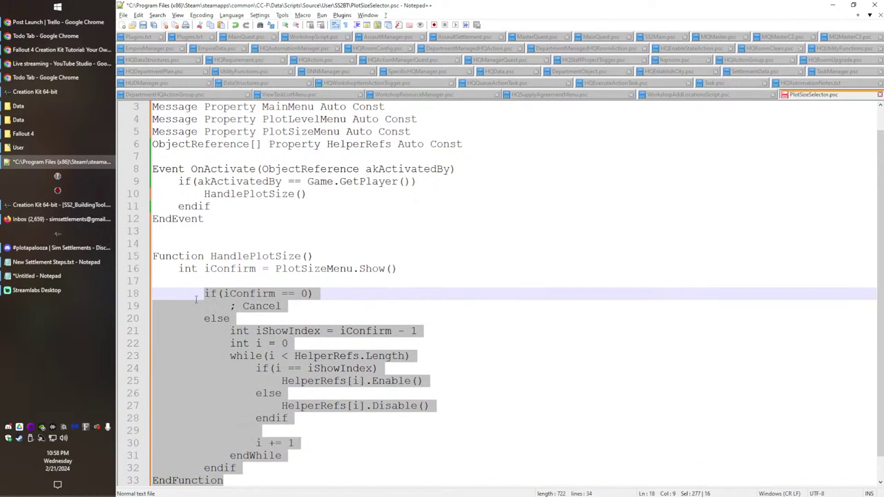
key("shift+Tab")
left_click(266, 239)
Step: Duplicate the HandlePlotSize() function below itself and rename the copy HandlePlotLevel()
scroll(250, 415, "down", 1)
left_click_drag(231, 456, 201, 206)
key("ctrl+d")
scroll(280, 258, "down", 4)
left_click(285, 332)
mouse_move(279, 321)
left_mouse_down()
mouse_move(298, 331)
mouse_move(276, 333)
left_mouse_up()
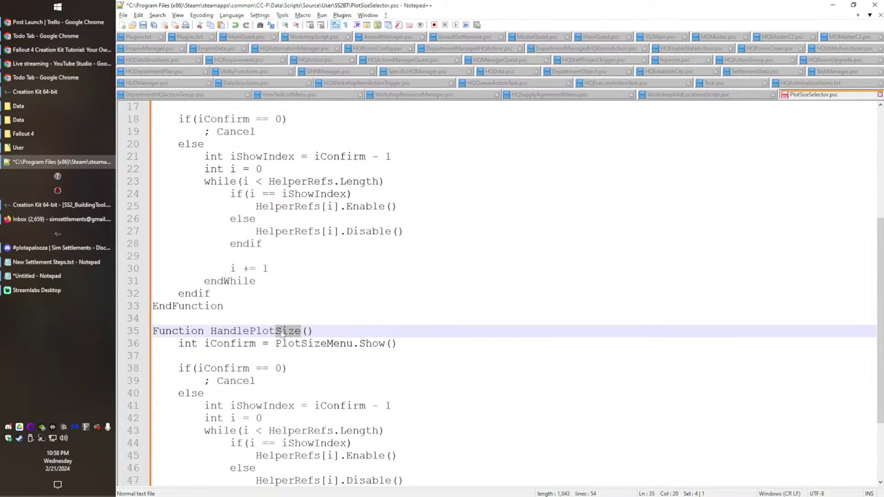
type("Level")
Step: Make HandlePlotLevel() show PlotLevelMenu in place of PlotSizeMenu
scroll(210, 293, "up", 5)
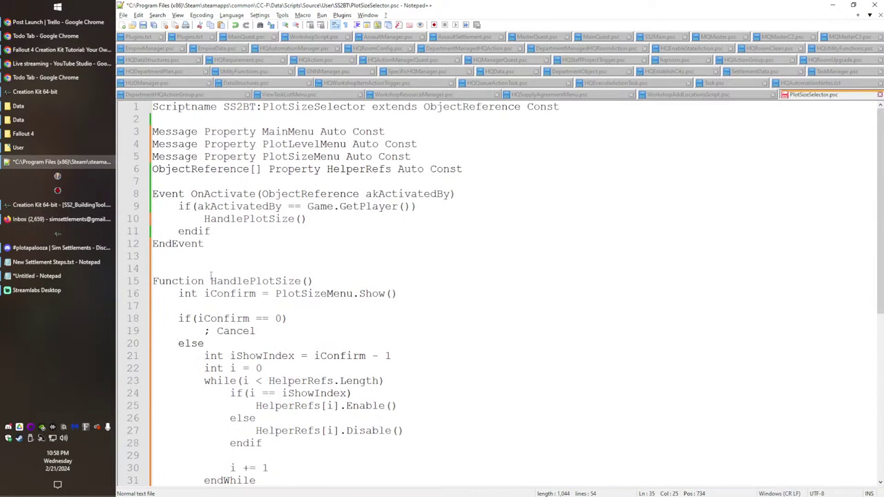
double_click(291, 145)
key("ctrl+c")
scroll(364, 439, "down", 7)
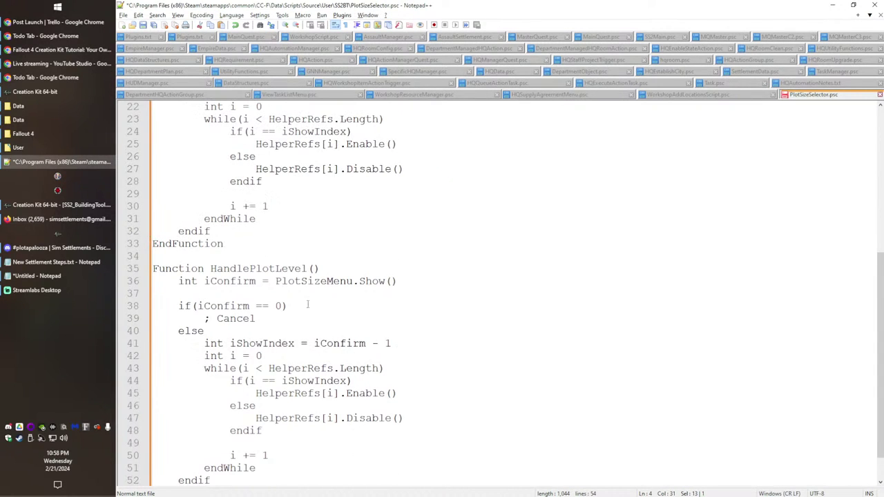
double_click(309, 281)
key("ctrl+v")
Step: Duplicate the HelperRefs property line and rename the new ObjectReference array property LevelIndicatorRefs
scroll(253, 352, "down", 1)
left_click(315, 307)
double_click(240, 282)
left_click(274, 321)
double_click(300, 333)
scroll(328, 317, "up", 8)
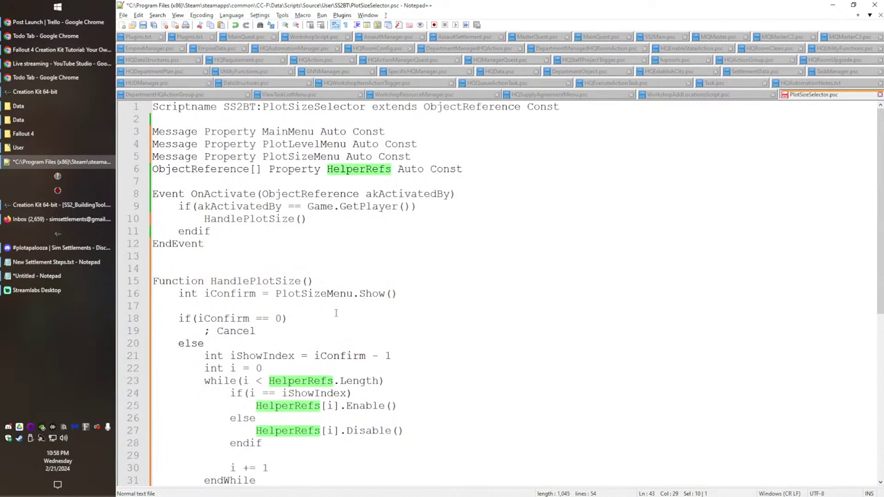
left_click(474, 172)
key("ctrl+d")
double_click(344, 171)
double_click(348, 181)
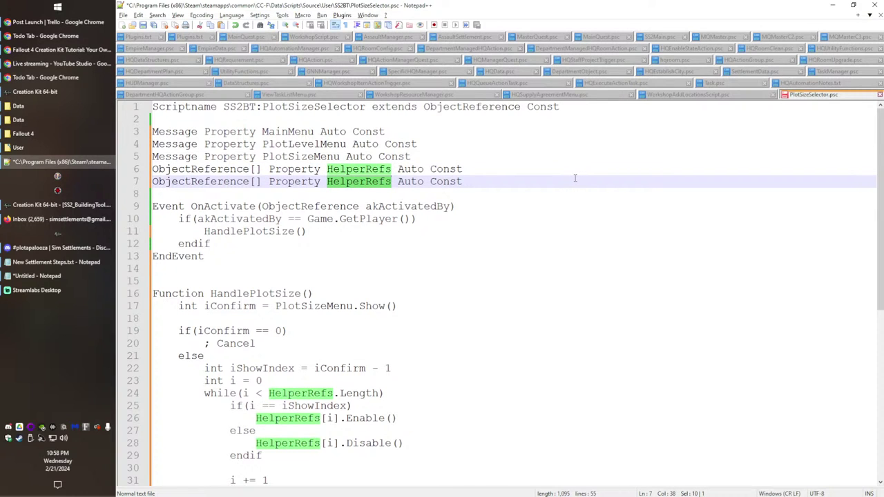
type("LevelIndica")
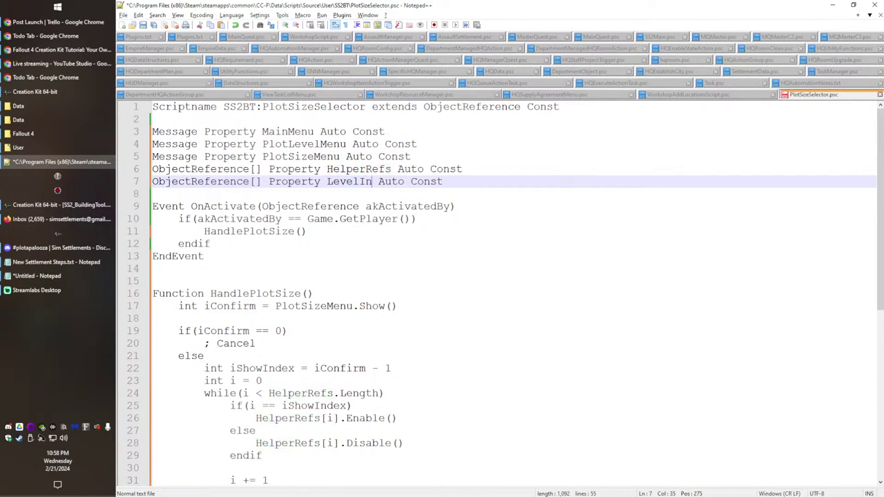
type("torrFe")
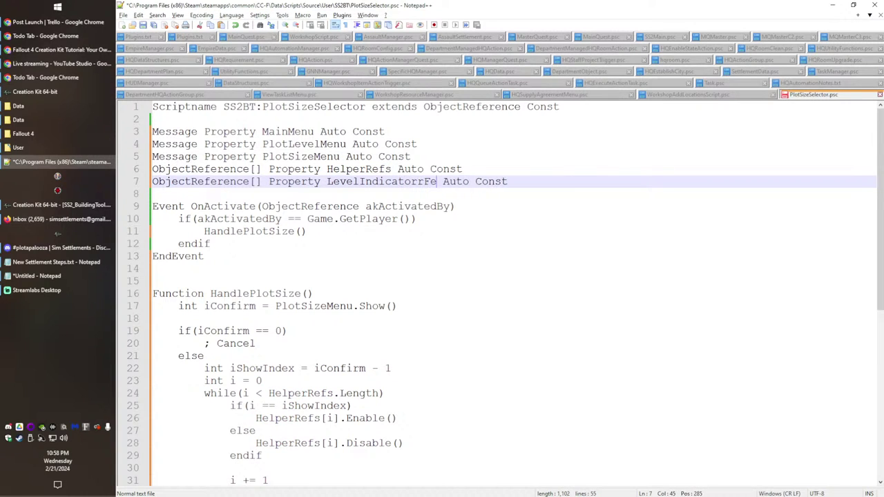
type("Refs")
Step: Replace all three HelperRefs references in HandlePlotLevel() with LevelIndicatorRefs
double_click(405, 181)
key("ctrl+c")
scroll(408, 279, "down", 8)
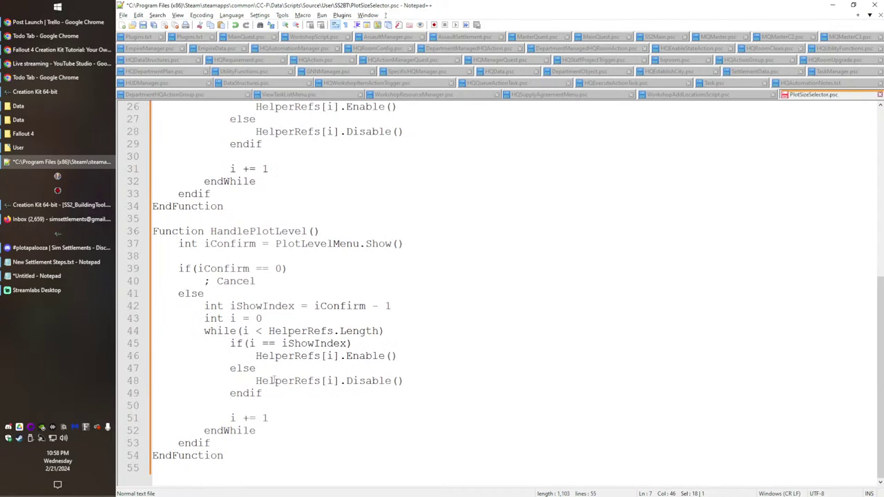
double_click(277, 385)
double_click(283, 331)
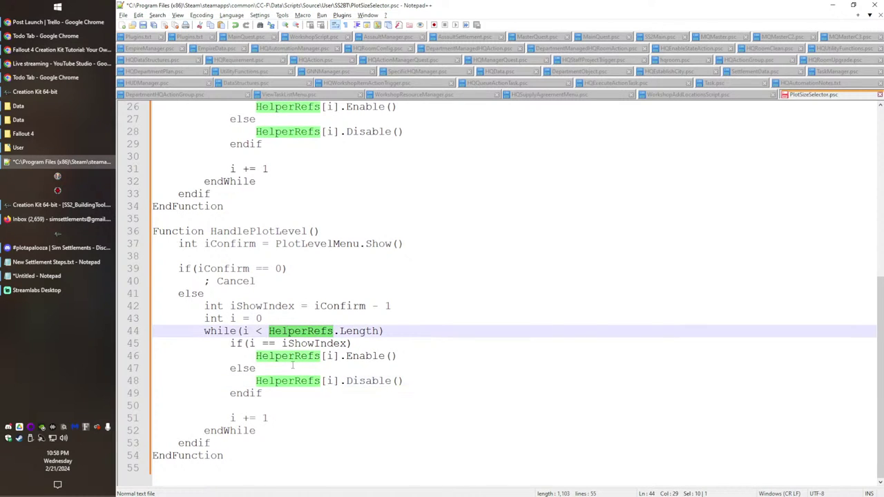
key("ctrl+v")
double_click(286, 358)
key("ctrl+v")
double_click(280, 387)
double_click(277, 382)
key("ctrl+v")
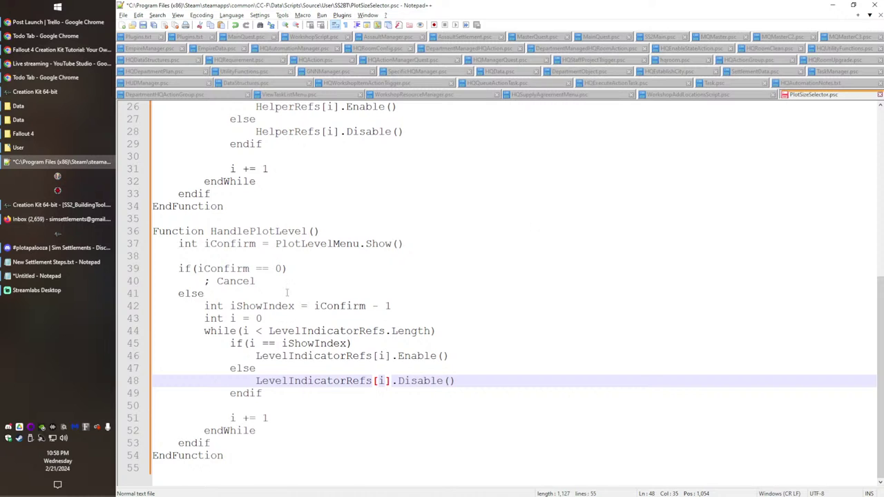
Step: Insert the line int iConfirm = MainMenu.Show() at the start of OnActivate's player check, above the HandlePlotSize() call
scroll(289, 375, "up", 1)
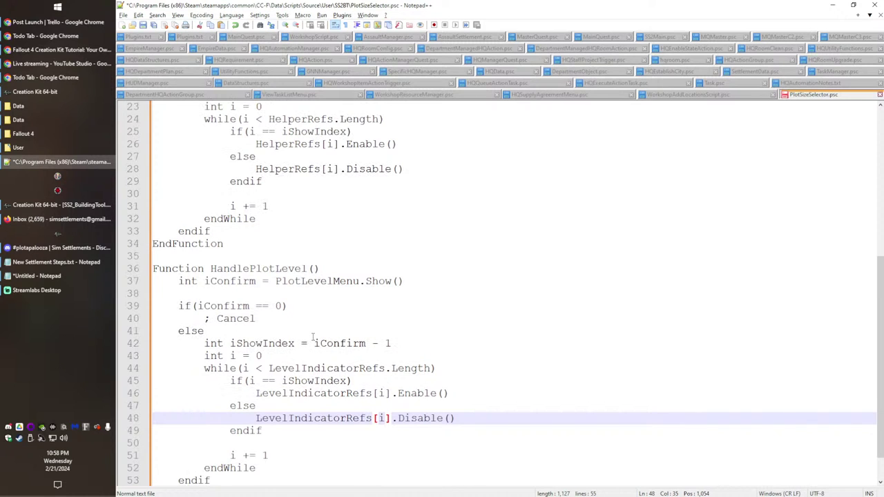
left_click(407, 276)
double_click(330, 281)
scroll(307, 315, "up", 7)
scroll(306, 316, "down", 8)
scroll(302, 216, "up", 7)
left_click(471, 183)
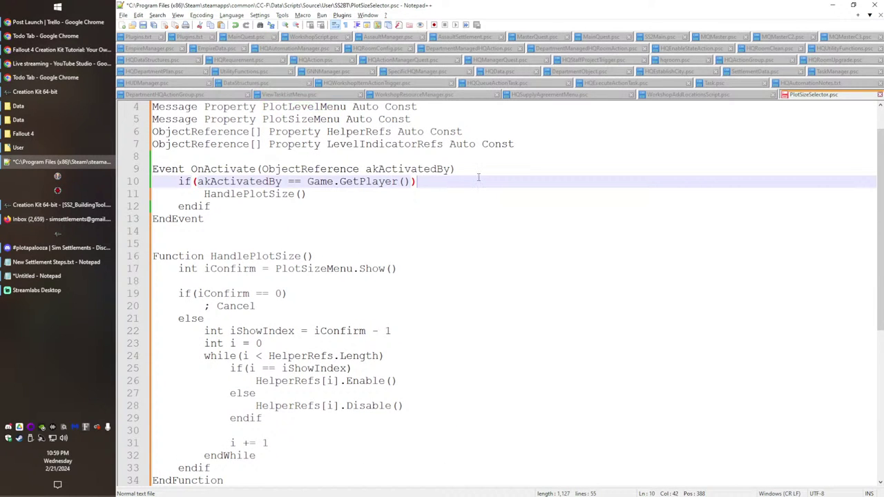
key("Return")
type("int iConfirm")
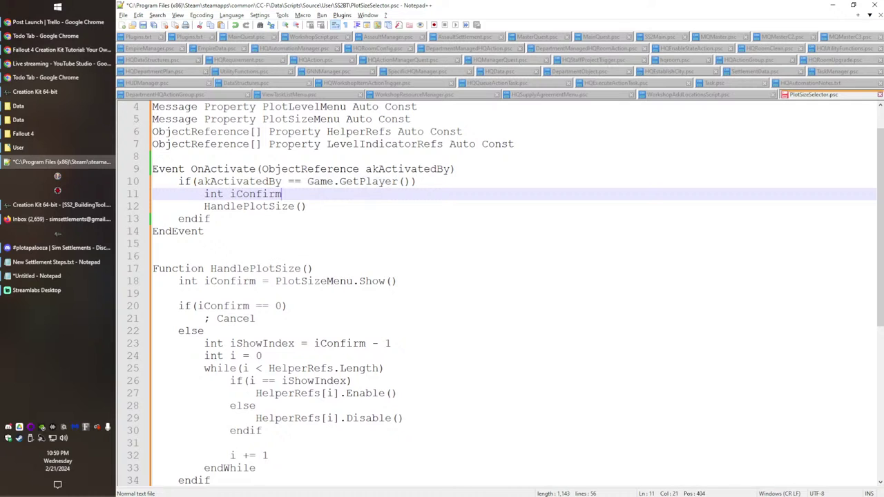
type(" = MainMenu.Show()")
key("Return")
Step: Copy the if(iConfirm == 0) Cancel/else lines from HandlePlotSize() into OnActivate, below the MainMenu.Show() line
left_click_drag(170, 322, 205, 343)
key("ctrl+c")
left_click(433, 196)
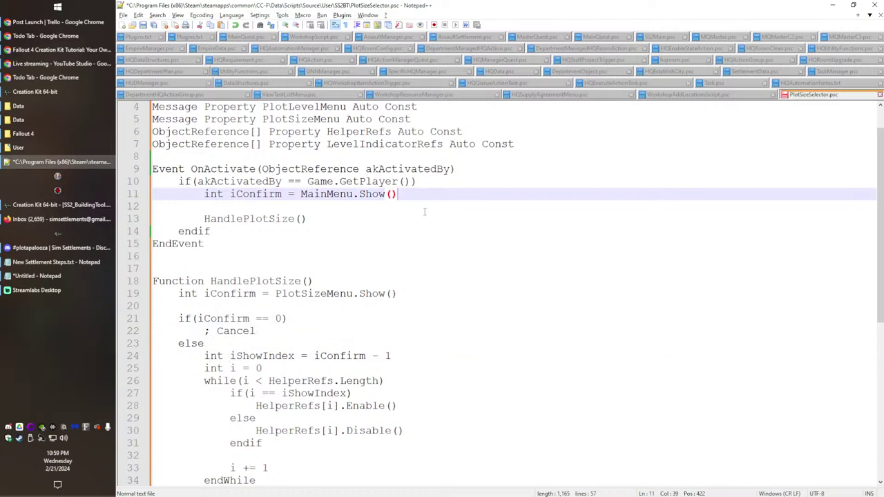
key("Down")
key("Return")
key("ctrl+v")
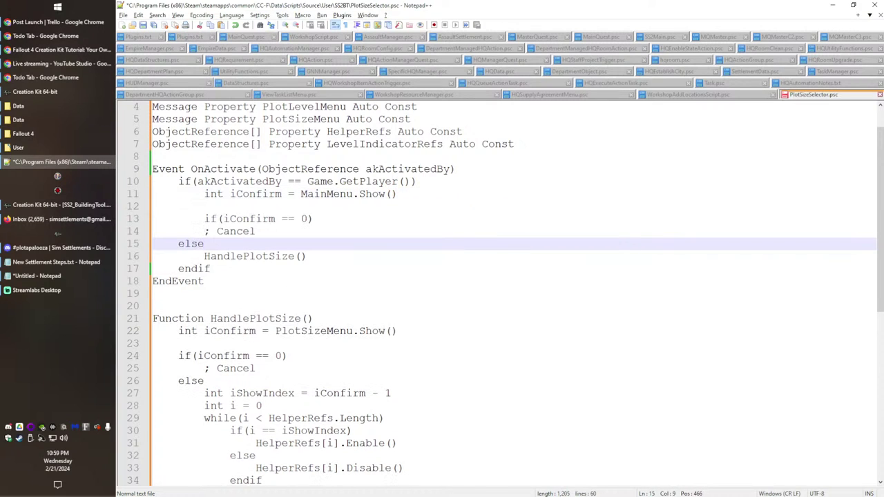
Step: Change the pasted else in OnActivate to elseif(iConfirm == 1) and indent the HandlePlotSize() call beneath it
key("Home")
key("Tab")
type("if(icConfirm == 1)")
key("Down")
key("Home")
key("Tab")
key("End")
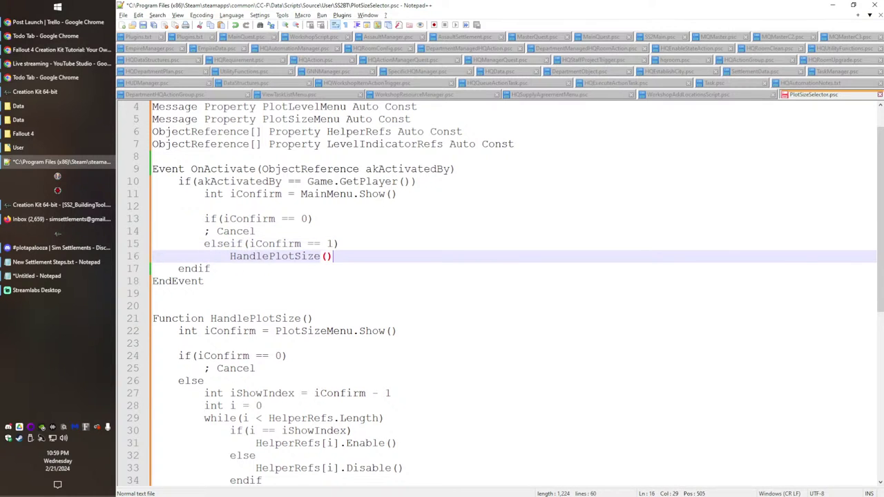
Step: Add an elseif(iConfirm == 2) branch in OnActivate that calls HandlePlotLevel()
key("Return")
key("BackSpace")
type("elseif(iConfirm == 2)")
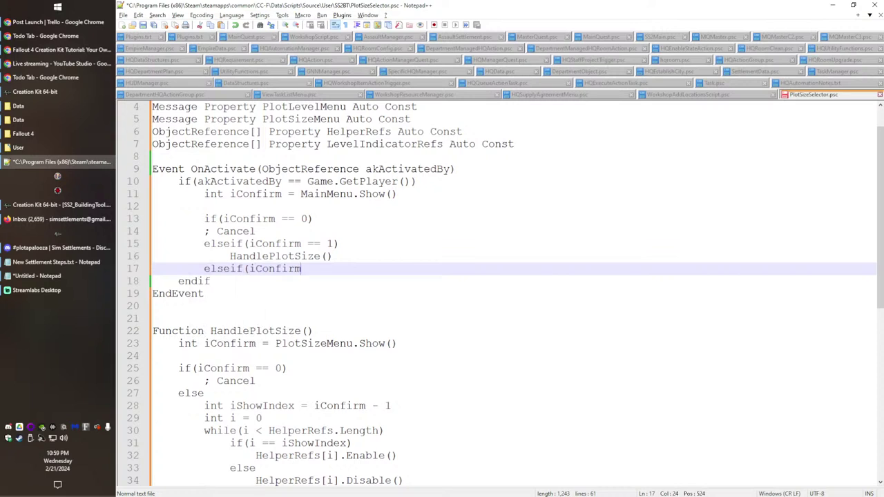
key("Return")
key("Tab")
type("Hand")
key("Down")
key("Up")
type("lePlotLevel()")
Step: Close OnActivate's inner condition block with endif and indent its Cancel comment one level
key("Return")
key("BackSpace")
type("endif")
key("Escape")
left_click(205, 231)
key("Tab")
scroll(445, 290, "up", 1)
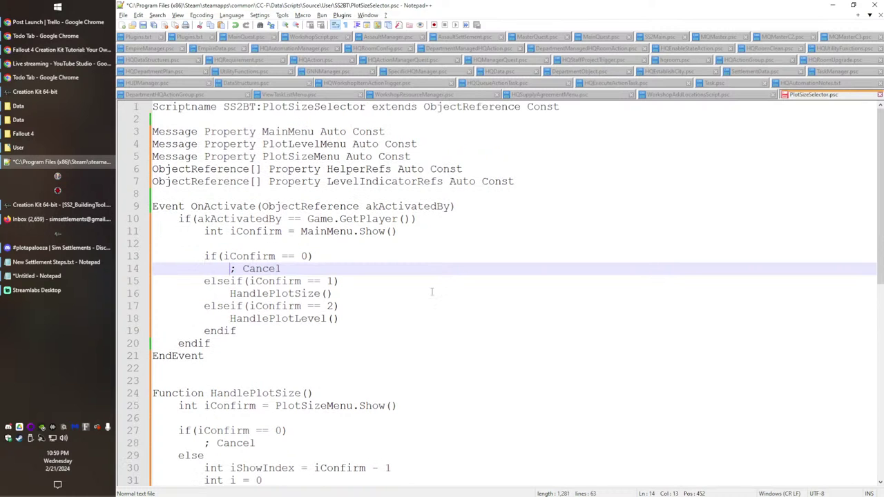
Step: Save the PlotSizeSelector script and switch to the Creation Kit
key("ctrl+s")
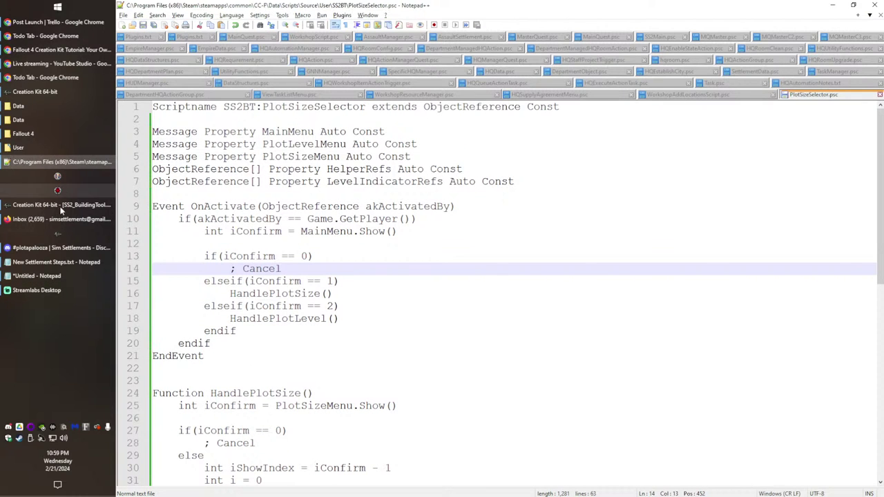
left_click(76, 205)
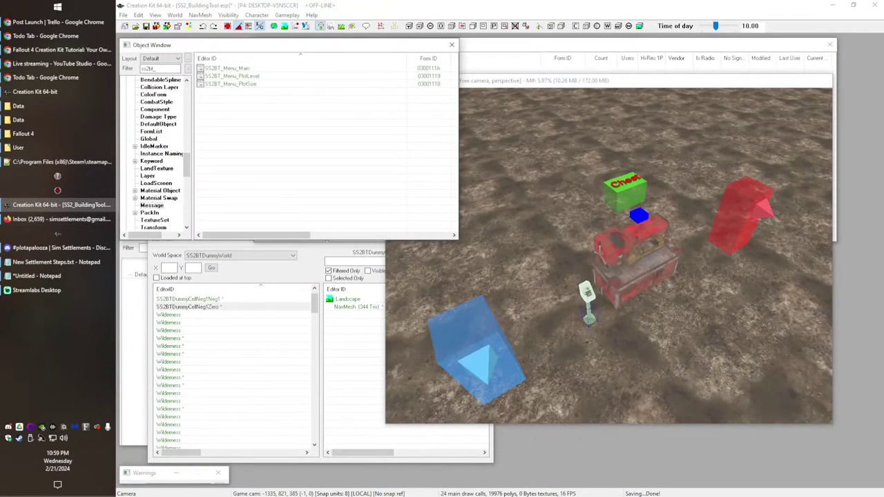
left_click(288, 15)
left_click(305, 40)
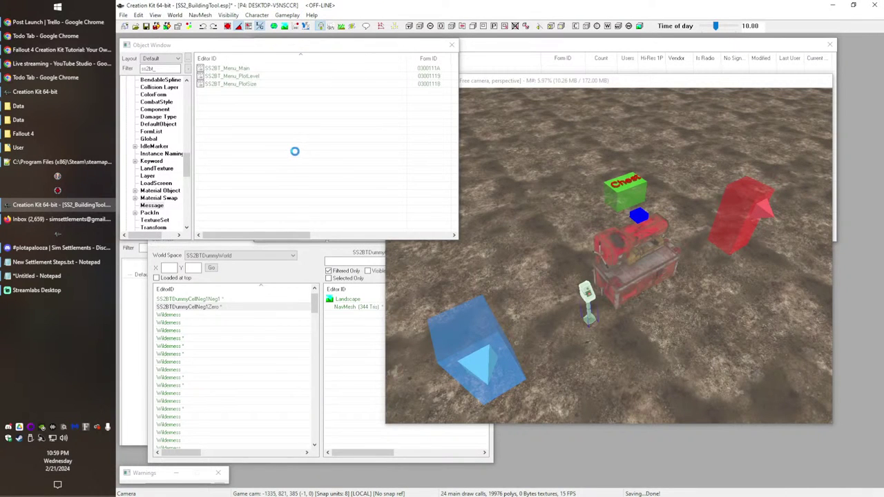
Step: Open LayerHandle_01.nif from the WorkshopPlus meshes folder in NifSkope and inspect its number, box and base shapes
mouse_move(28, 106)
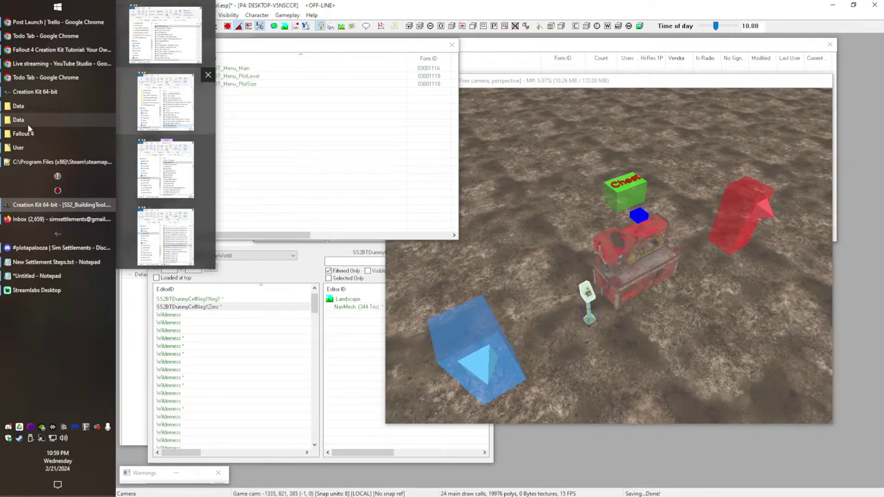
left_click(27, 125)
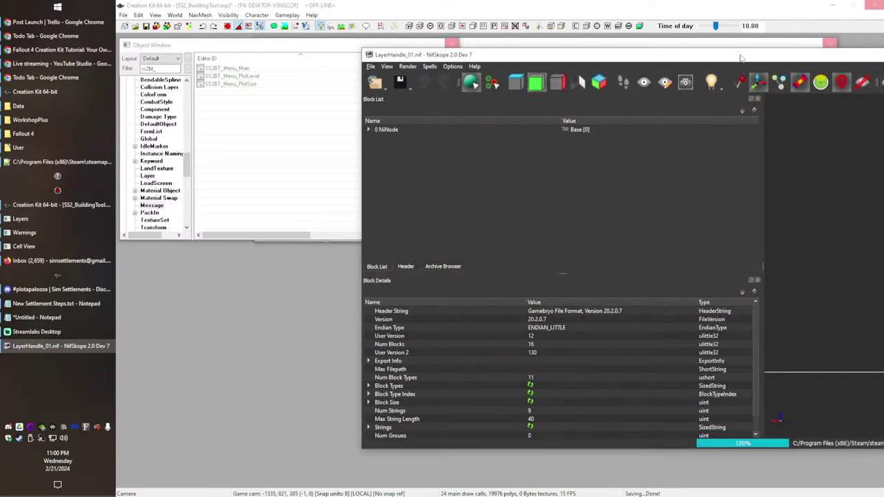
left_click_drag(739, 54, 534, 31)
mouse_move(743, 197)
left_mouse_down()
mouse_move(740, 221)
mouse_move(776, 187)
mouse_move(647, 193)
mouse_move(777, 178)
mouse_move(745, 194)
left_mouse_up()
left_click(729, 223)
left_click(758, 213)
left_click_drag(724, 263, 774, 229)
left_click(721, 165)
left_click(700, 258)
left_click(714, 231)
left_click(720, 261)
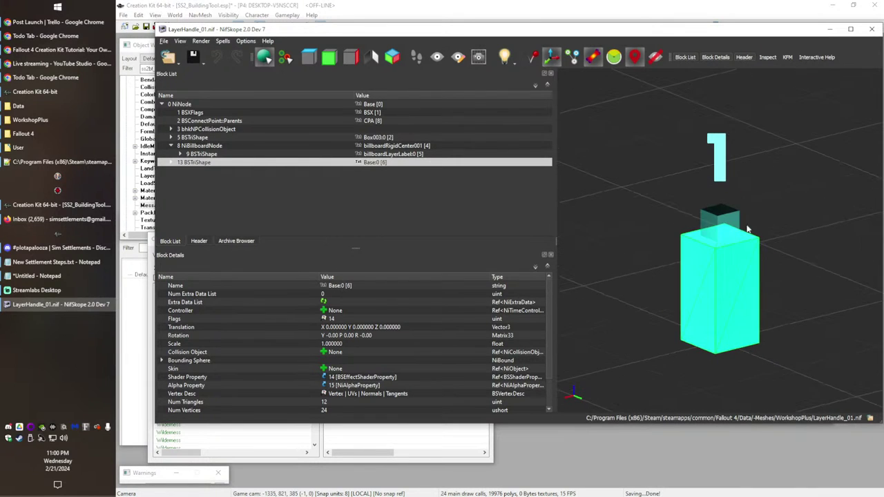
Step: Delete the Base:0 BSTriShape from LayerHandle_01.nif and check the remaining small box and number
left_click(206, 138)
left_click(207, 163)
key("ctrl+Delete")
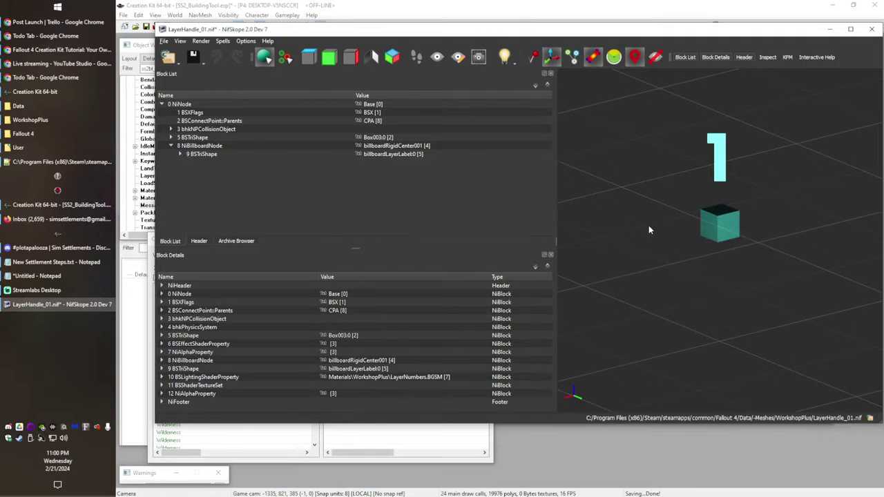
left_click(237, 138)
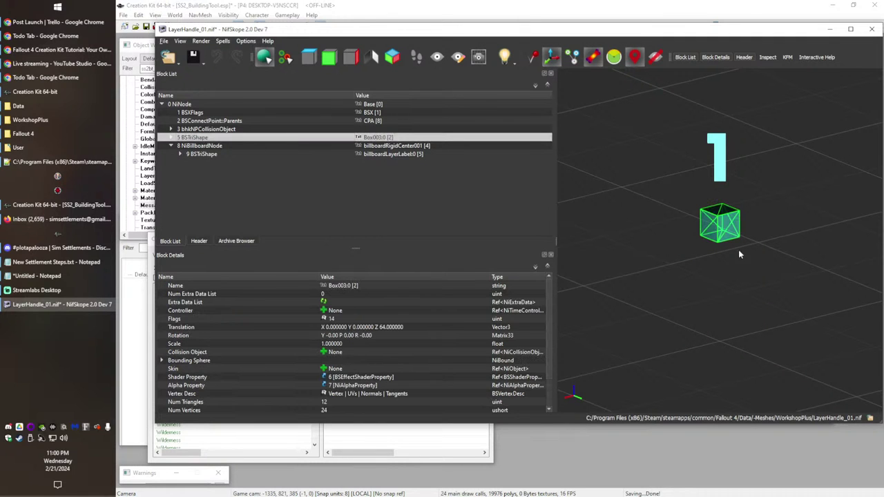
left_click_drag(772, 209, 783, 217)
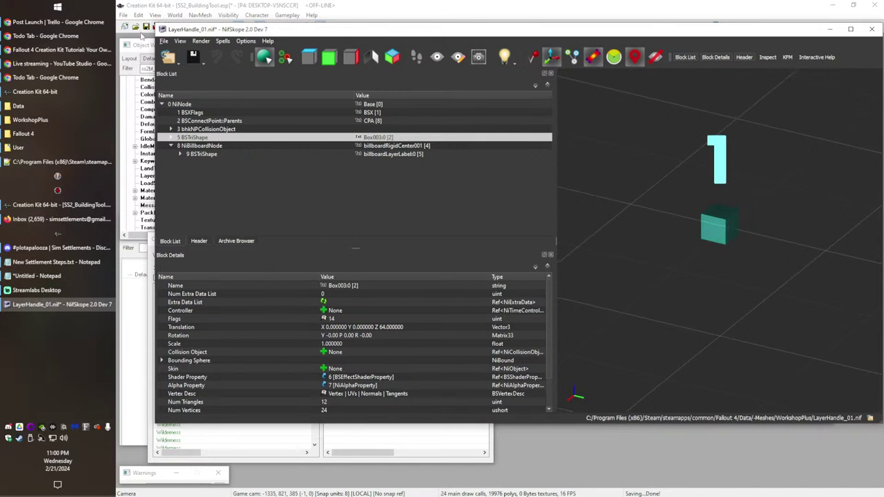
Step: Start saving the edited mesh as a new file and browse to the CC-F\Data\Meshes\SS2BT folder
left_click(163, 41)
left_click(207, 130)
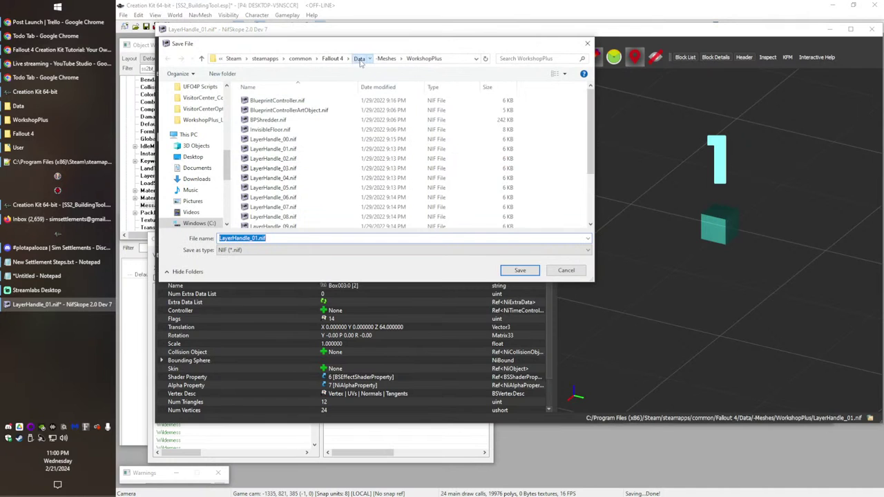
left_click(359, 58)
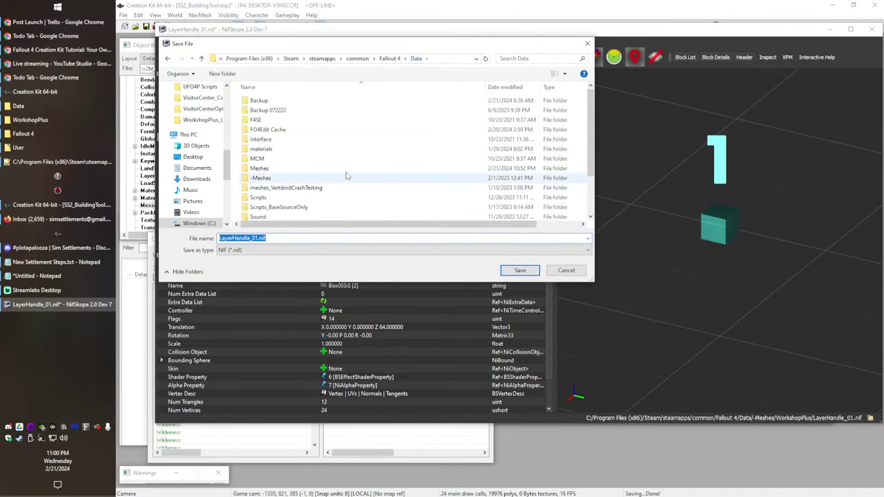
left_click(358, 58)
double_click(280, 101)
double_click(256, 148)
left_click(261, 158)
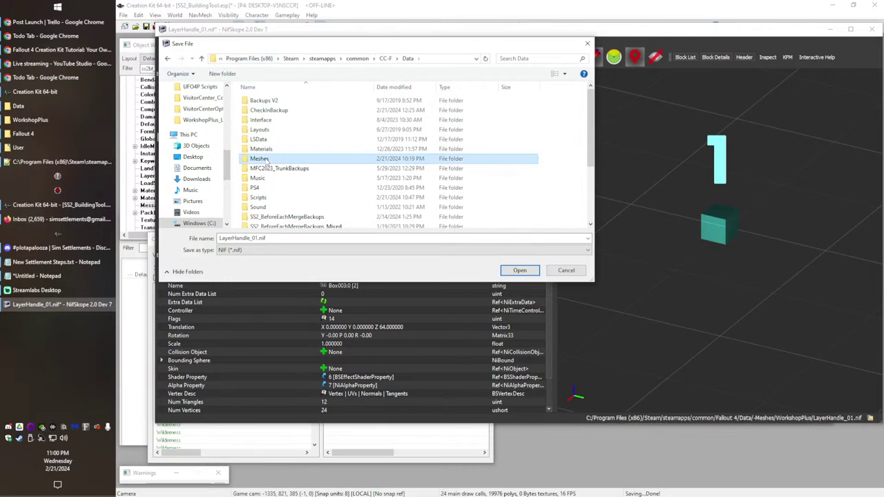
double_click(266, 159)
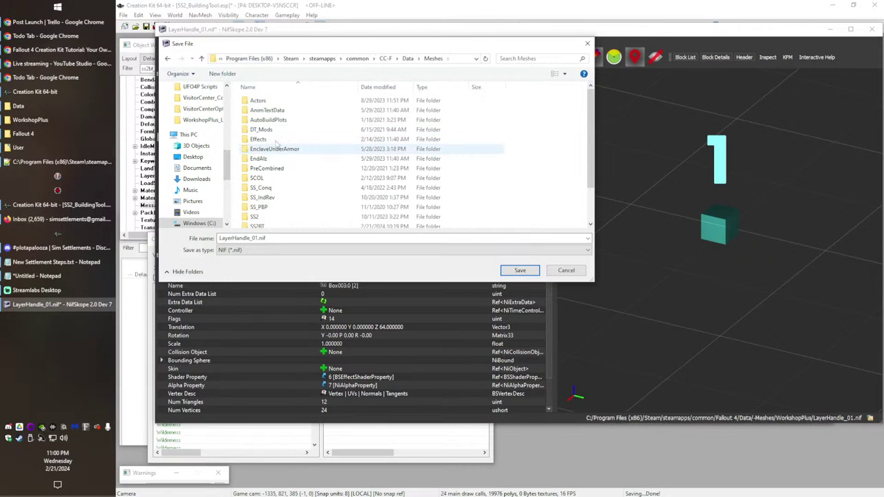
double_click(268, 226)
Step: Save the mesh copy as Level01.nif and close its NifSkope window
left_click(263, 238)
left_click_drag(252, 238, 161, 246)
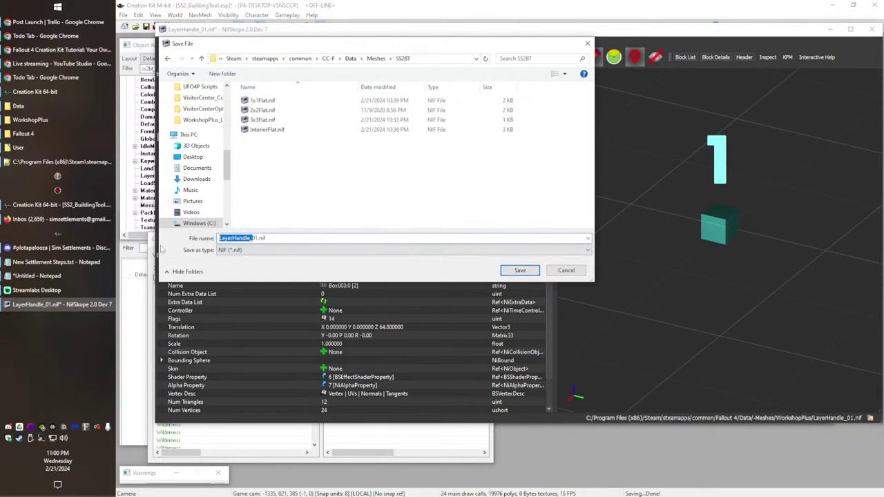
type("Level")
left_click(521, 273)
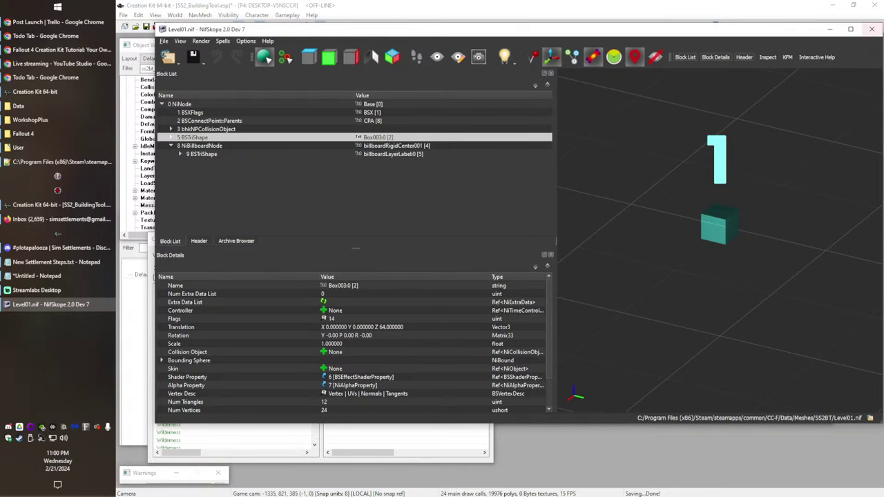
left_click(872, 30)
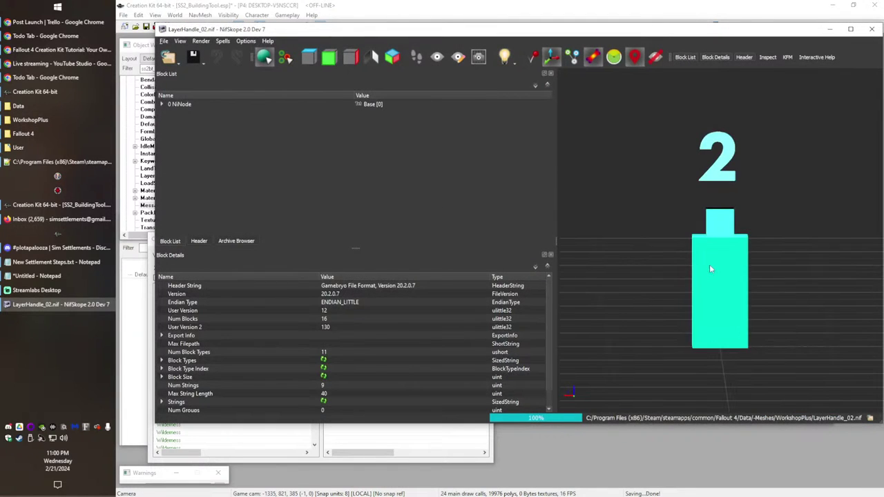
Step: Delete the Base:0 shape from LayerHandle_02.nif and start saving it as a new file in CC-F\Data\Meshes\SS2BT
left_click(709, 265)
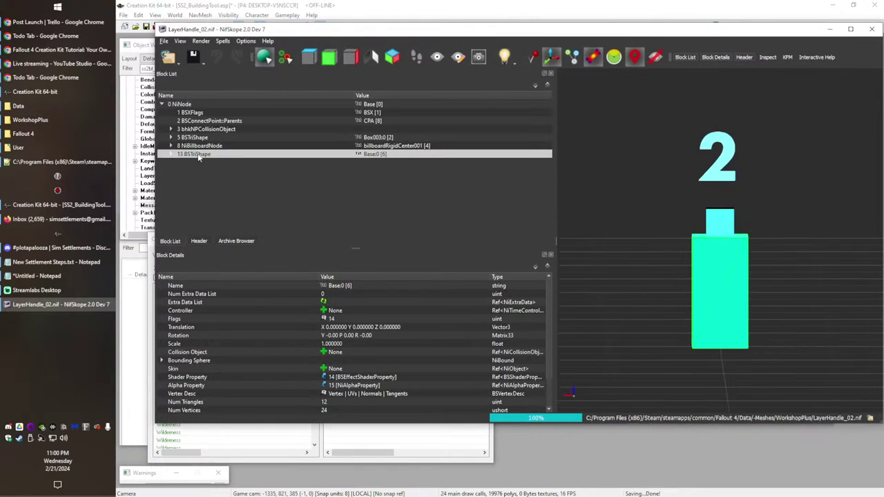
key("ctrl+Delete")
left_click(164, 40)
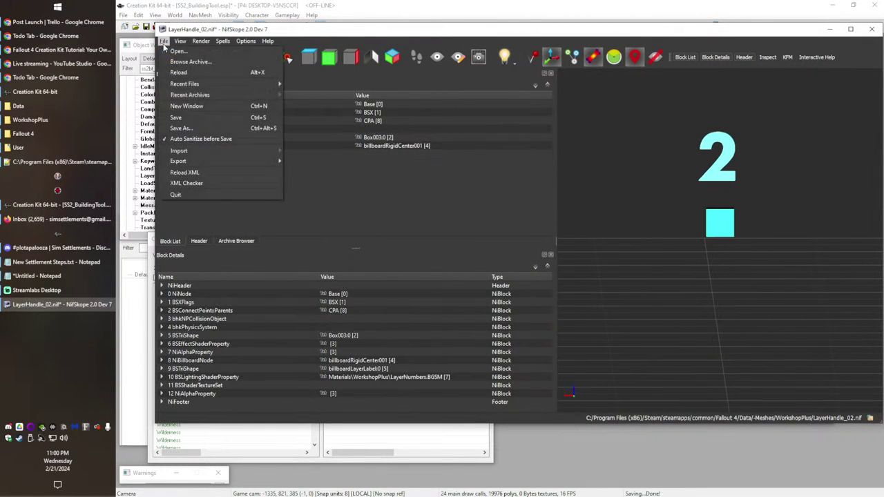
left_click(180, 128)
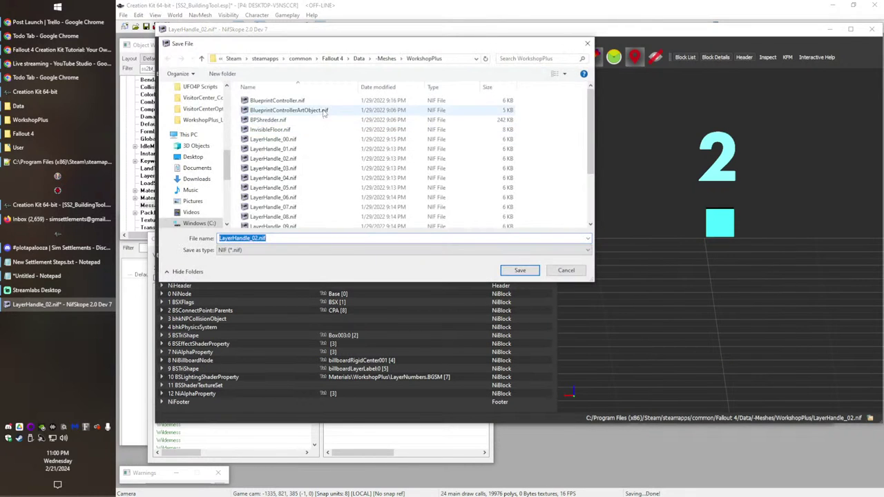
left_click(300, 58)
left_click(257, 102)
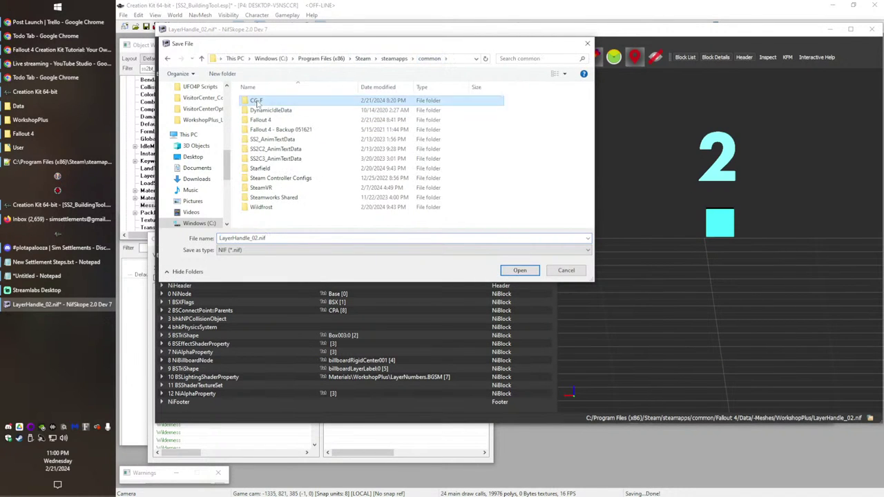
double_click(257, 102)
double_click(260, 153)
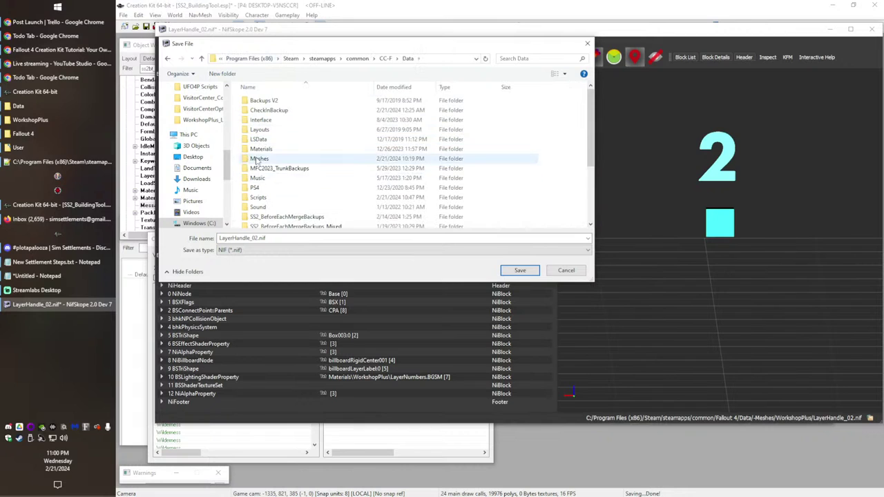
double_click(256, 160)
double_click(266, 226)
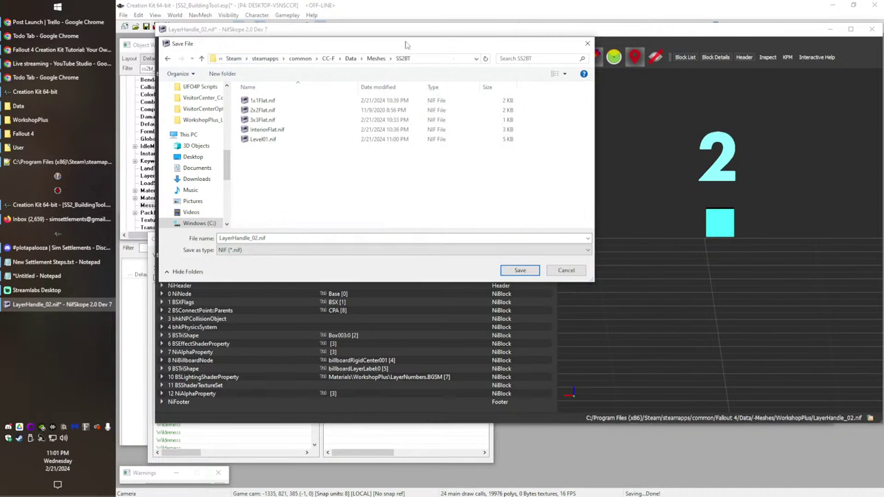
Step: Copy the SS2BT folder path, save the mesh there as Level02.nif, and close its NifSkope window
left_click(421, 58)
key("ctrl+c")
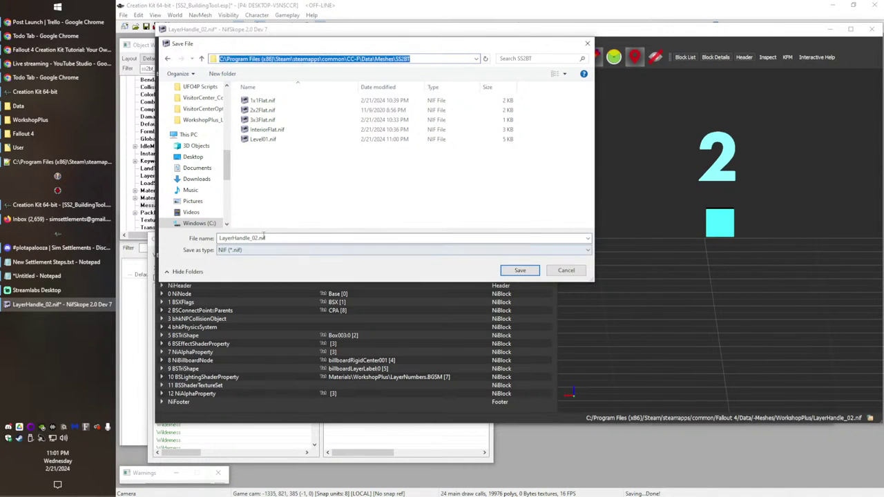
left_click(264, 238)
left_click(279, 139)
left_click(236, 238)
left_click(236, 238)
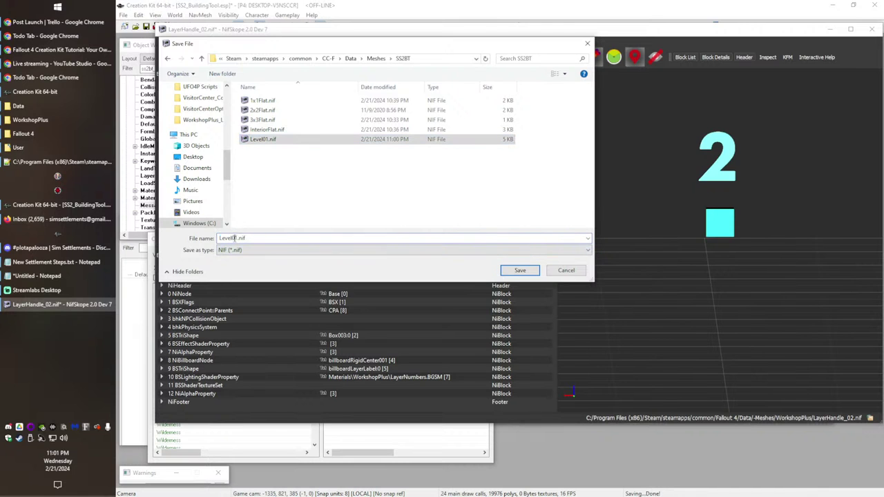
type("2")
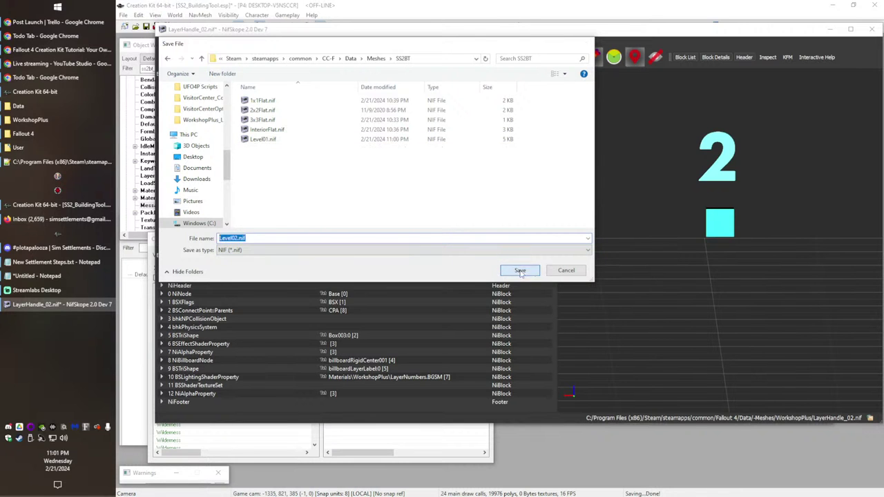
left_click(521, 271)
left_click(871, 30)
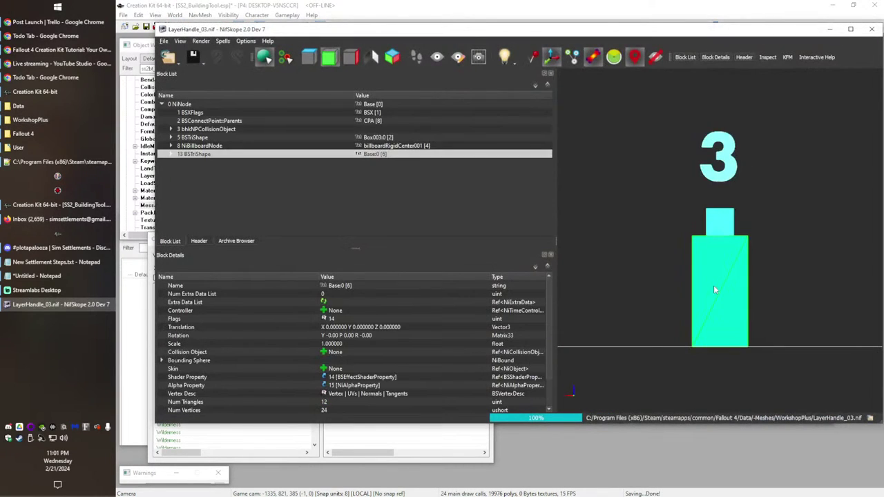
Step: Delete the Base:0 BSTriShape from LayerHandle_03.nif
left_click(375, 146)
left_click(379, 154)
key("ctrl+Delete")
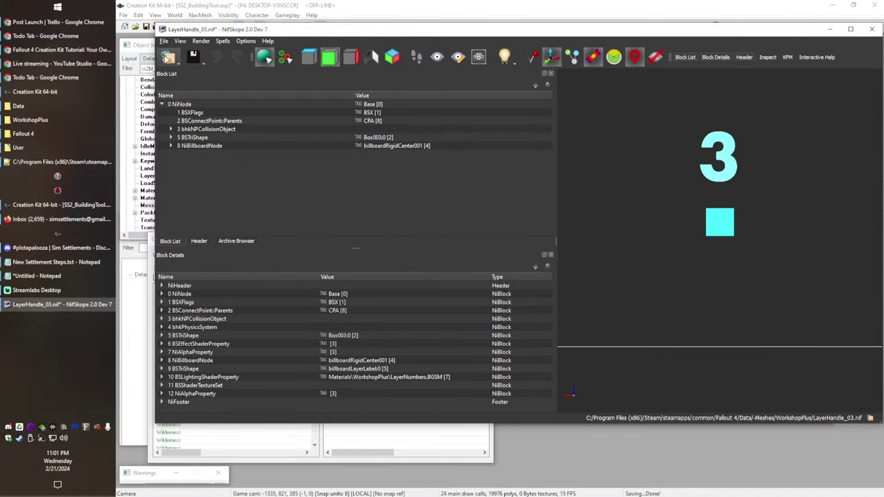
Step: Save the edited mesh as Level03.nif in the CC-F\Data\Meshes\SS2BT folder, using the copied path
left_click(164, 41)
left_click(183, 128)
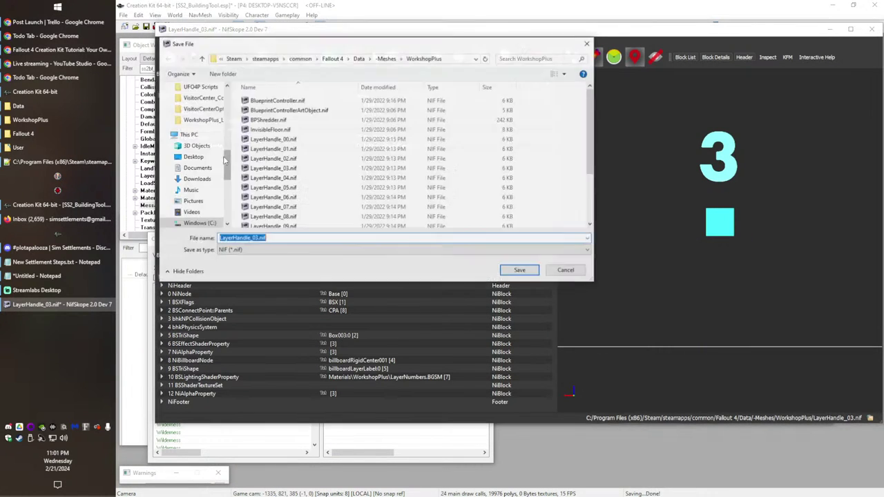
left_click(455, 58)
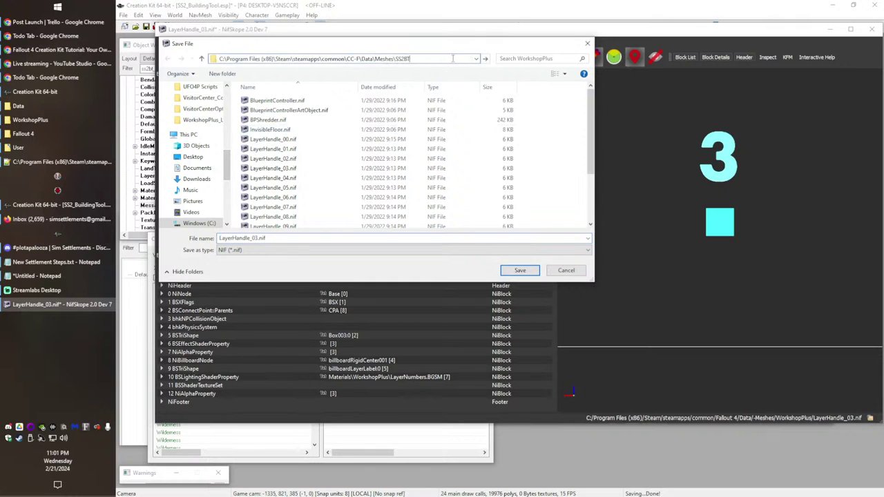
key("Return")
left_click(263, 148)
left_click_drag(238, 239, 234, 238)
type("3")
left_click(522, 270)
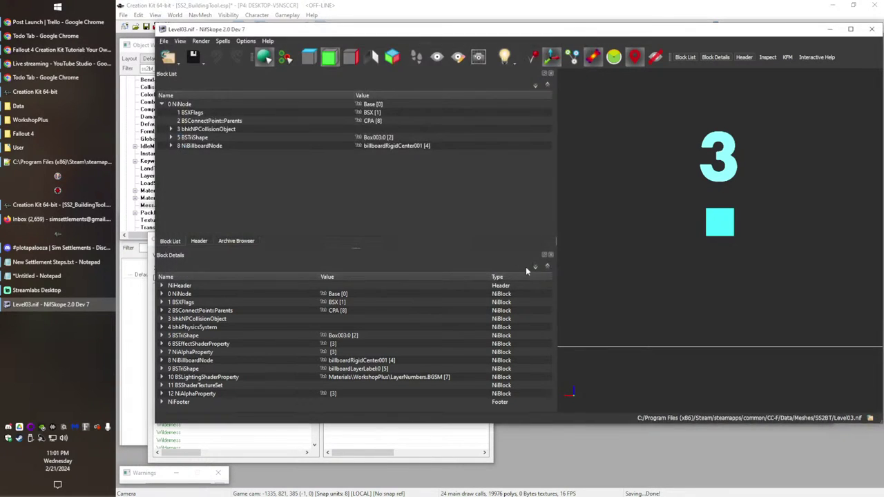
Step: Close the finished Level03 mesh and delete the Base:0 BSTriShape from LayerHandle_00.nif
left_click(871, 29)
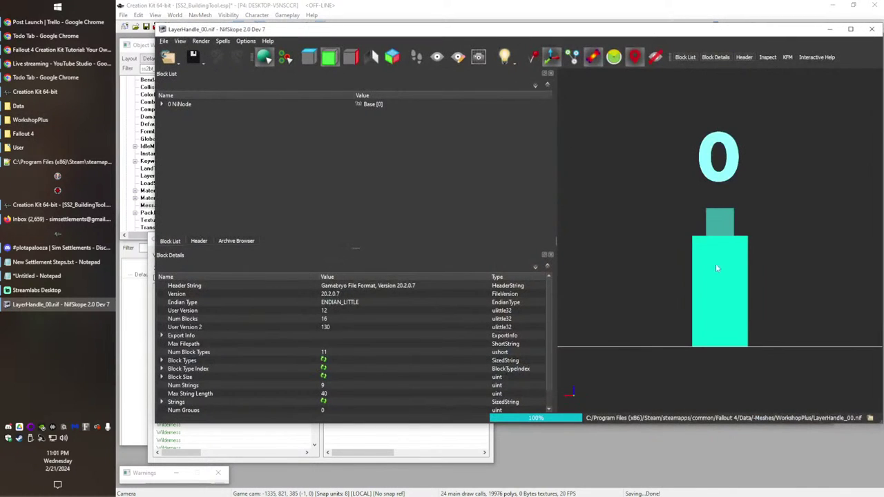
left_click(716, 263)
left_click(192, 139)
left_click(191, 155)
key("ctrl+Delete")
Step: Save the edited mesh as Level00.nif in the CC-F\Data\Meshes\SS2BT folder, using the copied path, and close its NifSkope window
left_click(165, 42)
left_click(203, 130)
left_click(454, 62)
key("ctrl+v")
key("Return")
left_click(272, 157)
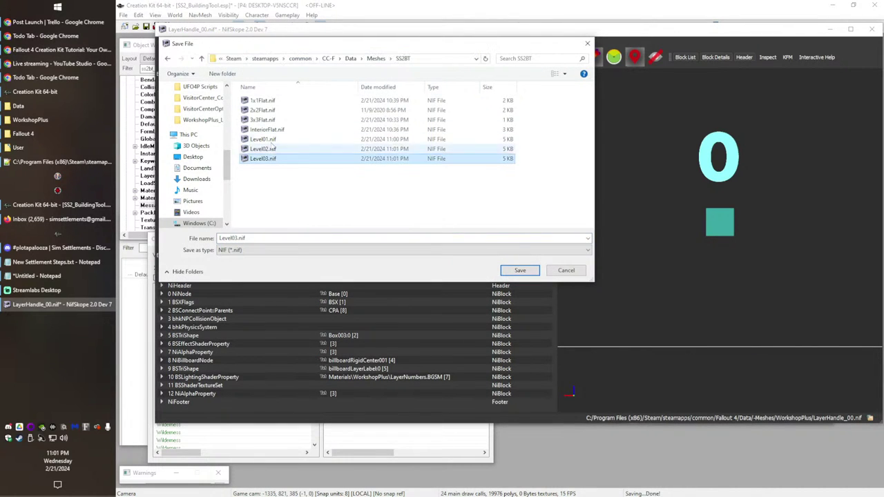
left_click(240, 239)
left_click(237, 239)
key("BackSpace")
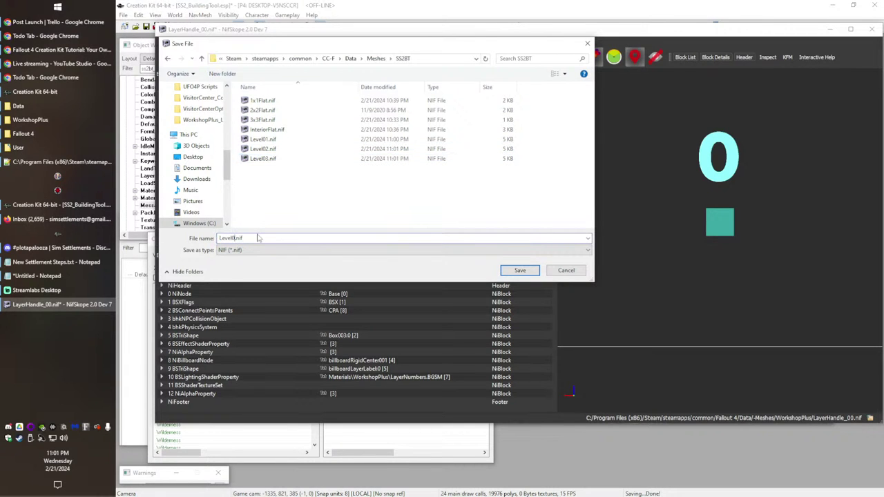
type("0")
left_click(519, 270)
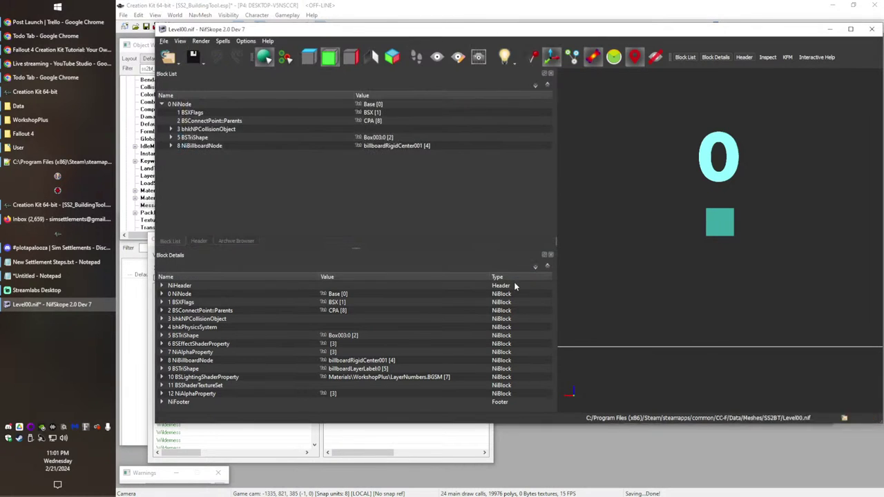
left_click(872, 30)
Step: In the Creation Kit, rename the SS2BT_Button_ChoosePlotSize activator as SS2BT_Button_ShowMainMenu
left_click(287, 88)
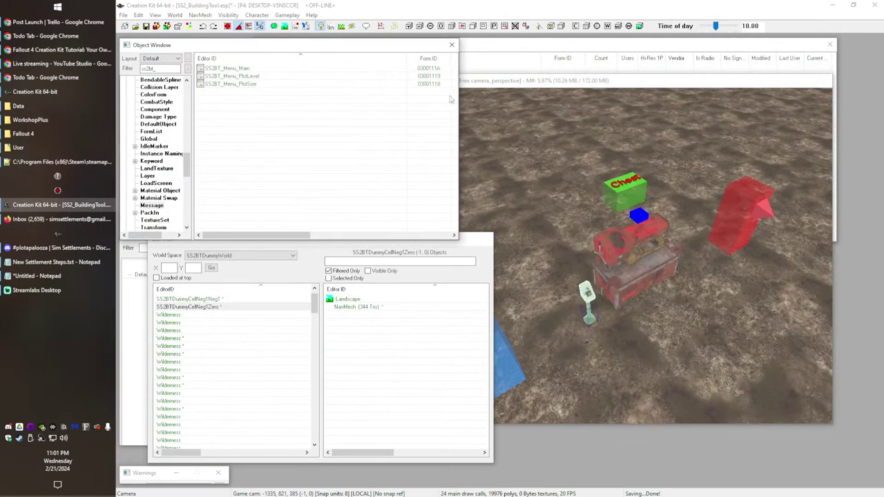
left_click(514, 48)
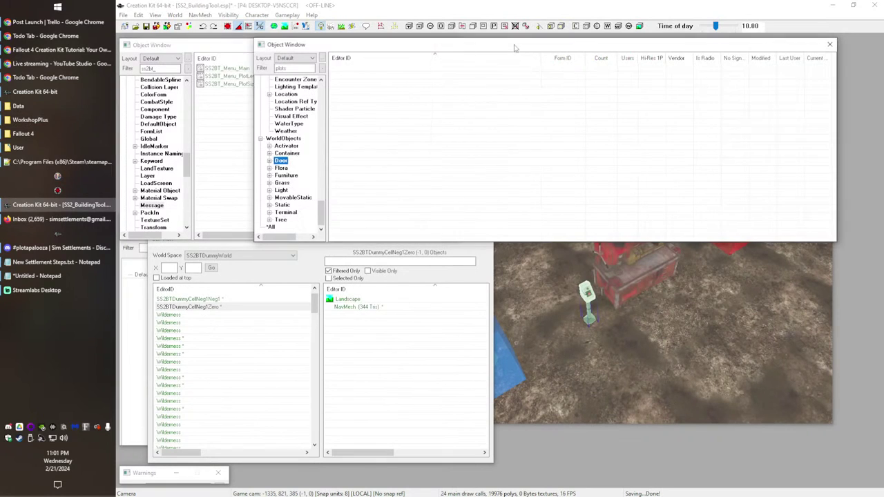
left_click(288, 148)
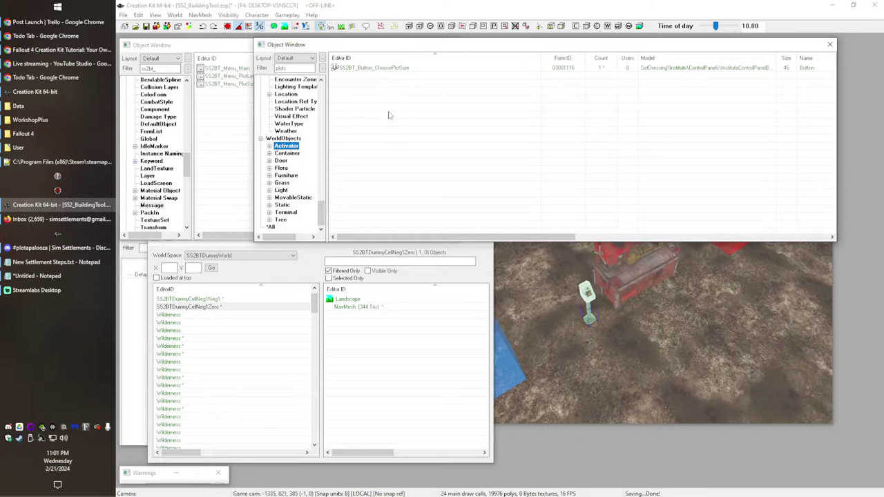
middle_click_drag(587, 301, 744, 306)
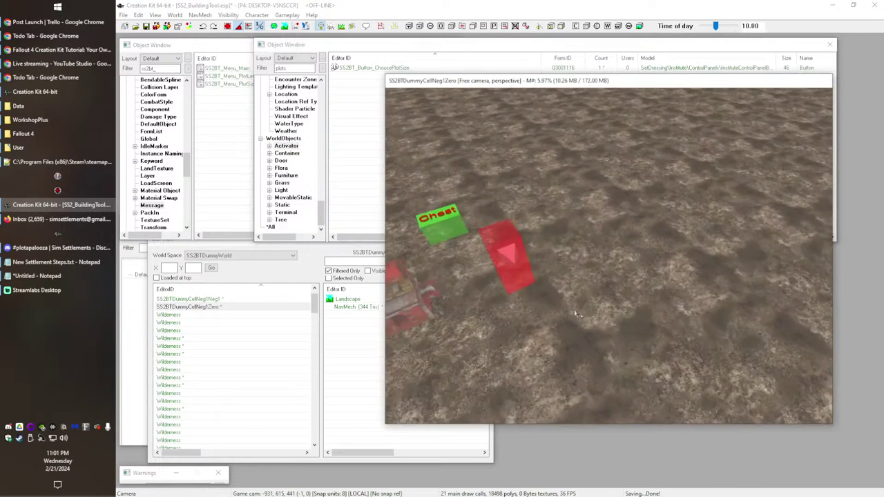
left_click(363, 90)
right_click(358, 86)
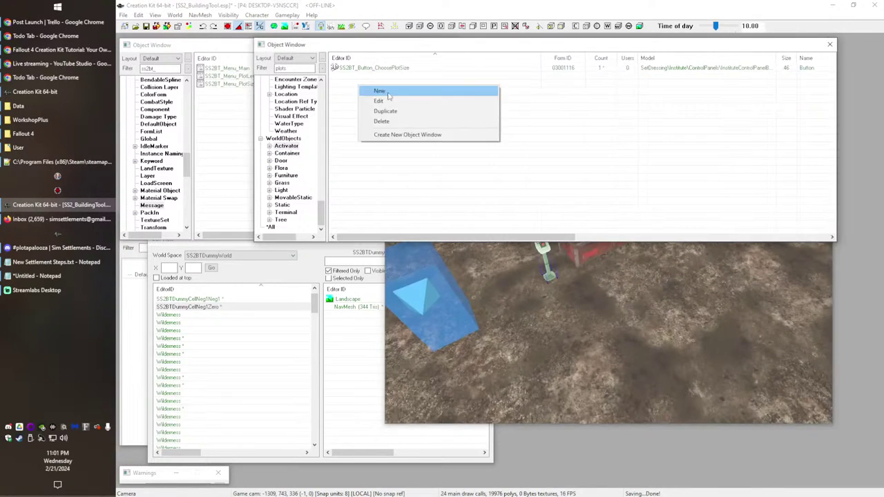
left_click(389, 67)
left_click(374, 69)
left_click_drag(375, 70, 596, 113)
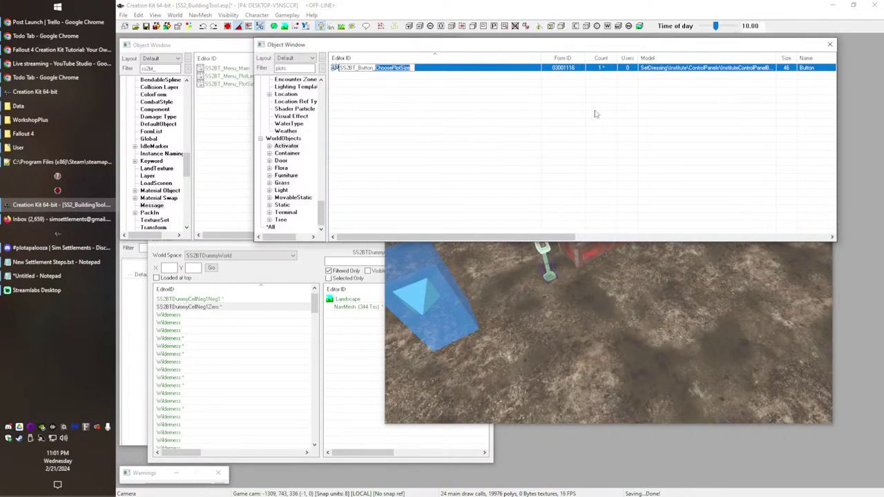
type("ShowMainMenu")
key("Return")
key("n")
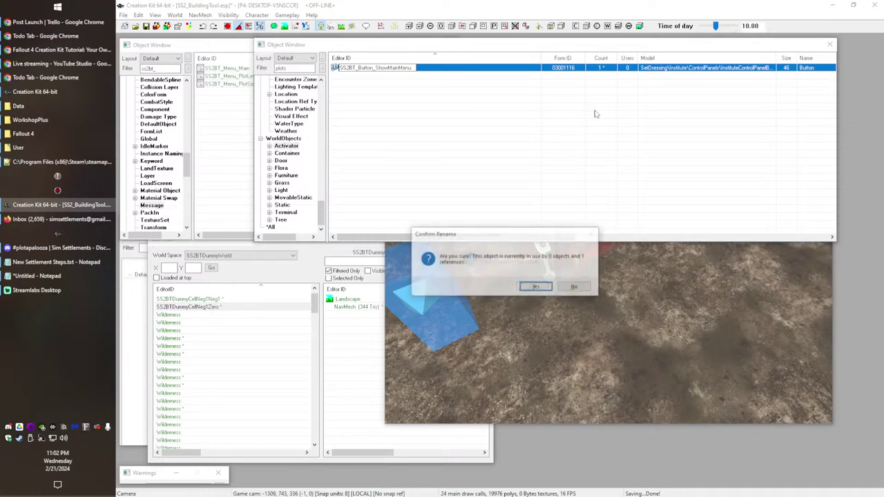
key("Return")
Step: Create a new activator with ID SS2BT_LevelMarker_00 and assign it the model SS2BT\Level00.nif
right_click(375, 96)
left_click(403, 106)
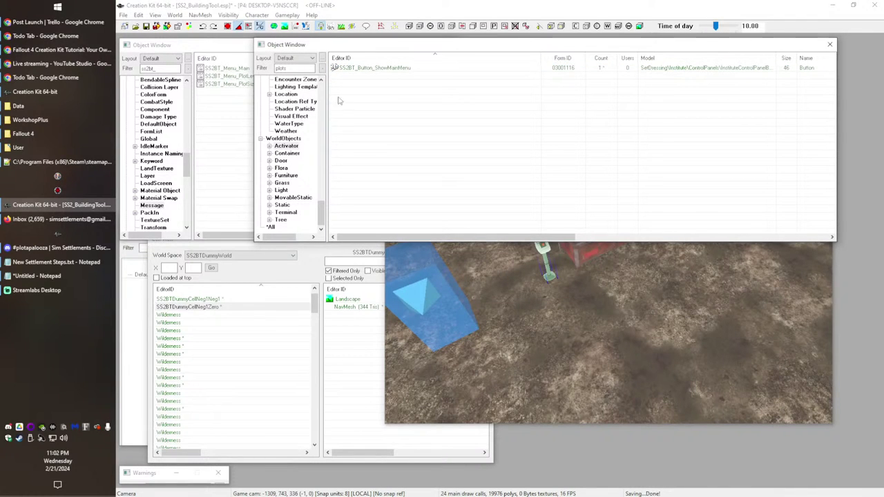
left_click(273, 134)
type("SS2BT_LevelMarker")
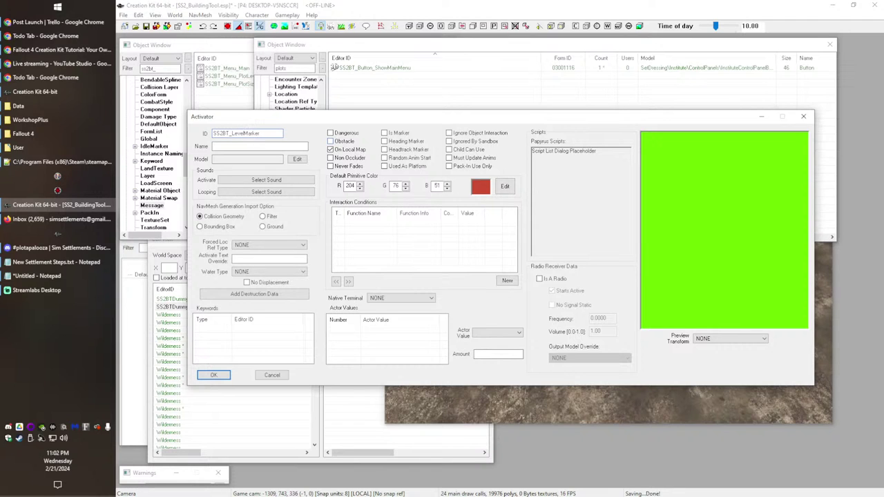
left_click(300, 159)
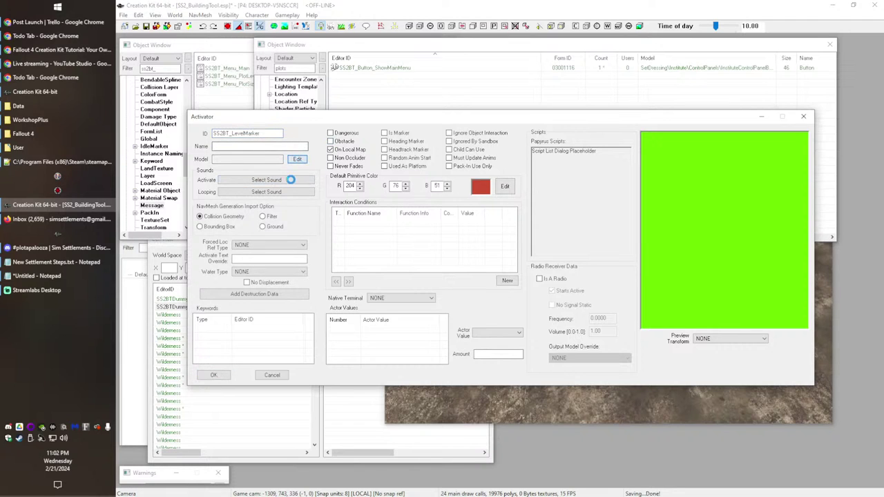
left_click(471, 83)
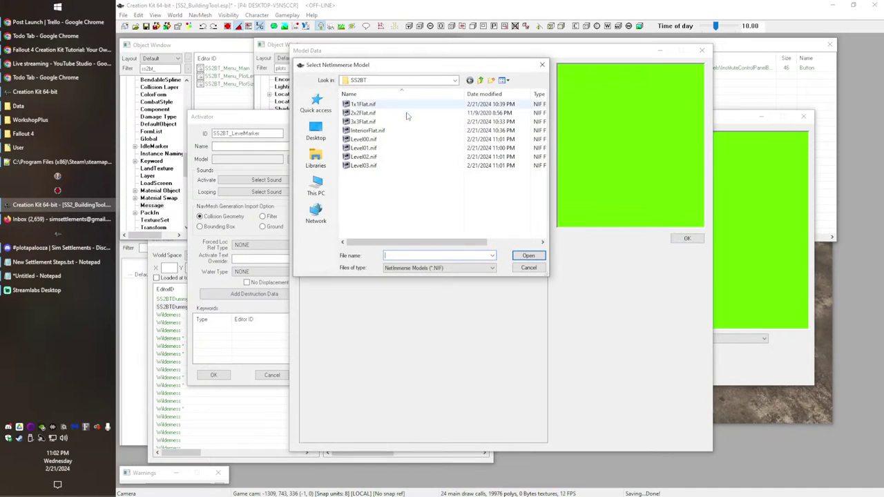
double_click(363, 139)
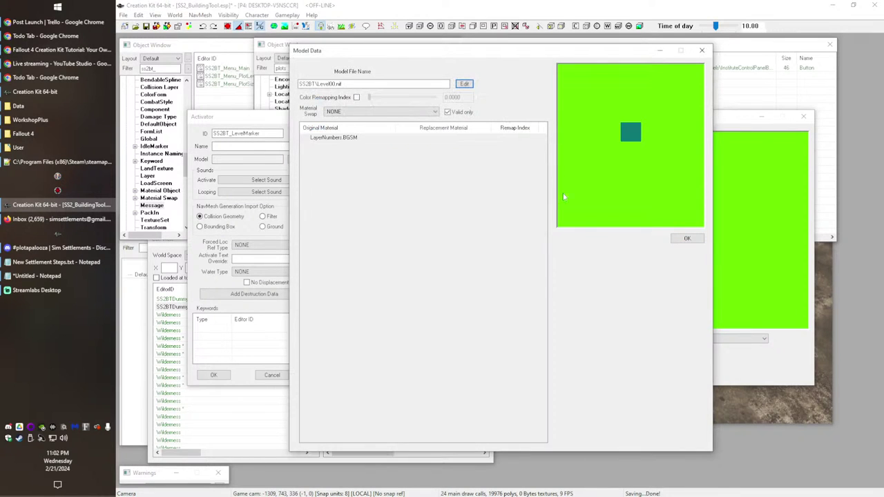
left_click(690, 239)
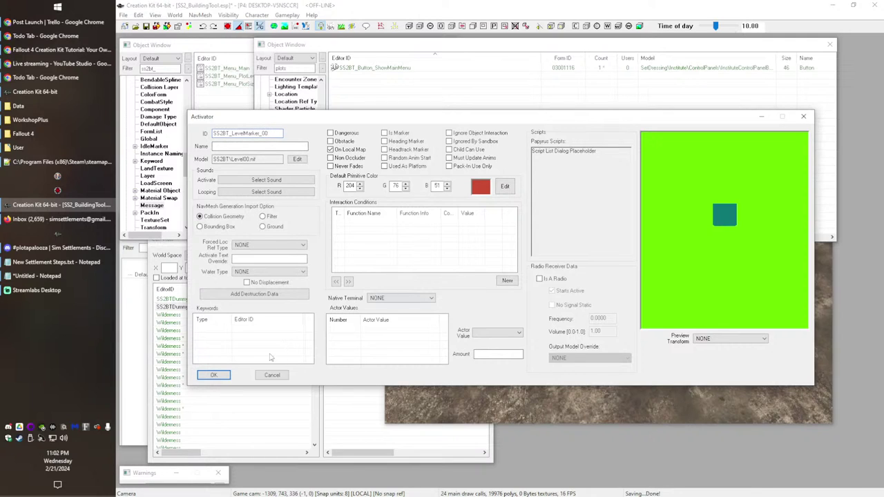
Step: Name the new activator Level 0, add the BlockPlayerActivation keyword, enable Ignored By Sandbox, and save it
left_click(223, 147)
right_click(231, 341)
left_click(249, 356)
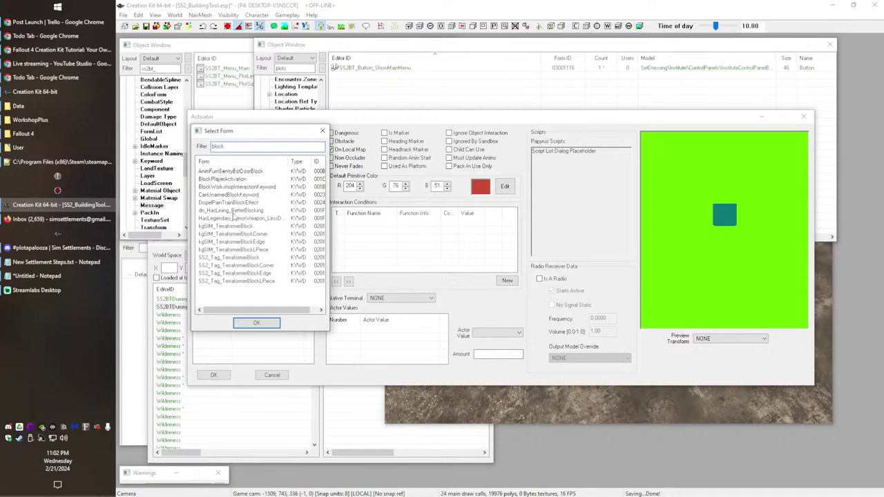
double_click(230, 179)
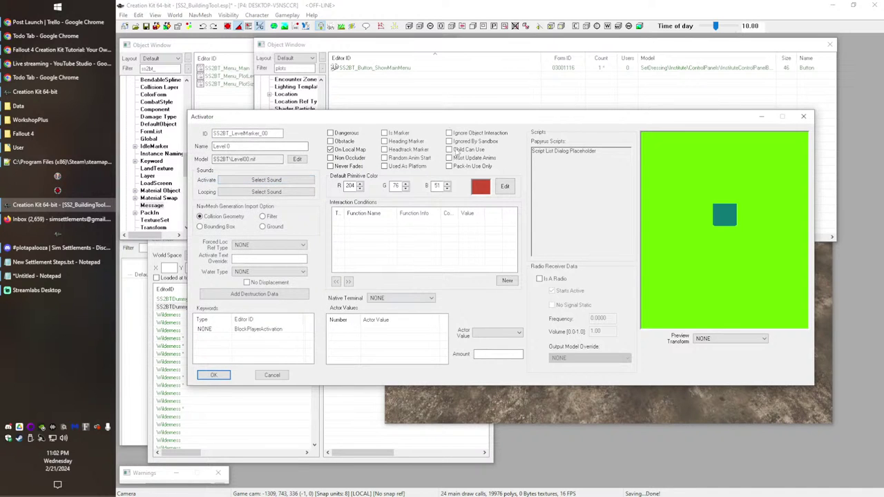
left_click(214, 375)
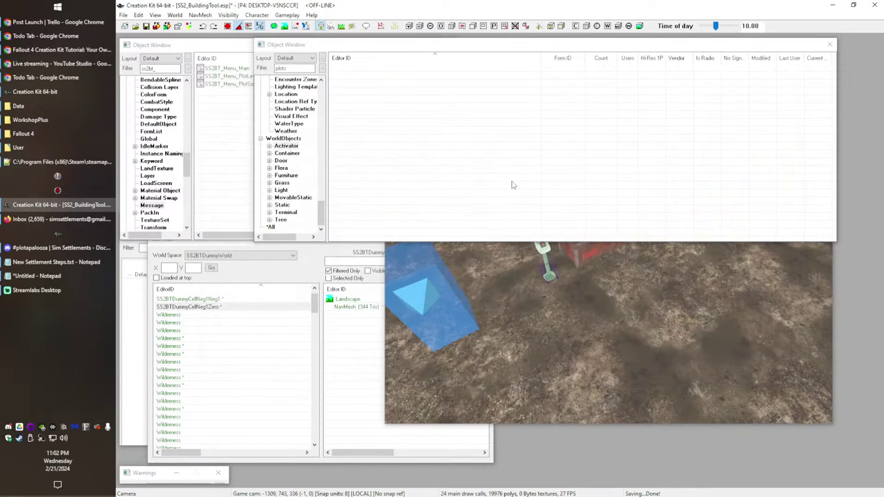
Step: Filter the activators by "level" and place SS2BT_LevelMarker_00 on open ground in the dummy cell, beside the flat red plot area
key("ctrl+a")
type("level")
left_click_drag(346, 77, 596, 292)
middle_click_drag(595, 292, 492, 319)
scroll(516, 341, "up", 4)
middle_click_drag(484, 279, 509, 279)
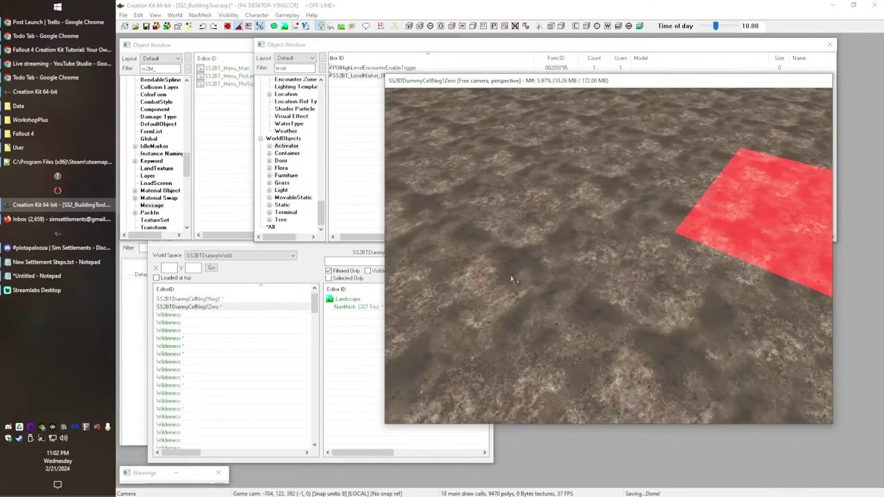
mouse_move(356, 76)
left_mouse_down()
mouse_move(597, 272)
mouse_move(573, 296)
left_mouse_up()
mouse_move(574, 296)
middle_mouse_down("shift")
mouse_move(583, 285)
mouse_move(583, 312)
mouse_move(580, 301)
middle_mouse_up("shift")
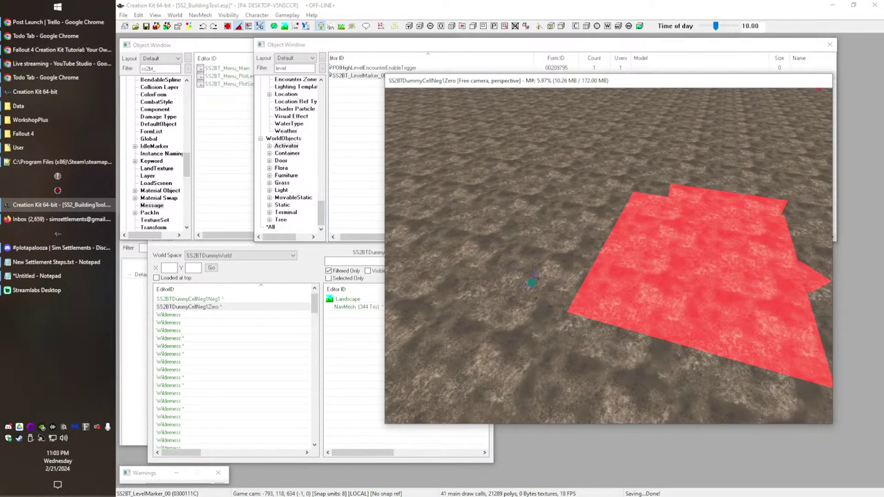
mouse_move(560, 331)
middle_mouse_down("shift")
mouse_move(557, 298)
mouse_move(534, 312)
mouse_move(562, 256)
middle_mouse_up("shift")
scroll(563, 255, "up", 3)
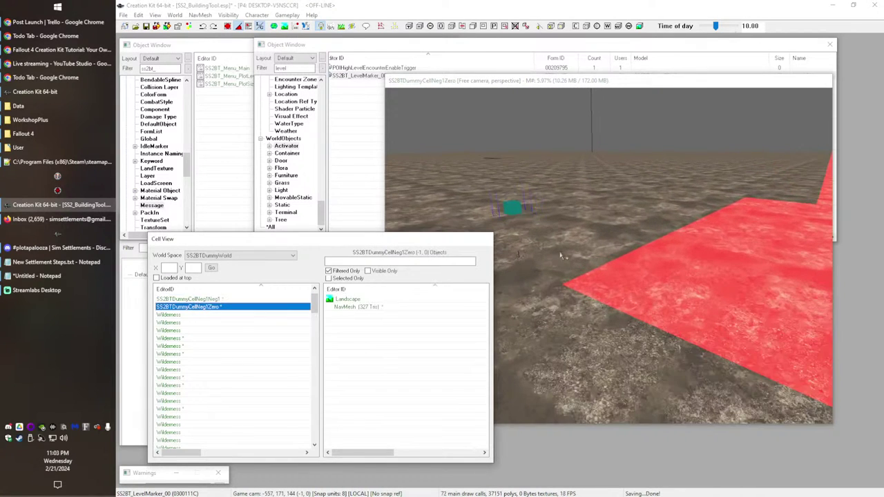
left_click(514, 211)
double_click(514, 211)
left_click(565, 156)
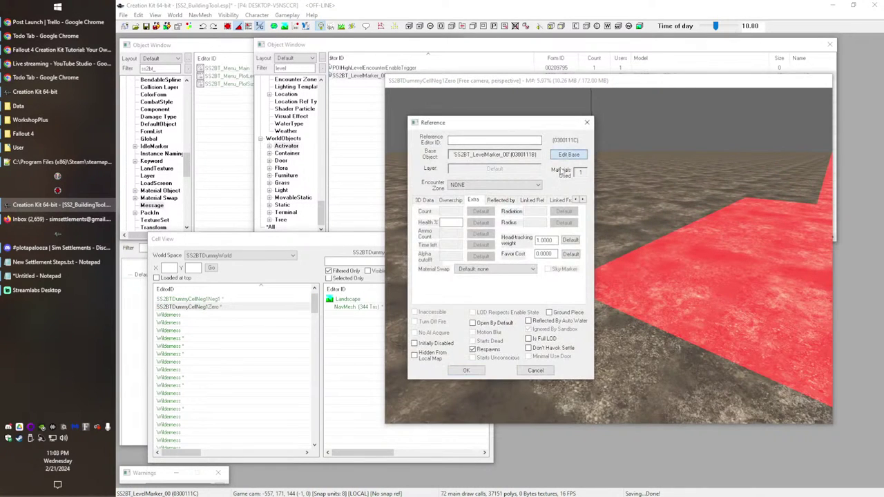
key("Escape")
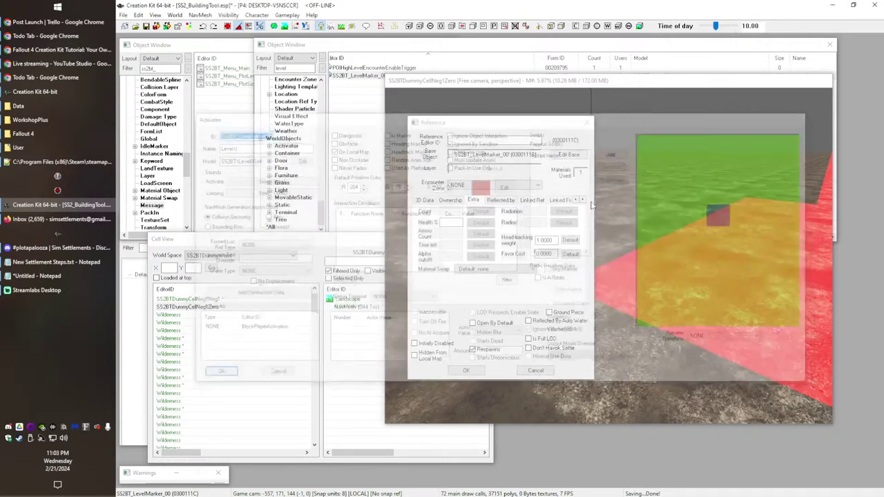
left_click(584, 125)
Step: Create SS2BT_LevelMarker_01 as a new form from SS2BT_LevelMarker_00, named Level 1 and using the model SS2BT\Level01.nif
left_click(351, 78)
double_click(351, 77)
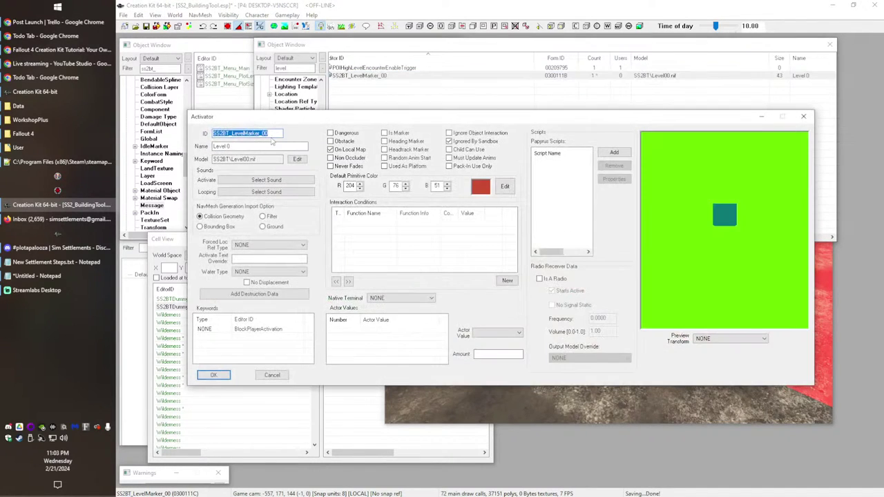
left_click_drag(270, 134, 228, 147)
type("11")
left_click(297, 160)
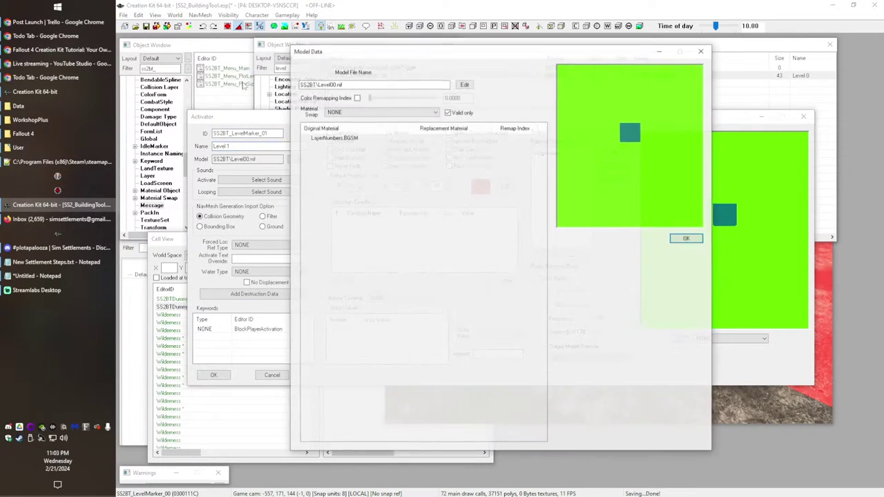
left_click_drag(332, 84, 335, 84)
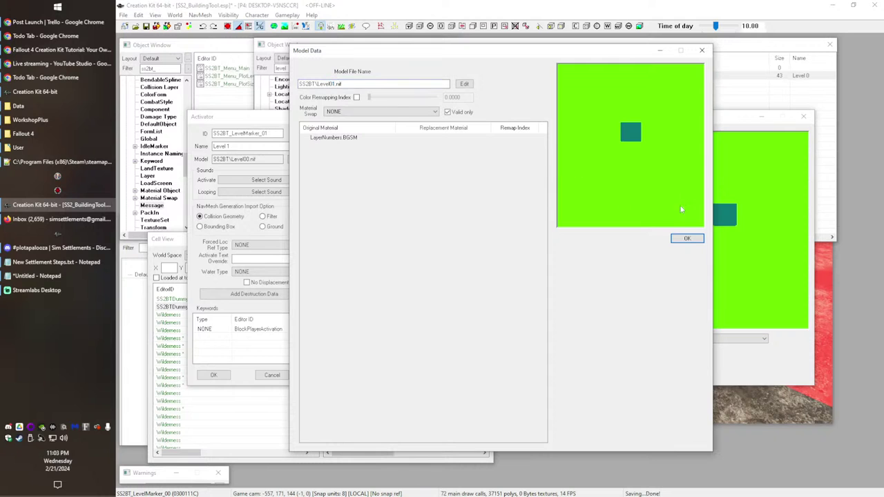
left_click(687, 237)
left_click(214, 374)
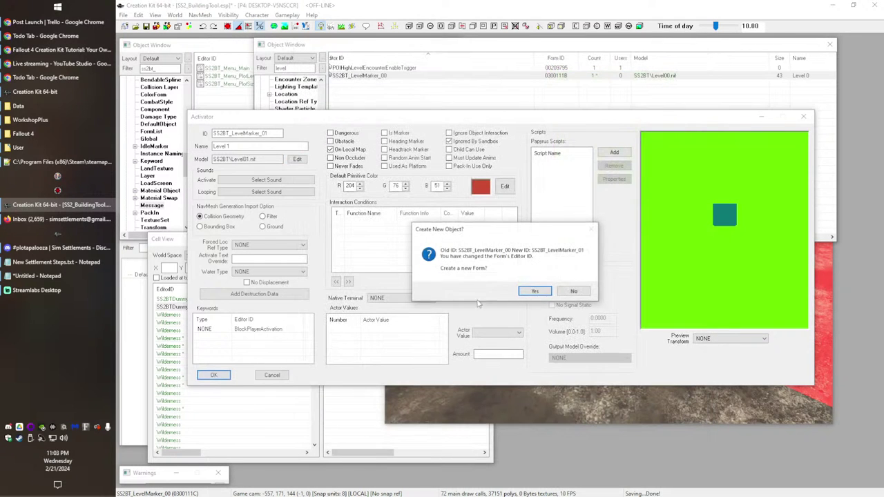
left_click(534, 291)
Step: Create SS2BT_LevelMarker_02 as a new form from SS2BT_LevelMarker_01, named Level 2 and using the model SS2BT\Level02.nif
left_click(388, 84)
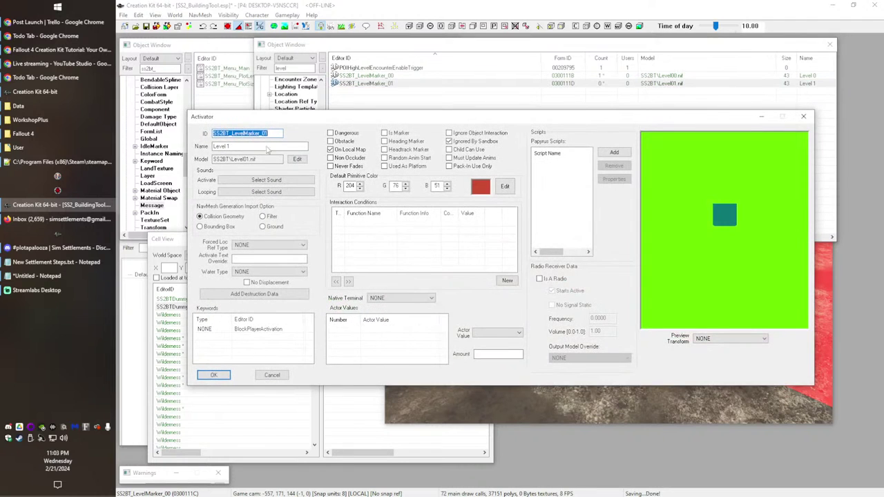
left_click_drag(268, 133, 228, 145)
type("22")
left_click(296, 160)
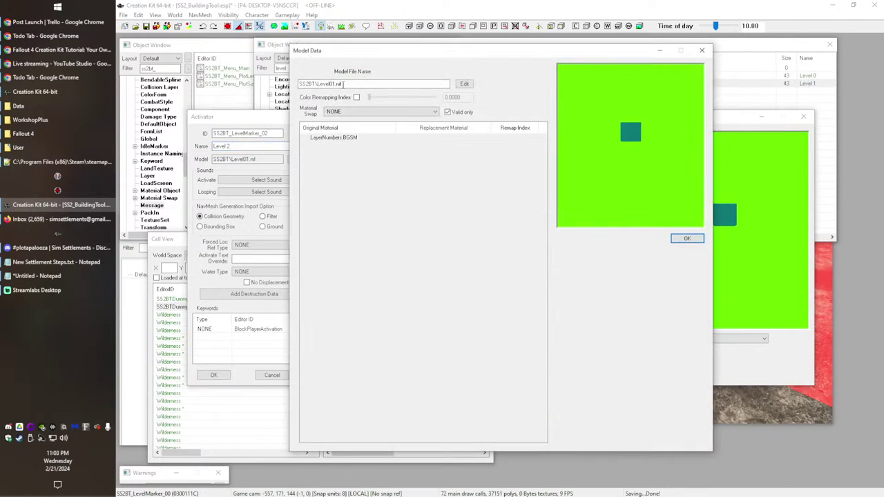
type("2")
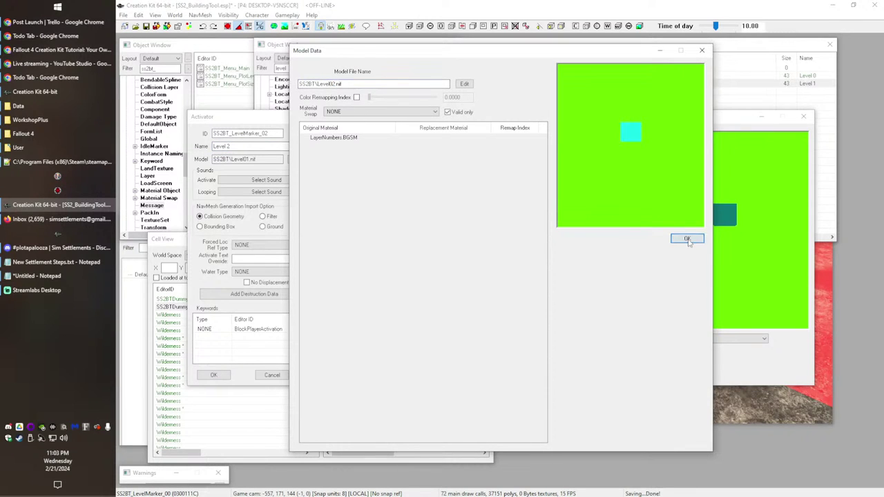
left_click(687, 238)
left_click(220, 377)
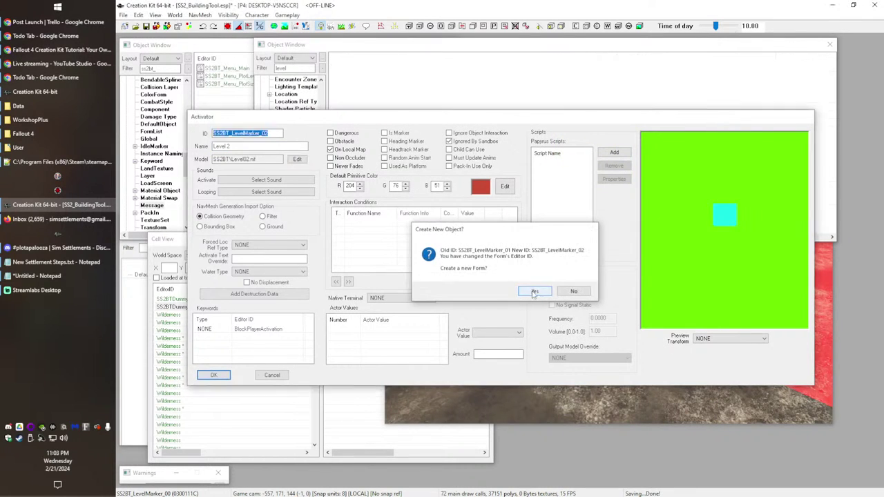
left_click(533, 292)
Step: Create SS2BT_LevelMarker_03 as a new form from SS2BT_LevelMarker_02, named Level 3 and using the model SS2BT\Level03.nif
left_click(386, 92)
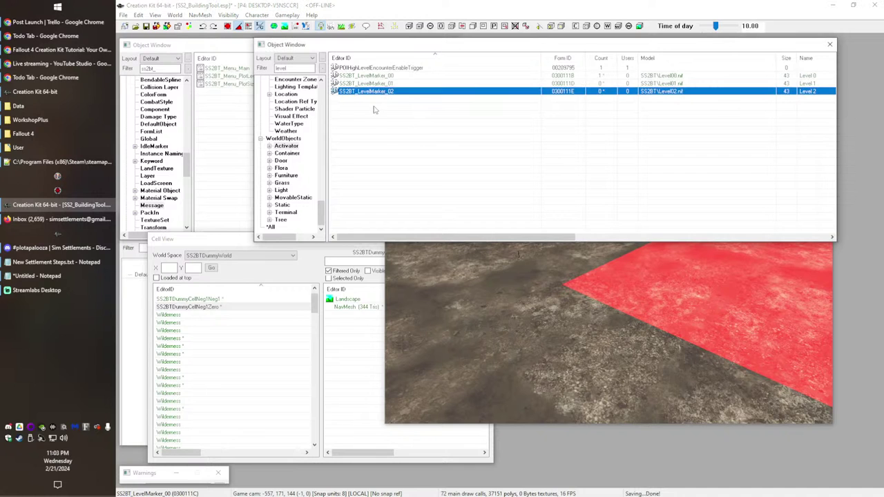
left_click(267, 134)
key("BackSpace")
type("3")
left_click(297, 160)
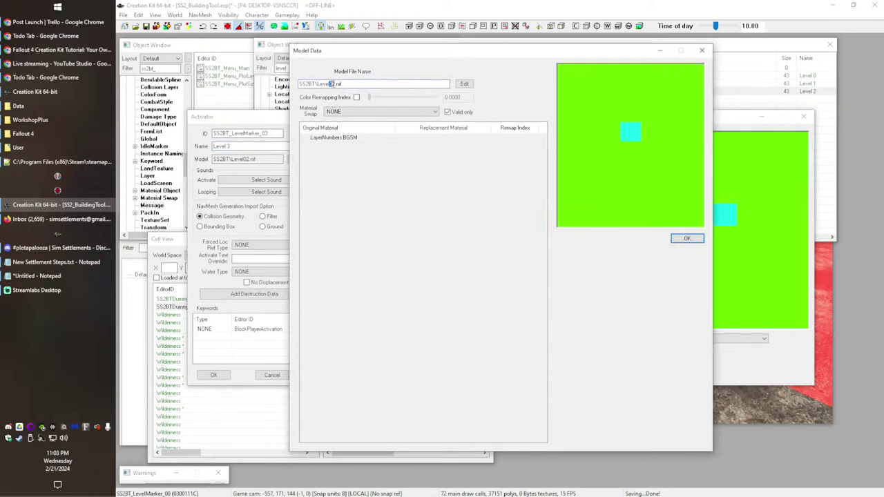
left_click(687, 238)
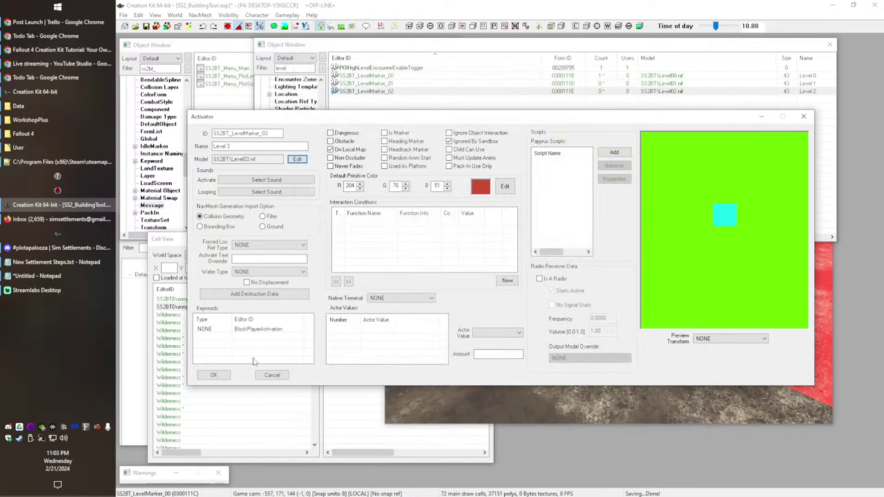
left_click(542, 290)
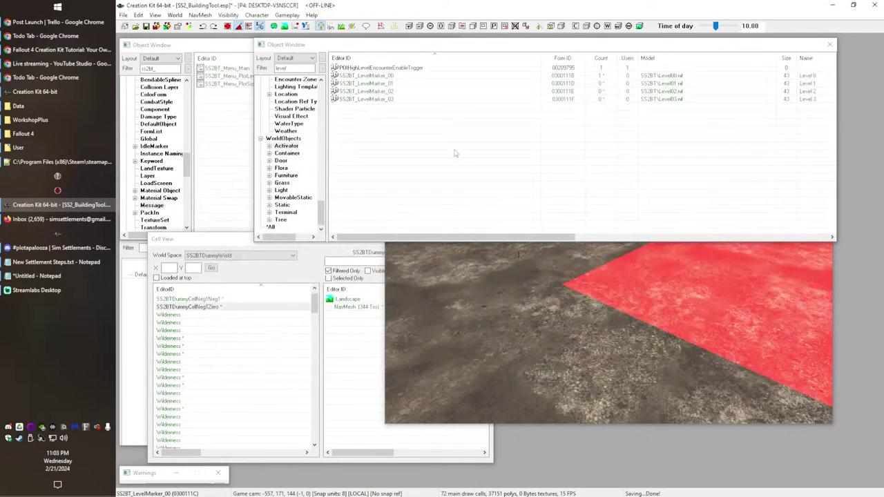
Step: Place SS2BT_LevelMarker_01, 02 and 03 together on open ground in the dummy cell, near the placed Level 0 marker
left_click(500, 294)
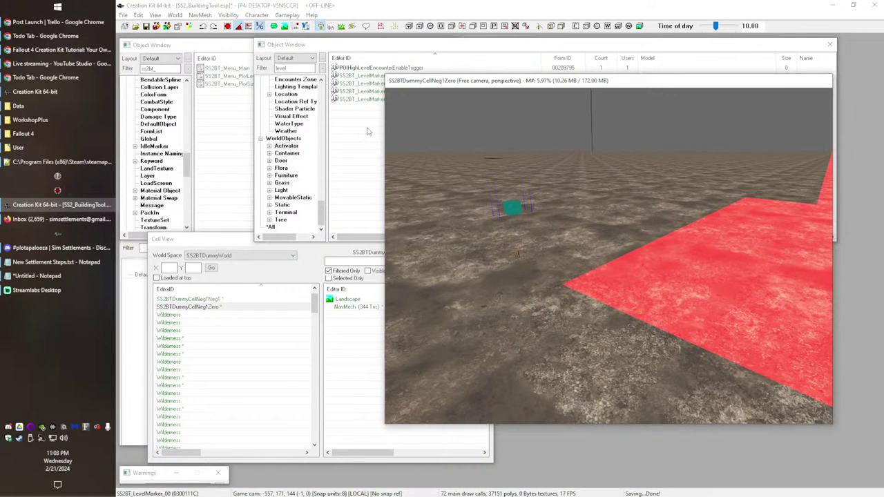
left_click_drag(369, 119, 377, 84)
left_click_drag(465, 297, 465, 294)
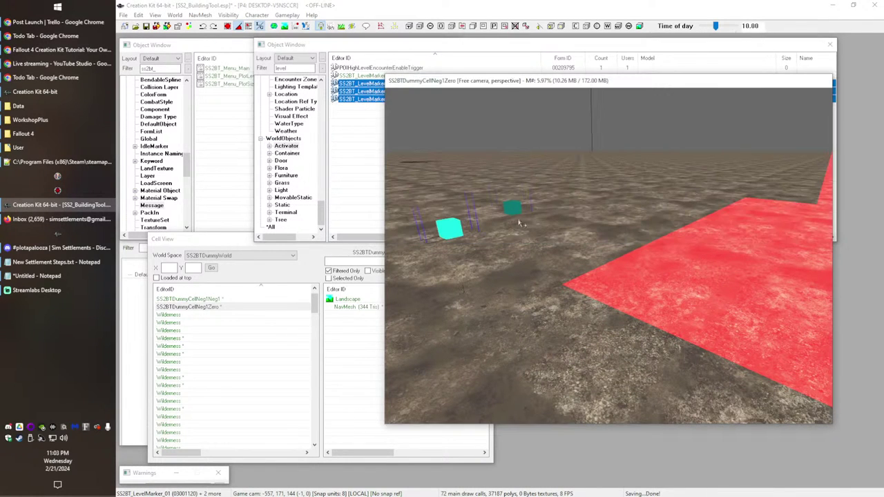
Step: Move the three newly placed level markers onto the position of the existing Level 0 marker
key("a")
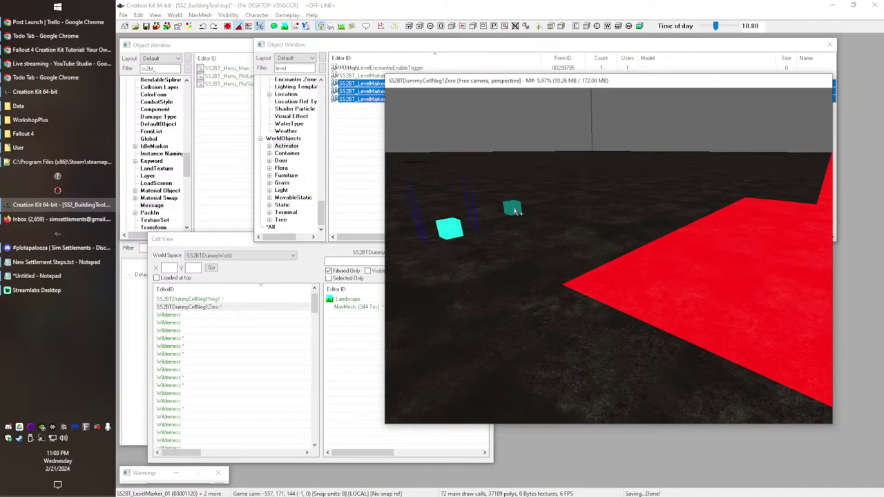
key("a")
left_click_drag(504, 82, 488, 76)
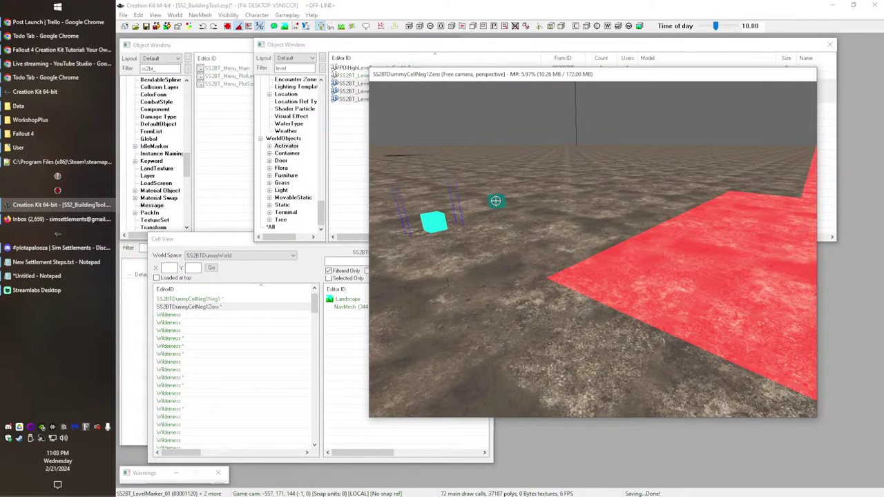
key("a")
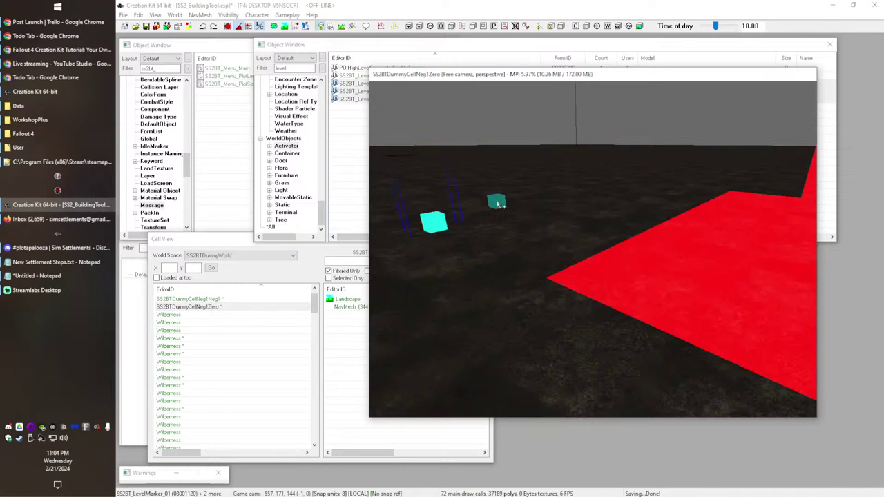
left_click_drag(444, 78, 429, 80)
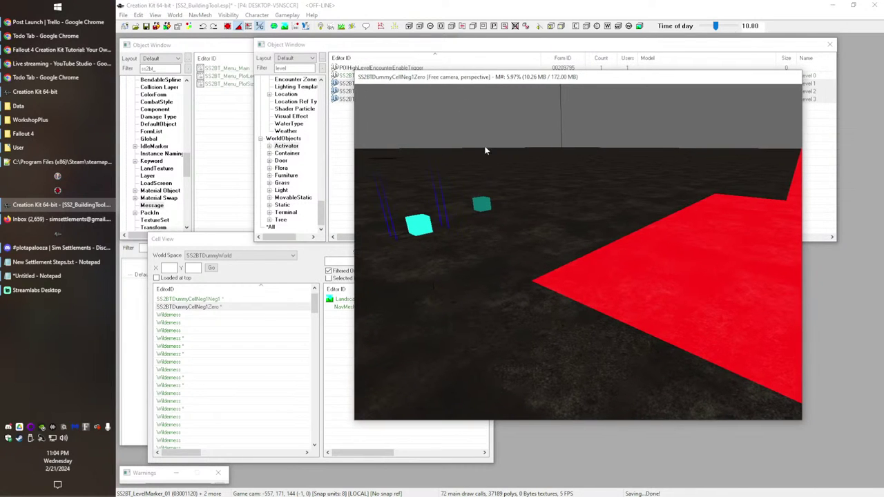
left_click(479, 205)
middle_click_drag(425, 269, 492, 296)
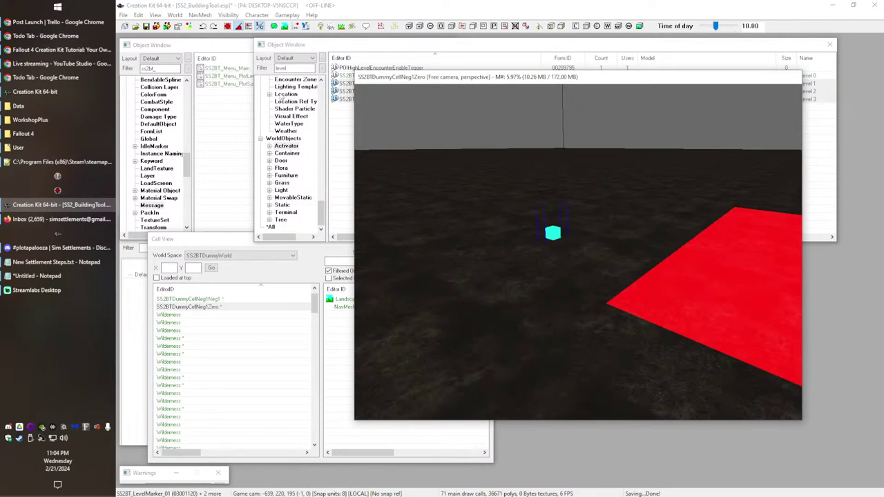
Step: Filter the Papyrus Manager by "ss2bt:" and compile the script SS2BT:PlotSizeSelector
left_click(146, 26)
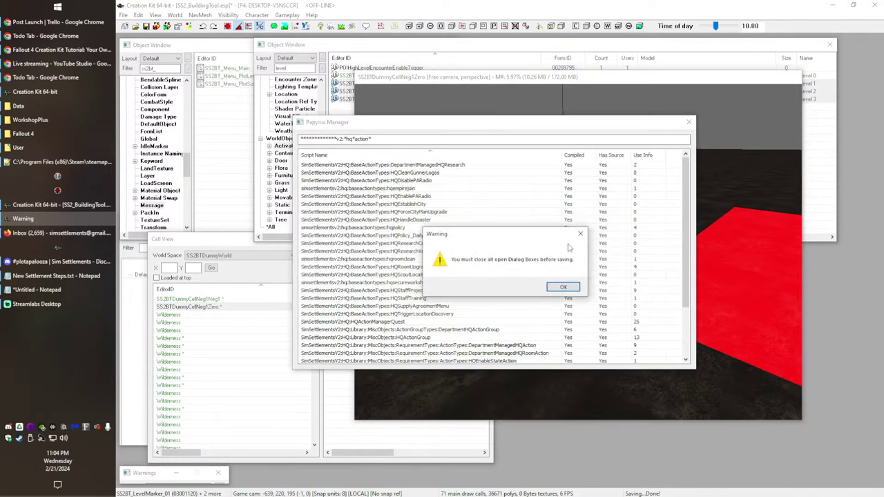
left_click(564, 287)
left_click_drag(347, 139, 454, 157)
left_click_drag(306, 139, 571, 156)
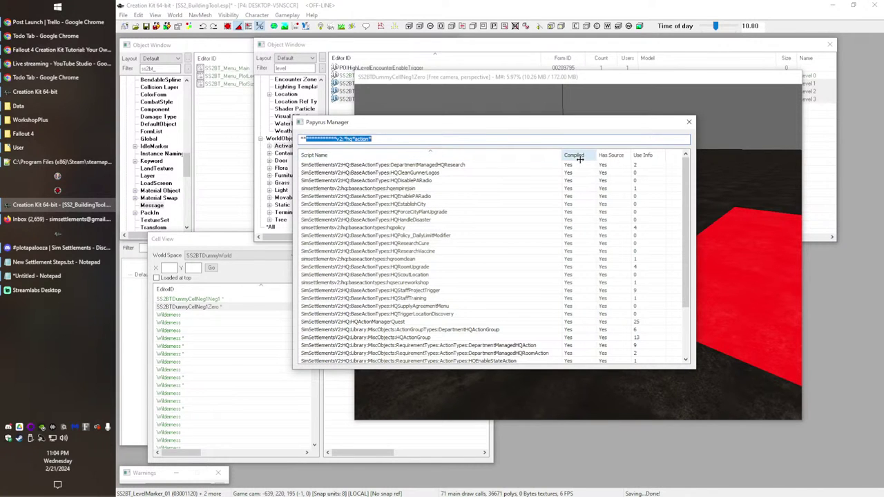
type("ss2bt:")
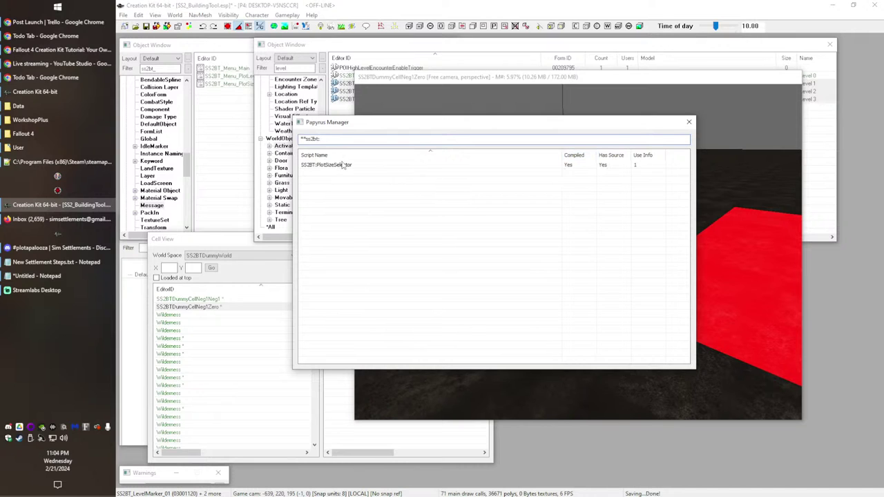
right_click(343, 165)
left_click(377, 198)
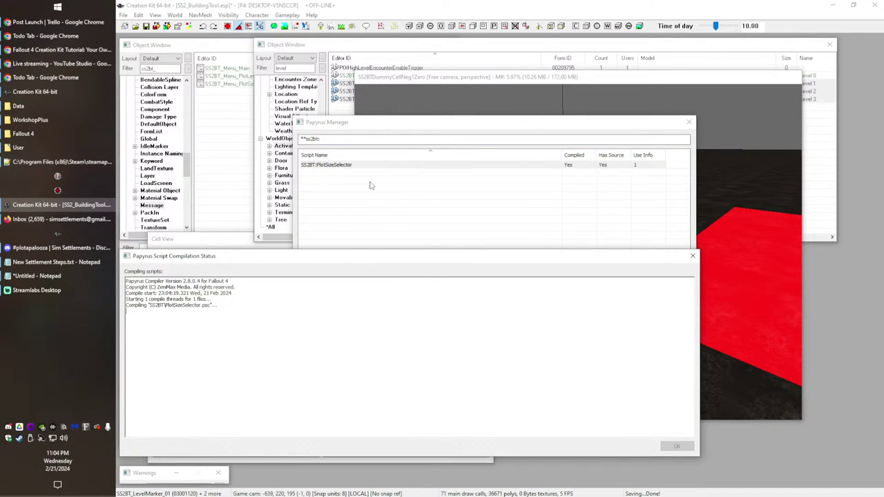
left_click(381, 214)
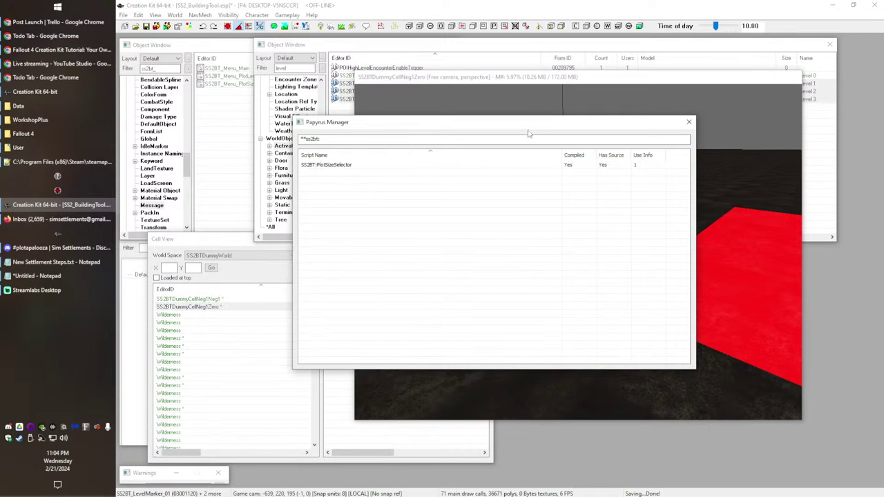
Step: Rename the script SS2BT:PlotSizeSelector to ShowMainMenuButton and refresh the script list
left_click_drag(531, 122, 472, 201)
right_click(276, 243)
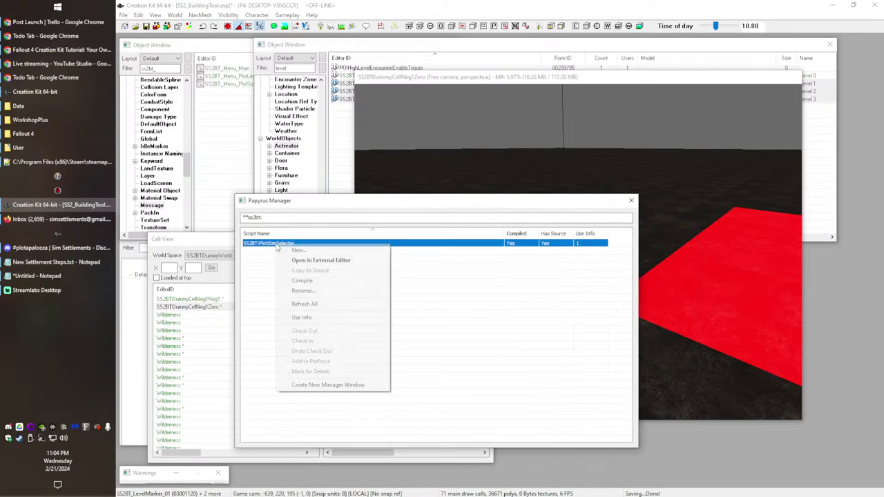
left_click(315, 292)
left_click(298, 232)
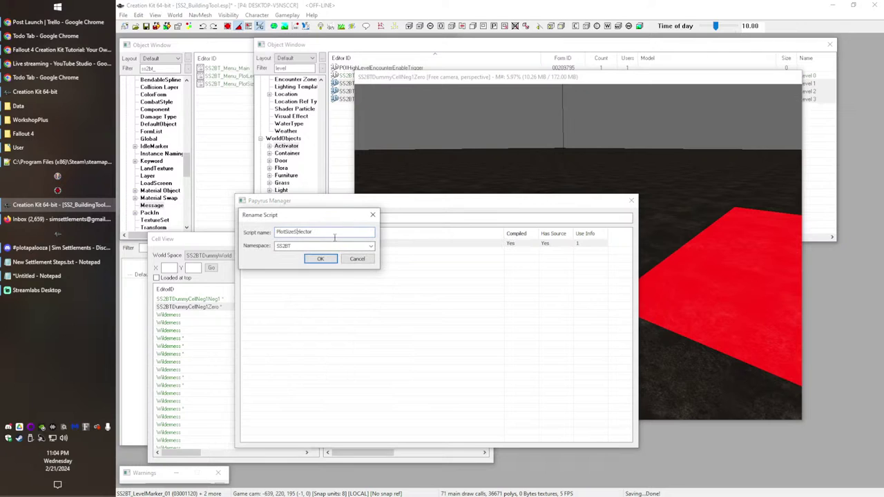
left_click_drag(323, 236, 259, 236)
type("ShowMainMenuButton")
key("Return")
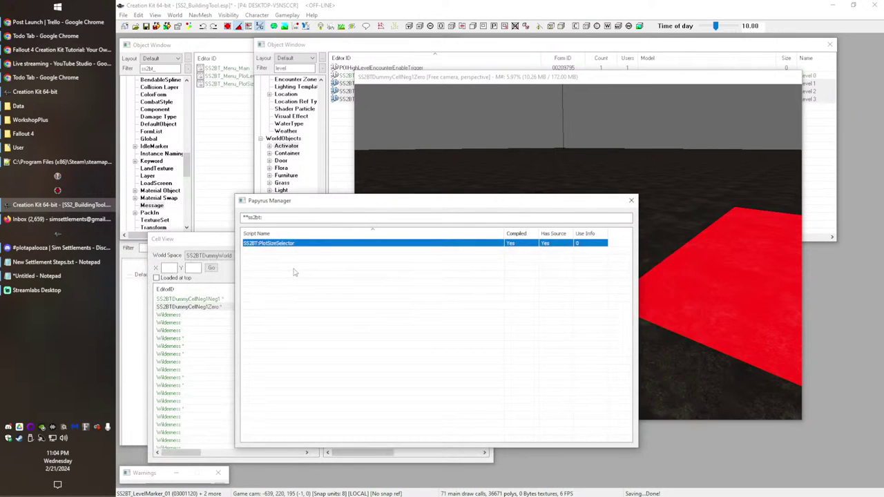
right_click(287, 260)
left_click(315, 320)
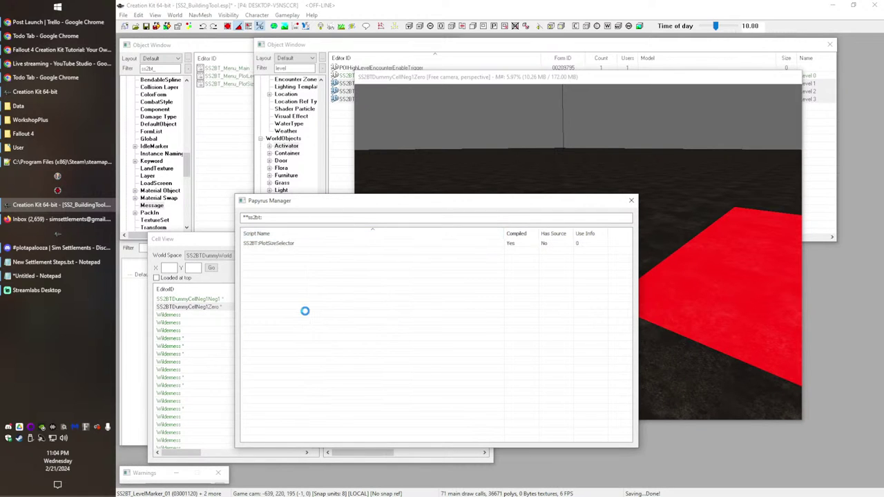
Step: Drop the missing PlotSizeSelector.psc from Notepad++ and open SS2BT:ShowMainMenuButton in the external editor from the Creation Kit
left_click(45, 162)
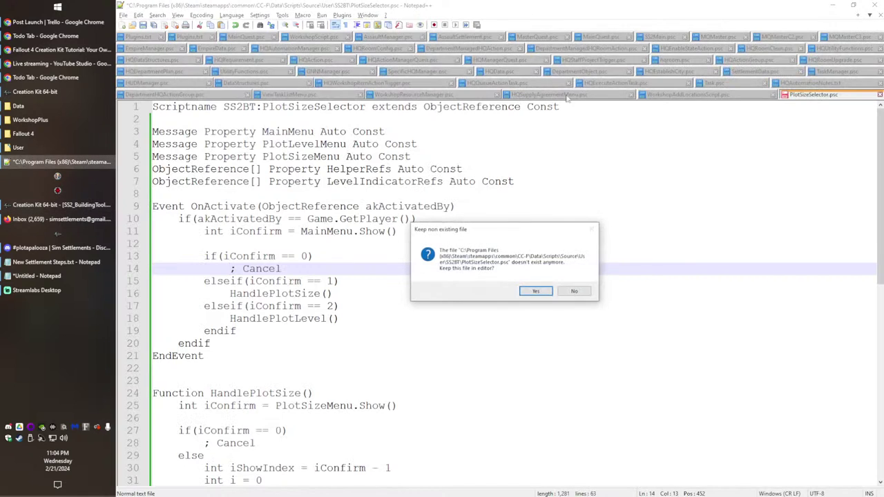
left_click(583, 291)
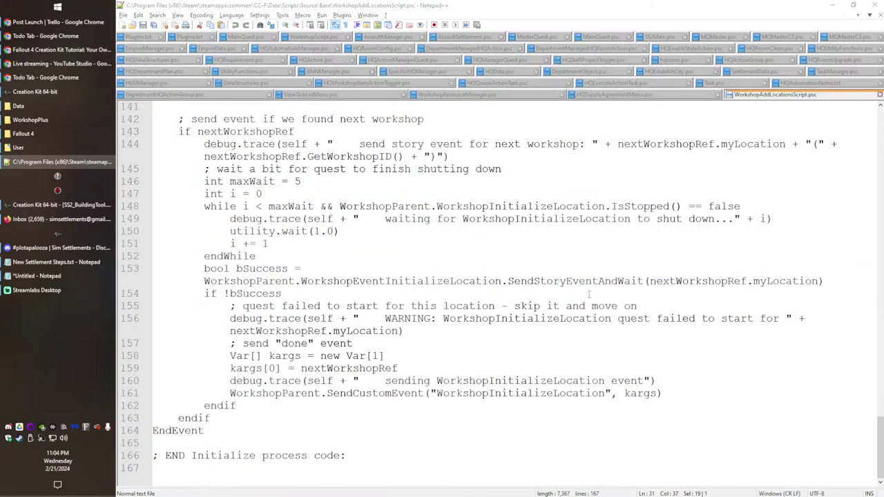
key("alt+Tab")
right_click(288, 252)
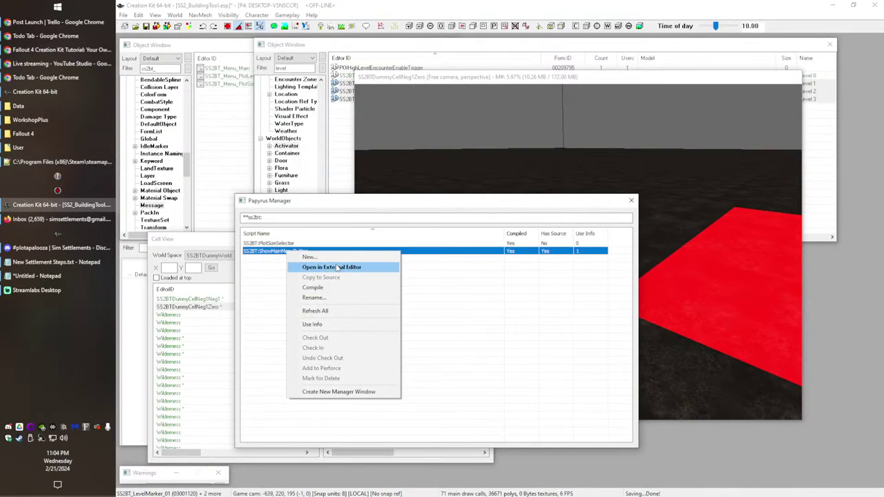
left_click(364, 267)
key("alt+Tab")
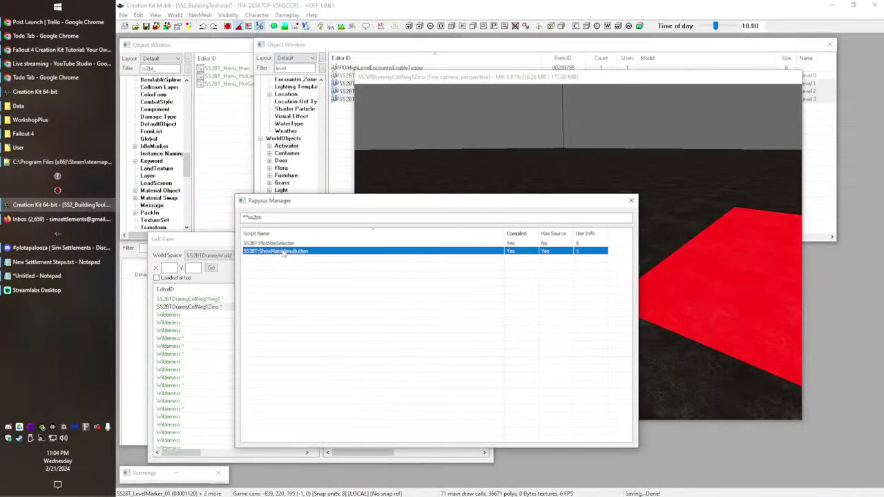
Step: Look up the forms using SS2BT:ShowMainMenuButton and open that script's properties on the SS2BT_Button_ShowMainMenu activator
right_click(300, 252)
left_click(358, 339)
left_click(181, 316)
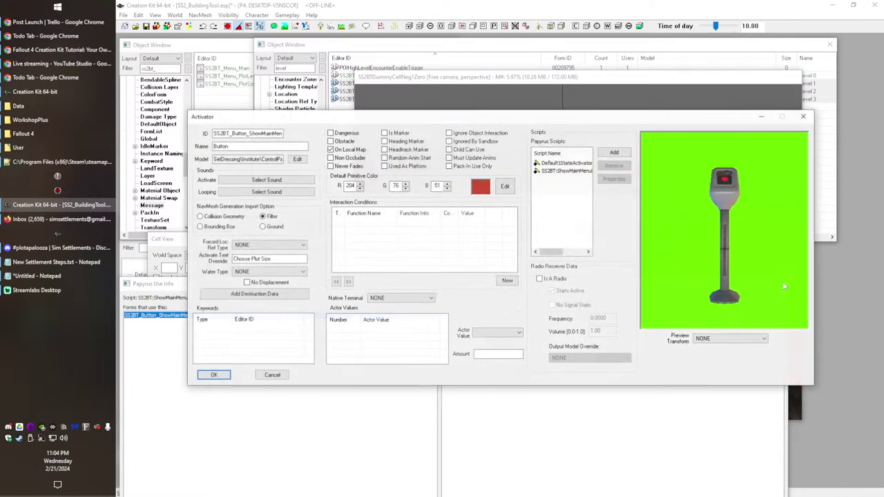
double_click(566, 171)
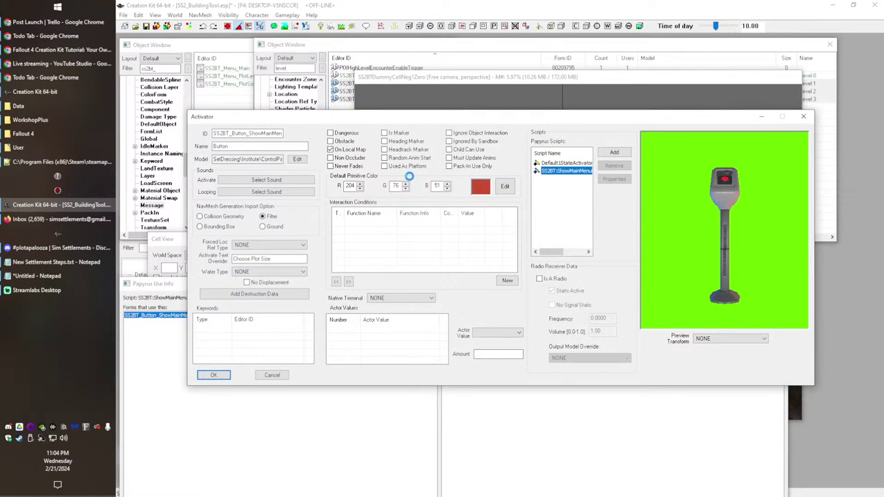
Step: Set the script's MainMenu property to the message SS2BT_Menu_Main
left_click(158, 44)
left_click(155, 51)
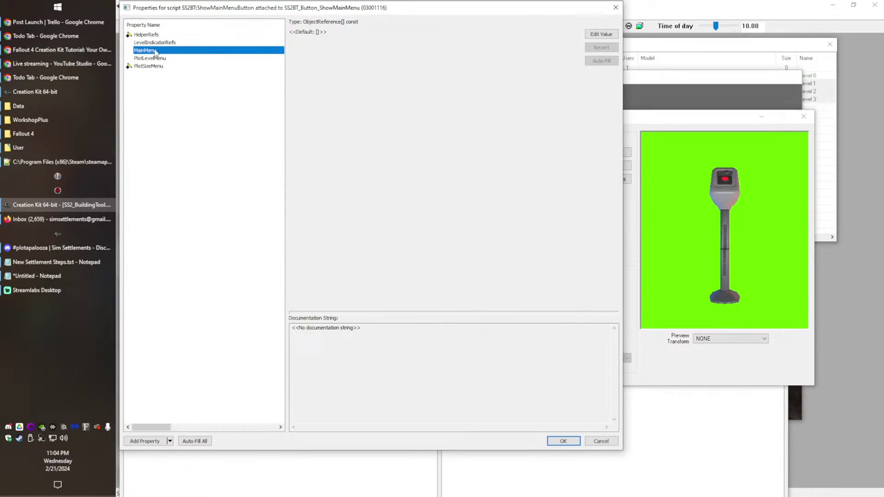
left_click(599, 36)
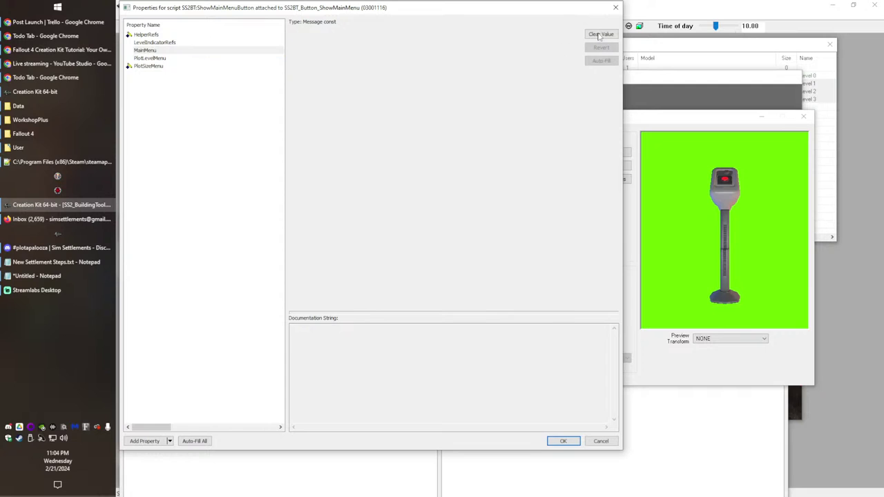
left_click(154, 52)
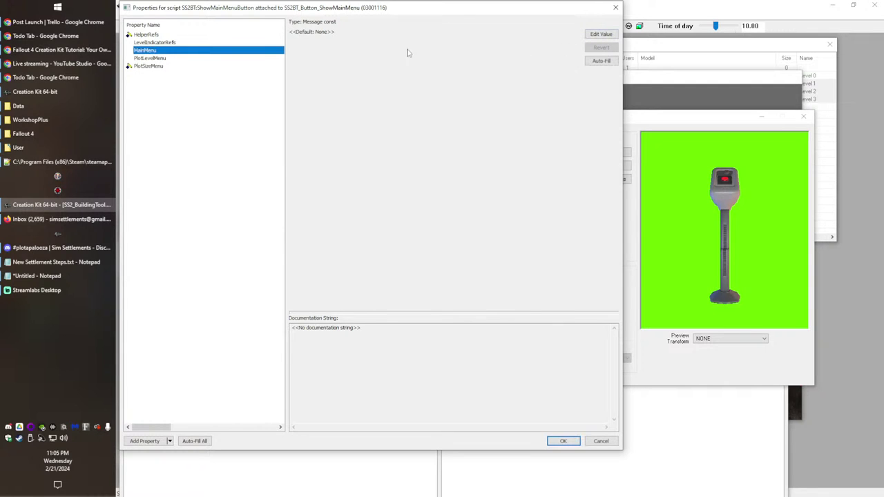
left_click(598, 35)
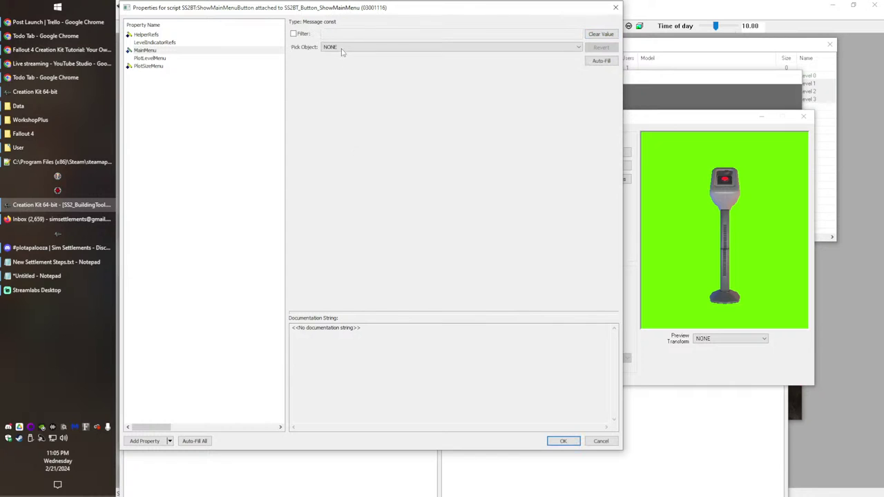
left_click(343, 47)
type("ss2")
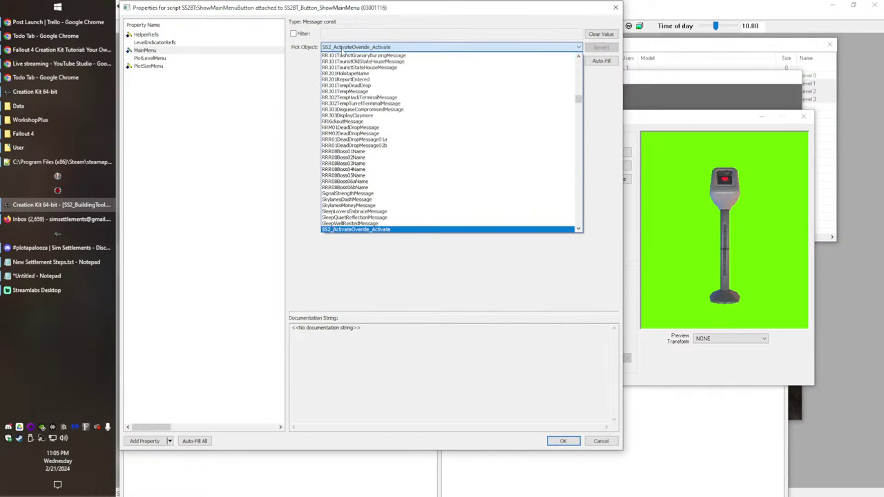
type("_menu_Main")
left_click(341, 50)
left_click(341, 50)
left_click(347, 49)
left_click(349, 48)
type("ss2bt")
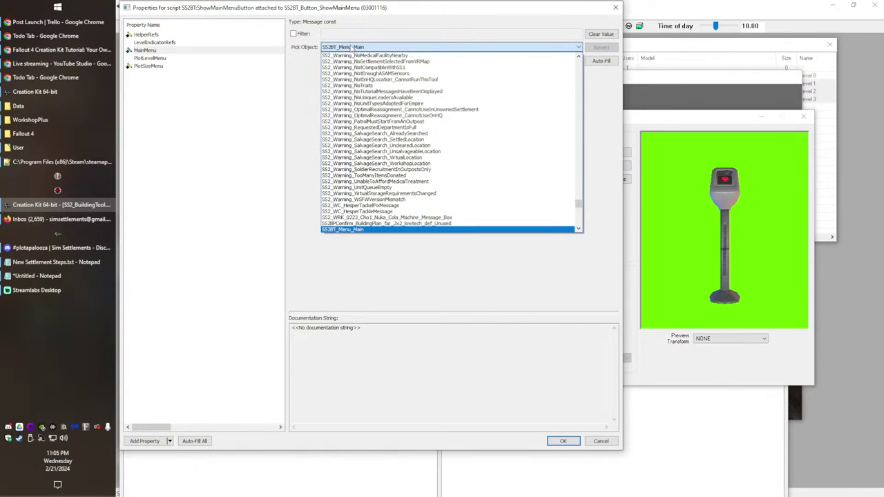
left_click(350, 49)
left_click(194, 119)
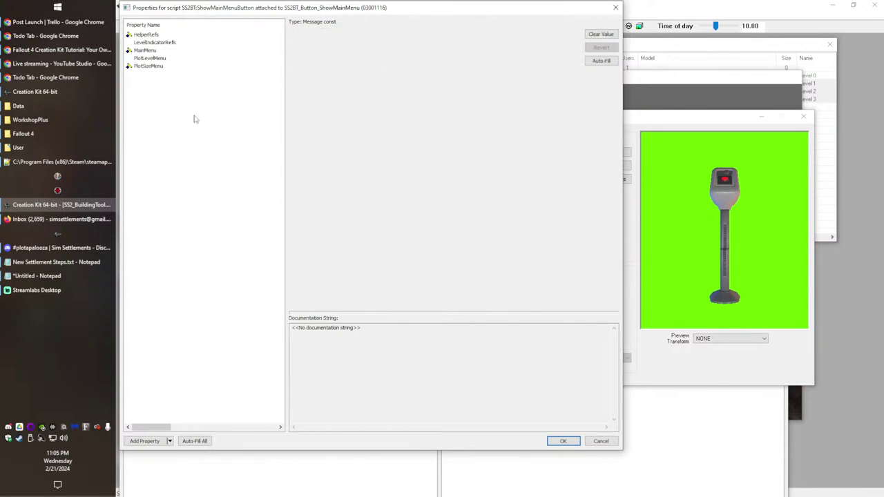
Step: Copy the MainMenu property's value SS2BT_Menu_Main and paste it into the PlotLevelMenu property
left_click(146, 51)
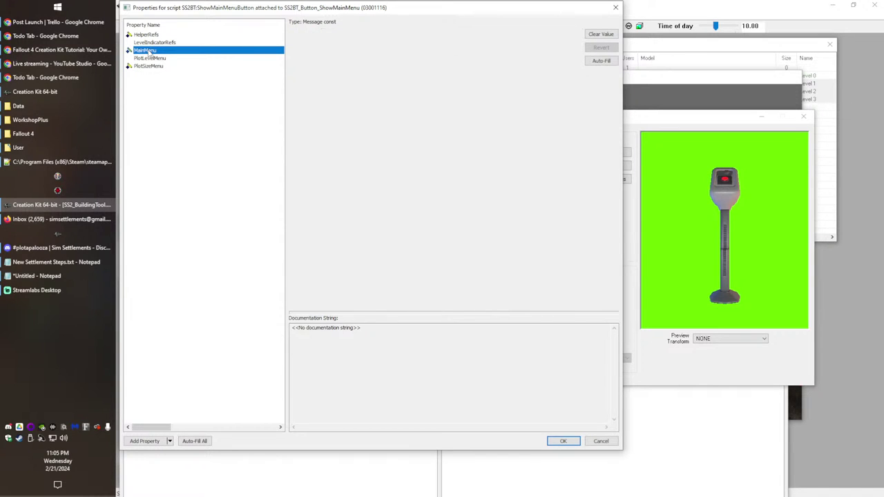
right_click(148, 52)
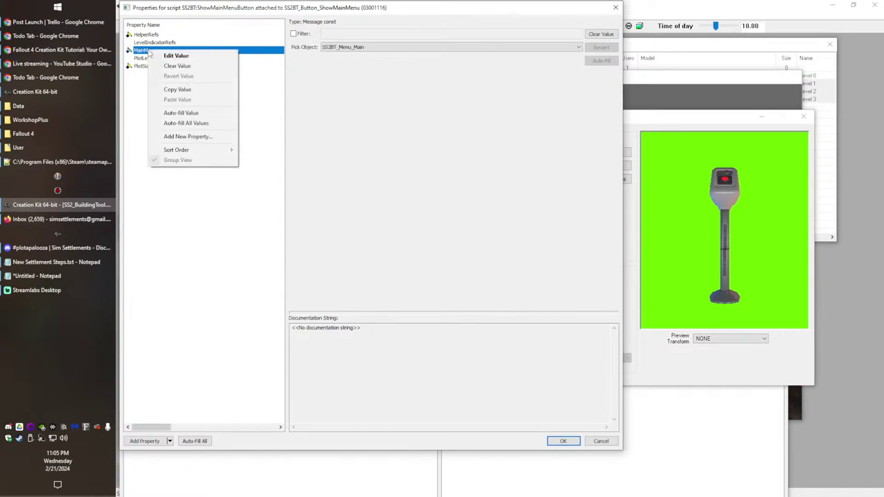
left_click(177, 90)
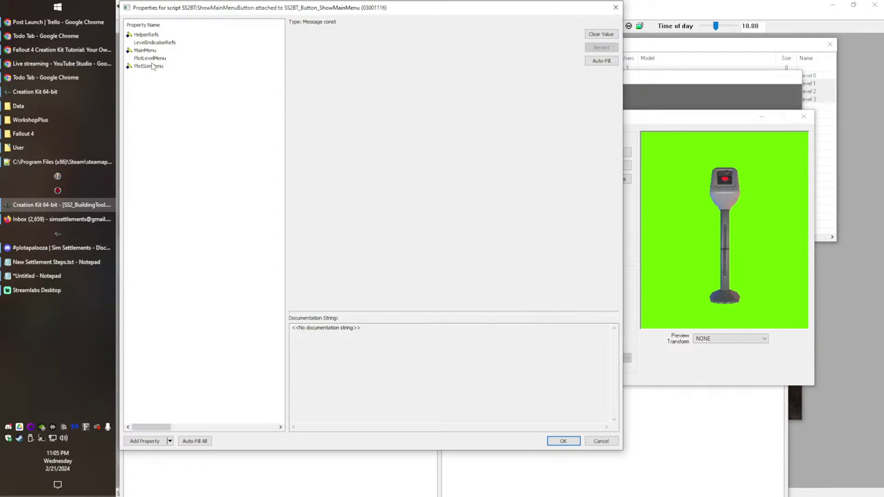
left_click(152, 59)
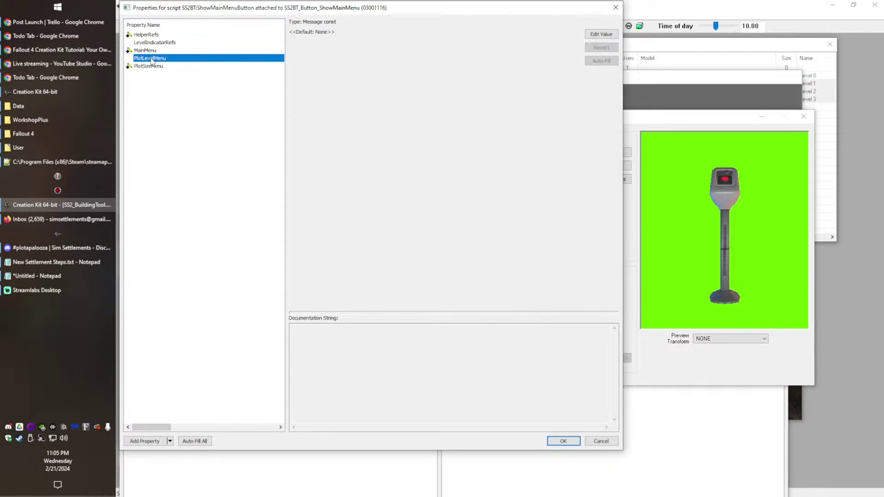
right_click(152, 59)
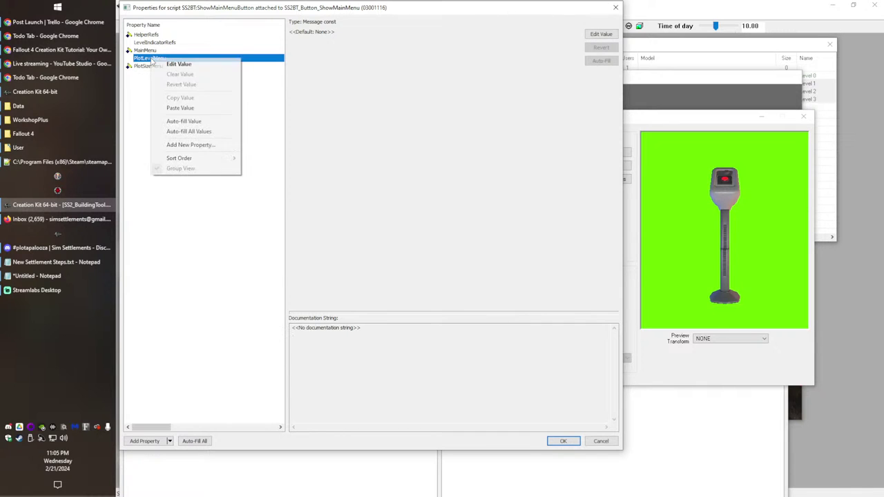
left_click(210, 110)
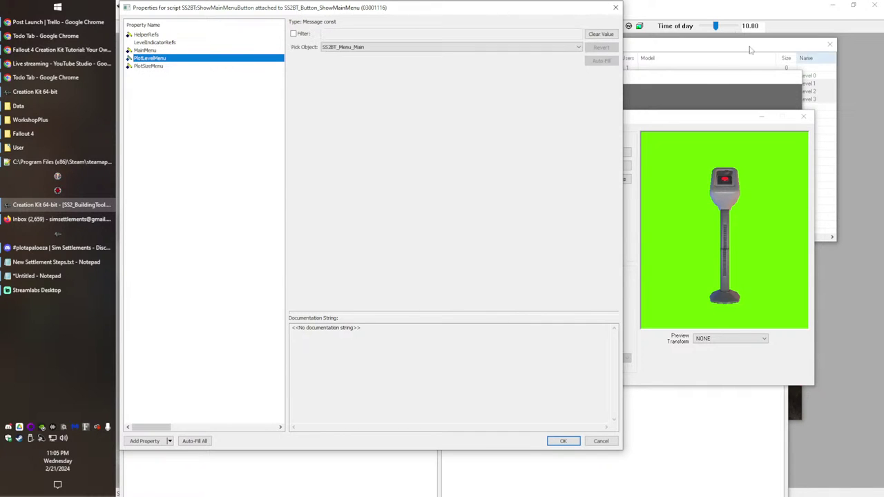
Step: Add a first entry to LevelIndicatorRefs and pick the SS2BT_LevelMarker_00 reference for it in the render window
left_click(702, 78)
middle_click_drag(653, 259, 583, 243)
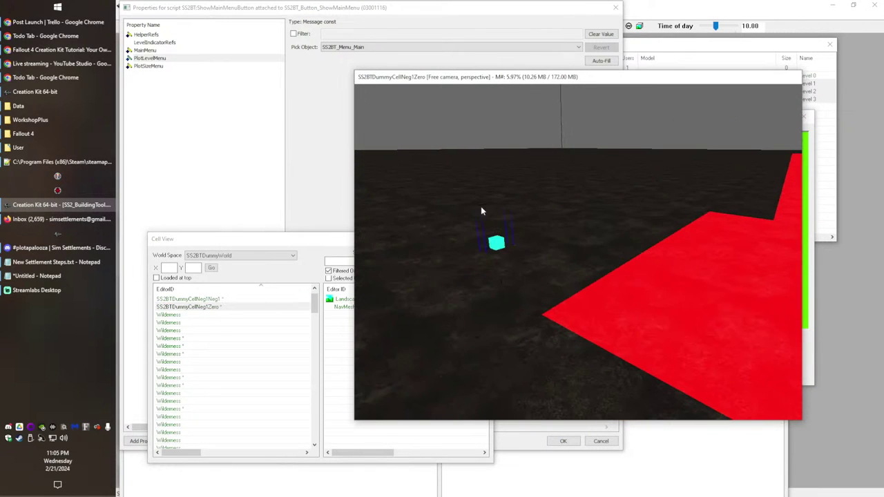
left_click(336, 112)
left_click(714, 80)
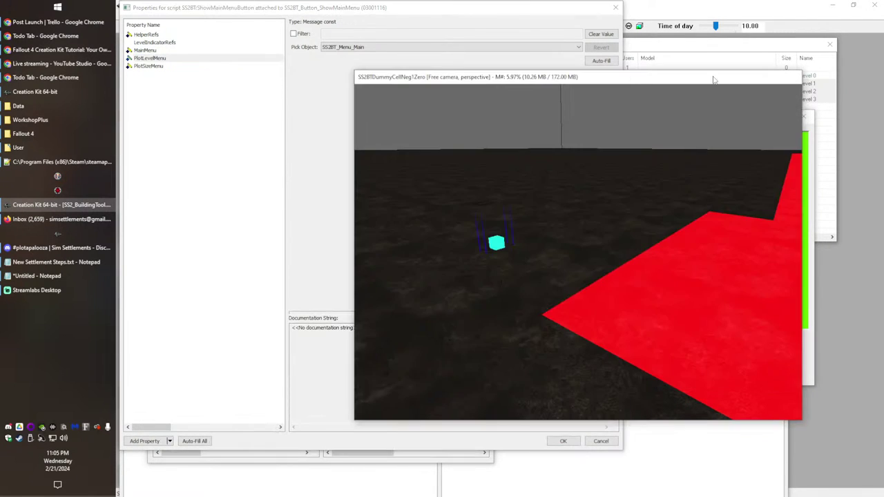
left_click(235, 146)
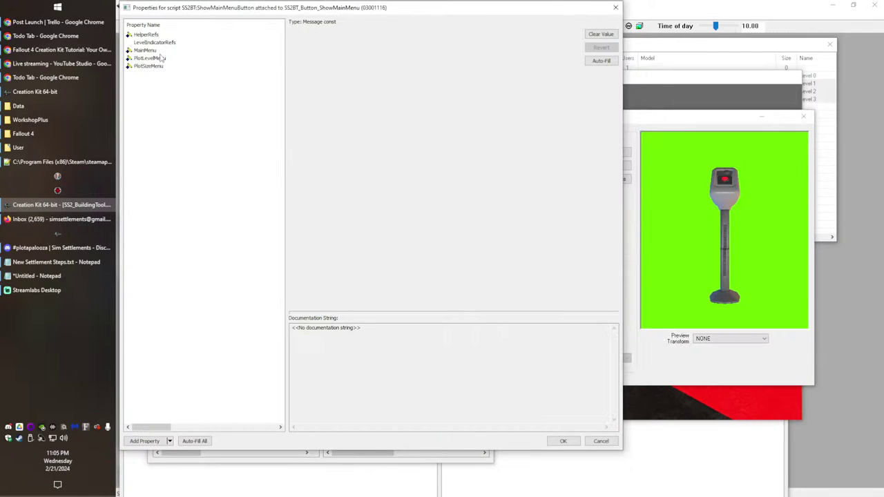
left_click(158, 43)
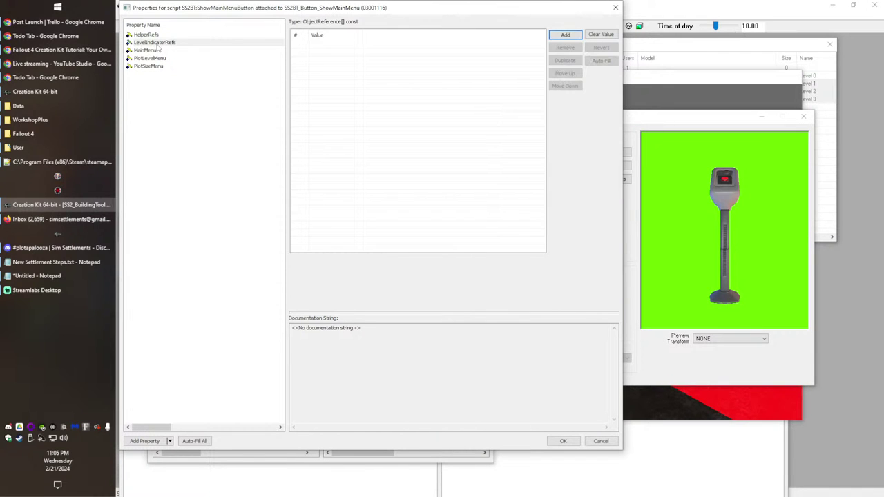
left_click(564, 34)
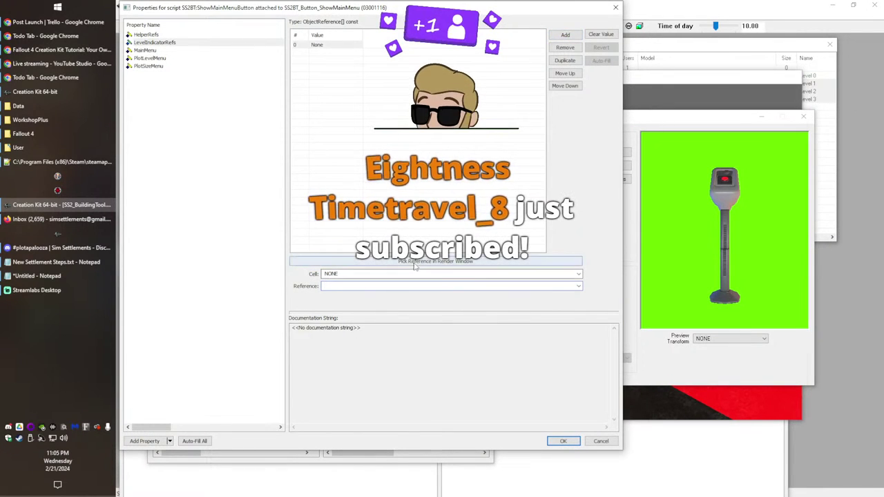
left_click(415, 262)
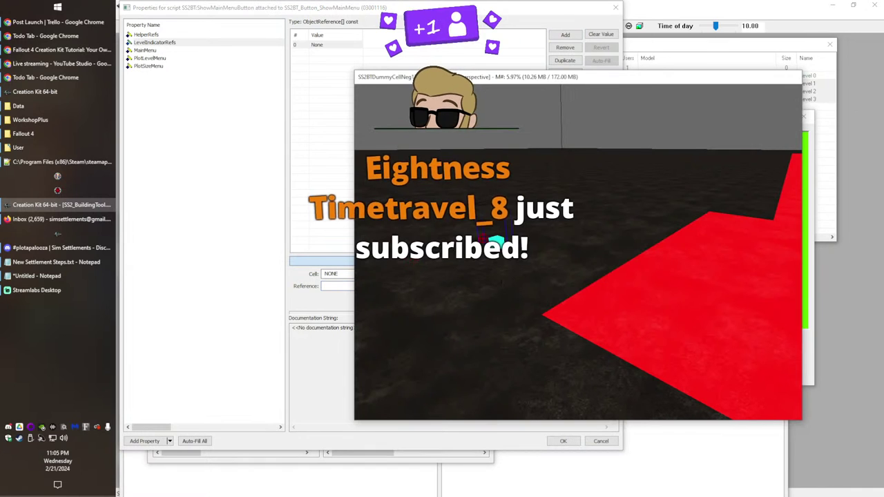
double_click(495, 241)
left_click(294, 169)
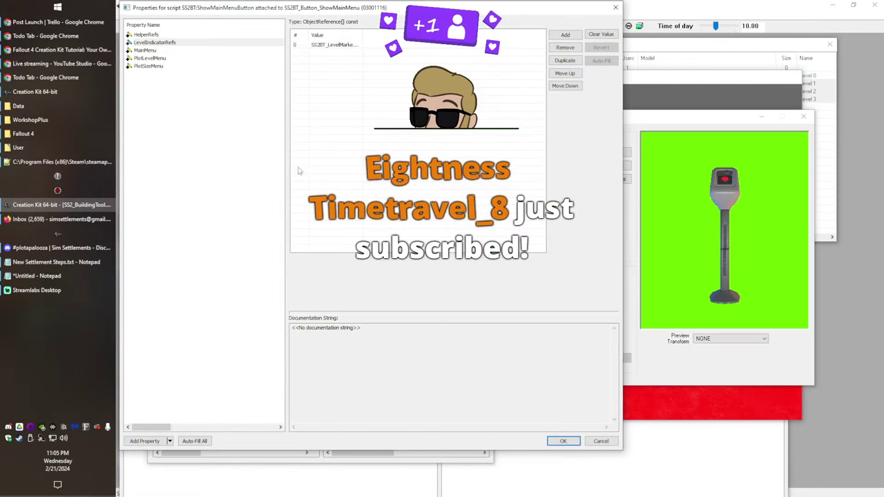
Step: Duplicate the first LevelIndicatorRefs entry and set the copy's reference to SS2BT_LevelMarker_01
double_click(363, 35)
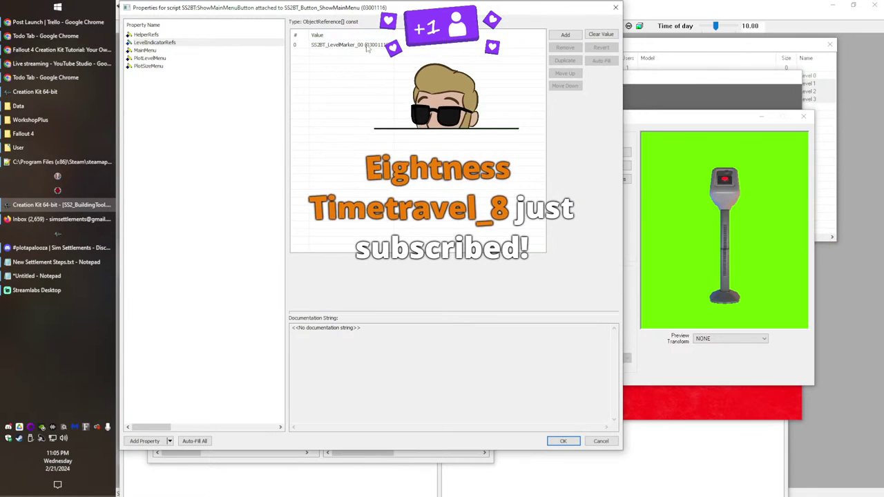
left_click(367, 48)
left_click(563, 61)
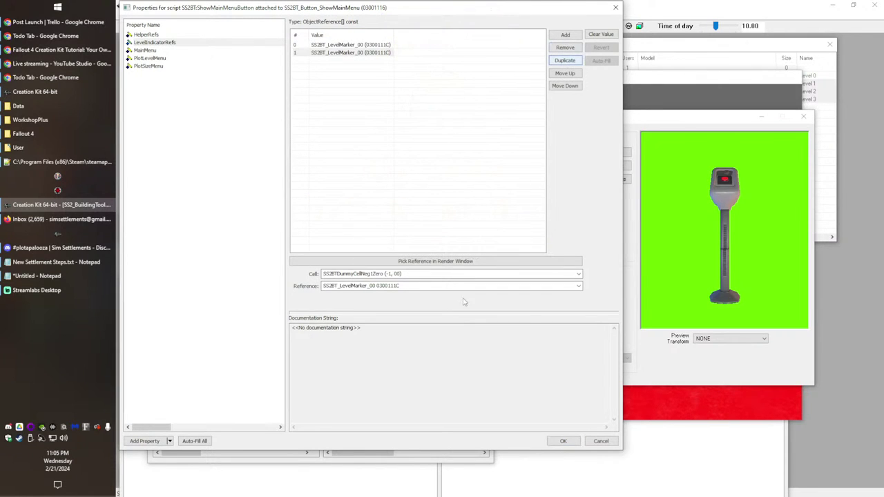
left_click(581, 291)
left_click(479, 324)
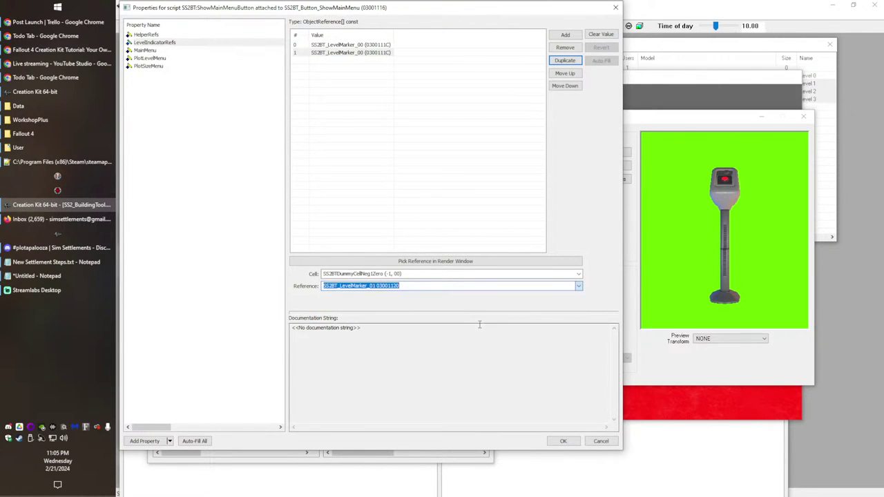
left_click(361, 61)
Step: Duplicate the SS2BT_LevelMarker_01 entry and set the copy's reference to SS2BT_LevelMarker_02
left_click(363, 54)
left_click(572, 63)
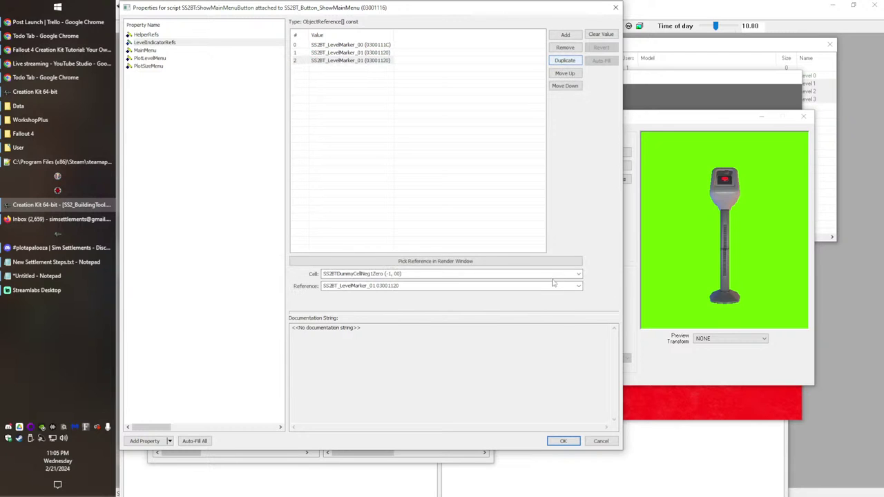
left_click(579, 286)
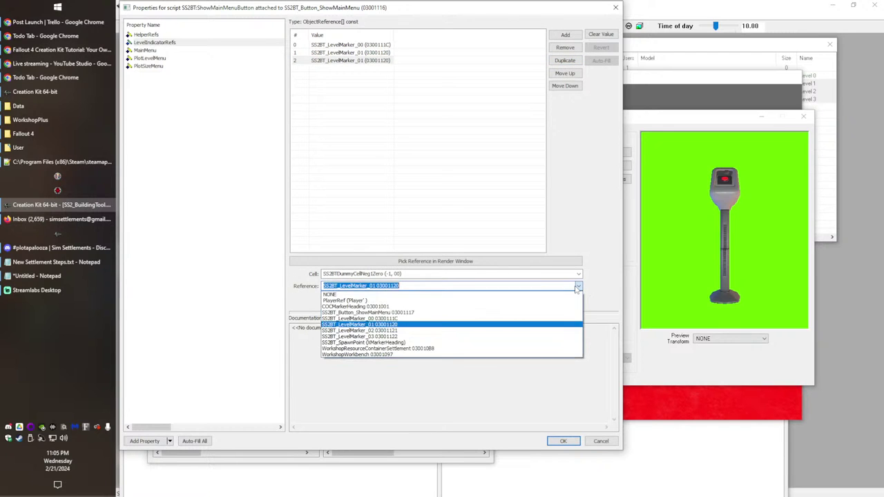
left_click(434, 331)
left_click(385, 66)
Step: Duplicate the SS2BT_LevelMarker_02 entry, set the copy's reference to SS2BT_LevelMarker_03 and accept the script properties
left_click(385, 60)
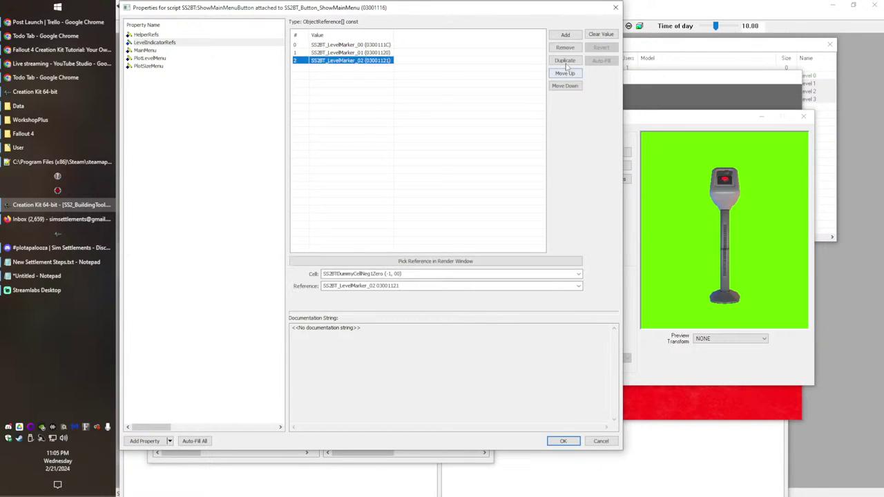
left_click(565, 60)
left_click(387, 89)
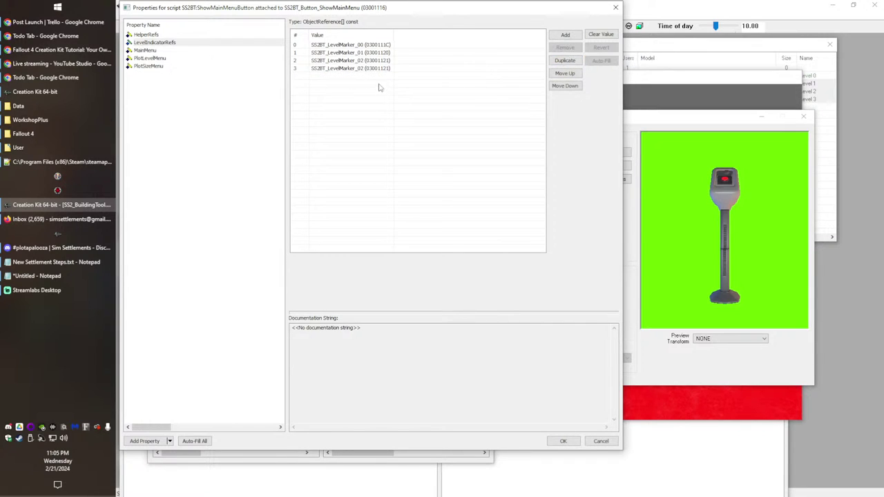
left_click(373, 68)
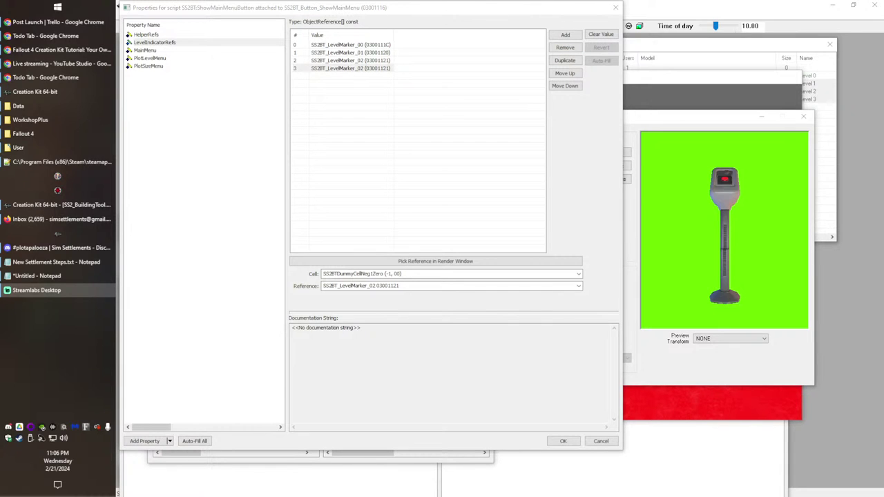
left_click(351, 69)
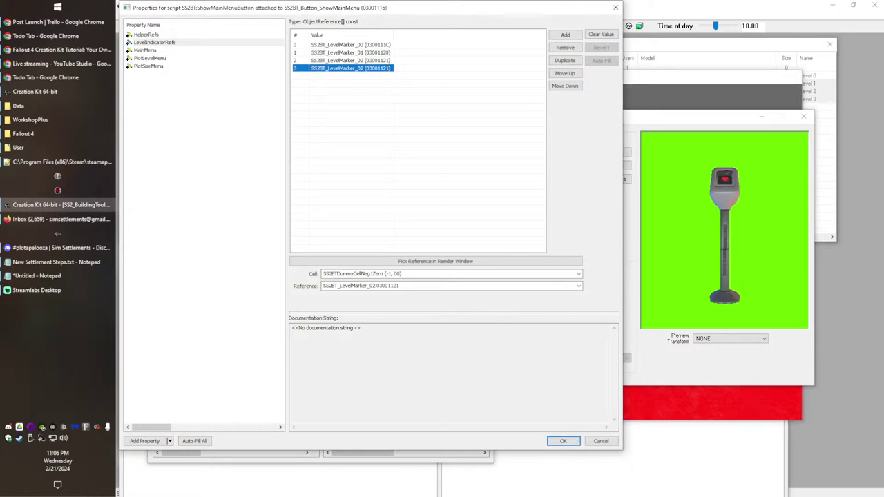
left_click(579, 286)
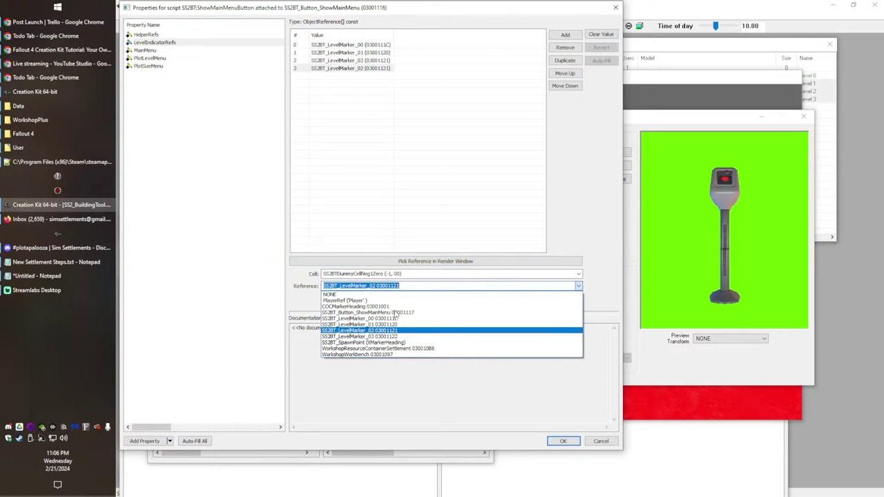
left_click(384, 336)
left_click(406, 183)
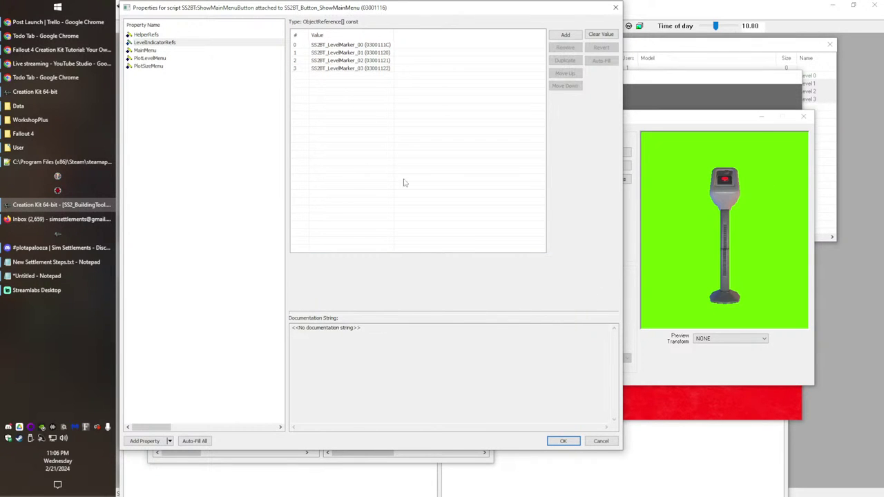
left_click(564, 441)
Step: Mark the four stacked level marker references, SS2BT_LevelMarker_00 to SS2BT_LevelMarker_03, as Initially Disabled in the dummy cell
left_click(214, 377)
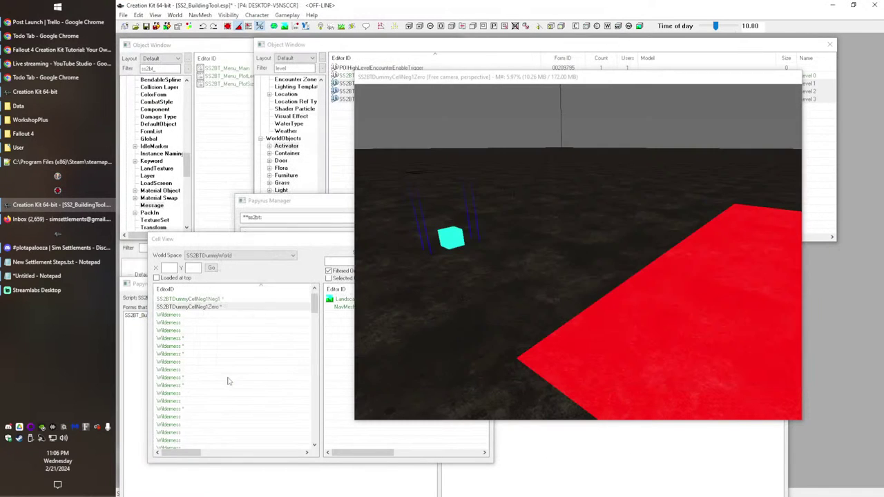
middle_click_drag(422, 300, 493, 244)
scroll(488, 233, "up", 2)
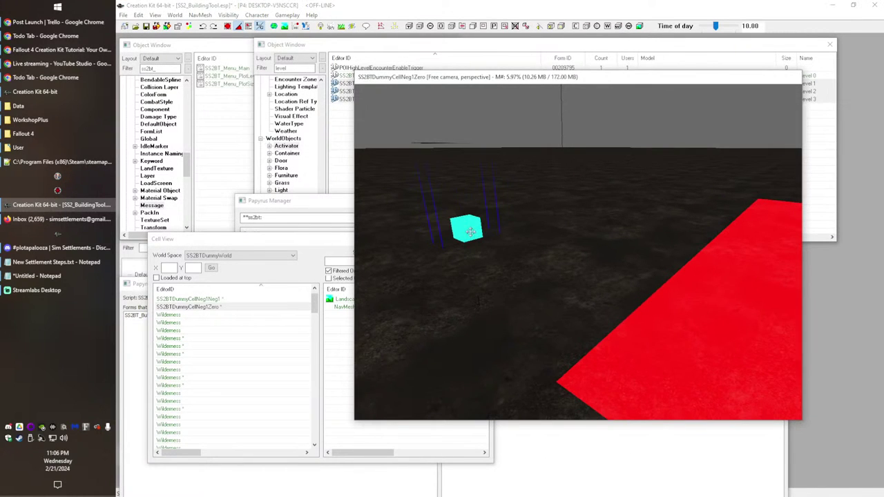
double_click(468, 235)
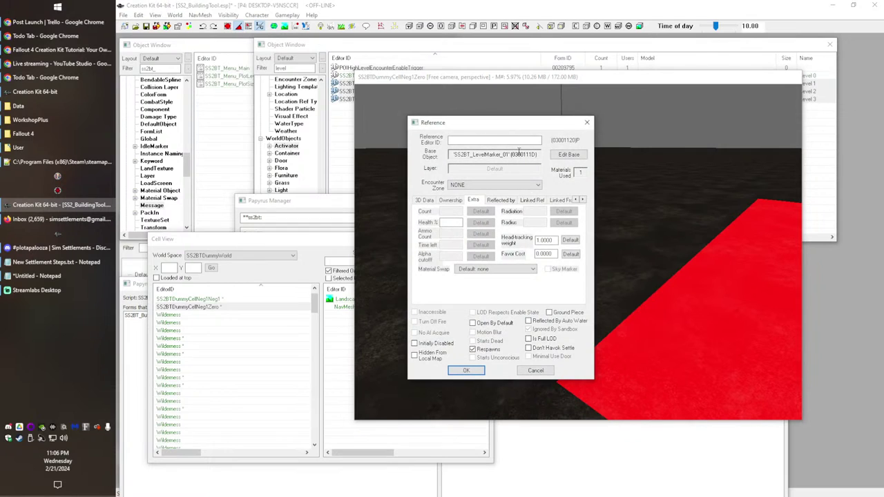
left_click(466, 371)
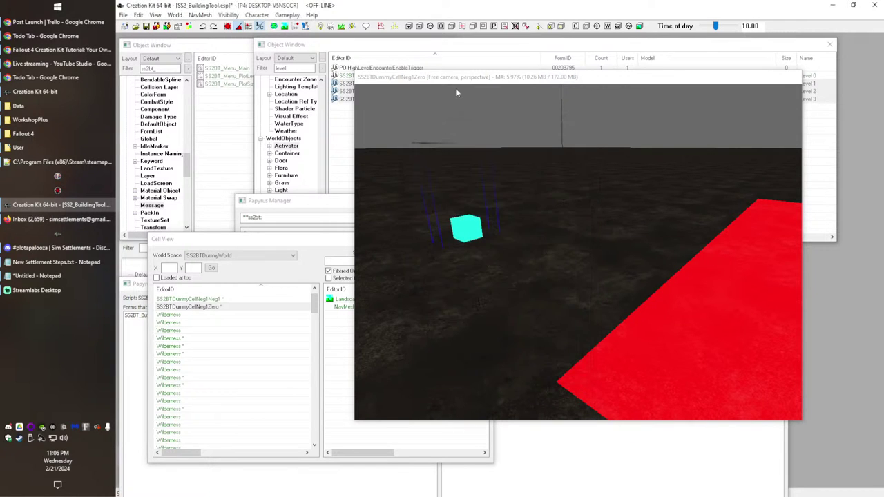
double_click(465, 235)
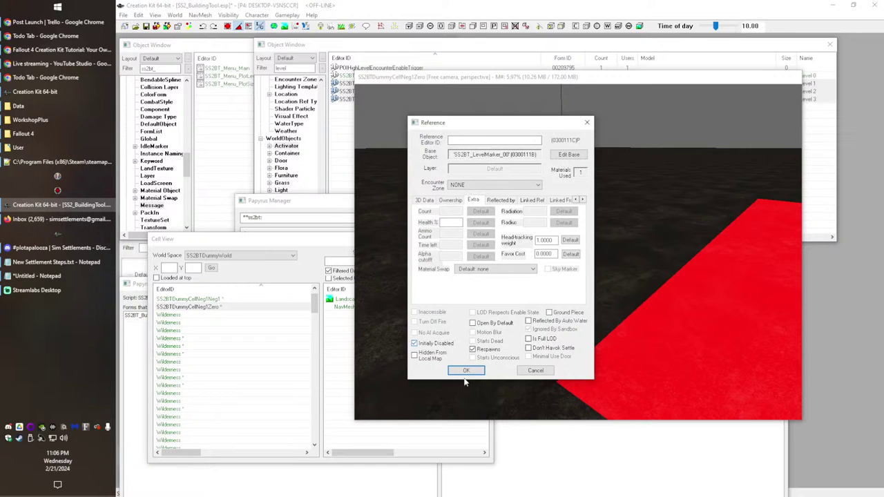
left_click(463, 373)
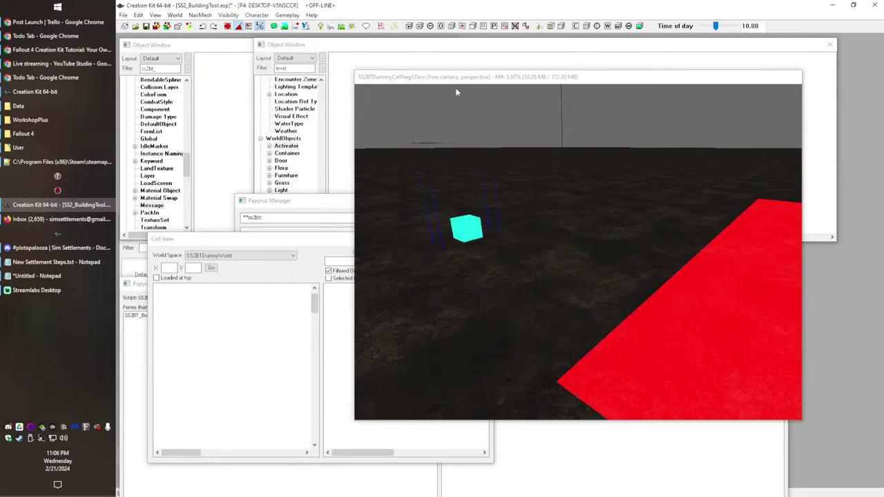
double_click(465, 233)
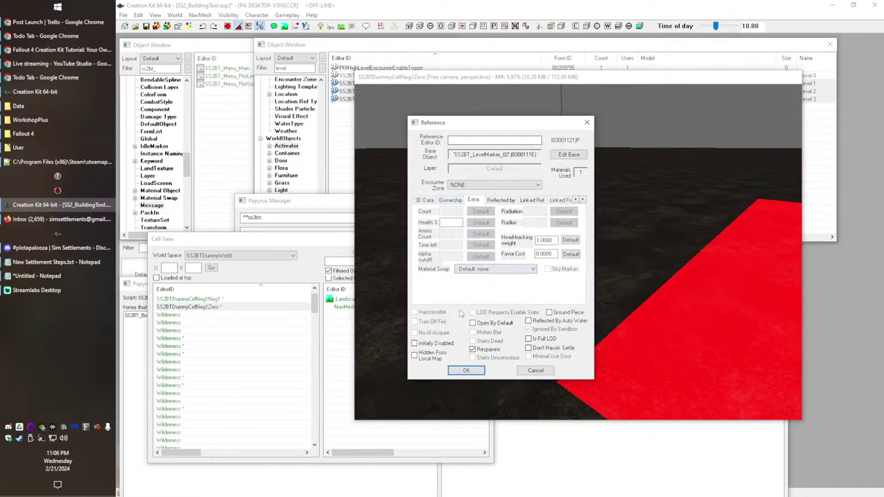
left_click(466, 372)
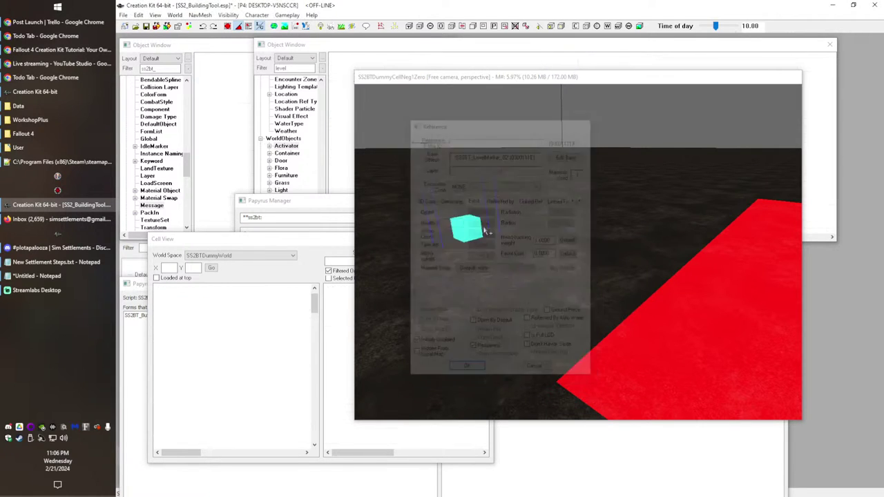
double_click(465, 235)
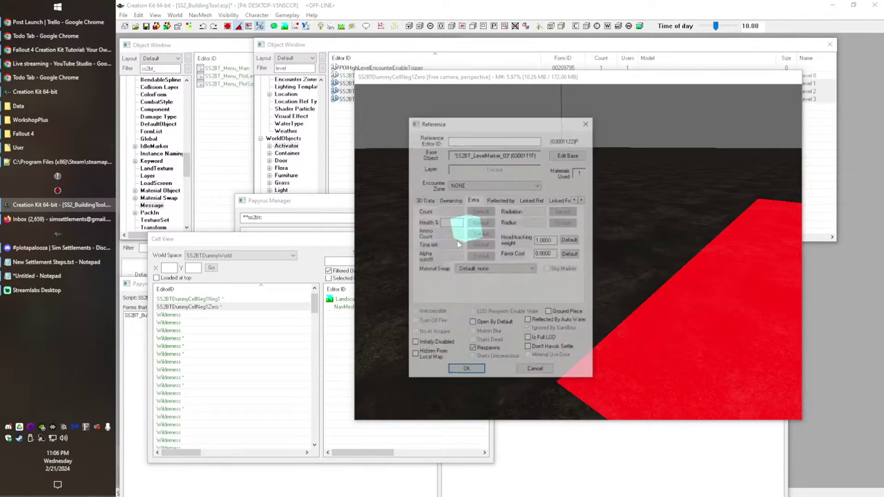
left_click(474, 373)
Step: Close the Papyrus Manager and Papyrus Use Info windows and save the SS2_BuildingTool plugin
left_click(146, 28)
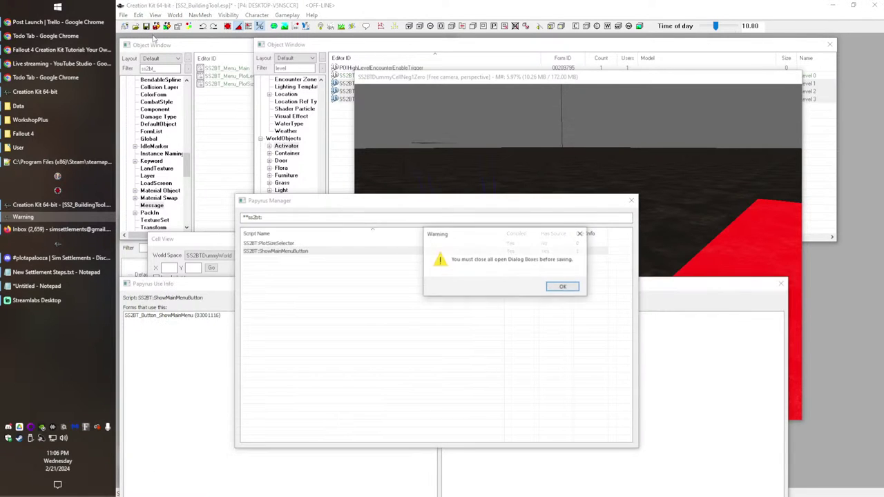
left_click(562, 286)
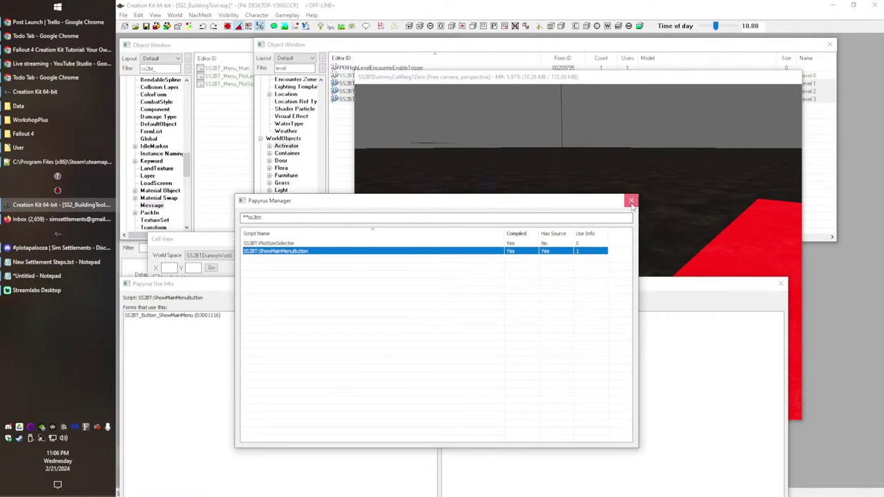
left_click(631, 201)
left_click(146, 26)
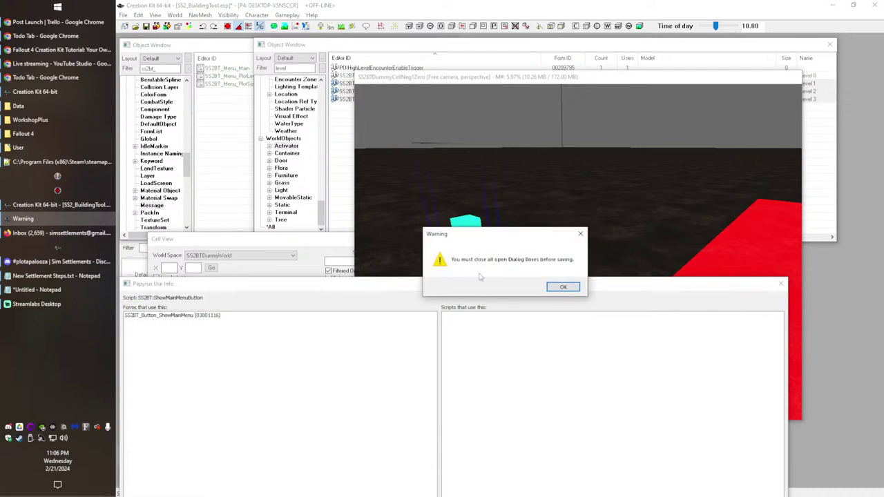
left_click(563, 287)
left_click(780, 283)
left_click(146, 26)
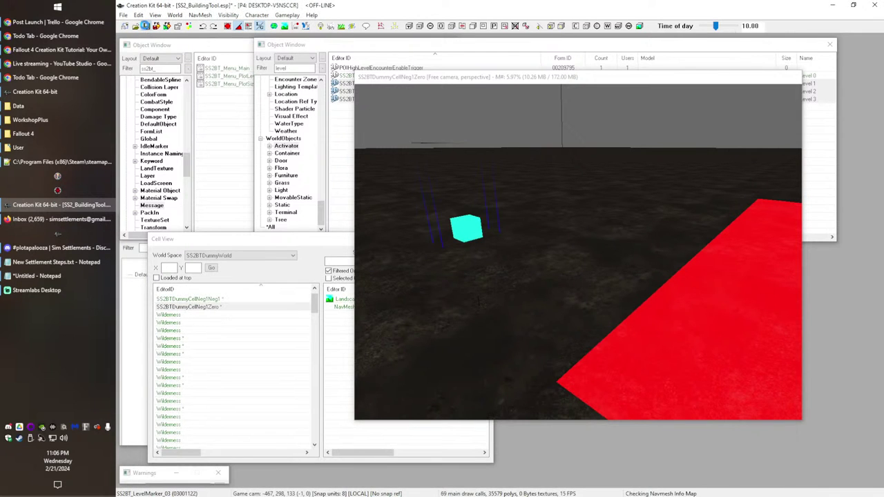
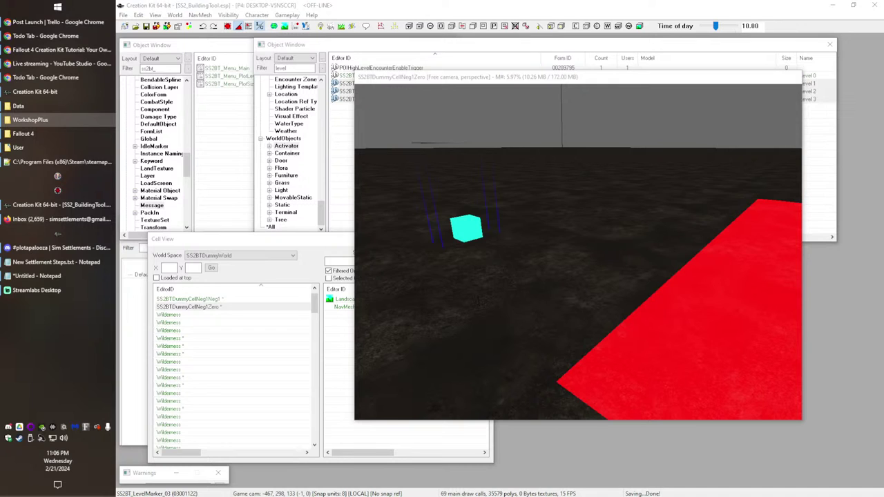
Step: Add the ShowMainMenuButton script to the SS2_BuildingTool - Main.ba2 archive and remove the PlotSizeSelector.pex entry
left_click(26, 109)
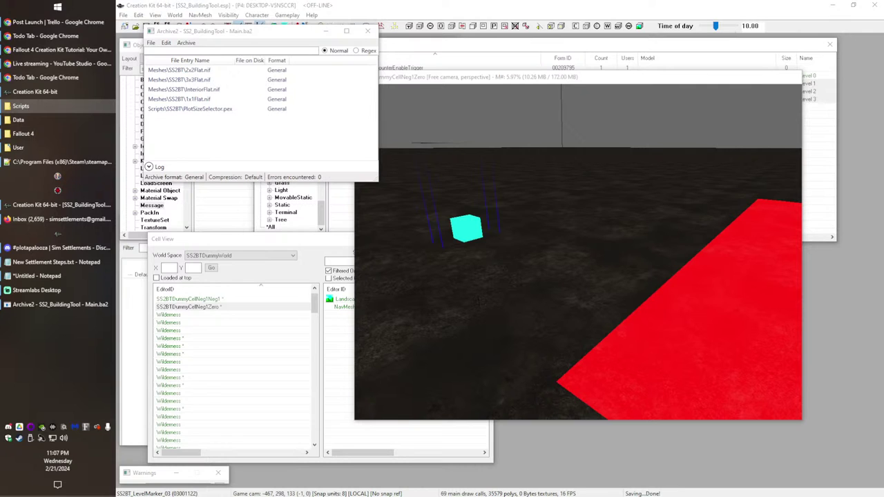
left_click_drag(361, 117, 256, 110)
left_click(213, 130)
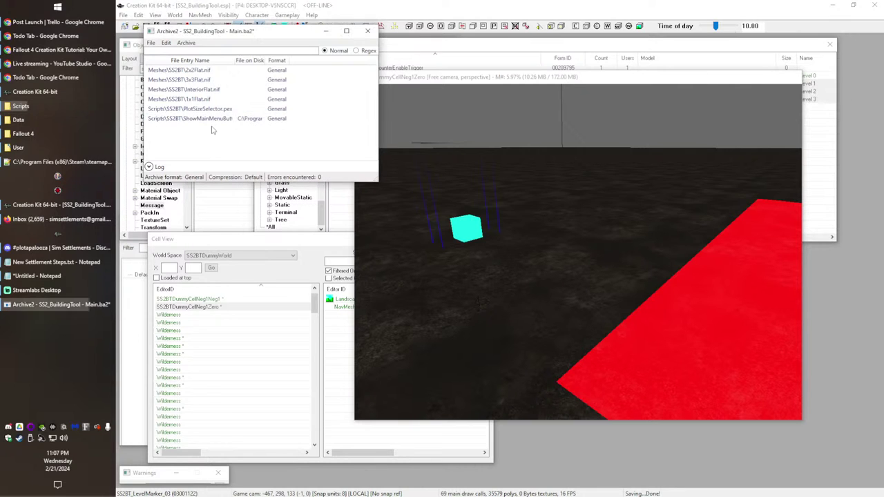
left_click(234, 108)
key("Delete")
left_click(512, 283)
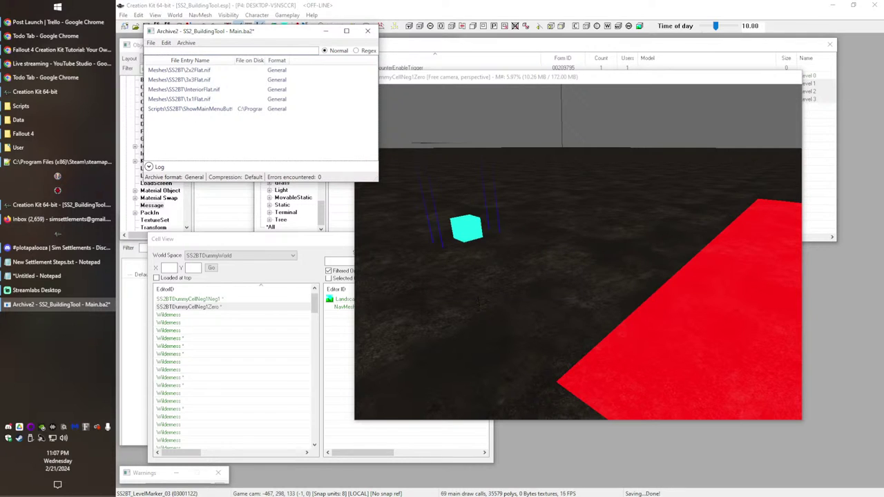
Step: Add the Level00.nif to Level03.nif meshes from the SS2BT folder to the archive and save it
left_click(58, 106)
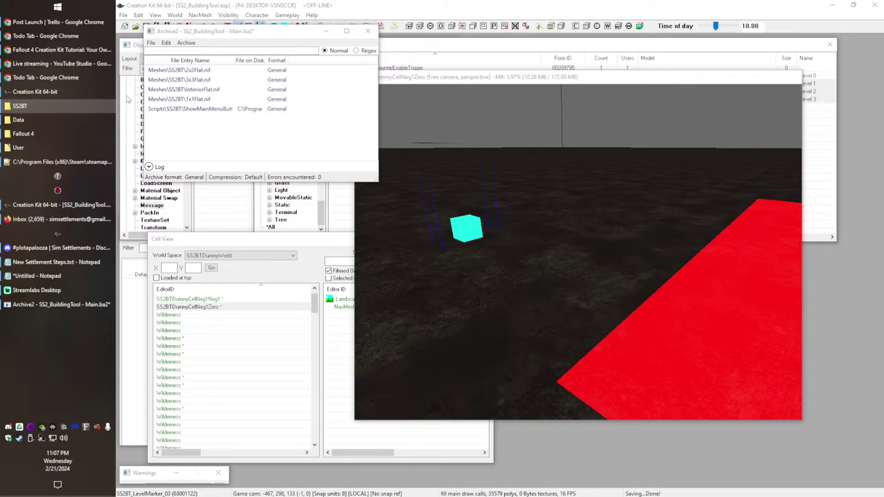
left_click_drag(250, 146, 199, 154)
left_click(152, 43)
left_click(163, 80)
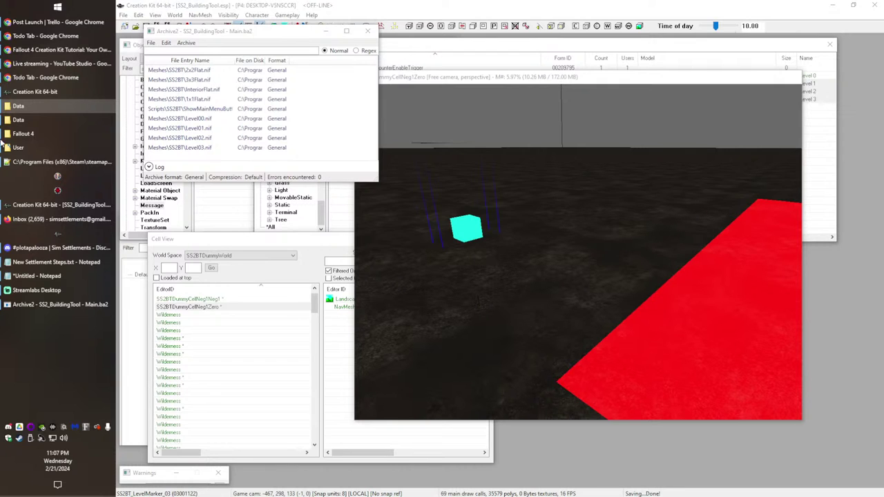
Step: Paste the updated mod files into the other Data folder, replacing the existing ones, and close Archive2
left_click(18, 119)
key("ctrl+v")
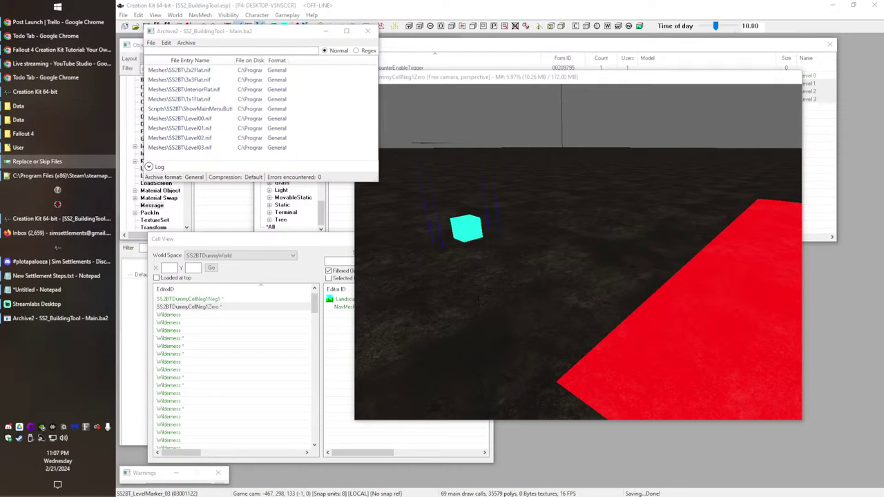
left_click(34, 276)
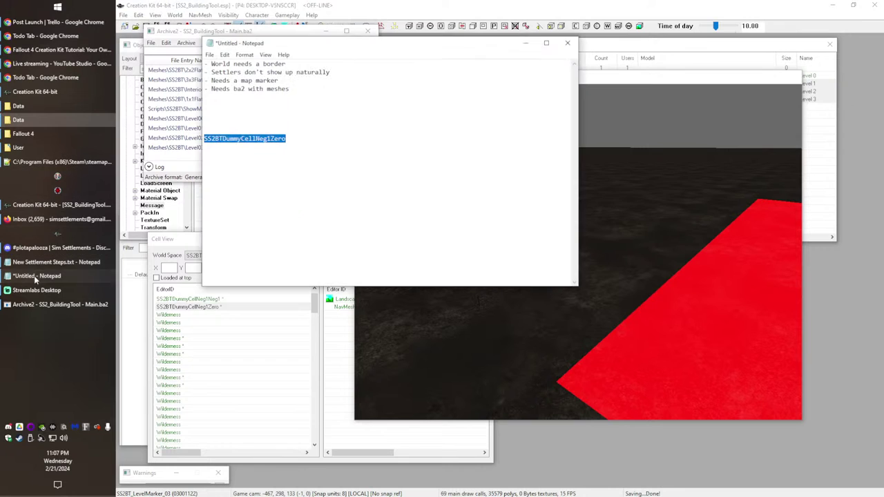
left_click(346, 181)
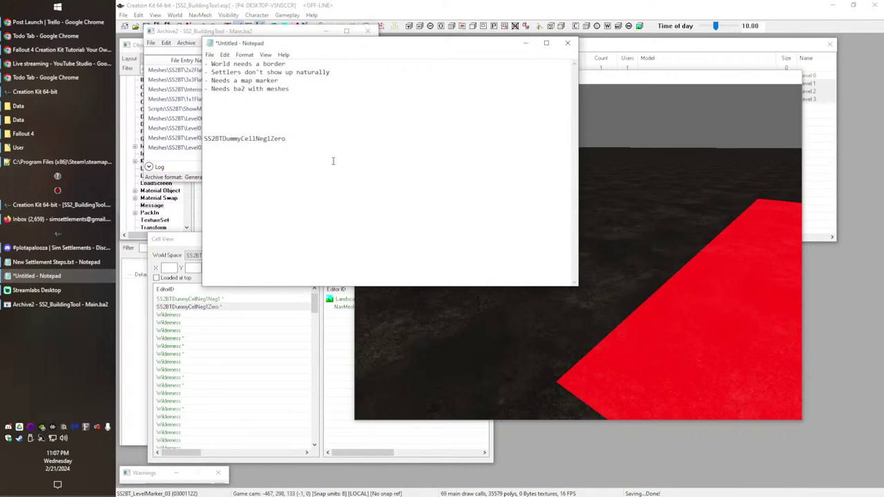
left_click(55, 307)
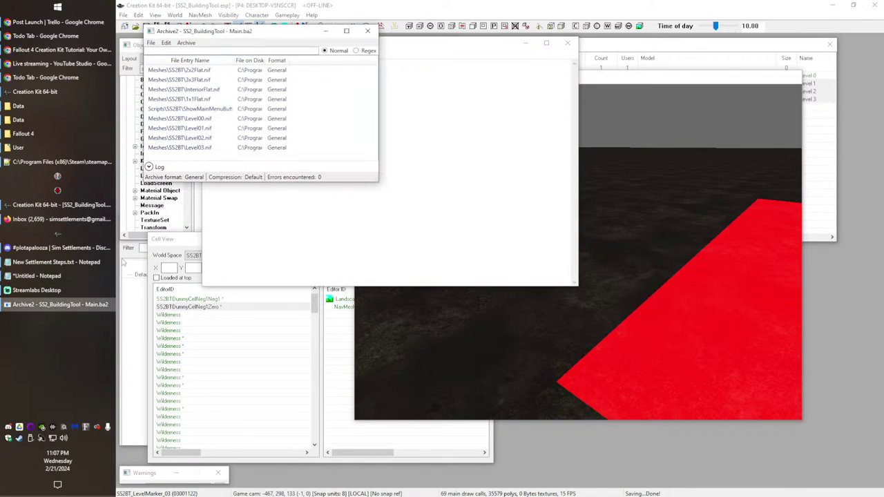
left_click(368, 29)
Step: Launch Fallout 4 and enter the test cell with the console command coc SS2BTDummyCellNeg1Zero
left_click(45, 133)
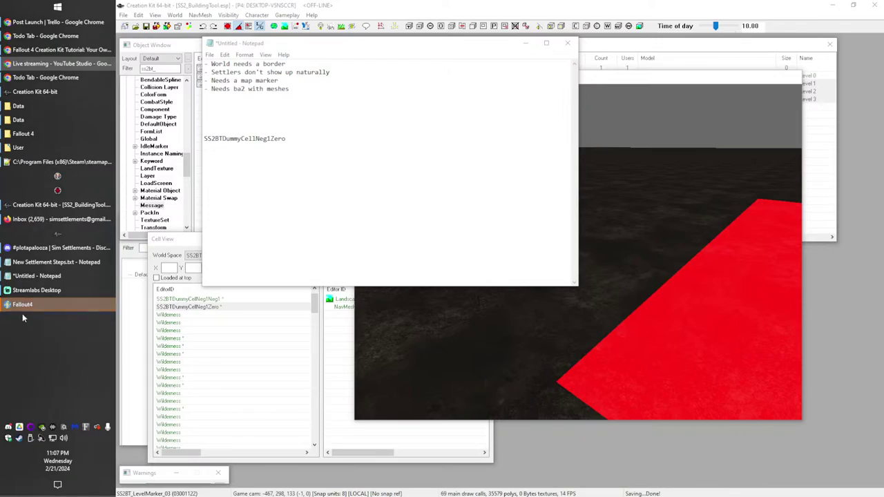
left_click(21, 307)
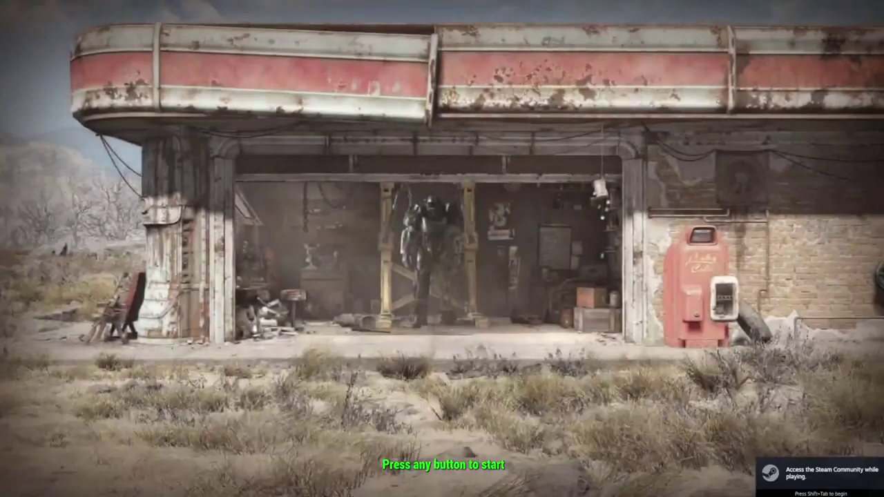
key("grave")
type("coc")
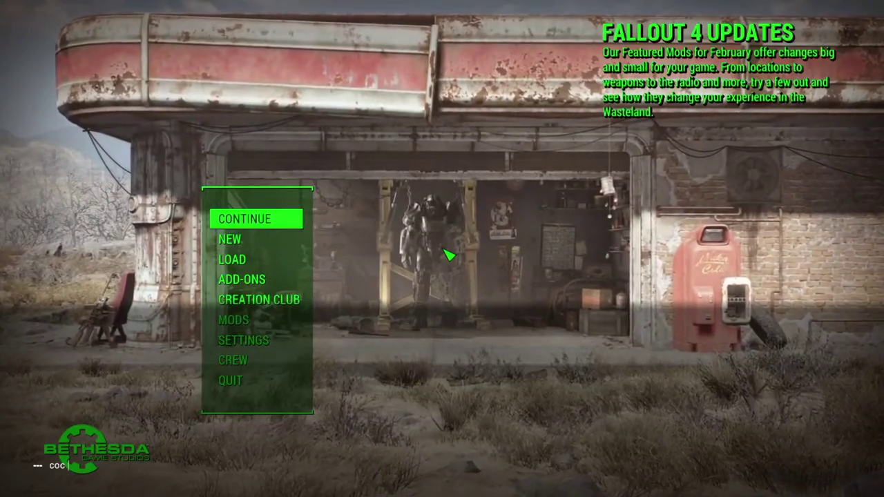
type("SS2BTDummyCellNeg1Zero")
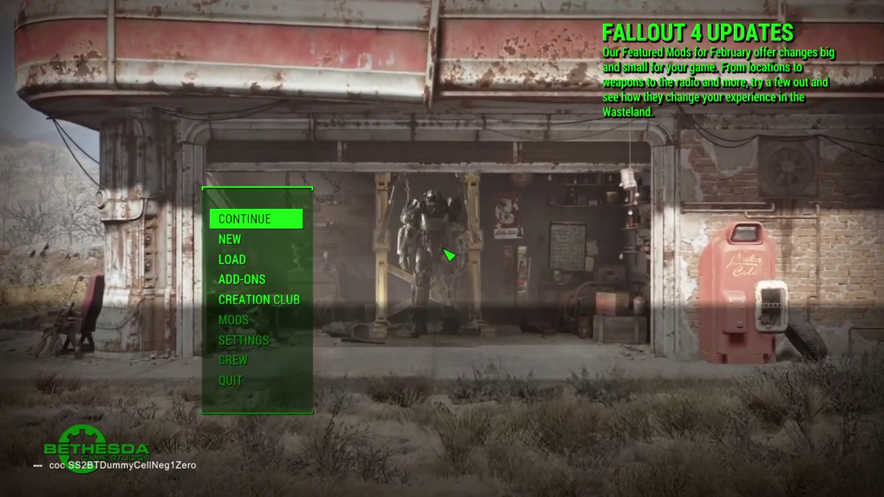
key("Return")
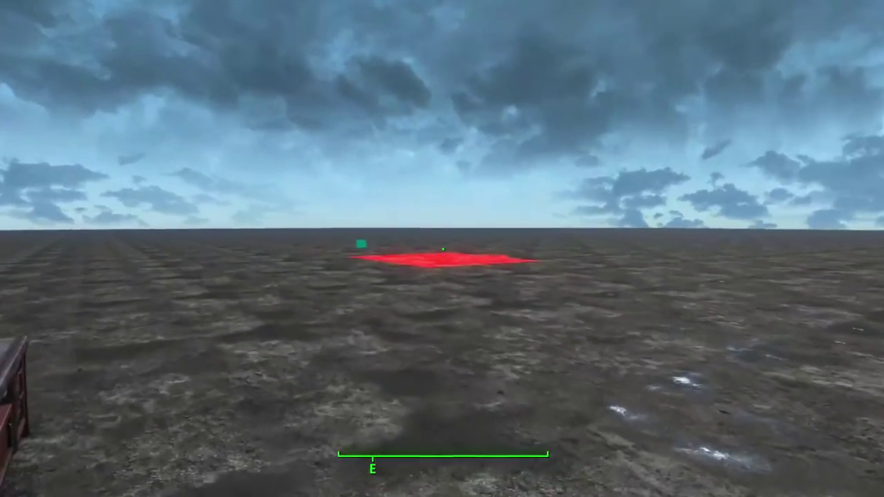
Step: Examine the teal button cube and the red plot area in the game, both on foot and in workshop mode
key("w")
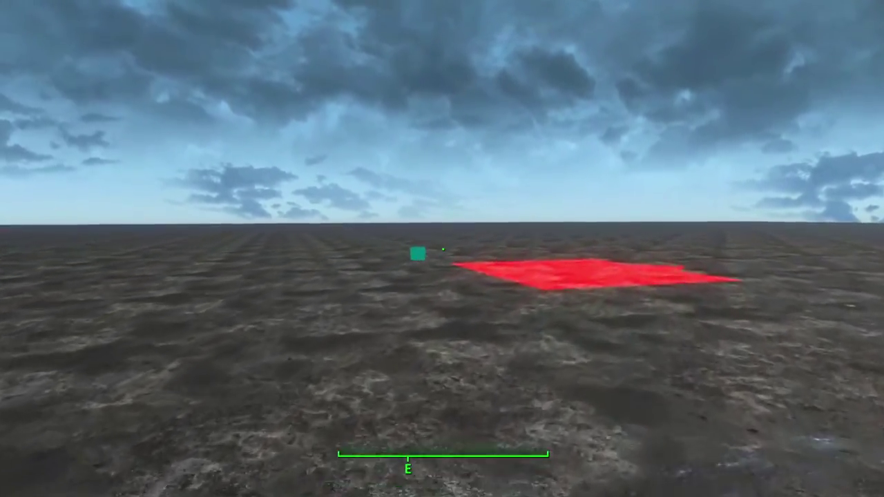
key("w")
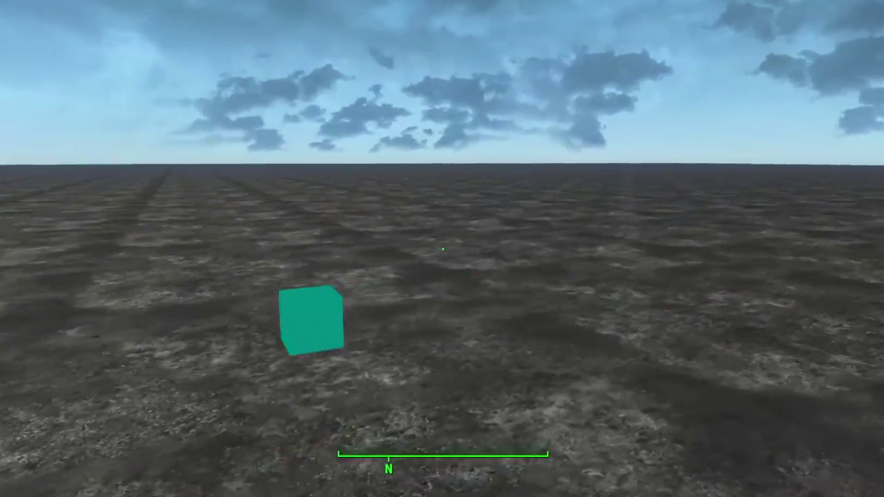
key("w")
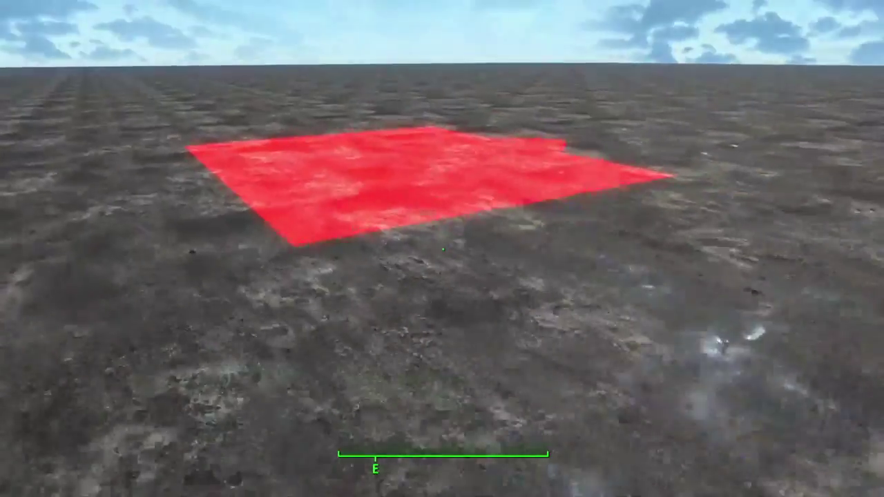
key("d")
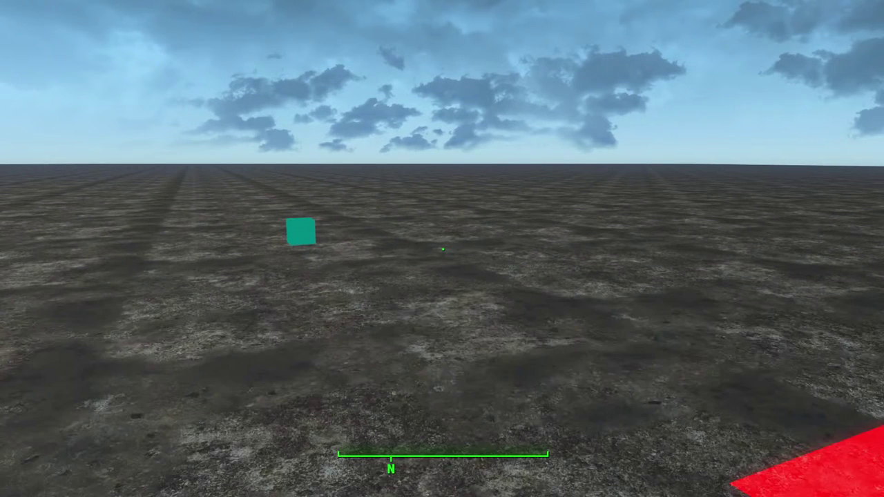
key("v")
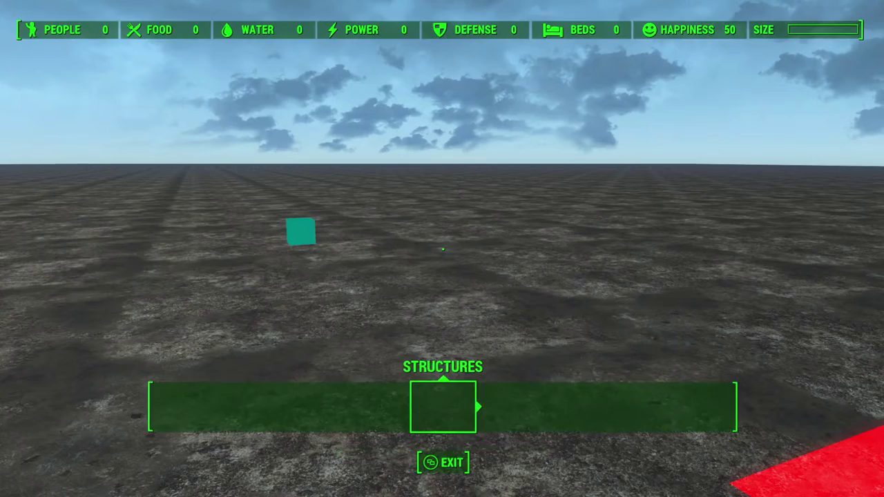
key("Return")
key("w")
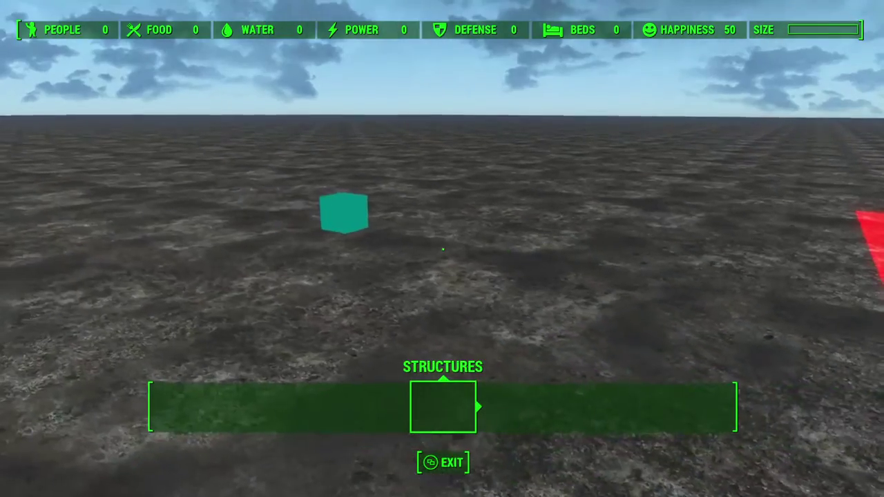
key("w")
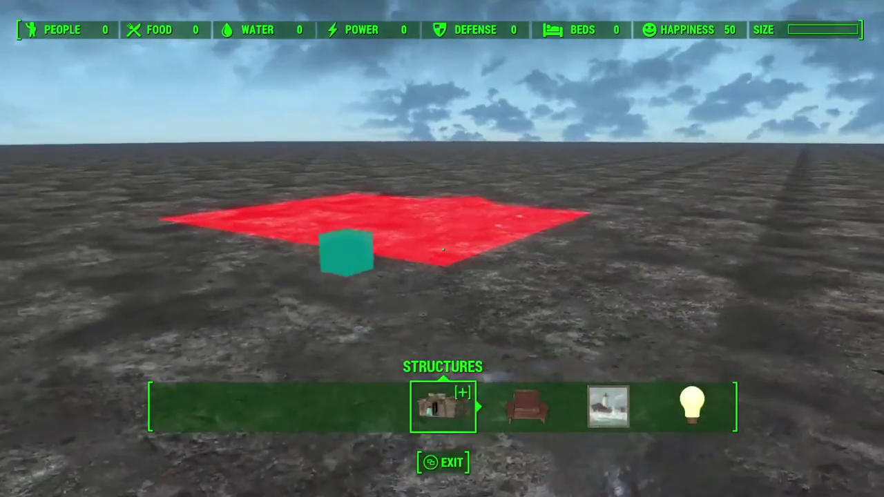
key("w")
key("s")
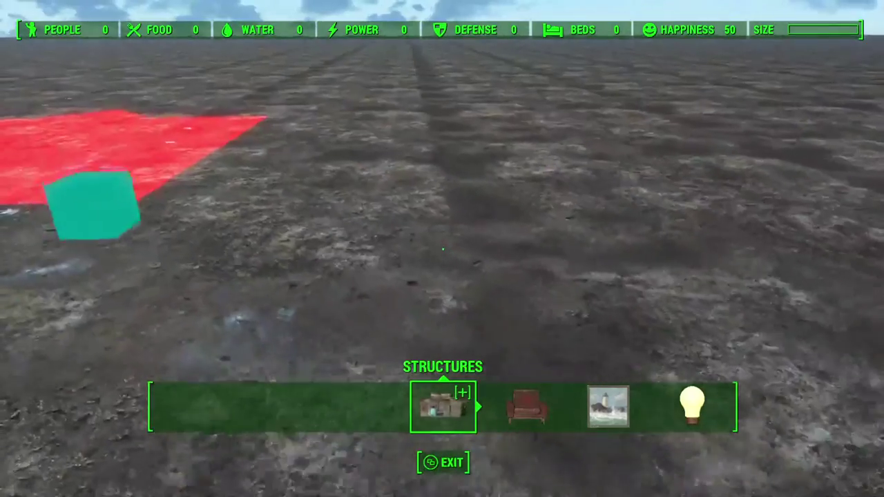
Step: Quit Fallout 4 with the qqq console command and bring up the two Data folders
key("grave")
type("qqq")
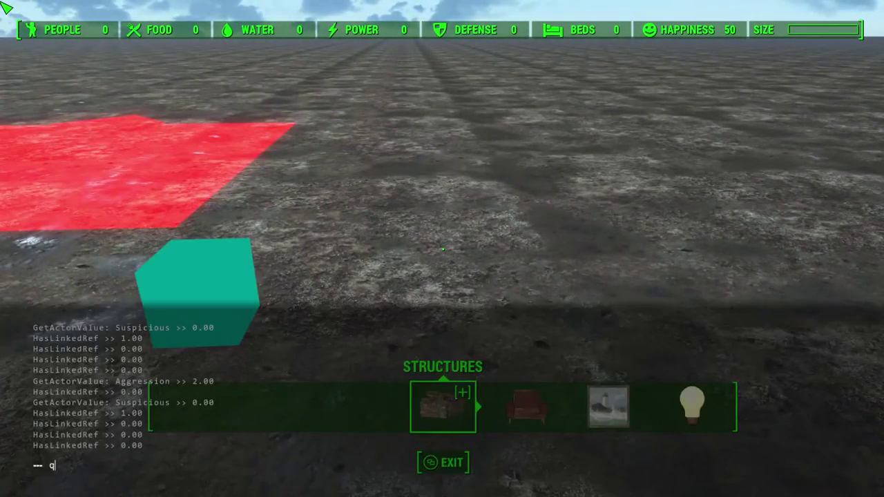
key("Return")
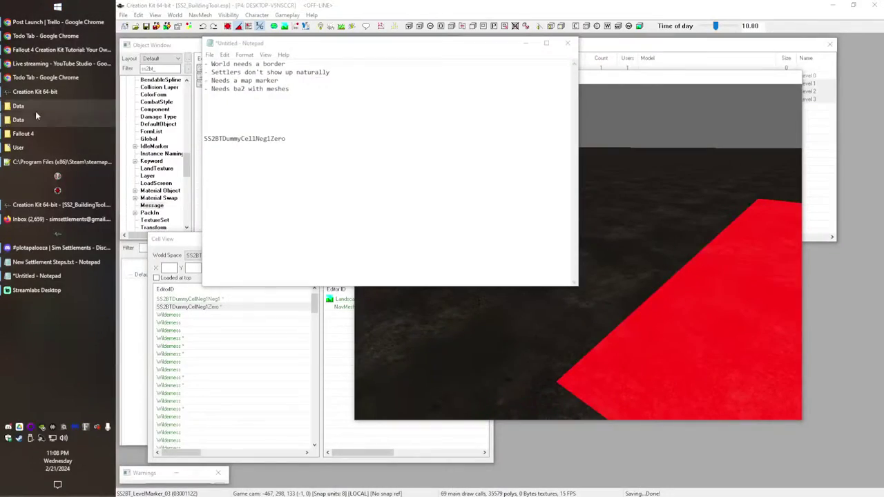
left_click(31, 121)
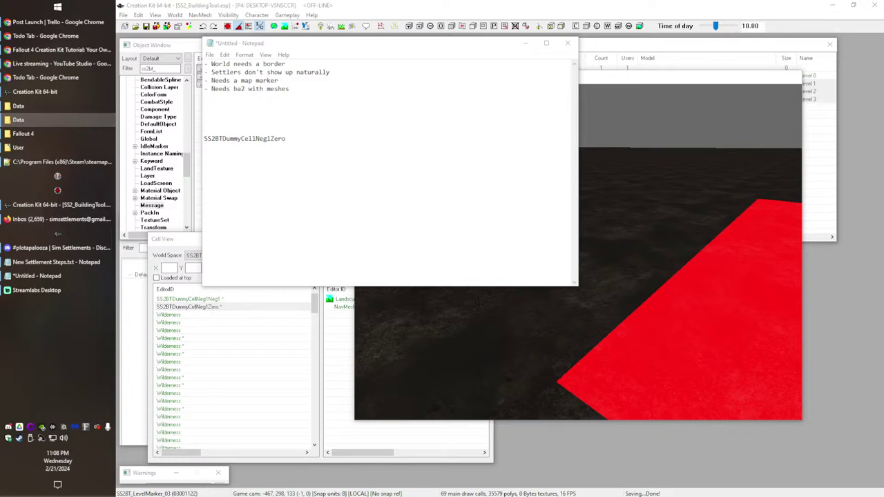
left_click(28, 106)
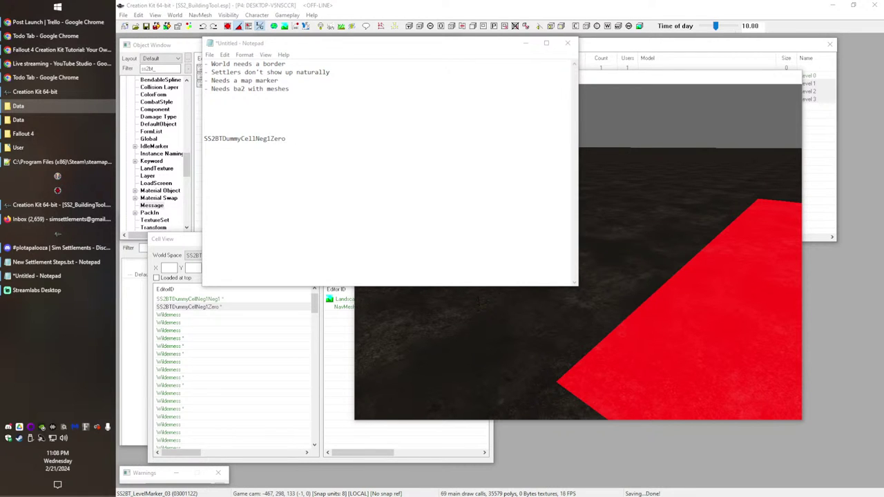
Step: Brighten the Creation Kit render window and move the blue COC heading marker away from the workbench toward the red plot
left_click(654, 79)
scroll(649, 267, "down", 4)
scroll(634, 275, "down", 4)
middle_click_drag(629, 276, 643, 278, "shift")
scroll(641, 280, "down", 3)
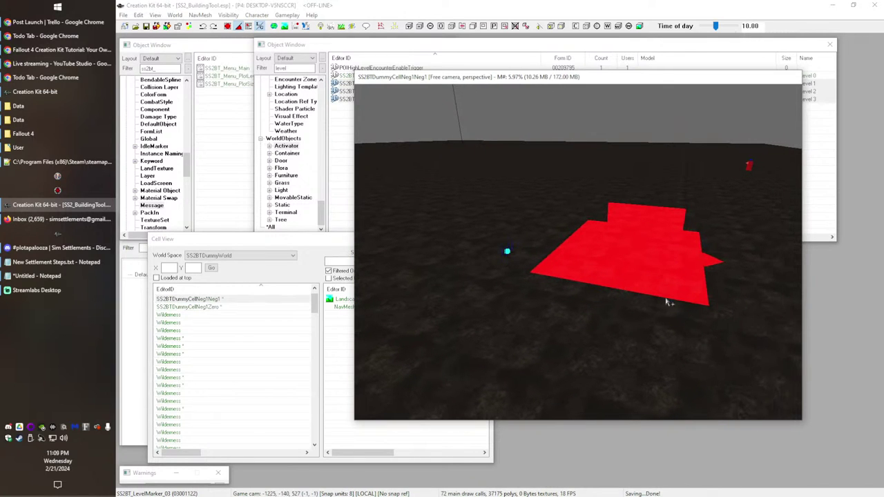
scroll(560, 359, "down", 4)
scroll(518, 359, "down", 1)
middle_click_drag(519, 359, 549, 351)
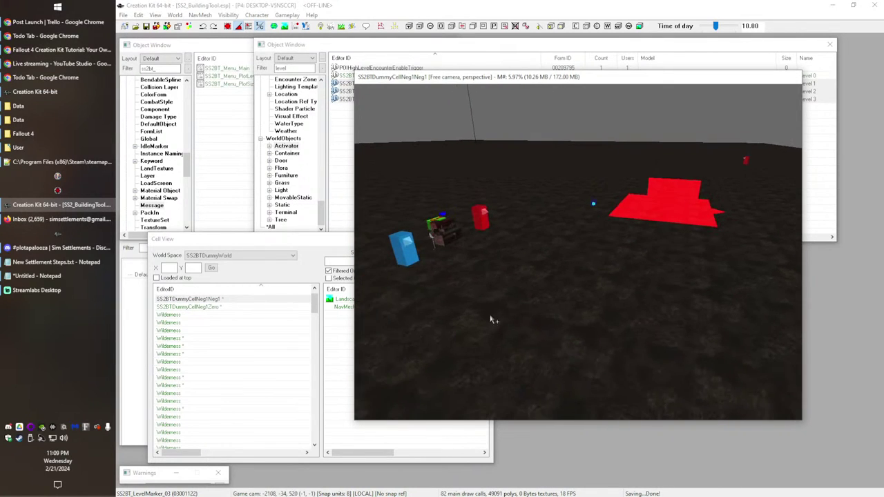
key("a")
left_click(412, 256)
left_click_drag(406, 243, 580, 242)
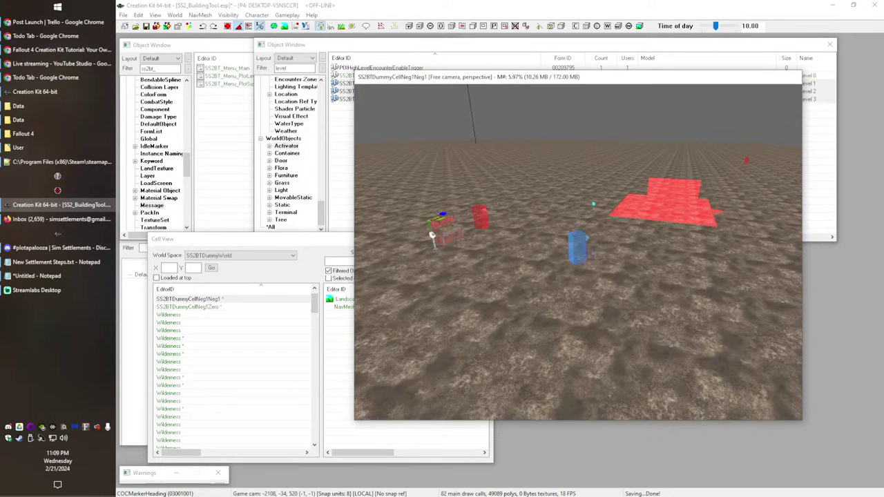
Step: Show the cell borders in the render window and drag a duplicate of the blue COC heading marker across the ground near the workbench
mouse_move(534, 265)
middle_mouse_down("shift")
mouse_move(488, 276)
mouse_move(515, 274)
mouse_move(495, 291)
mouse_move(544, 298)
mouse_move(669, 243)
mouse_move(657, 288)
middle_mouse_up("shift")
key("b")
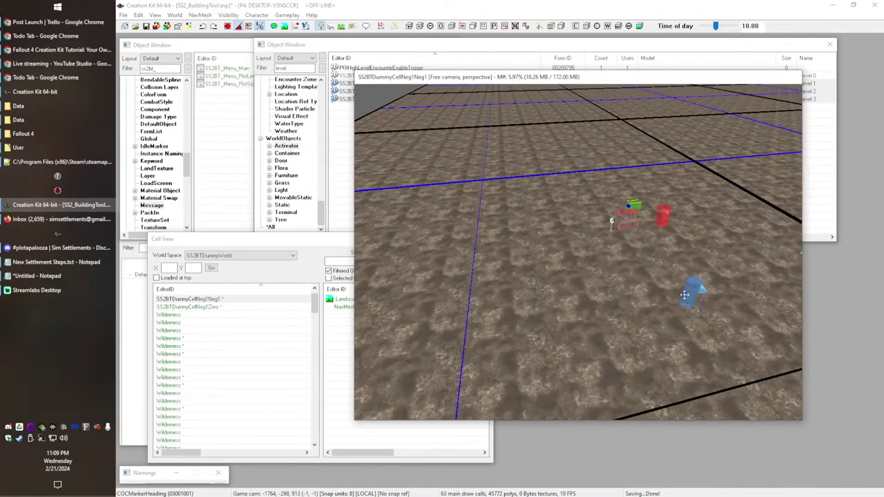
key("ctrl+d")
mouse_move(696, 288)
left_mouse_down()
mouse_move(555, 291)
mouse_move(370, 277)
left_mouse_up()
middle_click_drag(526, 274, 503, 293)
Step: Duplicate the blue COC heading marker again and spread the copies across the ground beyond the workbench, near the far cell border
left_click(583, 331)
left_click(576, 330)
key("ctrl+d")
mouse_move(575, 332)
left_mouse_down()
mouse_move(527, 156)
mouse_move(379, 161)
left_mouse_up()
key("ctrl+d")
left_click(530, 155)
key("ctrl+d")
left_click_drag(530, 154, 684, 145)
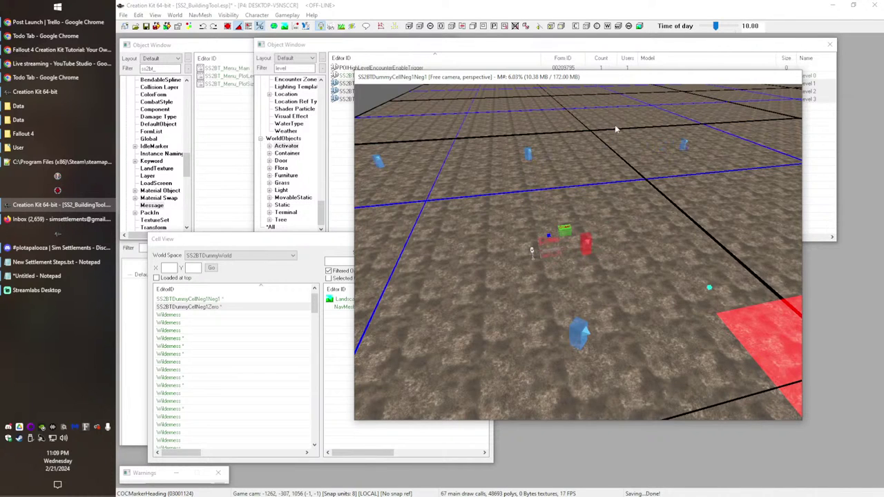
Step: Move the outermost COC heading marker copy farther out past the cell border, then duplicate and reposition it around the red plot
left_click(685, 144)
left_click_drag(696, 147, 791, 195)
middle_click_drag(791, 195, 631, 159)
key("ctrl+d")
mouse_move(646, 190)
left_mouse_down()
mouse_move(596, 166)
mouse_move(572, 138)
mouse_move(589, 140)
left_mouse_up()
mouse_move(540, 379)
middle_mouse_down("shift")
mouse_move(576, 386)
mouse_move(551, 310)
mouse_move(599, 179)
mouse_move(579, 277)
mouse_move(473, 209)
mouse_move(611, 241)
middle_mouse_up("shift")
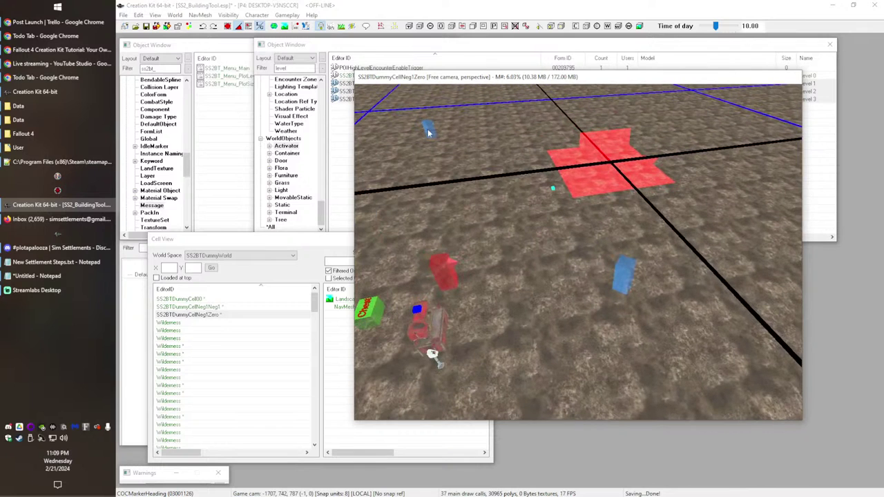
Step: Place further COC heading marker copies in the remaining cells around the red plot and save the plugin
key("ctrl+d")
mouse_move(429, 131)
left_mouse_down()
mouse_move(690, 122)
mouse_move(801, 204)
mouse_move(770, 195)
mouse_move(801, 207)
left_mouse_up()
key("ctrl+d")
mouse_move(613, 187)
middle_mouse_down()
mouse_move(455, 200)
mouse_move(488, 232)
mouse_move(510, 240)
middle_mouse_up()
left_click(613, 180)
key("ctrl+d")
mouse_move(614, 182)
left_mouse_down()
mouse_move(707, 275)
mouse_move(801, 412)
left_mouse_up()
mouse_move(473, 176)
middle_mouse_down()
mouse_move(526, 265)
mouse_move(519, 247)
middle_mouse_up()
scroll(520, 246, "up", 2)
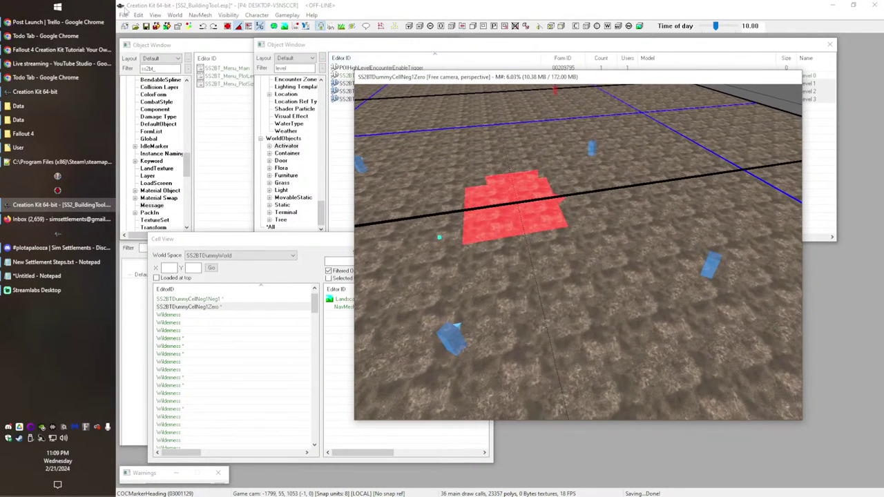
left_click(146, 27)
key("ctrl+s")
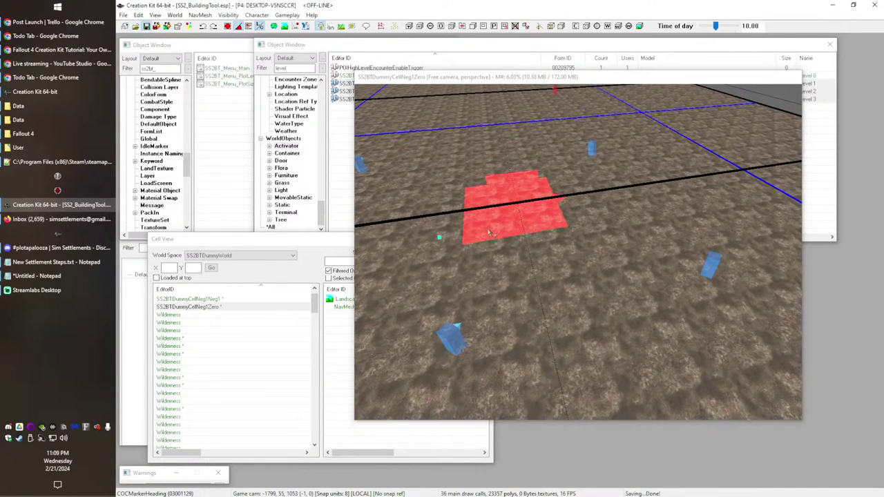
middle_click_drag(449, 246, 526, 156)
middle_click_drag(545, 207, 559, 191)
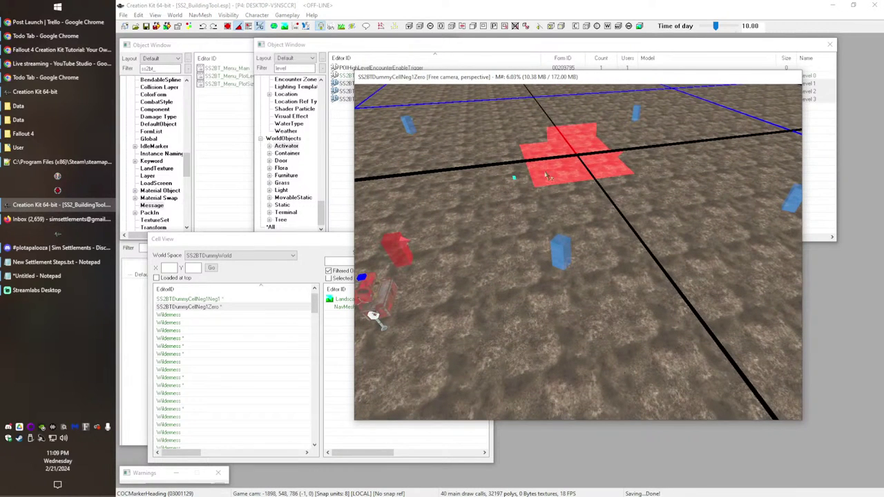
middle_click_drag(551, 170, 588, 213)
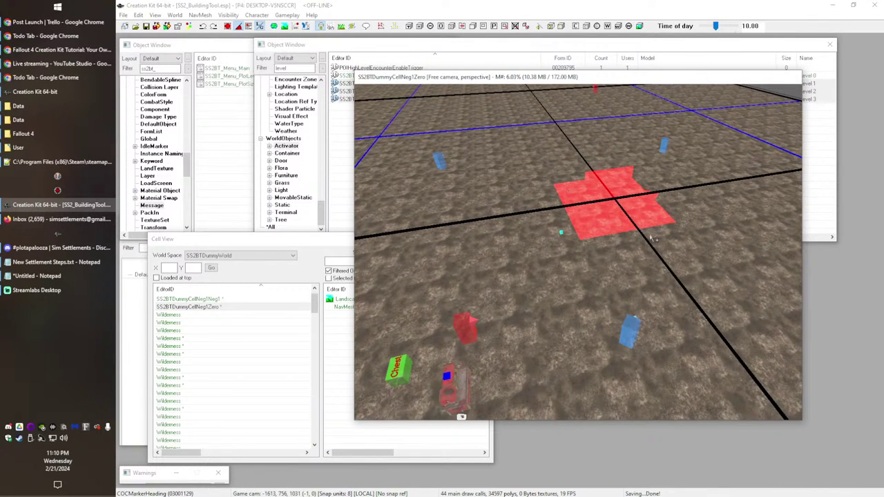
scroll(583, 287, "up", 3)
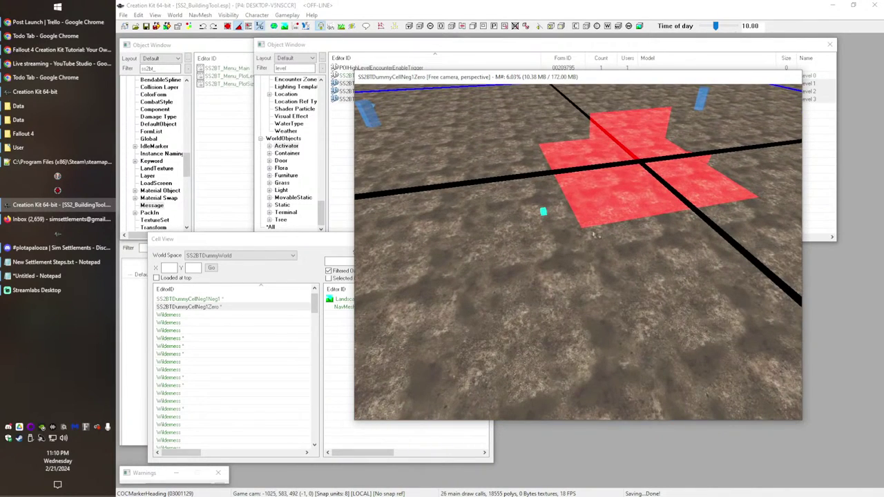
scroll(472, 373, "down", 2)
scroll(475, 352, "down", 1)
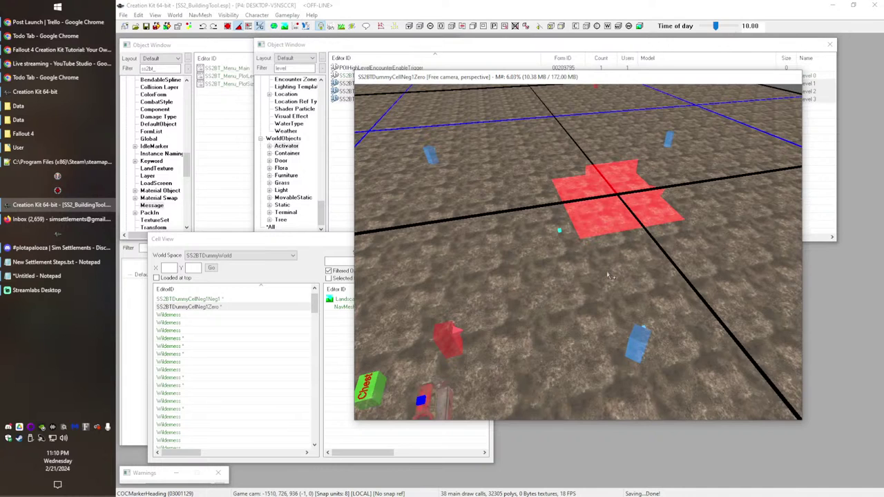
Step: Select the cyan level marker cube beside the red plot area in the SS2BTDummyCellNeg1Zero cell
scroll(609, 276, "up", 4)
middle_click_drag(653, 257, 648, 280)
scroll(646, 280, "up", 4)
left_click(417, 172)
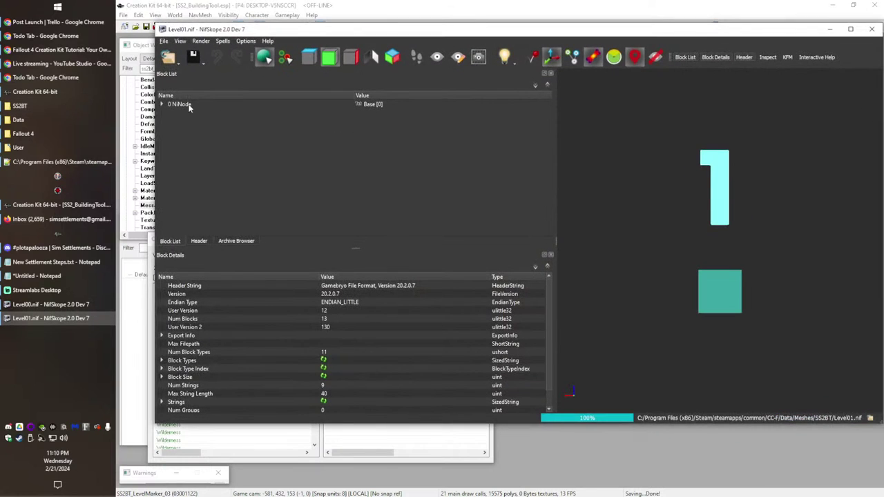
Step: In NifSkope, select the BSLightingShaderProperty block of the number billboard shape in Level01.nif
left_click(162, 104)
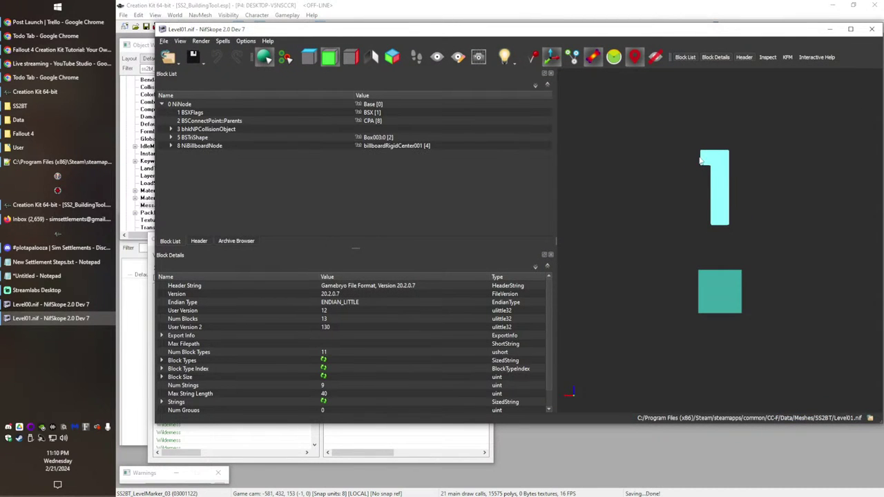
left_click(732, 169)
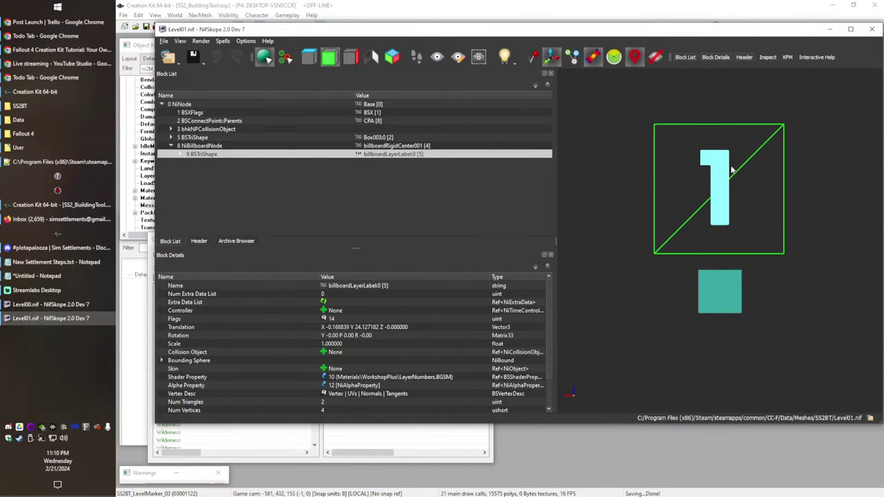
left_click(229, 165)
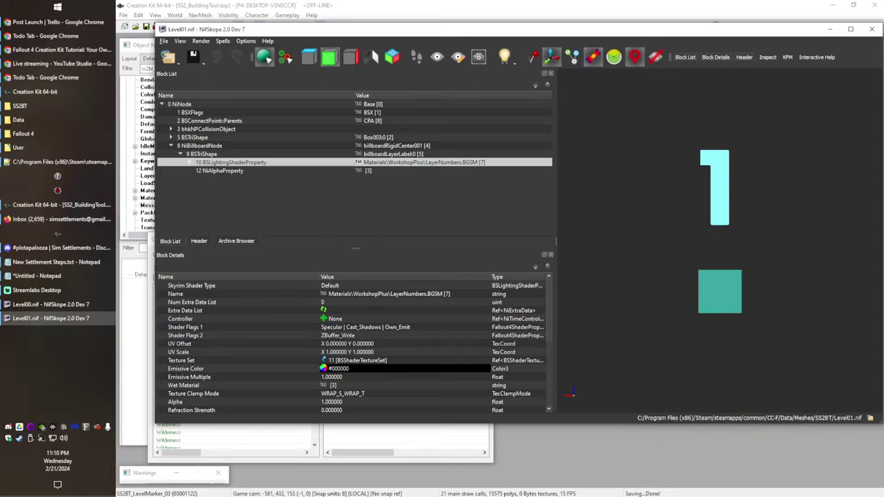
Step: In Archive2, extract textures\WorkshopPlus\LayerNumbers.dds from WorkshopPlus - Textures.ba2 into the CC-F Data folder, and close that archive
key("alt+Tab")
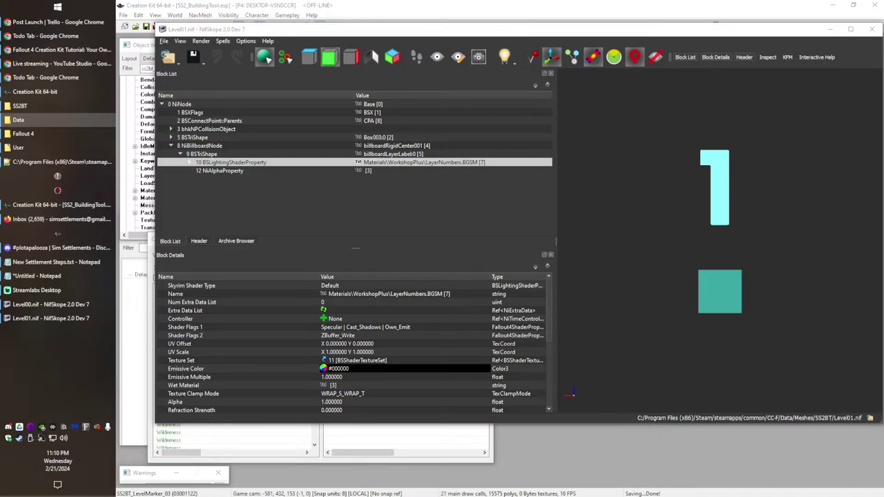
left_click(199, 58)
left_click(174, 30)
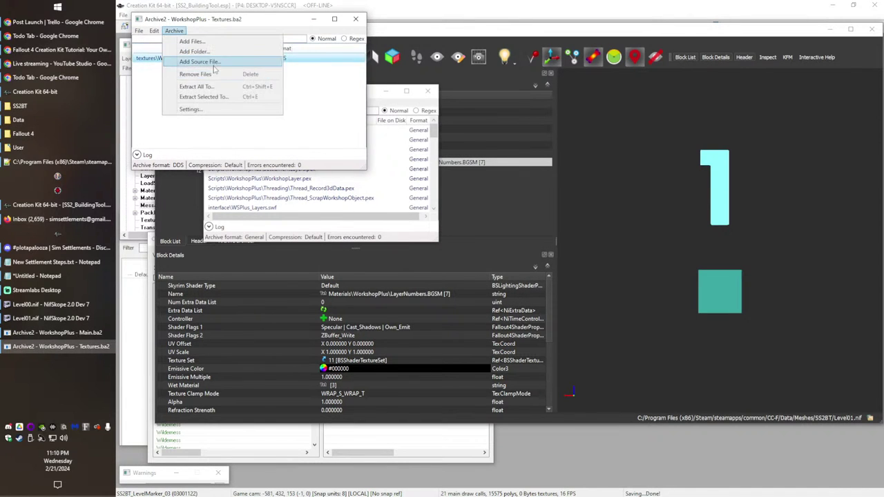
left_click(204, 96)
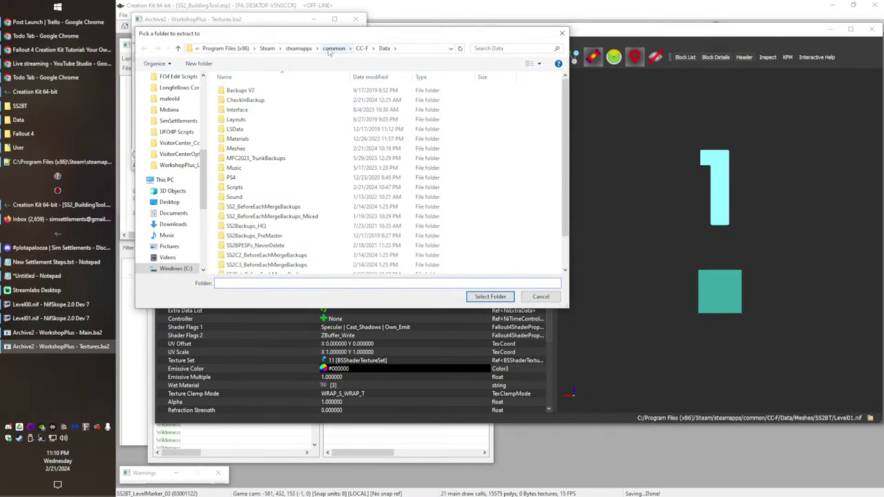
left_click(492, 298)
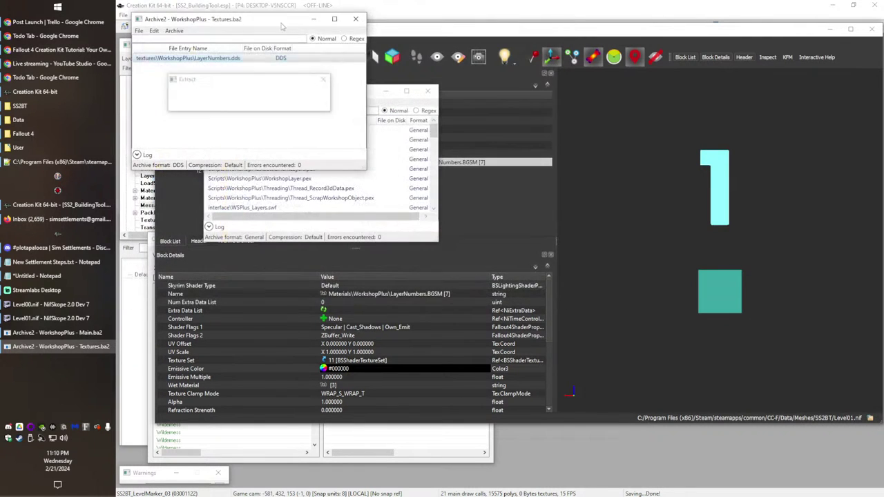
left_click(355, 18)
Step: Filter WorkshopPlus - Main.ba2 by "mater", extract materials\WorkshopPlus\LayerNumbers.BGSM, and close the archive
scroll(302, 202, "down", 2)
scroll(301, 202, "up", 2)
left_click(289, 112)
type("mater")
left_click(297, 131)
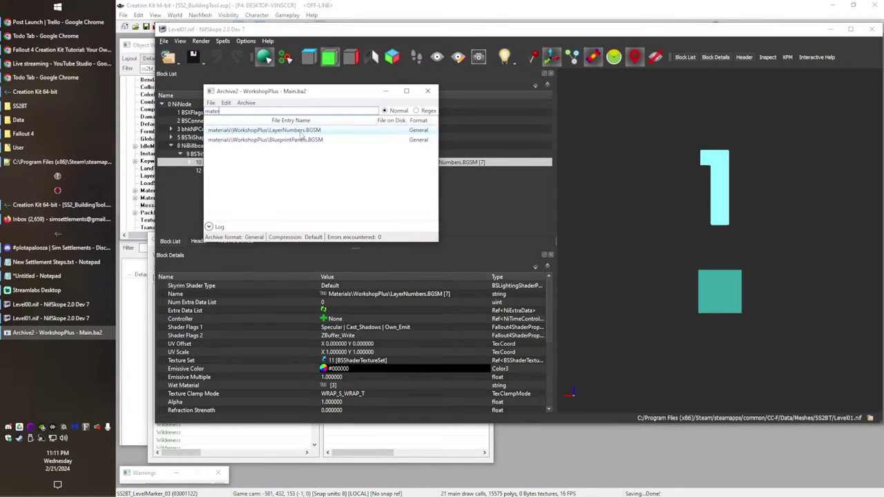
left_click(252, 103)
left_click(283, 158)
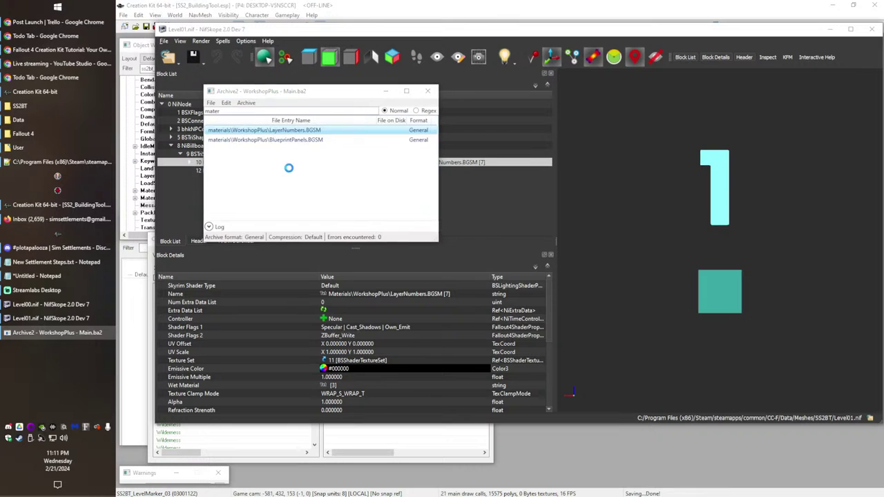
left_click(561, 369)
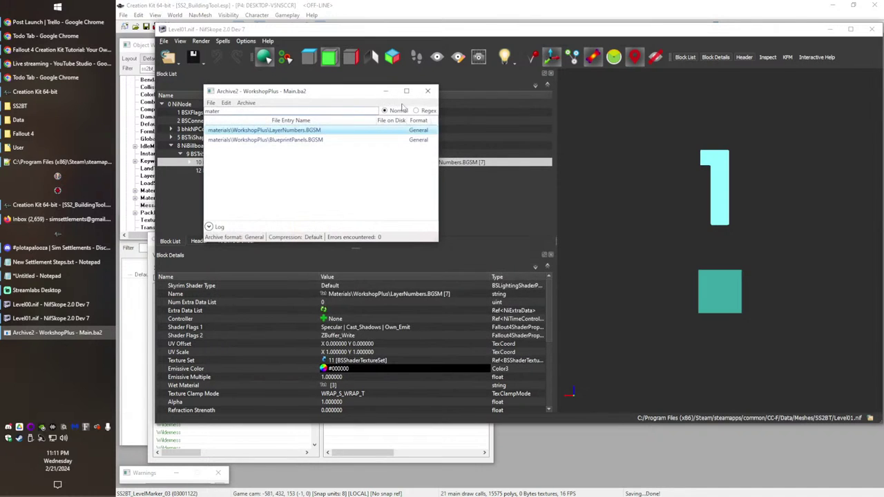
left_click(428, 91)
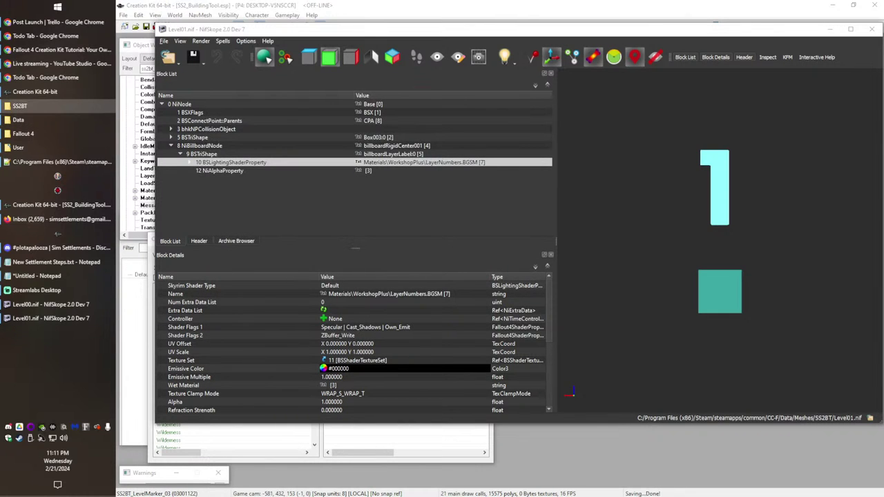
Step: In File Explorer, browse from the SS2BT meshes folder to the Materials folder
key("alt+Up")
key("alt+Up")
key("Return")
key("alt+Up")
Step: Set the Level01.nif BSLightingShaderProperty name to Materials\SS2BT\LayerNumbers.BGSM
left_click(447, 164)
left_click(360, 288)
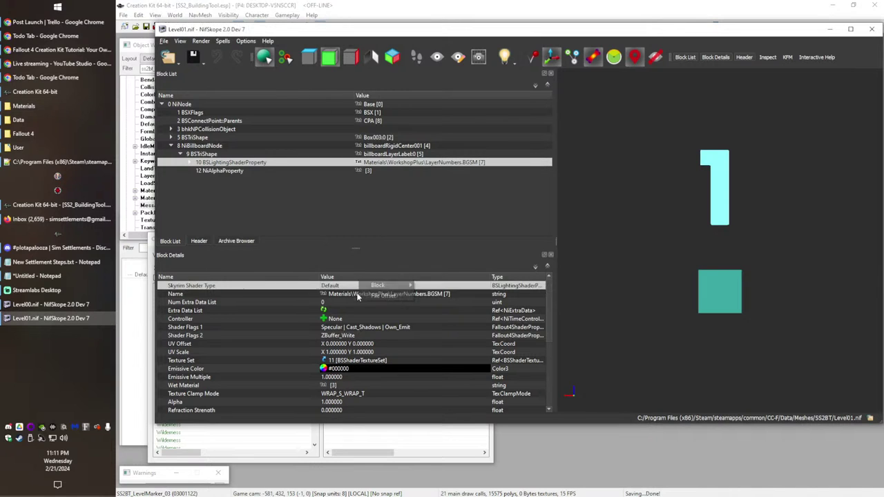
right_click(358, 291)
left_click(391, 304)
left_click(495, 293)
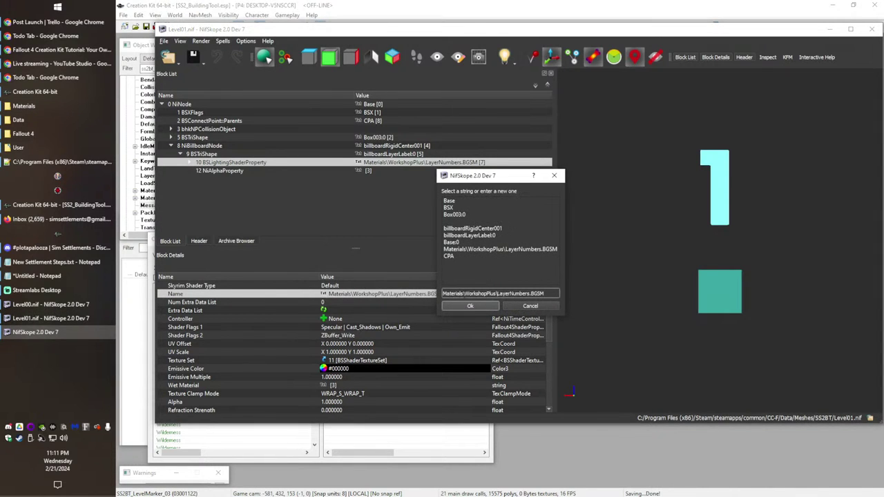
double_click(461, 294)
left_click_drag(465, 294, 494, 294)
type("SS2BT")
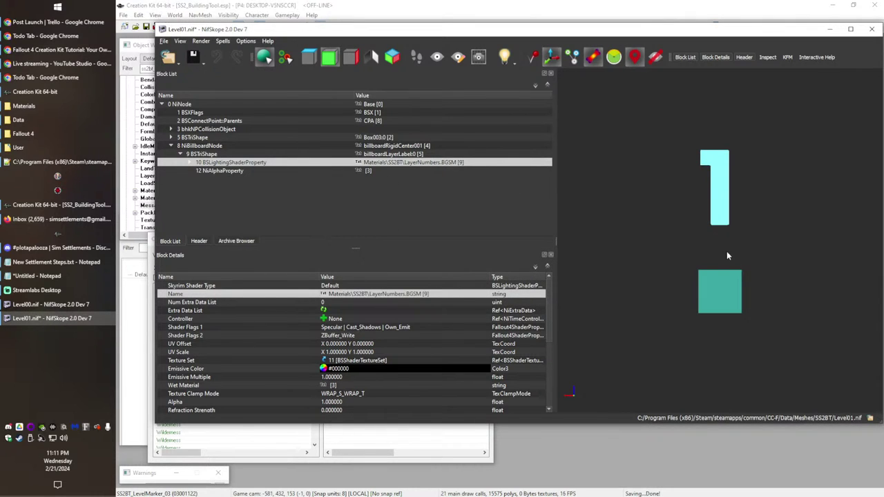
left_click(170, 138)
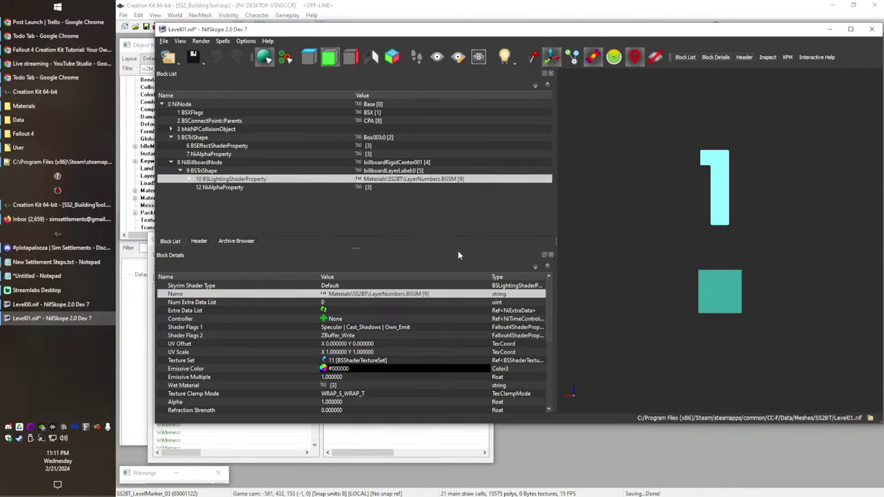
left_click(198, 61)
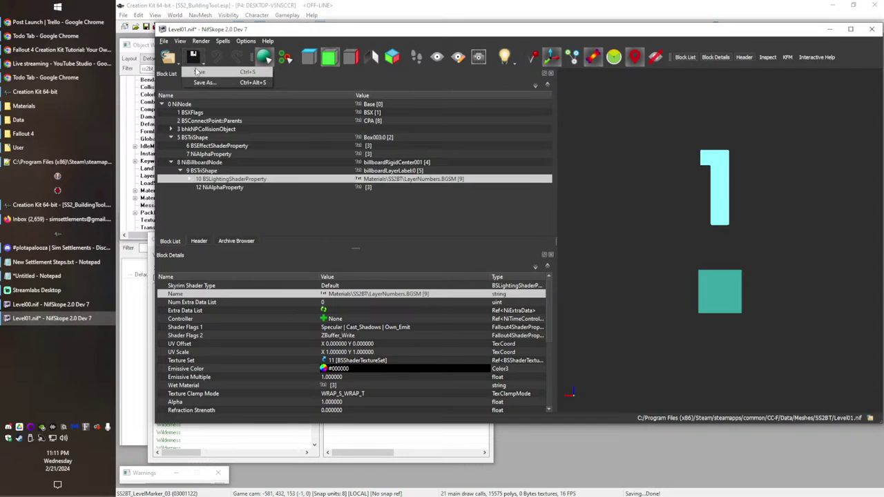
Step: Set the first texture in Level01.nif's BSShaderTextureSet to textures\SS2BT\layernumbers.dds and close the file
left_click(190, 179)
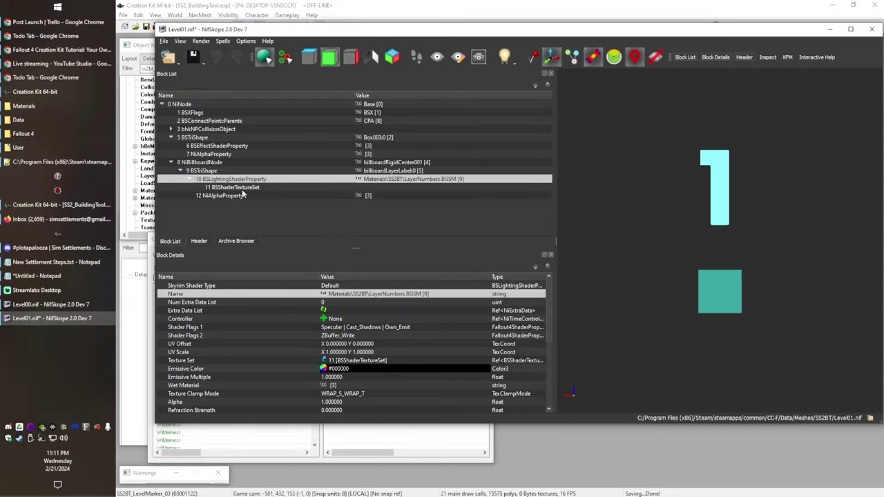
left_click(241, 190)
right_click(373, 301)
right_click(360, 300)
double_click(359, 301)
left_click(344, 304)
key("shift+End")
left_click_drag(384, 310, 378, 309)
type("SS2BT")
left_click(388, 335)
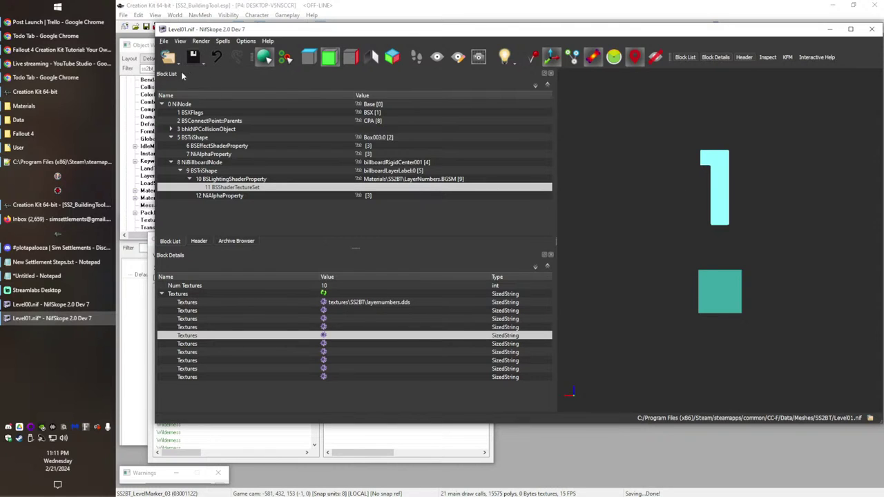
double_click(162, 31)
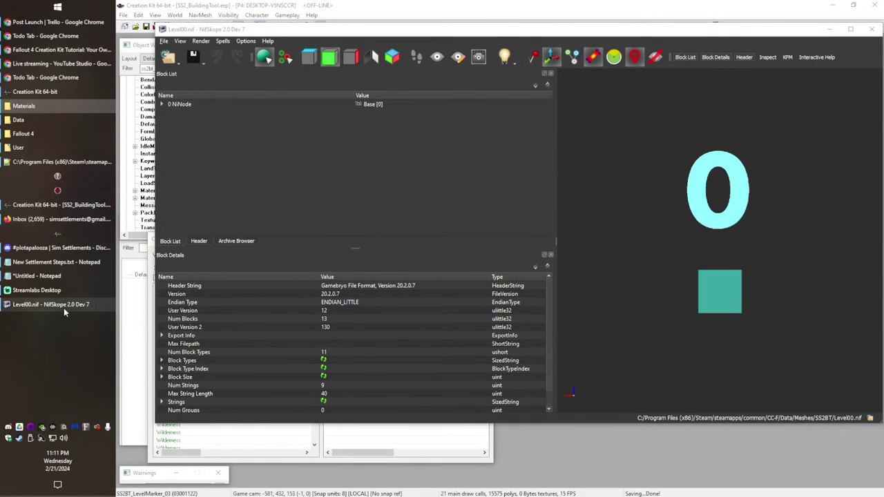
Step: In Level00.nif, set the number billboard's BSLightingShaderProperty name to Materials\SS2BT\LayerNumbers.BGSM
left_click(65, 304)
left_click(719, 224)
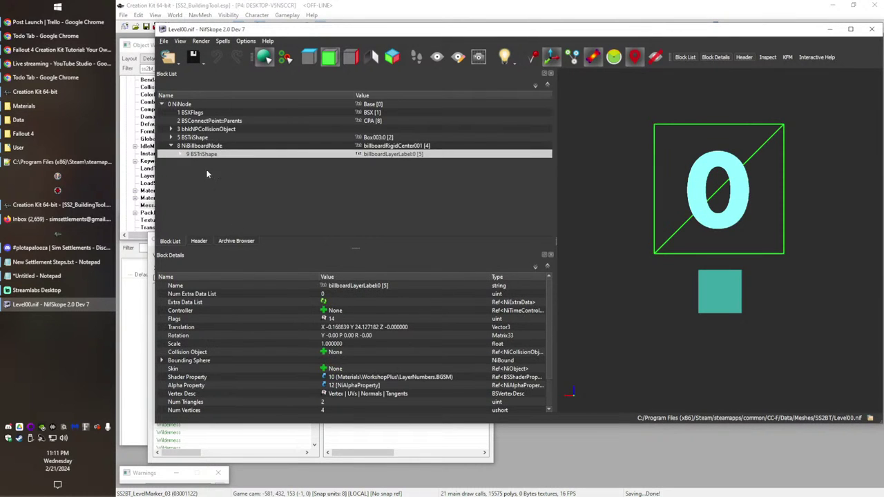
left_click(181, 154)
left_click(216, 163)
right_click(361, 294)
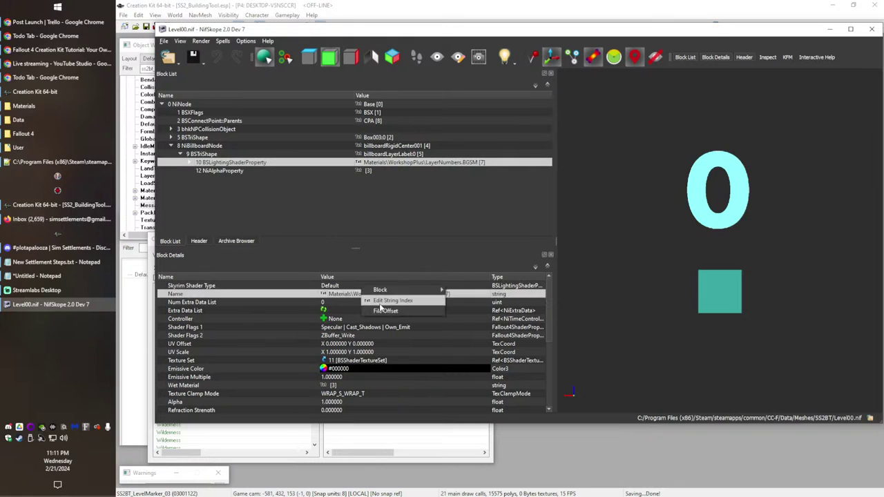
left_click(384, 302)
left_click_drag(464, 294, 494, 297)
type("SS2BT")
left_click(487, 307)
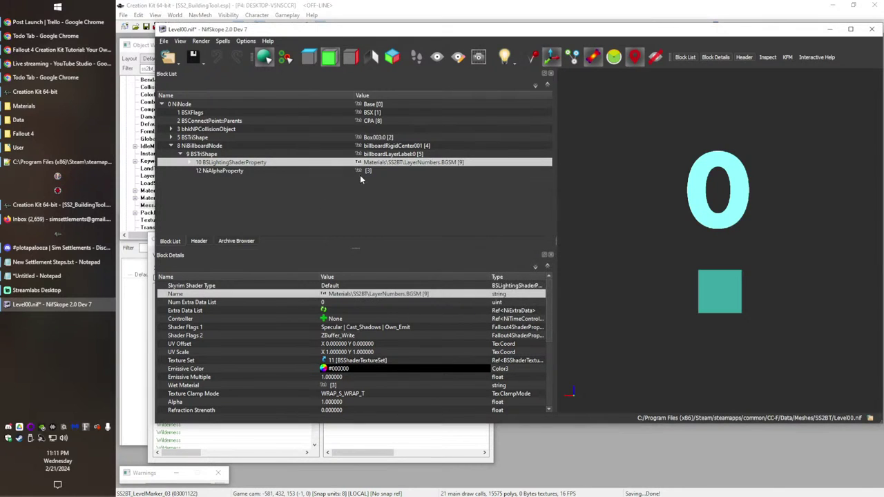
Step: Set the first texture in Level00.nif's BSShaderTextureSet to textures\SS2BT\layernumbers.dds and close the file
left_click(197, 172)
left_click(189, 163)
left_click(225, 172)
double_click(385, 302)
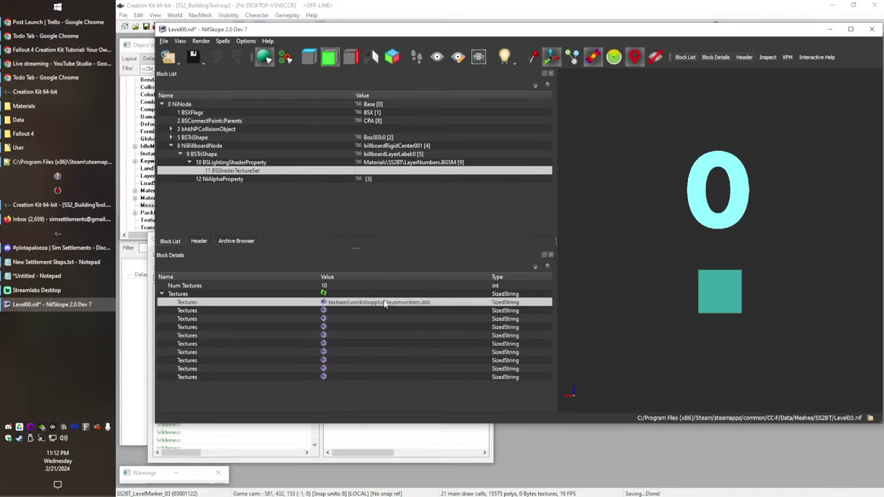
key("End")
double_click(348, 304)
type("SS2BT")
left_click(388, 344)
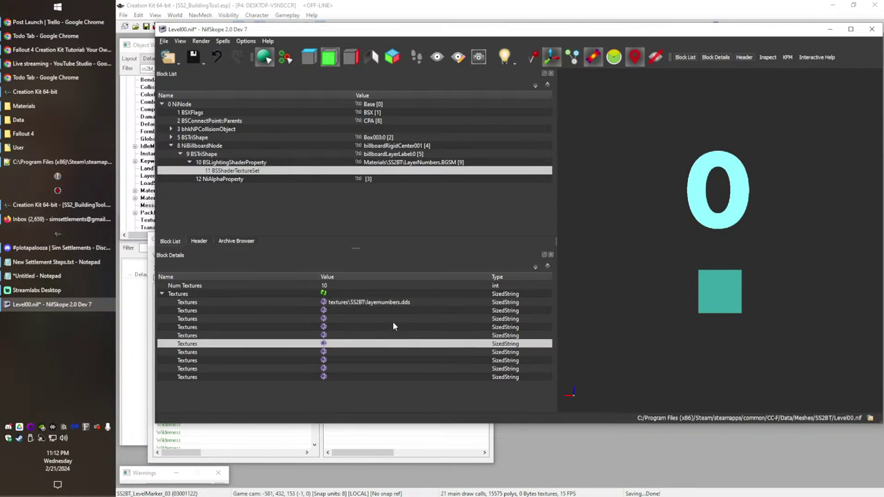
double_click(162, 30)
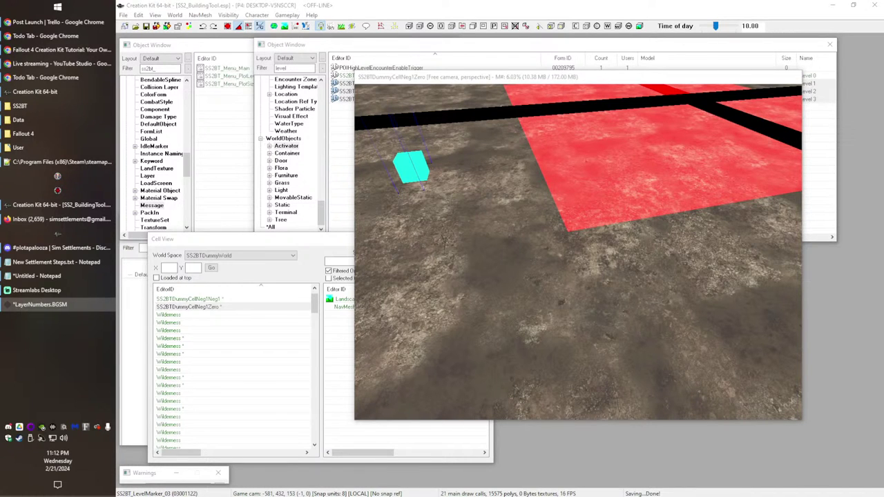
Step: Save the edited LayerNumbers.BGSM material and browse up from its SS2BT folder in File Explorer
key("ctrl+s")
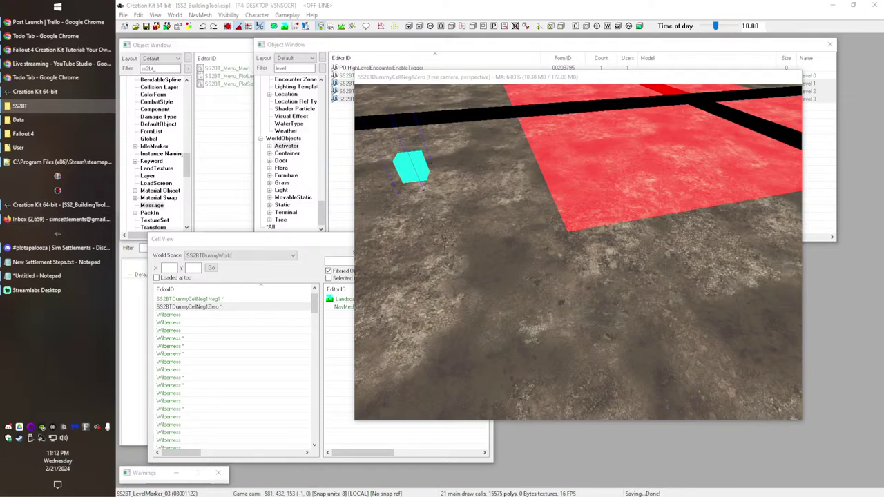
key("alt+Up")
key("alt+Up")
key("alt+Up")
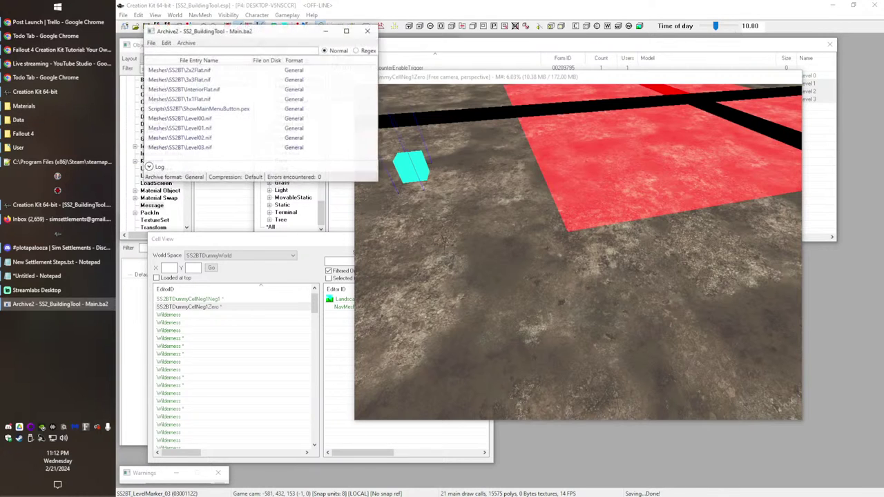
Step: Add Materials\SS2BT\LayerNumbers.BGSM to the SS2_BuildingTool - Main.ba2 archive and save it
left_click_drag(883, 238, 609, 238)
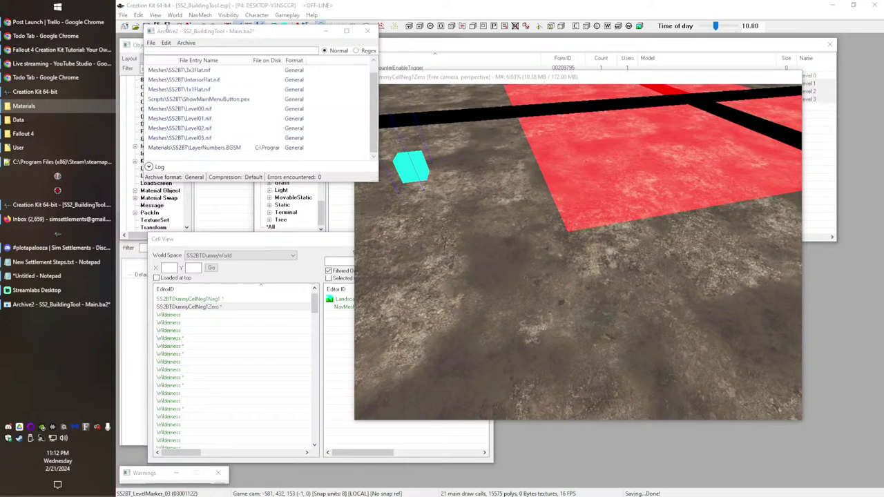
left_click(150, 43)
left_click(166, 77)
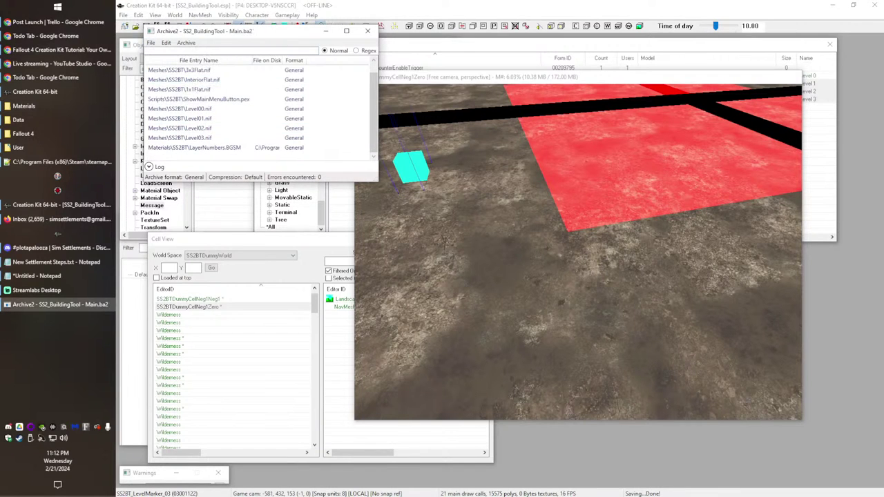
Step: Open Level02.nif and Level03.nif from the Meshes\SS2BT folder in NifSkope, and bring Level02.nif forward
key("alt+Tab")
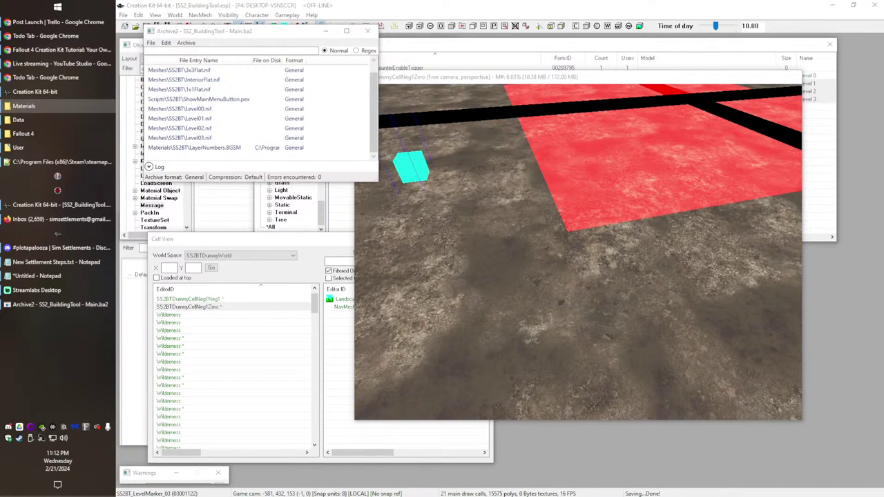
key("alt+Up")
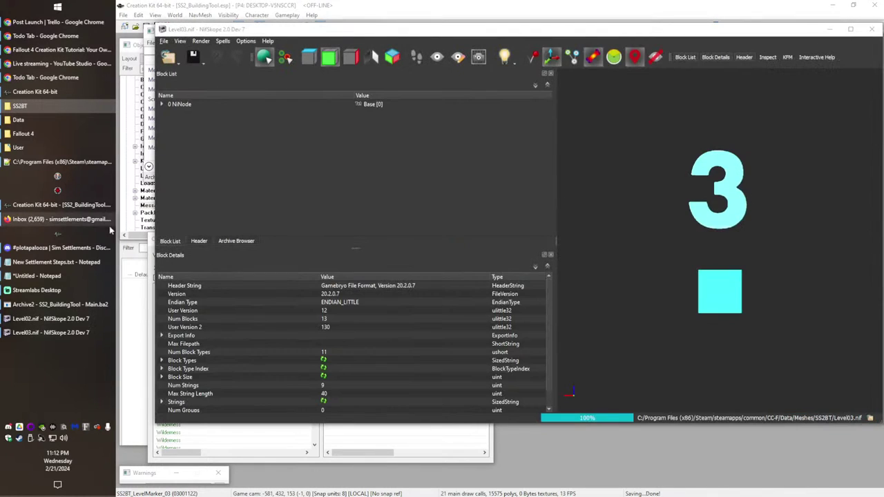
left_click(40, 319)
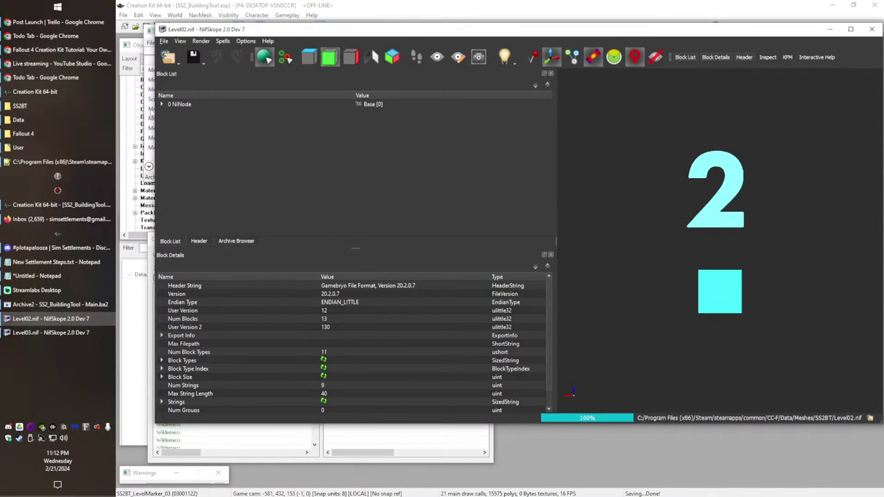
Step: Set the material name of Level02.nif's BSLightingShaderProperty, under the billboard's BSTriShape, to Materials\SS2BT\LayerNumbers.BGSM
left_click(161, 104)
left_click(166, 137)
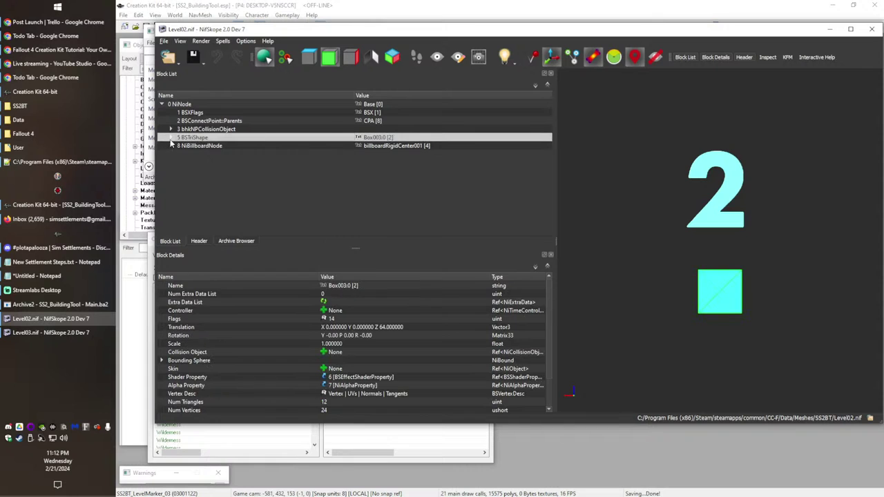
left_click(711, 174)
left_click(182, 153)
left_click(203, 163)
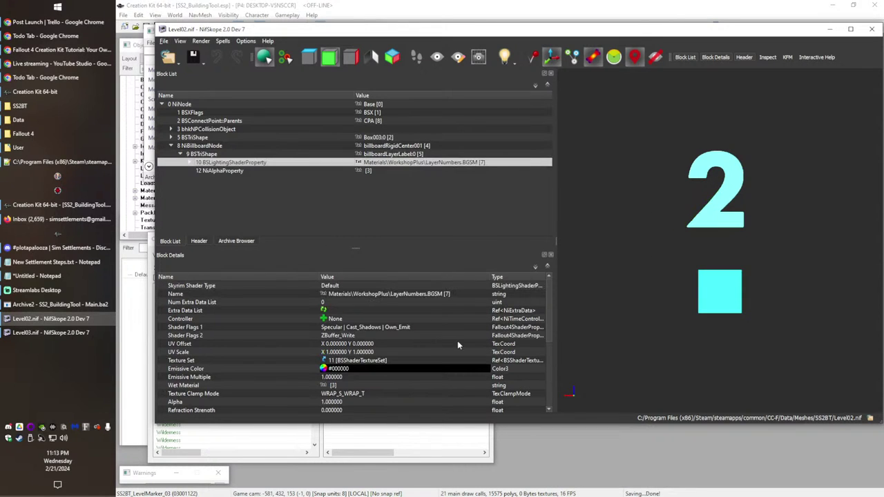
right_click(375, 295)
left_click(402, 302)
left_click_drag(464, 294, 493, 294)
type("SS2BT")
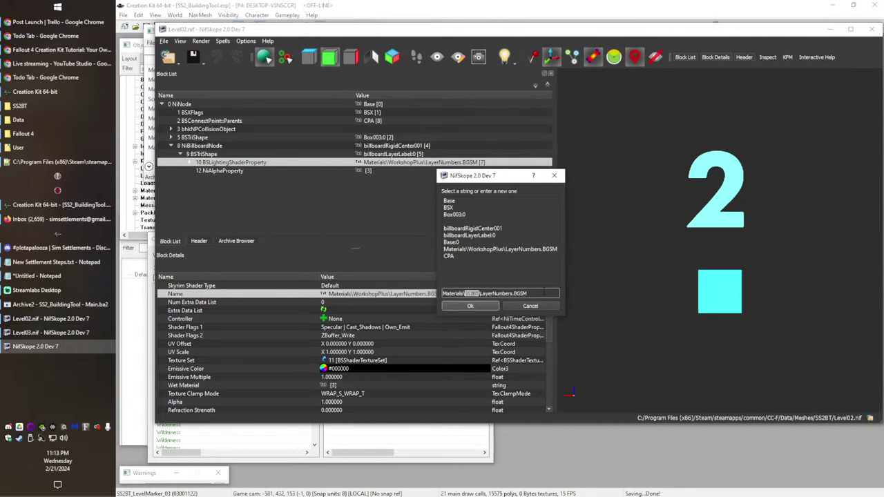
key("Return")
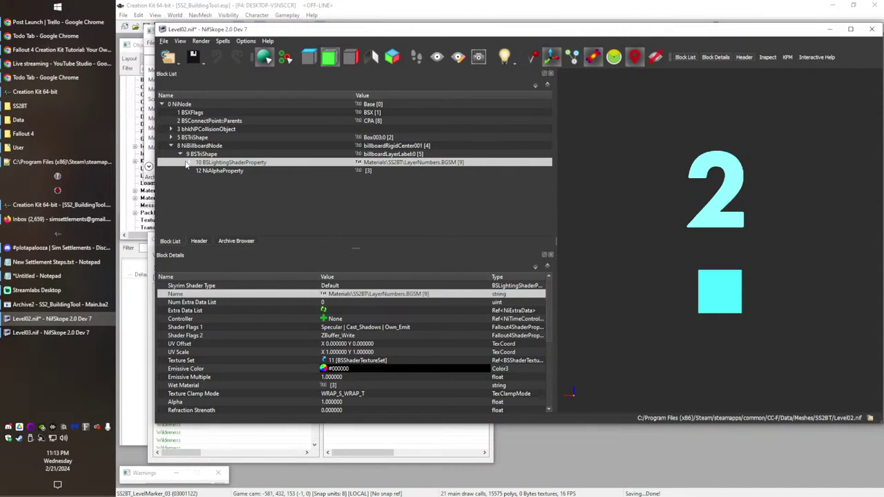
Step: Set the first texture in Level02.nif's BSShaderTextureSet to textures\SS2BT\layernumbers.dds, then save and close the file
left_click(188, 163)
left_click(216, 170)
double_click(365, 308)
double_click(358, 303)
left_click(356, 303)
left_click_drag(344, 304, 377, 305)
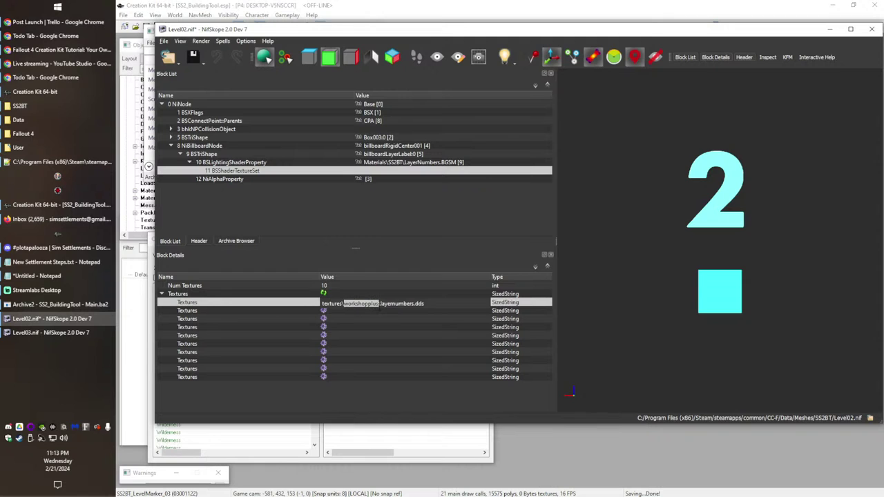
type("SS2BT")
left_click(400, 334)
key("ctrl+s")
left_click(164, 30)
left_click(216, 99)
left_click(163, 31)
left_click(205, 97)
Step: Set the material name of Level03.nif's BSLightingShaderProperty, under the billboard's BSTriShape, to Materials\SS2BT\LayerNumbers.BGSM
left_click(162, 104)
left_click(680, 192)
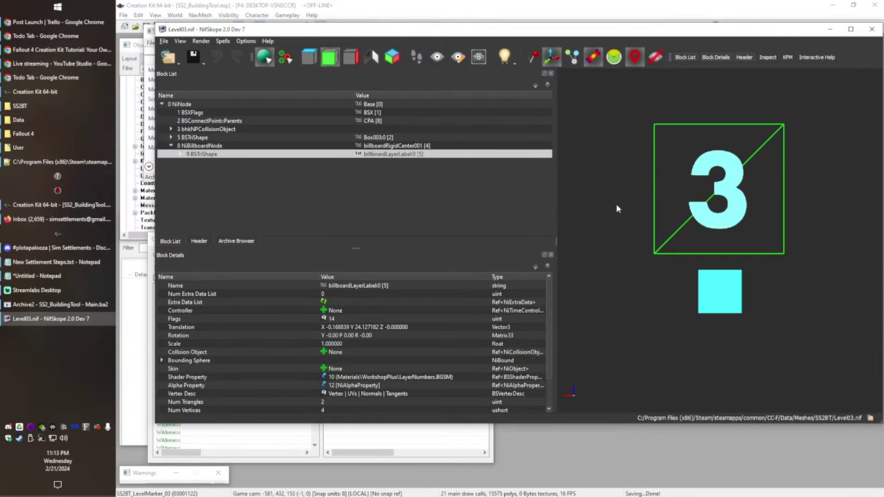
left_click(222, 162)
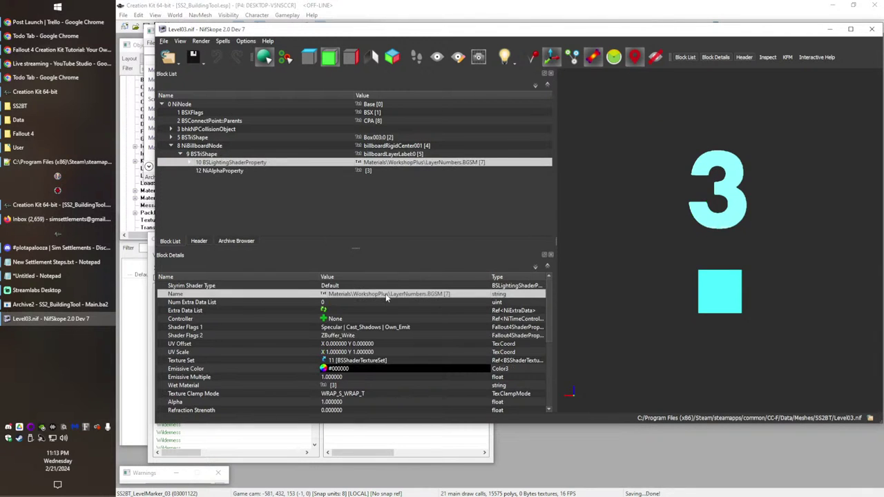
right_click(354, 293)
left_click(376, 299)
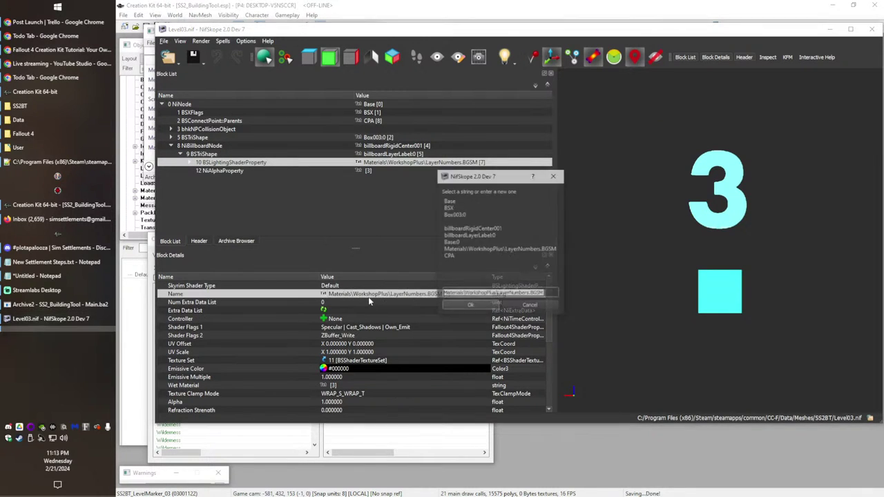
left_click_drag(465, 293, 499, 302)
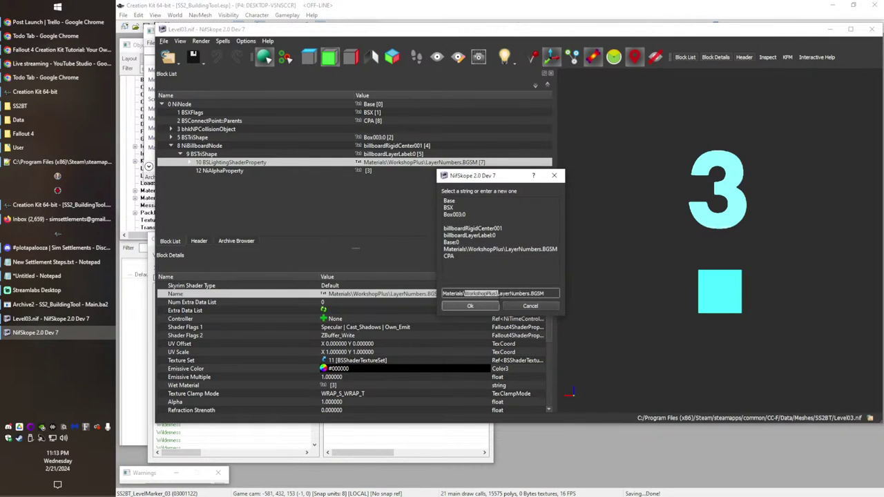
type("SS2BT")
key("Return")
Step: Set the first texture in Level03.nif's BSShaderTextureSet to textures\SS2BT\layernumbers.dds, then save and close the file
left_click(190, 163)
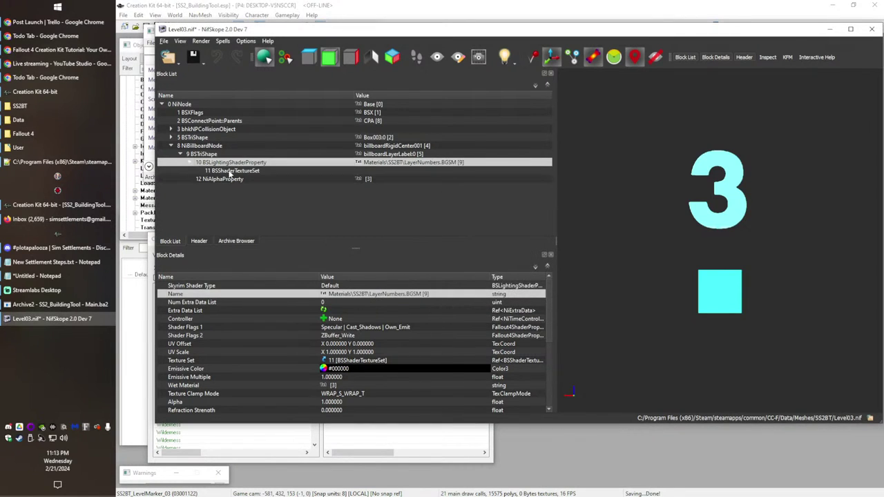
left_click(229, 171)
double_click(416, 303)
left_click(346, 302)
left_click_drag(345, 302, 379, 303)
type("SS2BT")
left_click(383, 327)
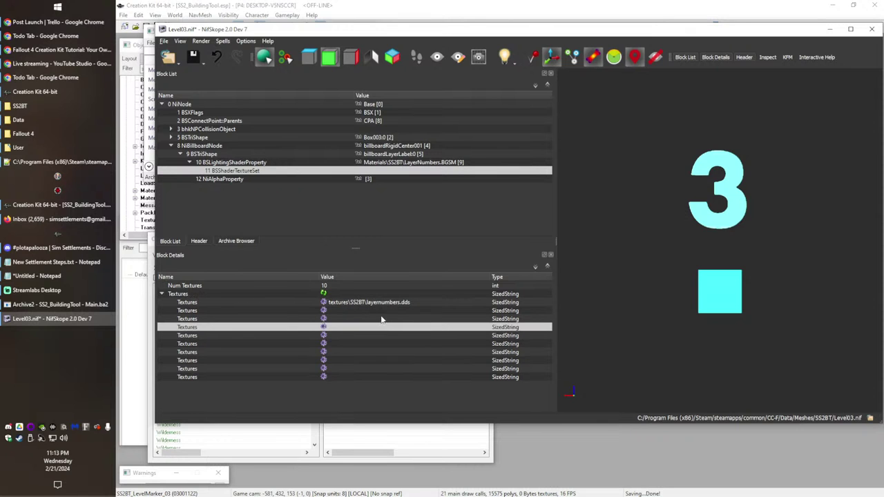
double_click(165, 30)
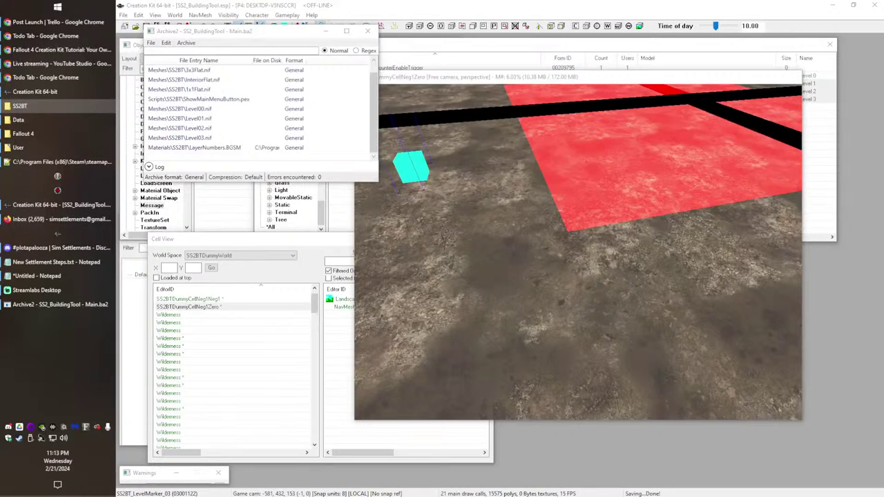
Step: Save SS2_BuildingTool - Main.ba2 with the updated Level00 to Level03 meshes and close the archive
left_click(150, 42)
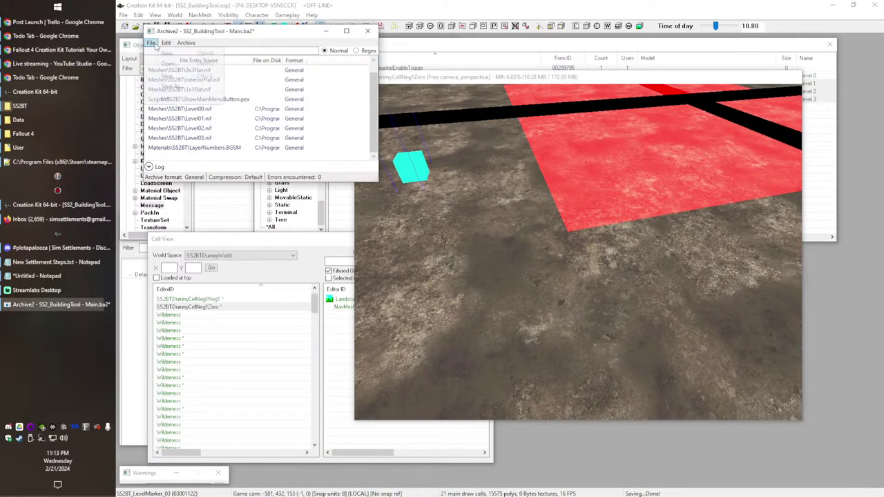
left_click(167, 79)
left_click(368, 31)
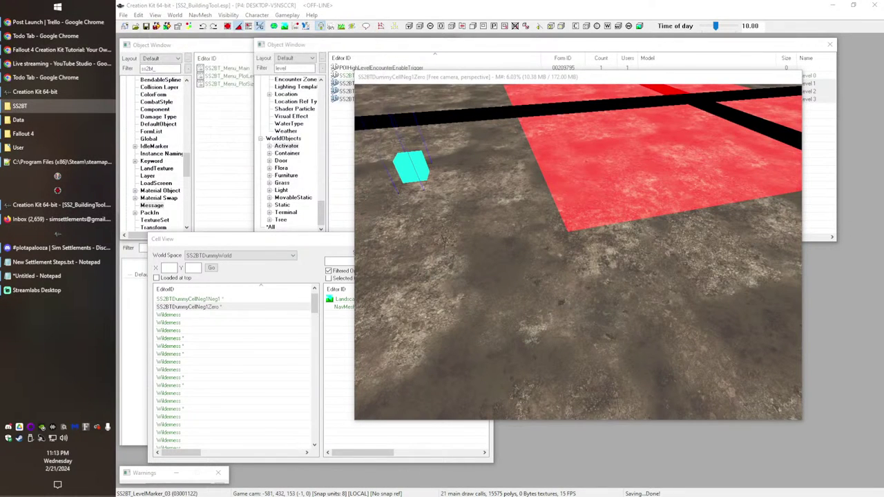
Step: Start a new, empty archive in Archive2 and set its format to DDS
left_click(34, 135)
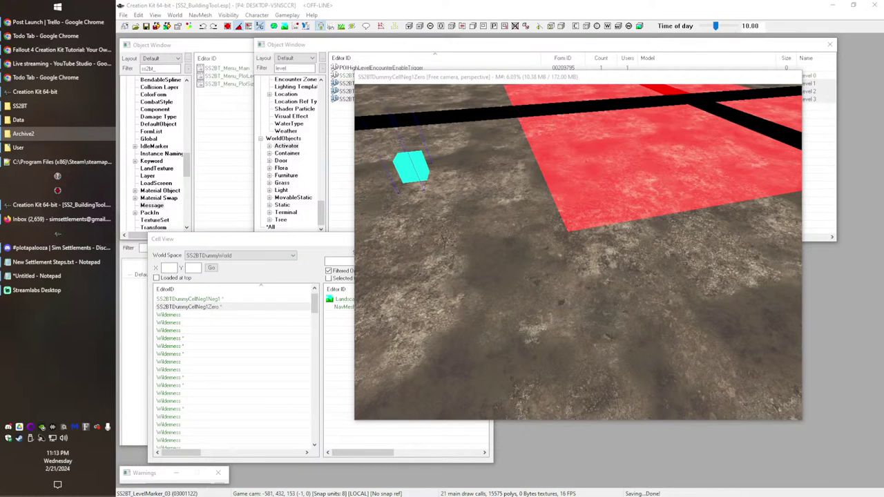
left_click(185, 42)
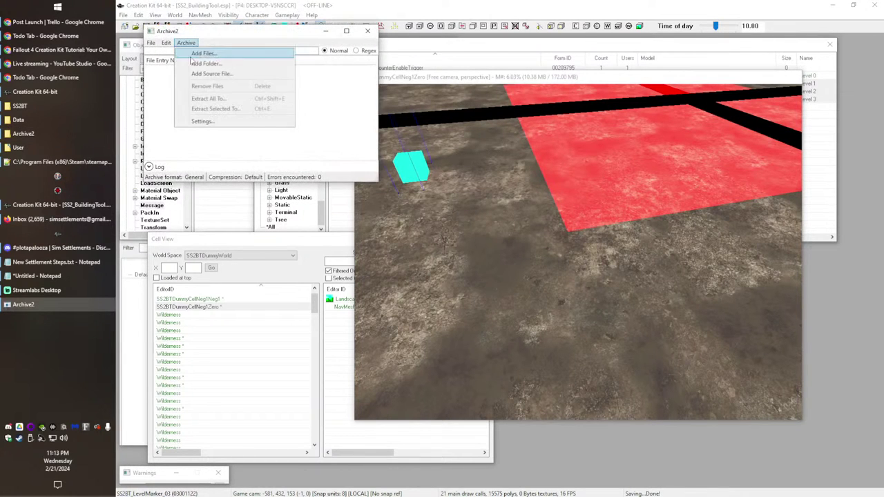
left_click(202, 121)
left_click(294, 62)
left_click(266, 81)
left_click(289, 170)
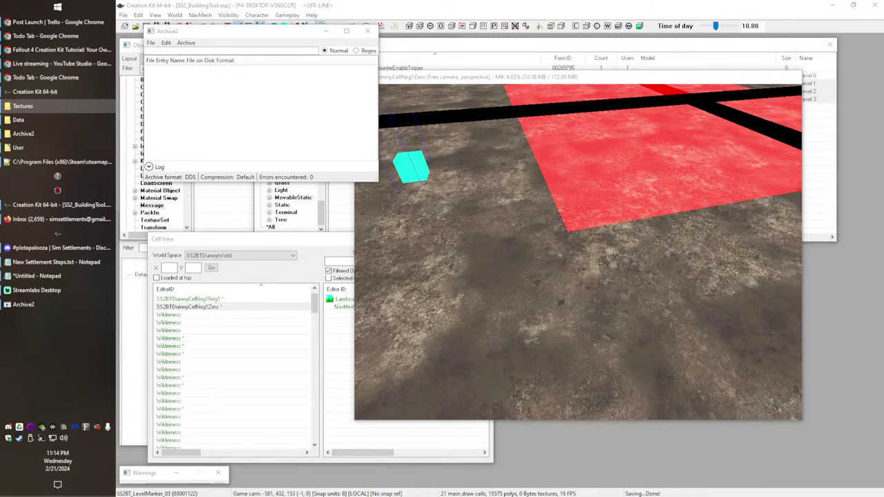
Step: Add the mod's textures to the DDS archive, save it as SS2_BuildingTool - Textures.ba2 in the Data folder, and close it
left_click_drag(883, 240, 317, 96)
left_click(150, 43)
left_click(173, 85)
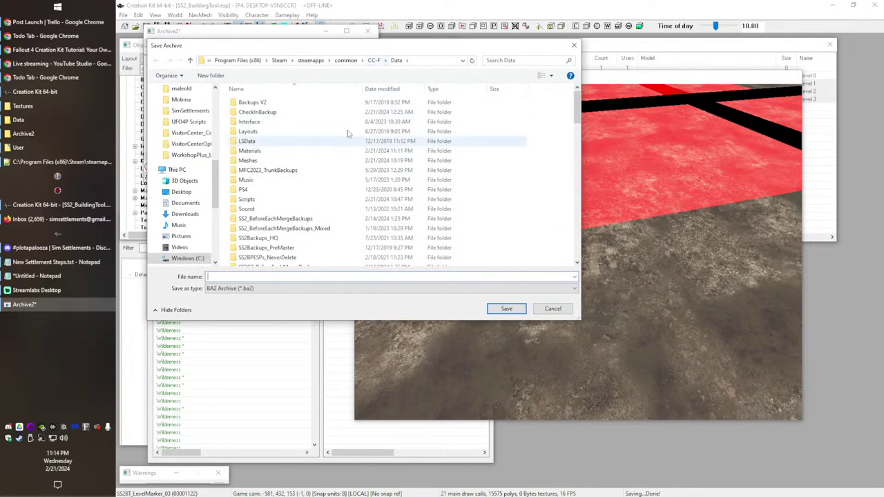
left_click(384, 88)
left_click(293, 103)
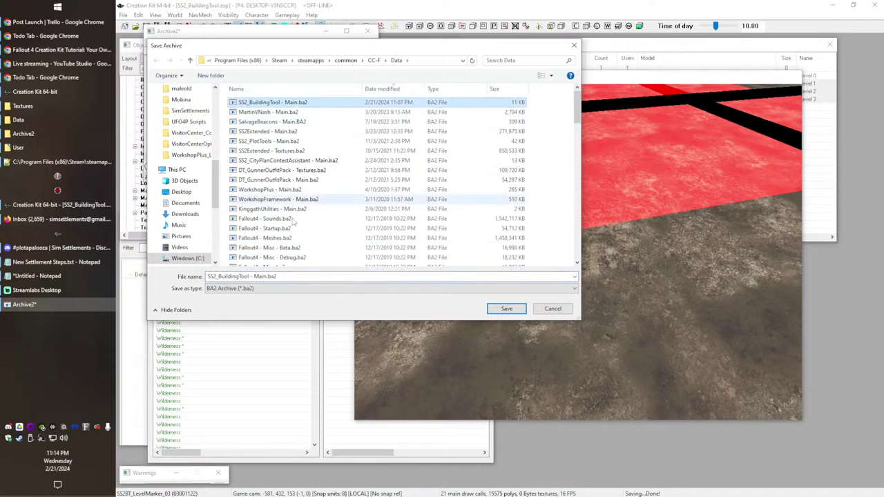
left_click(259, 276)
left_click_drag(254, 276, 268, 276)
key("BackSpace")
type("Texture")
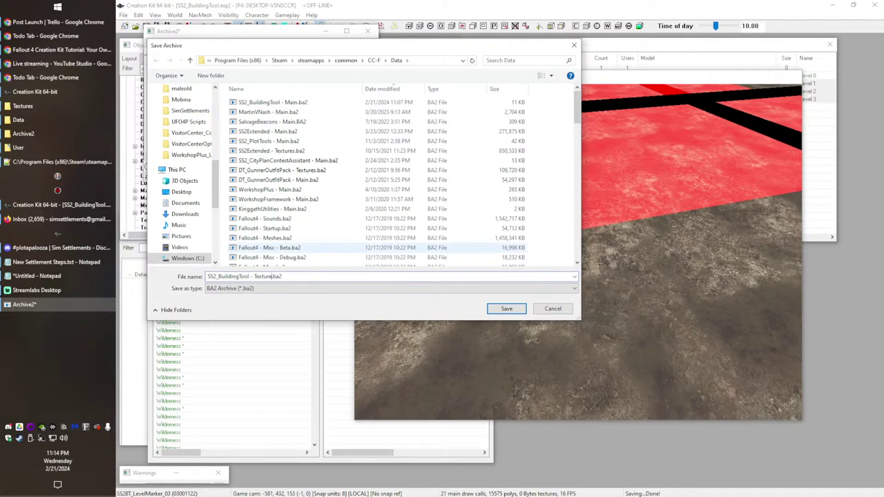
type("s")
key("Return")
left_click(368, 30)
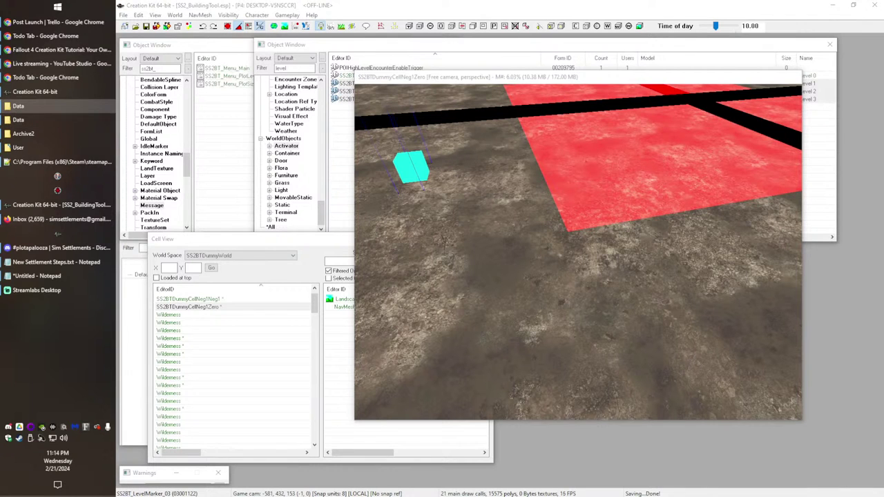
Step: Paste the updated mod files into the game's Data folder and confirm the copy
key("ctrl+v")
key("Return")
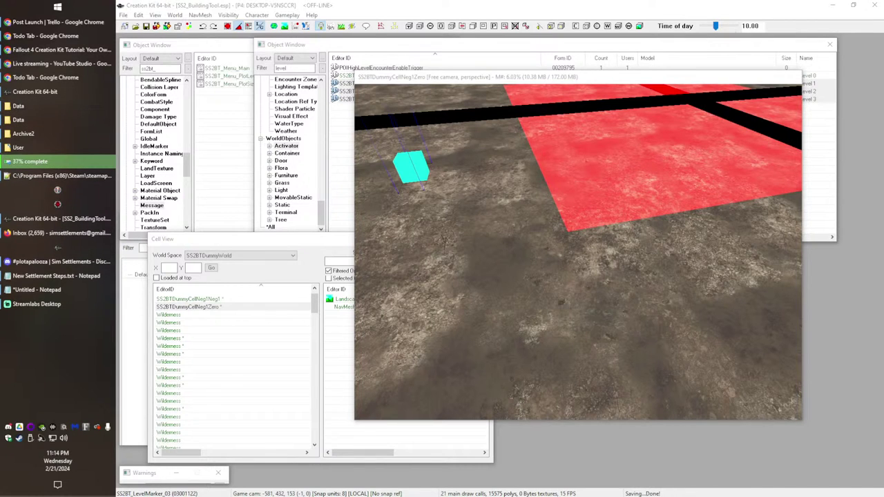
Step: Copy the cell name SS2BTDummyCellNeg1Zero from the untitled note and switch to File Explorer to launch Fallout 4
left_click(64, 276)
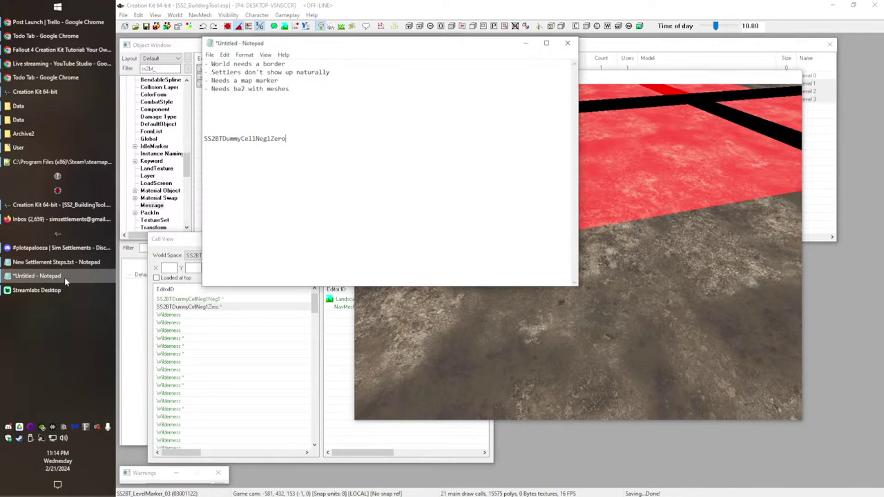
double_click(244, 138)
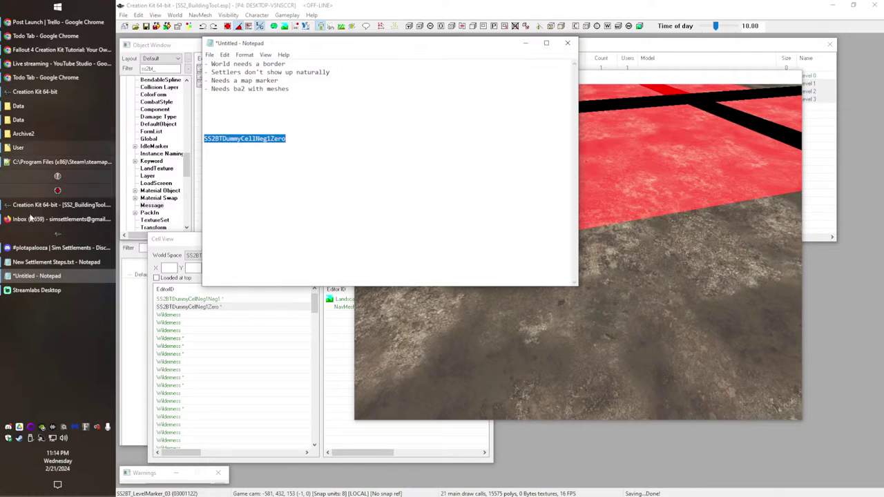
left_click(14, 134)
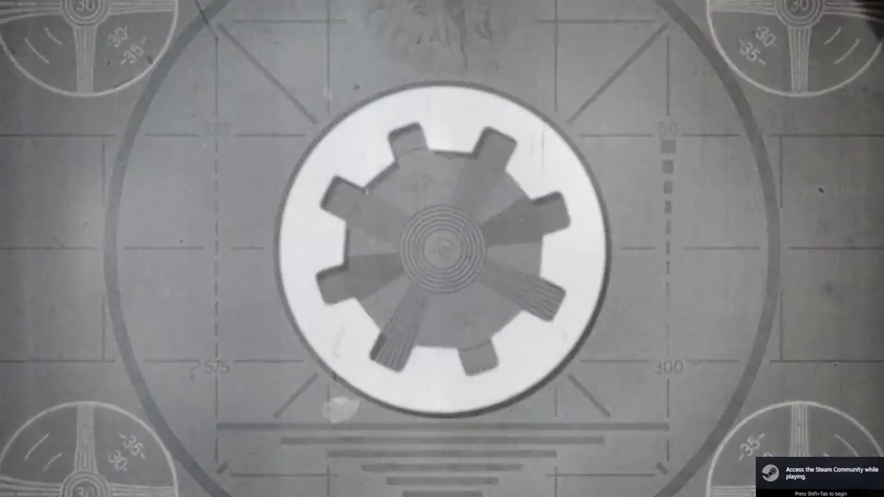
Step: Skip to Fallout 4's main menu and load the test cell with the console command coc SS2BTDummyCellNeg1Zero
key("Return")
key("Down")
key("Down")
key("Return")
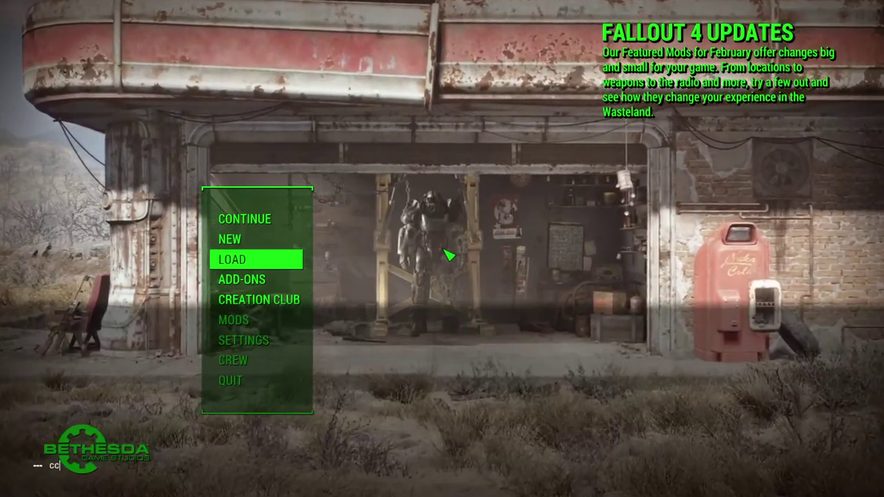
type("oc SS2BTDummyCellNeg1Zero")
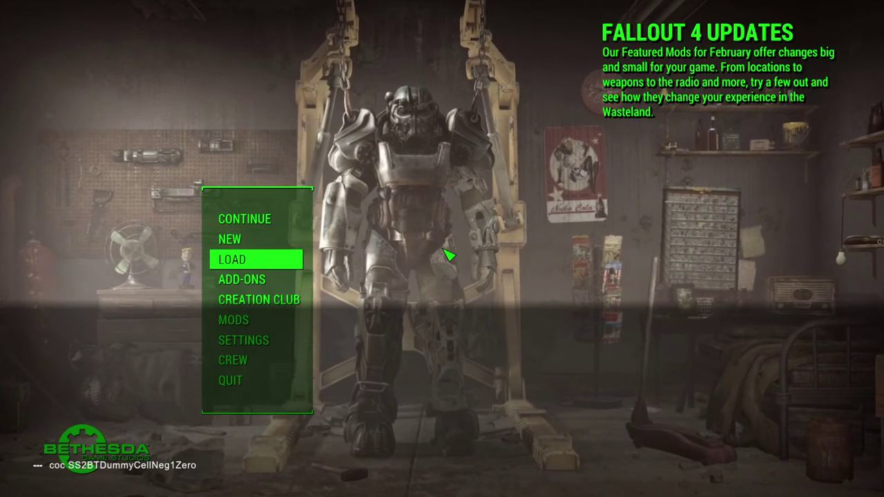
key("Return")
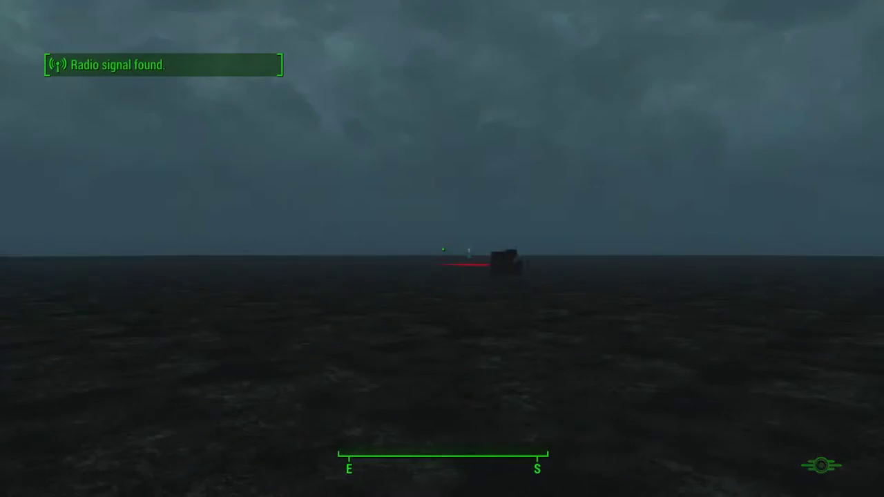
Step: Move through the test cell to examine the level marker and the red plot area
key("shift+w")
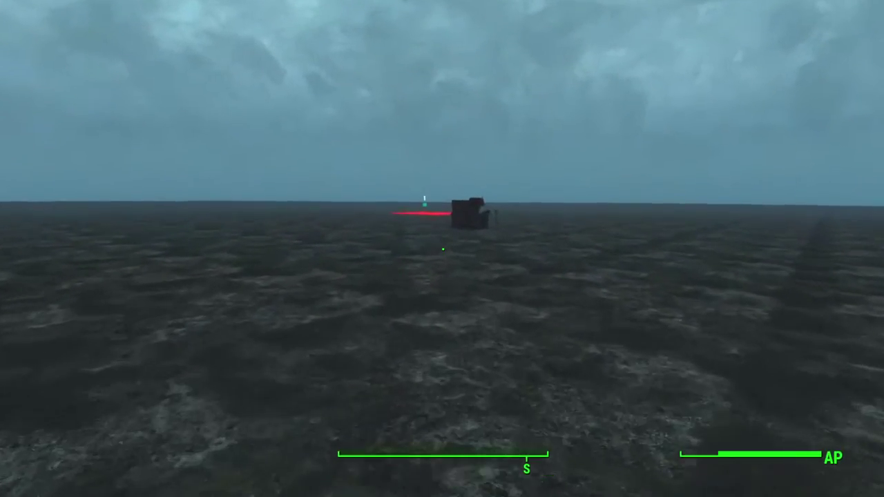
key("d")
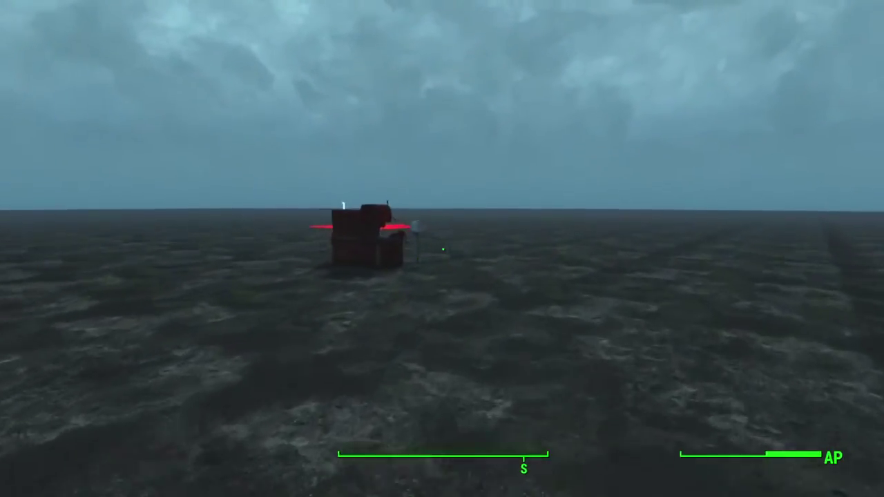
key("shift+w")
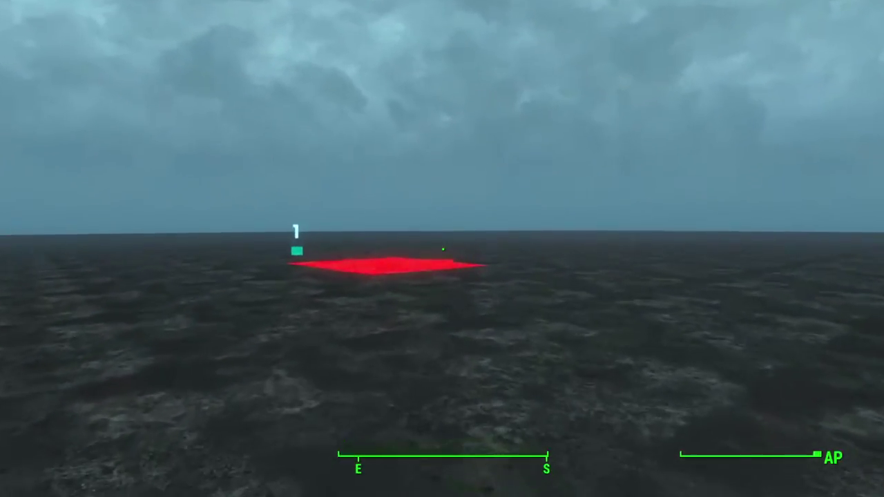
key("w")
key("d")
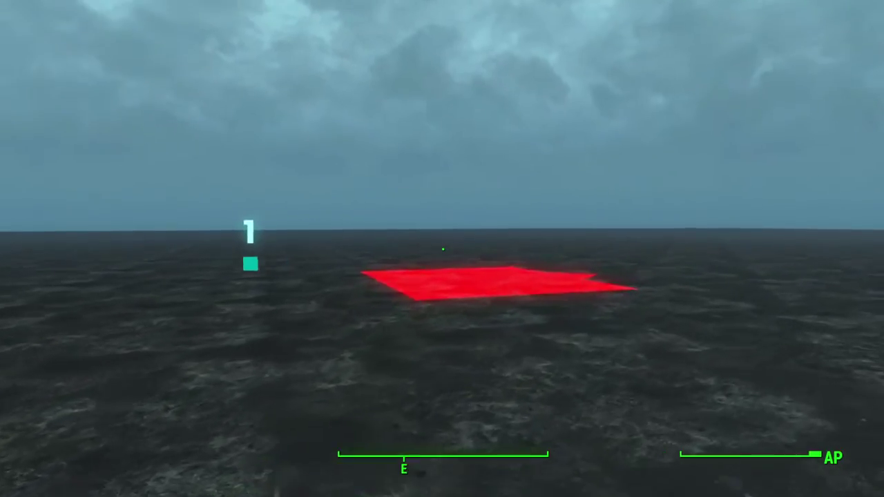
key("a")
key("s")
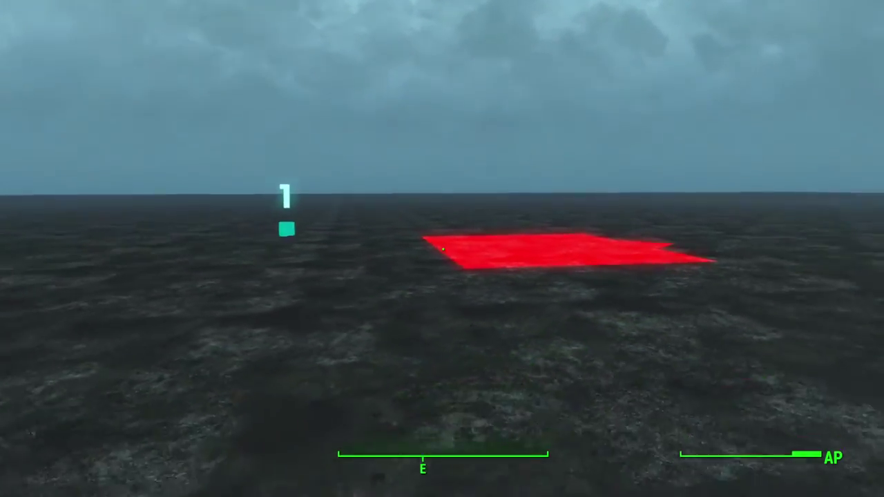
Step: Return to the control stand beside the red workbench and activate it to open the plot change options
key("s")
key("a")
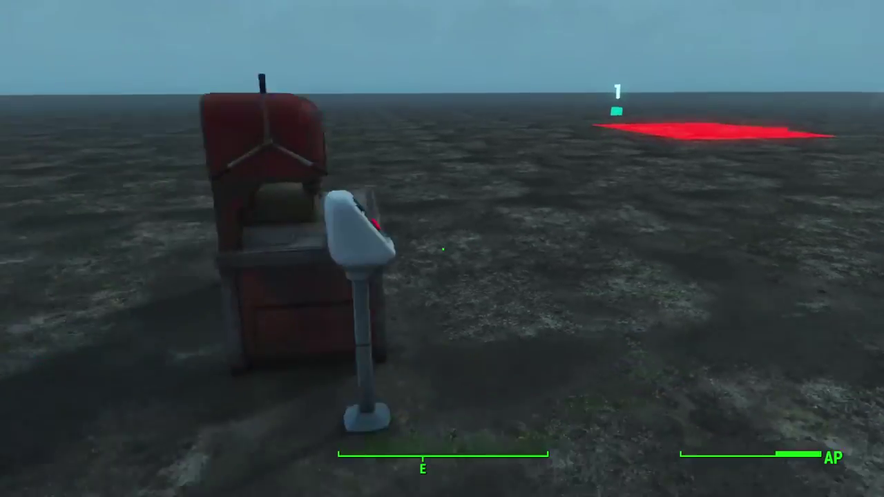
key("e")
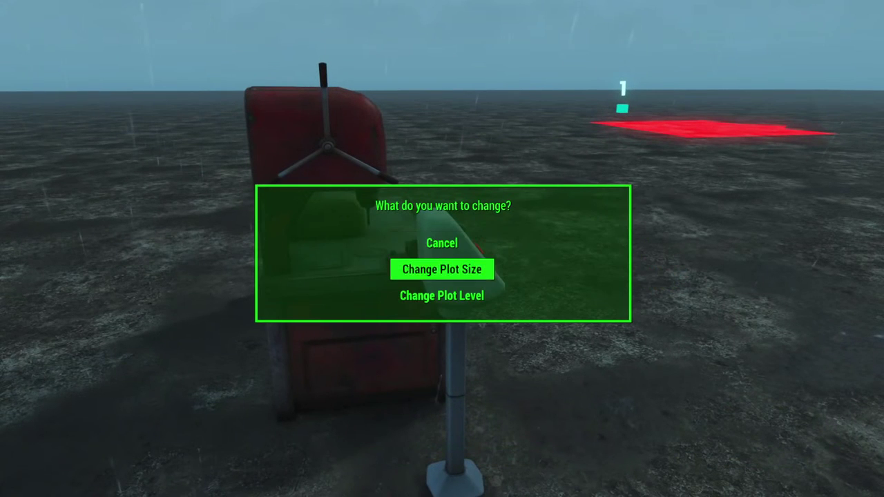
Step: Try the plot change options at the control stand and switch from the game to the Creation Kit
key("Up")
key("Up")
key("e")
key("e")
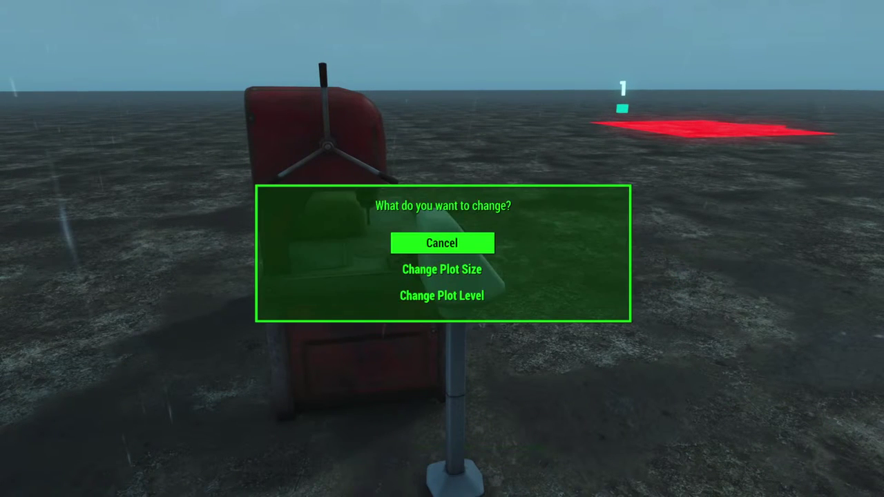
key("grave")
type("coc")
key("alt+Tab")
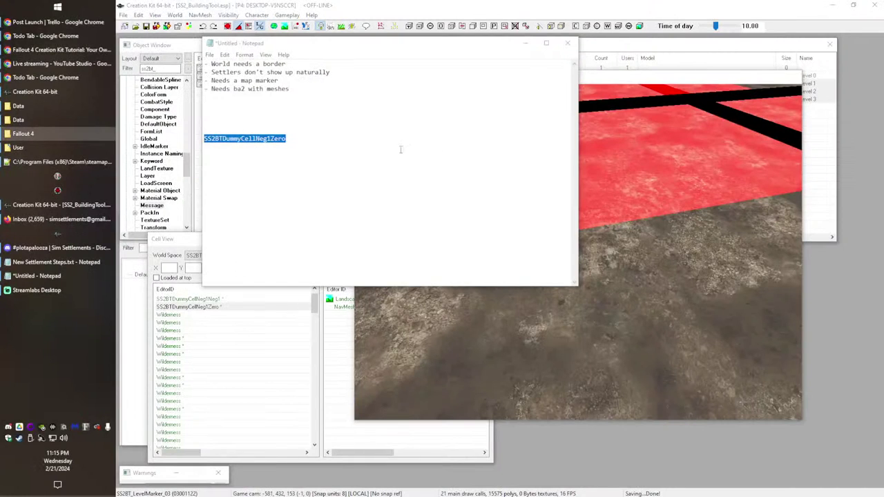
Step: Open the SS2BT_Button_ShowMainMenu activator from the use report of the SS2BT_Menu_PlotSize message
left_click(364, 216)
left_click(223, 4)
left_click(228, 101)
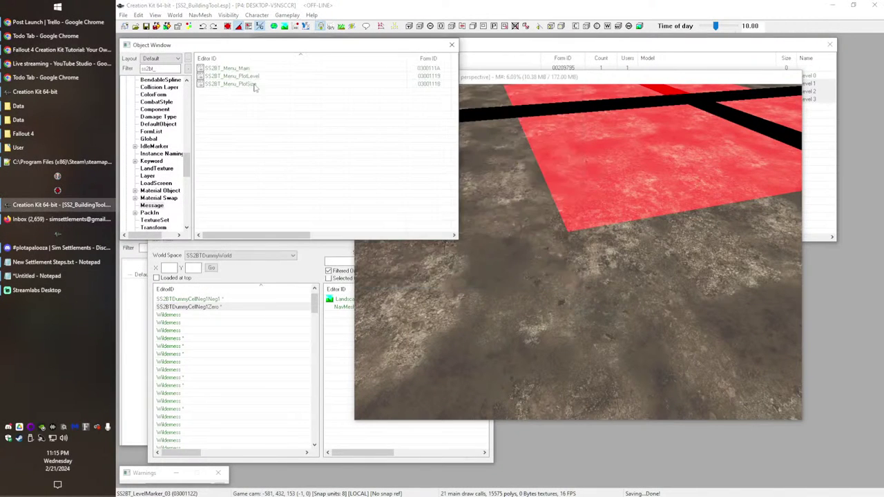
middle_click_drag(686, 197, 552, 345)
scroll(511, 352, "down", 5)
middle_click_drag(483, 356, 493, 266)
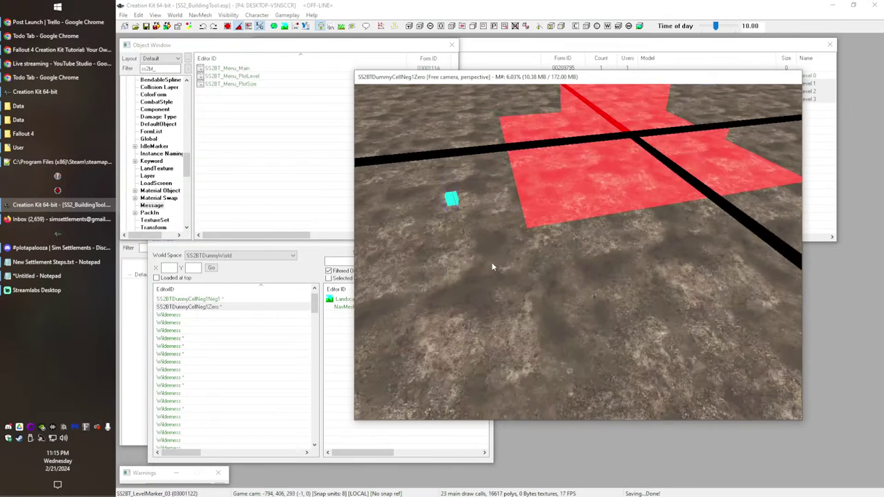
left_click(246, 131)
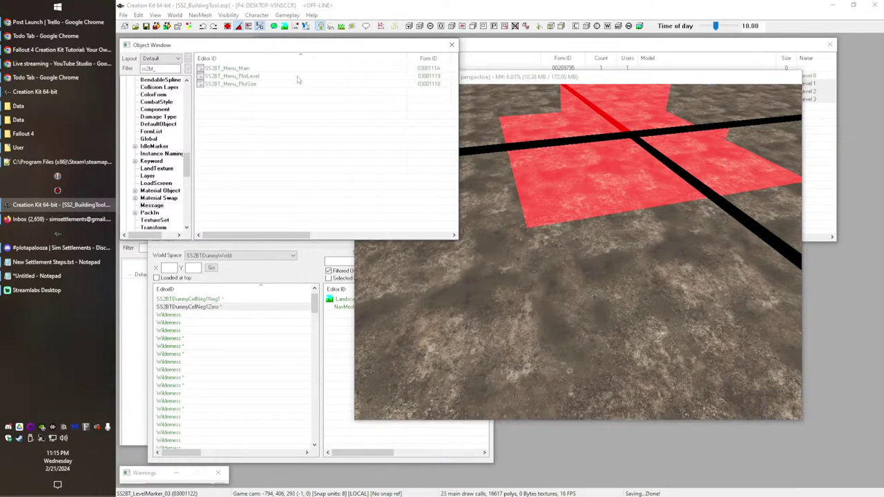
left_click(230, 83)
right_click(229, 83)
left_click(297, 174)
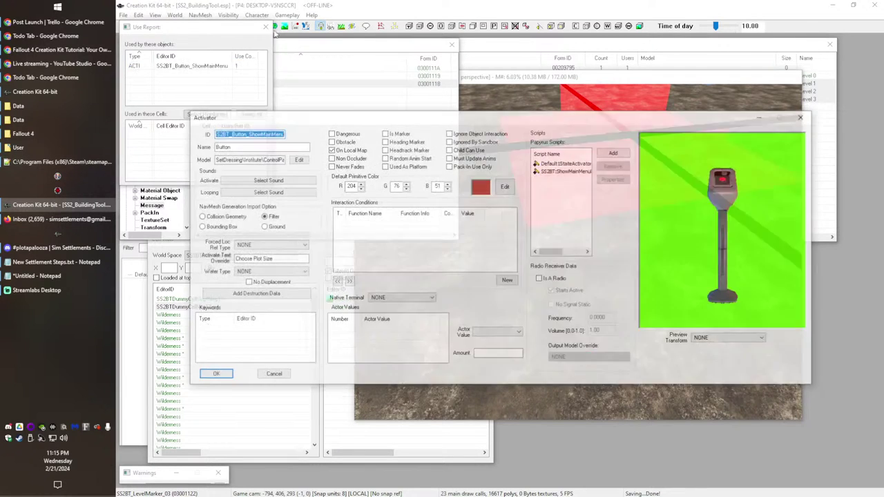
left_click(267, 28)
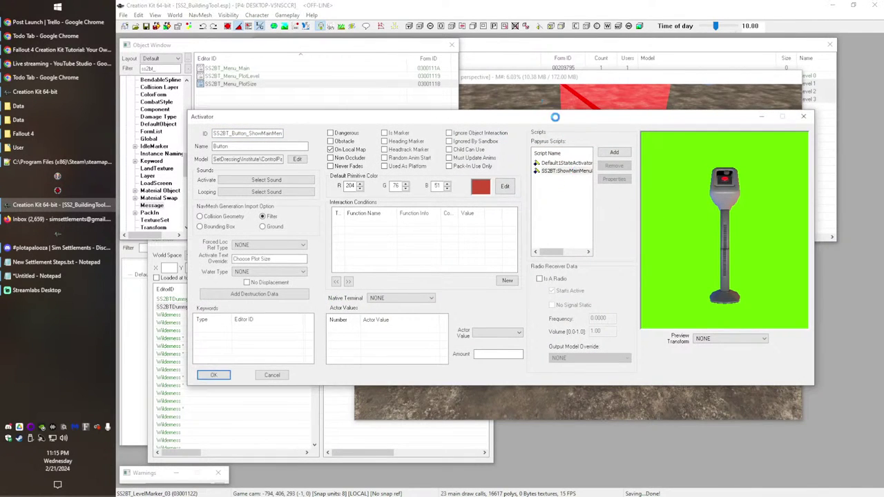
Step: Set the ShowMainMenuButton script's PlotLevelMenu property to SS2BT_Menu_PlotLevel, accept the activator changes and save the plugin
left_click(149, 43)
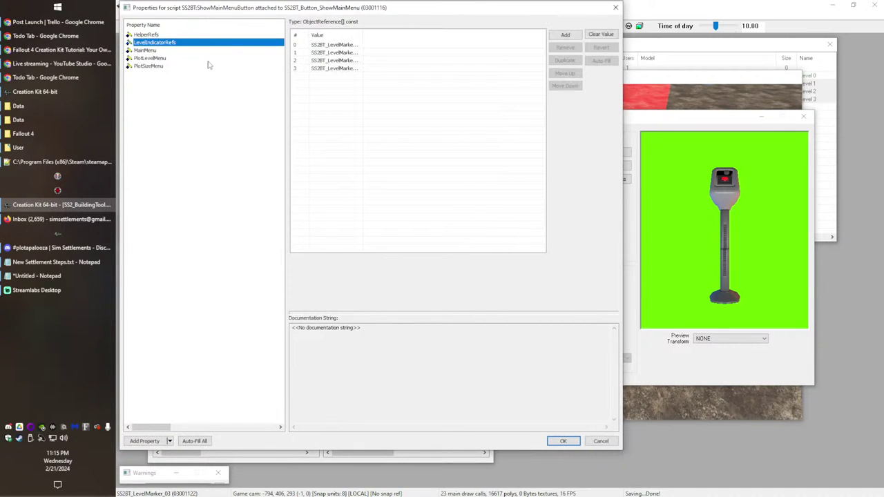
left_click(154, 59)
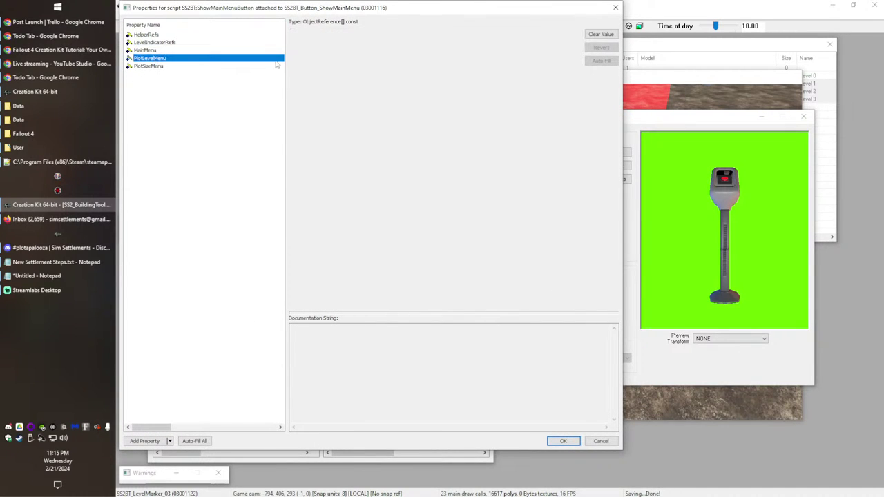
left_click(367, 47)
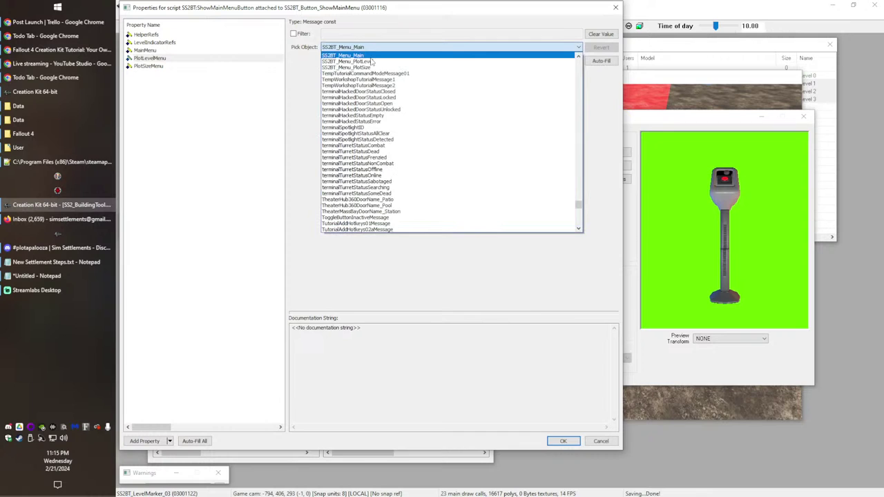
left_click(371, 62)
left_click(158, 67)
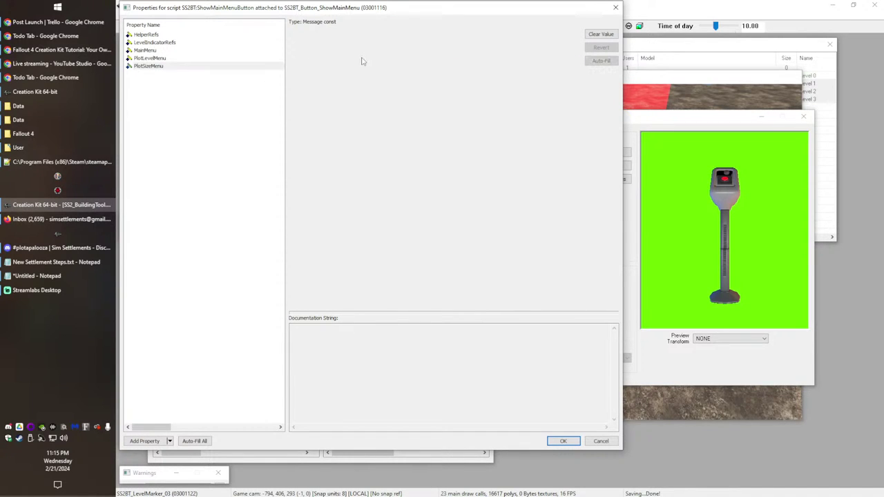
left_click(169, 58)
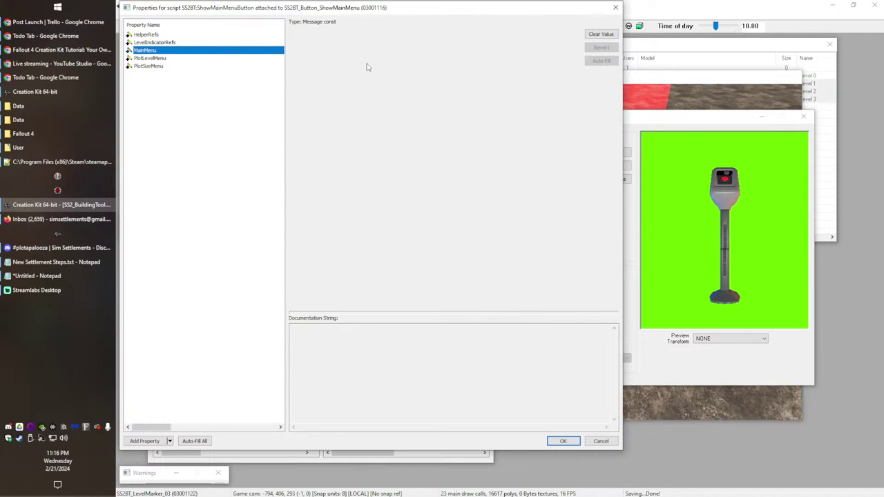
left_click(559, 443)
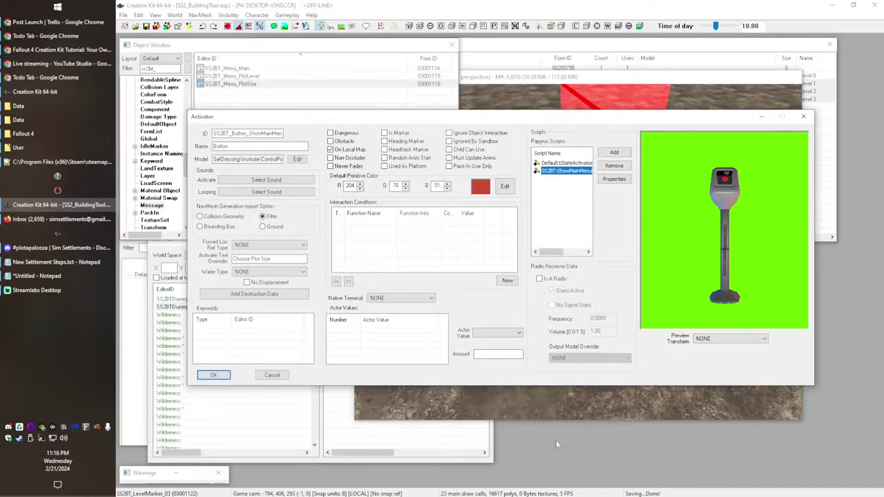
left_click(213, 374)
left_click(146, 27)
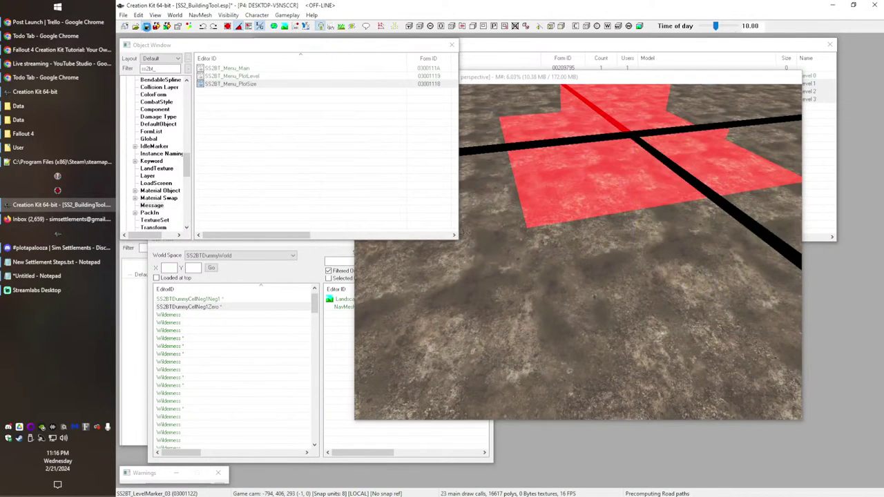
Step: Switch between the two Data folders in File Explorer, paste the copied files into the second one and confirm
left_click(42, 111)
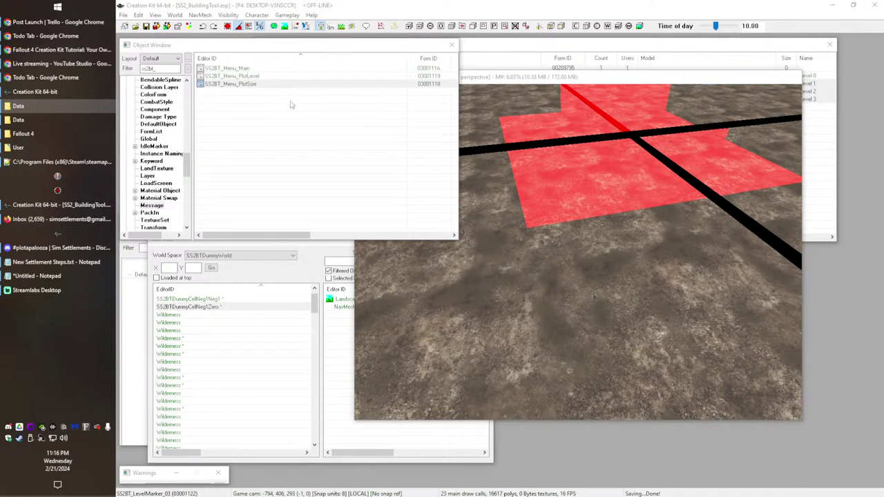
left_click(10, 122)
key("ctrl+v")
key("Return")
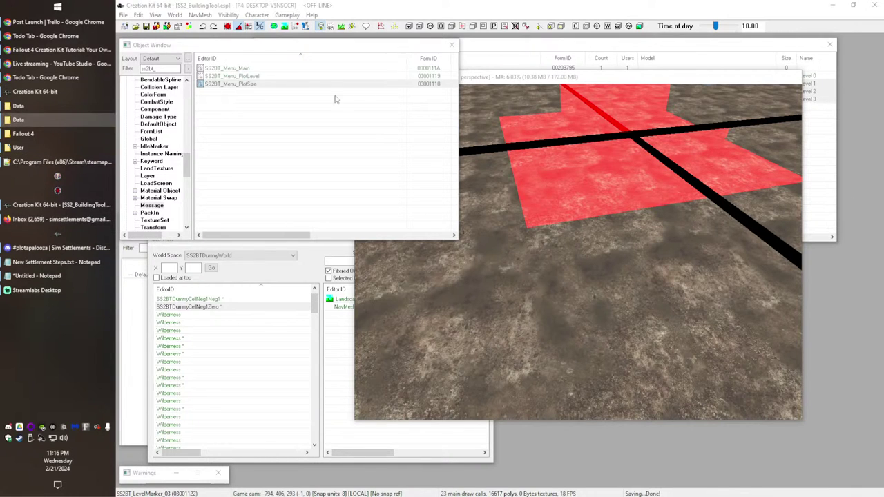
Step: Examine the red plot area and the surrounding cell borders in the SS2BT dummy world from several angles
left_click(479, 82)
scroll(558, 304, "down", 3)
middle_click_drag(558, 304, 575, 253, "shift")
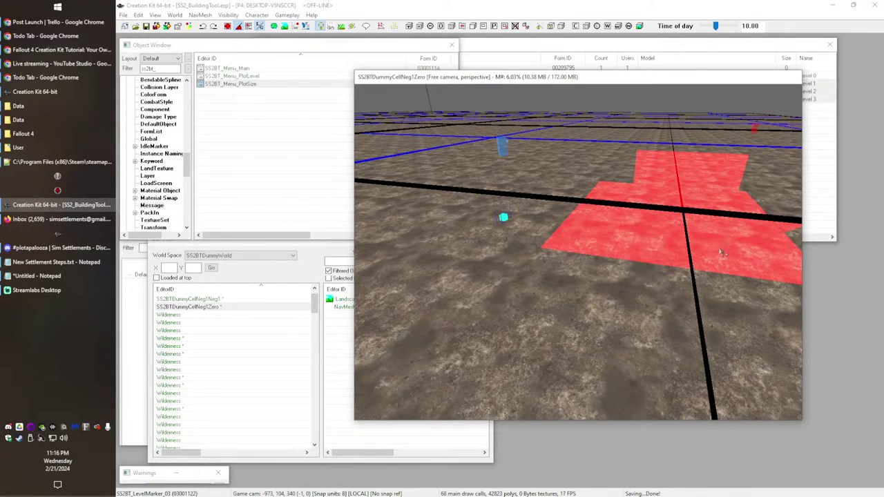
left_click(71, 318)
middle_click_drag(551, 319, 519, 303)
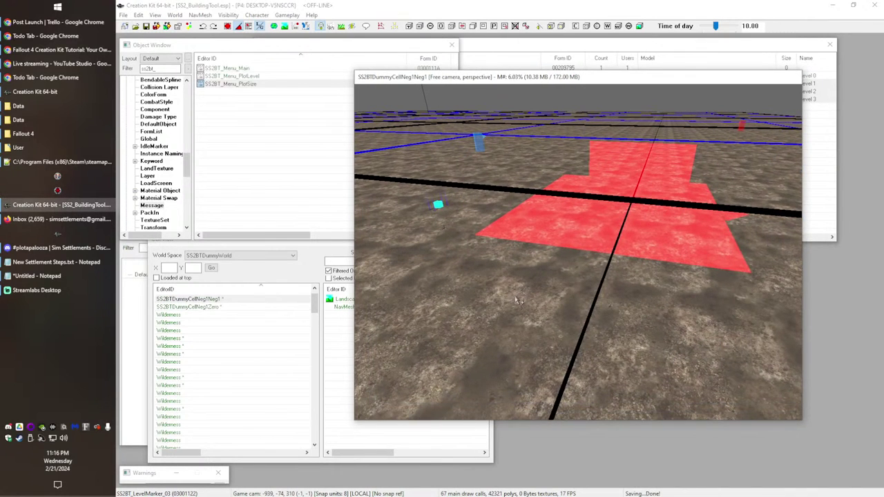
left_click(275, 148)
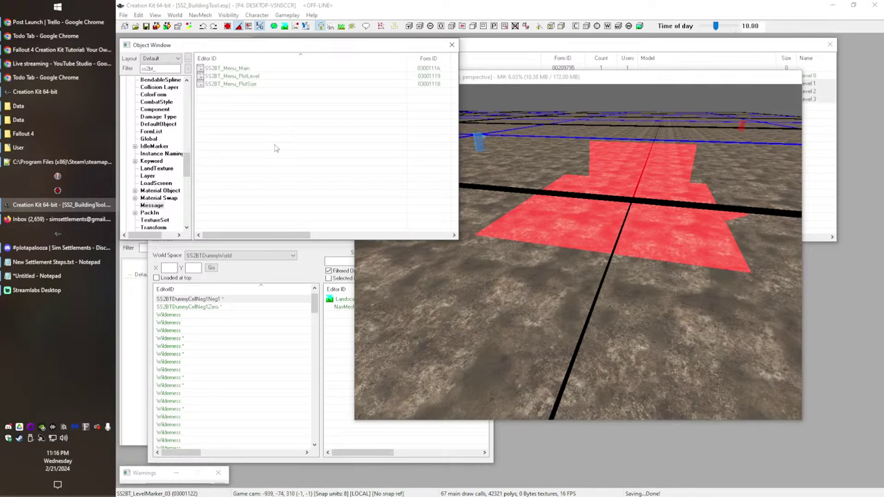
middle_click_drag(581, 279, 579, 290)
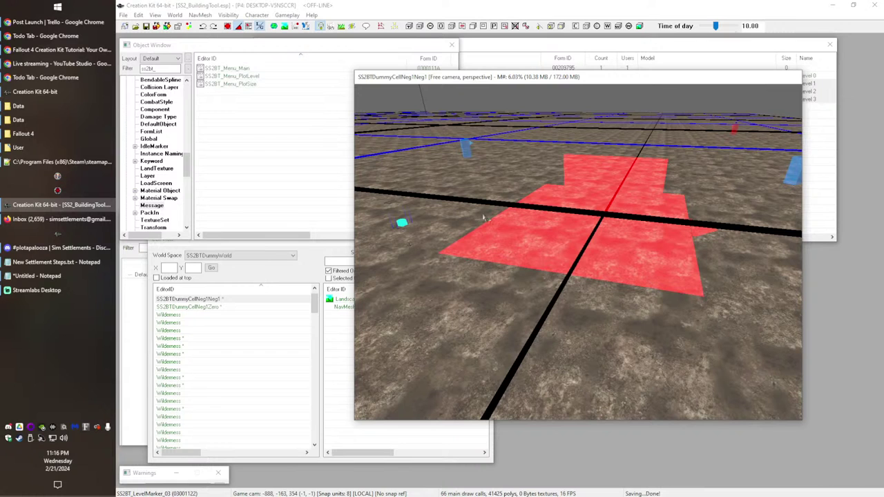
middle_click_drag(508, 276, 513, 277)
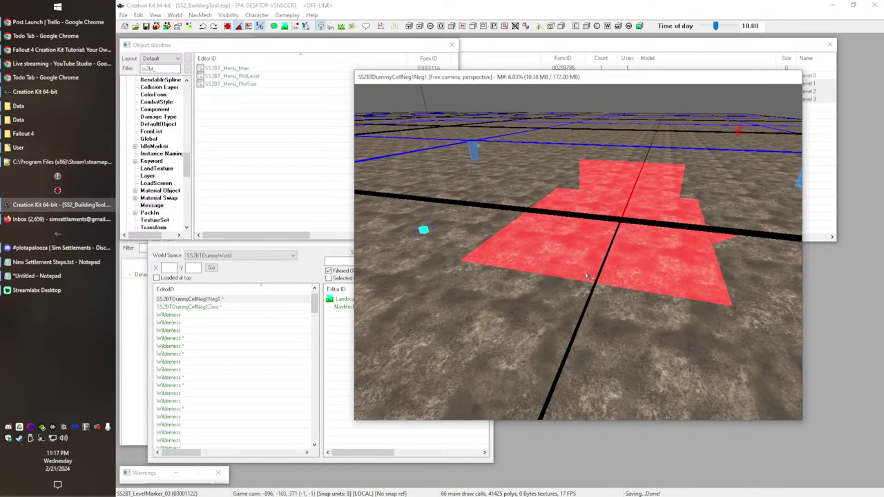
middle_click_drag(603, 222, 592, 223)
middle_click_drag(613, 280, 568, 279)
scroll(565, 294, "up", 2)
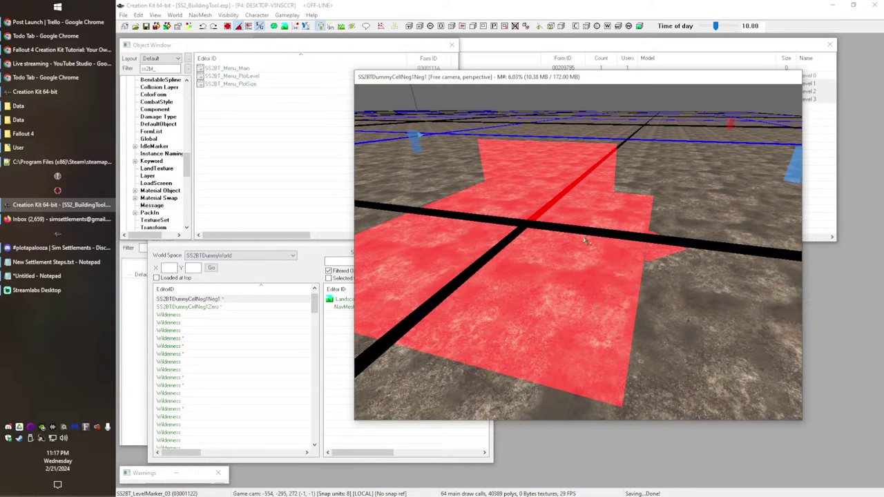
middle_click_drag(584, 240, 586, 250)
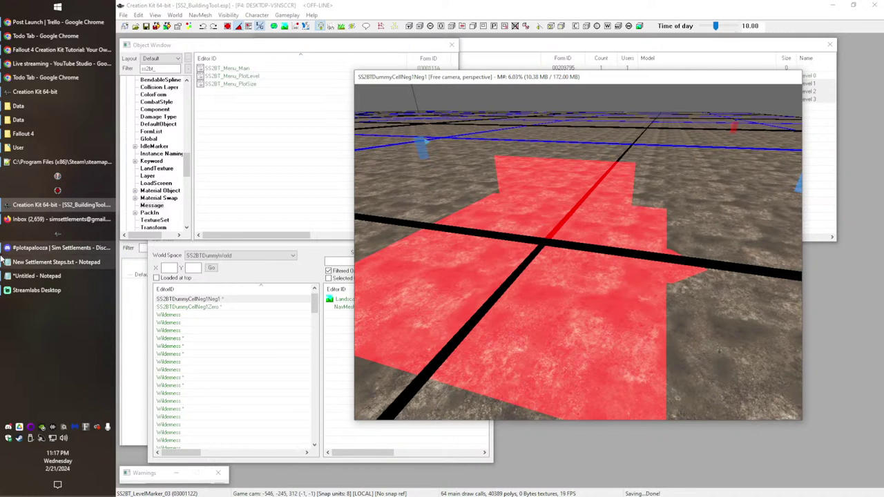
Step: Load SS2.esm in FO4Edit and expand its Cell records down to Block 0, Sub-Block 0
left_click(78, 182)
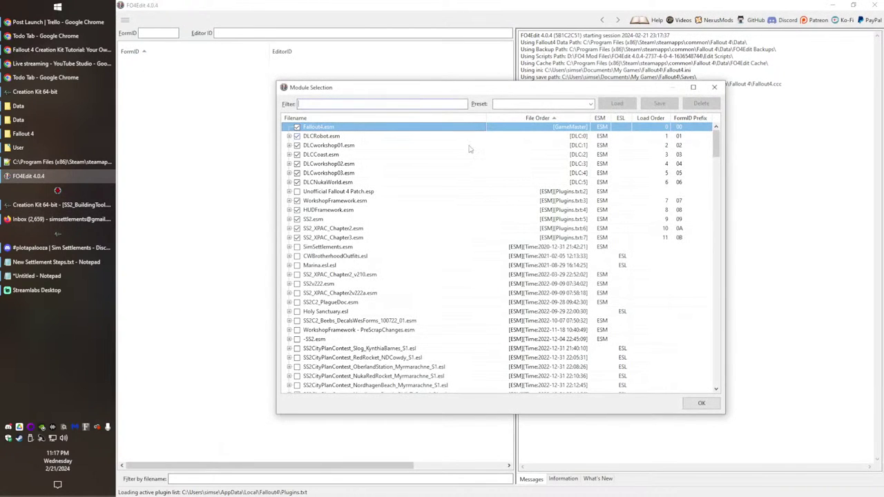
double_click(314, 219)
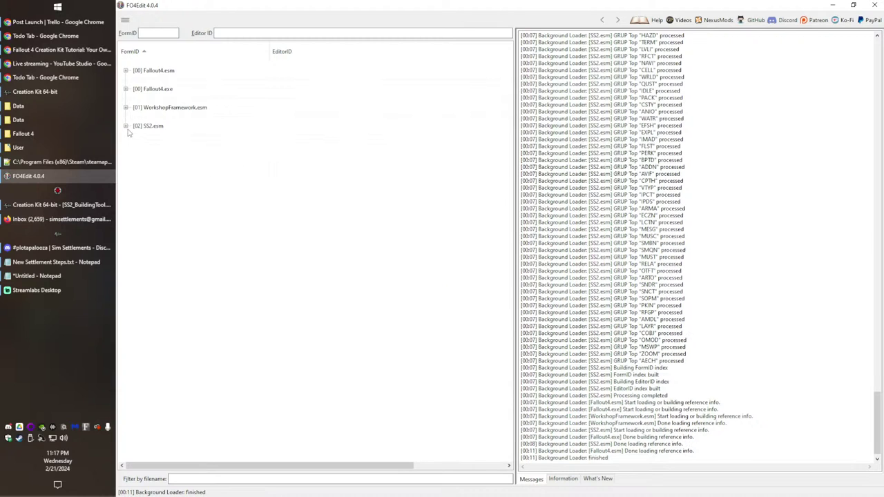
left_click(127, 128)
scroll(163, 358, "down", 2)
scroll(164, 358, "down", 1)
right_click(151, 181)
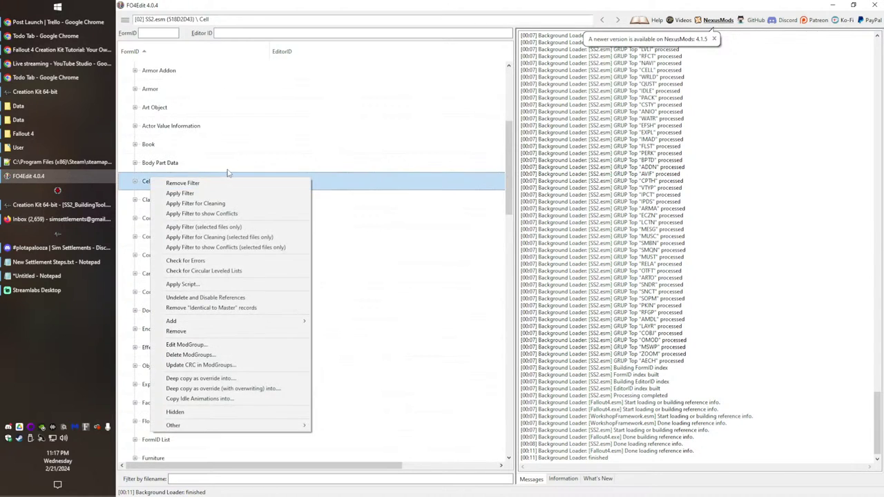
left_click(135, 181)
left_click(144, 199)
left_click(153, 218)
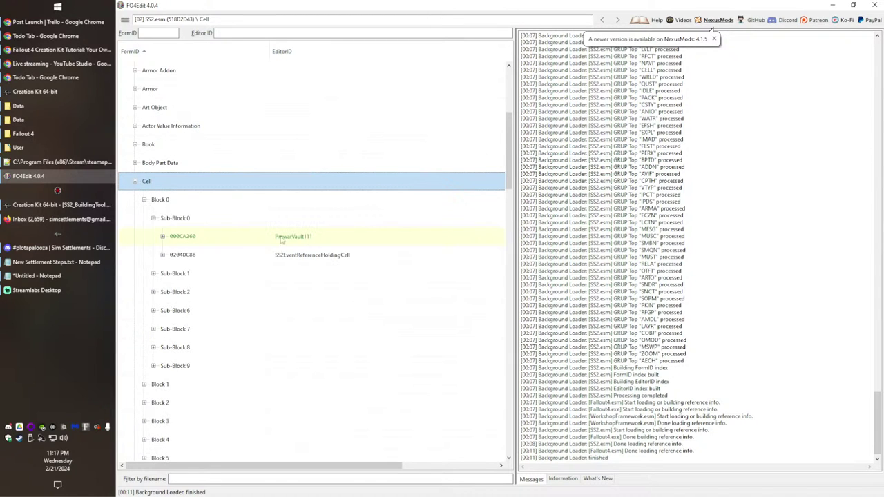
Step: Open the Apply Script dialog for the SS2EventReferenceHoldingCell record
left_click(319, 259)
right_click(319, 259)
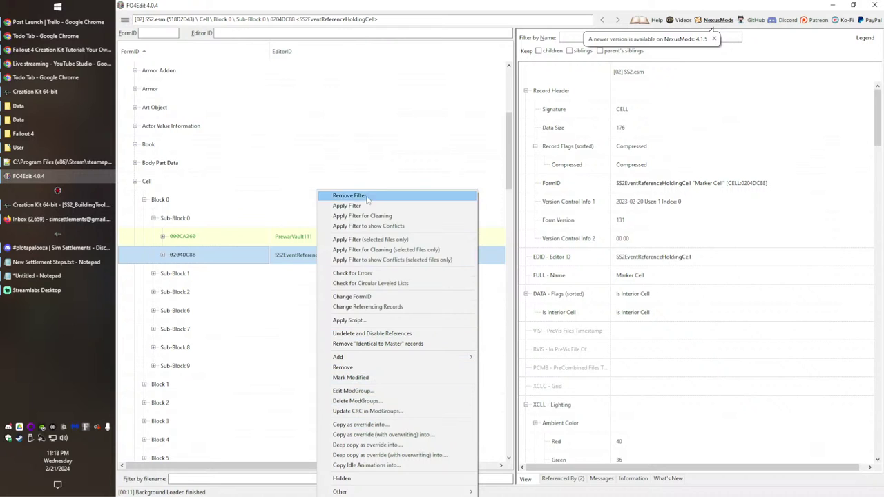
left_click(348, 319)
Step: Look through the available SS2 scripts and load SS2\SS2_LayoutImporter to view its code
left_click(612, 178)
scroll(497, 333, "down", 6)
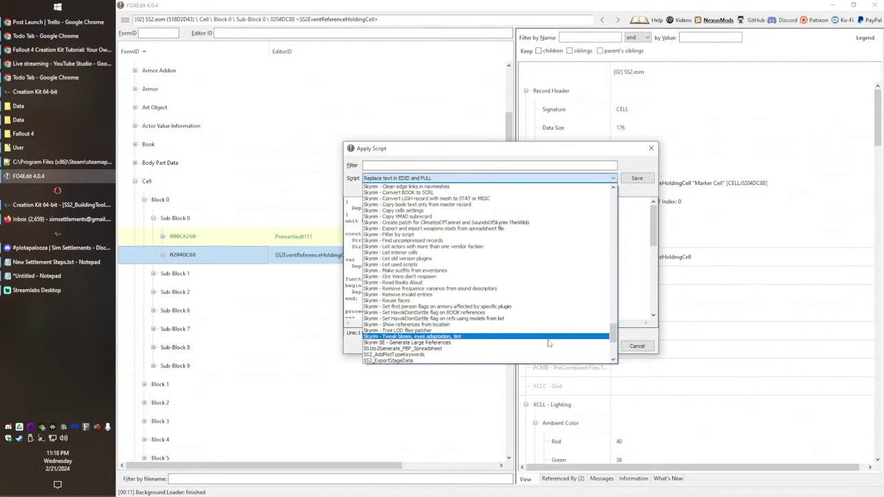
left_click_drag(614, 338, 600, 201)
scroll(488, 285, "down", 4)
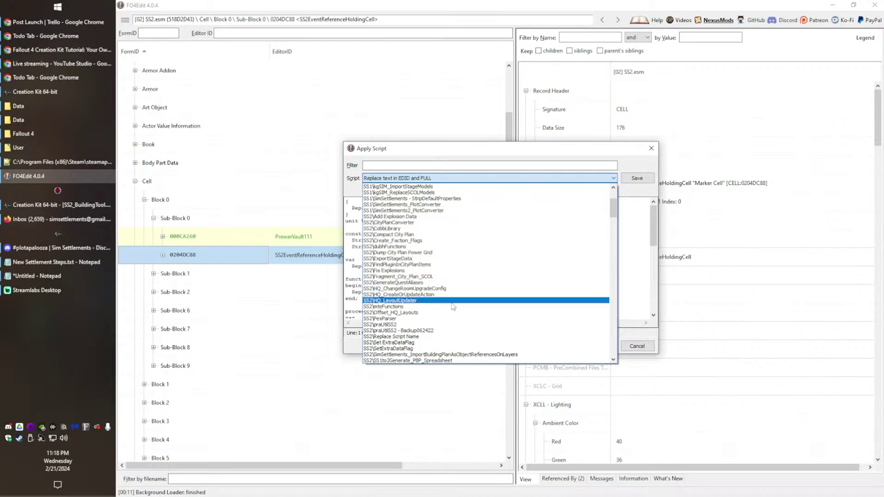
scroll(456, 326, "down", 1)
scroll(456, 326, "down", 1)
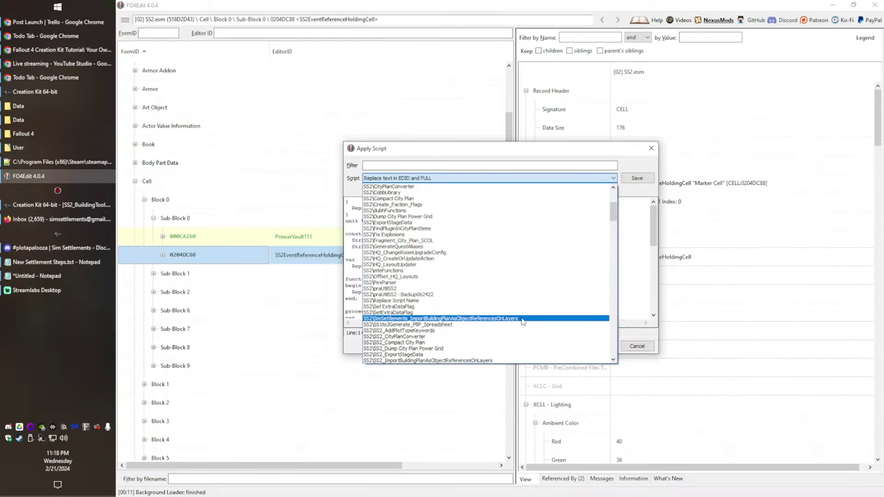
scroll(492, 334, "down", 1)
scroll(428, 322, "down", 1)
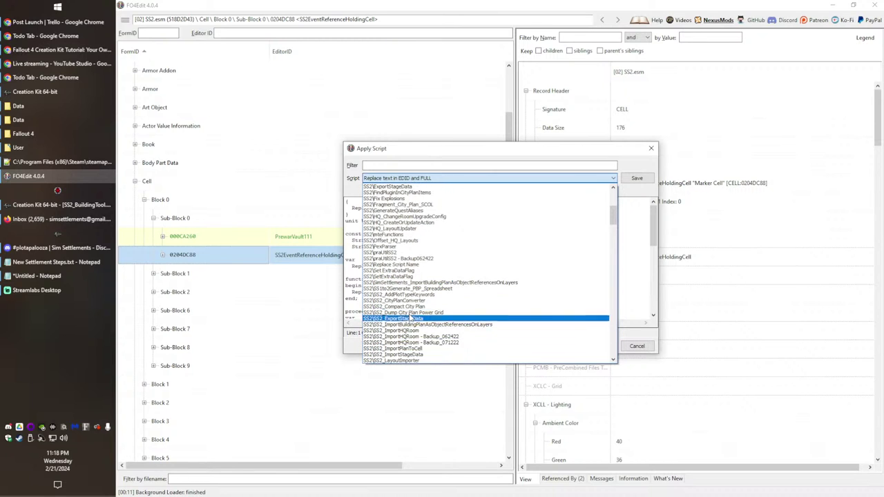
scroll(438, 302, "down", 2)
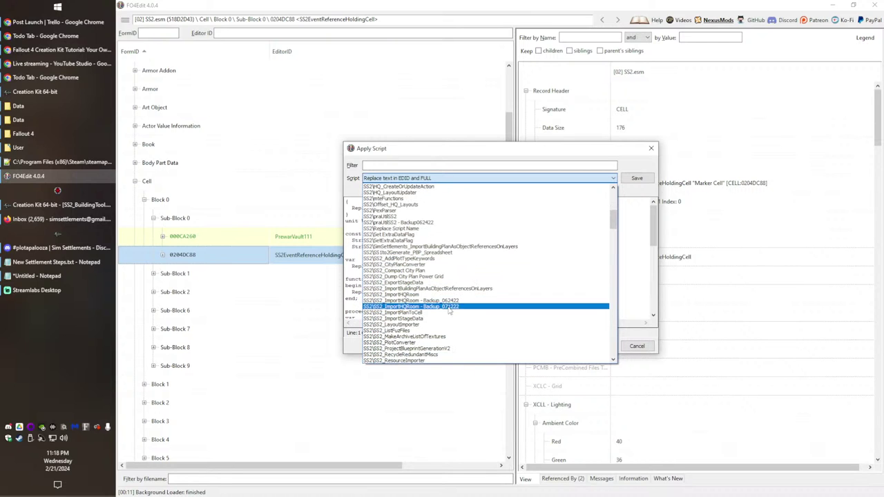
scroll(436, 302, "down", 1)
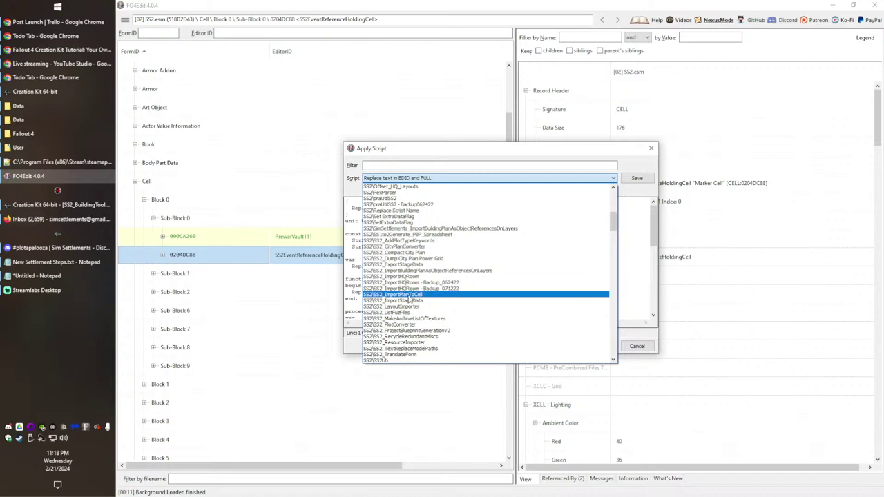
scroll(426, 301, "down", 2)
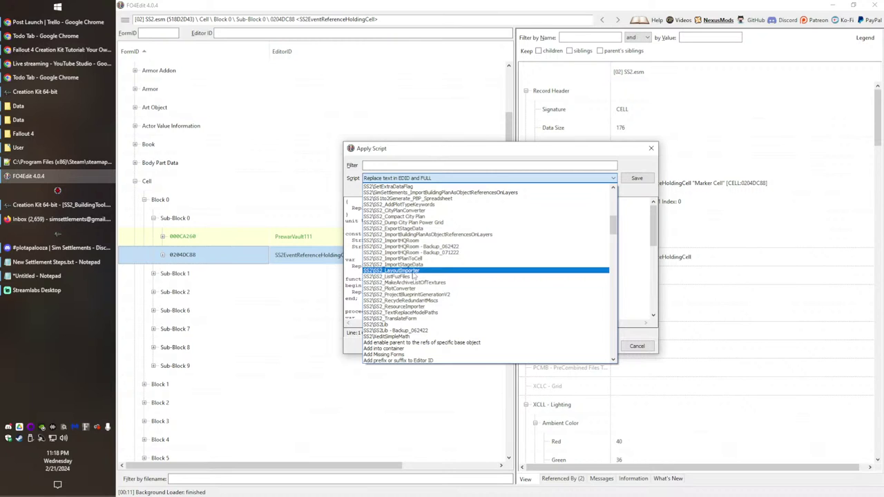
left_click(414, 270)
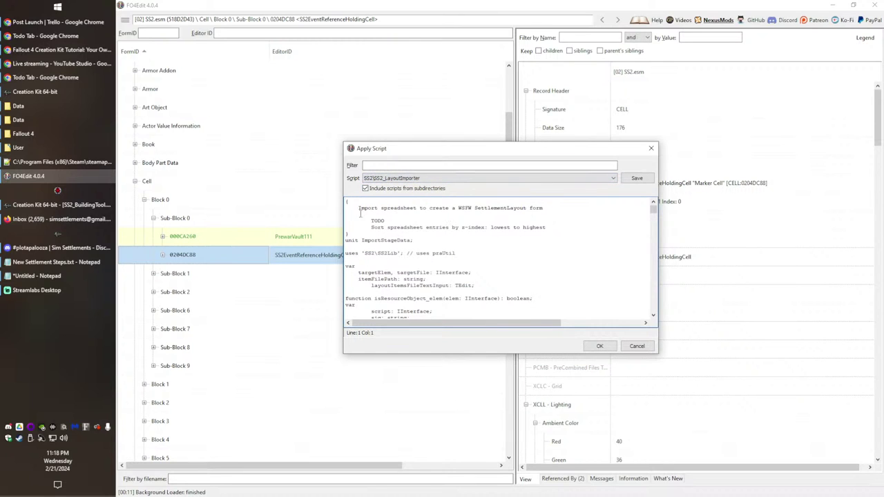
Step: Read the SS2_LayoutImporter script's header description and the resource object and script name functions below it
left_click_drag(365, 209, 508, 209)
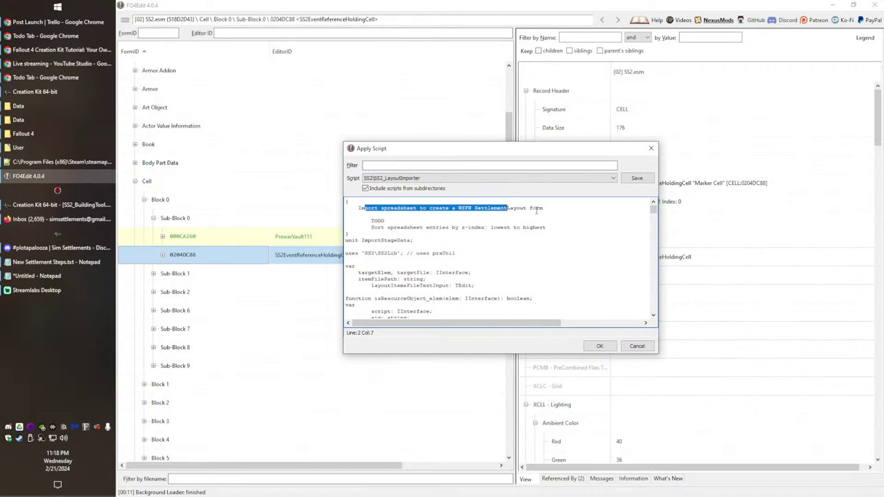
left_click(537, 209)
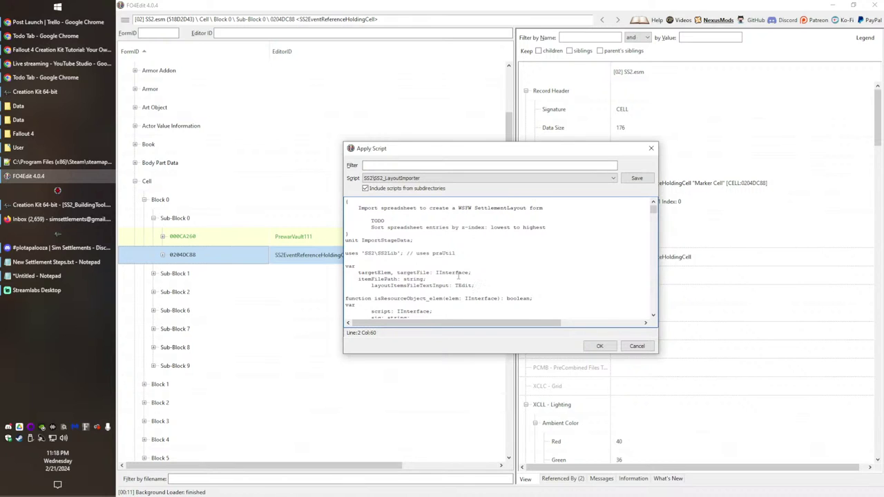
scroll(457, 276, "down", 2)
scroll(469, 283, "down", 3)
scroll(475, 284, "down", 2)
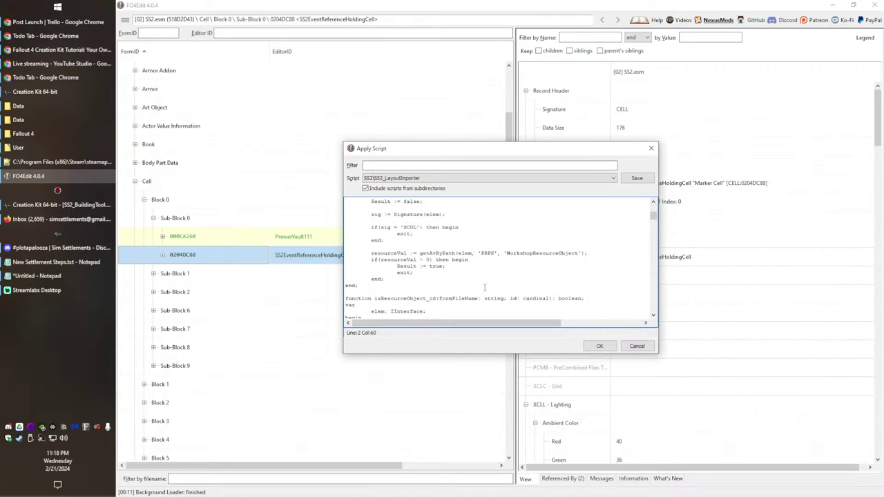
scroll(484, 287, "up", 4)
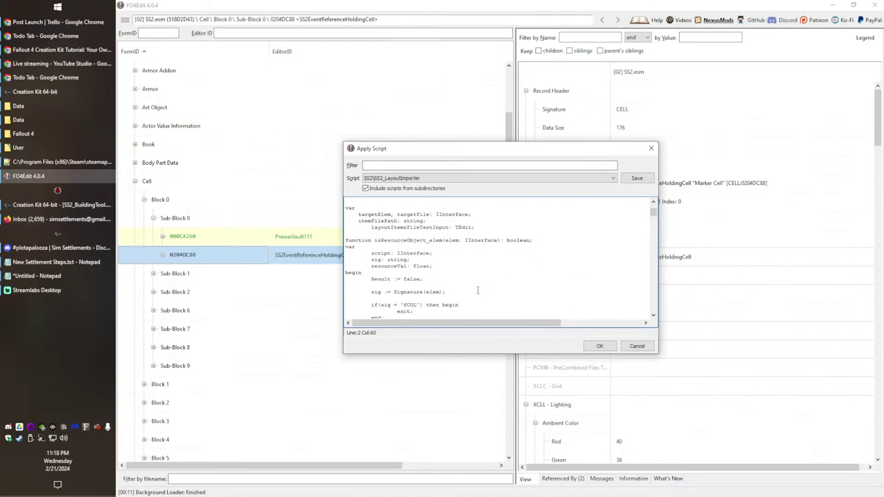
scroll(477, 291, "down", 5)
scroll(476, 291, "down", 1)
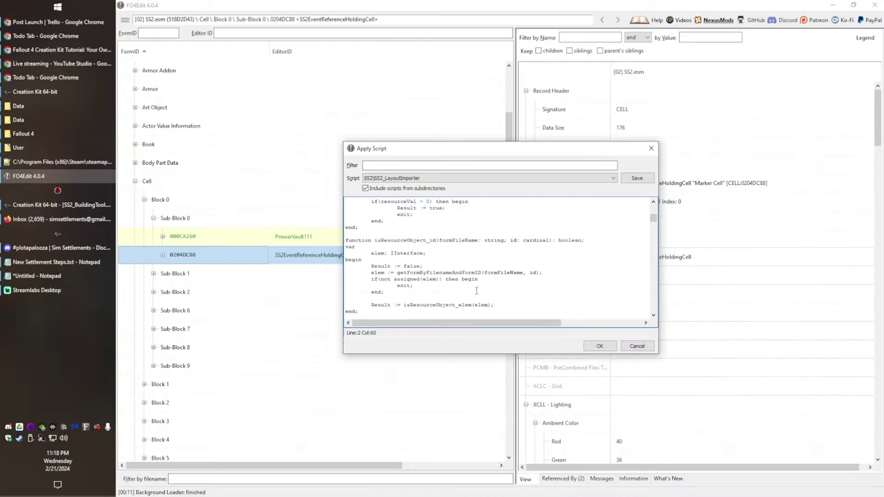
scroll(476, 290, "down", 6)
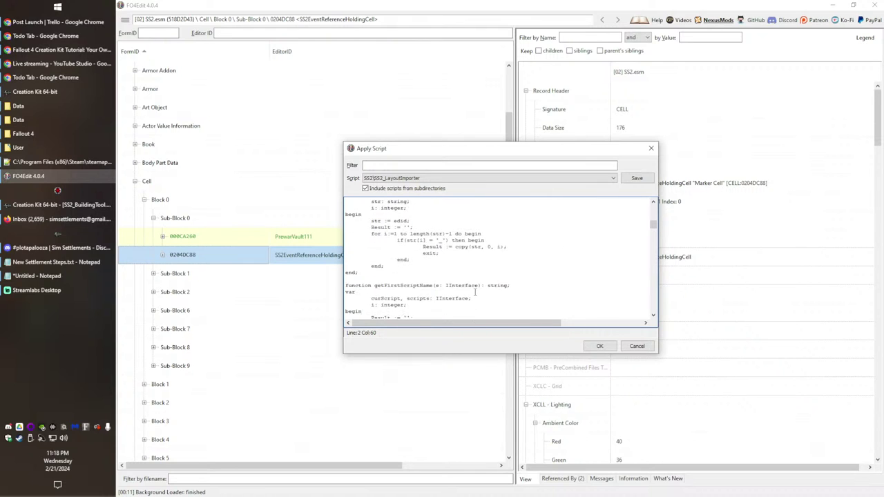
Step: Return to the start of the SS2_LayoutImporter code and highlight its line about importing a spreadsheet to create a WSFW SettlementLayout form
left_click(462, 179)
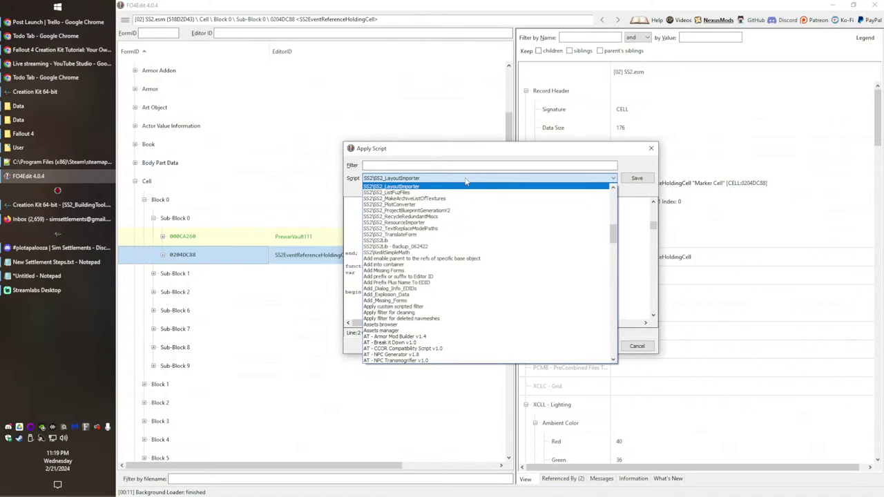
left_click(465, 181)
scroll(507, 294, "up", 8)
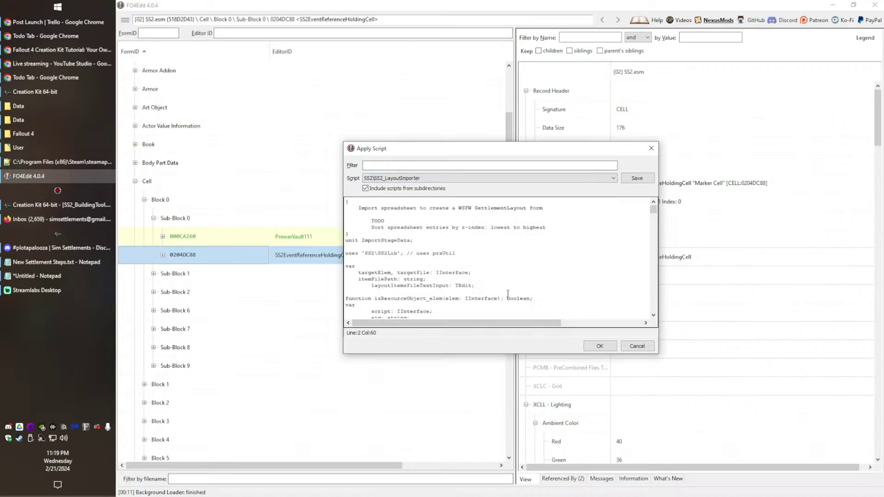
left_click_drag(358, 208, 544, 208)
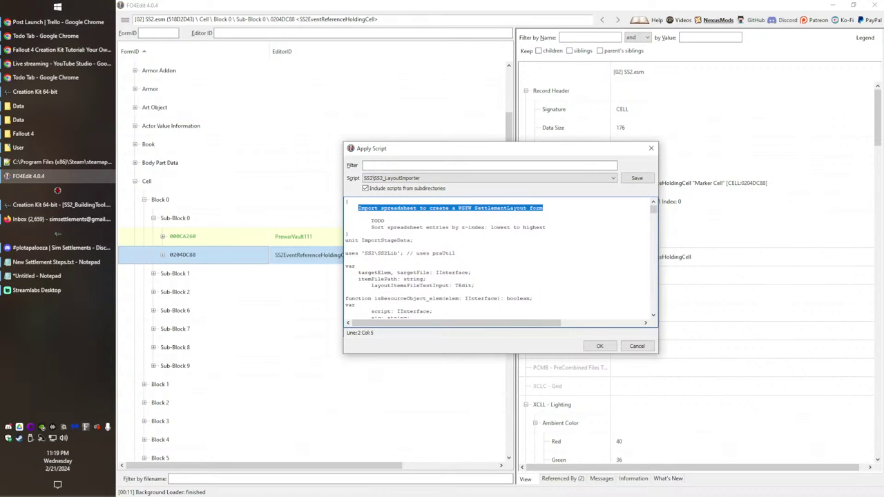
key("ctrl+t")
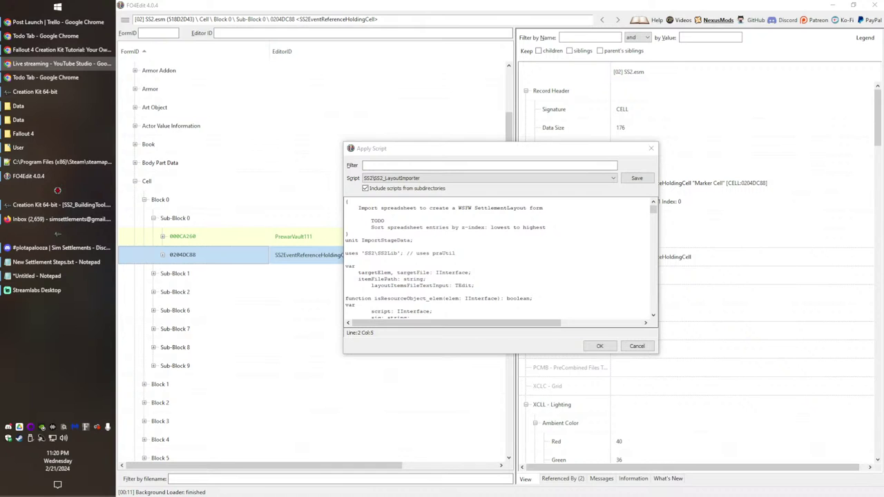
double_click(456, 252)
left_click(469, 240)
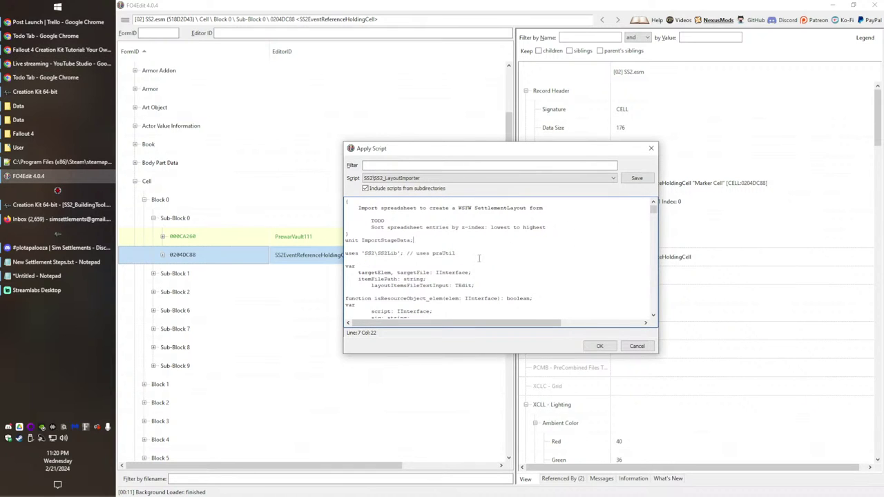
Step: Cancel the script dialog without running anything and close FO4Edit
left_click_drag(457, 149, 430, 91)
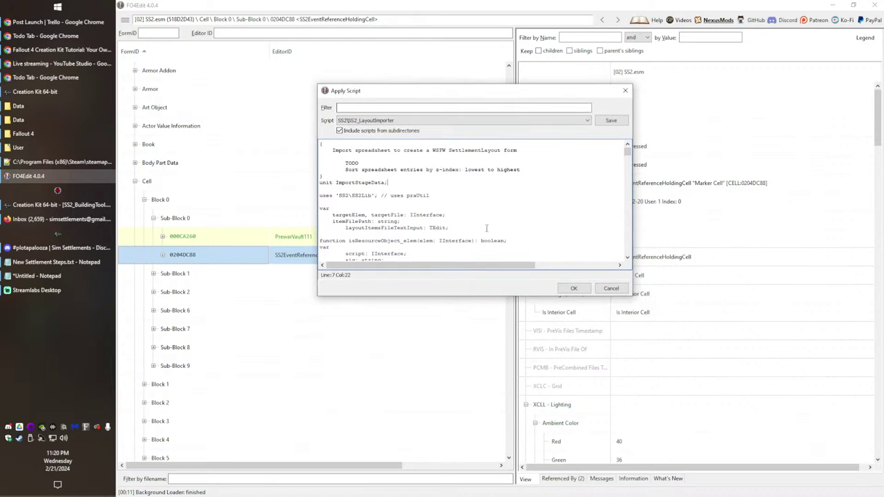
left_click(621, 288)
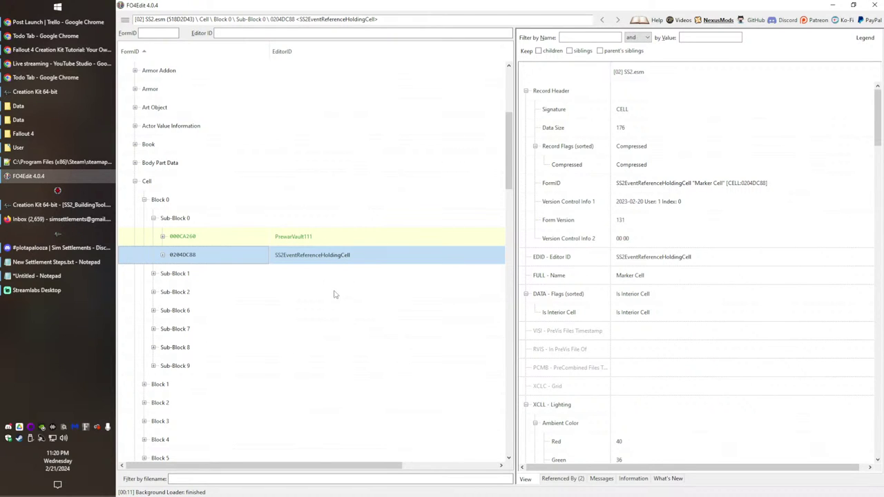
left_click(875, 5)
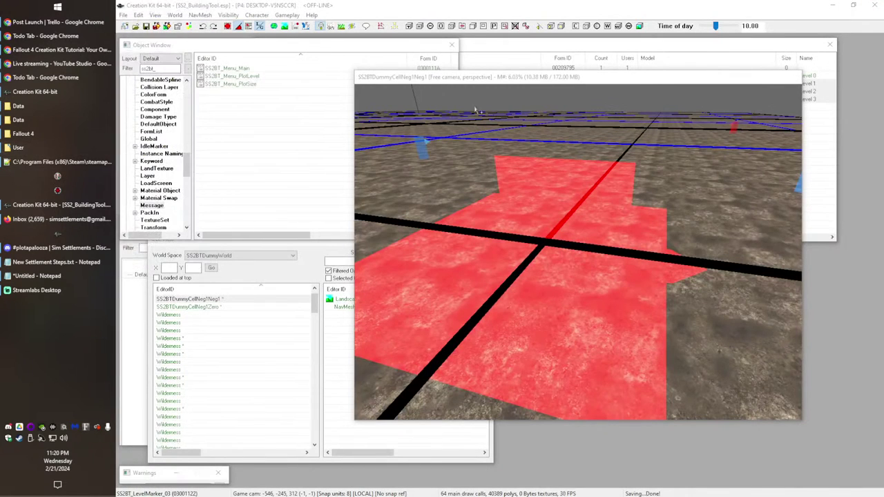
Step: Examine the red plot area and the nearby level marker in the SS2BT dummy world in the Creation Kit
left_click(410, 81)
scroll(561, 243, "down", 8)
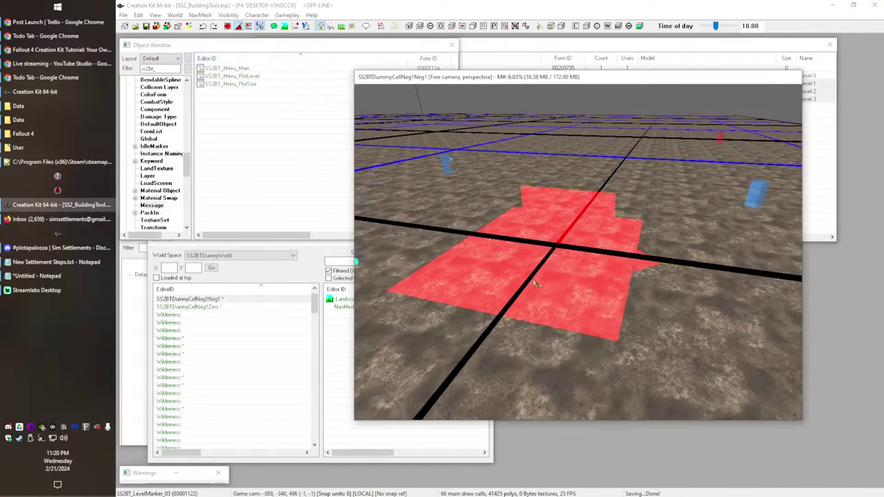
mouse_move(562, 243)
middle_mouse_down("shift")
mouse_move(522, 304)
mouse_move(508, 246)
mouse_move(543, 297)
mouse_move(652, 249)
mouse_move(560, 302)
mouse_move(612, 308)
middle_mouse_up("shift")
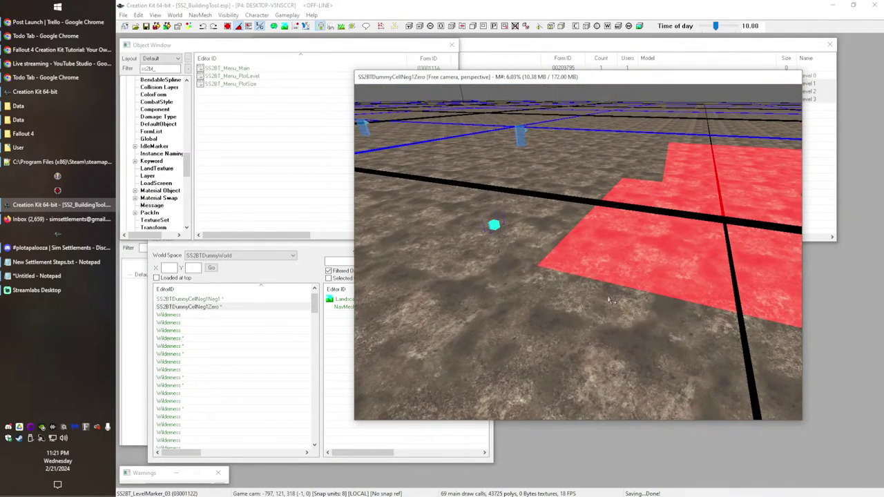
middle_click_drag(574, 311, 514, 312)
left_click(242, 143)
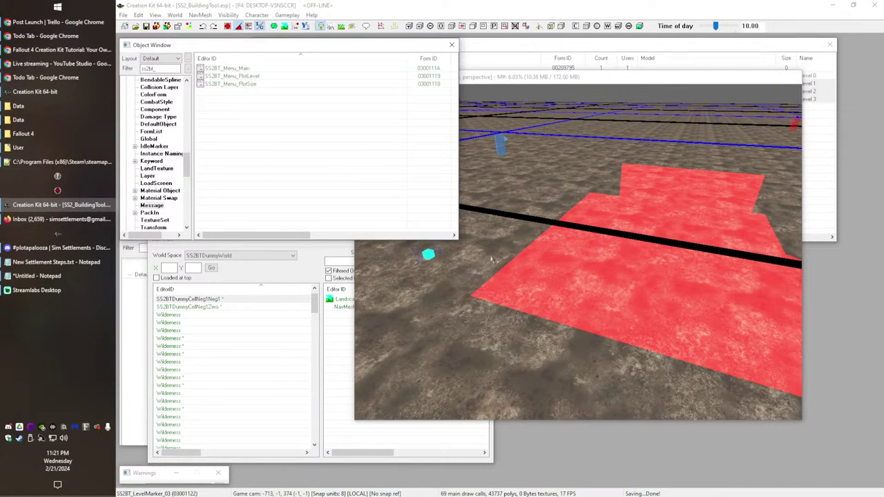
scroll(492, 262, "down", 1)
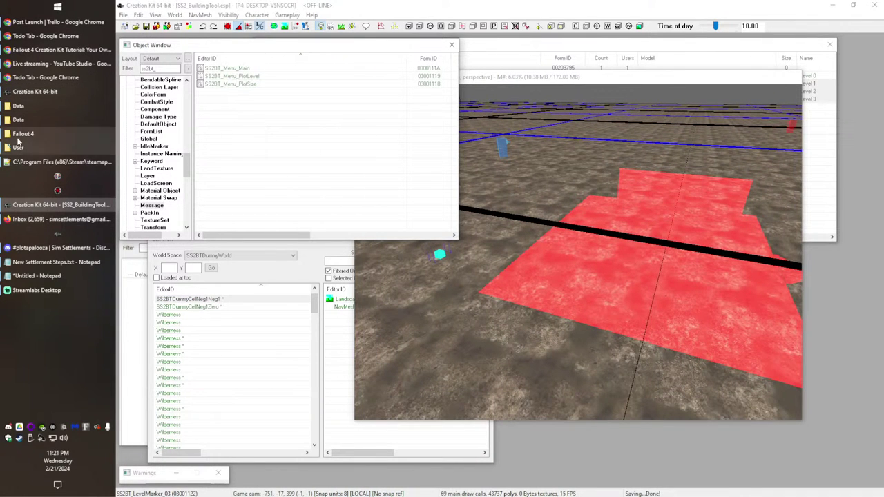
scroll(602, 271, "up", 1)
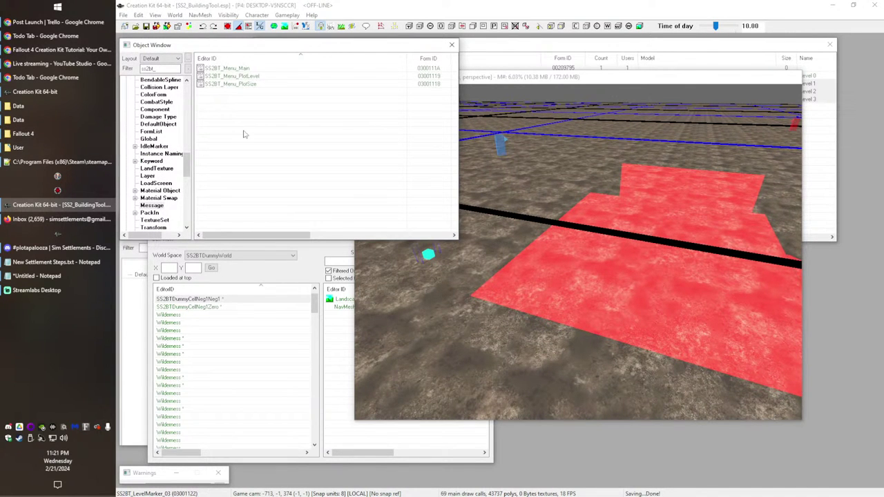
Step: Switch to the Fallout 4 folder and launch the game from it
left_click(38, 130)
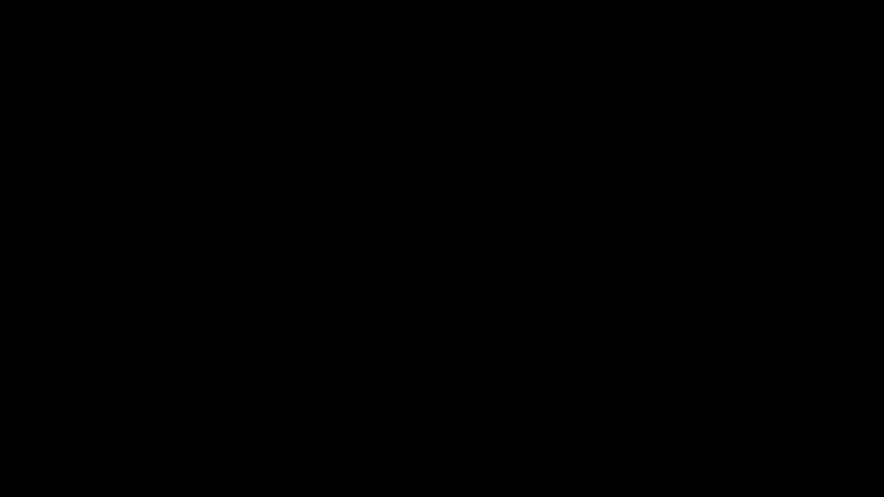
double_click(268, 140)
left_click(532, 42)
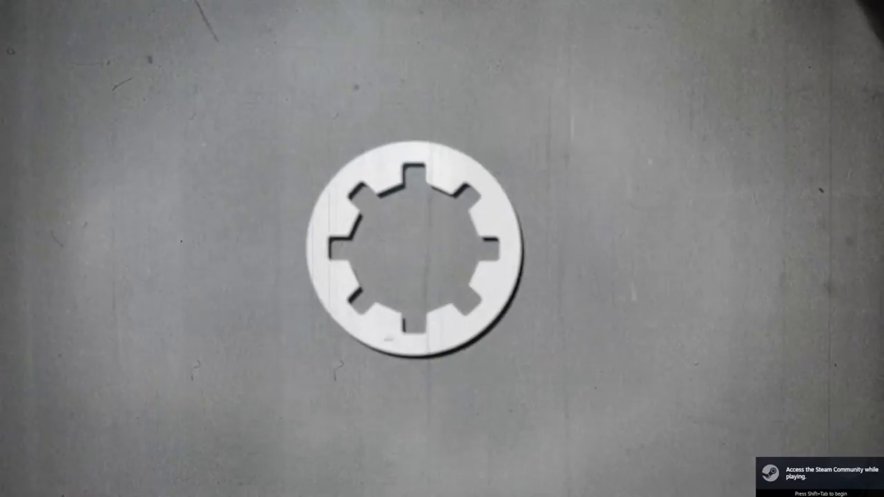
Step: Run coc SS2BTDummyCellNeg1Zero in the game console to load directly into the test cell
key("grave")
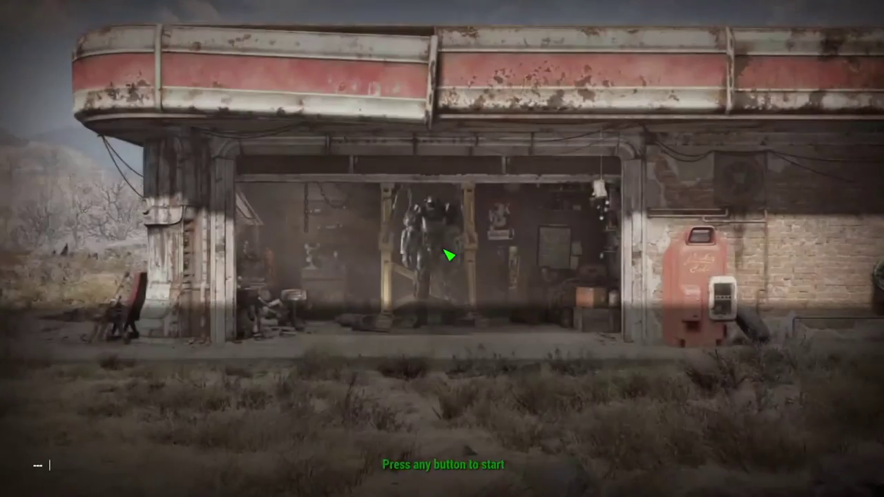
type("coc")
type("SS2BTDummyCellNeg1Zero")
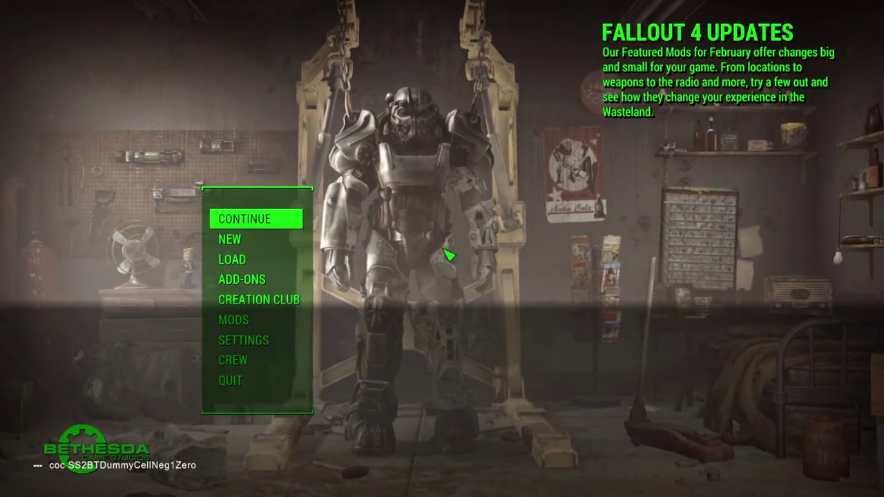
key("Return")
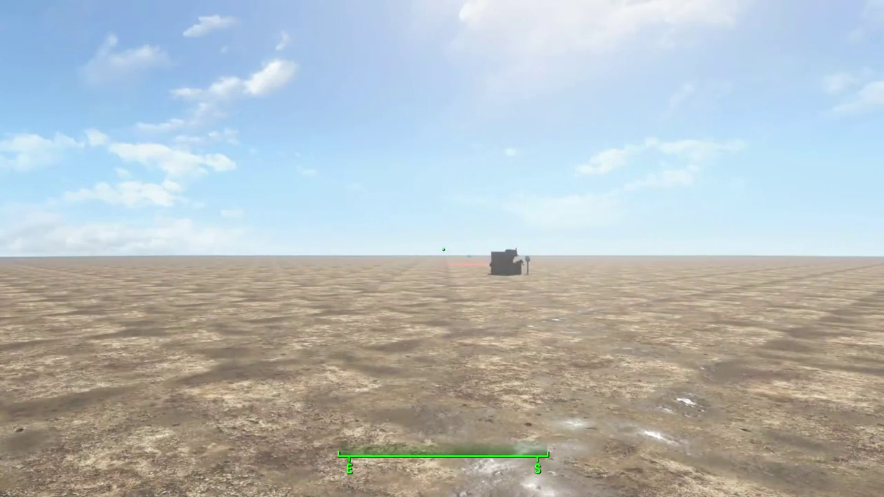
Step: Approach the control post beside the red workbench and activate it to open the plot change menu
key("shift+w")
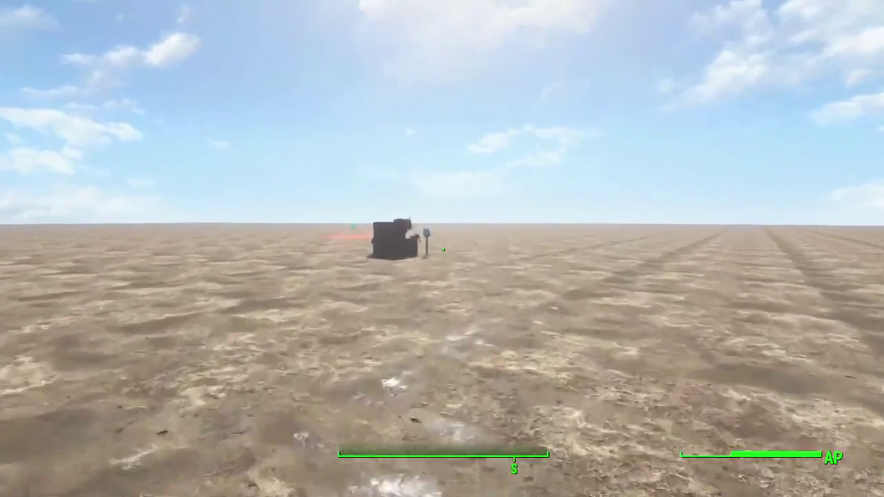
key("w")
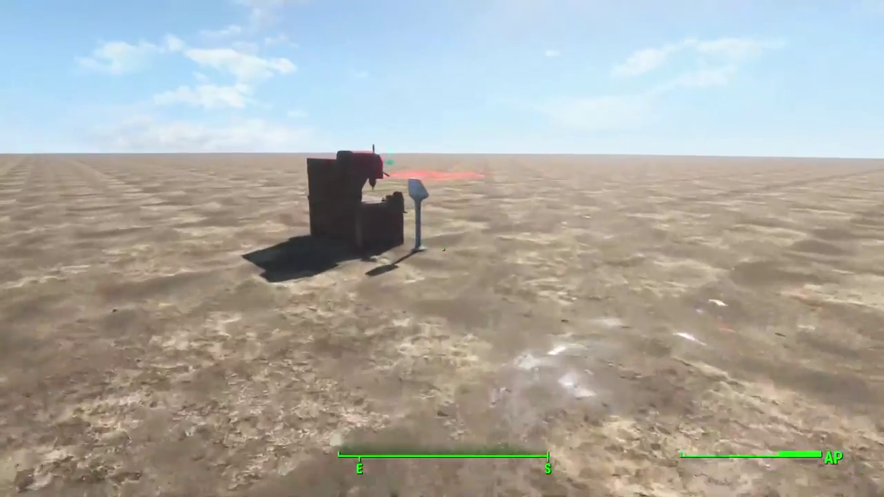
key("x")
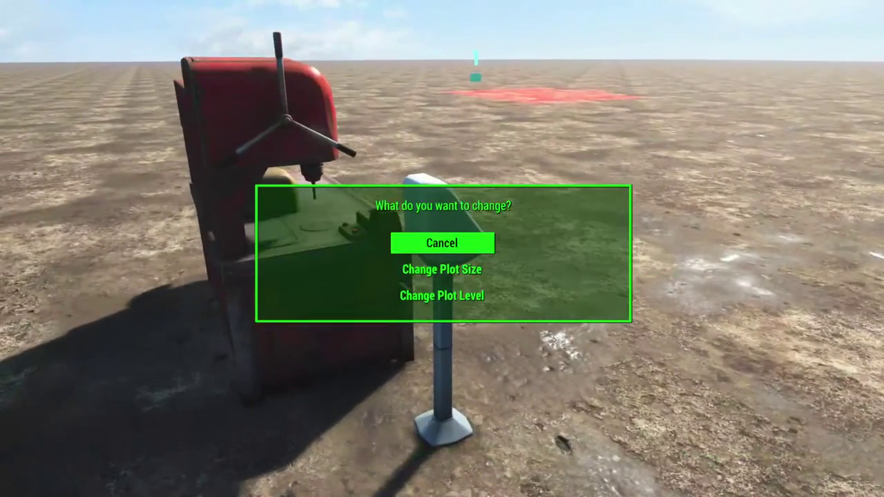
Step: Test the plot level options at the control post: set Building Materials, switch to level 2, and finish on level 3
key("Return")
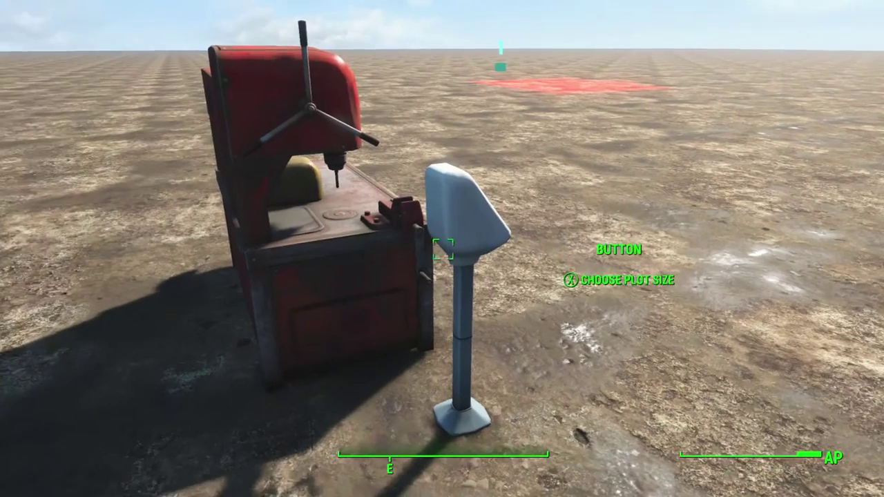
key("e")
key("Return")
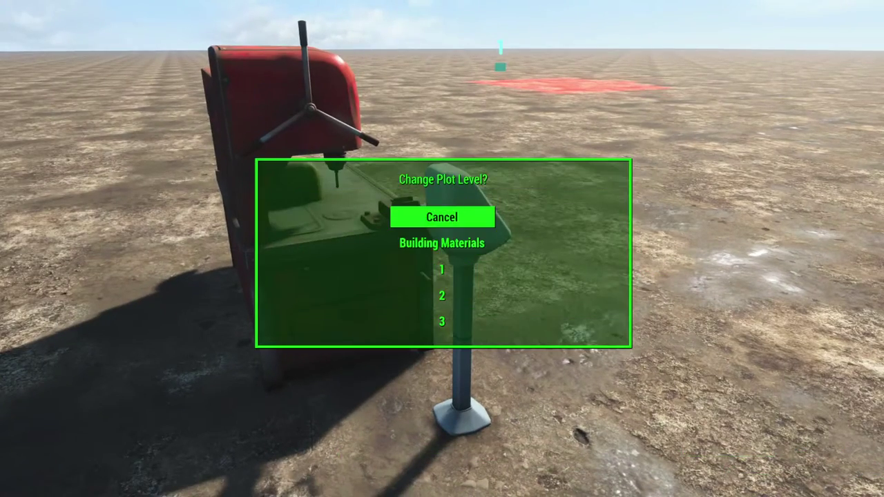
key("Return")
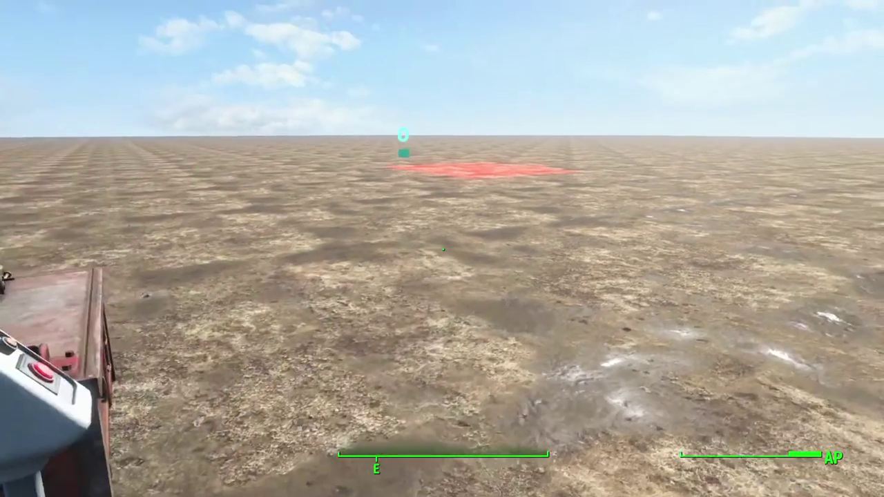
key("e")
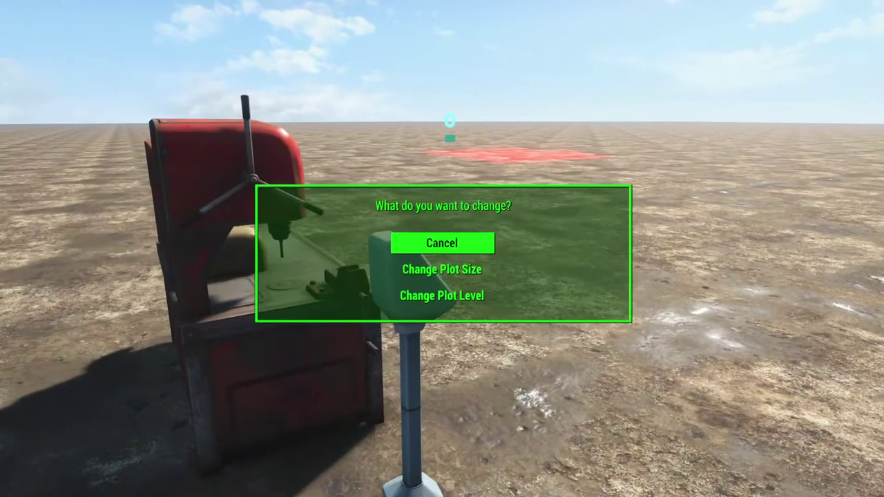
key("Return")
key("Return")
key("e")
key("Return")
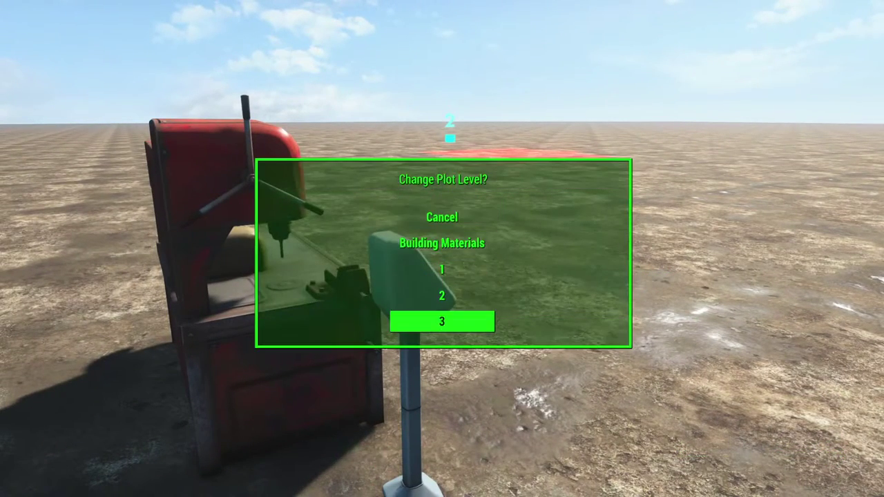
key("Return")
Step: Change the plot size to 1x1 at the control post, and then enlarge it to 3x3
key("e")
key("Return")
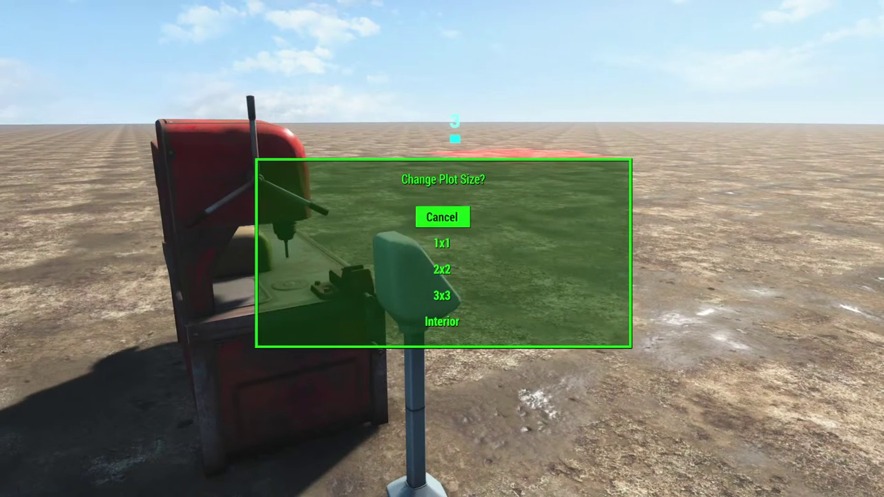
key("Return")
key("Down")
key("Return")
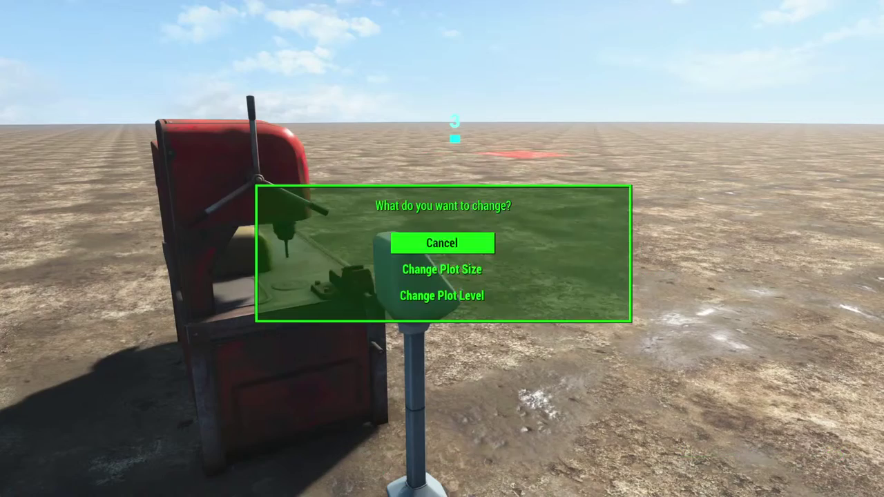
key("Up")
key("Return")
key("Return")
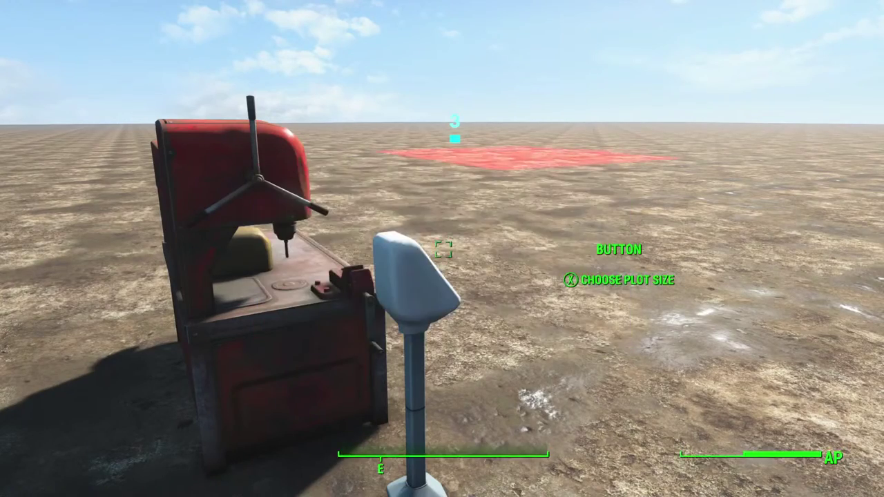
Step: Walk around the 3x3 red plot area and examine its outline and the level marker from several sides
key("w")
key("d")
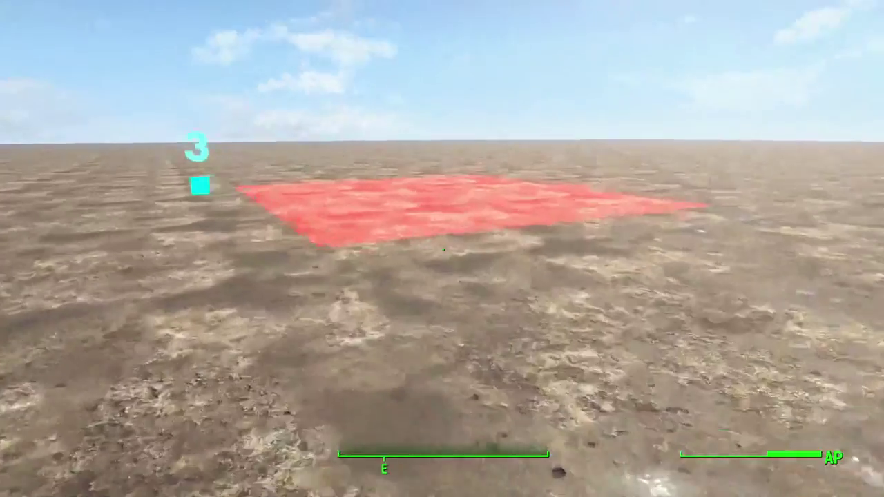
key("d")
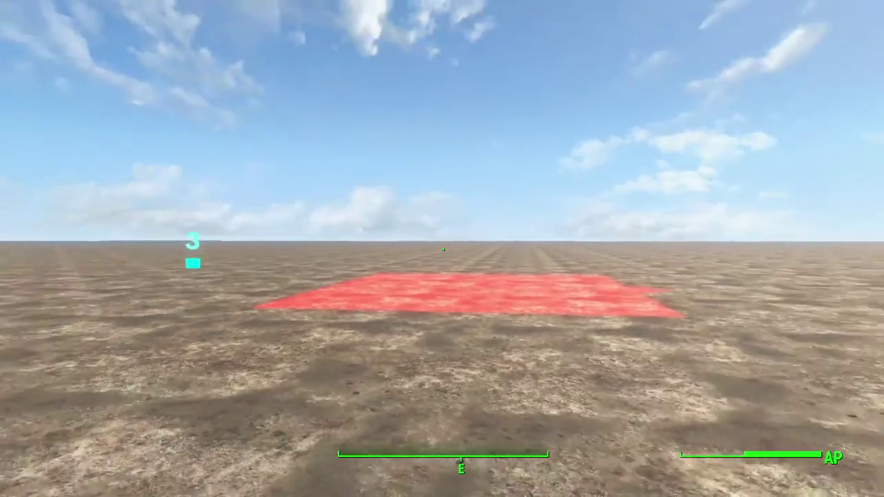
key("d")
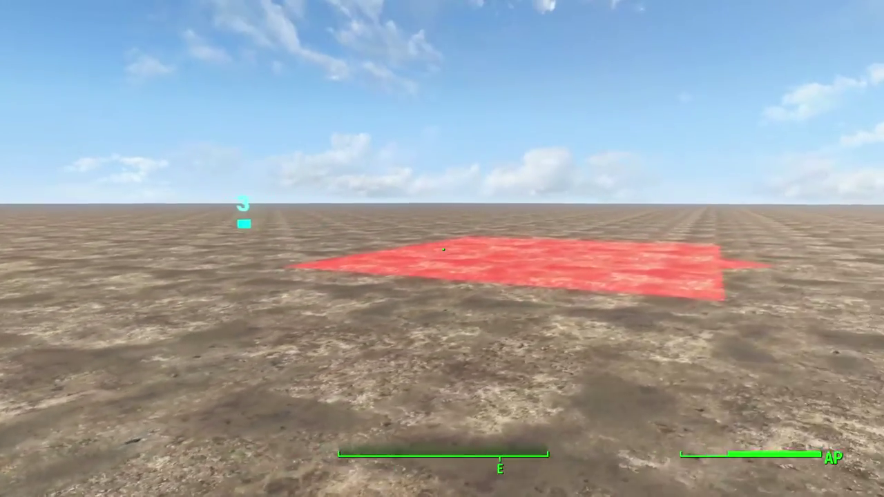
key("a")
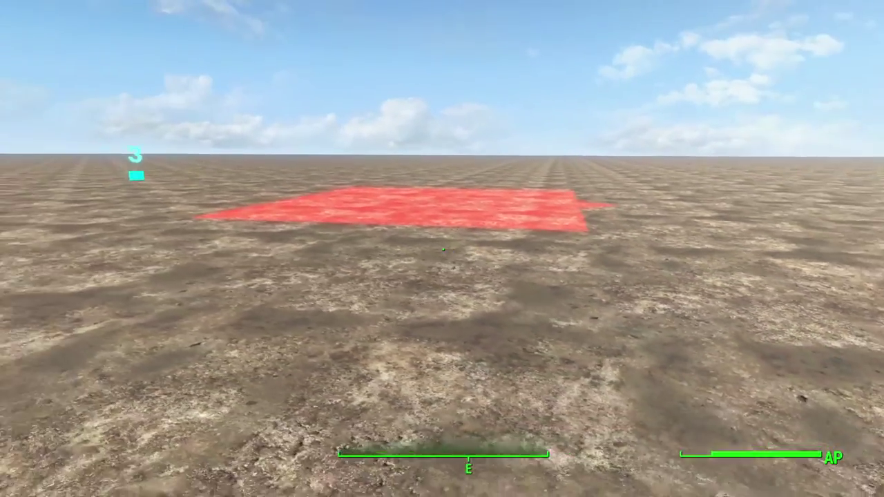
key("a")
key("s")
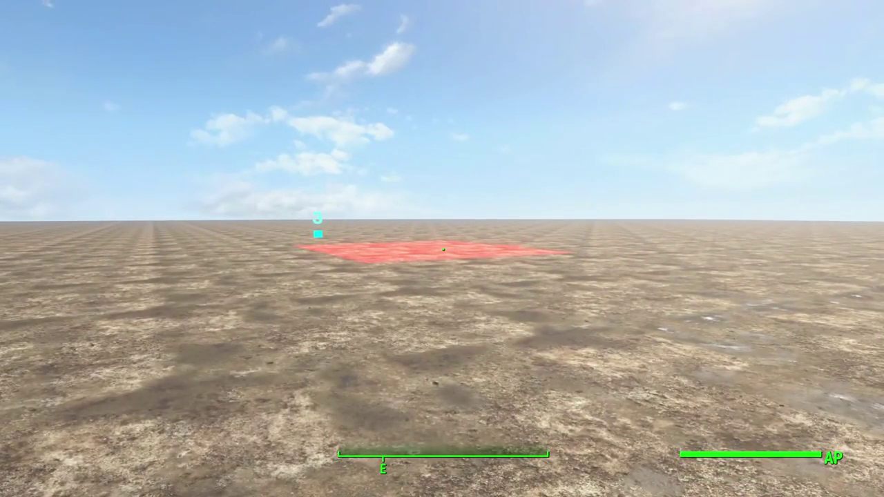
Step: Quit the game with the qqq console command and return to the Creation Kit
key("grave")
type("qqq")
key("Return")
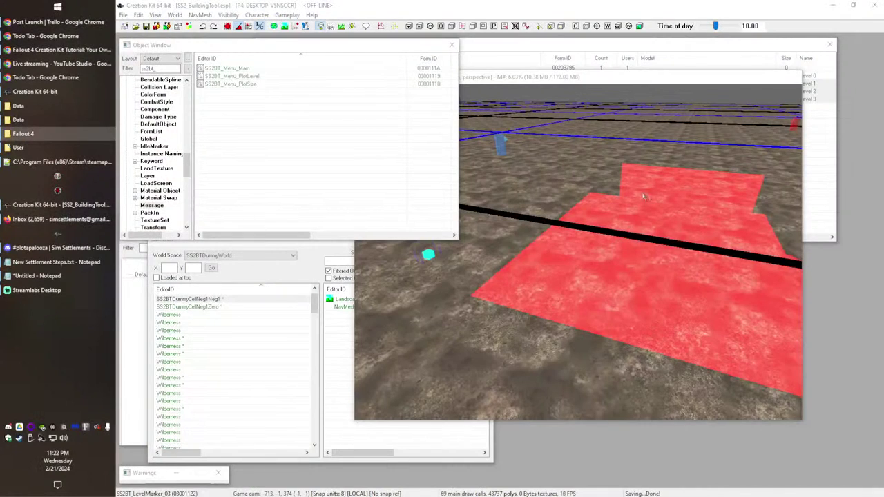
Step: Set the activate text override of the control post's base activator SS2BT_Button_ShowMainMenu to Options and save the plugin
scroll(597, 260, "down", 1)
middle_click_drag(493, 318, 475, 325)
middle_click_drag(528, 323, 512, 282)
left_click(231, 130)
double_click(508, 206)
left_click(579, 155)
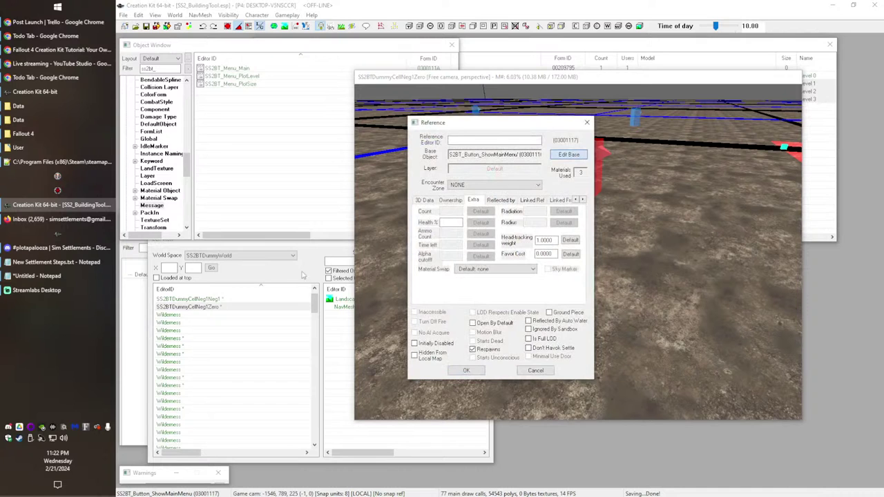
left_click(561, 156)
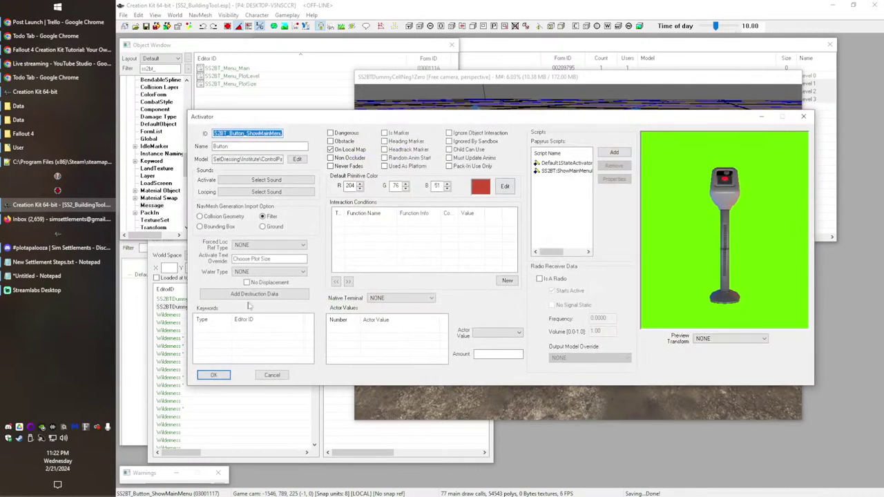
left_click_drag(292, 261, 237, 261)
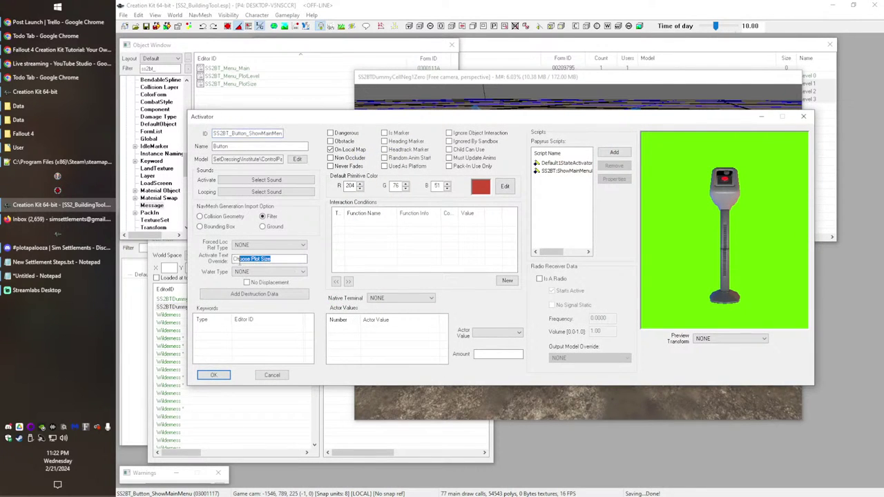
key("BackSpace")
left_click(214, 375)
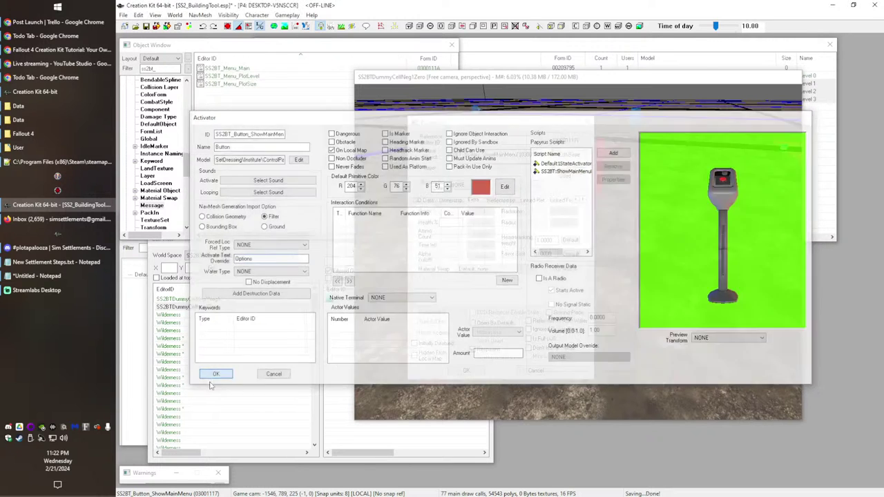
left_click(466, 372)
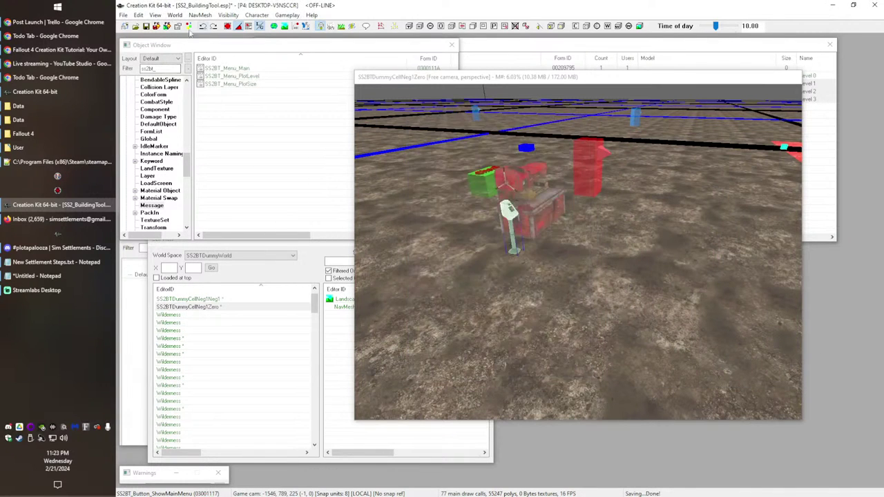
left_click(146, 27)
Step: Replace the display name Button on the control post's base activator and save the plugin
double_click(509, 207)
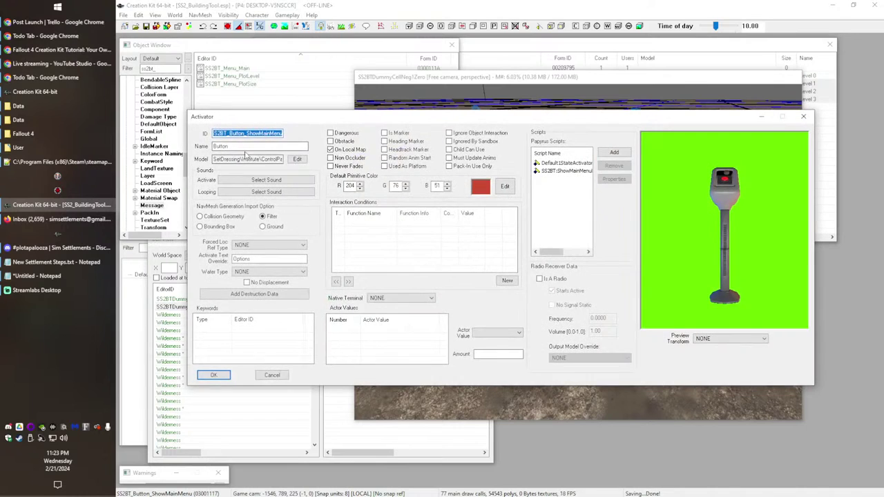
left_click_drag(242, 145, 203, 146)
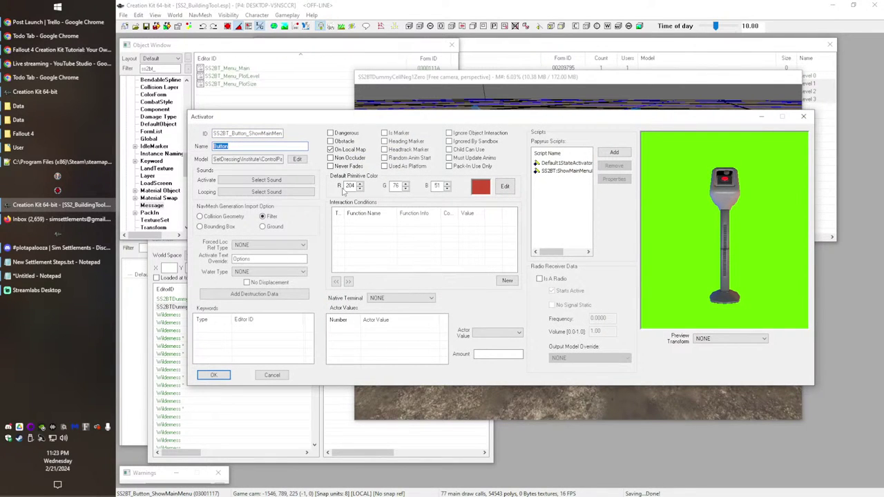
type("Op")
left_click(214, 374)
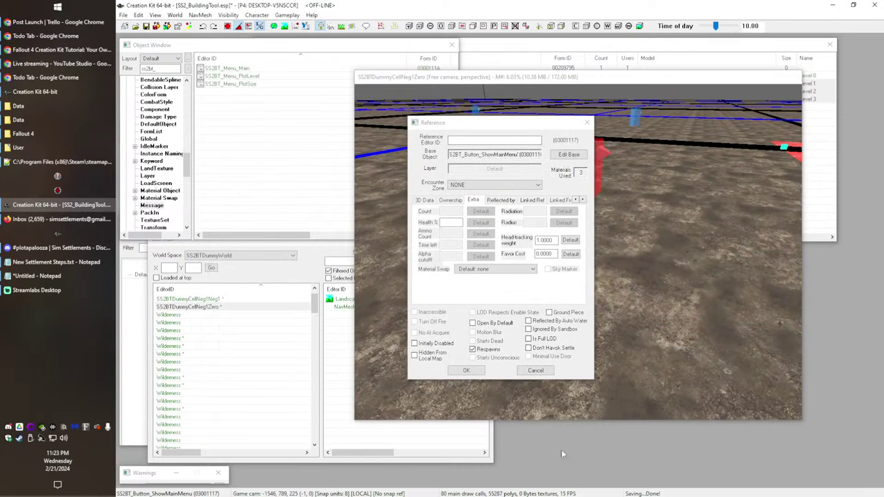
left_click(475, 373)
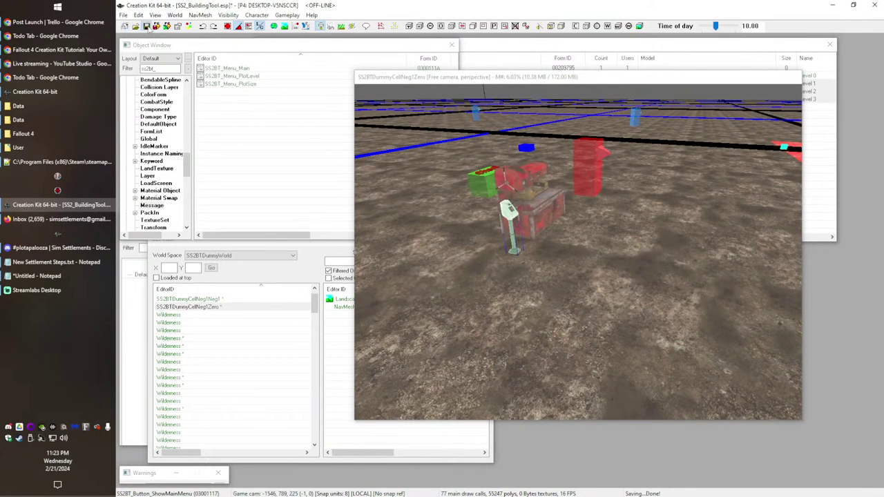
Step: Switch to ShowMainMenuButton.psc in Notepad++ and review its properties, activation event and plot size and level functions
middle_click_drag(622, 239, 536, 289)
left_click_drag(472, 86, 482, 110)
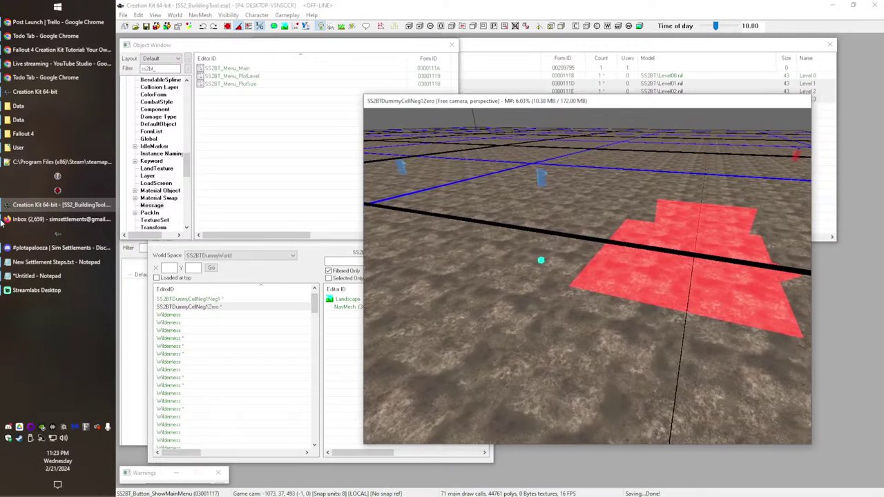
left_click(45, 165)
scroll(407, 245, "down", 8)
scroll(407, 245, "up", 8)
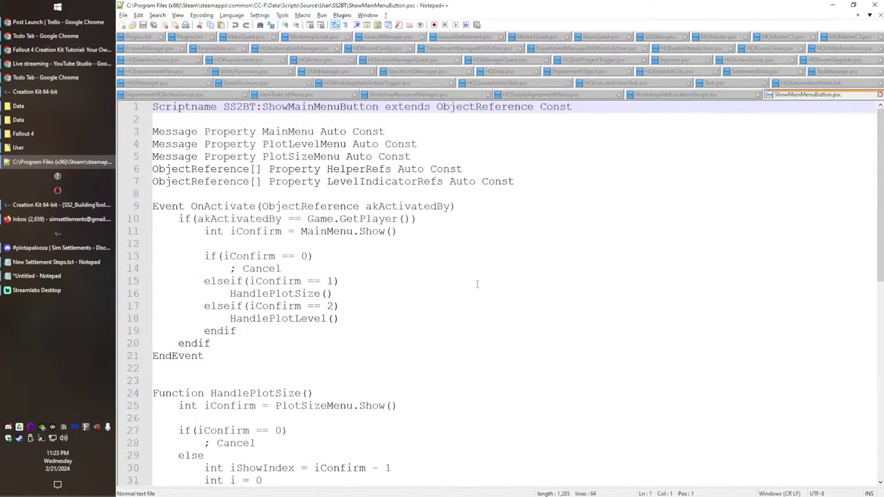
scroll(343, 293, "down", 11)
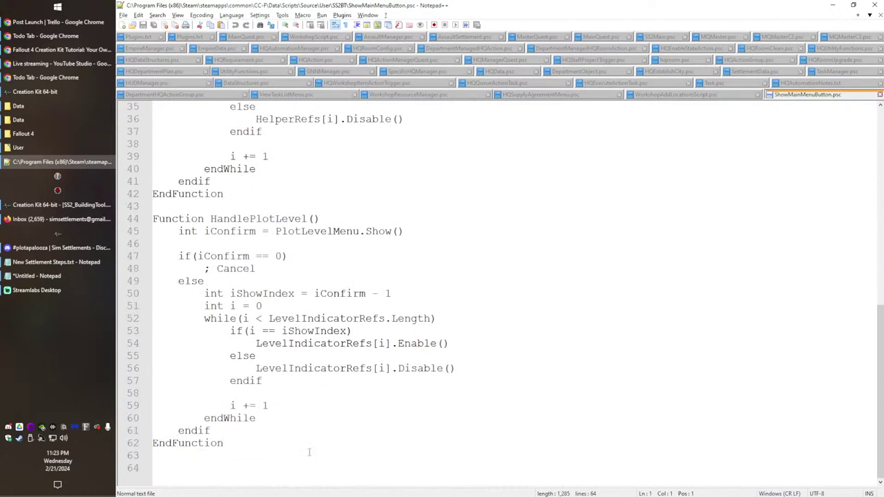
Step: Add the comment "; TODO - Move below to proper controller quest" after the last function in ShowMainMenuButton.psc
left_click(243, 471)
key("Return")
key("Return")
key("Return")
type(";")
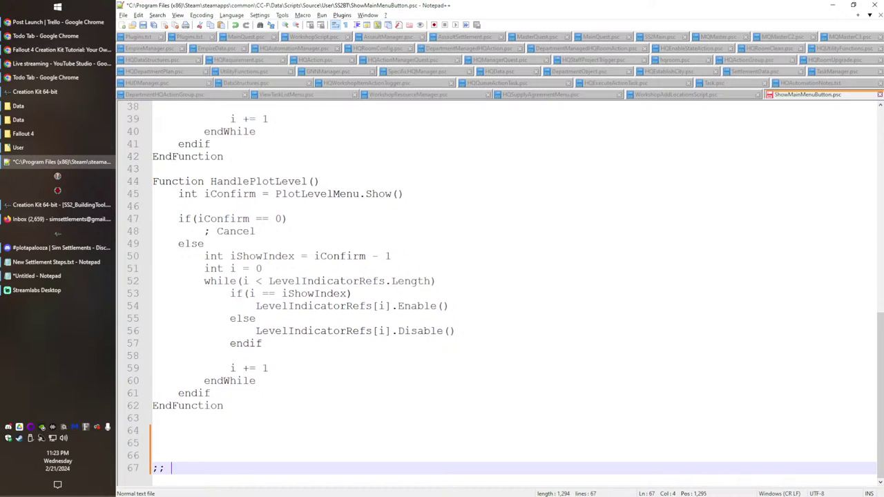
type(" TODO - Move be")
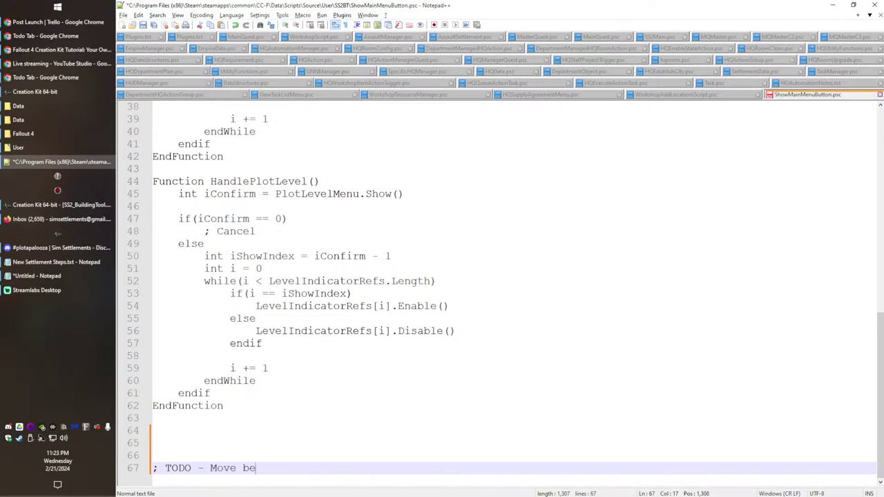
type("low to proper cont")
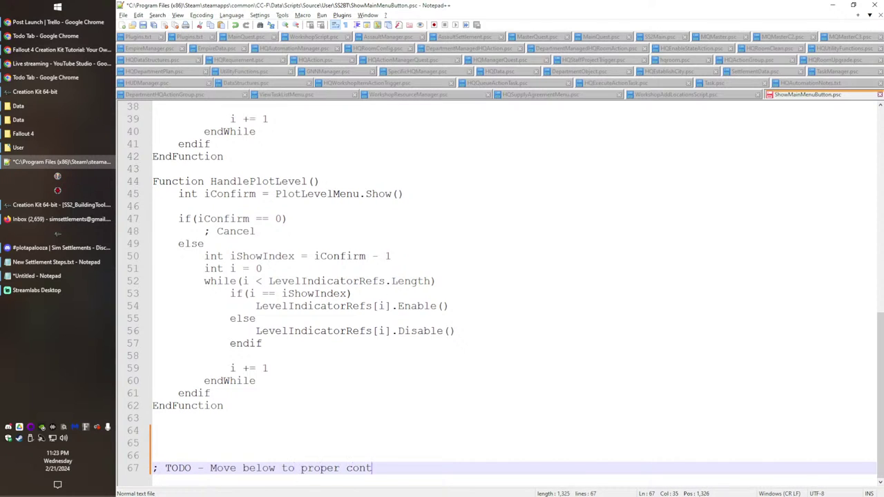
type("roller quest")
key("Return")
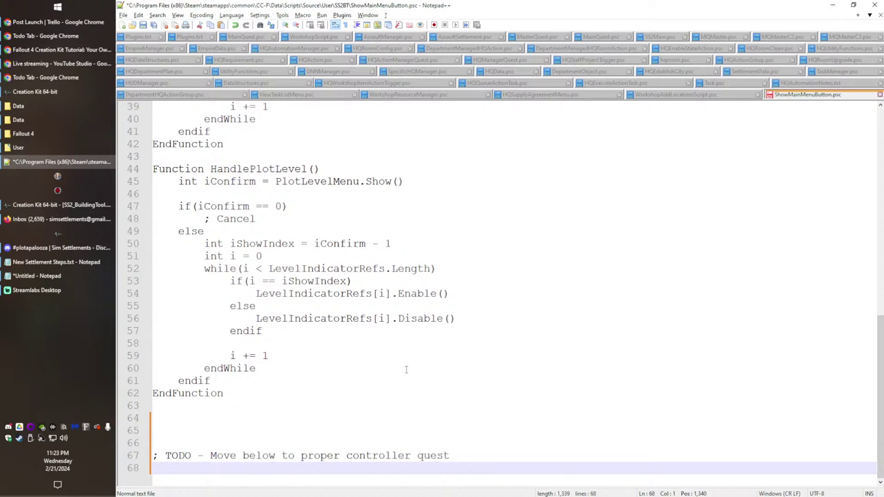
key("alt+Tab")
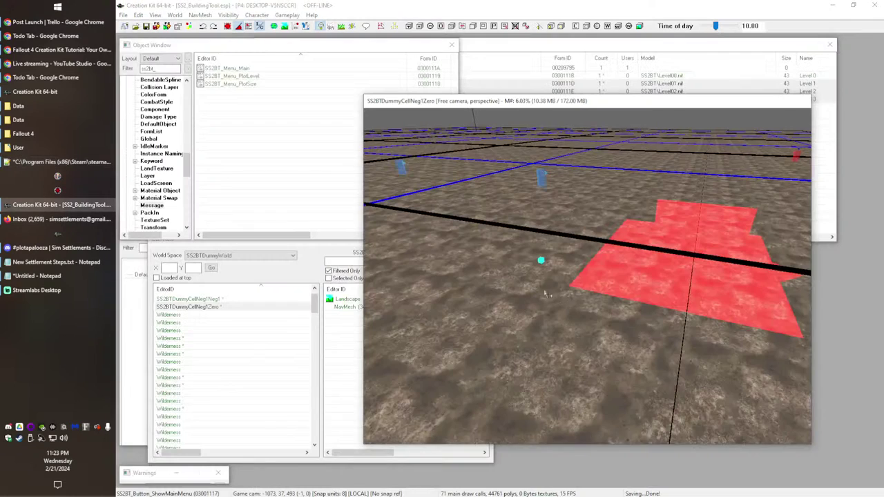
scroll(525, 259, "down", 6)
middle_click_drag(397, 340, 476, 298)
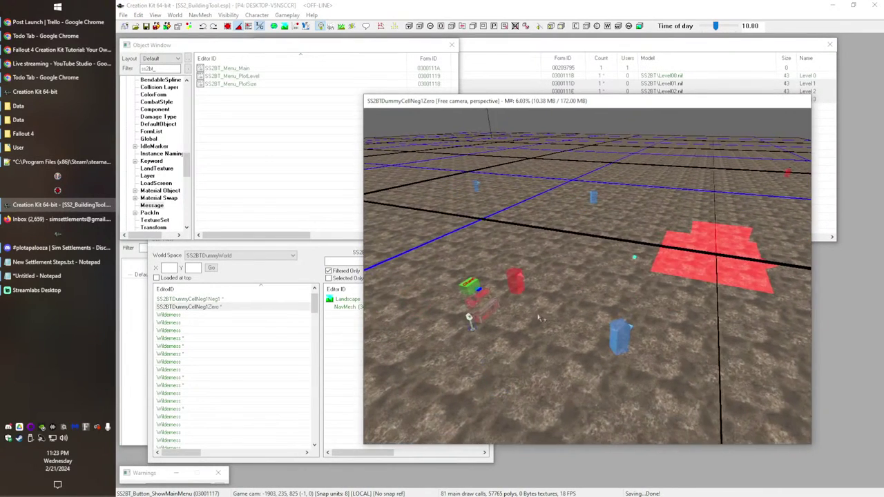
key("alt+Tab")
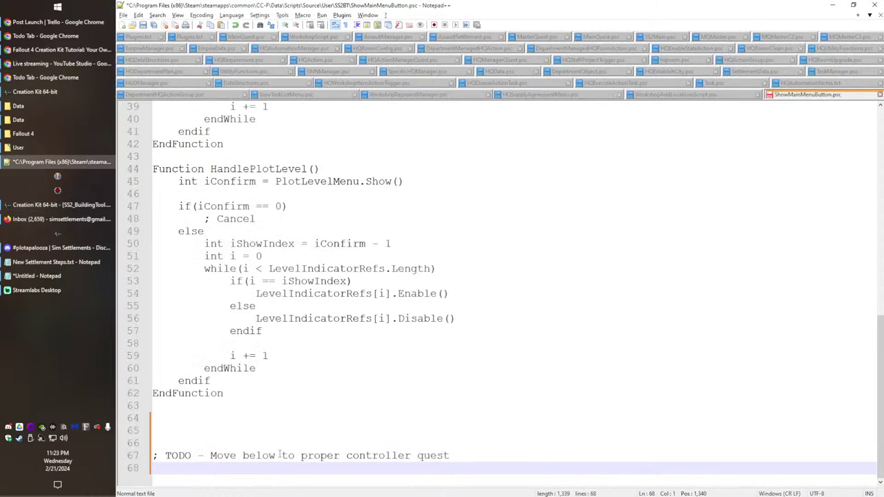
Step: Declare the property "WorkshopScript Property WorkshopRef Auto Const Mandatory" below the TODO comment
type("WorkshopScript Property")
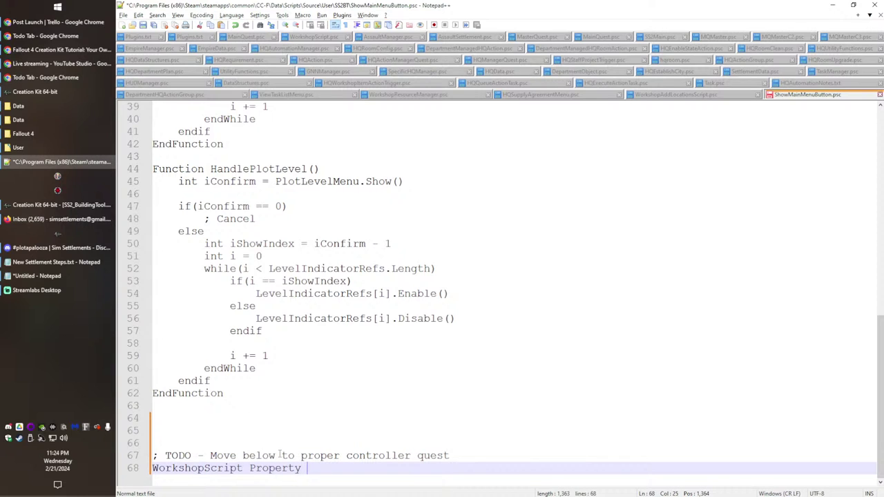
type(" Workshop")
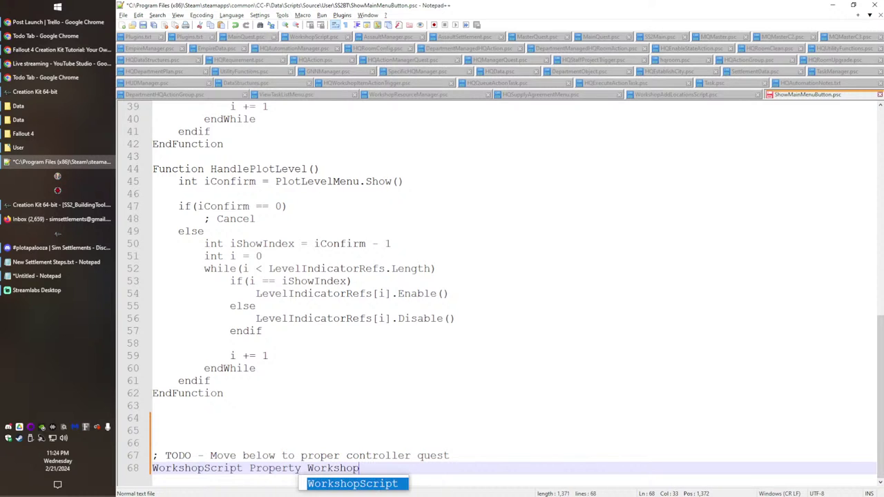
type("Ref Auto Const")
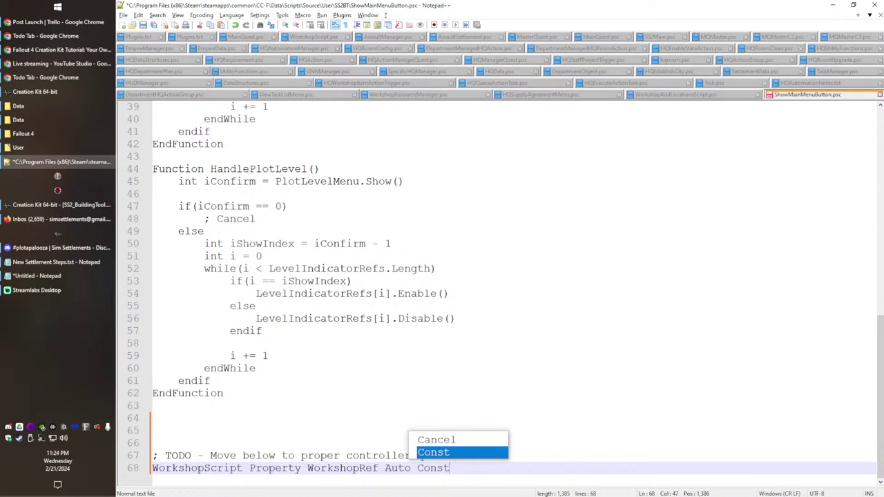
type(" Mandatory")
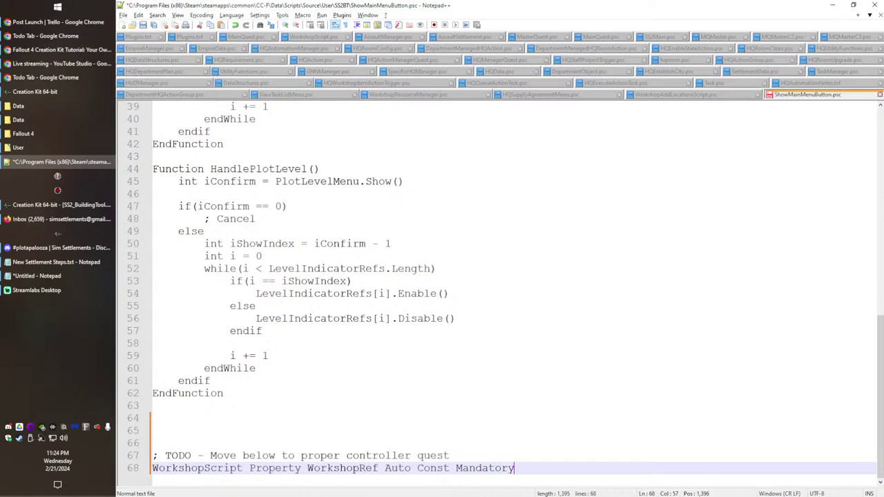
Step: Append Mandatory to the five property declarations at the beginning of ShowMainMenuButton.psc and save the script
left_click_drag(514, 468, 449, 466)
key("ctrl+c")
scroll(436, 424, "up", 13)
left_click(432, 132)
key("ctrl+v")
key("ctrl+v")
left_click(433, 145)
key("ctrl+v")
left_click(433, 156)
key("ctrl+v")
left_click(482, 168)
key("ctrl+v")
left_click(542, 185)
key("ctrl+v")
double_click(507, 139)
left_click(496, 124)
double_click(497, 131)
key("Delete")
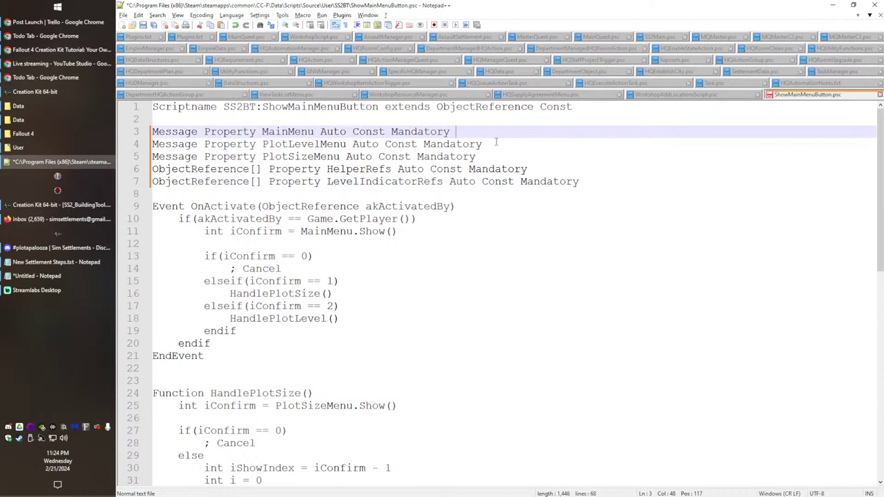
scroll(414, 355, "down", 13)
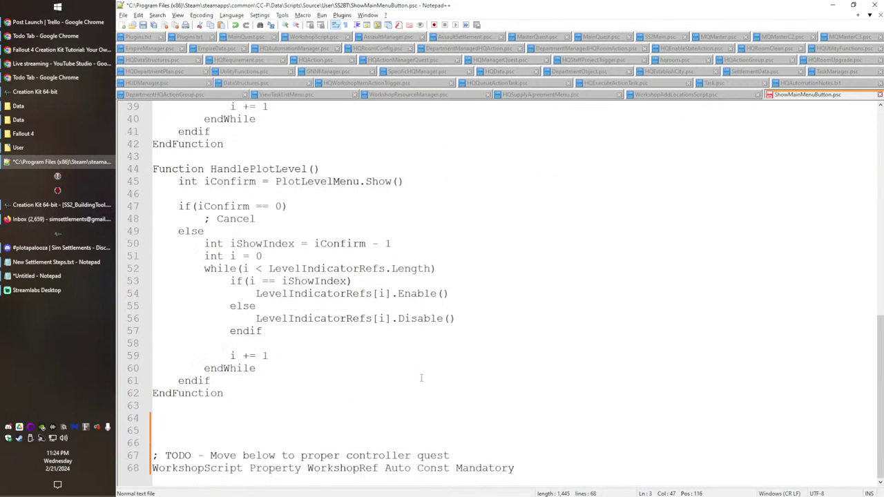
left_click(535, 469)
key("ctrl+s")
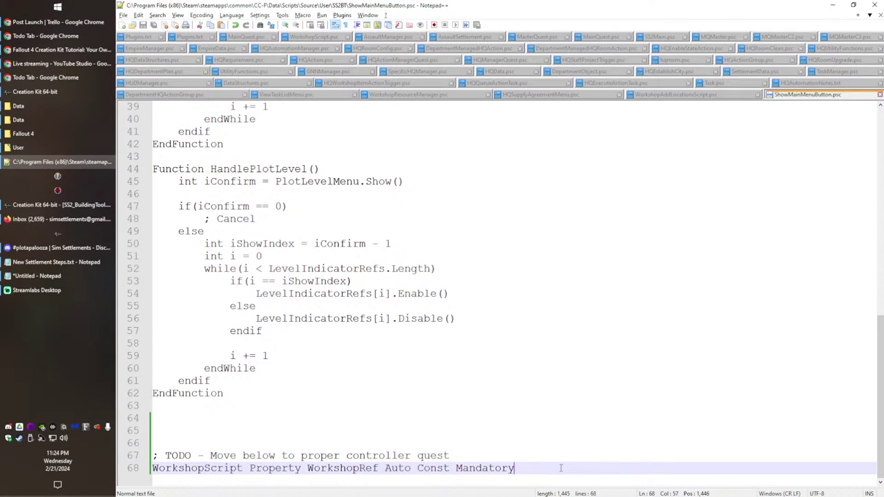
Step: Duplicate the WorkshopRef declaration and change the copy to "Keyword Property WorkshopItemKeyword Auto Const Mandatory"
key("ctrl+d")
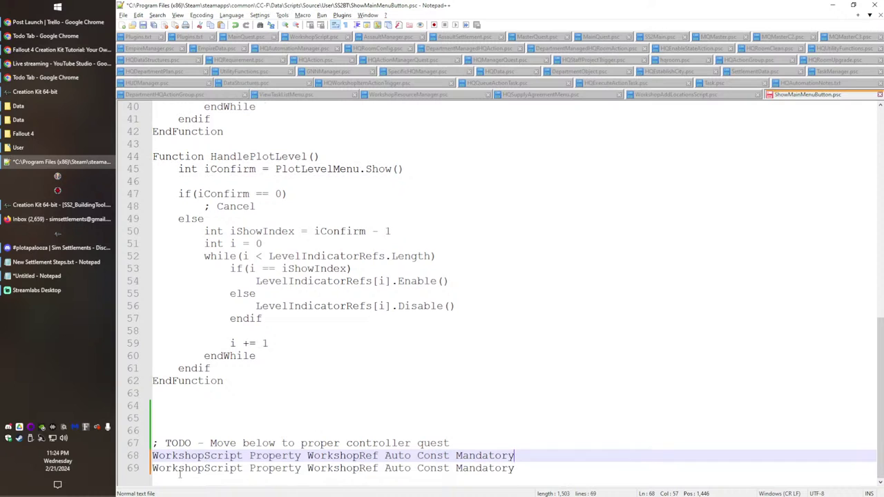
double_click(185, 469)
type("Keyword")
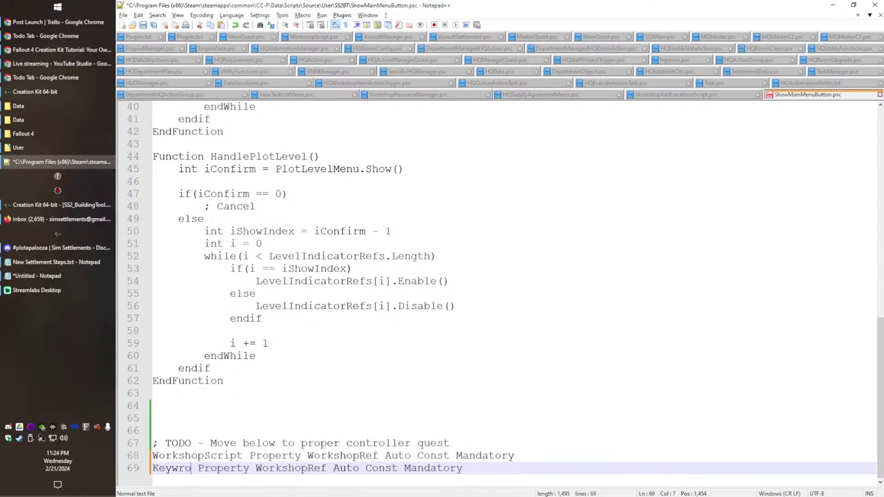
double_click(281, 468)
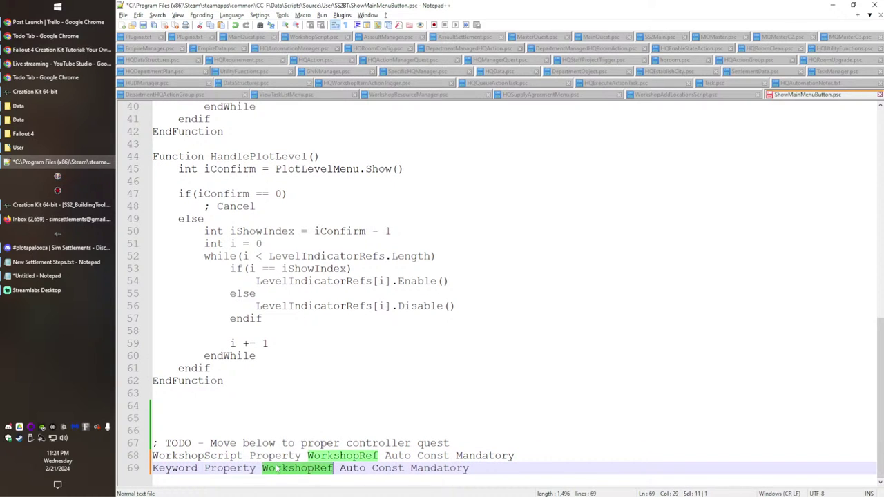
type("Worksh")
type("opItemKeyword")
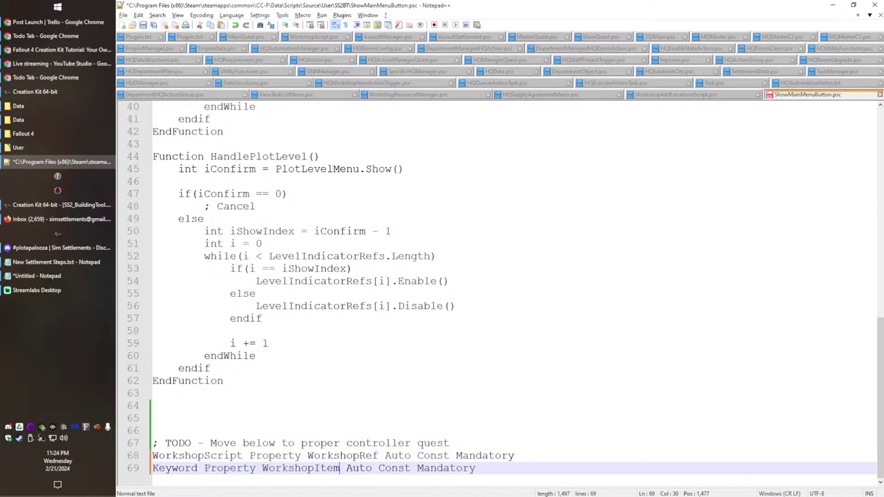
Step: Add an empty function GetActiveItems() closed by EndFunction below the WorkshopItemKeyword property
key("End")
key("Return")
key("Return")
type("Fu")
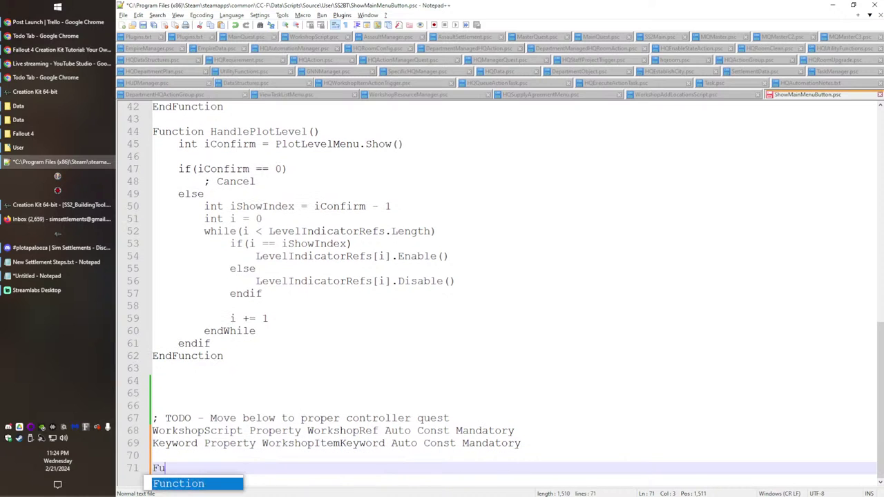
type("nction Get")
key("Escape")
type("Act")
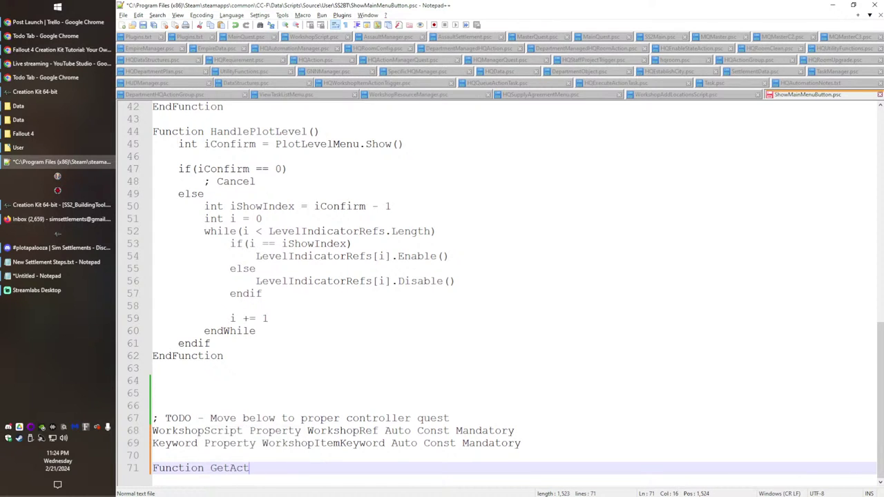
type("iveItems()")
key("Return")
type("EndFunction")
Step: Write "ObjectReference[] kActiveRefs = WorkshopRef.GetLinkedChildren" as an indented line inside GetActiveItems
key("Up")
key("End")
key("Return")
key("Tab")
type("O")
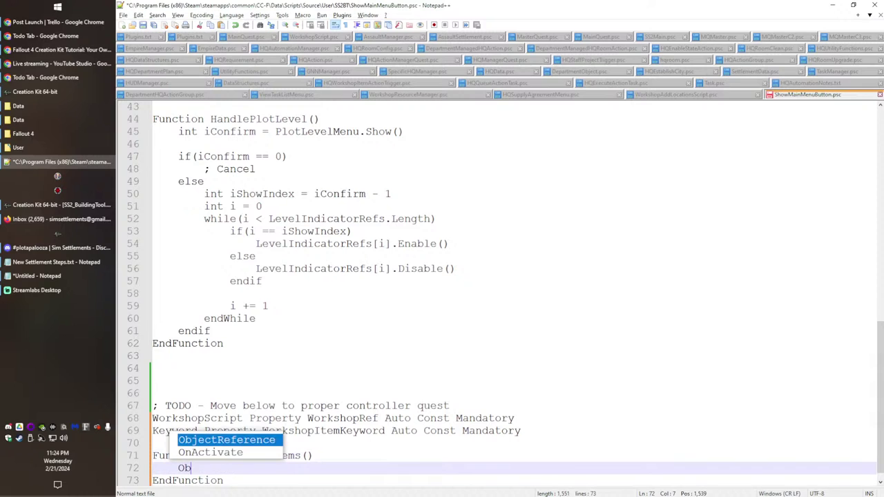
key("Return")
type("[] kActiveRefs = WorkshopRef.Get")
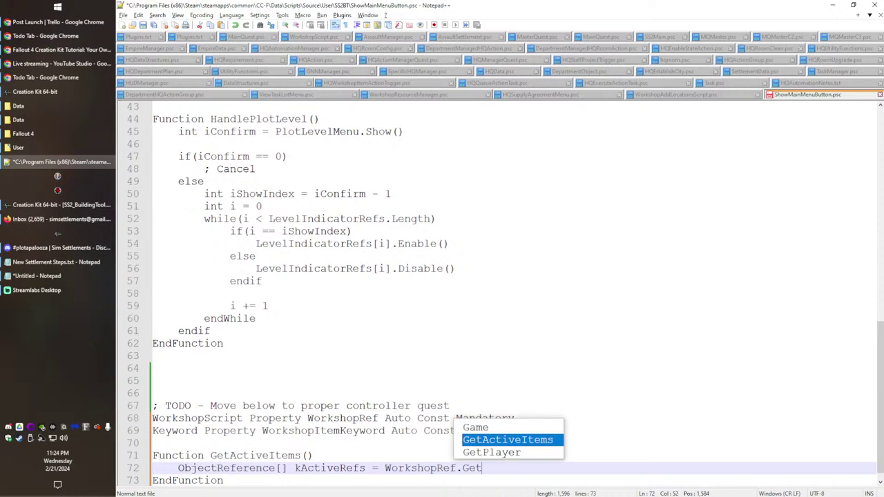
type("Linked")
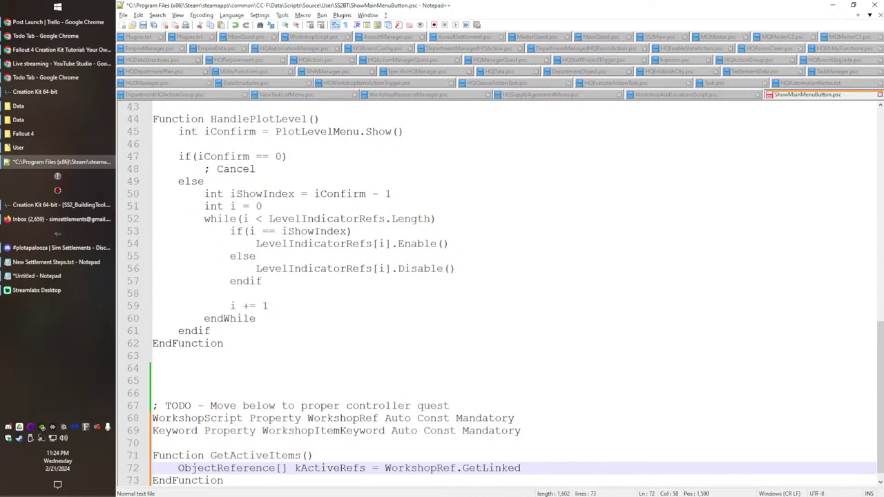
type("Children")
key("Down")
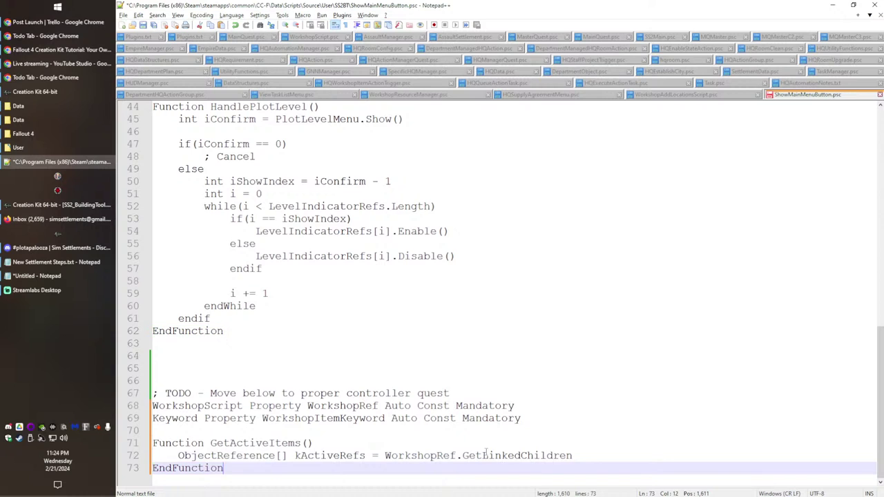
Step: Correct the call in GetActiveItems to GetLinkedRefChildren and pass it WorkshopItemKeyword as the argument
double_click(484, 451)
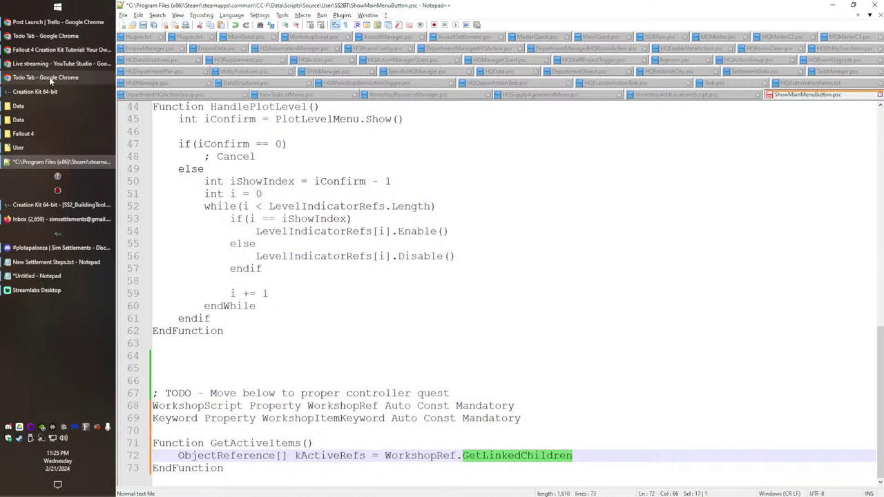
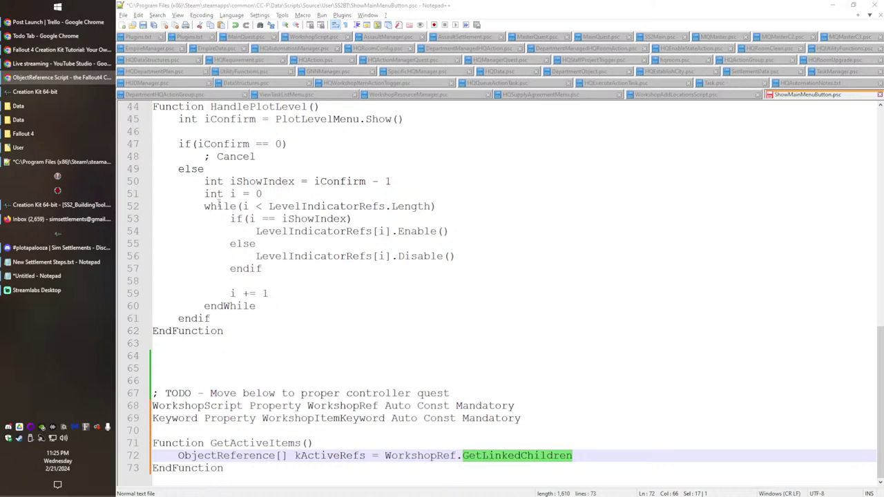
left_click_drag(519, 468, 523, 461)
left_click(523, 461)
type("Ref")
left_click(648, 457)
type("(")
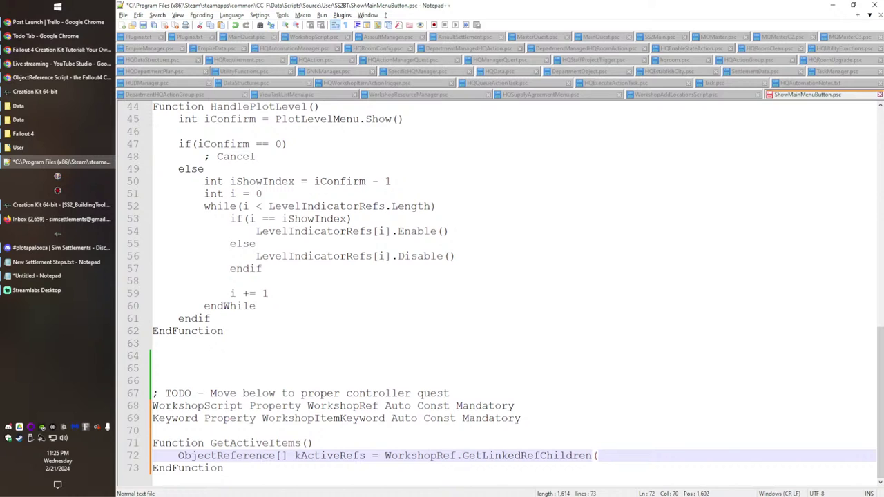
type("WorkshopItemKeyword)")
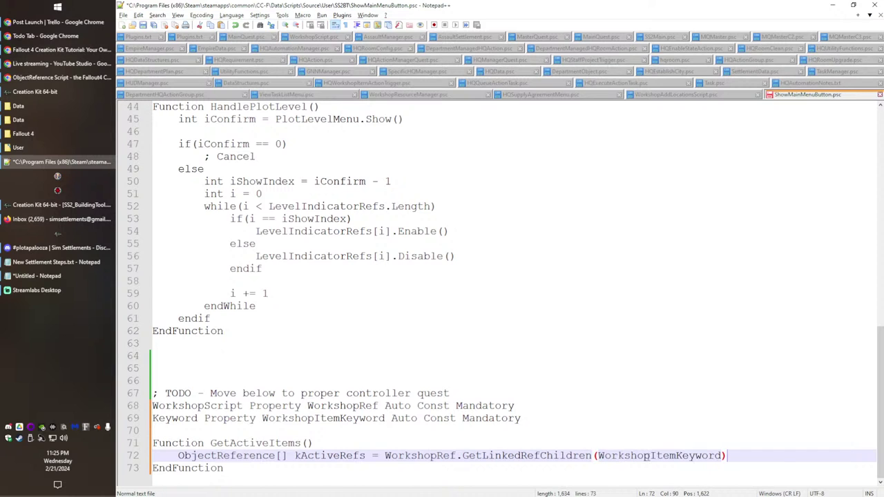
key("Return")
key("Return")
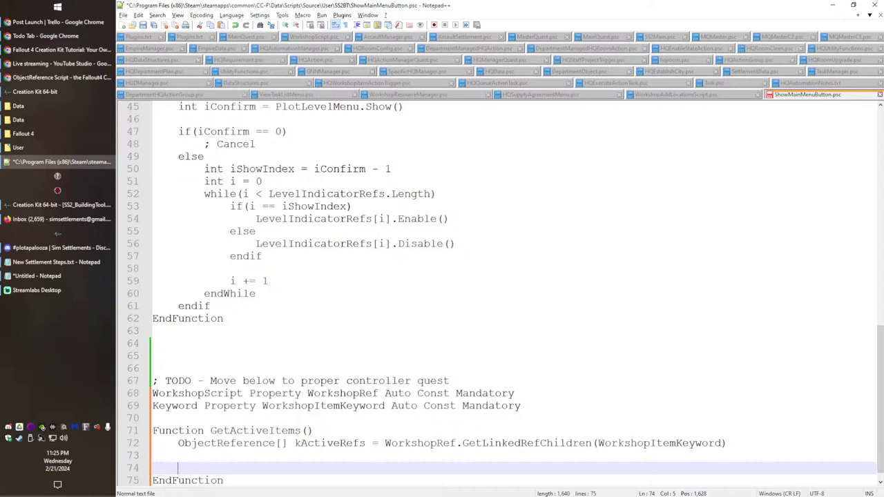
key("BackSpace")
key("BackSpace")
key("BackSpace")
key("BackSpace")
Step: Add two blank lines after the EndFunction of GetActiveItems
key("Down")
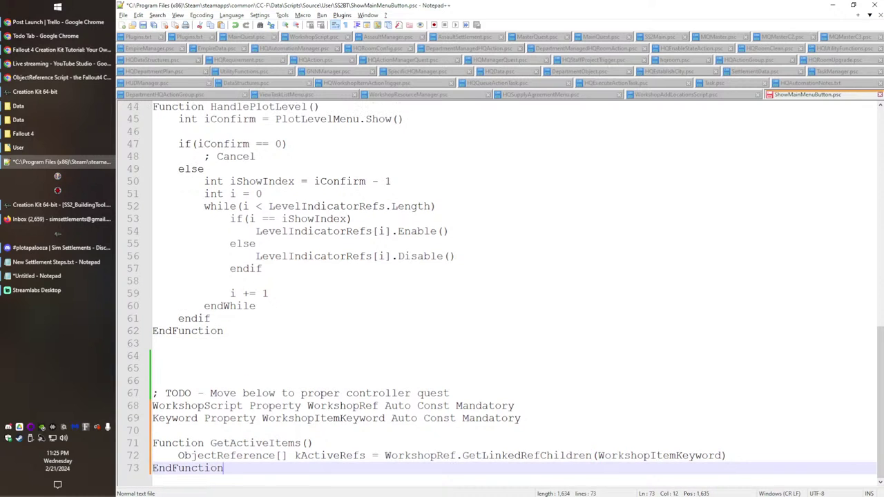
key("Return")
key("Return")
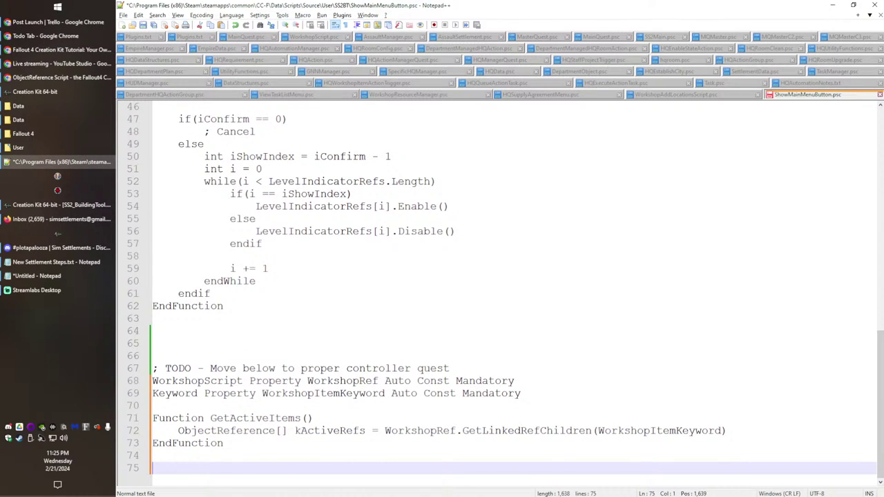
scroll(335, 297, "up", 11)
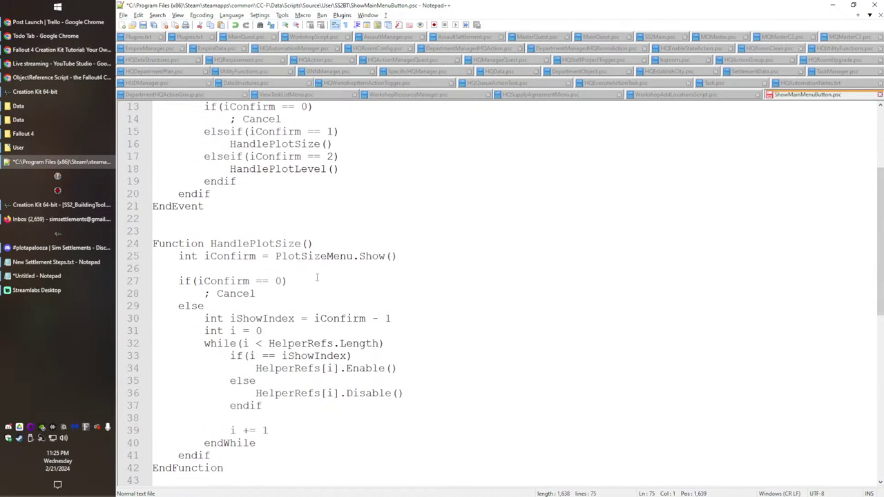
scroll(335, 297, "down", 3)
scroll(334, 298, "down", 8)
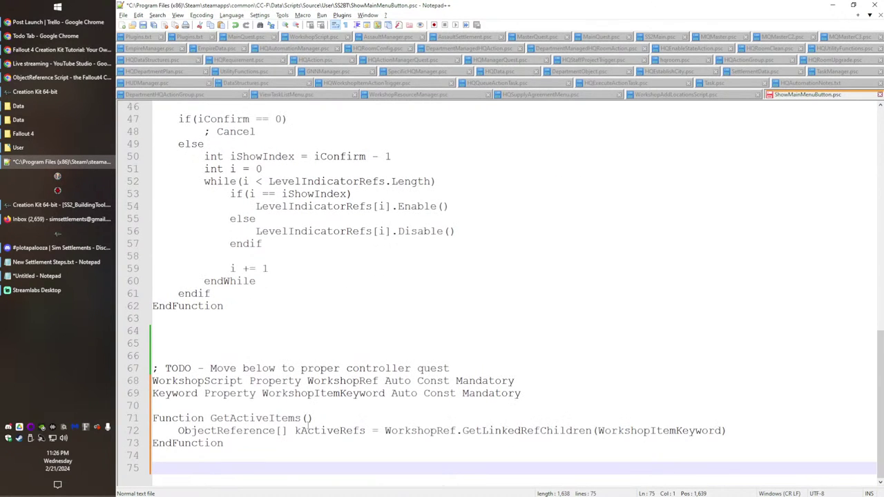
Step: Insert two extra blank lines between the WorkshopItemKeyword property and the GetActiveItems function
left_click(557, 405)
left_click(553, 397)
key("Return")
key("Return")
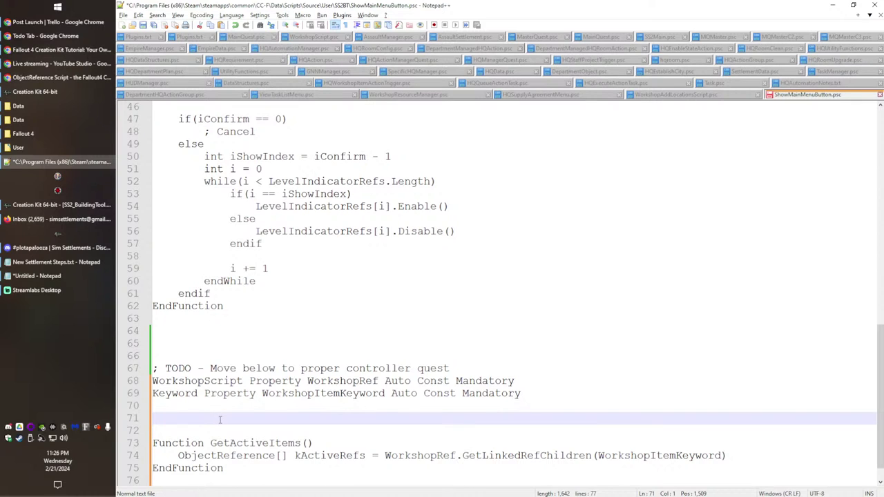
left_click(201, 398)
left_click(205, 407)
left_click(218, 419)
left_click(210, 410)
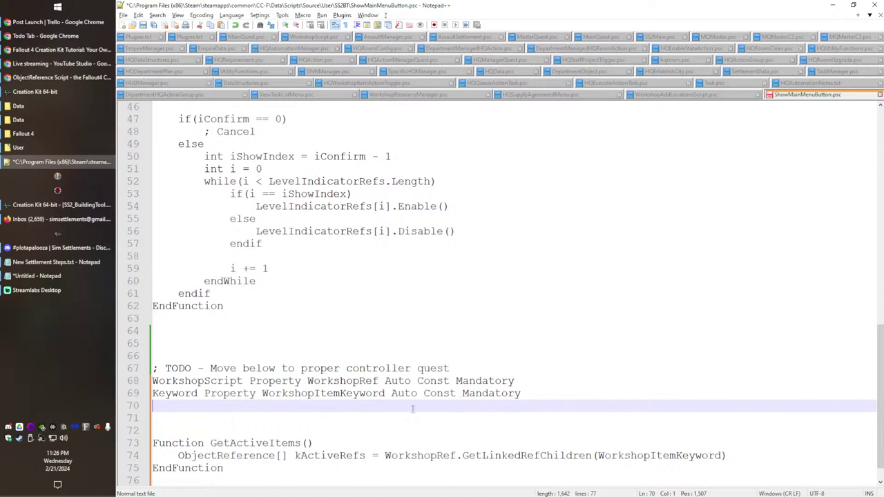
Step: Declare "Keyword Property DummyKeyword Auto Const Mandatory" under WorkshopItemKeyword and place the cursor on the blank line below GetActiveItems
left_click(555, 398)
key("ctrl+d")
double_click(359, 410)
type("Dum")
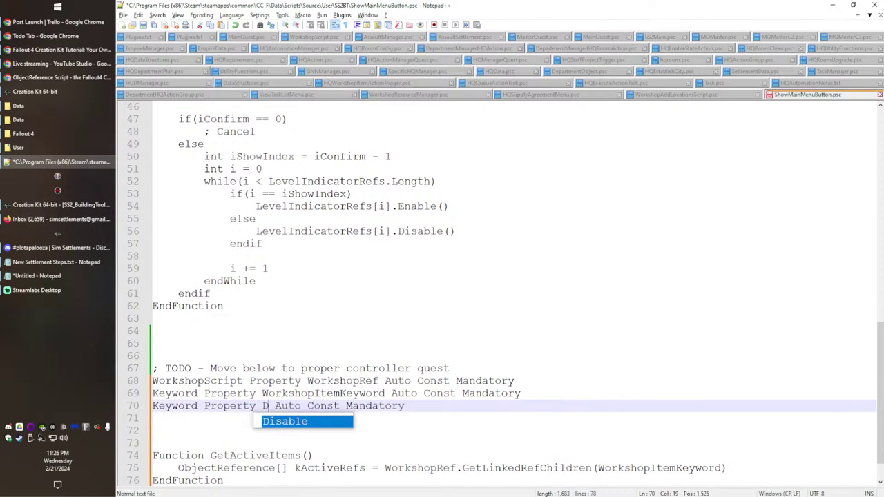
type("myKeyword")
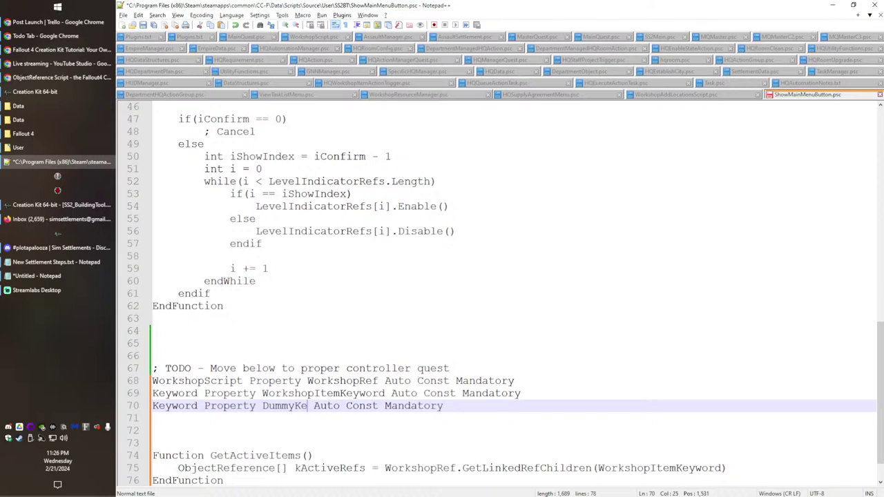
key("Down")
key("Down")
key("Return")
key("BackSpace")
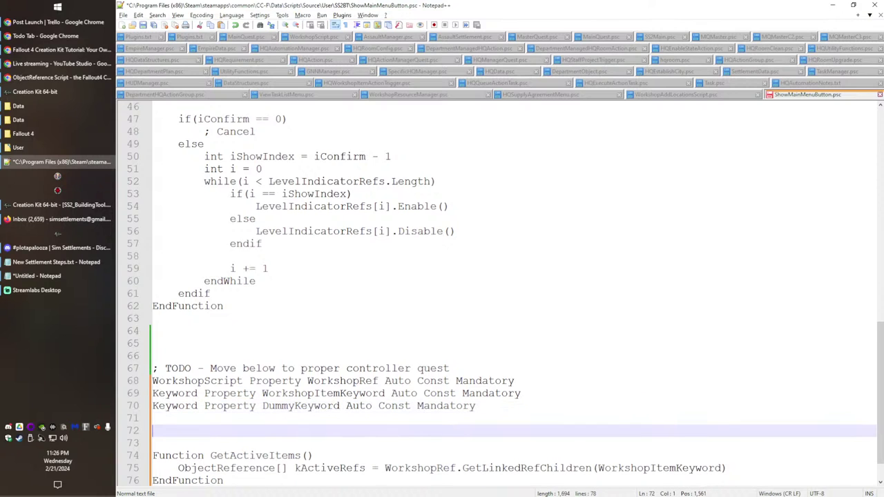
scroll(348, 367, "down", 1)
left_click(253, 458)
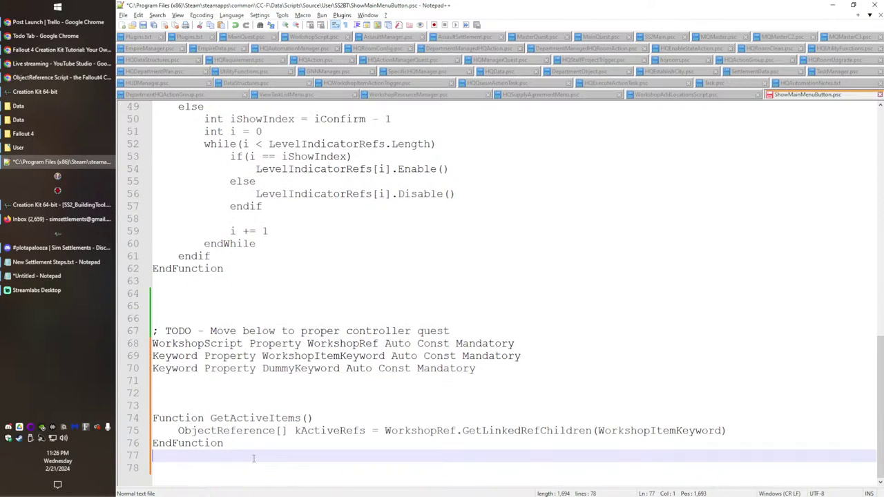
left_click(259, 465)
key("Up")
key("Up")
key("Up")
key("Up")
key("Up")
key("Up")
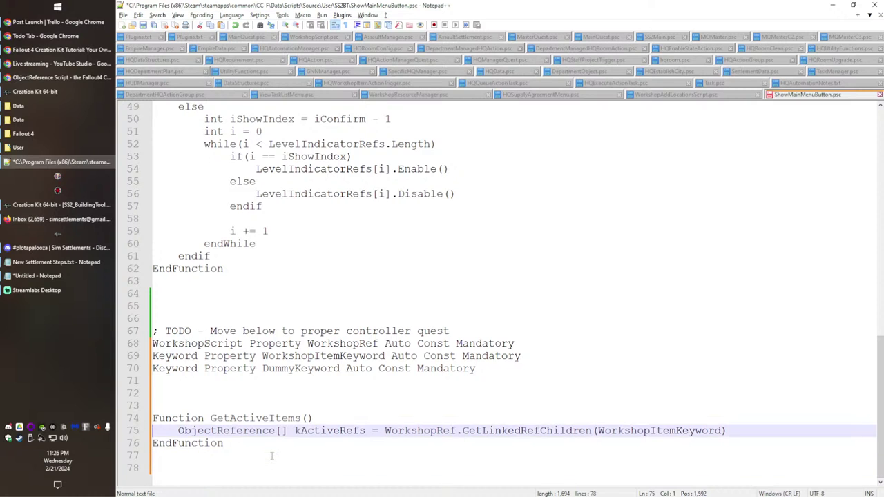
Step: Examine the HelperRefs and LevelIndicatorRefs property declarations at the start of the script and the functions that use them
scroll(271, 456, "up", 16)
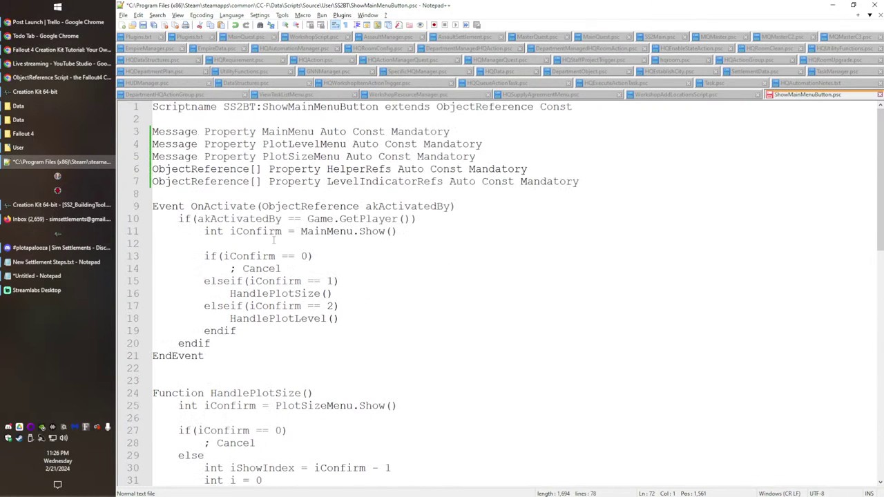
left_click(366, 169)
double_click(366, 181)
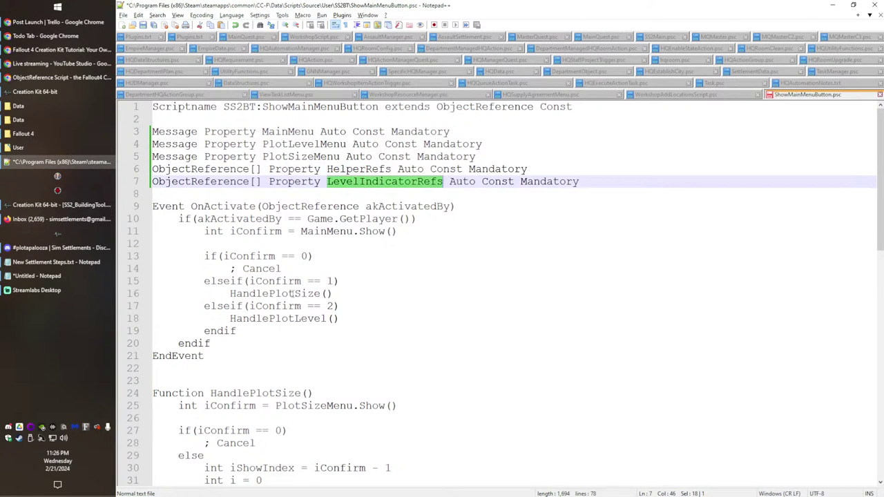
scroll(304, 380, "down", 9)
scroll(307, 381, "up", 1)
scroll(306, 381, "up", 8)
left_click(349, 157)
left_click(352, 181)
left_click(351, 170)
left_click(352, 182)
left_click(350, 170)
left_click(349, 181)
left_click(346, 170)
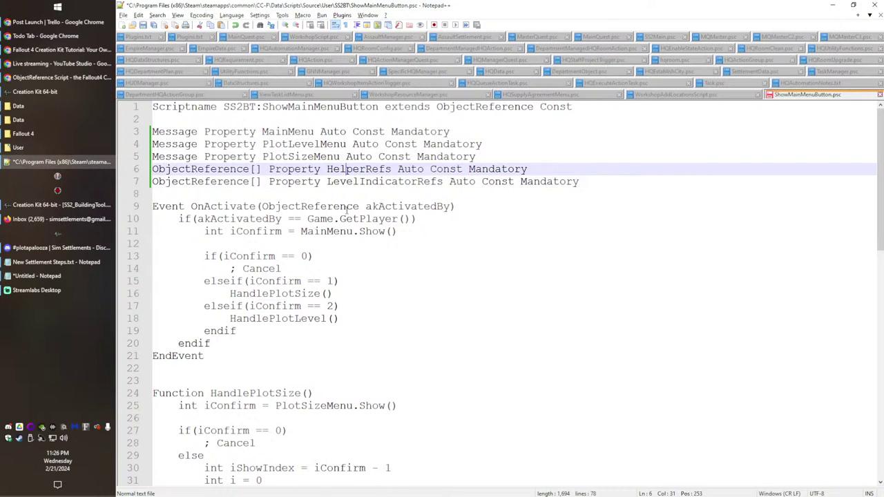
left_click(587, 182)
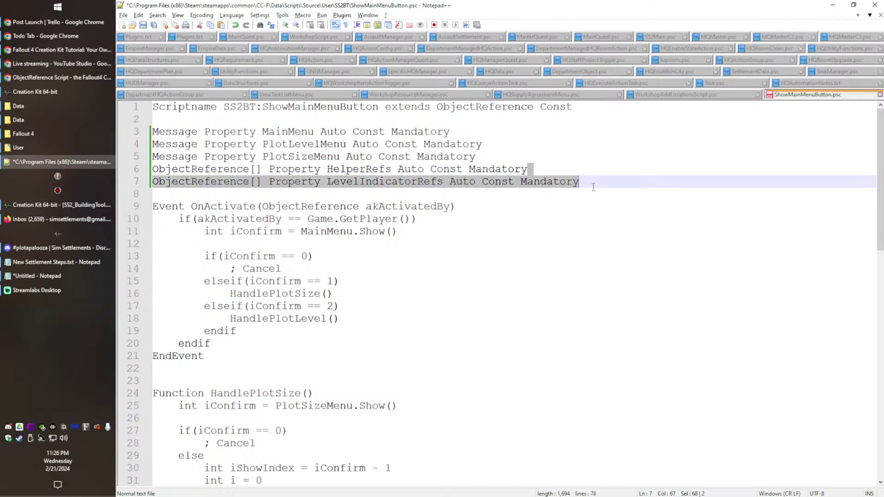
scroll(485, 302, "down", 16)
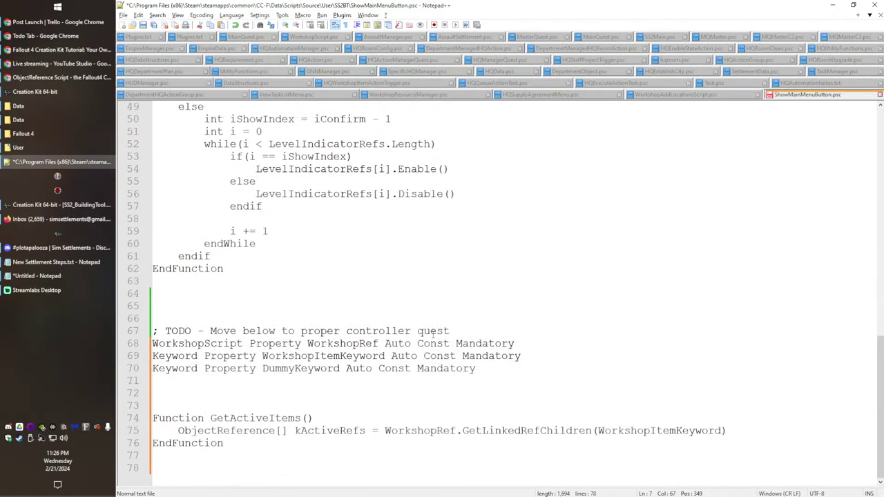
Step: Declare "Static Property XMarker Auto Const Mandatory" on the line below the DummyKeyword property
left_click(162, 390)
left_click(237, 380)
type("Static prope")
key("BackSpace")
key("BackSpace")
key("BackSpace")
key("BackSpace")
key("BackSpace")
type("Property XMarker Auto Const")
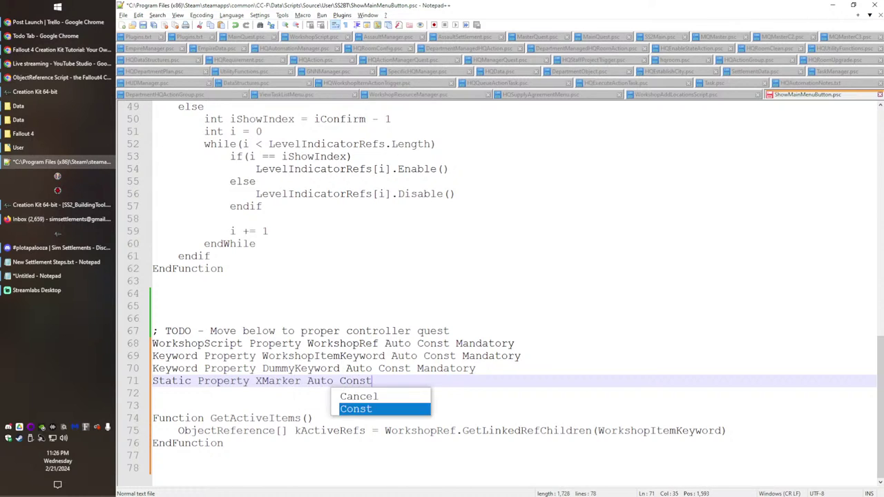
type(" Mand")
key("Return")
Step: Add a struct named Layer, closed with EndStruct, between the XMarker property and GetActiveItems, with a blank line above it
key("Return")
key("Return")
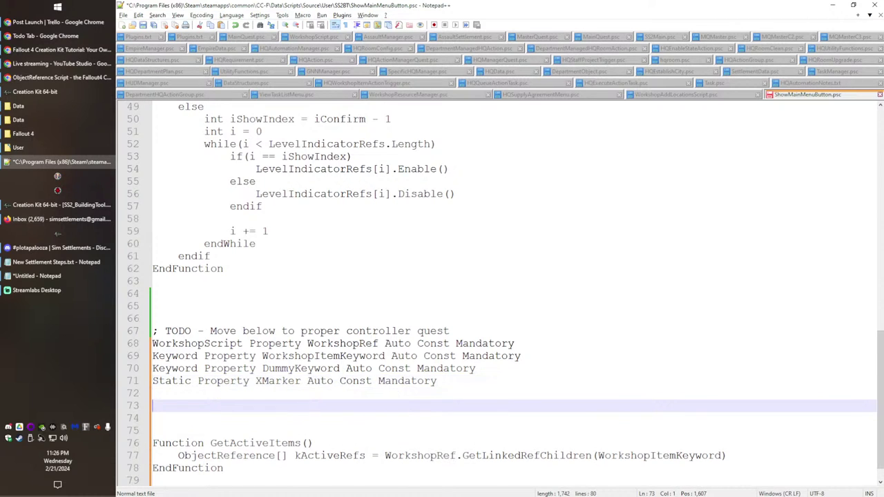
key("BackSpace")
key("Delete")
key("Return")
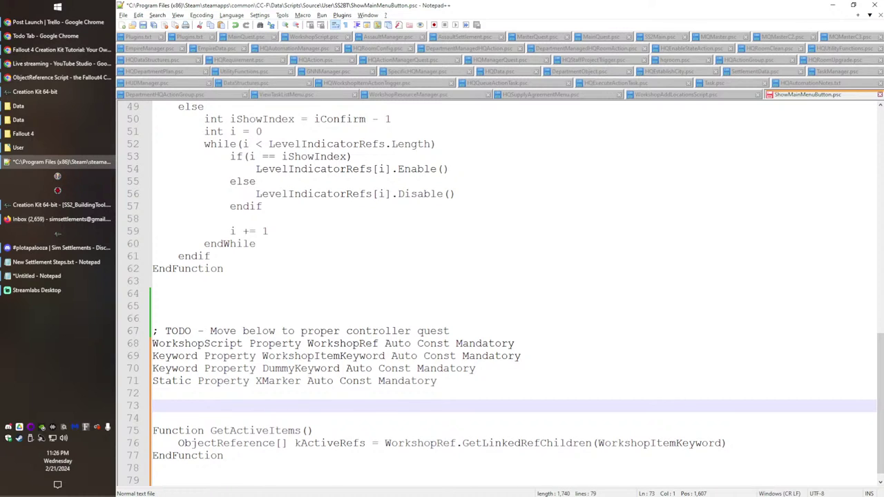
type("Struct")
type("Layer")
key("Return")
type("EndStruct")
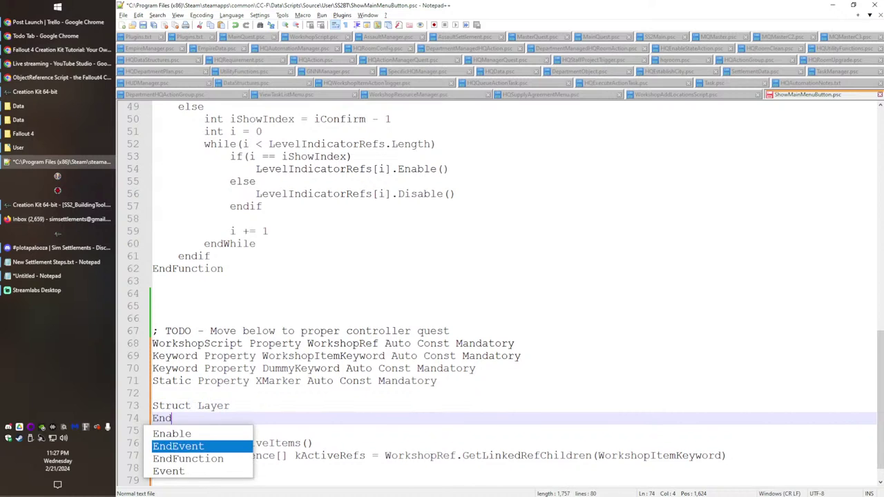
Step: Rename the struct to FauxLayer and insert an indented empty line in its body
key("Up")
key("Left")
key("Left")
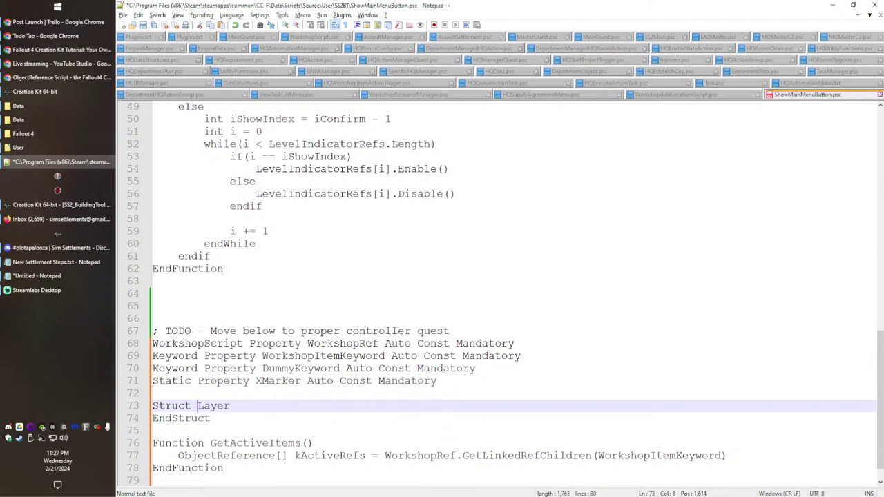
type("D")
key("BackSpace")
type("Fau")
type("x")
key("End")
key("Return")
key("Tab")
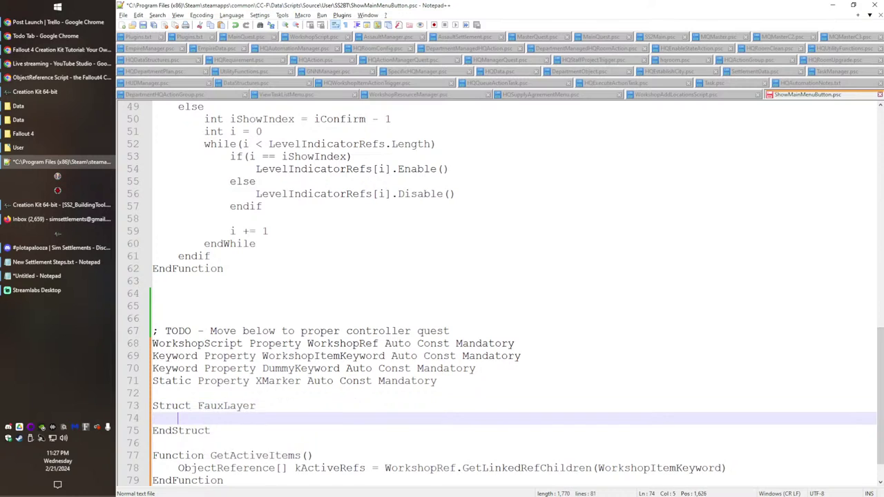
Step: Add the member "ObjectReference kLinkHolderRef" to the FauxLayer struct, followed by a new line
type("ObjectReference ")
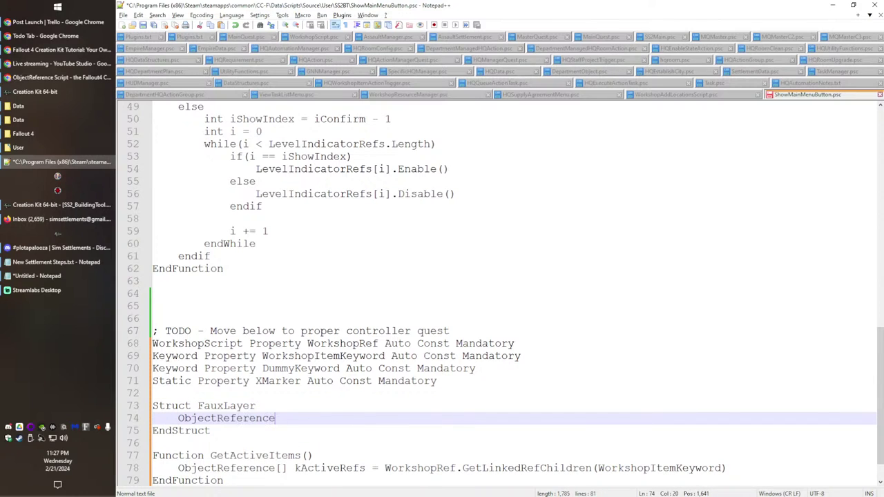
type("kHold")
key("BackSpace")
key("BackSpace")
key("BackSpace")
key("BackSpace")
type("Linkholder")
key("BackSpace")
key("BackSpace")
key("BackSpace")
key("BackSpace")
key("BackSpace")
key("BackSpace")
type("Holderref")
key("Return")
key("BackSpace")
key("BackSpace")
key("BackSpace")
key("BackSpace")
type("Ref")
key("Return")
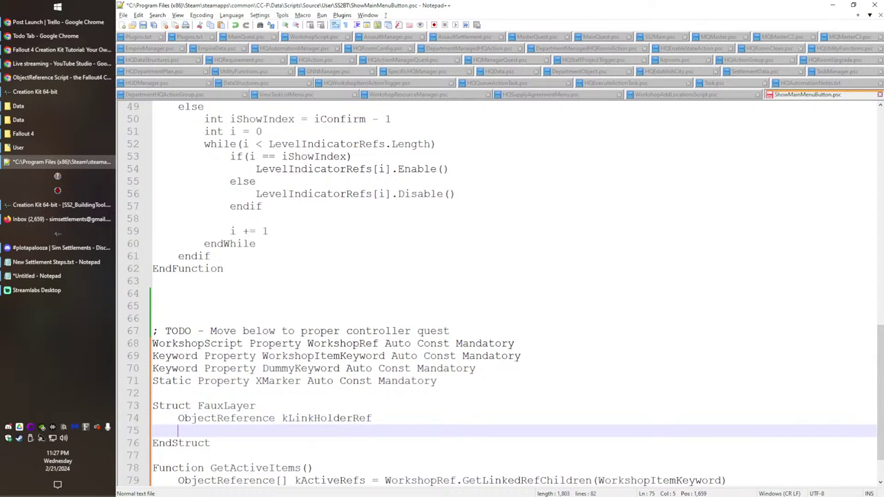
Step: Add the members "Int iLevel" and "Int iPlotSize" to the FauxLayer struct
type("Int iLevel")
key("Return")
type("I")
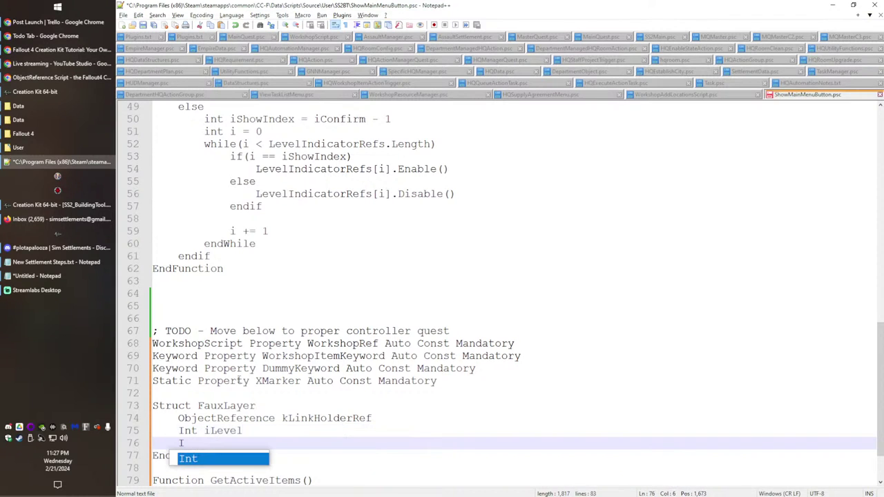
type("nt i")
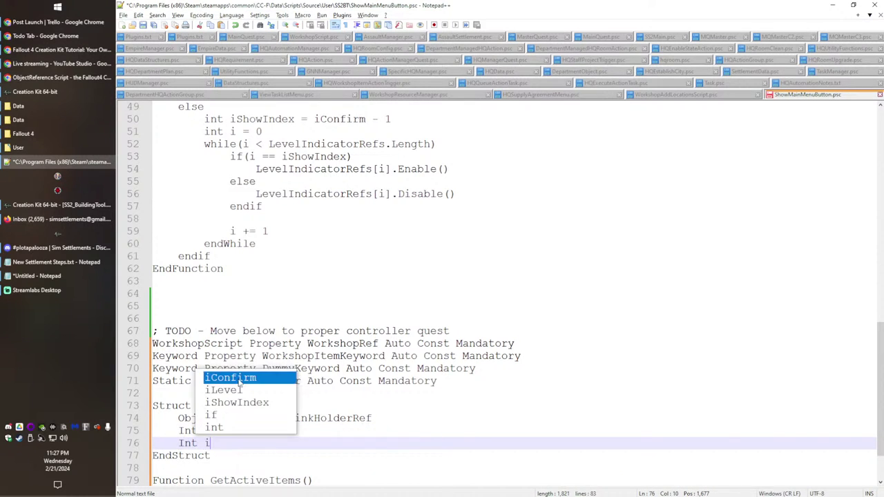
type("PlotSize")
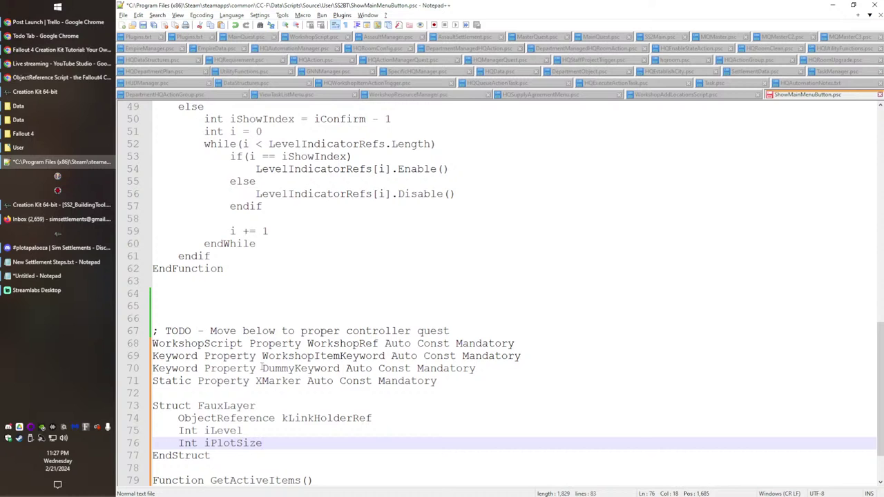
Step: Declare the array variable "FauxLayer[] Layers" between the struct and GetActiveItems, with a blank line after it
scroll(282, 393, "down", 2)
key("Up")
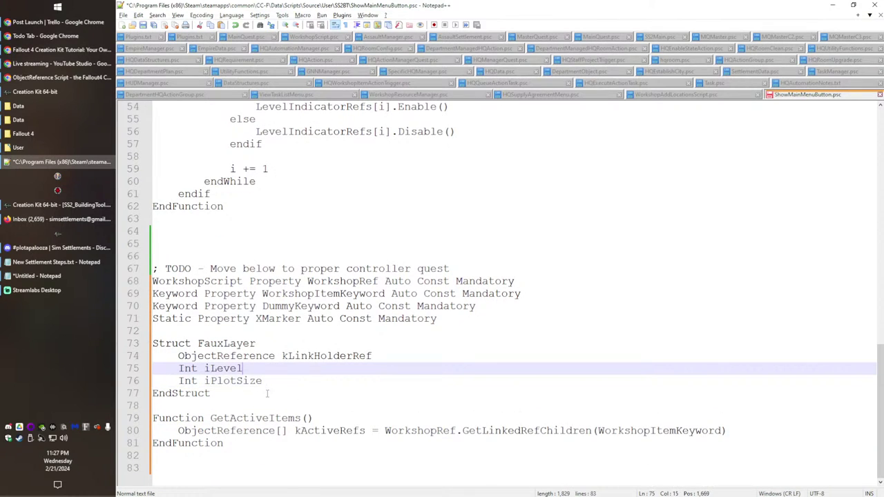
key("Down")
key("Down")
double_click(229, 345)
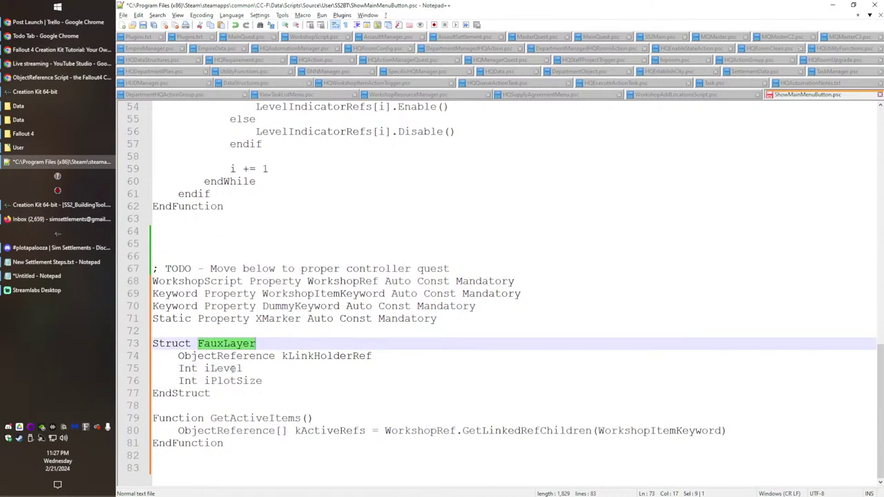
left_click(270, 403)
key("Return")
type("FauxLayer[] ")
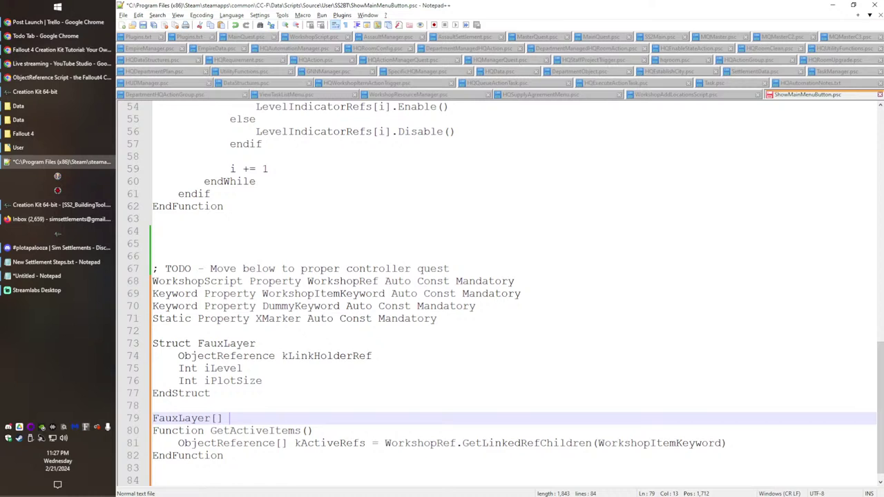
type("Layer")
type("s Aut")
key("BackSpace")
key("BackSpace")
key("BackSpace")
key("BackSpace")
key("Return")
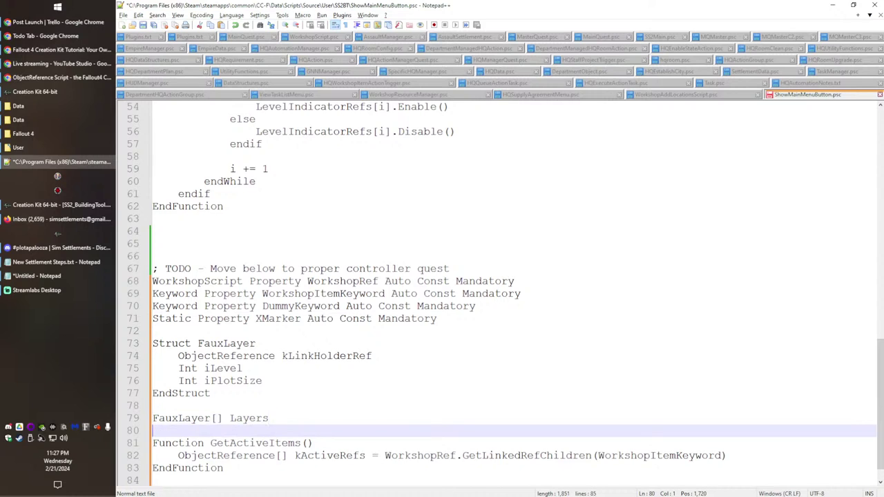
Step: Create the function GetItemsFromLayer(Int aiLevel, Int aiPlotSize) below GetActiveItems, with EndFunction and an indented empty body line
scroll(279, 437, "down", 1)
left_click(274, 470)
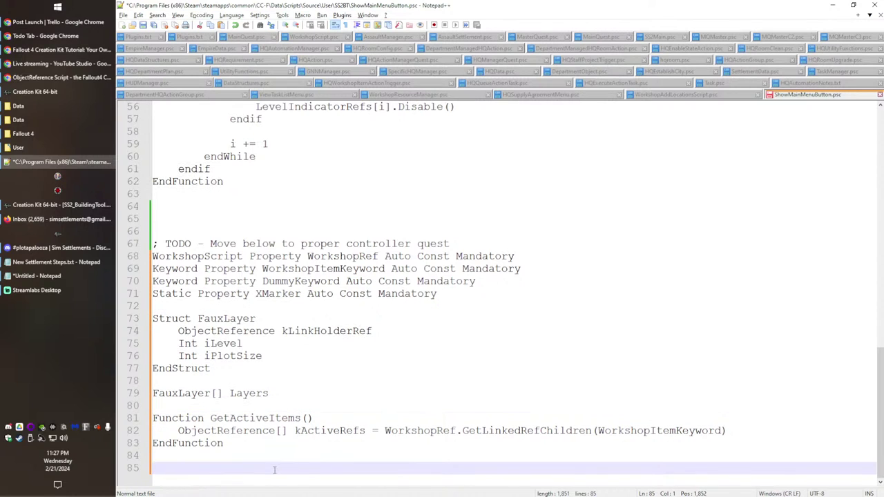
type("Func")
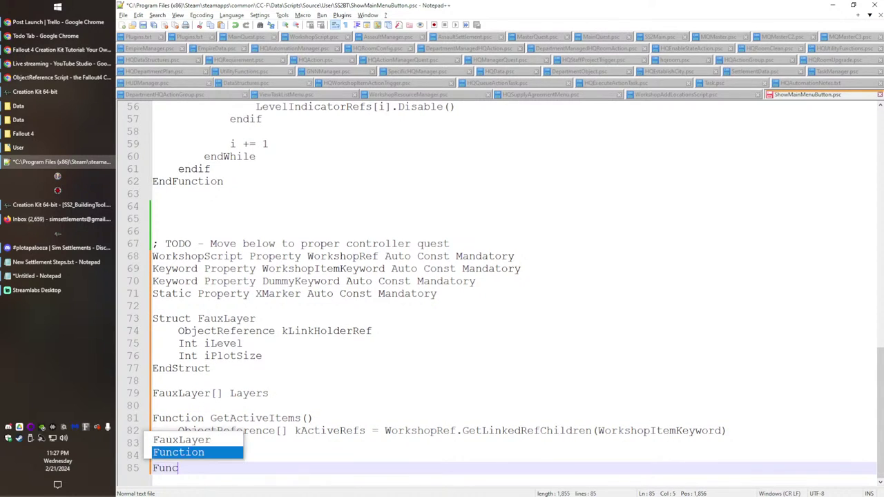
type("tion Get")
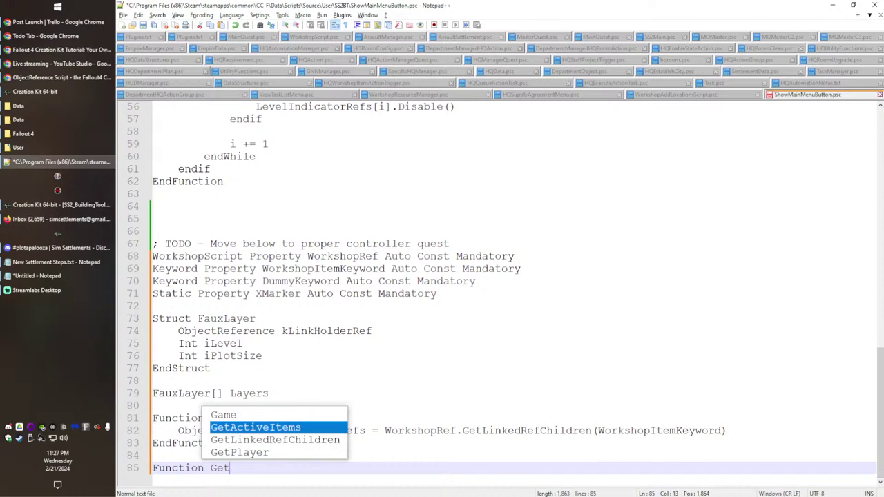
type("ItemsFromLayer(Int")
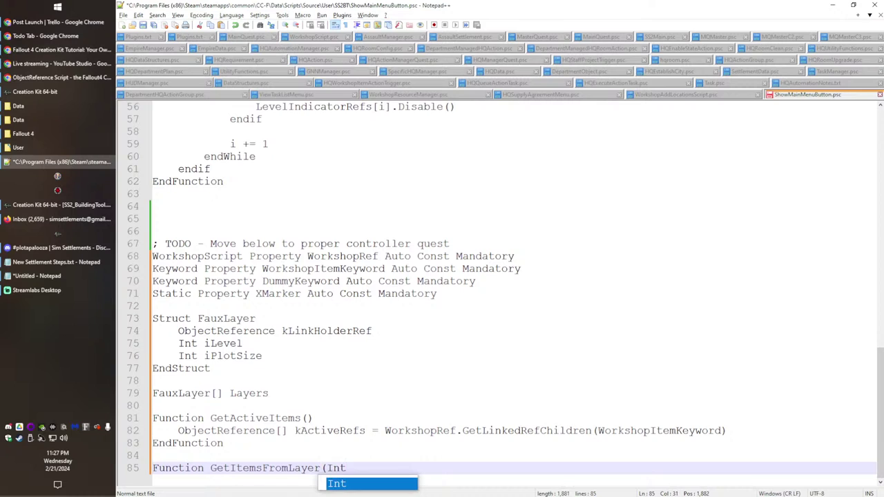
type(" ai")
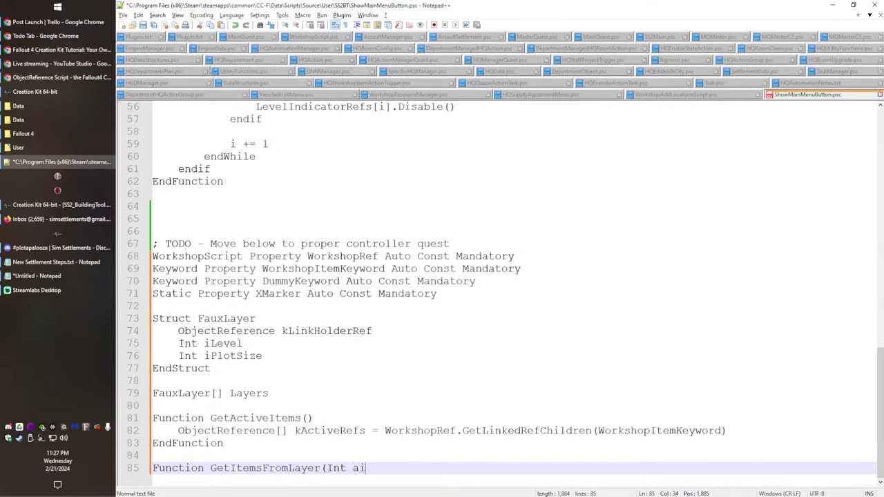
type("Level, Int aiPlotSize)")
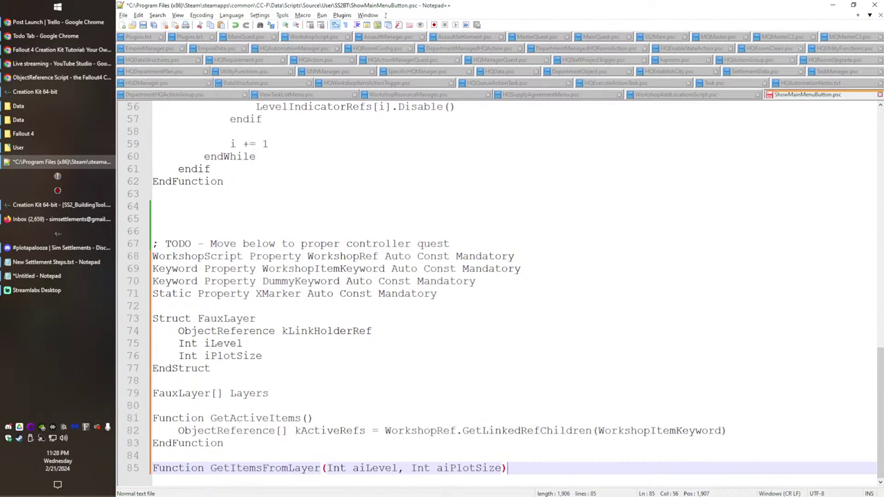
key("Return")
type("EndFunction")
key("Up")
key("End")
key("Return")
key("Tab")
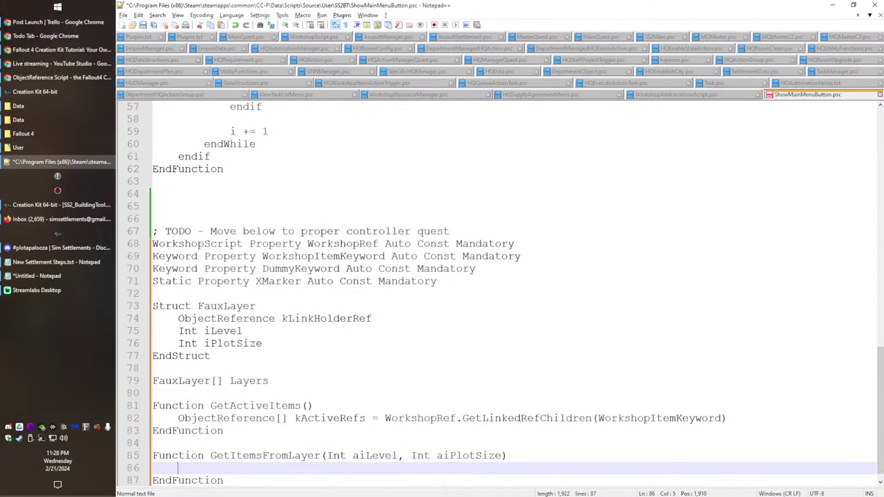
Step: In GetItemsFromLayer, write int iIndex = Layers.FindStruct("iLevel", aiLevel) and start a new line below it
type("int iIndex = ")
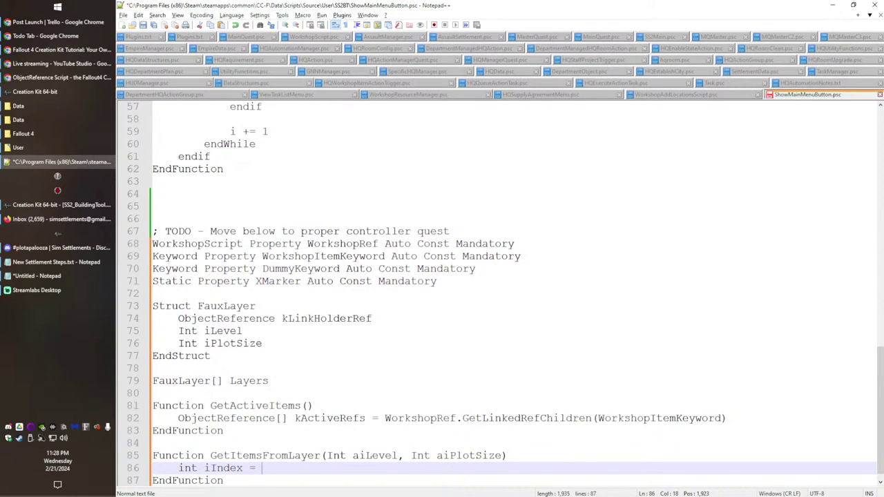
type("Lya")
type("yers.FindStruct(")
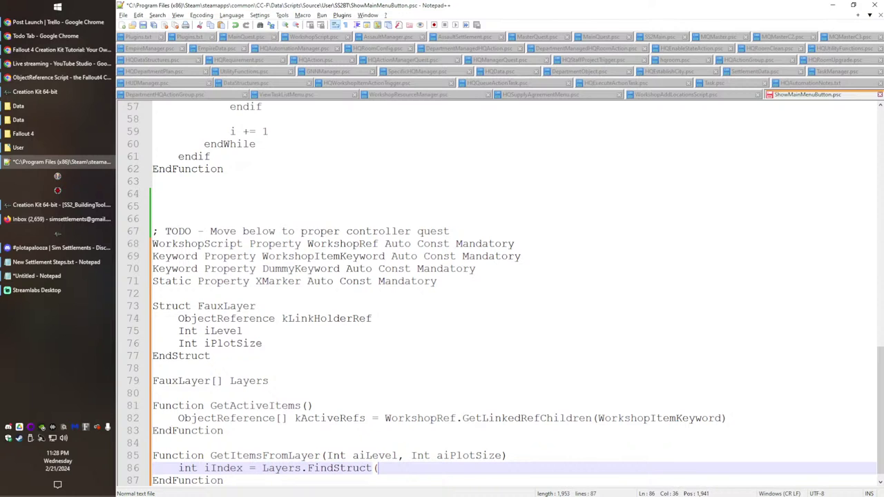
type("\"iLevel")
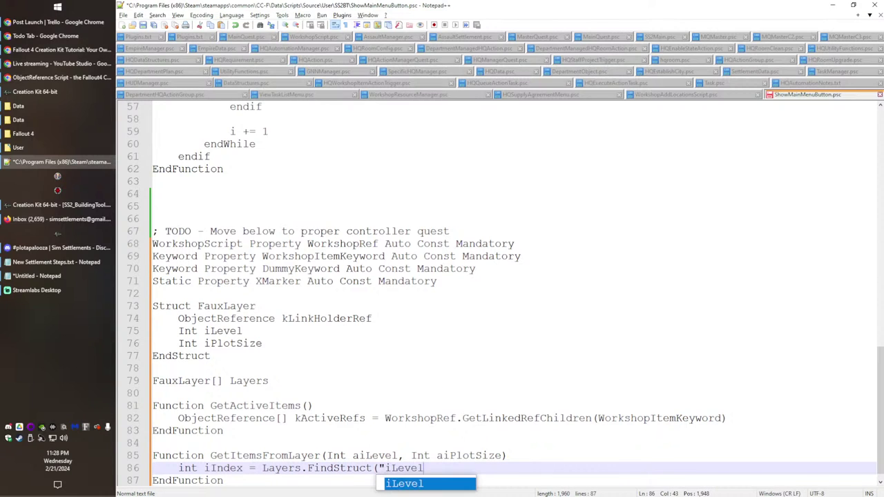
type("\", aiLevel")
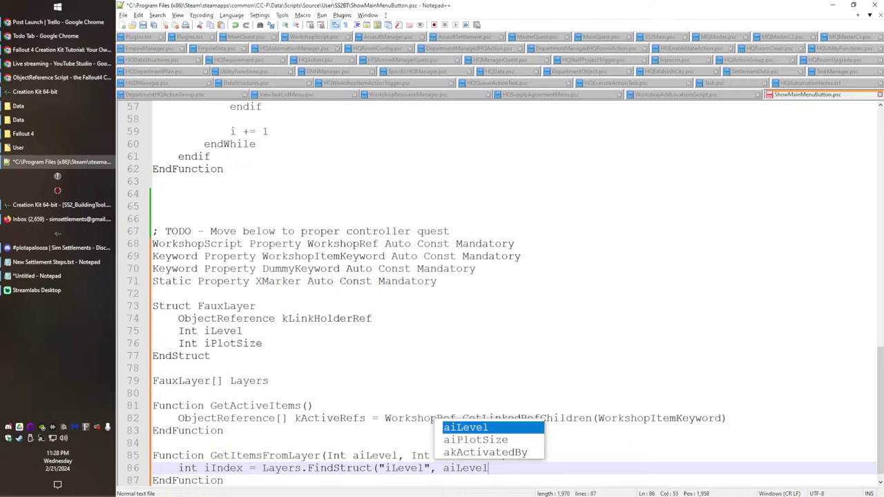
type(")")
key("Return")
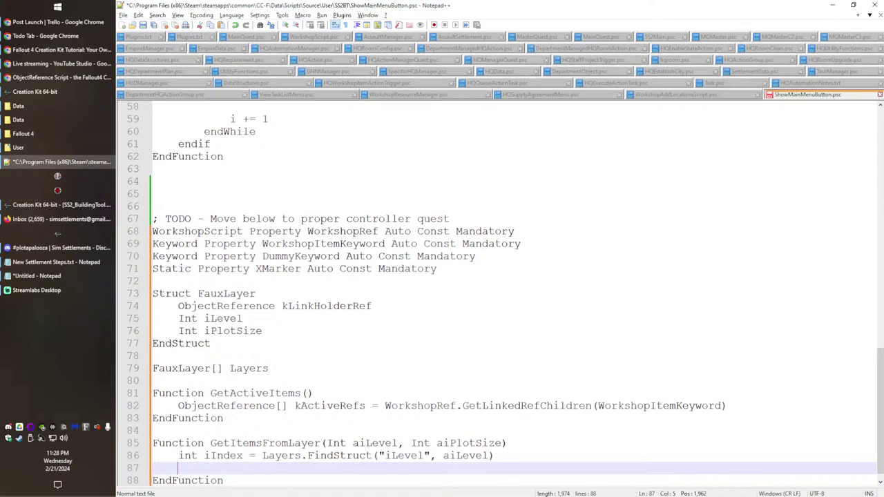
key("shift+Up")
key("BackSpace")
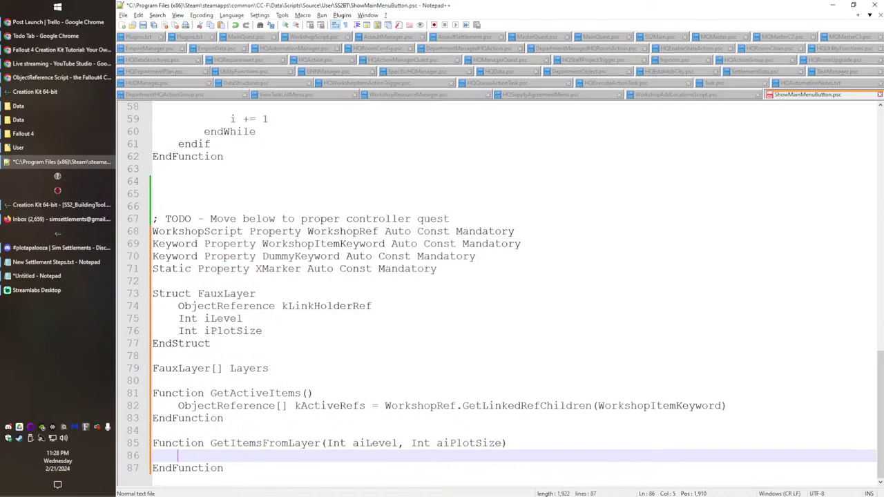
type("in")
key("BackSpace")
key("BackSpace")
key("ctrl+z")
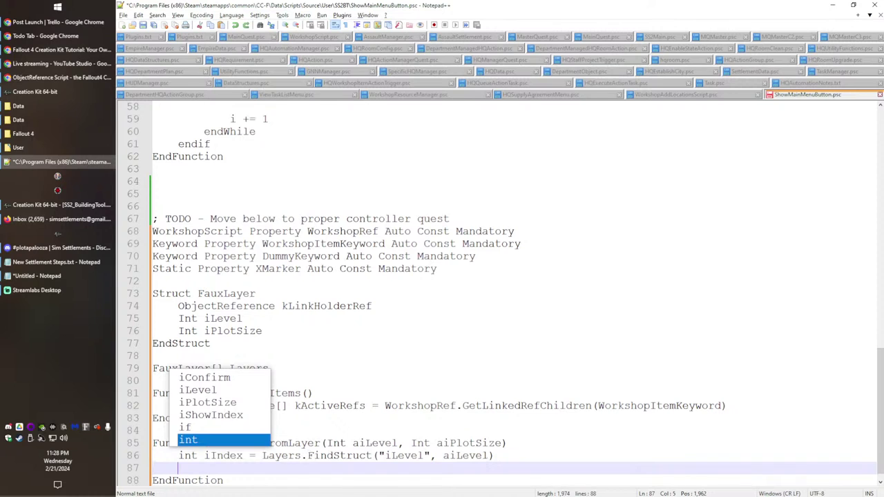
Step: Replace the FindStruct line in GetItemsFromLayer with the counter declaration int i = 0
key("shift+Up")
type("int i =0")
key("Return")
type("whi")
key("BackSpace")
key("BackSpace")
key("BackSpace")
key("BackSpace")
key("BackSpace")
key("BackSpace")
key("BackSpace")
type("0")
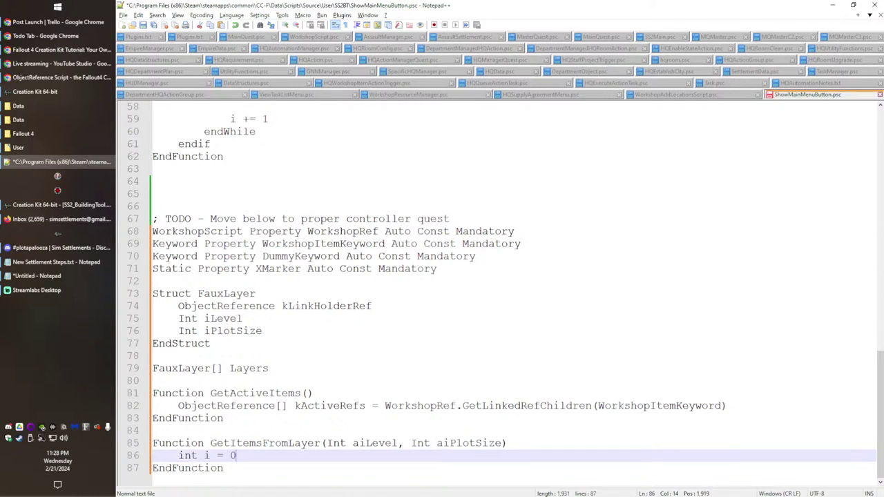
key("Up")
key("End")
key("Return")
type("bool b")
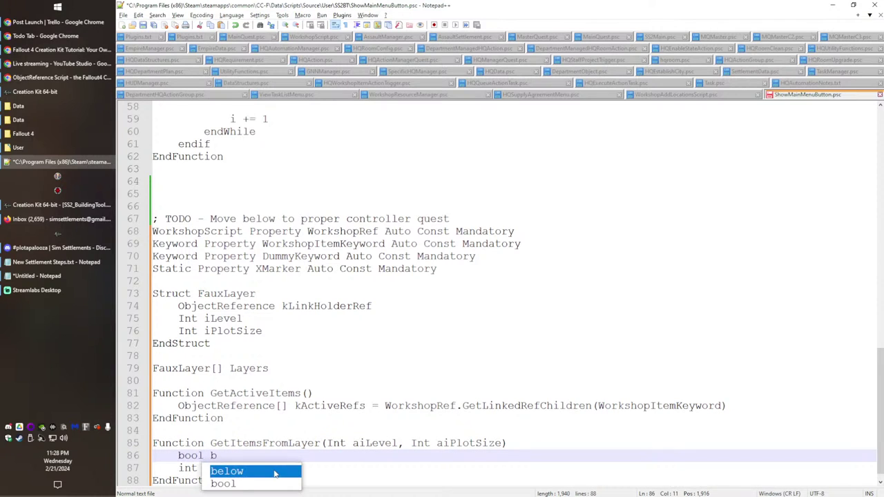
key("shift+Home")
key("Delete")
key("Delete")
key("Delete")
key("End")
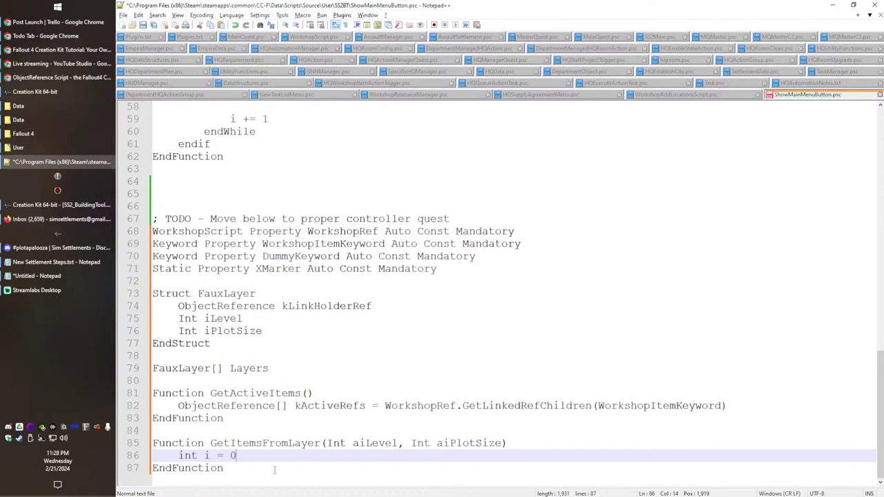
Step: Below int i = 0, write a while(i < Layers.Length) loop containing i += 1 and closed with endWhile
key("Return")
type("while(i <")
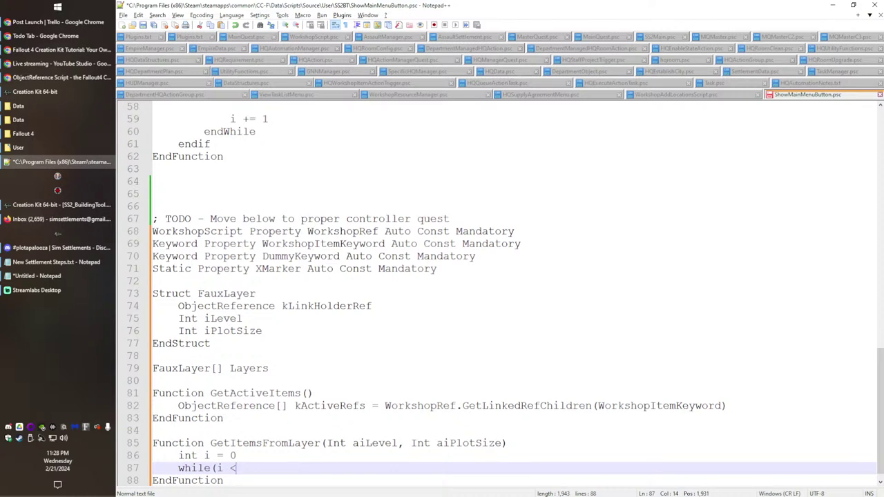
type(" Laye")
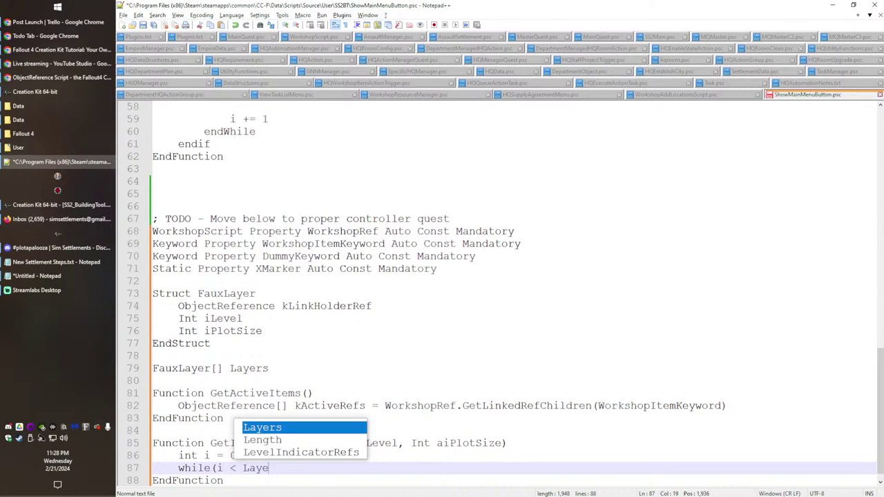
type("rs.Length)")
key("Return")
key("Tab")
type("i ++")
key("BackSpace")
key("BackSpace")
type("=1")
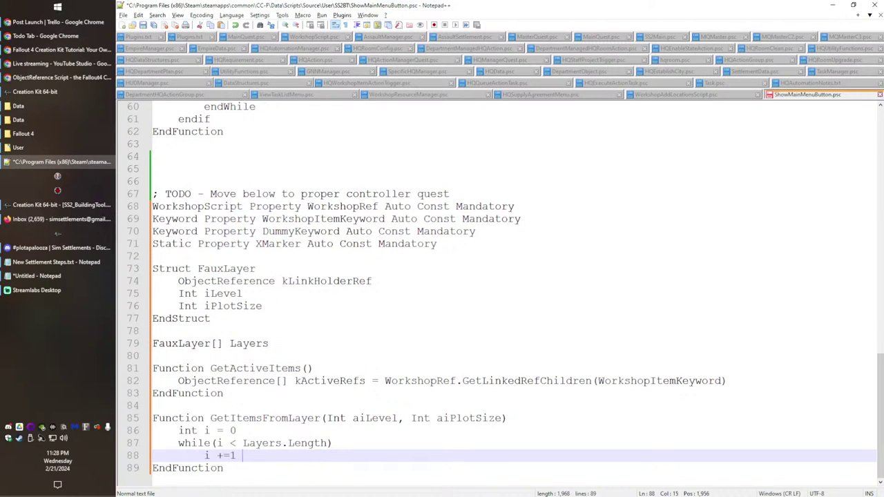
key("BackSpace")
type("1")
key("Return")
key("BackSpace")
type("endWhile")
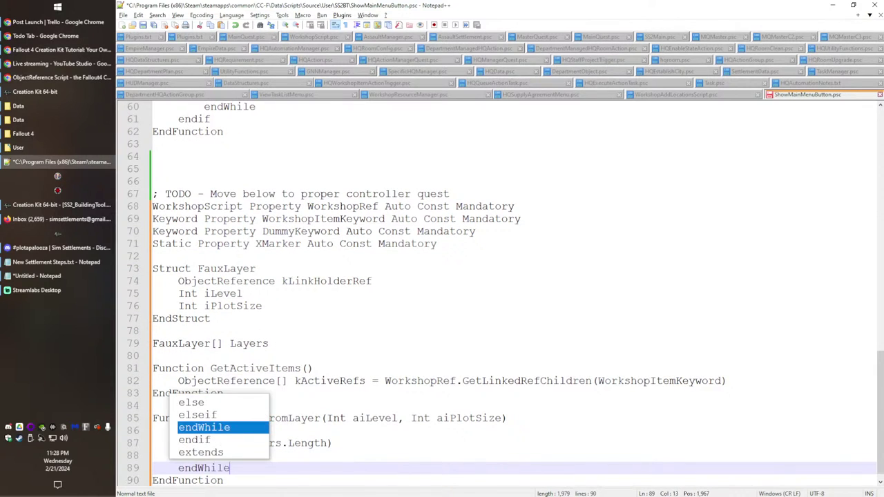
Step: Insert the line int j = 0 at the start of the while loop body, above i += 1
key("Escape")
key("Up")
key("Up")
key("End")
key("Return")
key("Tab")
type("int j = 0")
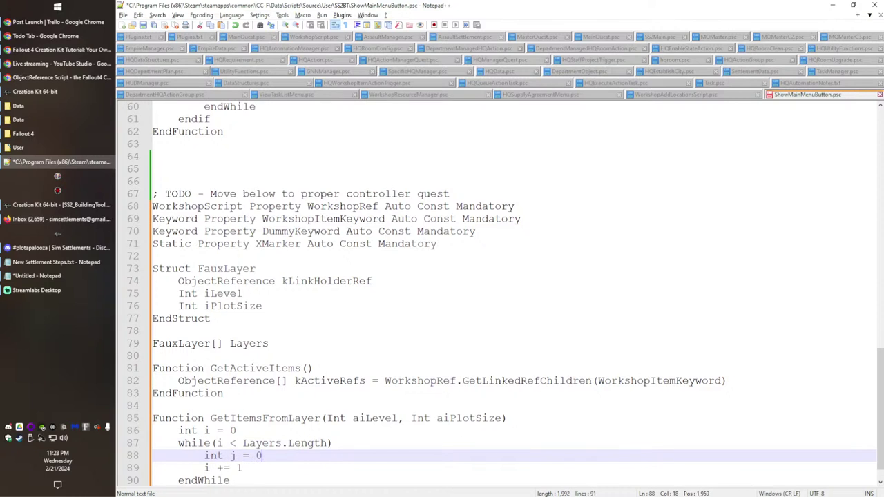
Step: Insert if(Layers[i].iLevel == aiLevel) as the first line inside the while loop
key("Up")
key("End")
key("Return")
key("Tab")
type("if(")
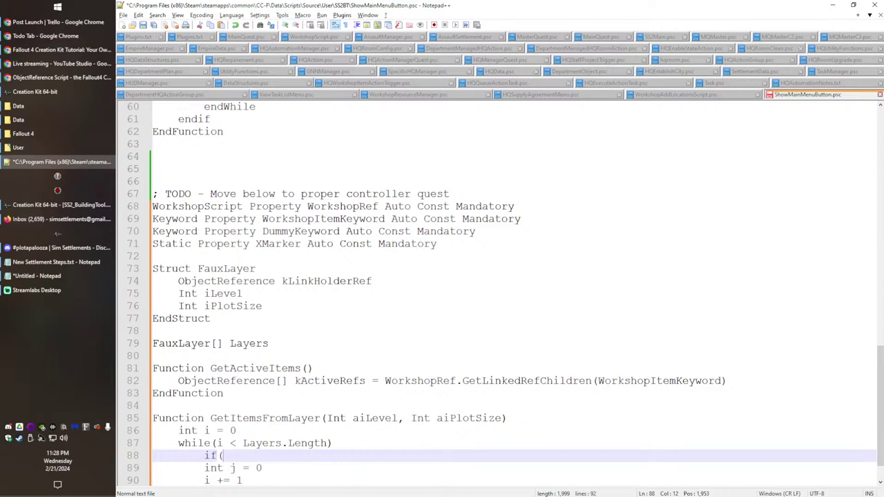
type("Layers[i].iLevel ")
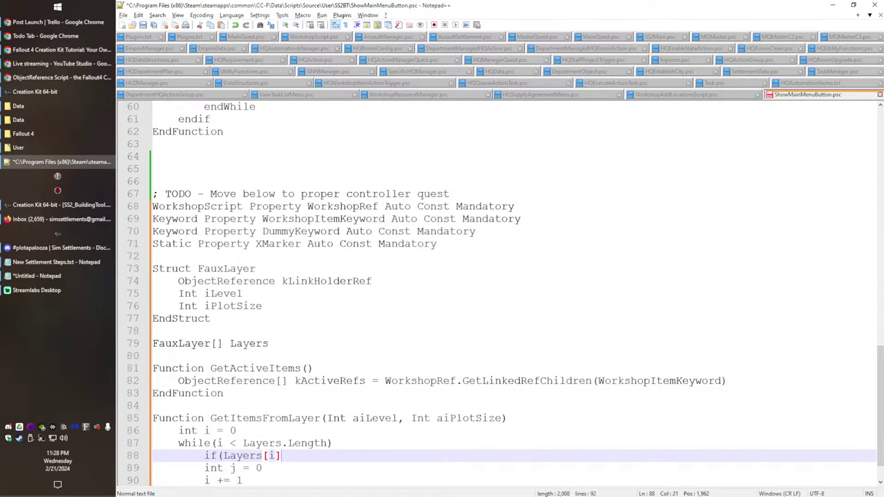
type("== aiLevel)")
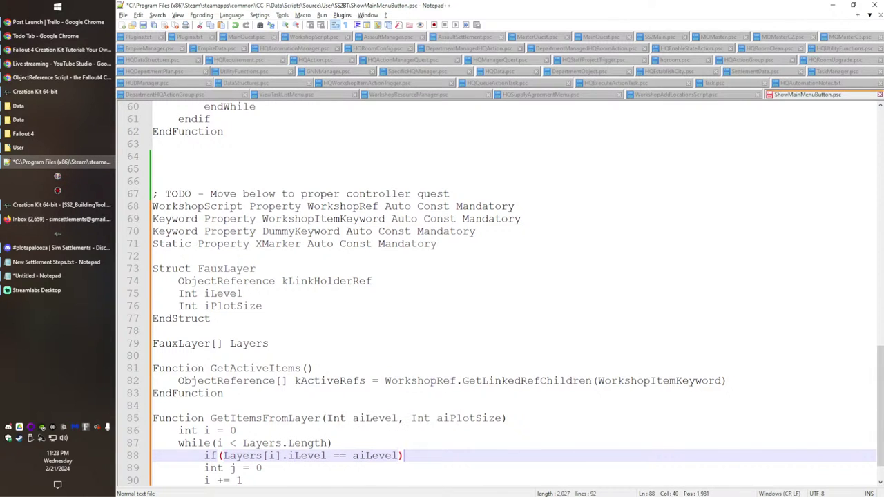
Step: Indent the int j = 0 line under the if condition and close the block with endif and a blank line
key("Down")
key("Home")
key("Tab")
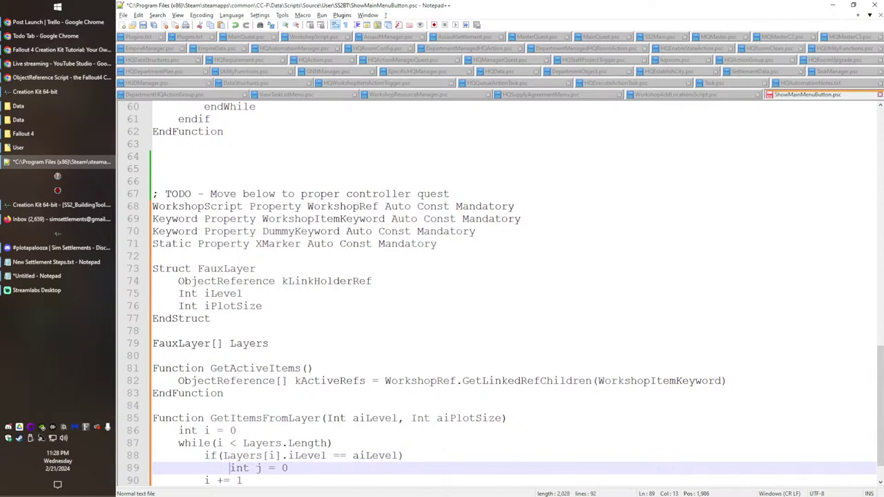
key("Return")
key("BackSpace")
type("endif")
key("Return")
Step: Start a nested loop with while(j < below int j = 0 inside the if block
key("Up")
key("Up")
key("End")
key("Tab")
key("BackSpace")
key("BackSpace")
type("0")
key("Return")
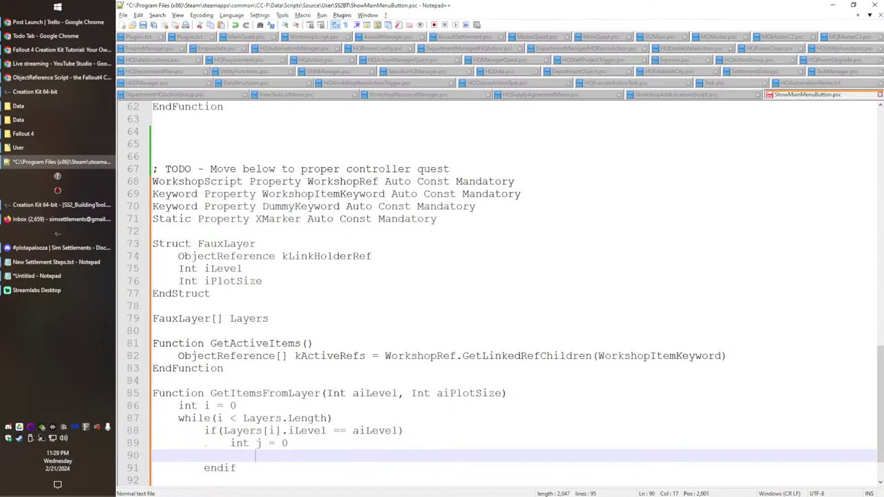
type("while(")
type("k <")
key("BackSpace")
key("BackSpace")
key("BackSpace")
key("BackSpace")
type("j <")
Step: Delete the int j = 0 line and the unfinished inner while line from the if block
key("shift+Up")
key("shift+Home")
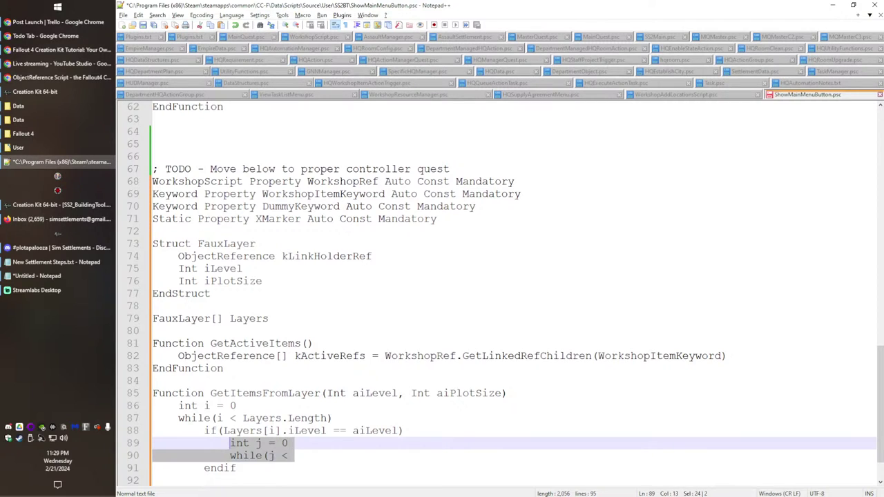
key("BackSpace")
key("BackSpace")
key("BackSpace")
key("BackSpace")
key("BackSpace")
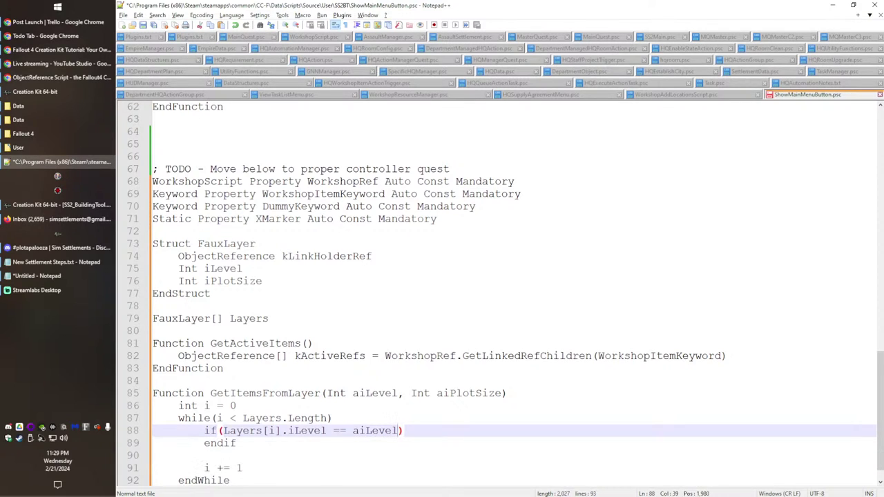
Step: Extend the if condition with && Layers[i].iPlotSize == aiPlotSize
type("&& Layers[u")
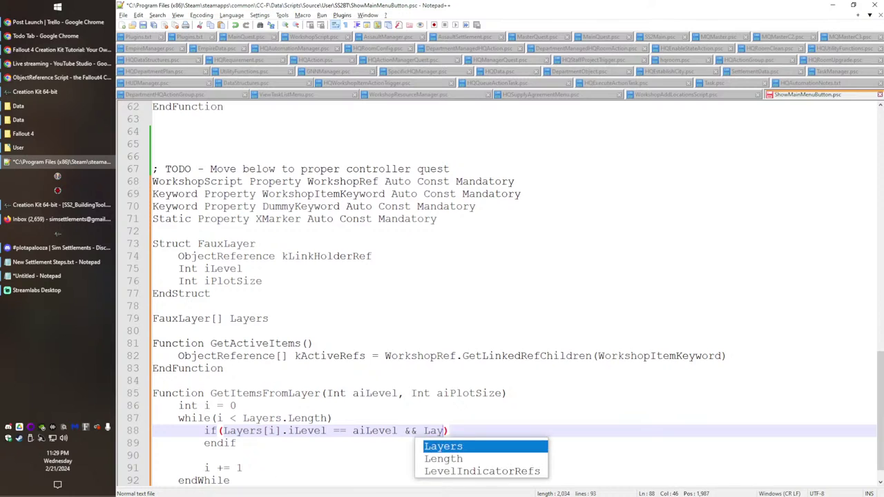
key("BackSpace")
type("i].")
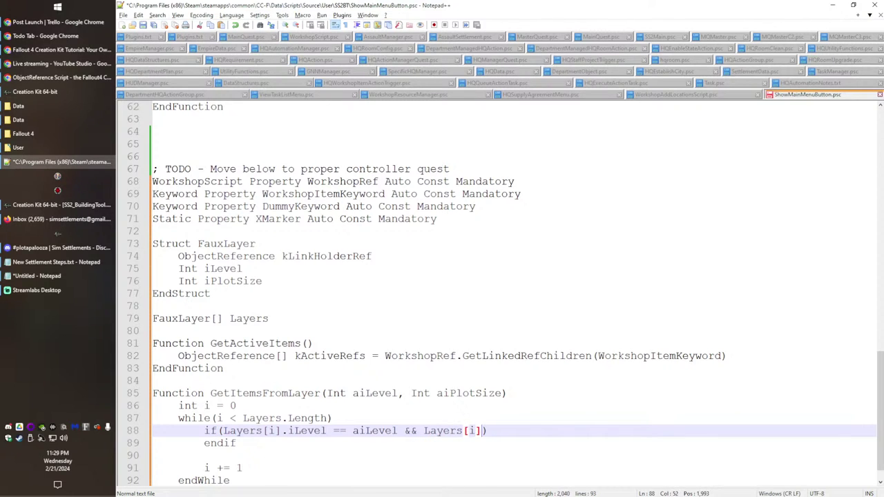
type("iPlotSize ==")
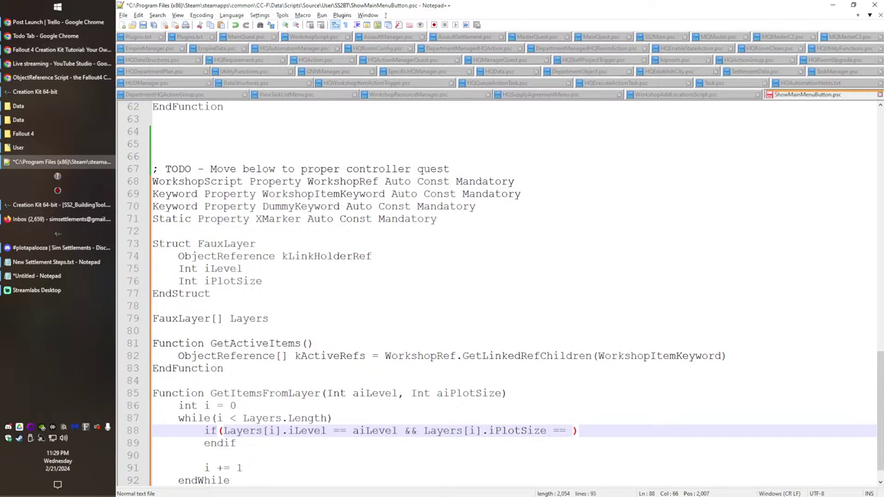
type(" aiPlotSize")
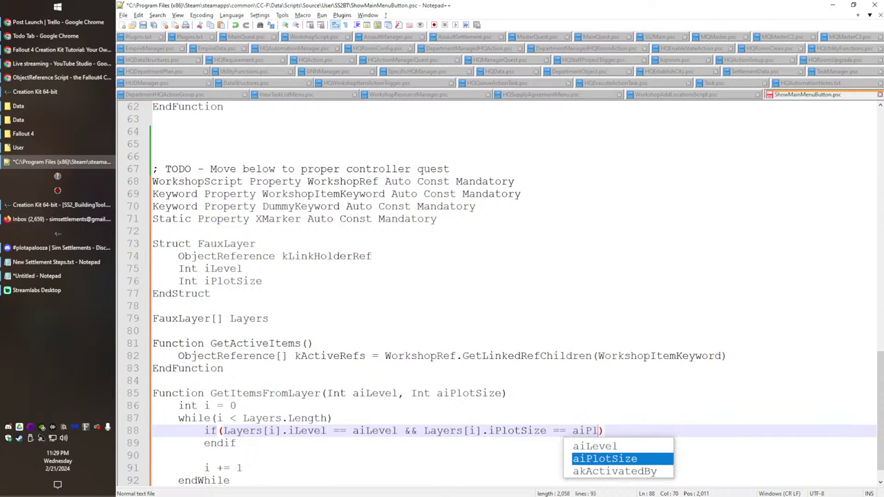
Step: Add an indented return statement inside the if block
key("End")
key("Return")
type("return")
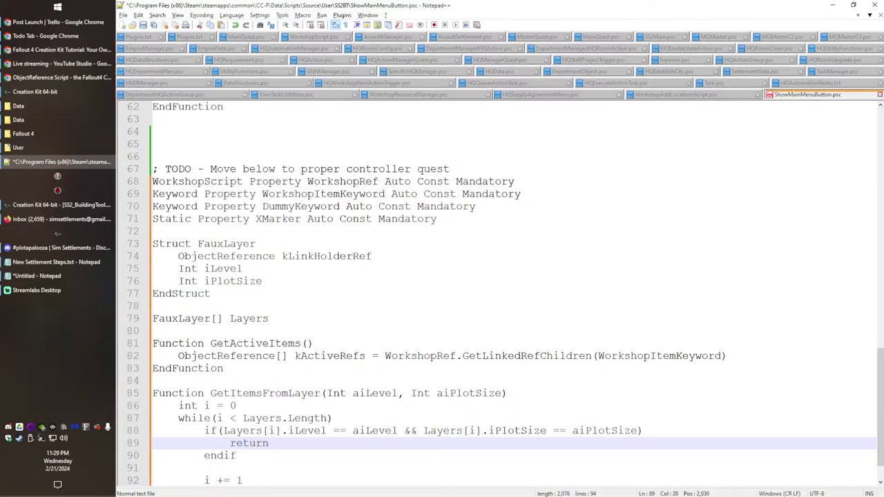
Step: Rename the GetItemsFromLayer function to GetLayerIndex and give it an Int return type
scroll(695, 437, "down", 1)
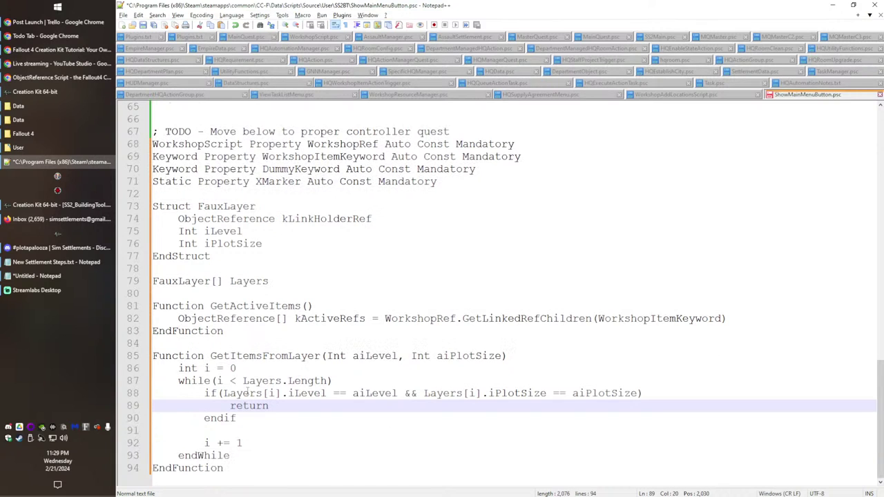
double_click(247, 357)
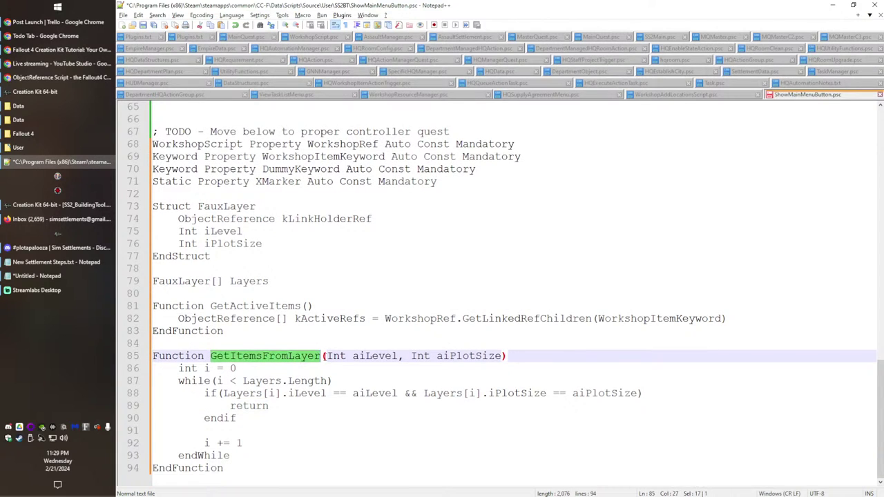
key("BackSpace")
type("GetIndex")
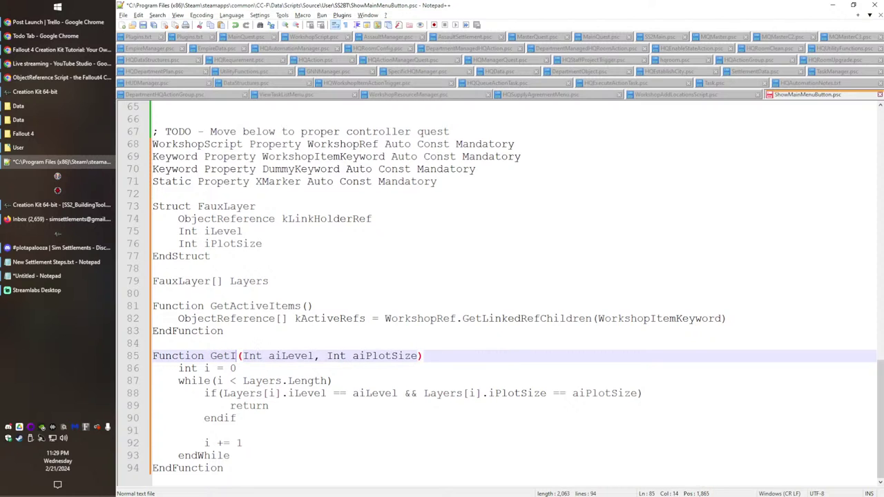
key("Home")
type("Int")
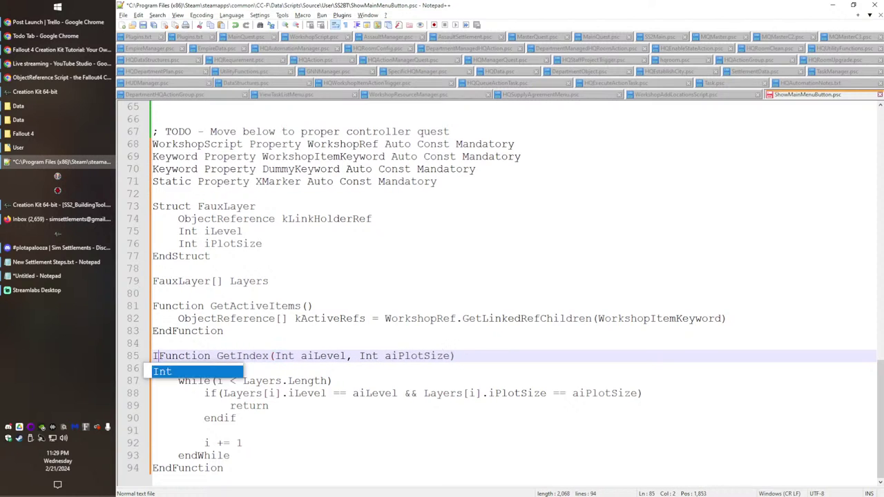
left_click(254, 356)
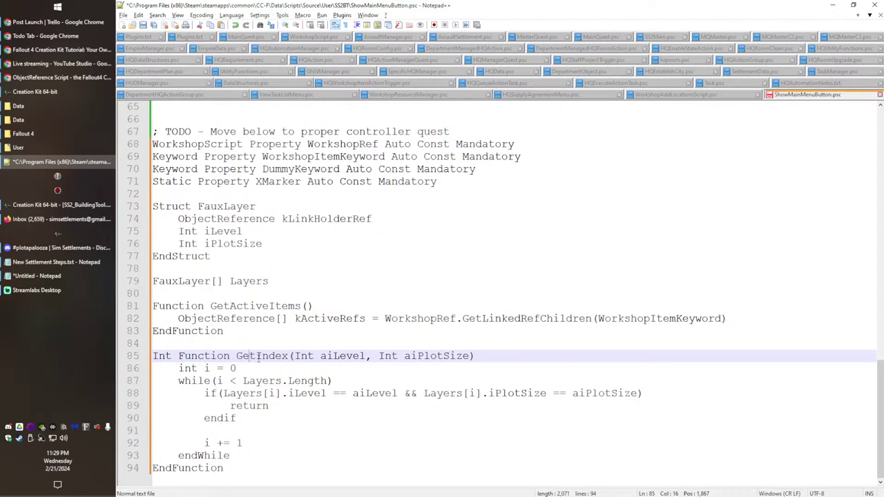
type("Layer")
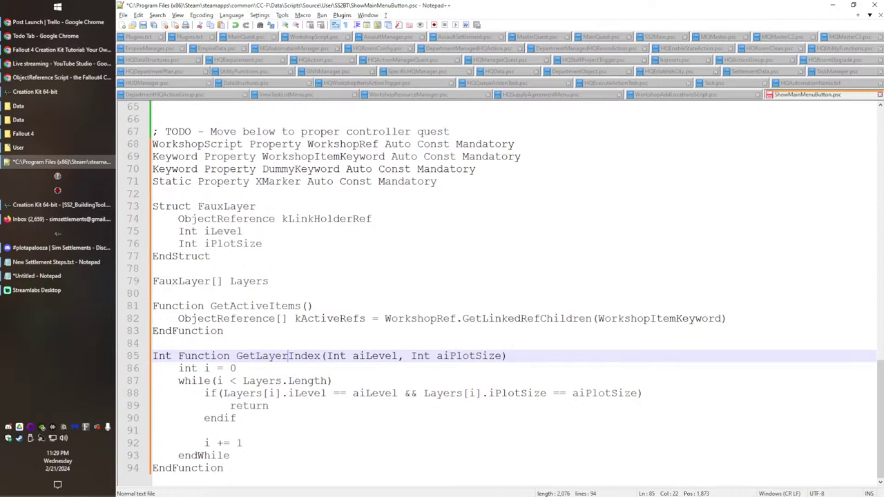
Step: Complete the return statement inside the if block as return i
left_click(310, 413)
left_click(296, 405)
type("i")
key("Escape")
Step: Add return -1 after endWhile in GetLayerIndex, separated by a blank line
key("Down")
key("Down")
key("Down")
key("Down")
key("Return")
key("Return")
type("retu")
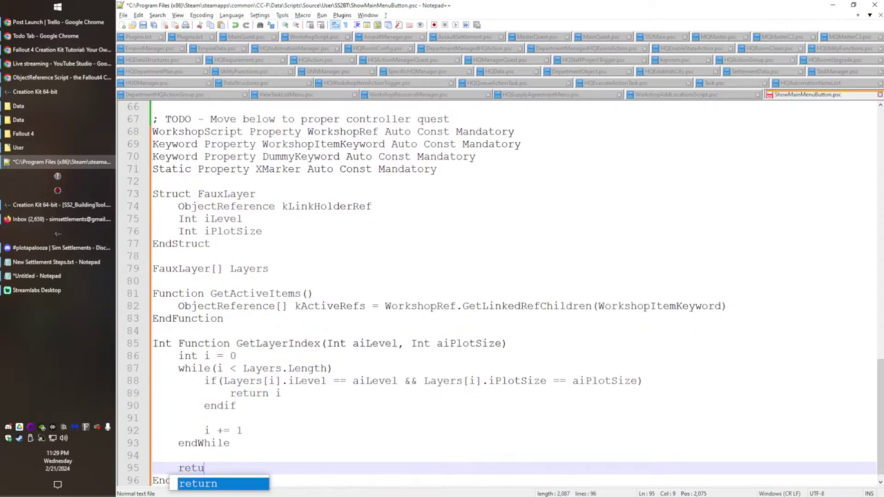
type("rn -1")
Step: Below GetLayerIndex, create ObjectReference[] Function GetItemsFromLayer(Int aiLevel, Int aiPlotSize) closed with EndFunction
key("Down")
key("End")
key("Return")
key("Return")
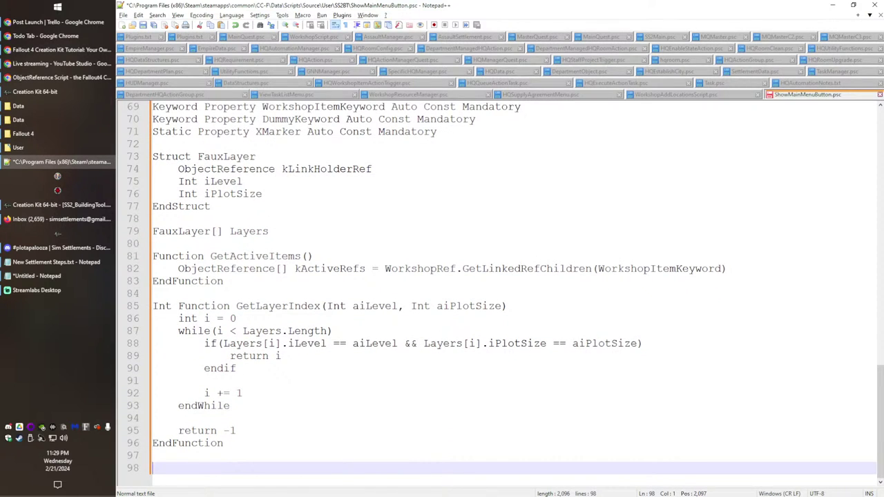
type("O")
key("Return")
type("[] Function ")
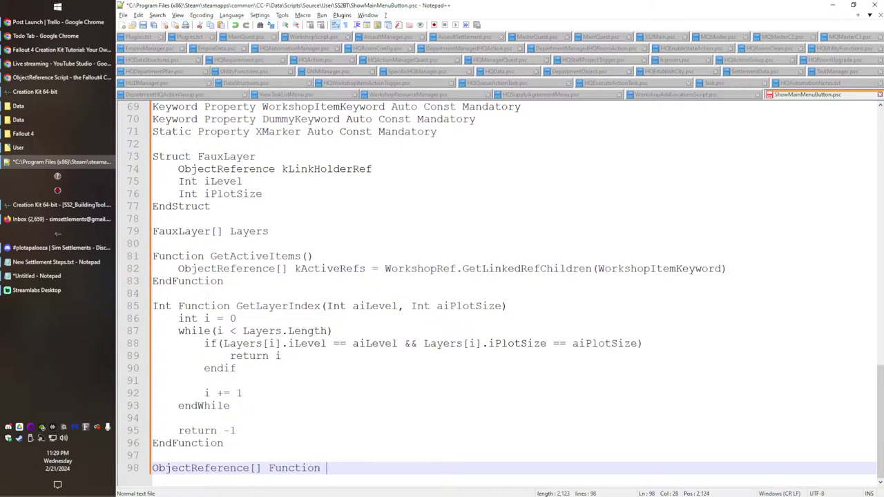
type("GetItemsFromLayer(Int ai")
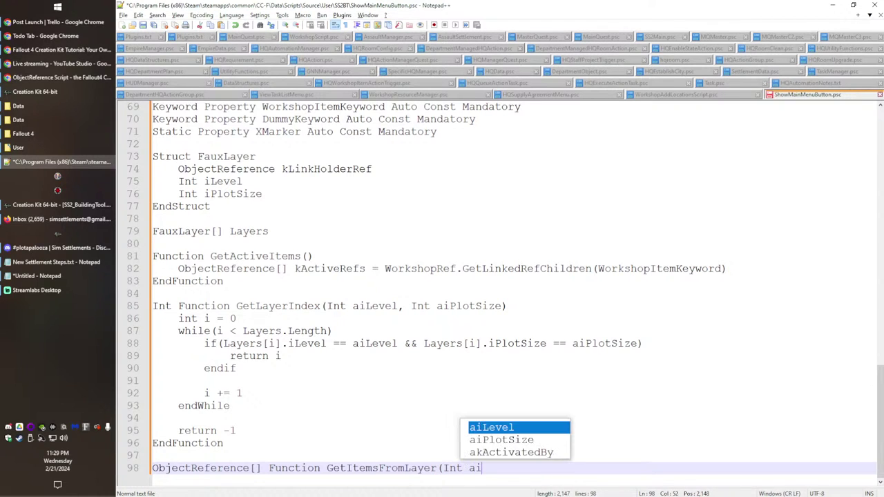
type("Level, Int aiPlotSize)")
key("Return")
type("EndFunction")
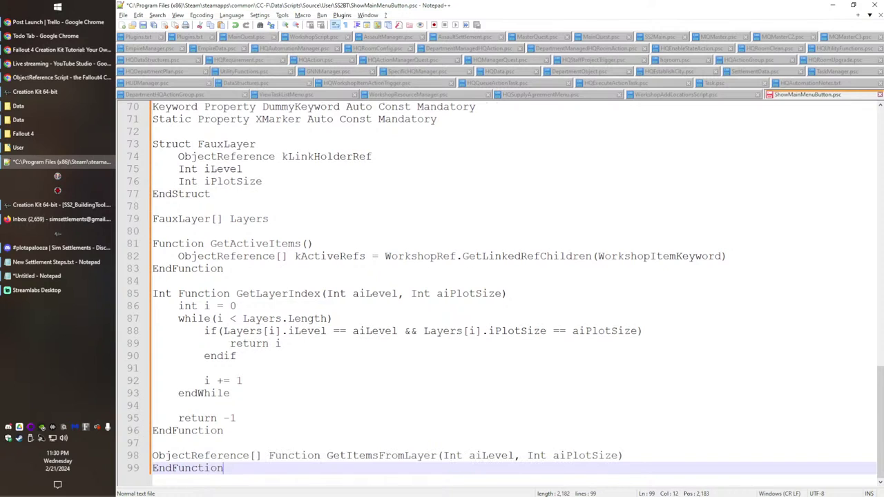
Step: In GetItemsFromLayer, write int iLayerIndex = GetLayerIndex(aiLevel, aiPlotSize) and start a new line below it
key("End")
key("Return")
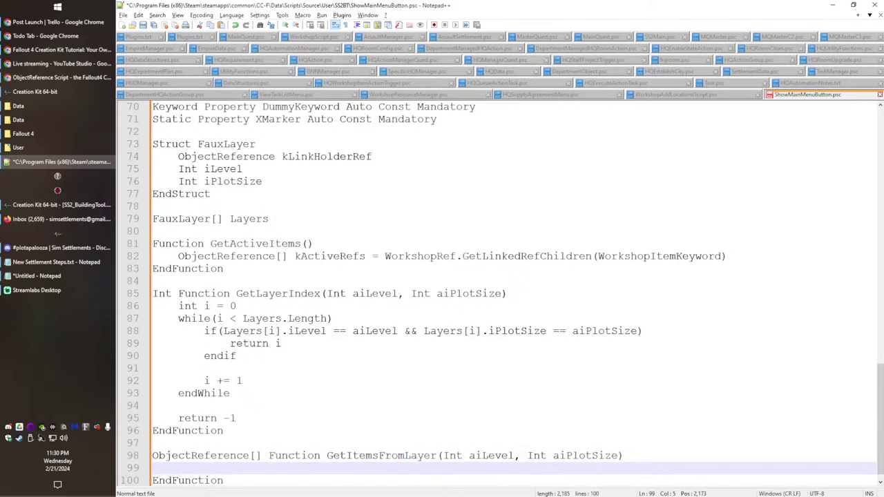
key("Tab")
type("iLayerIndex")
key("Home")
type("int")
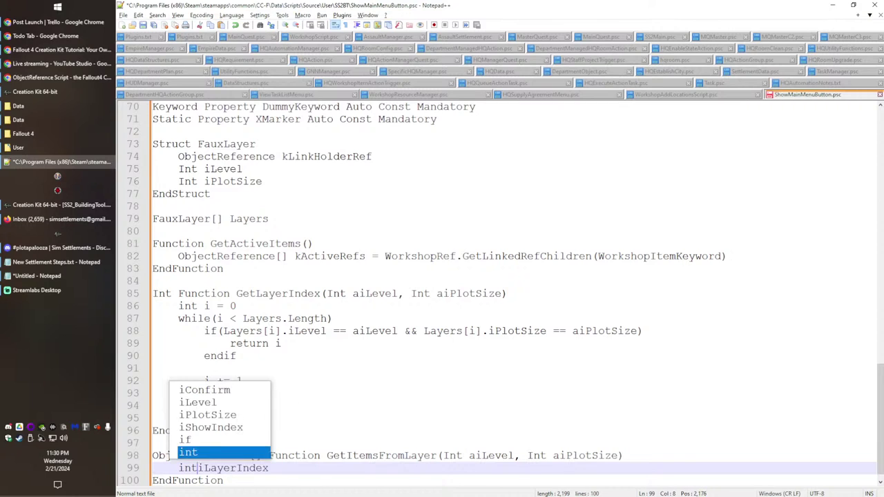
key("End")
type("= G")
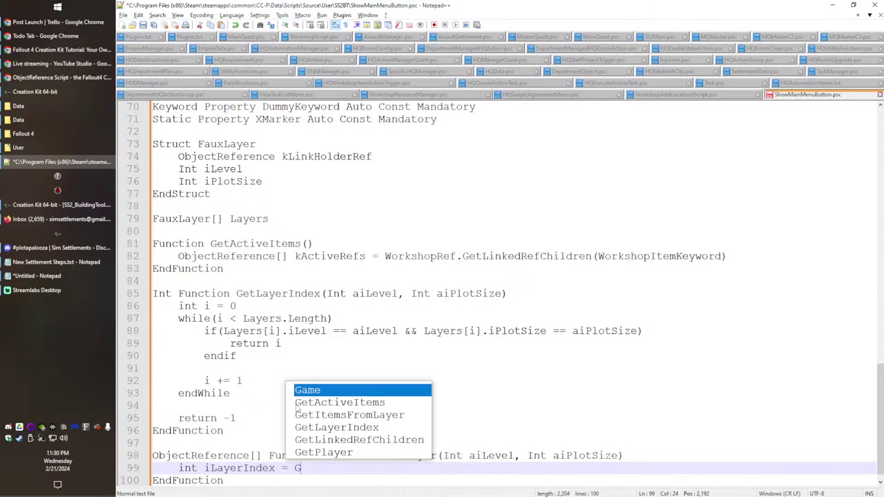
type("etLay")
key("Return")
type("(aiLevel, aiPl")
key("Return")
type(")")
key("Return")
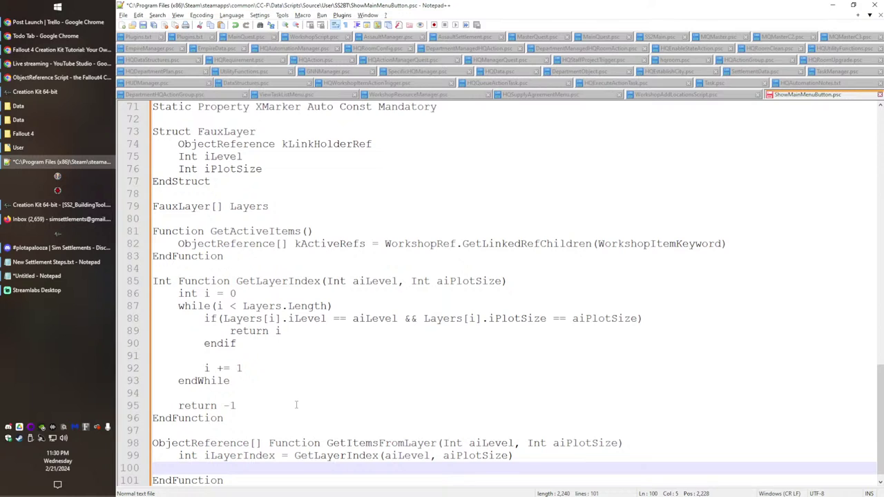
Step: In GetItemsFromLayer, declare ObjectReference[] kItemRefs = Layers[i].GetLinkedRefChildren(DummyKeyword)
type("ObjectReference[] ")
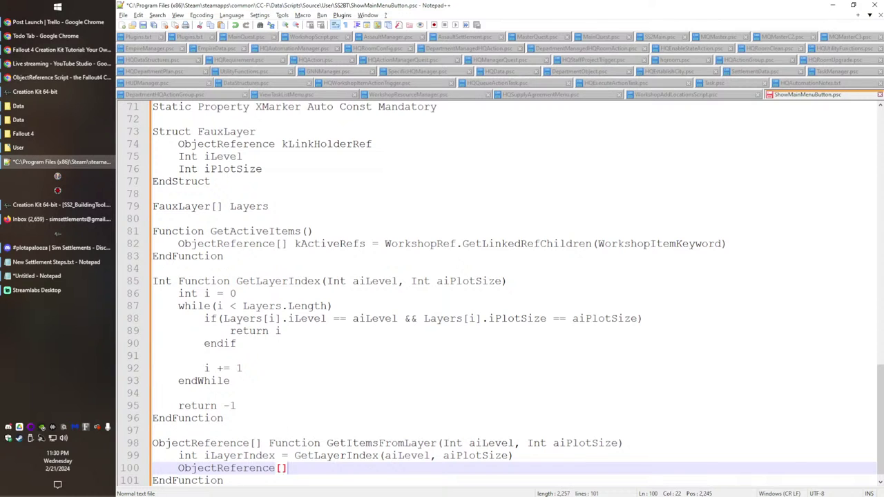
type("k")
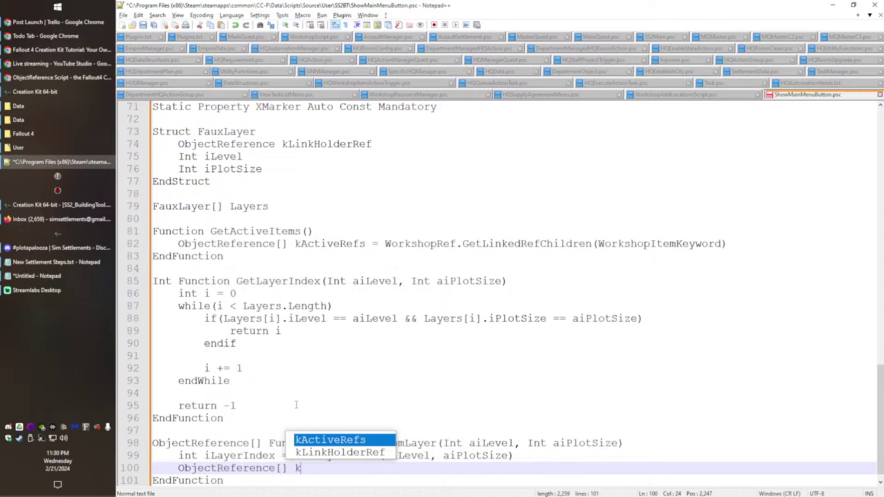
type("Items =")
key("BackSpace")
key("BackSpace")
key("BackSpace")
key("BackSpace")
type("Refs =")
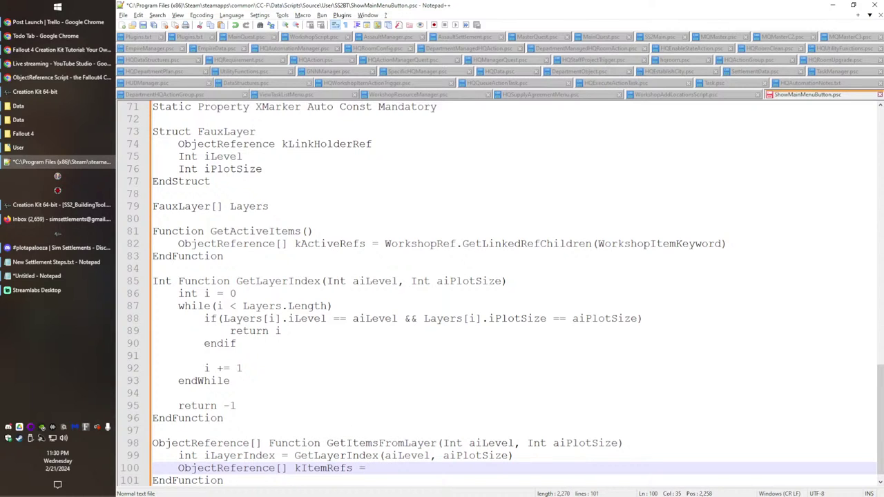
scroll(317, 322, "up", 3)
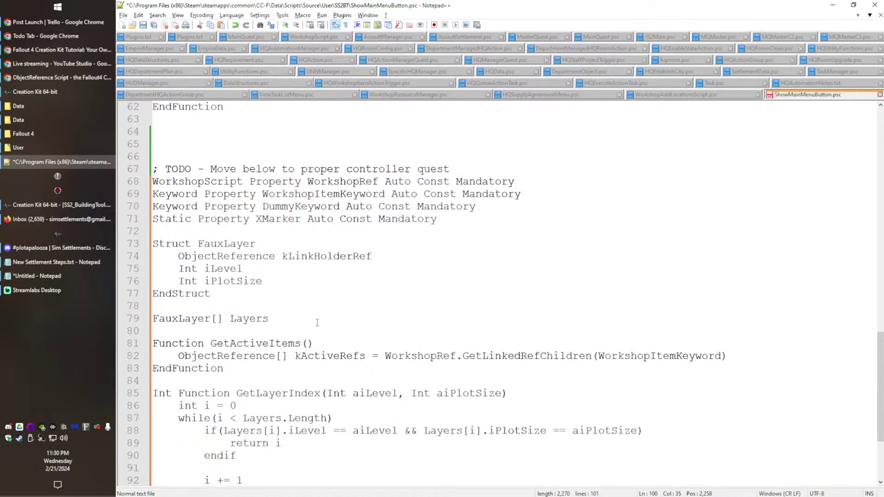
type("Layers[i].GetLinked")
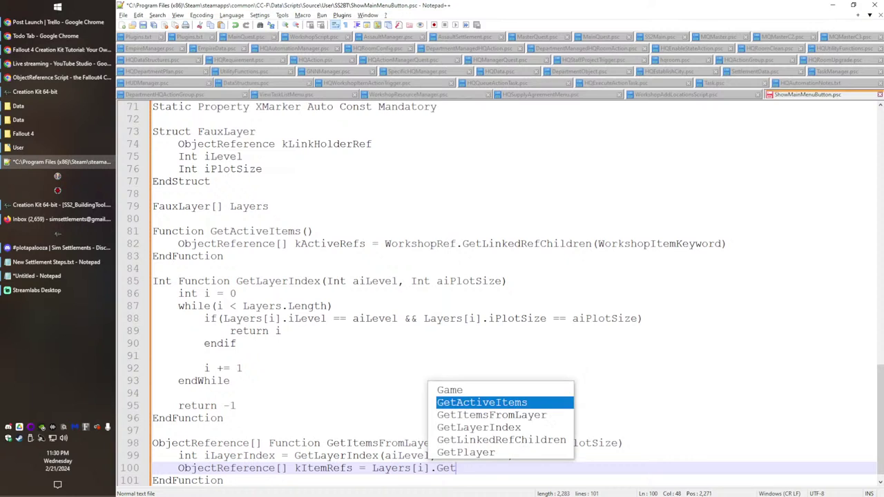
key("Return")
type("(Dumm")
key("Return")
type(")")
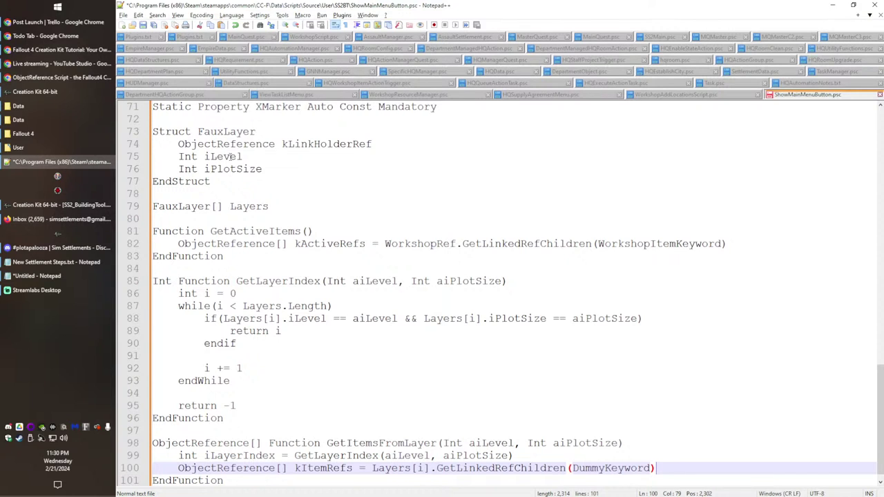
Step: Insert the kLinkHolderRef member between Layers[i] and GetLinkedRefChildren so the call runs on Layers[i].kLinkHolderRef
double_click(327, 146)
key("ctrl+c")
left_click(437, 469)
key("ctrl+v")
type(".")
key("Delete")
type("G")
Step: Replace the ObjectReference[] kItemRefs = part of the line with return so GetItemsFromLayer returns the linked children directly
key("Home")
key("Right")
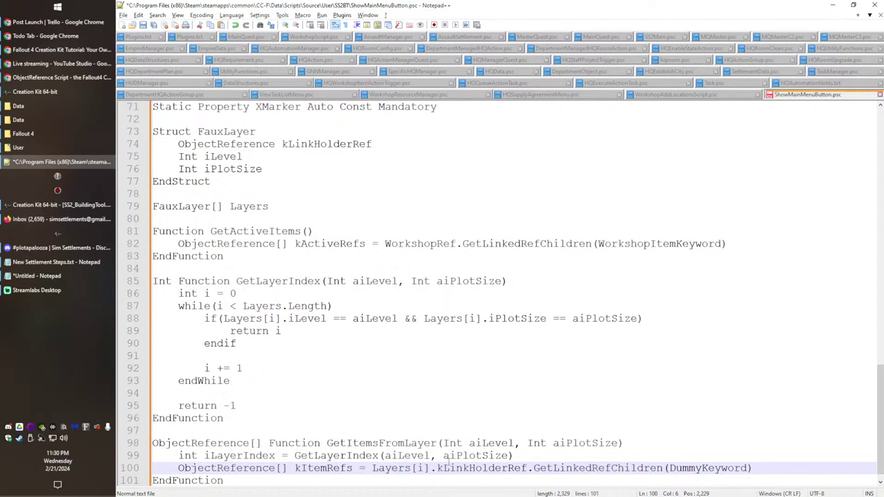
left_click_drag(375, 472, 179, 469)
type("return")
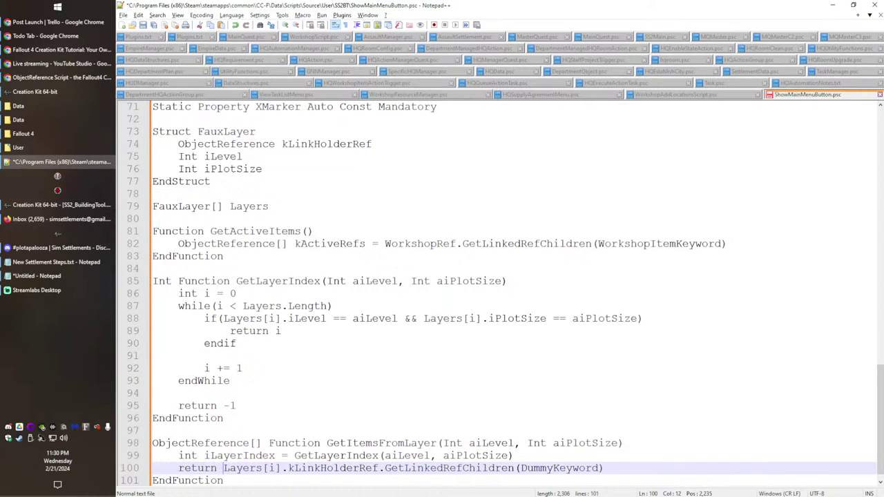
Step: Below GetItemsFromLayer, separated by a blank line, add the signature ObjectReference[] Function MoveItemsToLayer(Int aiLevel, aiPlotSize)
key("End")
key("Down")
key("Return")
key("Return")
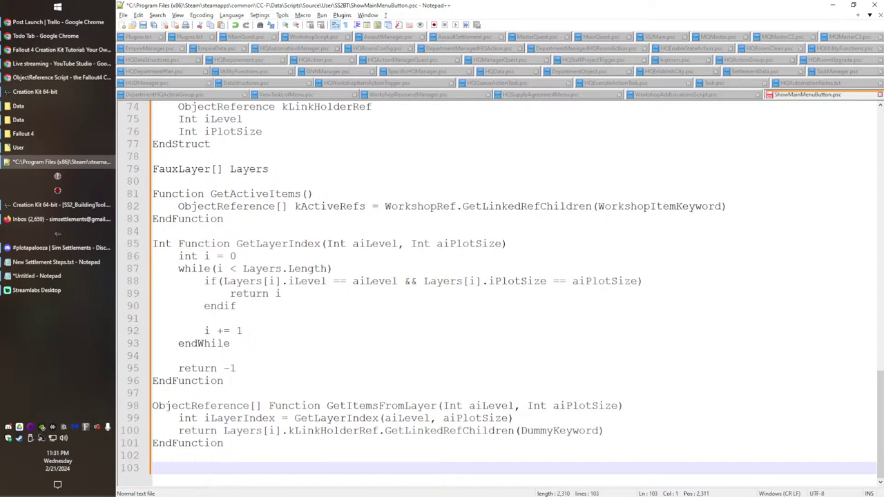
type("ObjectReference[] F")
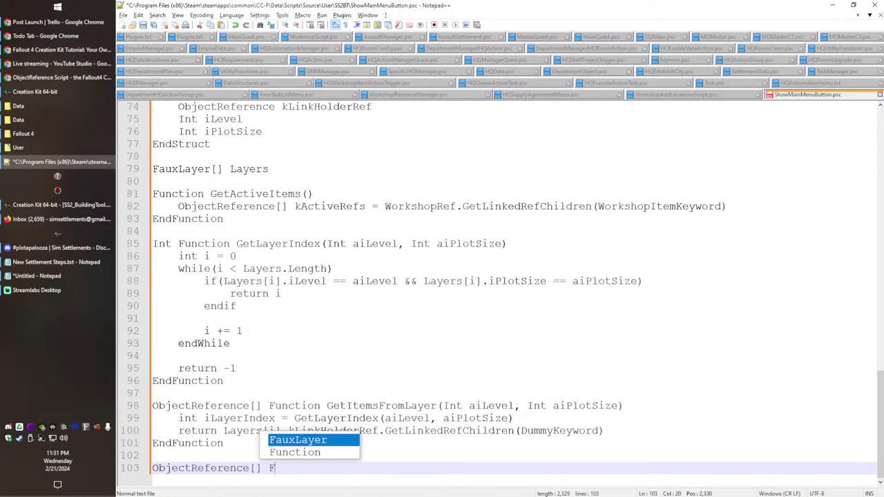
type("unction ")
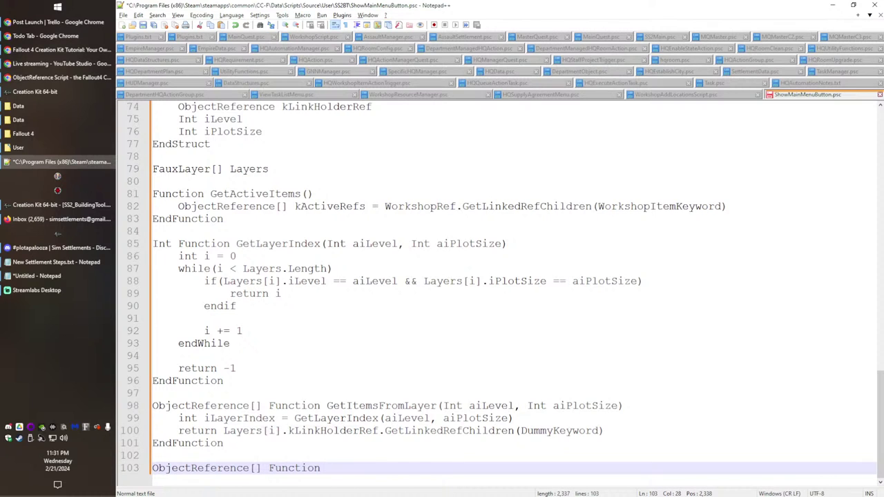
type("MoveItemsToLayer(Int")
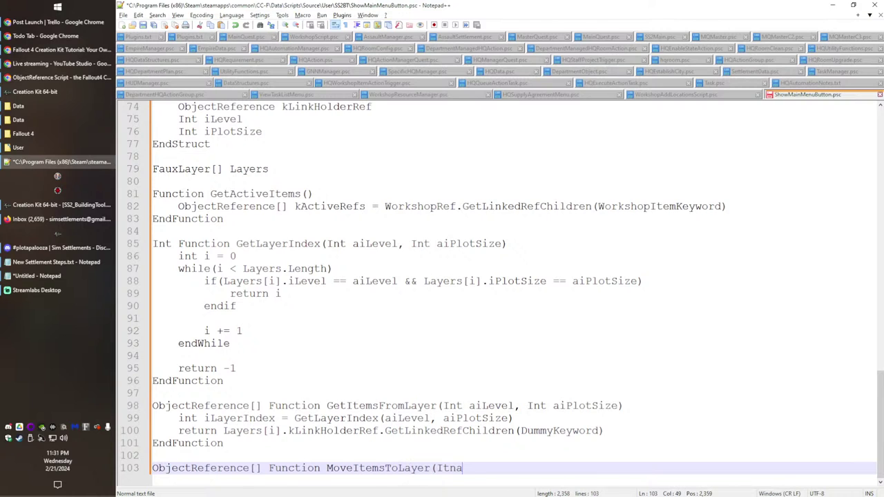
type(" aiLevel, aiPlotSize)")
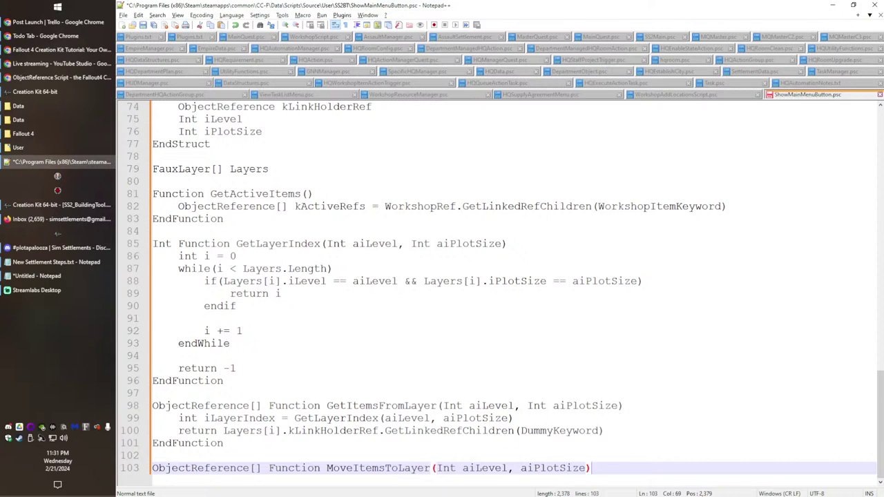
Step: Close MoveItemsToLayer with EndFunction and start an indented line in its body
key("Return")
type("EndFunction")
key("Up")
key("End")
key("Return")
key("Tab")
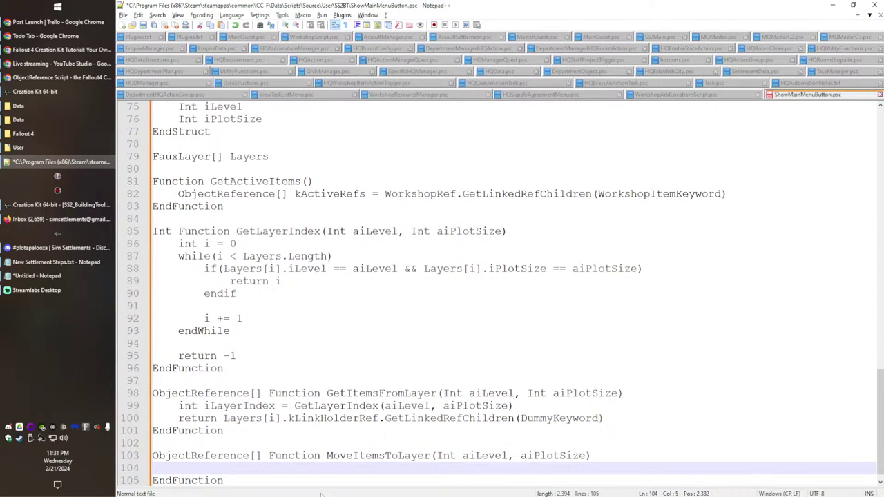
Step: Rename the MoveItemsToLayer function to MoveActiveItemsToLayer
left_click(354, 456)
type("ction Move")
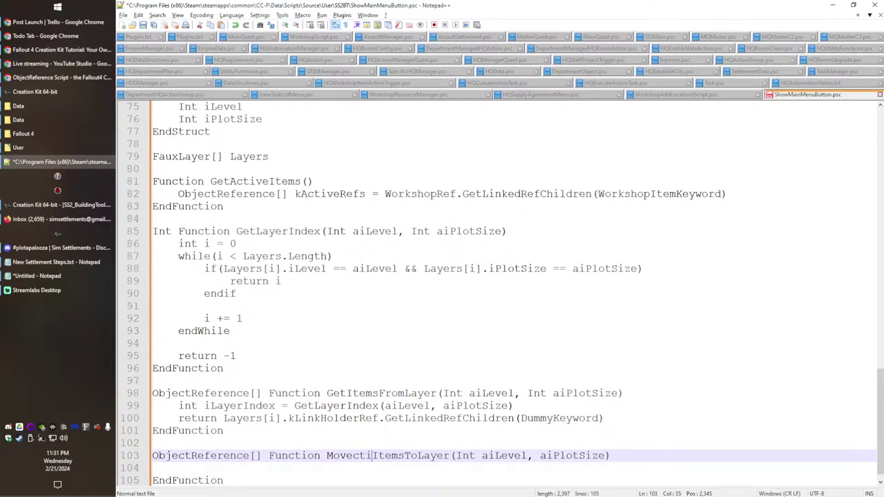
type("A")
key("Down")
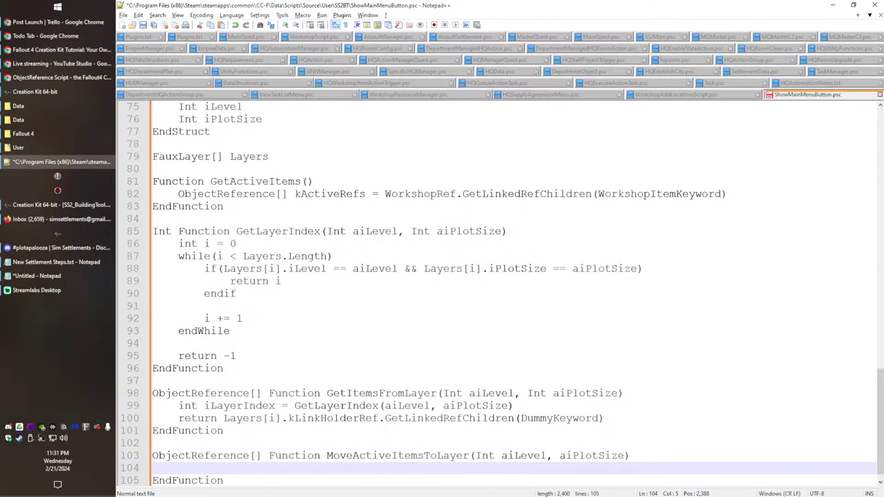
scroll(492, 438, "up", 1)
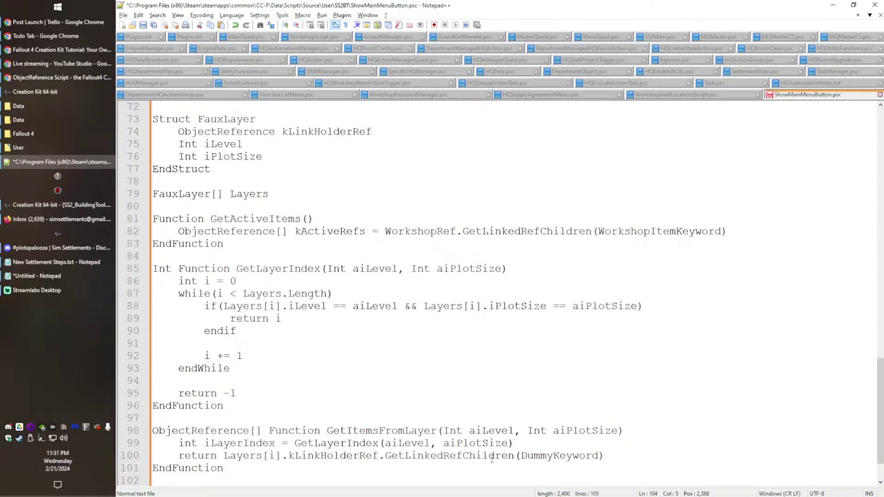
scroll(387, 394, "up", 5)
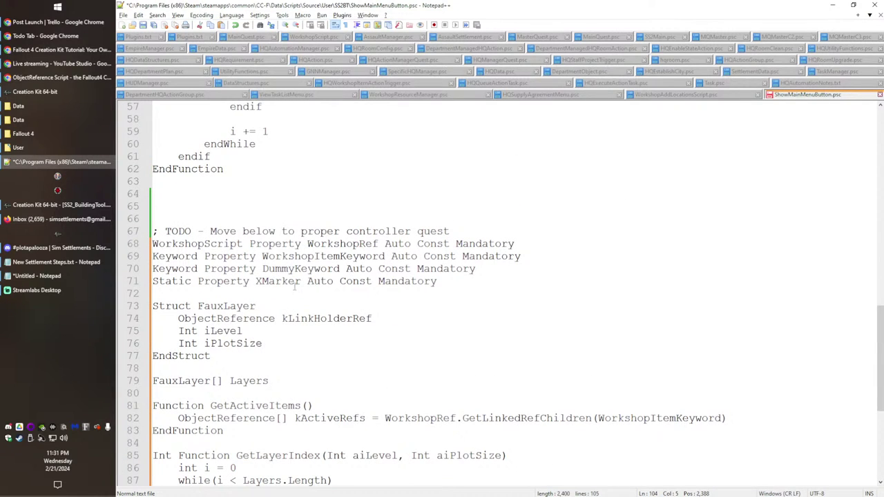
scroll(279, 379, "down", 6)
double_click(386, 380)
left_click(358, 455)
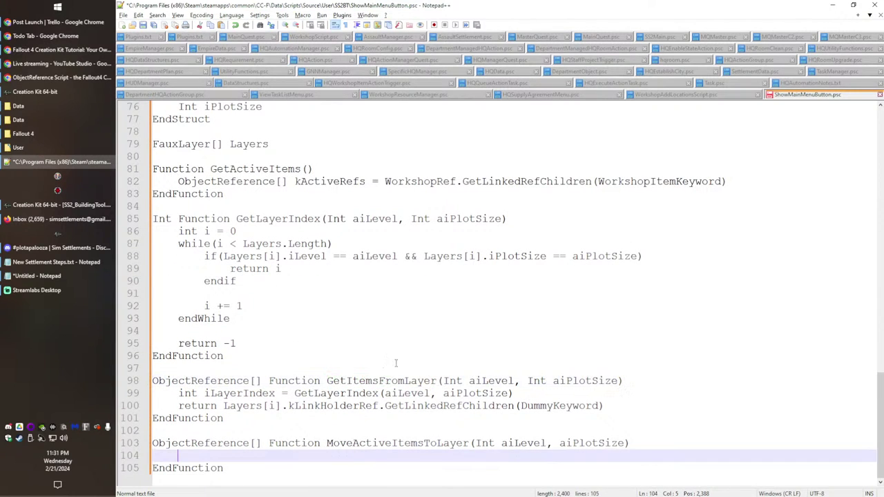
Step: Below MoveActiveItemsToLayer, create Function MakeLayerActive() closed with EndFunction
left_click(304, 476)
key("Return")
key("Return")
type("Fu")
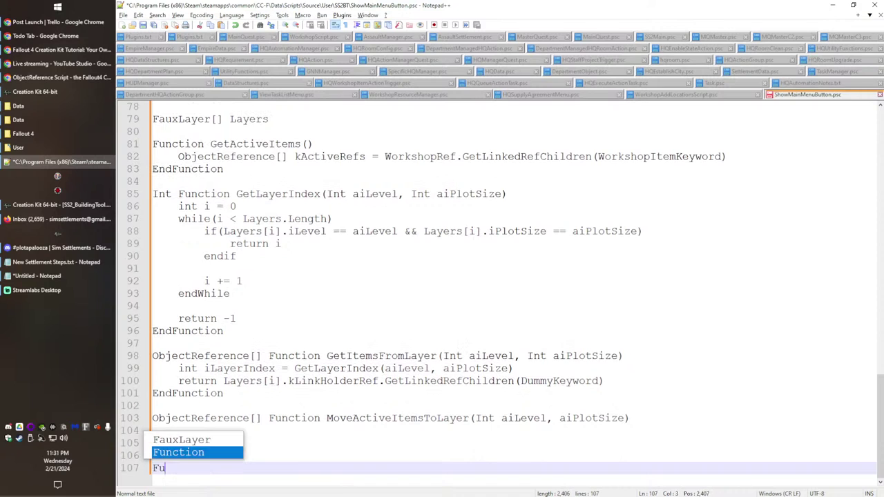
type("nction Make")
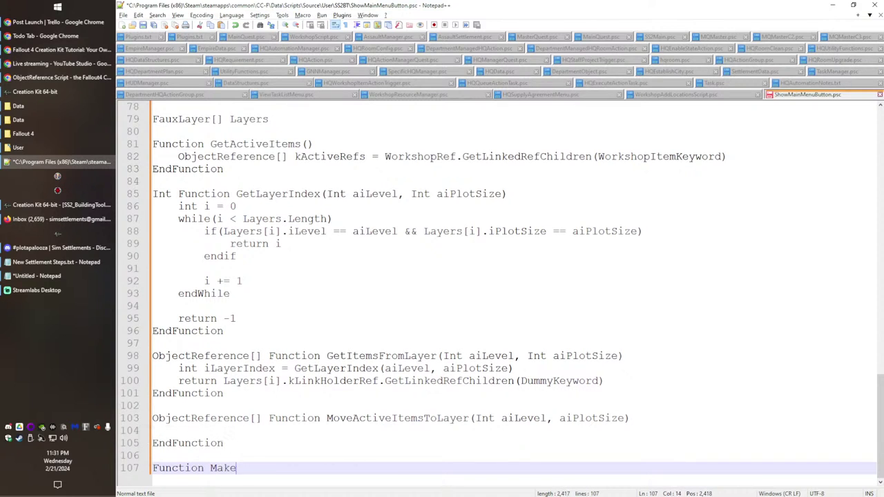
type("LayerActive()")
key("Return")
type("End")
key("Down")
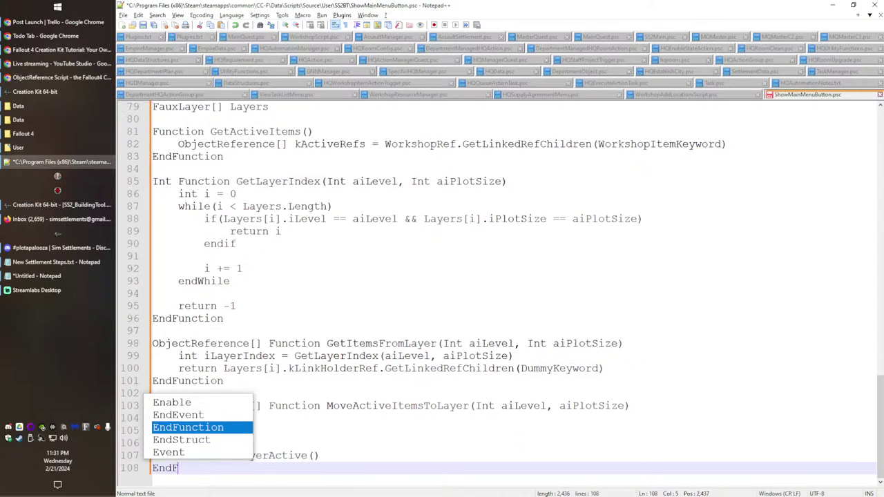
key("Return")
Step: Try to give MakeLayerActive the parameters Int aiLevel, Int aiPlotSize copied from GetItemsFromLayer
key("Up")
key("End")
key("Left")
left_click_drag(444, 339, 617, 346)
key("ctrl+c")
left_click(316, 452)
key("ctrl+v")
left_click_drag(599, 447, 590, 455)
left_click(559, 457)
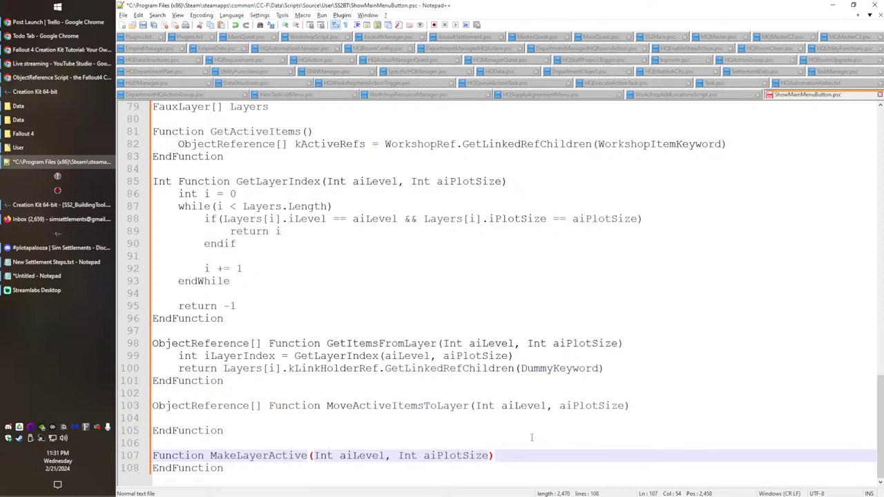
key("ctrl+z")
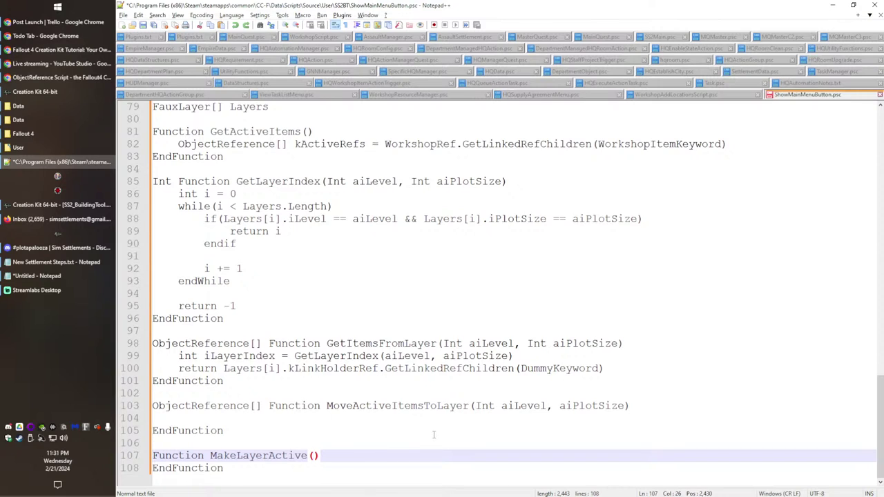
Step: Give MakeLayerActive the parameter Int aiLayerIndex and start an indented line in its body
double_click(221, 360)
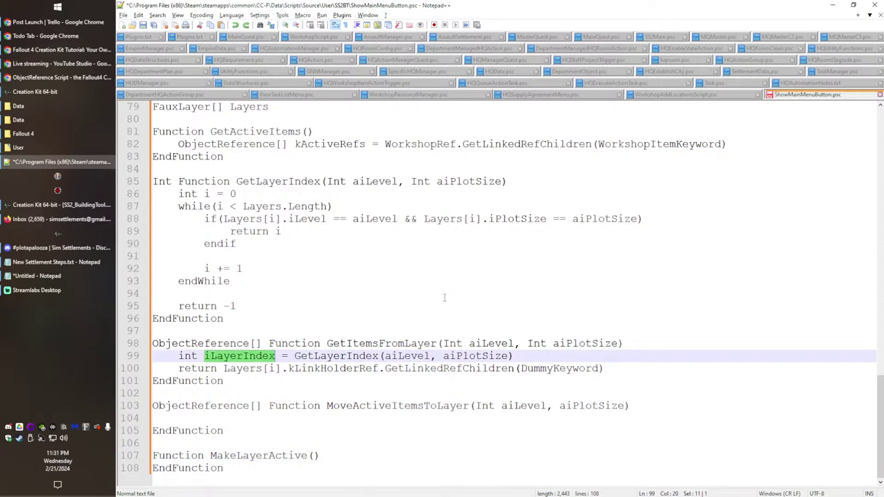
left_click(352, 344)
double_click(348, 356)
double_click(232, 357)
left_click(314, 455)
type("Int aiLayerIndex)")
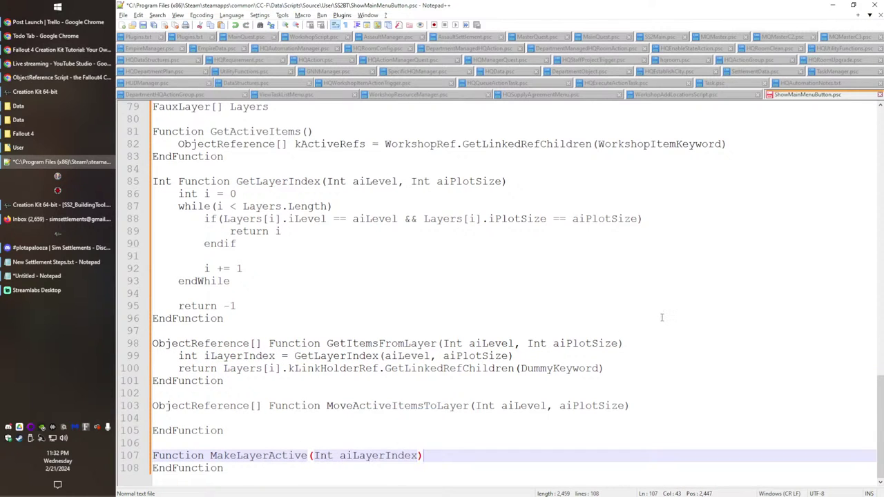
key("Return")
key("Tab")
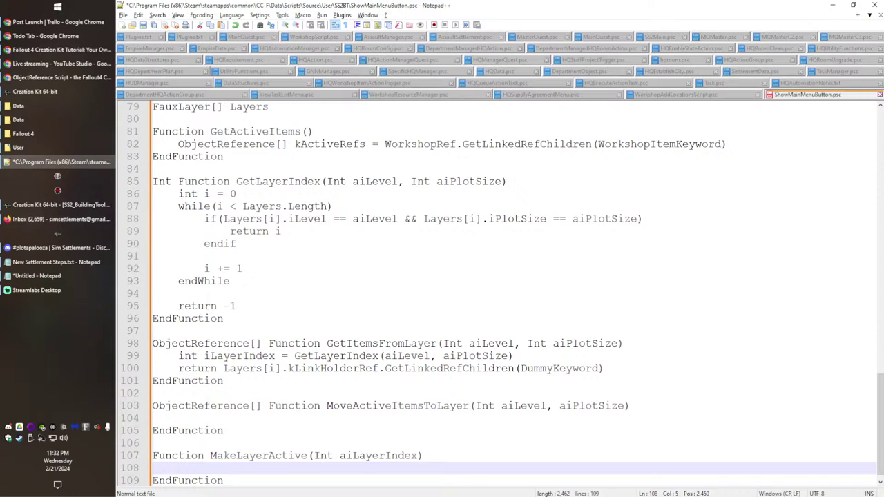
type("End")
key("BackSpace")
key("BackSpace")
key("BackSpace")
key("BackSpace")
key("BackSpace")
key("Tab")
Step: In MakeLayerActive, write ObjectReference[] kLayerItemRefzs = GetItemsFromLayer
type("o")
key("BackSpace")
type("ObjectReferencep")
key("BackSpace")
type("[] k")
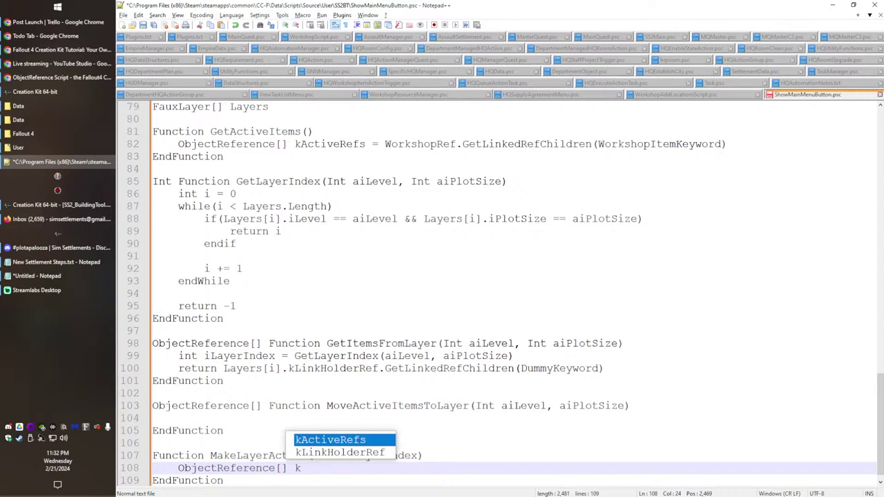
type("L")
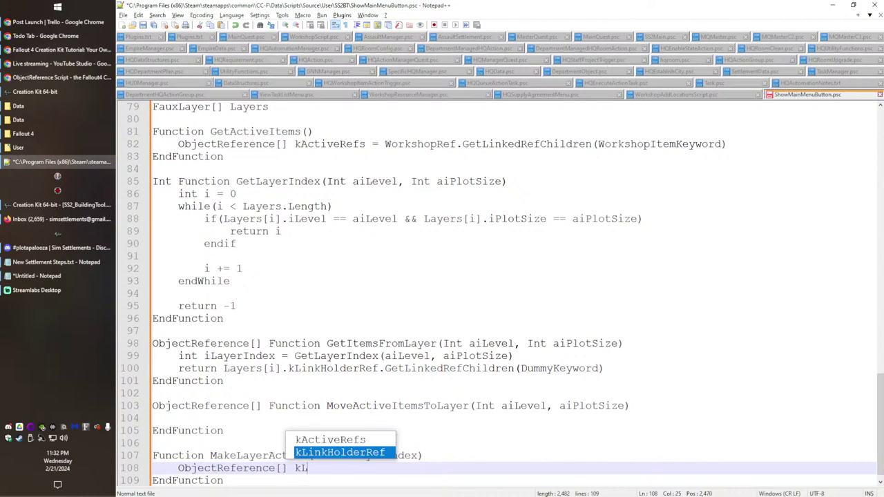
type("ayerItemRefzs = Get")
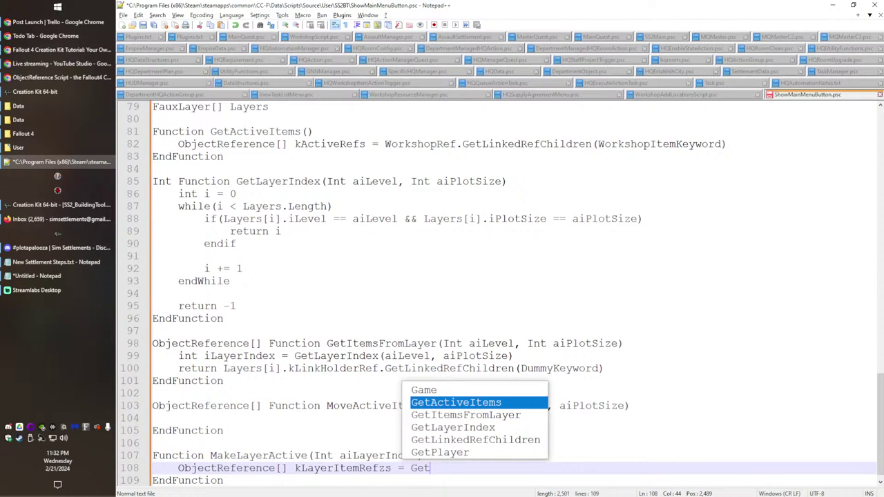
key("Down")
key("Return")
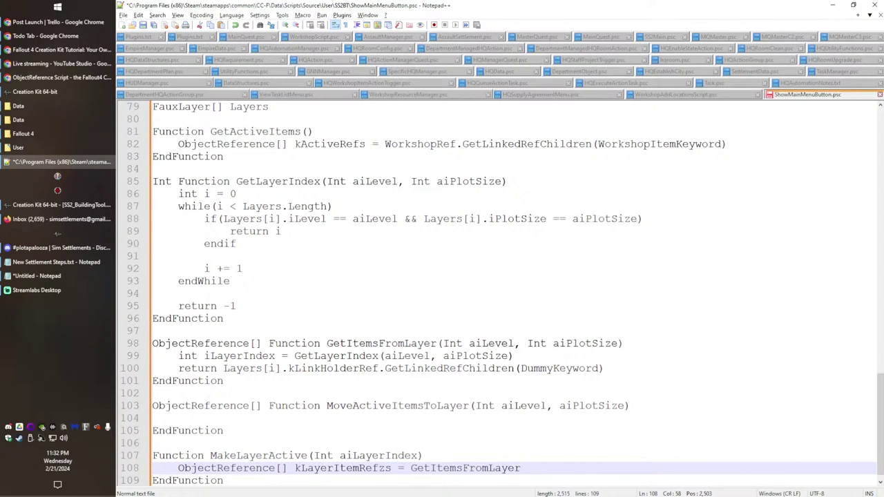
Step: Replace GetItemsFromLayer's parameters with Int aiLayerIndex and delete the int iLayerIndex line from its body
left_click_drag(314, 457, 419, 452)
key("ctrl+c")
left_click_drag(443, 343, 622, 343)
key("ctrl+v")
left_click_drag(558, 355, 568, 345)
key("BackSpace")
scroll(286, 444, "up", 2)
scroll(285, 443, "up", 18)
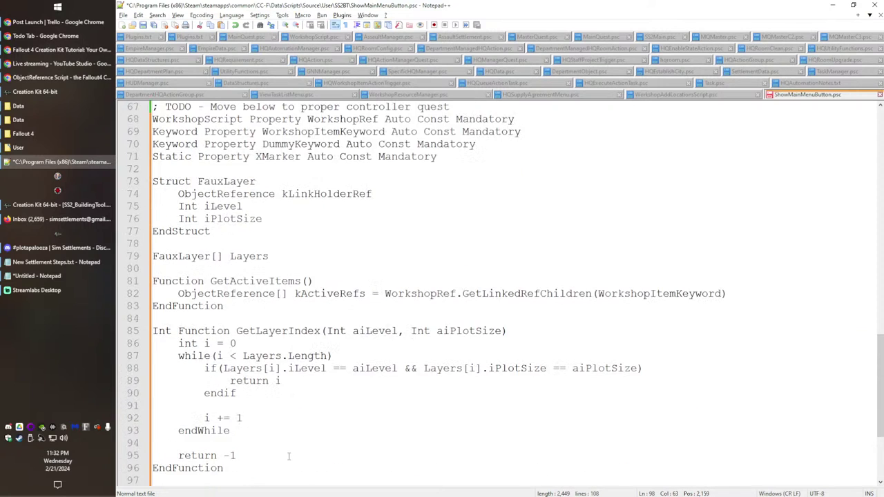
scroll(303, 439, "up", 6)
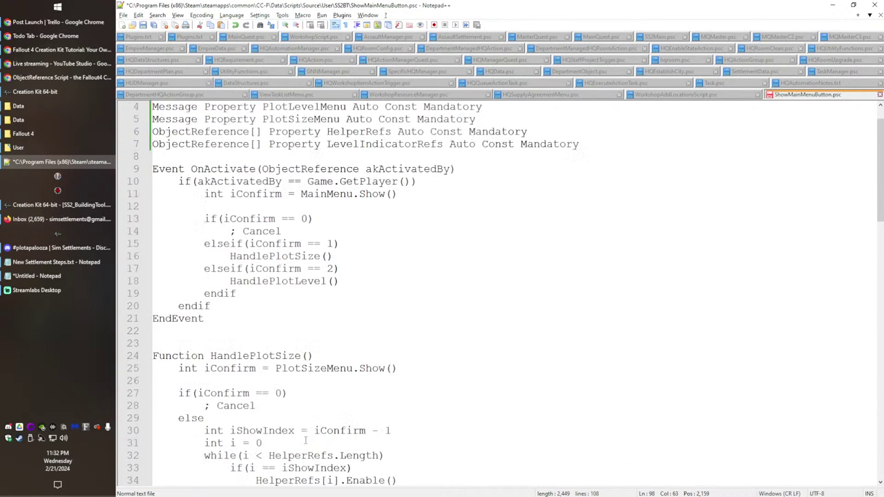
scroll(256, 326, "down", 7)
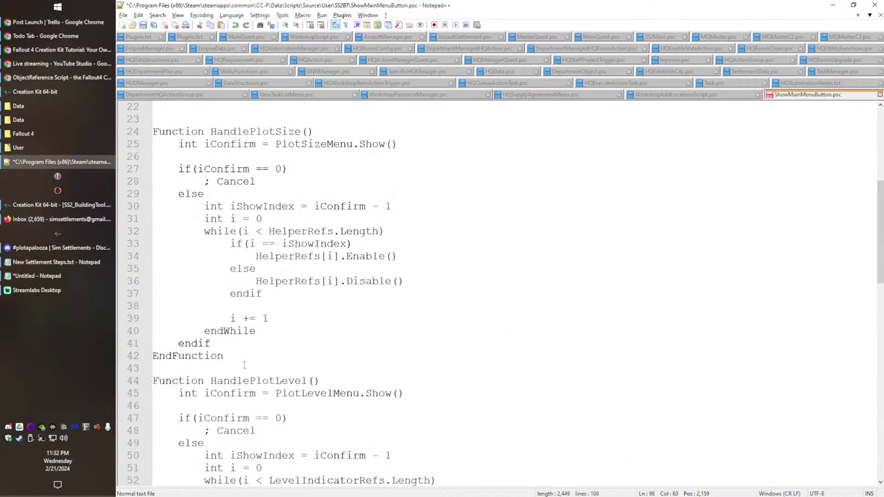
scroll(244, 364, "up", 7)
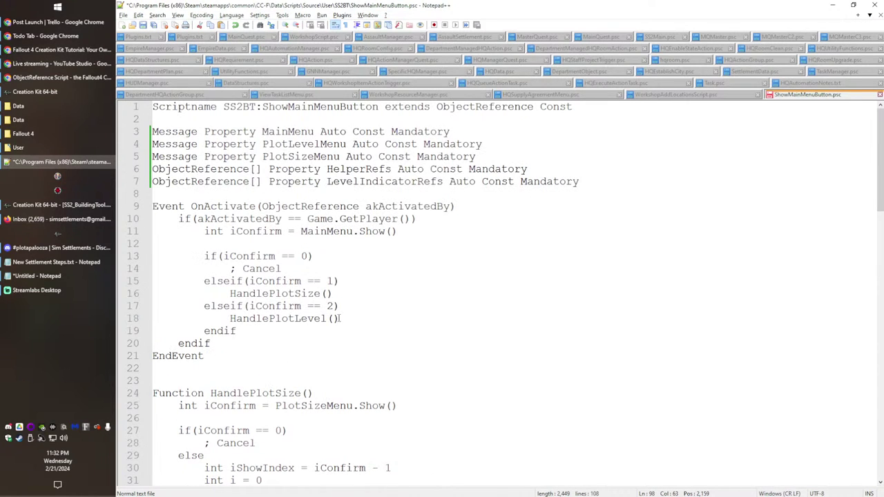
Step: Declare Int iActiveLevel = 1 below the LevelIndicatorRefs property, separated from it by a blank line
left_click(607, 181)
key("Return")
key("Return")
type("Int iA")
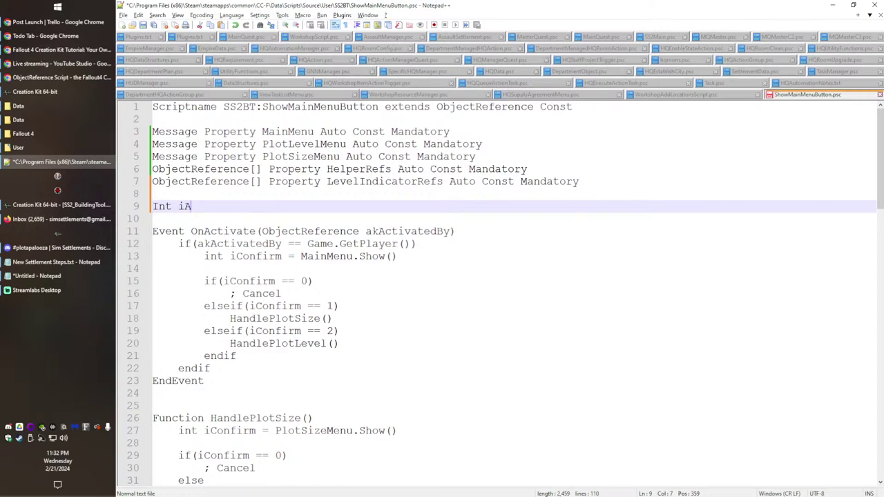
type("ctiveLevel = 1")
key("Return")
Step: Declare Int iActiveSize = 2 directly under the iActiveLevel declaration
type("Int i")
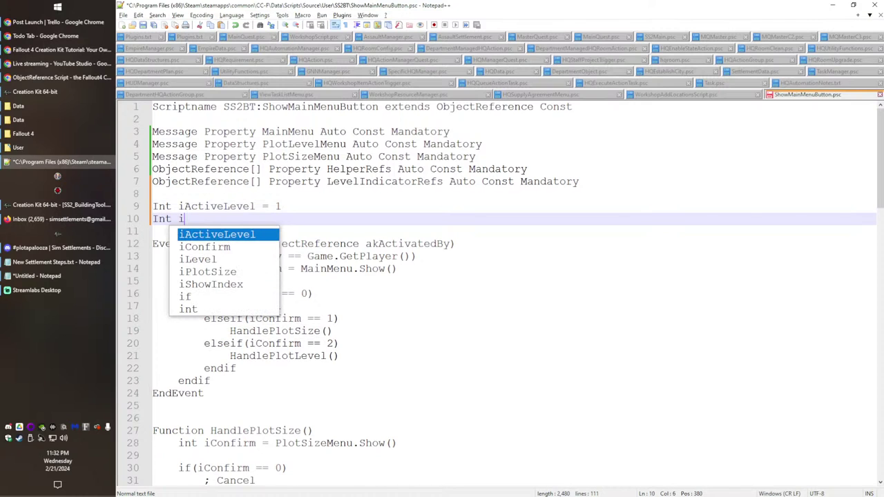
type("ActiveSize =")
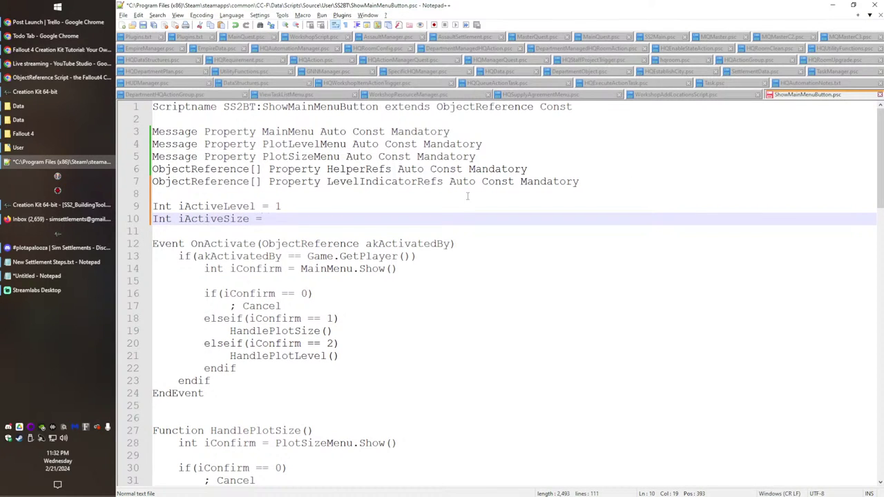
scroll(467, 196, "down", 7)
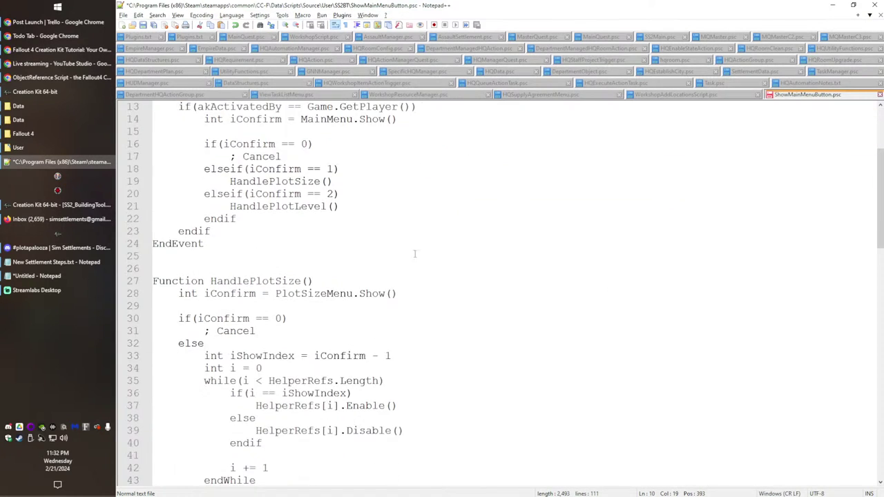
scroll(261, 333, "down", 1)
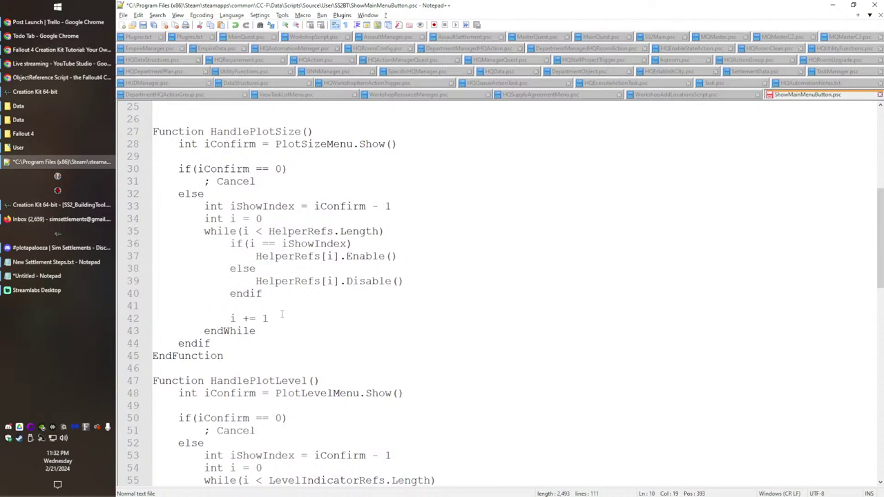
scroll(282, 314, "up", 4)
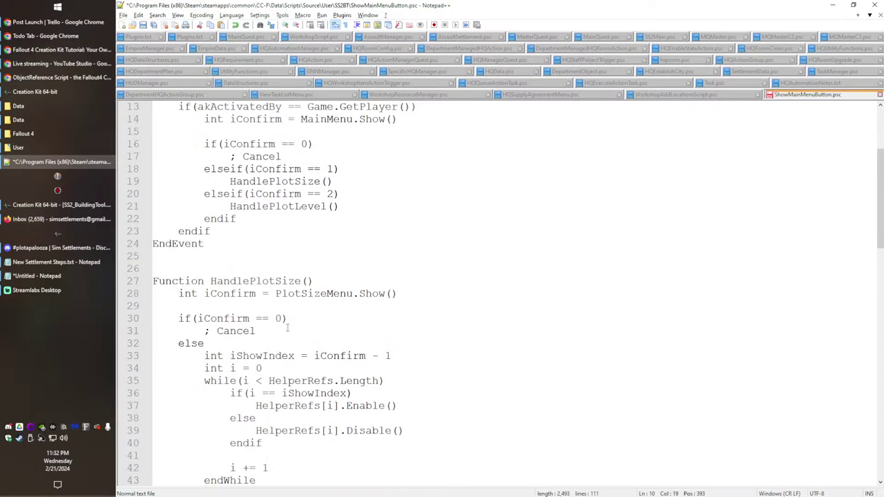
scroll(287, 327, "up", 4)
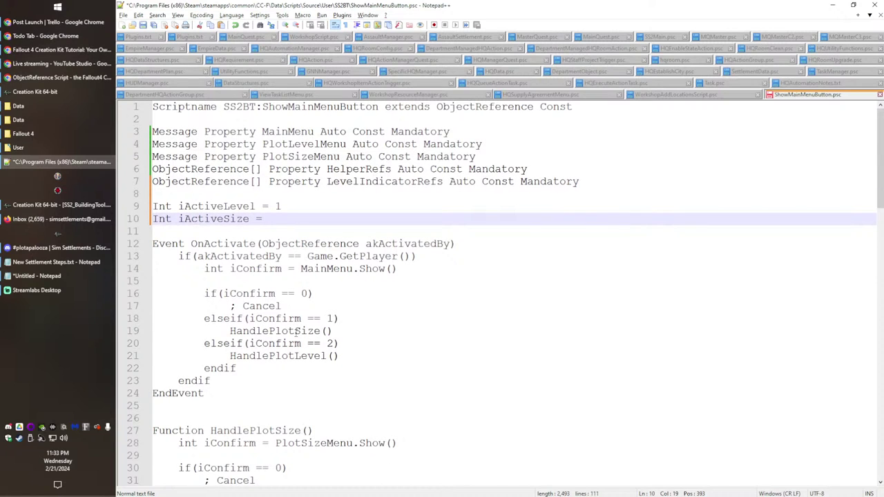
type("2")
Step: Add the declaration Int iLevelIndex_0 = 0 in its own block above iActiveLevel
left_click(339, 203)
left_click(323, 182)
left_click(339, 196)
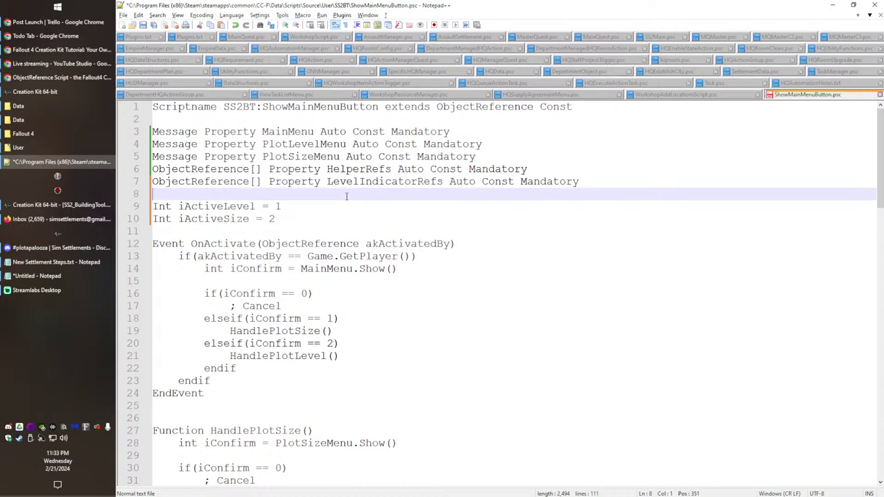
key("Return")
key("Return")
key("Up")
type("int")
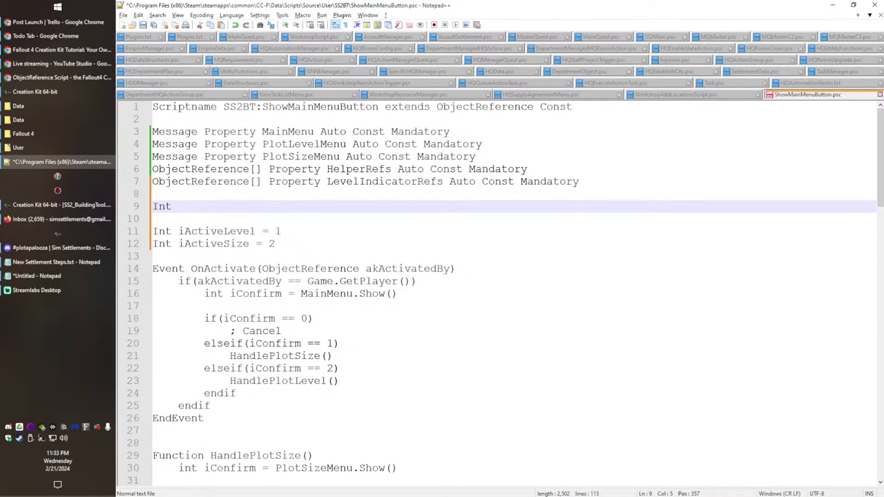
type(" iLevel")
key("BackSpace")
type("Indexd")
key("BackSpace")
type("_0 = 0")
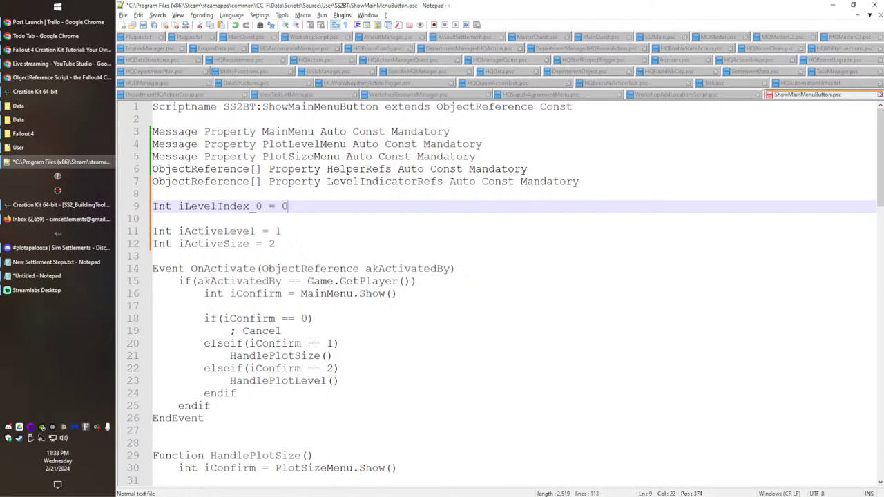
Step: Rename iLevelIndex_0 to iPlotSizeIndex_1x1 and duplicate its declaration line three times
double_click(219, 207)
type("i")
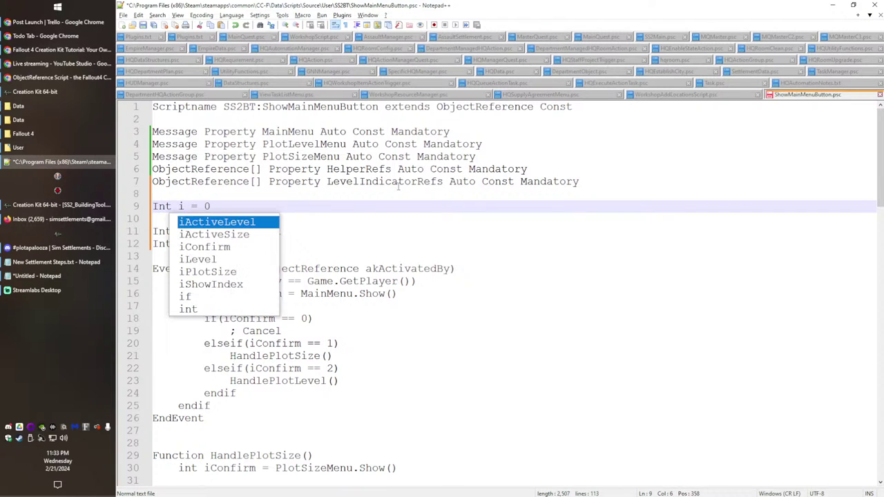
type("PlotSize")
type("Index_")
type("1x1")
key("End")
key("ctrl+d")
key("Down")
key("ctrl+d")
key("Down")
key("ctrl+d")
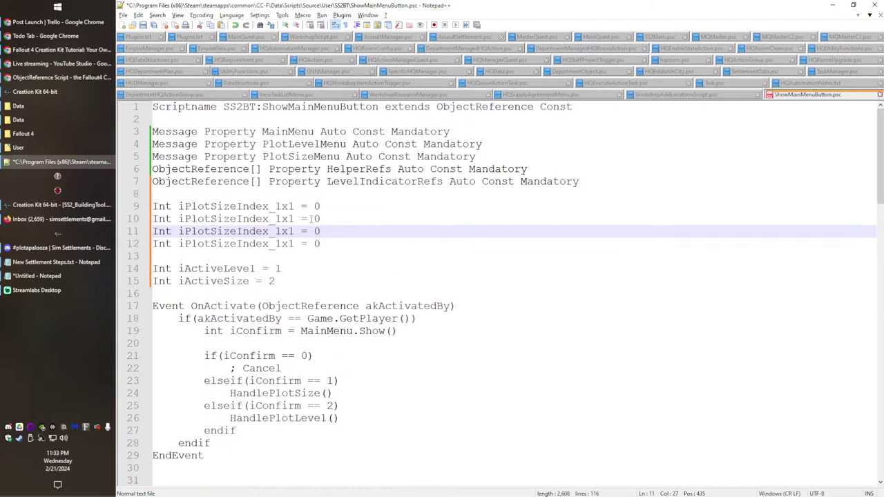
Step: Change the suffixes of the three copied iPlotSizeIndex declarations to 2x2, 3x3 and Int
left_click_drag(276, 218, 293, 243)
type("2x2")
left_click(274, 230)
type("3x3")
type("Int")
key("Delete")
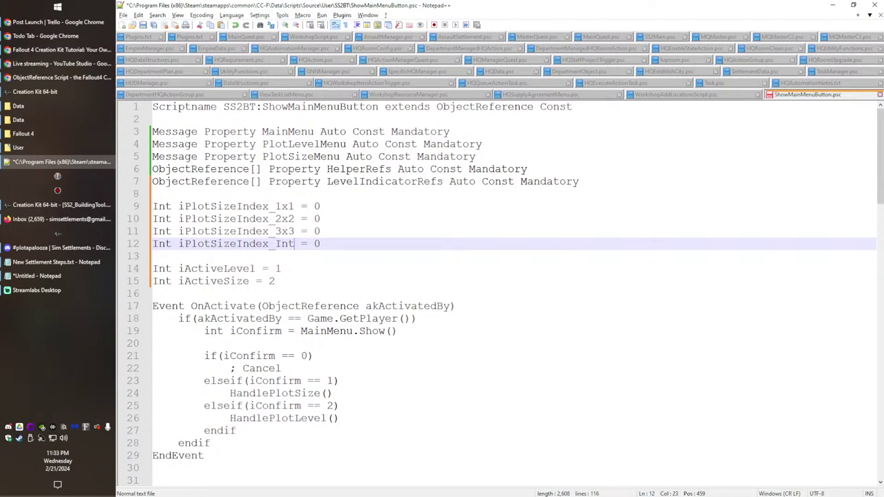
Step: Set iPlotSizeIndex_2x2 to 1, iPlotSizeIndex_3x3 to 2 and iPlotSizeIndex_Int to 3
key("Up")
key("Up")
key("End")
key("BackSpace")
type("1")
key("Down")
key("BackSpace")
type("2")
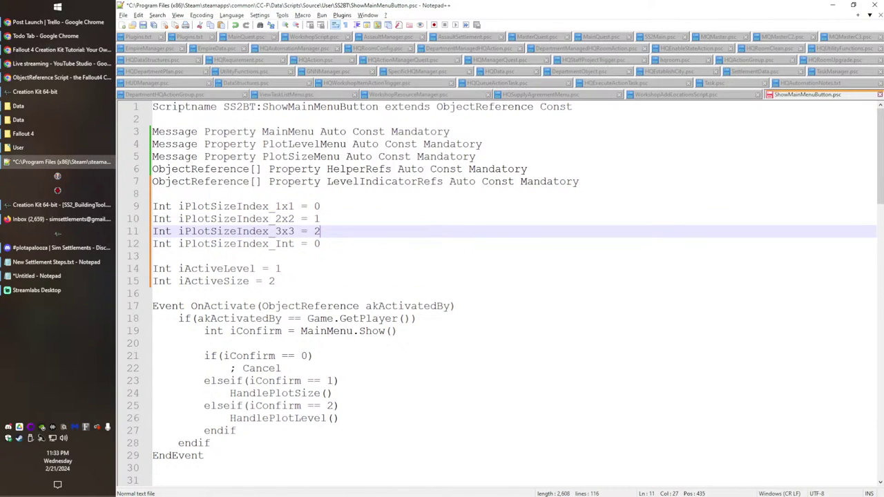
key("Down")
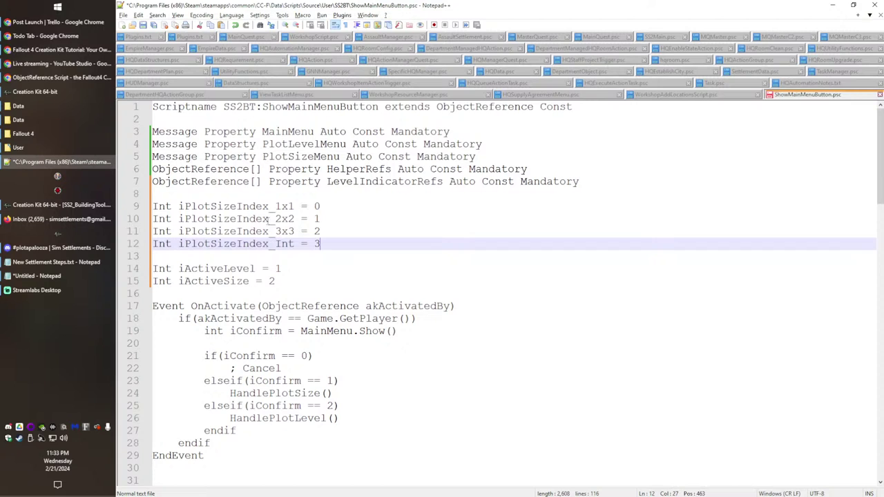
double_click(269, 219)
left_click(283, 281)
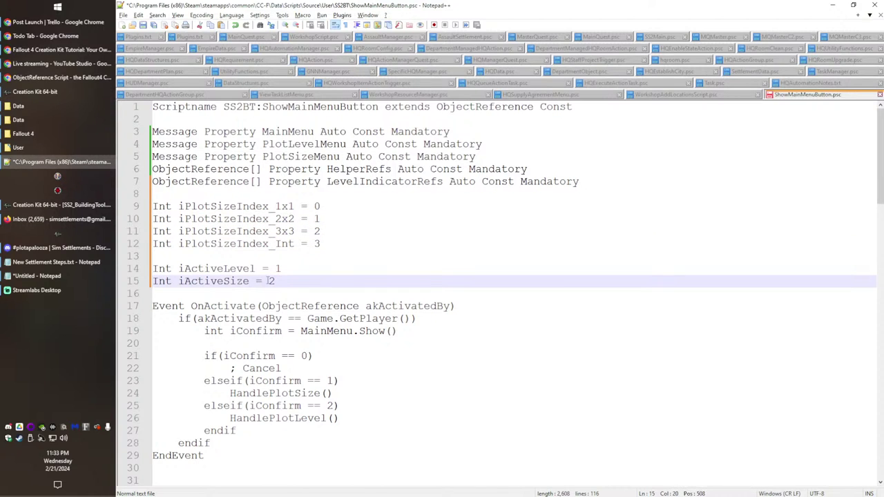
left_click(295, 221)
double_click(277, 222)
double_click(290, 221)
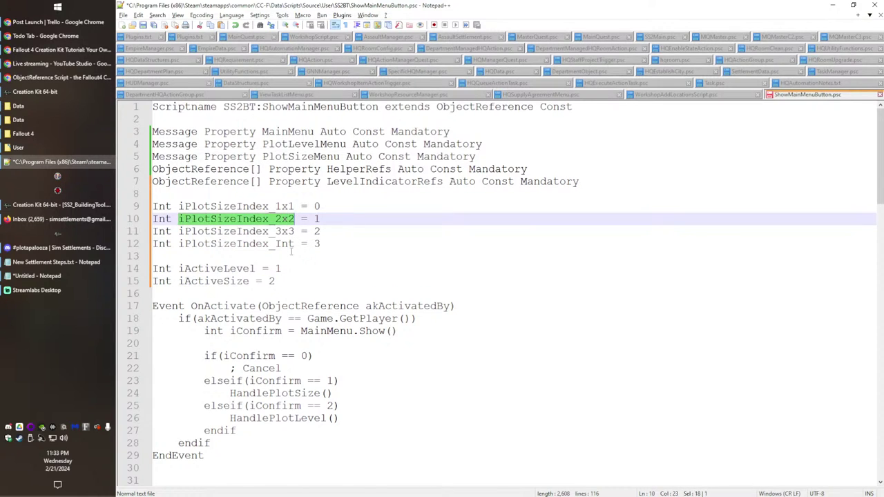
Step: Append Const to the iPlotSizeIndex_1x1 declaration and copy it to the ends of the other three iPlotSizeIndex lines
left_click(344, 203)
type("Const")
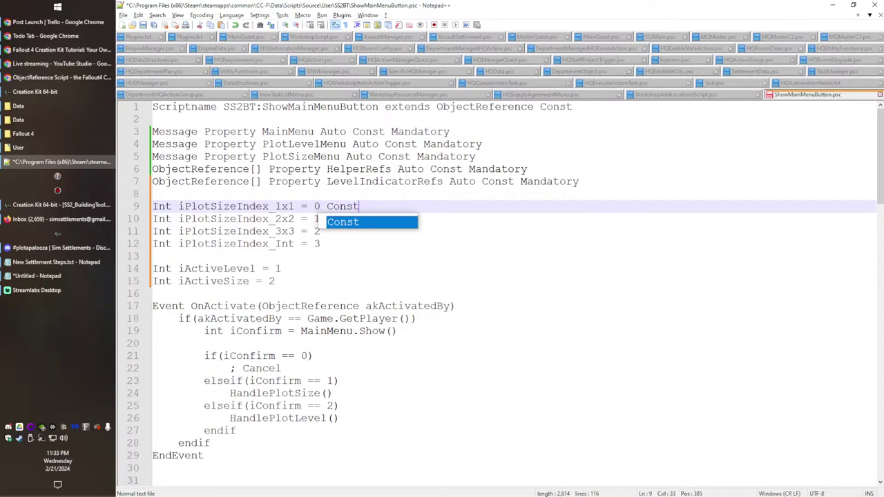
key("ctrl+shift+Left")
key("shift+Left")
key("ctrl+c")
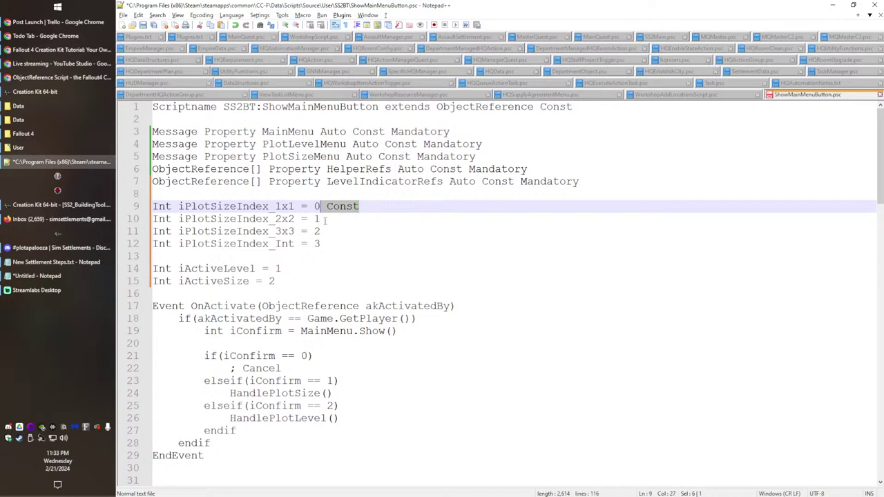
left_click(325, 220, "ctrl")
key("ctrl+v")
left_click(328, 232, "ctrl")
key("ctrl+v")
left_click(332, 246, "ctrl")
key("ctrl+v")
Step: Remove the surplus Const words from the 2x2, 3x3 and Int plot size declarations
double_click(373, 232)
key("BackSpace")
key("BackSpace")
double_click(357, 220)
left_click(448, 215)
key("BackSpace")
key("BackSpace")
key("BackSpace")
key("BackSpace")
key("BackSpace")
key("Delete")
key("Delete")
key("Delete")
key("Delete")
key("BackSpace")
key("BackSpace")
key("BackSpace")
key("BackSpace")
key("BackSpace")
key("BackSpace")
key("BackSpace")
key("Delete")
key("Return")
Step: Delete the two extra Const words from the iPlotSizeIndex_1x1 line and restore Int before iPlotSizeIndex_3x3
left_click(435, 216)
double_click(424, 211)
double_click(385, 209)
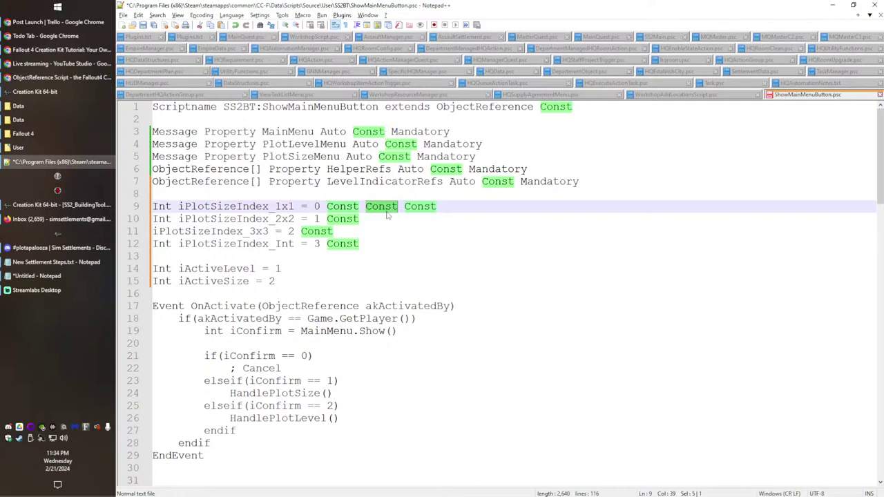
key("Delete")
key("Delete")
key("Delete")
key("Delete")
key("Delete")
key("Delete")
key("Delete")
key("BackSpace")
left_click(154, 231)
type("Int")
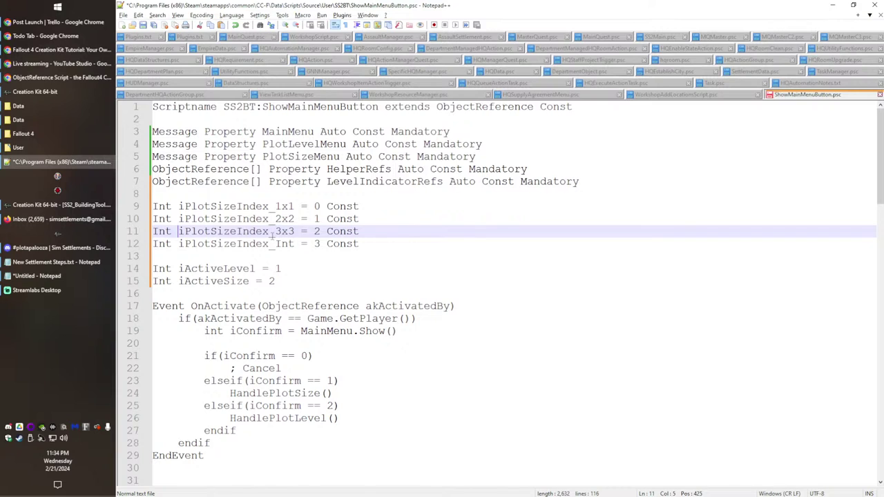
Step: Replace the initial value of iActiveSize with iPlotSizeIndex_2x2
double_click(275, 235)
double_click(250, 244)
double_click(273, 235)
double_click(273, 219)
key("ctrl+c")
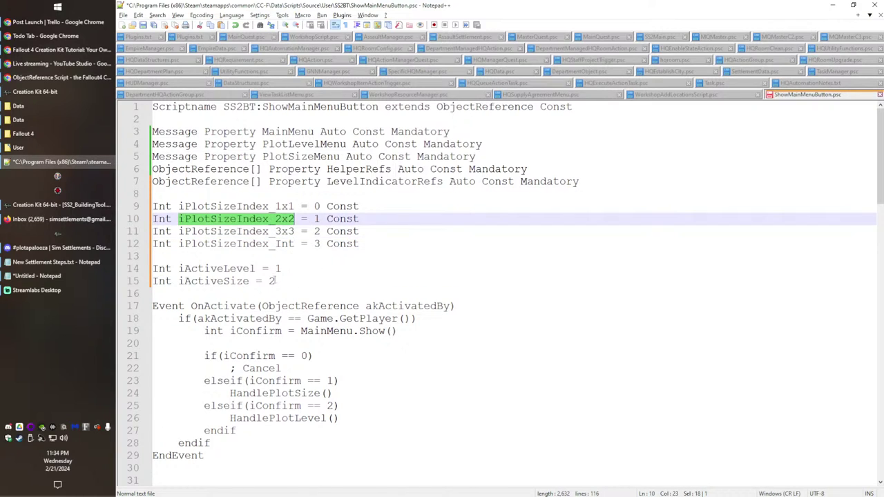
left_click(276, 281)
key("ctrl+v")
double_click(276, 281)
key("ctrl+v")
left_click(331, 269)
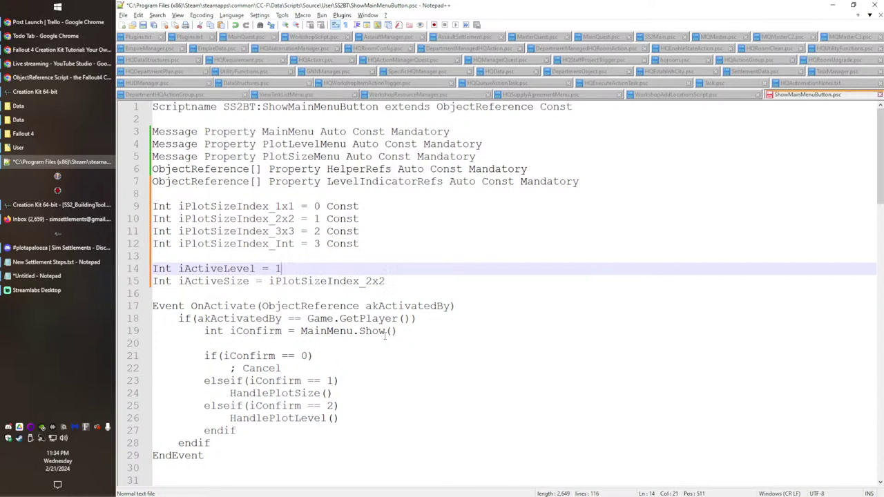
Step: In HandlePlotSize, replace iShowIndex with iActiveSize in both the assignment and the if condition
scroll(347, 373, "down", 3)
scroll(343, 365, "down", 3)
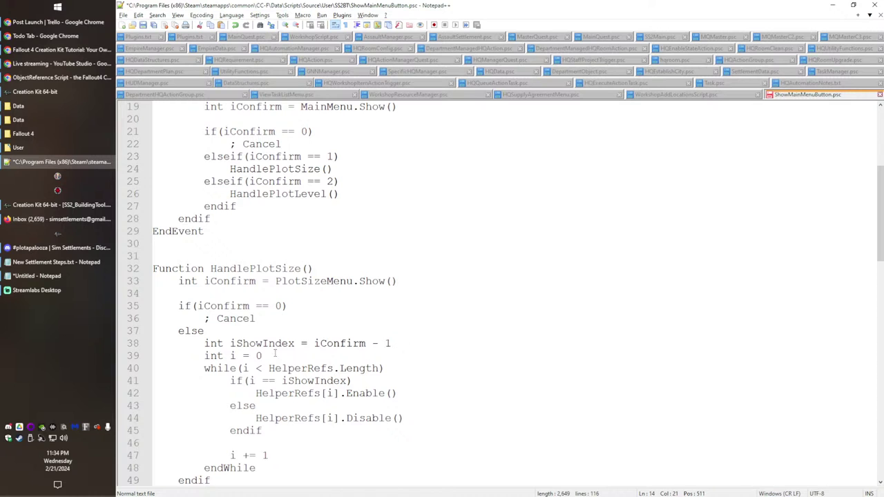
left_click(328, 359)
left_click(424, 340)
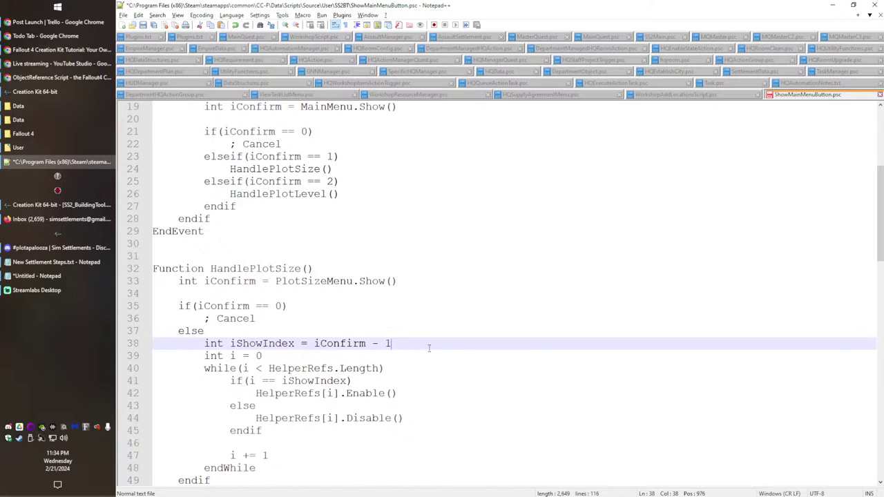
scroll(448, 378, "up", 1)
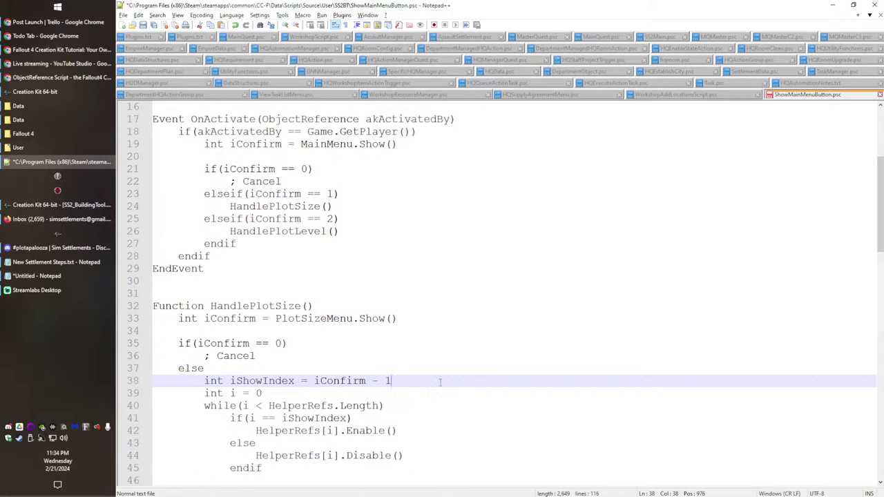
scroll(235, 255, "up", 5)
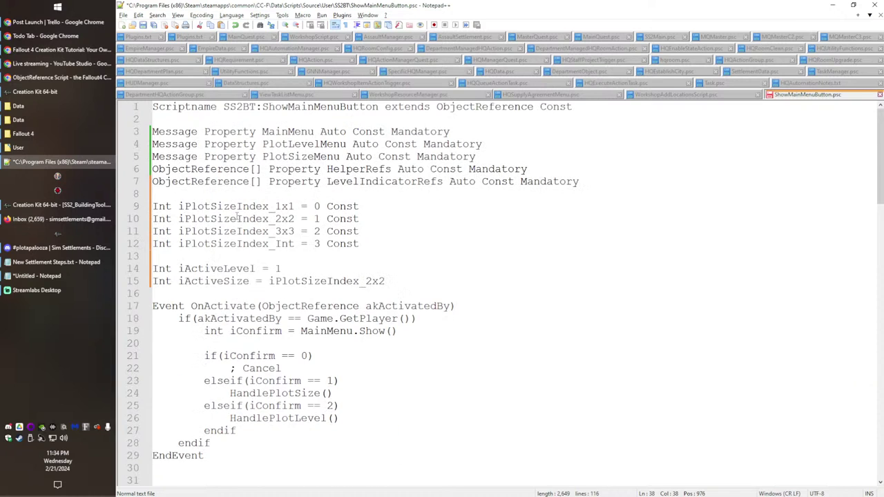
double_click(216, 283)
scroll(262, 309, "down", 4)
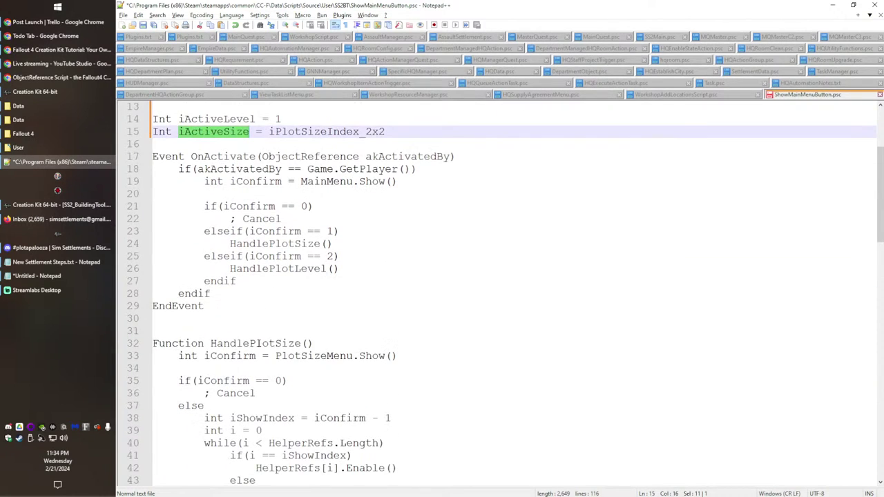
double_click(268, 420)
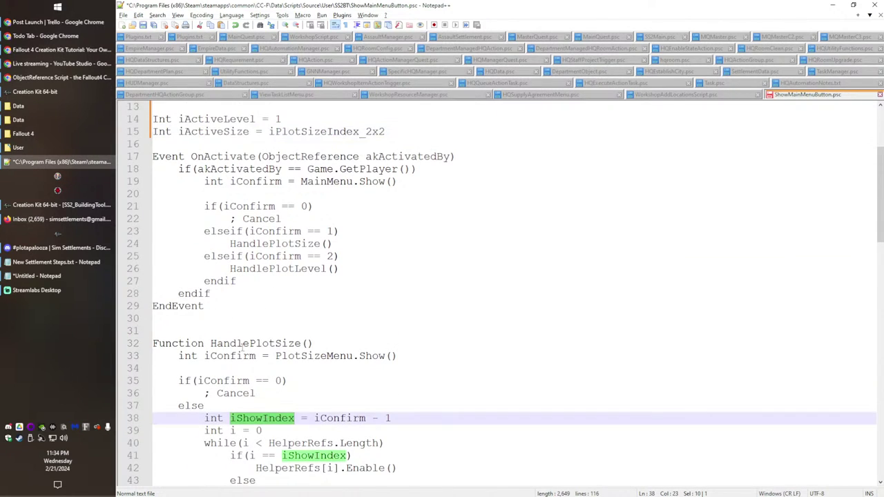
scroll(255, 199, "down", 2)
key("ctrl+v")
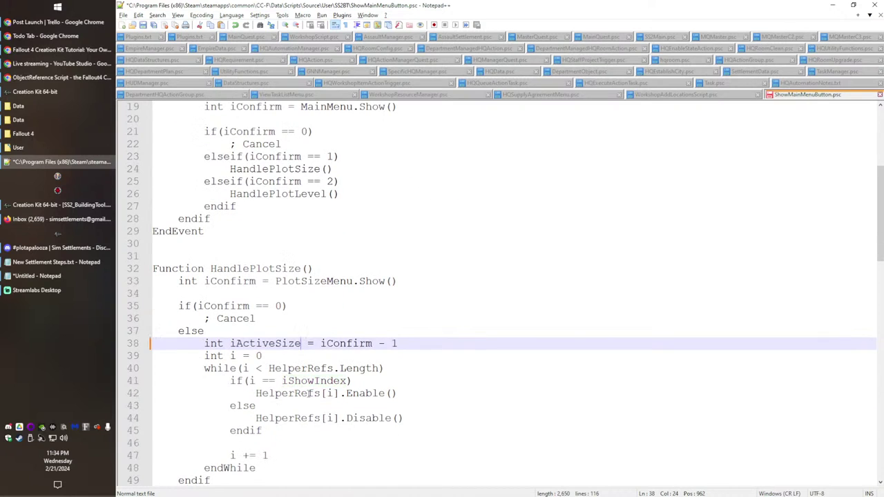
double_click(298, 381)
key("ctrl+v")
Step: Copy the name iActiveLevel and delete int before iActiveSize = iConfirm - 1 in HandlePlotSize
scroll(204, 216, "up", 6)
double_click(222, 267)
scroll(311, 409, "down", 6)
double_click(217, 344)
key("Delete")
key("Delete")
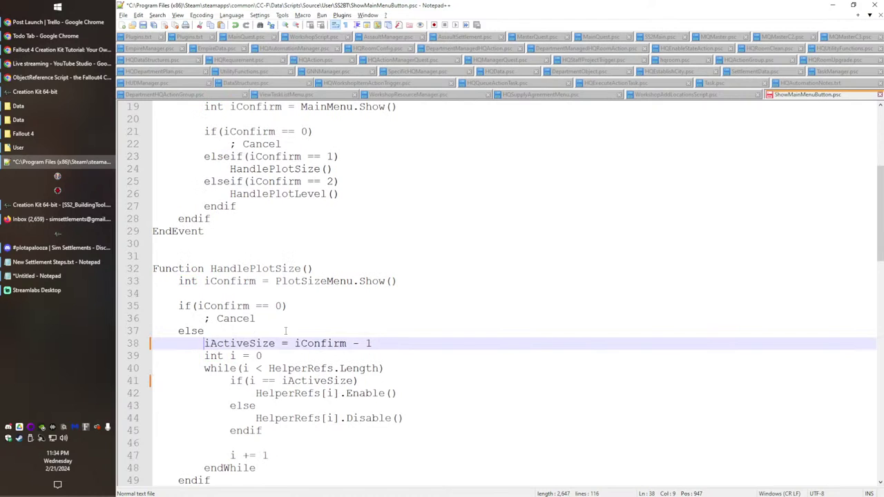
Step: In HandlePlotLevel, replace both iShowIndex uses with iActiveLevel and delete int before the iActiveLevel assignment
scroll(276, 389, "down", 5)
scroll(276, 390, "down", 2)
double_click(263, 330)
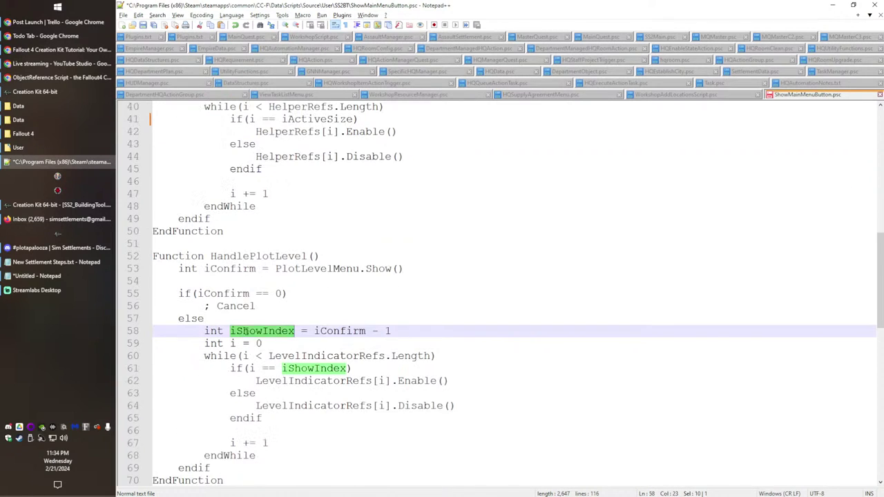
key("ctrl+v")
double_click(215, 330)
key("Delete")
key("Delete")
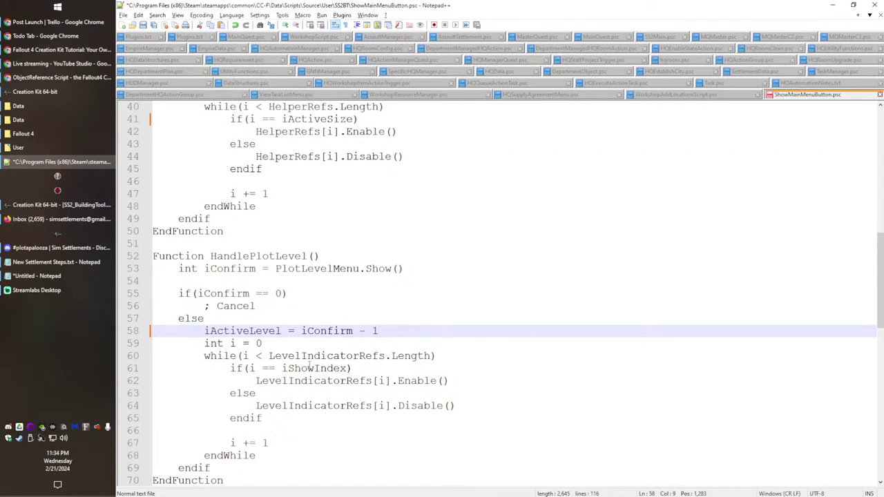
double_click(310, 368)
type("iActiveLevel")
left_click(217, 343)
scroll(276, 378, "down", 2)
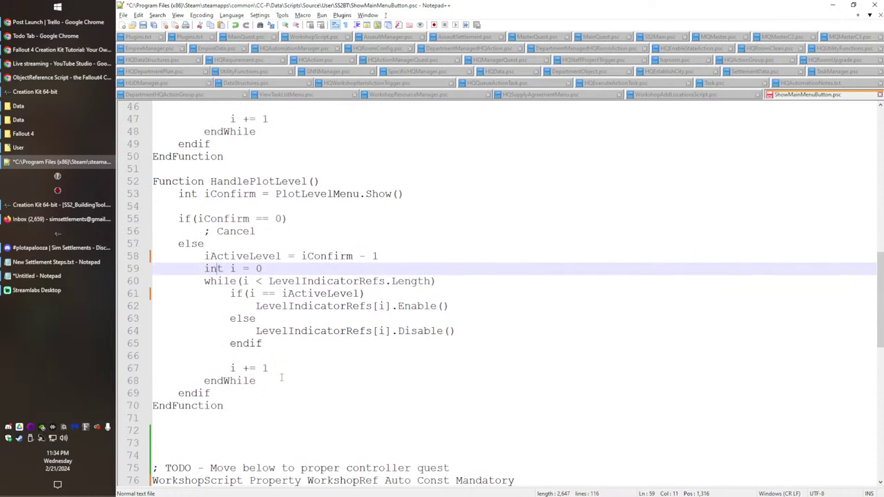
left_click(276, 378)
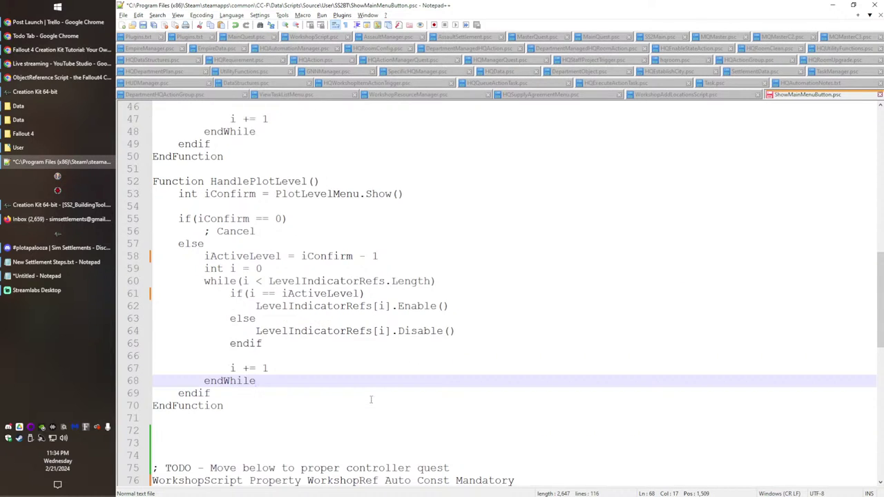
Step: Examine the MakeLayerActive function and how OnActivate, HandlePlotSize and HandlePlotLevel use the active level and size variables
scroll(371, 399, "down", 14)
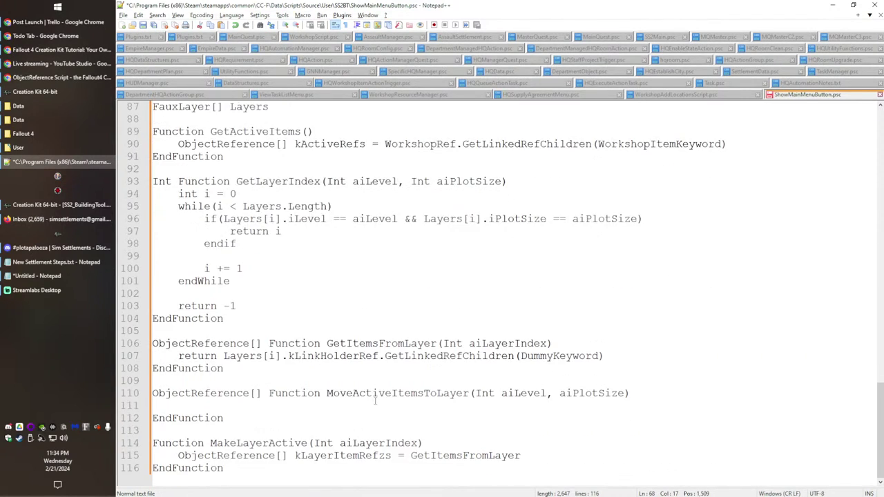
double_click(258, 442)
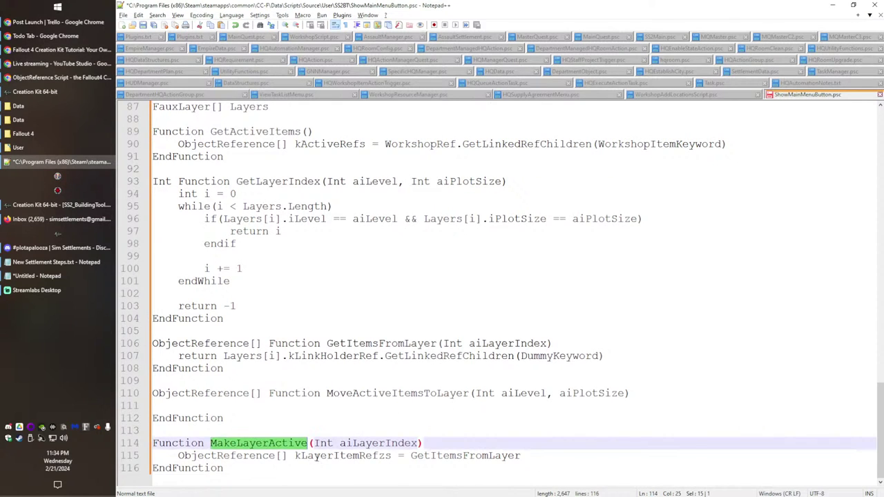
scroll(290, 448, "up", 16)
scroll(303, 451, "up", 13)
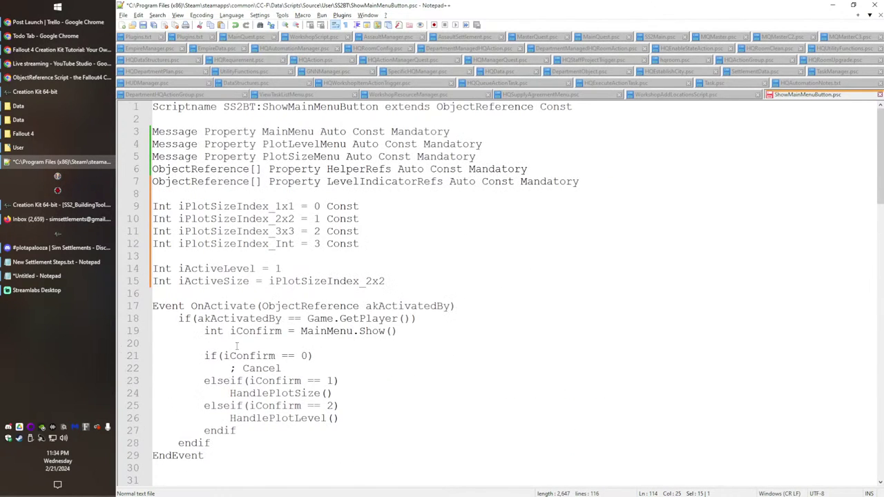
scroll(243, 340, "down", 2)
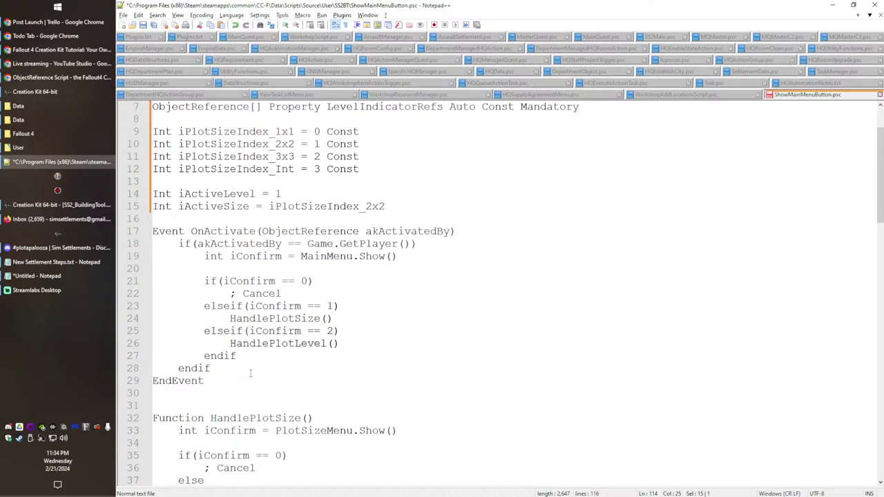
scroll(250, 366, "down", 4)
scroll(237, 406, "up", 5)
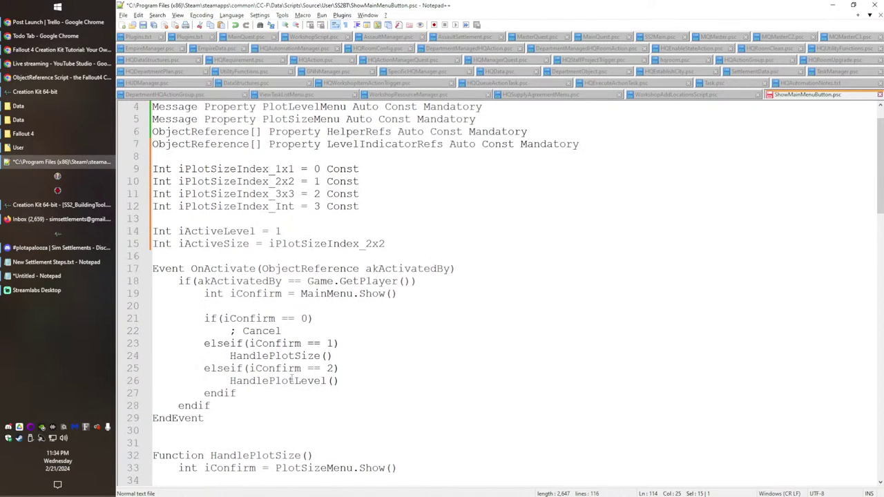
scroll(290, 393, "down", 5)
scroll(290, 393, "up", 3)
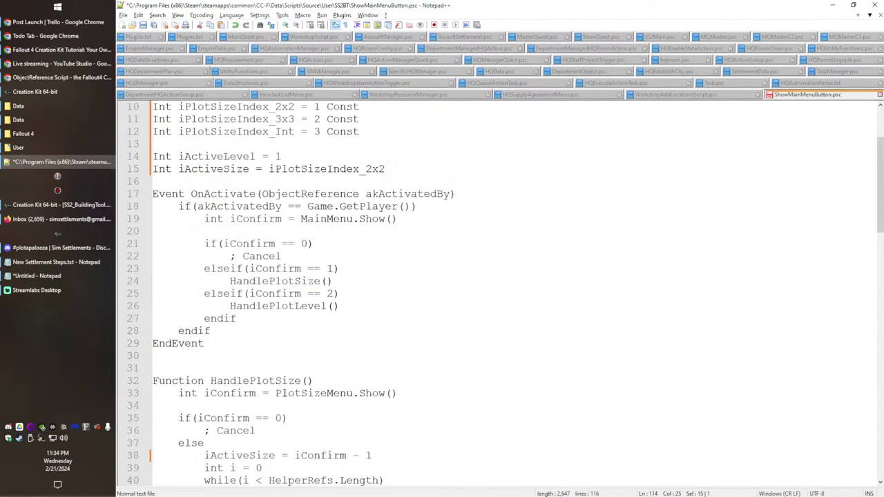
scroll(285, 337, "down", 20)
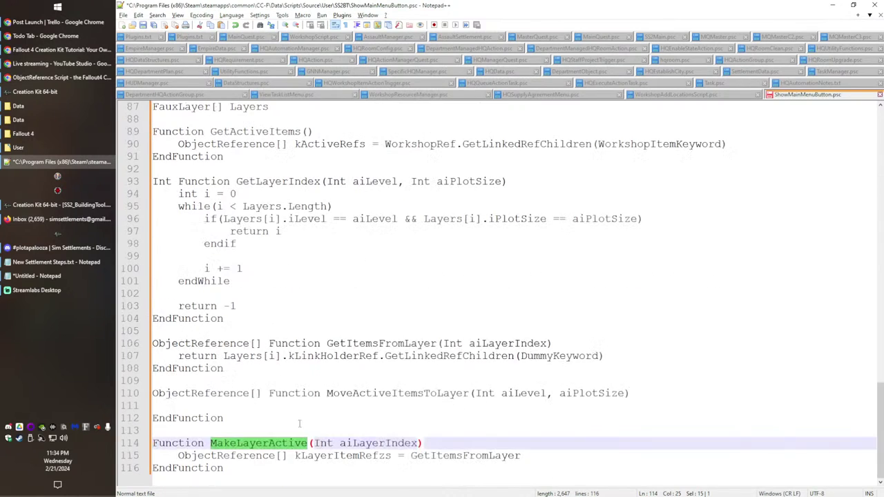
scroll(308, 386, "up", 20)
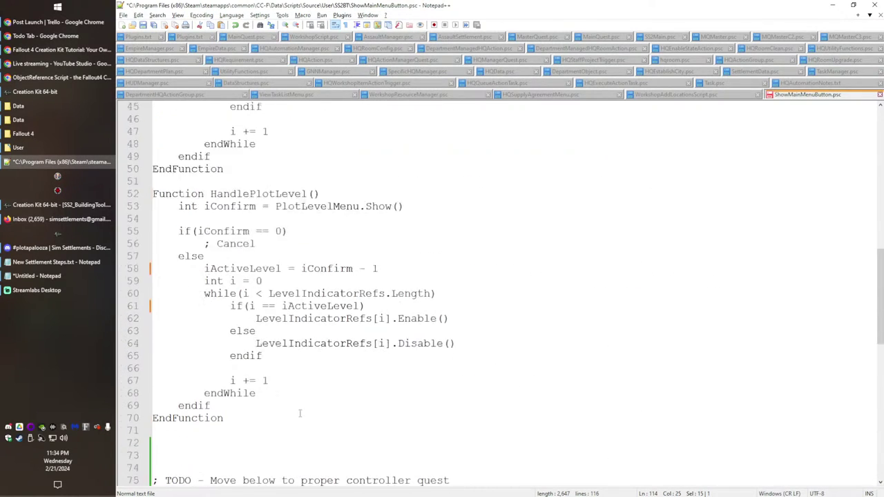
Step: Declare the script variable Bool bLayerChanged = false directly below the iActiveSize declaration
left_click(239, 431)
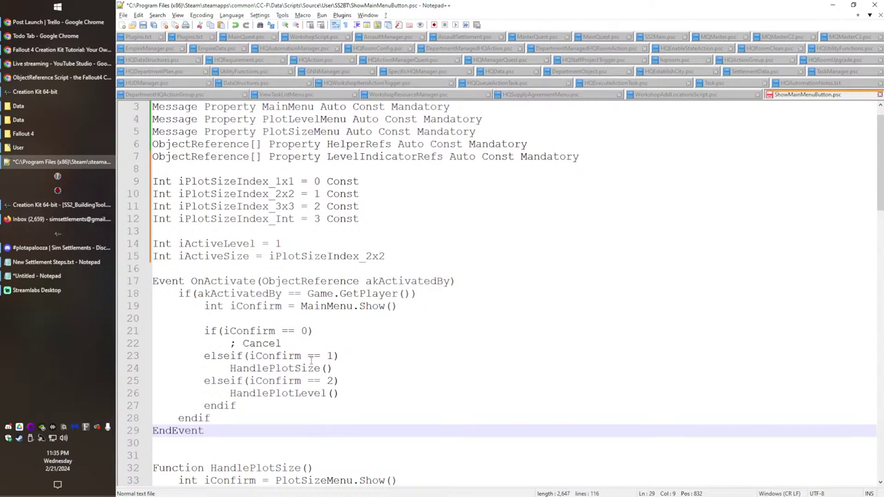
left_click(414, 256)
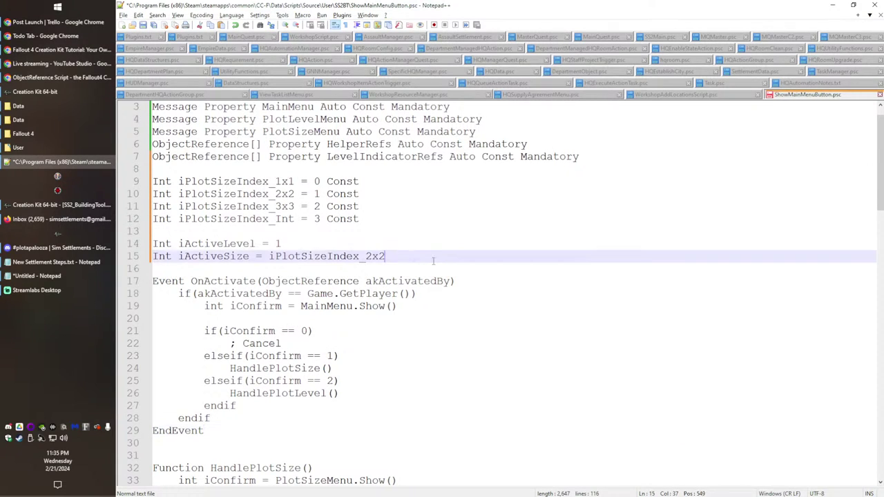
key("Return")
type("Bool b")
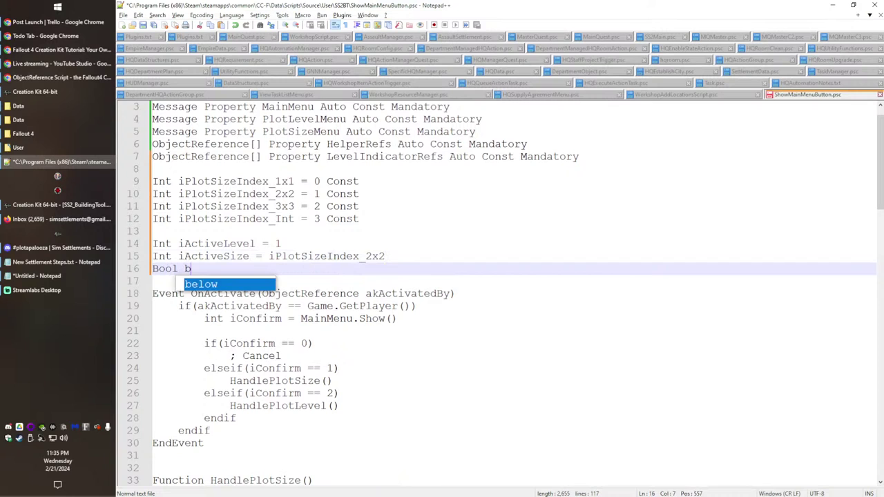
type("LayerChanged = false")
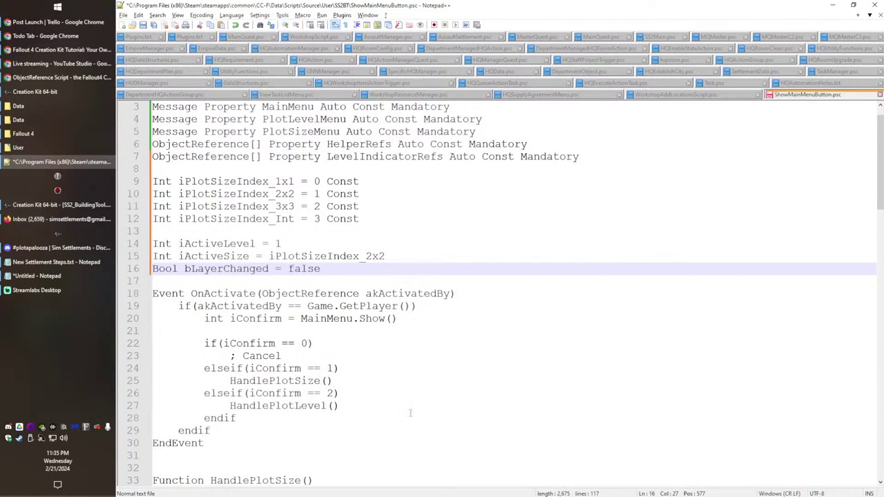
Step: Start an int iSelectedLayer declaration as the first line of the else branch in HandlePlotSize
scroll(397, 416, "down", 7)
scroll(312, 347, "down", 2)
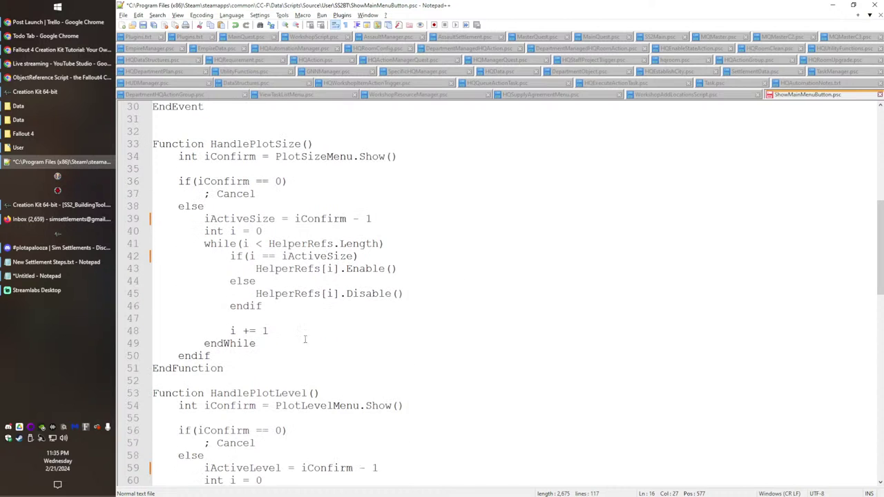
scroll(251, 214, "up", 2)
left_click(268, 277)
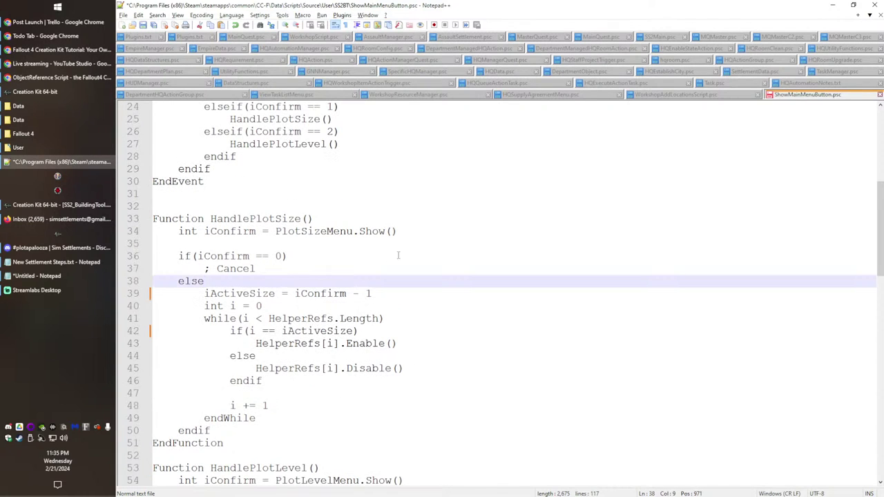
key("Return")
key("Tab")
type("itn i")
key("BackSpace")
key("BackSpace")
key("BackSpace")
type("nt iSelectedLayer =")
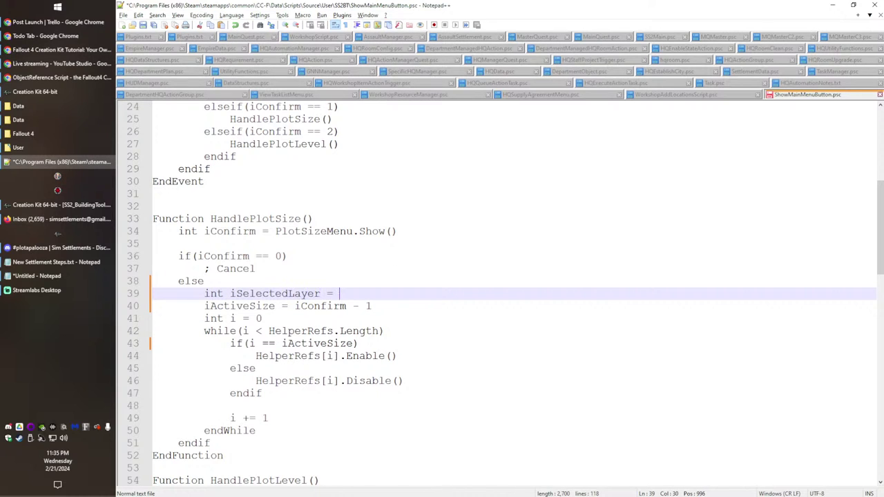
Step: Move the expression iConfirm - 1 from the iActiveSize assignment to the iSelectedLayer declaration
left_click_drag(295, 306, 390, 304)
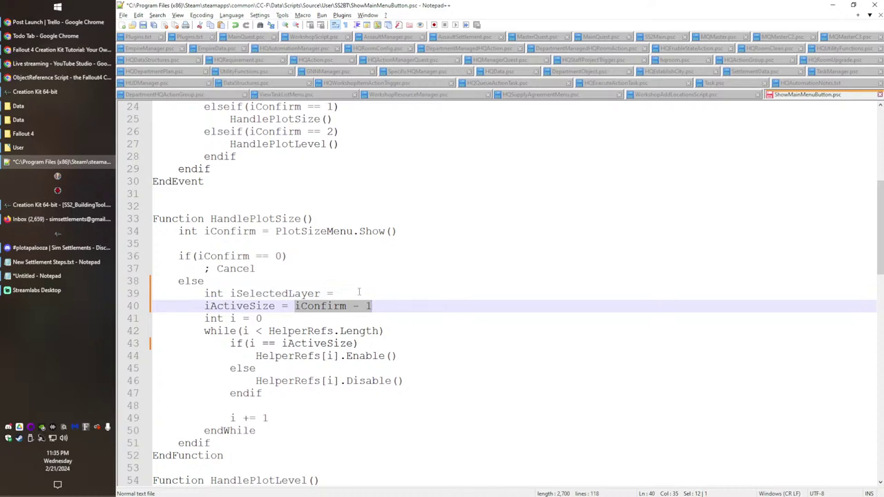
key("ctrl+x")
left_click(358, 293)
key("ctrl+v")
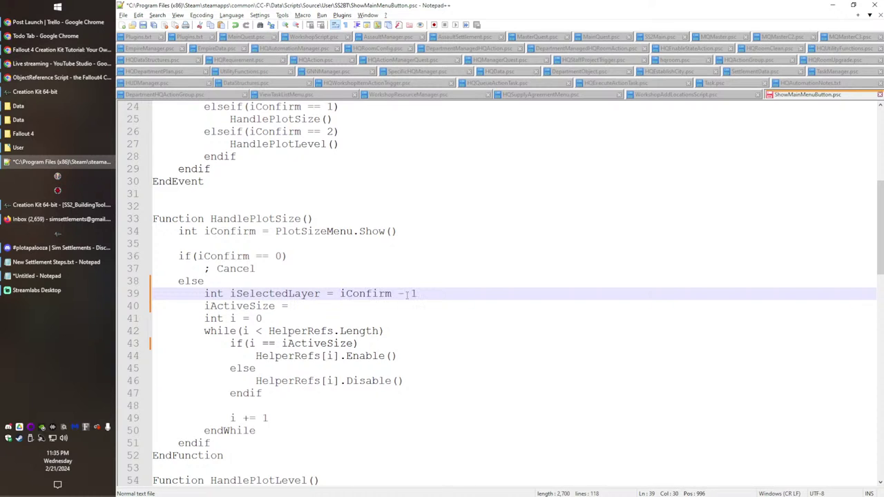
Step: Start an if condition on iSelectedLayer on a new line below its declaration
left_click(461, 280)
key("Down")
key("End")
key("Return")
type("if(i")
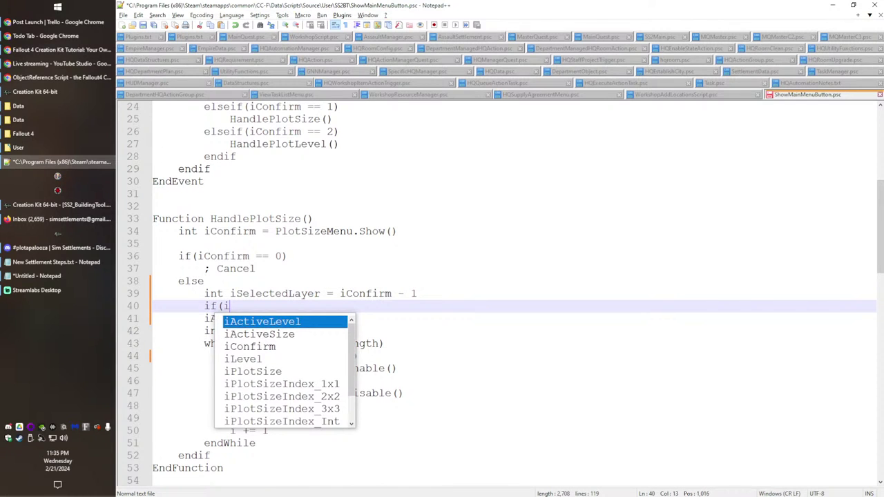
key("Return")
key("ctrl+z")
type("SelectedLayer")
key("Return")
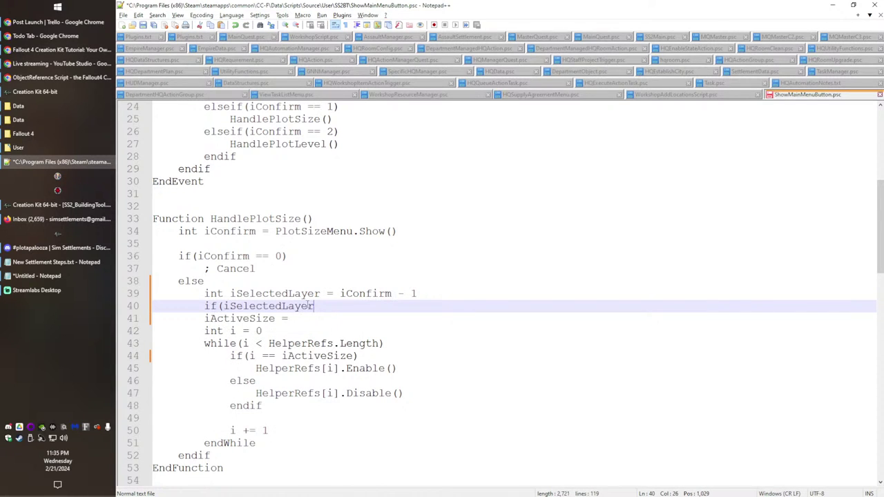
Step: Rename iSelectedLayer to iSelectedSize in both the declaration and the new if condition
left_click_drag(287, 295, 327, 295)
type("Size")
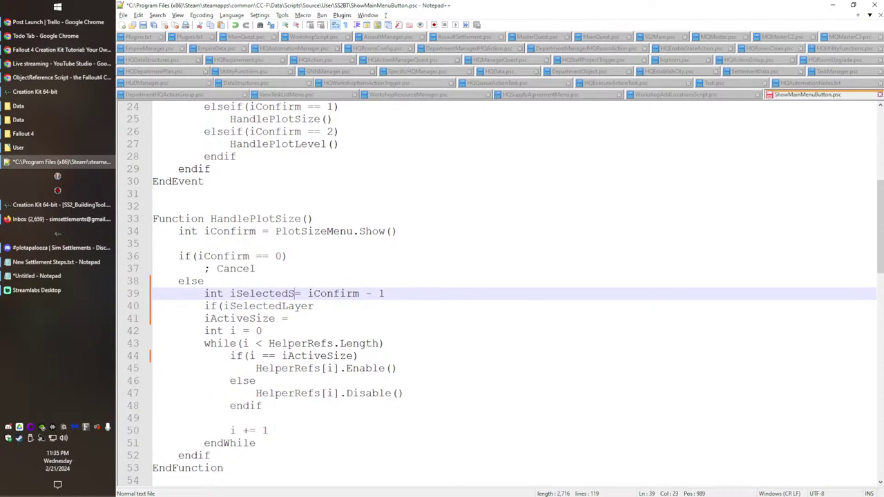
double_click(281, 295)
key("ctrl+c")
double_click(281, 303)
key("ctrl+v")
Step: Complete the condition so it reads if(iSelectedSize != iActiveSize)
type("!= iSc")
key("BackSpace")
key("BackSpace")
type("A")
key("Down")
key("Return")
type(")")
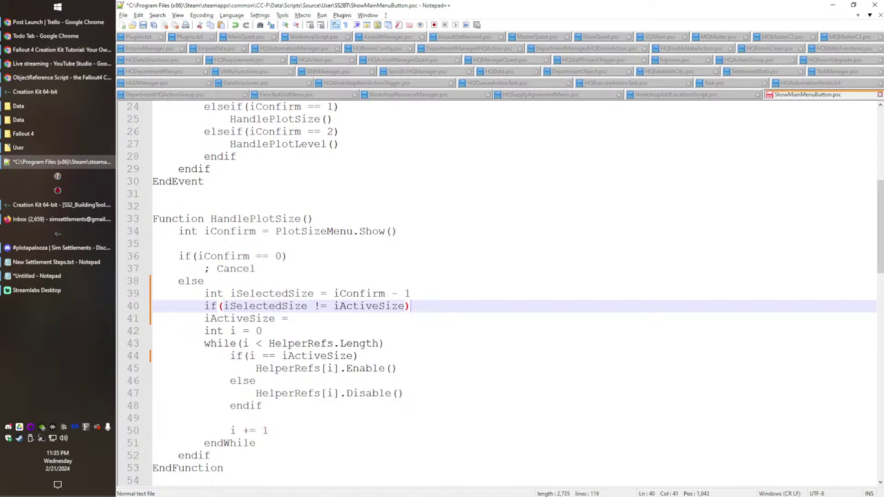
Step: Indent the lines from the iActiveSize assignment through endWhile under the new condition and close it with endif
left_click_drag(205, 318, 269, 448)
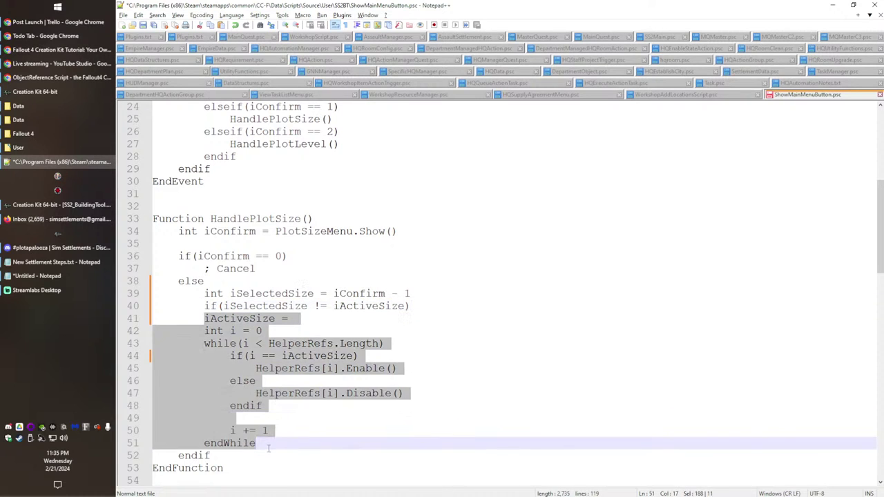
key("Tab")
left_click(289, 448)
key("Return")
key("BackSpace")
type("endif")
key("Return")
Step: Complete the empty iActiveSize assignment in HandlePlotSize with iSelectedSize
double_click(277, 308)
key("ctrl+c")
left_click(351, 318)
key("ctrl+v")
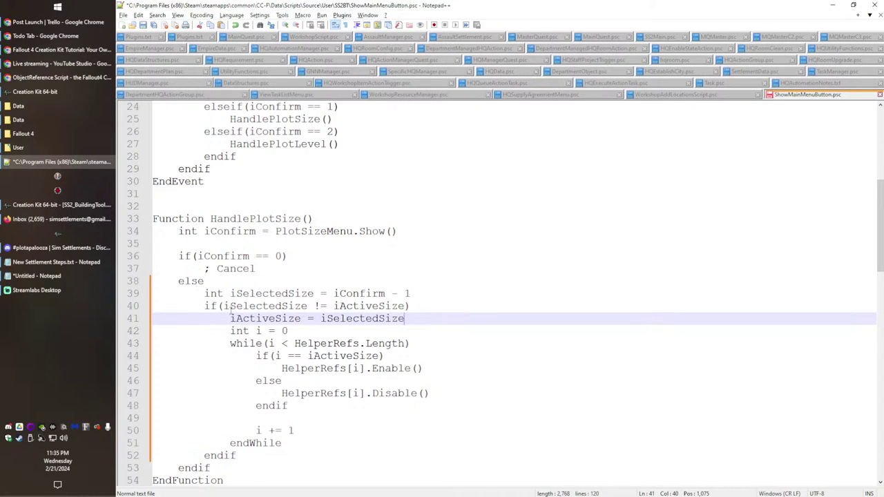
Step: Add bLayerChanged = true directly below the iActiveSize assignment in HandlePlotSize
scroll(284, 367, "down", 1)
scroll(279, 376, "up", 3)
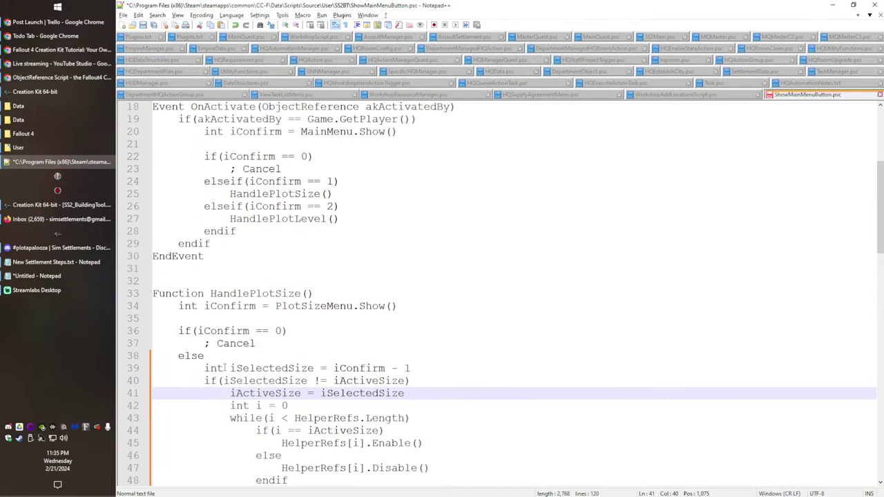
scroll(225, 368, "down", 5)
scroll(422, 291, "up", 5)
key("Return")
type("bLayerChanged = trud")
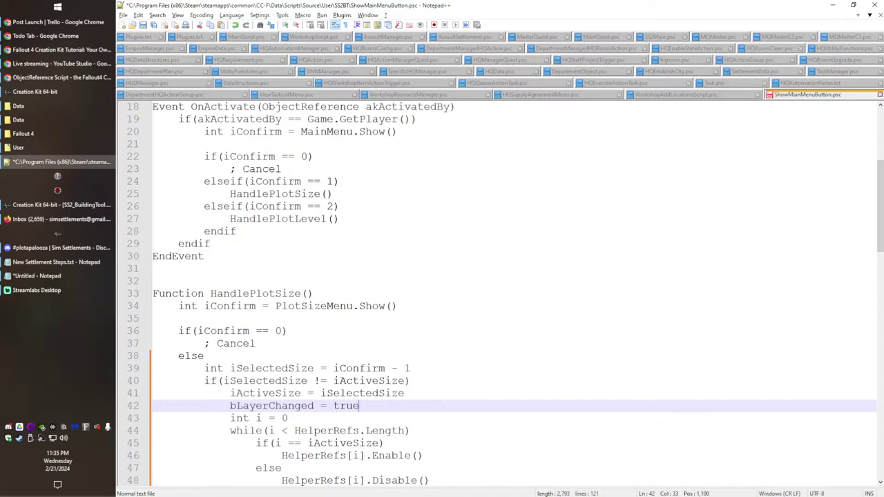
Step: Copy the iSelectedSize declaration, its condition and the two assignments from HandlePlotSize to the start of HandlePlotLevel's else branch
scroll(319, 389, "down", 9)
left_click(203, 331)
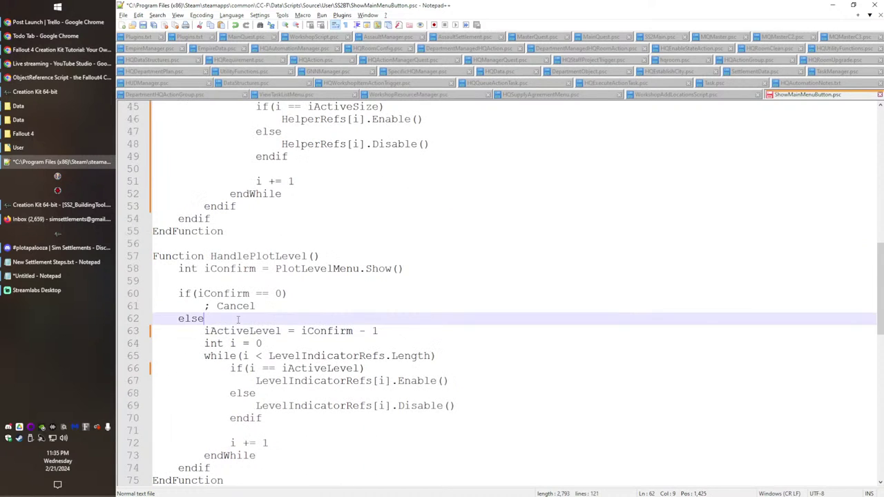
scroll(238, 319, "up", 6)
left_click_drag(204, 256, 465, 295)
scroll(431, 320, "down", 5)
left_click(240, 360)
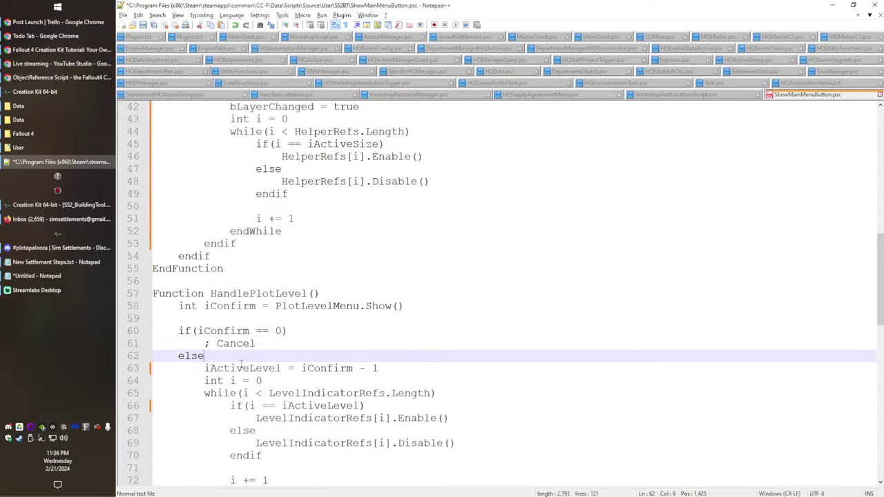
key("Return")
key("ctrl+v")
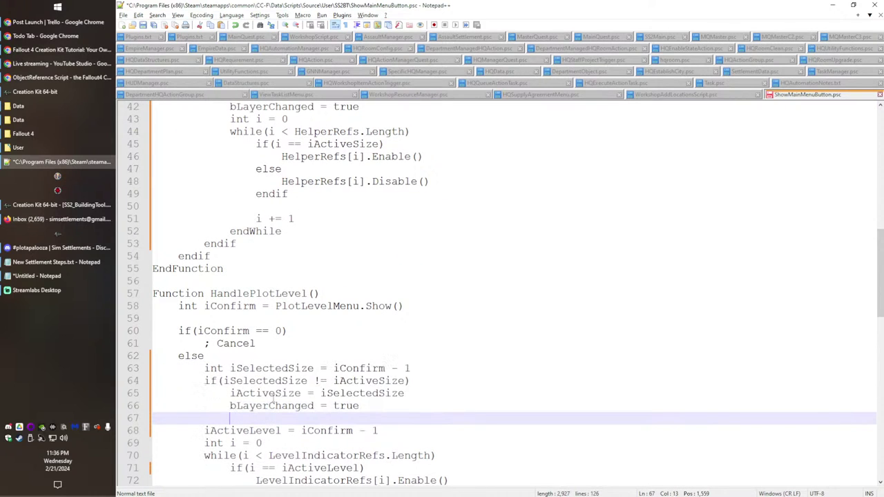
Step: In the pasted HandlePlotLevel code, rename the declared variable to iSelectedLevel and replace iActiveSize in the condition with iActiveLevel
left_click_drag(287, 368, 315, 368)
type("Level")
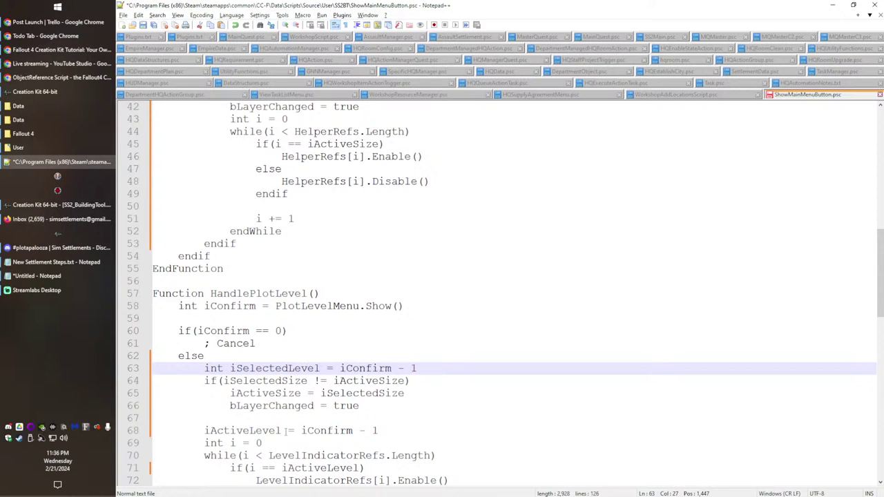
double_click(270, 423)
double_click(269, 429)
left_click(353, 389)
double_click(346, 381)
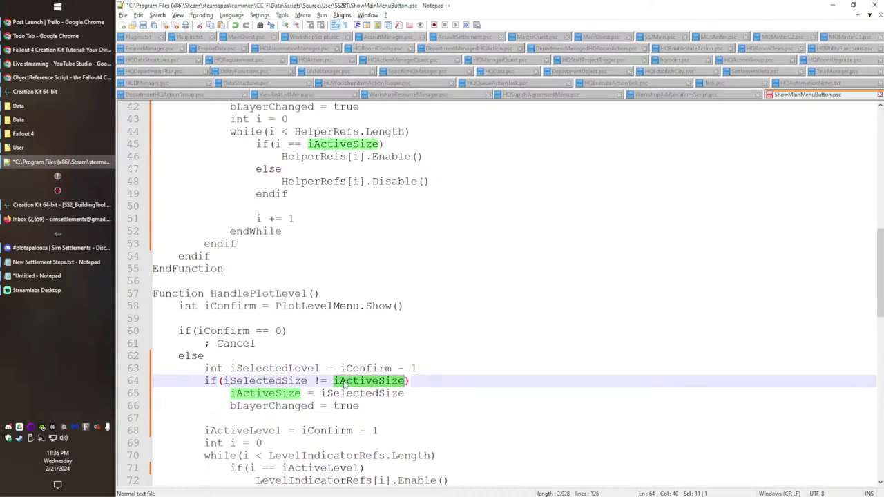
key("ctrl+v")
Step: Replace the remaining iSelectedSize and iActiveSize names in the pasted condition and assignment with iSelectedLevel and iActiveLevel
double_click(278, 369)
key("ctrl+c")
double_click(268, 381)
key("ctrl+v")
double_click(366, 393)
key("ctrl+v")
double_click(370, 384)
double_click(266, 393)
key("ctrl+v")
Step: Delete the redundant iActiveLevel = iConfirm - 1 line and the blank line above it in HandlePlotLevel
scroll(258, 389, "down", 1)
left_click(387, 388)
scroll(387, 388, "down", 2)
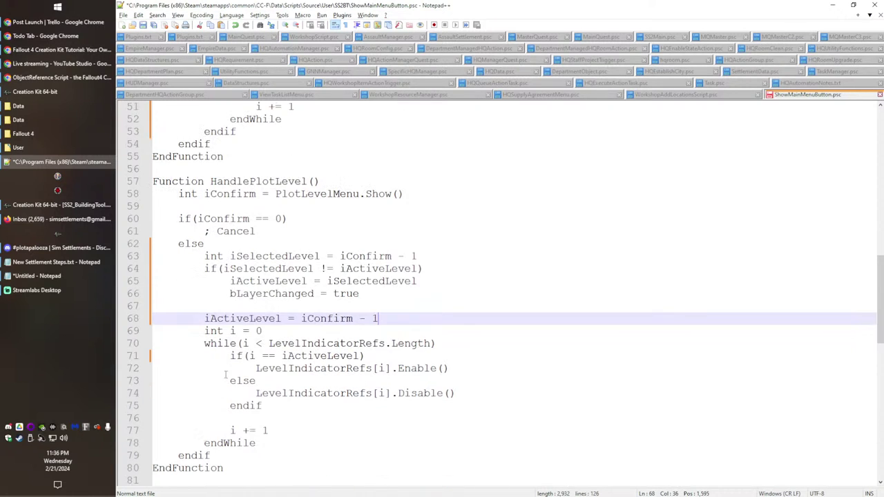
key("shift+Up")
key("shift+Up")
key("BackSpace")
Step: Indent HandlePlotLevel's counter and while loop under the iSelectedLevel condition and close the condition with endif
left_click_drag(210, 306, 271, 415)
key("Tab")
left_click(297, 416)
key("Return")
key("BackSpace")
type("endif")
key("Return")
Step: Insert a blank line between bLayerChanged = true and the loop counter in HandlePlotLevel
left_click(384, 282)
key("Down")
key("Return")
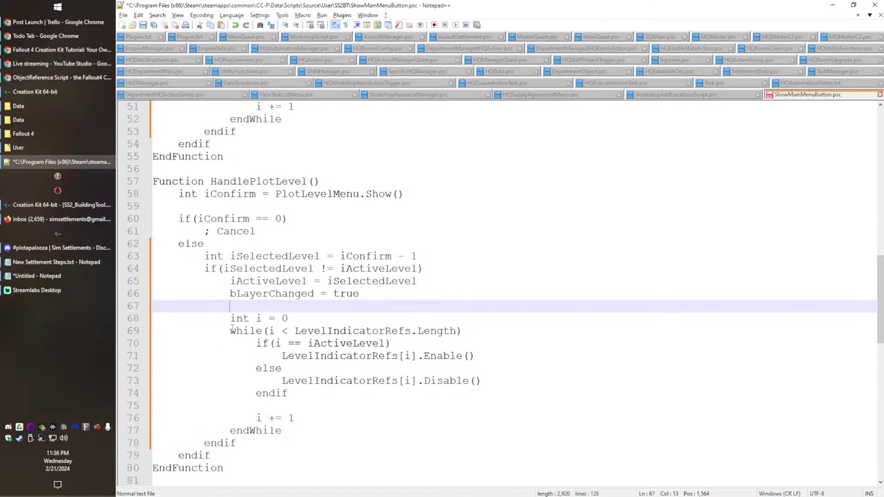
Step: Highlight the occurrences of bLayerChanged and review its uses up to the OnActivate event
scroll(224, 333, "up", 4)
left_click(277, 436)
double_click(287, 444)
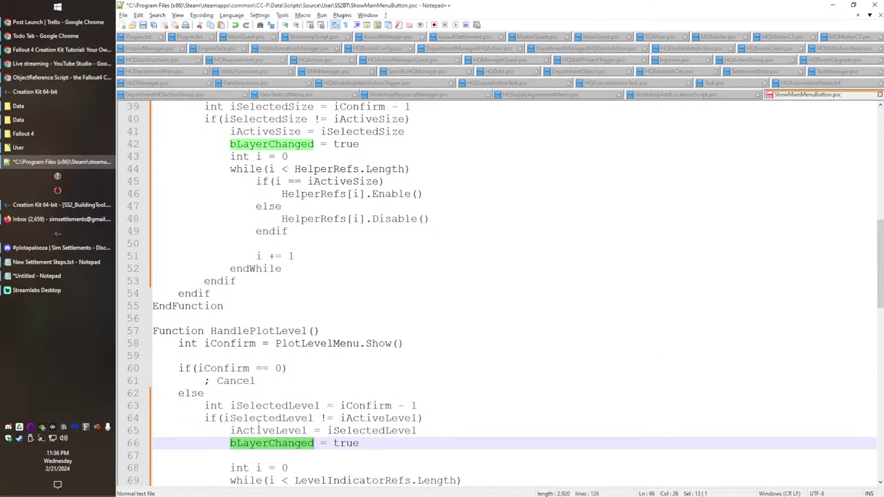
scroll(284, 387, "up", 5)
scroll(345, 159, "down", 1)
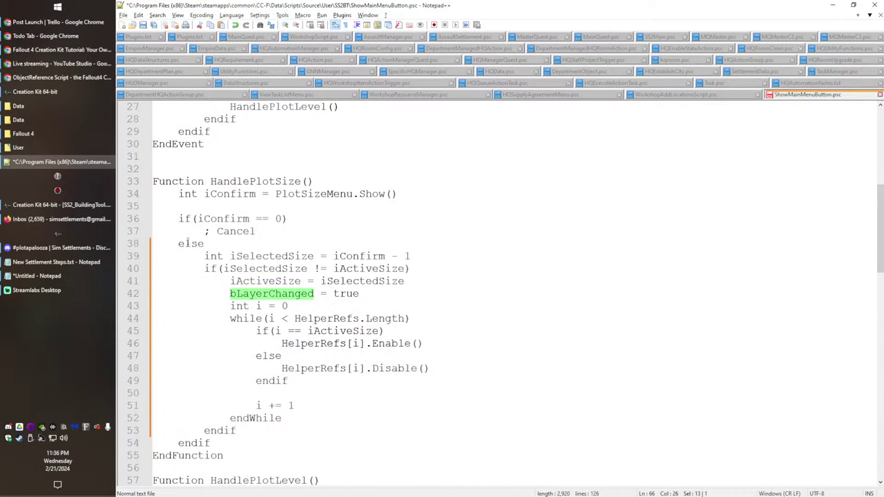
scroll(246, 281, "up", 5)
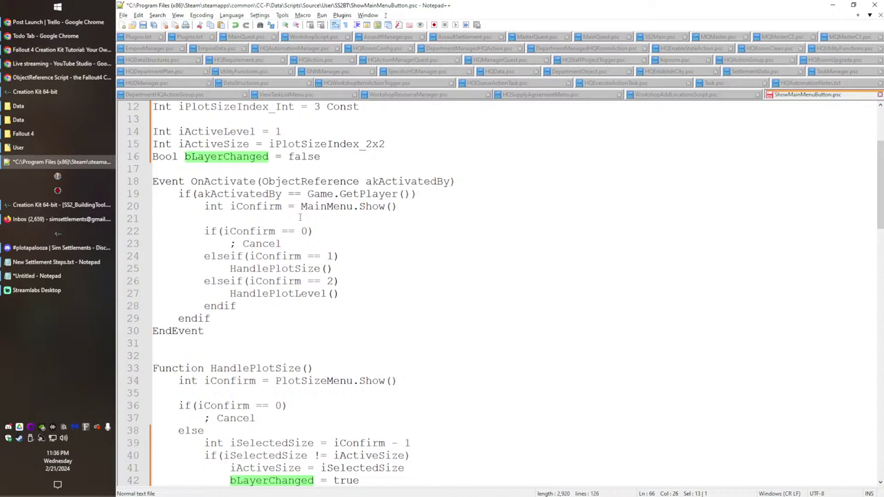
Step: Declare Bool bReshowMenu = true directly below the MainMenu.Show() line in the OnActivate event
left_click(238, 306)
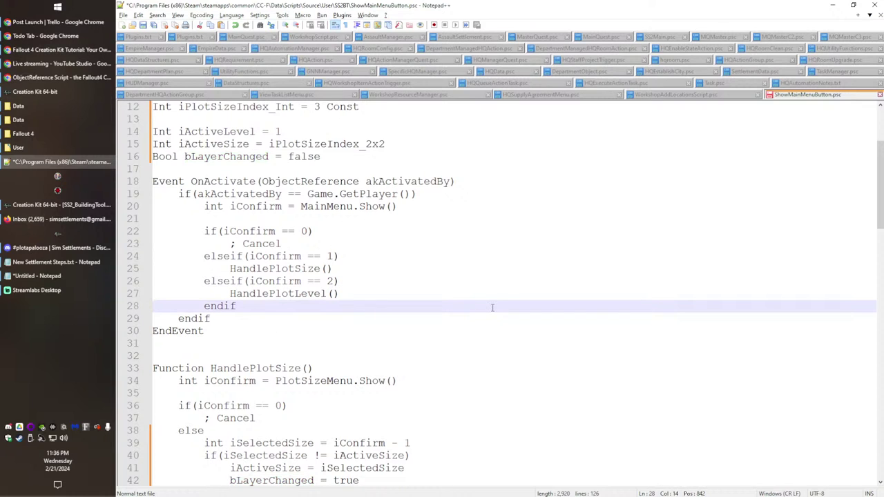
key("Up")
key("Up")
key("Up")
key("Up")
key("Up")
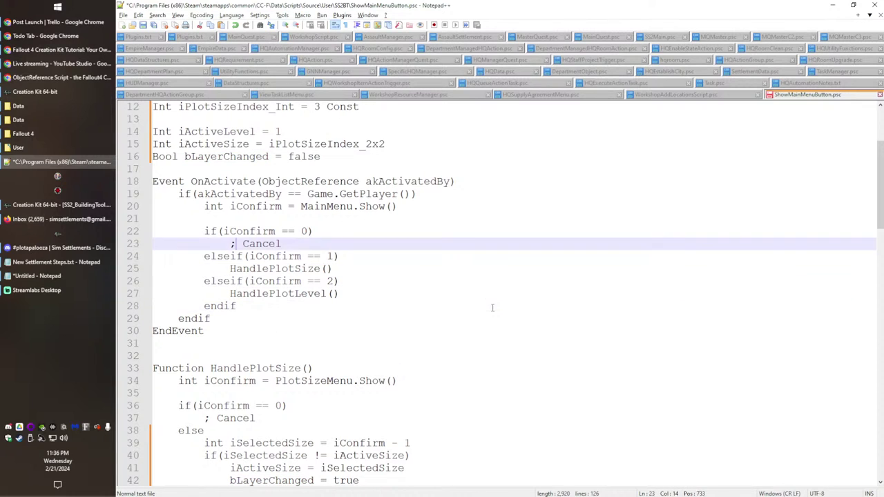
key("Up")
key("Up")
key("Down")
key("Up")
type("Bool ")
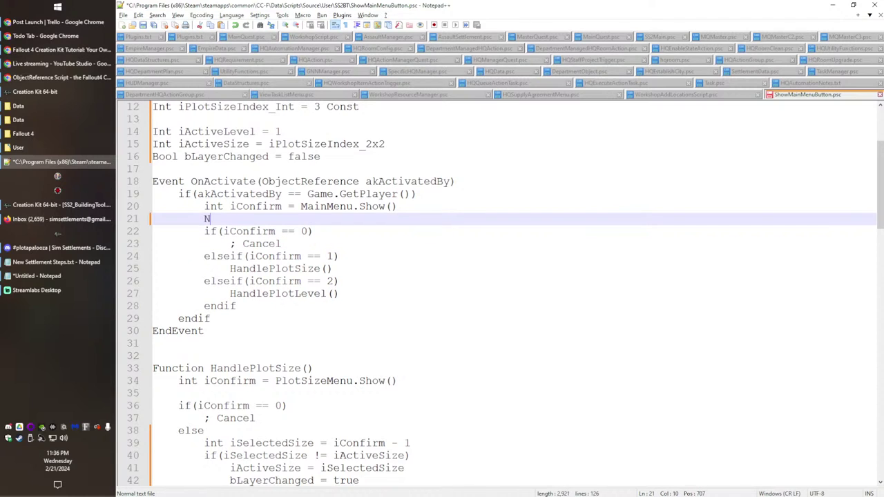
type("bReshowm")
key("BackSpace")
type("Menu = true")
Step: Add bReshowMenu = false below the Cancel comment in the OnActivate event
key("Down")
key("Down")
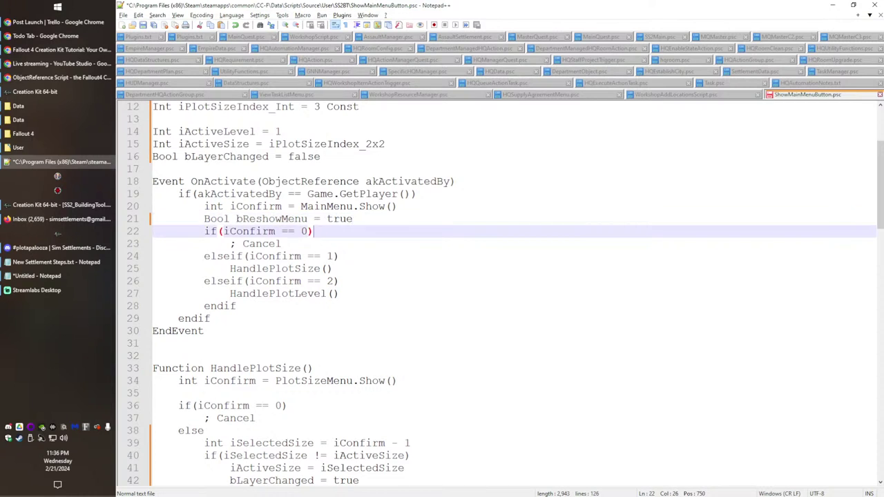
key("Return")
type("bReshowMenu = false")
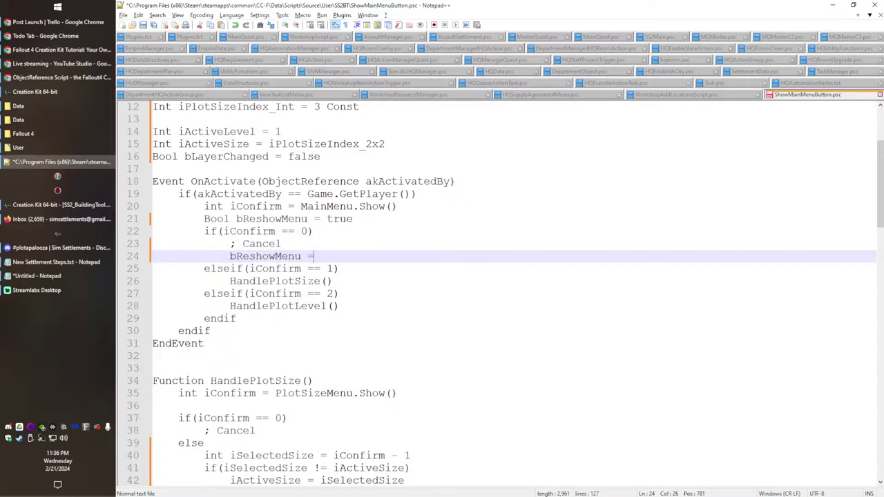
Step: Add an if(bReshowMenu) block with its endif after the menu choice conditions in OnActivate, separated by a blank line
key("Down")
key("Down")
key("Down")
key("Down")
key("Down")
key("End")
key("Return")
key("Return")
type("if(bR")
key("Return")
type(")")
key("Return")
type("endif")
Step: Declare Var[] kArgs = new Var[0] inside the bReshowMenu block
key("Up")
key("End")
key("Return")
type("Var[] kArgs = new Var[0]")
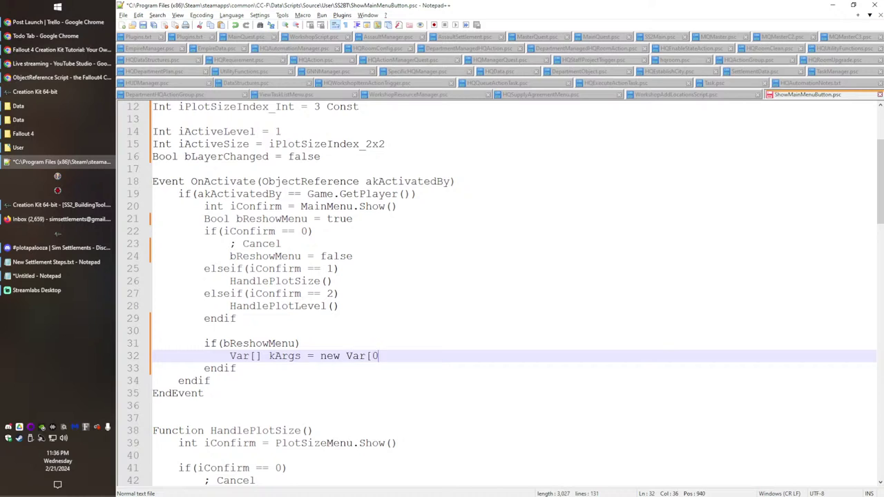
Step: Add CallFunctionNoWait("ShowMainMenu", kArgs) on a new line below the kArgs declaration in the bReshowMenu block
key("Return")
type("kA")
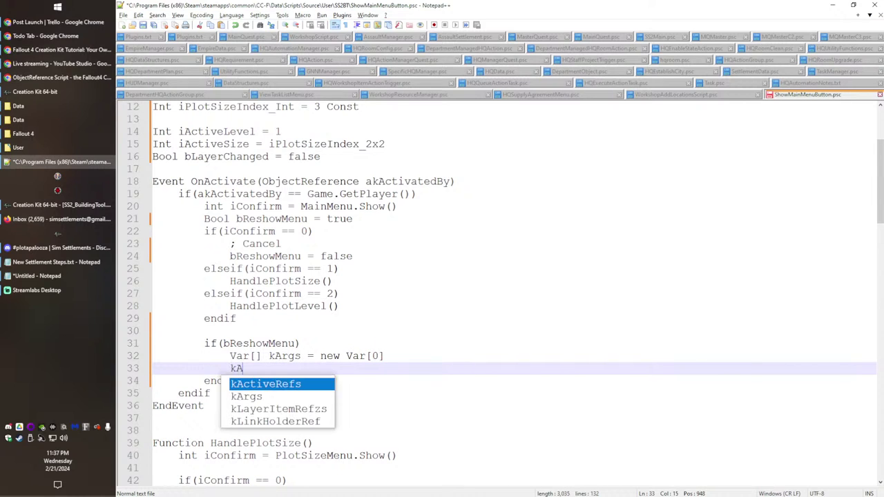
key("BackSpace")
type("Args[")
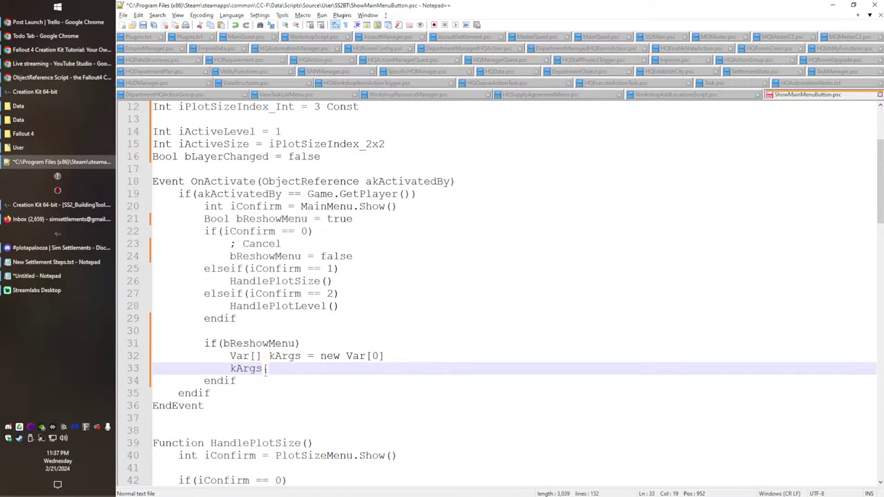
key("BackSpace")
key("BackSpace")
key("BackSpace")
key("BackSpace")
key("BackSpace")
key("BackSpace")
type("CallFunctionNoWait(\"")
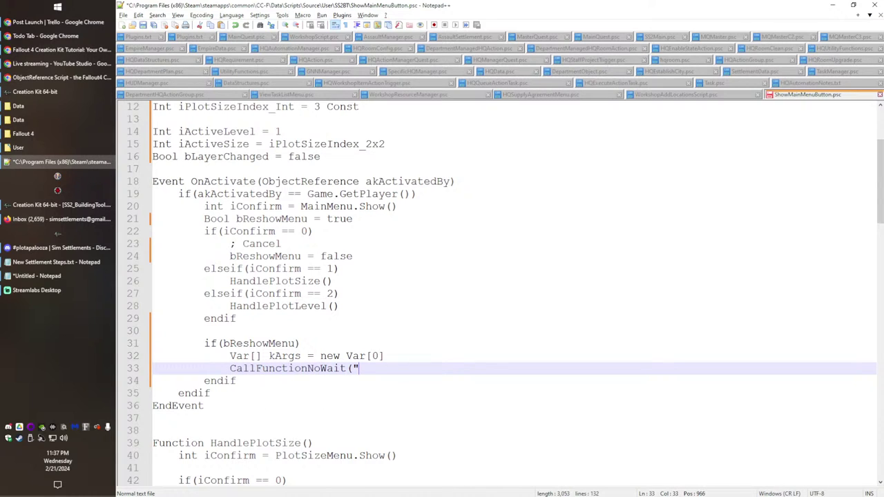
type("ShowMainMenu")
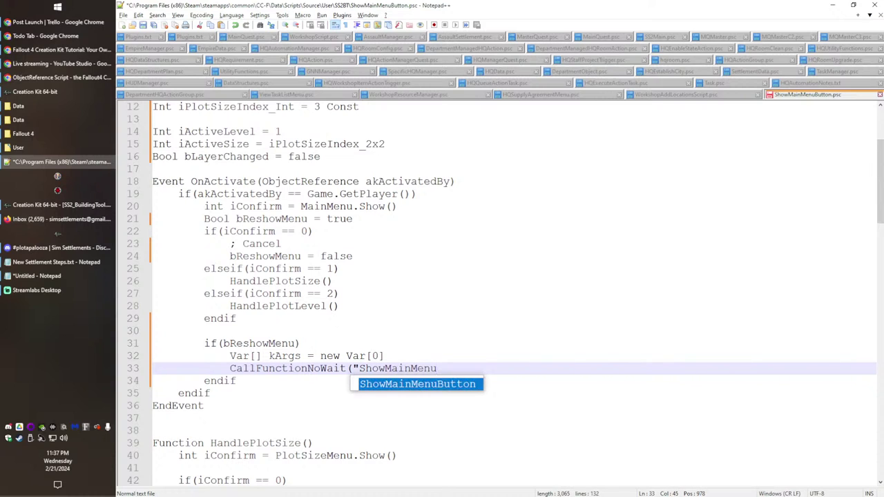
type("\", kArgs)")
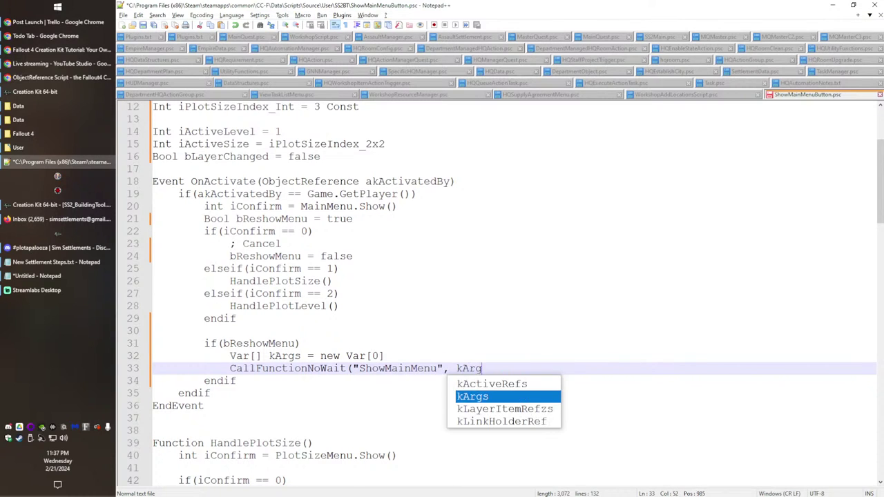
Step: Copy the menu-handling code inside OnActivate's player check and replace it with a ShowMainMenu() call
left_click_drag(200, 205, 237, 380)
key("ctrl+c")
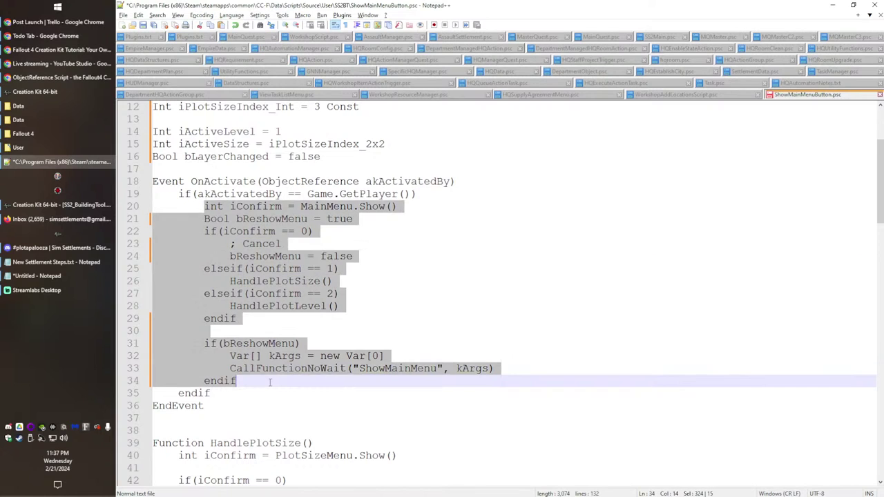
key("Delete")
type("b")
key("BackSpace")
type("M")
key("BackSpace")
type("ShowMainMenu()")
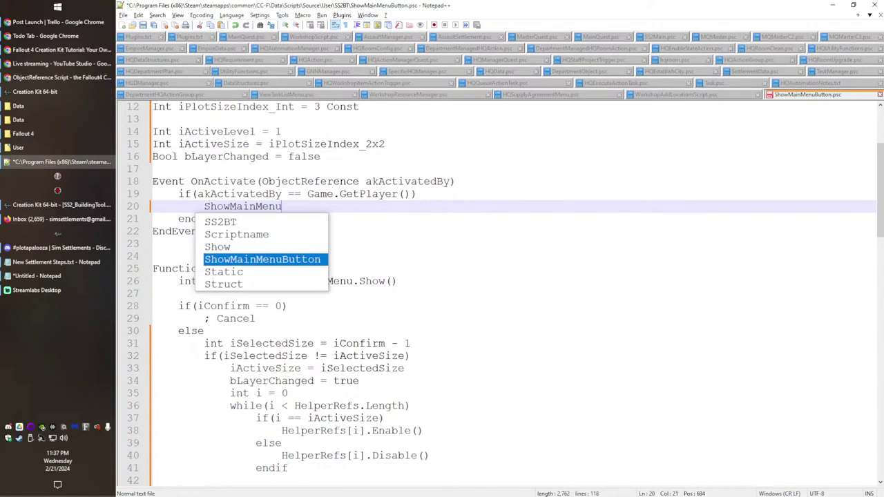
Step: Add an empty Function ShowMainMenu() with its EndFunction below the OnActivate event's EndEvent
key("Down")
key("Down")
key("Return")
key("Return")
type("Functuio")
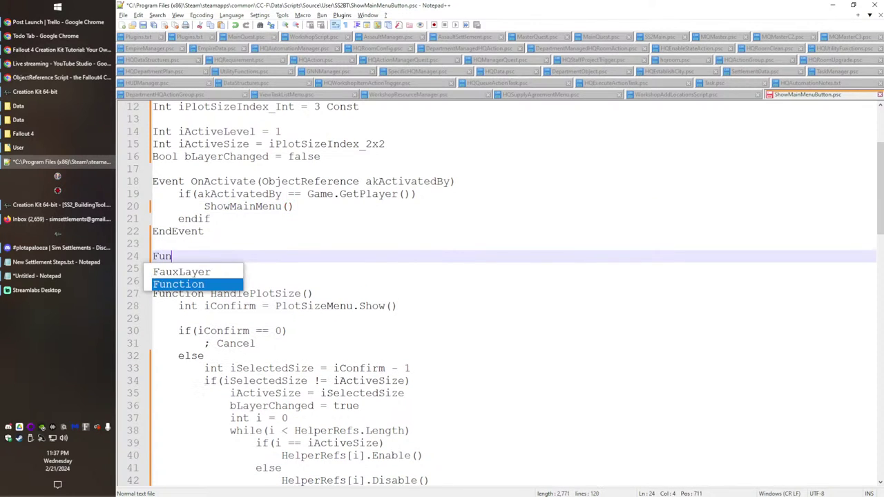
key("BackSpace")
key("BackSpace")
key("BackSpace")
key("BackSpace")
type("tion ")
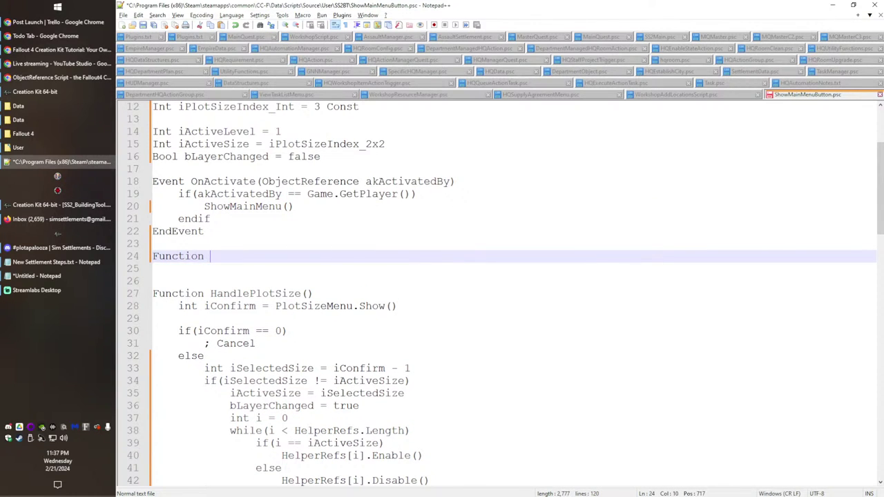
type("ShowMainMenu()")
key("Return")
type("EndFunction")
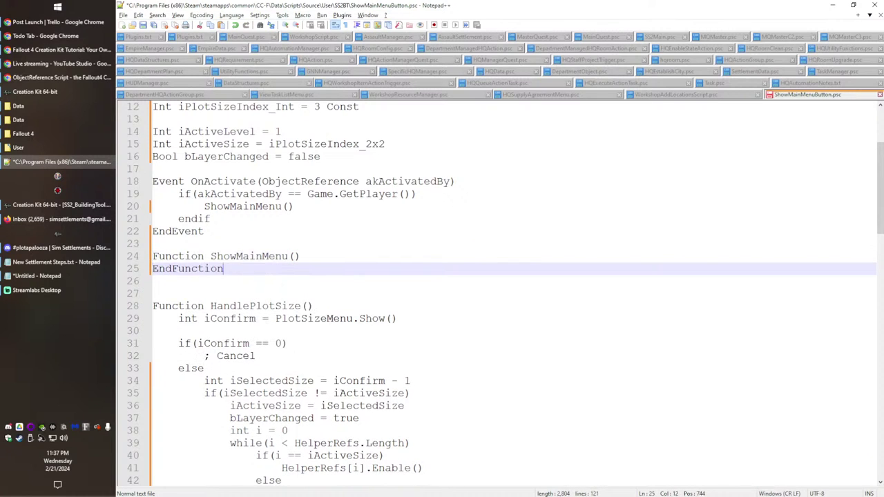
Step: Paste the copied menu-handling code into the body of the ShowMainMenu function
key("Up")
key("End")
key("Return")
key("ctrl+v")
Step: Outdent the pasted lines from Bool bReshowMenu = true through the final endif by one level
key("shift+Up")
key("shift+Up")
key("shift+Up")
key("shift+Up")
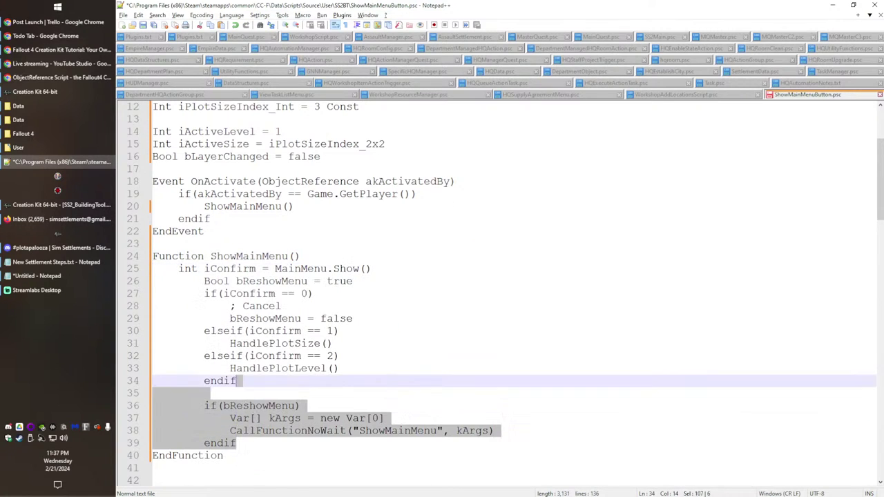
key("shift+Up")
key("shift+Up")
key("shift+Up")
key("shift+Up")
key("shift+Up")
key("shift+Up")
key("shift+Up")
key("shift+Up")
key("shift+Up")
key("shift+Up")
key("shift+Down")
key("shift+Tab")
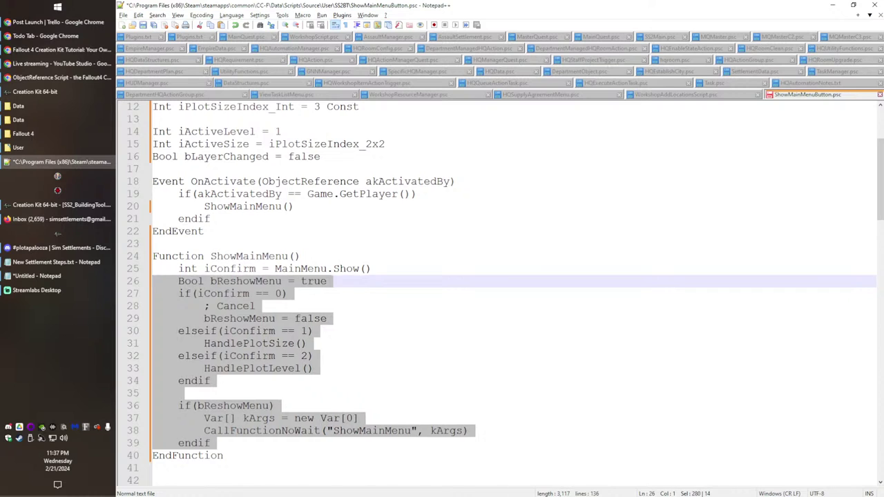
key("Right")
Step: Add a blank line and if(bLayerChanged) below bReshowMenu = false in the Cancel branch of ShowMainMenu
left_click(331, 306)
left_click(351, 321)
left_click(330, 307)
left_click(361, 315)
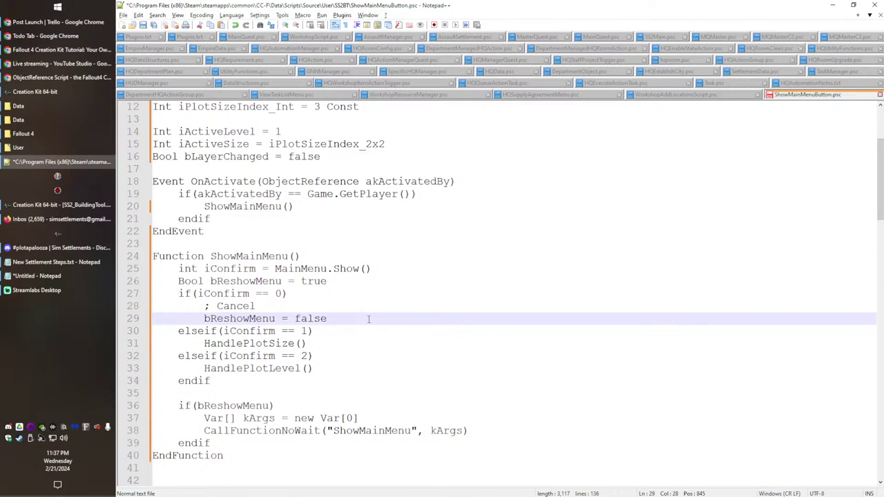
key("Return")
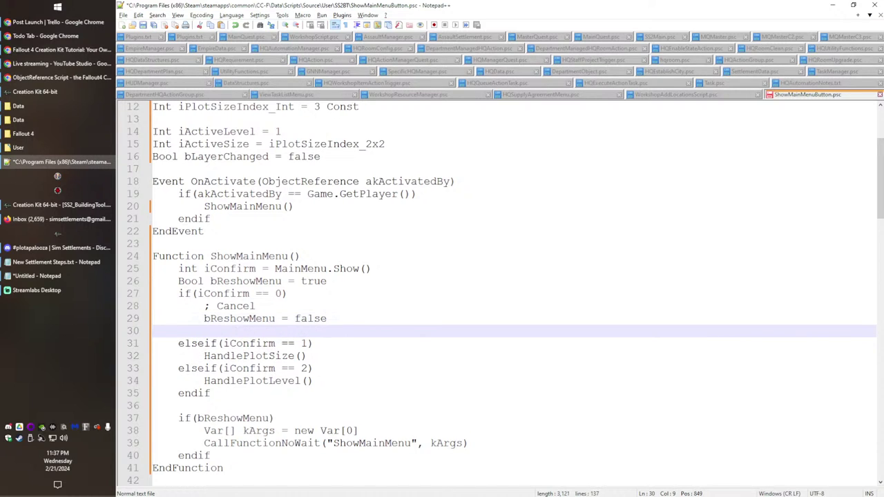
key("Return")
type("if(")
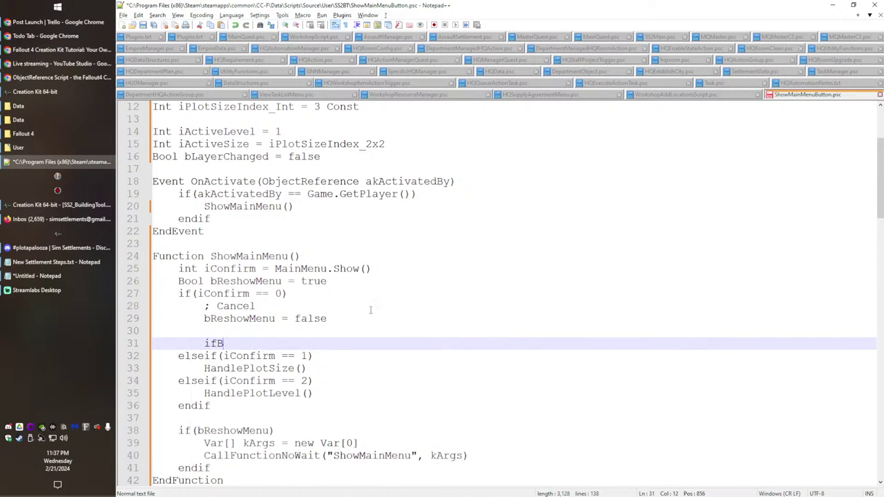
type("bLayerChanged")
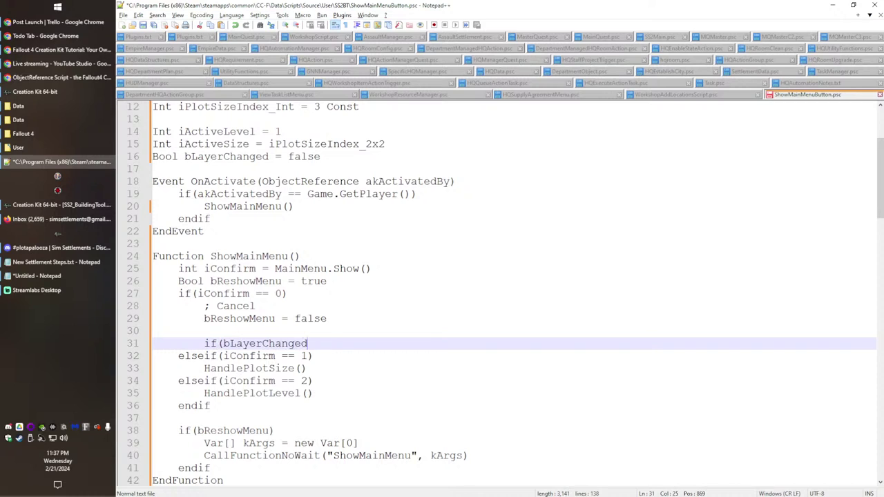
type(")")
left_click(347, 258)
type("Bool abRe")
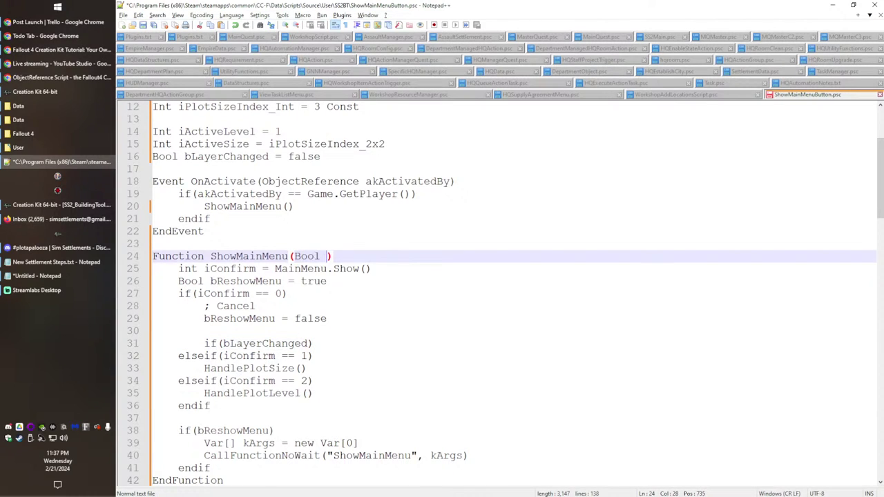
type("s")
left_click_drag(297, 257, 361, 257)
key("BackSpace")
left_click(339, 333)
left_click_drag(319, 347, 321, 337)
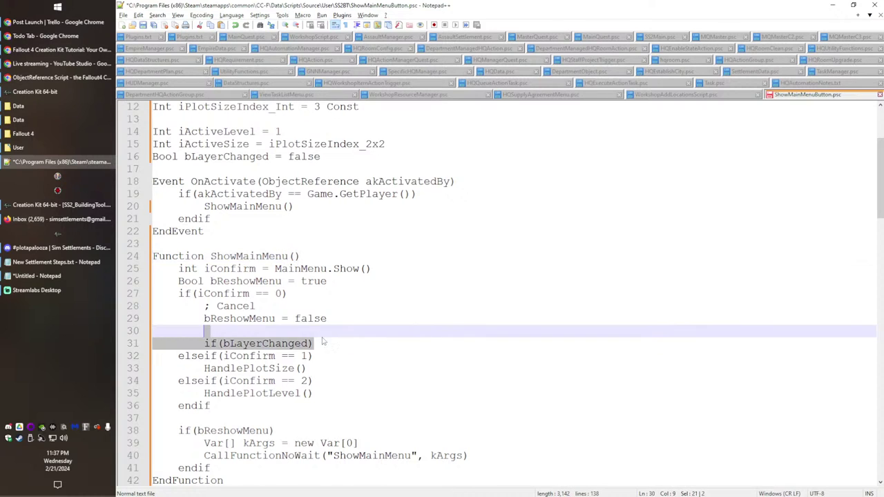
Step: Close the if(bLayerChanged) condition with an endif on the line below it
left_click(358, 341)
key("Return")
type("ebdfif")
key("BackSpace")
key("BackSpace")
key("BackSpace")
key("BackSpace")
key("BackSpace")
type("ndif")
Step: Add bLayerChanged = false inside the if(bLayerChanged) block, followed by an empty line
left_click(365, 340)
key("Return")
key("Tab")
type("bLa")
key("Return")
type("= fals")
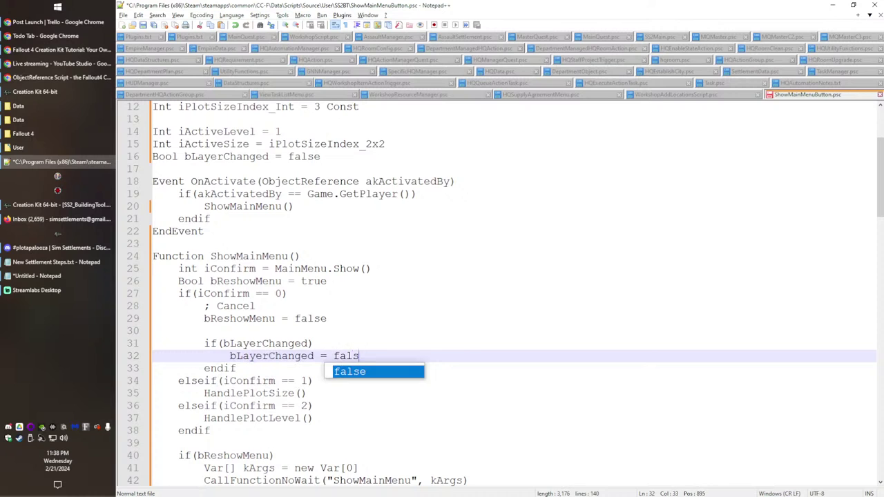
type("e")
key("Return")
key("BackSpace")
Step: Find the layer functions near the end of the script and copy the full GetLayerIndex function signature
scroll(397, 304, "down", 10)
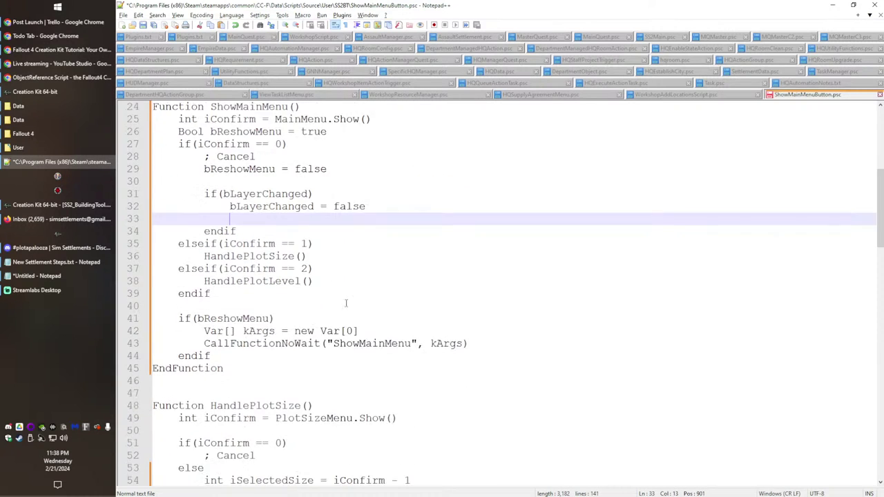
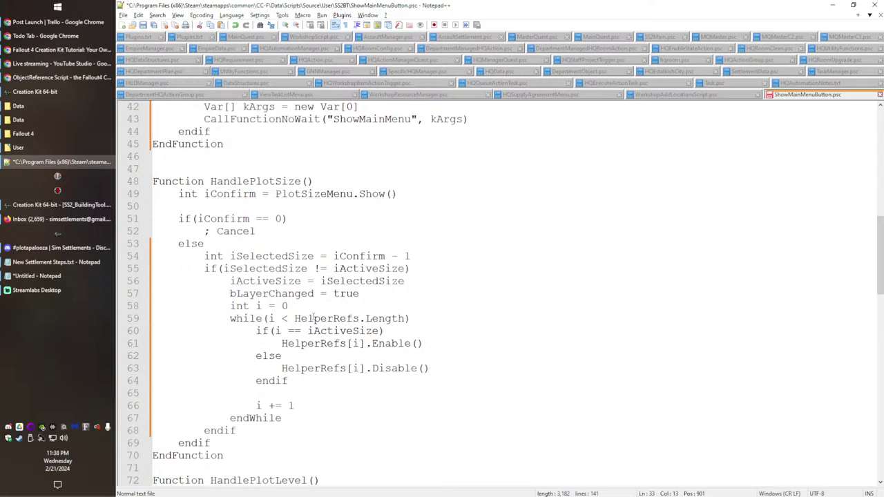
scroll(315, 295, "down", 17)
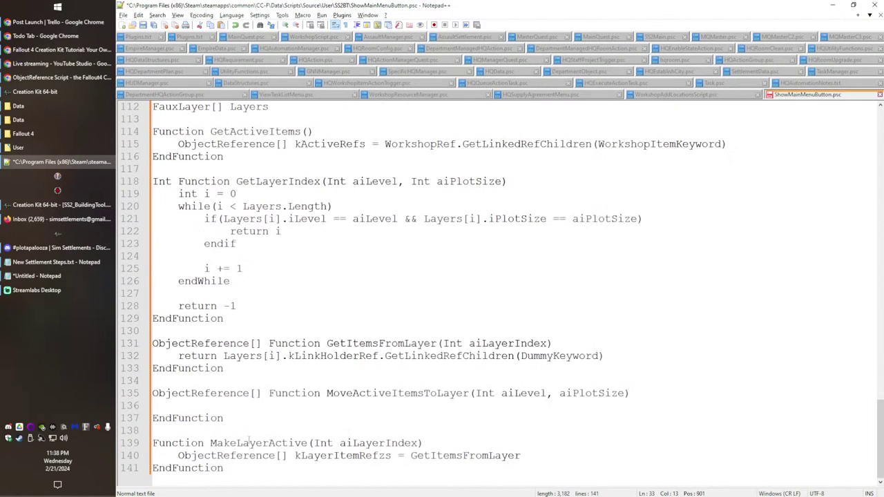
double_click(253, 443)
left_click(445, 447, "shift")
scroll(269, 330, "up", 20)
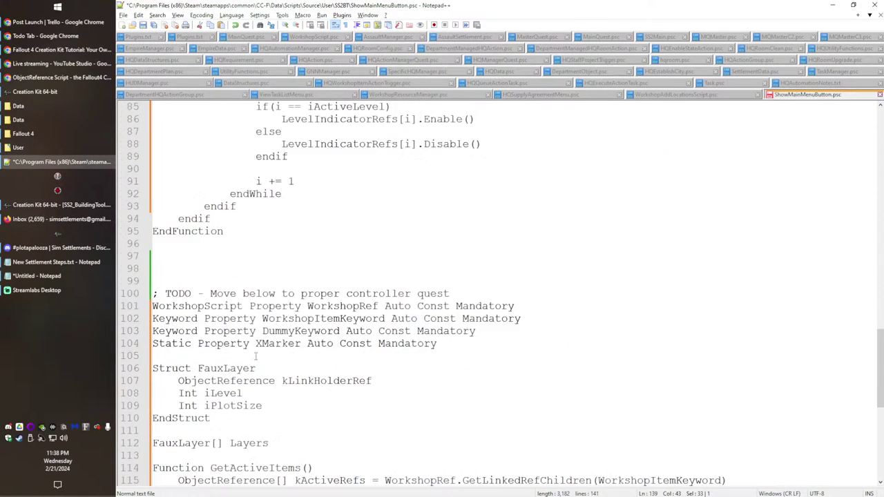
scroll(269, 331, "down", 20)
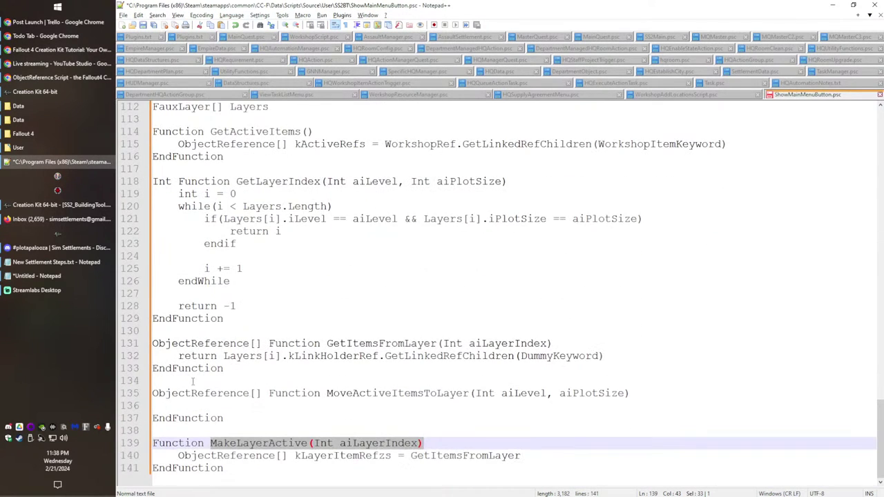
scroll(193, 380, "up", 4)
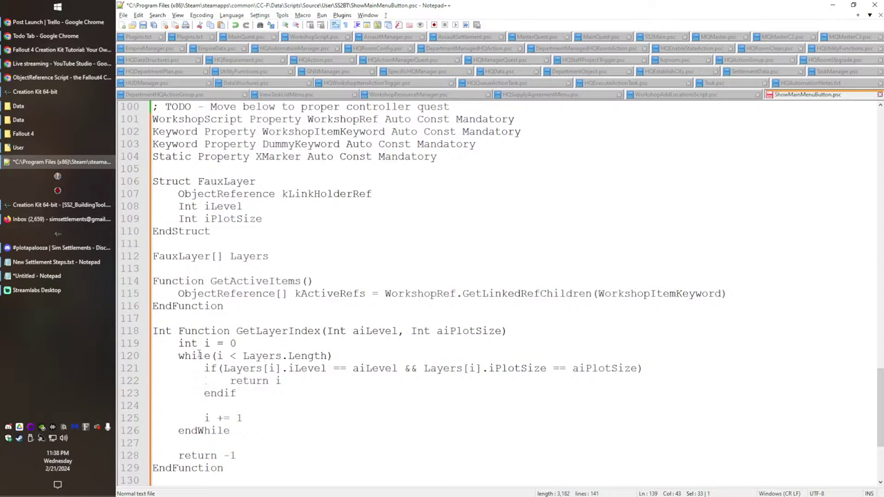
double_click(279, 331)
left_click_drag(511, 333, 153, 332)
key("ctrl+c")
Step: Declare Int iLayerIndex = followed by the copied GetLayerIndex signature, one blank line below bLayerChanged = false
scroll(303, 379, "up", 9)
scroll(303, 379, "up", 20)
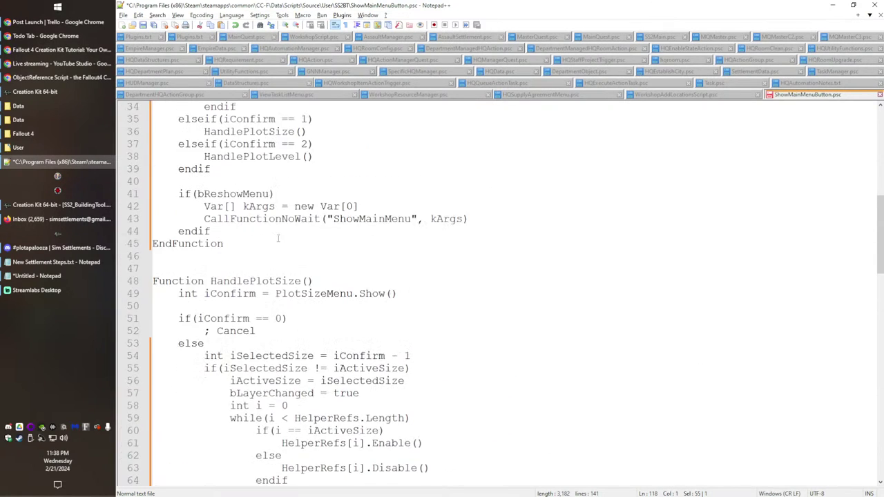
left_click(279, 355)
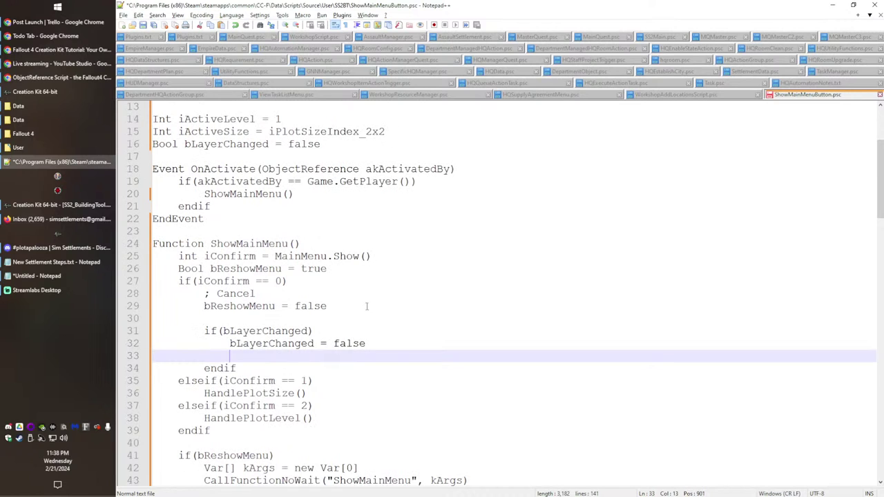
key("Return")
type("Itn")
key("BackSpace")
type("nt iLayerIndex =")
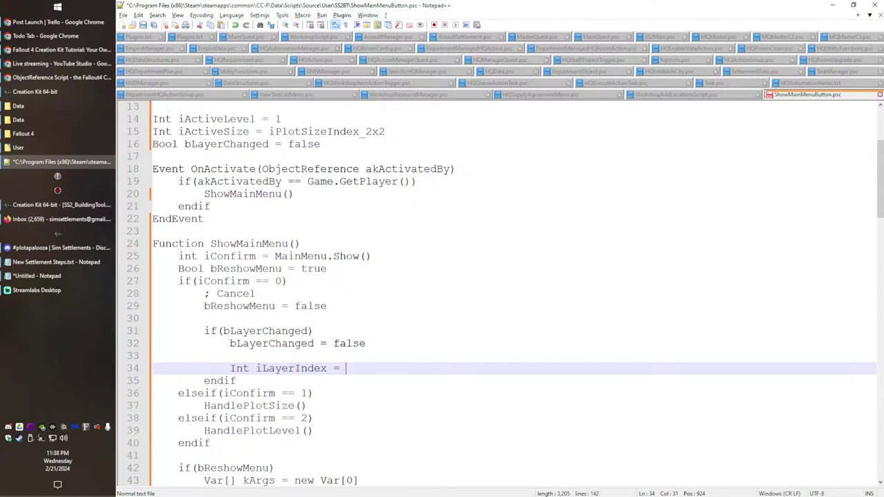
key("ctrl+v")
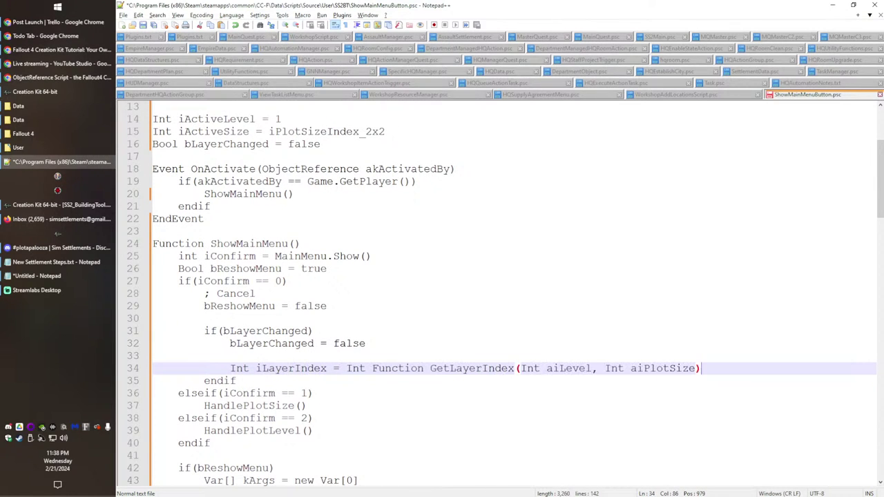
Step: Replace the pasted GetLayerIndex parameters with the variables iActiveLevel and iActiveSize
double_click(227, 120)
key("ctrl+c")
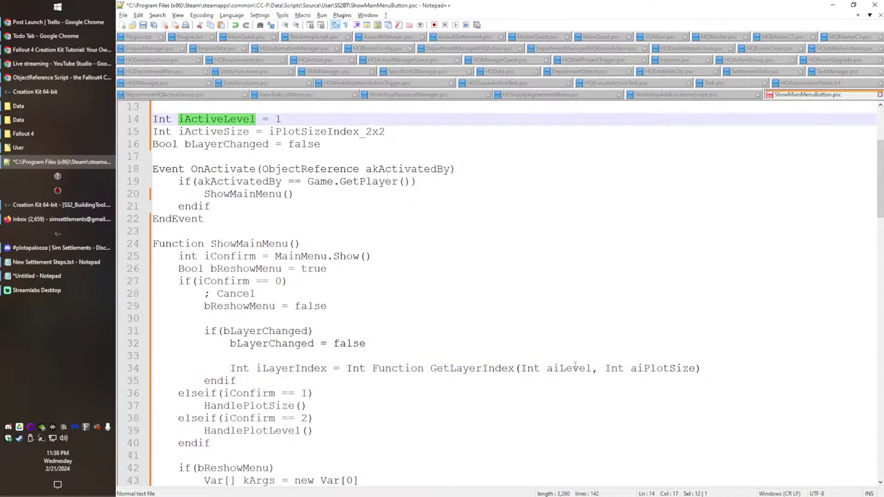
left_click_drag(595, 368, 521, 368)
key("ctrl+v")
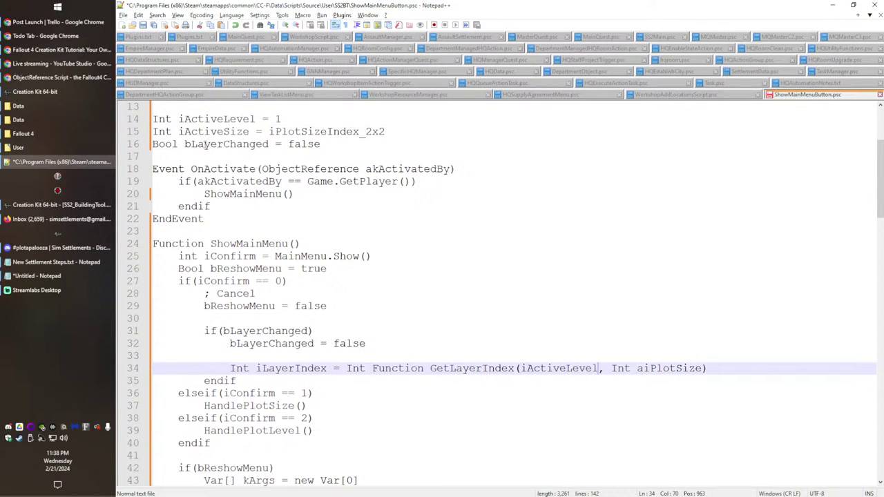
double_click(213, 131)
left_click_drag(700, 368, 612, 368)
type("iActiveSize")
Step: Remove the words Int Function before GetLayerIndex in the iLayerIndex declaration
double_click(391, 370)
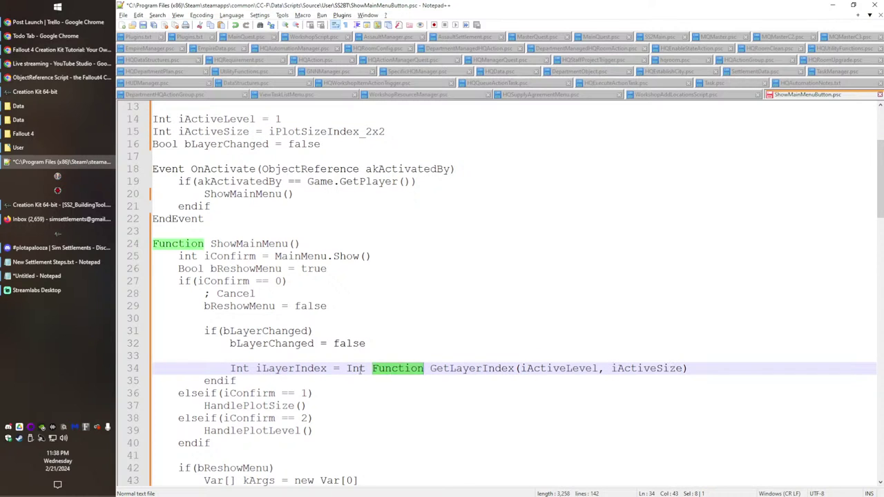
key("BackSpace")
key("BackSpace")
key("BackSpace")
key("BackSpace")
key("BackSpace")
key("Delete")
Step: Add an if(iLayerIndex >= 0) block with its endif directly below the iLayerIndex declaration
left_click(641, 366)
key("Return")
type("if(i")
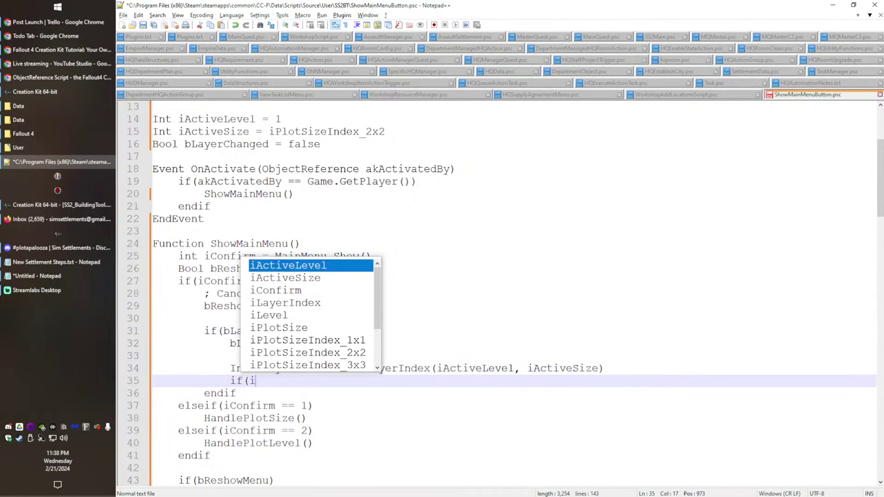
type("LayerIndex >= 0)")
key("Return")
type("endif")
Step: Call MakeLayerActive(iLayerIndex) inside the if(iLayerIndex >= 0) block of ShowMainMenu
key("Up")
key("End")
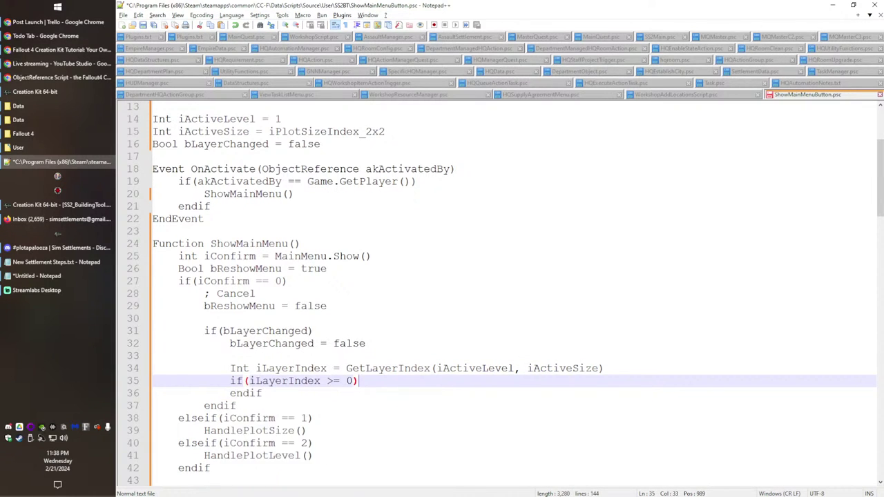
key("Return")
scroll(584, 380, "down", 20)
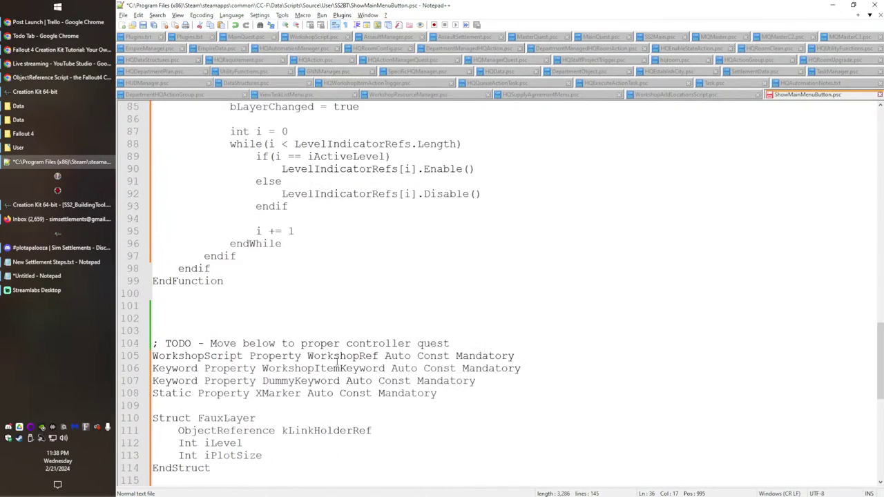
left_click(286, 432)
double_click(287, 444)
scroll(379, 332, "up", 20)
scroll(378, 331, "up", 12)
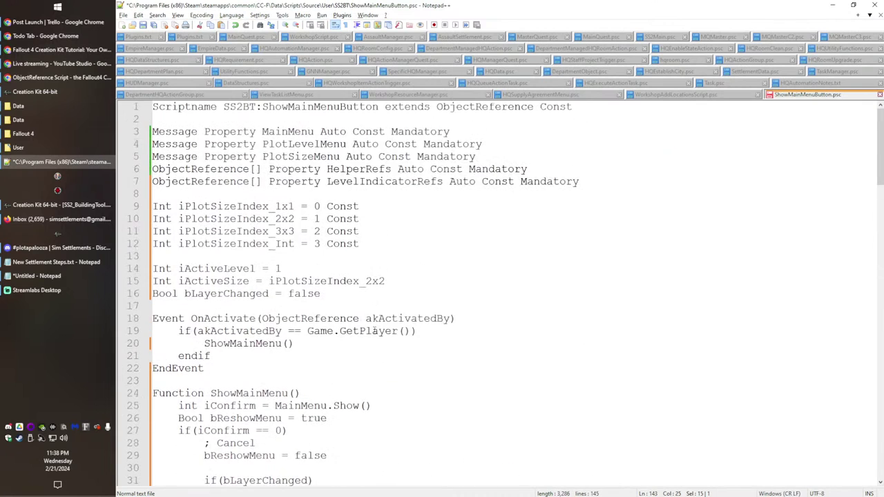
scroll(345, 297, "down", 7)
left_click(318, 268)
key("Return")
key("Tab")
type("MakeLayerActive(iLayerIndex)")
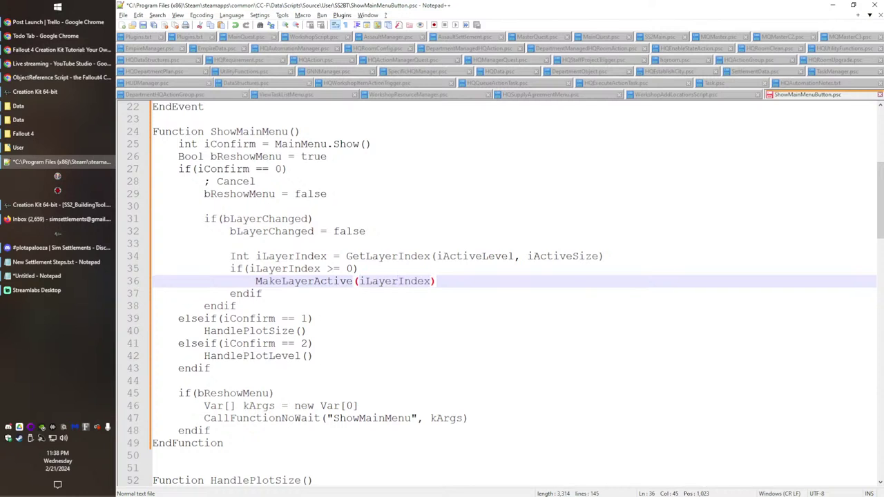
Step: Add an else branch to the iLayerIndex check that calls CreateLayer(iActiveLevel, iActiveSize)
key("Return")
key("BackSpace")
type("else")
key("Return")
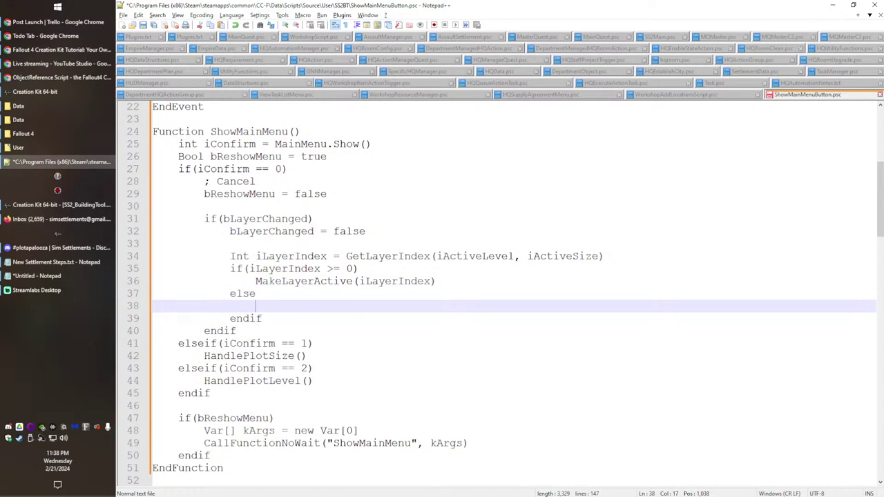
type("CreateLayer(i")
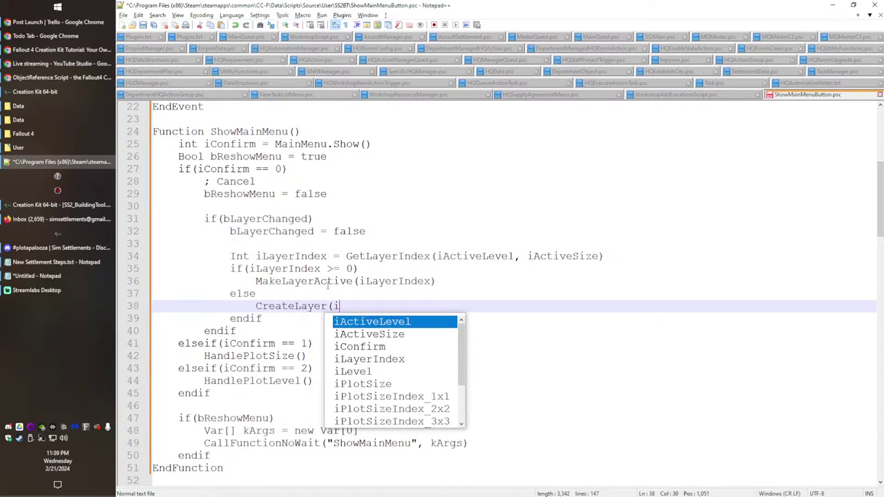
type("ActiveLevel, iA")
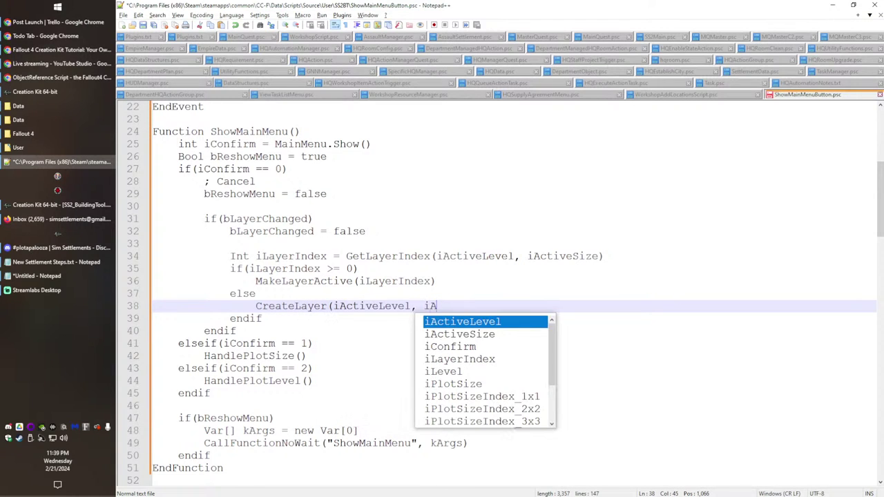
type("ctiveSize)")
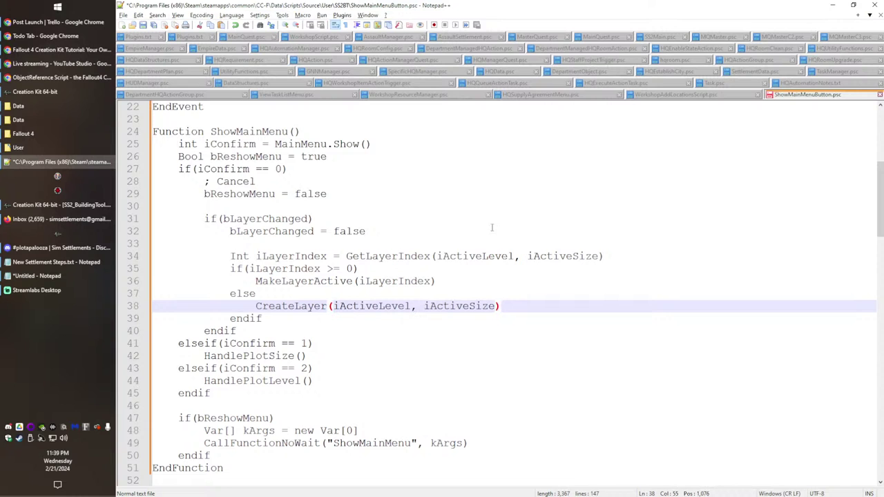
Step: Add an Event OnCellLoad() block with its EndEvent between the OnActivate event and the ShowMainMenu function
double_click(315, 313)
left_click_drag(316, 315, 335, 313)
scroll(304, 347, "up", 7)
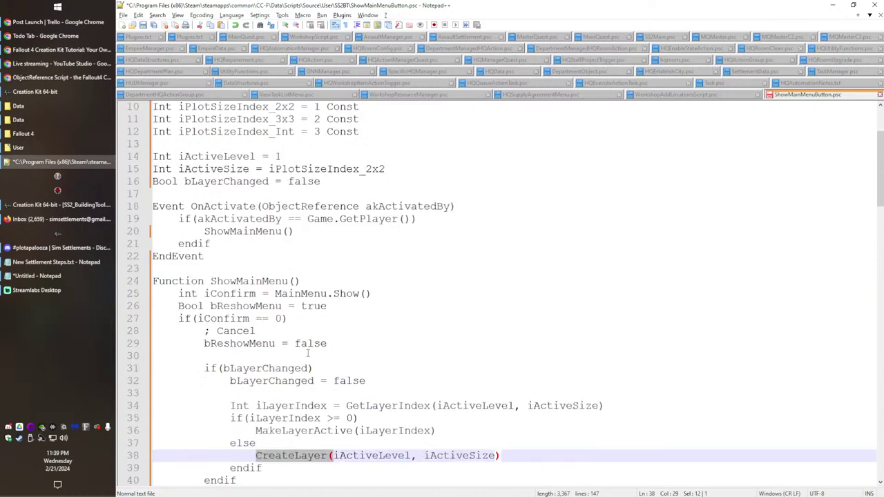
scroll(298, 350, "down", 4)
left_click(282, 224)
scroll(371, 294, "up", 4)
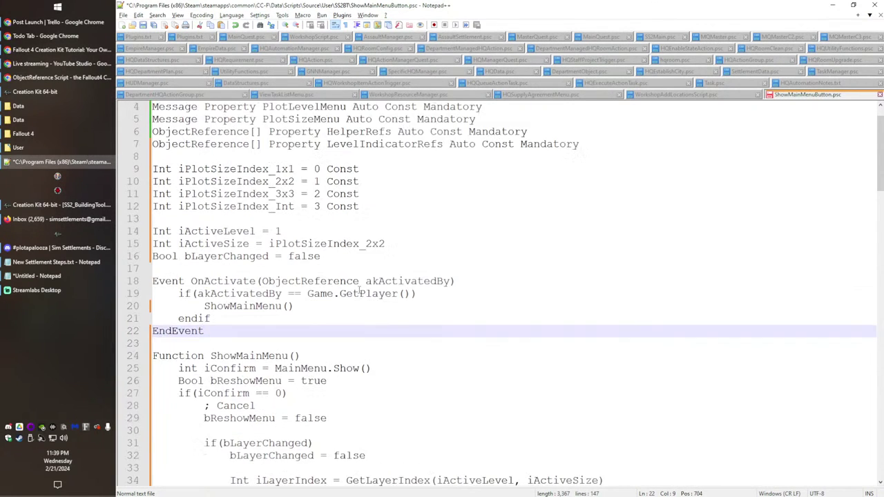
scroll(528, 331, "down", 4)
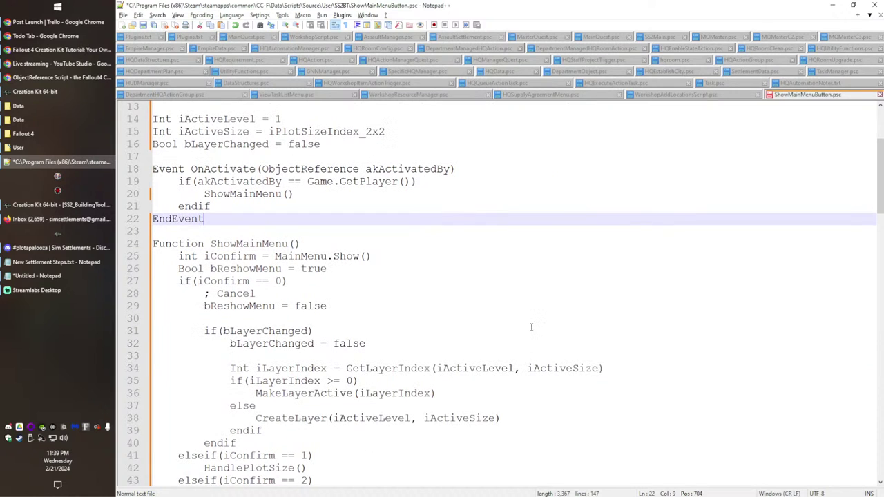
key("Return")
key("Return")
type("Event O")
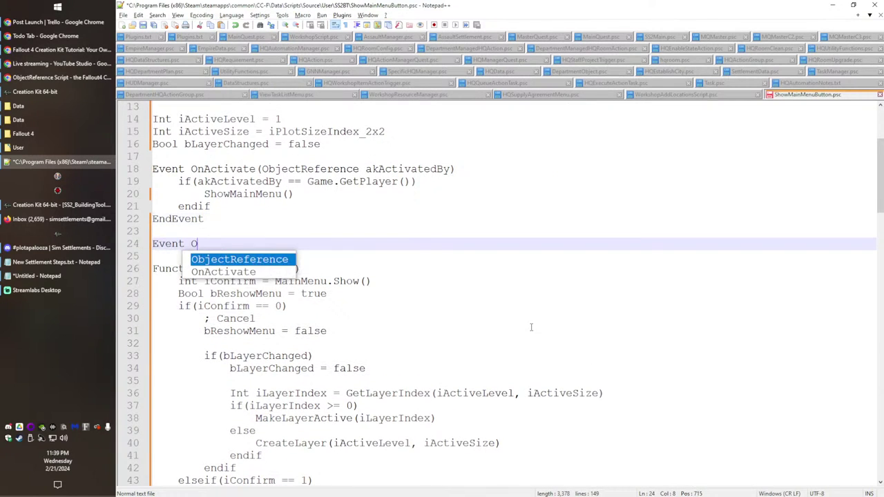
type("nCellLoad()")
key("Return")
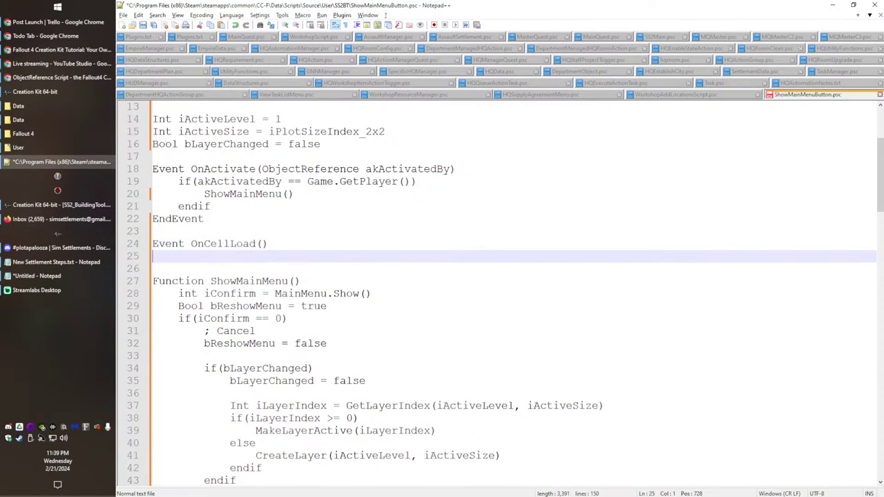
type("EndEvent")
key("Escape")
Step: Call CreateLayer(iActiveLevel, iActiveSize) inside the OnCellLoad event
key("Up")
key("End")
key("Return")
key("Tab")
type("CreateLayer(")
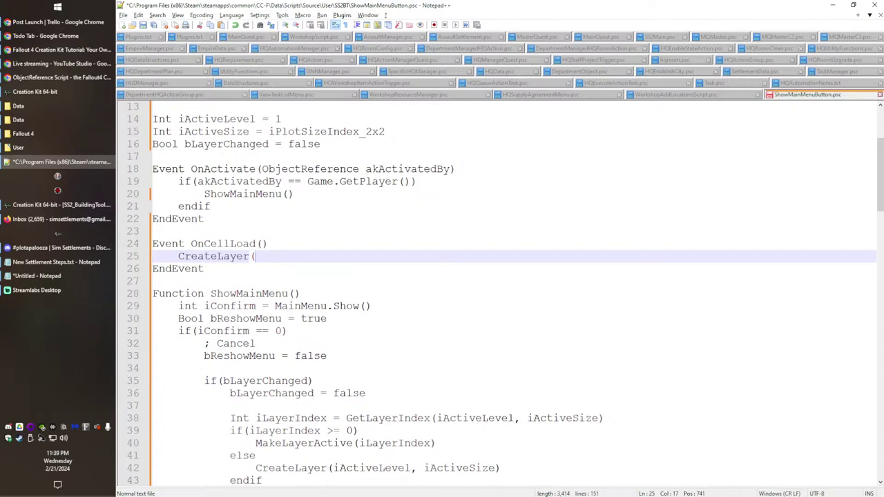
type("iA")
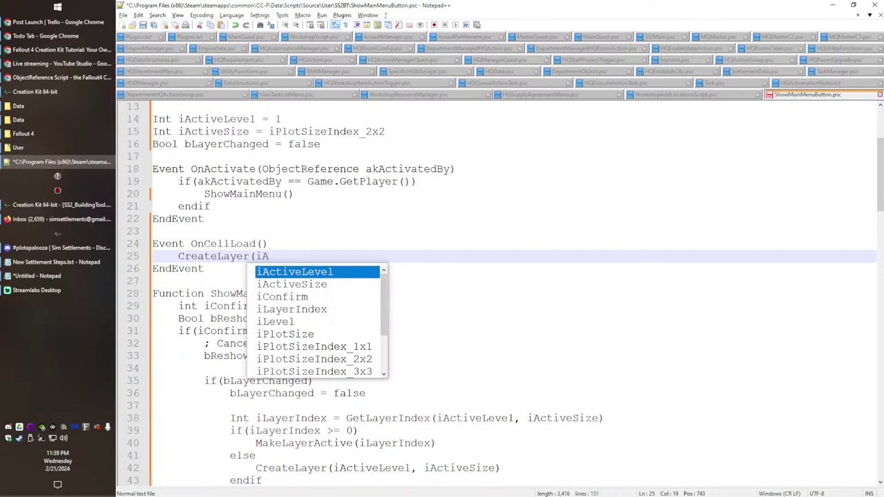
key("Return")
type(", iActi")
key("Return")
type(")")
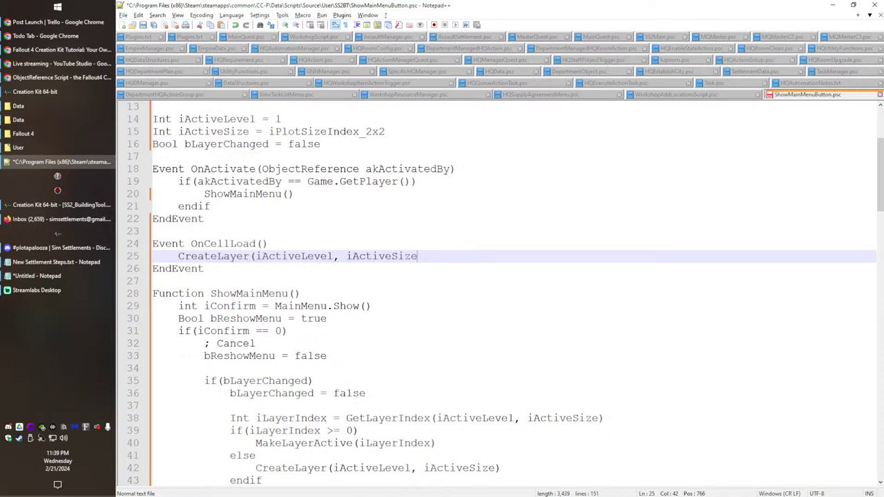
key("Up")
key("End")
key("Return")
key("Tab")
type("if(")
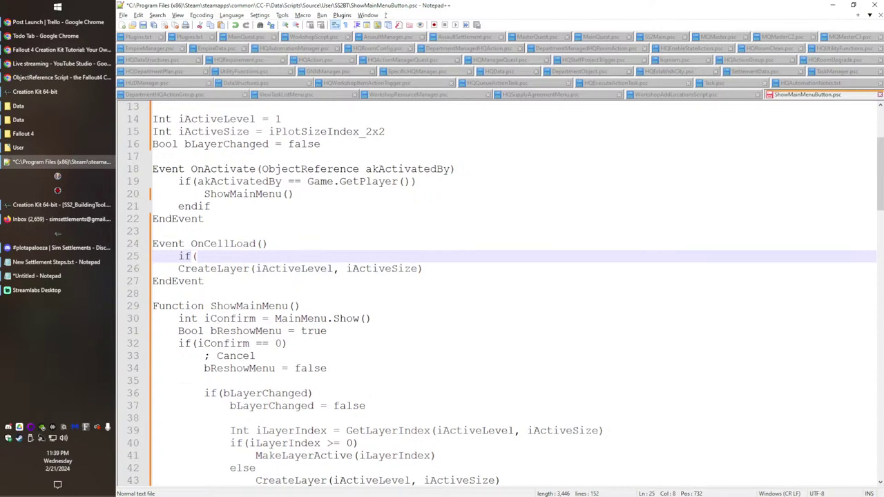
type("GetLay")
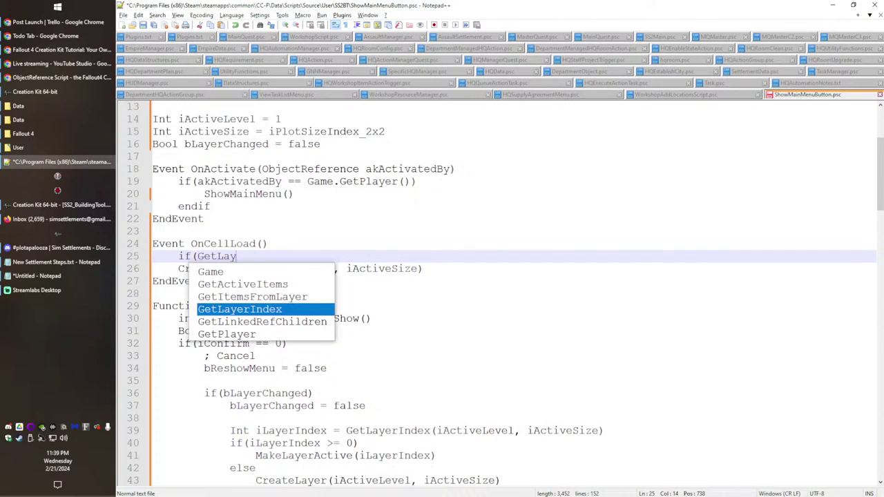
key("Return")
type("(iAc")
key("shift+Page_Up")
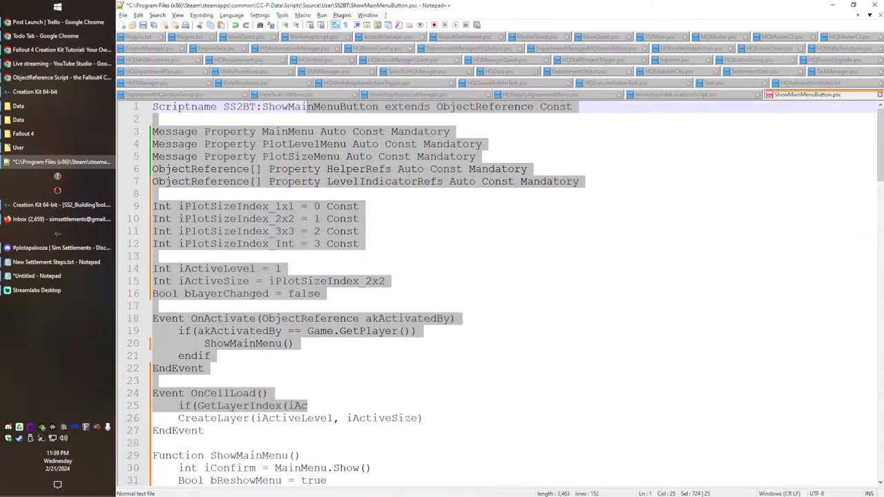
double_click(197, 356)
mouse_move(177, 406)
left_mouse_down()
mouse_move(178, 430)
mouse_move(179, 419)
left_mouse_up()
key("BackSpace")
Step: Insert a State Uninitialized line directly above the OnCellLoad event, keeping one blank line after the OnActivate event
left_click(283, 391)
left_click(304, 377)
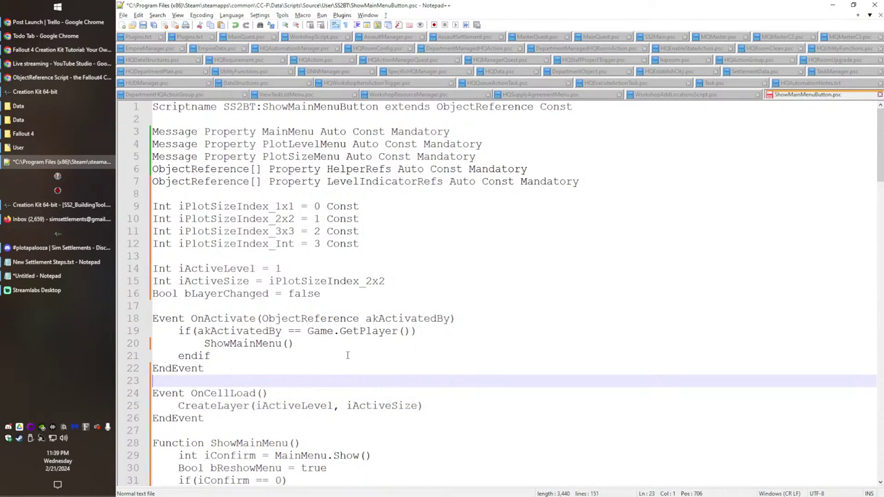
key("Return")
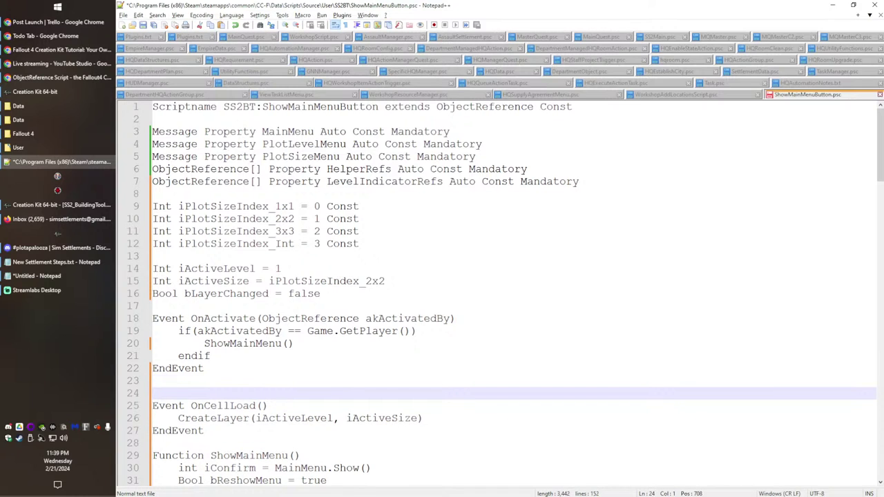
type("State Uninitialize")
key("Down")
key("Home")
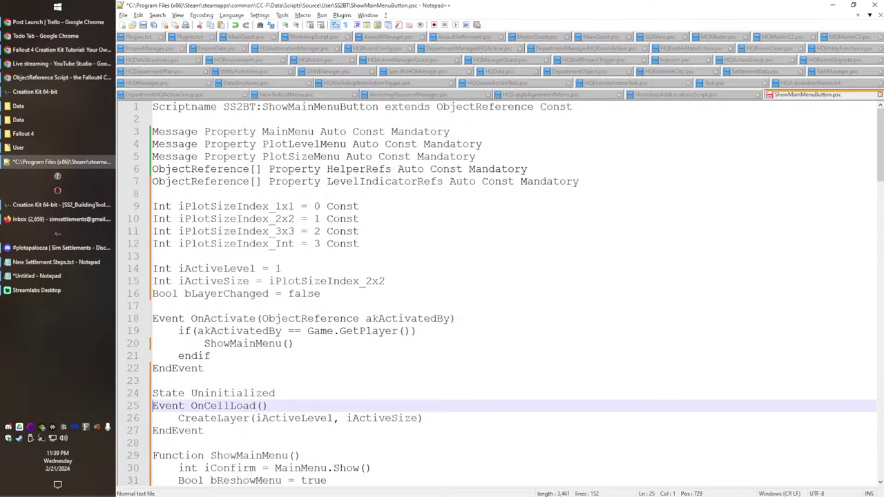
Step: Indent the whole OnCellLoad event one level under State Uninitialized and close the state with EndState
key("shift+Down")
key("shift+Down")
key("shift+Down")
key("Tab")
key("Up")
key("End")
key("Return")
key("BackSpace")
type("Endstate")
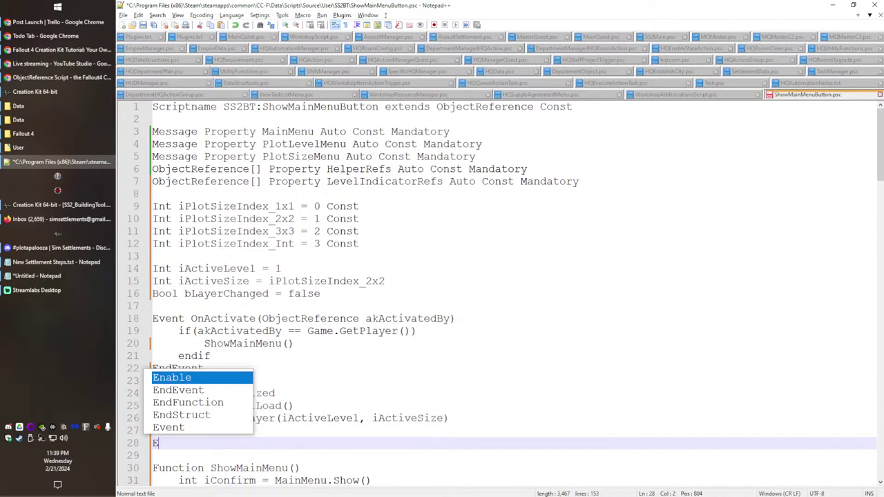
key("BackSpace")
key("BackSpace")
key("BackSpace")
key("BackSpace")
key("BackSpace")
type("State")
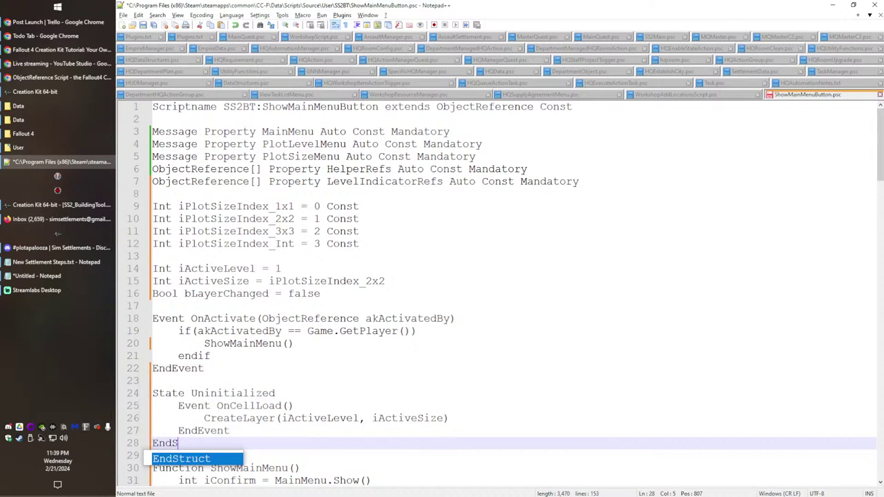
Step: Add GoToState("") to the OnCellLoad event, directly above the CreateLayer call
key("Up")
key("Up")
key("Up")
key("End")
key("Return")
key("Tab")
type("GoToSta")
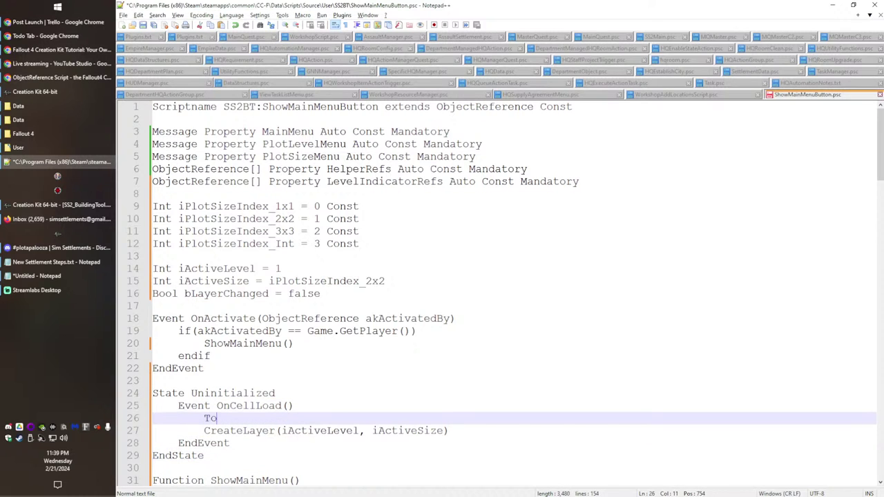
type("te(\"\")")
Step: Append the Auto keyword to the State Uninitialized declaration
key("Up")
key("Up")
type("Auto")
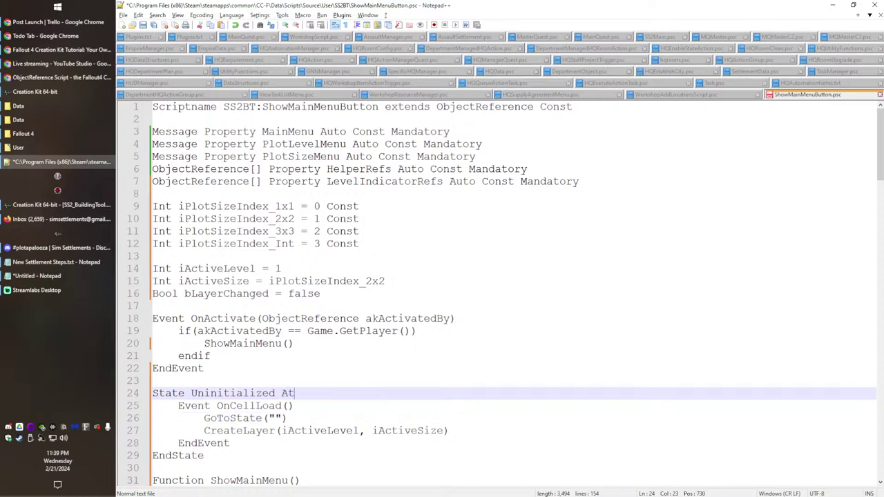
scroll(264, 374, "down", 2)
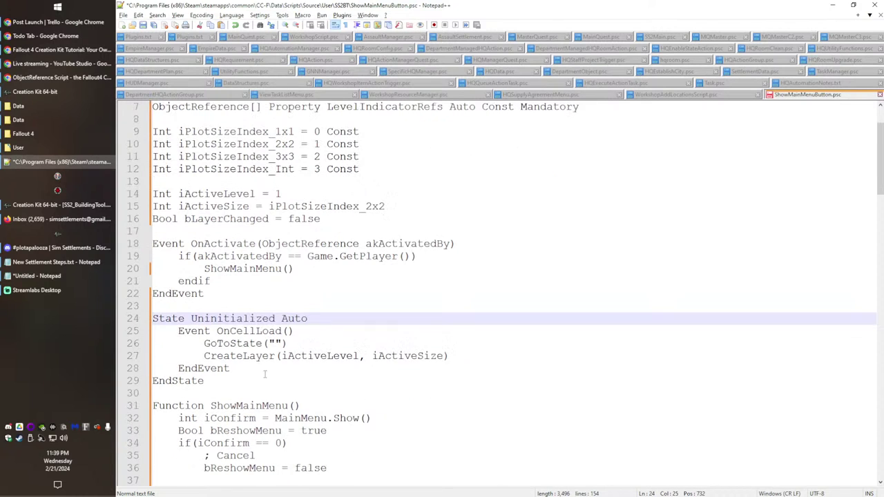
double_click(230, 343)
double_click(305, 358)
left_click(252, 346)
double_click(247, 356)
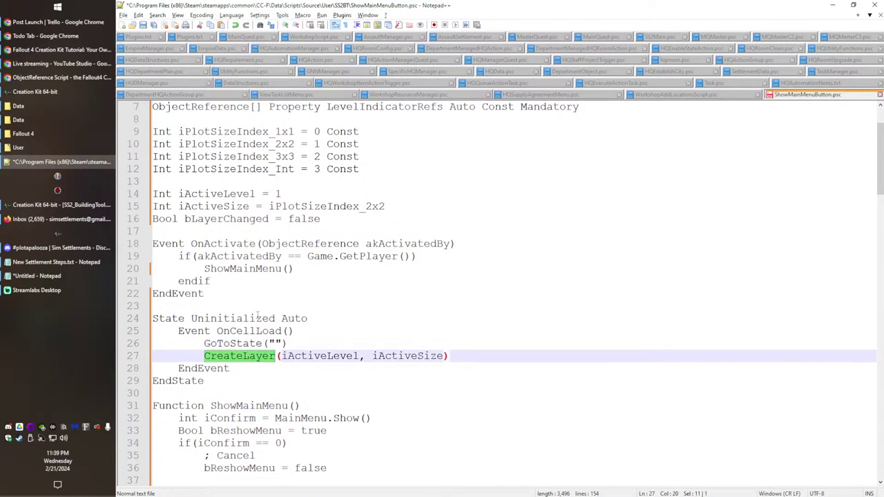
left_click(199, 382)
left_click(184, 357)
Step: Copy the Event OnCellLoad() header to the empty-state level, one blank line below EndState
left_click_drag(180, 331, 294, 336)
key("ctrl+c")
left_click(238, 390)
key("Return")
key("ctrl+v")
key("Return")
Step: Fill the second OnCellLoad event with the comment "; Blank in this state" and close it with EndEvent and a blank line
type(";")
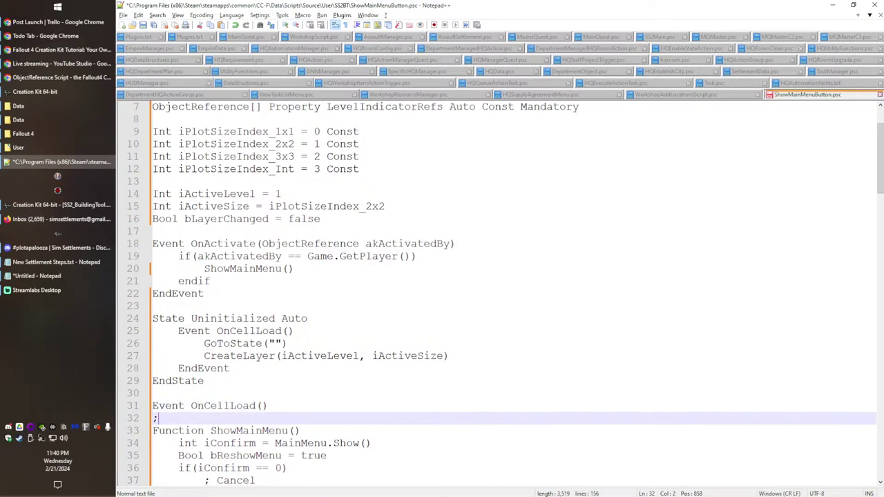
type("; Blank in this state")
key("Return")
key("BackSpace")
type("End")
key("BackSpace")
key("BackSpace")
key("BackSpace")
key("BackSpace")
type("End")
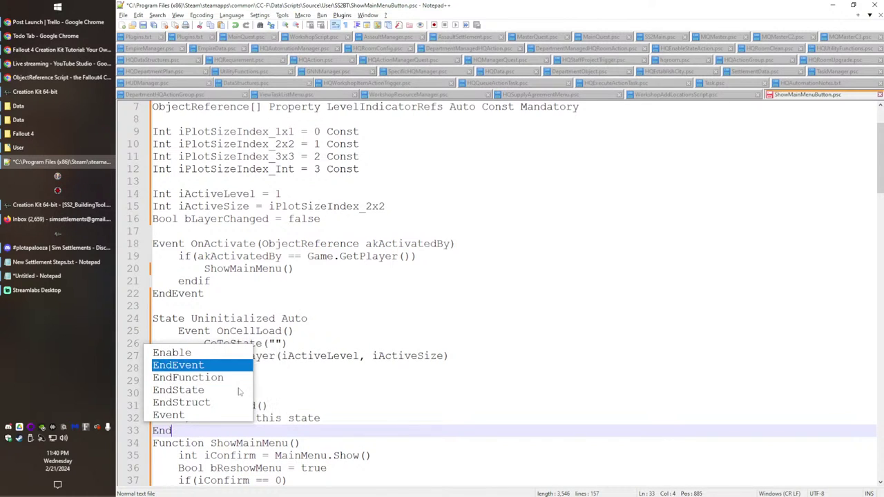
type("Event")
key("Return")
key("Return")
key("BackSpace")
Step: Start a Function CreateLayer( declaration at the end of the script, below the MakeLayerActive function
scroll(296, 293, "down", 2)
double_click(253, 281)
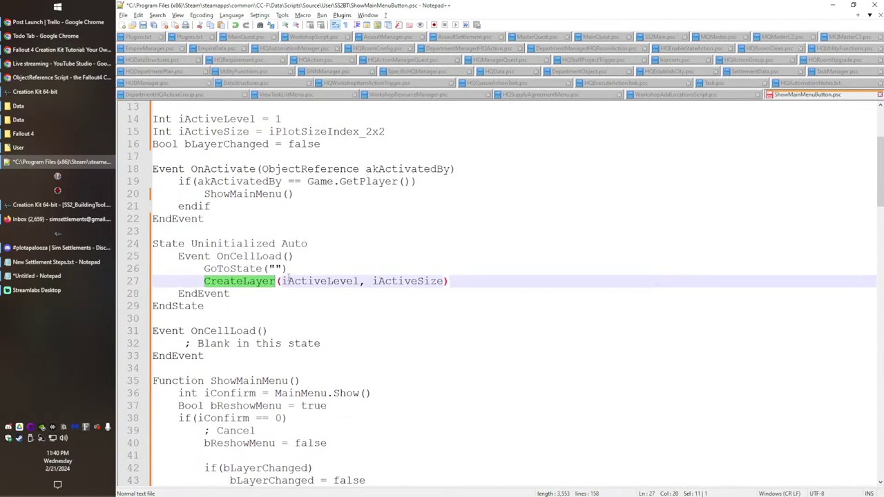
scroll(323, 302, "down", 20)
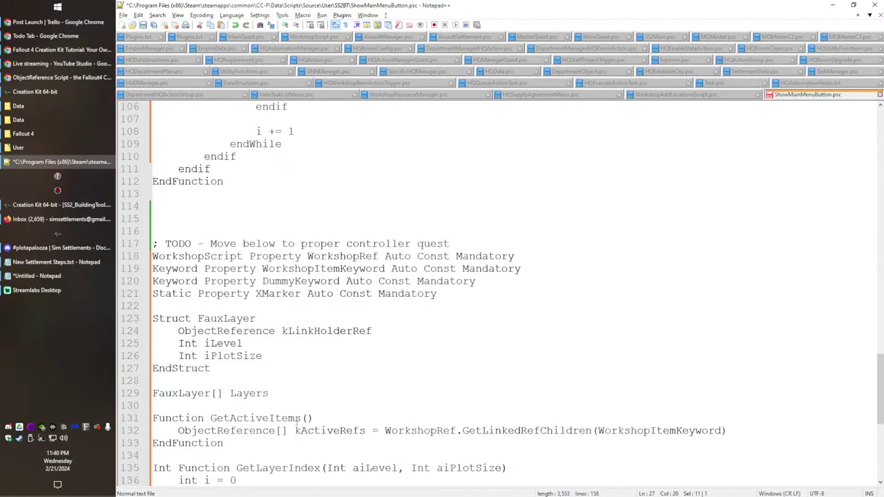
left_click(234, 473)
key("Return")
key("Return")
key("Return")
type("Fu")
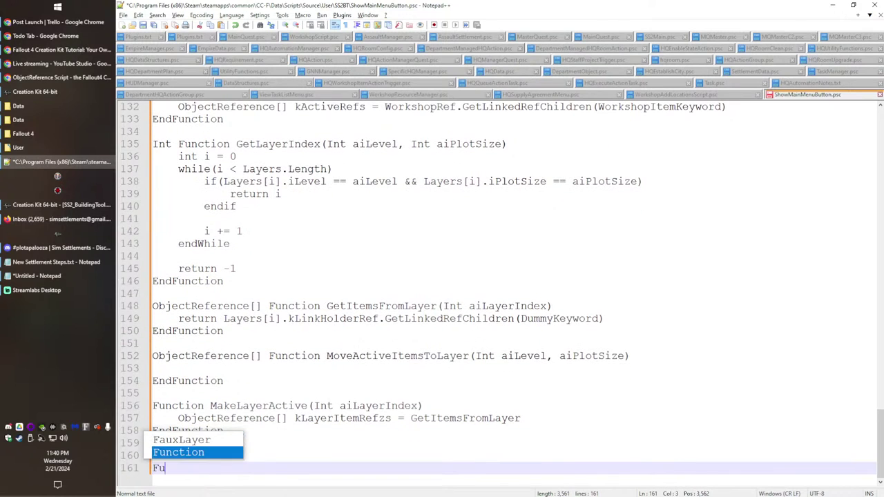
type("nction CreateLayer(")
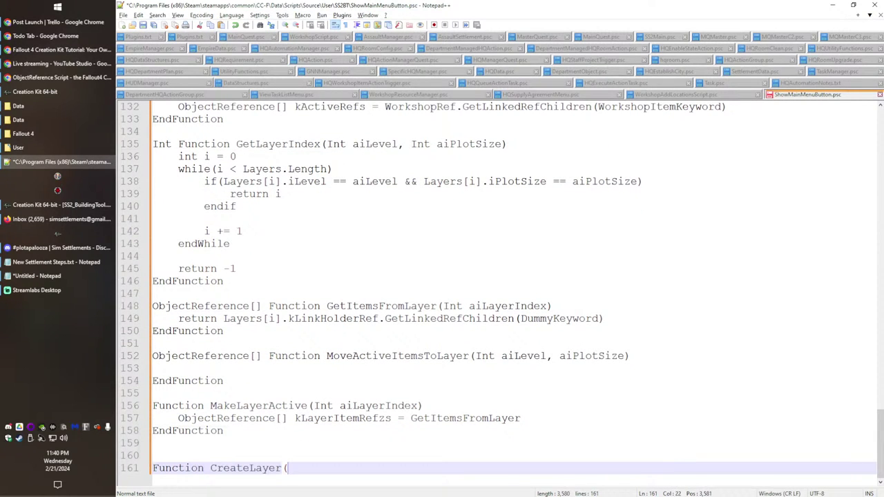
Step: Complete the CreateLayer declaration with the parameters Int aiLevel, aiPlotSize copied from the MoveActiveItemsToLayer signature
type("Int")
scroll(505, 405, "up", 2)
scroll(505, 406, "down", 2)
left_click_drag(476, 355, 652, 354)
key("ctrl+c")
left_click_drag(315, 468, 288, 468)
key("ctrl+v")
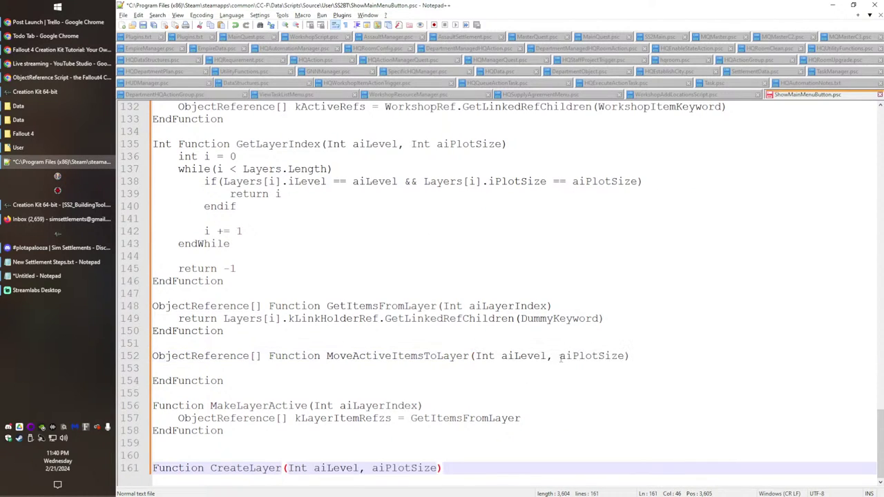
Step: Add the Int type to CreateLayer's aiPlotSize parameter and replace MoveActiveItemsToLayer's parameters with Int aiLayerIndex copied from MakeLayerActive
left_click(371, 468)
type("Int")
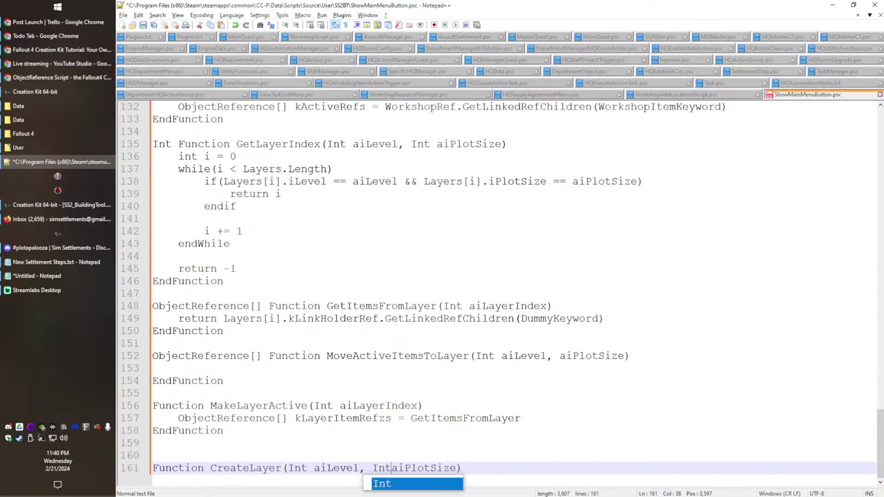
left_click(477, 355)
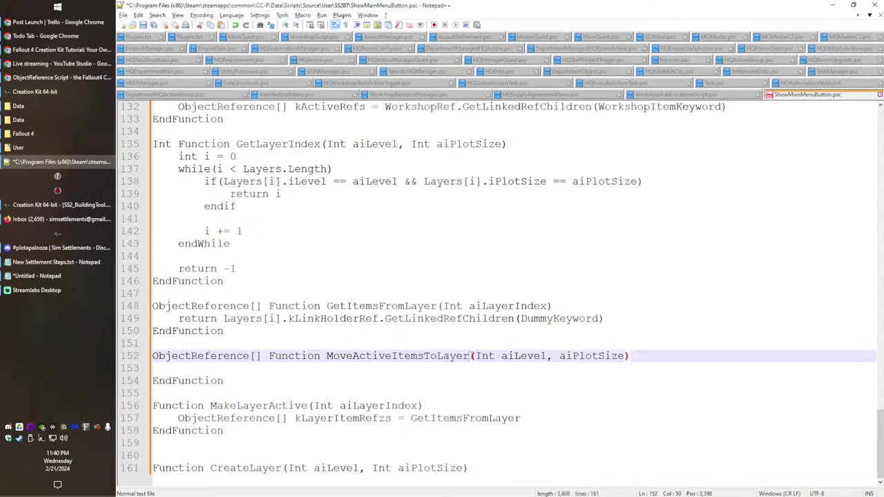
left_click_drag(315, 405, 418, 406)
key("ctrl+c")
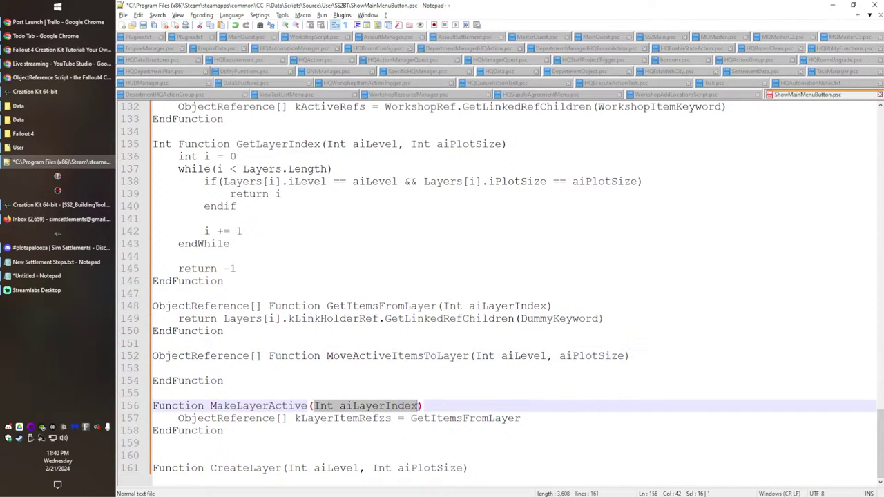
left_click_drag(475, 356, 624, 355)
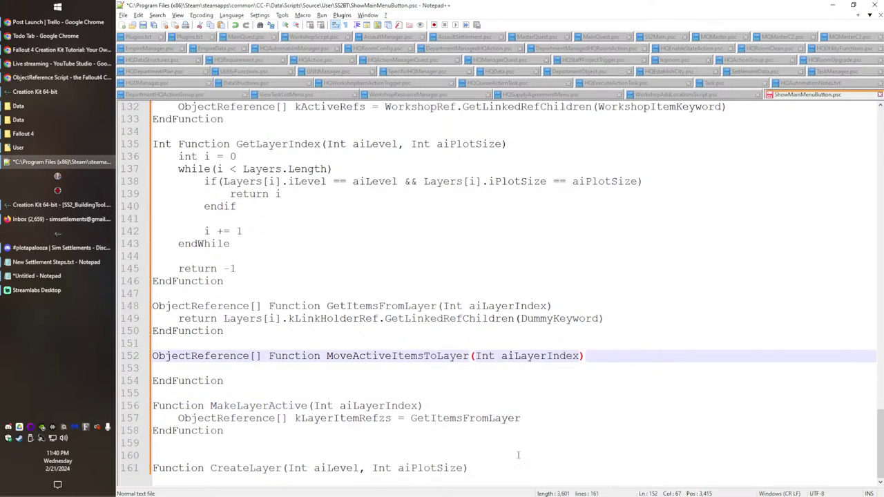
key("ctrl+v")
Step: Close the CreateLayer function with EndFunction and open an indented body line between its header and end
left_click(529, 468)
key("Return")
type("EndFunction")
key("Up")
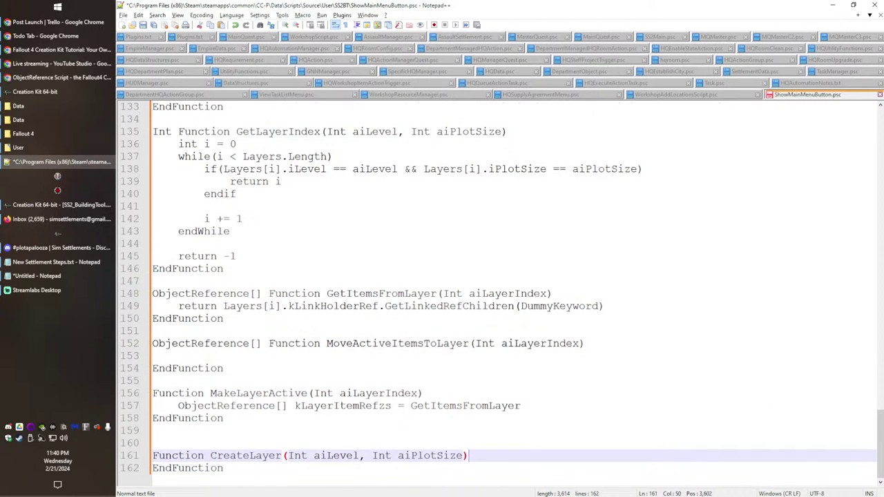
key("End")
key("Return")
key("Tab")
Step: Write FauxLayer thisLayer = new FauxLayer in the CreateLayer body, copying the type name from the struct definition
scroll(516, 317, "up", 7)
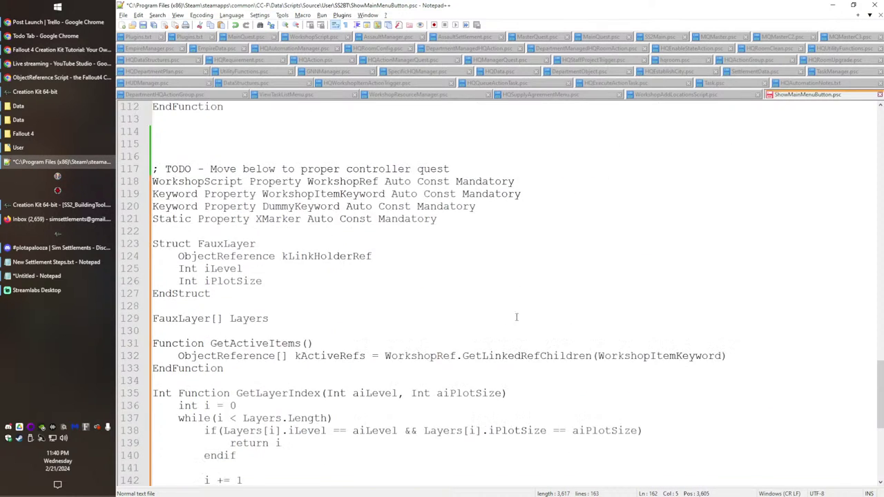
double_click(228, 243)
key("ctrl+c")
scroll(260, 452, "down", 7)
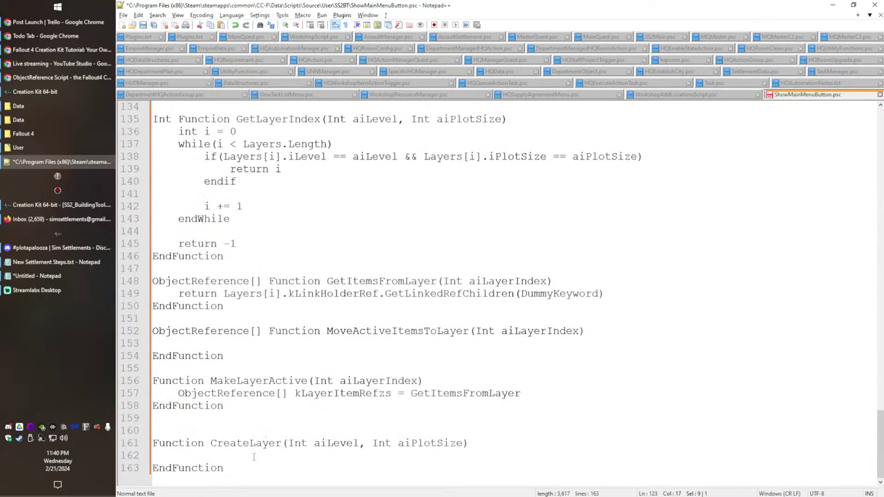
left_click(233, 457)
type("new")
key("ctrl+v")
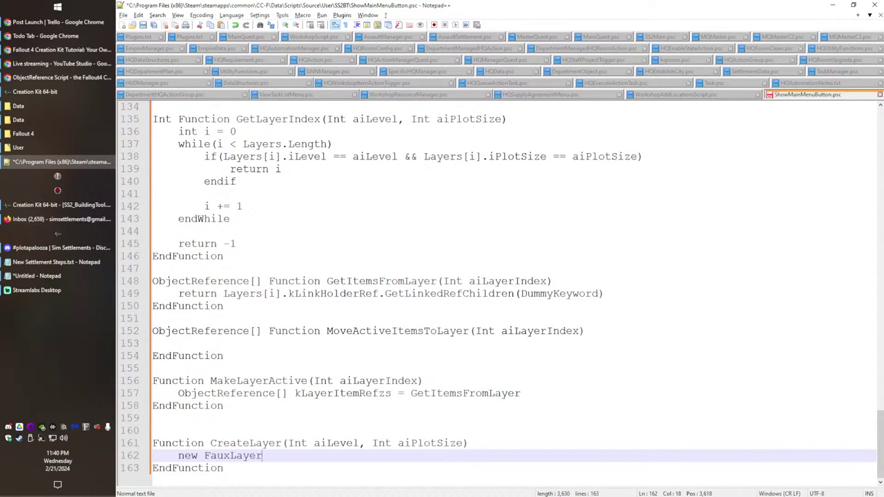
key("Home")
key("ctrl+v")
type("thisLayer =")
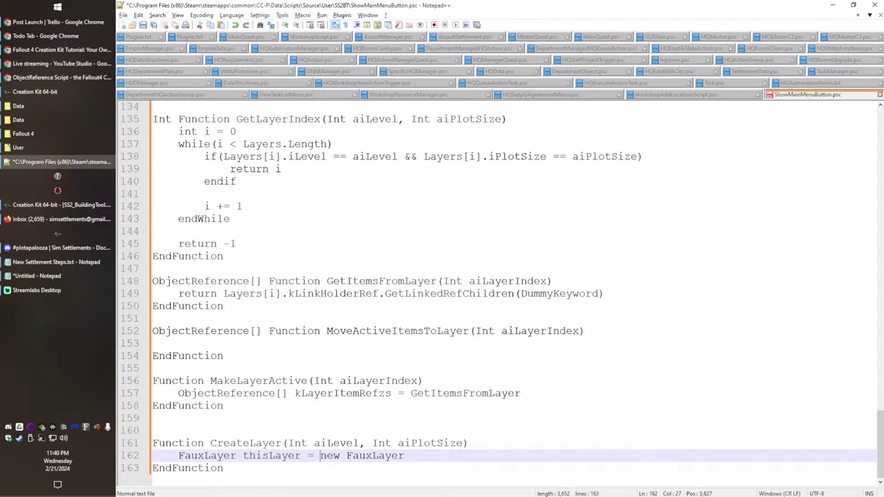
Step: Add a line below the thisLayer declaration assigning the level parameter to thisLayer.iLevel
key("End")
key("Return")
type("thisLaye")
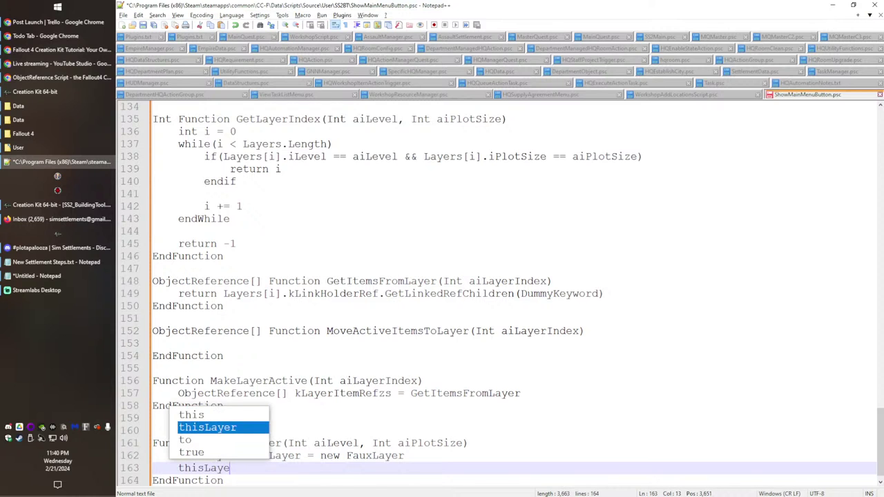
type(".")
scroll(358, 287, "up", 5)
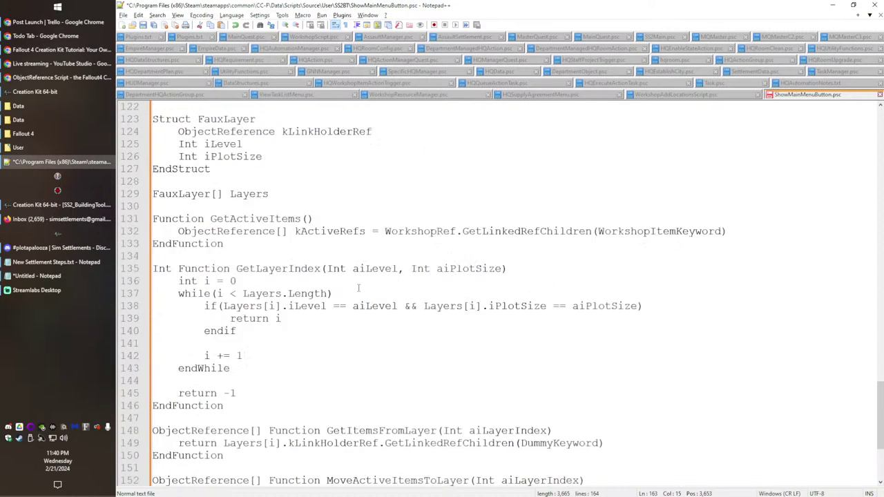
type("iLevel = ")
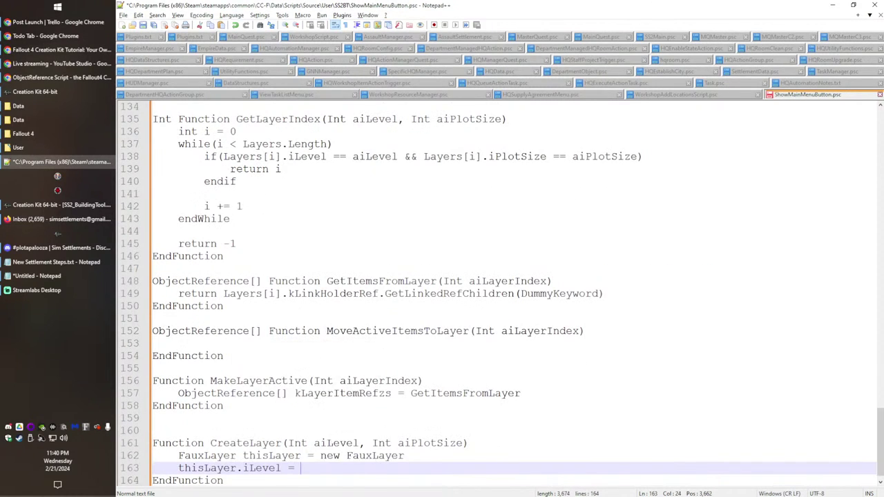
type("aiLevle")
Step: Insert the condition if(GetLayerIndex(aiLevel, aiPlotSize) >= 0) with a closing endif at the top of the CreateLayer body
key("Up")
key("Up")
key("End")
key("Return")
key("Tab")
type("if")
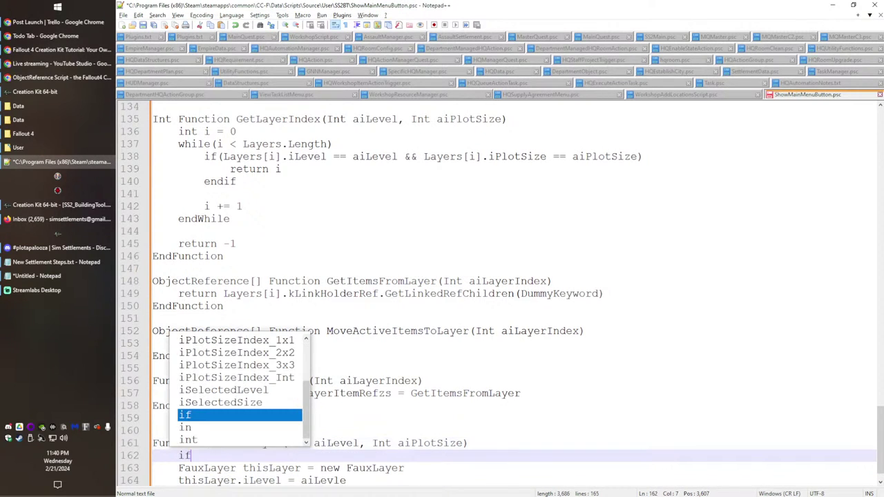
type("(")
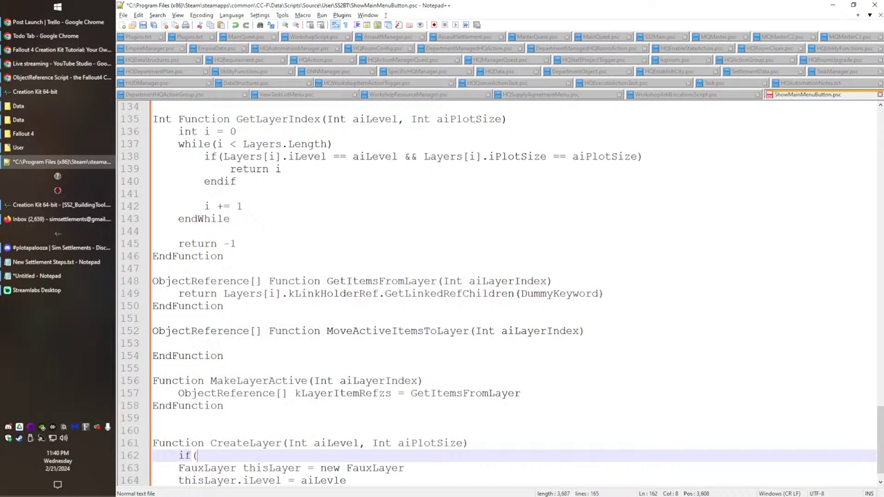
type("GetLayerIndex(")
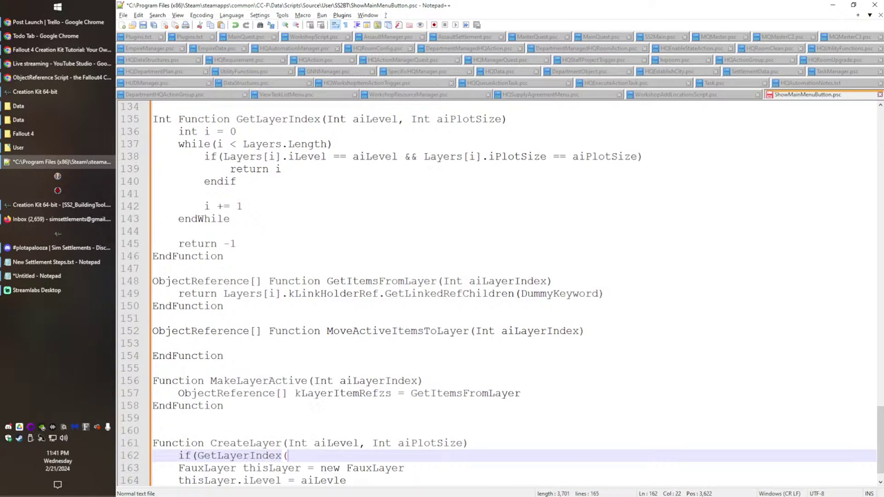
type("aiLevel, aiPlotSize")
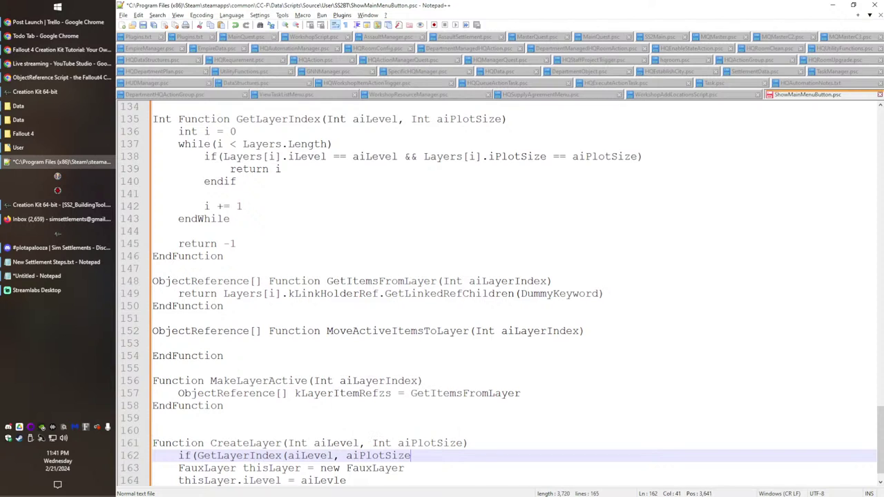
type(") .")
type("= 0)")
key("Return")
type("endif")
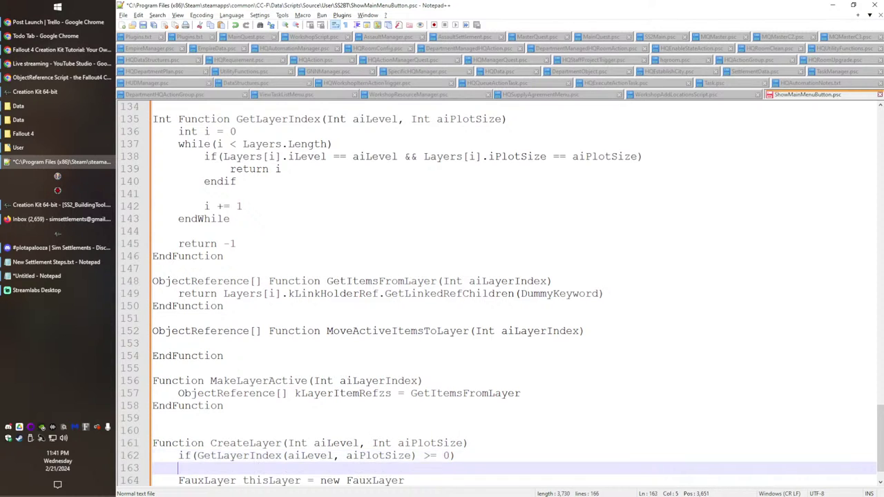
Step: Add a blank line after the endif and an indented return inside the GetLayerIndex condition
key("Return")
key("Up")
key("Up")
key("End")
key("Return")
key("Tab")
type("return")
Step: Correct the misspelled aiLevle to aiLevel in the thisLayer.iLevel assignment
scroll(404, 313, "down", 2)
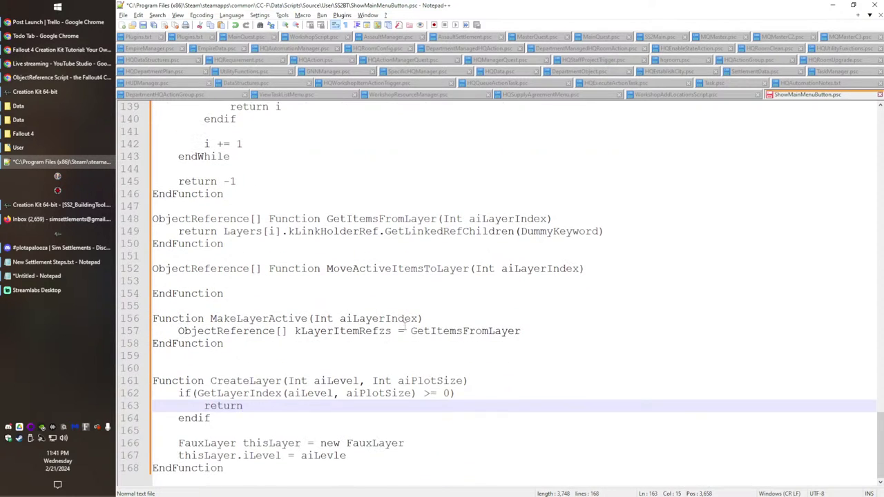
left_click(383, 455)
key("BackSpace")
key("BackSpace")
type("el")
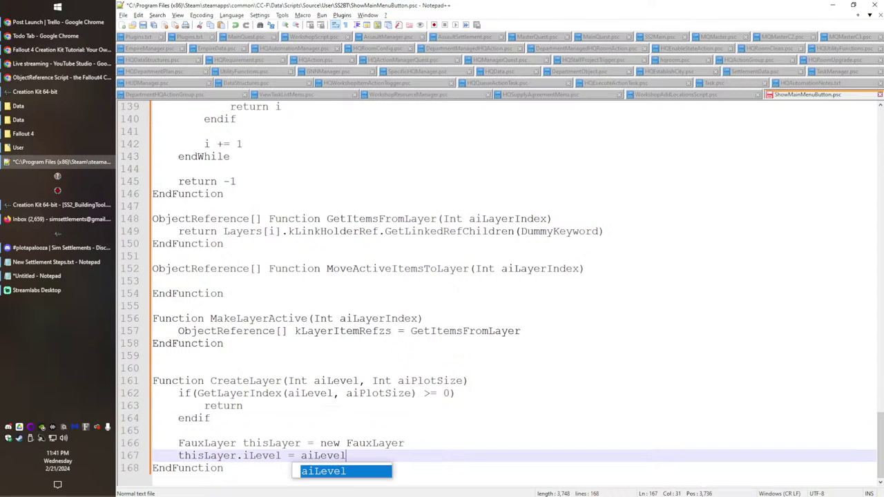
Step: Duplicate the iLevel assignment line and change the copy to thisLayer.iPlotSize = aiPlotSize
key("ctrl+d")
scroll(212, 356, "up", 11)
double_click(228, 356)
key("ctrl+c")
scroll(351, 376, "down", 12)
double_click(265, 455)
key("ctrl+v")
left_click(418, 356)
double_click(429, 368)
key("ctrl+c")
double_click(342, 455)
key("ctrl+v")
Step: After a blank line, start the declaration ObjectReference kHolderRef = PlaceAtMe(XMarker in CreateLayer
key("Return")
key("Return")
type("ObjectReference k")
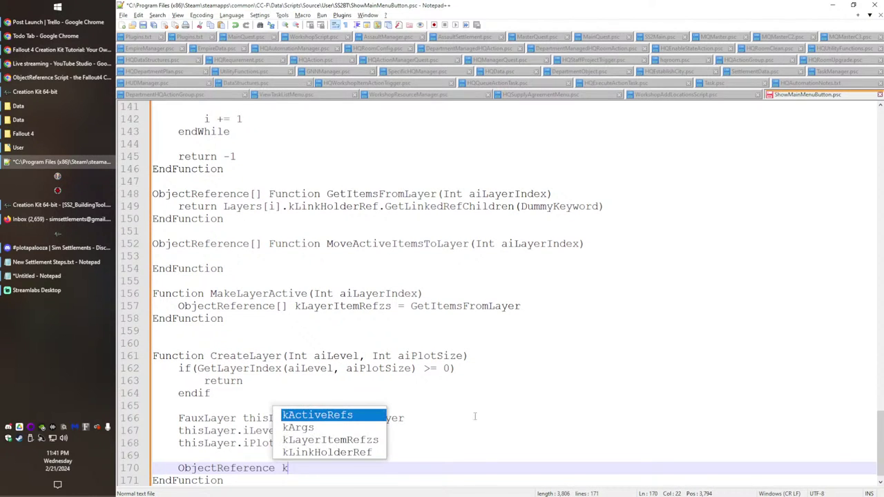
type("Hol")
key("BackSpace")
key("BackSpace")
key("BackSpace")
type("L")
key("BackSpace")
type("HolderRef = Place")
type("Me(XMarker")
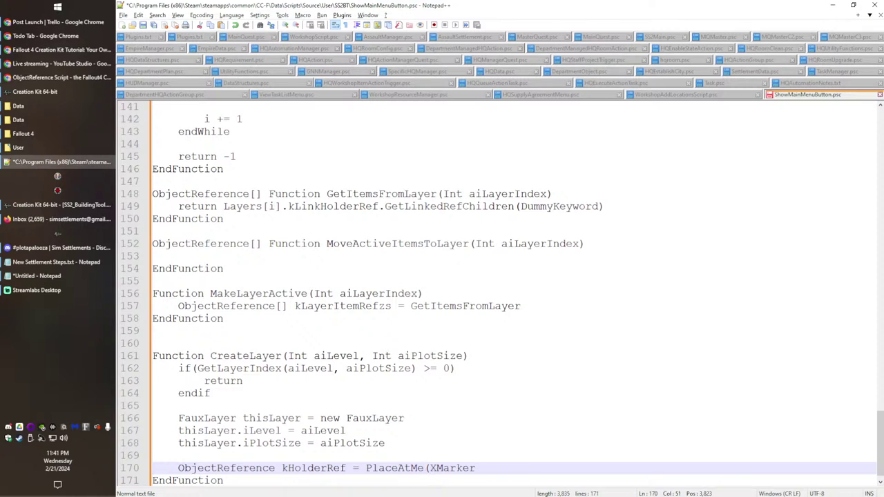
Step: Consult the ObjectReference script reference page in the browser and complete the PlaceAtMe call with abDeleteWhenAble = false
left_click(105, 79)
scroll(628, 233, "up", 7)
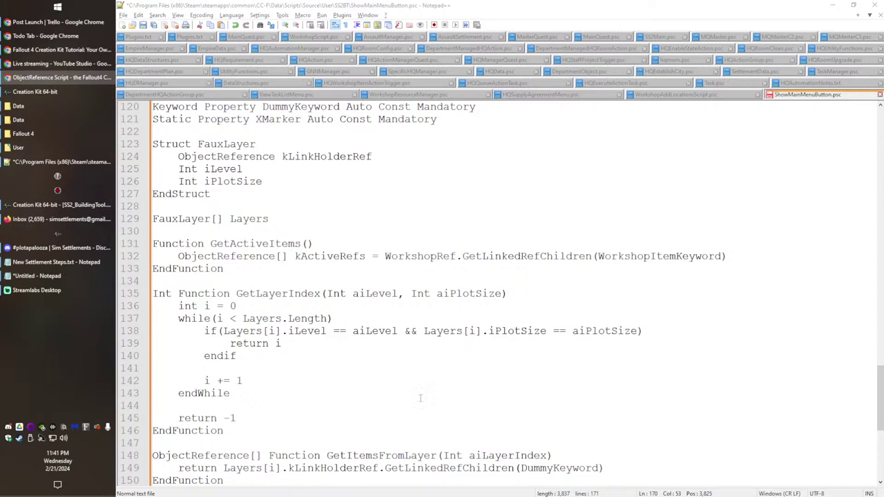
scroll(426, 398, "down", 7)
type("abDeleteWhenAble = false)")
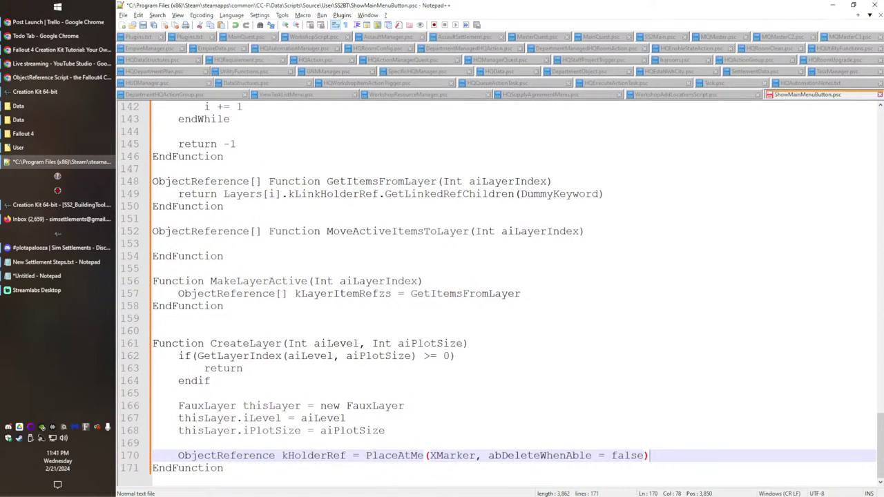
Step: Add the line thisLayer.kLinkHolderRef = kHolderRef below the PlaceAtMe declaration
key("Return")
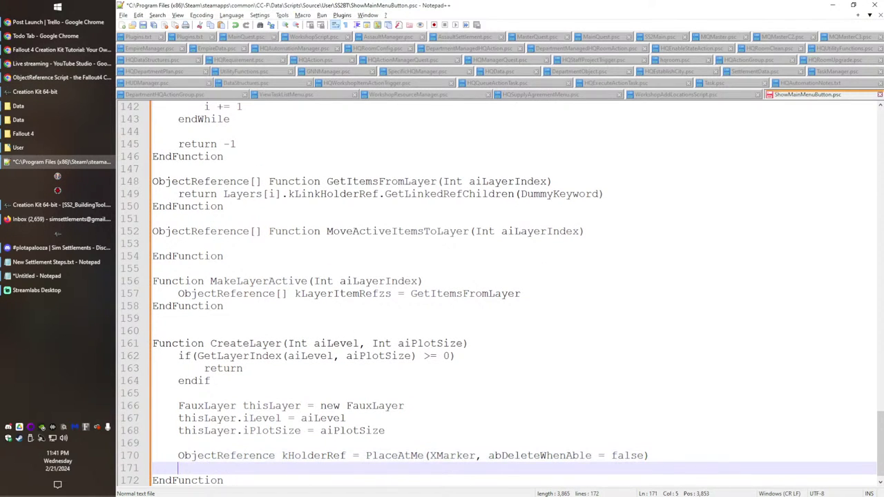
type("thisLayer")
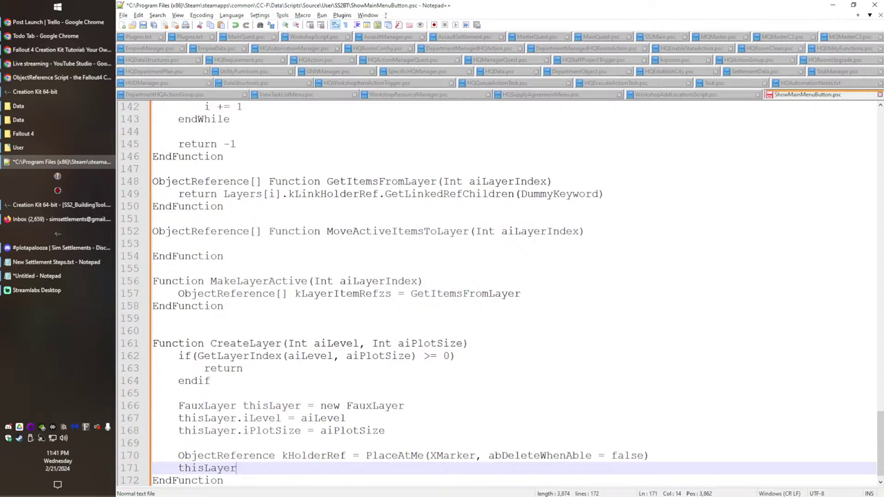
type(".kL")
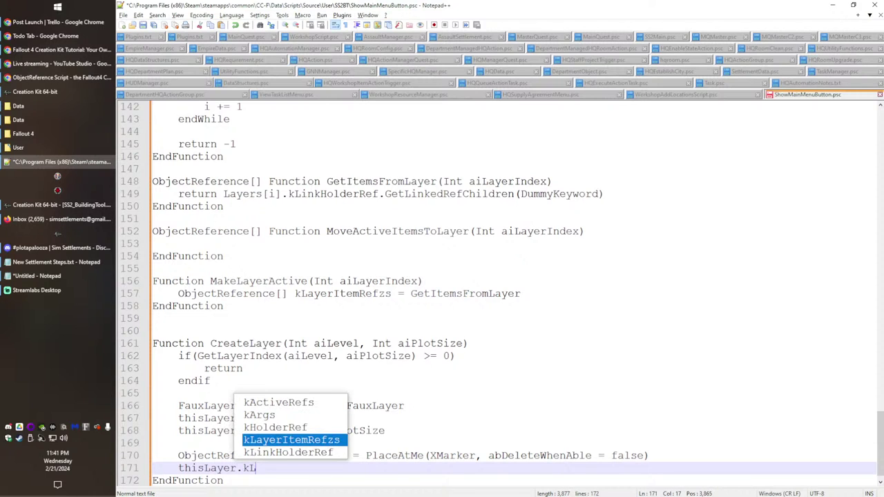
type("inkHolderRef = kHo")
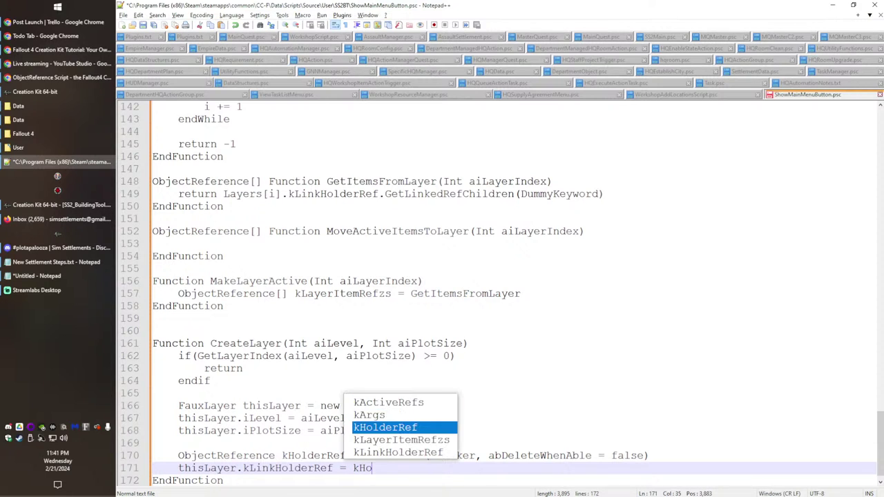
key("Return")
Step: Leave a blank line and add Layer.Add(thisLayer) as the last statement of CreateLayer
key("Return")
key("Return")
type("L")
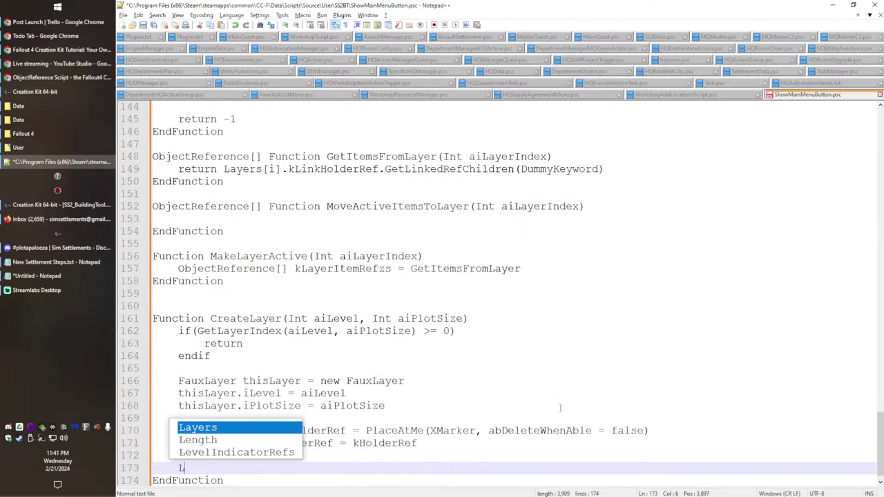
type("ayer.Add(kL")
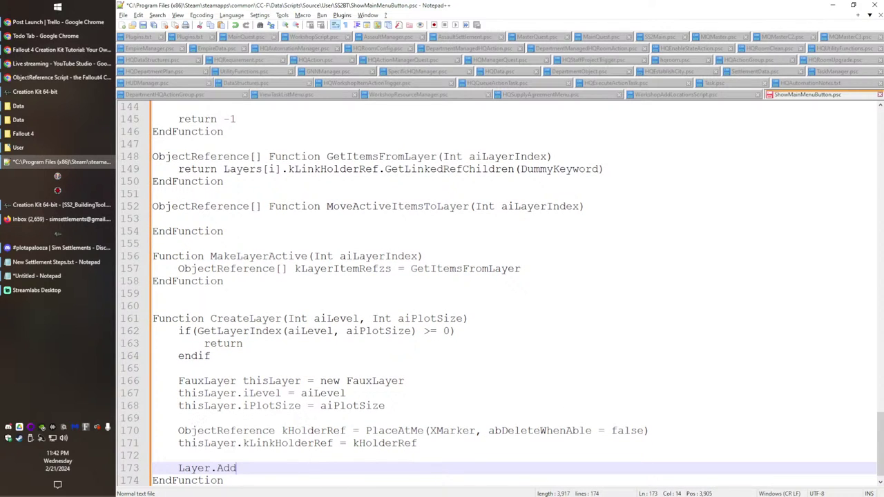
key("BackSpace")
key("BackSpace")
type("thisLayer)")
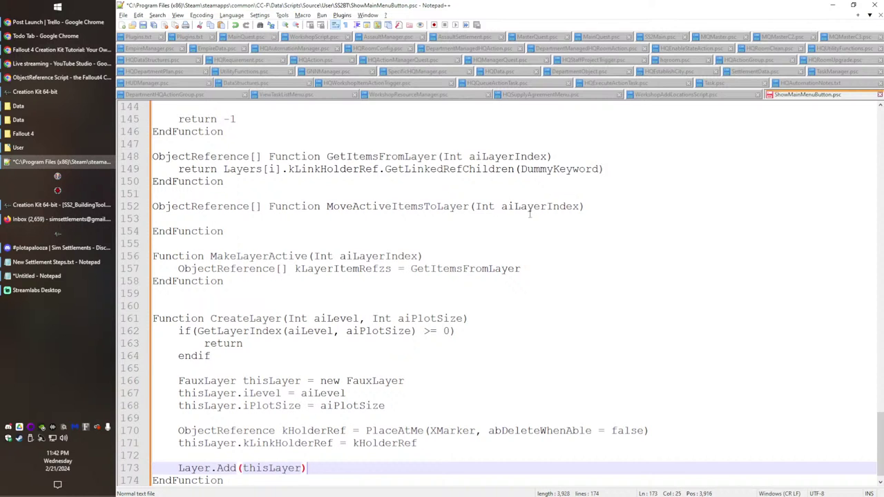
Step: Complete the GetItemsFromLayer call in MakeLayerActive with the argument (aiLayerIndex)
scroll(522, 206, "up", 4)
scroll(347, 306, "down", 3)
left_click(534, 315)
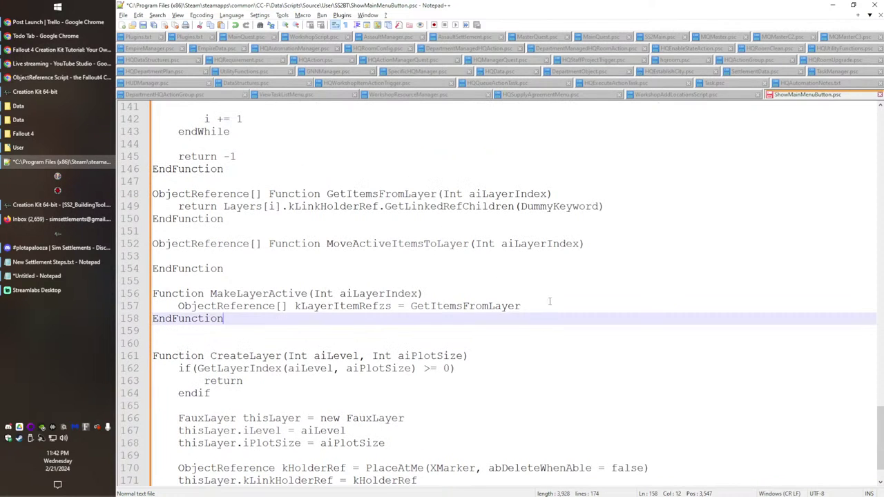
left_click(551, 306)
type("(")
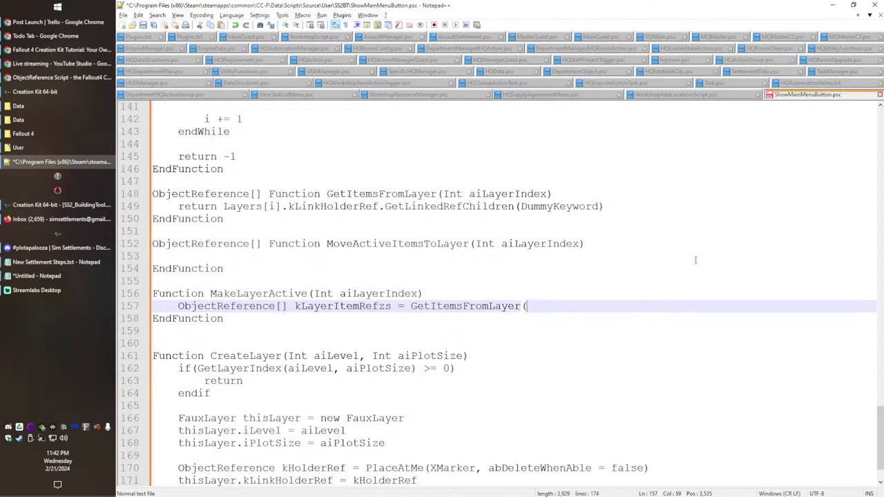
type("aiLayerIndex)")
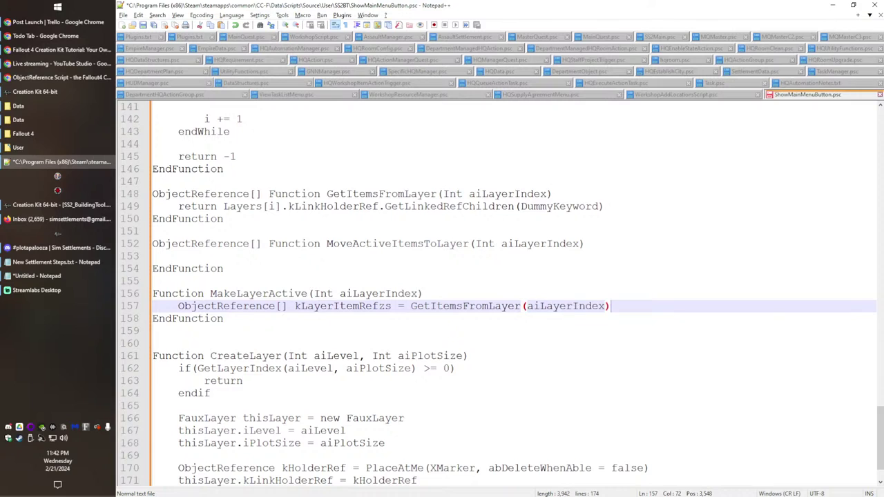
Step: Declare ObjectReference[] kActiveItemRefs on a new line in MakeLayerActive and correct the misspelled kLayerItemRefzs above it to kLayerItemRefs
key("Return")
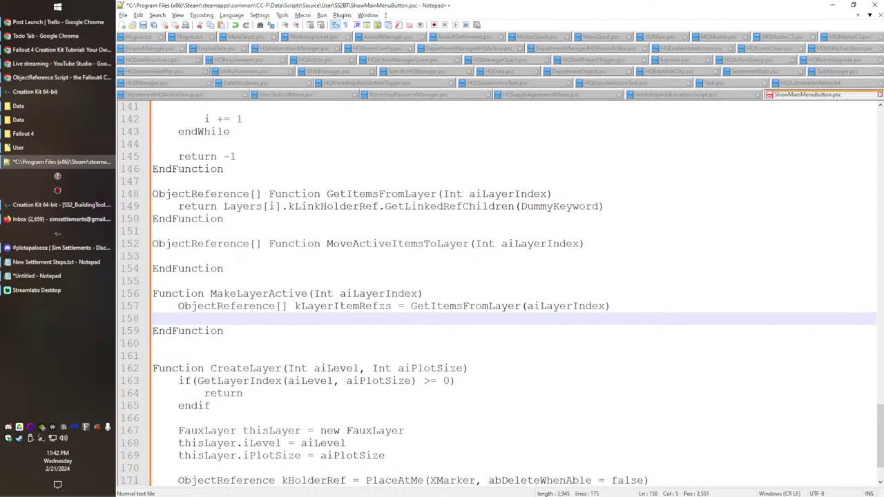
type("O")
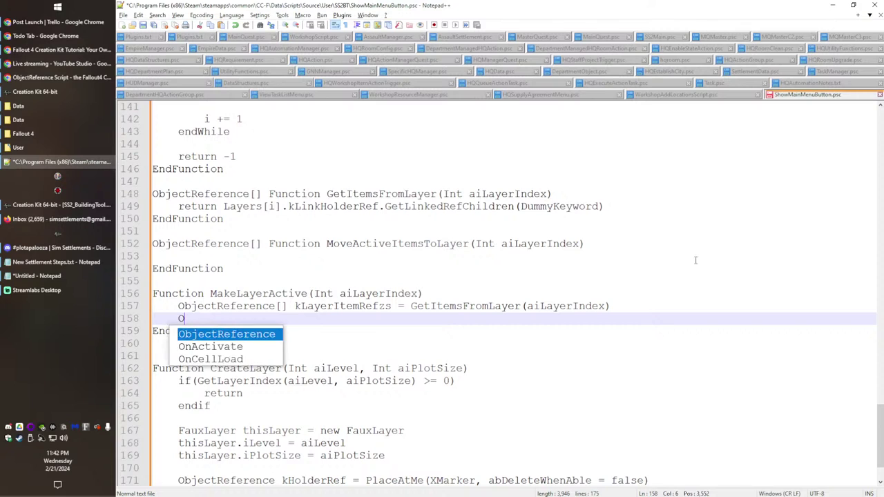
type("bjectReference[] kA")
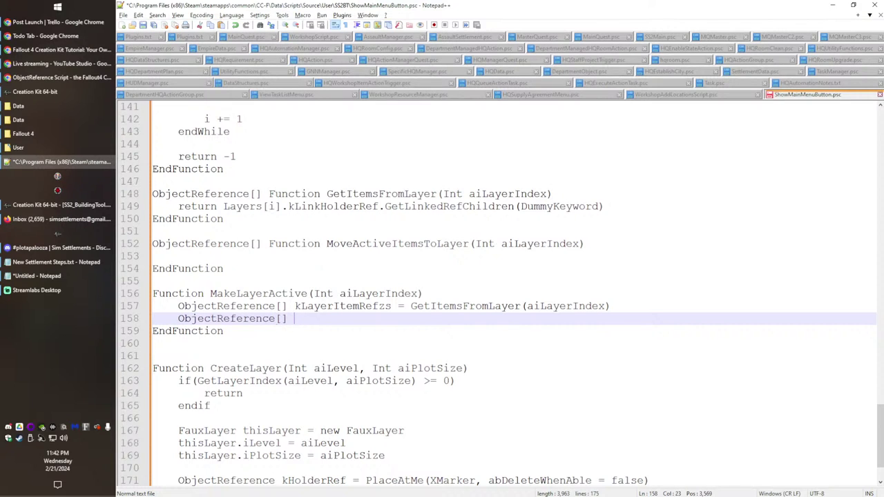
type("ctive")
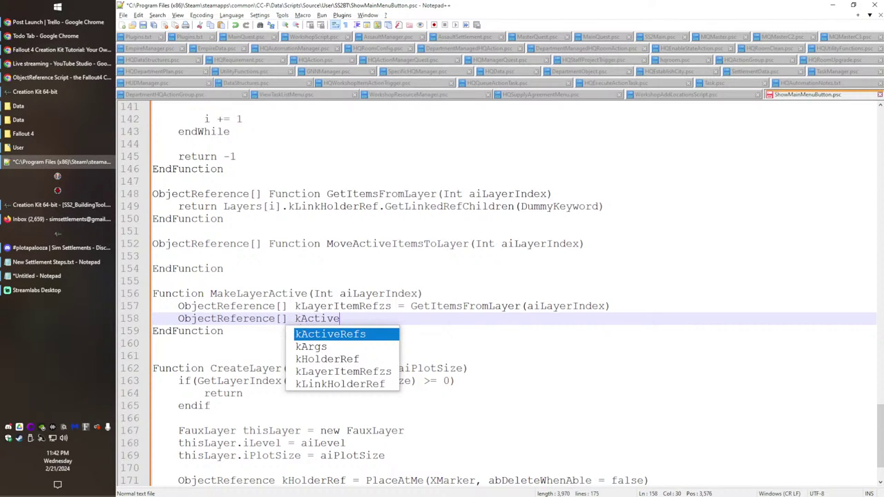
type("ItemRefs")
key("Up")
key("Left")
key("BackSpace")
Step: Assign GetActiveItems() to kActiveItemRefs, copying the function name from its definition above
key("Down")
key("Down")
key("Up")
key("End")
type("=")
scroll(586, 197, "up", 6)
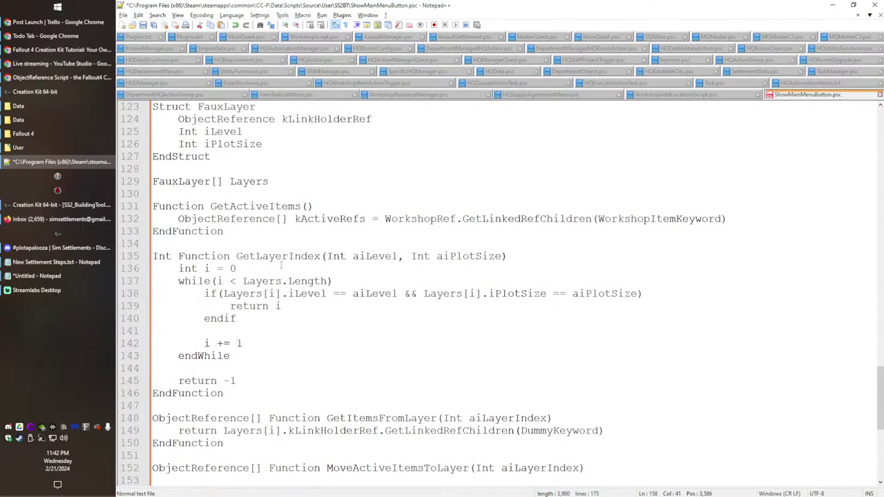
double_click(237, 208)
key("shift+End")
key("ctrl+c")
scroll(458, 413, "down", 6)
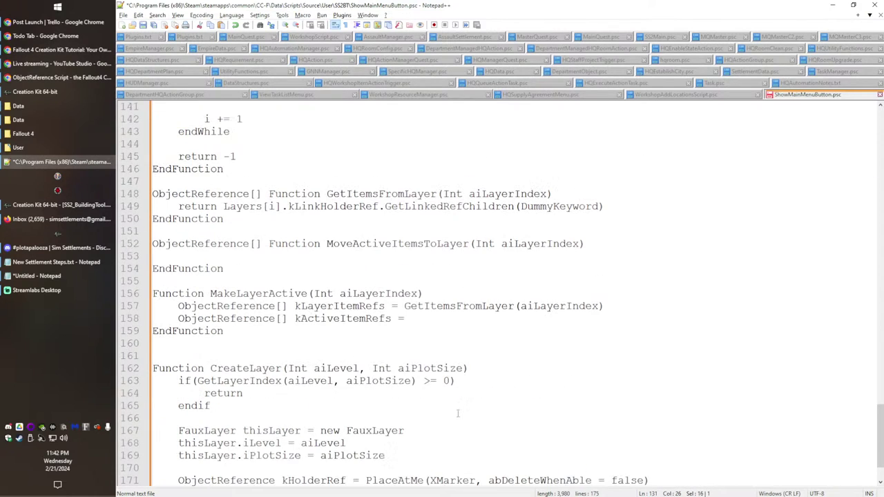
left_click(487, 318)
key("ctrl+v")
key("Return")
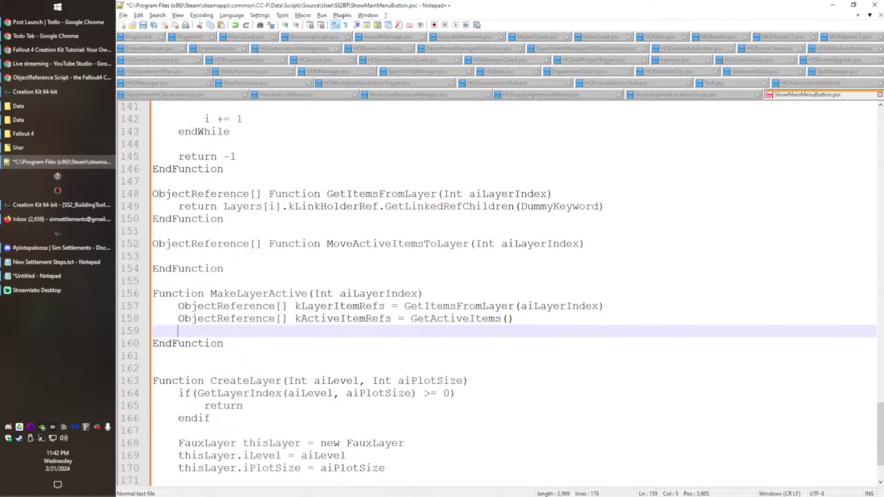
Step: Leave a blank line and add the call DisconnectItemsFromLinkHolder(kLayerItemRefs, DummyKeyword) in MakeLayerActive
key("Return")
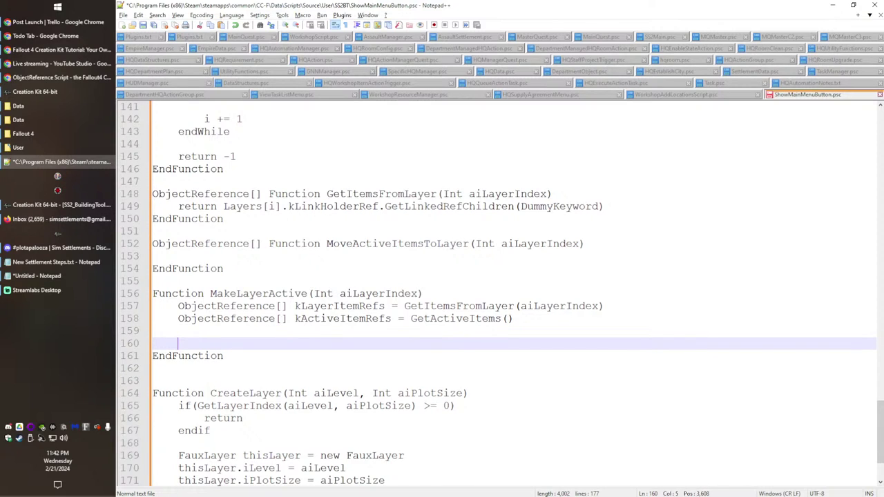
type("Disconnect")
scroll(386, 241, "up", 12)
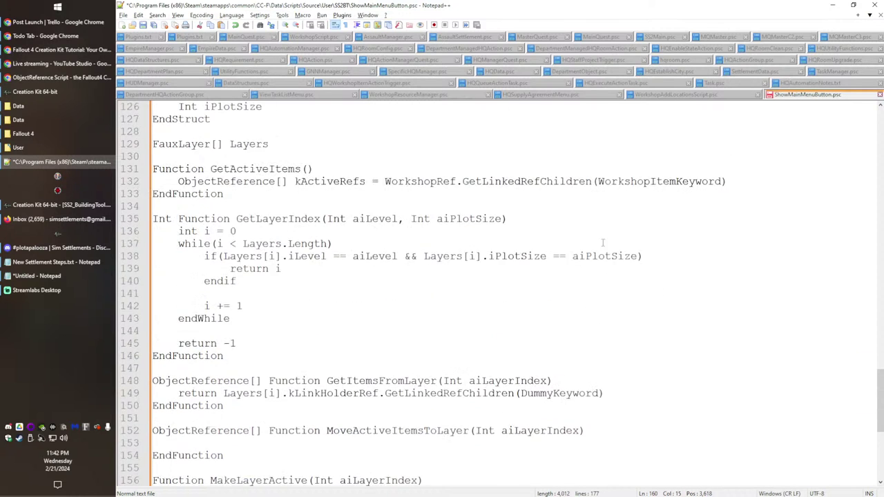
scroll(367, 239, "down", 9)
scroll(367, 240, "down", 2)
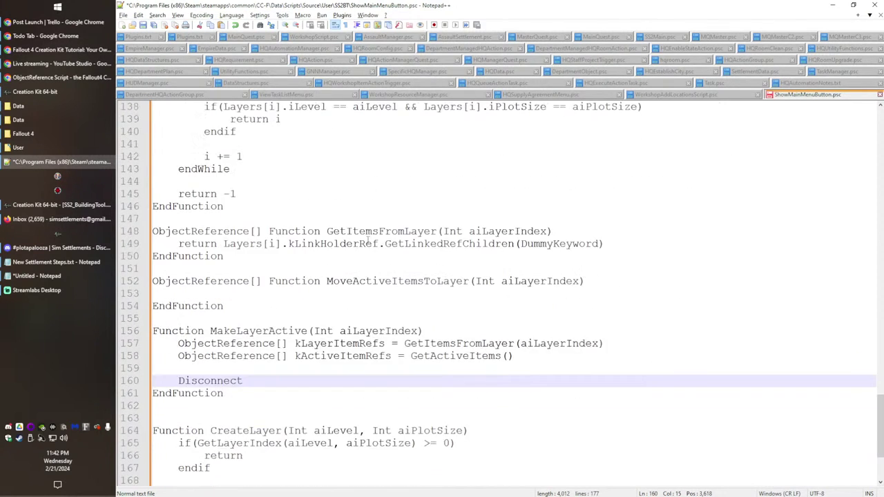
type("ItemsFromLinkHolder(")
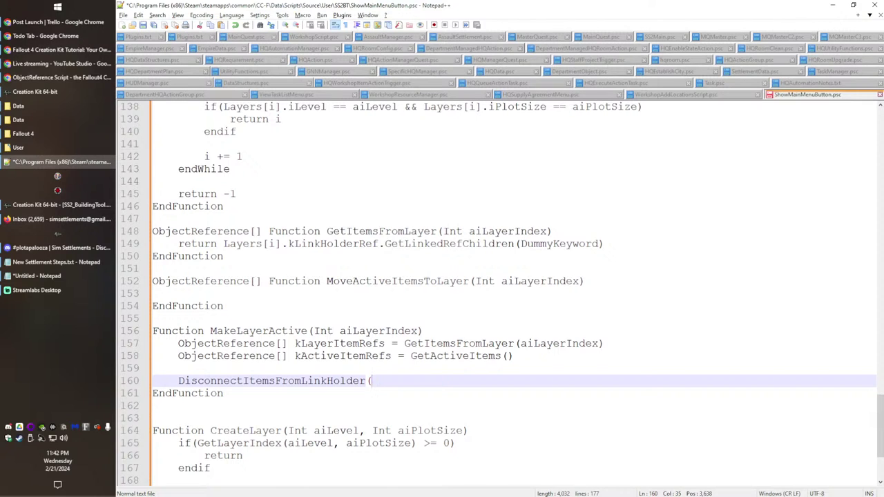
type("kLayerItemRefs")
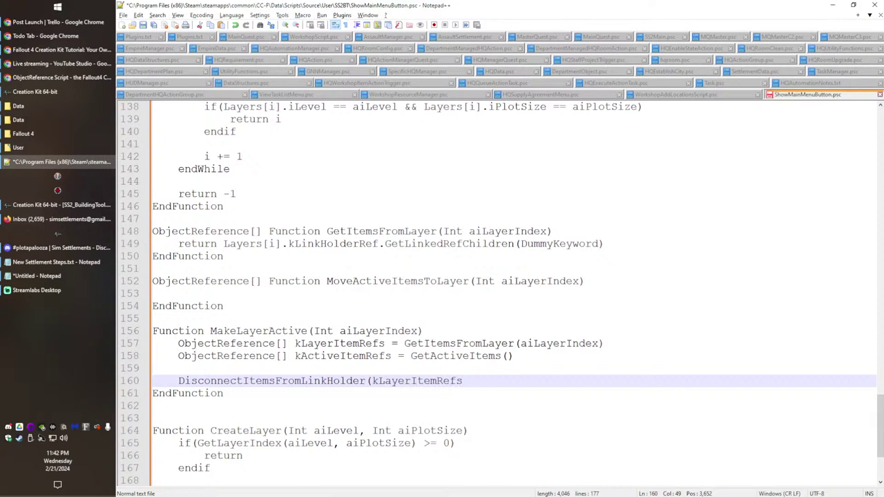
type(", Du")
key("Return")
type(")")
key("Return")
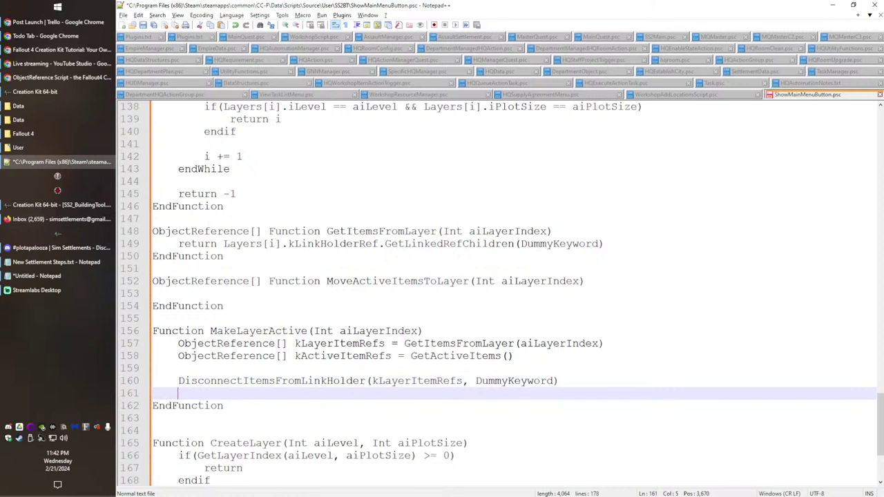
Step: Duplicate the DisconnectItemsFromLinkHolder call and change the copy's arguments to kActiveItemRefs and WorkshopItemKeyword
key("Up")
key("End")
key("ctrl+d")
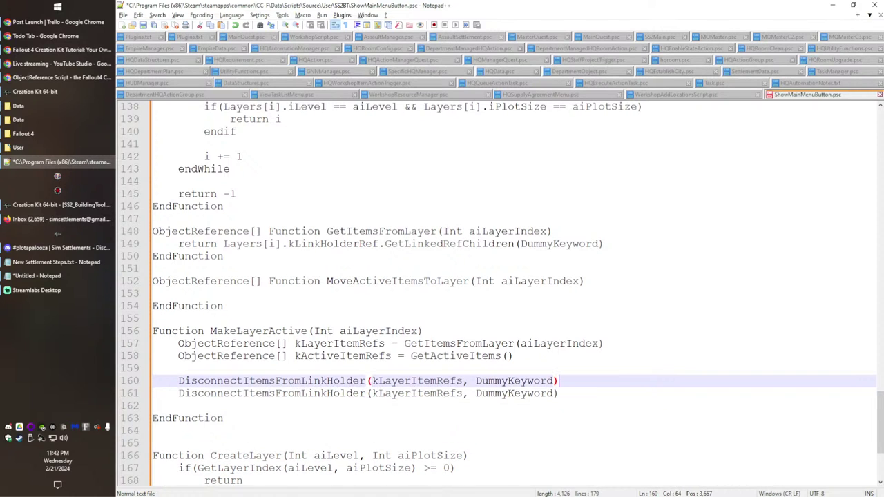
key("Down")
key("Delete")
double_click(346, 355)
key("ctrl+c")
double_click(417, 392)
key("ctrl+v")
double_click(515, 392)
type("Worksho")
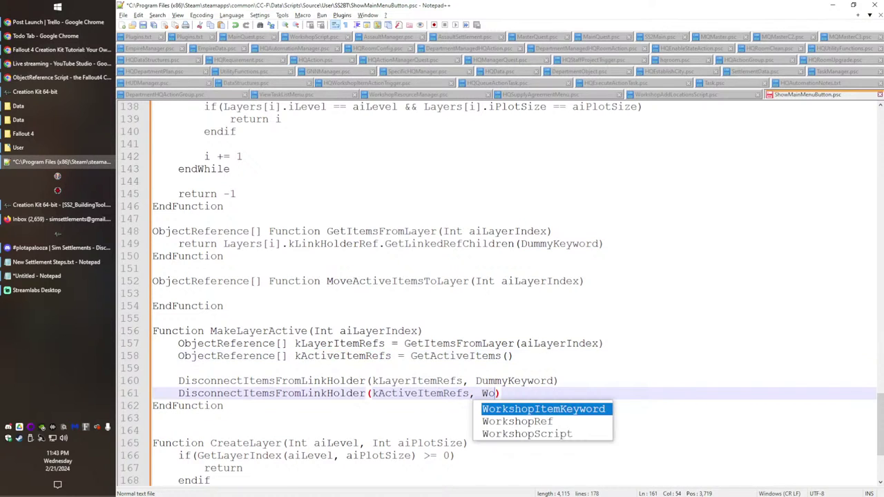
key("Return")
Step: Below MakeLayerActive, create Function DisconnectItemsFromLinkHolder(ObjectReference[] akItems, Keyword akKeyword) with its closing EndFunction
key("Down")
key("Return")
key("Return")
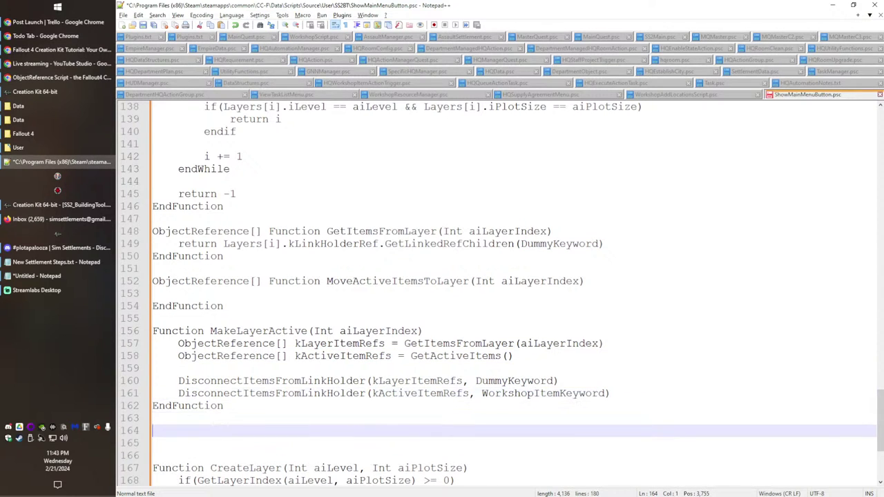
type("Function Di")
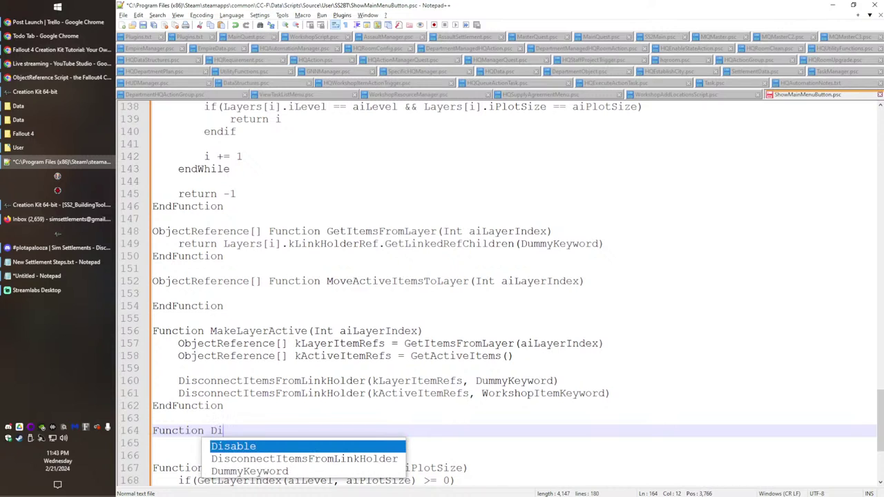
key("Down")
key("Return")
type("(ObjectReference")
key("Return")
type("[] ak")
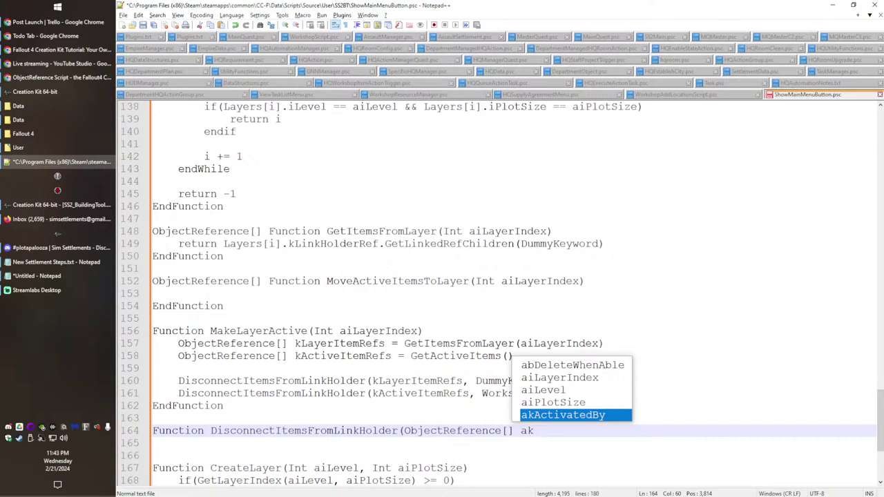
type("Items")
type(", Keyword ")
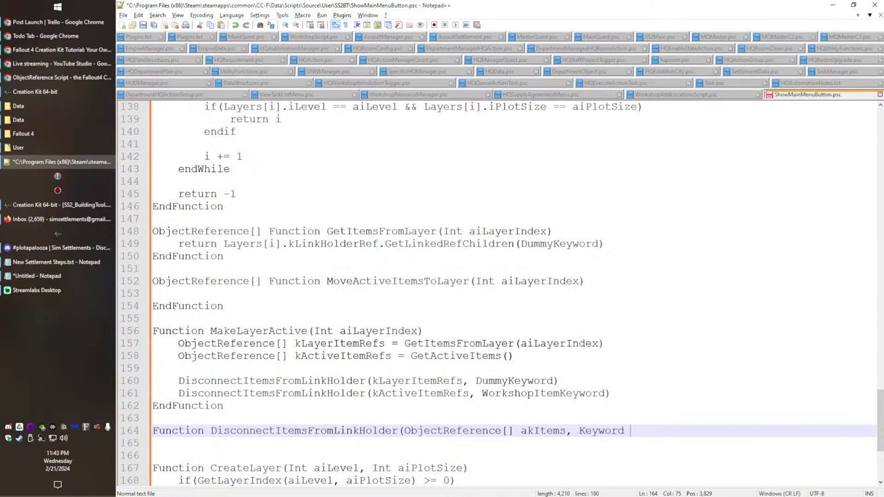
type("akKeyword)")
key("Return")
type("EndFunction")
Step: Fill DisconnectItemsFromLinkHolder with int i = 0 and a while(i < akItems.Length) loop that increments i by 1
key("Up")
key("End")
key("Return")
key("Tab")
type("int i = 0")
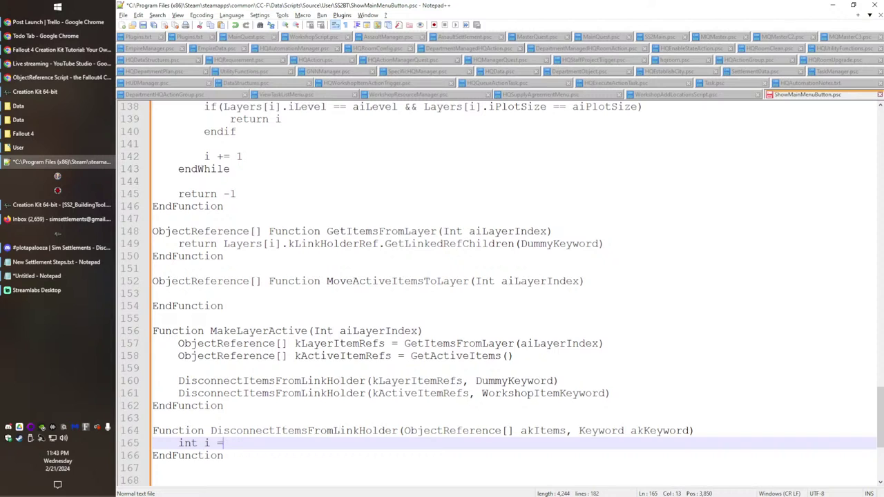
key("Return")
type("while(i < ")
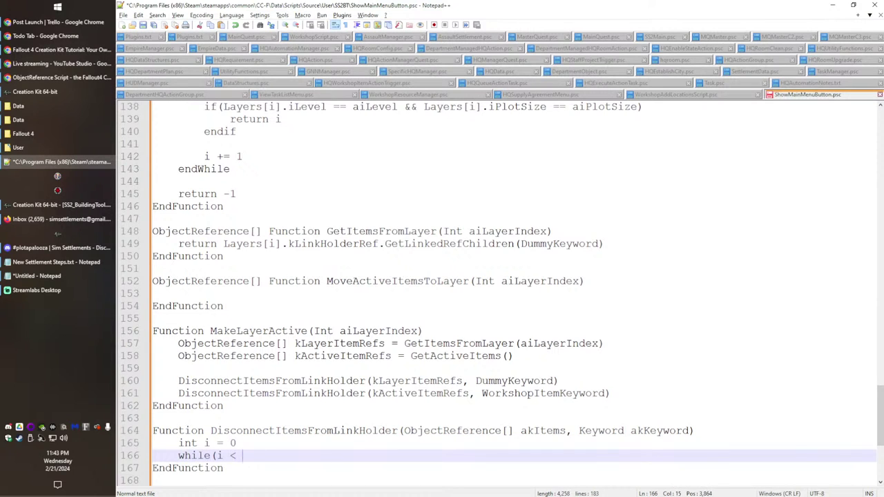
type("akItems.Length)")
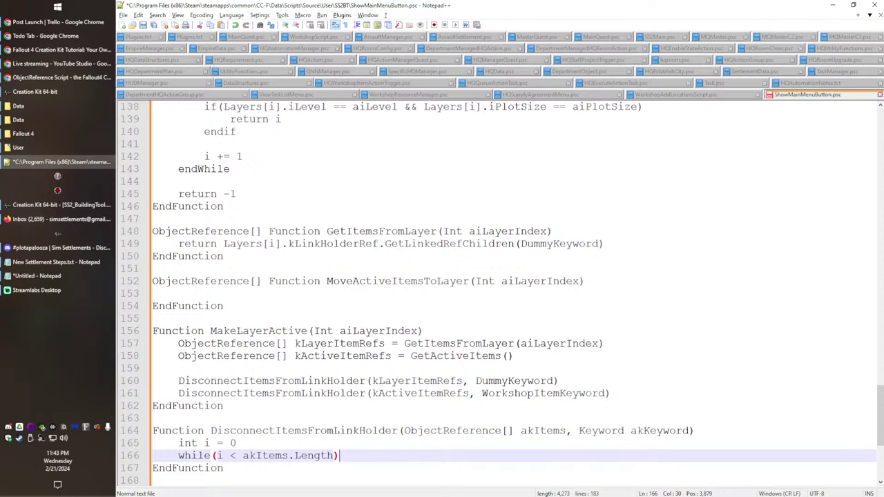
key("Return")
key("Tab")
type("i += 1")
key("Return")
key("BackSpace")
type("endWhile")
Step: Add akItems[i].SetLinkedRef(None, akKeyword) as the first statement of the while loop, followed by a blank line
key("Up")
key("Up")
key("End")
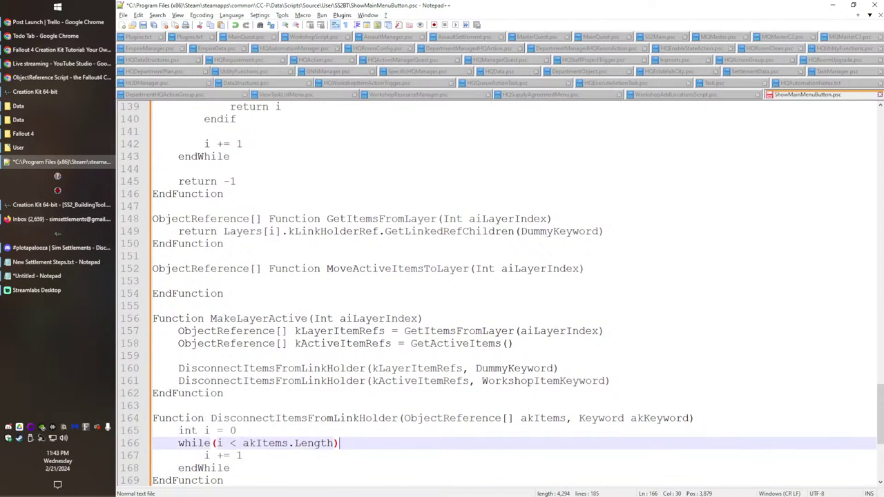
key("Return")
key("Tab")
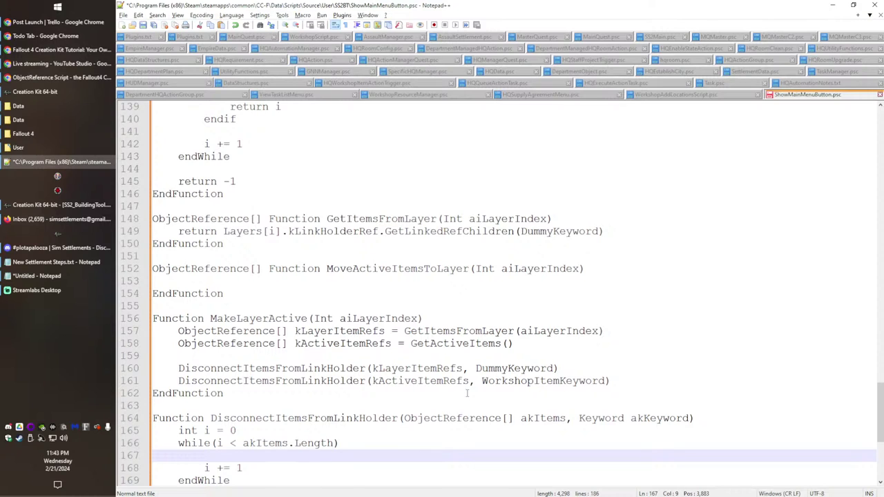
type("ak")
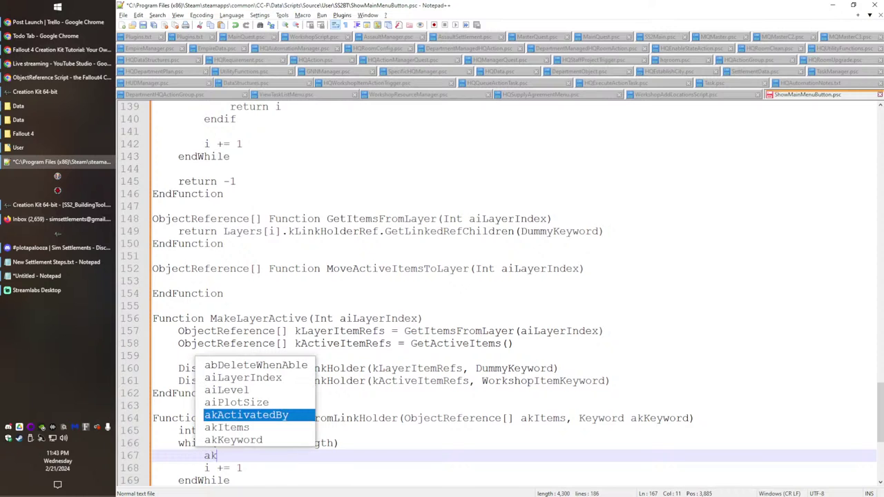
type("Items[i].Set")
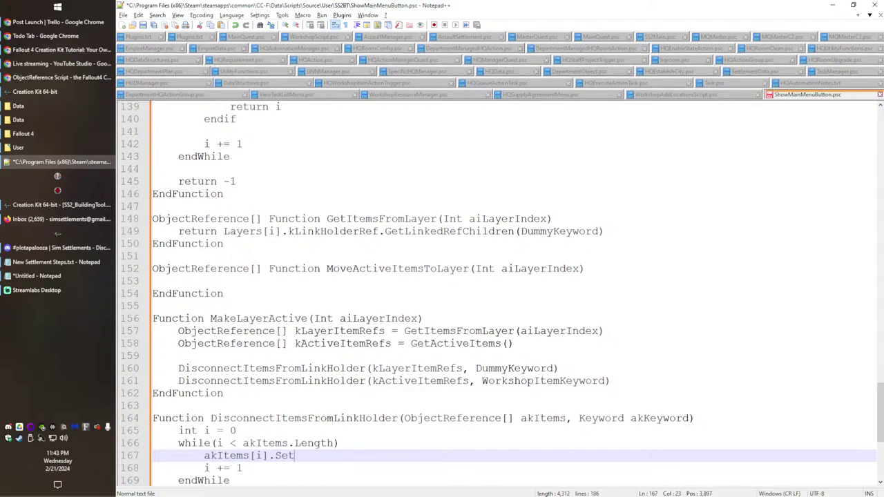
type("LinkedRef(None, ")
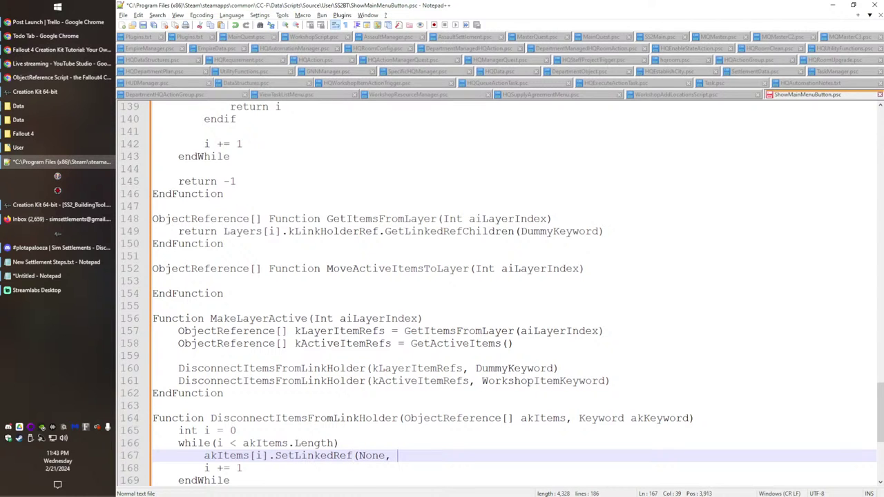
type("akKeyword)")
key("Return")
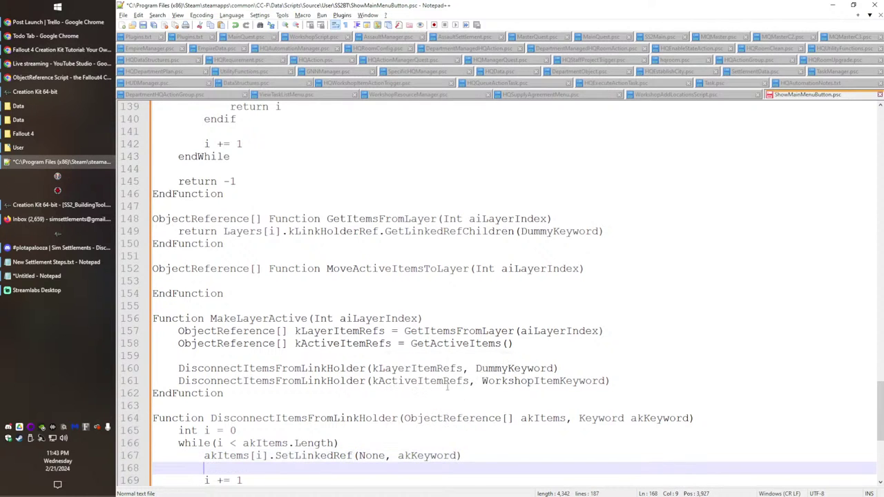
Step: Add ConnectItemsToLinkHolder(kLayerItemRefs, WorkshopRef, WorkshopItemKeyword) after the disconnect calls in MakeLayerActive and duplicate that line
scroll(456, 399, "down", 5)
scroll(281, 357, "up", 3)
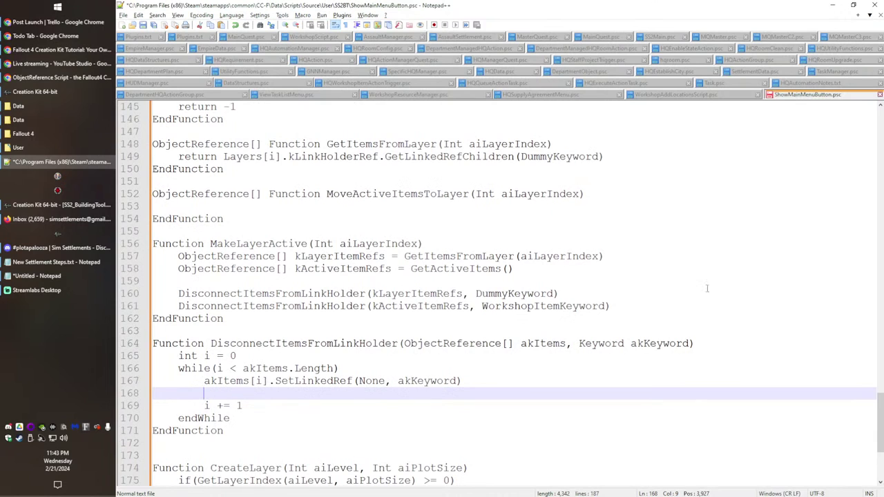
left_click(624, 306)
key("Return")
key("Return")
type("ConnectItemsToLinkHolder(")
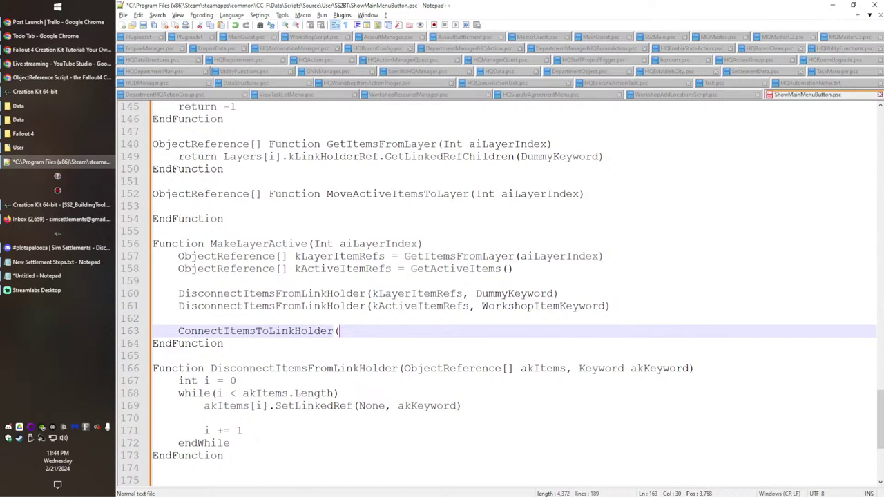
type("kLayer")
key("Return")
type(",")
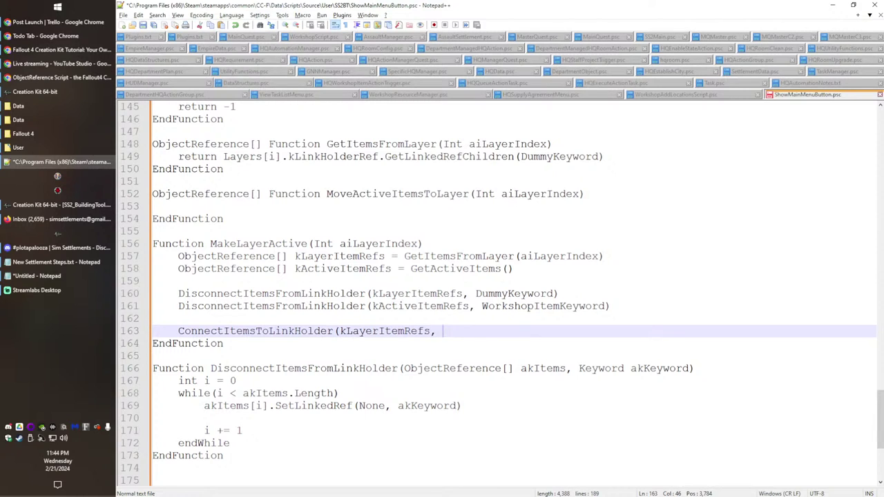
type(" WorkshopRef, Works")
key("Return")
type(")")
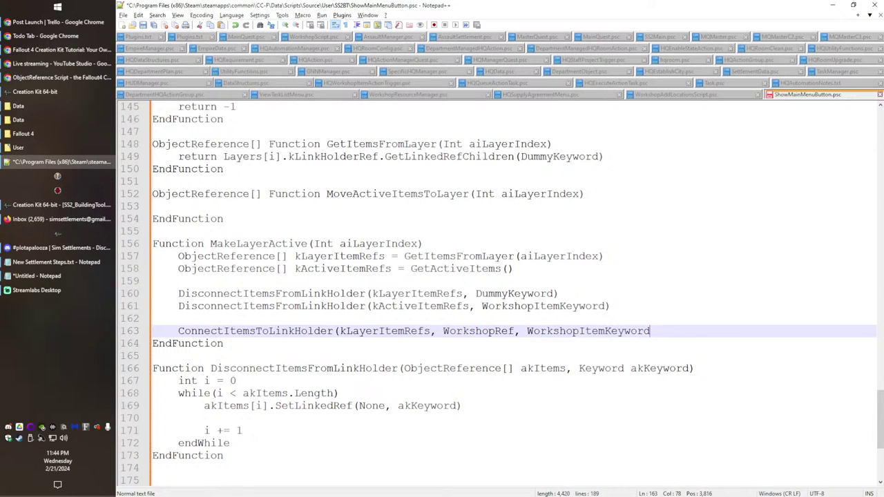
key("ctrl+d")
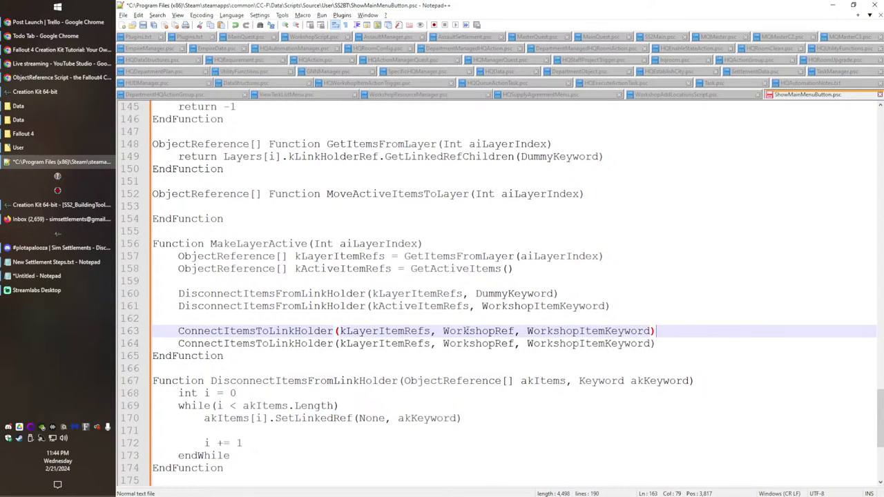
double_click(444, 306)
key("ctrl+c")
double_click(394, 343)
key("ctrl+v")
double_click(471, 342)
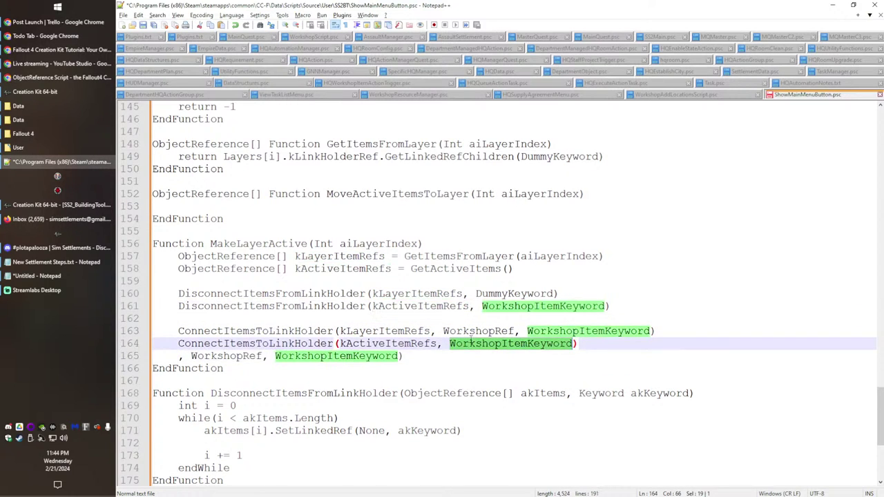
key("ctrl+z")
Step: Replace the first argument of the second ConnectItemsToLinkHolder call in MakeLayerActive with kActiveItemRefs
double_click(421, 306)
key("ctrl+c")
double_click(383, 344)
key("ctrl+v")
Step: Set the remaining arguments of the second ConnectItemsToLinkHolder call to Layers[aiLayerIndex].kLinkHolderRef and DummyKeyword
double_click(483, 343)
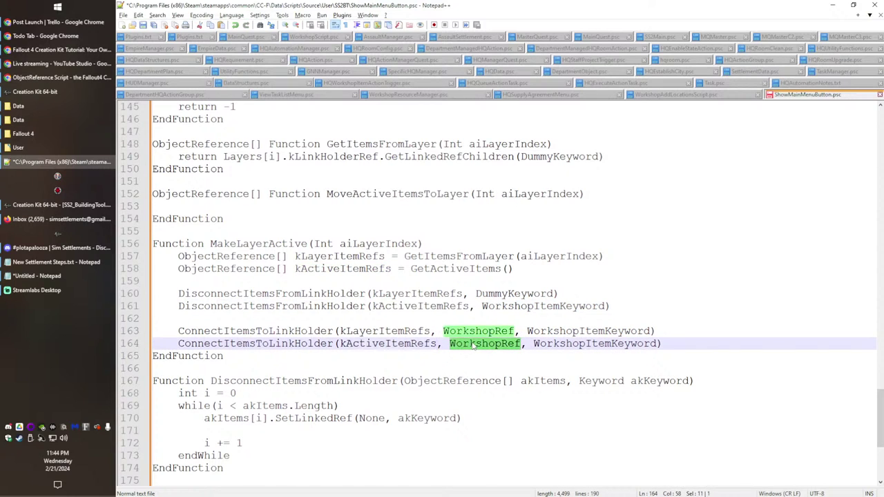
type("Layer")
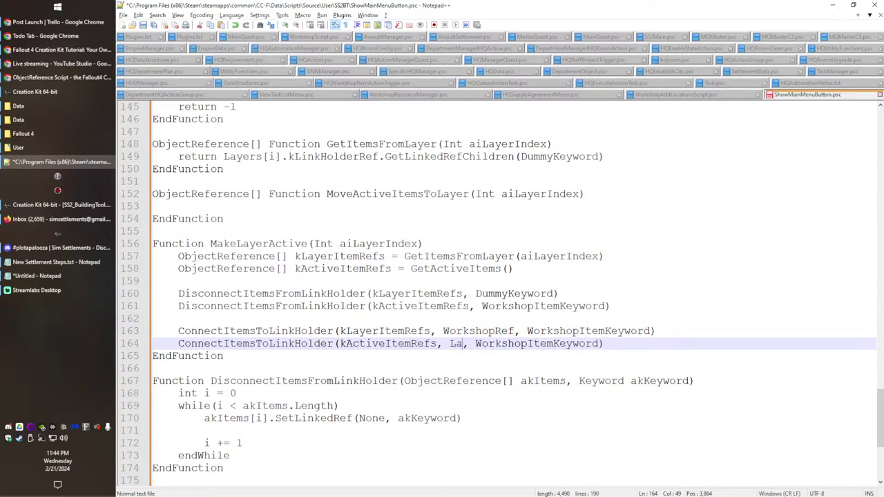
type("[")
key("BackSpace")
type("s[aiLayerIndex].k")
key("Down")
key("Down")
key("Down")
key("Down")
key("Down")
key("Return")
double_click(725, 344)
type("Dumm")
type("yKeyword")
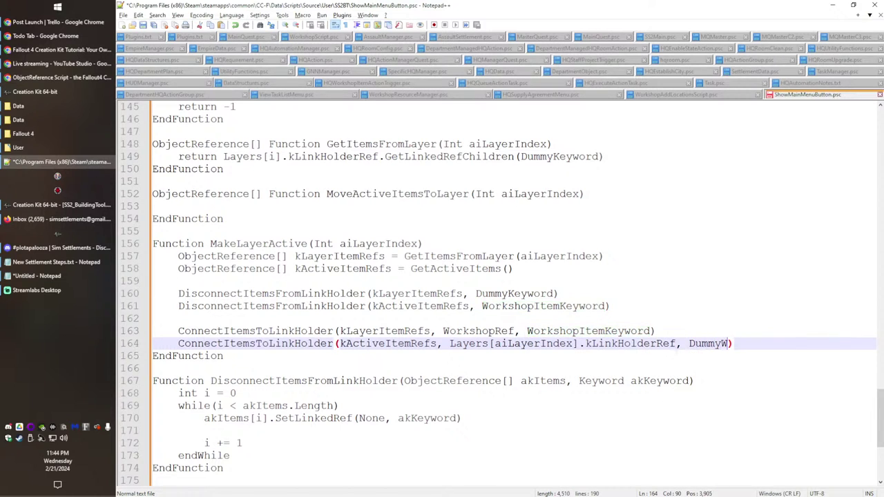
left_click(275, 341)
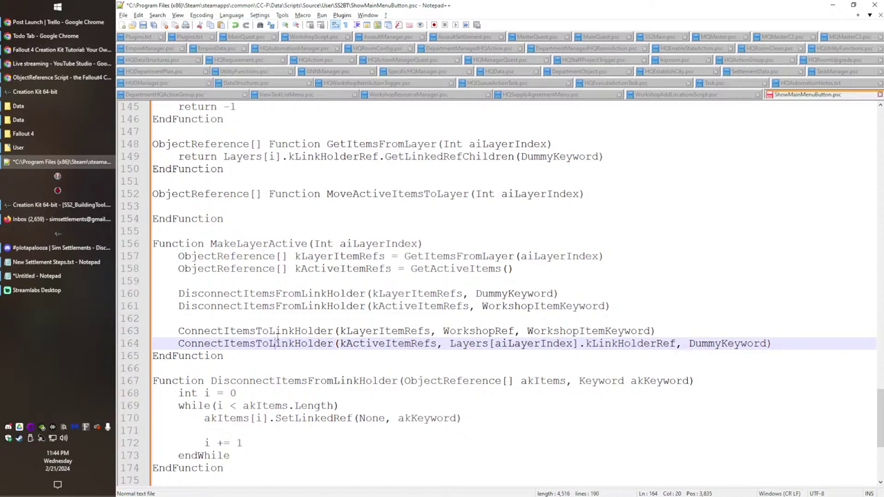
Step: Duplicate the DisconnectItemsFromLinkHolder function below itself, separated by a blank line, and rename the copy ConnectItemsToLinkHolder
double_click(275, 332)
scroll(269, 457, "down", 1)
left_click_drag(242, 427, 253, 330)
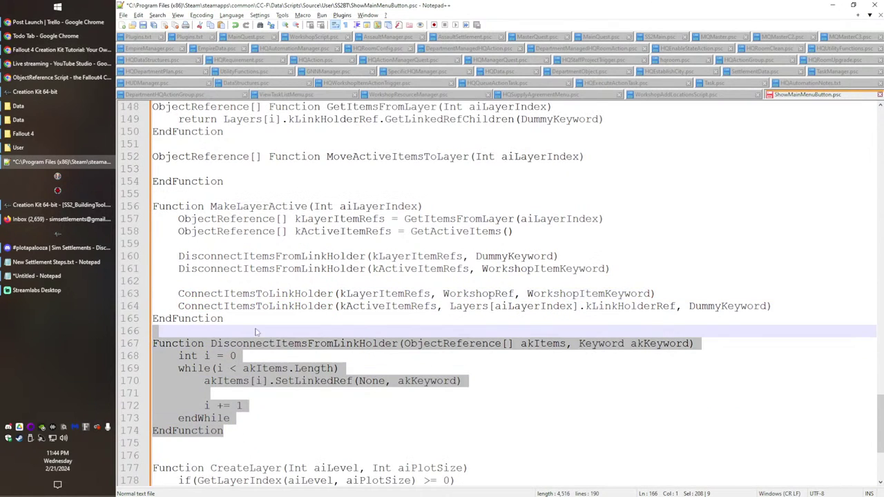
key("ctrl+d")
scroll(247, 441, "down", 2)
left_click(254, 357)
key("Return")
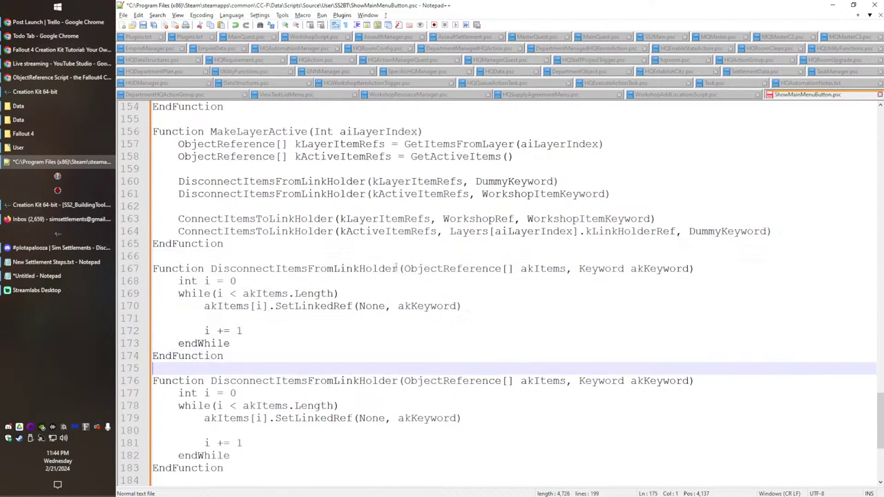
double_click(294, 381)
key("ctrl+v")
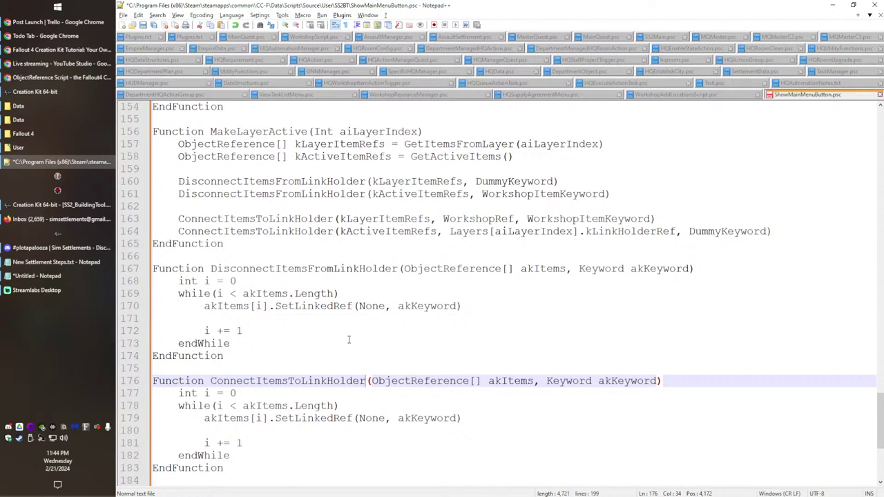
scroll(349, 339, "down", 1)
scroll(347, 307, "up", 1)
left_click(349, 306)
double_click(299, 268)
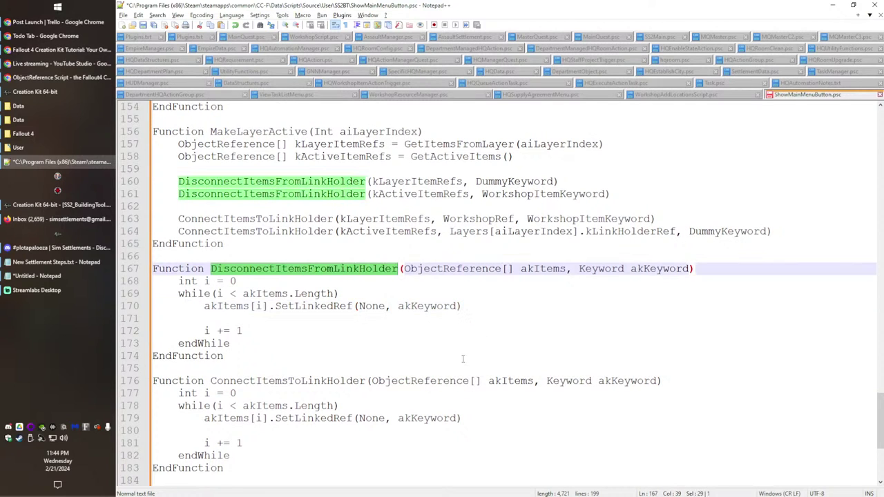
scroll(467, 354, "down", 1)
left_click(704, 232)
type(", Bool")
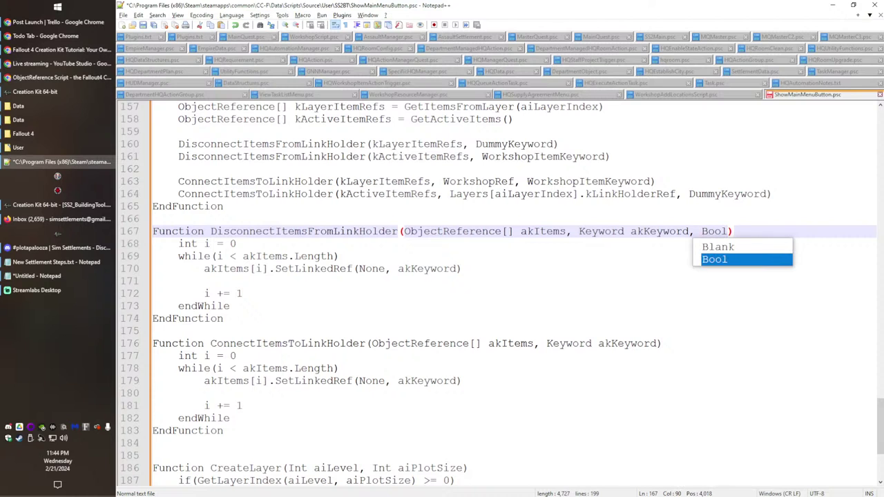
type(" abDisable")
type("= true")
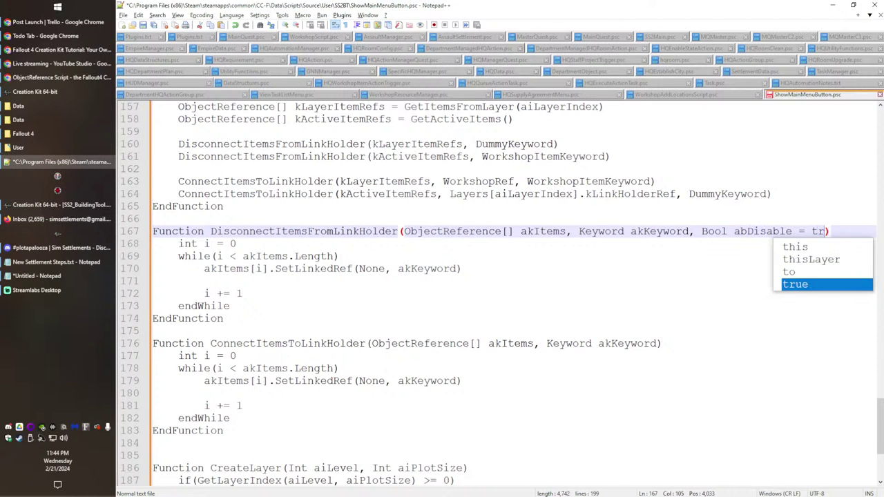
scroll(450, 183, "up", 1)
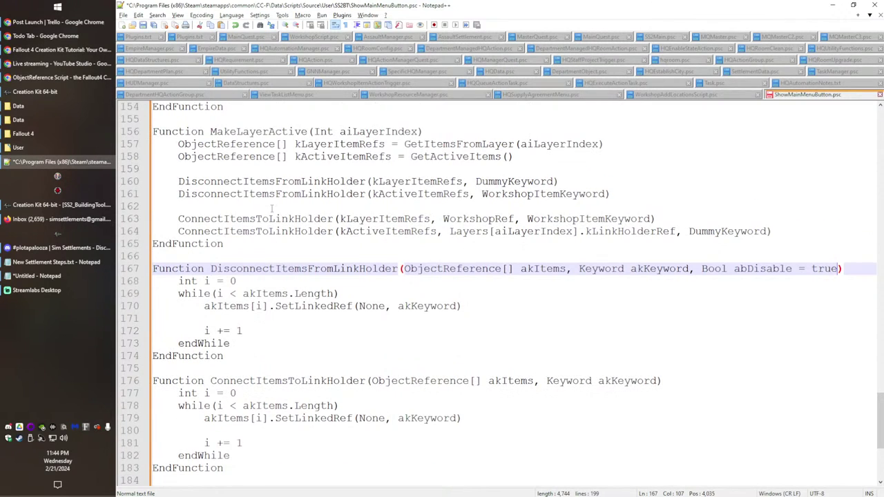
double_click(421, 182)
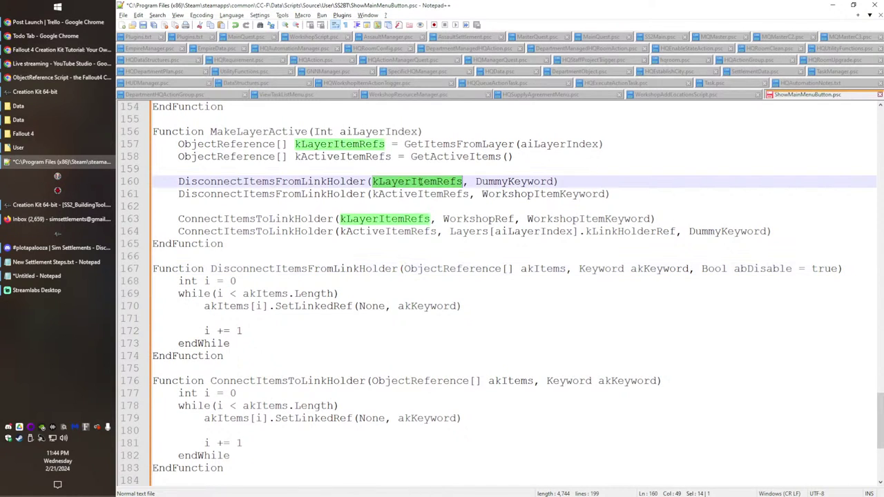
left_click(556, 181)
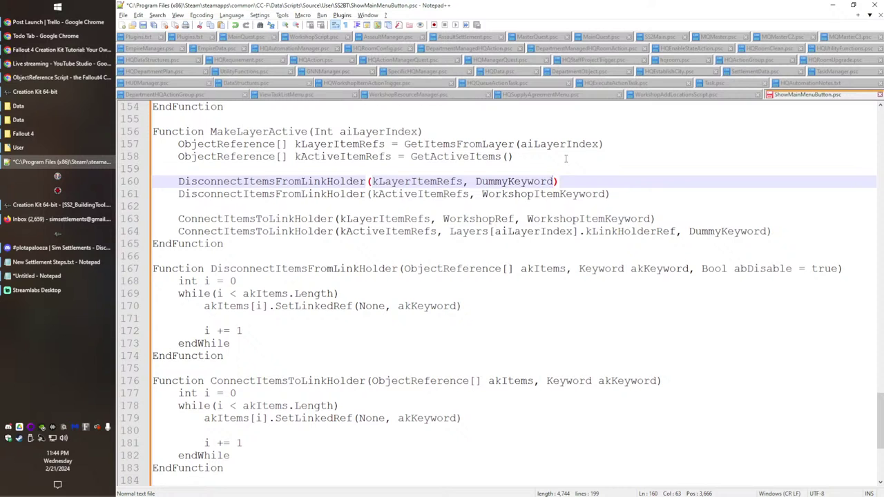
left_click_drag(837, 269, 691, 269)
key("Delete")
Step: Insert an ObjectReference akLinkToRef parameter between akItems and Keyword akKeyword in the ConnectItemsToLinkHolder function header
scroll(245, 245, "down", 2)
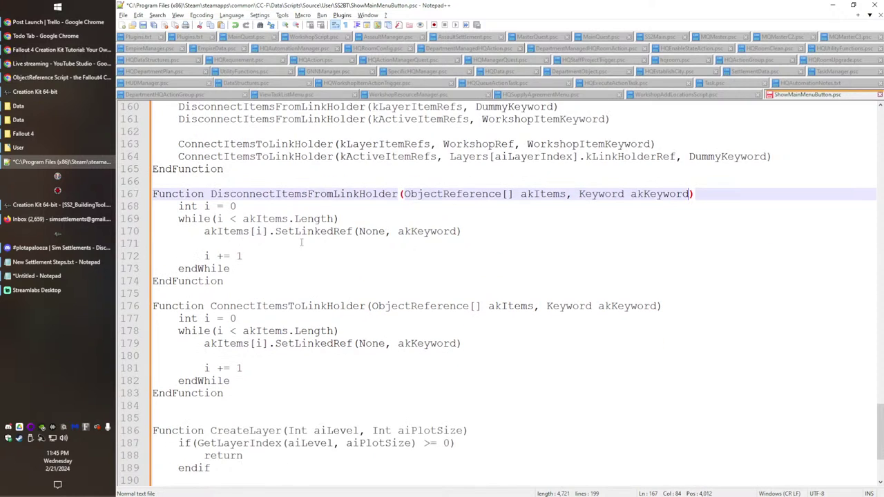
scroll(348, 334, "up", 3)
scroll(403, 374, "down", 3)
left_click(657, 306)
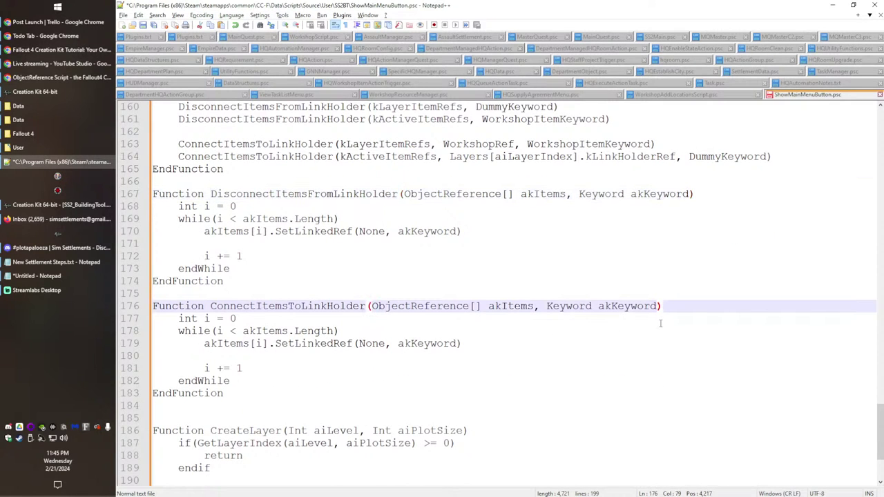
scroll(255, 319, "up", 2)
scroll(259, 327, "down", 2)
left_click(268, 367)
scroll(413, 398, "up", 1)
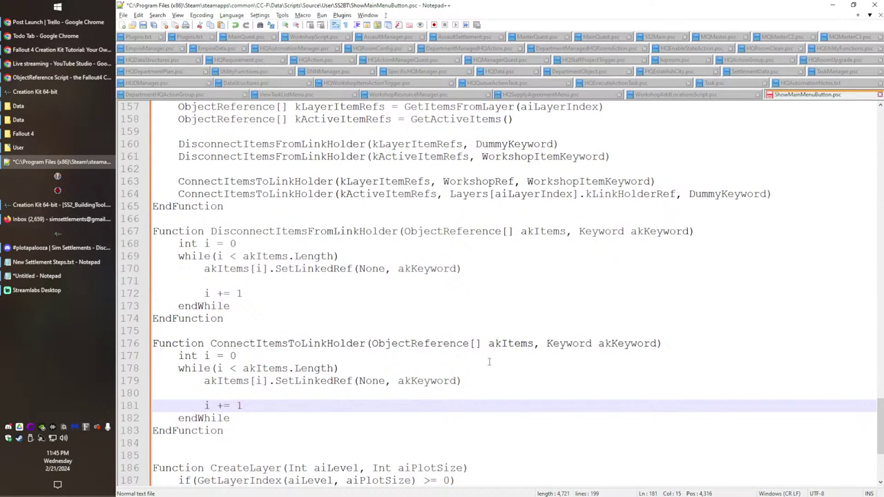
left_click(371, 381)
left_click(543, 343)
type("ObjectReference ak ")
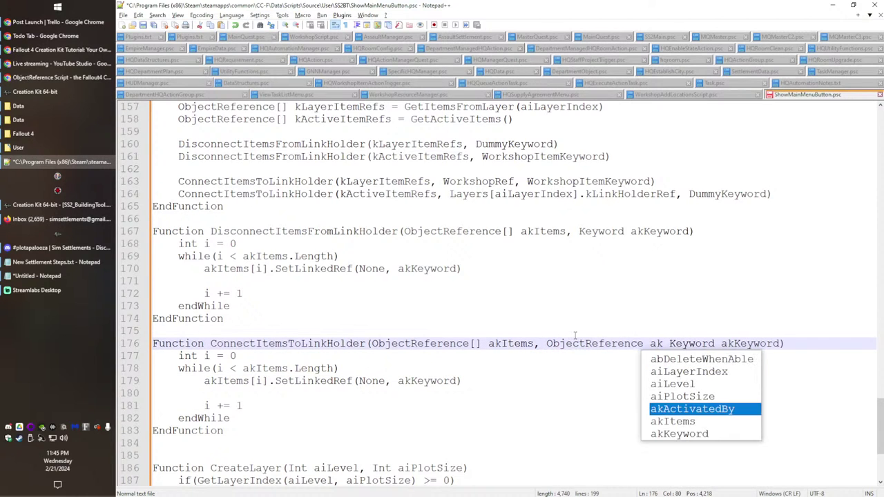
type("LinkToRef,")
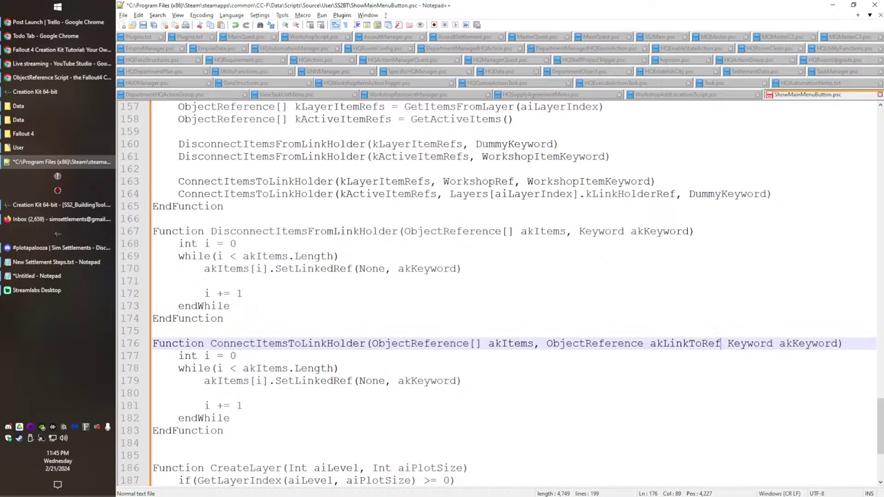
key("BackSpace")
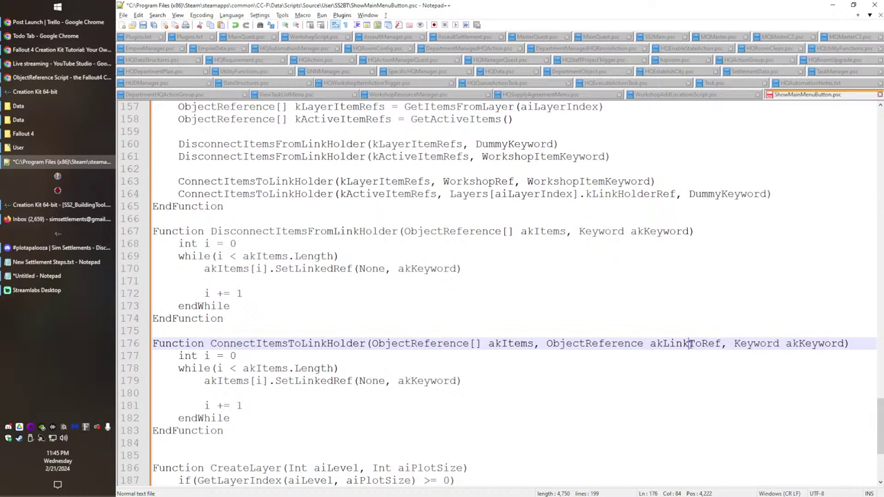
Step: Replace None with akLinkToRef in the SetLinkedRef call inside ConnectItemsToLinkHolder
double_click(689, 343)
key("ctrl+c")
double_click(366, 380)
key("ctrl+v")
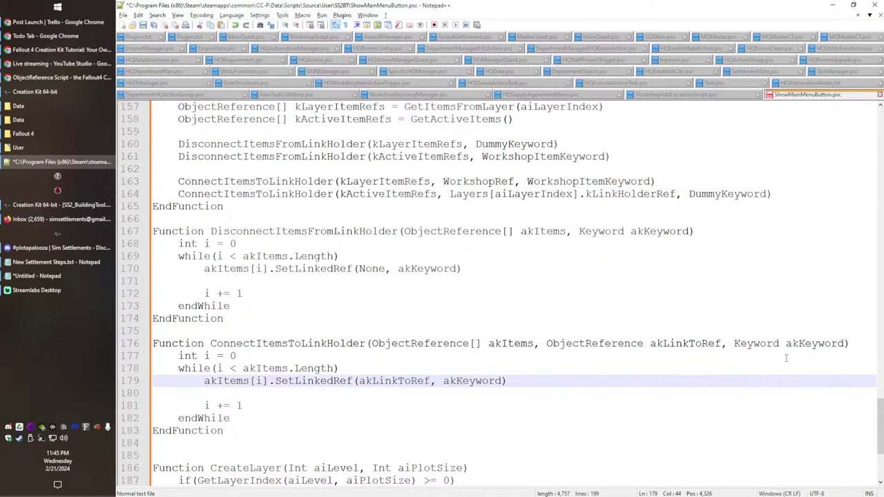
left_click(279, 371)
double_click(288, 344)
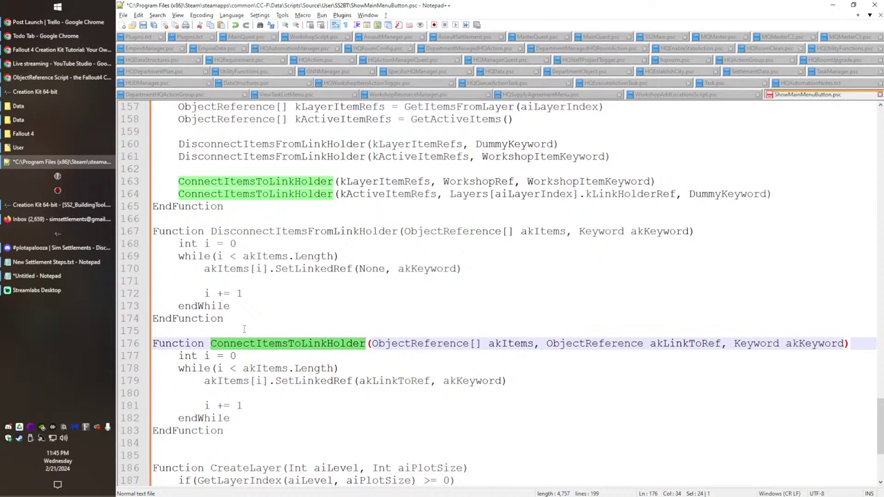
left_click(782, 195)
key("Return")
key("Return")
type("Di")
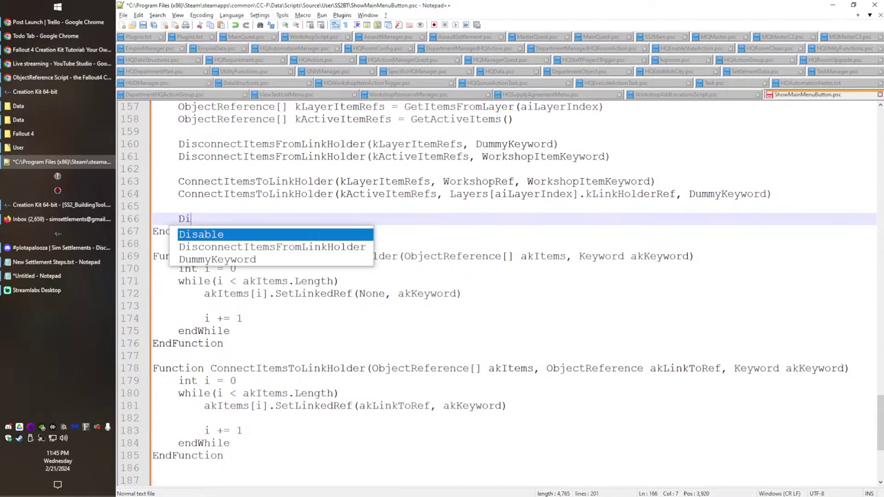
type("sableRefs")
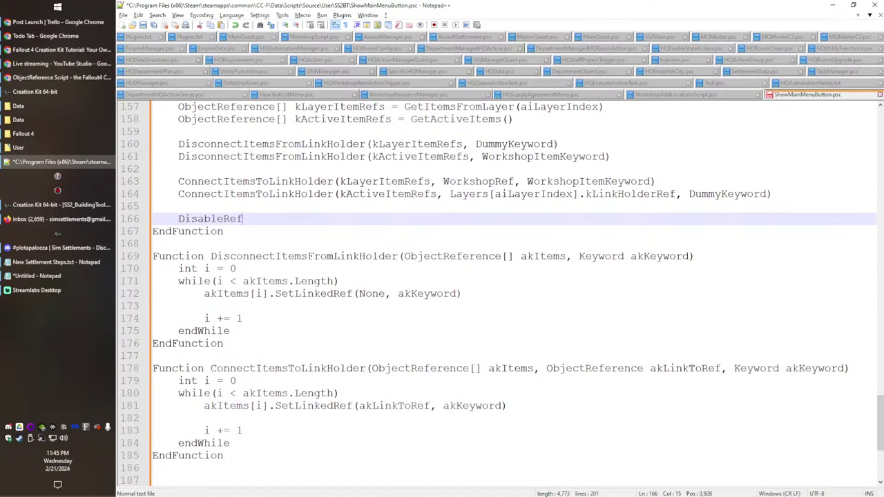
key("shift+Home")
key("BackSpace")
key("BackSpace")
key("BackSpace")
key("BackSpace")
key("BackSpace")
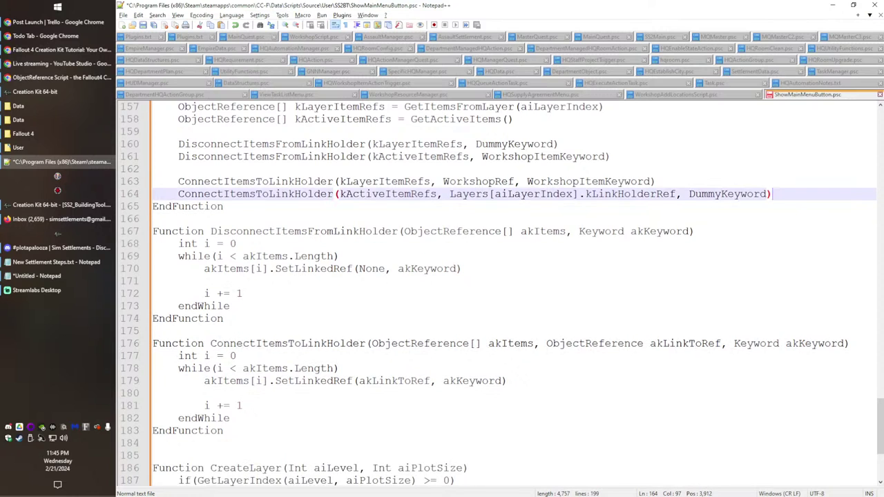
Step: Add DisableRefs(kLayerItemRefs) above the disconnect calls in MakeLayerActive and begin an EnableRefs( line below it
scroll(263, 350, "up", 4)
left_click(243, 283)
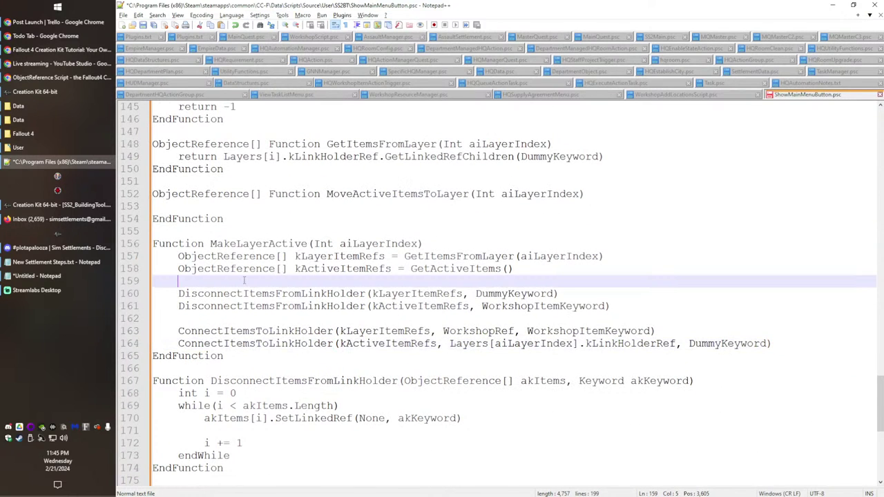
key("Return")
type("DisableRefs(kLayerItemRefs)")
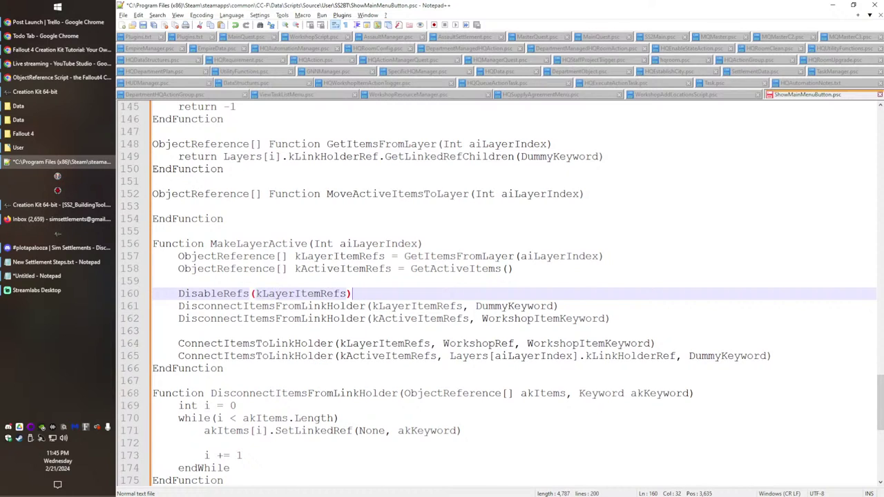
key("Return")
type("Enable")
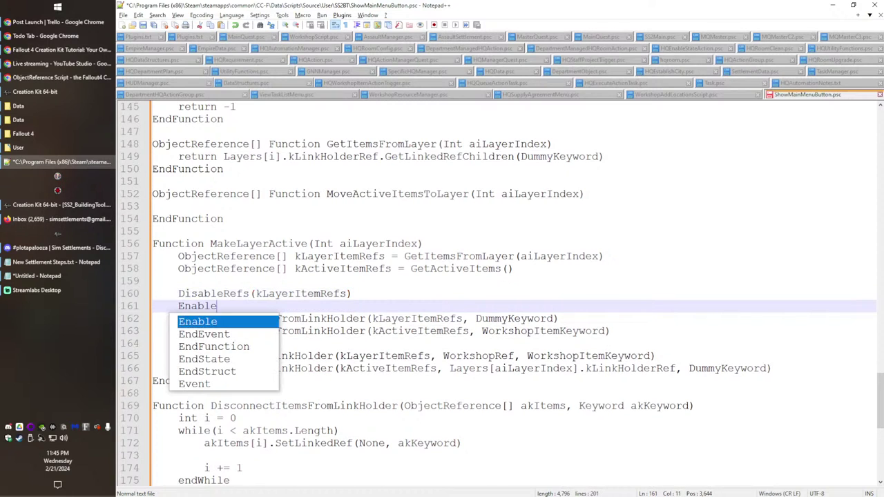
type("Refs(")
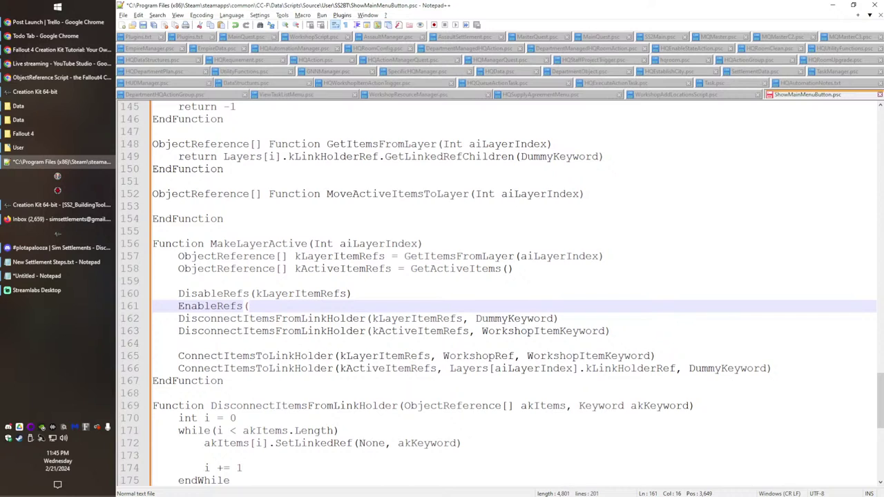
Step: Change the DisableRefs call to ToggleVisibility(kLayerItemRefs, true)
double_click(250, 290)
type("Toog")
key("BackSpace")
key("BackSpace")
type("gglevisit")
key("BackSpace")
key("BackSpace")
key("BackSpace")
key("BackSpace")
key("BackSpace")
type("Visibility")
key("End")
type(", tru")
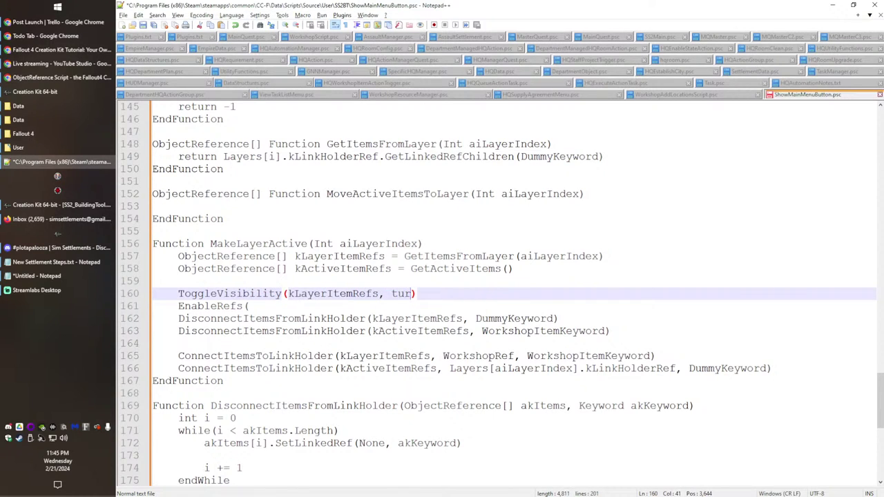
key("BackSpace")
key("BackSpace")
type("rue")
key("Right")
Step: Replace the unfinished EnableRefs( line with a copy of the ToggleVisibility(kLayerItemRefs, true) call, followed by a blank line
key("Down")
key("shift+Home")
key("Delete")
key("Up")
key("shift+End")
key("ctrl+c")
key("Down")
key("ctrl+v")
key("Return")
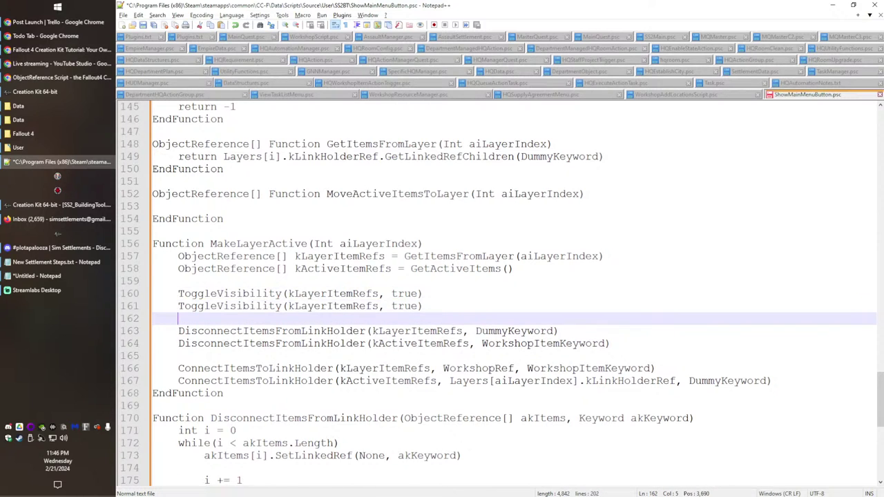
Step: Change the second ToggleVisibility call's arguments to kActiveItemRefs and false, and remove the stray 1 from the line below
double_click(335, 270)
key("ctrl+c")
double_click(336, 306)
key("ctrl+v")
double_click(401, 306)
type("false")
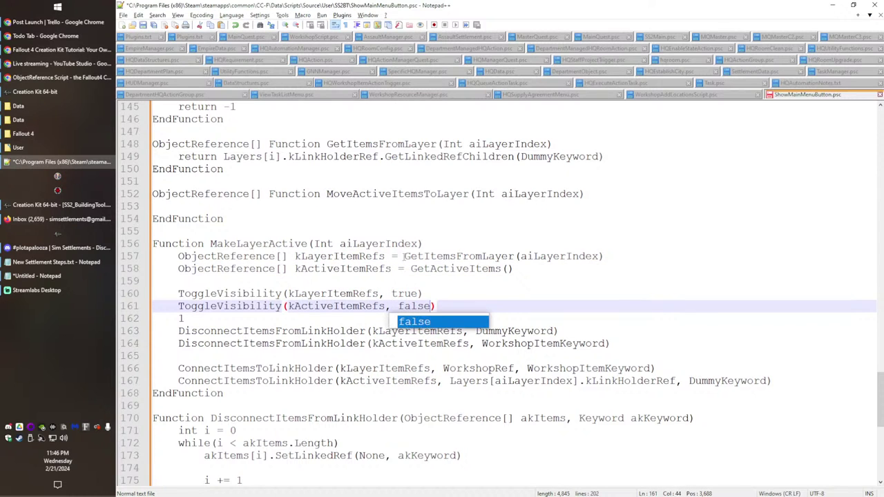
left_click_drag(178, 294, 467, 298)
left_click(231, 321)
key("BackSpace")
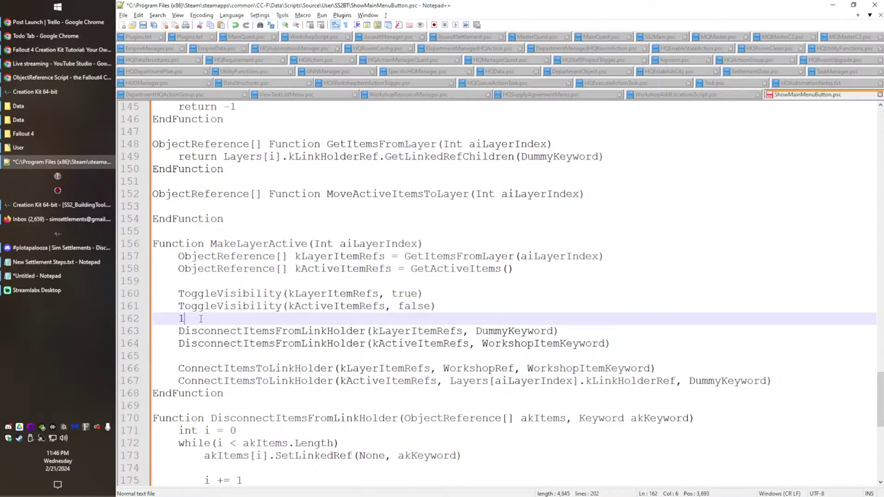
Step: Insert a function stub closed by EndFunction between MakeLayerActive and DisconnectItemsFromLinkHolder, with kActiveItemRefs pasted after the Function keyword
scroll(221, 276, "down", 7)
scroll(203, 225, "up", 2)
left_click(270, 218)
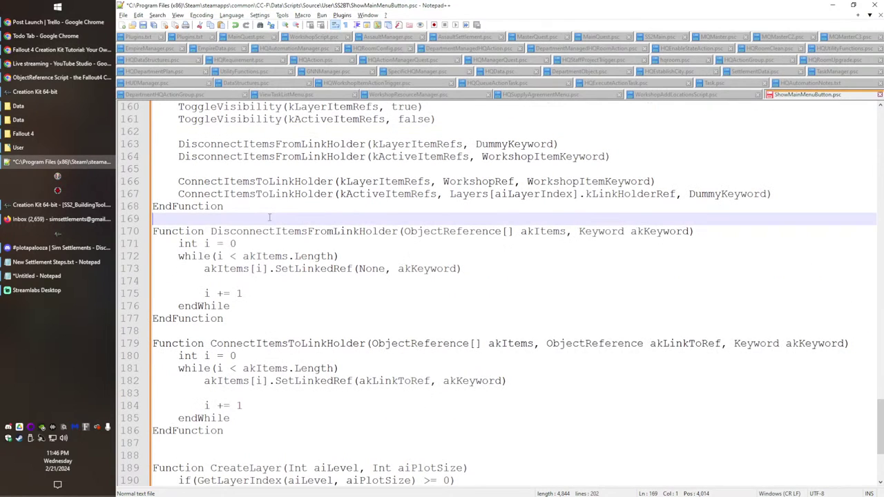
key("Return")
type("Fun cti")
key("BackSpace")
key("BackSpace")
key("BackSpace")
key("BackSpace")
type("ction")
key("ctrl+v")
key("Return")
type("EndFunction")
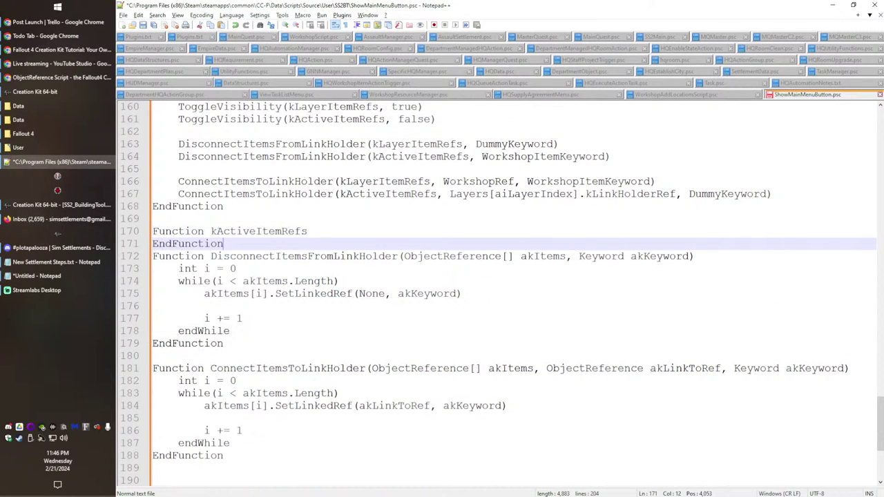
key("Return")
Step: Turn the stub's header into ToggleVisibility(ObjectReference[] akItemRefs, replacing the pasted kActiveItemRefs name
left_click(211, 232)
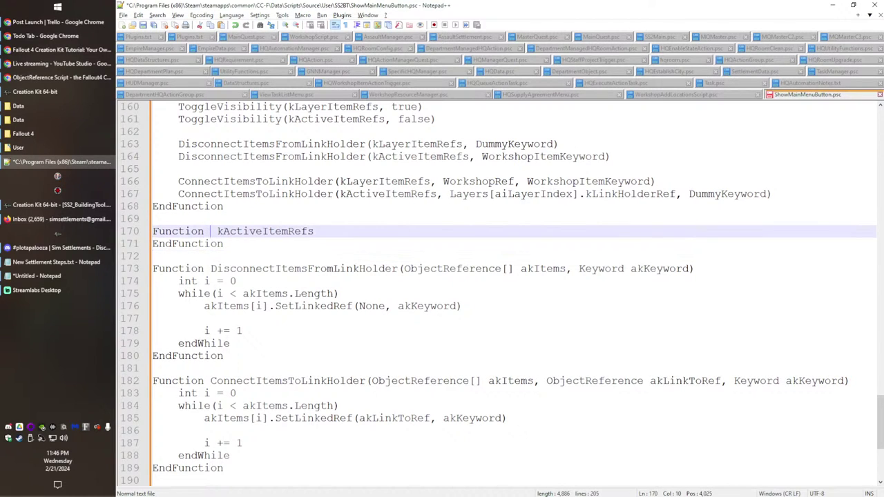
type("Tog")
key("Return")
type("(Ob")
key("Return")
type("[]")
key("End")
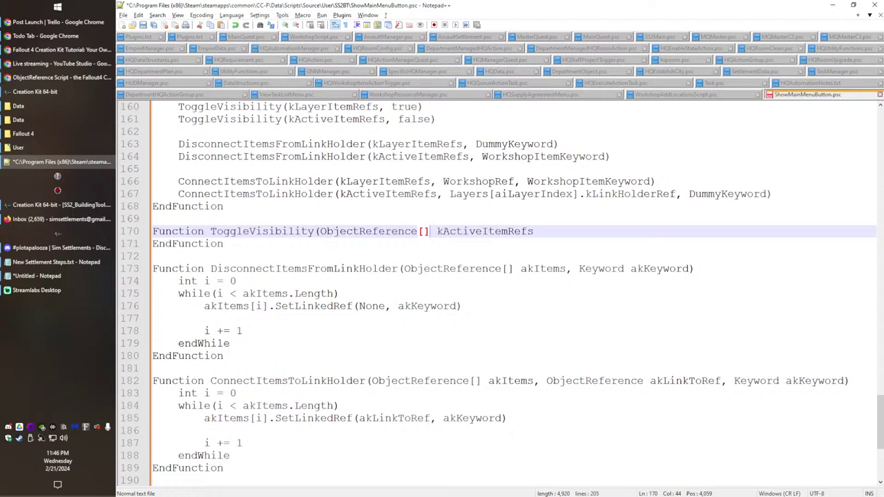
double_click(506, 231)
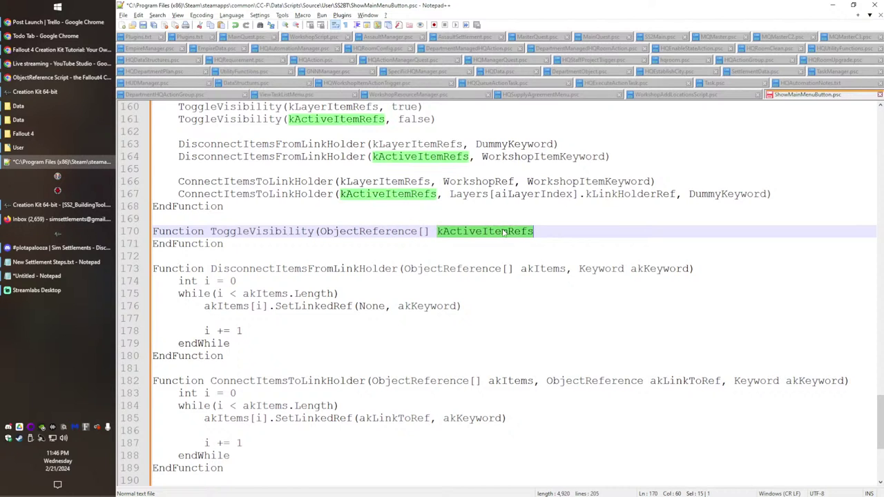
type("akItemRefs")
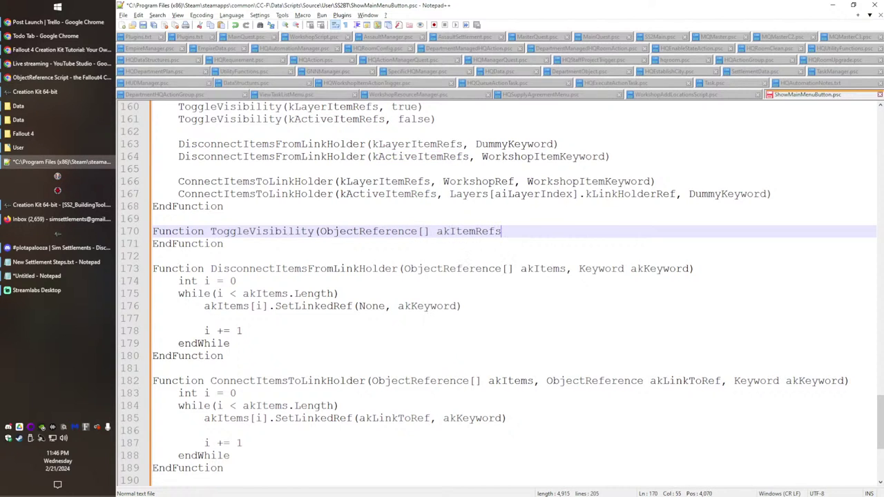
Step: Rename akItems to akItemRefs in the parameter, loop condition and SetLinkedRef call of DisconnectItemsFromLinkHolder
double_click(475, 235)
key("ctrl+c")
double_click(538, 269)
key("ctrl+v")
double_click(270, 295)
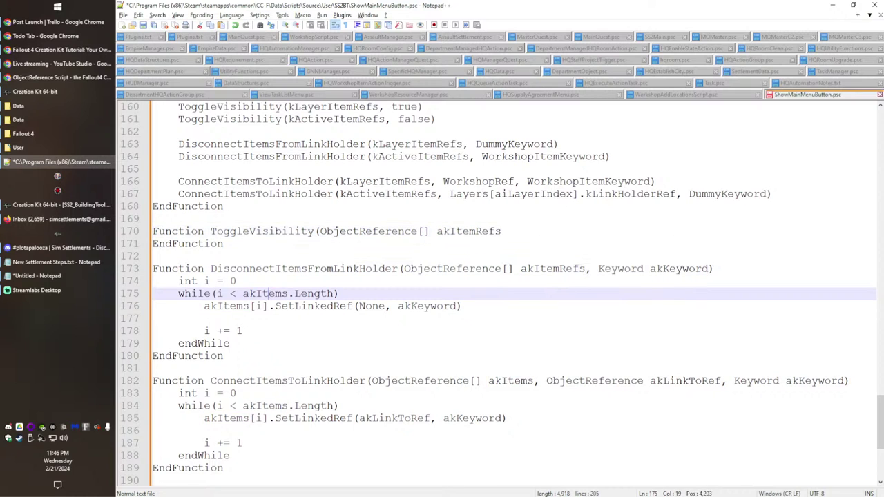
key("ctrl+v")
left_click(243, 306)
type("Ref")
Step: Rename akItems to akItemRefs throughout the ConnectItemsToLinkHolder function
double_click(511, 380)
key("ctrl+v")
double_click(264, 405)
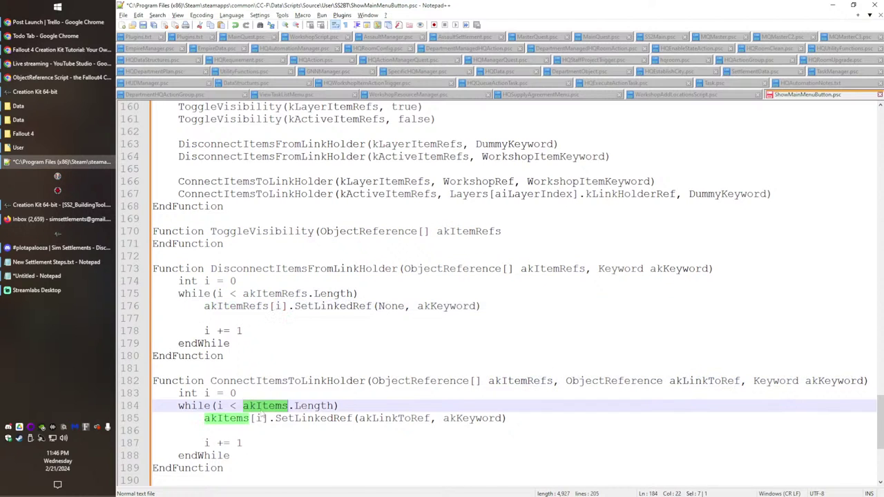
key("ctrl+v")
double_click(234, 418)
key("ctrl+v")
Step: Complete the ToggleVisibility header with a second parameter, Bool abEnable = true, and a closing parenthesis
left_click(562, 232)
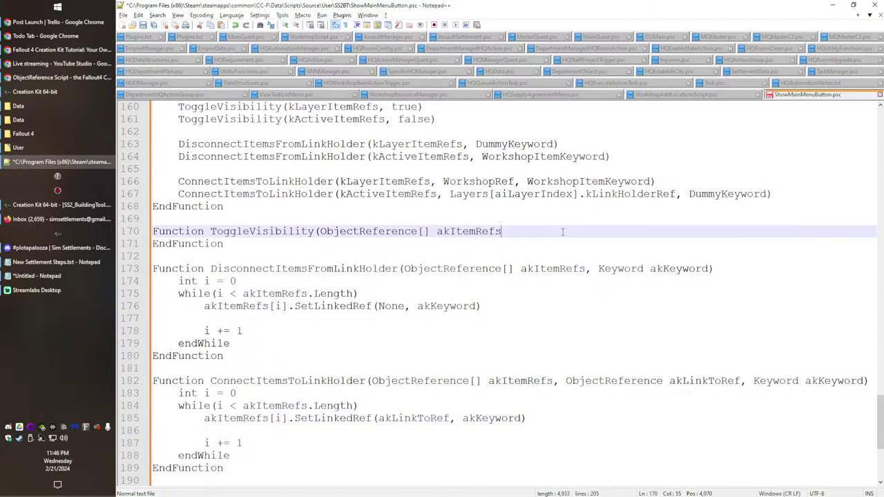
type(", Bool ab")
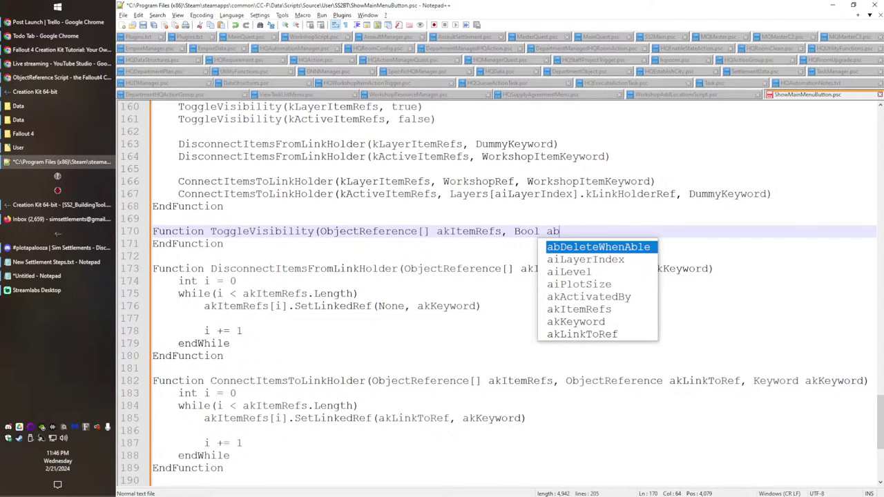
type("Enable = true)")
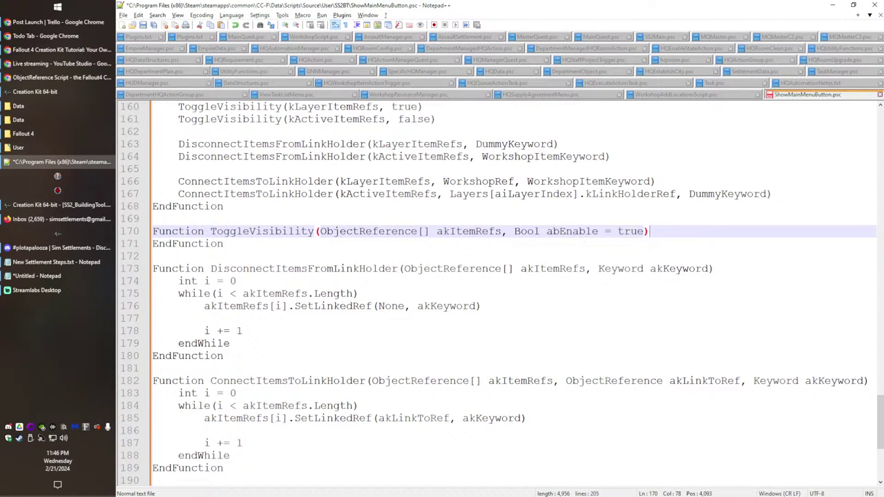
Step: Copy the counter and while loop from DisconnectItemsFromLinkHolder into the body of ToggleVisibility
key("Return")
key("Tab")
scroll(500, 287, "up", 6)
scroll(368, 328, "down", 2)
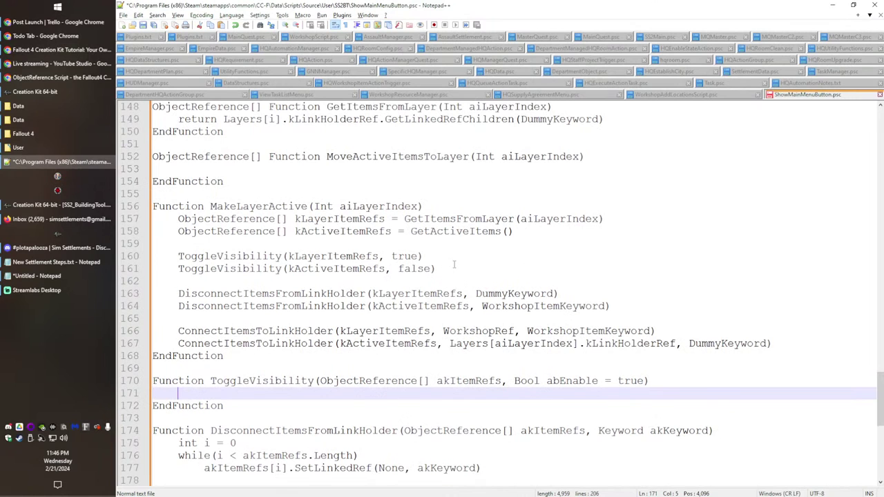
scroll(454, 265, "down", 3)
left_click_drag(177, 331, 239, 396)
key("ctrl+c")
left_click(199, 283)
key("ctrl+v")
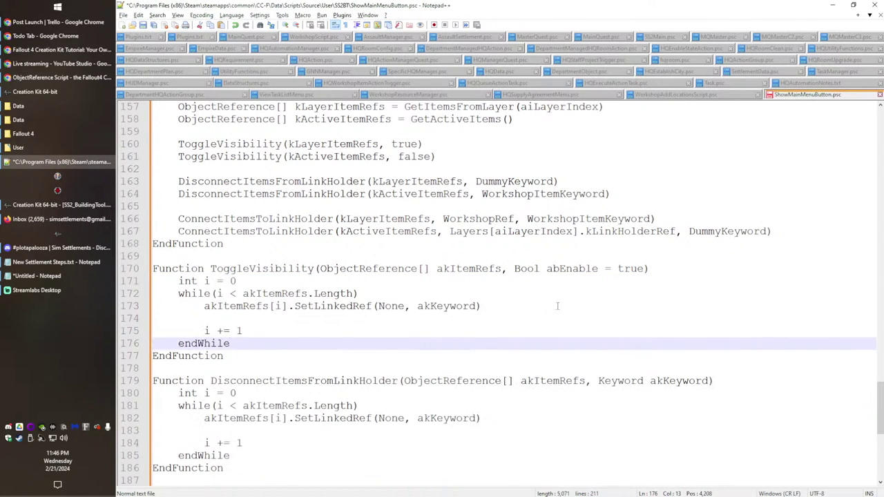
Step: Add if(abEnable) at the start of the ToggleVisibility loop and indent the SetLinkedRef line beneath it
left_click_drag(387, 293, 409, 287)
left_click(416, 299)
key("Return")
type("if(abEnable(")
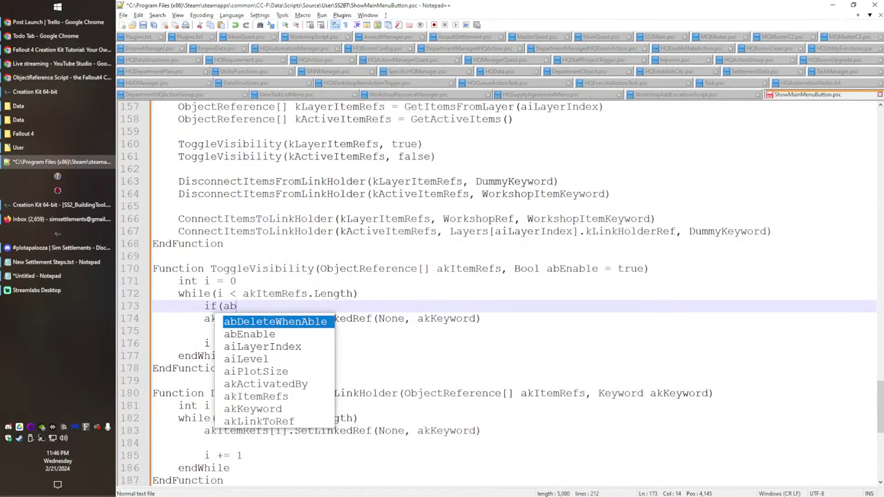
key("BackSpace")
type(")")
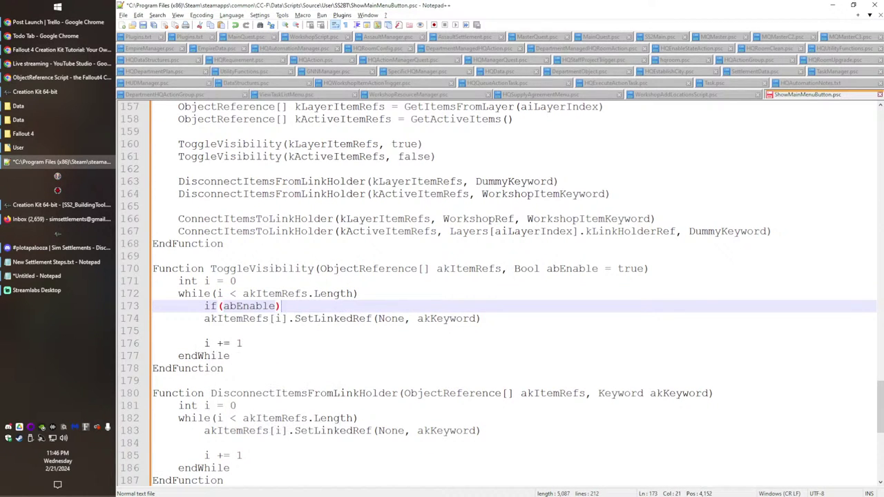
key("Down")
key("Home")
key("Tab")
key("End")
Step: Replace SetLinkedRef(None, akKeyword) under if(abEnable) with Enable(false)
double_click(386, 318)
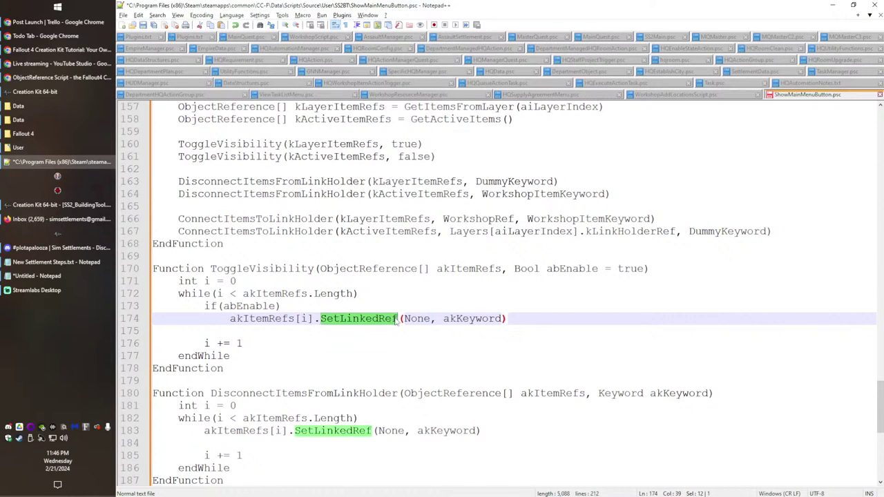
type("Enabel")
key("BackSpace")
key("BackSpace")
type("le")
key("Right")
key("shift+End")
key("shift+Left")
type("false")
key("End")
Step: Add an else line below the Enable(false) call, aligned with if(abEnable), and copy the Enable call
key("Return")
key("BackSpace")
type("esle")
key("Up")
key("shift+End")
key("End")
key("Down")
key("BackSpace")
key("BackSpace")
key("BackSpace")
type("lse")
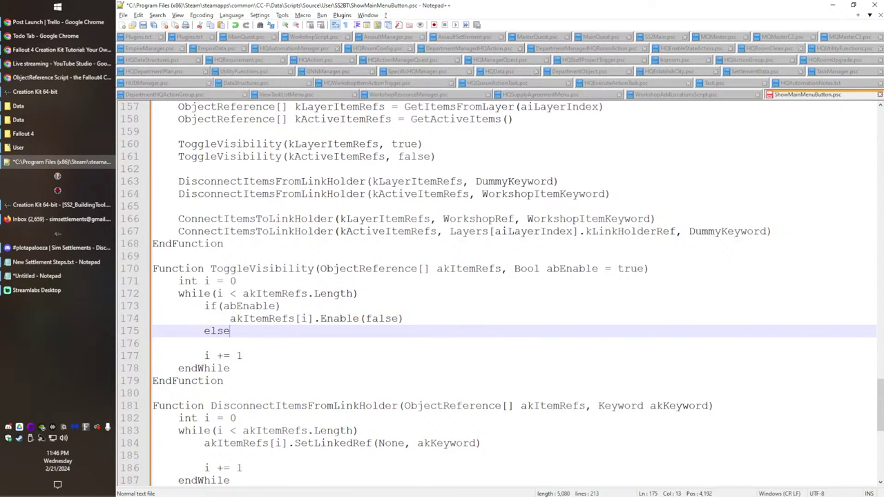
Step: Fill the else branch with akItemRefs[i].Disable(false) and close the condition with endif
key("Return")
key("Tab")
key("ctrl+v")
key("Left")
key("Left")
key("Left")
key("Left")
key("Left")
key("Left")
key("Left")
key("BackSpace")
key("BackSpace")
key("BackSpace")
key("BackSpace")
key("BackSpace")
key("BackSpace")
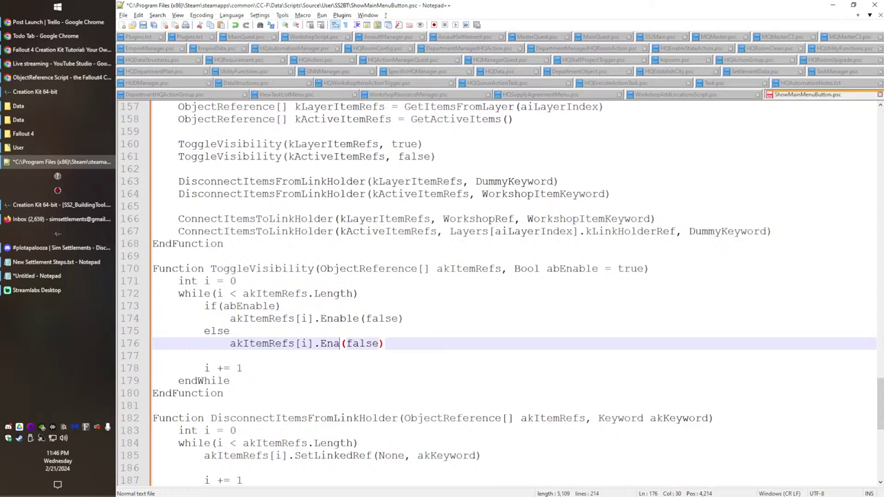
type("Disable")
key("End")
key("Return")
key("BackSpace")
type("endif")
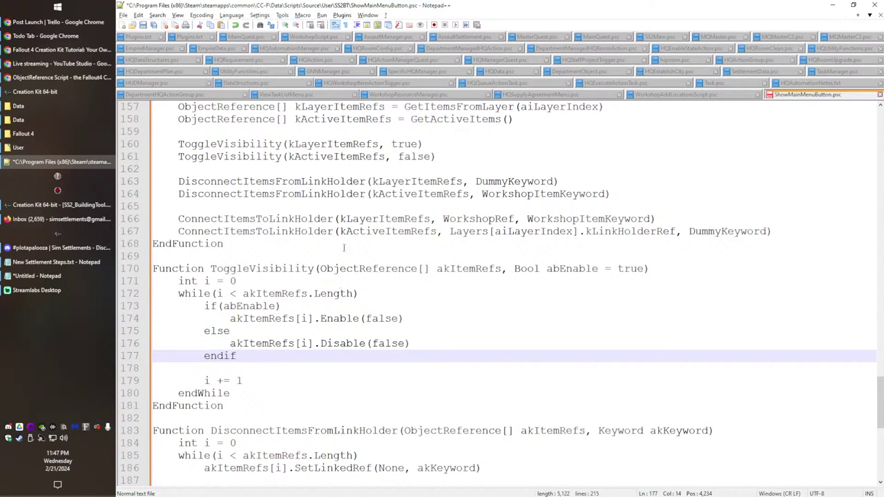
Step: Delete the empty MoveActiveItemsToLayer function above MakeLayerActive
scroll(297, 330, "up", 1)
scroll(296, 330, "up", 2)
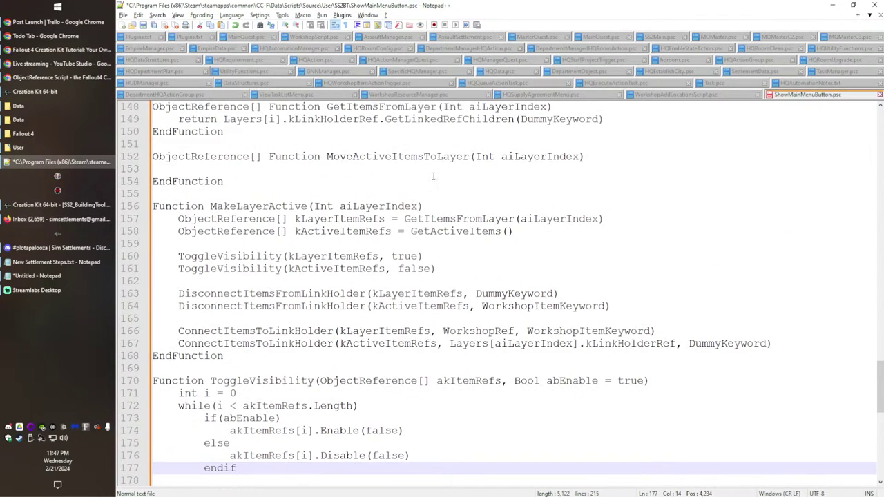
double_click(397, 156)
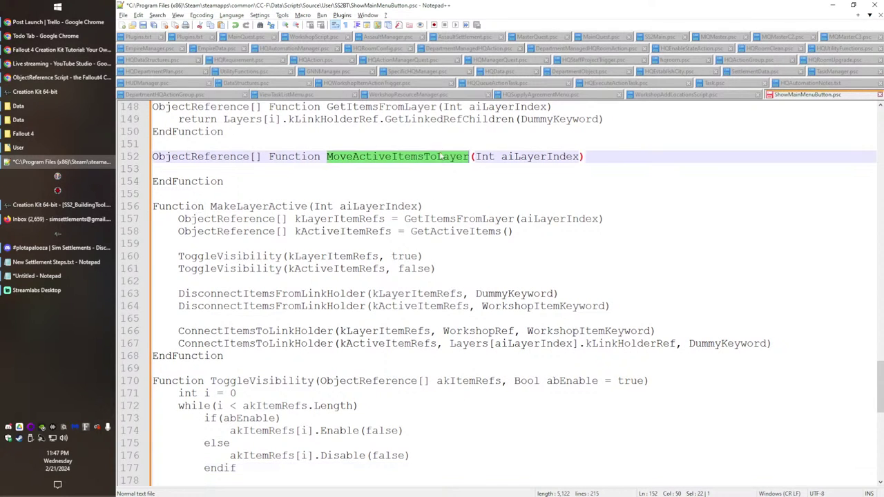
scroll(282, 273, "down", 2)
scroll(283, 273, "up", 6)
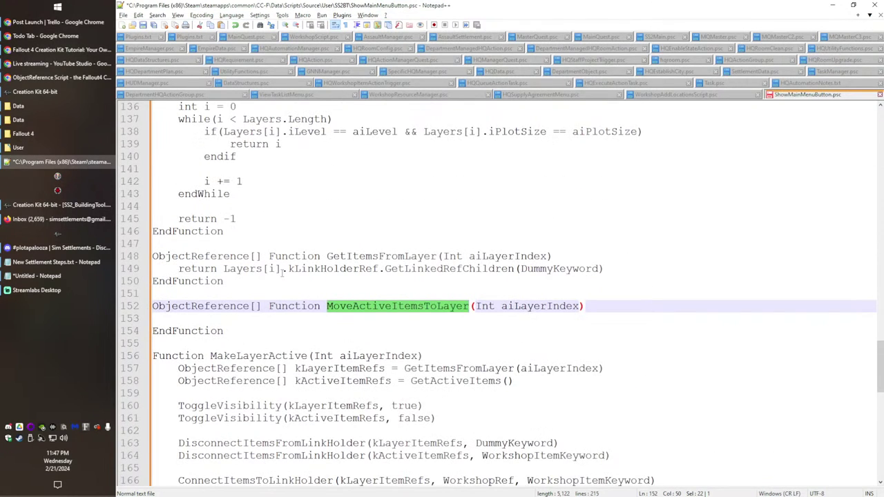
scroll(210, 316, "down", 2)
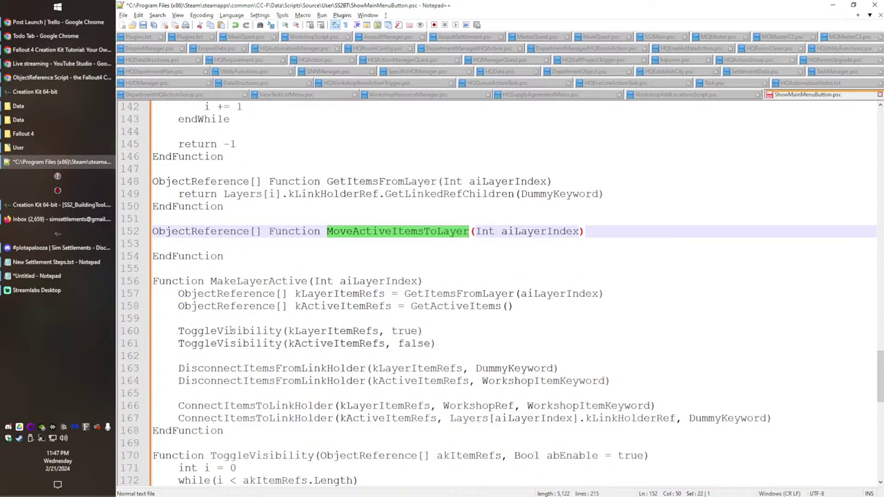
scroll(212, 311, "up", 1)
left_click_drag(207, 307, 179, 256)
key("BackSpace")
Step: Highlight the uses of MakeLayerActive, check them through the script, and save the file
scroll(270, 228, "down", 2)
double_click(272, 197)
scroll(280, 263, "down", 1)
scroll(328, 323, "down", 11)
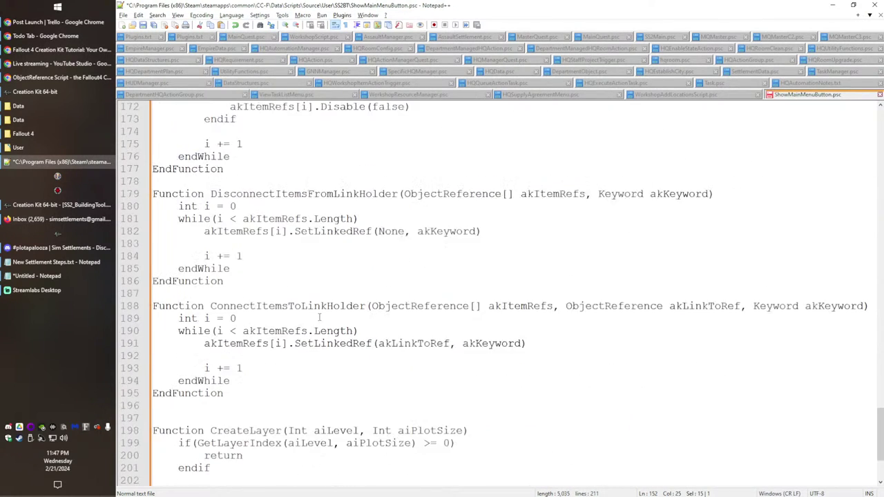
scroll(353, 361, "up", 20)
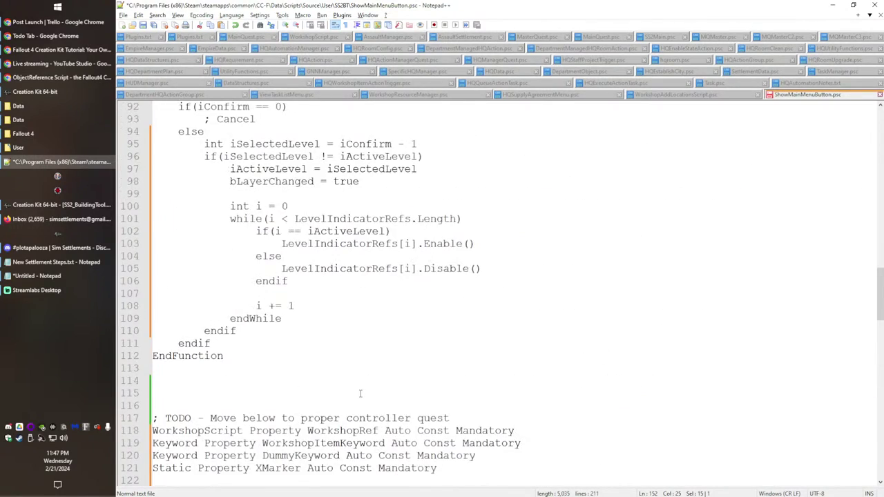
scroll(360, 393, "down", 20)
scroll(347, 356, "up", 20)
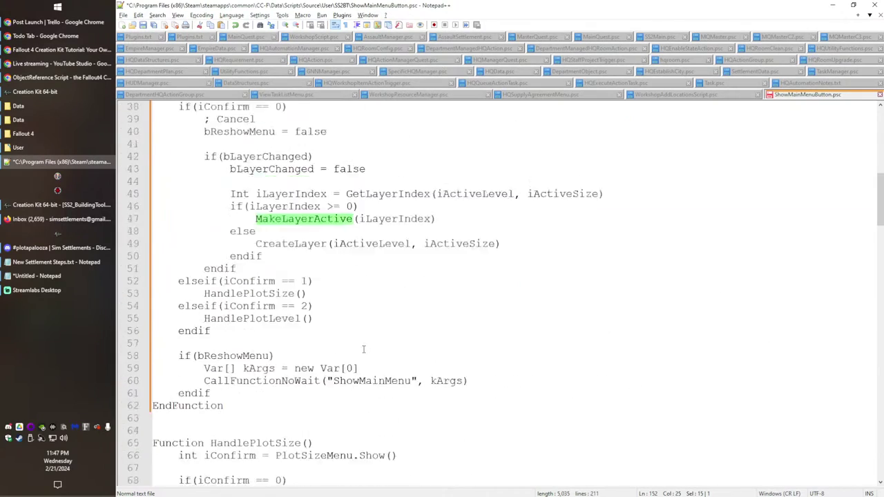
scroll(363, 350, "up", 14)
key("ctrl+s")
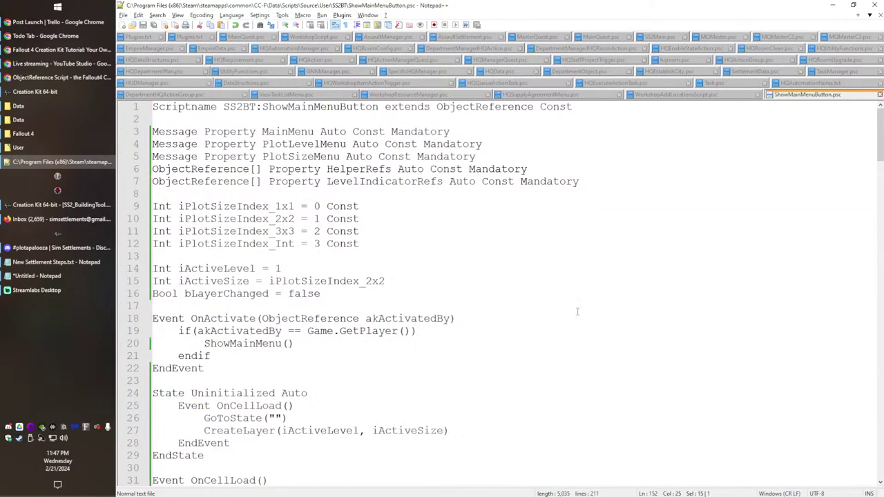
Step: Review the script from its variables and cell-load events through the menu functions to the properties under the TODO comment
scroll(349, 409, "down", 16)
scroll(338, 332, "up", 16)
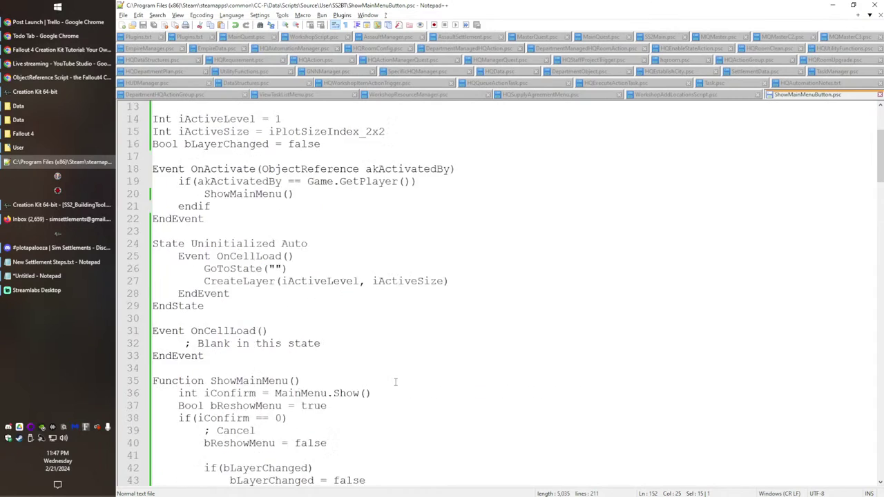
scroll(402, 326, "down", 10)
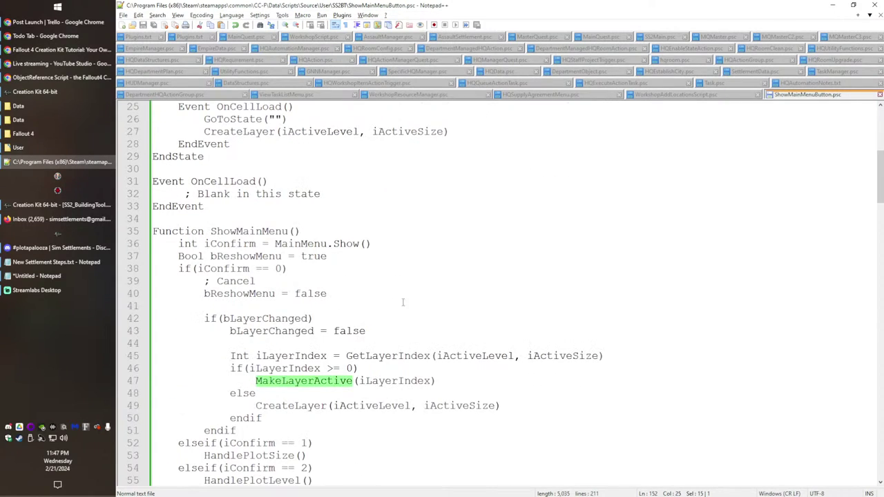
scroll(477, 333, "up", 7)
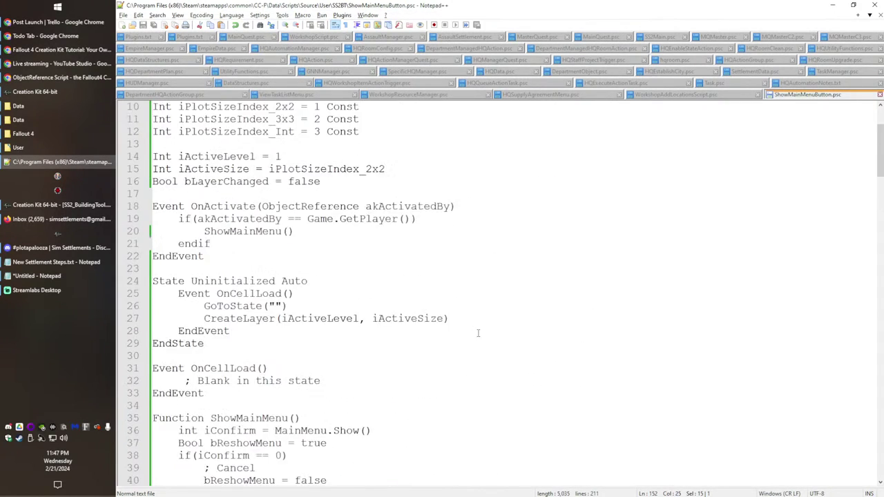
scroll(442, 322, "down", 3)
left_click(420, 293)
left_click(421, 285)
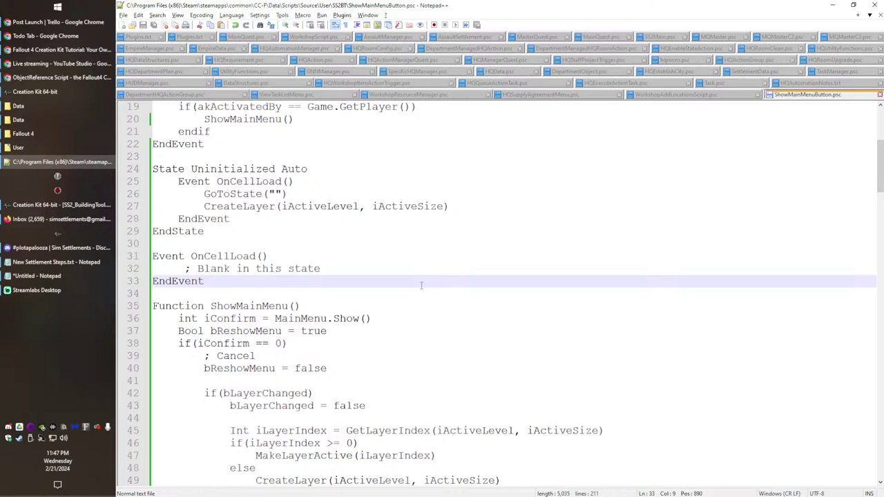
scroll(421, 286, "down", 20)
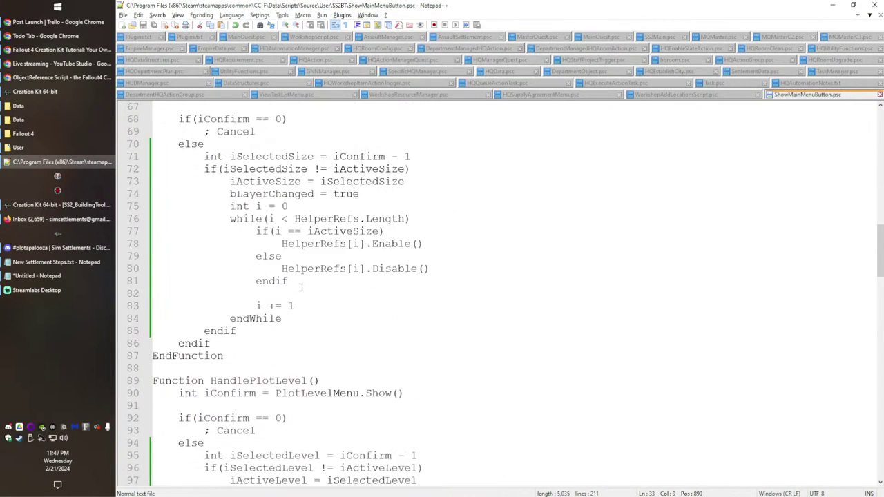
scroll(324, 331, "down", 7)
left_click(562, 270)
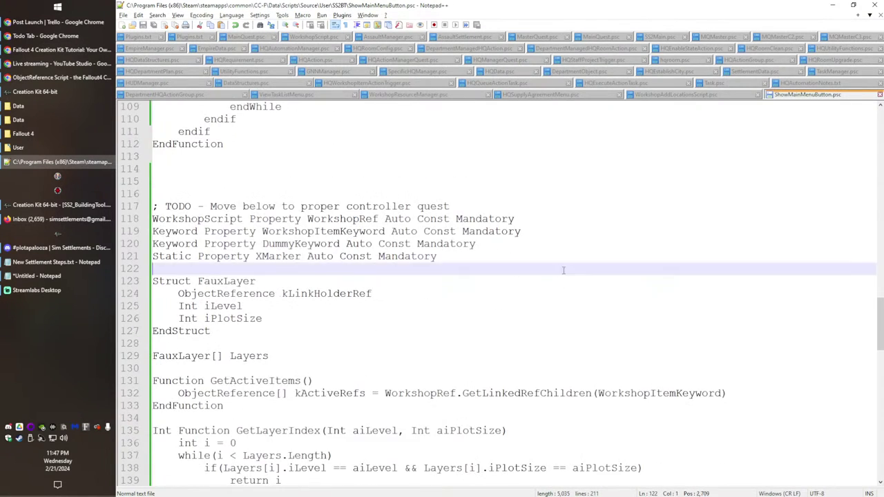
left_click(514, 247)
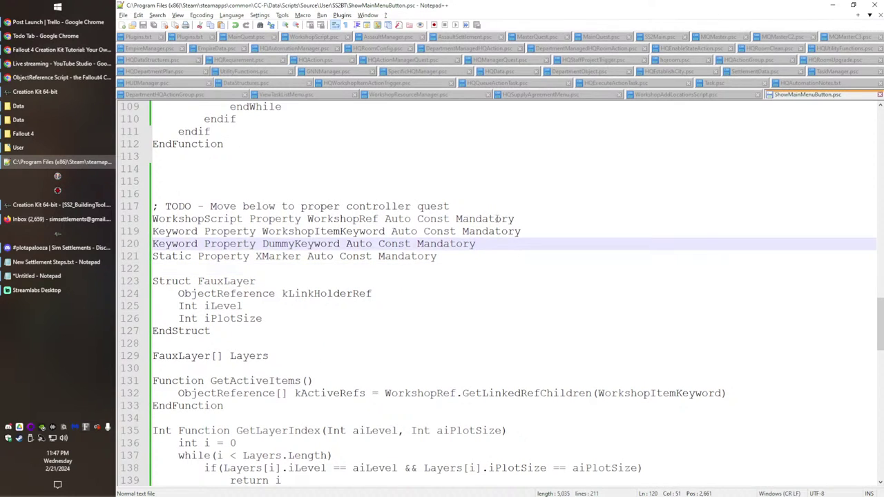
Step: Add the comment lines "; Detect scrapping" and "; Detect building" below the "TODO - Move below to proper controller quest" comment
left_click(497, 219)
left_click(488, 207)
key("Return")
key("Return")
key("Return")
key("Return")
key("Up")
key("Up")
type("; Detect ")
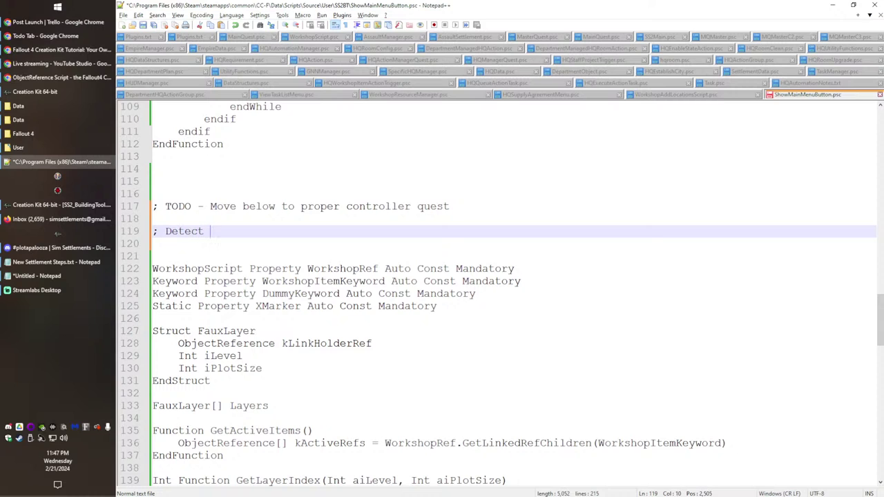
type("scrapping")
key("Return")
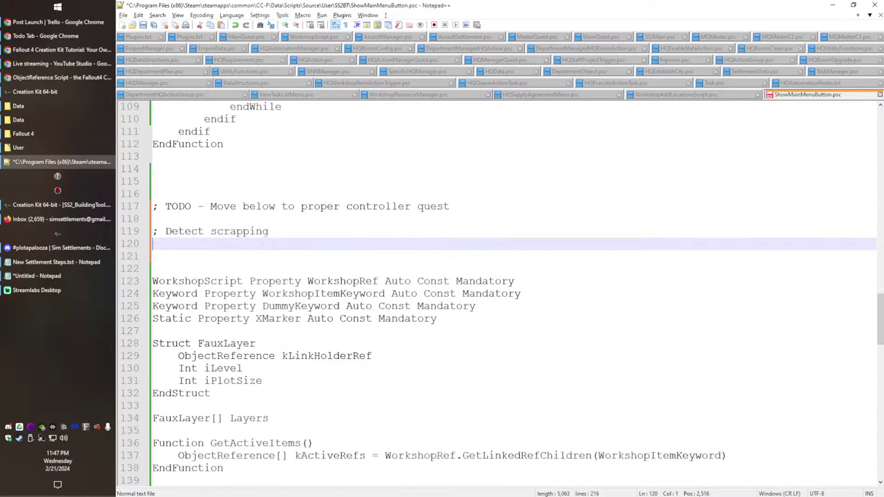
type("; Detect building")
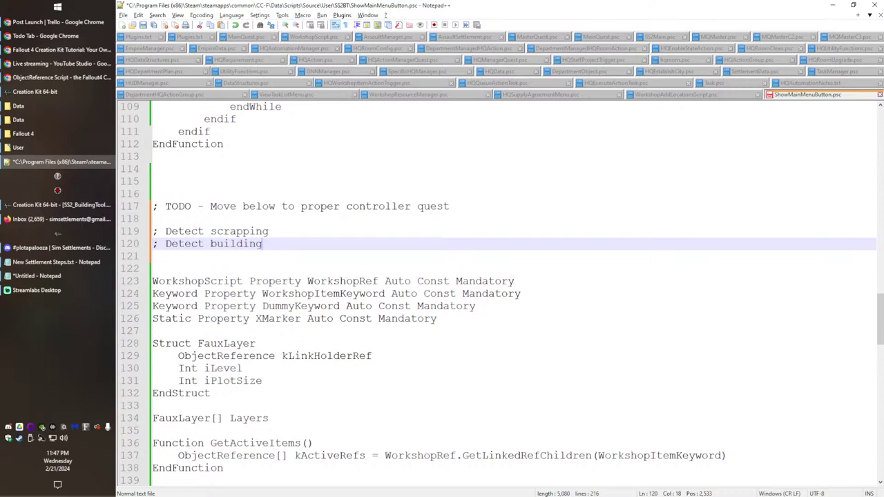
Step: Indent "; Add to active layer" under the building comment and "; Remove from active layer" under the scrapping comment, and save the script
key("Return")
key("Tab")
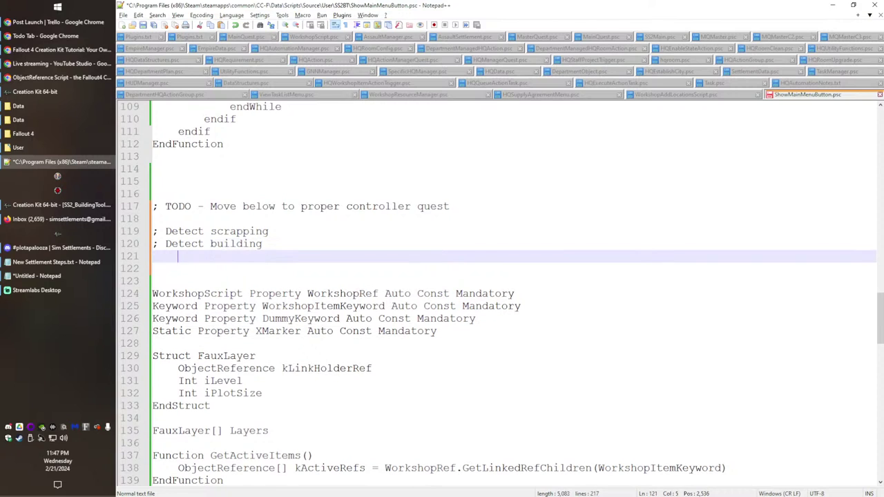
type("; Add to active layer")
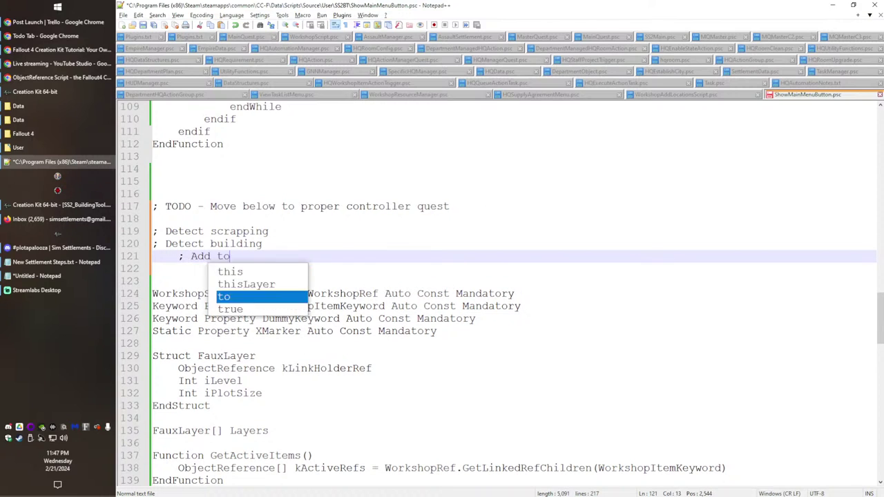
key("Up")
key("Up")
key("Return")
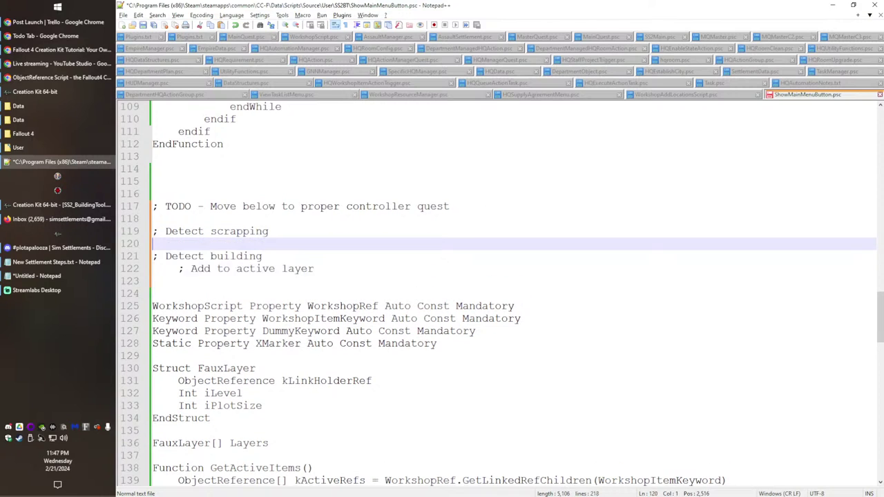
type("; Remove from active layer")
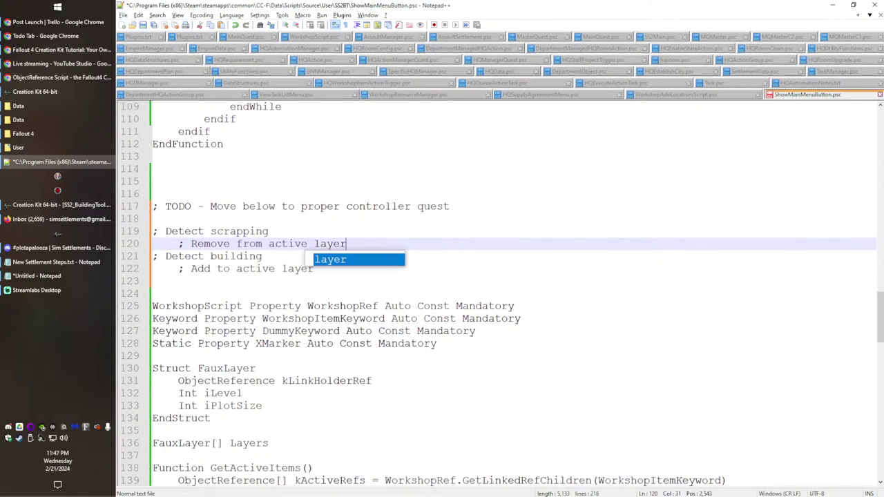
left_click(554, 196)
key("ctrl+s")
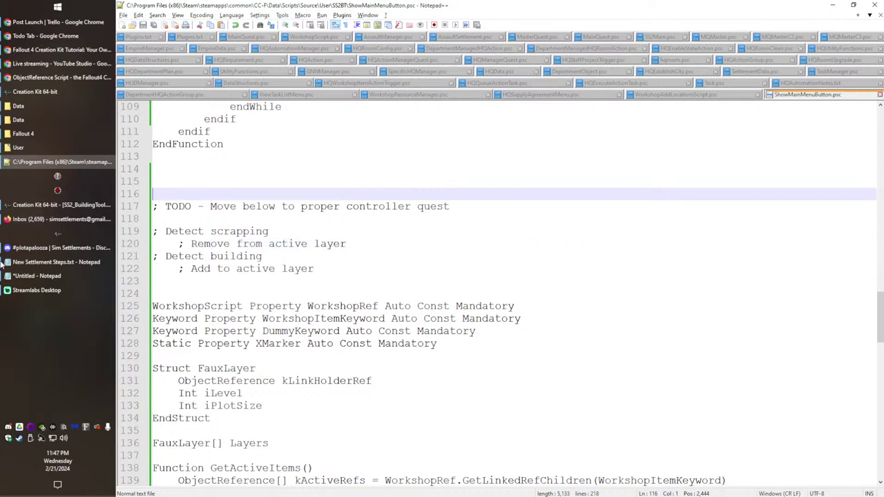
Step: Compare the scrapping and building comments with the layer functions, and highlight the uses of WorkshopItemKeyword from GetActiveItems
left_click(365, 260)
left_click(343, 236)
left_click(349, 258)
left_click_drag(351, 246, 331, 260)
left_click(330, 268)
left_click(357, 247)
scroll(205, 304, "down", 9)
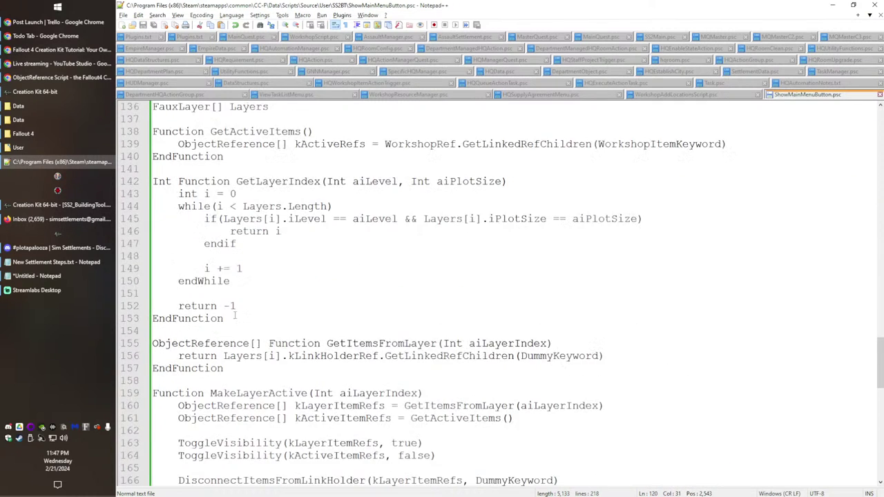
scroll(287, 350, "up", 7)
scroll(482, 397, "down", 3)
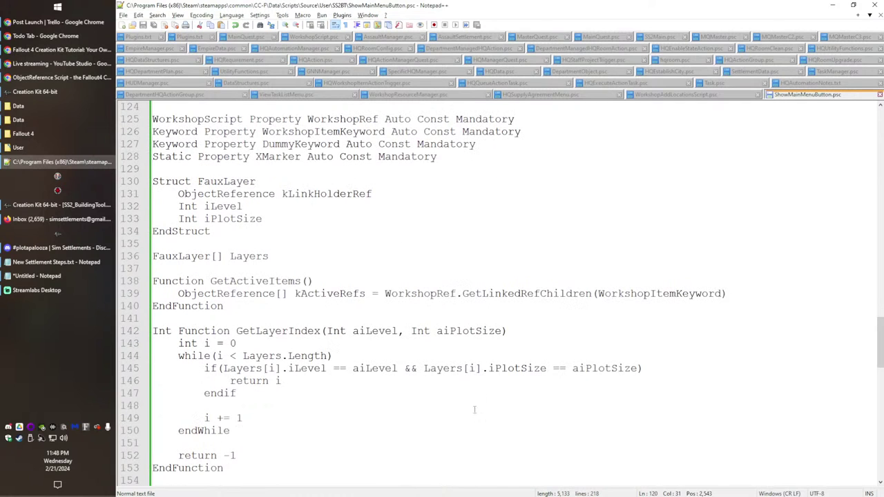
double_click(625, 293)
scroll(376, 451, "up", 3)
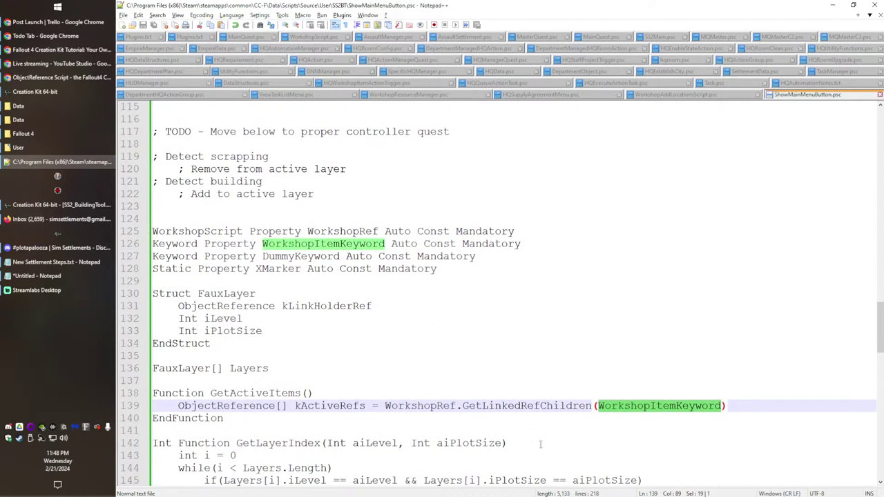
scroll(364, 418, "up", 2)
left_click(236, 243)
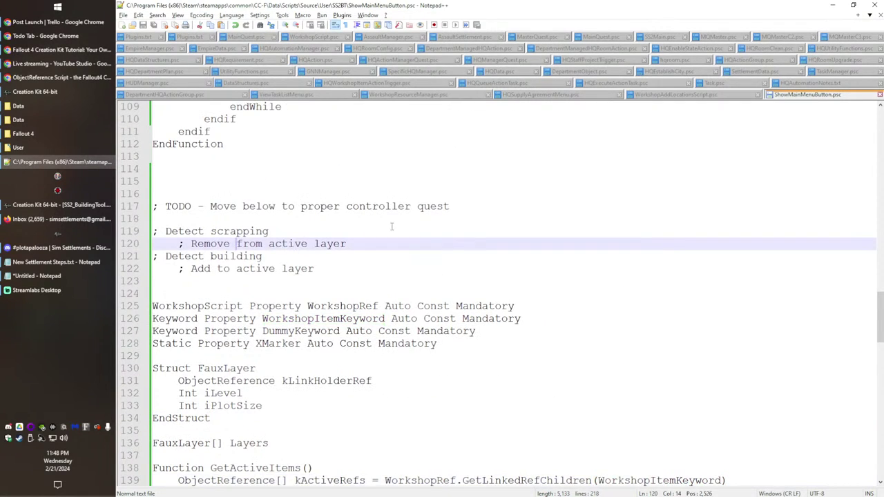
Step: Delete the scrapping and building comment lines below the TODO comment, save the script, and check it up to its first line
left_click_drag(369, 243, 266, 231)
key("BackSpace")
left_click(324, 236)
key("shift+Up")
key("Delete")
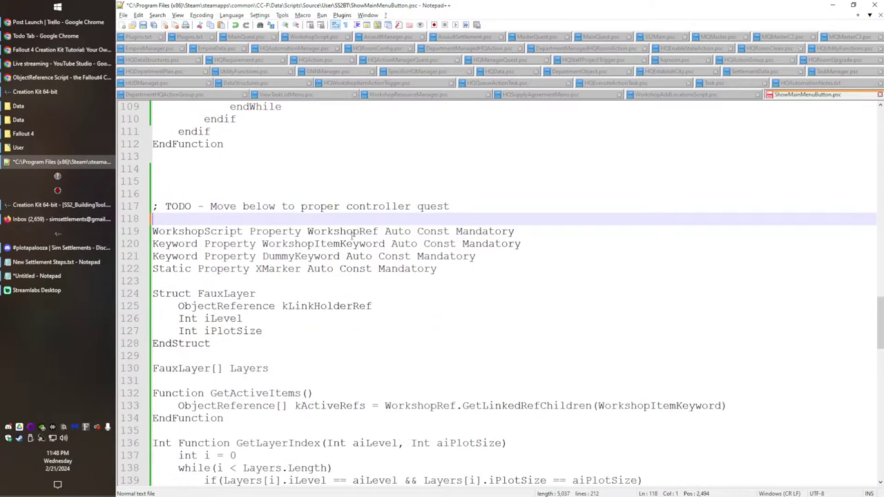
scroll(337, 401, "down", 20)
scroll(359, 393, "up", 20)
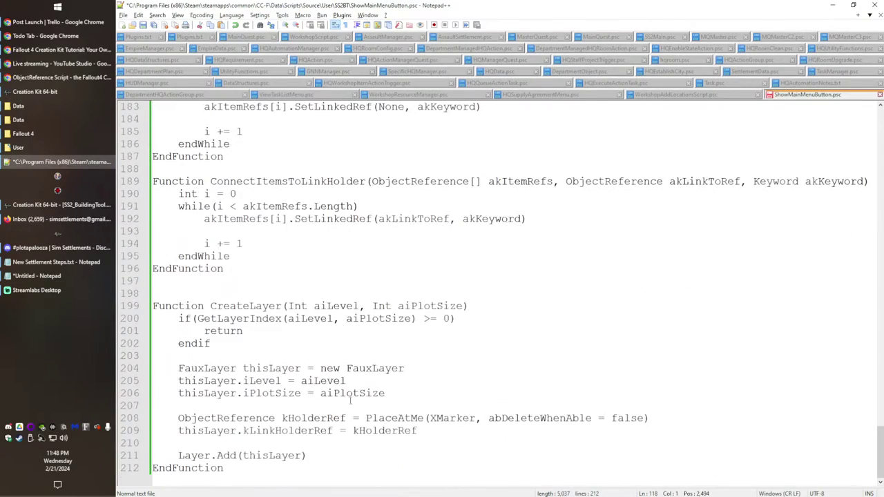
scroll(415, 365, "up", 5)
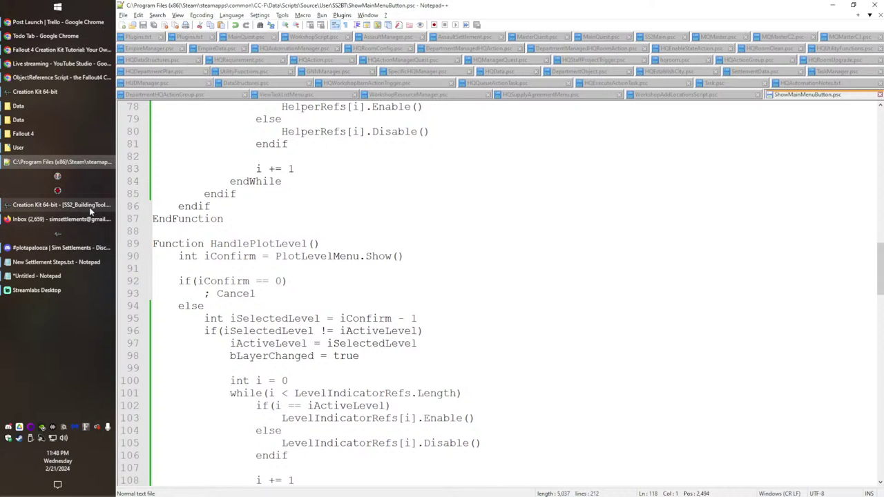
scroll(505, 333, "up", 11)
scroll(505, 334, "up", 15)
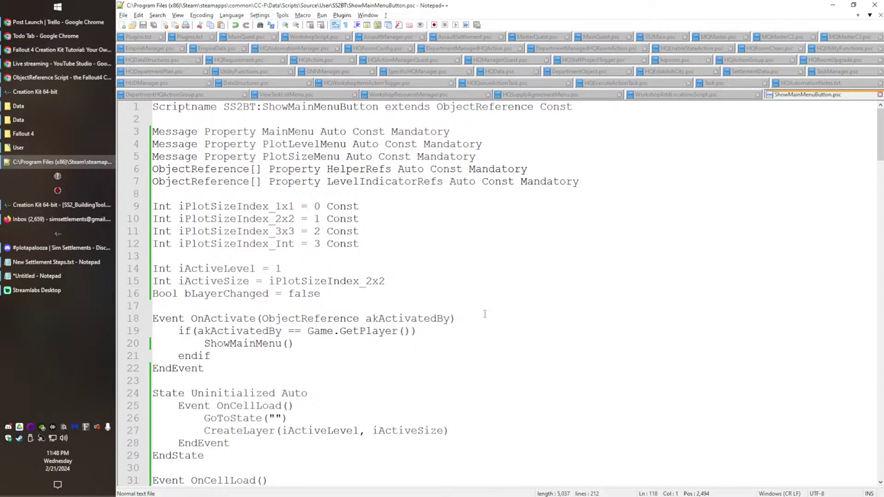
Step: Switch to Creation Kit and compile the SS2BT:ShowMainMenuButton script from the Papyrus Manager
left_click(58, 204)
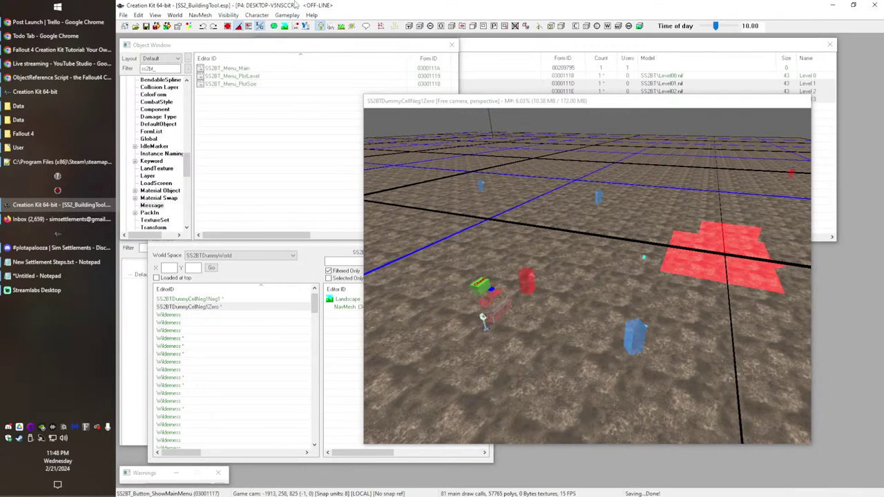
left_click(297, 19)
left_click(317, 43)
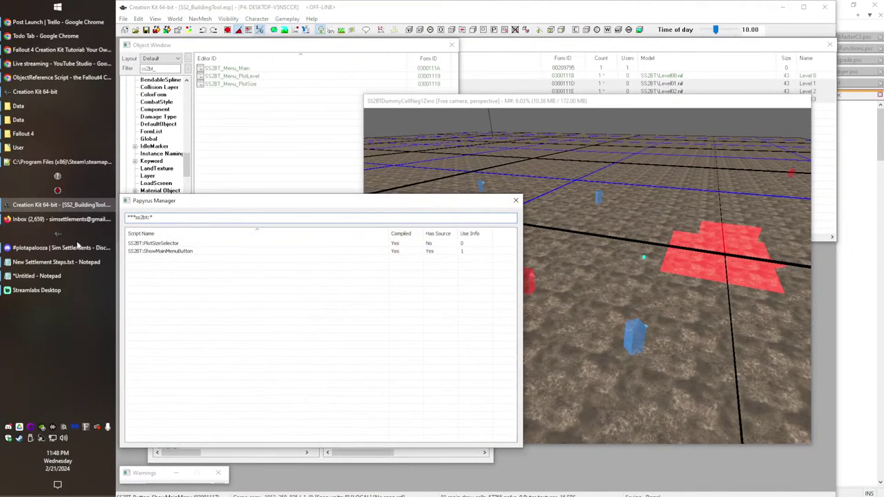
right_click(183, 252)
right_click(159, 264)
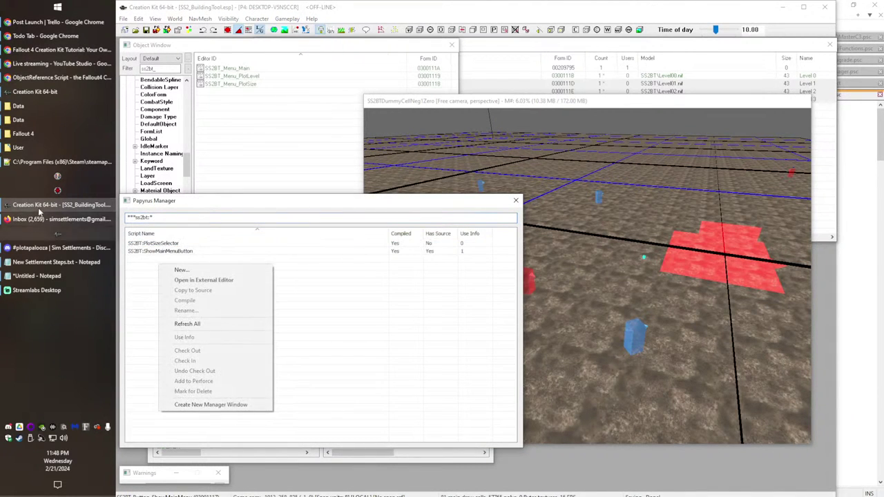
left_click(51, 160)
left_click(52, 160)
left_click(160, 246)
right_click(146, 252)
left_click(172, 288)
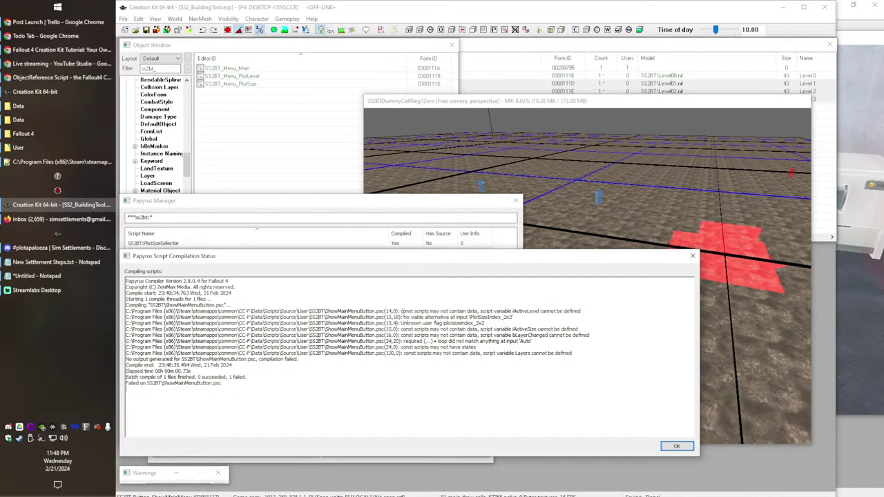
Step: Switch to Notepad++, set iActiveSize to 1 with the comment "; 2x2" in place of iPlotSizeIndex_2x2, and save
left_click(59, 162)
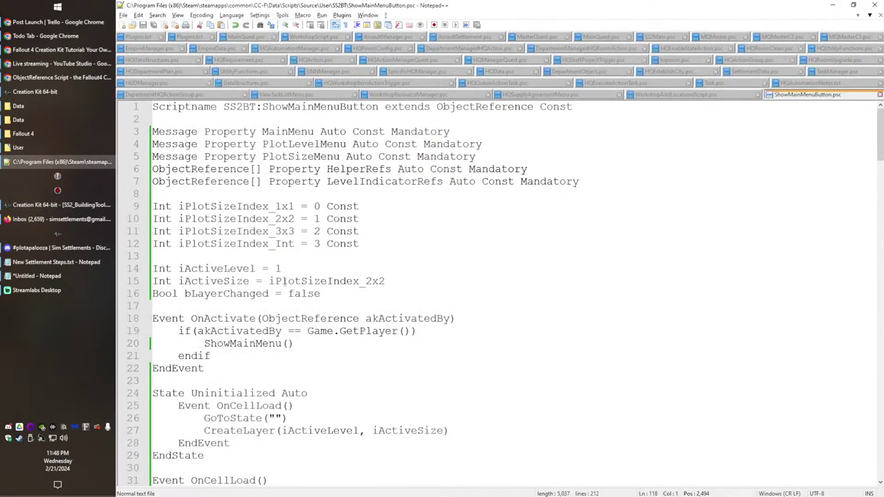
left_click(284, 294)
double_click(286, 283)
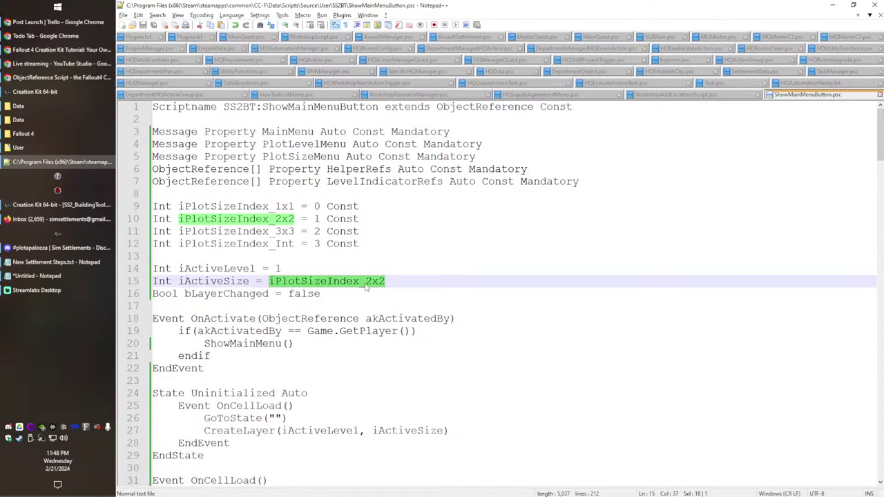
key("BackSpace")
type("2")
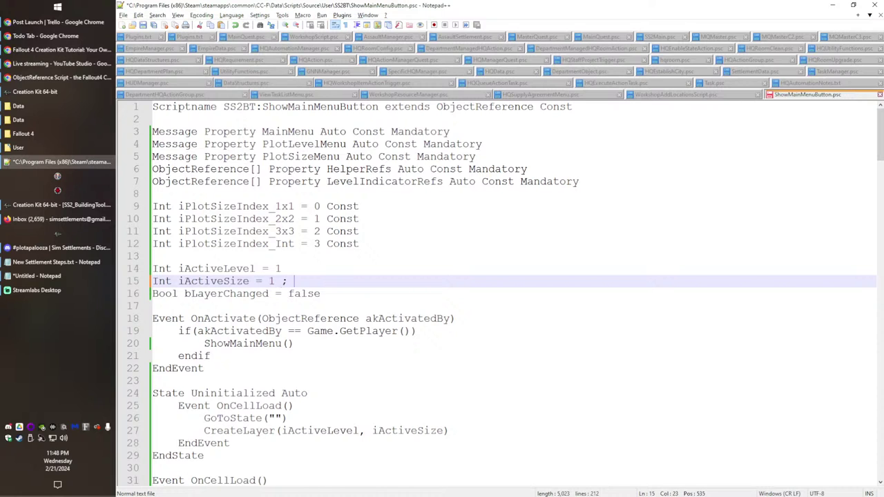
type("x2")
key("ctrl+s")
scroll(303, 308, "down", 2)
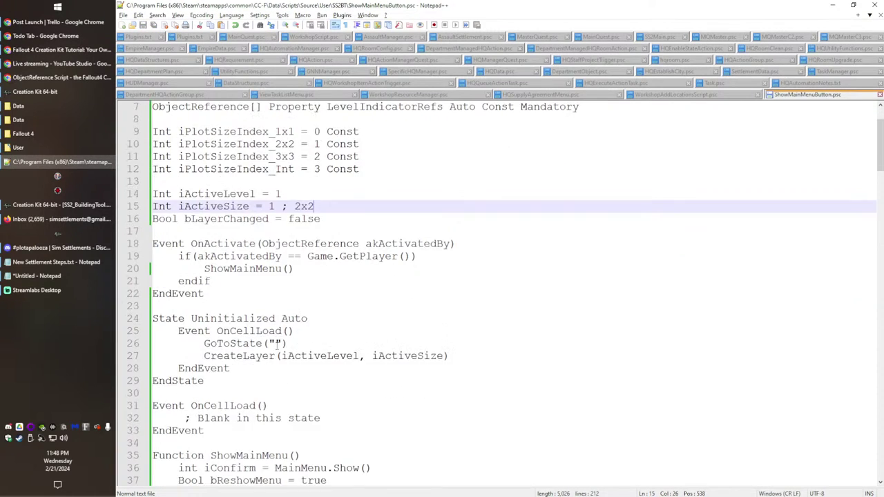
Step: Return to Creation Kit, recompile SS2BT:ShowMainMenuButton, and check the reported error about the iActiveLevel variable
key("alt+Tab")
left_click(677, 446)
right_click(175, 250)
left_click(207, 290)
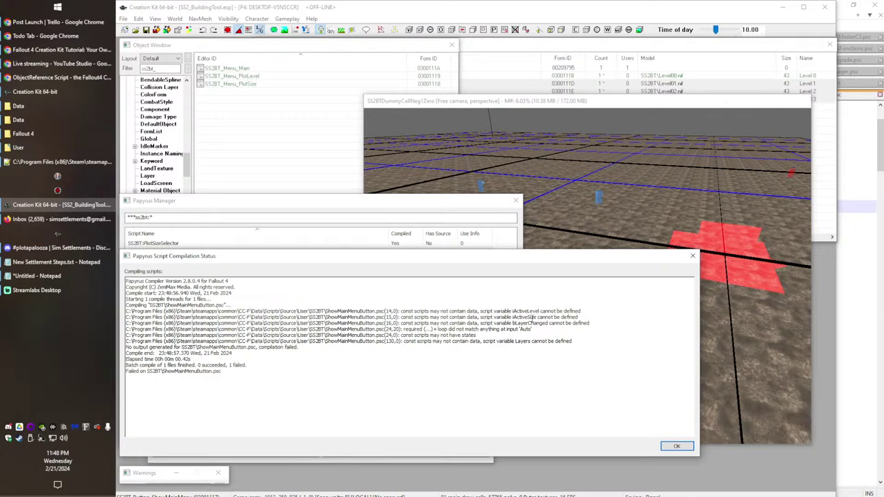
left_click_drag(436, 311, 583, 312)
Step: Switch to Notepad++ and remove the Const flag from the Scriptname line of ShowMainMenuButton.psc
key("alt+Tab")
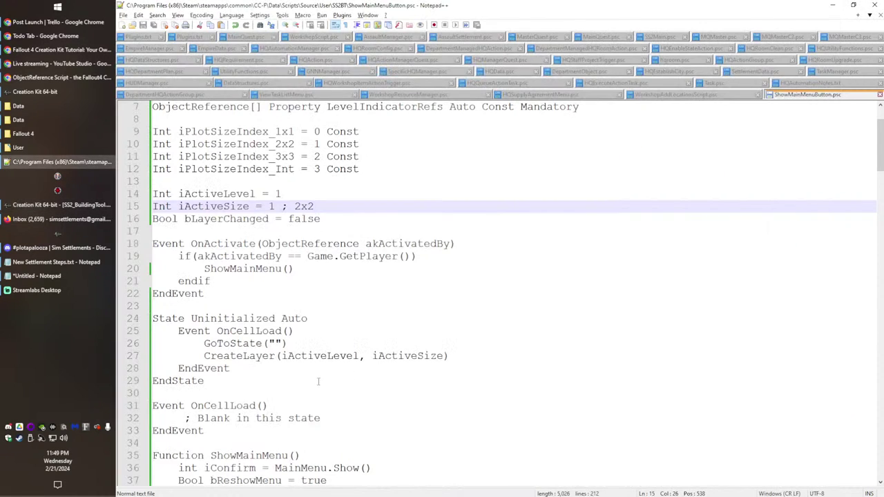
scroll(322, 380, "up", 2)
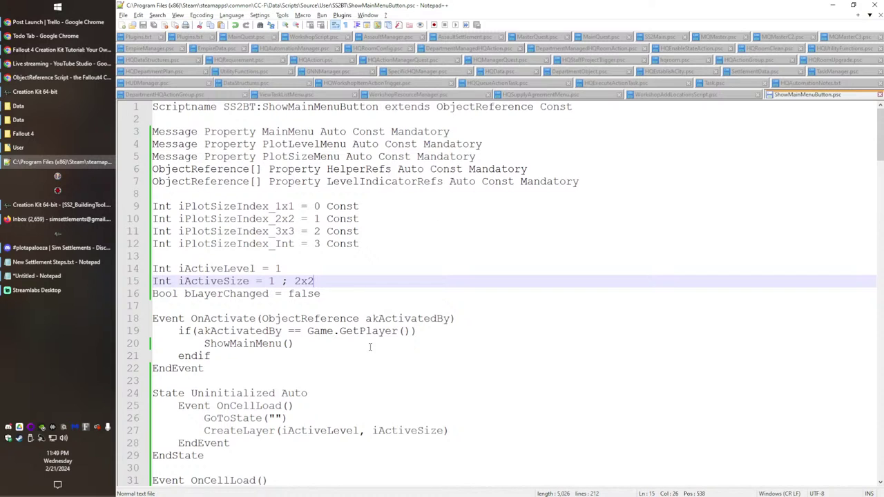
double_click(563, 107)
key("BackSpace")
key("BackSpace")
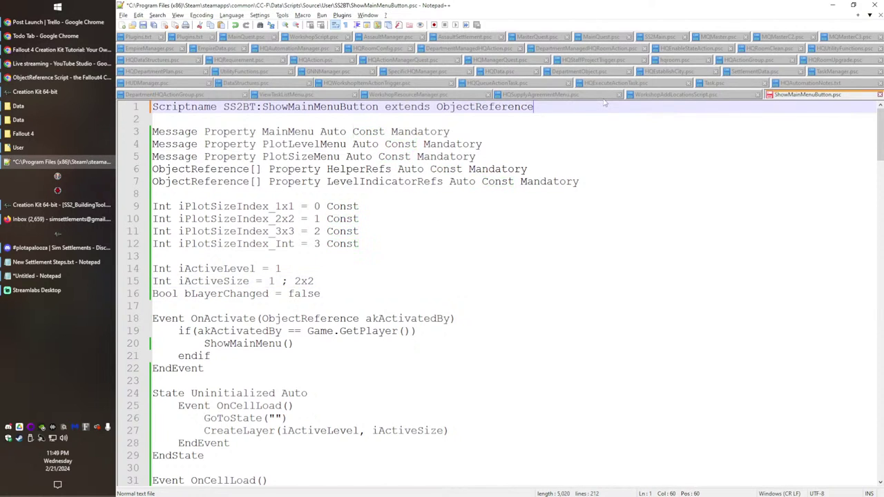
Step: Set iActiveSize back to iPlotSizeIndex_2x2, remove its trailing "; 2x2" comment, and save the script
double_click(284, 218)
key("ctrl+c")
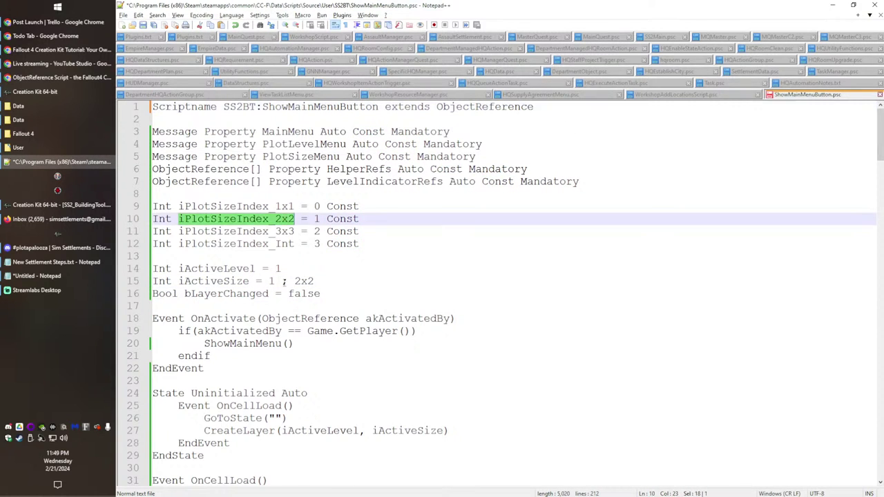
double_click(272, 281)
key("ctrl+v")
left_click(444, 279, "shift")
key("Delete")
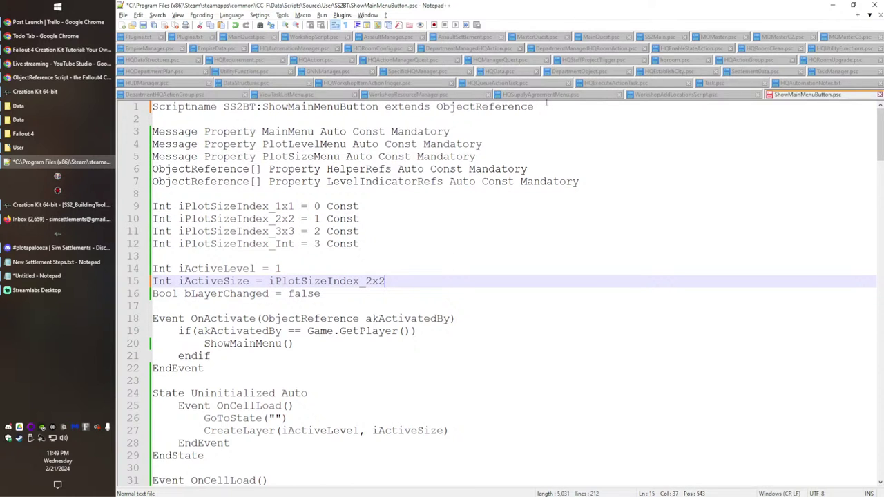
left_click(546, 105)
key("ctrl+s")
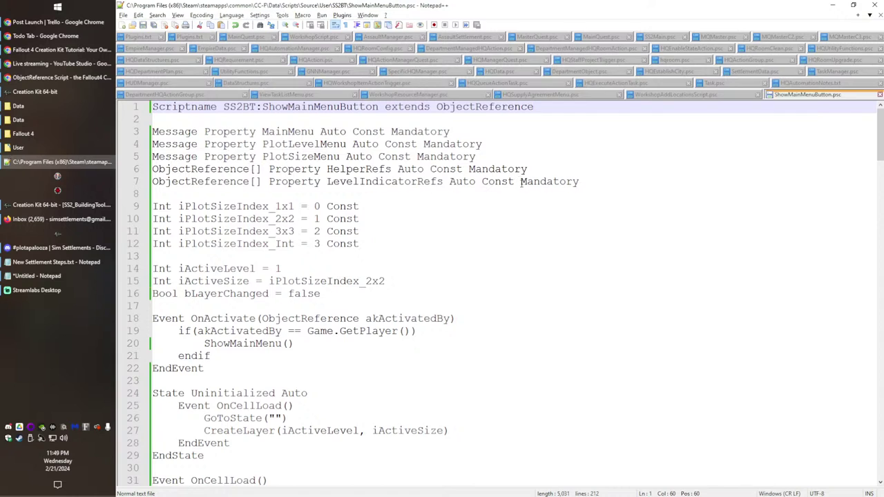
Step: Switch to Creation Kit, dismiss the earlier compilation report, and compile SS2BT:ShowMainMenuButton again
key("alt+Tab")
left_click(677, 448)
right_click(185, 250)
left_click(224, 288)
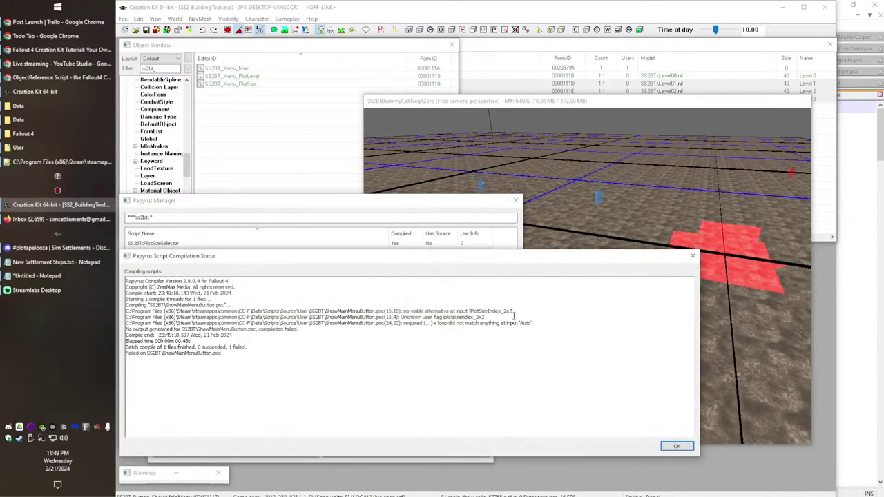
Step: Back in Notepad++, replace the iActiveSize value with 1 followed by the comment "; 2x2", and save
key("alt+Tab")
double_click(366, 281)
type("1")
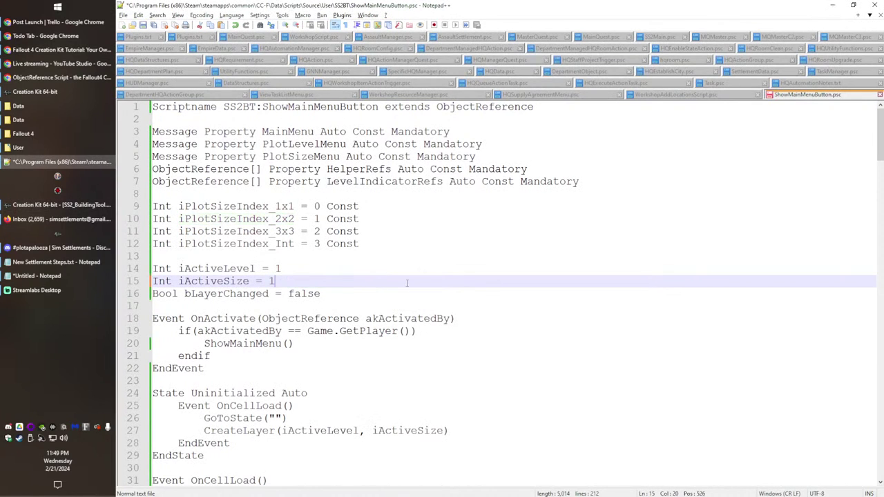
type(" ; 2x2")
key("ctrl+s")
Step: Recompile SS2BT:ShowMainMenuButton in Creation Kit's Papyrus Manager and return to the script in Notepad++
key("alt+Tab")
left_click(675, 446)
right_click(179, 250)
left_click(220, 285)
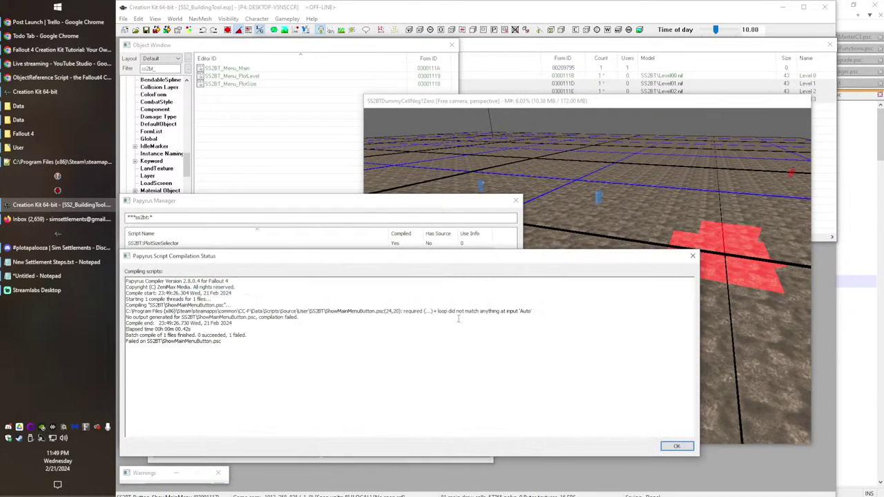
key("alt+Tab")
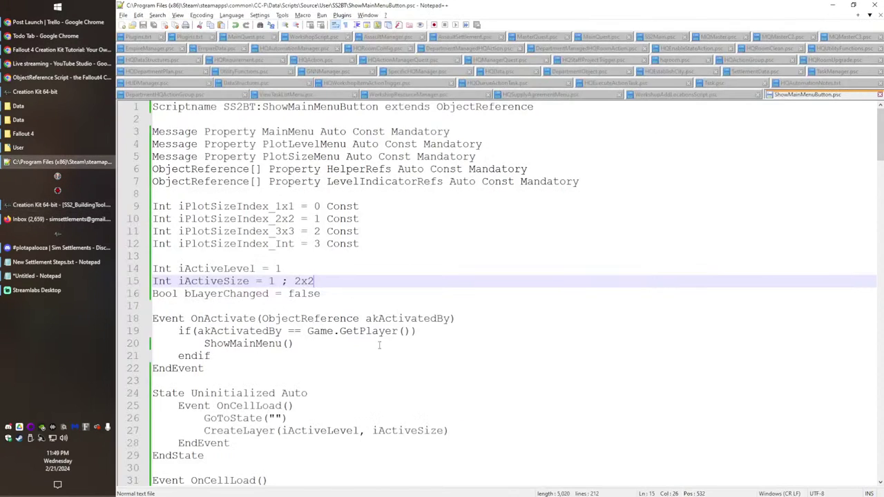
Step: Examine the State Uninitialized Auto declaration and consult the Papyrus State Reference page in Chrome for the correct syntax
scroll(302, 352, "down", 6)
left_click_drag(153, 169, 280, 168)
key("ctrl+f")
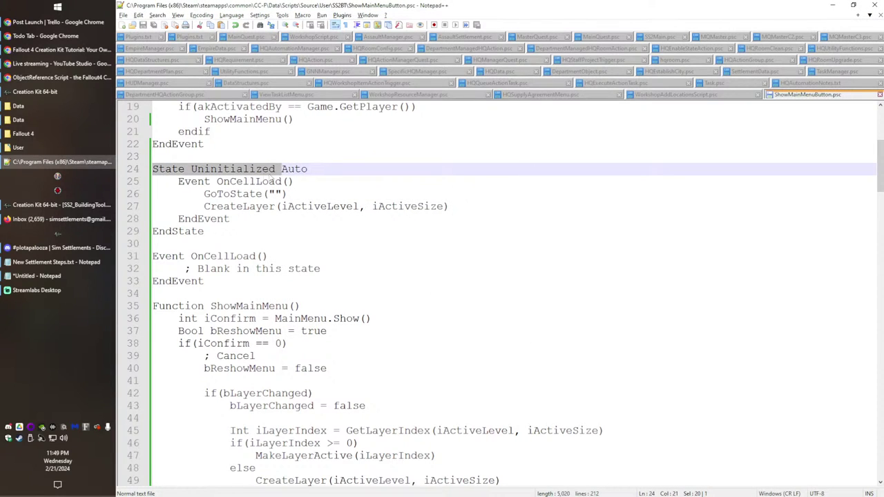
left_click(277, 171)
left_click_drag(192, 169, 155, 171)
double_click(162, 172)
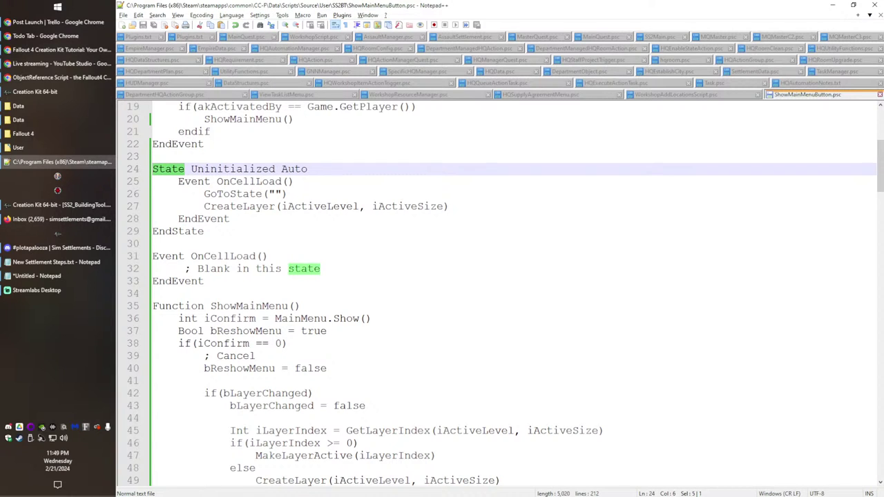
key("alt+Tab")
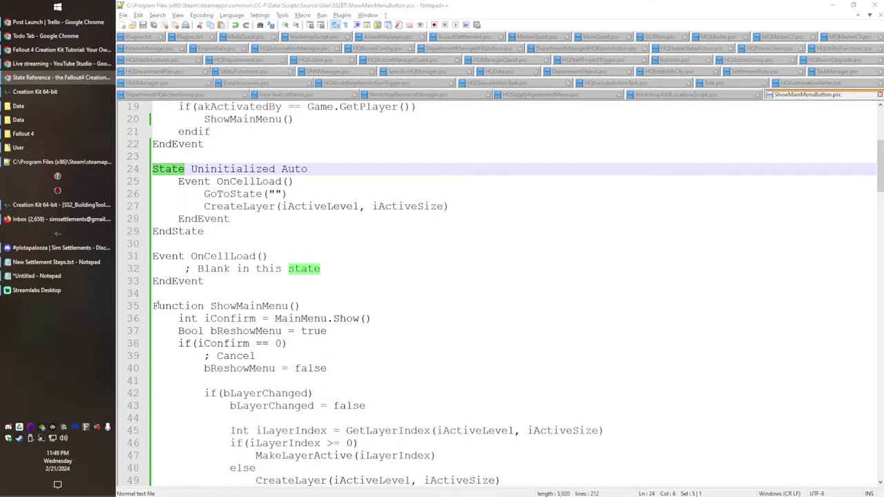
Step: Move the Auto keyword in front of the state declaration so line 24 reads "Auto State Uninitialized", and save the script
left_click(298, 177)
double_click(295, 170)
key("BackSpace")
left_click(155, 169)
type("Auto")
left_click(362, 178)
left_click(353, 172)
key("BackSpace")
key("ctrl+s")
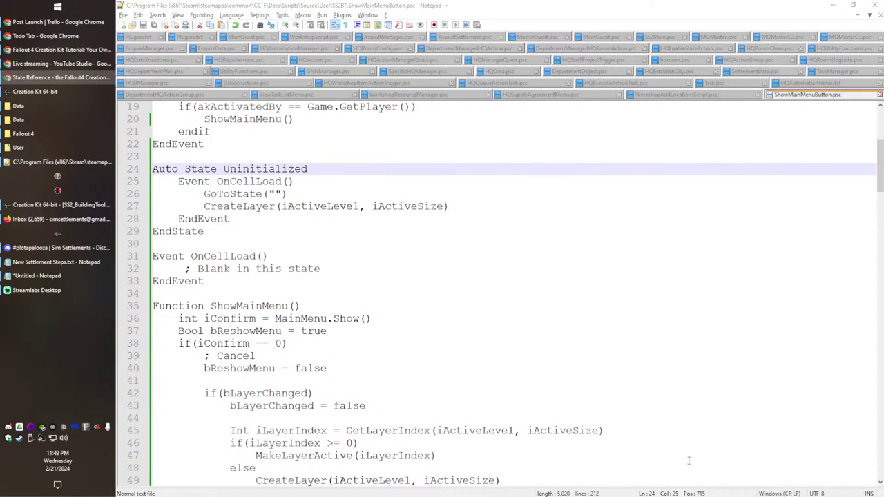
Step: Switch to Creation Kit, dismiss the old compilation report, and compile SS2BT:ShowMainMenuButton again
left_click(55, 205)
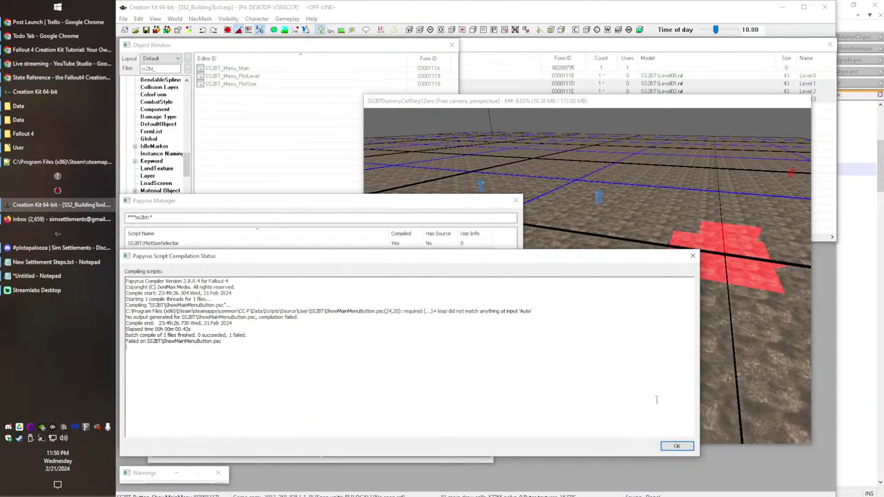
left_click(676, 447)
right_click(131, 248)
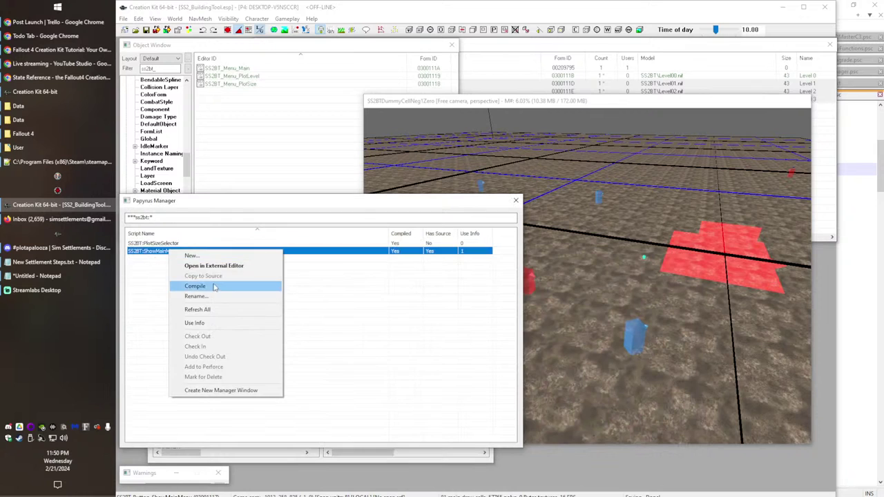
left_click(186, 286)
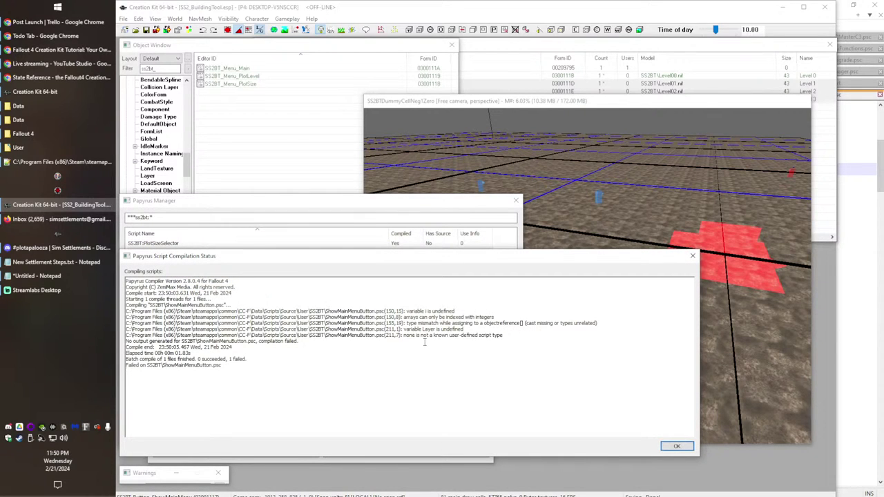
Step: Back in Notepad++, replace the index i with aiLayerIndex in GetItemsFromLayer's return line and save
key("alt+Tab")
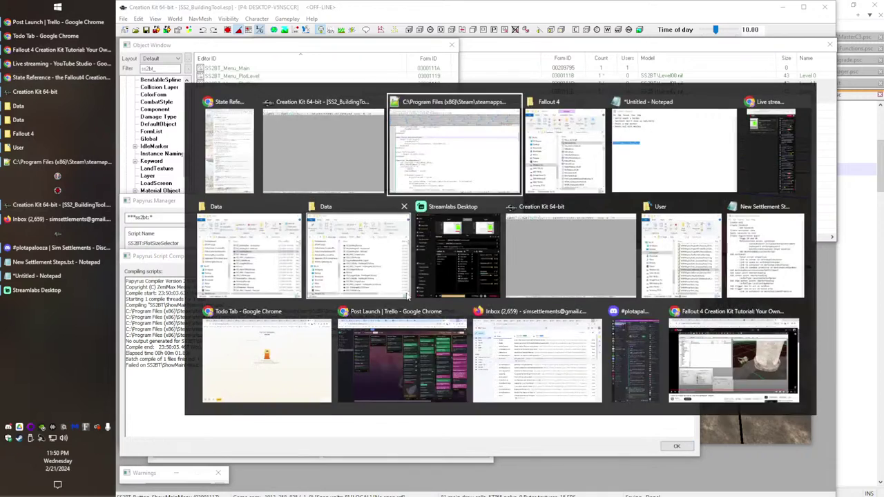
scroll(425, 289, "down", 20)
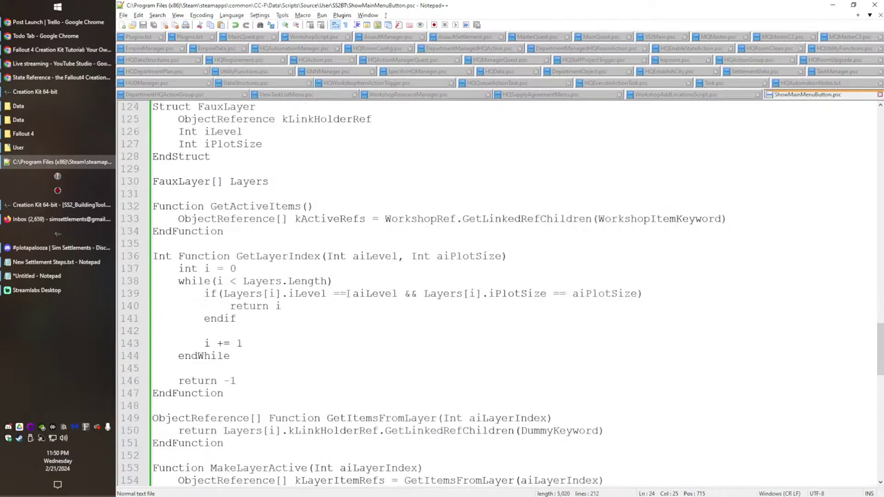
scroll(294, 327, "down", 2)
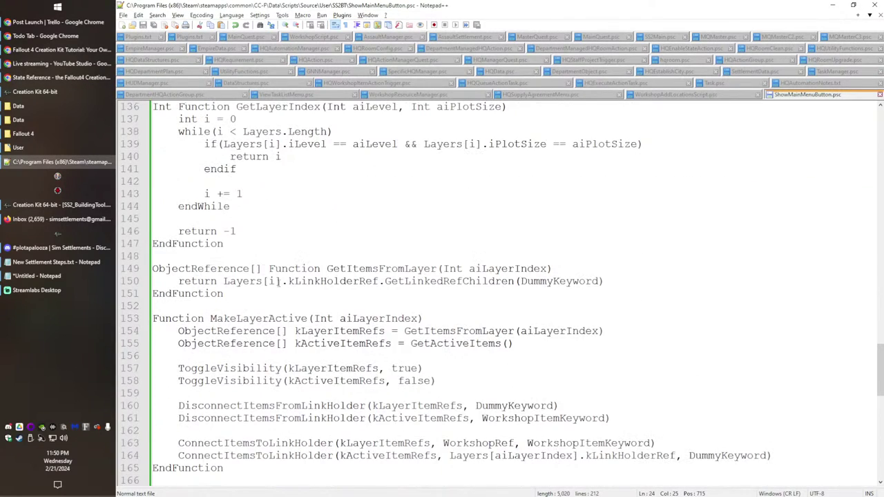
double_click(512, 272)
key("ctrl+c")
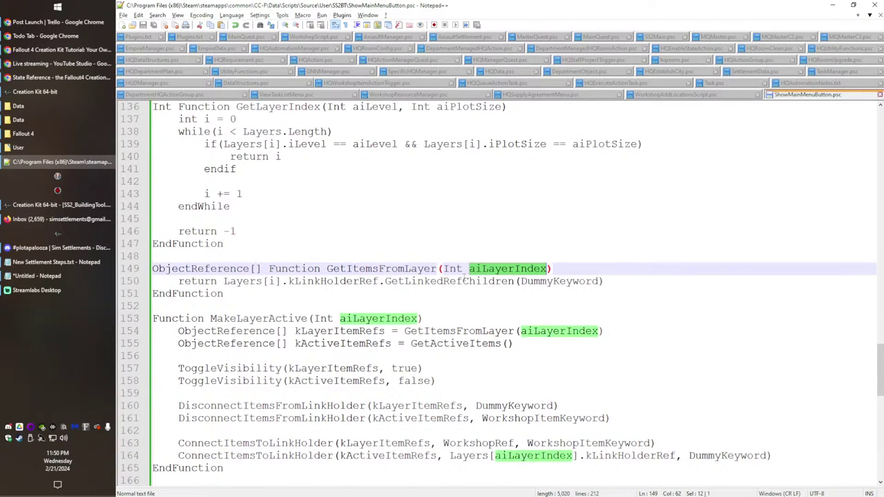
double_click(274, 281)
key("ctrl+v")
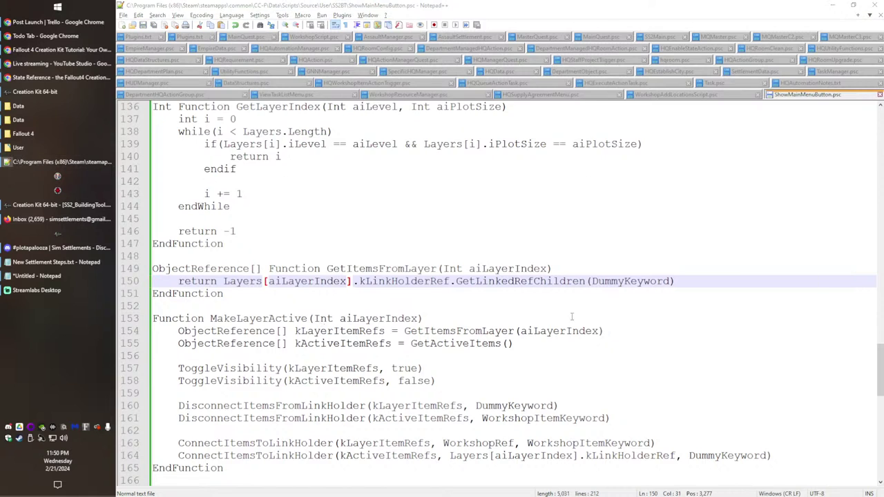
Step: Return to Creation Kit, close the compilation report, and recompile SS2BT:ShowMainMenuButton with its name kept as is
key("alt+Tab")
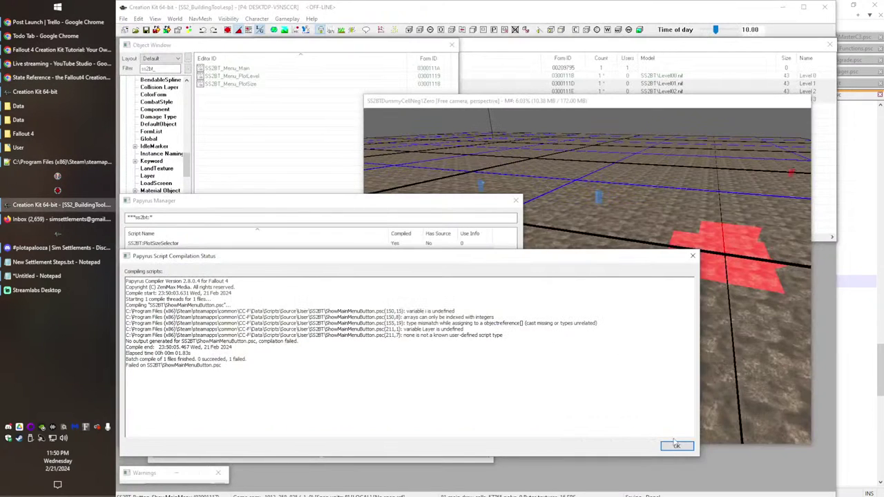
left_click(676, 446)
right_click(186, 251)
left_click(232, 297)
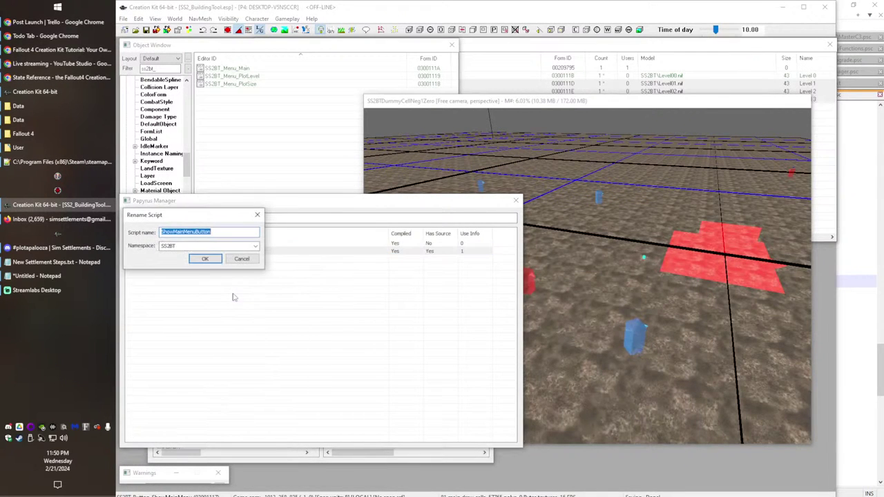
left_click(208, 258)
right_click(188, 252)
left_click(230, 289)
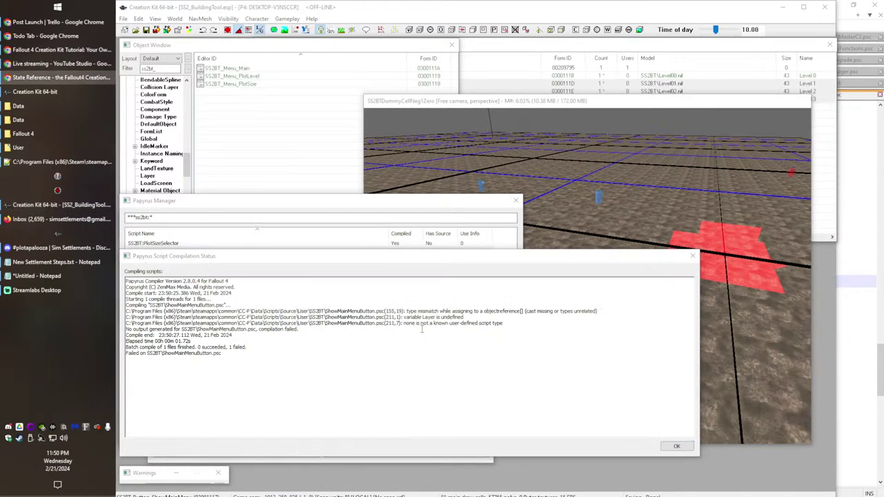
Step: In Notepad++, give the GetActiveItems function the return type ObjectReference[], check the calls in MakeLayerActive, and save
key("alt+Tab")
scroll(273, 278, "down", 1)
double_click(212, 305)
left_click(373, 309)
double_click(374, 306)
double_click(446, 306)
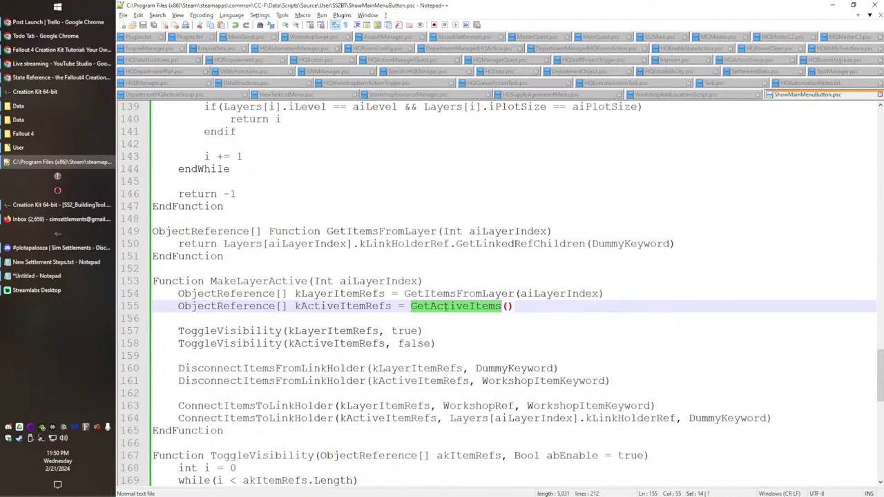
scroll(440, 319, "up", 4)
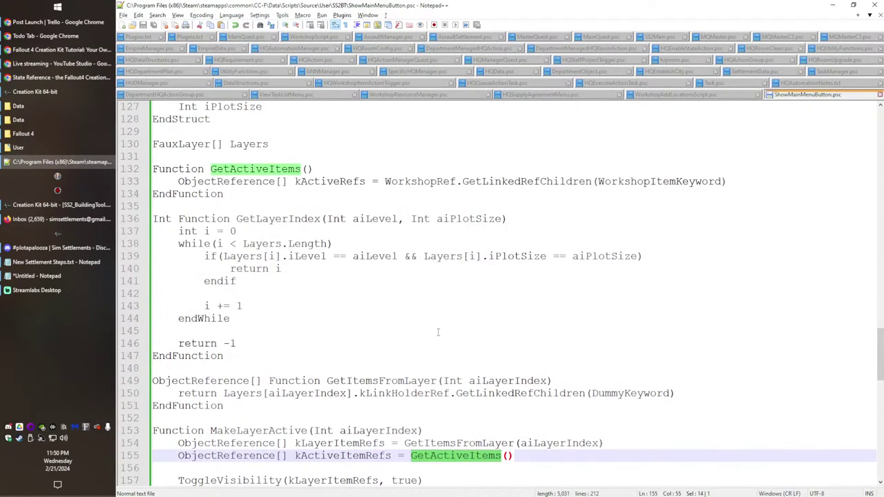
left_click(155, 171)
left_click_drag(178, 182, 294, 183)
key("ctrl+c")
left_click(150, 169)
key("ctrl+v")
scroll(306, 307, "up", 3)
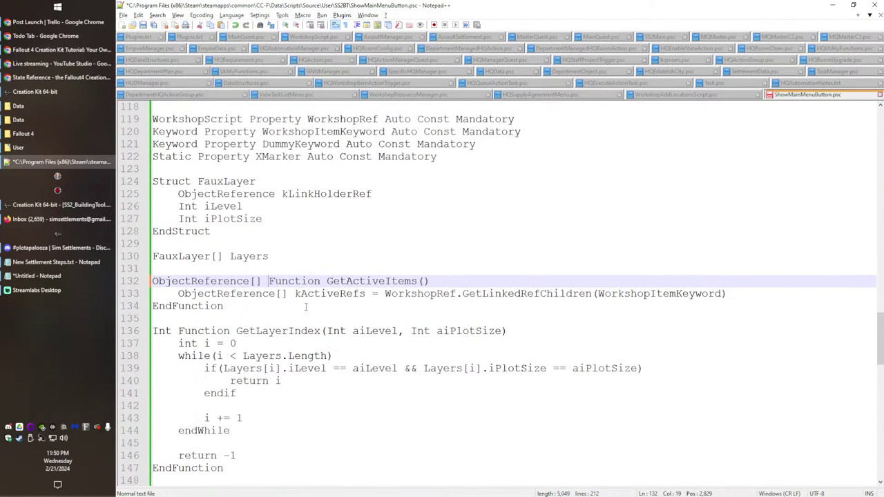
scroll(267, 314, "down", 6)
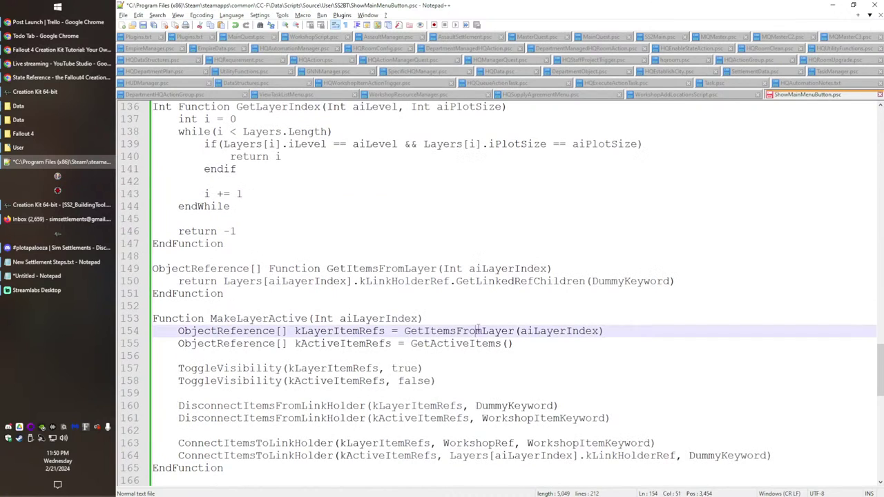
double_click(459, 331)
Step: Switch to Creation Kit and compile SS2BT:ShowMainMenuButton with the new GetActiveItems return type
key("alt+Tab")
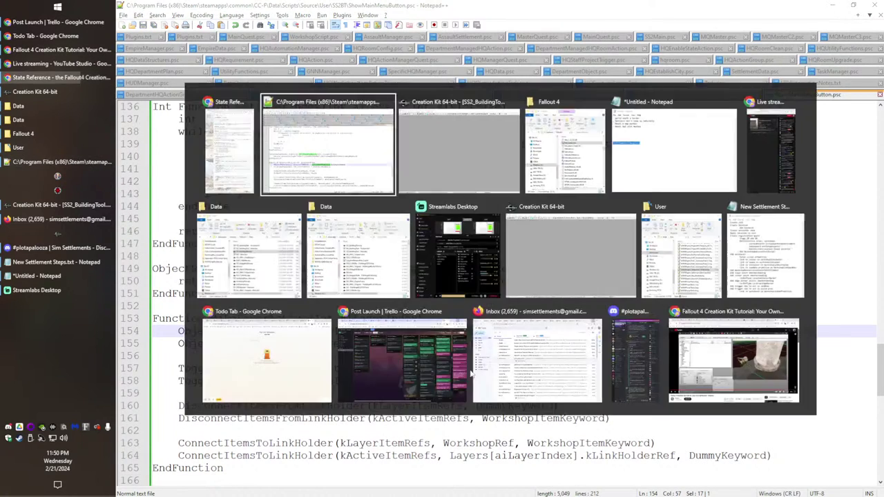
key("alt+Tab")
left_click(679, 446)
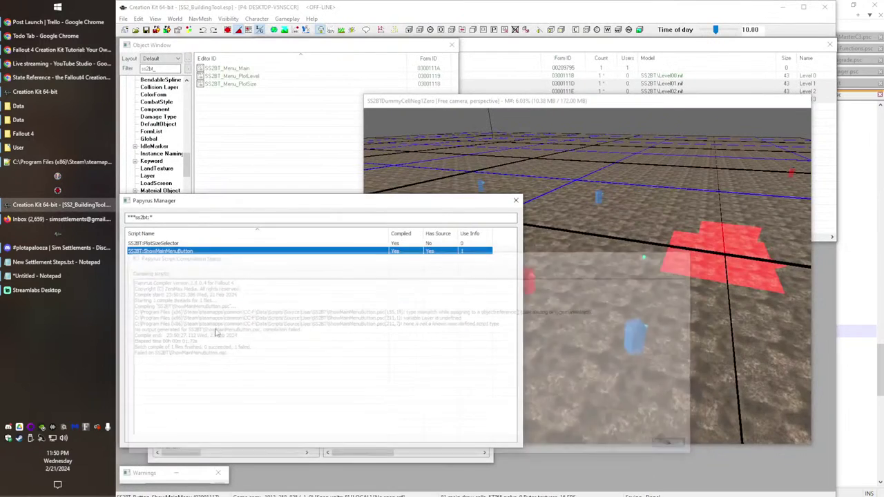
right_click(178, 252)
left_click(207, 262)
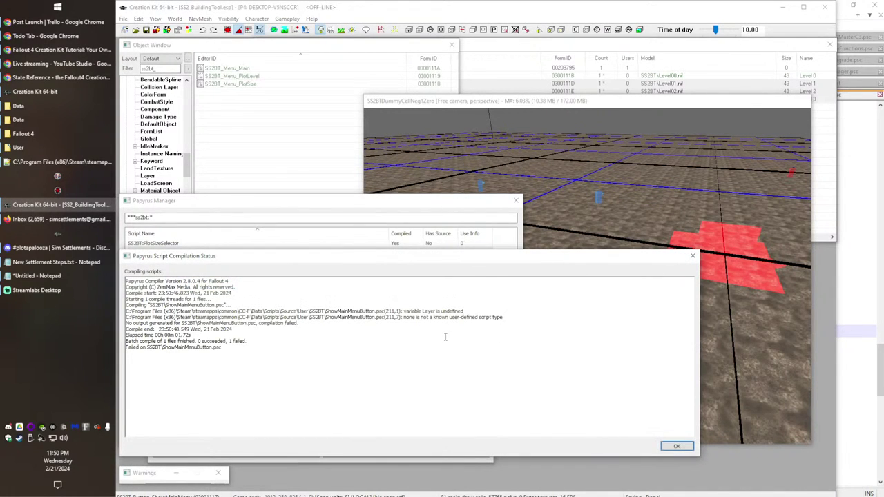
Step: Back in Notepad++, correct the last line of CreateLayer to Layers.Add(thisLayer) and save
key("alt+Tab")
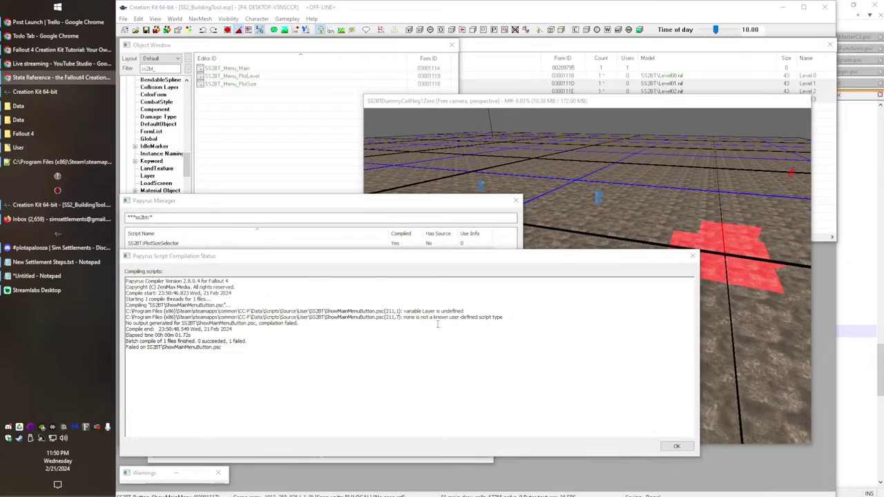
key("alt+Tab")
scroll(253, 284, "down", 1)
scroll(253, 284, "down", 15)
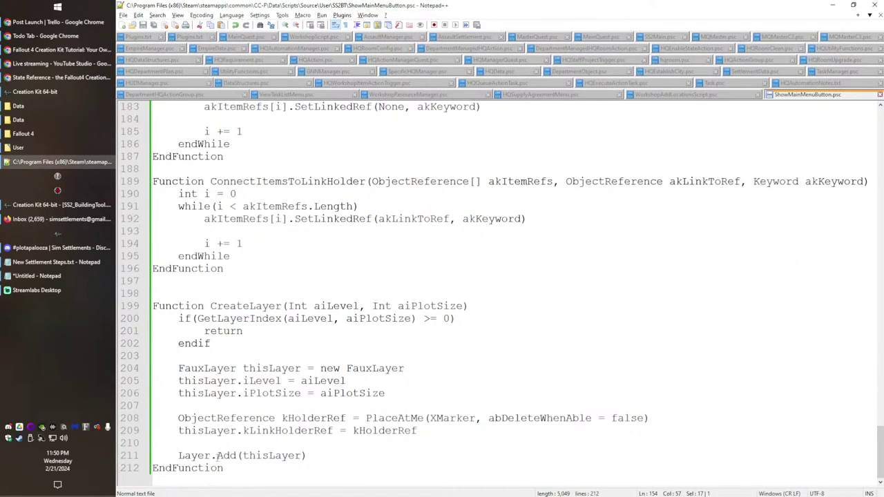
left_click(217, 457)
type("s")
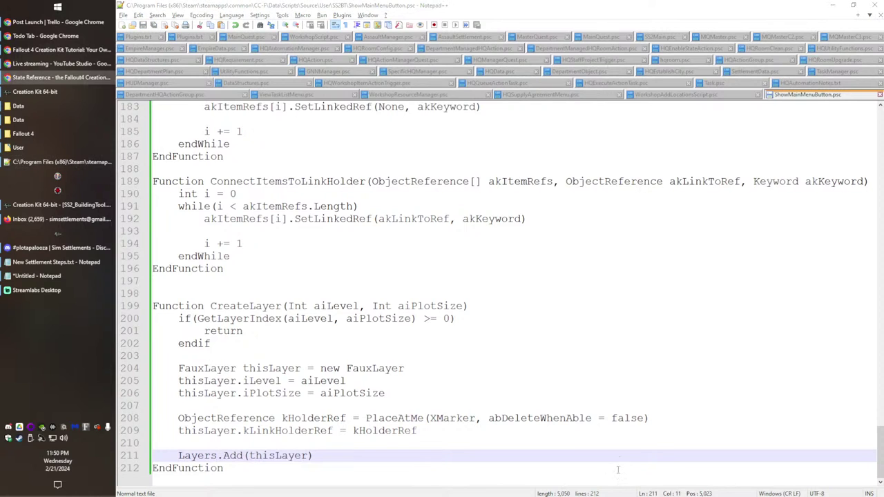
Step: Go back to Creation Kit and recompile SS2BT:ShowMainMenuButton with the corrected Layers.Add call
key("alt+Tab")
key("alt+Tab")
left_click(679, 447)
right_click(181, 255)
left_click(200, 286)
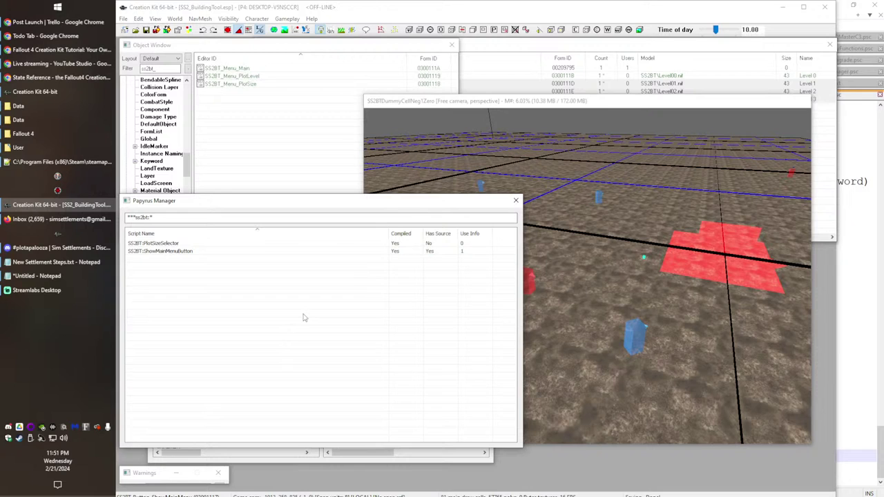
Step: Open SS2_BuildingTool - Main.ba2 in Archive2 from the Data folder and add the newly compiled ShowMainMenuButton.pex
left_click(50, 120)
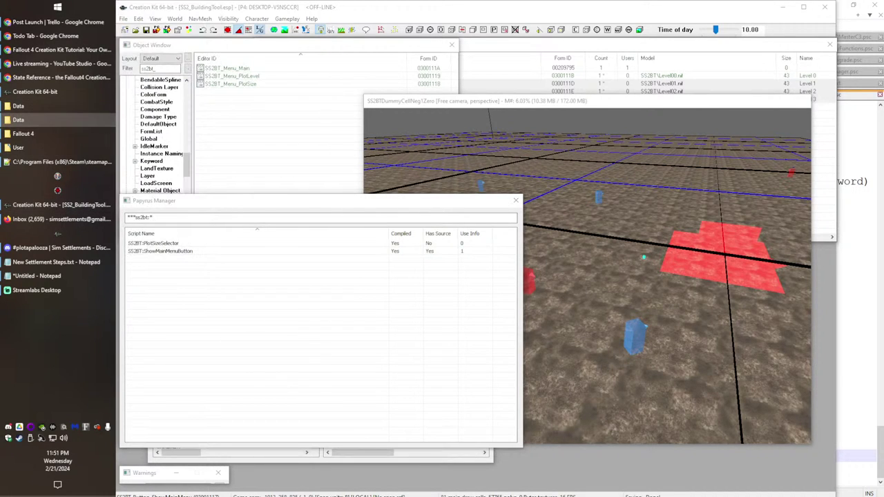
left_click(40, 109)
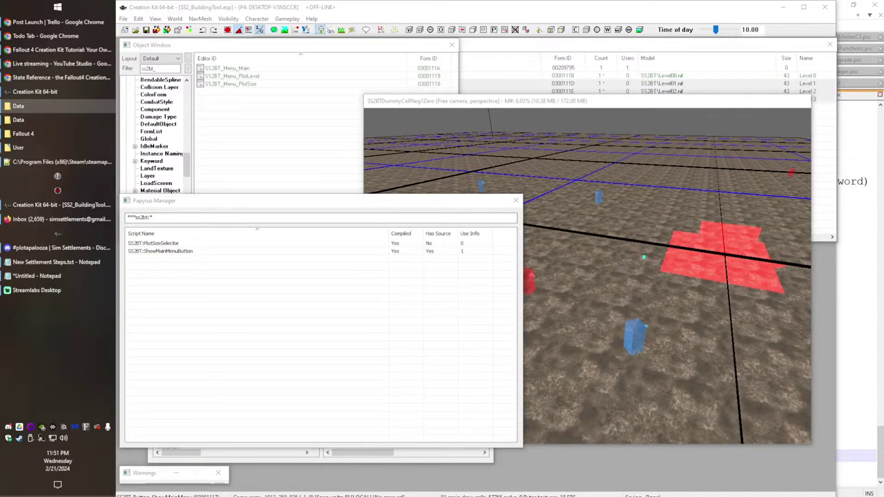
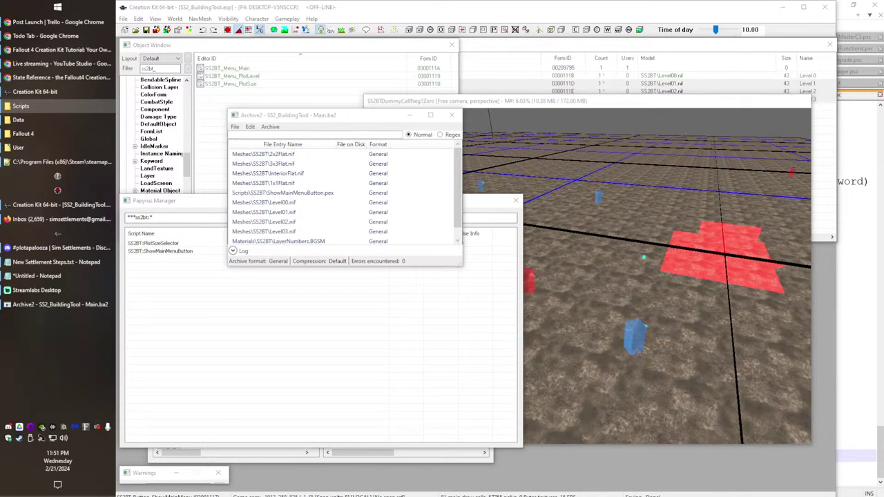
left_click_drag(468, 147, 410, 181)
scroll(396, 211, "down", 1)
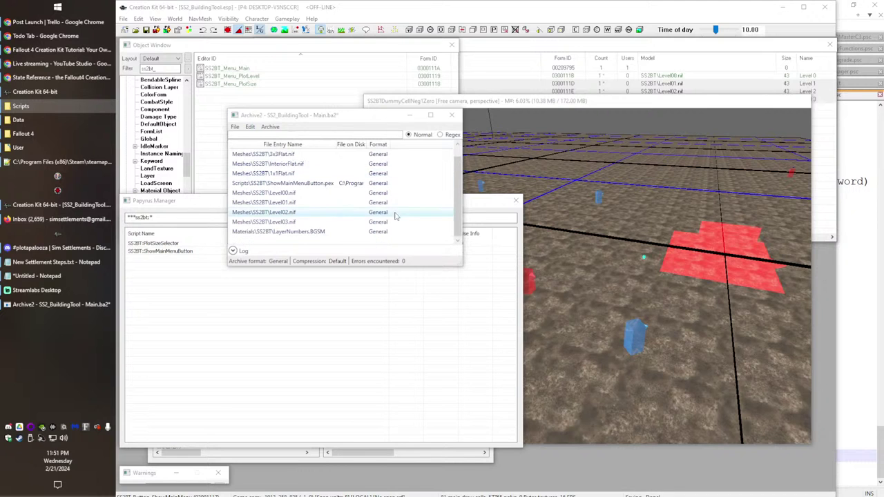
Step: Save and close the SS2_BuildingTool - Main.ba2 archive, and paste the updated files into the other Data folder
left_click(235, 129)
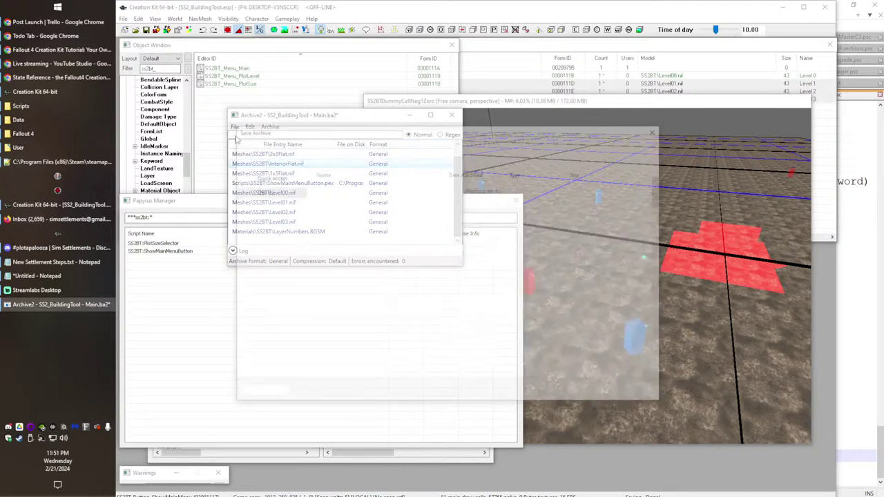
key("Escape")
left_click(236, 127)
left_click(257, 170)
key("Escape")
left_click(236, 127)
left_click(257, 160)
left_click(452, 115)
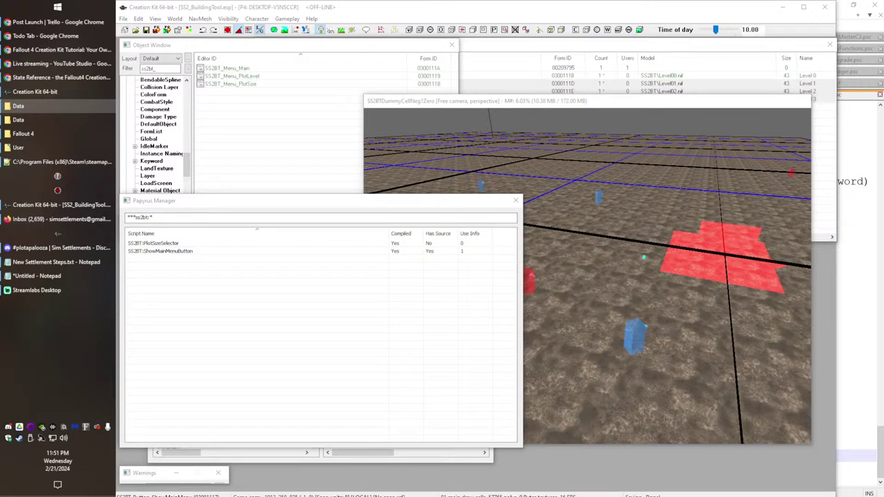
left_click(30, 121)
key("ctrl+v")
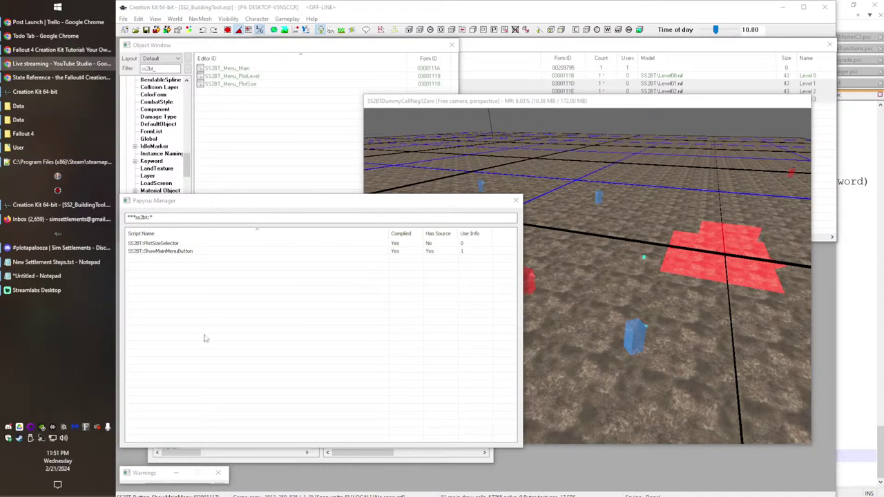
Step: Launch Fallout 4 from its game folder and skip the intro to reach the main menu
left_click(32, 137)
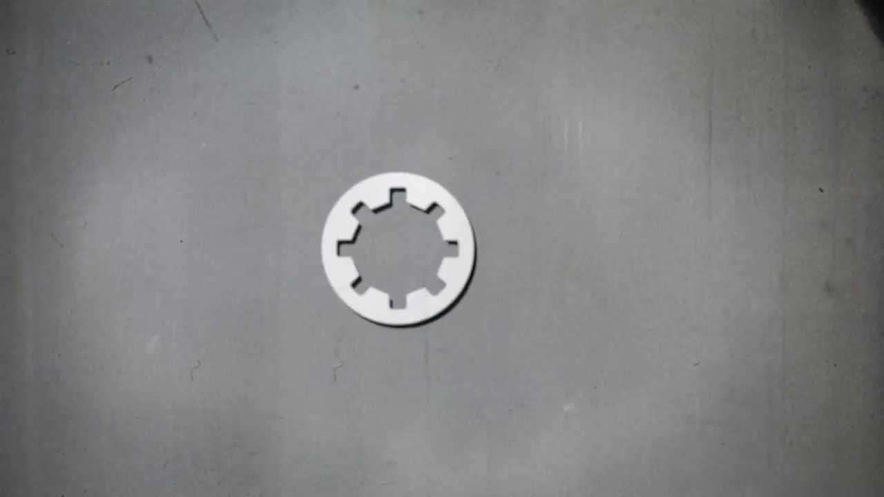
key("Return")
key("Down")
key("Down")
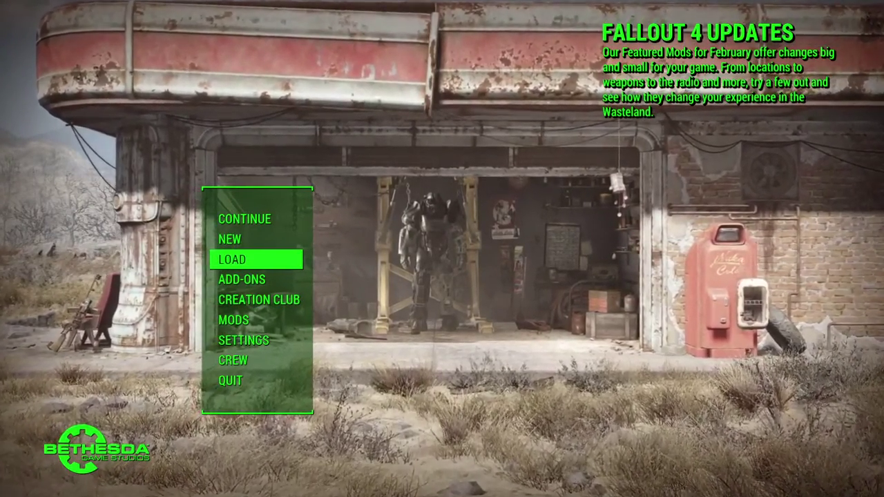
key("Escape")
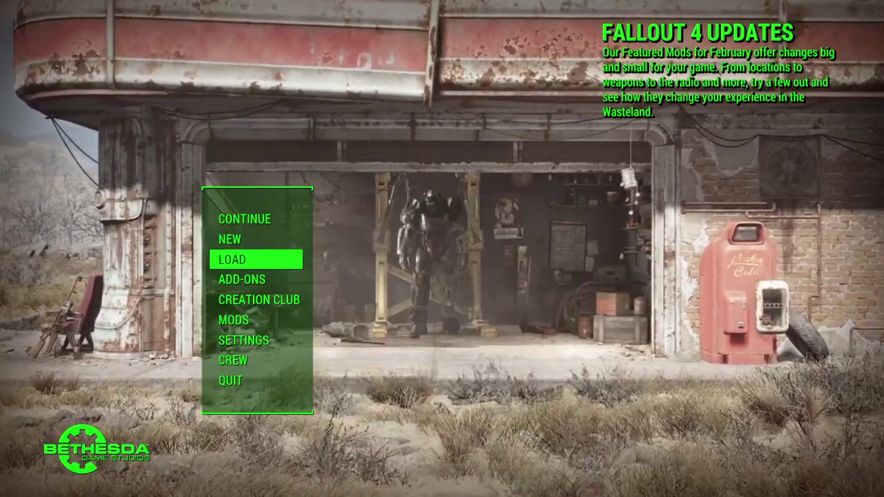
Step: Copy the cell name SS2BTDummyCellNeg1Zero from the Notepad notes and load that cell with coc in the Fallout 4 console
key("super")
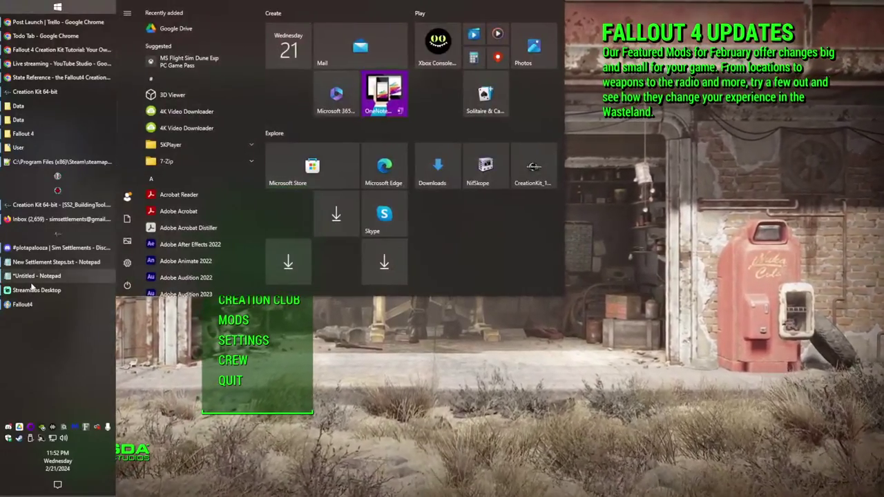
left_click(33, 277)
double_click(269, 140)
key("alt+Tab")
key("grave")
type("coc")
type("SS2BTDummyCellNegZero")
key("Return")
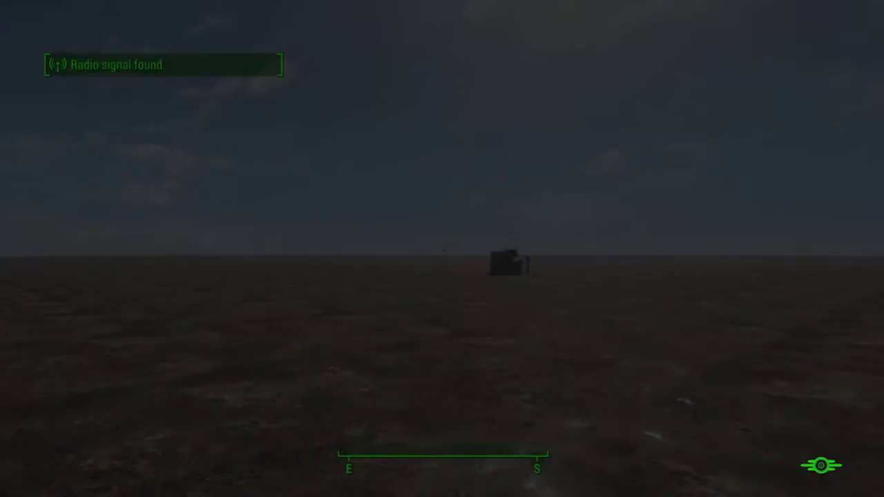
Step: Toggle the grass off with the tg console command and walk past the controller towards the red plot marker
key("grave")
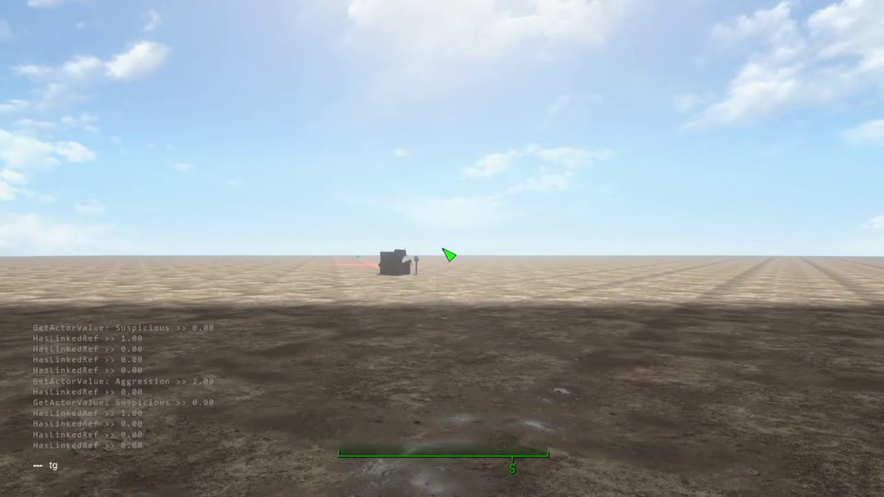
key("w")
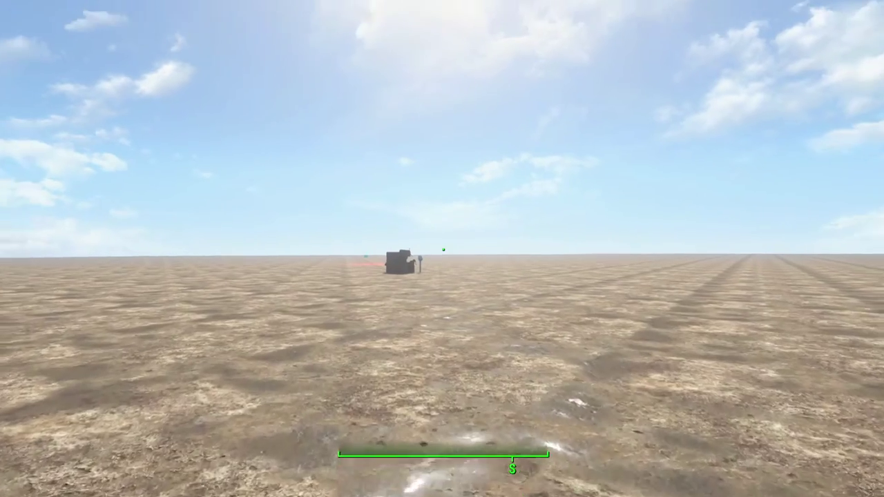
key("w")
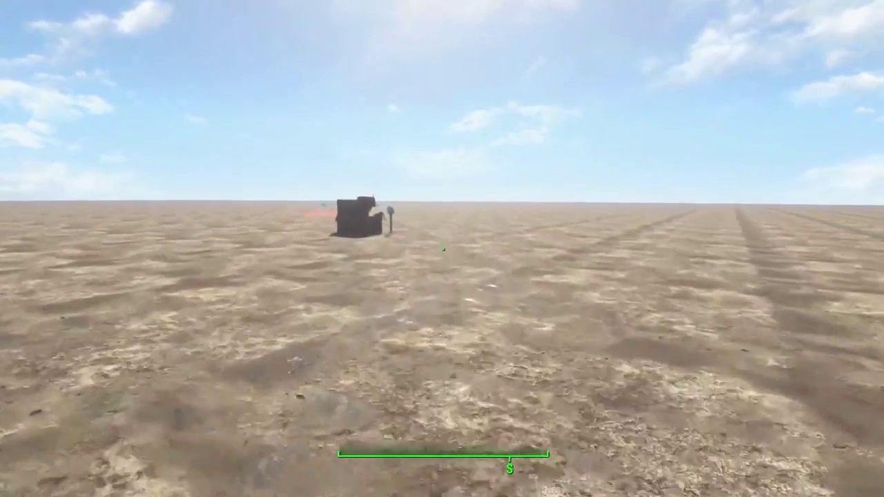
key("w")
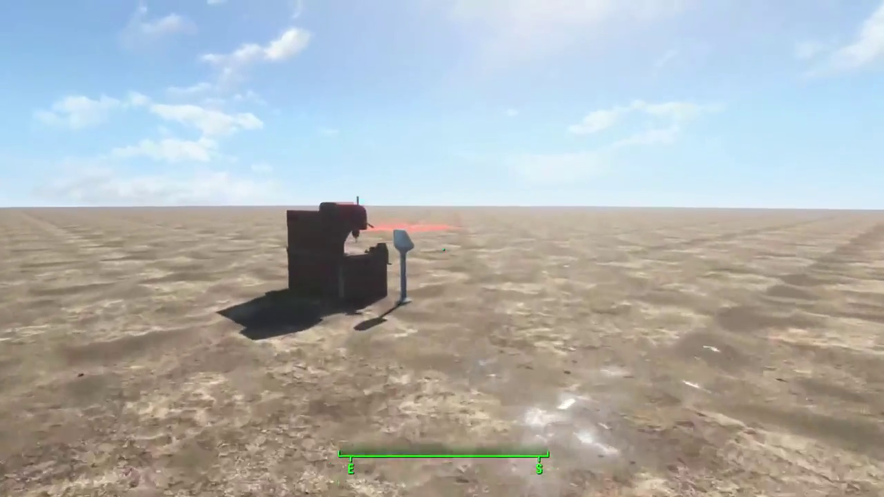
key("w")
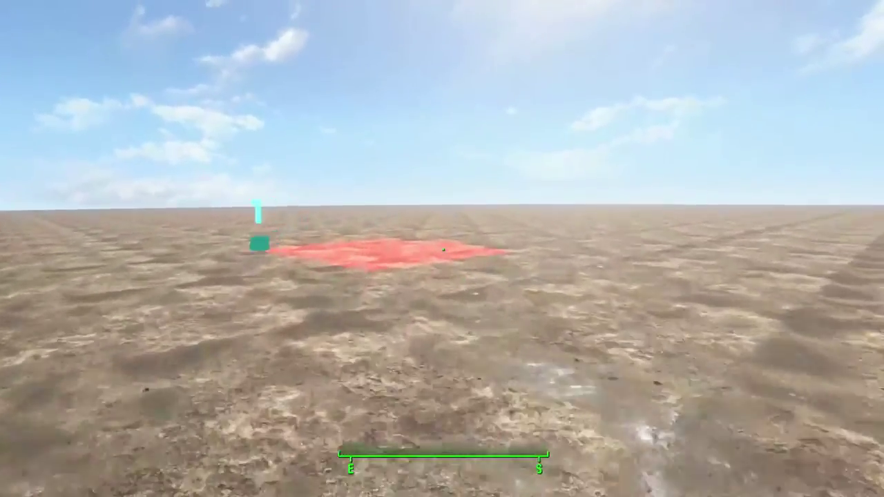
Step: Build a Floor and Roof wood prefab on the red plot area in workshop mode, and exit the mode
key("v")
key("Return")
key("Up")
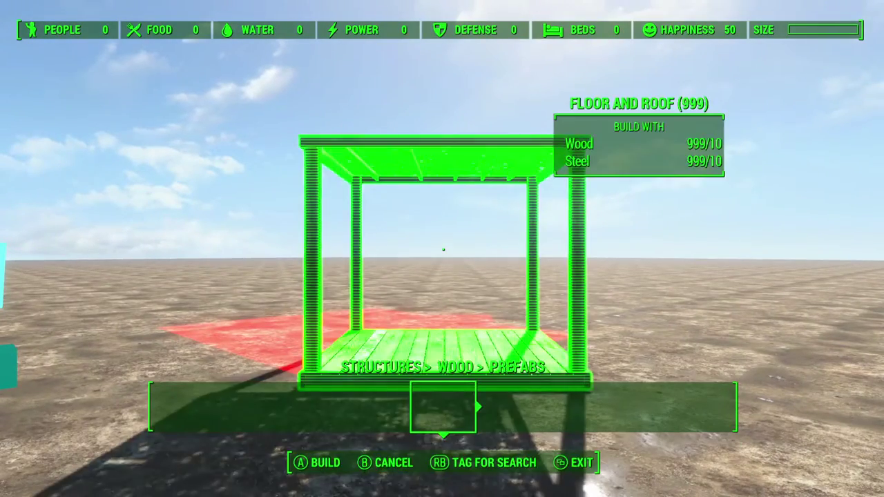
key("Return")
key("Tab")
Step: Walk to the Building Tool Controller, change the plot level to 2, and close its options
key("s")
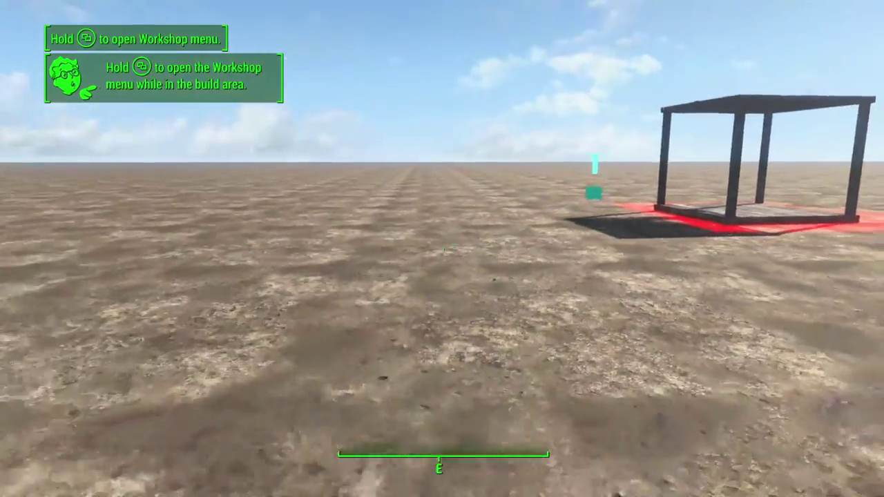
key("a")
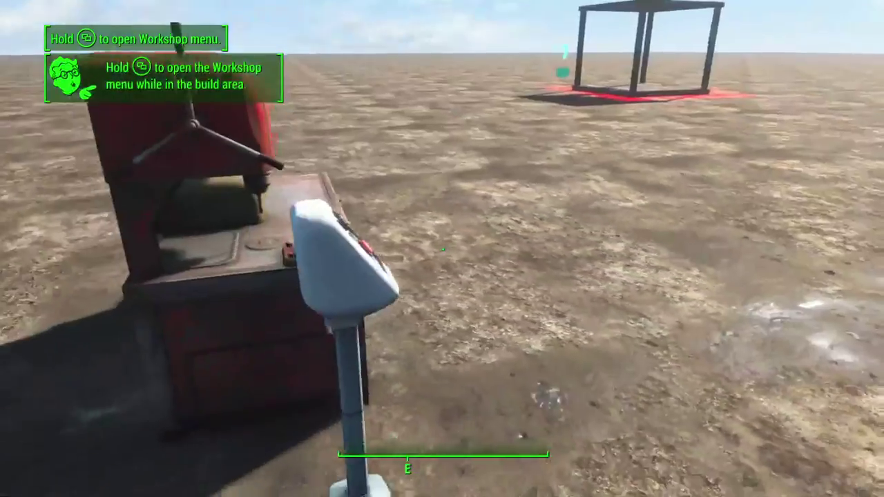
key("x")
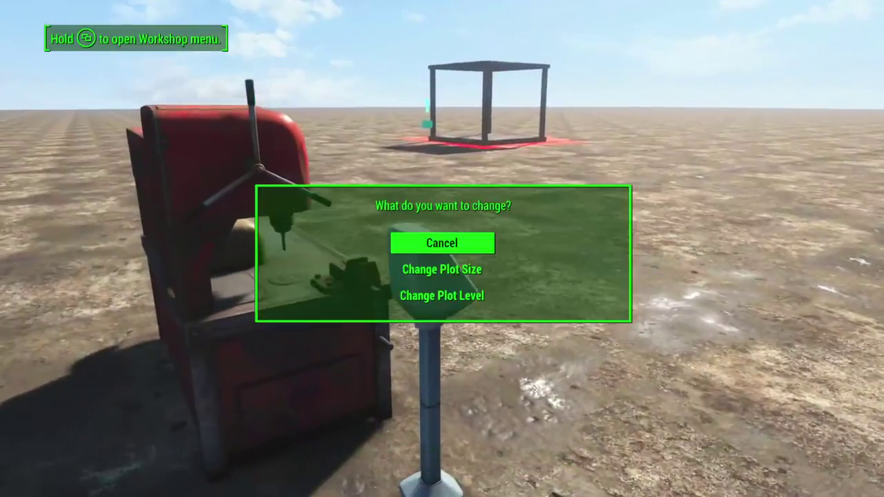
key("Down")
key("Return")
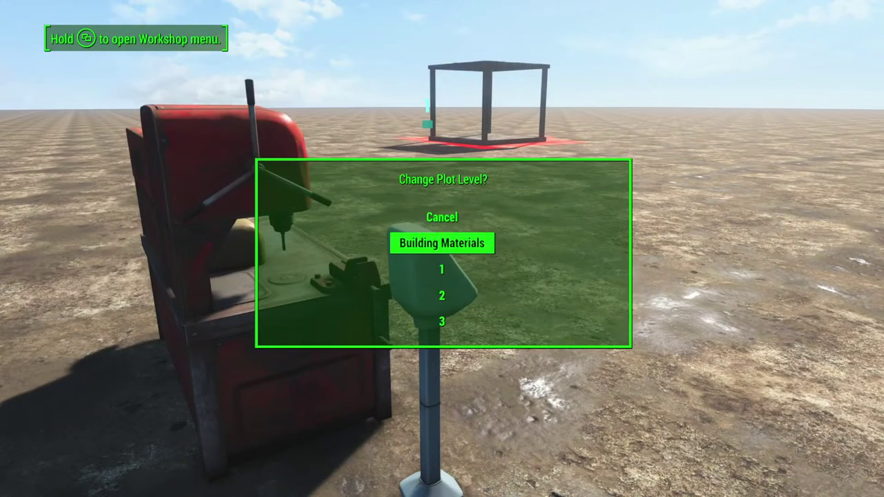
key("Return")
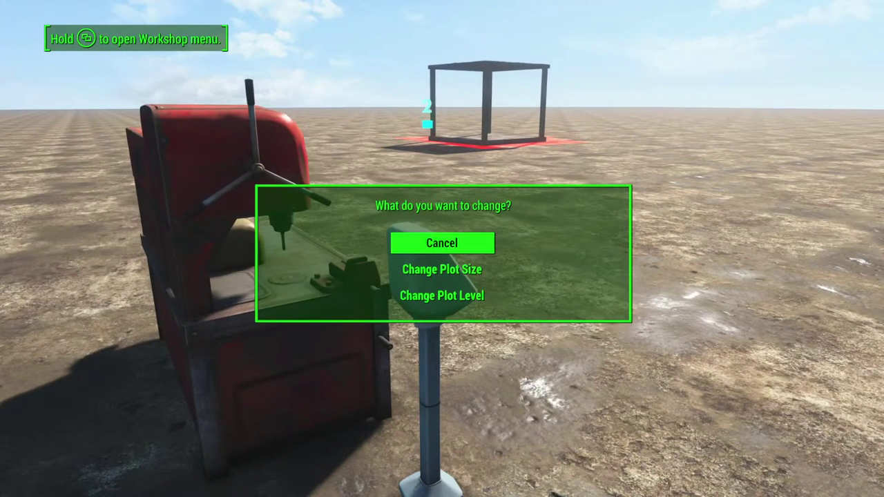
key("Return")
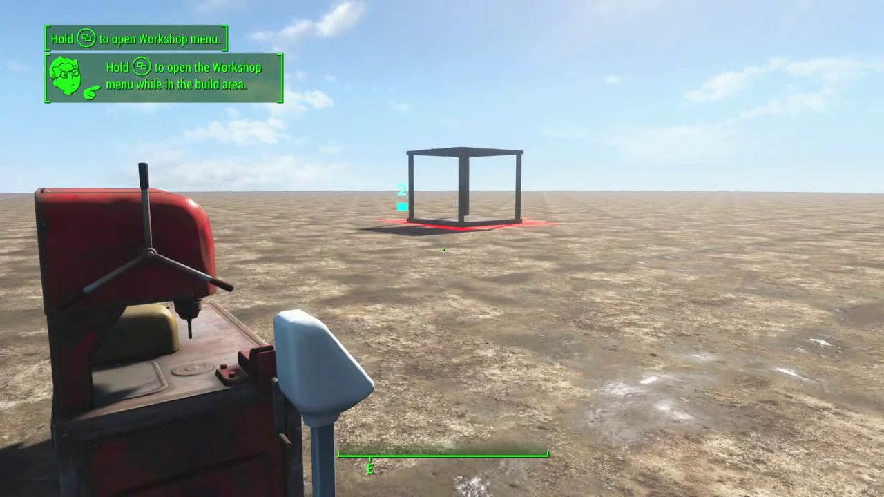
Step: Inspect the placed prefab at the new plot level, quit Fallout 4, and put the Notepad notes away
key("w")
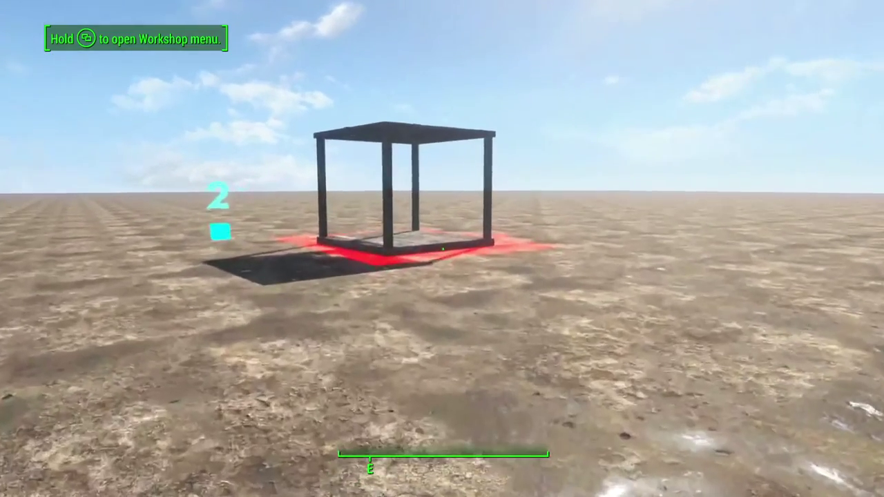
key("grave")
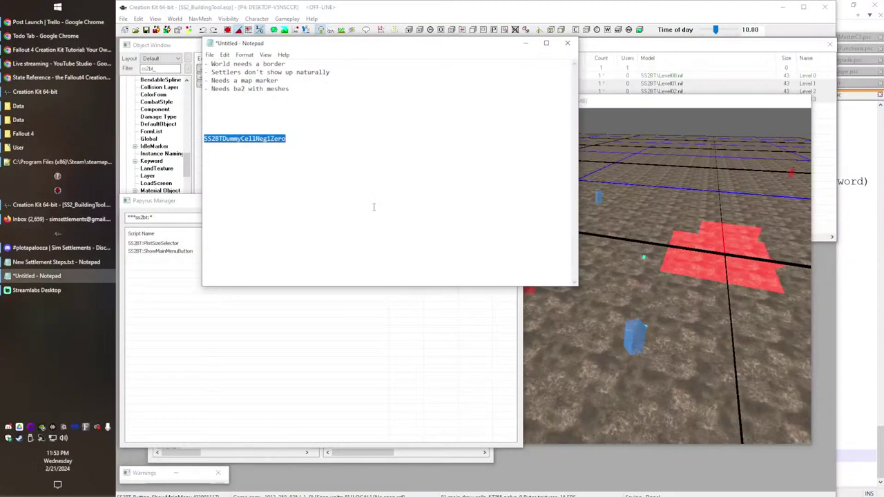
left_click(373, 207)
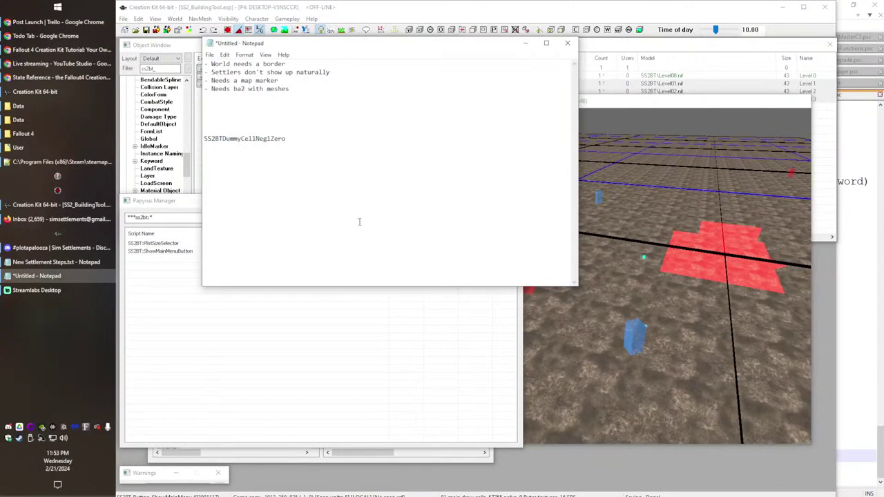
left_click(359, 219)
left_click(563, 49)
Step: Create a new keyword with the ID SS2BT_DummyLink in the Creation Kit
left_click(382, 156)
left_click(628, 309)
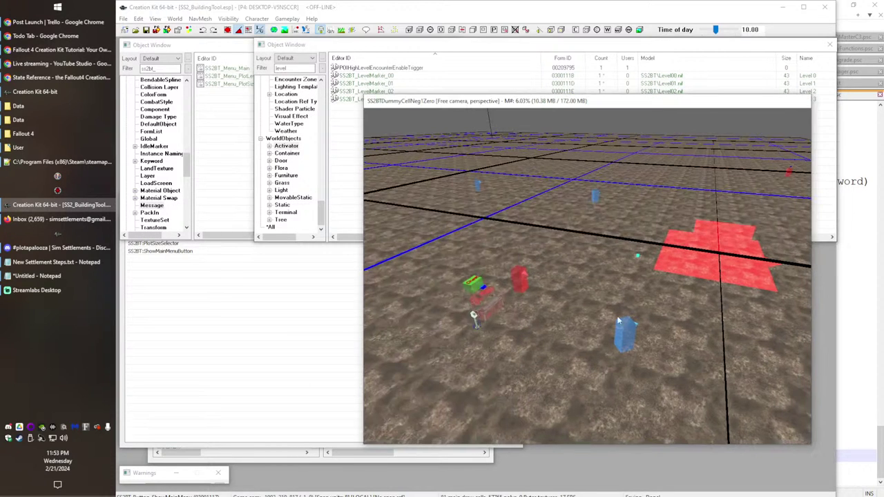
middle_click_drag(628, 308, 529, 330)
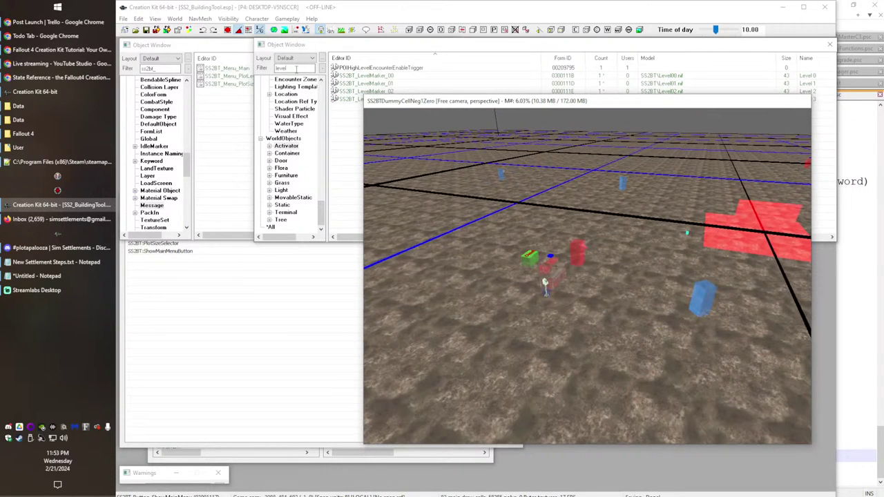
double_click(297, 69)
scroll(296, 226, "up", 10)
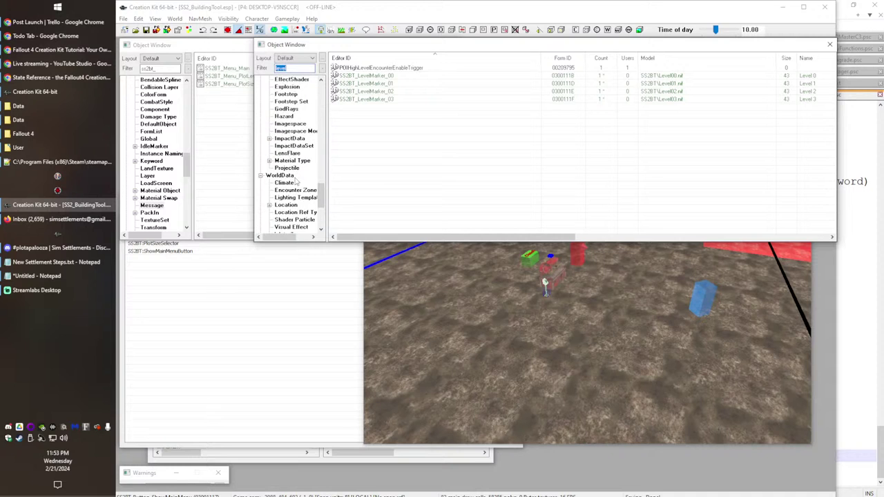
scroll(286, 131, "up", 3)
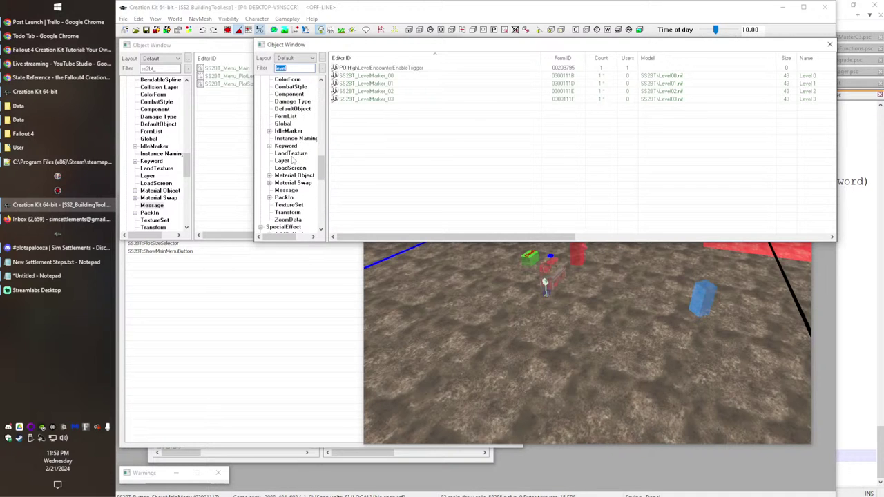
left_click(286, 147)
right_click(362, 129)
left_click(380, 134)
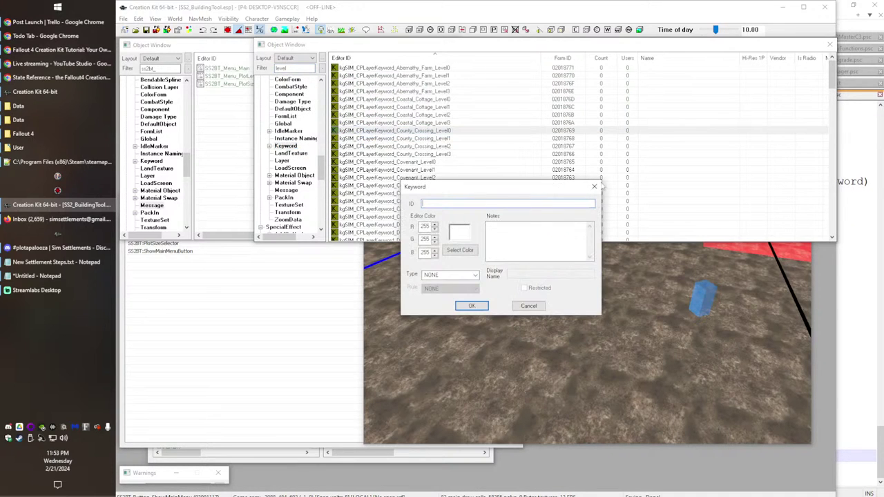
type("SS2BT_DummyLink")
key("Return")
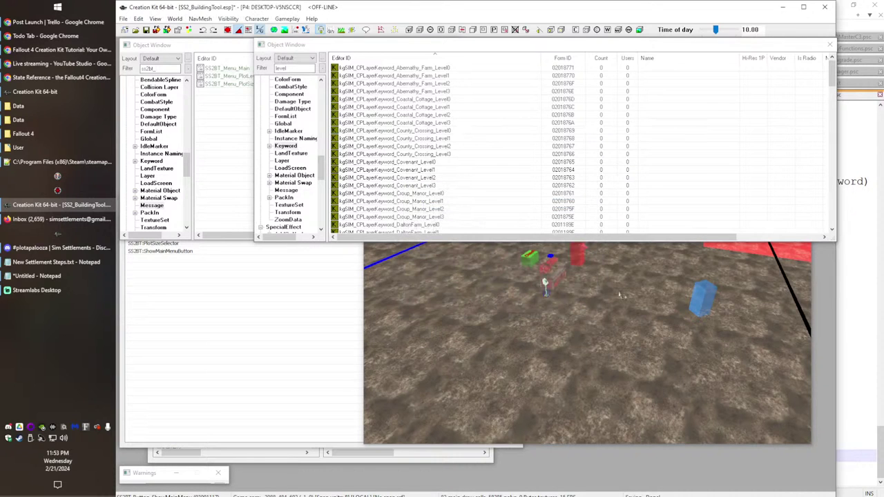
Step: Open the SS2BT:ShowMainMenuButton script properties of the Building Tool Controller activator placed in the cell
double_click(547, 286)
left_click(581, 155)
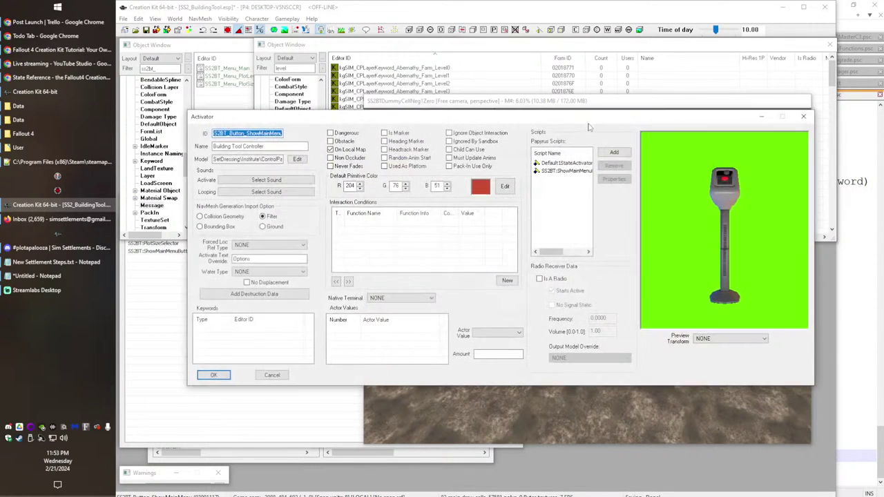
left_click(567, 170)
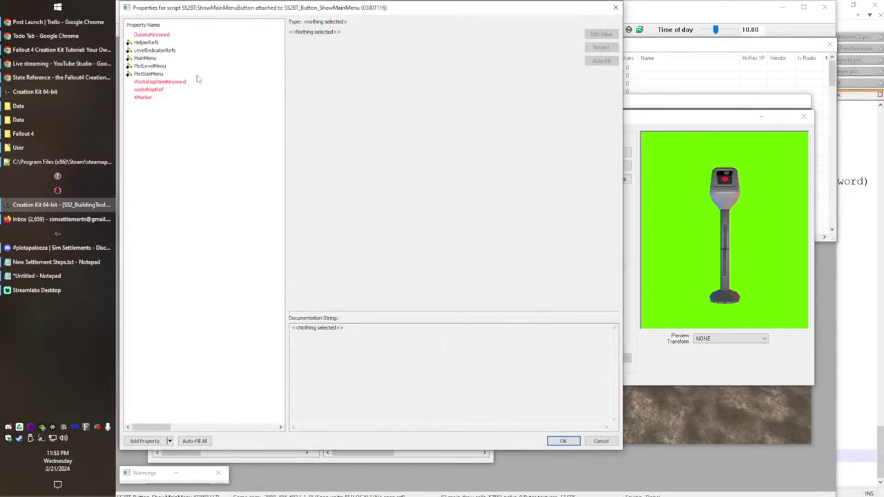
Step: Set the script's DummyKeyword property to SS2BT_DummyLink
left_click(152, 35)
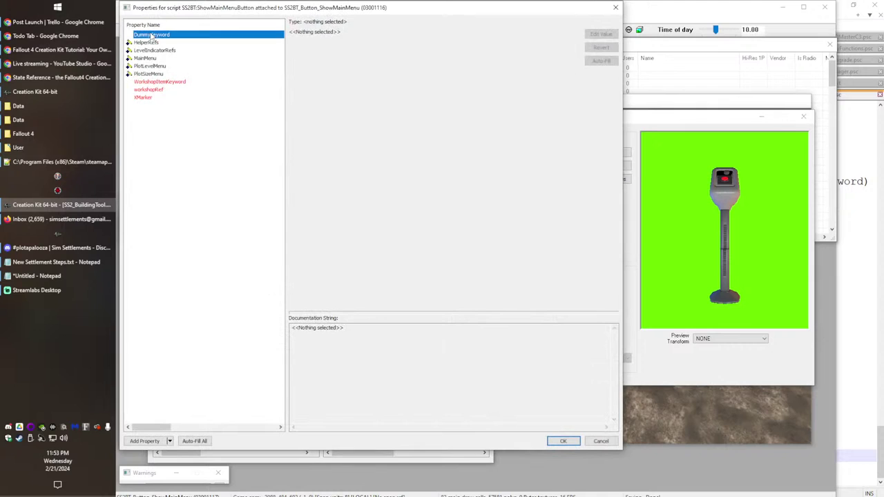
left_click(600, 35)
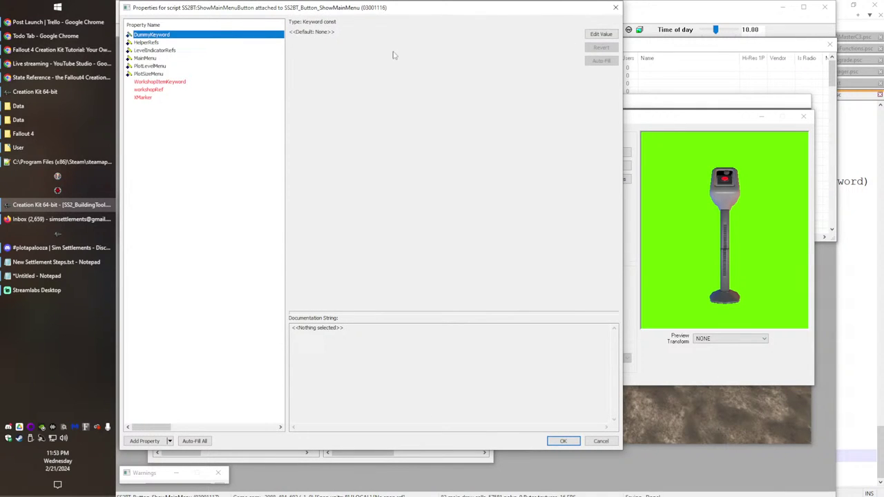
left_click(154, 36)
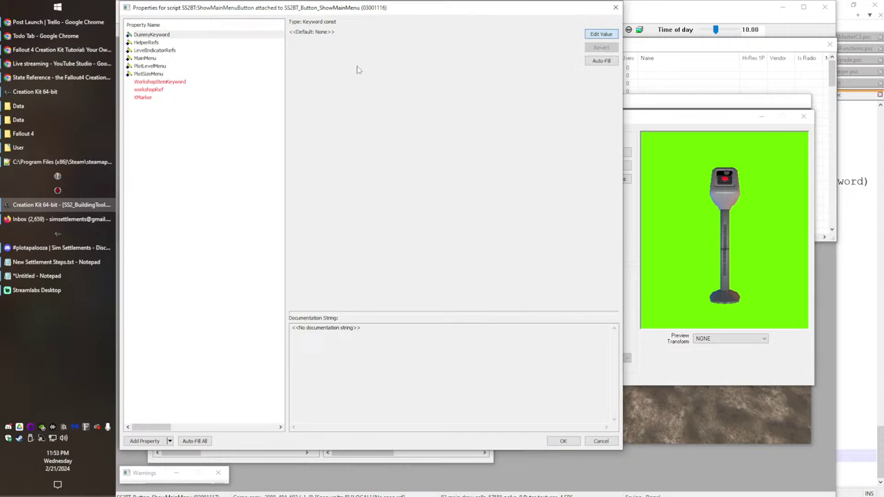
left_click(342, 49)
type("ss")
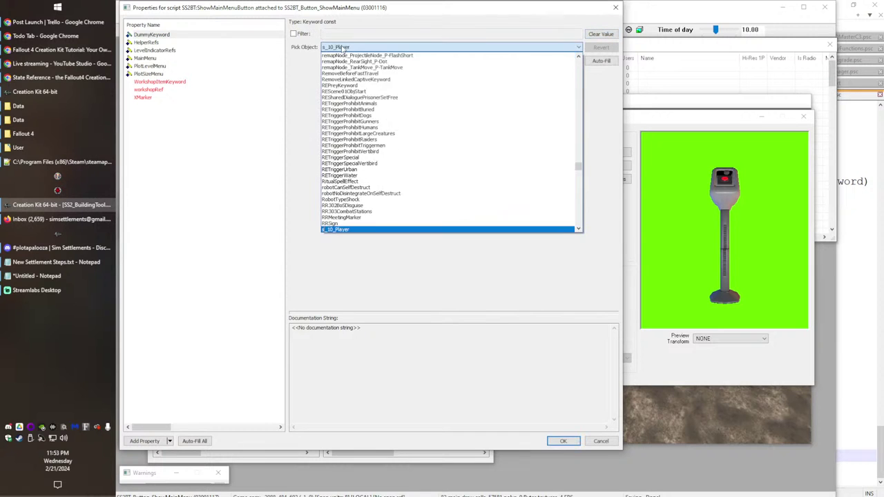
type("2bt")
left_click(343, 49)
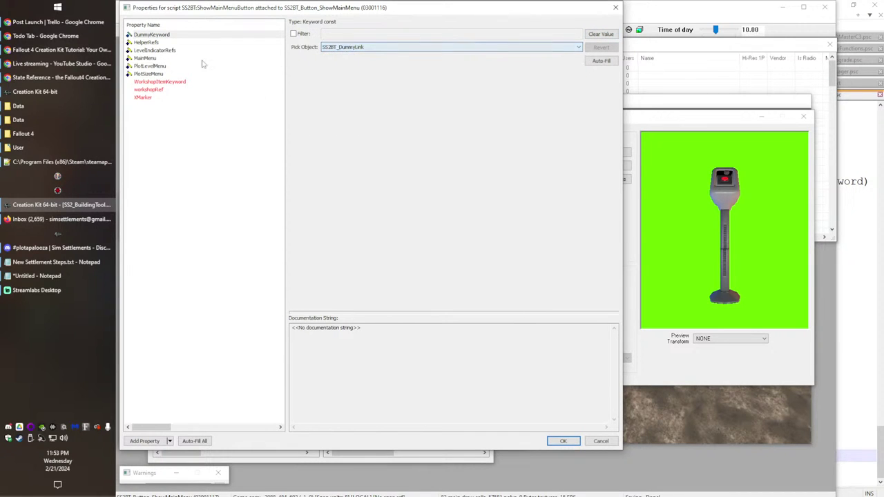
Step: Auto-fill the script's unset properties, including WorkshopItemKeyword and XMarker
left_click(162, 84)
left_click(608, 38)
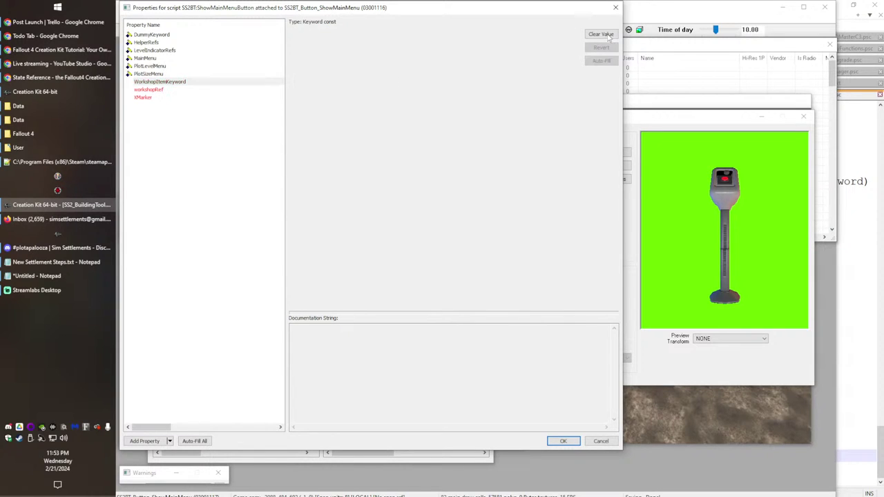
left_click(192, 441)
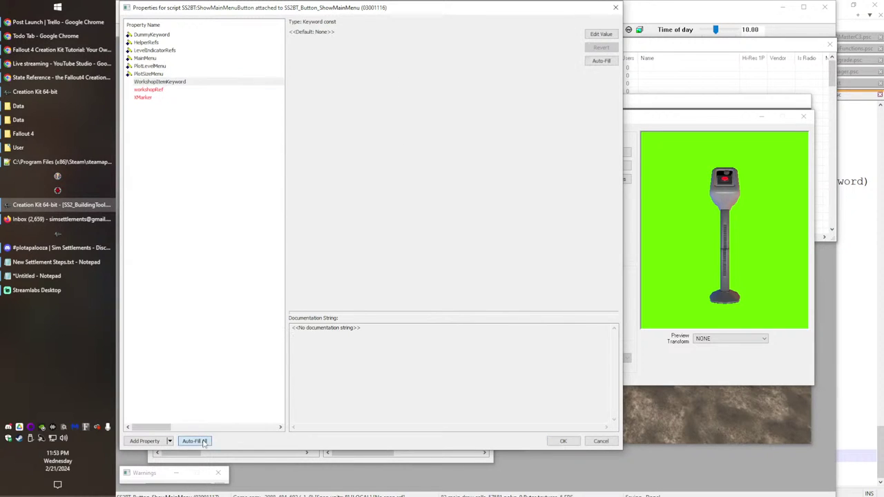
left_click(515, 289)
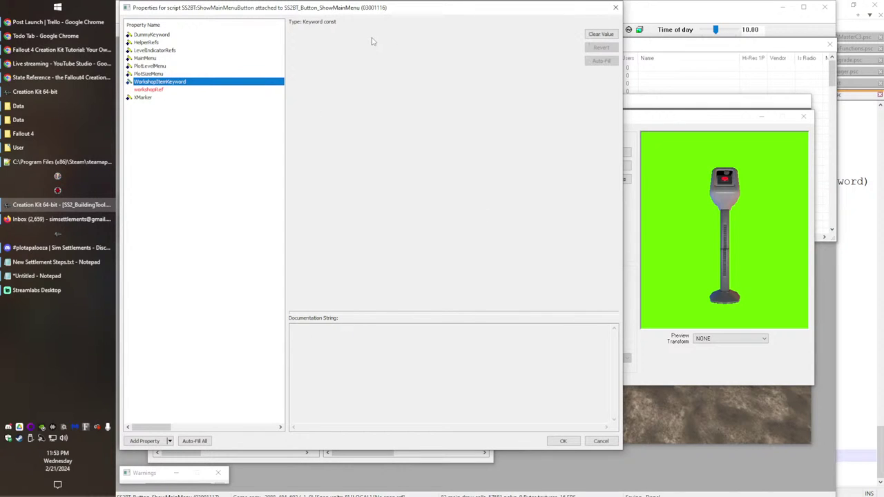
Step: Set the script's workshopRef property by picking the workshop reference in the render view
left_click(156, 90)
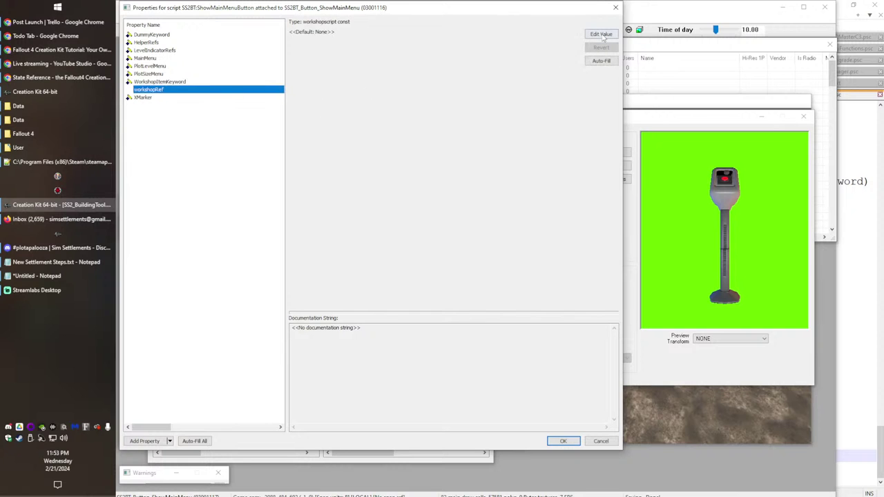
left_click(603, 36)
left_click(374, 34)
double_click(550, 265)
left_click(217, 97)
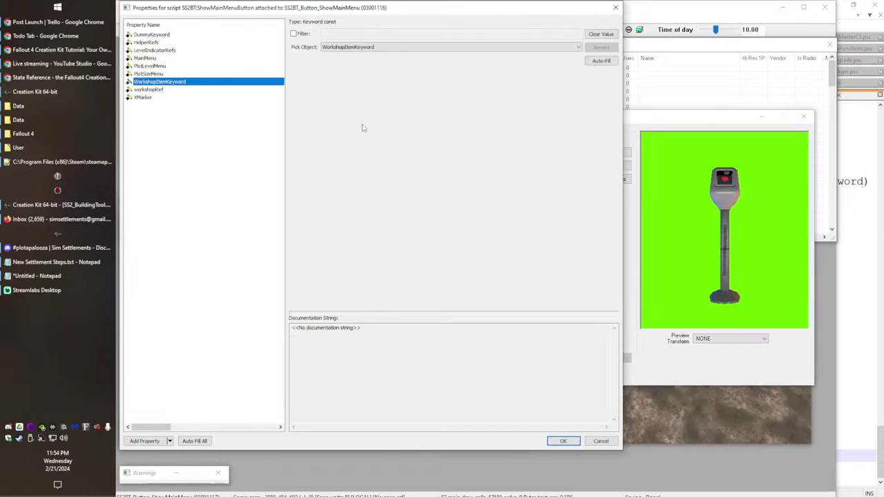
Step: Accept the script properties and the open activator and reference dialogs, and save the SS2_BuildingTool.esp plugin
left_click(563, 441)
left_click(214, 375)
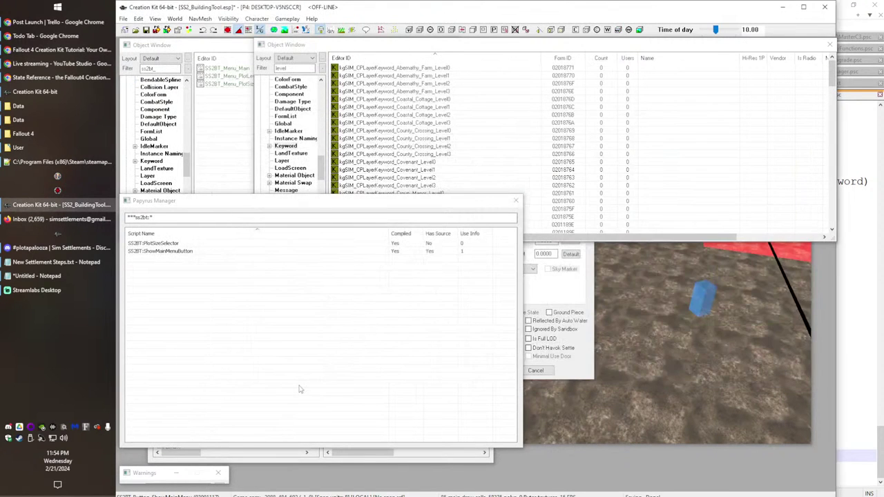
left_click(458, 371)
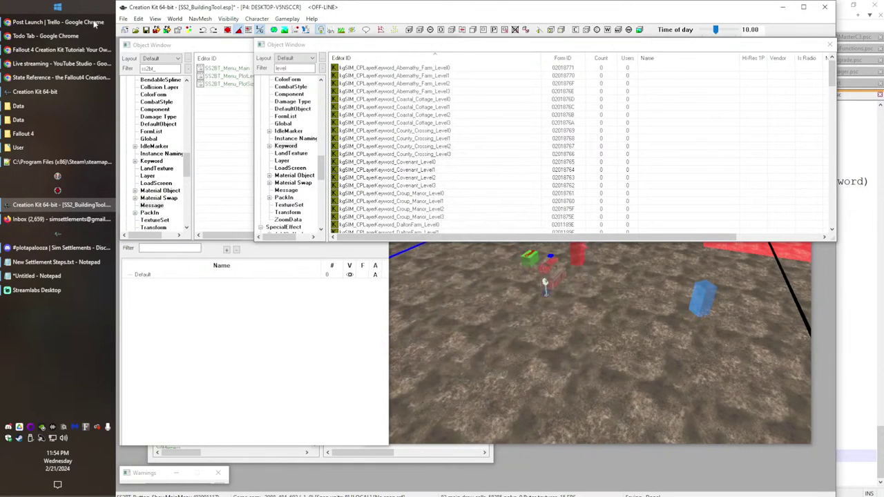
left_click(148, 30)
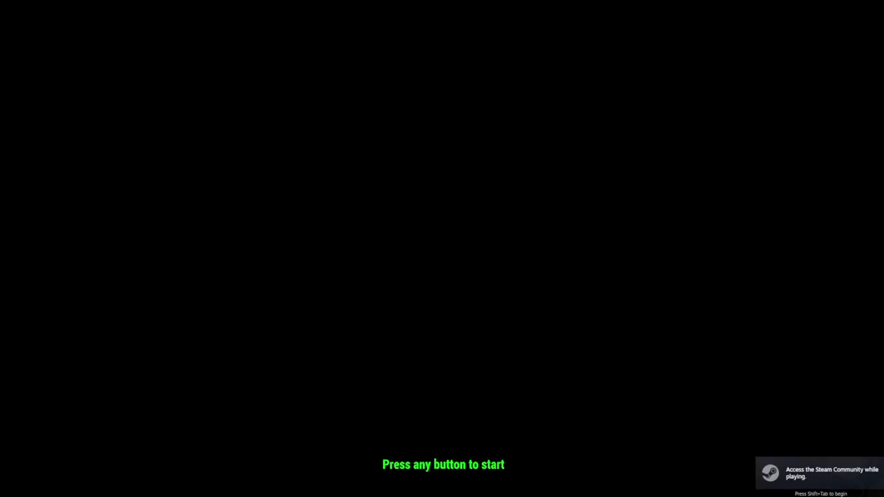
Step: Switch to Fallout 4, continue past the start screen, and move down the main menu from Continue
key("Return")
key("Down")
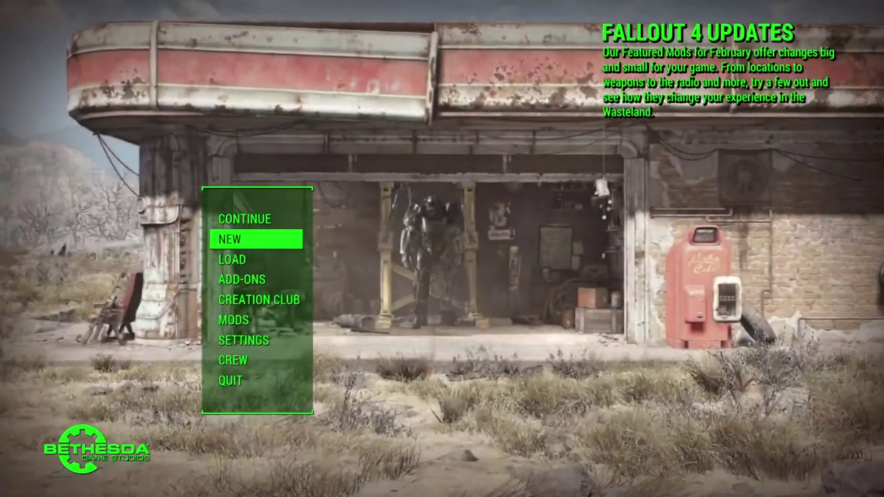